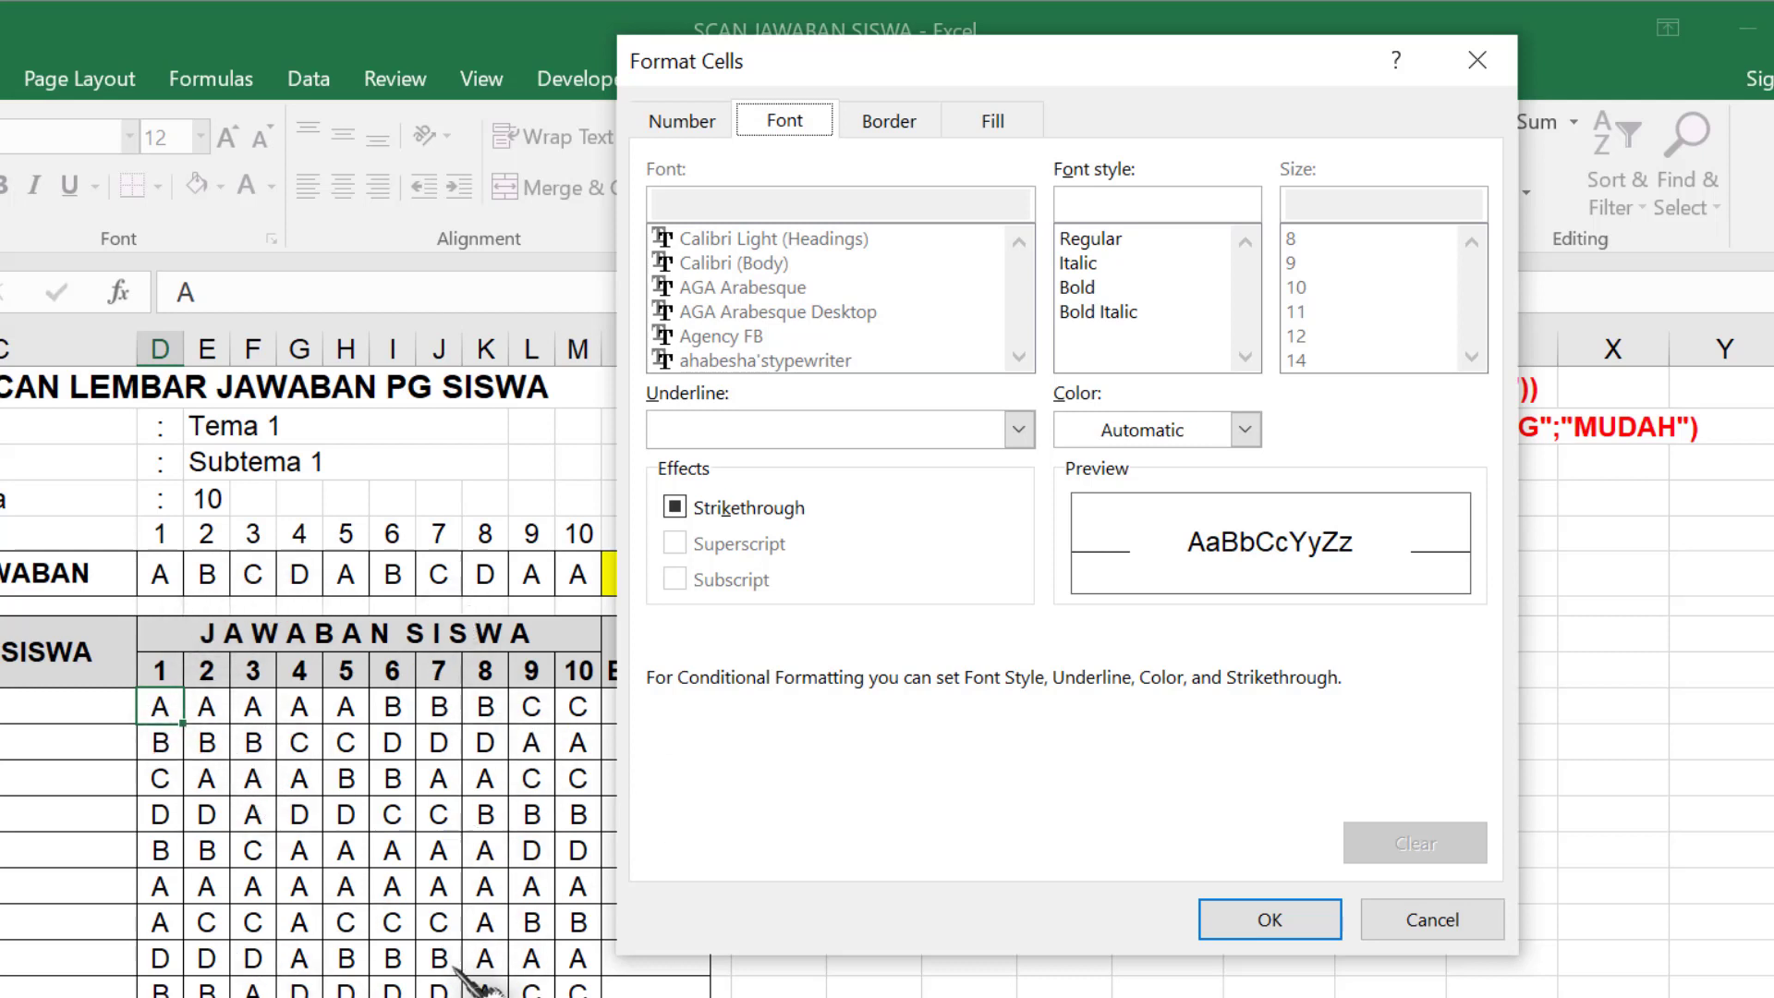
Set a light-blue fill for the conditional format on the first student's first answer and extend it across the whole student answer grid.
click(997, 123)
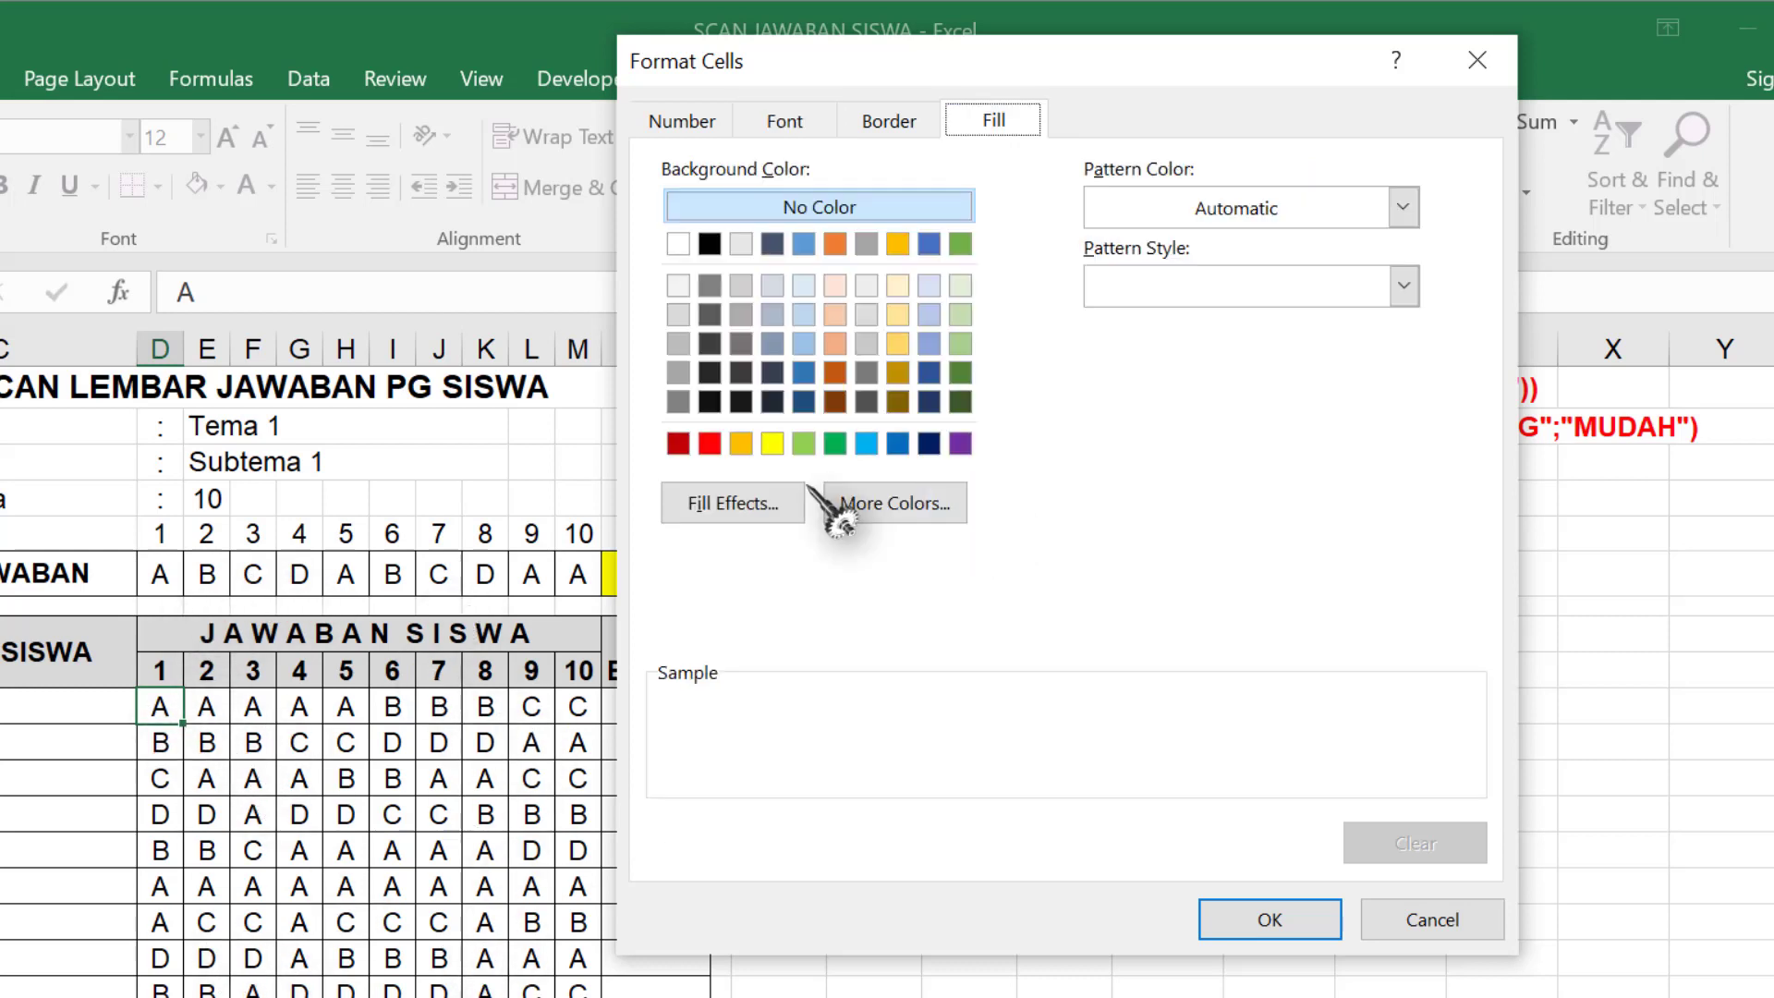
click(867, 445)
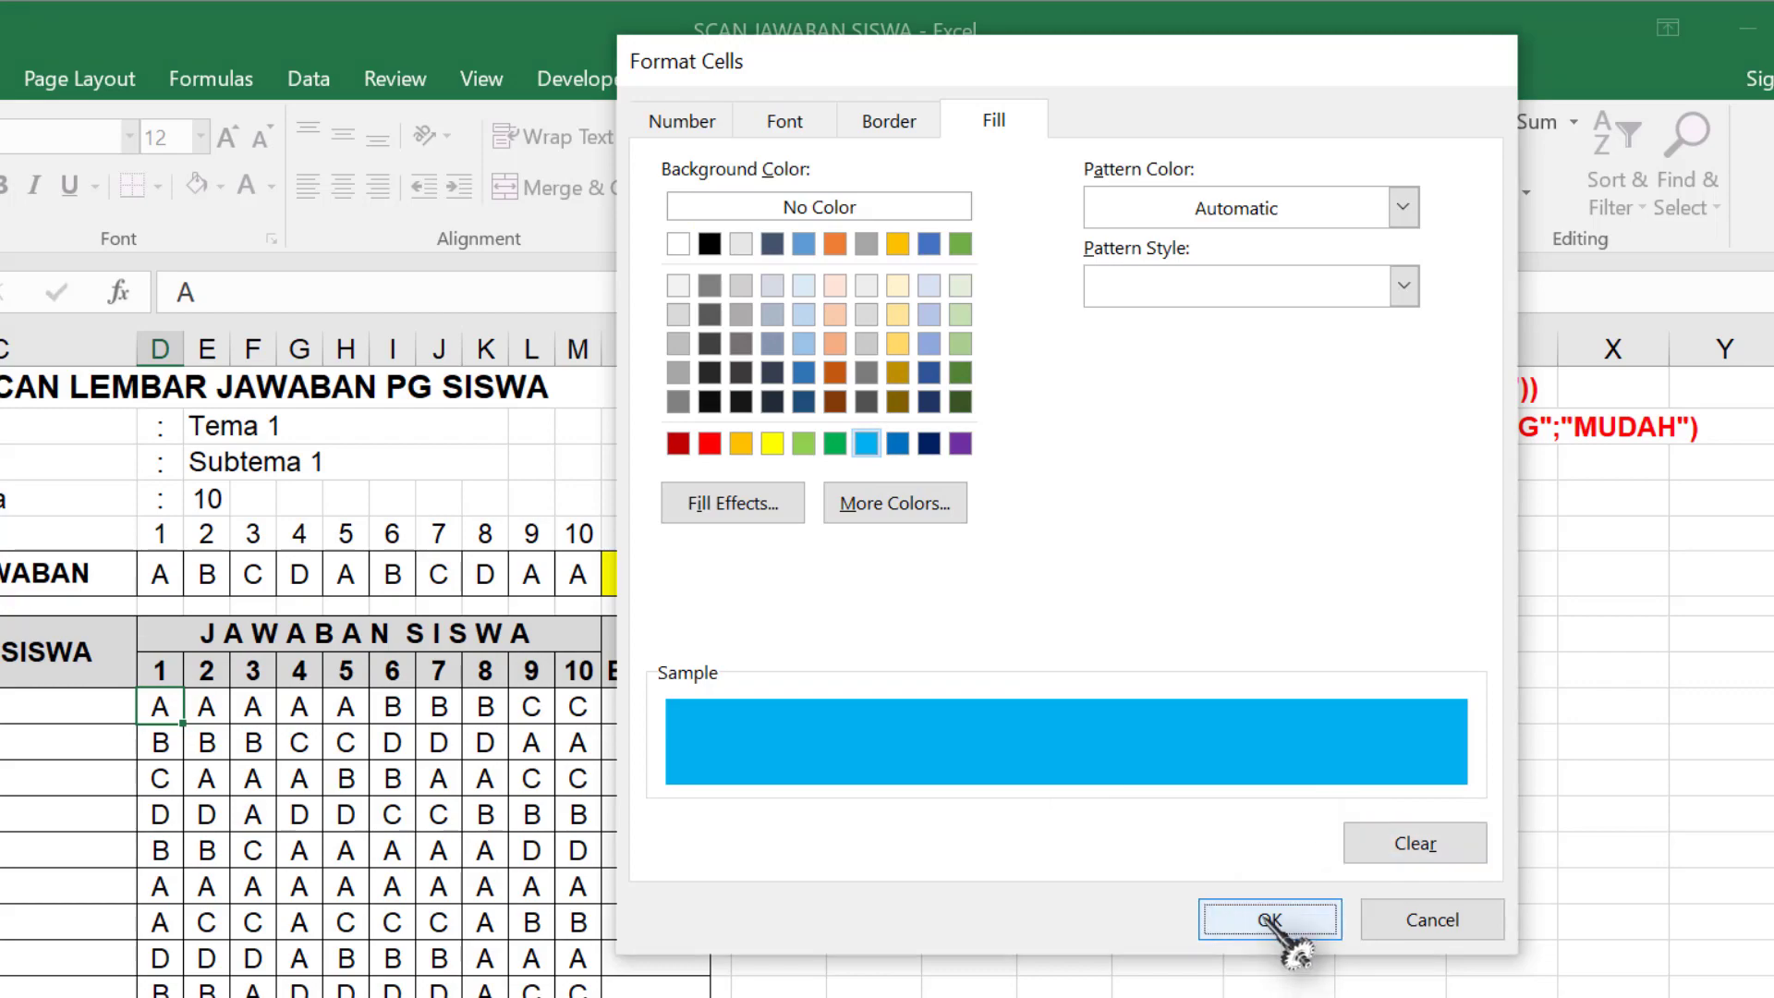
click(1269, 919)
click(1063, 822)
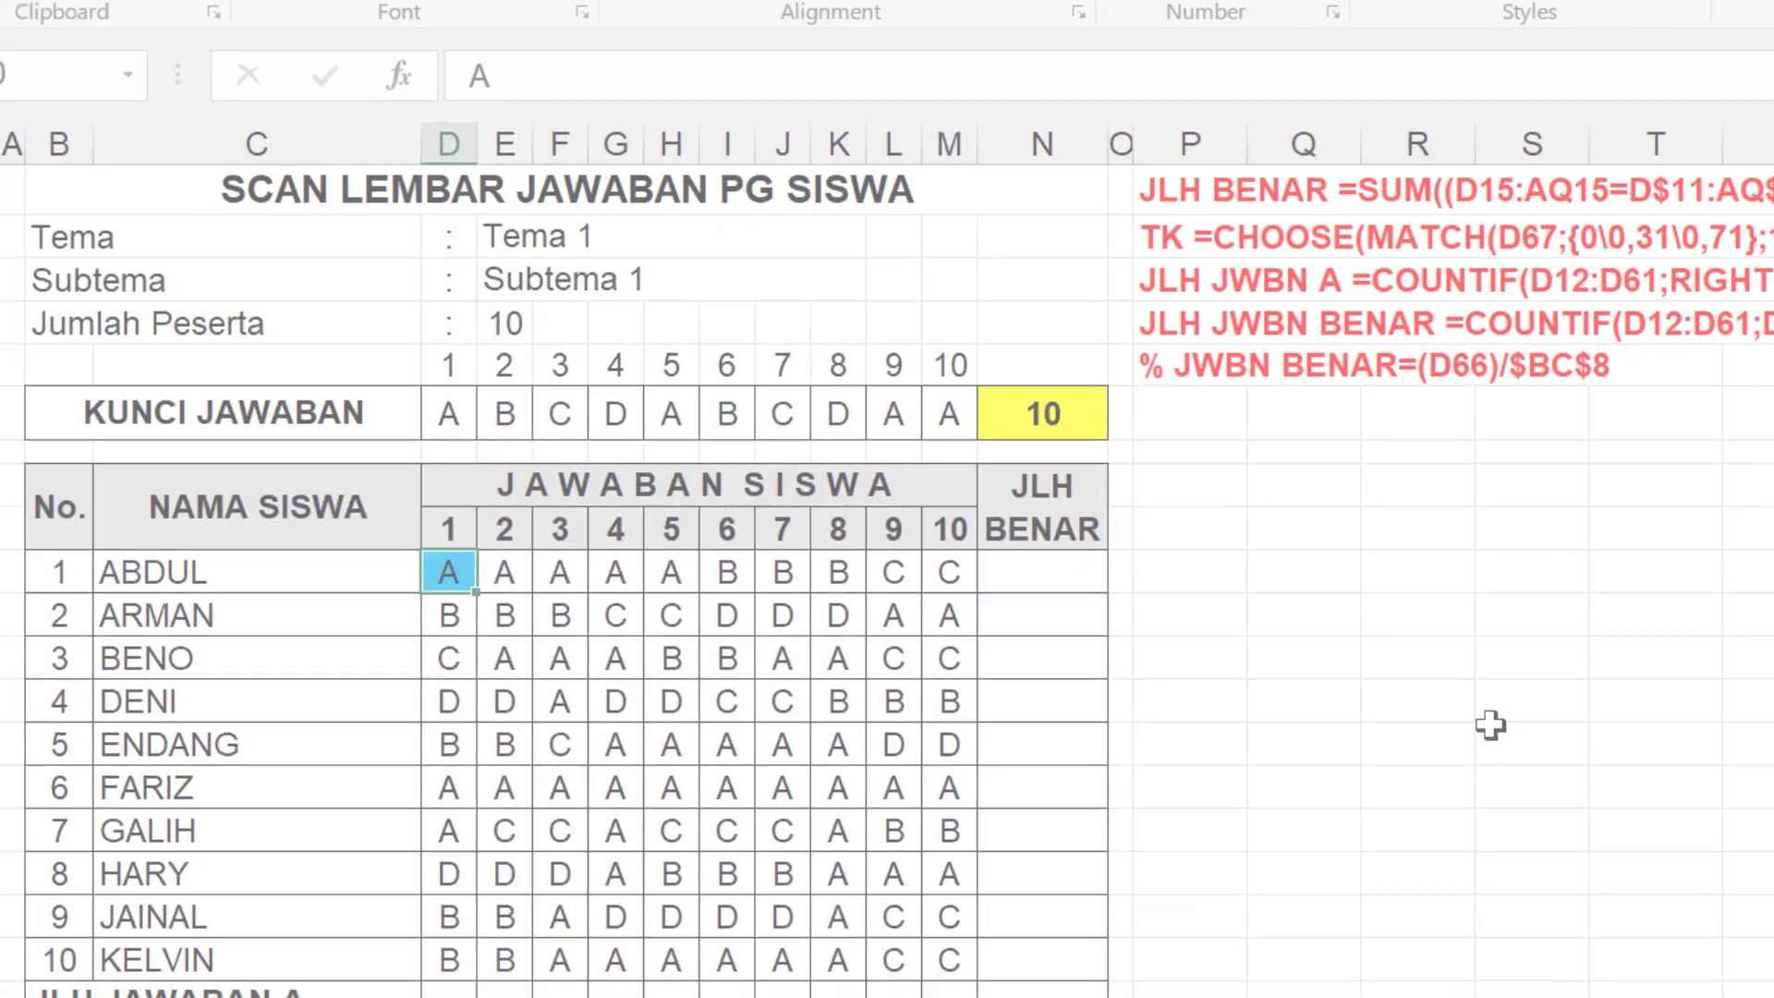
drag(476, 592, 956, 950)
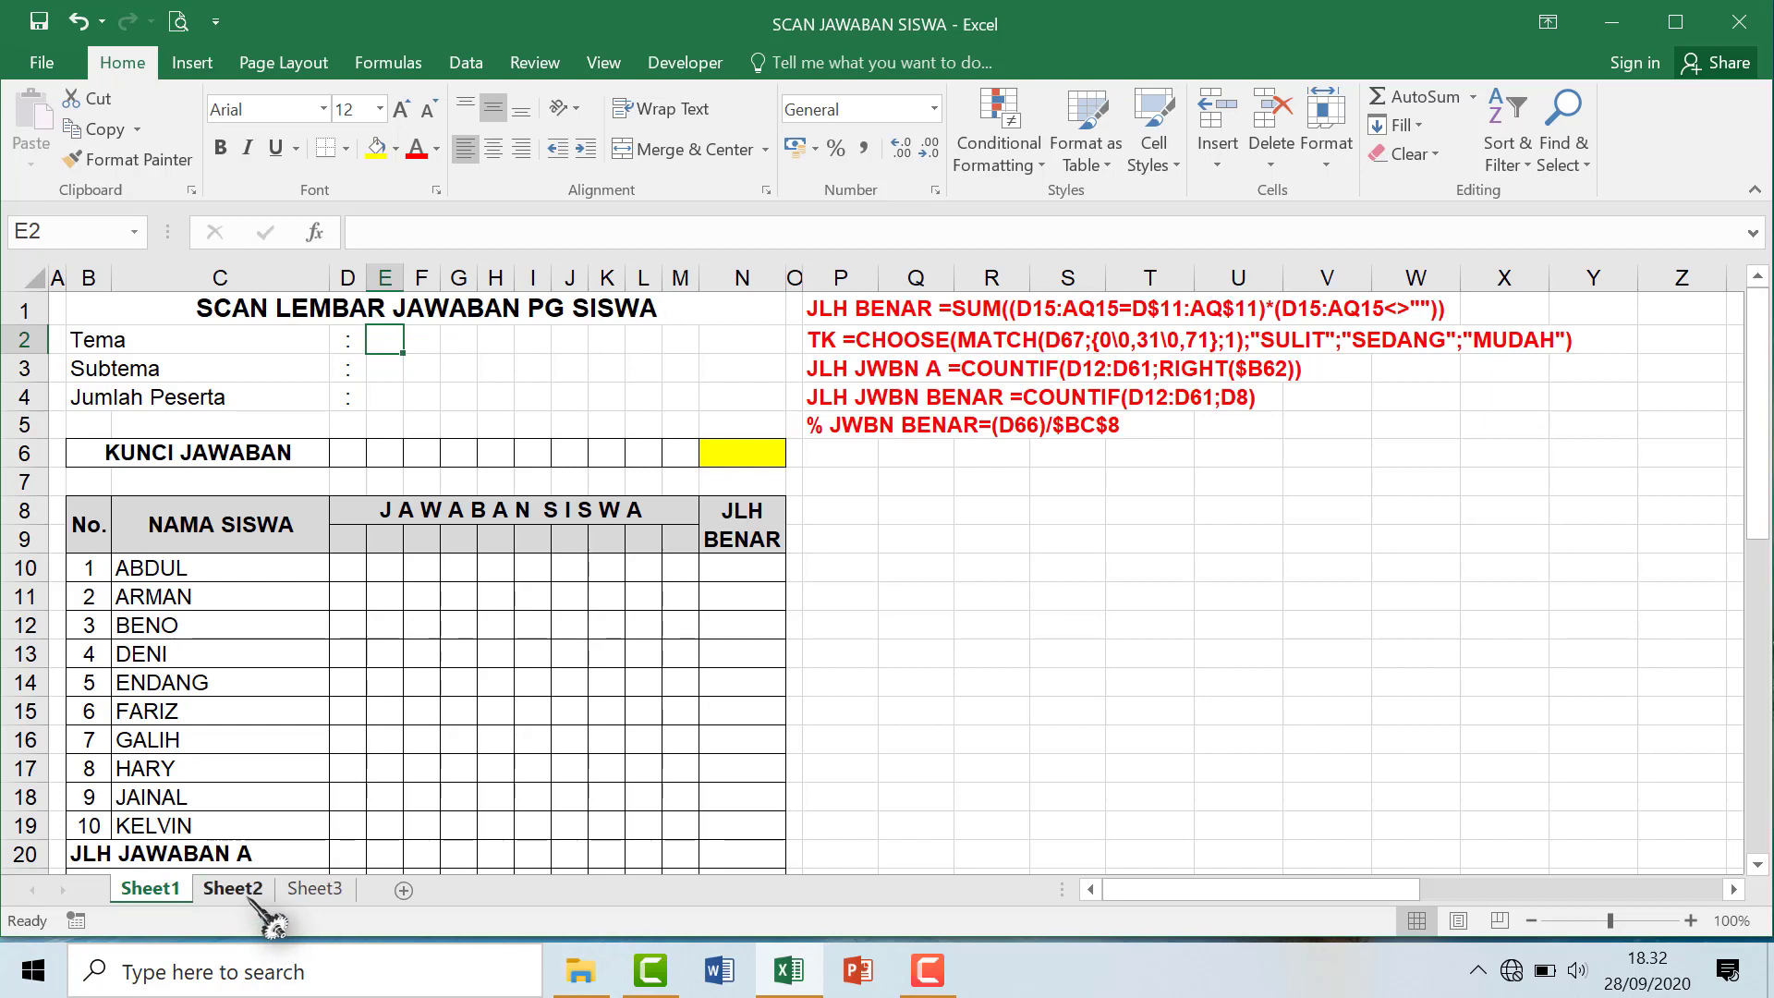
drag(356, 572, 679, 826)
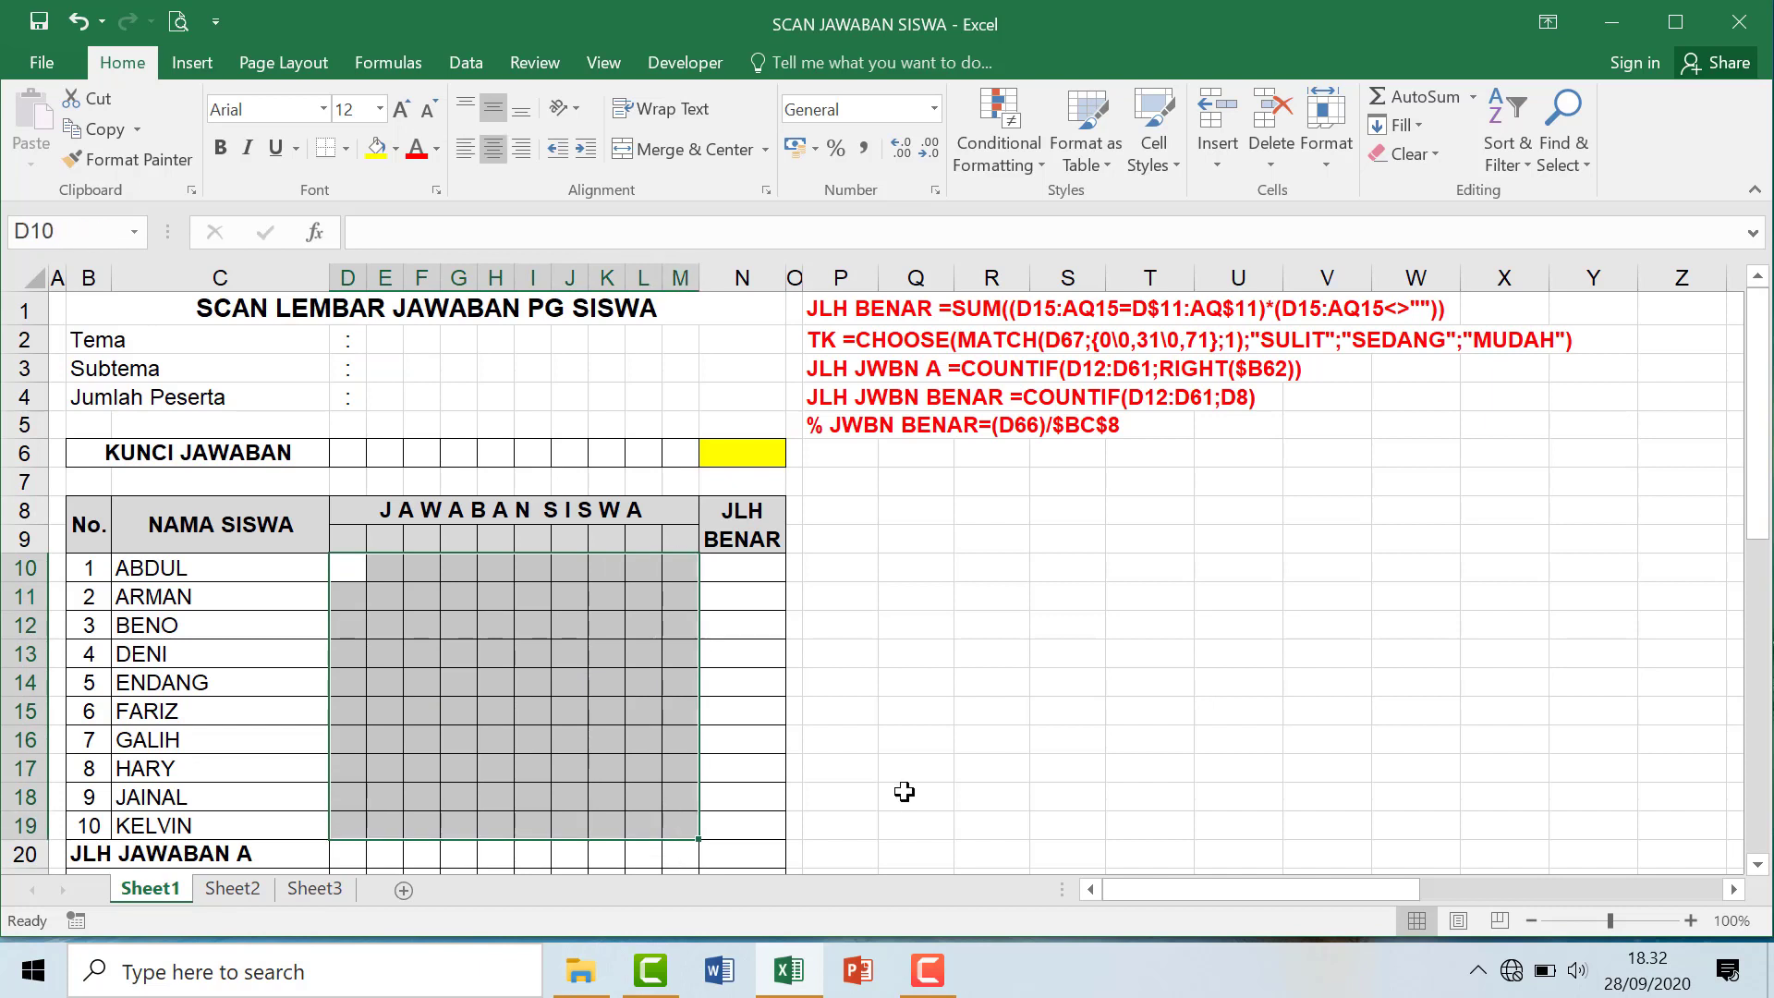
drag(863, 500, 1331, 547)
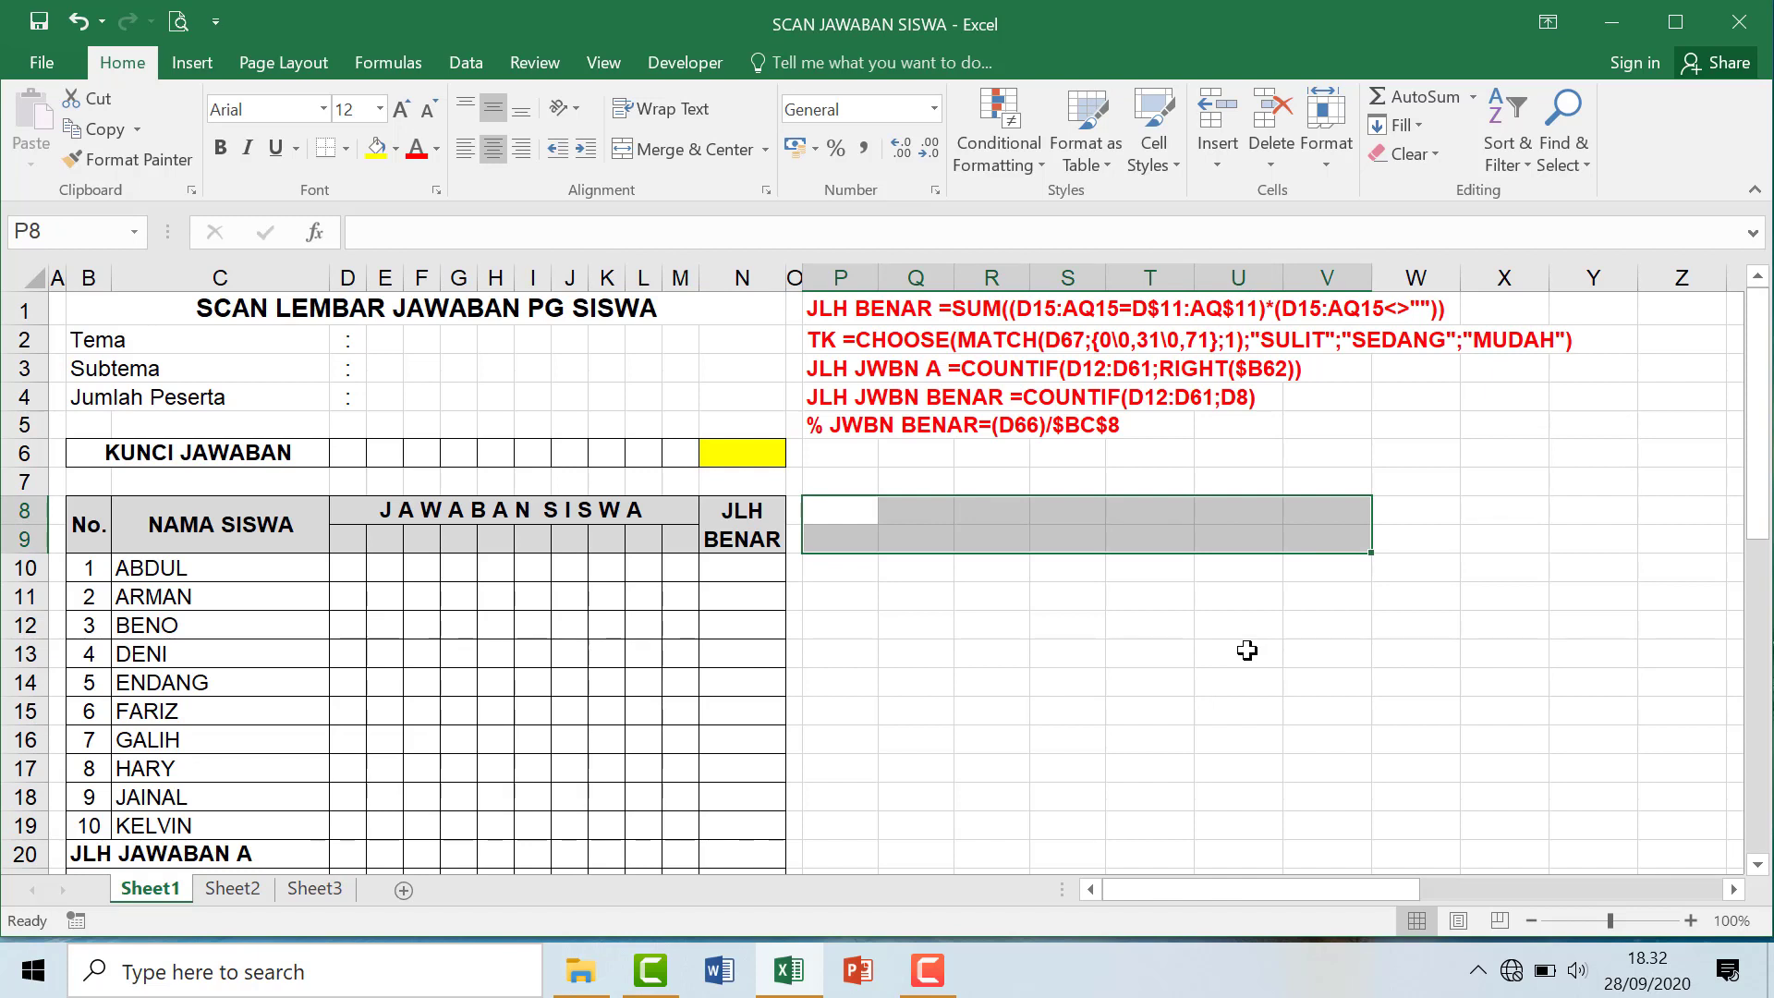
click(847, 507)
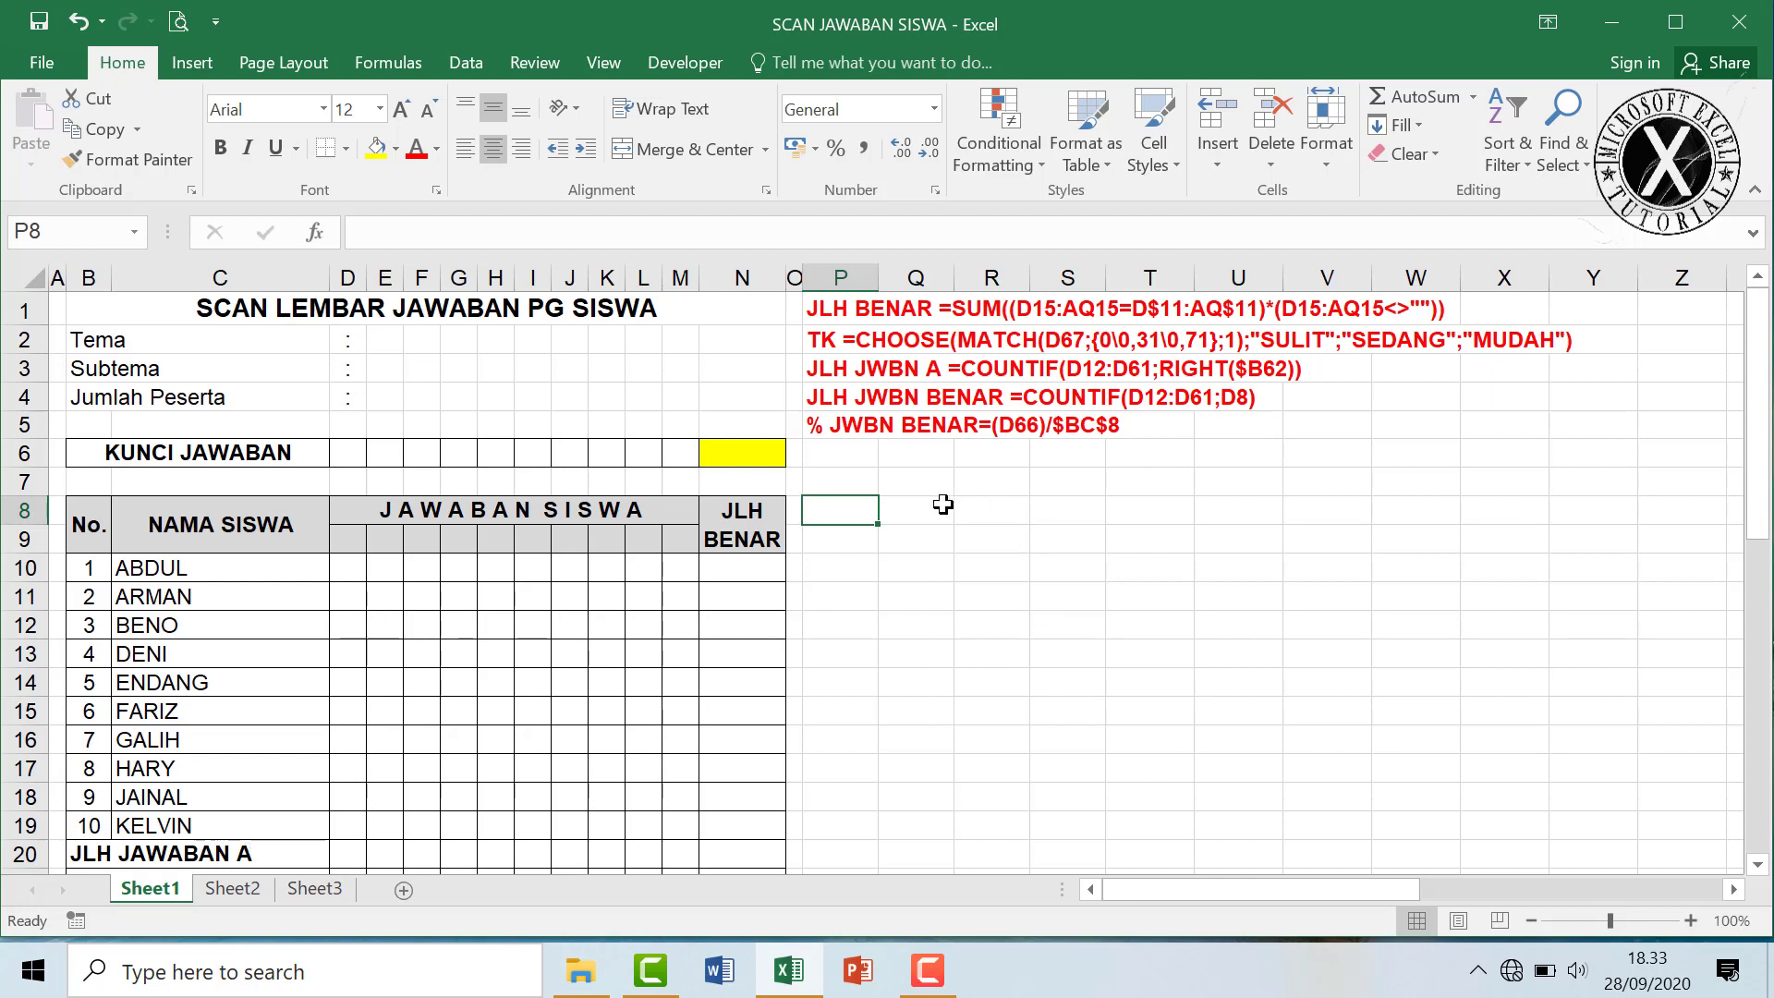
drag(930, 510, 1385, 574)
drag(921, 520, 1312, 531)
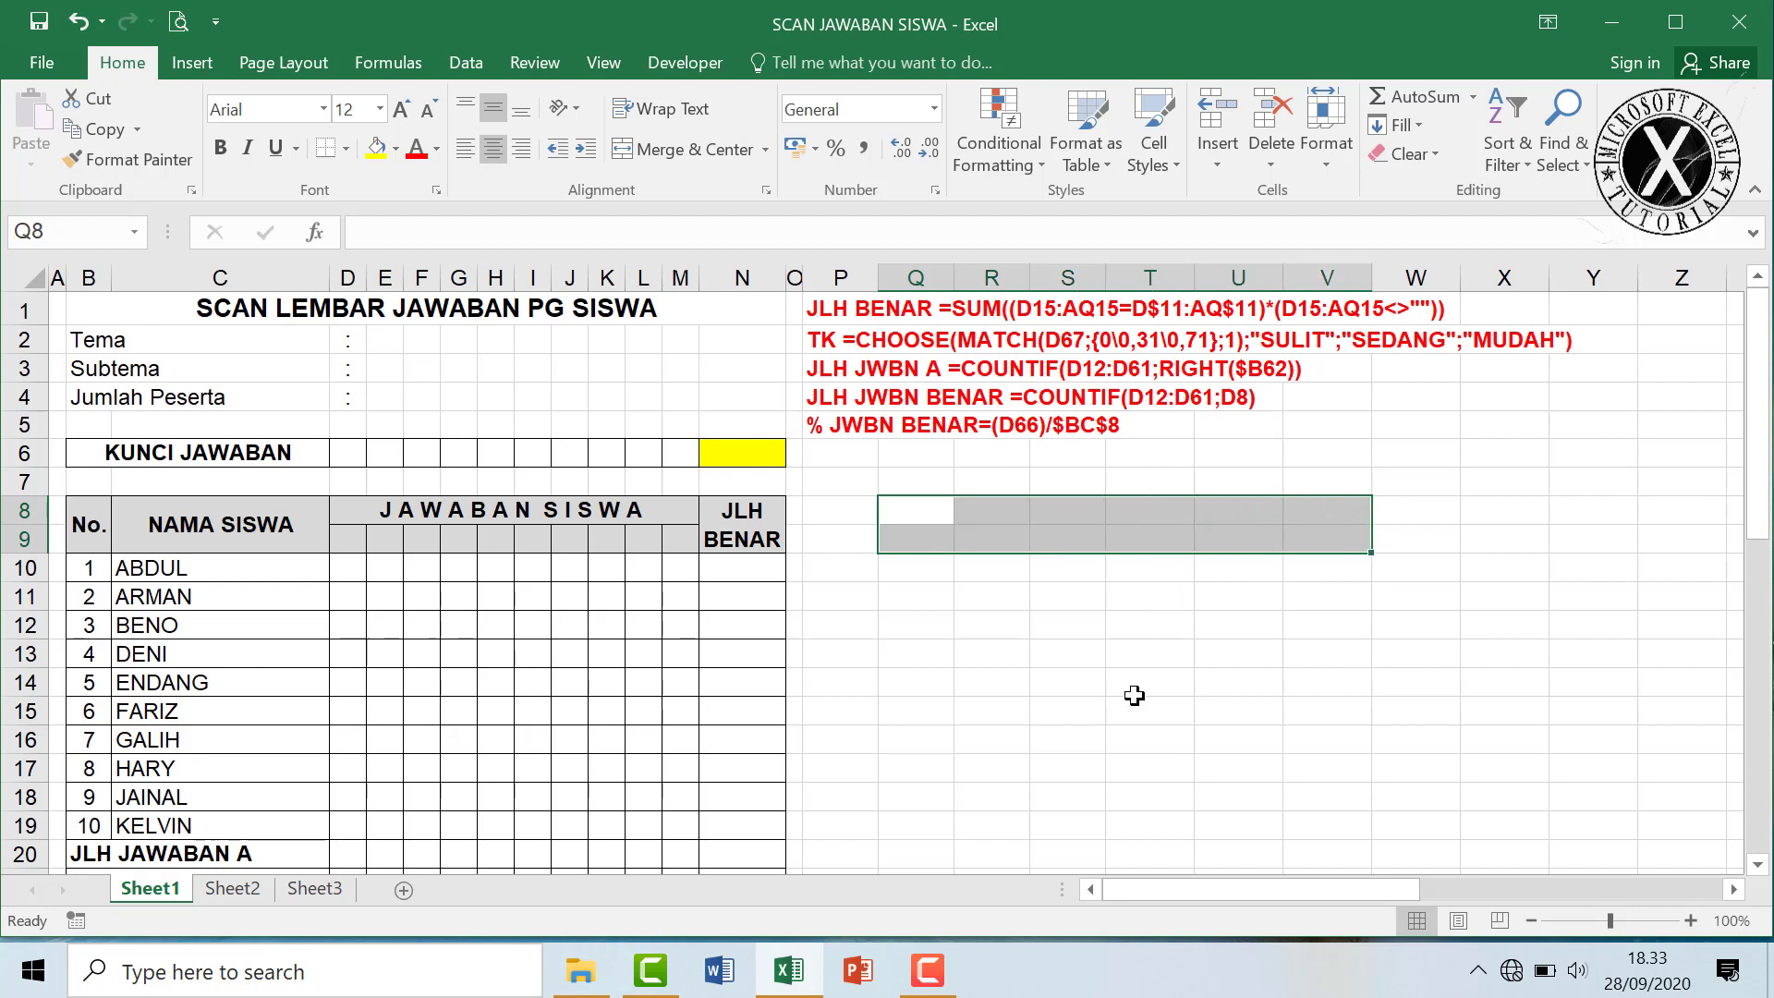
click(992, 567)
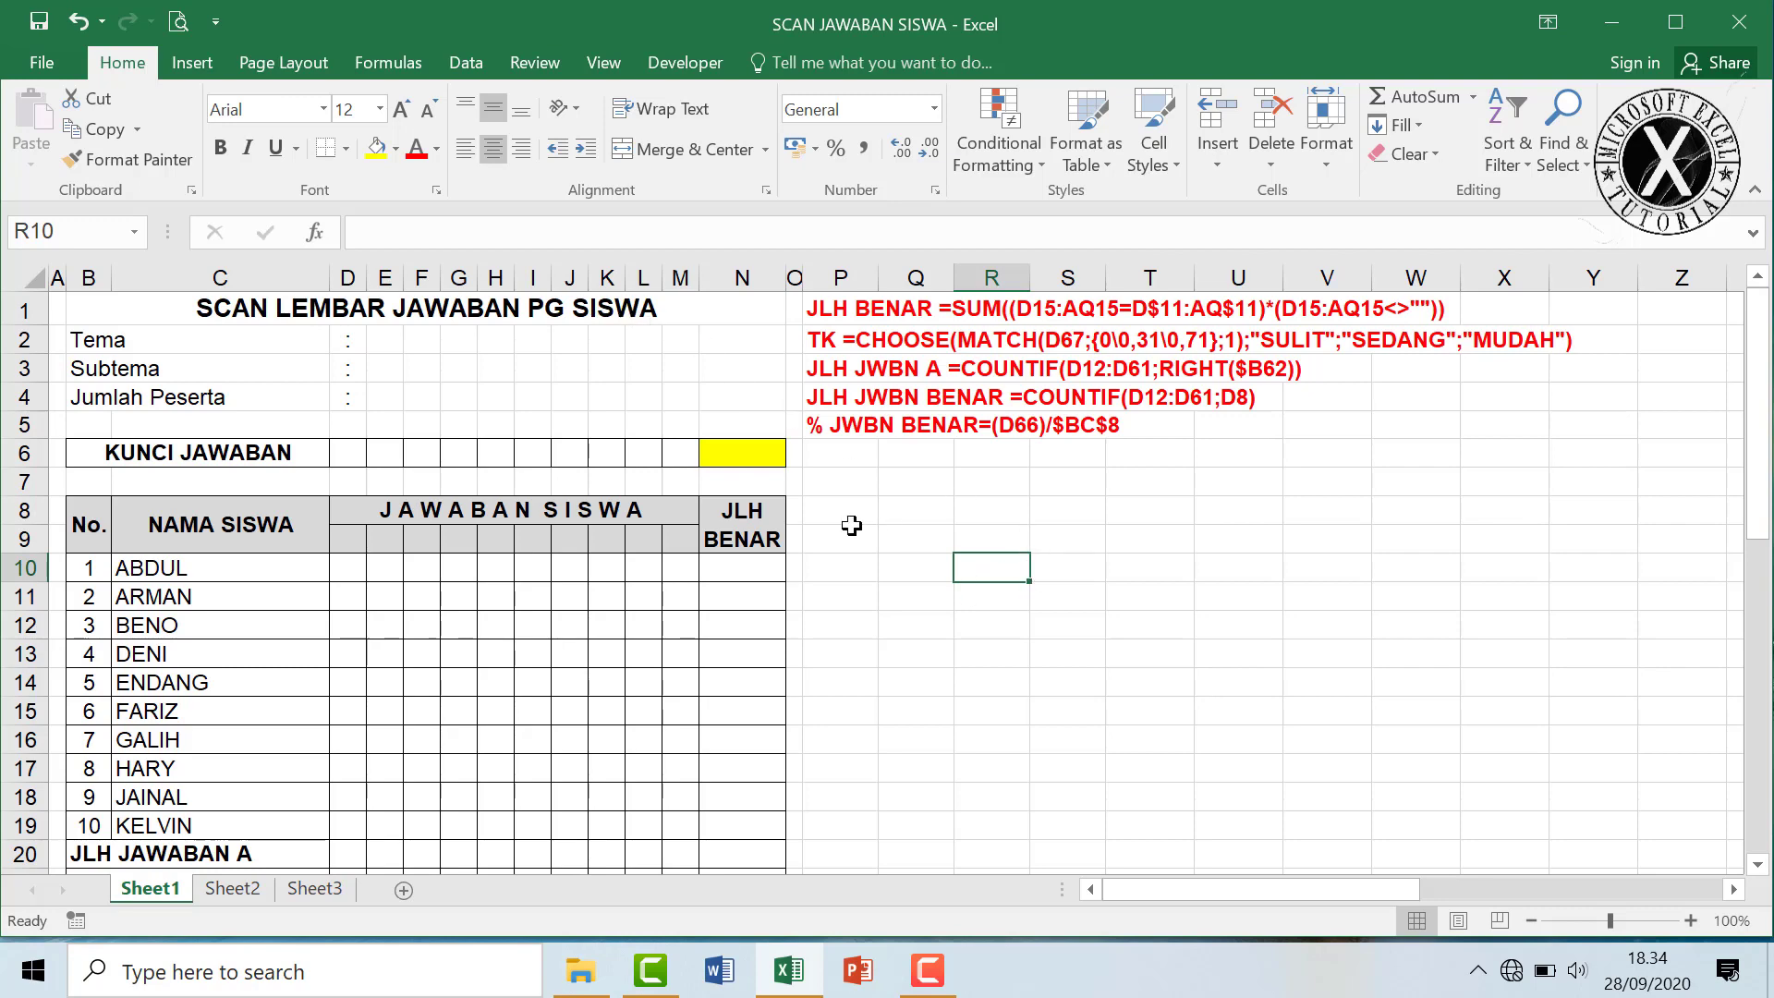
drag(851, 526, 851, 540)
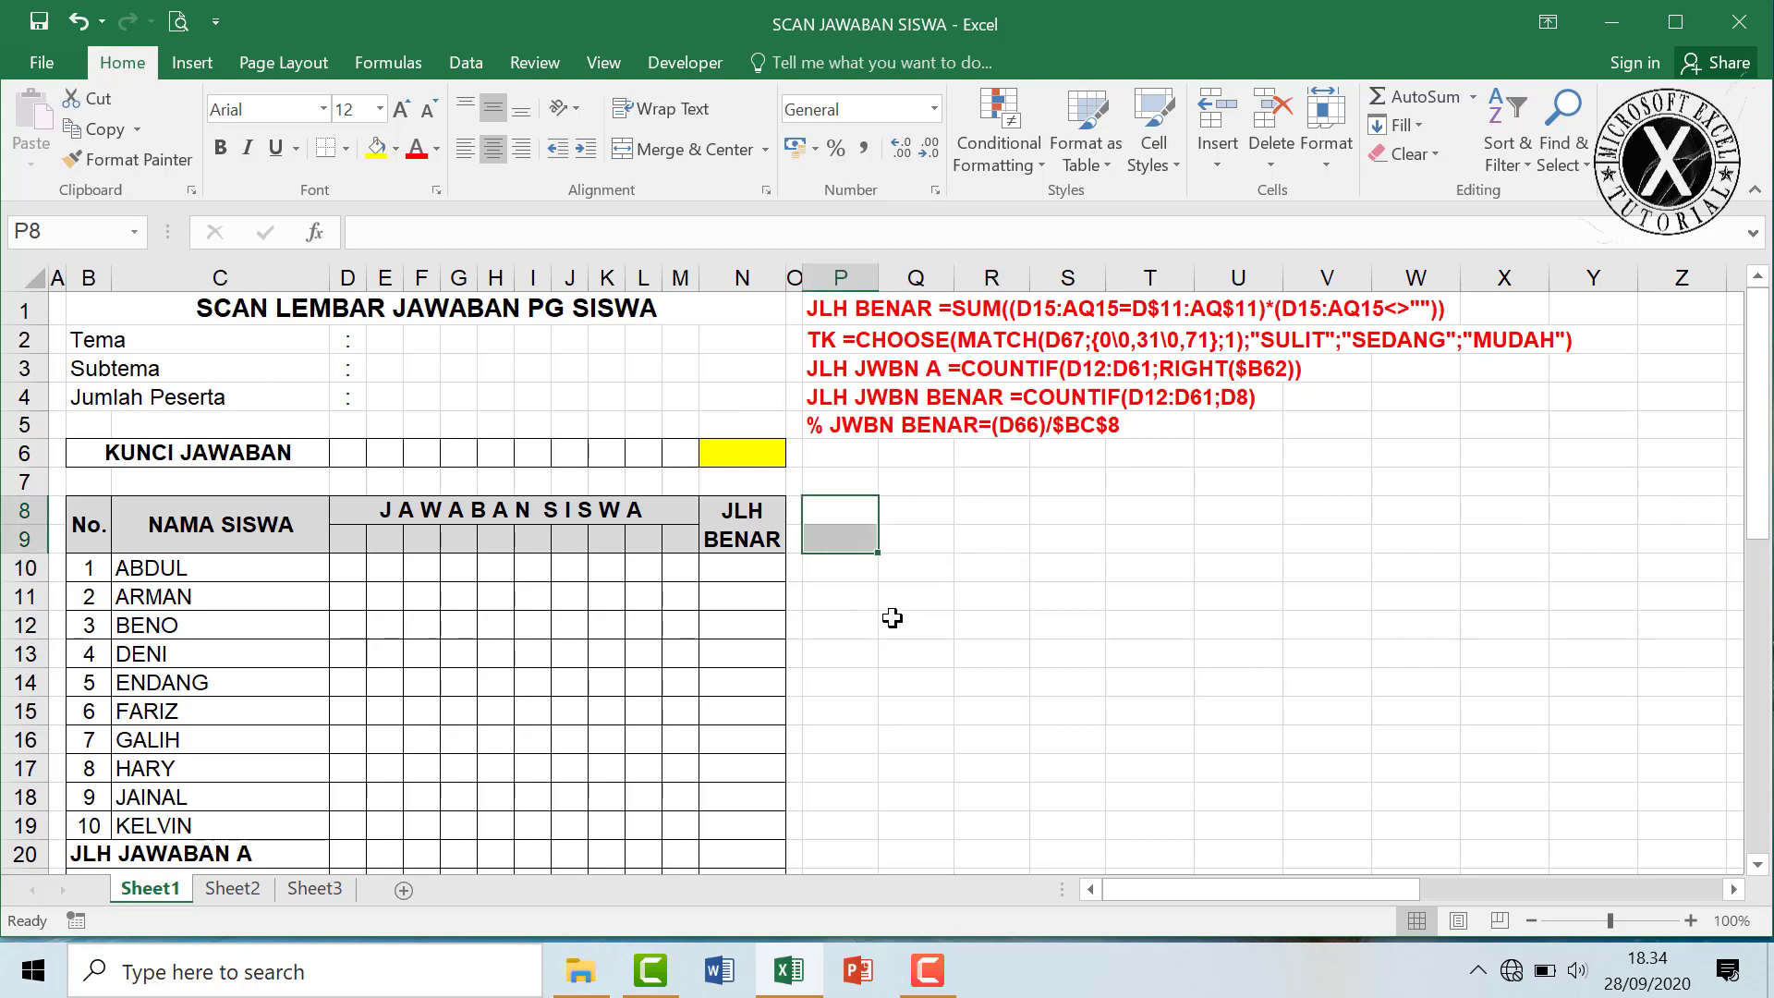
scroll(891, 617, down, 3)
scroll(891, 617, up, 3)
click(839, 538)
click(839, 518)
click(842, 538)
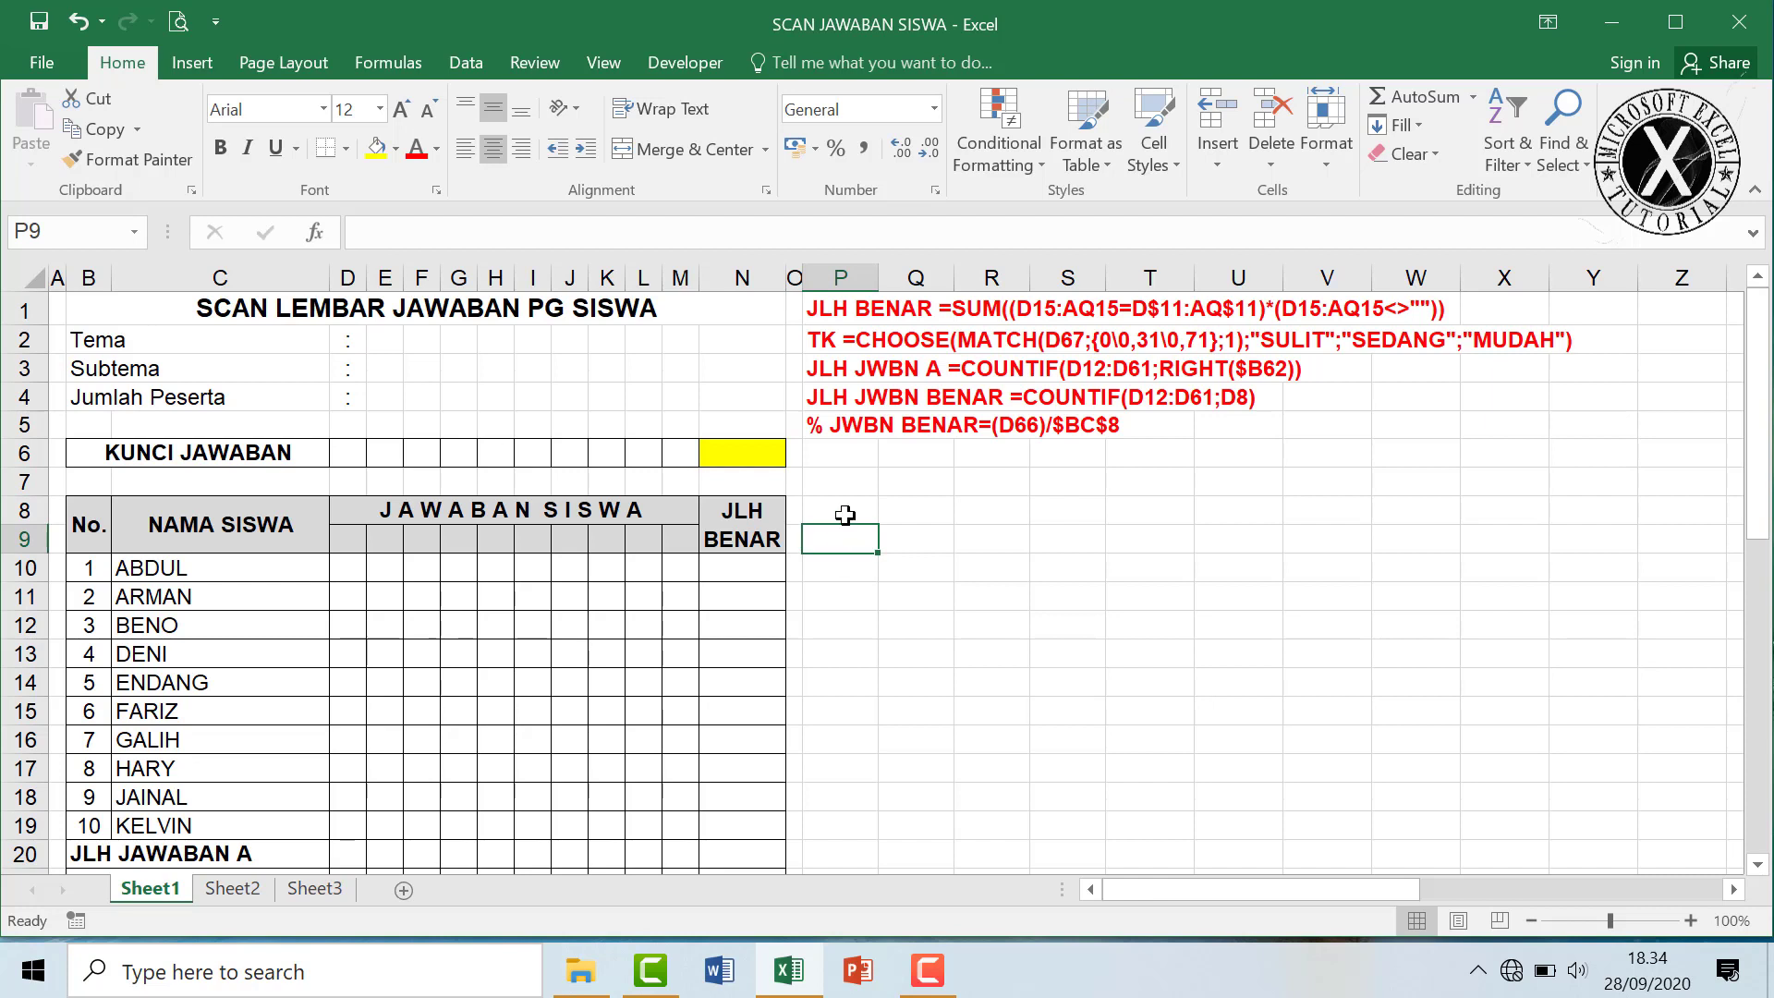
click(842, 510)
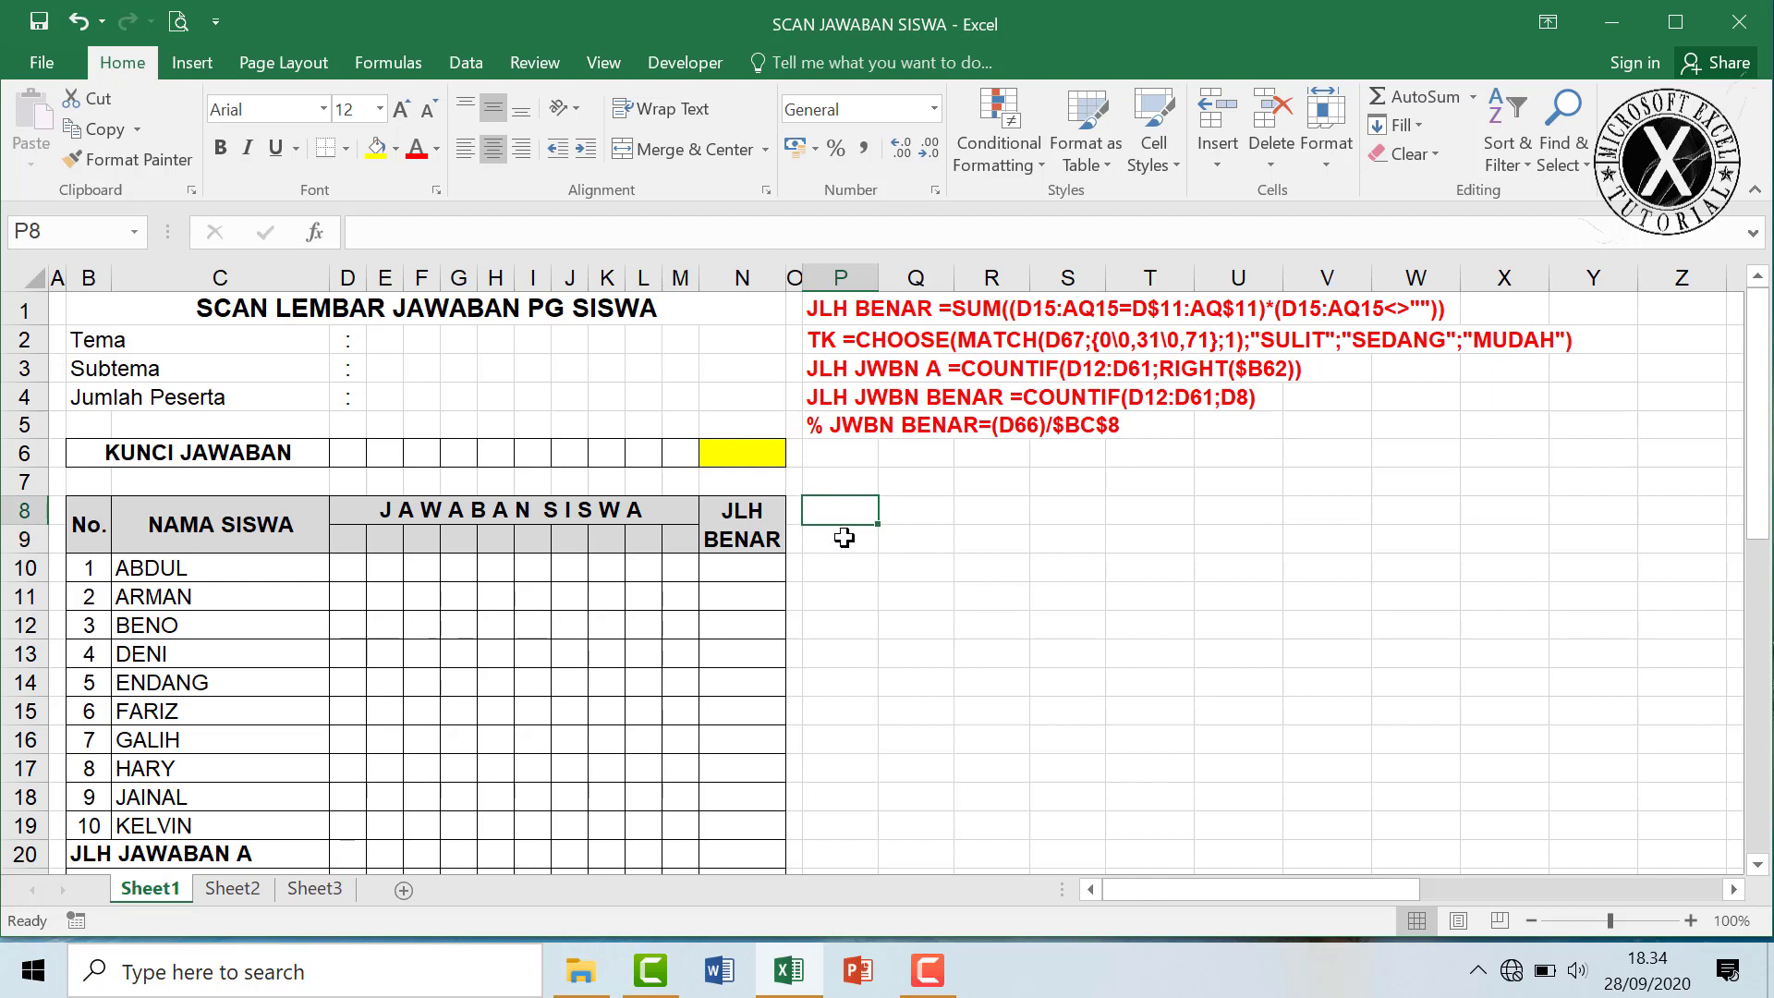
click(836, 534)
click(836, 512)
click(837, 547)
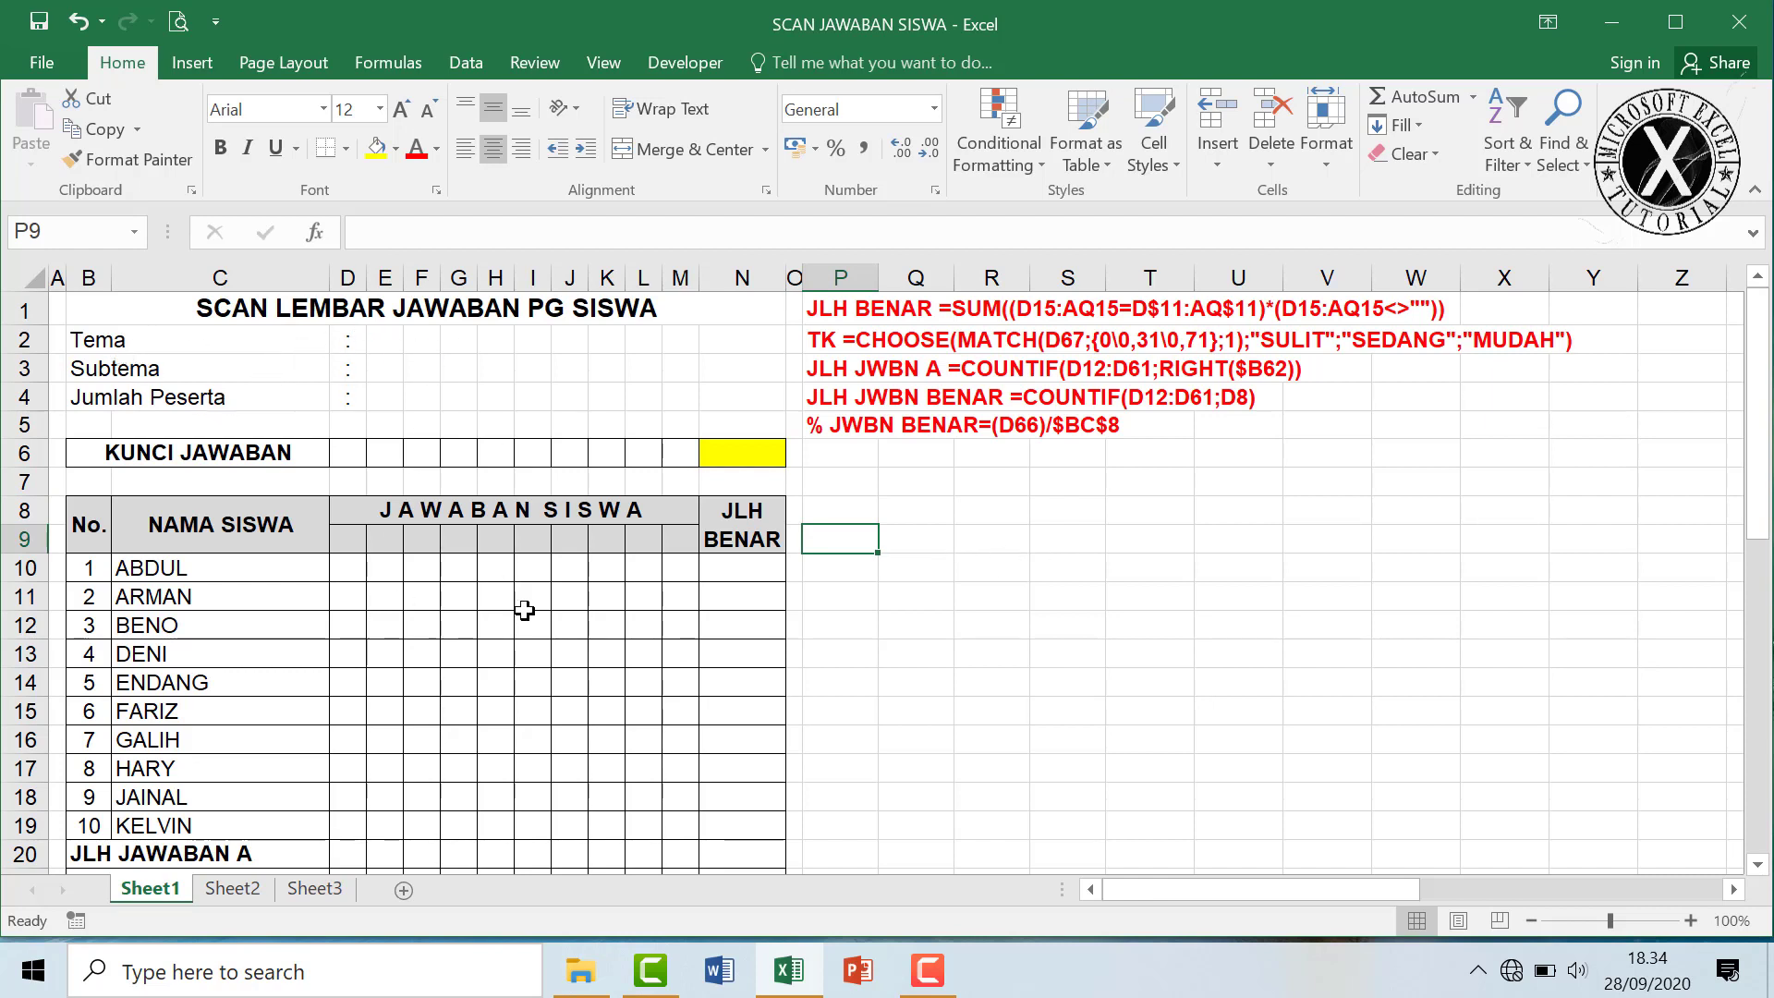
Examine the Tema, Subtema and Jumlah Peserta fields, the KUNCI JAWABAN row and the empty student answer grid D10:M19.
click(394, 344)
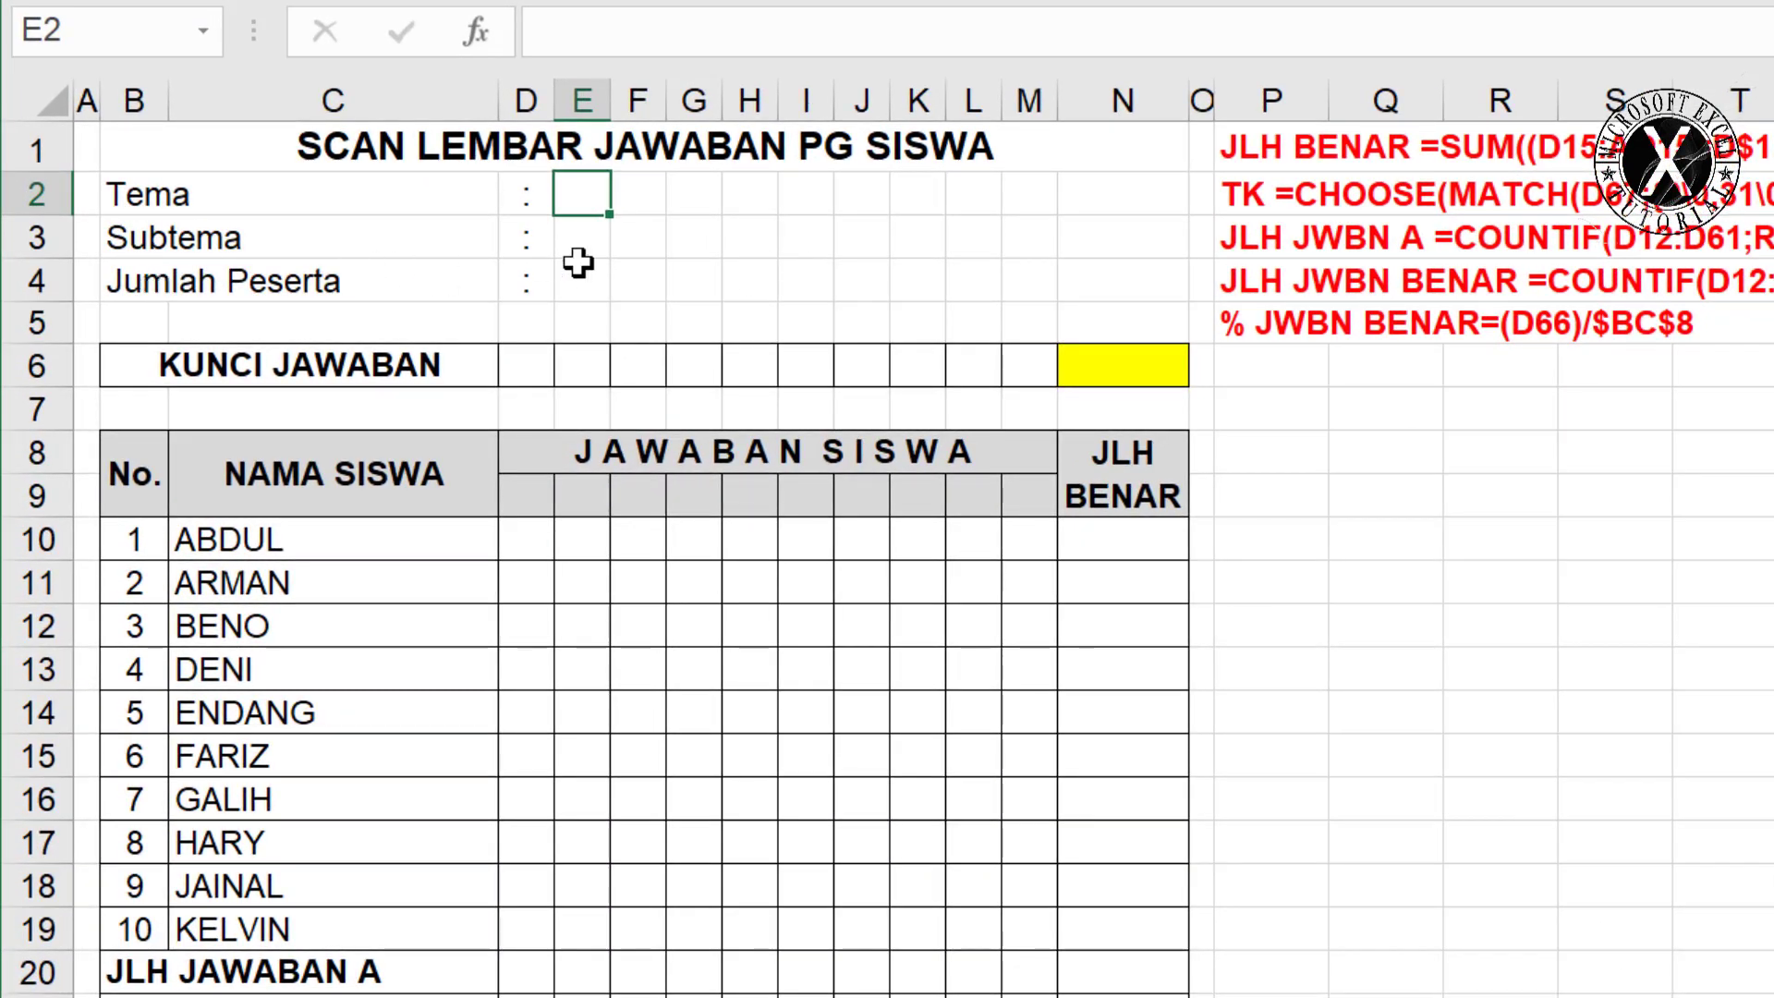
click(580, 238)
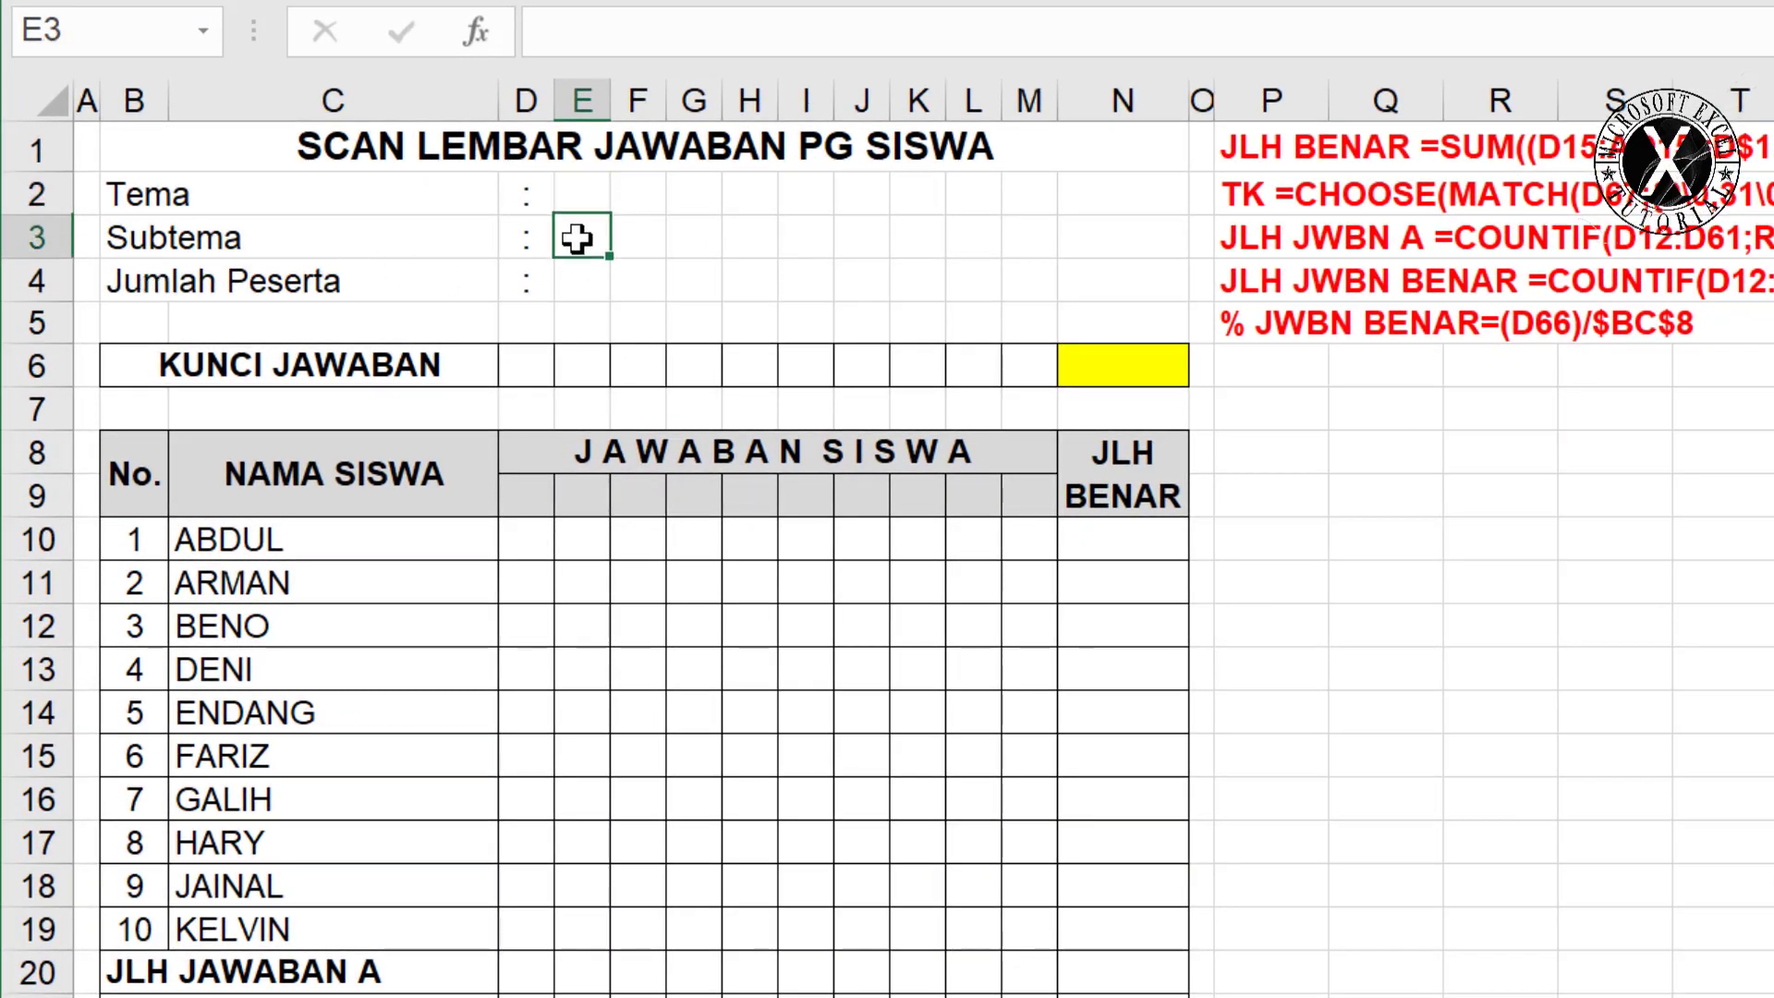
click(579, 286)
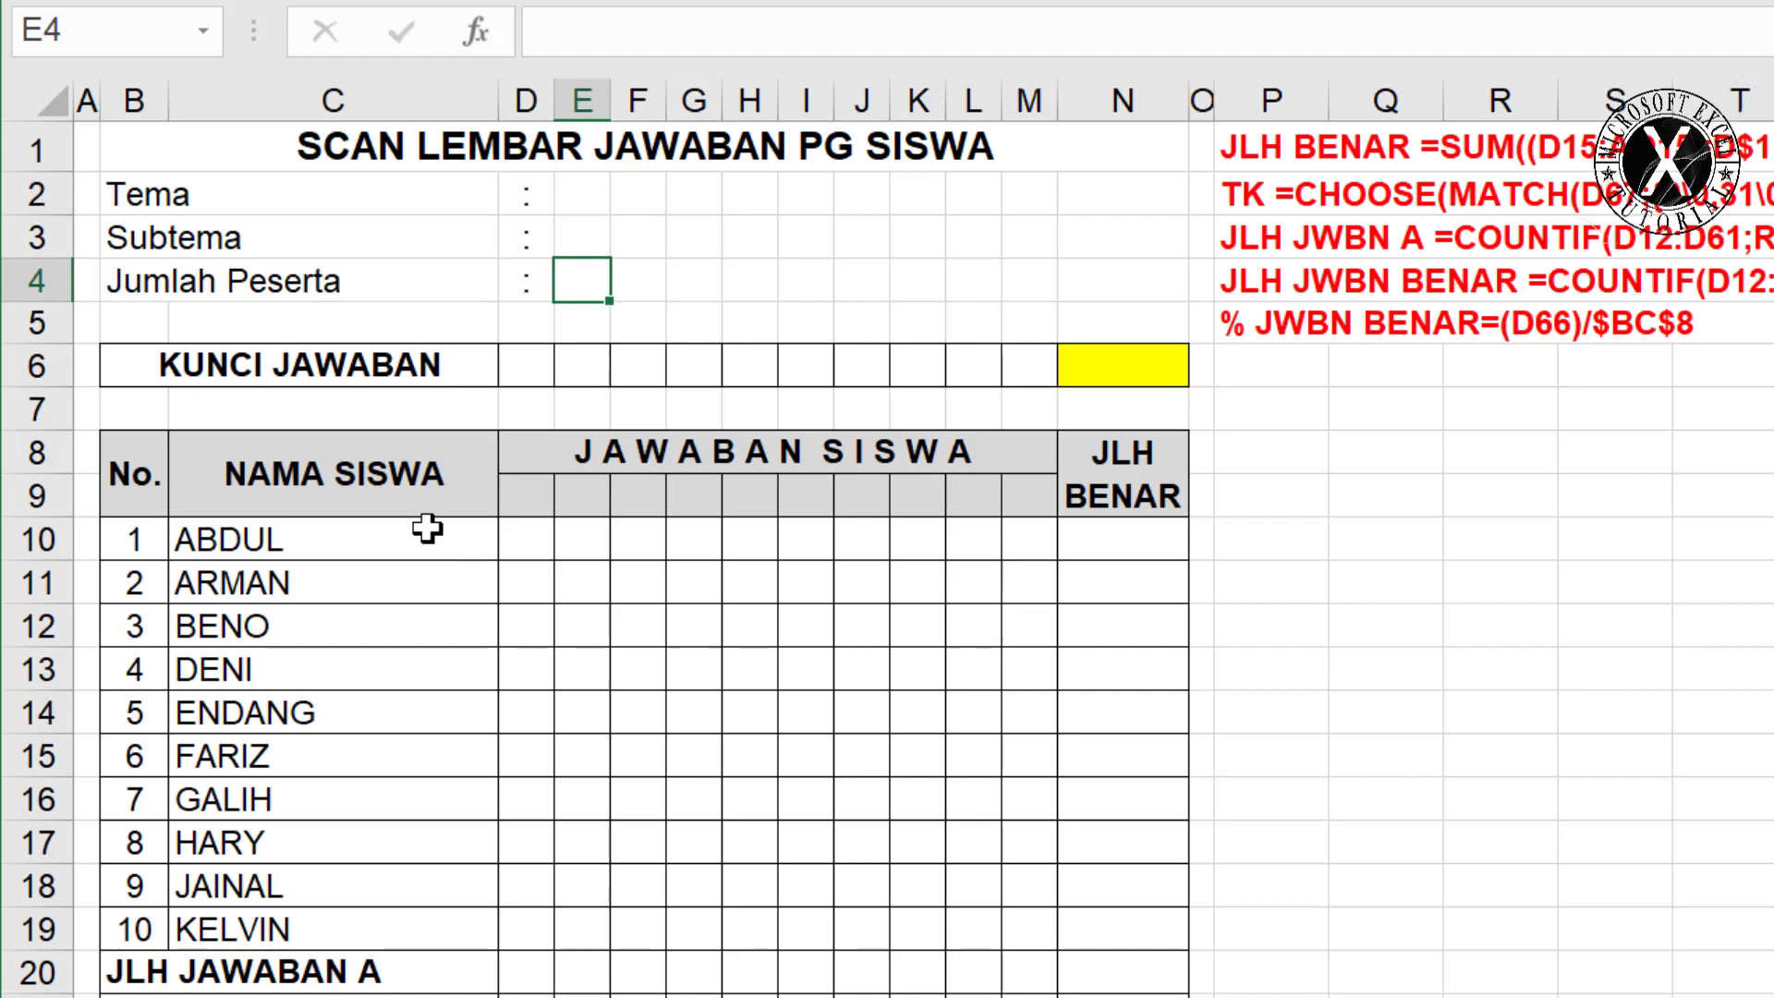
click(183, 366)
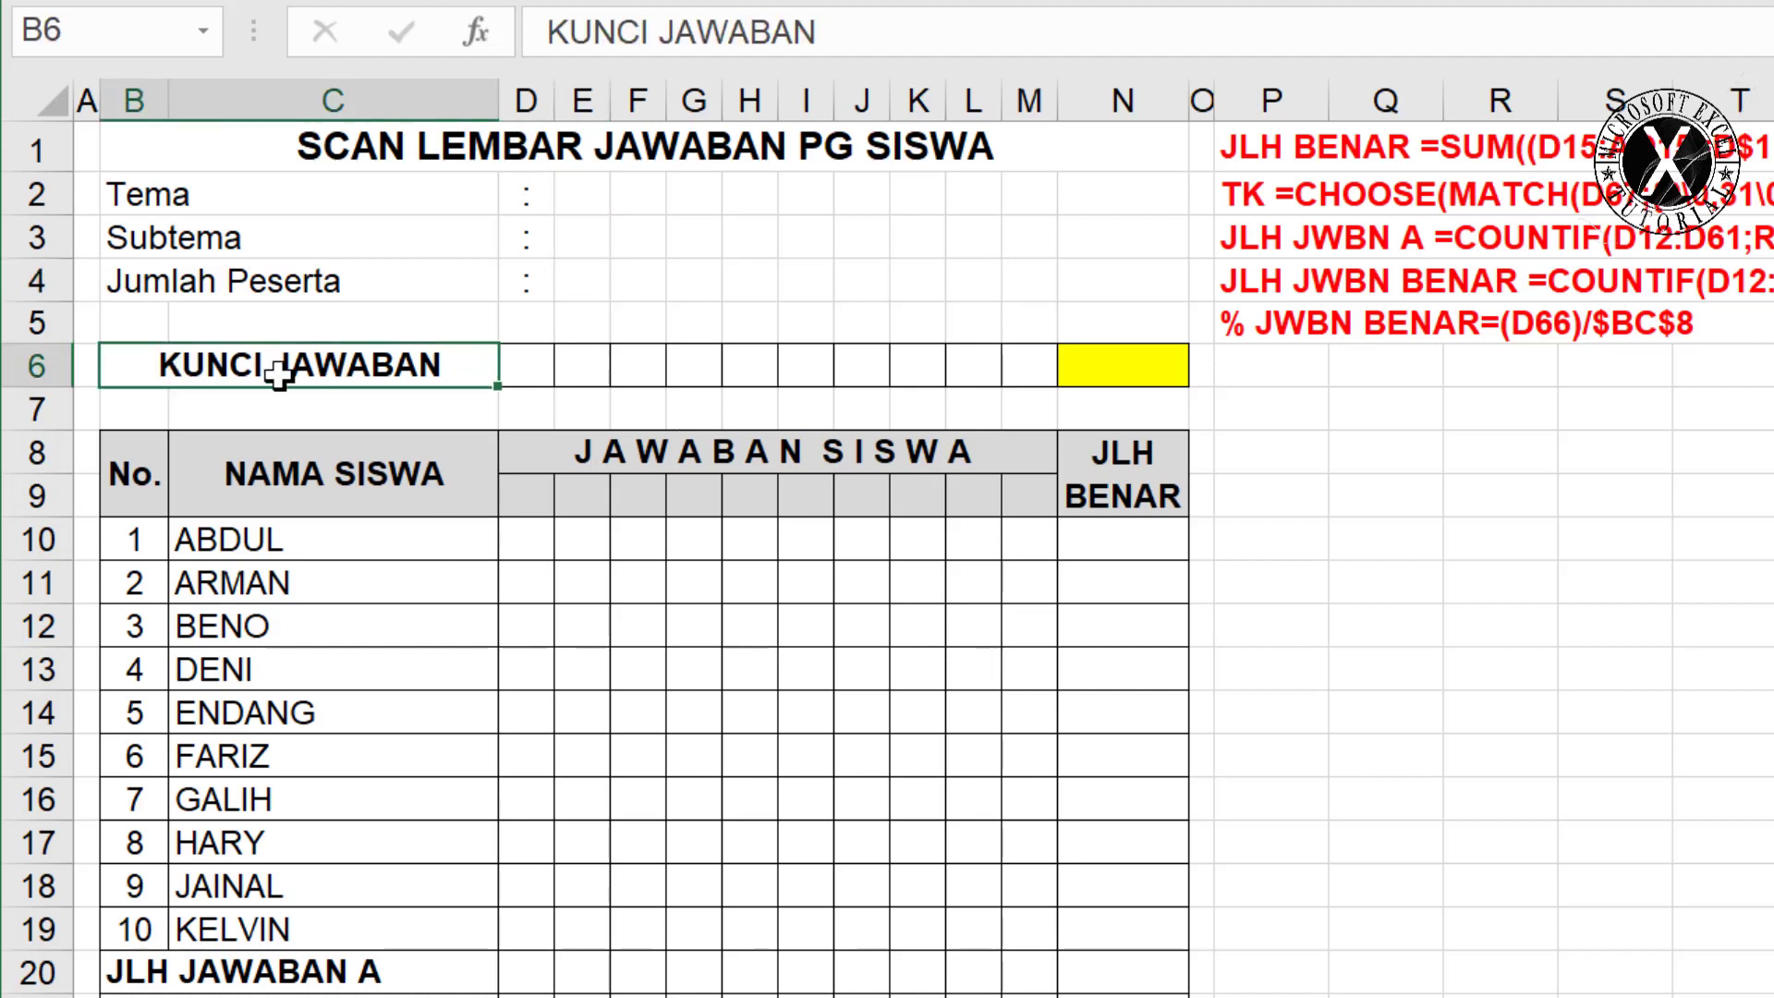
drag(518, 364, 1030, 369)
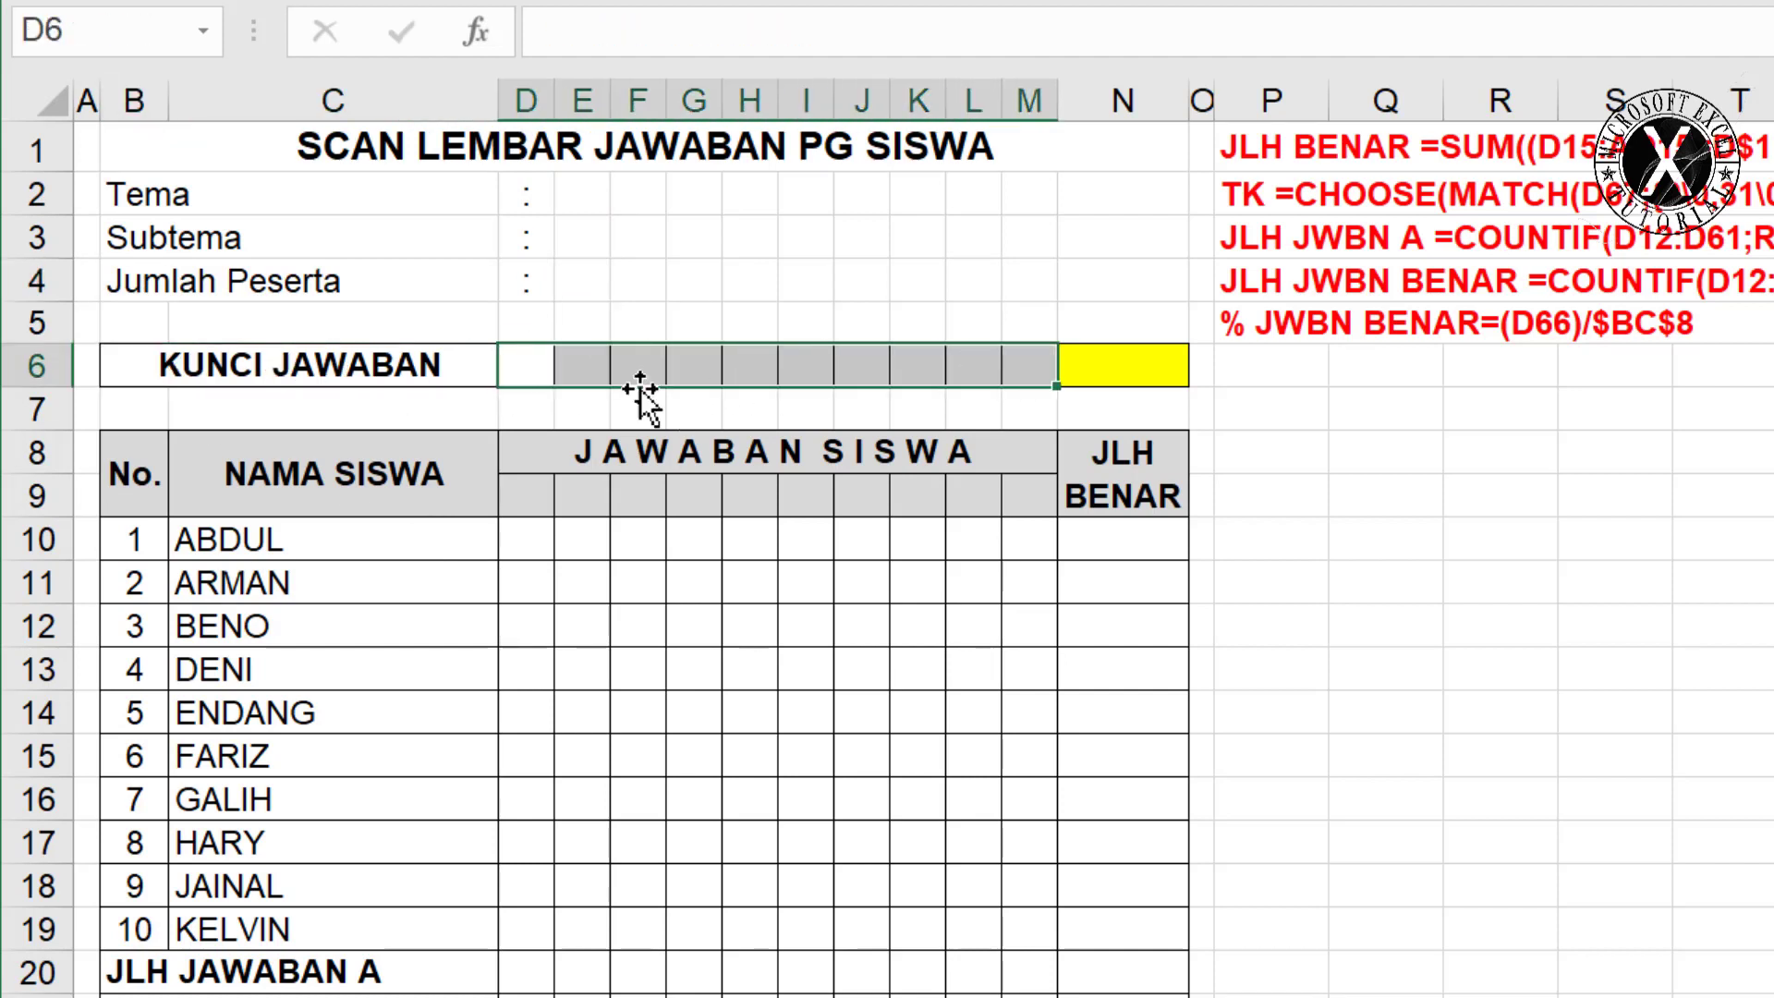
drag(528, 549, 1030, 929)
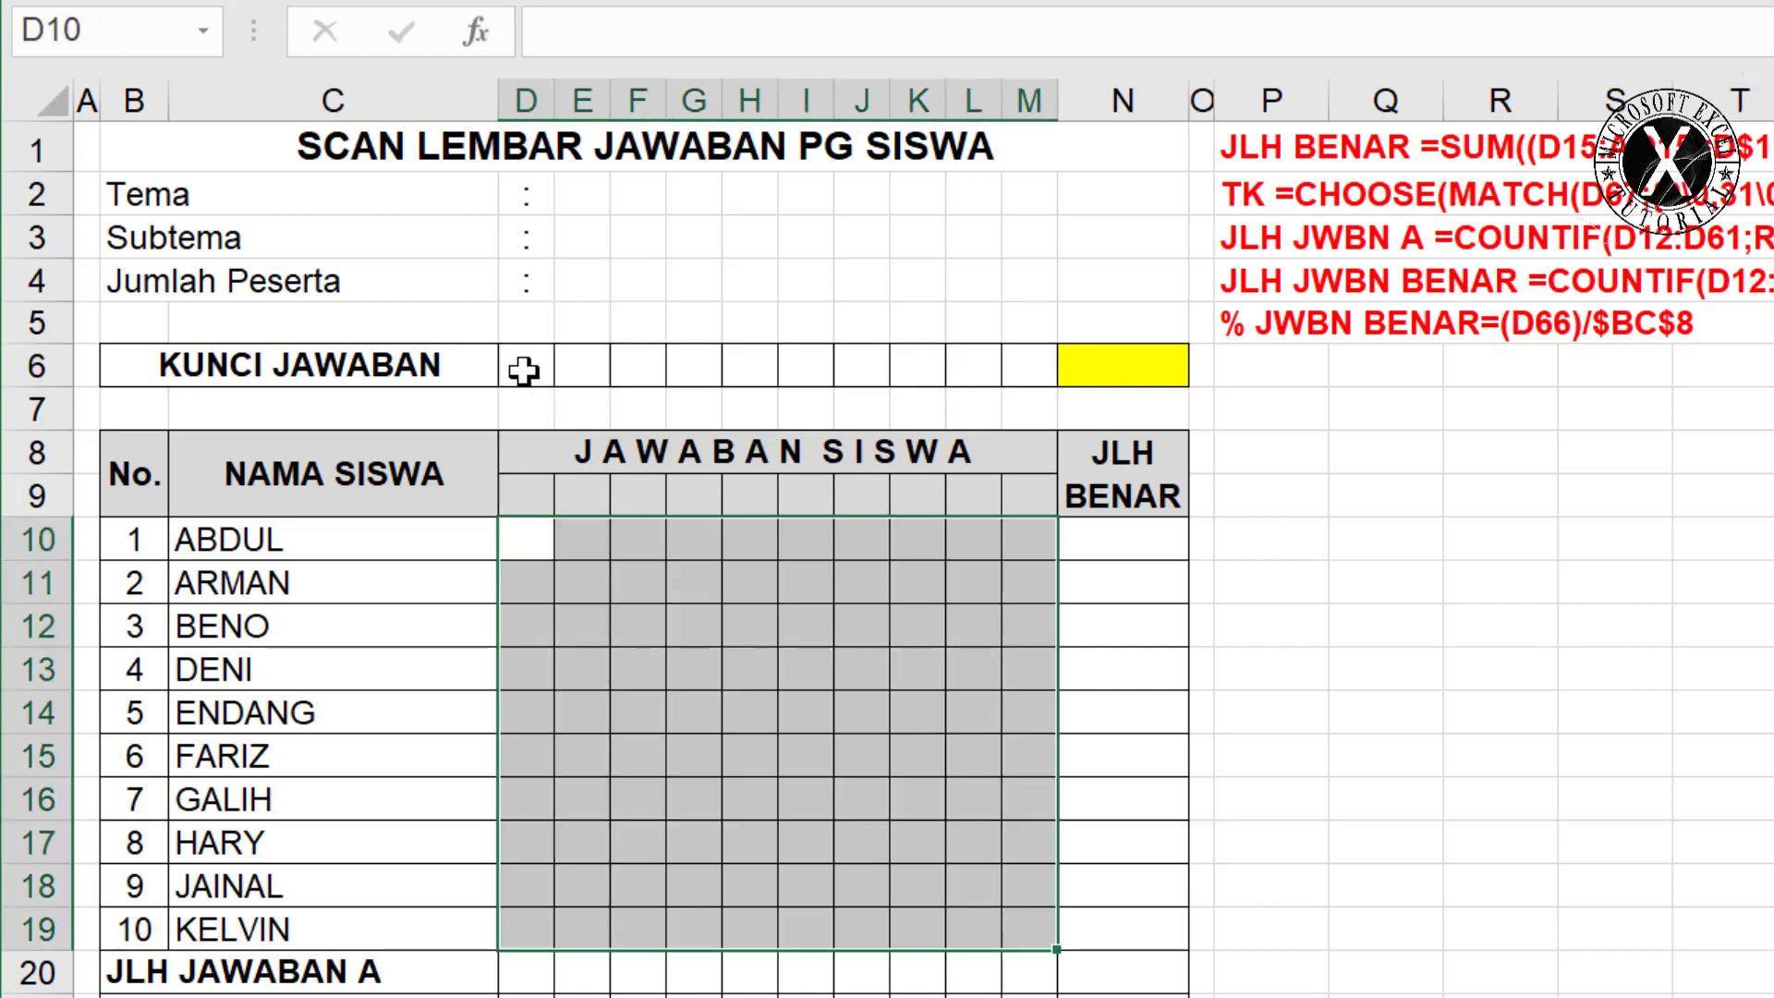
drag(524, 369, 1028, 368)
mouse_move(514, 550)
mouse_down()
mouse_move(1013, 573)
mouse_move(1042, 922)
mouse_up()
Examine the summary rows JLH JAWABAN A, B, C and D below the student list.
scroll(843, 745, down, 2)
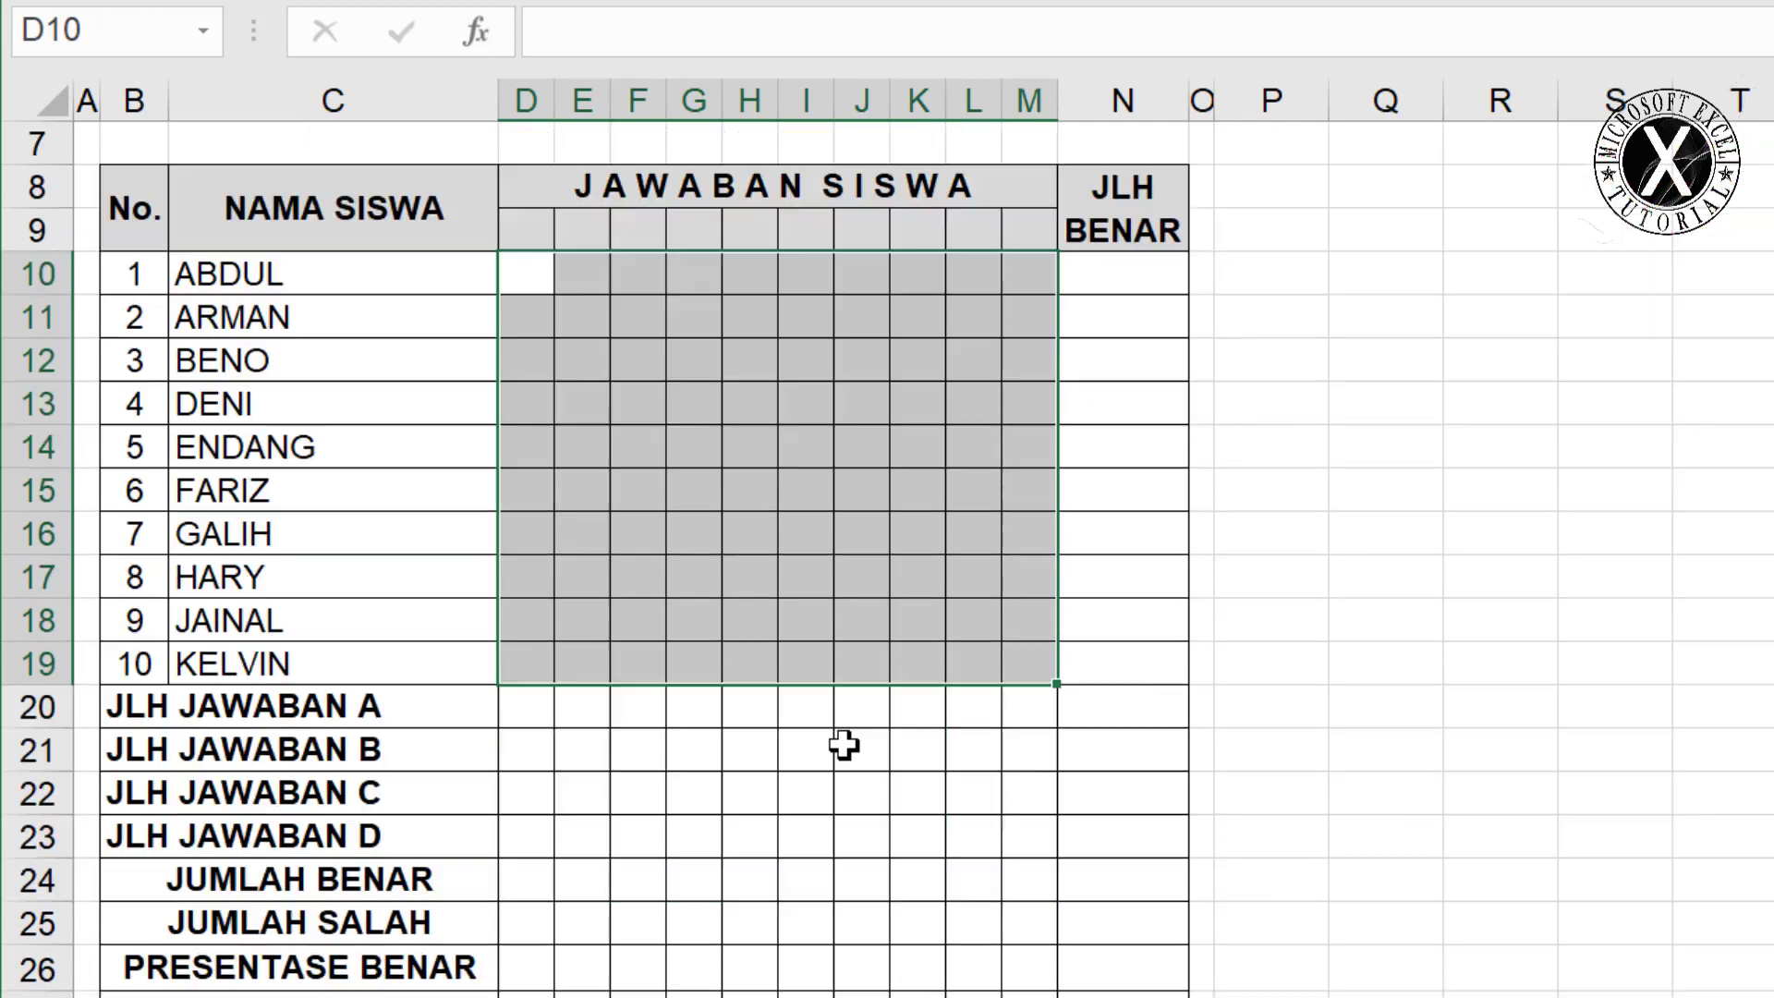
click(123, 705)
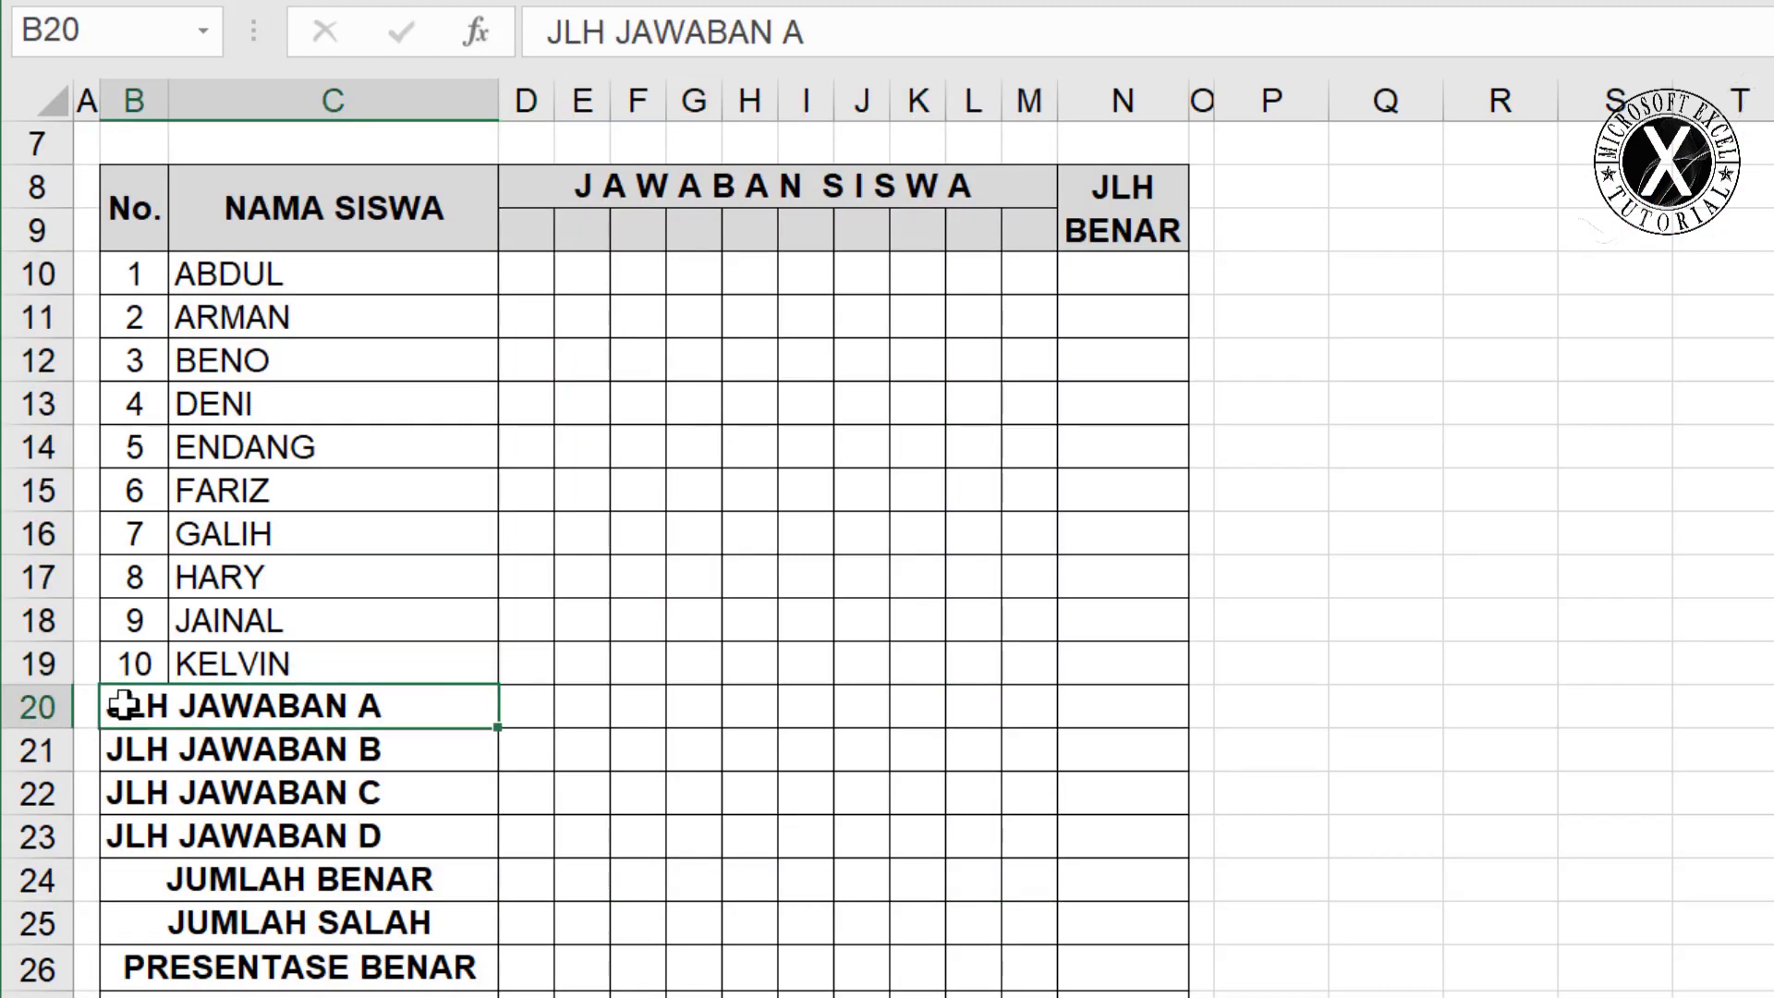
click(128, 752)
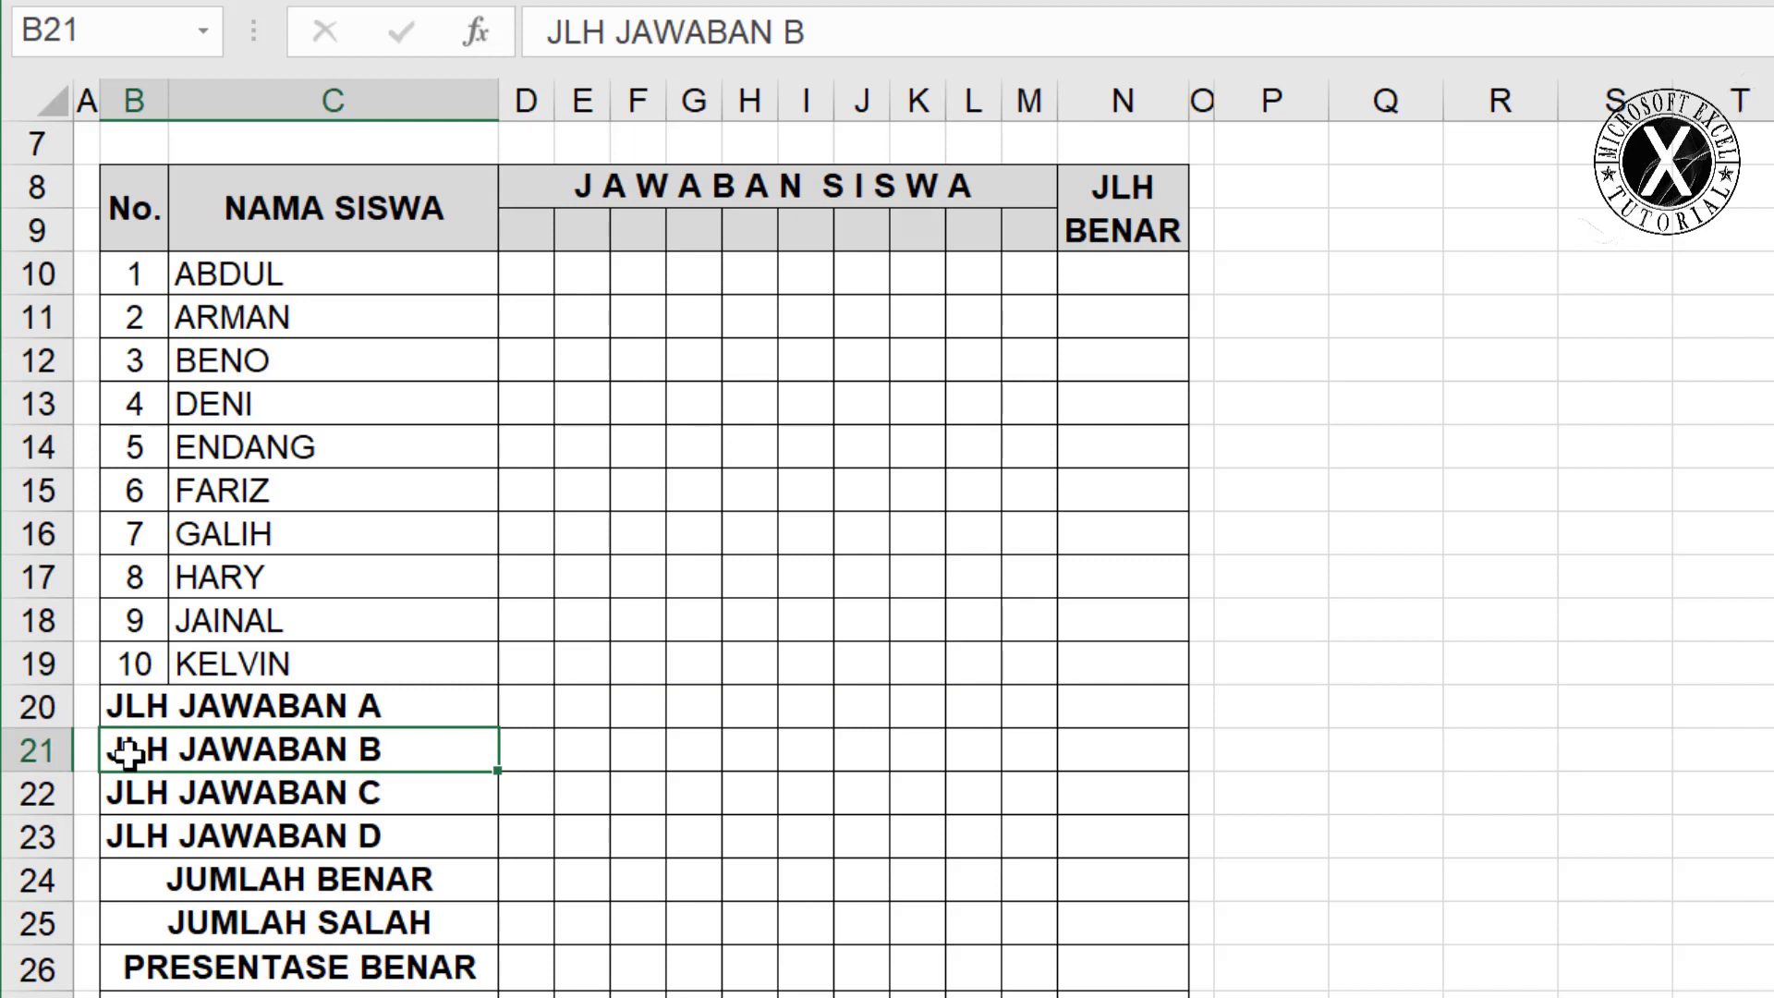
click(128, 795)
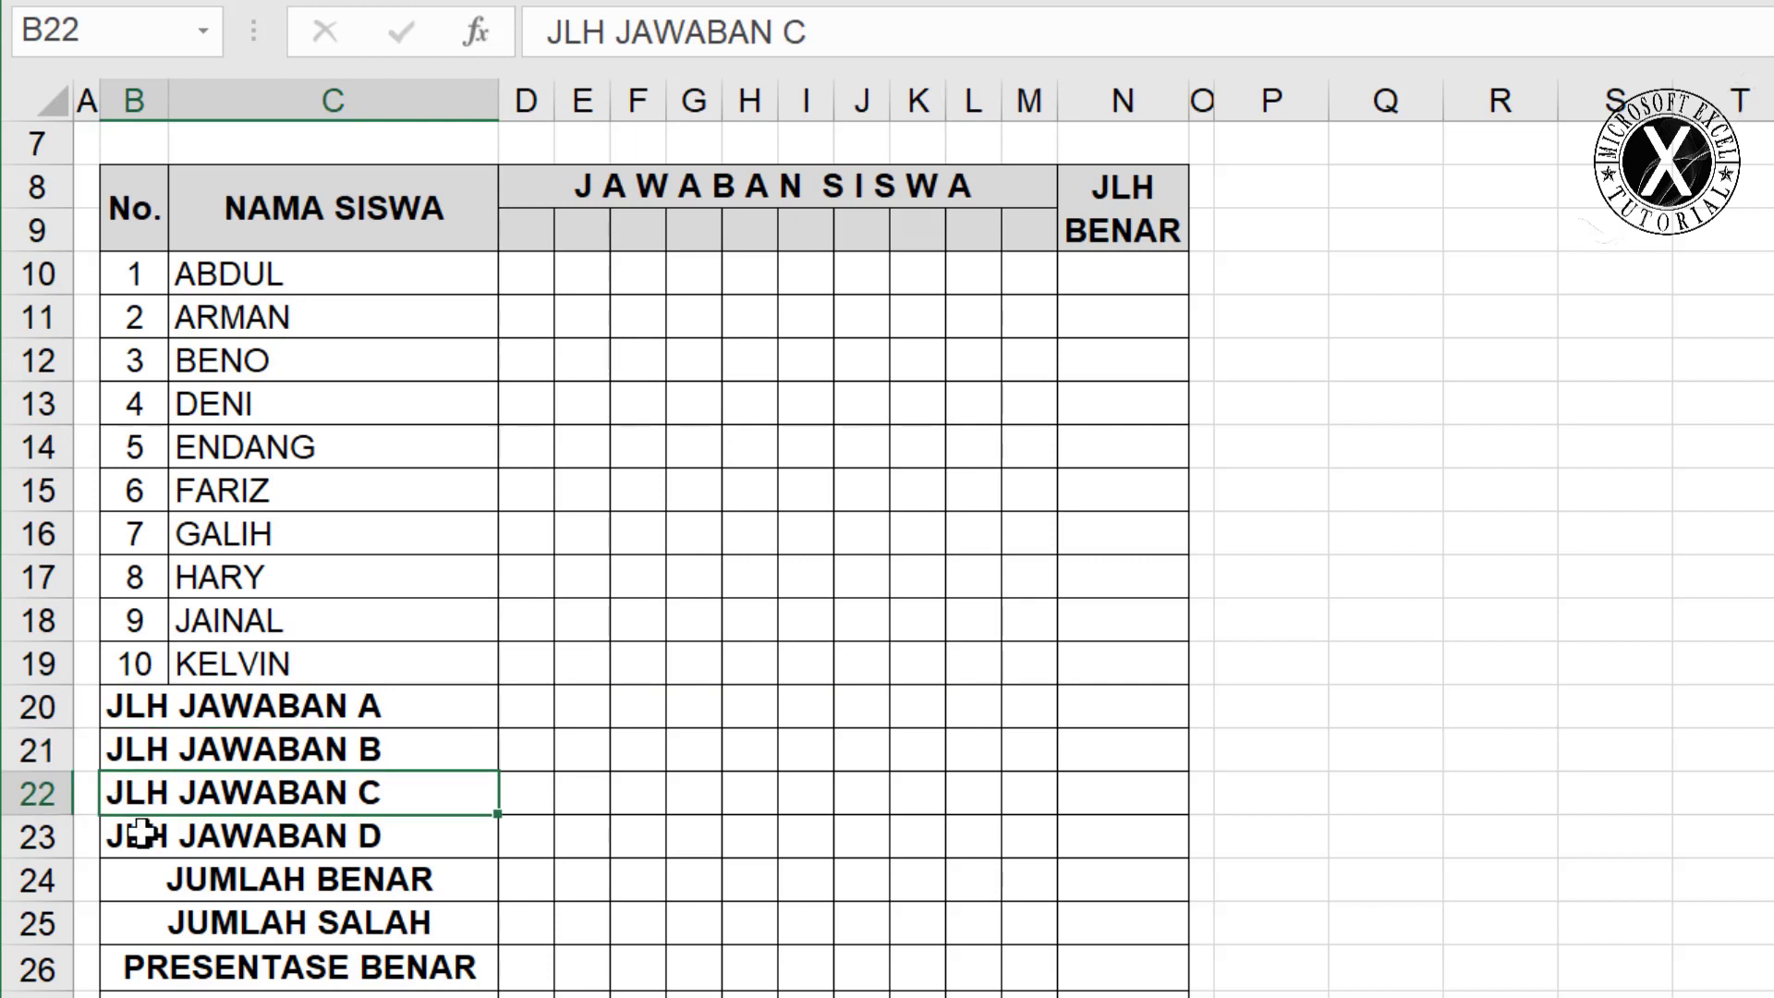
click(123, 840)
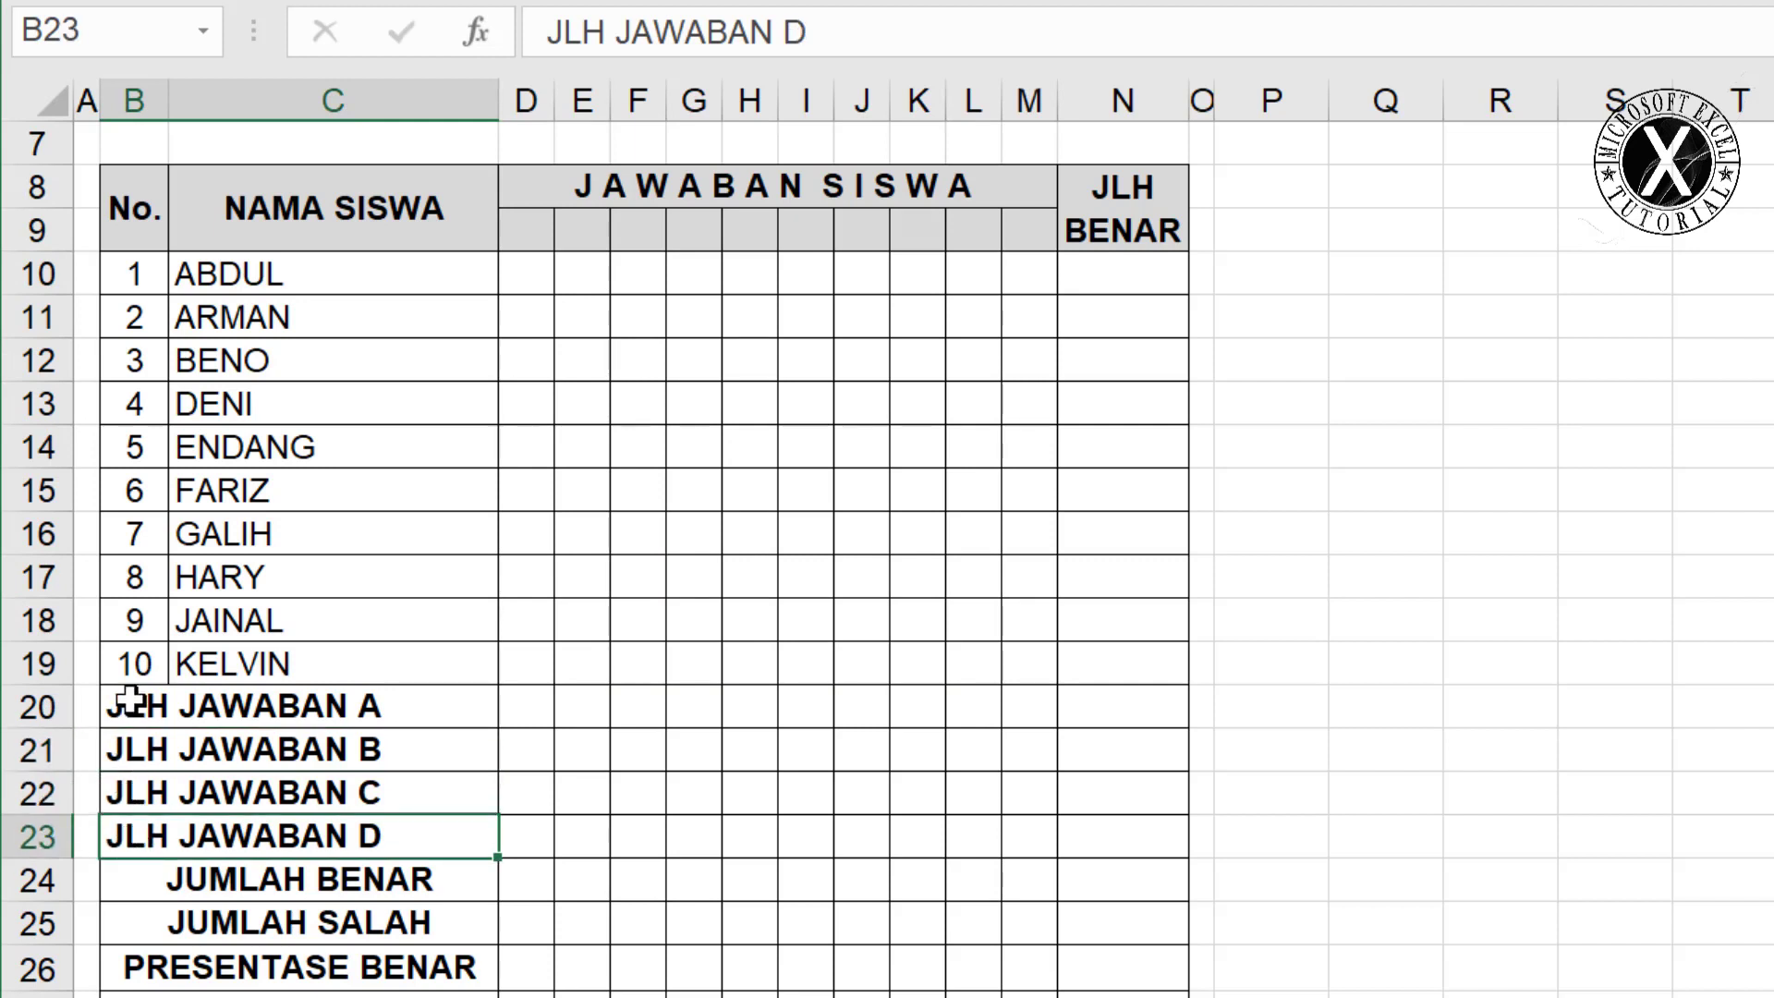
drag(130, 704, 140, 793)
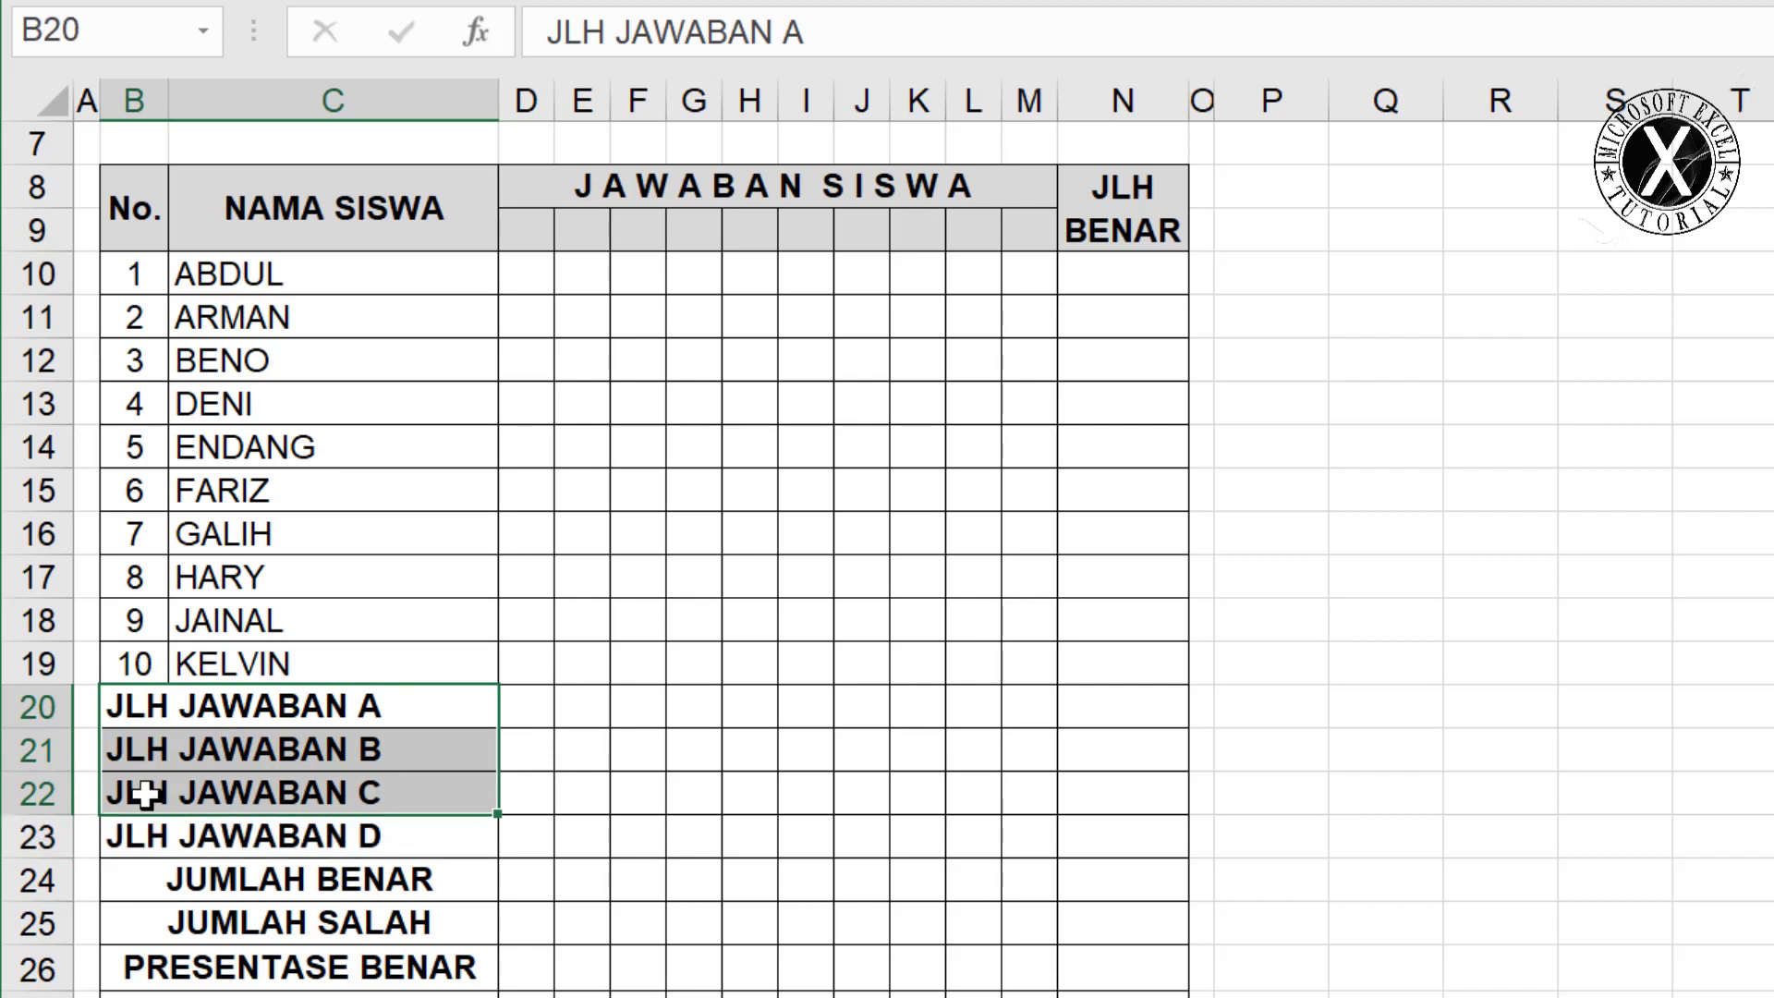
click(115, 848)
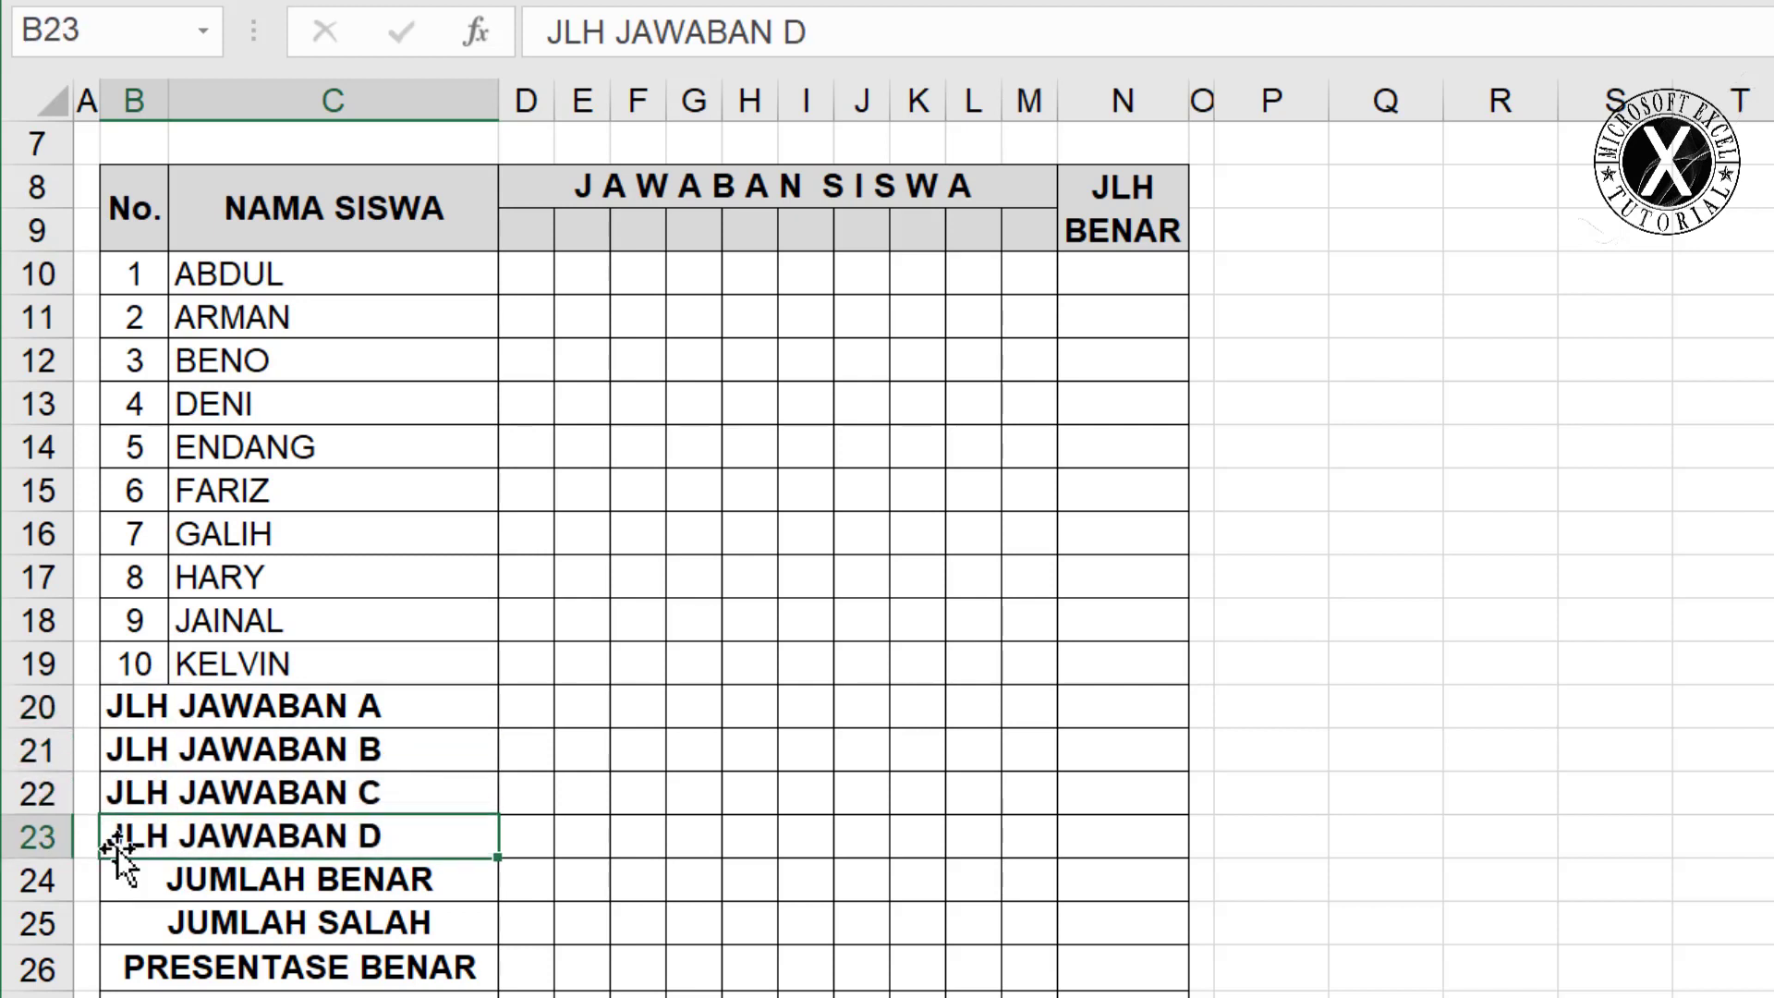
drag(130, 707, 138, 835)
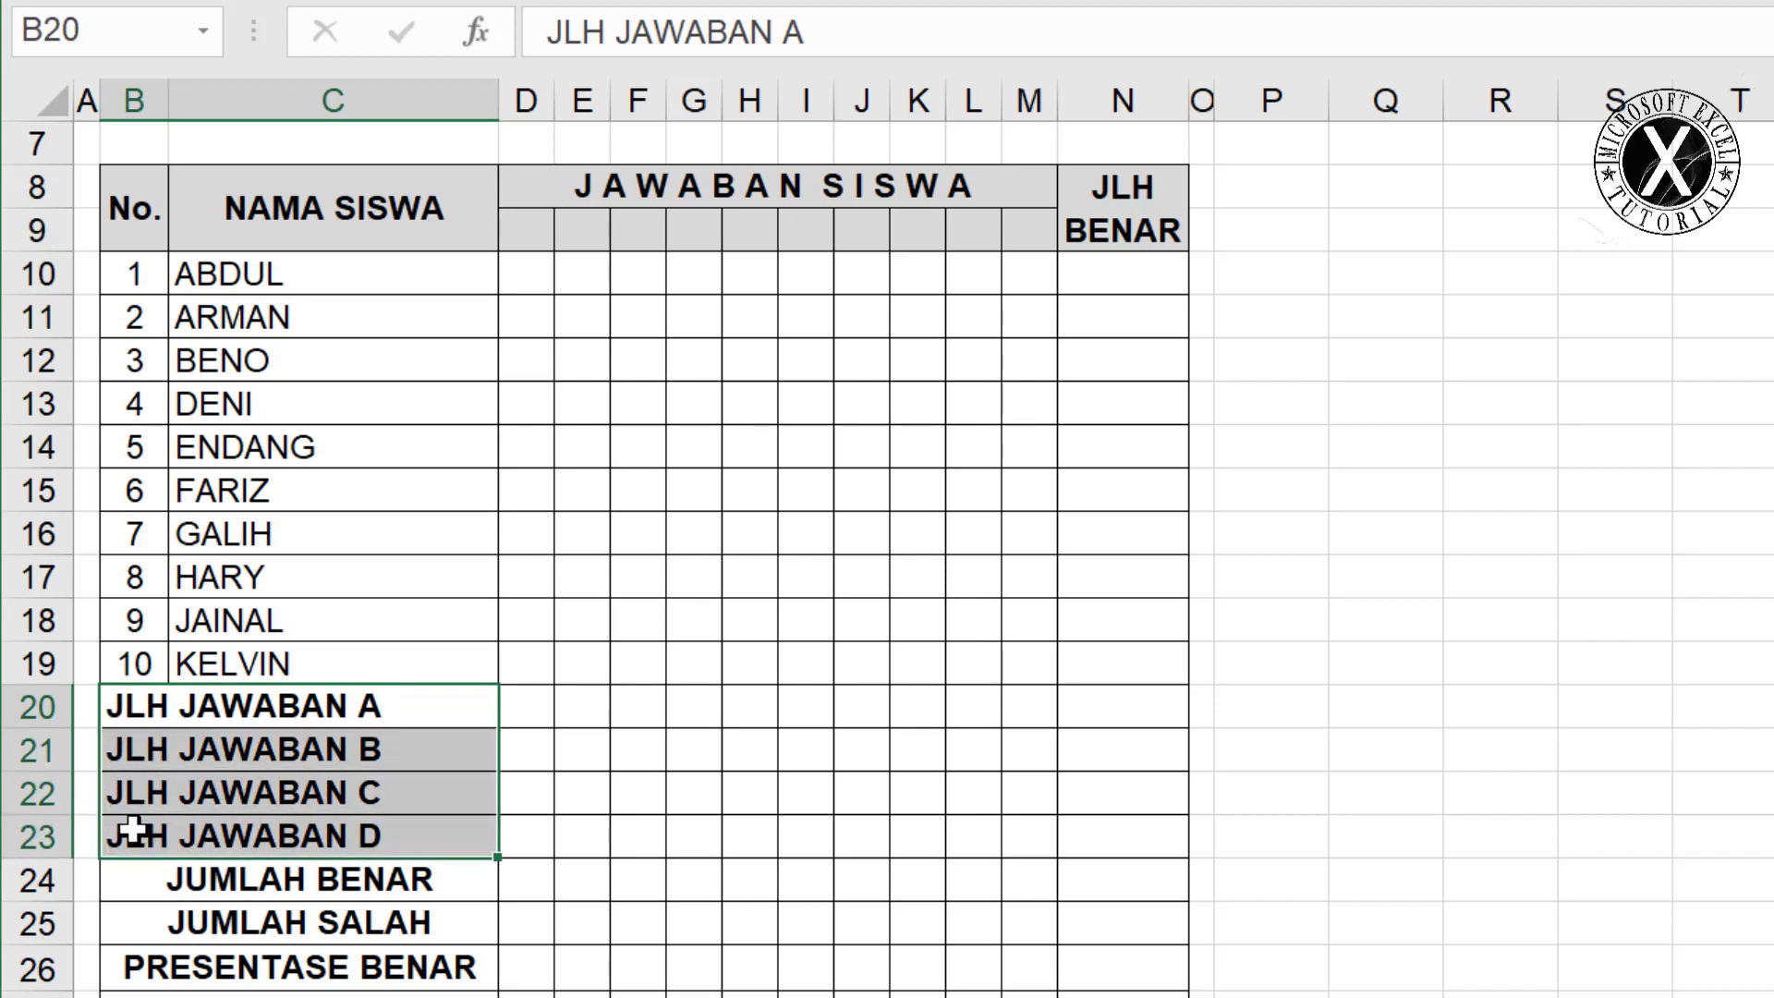
Examine the JUMLAH BENAR, JUMLAH SALAH, PRESENTASE BENAR and Tingkat Kesukaran Soal rows at the end of the table.
click(198, 879)
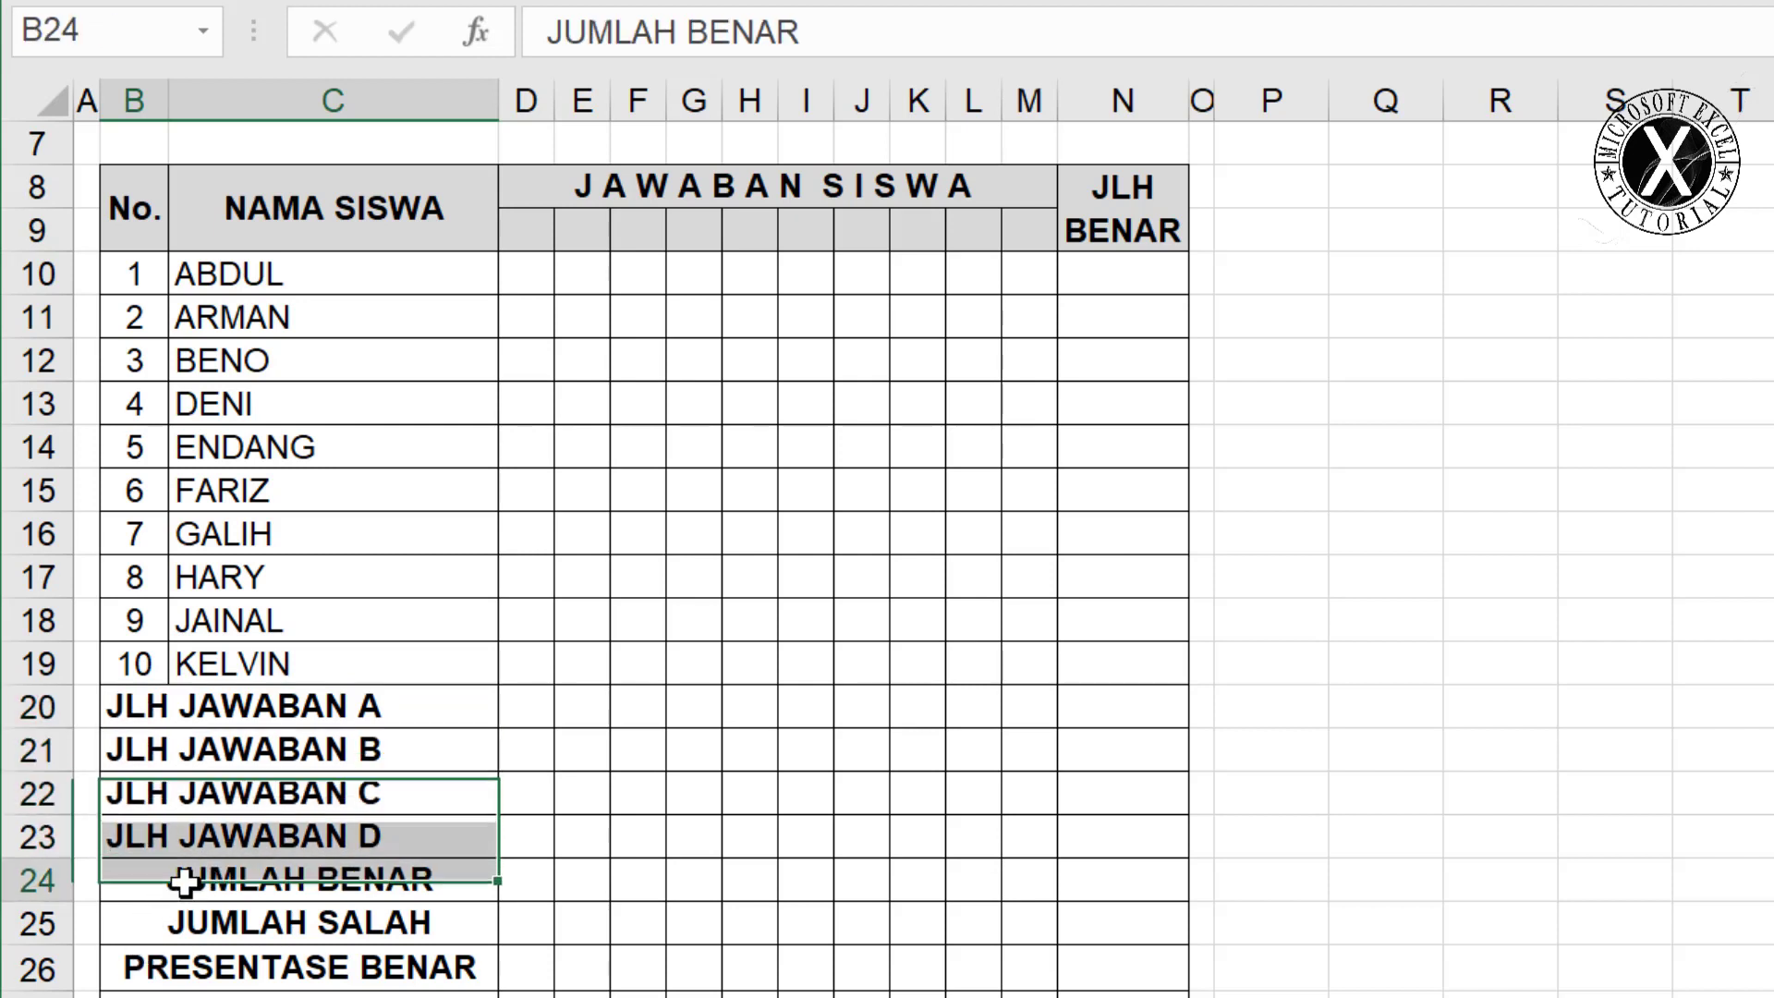
click(212, 932)
click(148, 965)
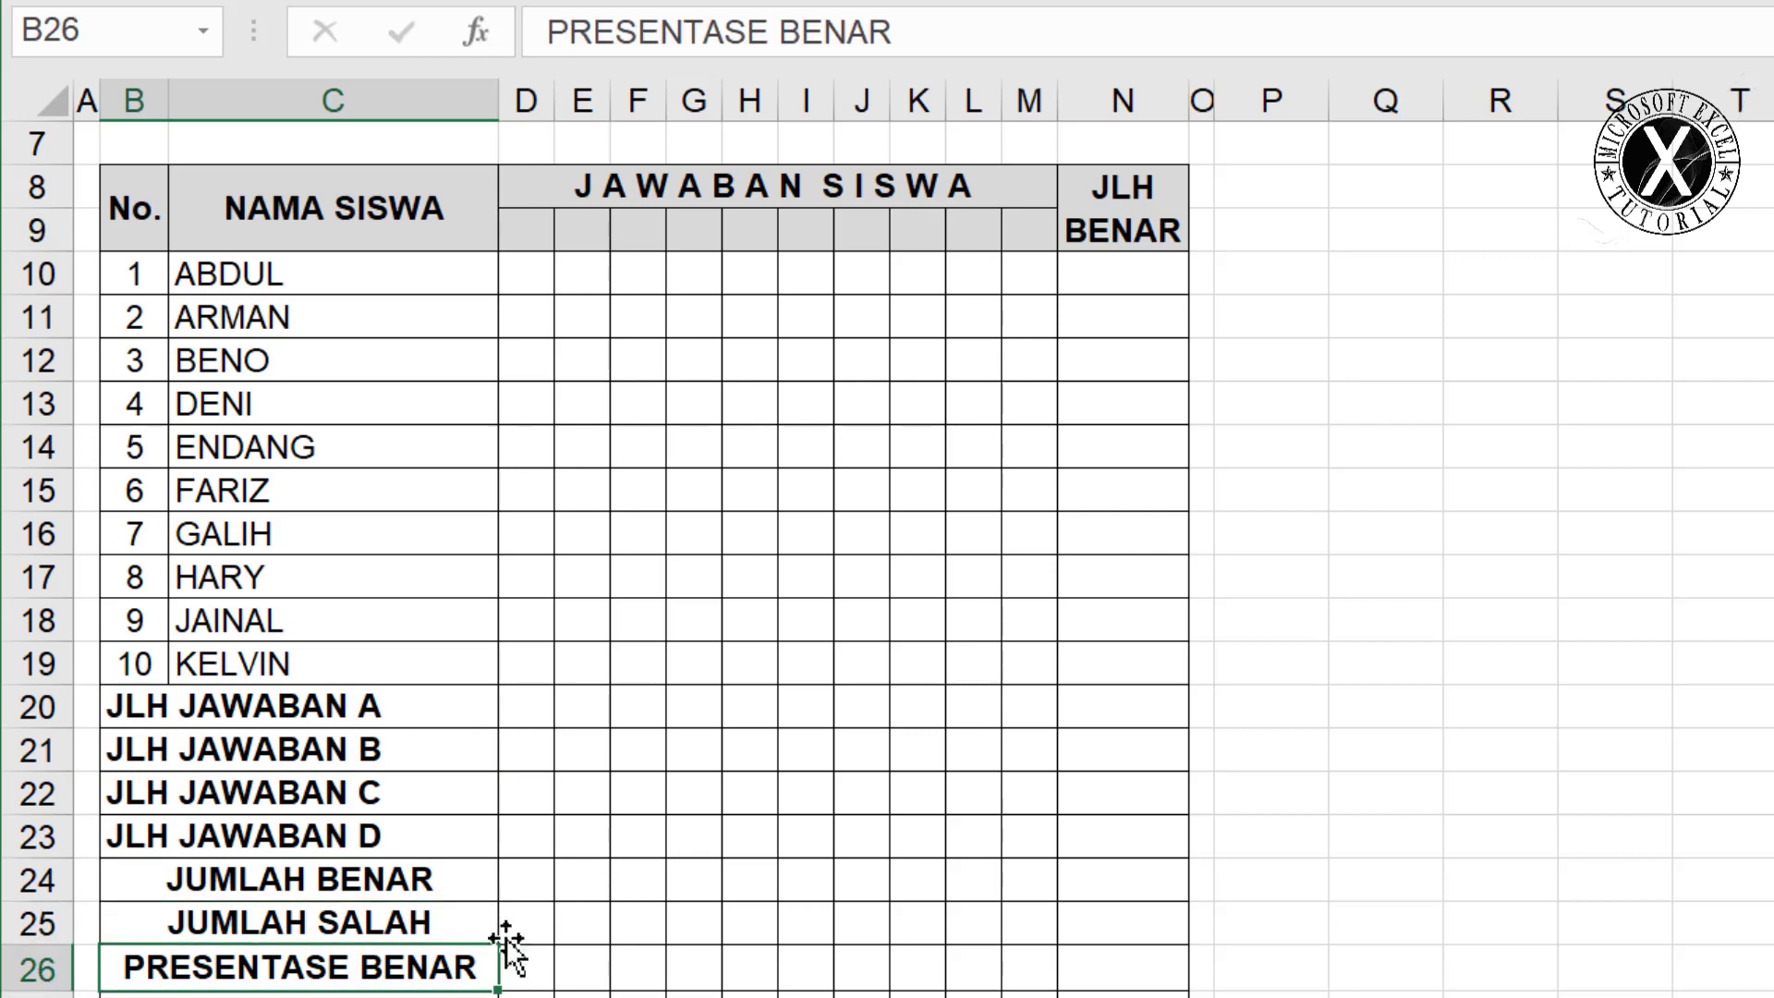
scroll(610, 903, down, 2)
click(213, 792)
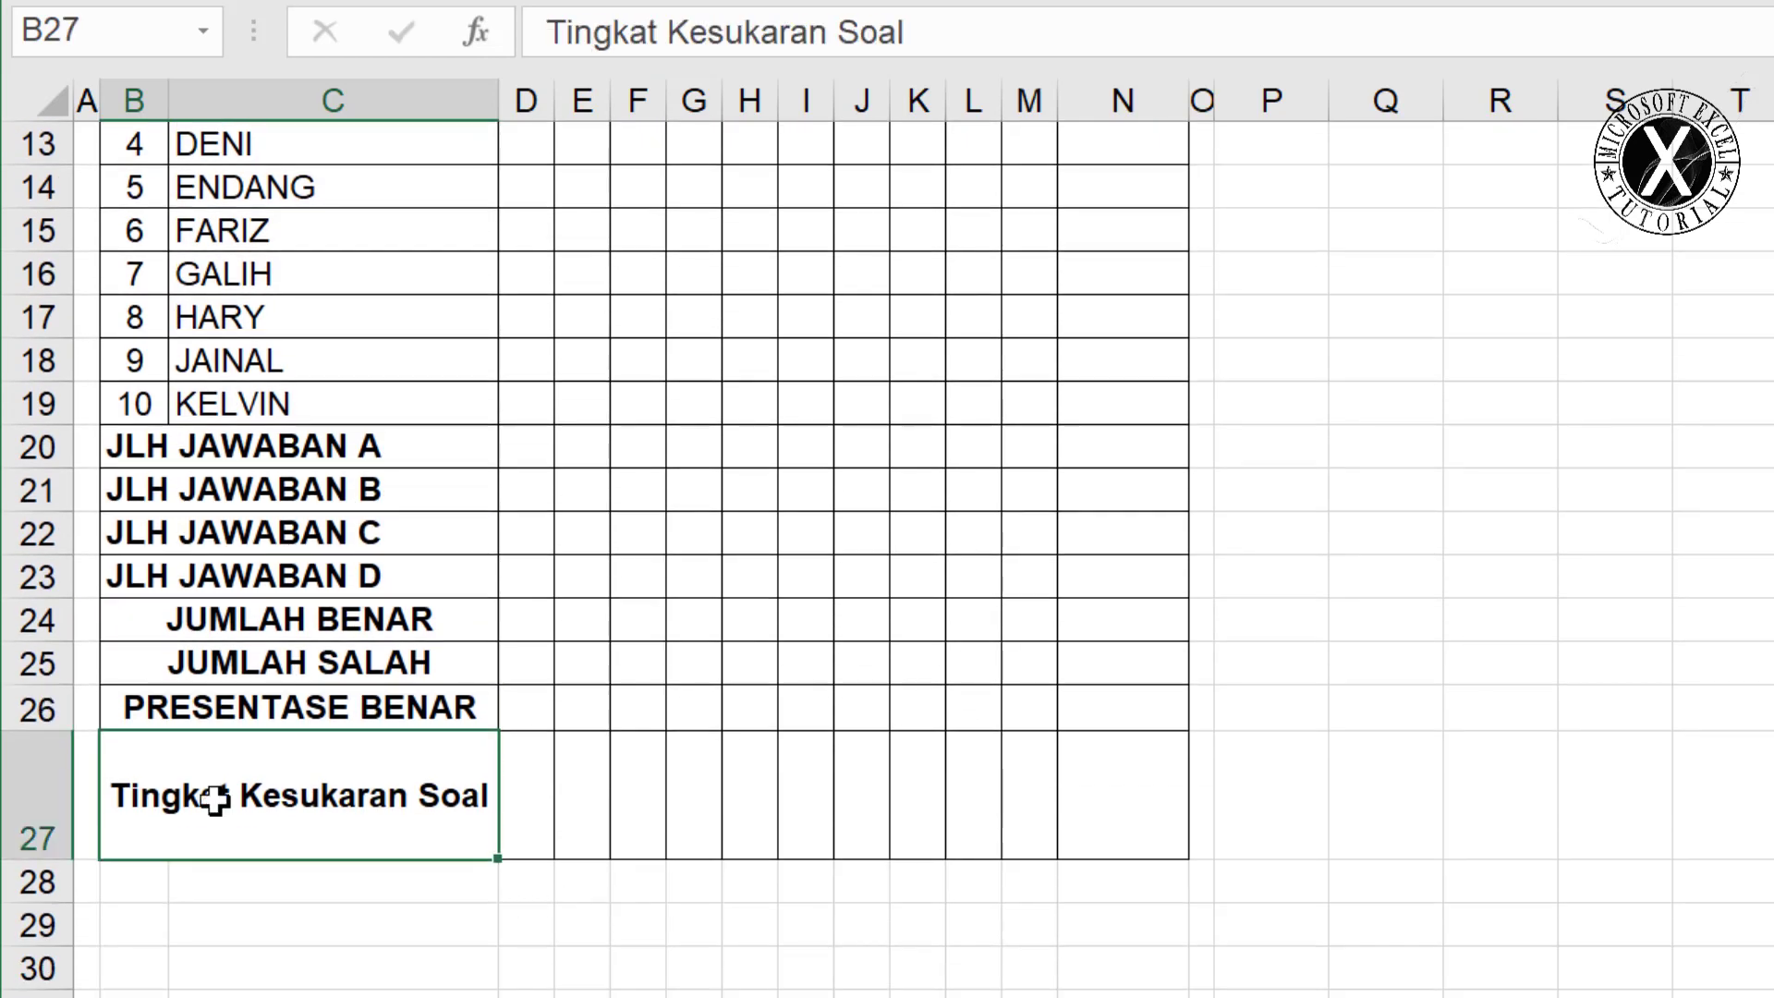
click(525, 788)
click(587, 791)
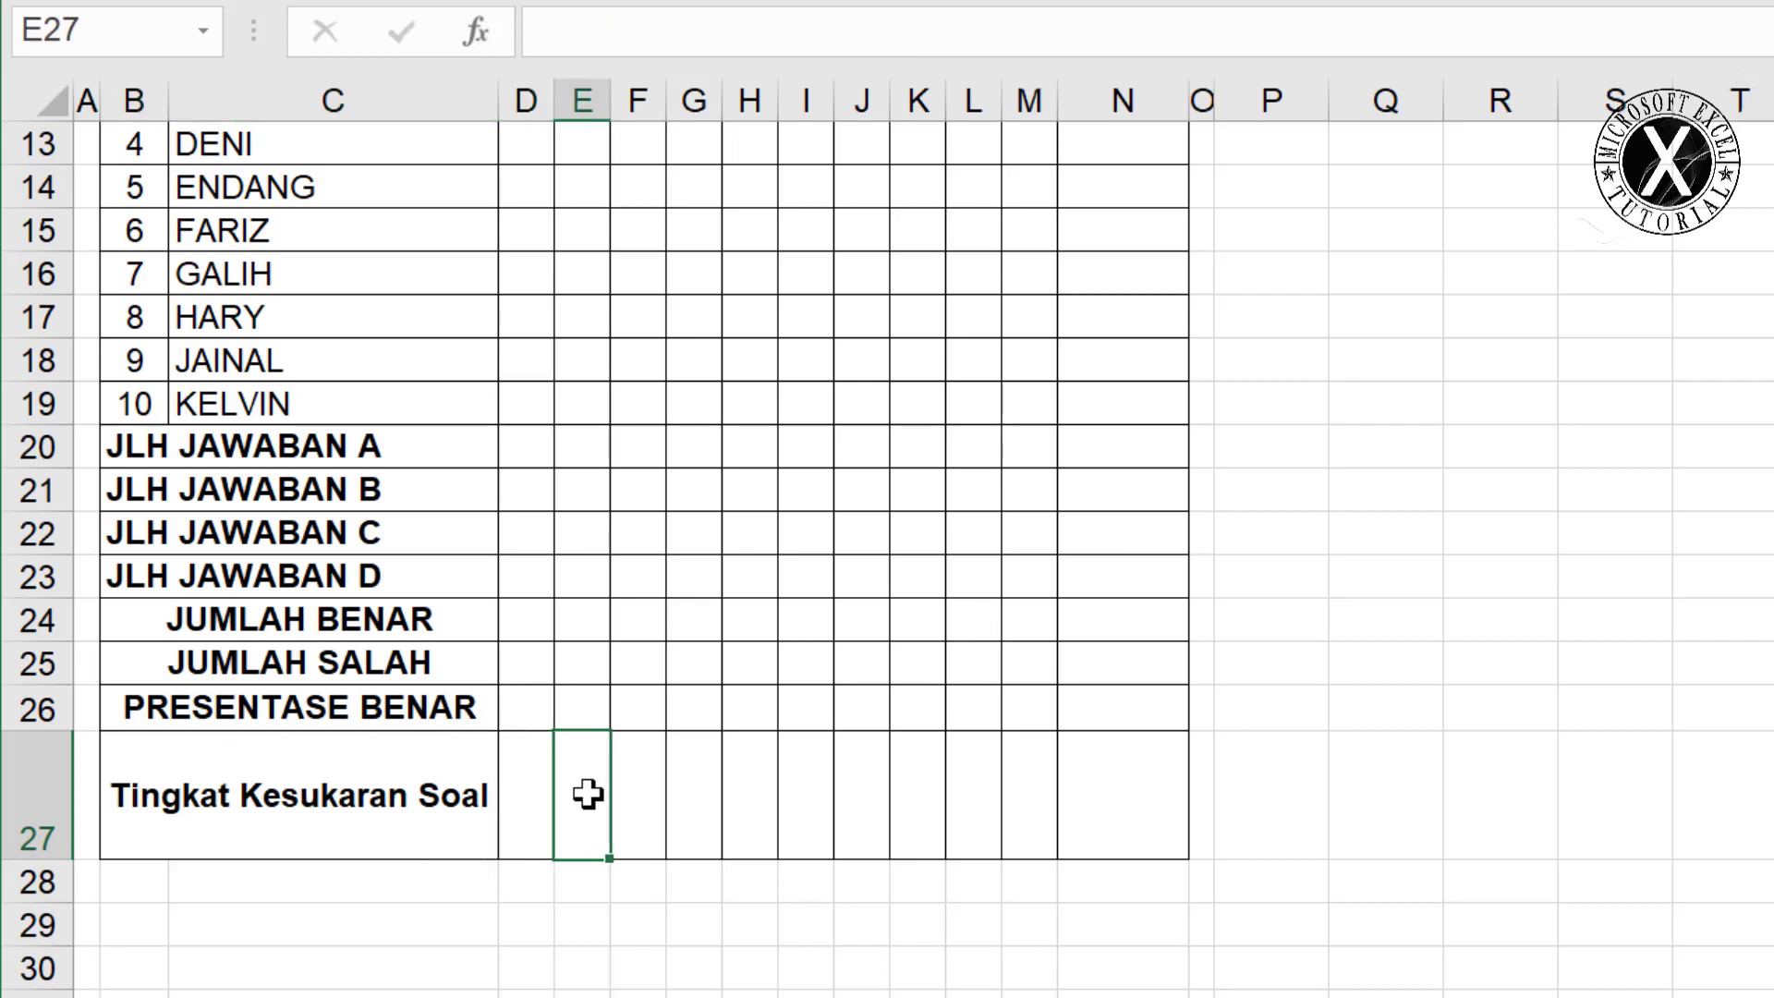
click(544, 798)
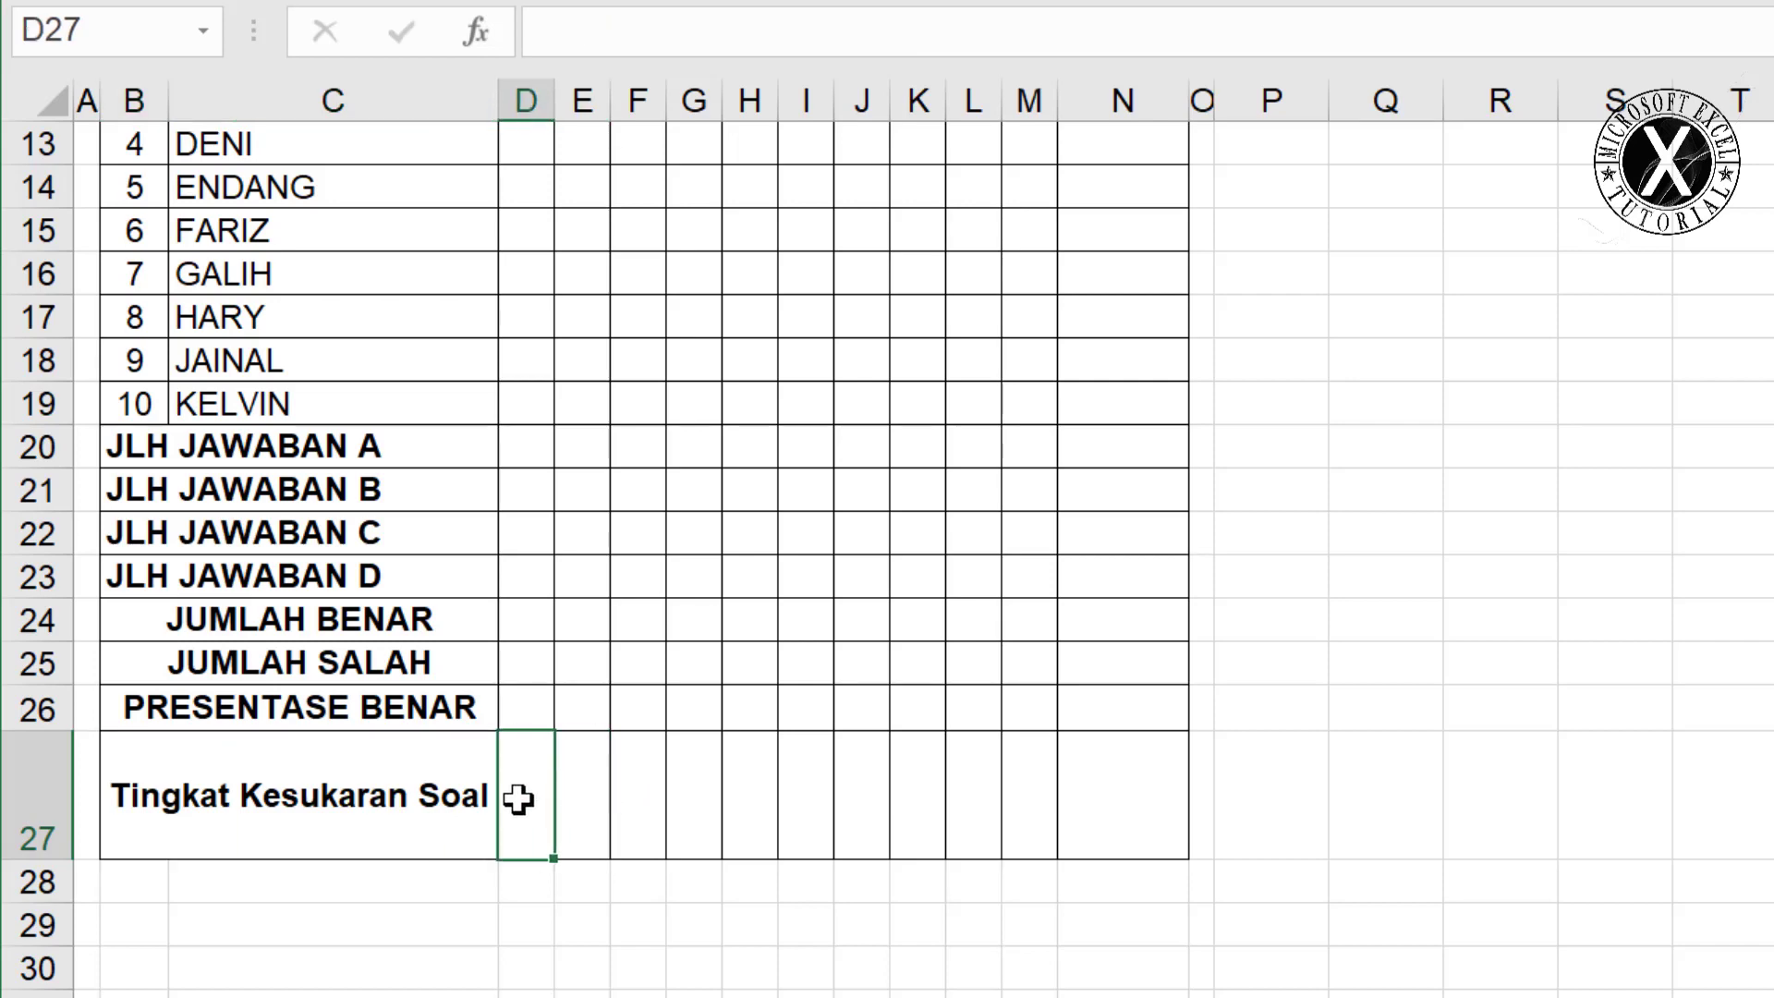
scroll(721, 800, up, 4)
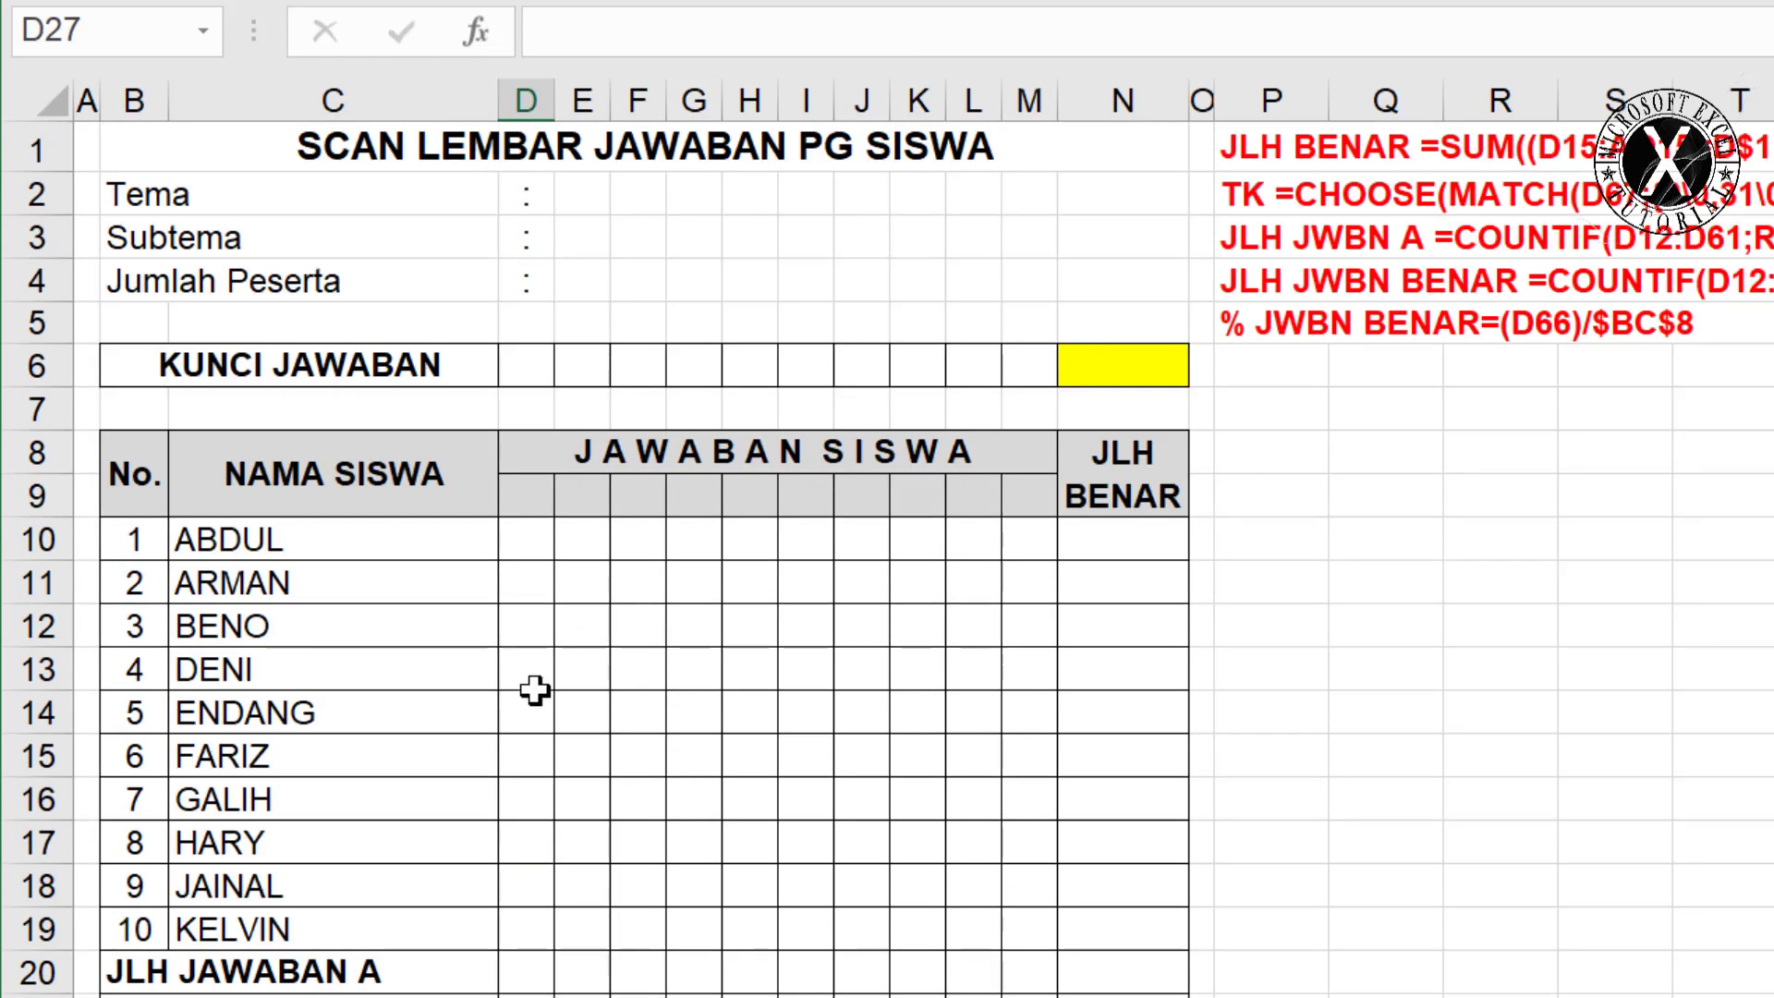
scroll(536, 647, down, 4)
scroll(538, 818, up, 4)
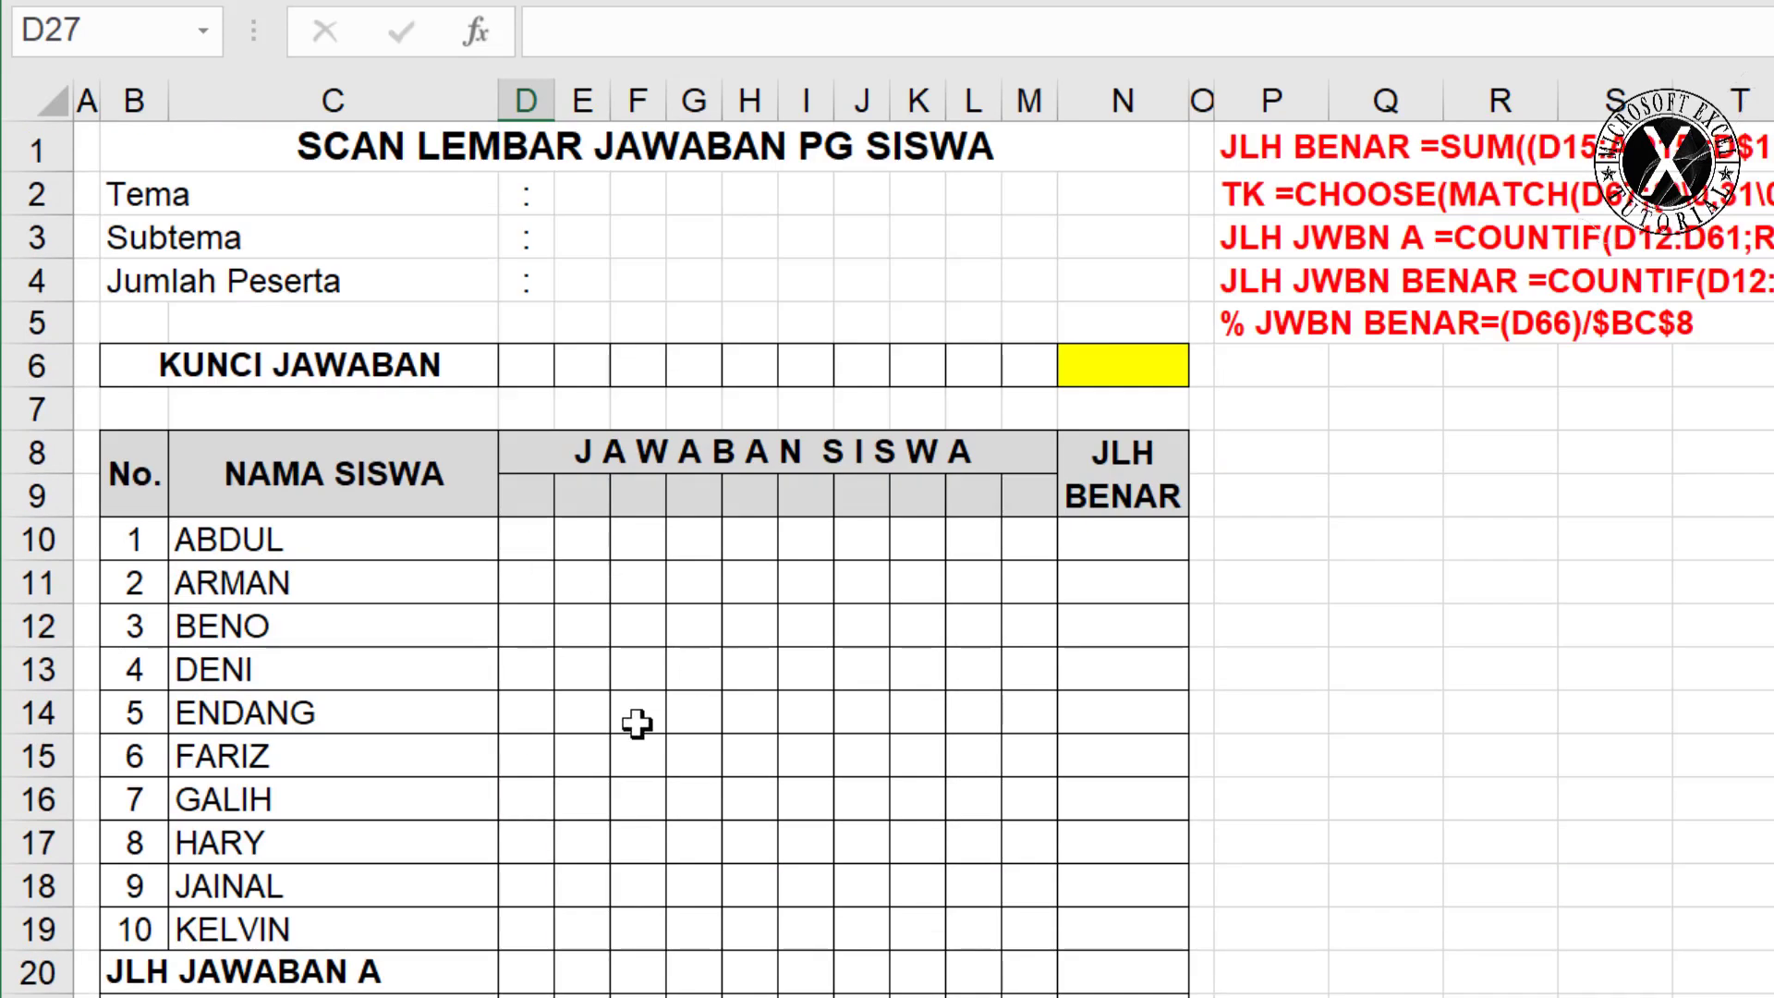
scroll(530, 699, down, 4)
scroll(531, 701, up, 4)
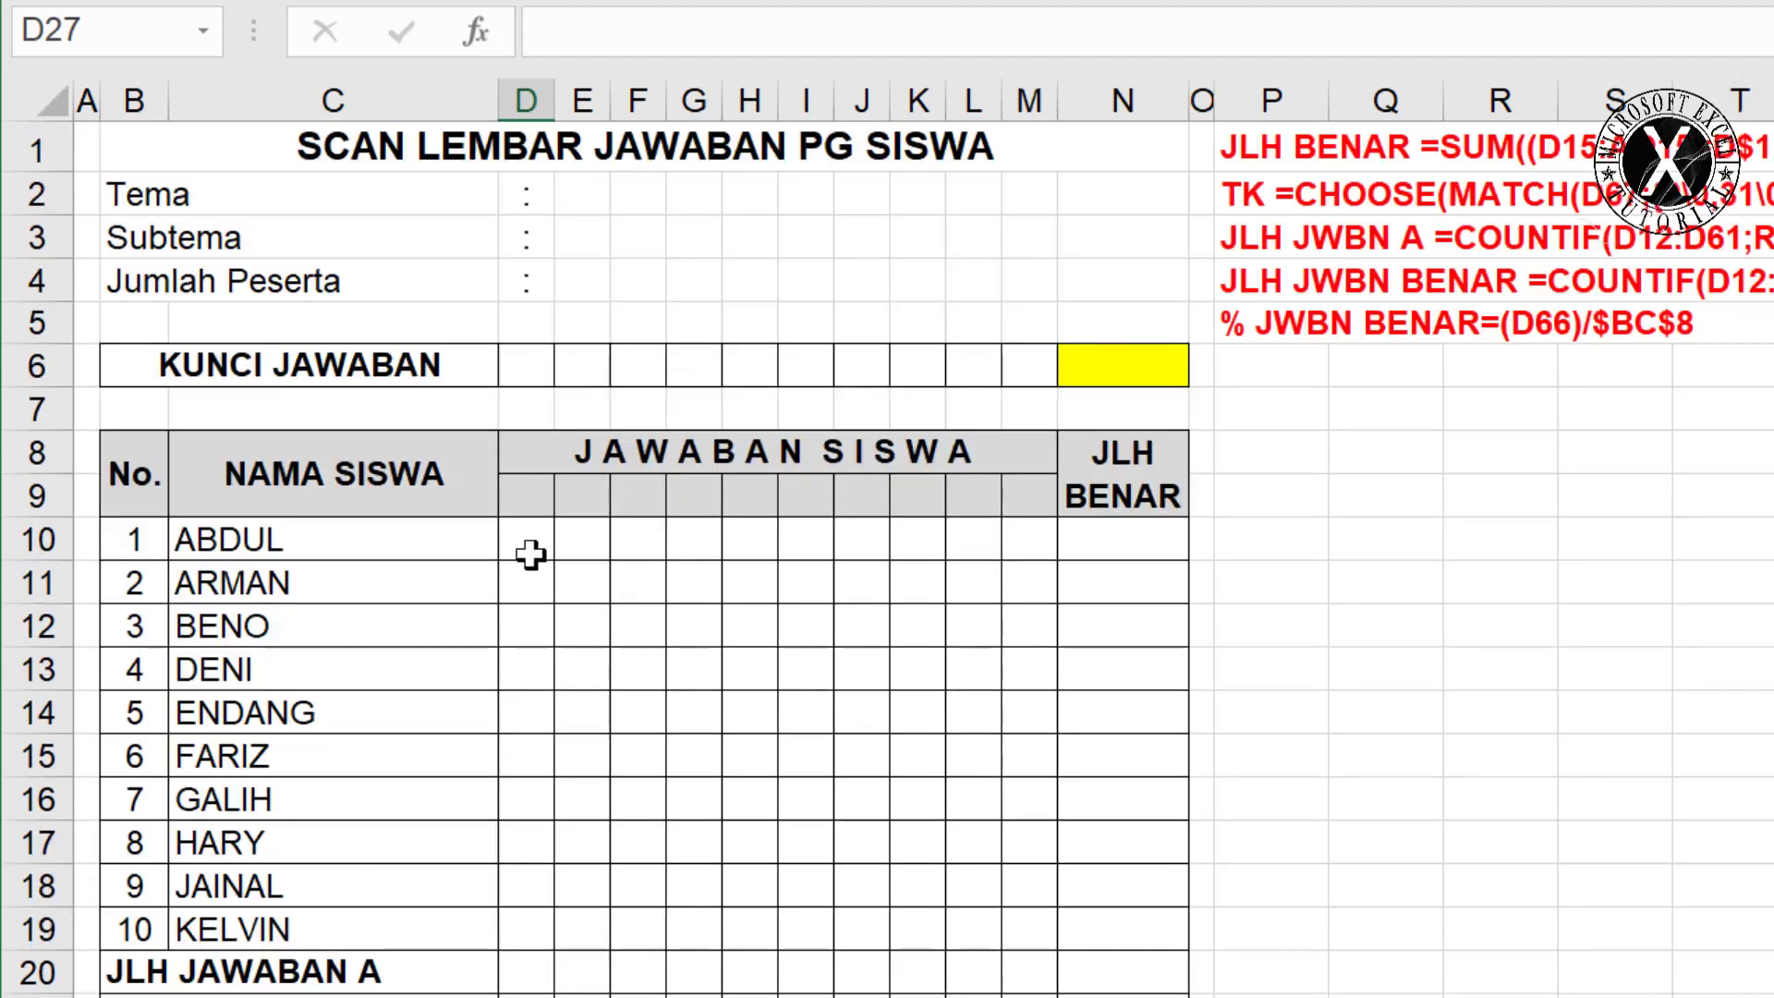
Review the answer sheet layout from the KUNCI JAWABAN row and student answer grid down to the Tingkat Kesukaran Soal row.
scroll(529, 576, down, 4)
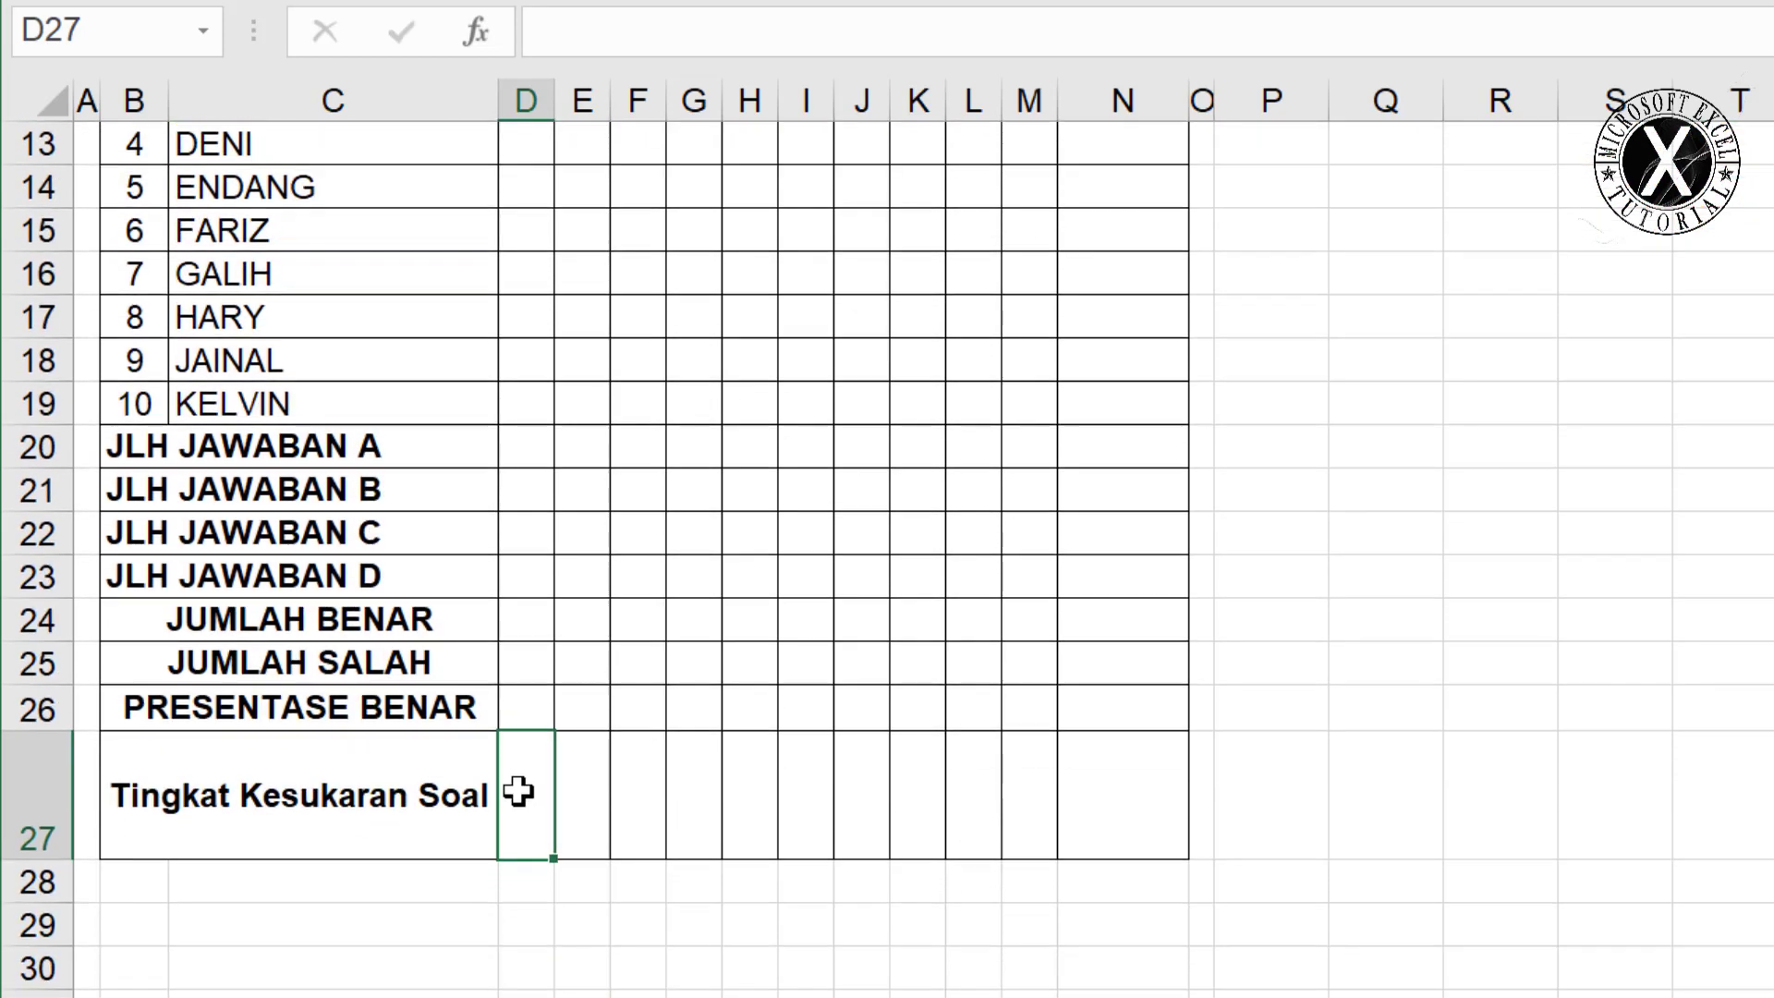
scroll(519, 791, up, 4)
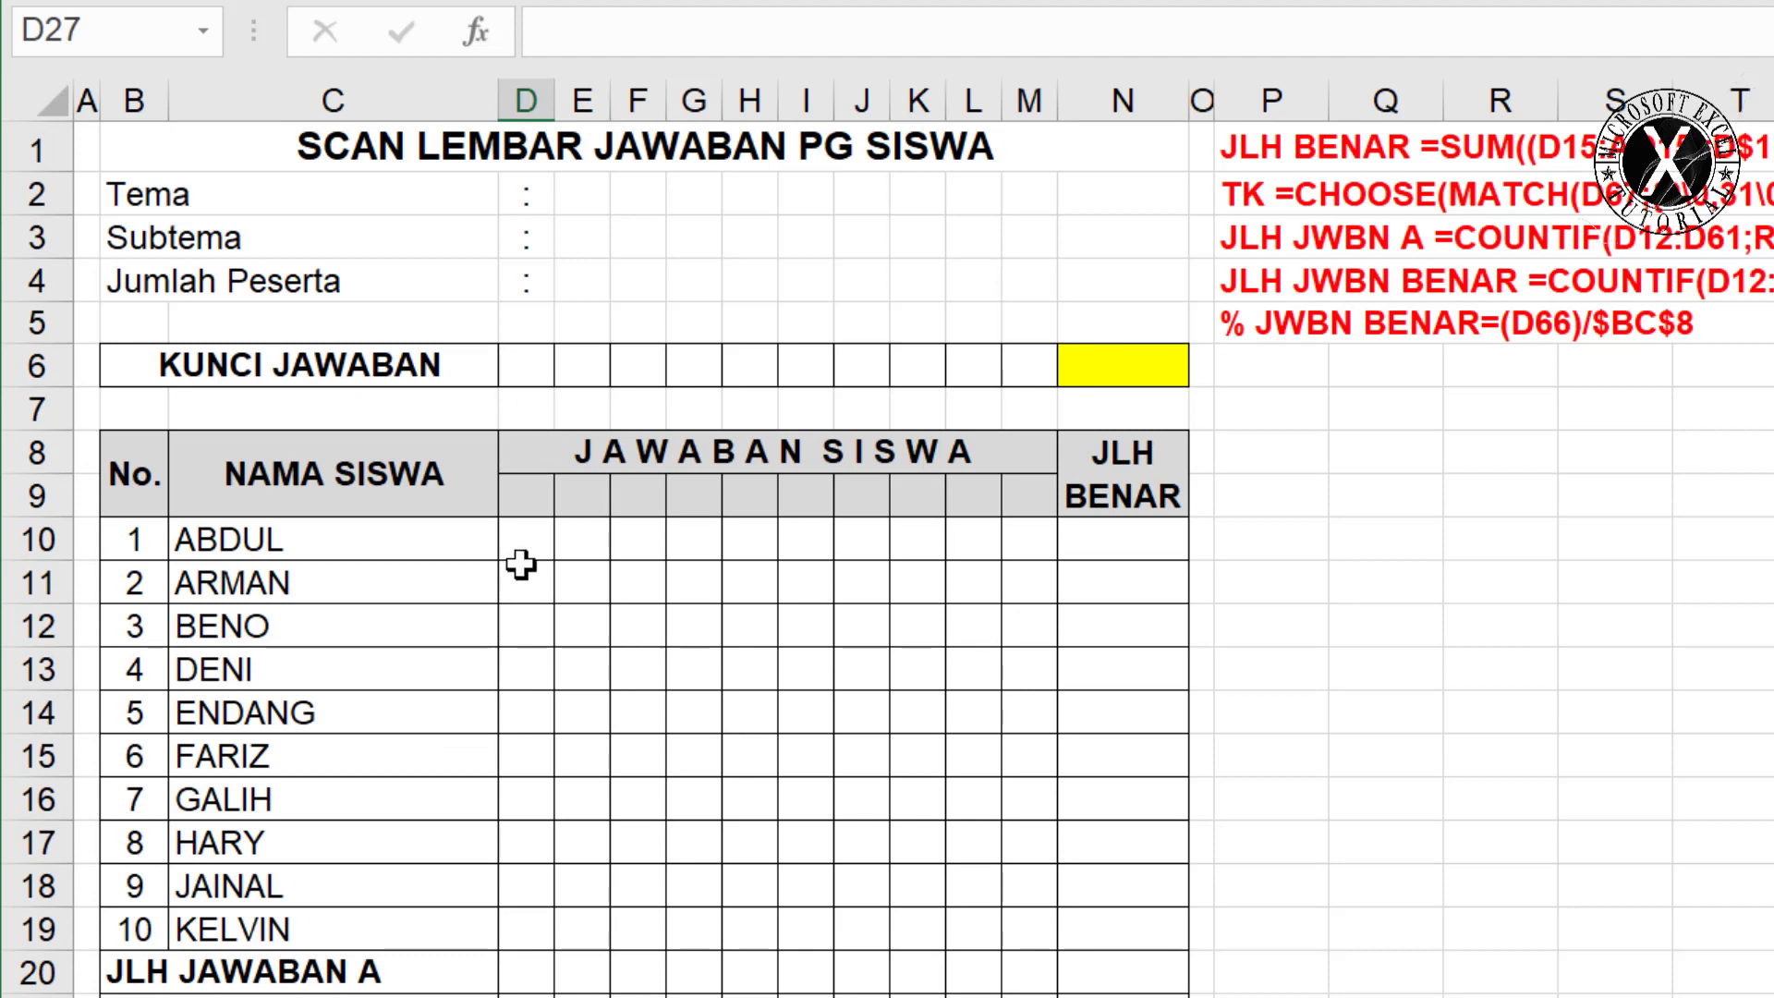
scroll(523, 529, down, 5)
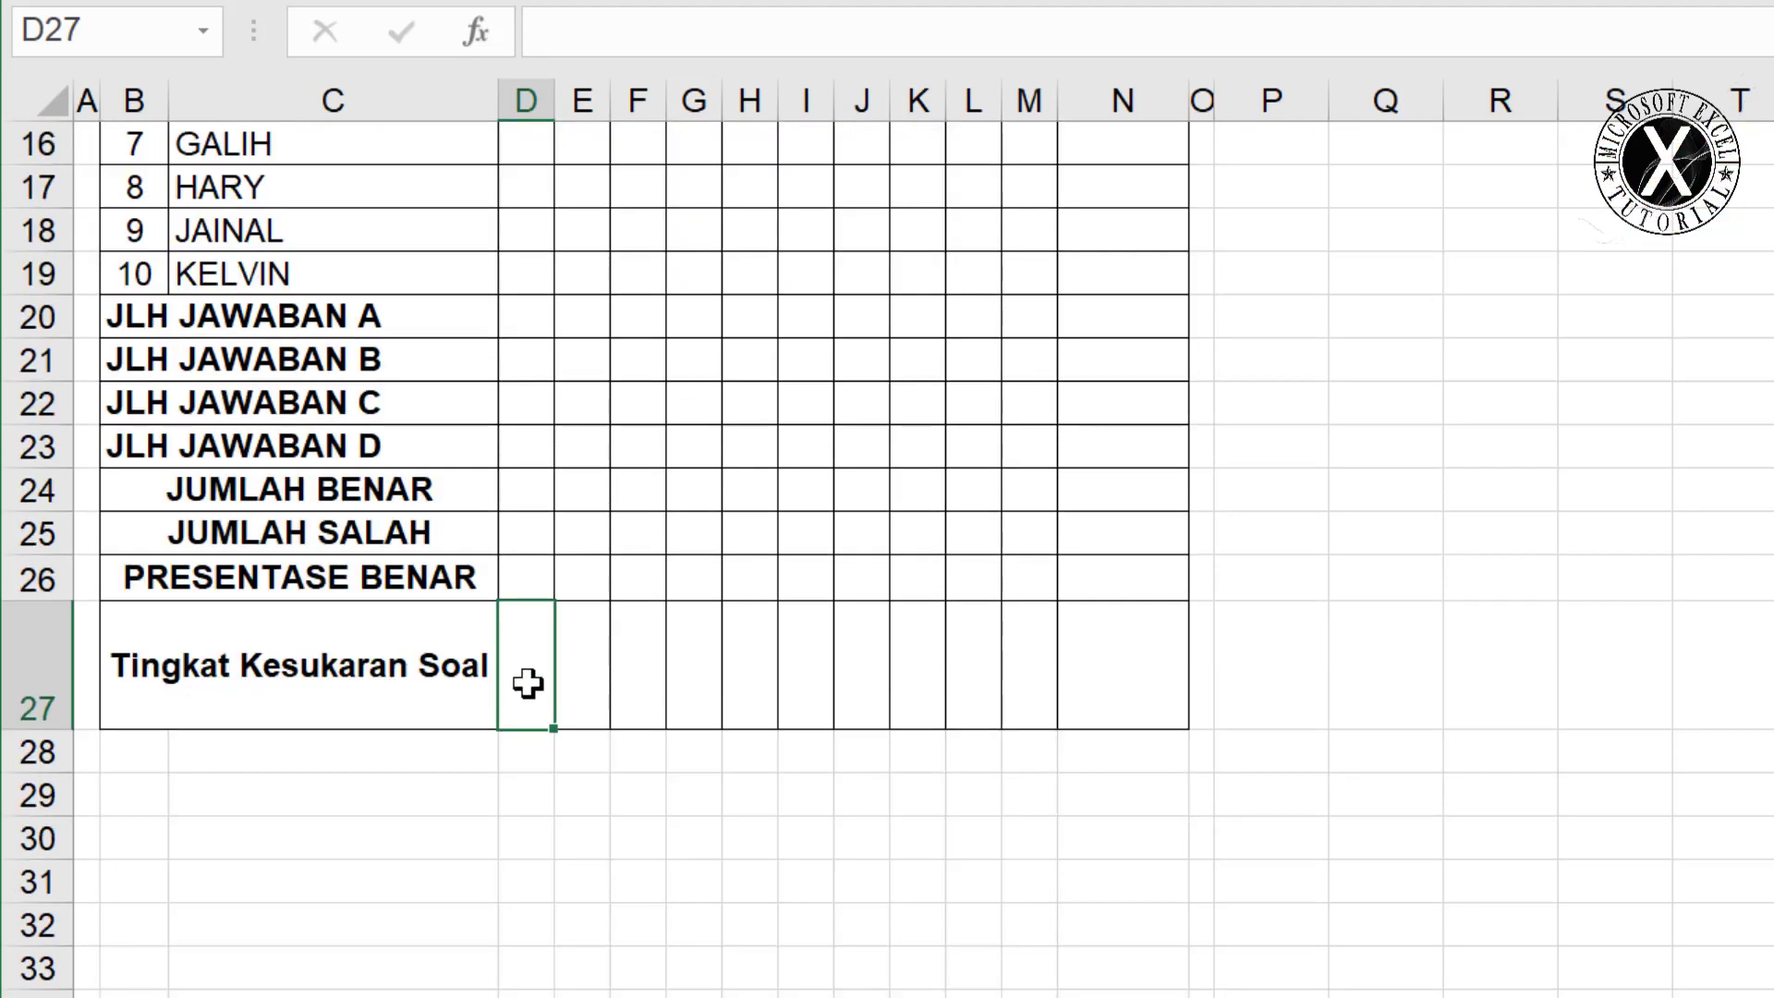
scroll(535, 463, up, 5)
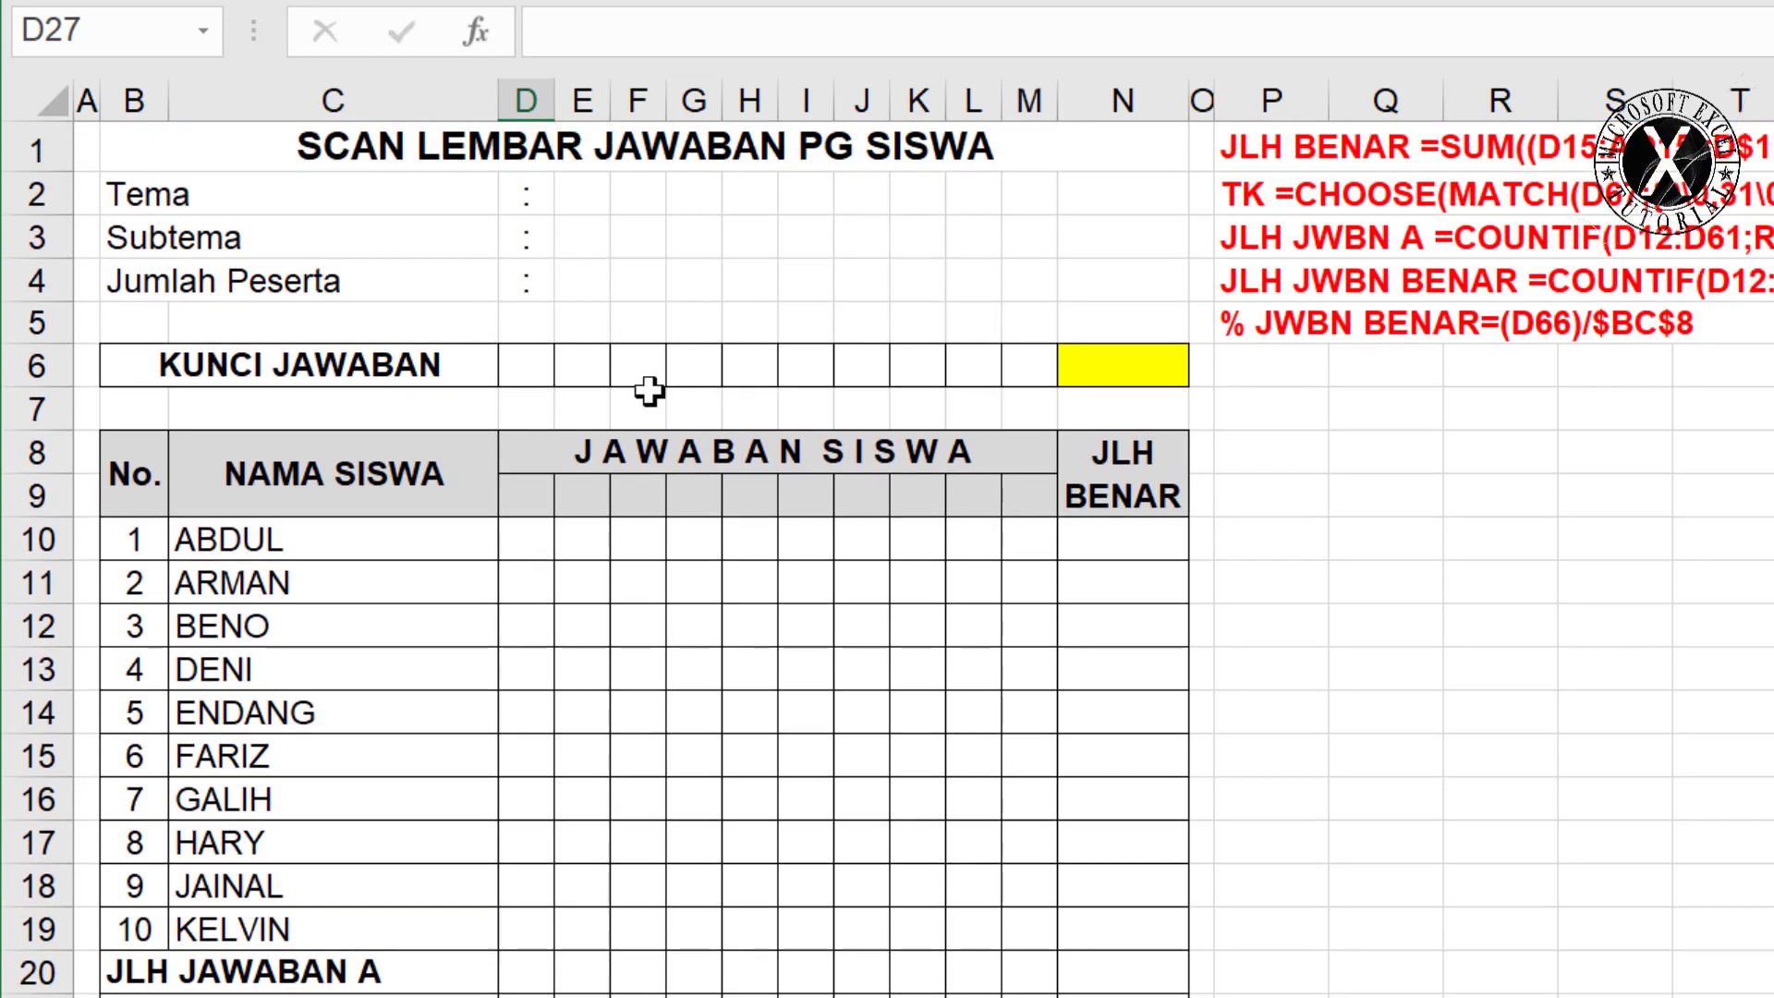
scroll(1348, 563, down, 5)
scroll(1036, 477, up, 5)
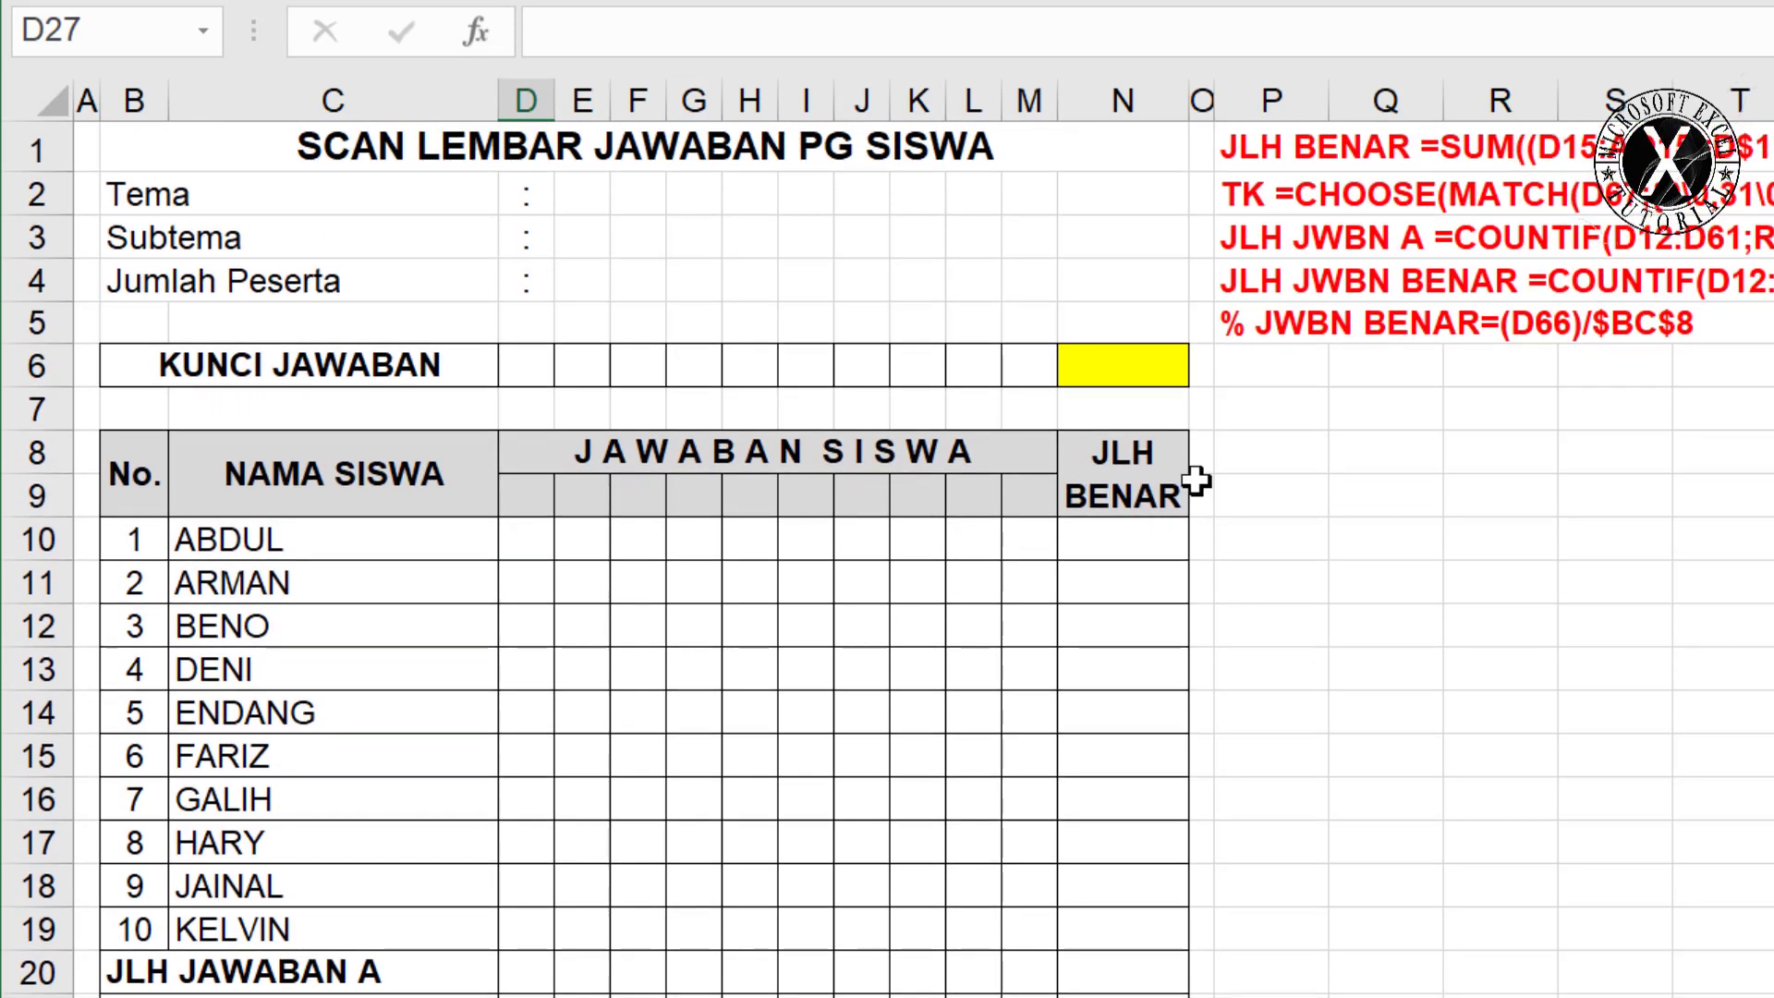
scroll(1132, 551, down, 5)
scroll(1136, 772, up, 3)
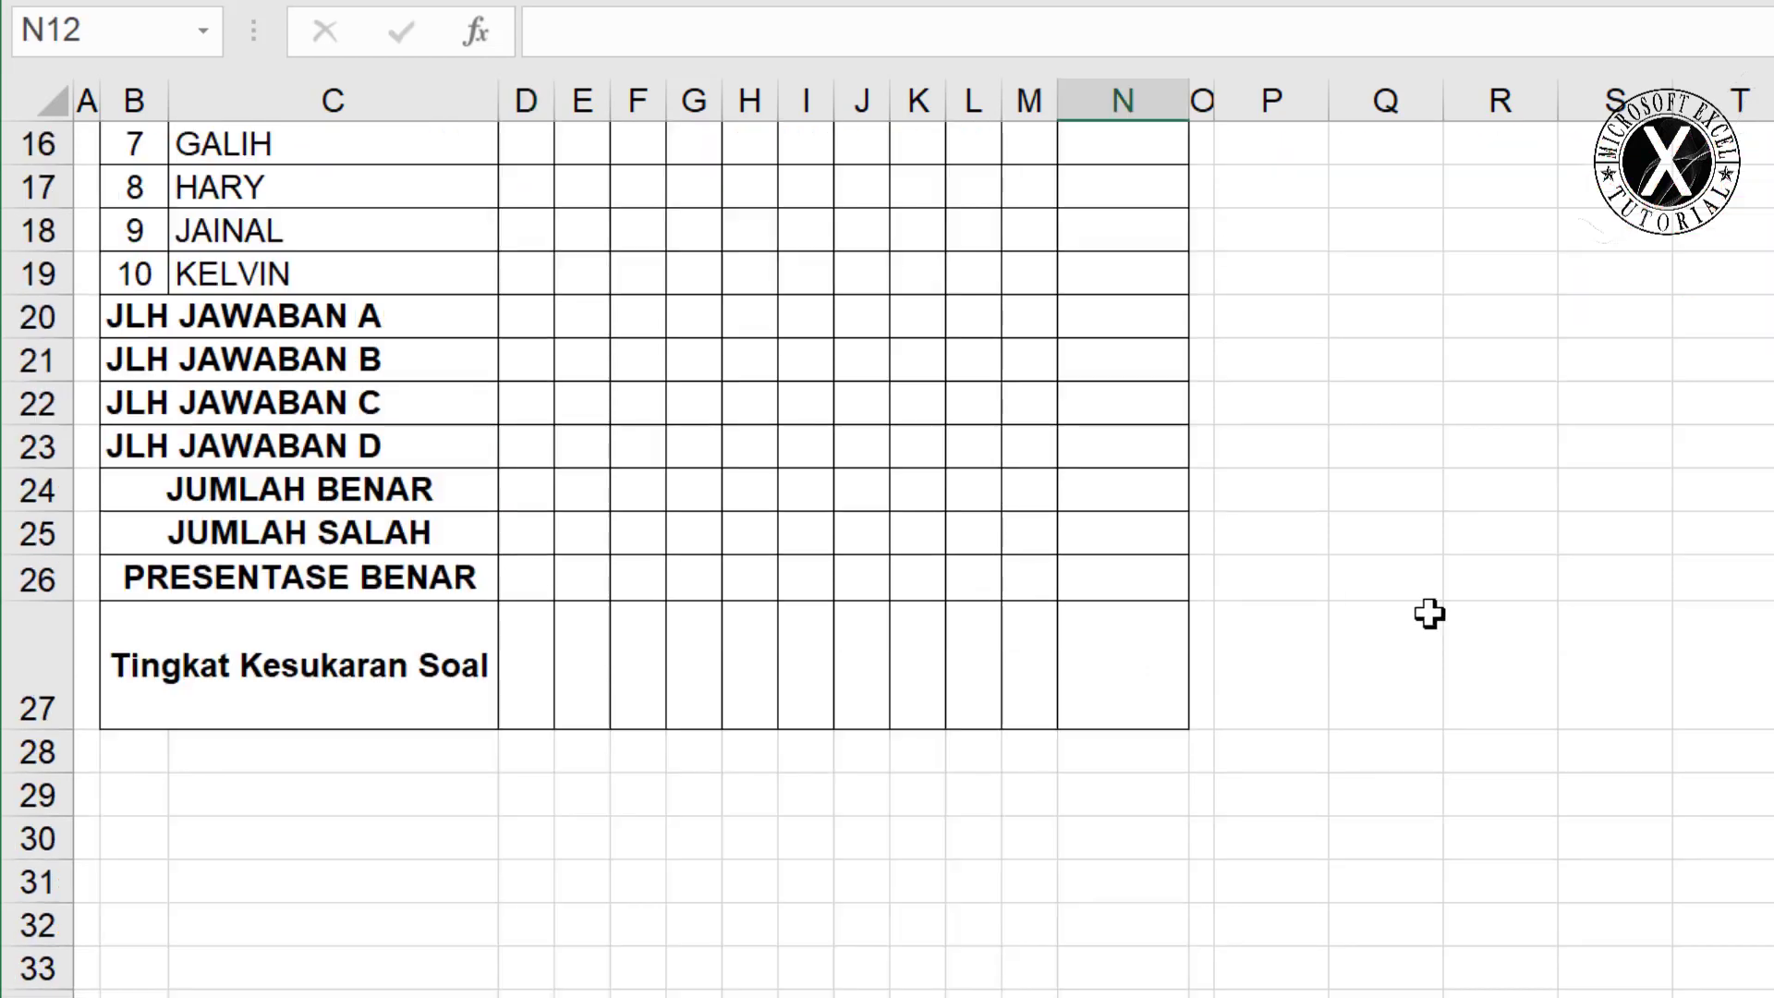
scroll(1430, 613, up, 5)
drag(587, 194, 863, 194)
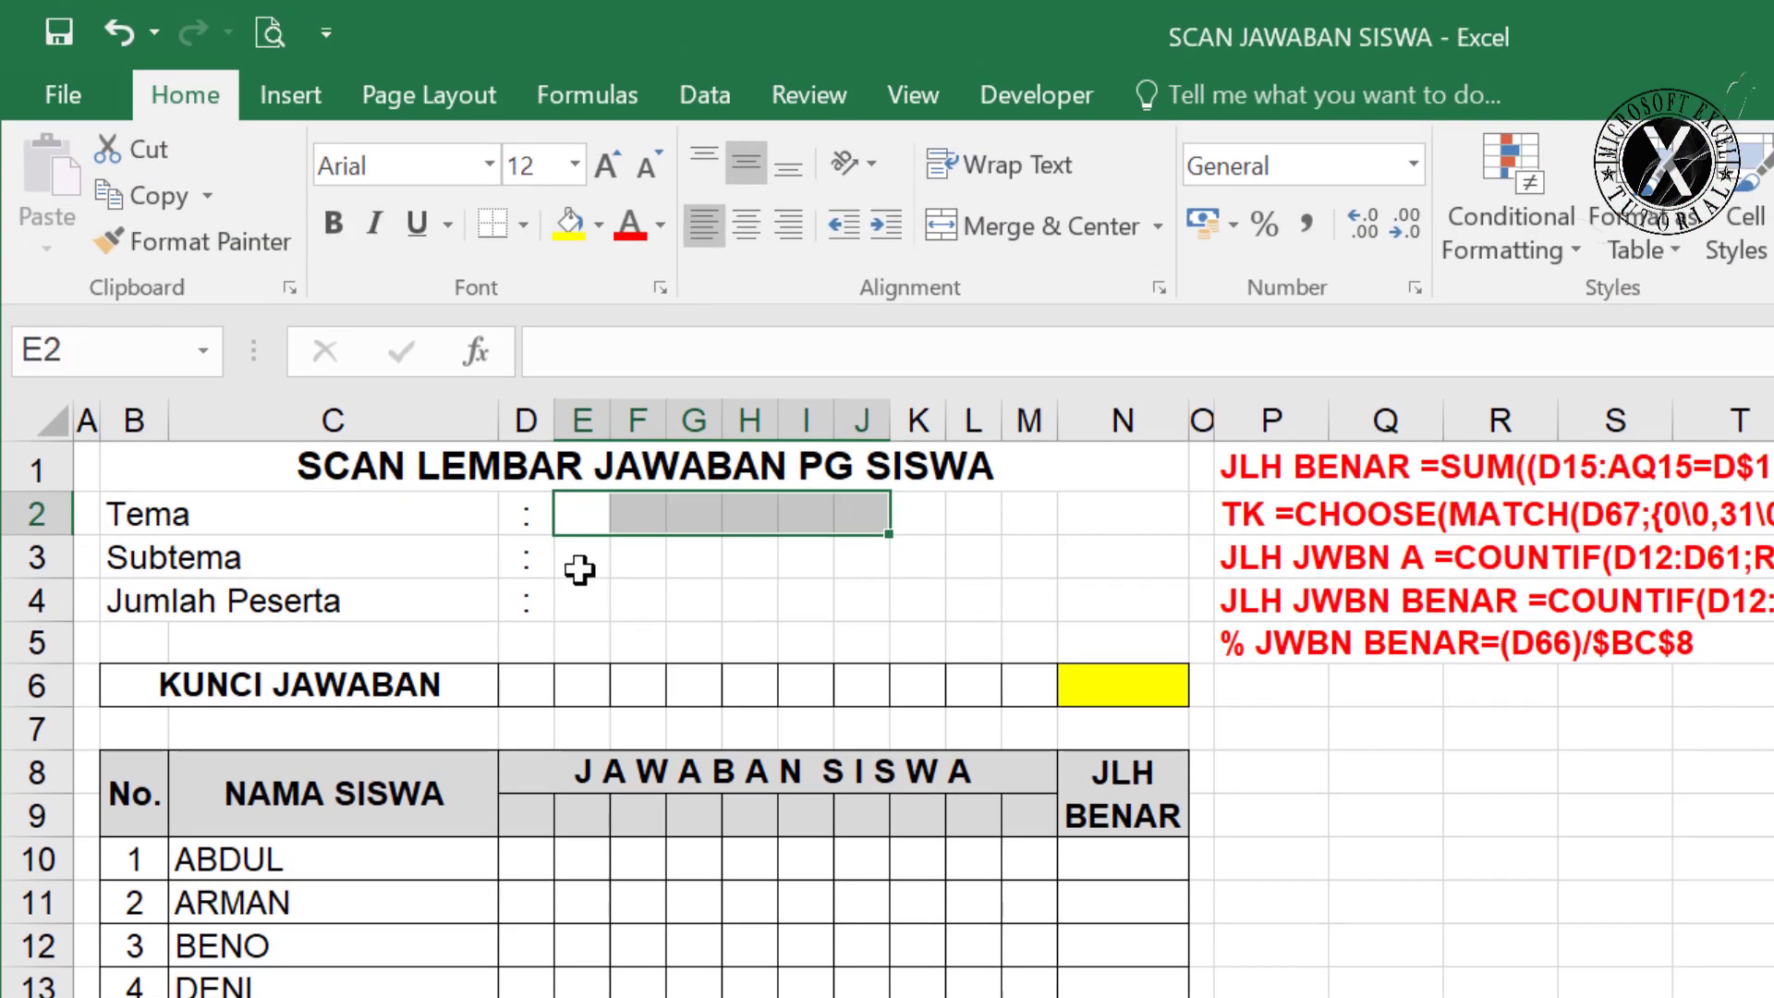
drag(577, 512, 896, 511)
click(794, 596)
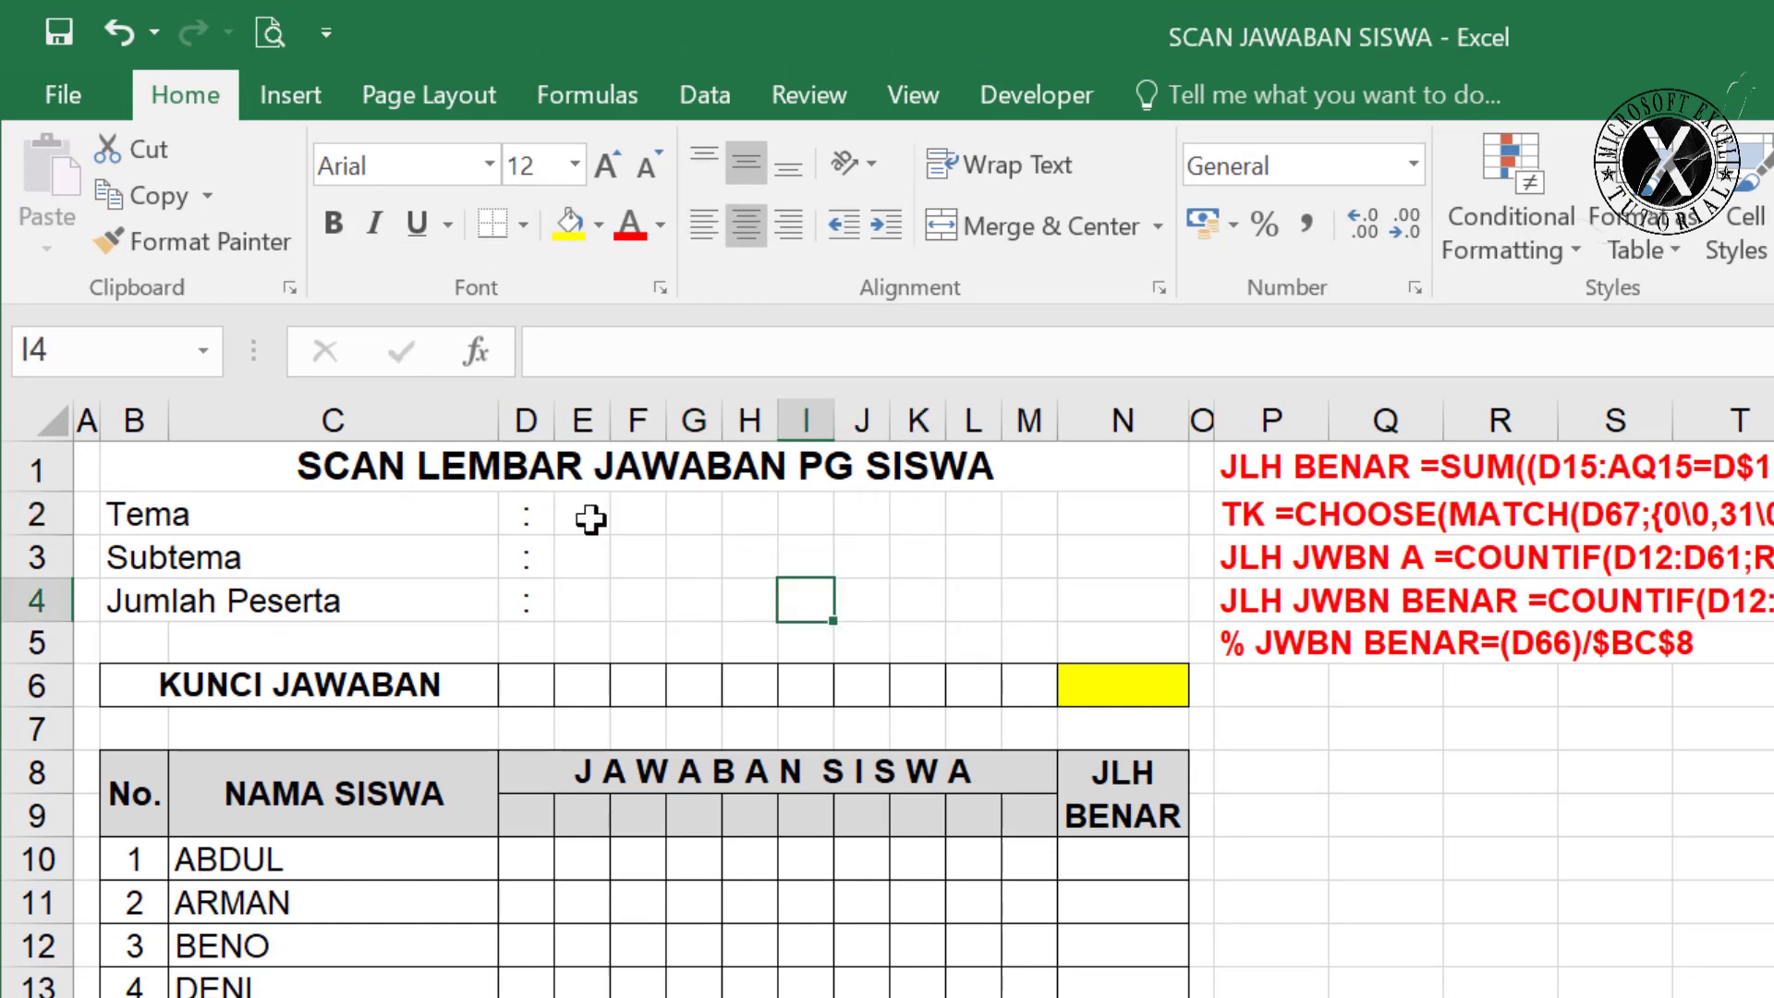
Merge E2:K2 and E3:K3 separately for the Tema and Subtema values and left-align both merged cells.
drag(585, 515, 930, 514)
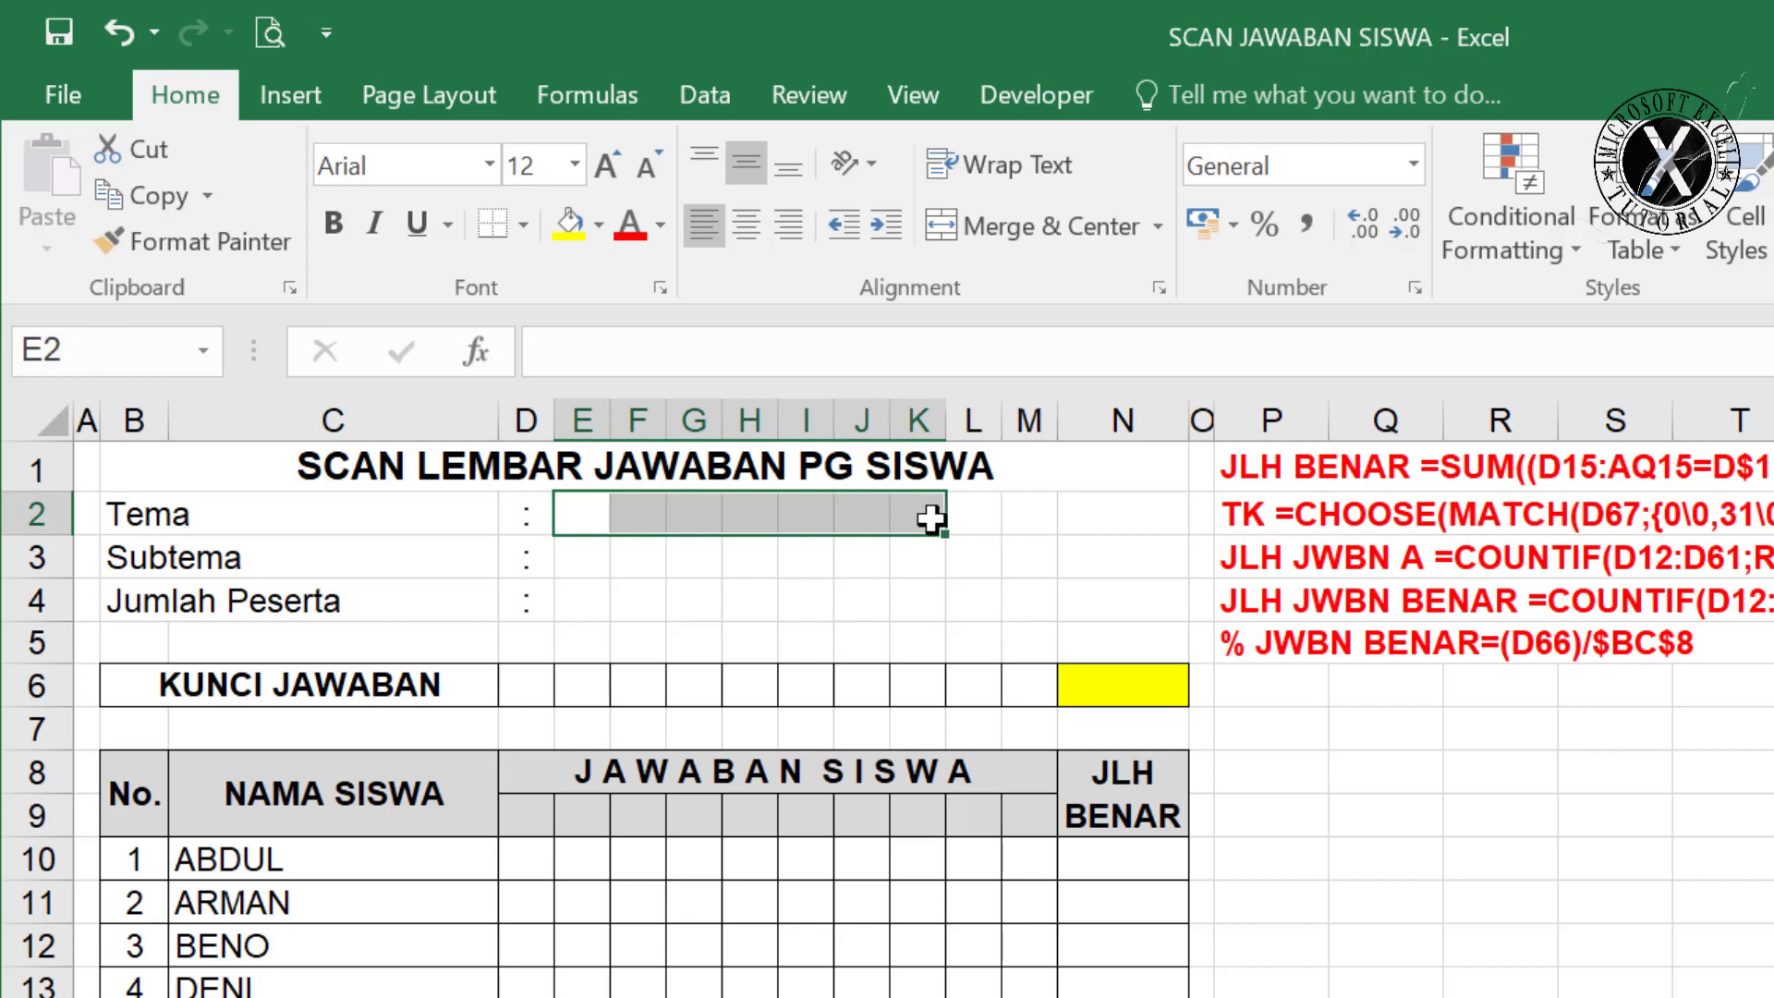
ctrl+drag(579, 558, 906, 565)
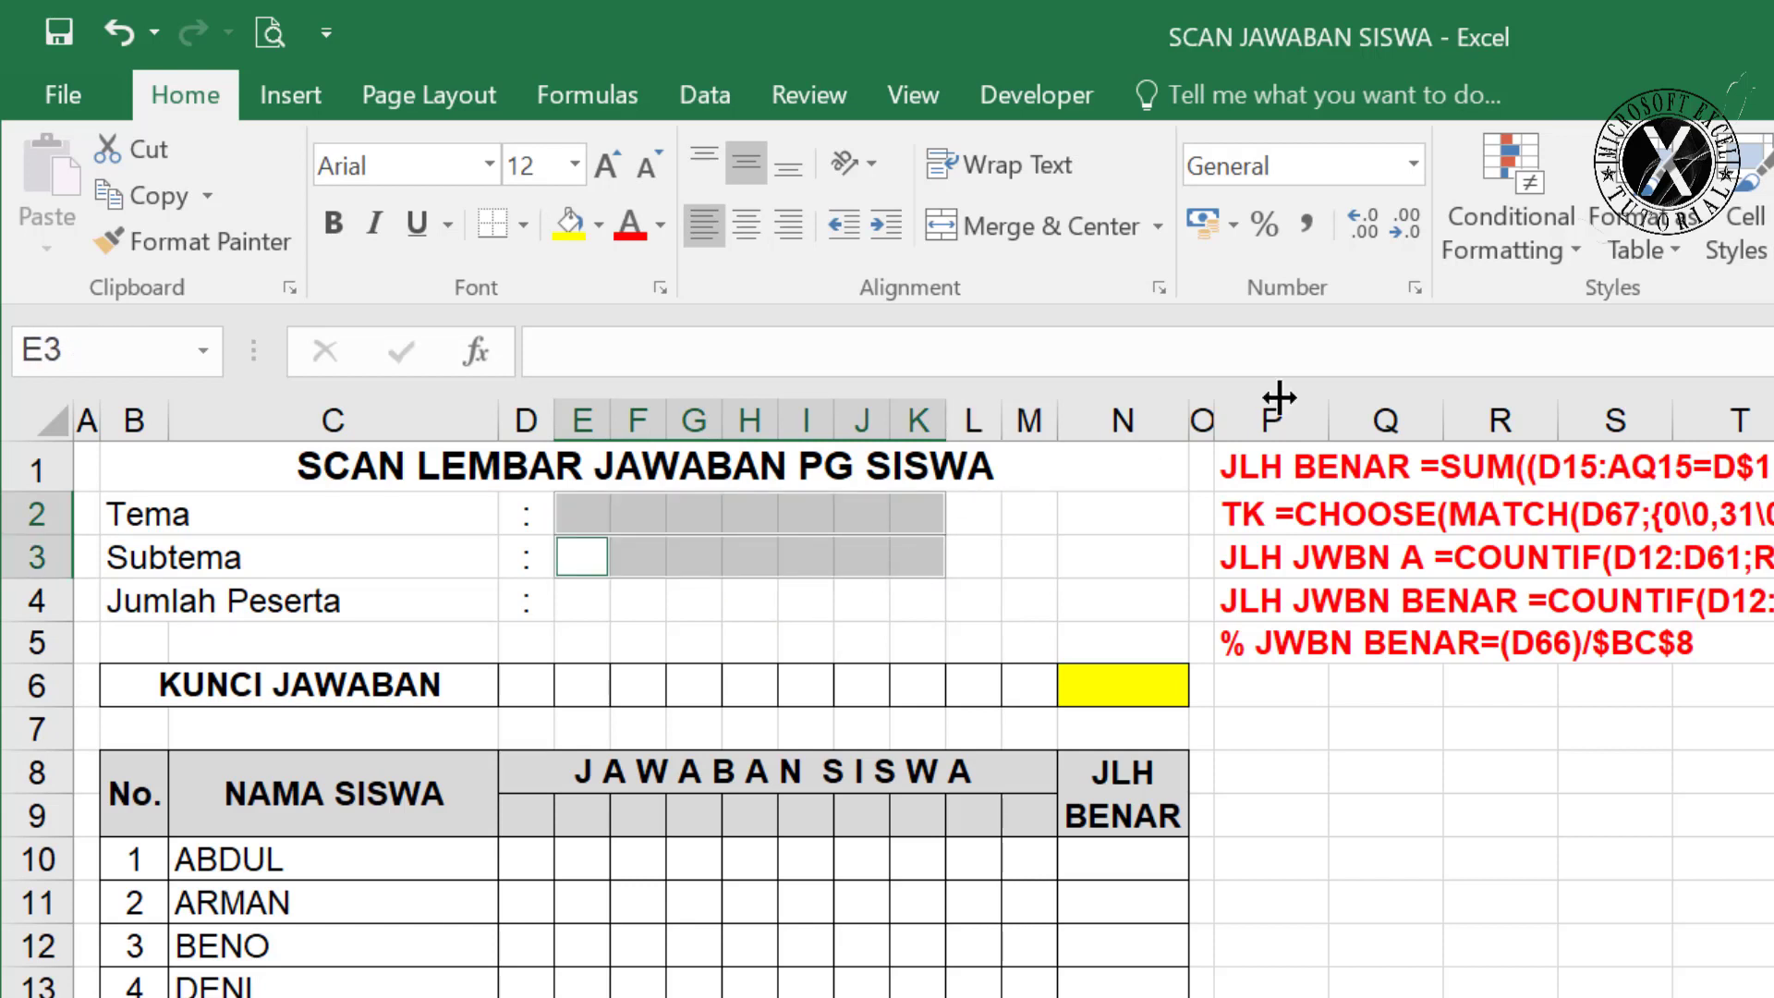
click(1043, 227)
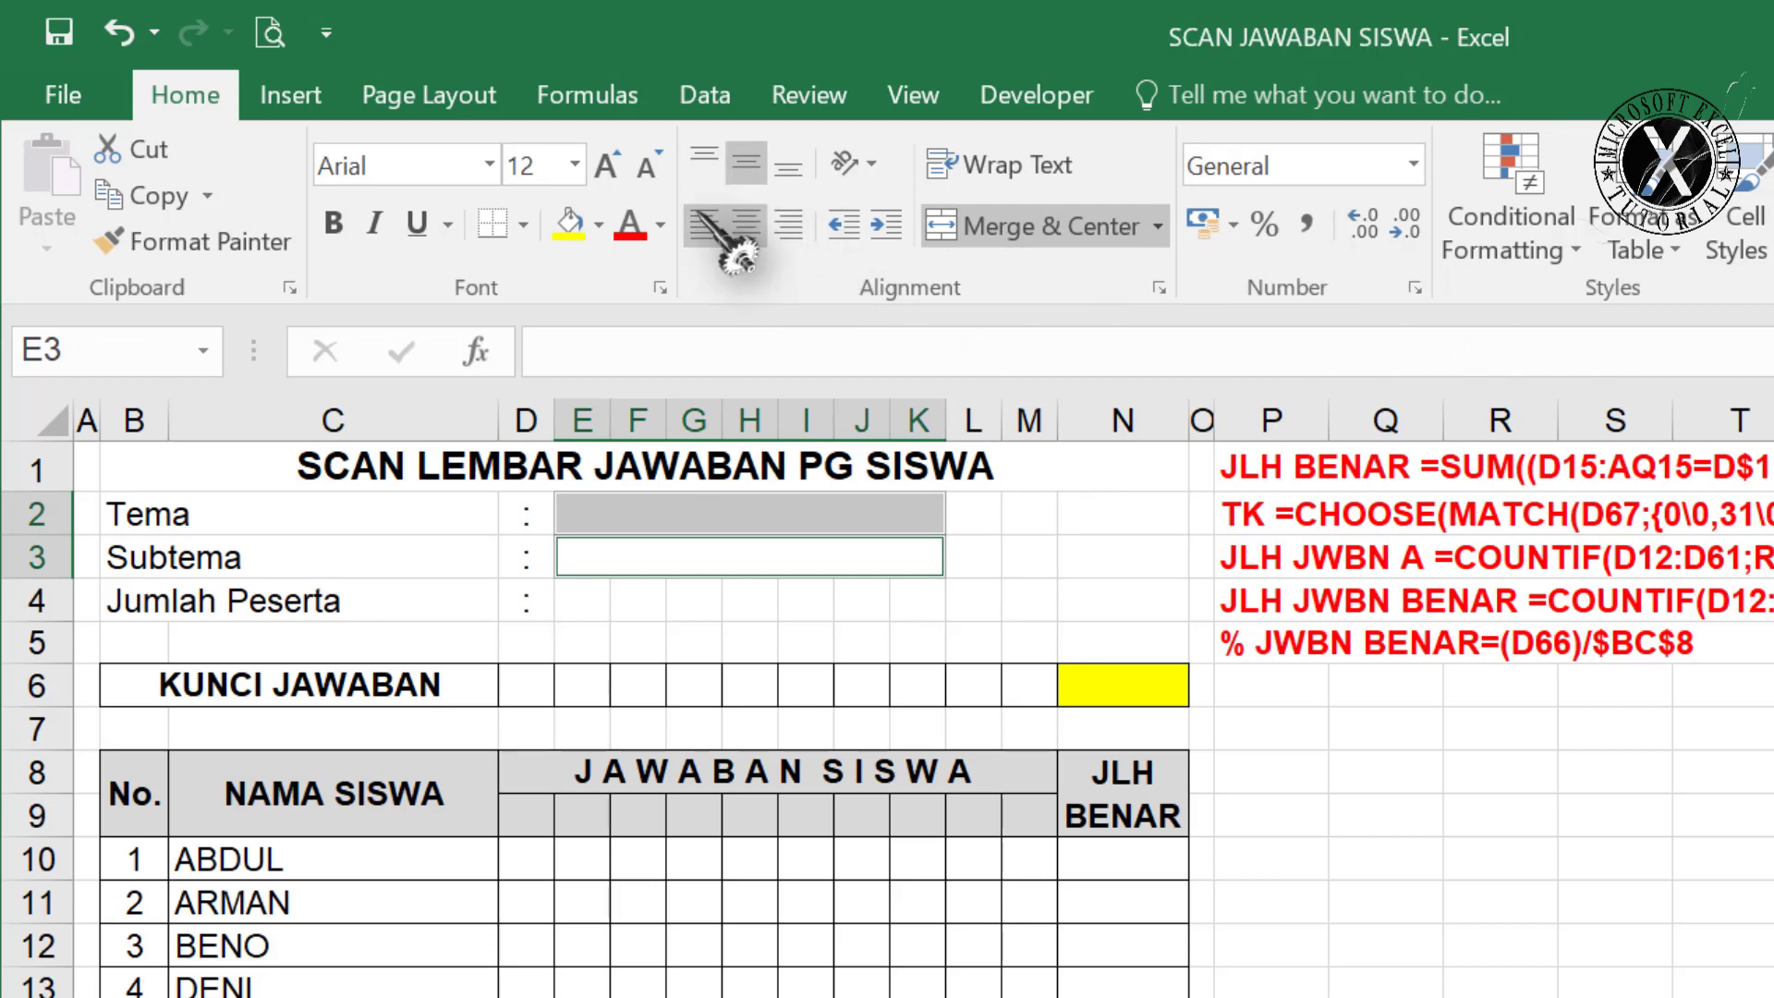
key(Right)
click(671, 520)
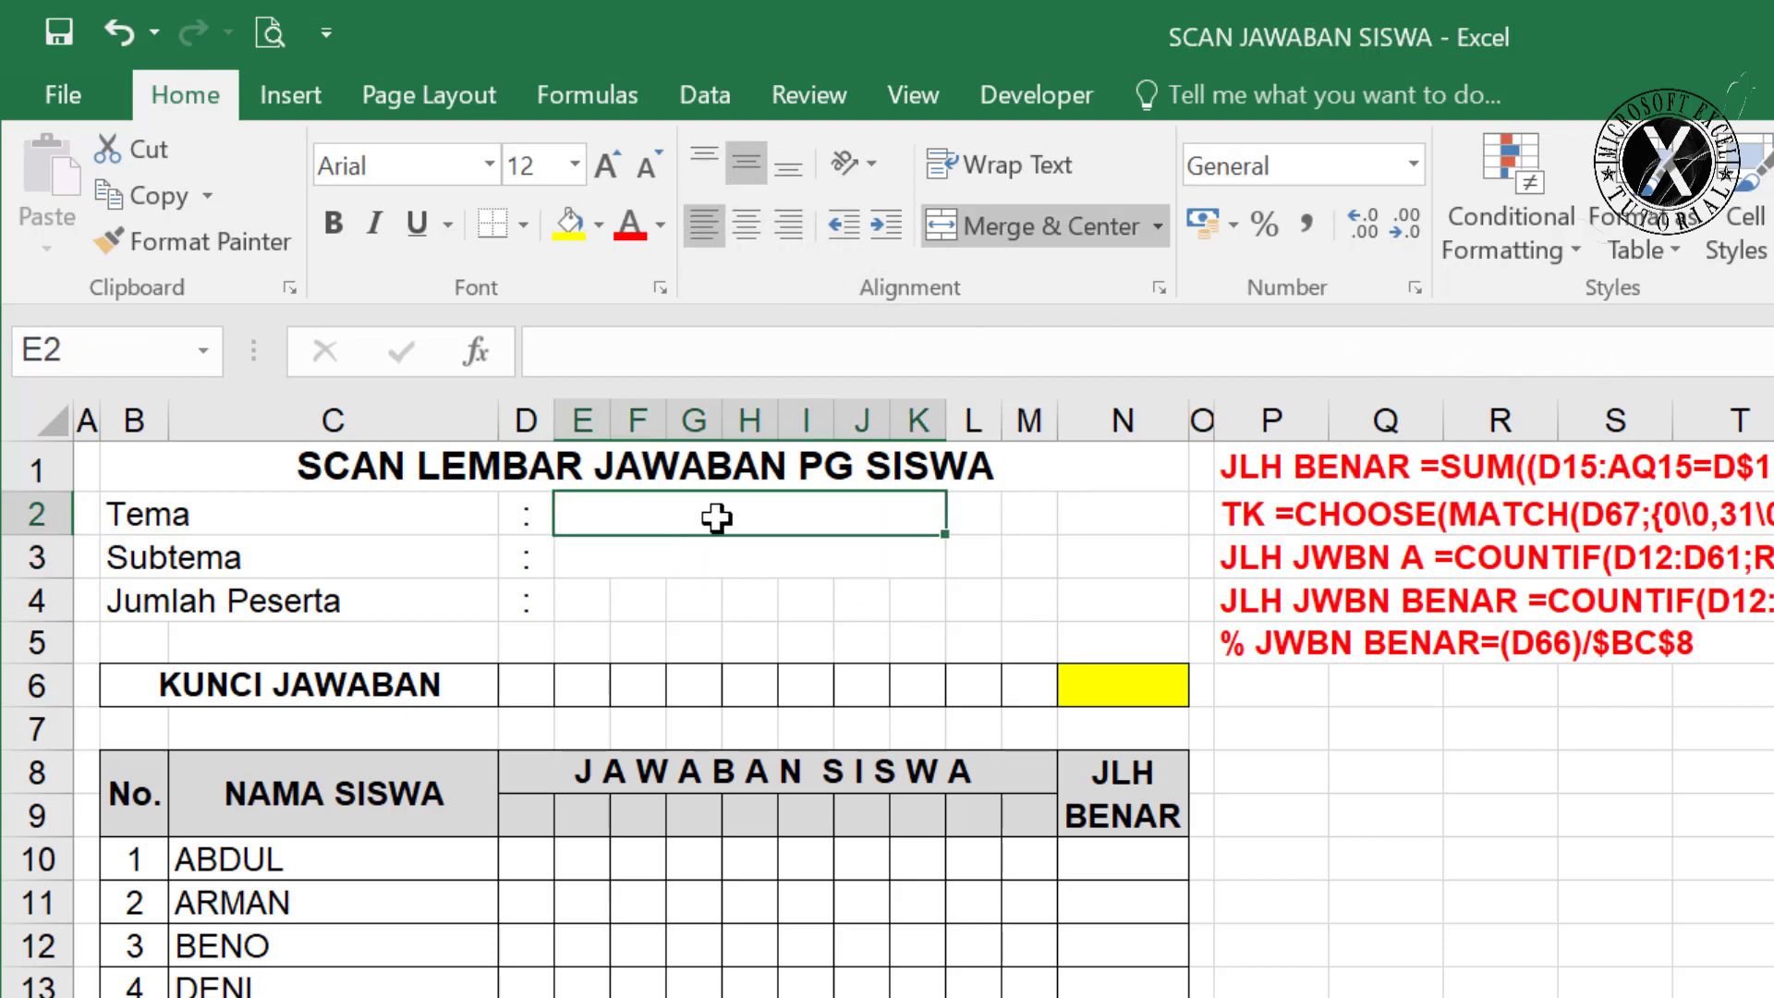
Enter Tema 1 in C30 below the table and fill the series down to Tema 5 in C34.
scroll(653, 606, down, 3)
scroll(653, 606, up, 3)
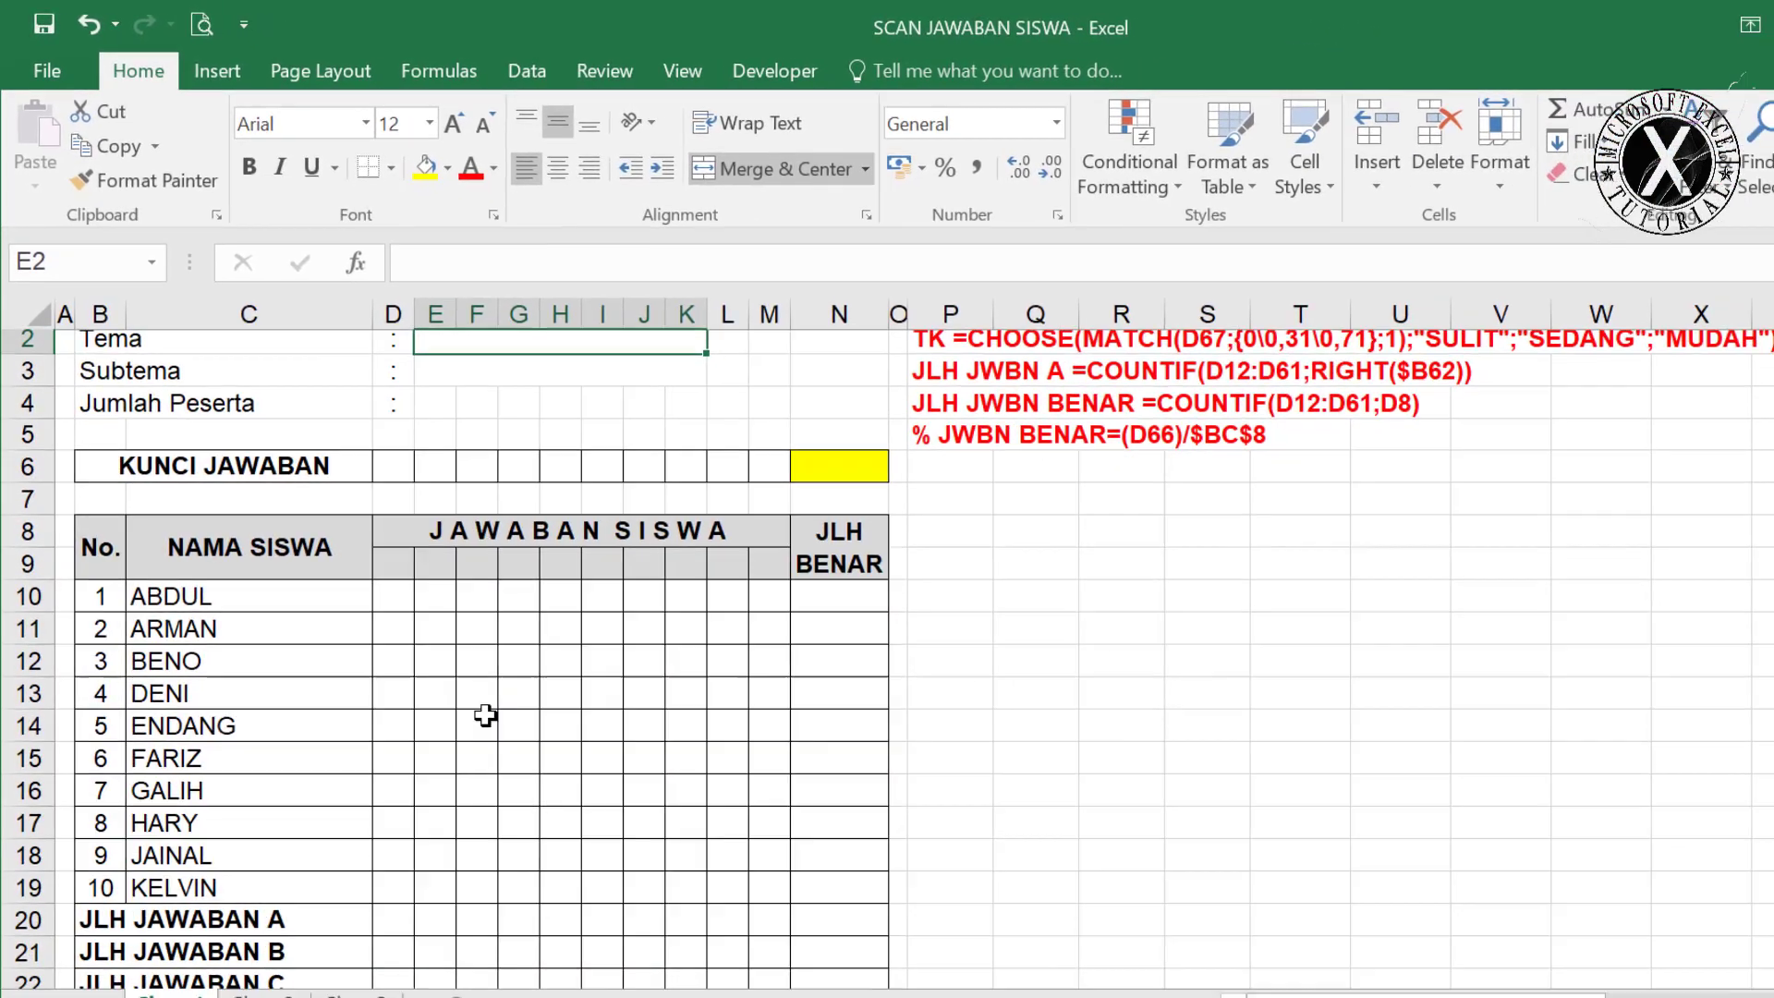
scroll(182, 756, down, 6)
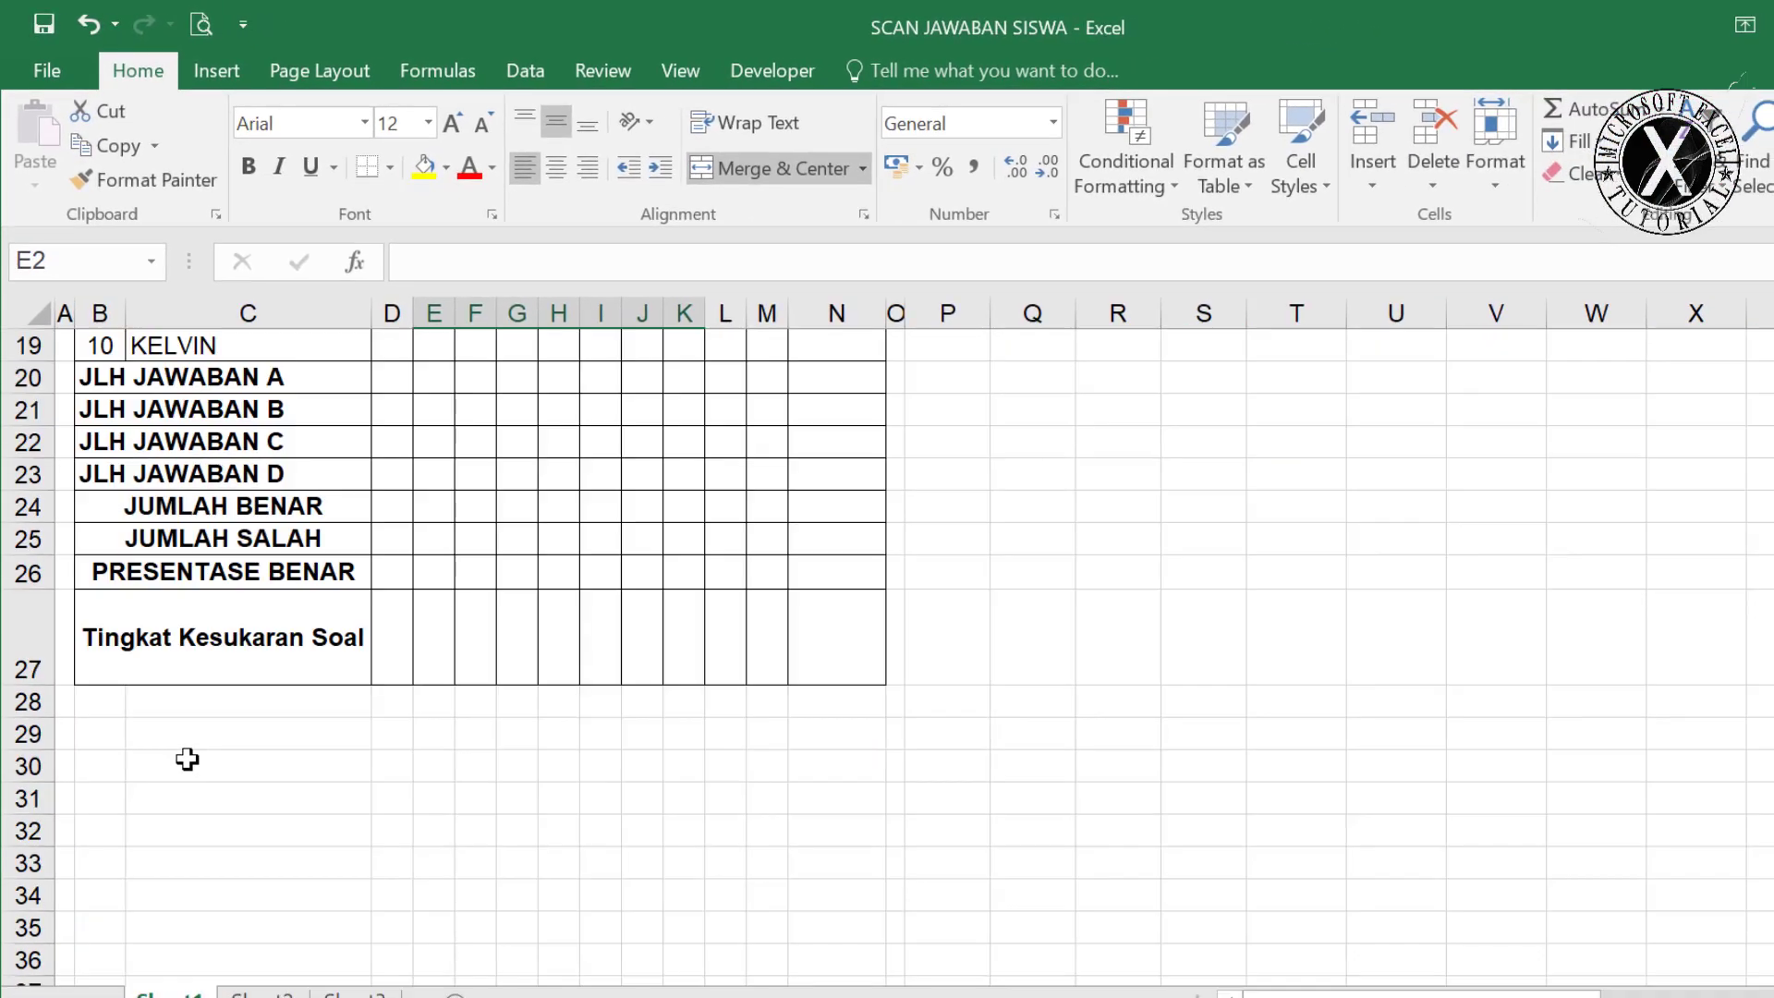
click(182, 765)
scroll(210, 577, up, 5)
scroll(138, 361, up, 1)
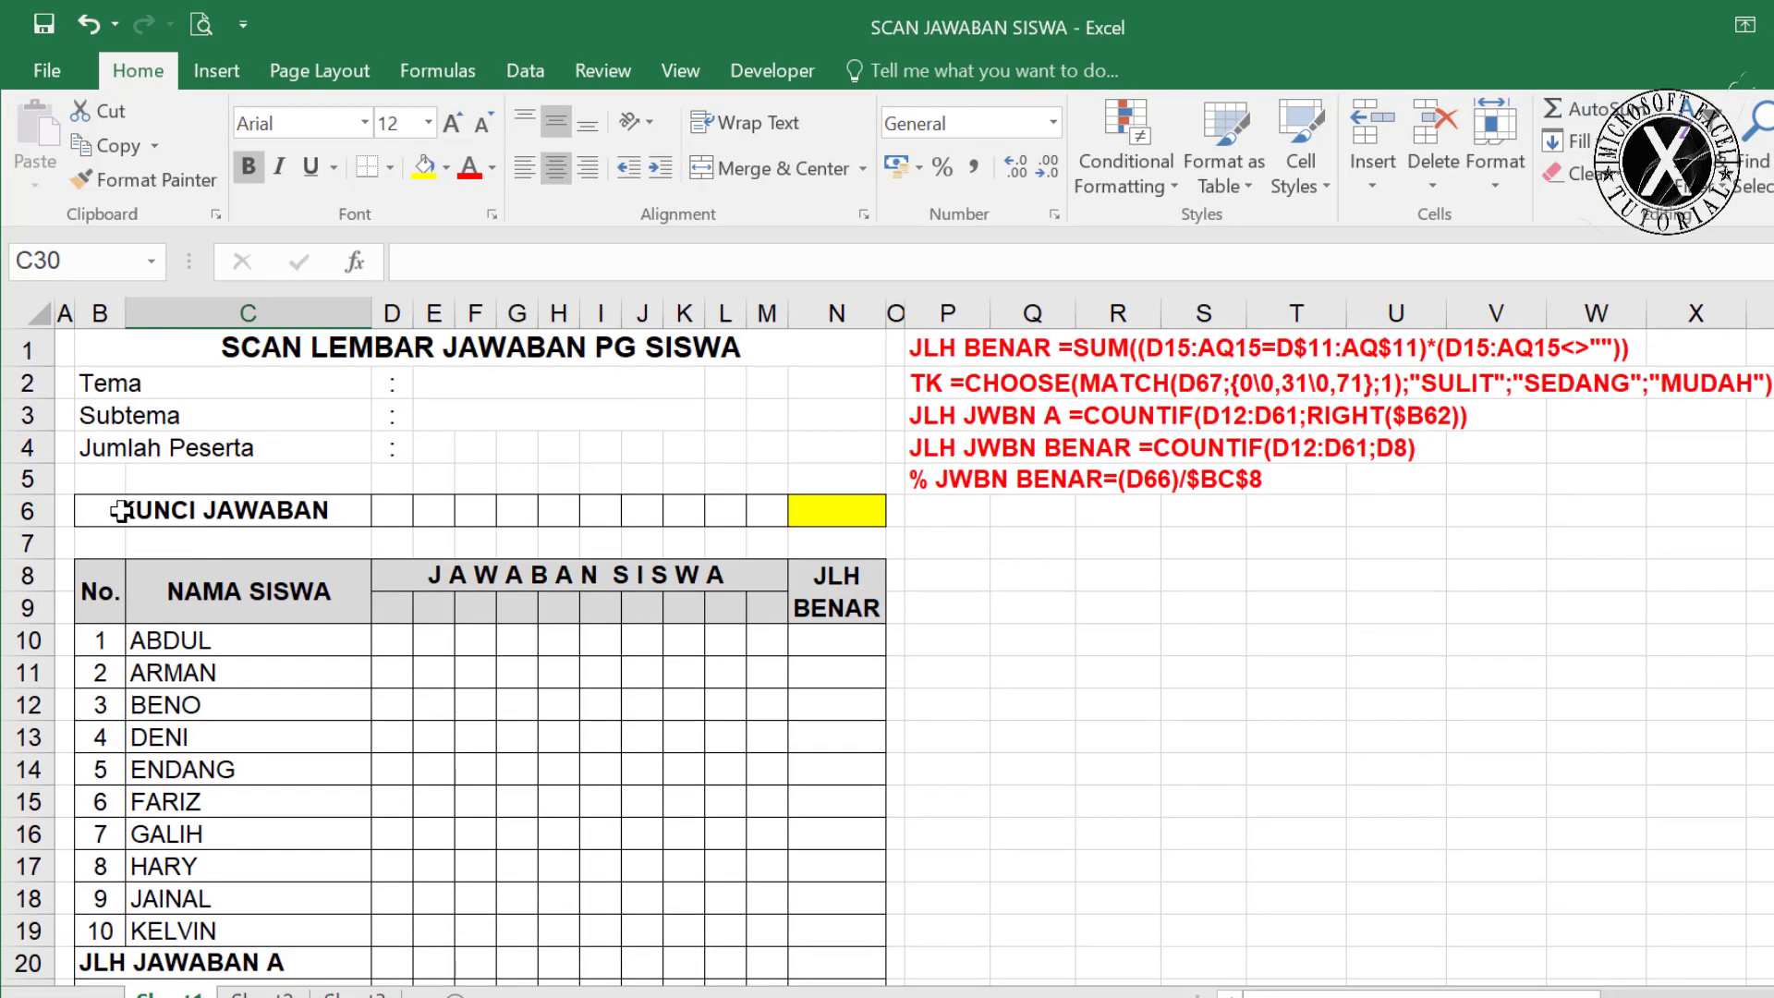
scroll(395, 684, down, 6)
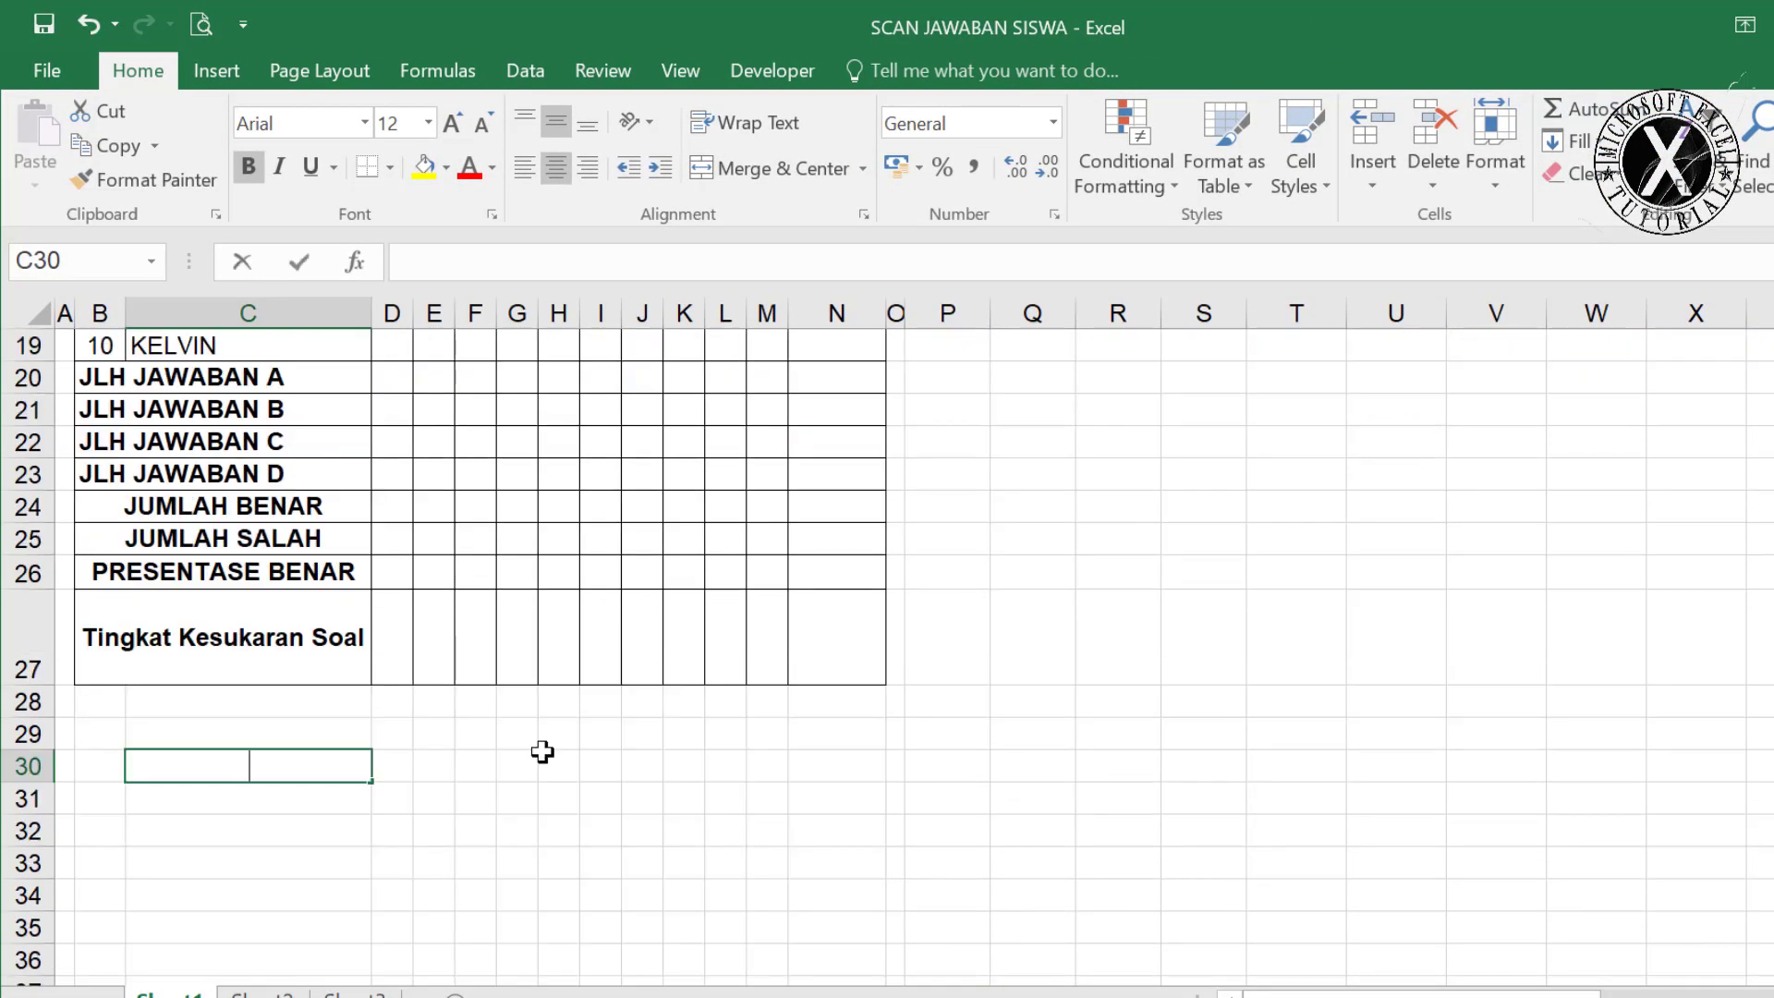
text(Tema 1)
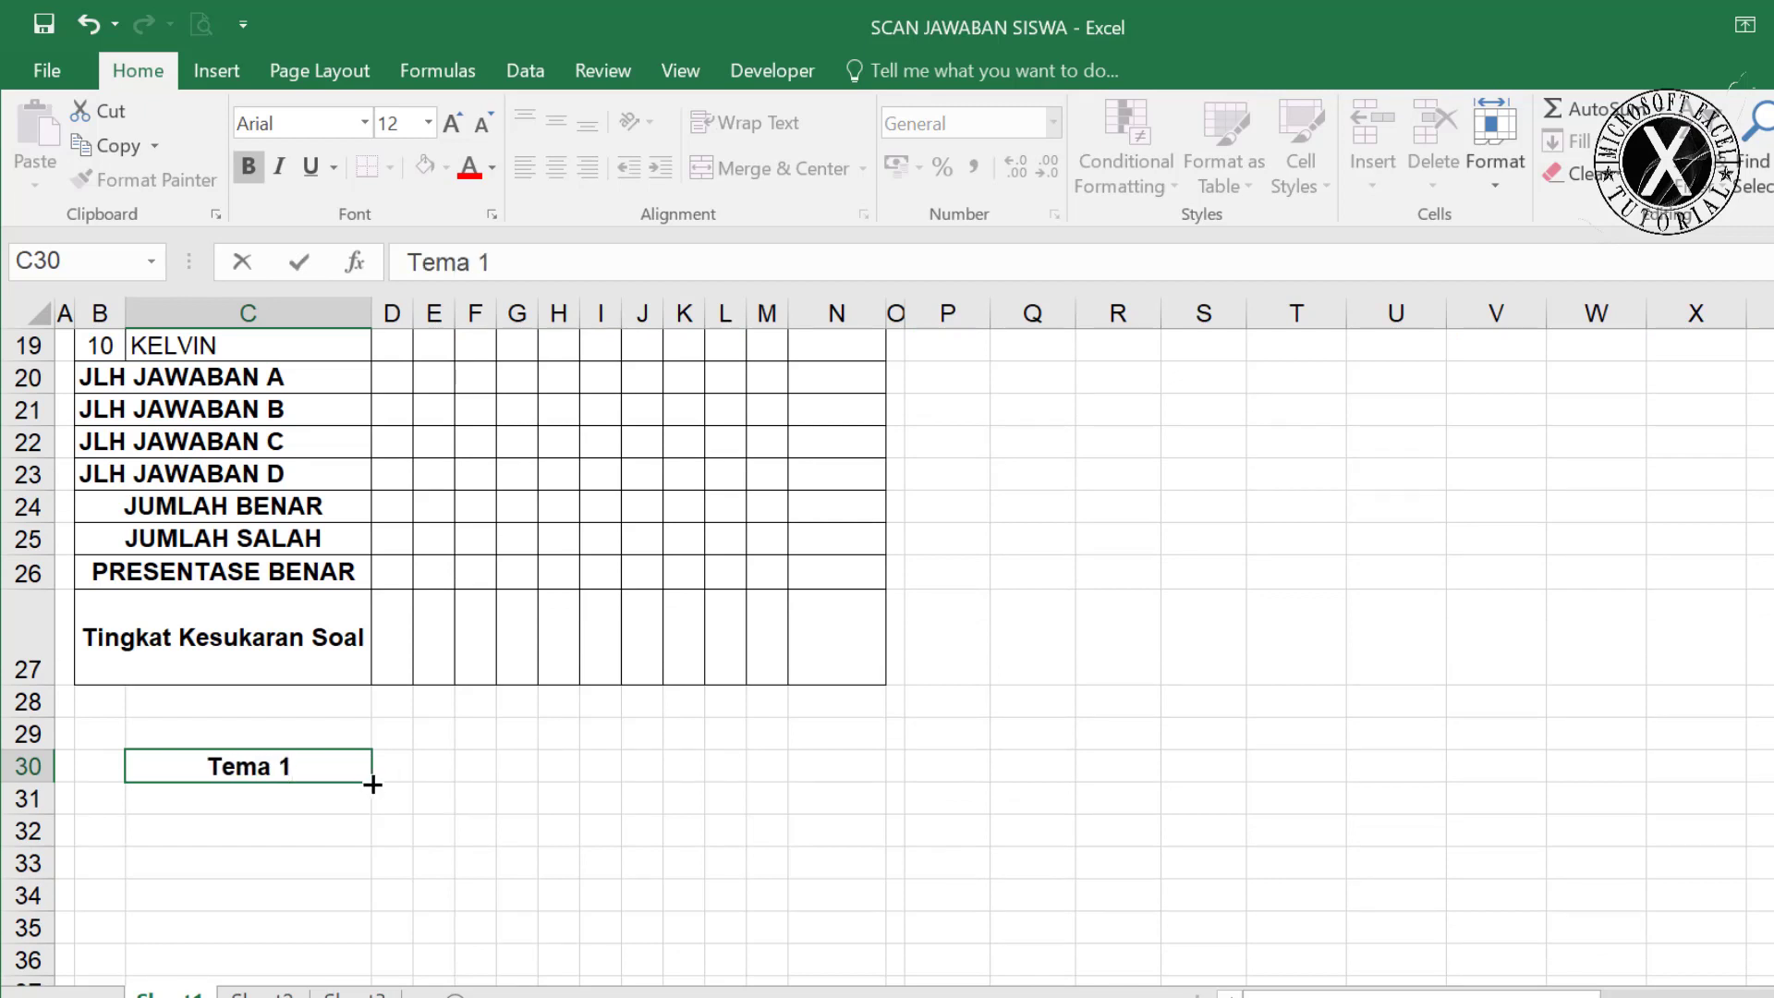
drag(375, 785, 388, 918)
scroll(462, 831, down, 2)
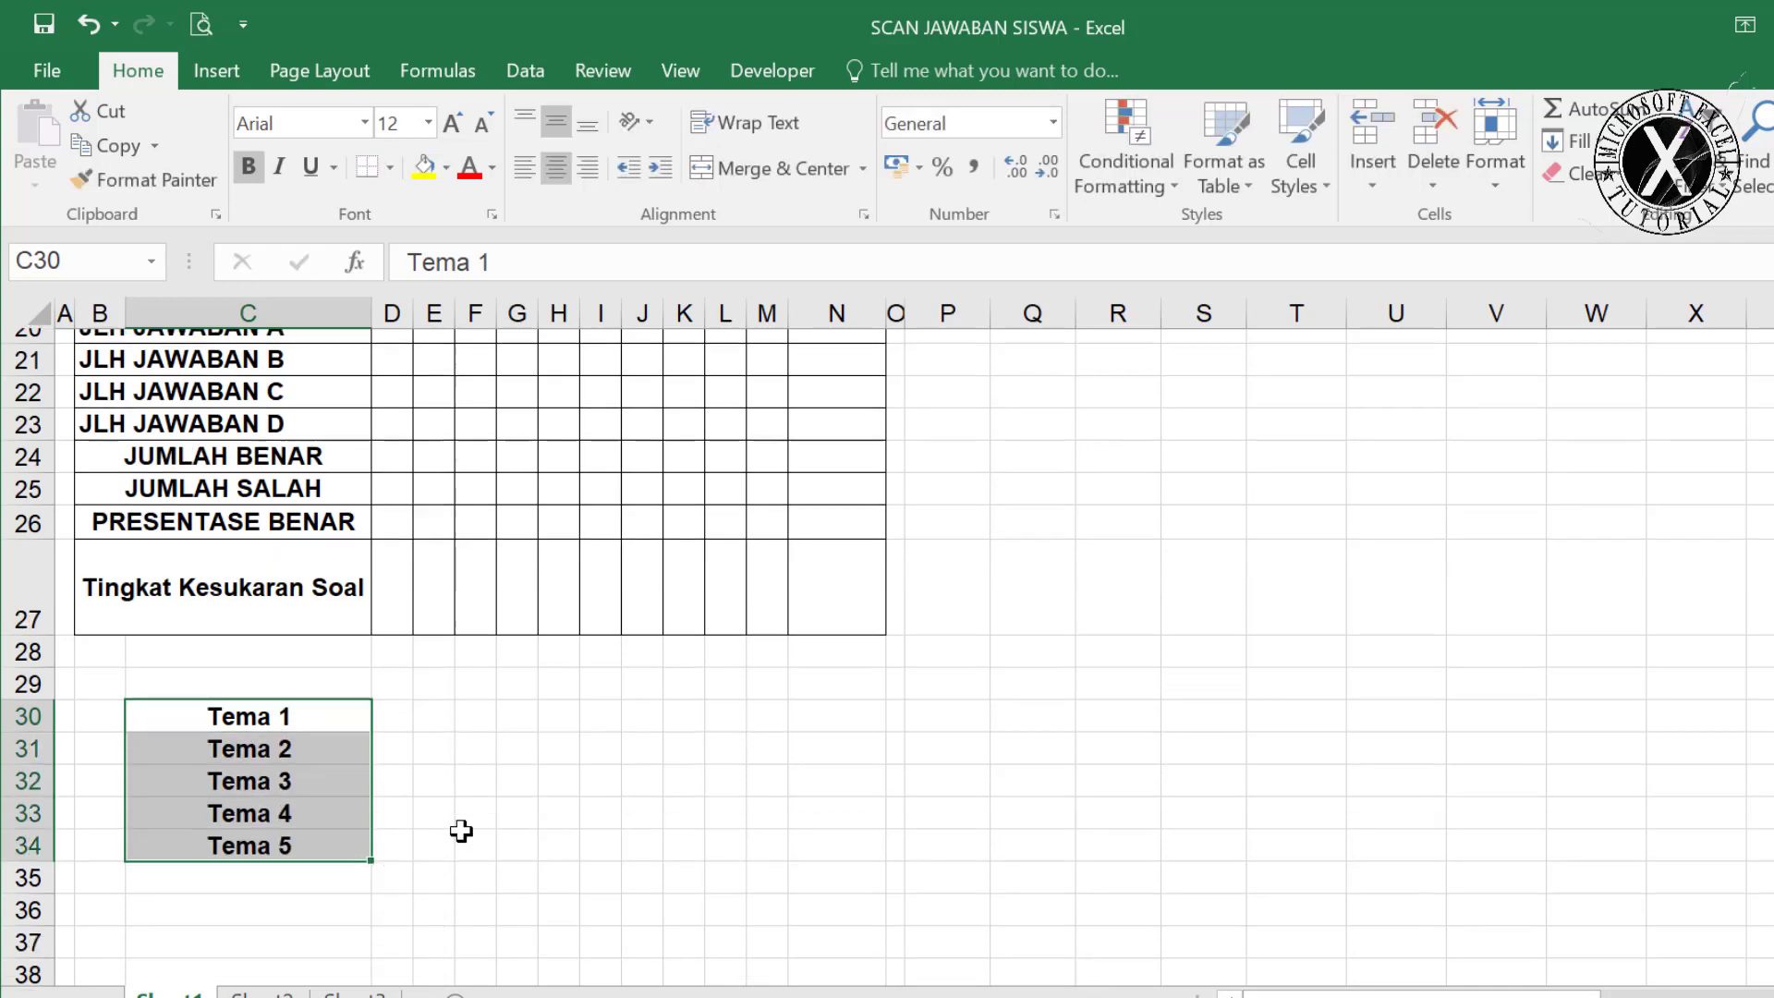
Enter Subtema 1 in C37 and fill the series down to Subtema 6 in C42.
click(246, 792)
scroll(416, 780, up, 8)
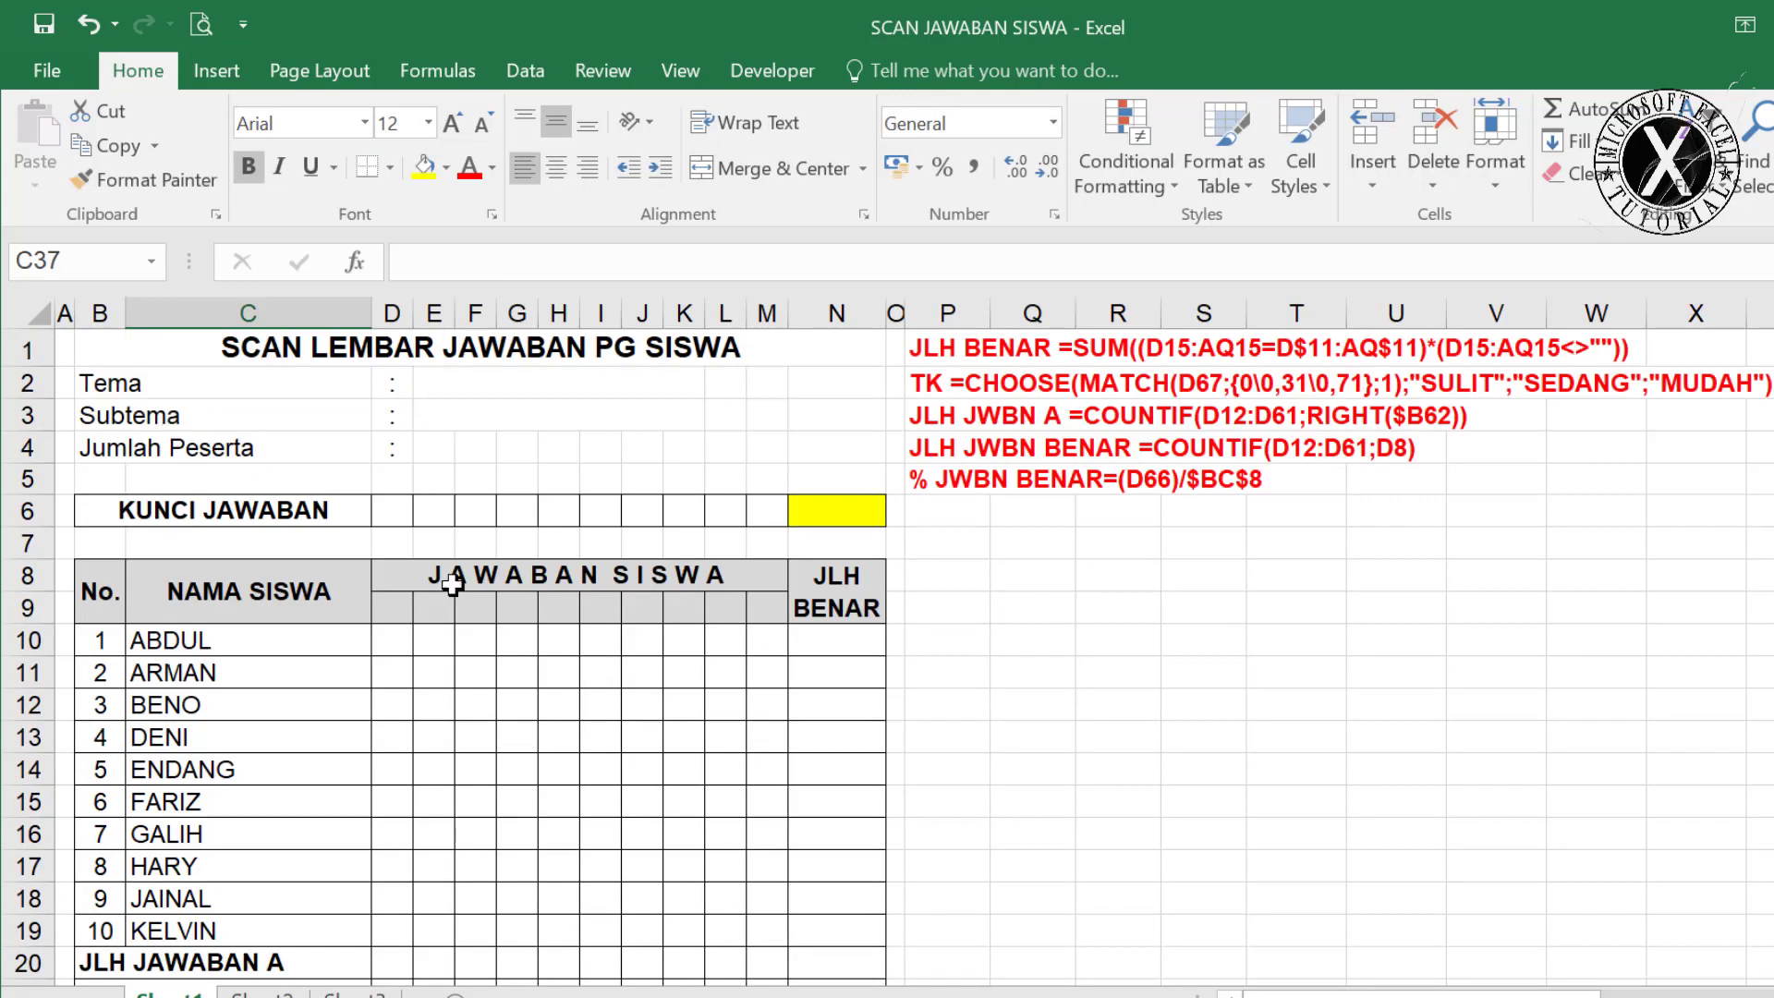
scroll(602, 831, down, 8)
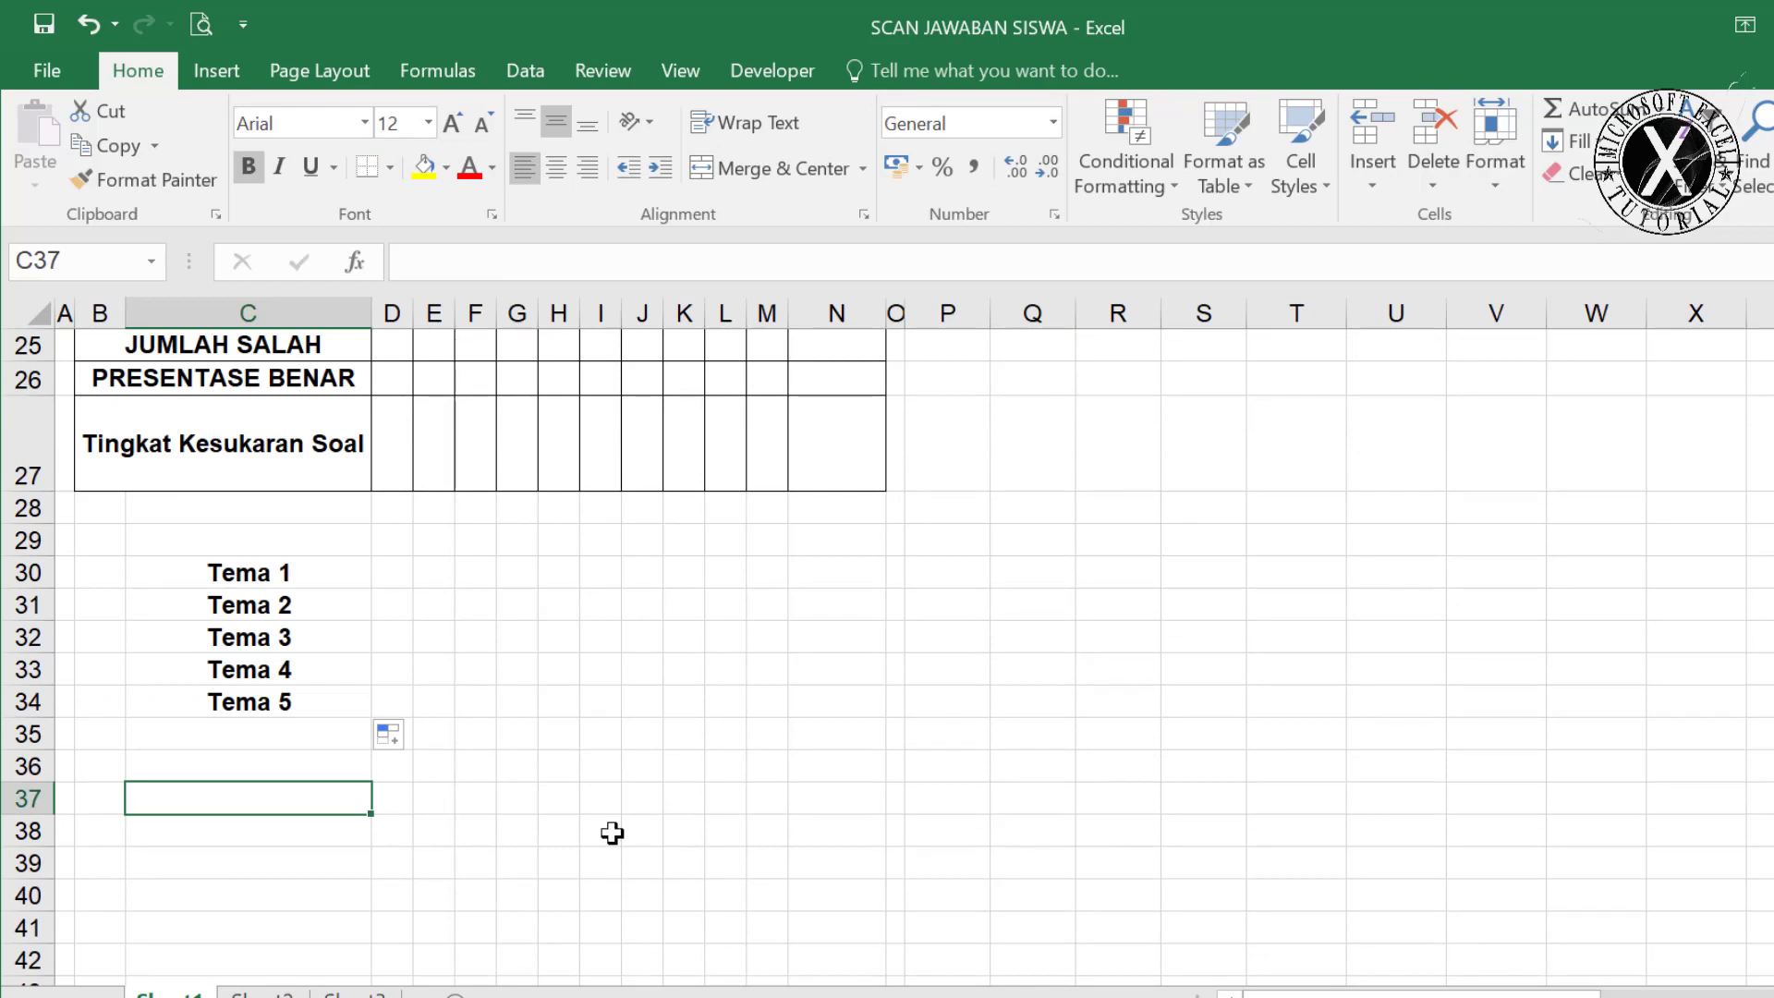
text(Subt)
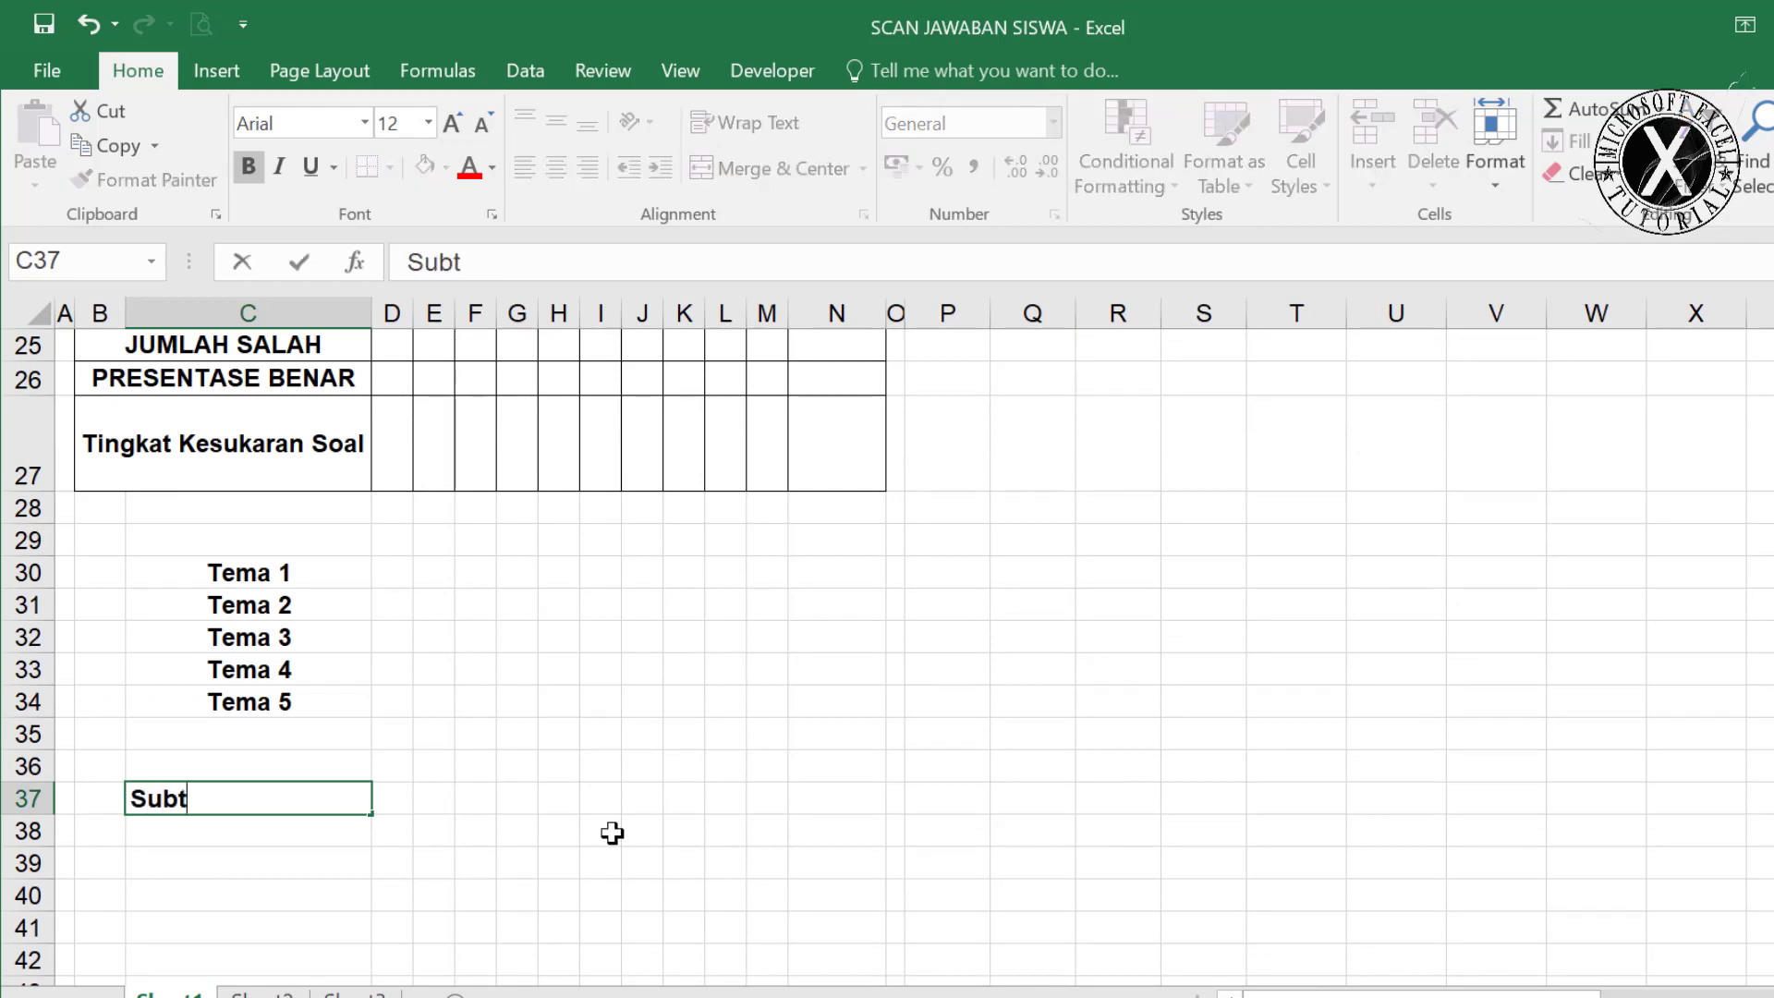
text(ema 1)
drag(370, 813, 393, 959)
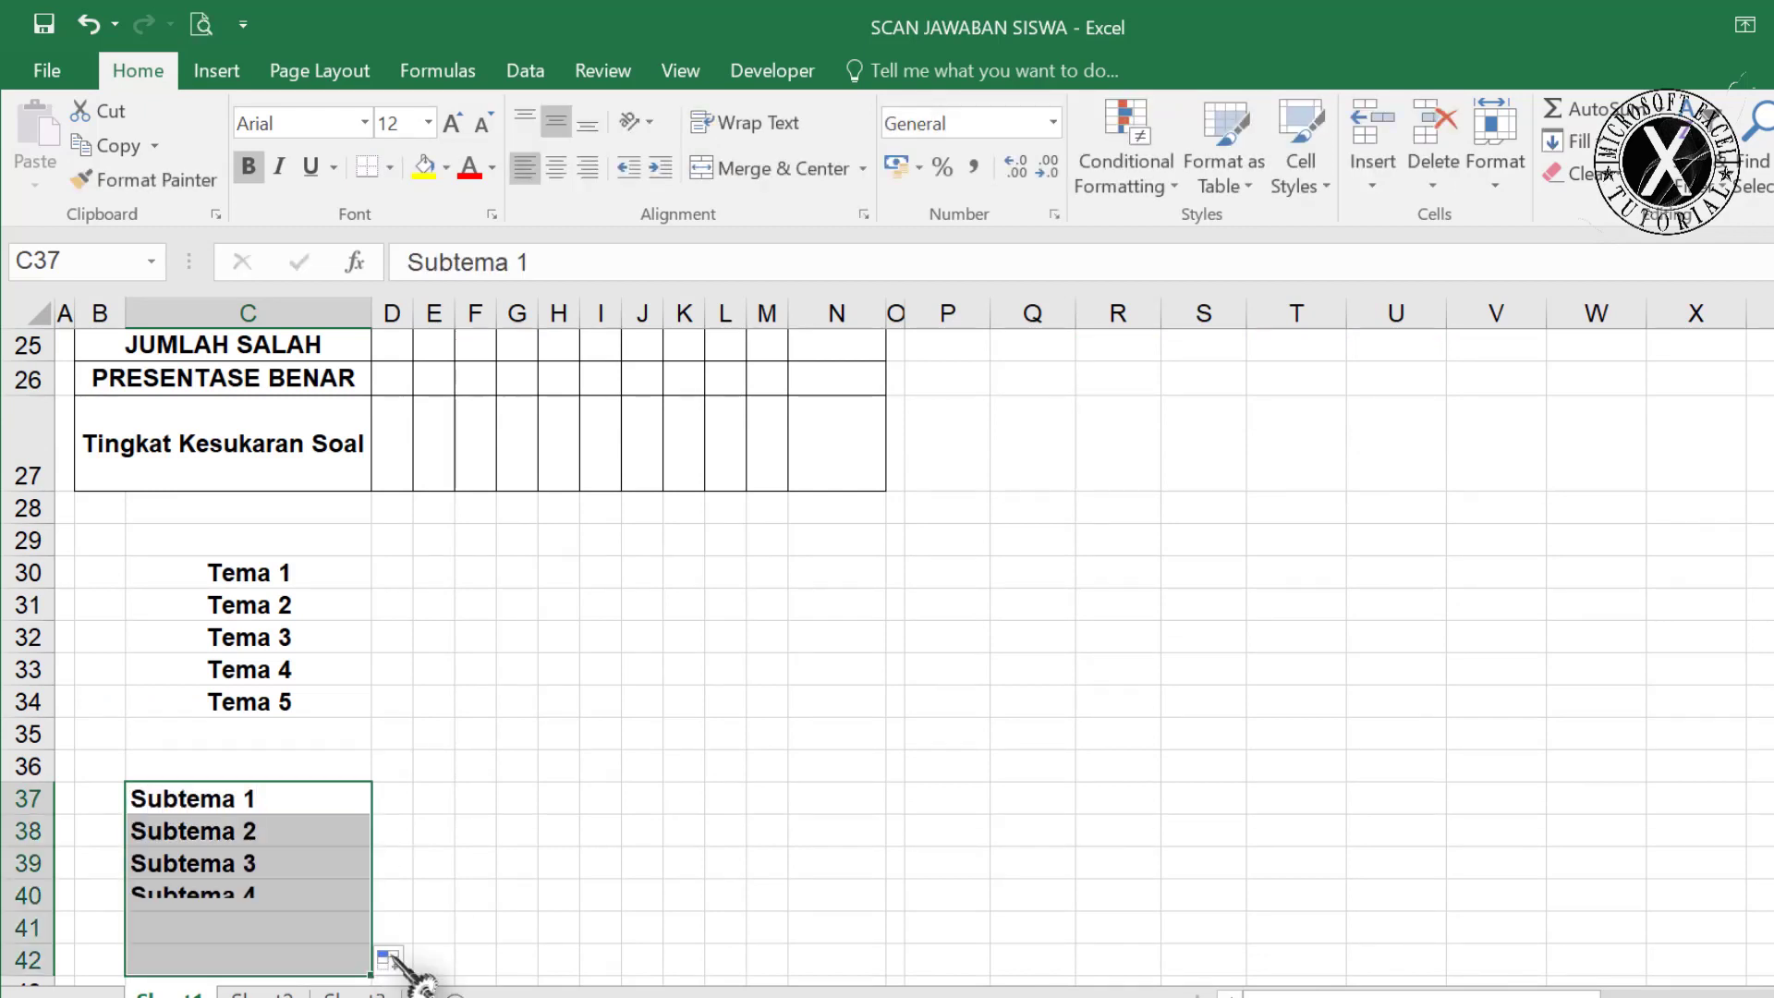
click(547, 816)
Add list data validation to the merged Tema cell E2 with =$C$30:$C$34 as its source.
scroll(602, 835, up, 8)
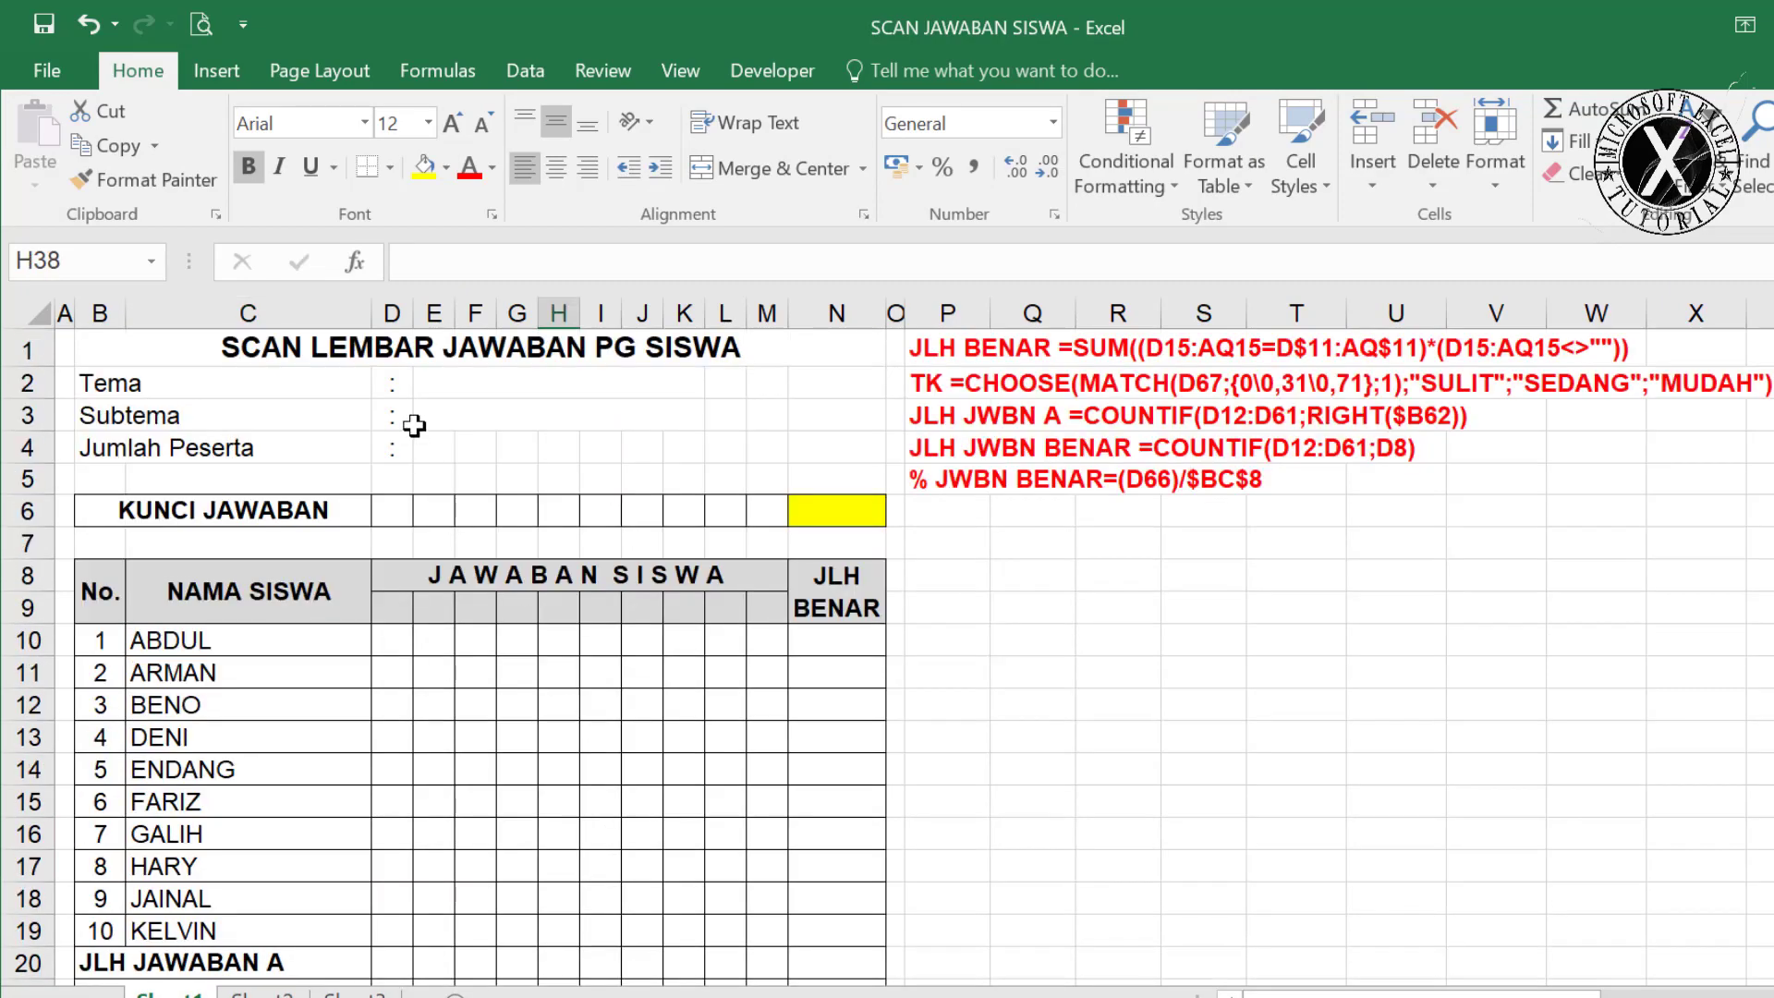
click(501, 387)
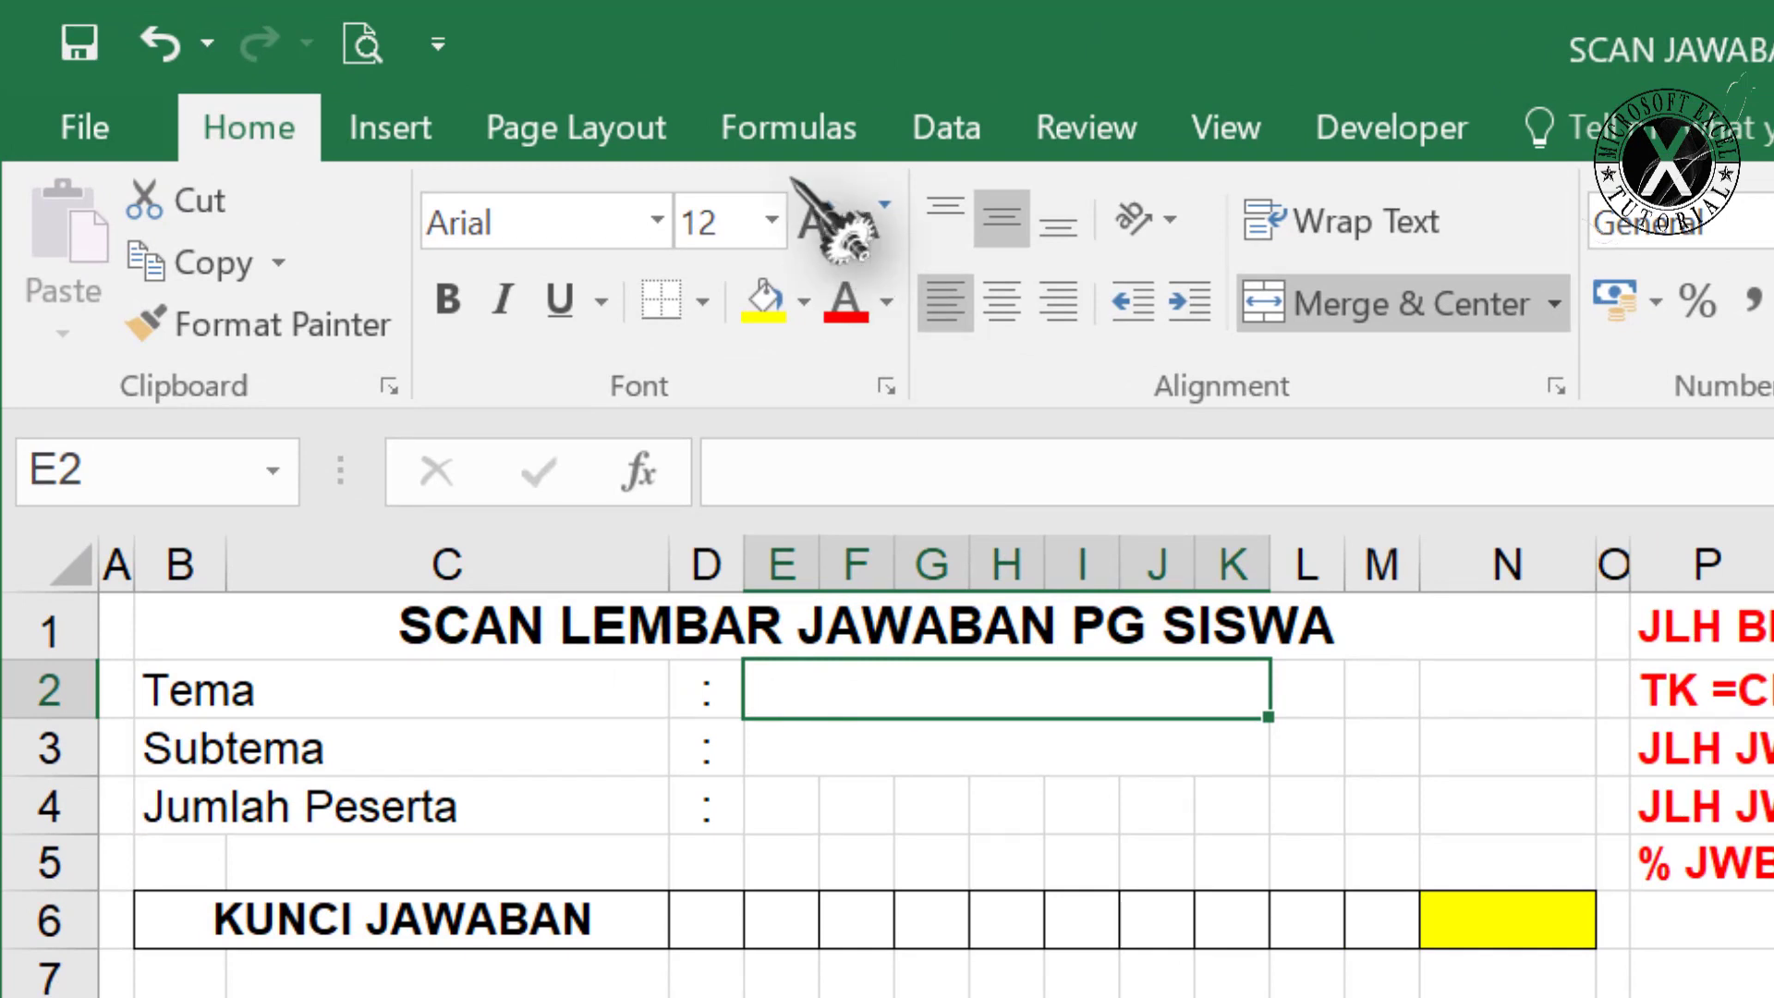
click(953, 125)
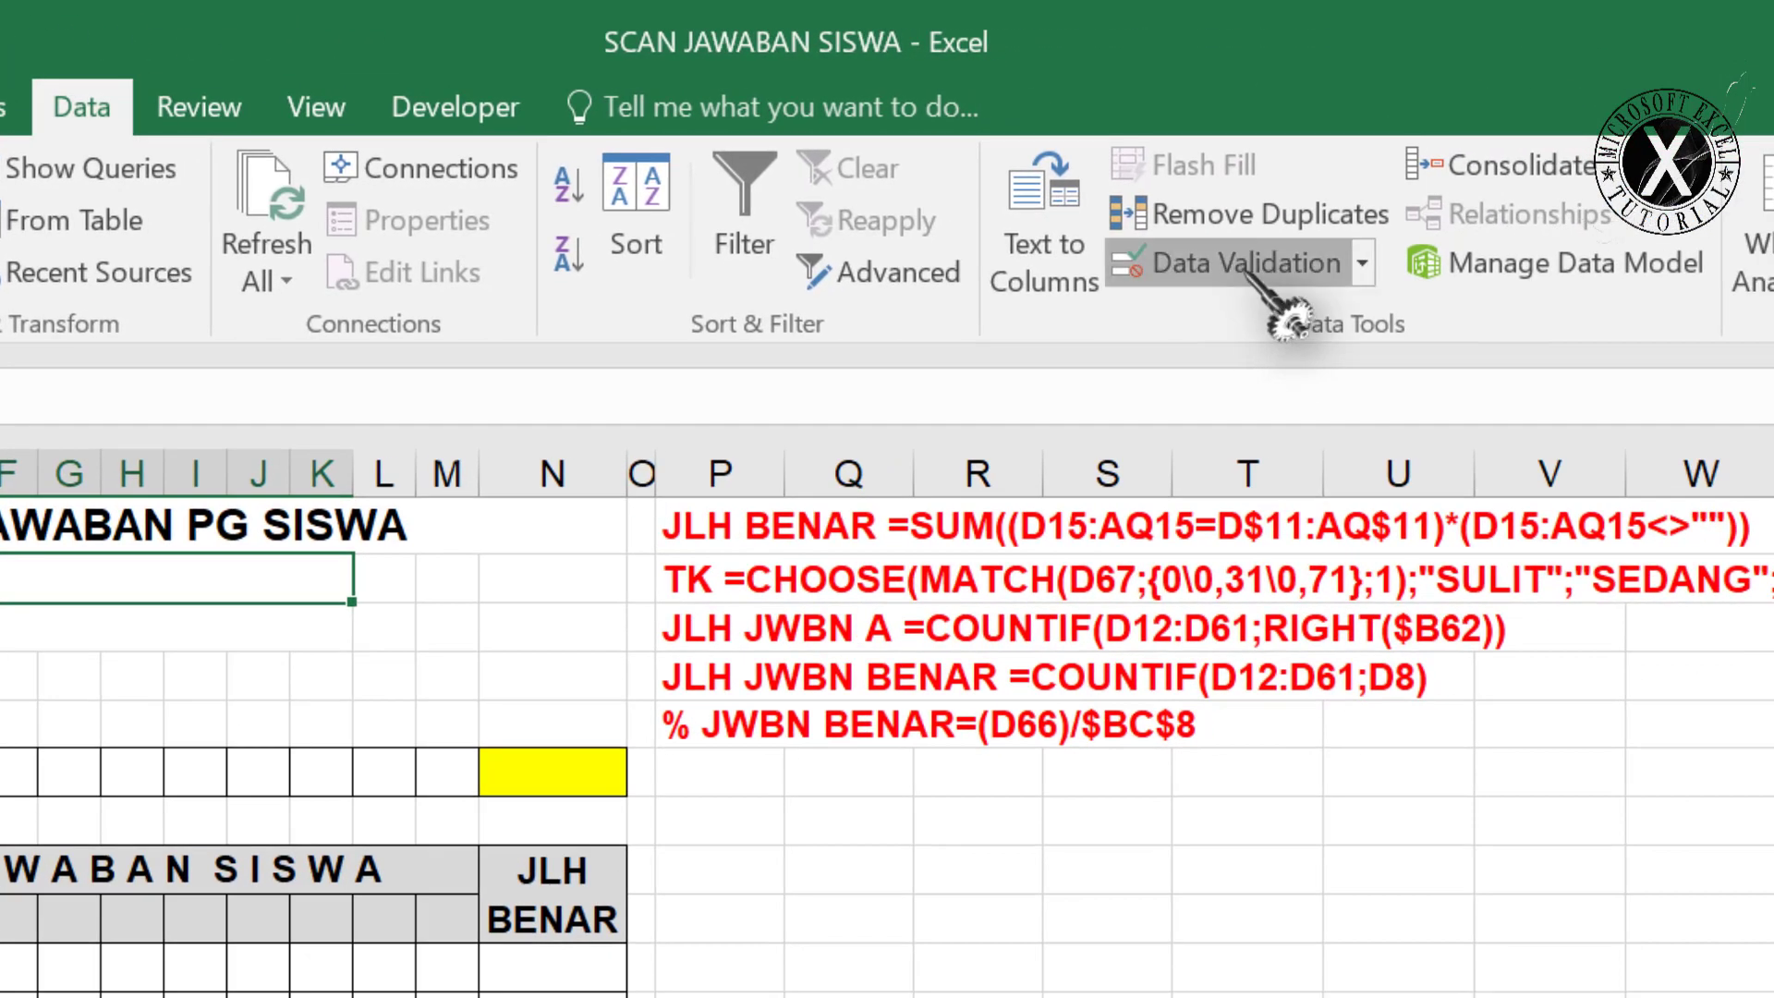
click(1249, 276)
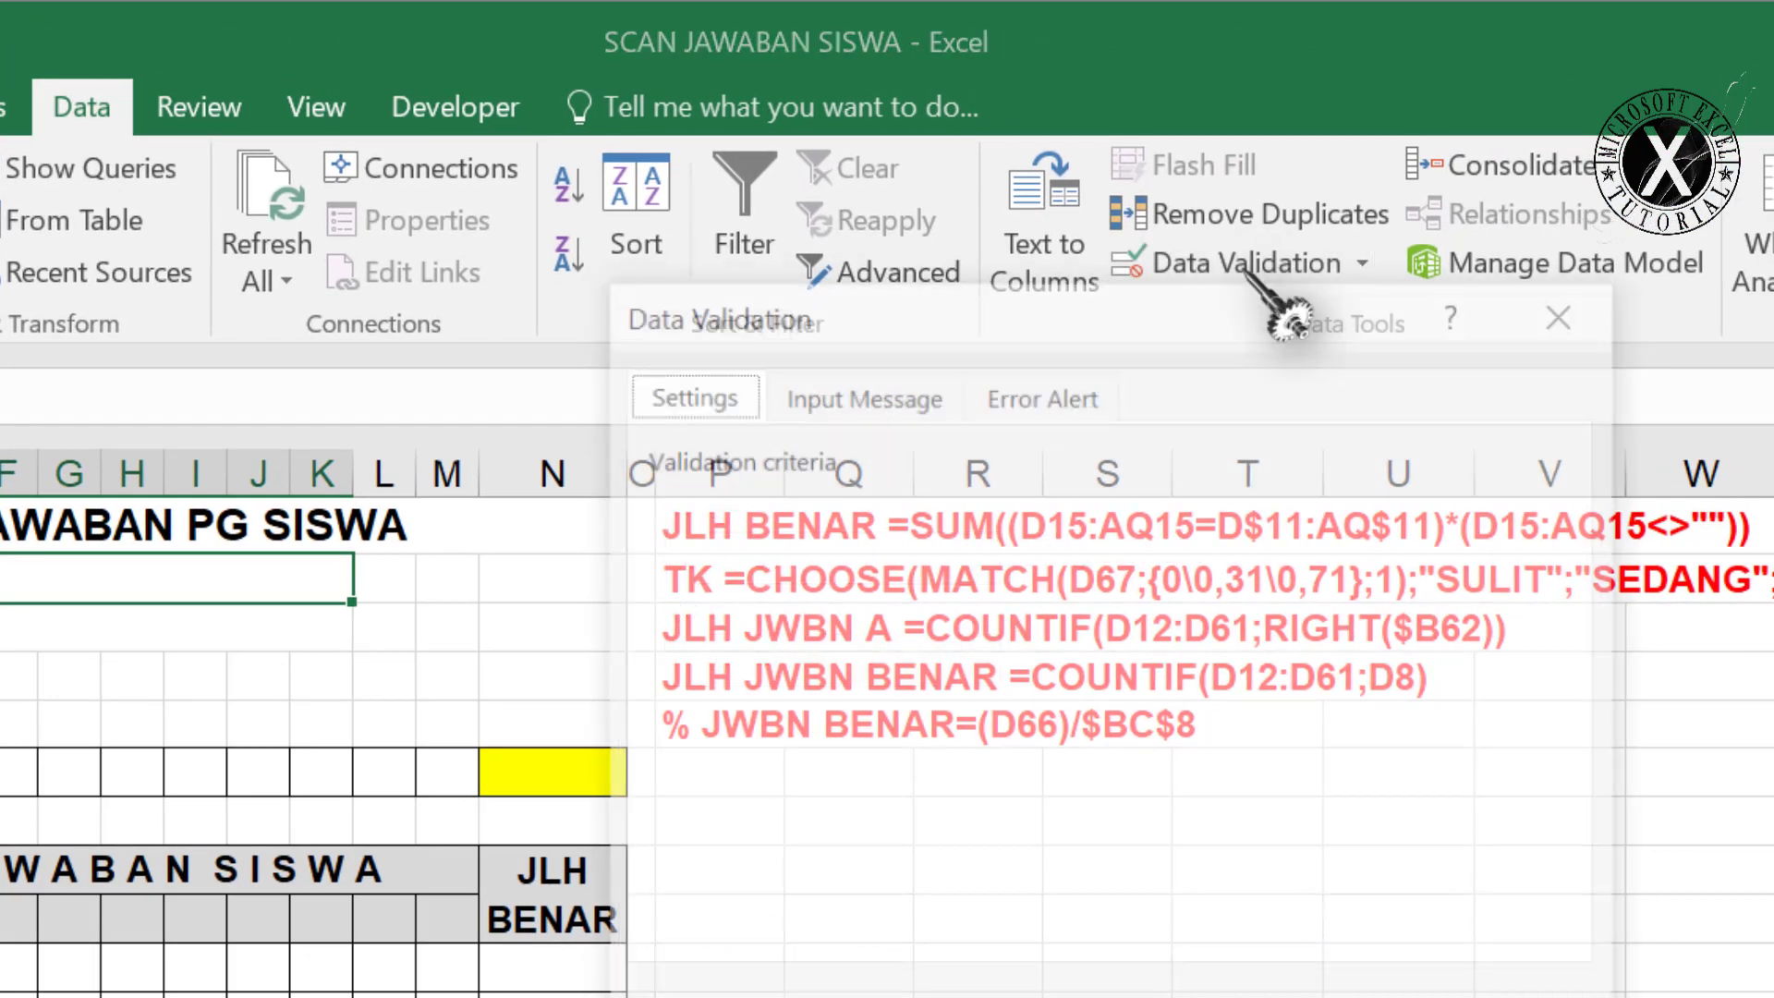
click(977, 559)
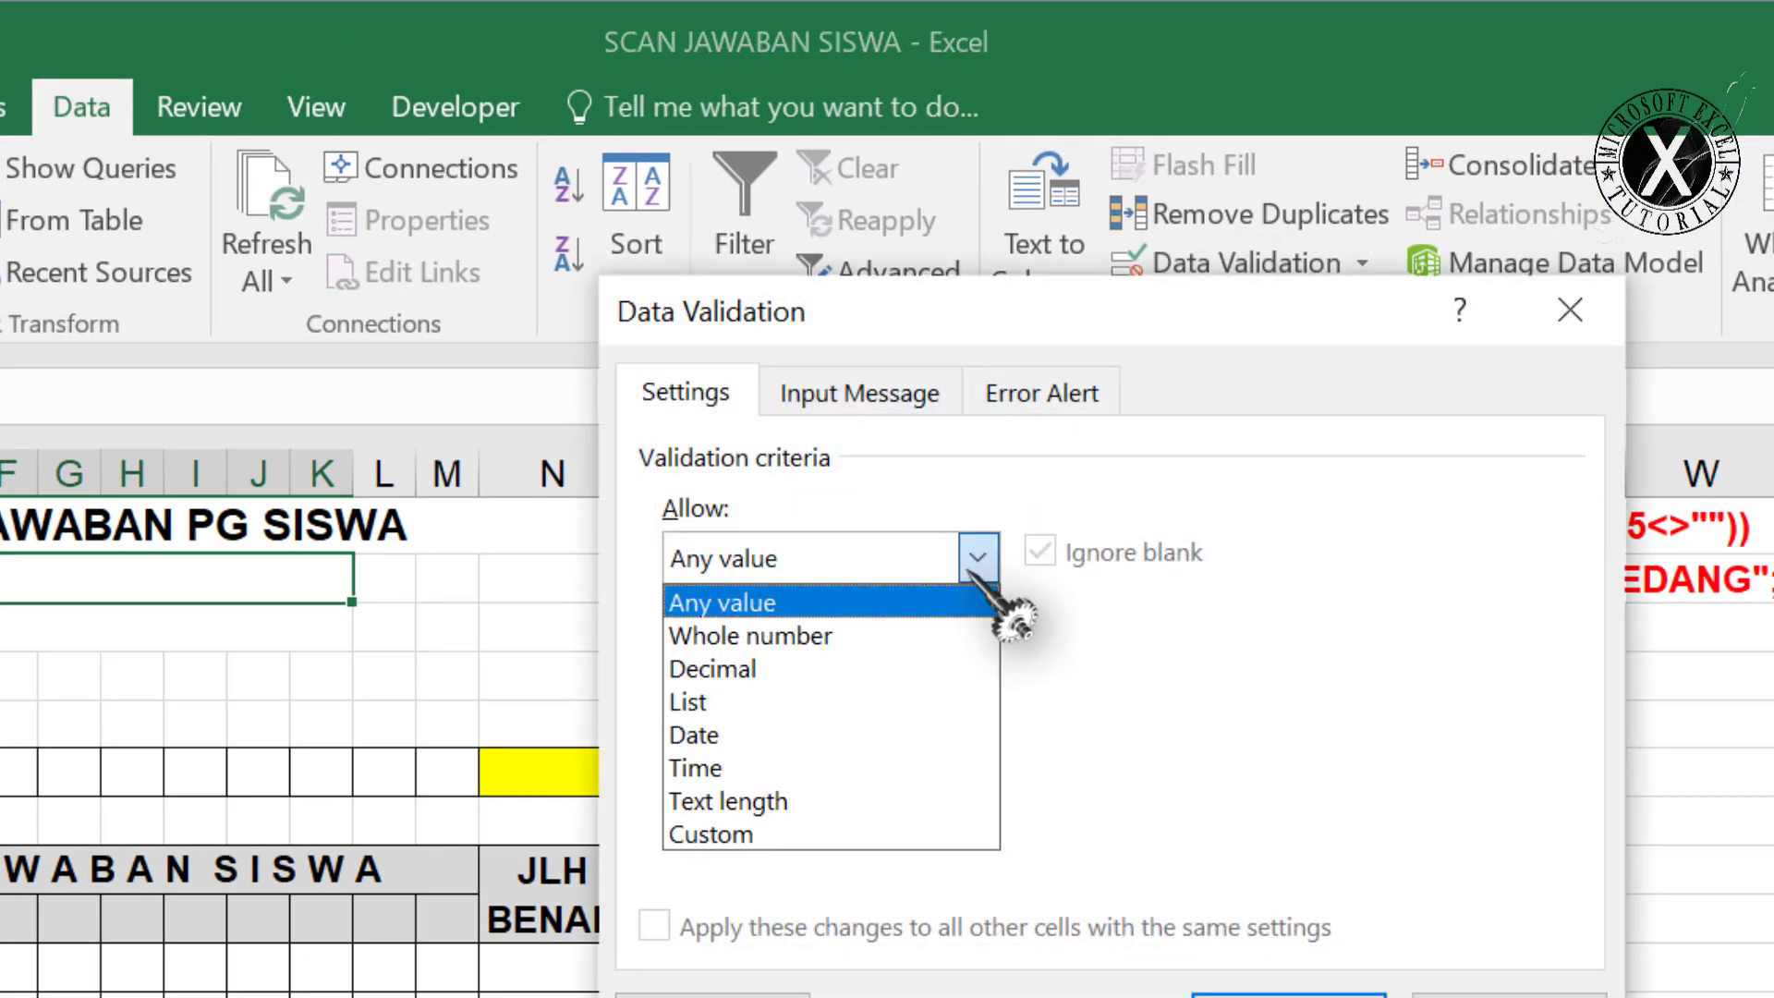
click(882, 700)
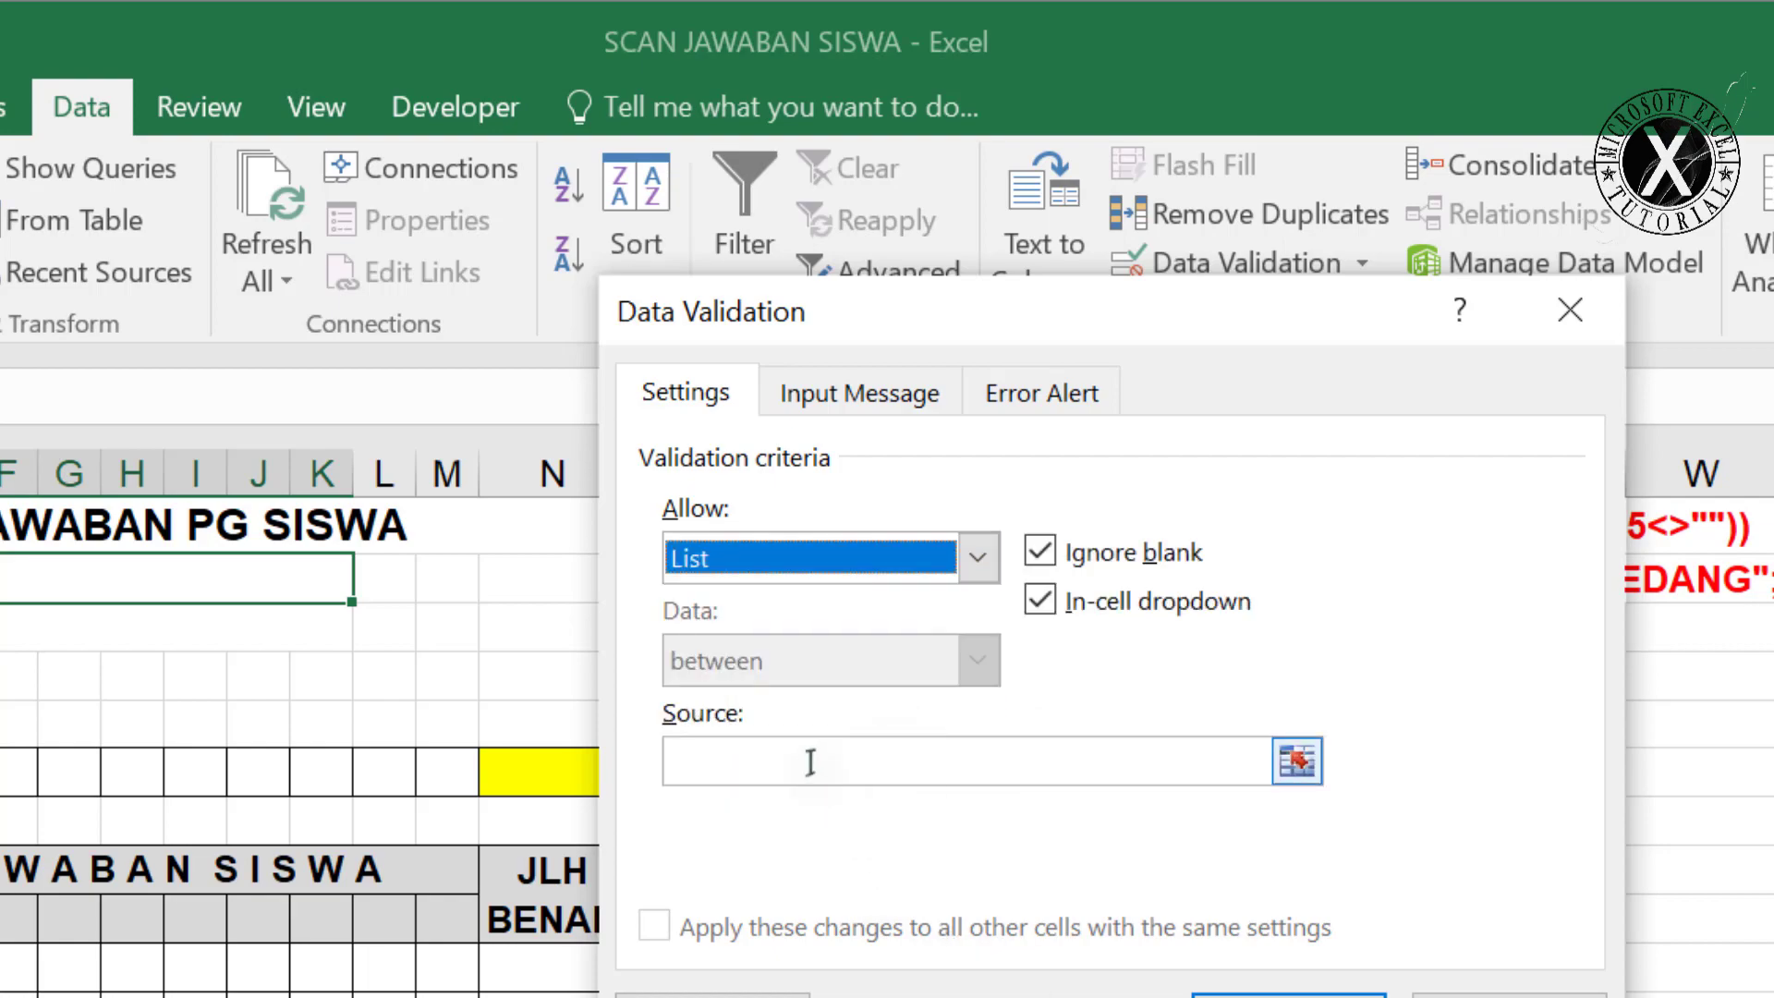
click(1302, 765)
scroll(326, 848, down, 10)
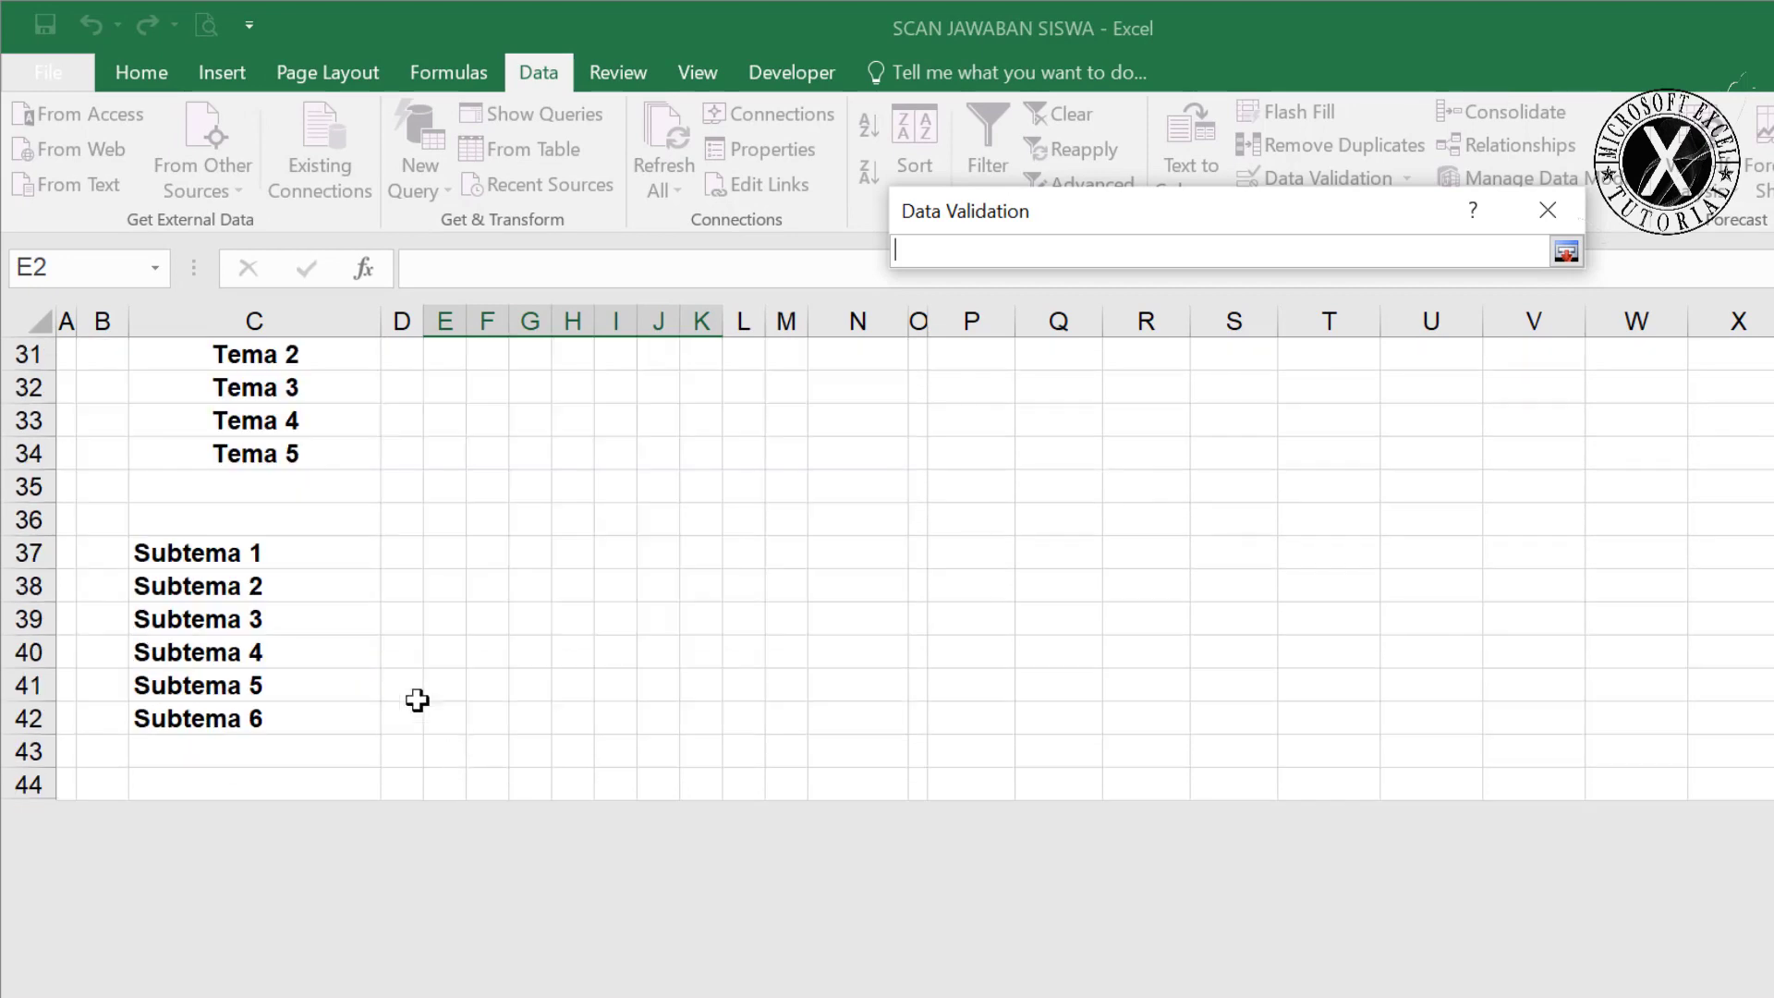
scroll(192, 840, up, 3)
drag(256, 685, 258, 819)
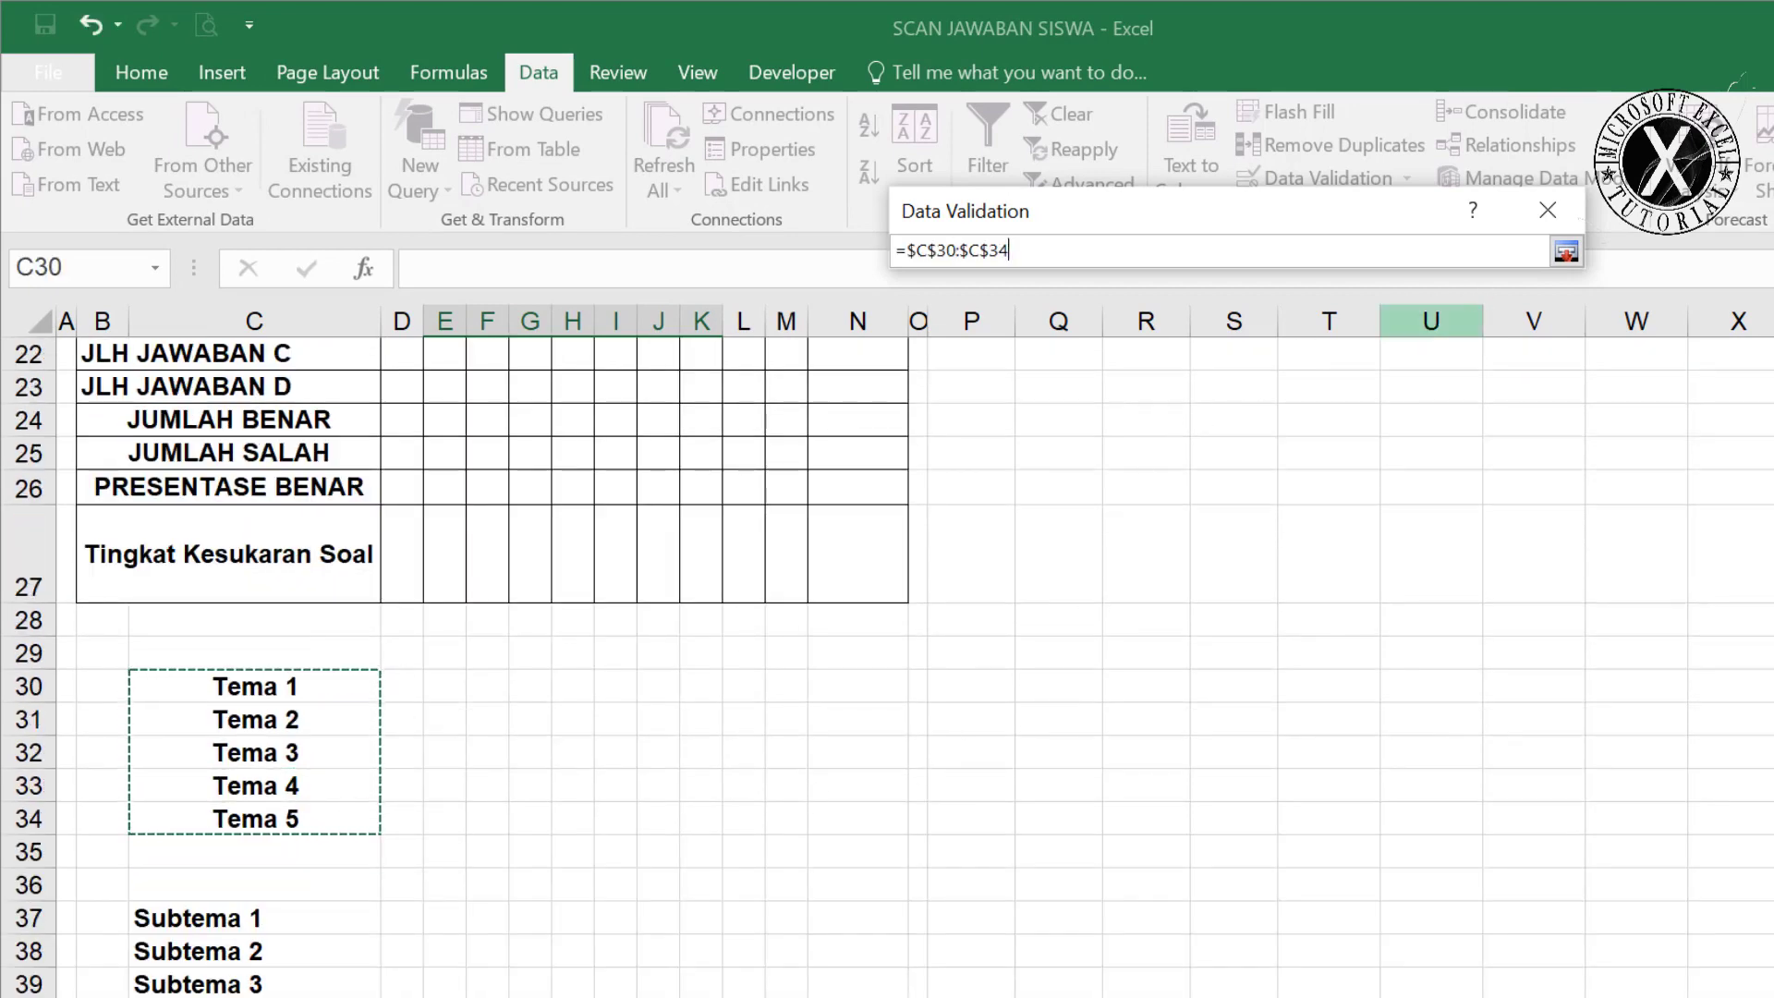
click(1566, 251)
click(1350, 689)
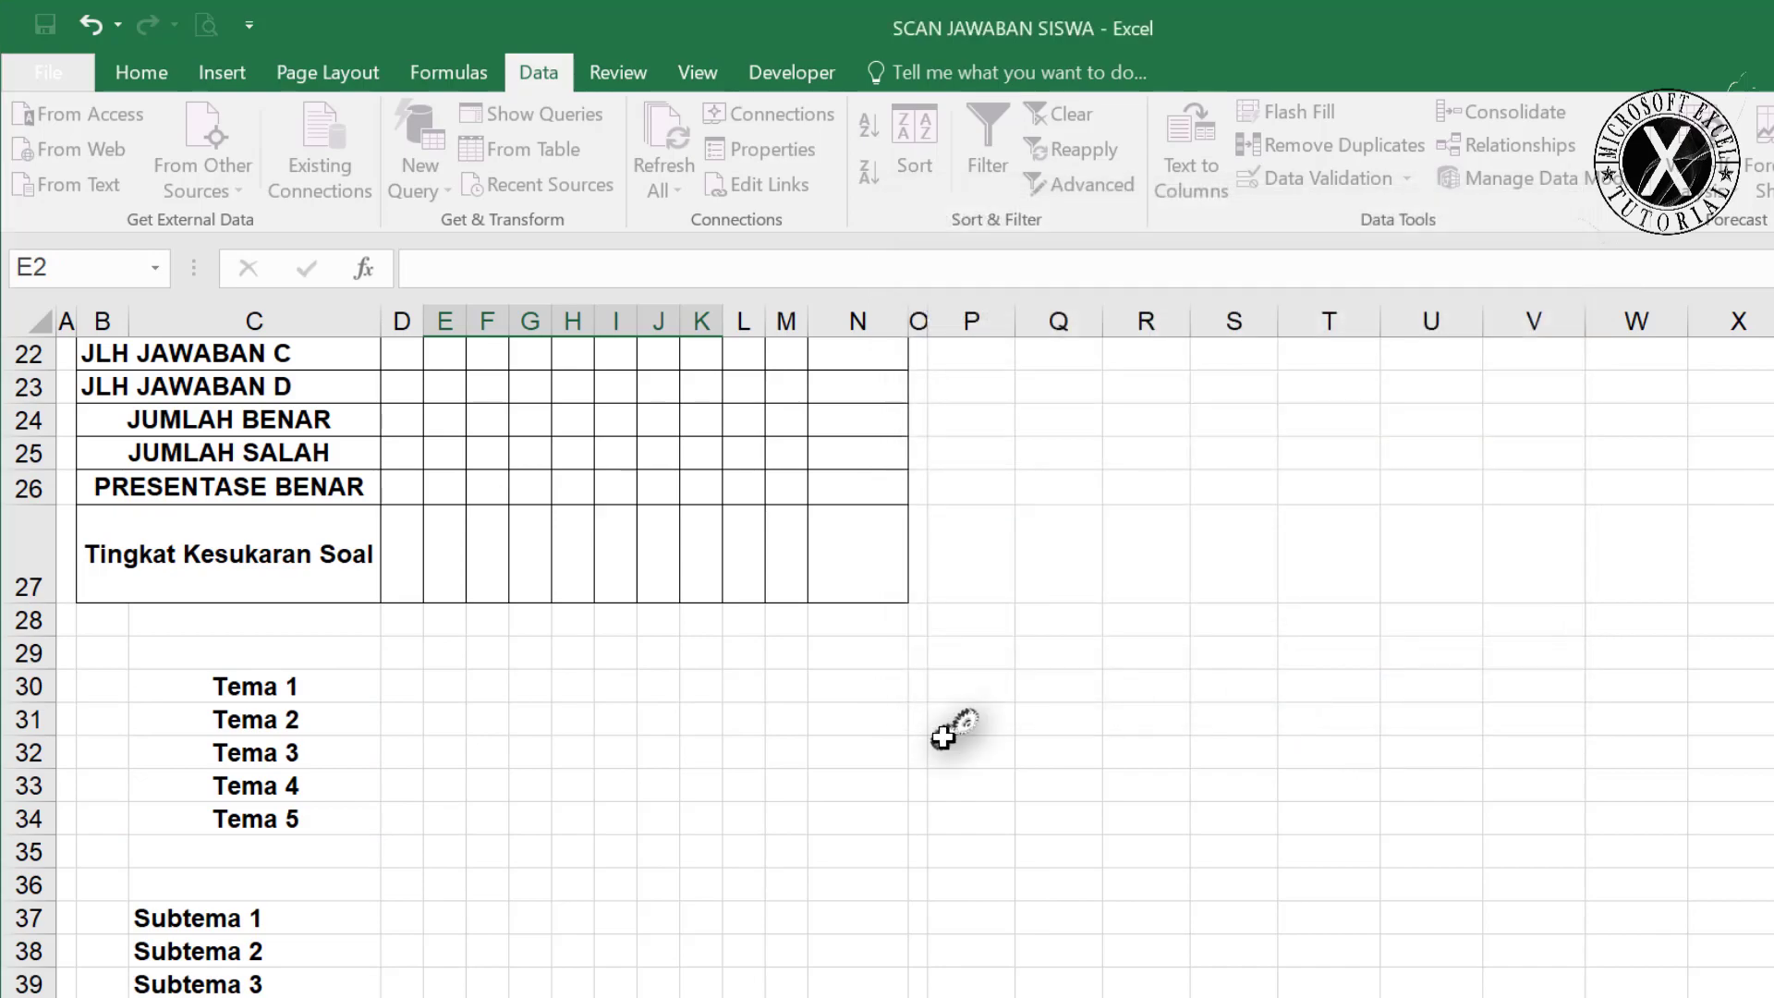
Choose Tema 1 from the list in the Tema cell E2.
scroll(950, 724, up, 7)
click(910, 487)
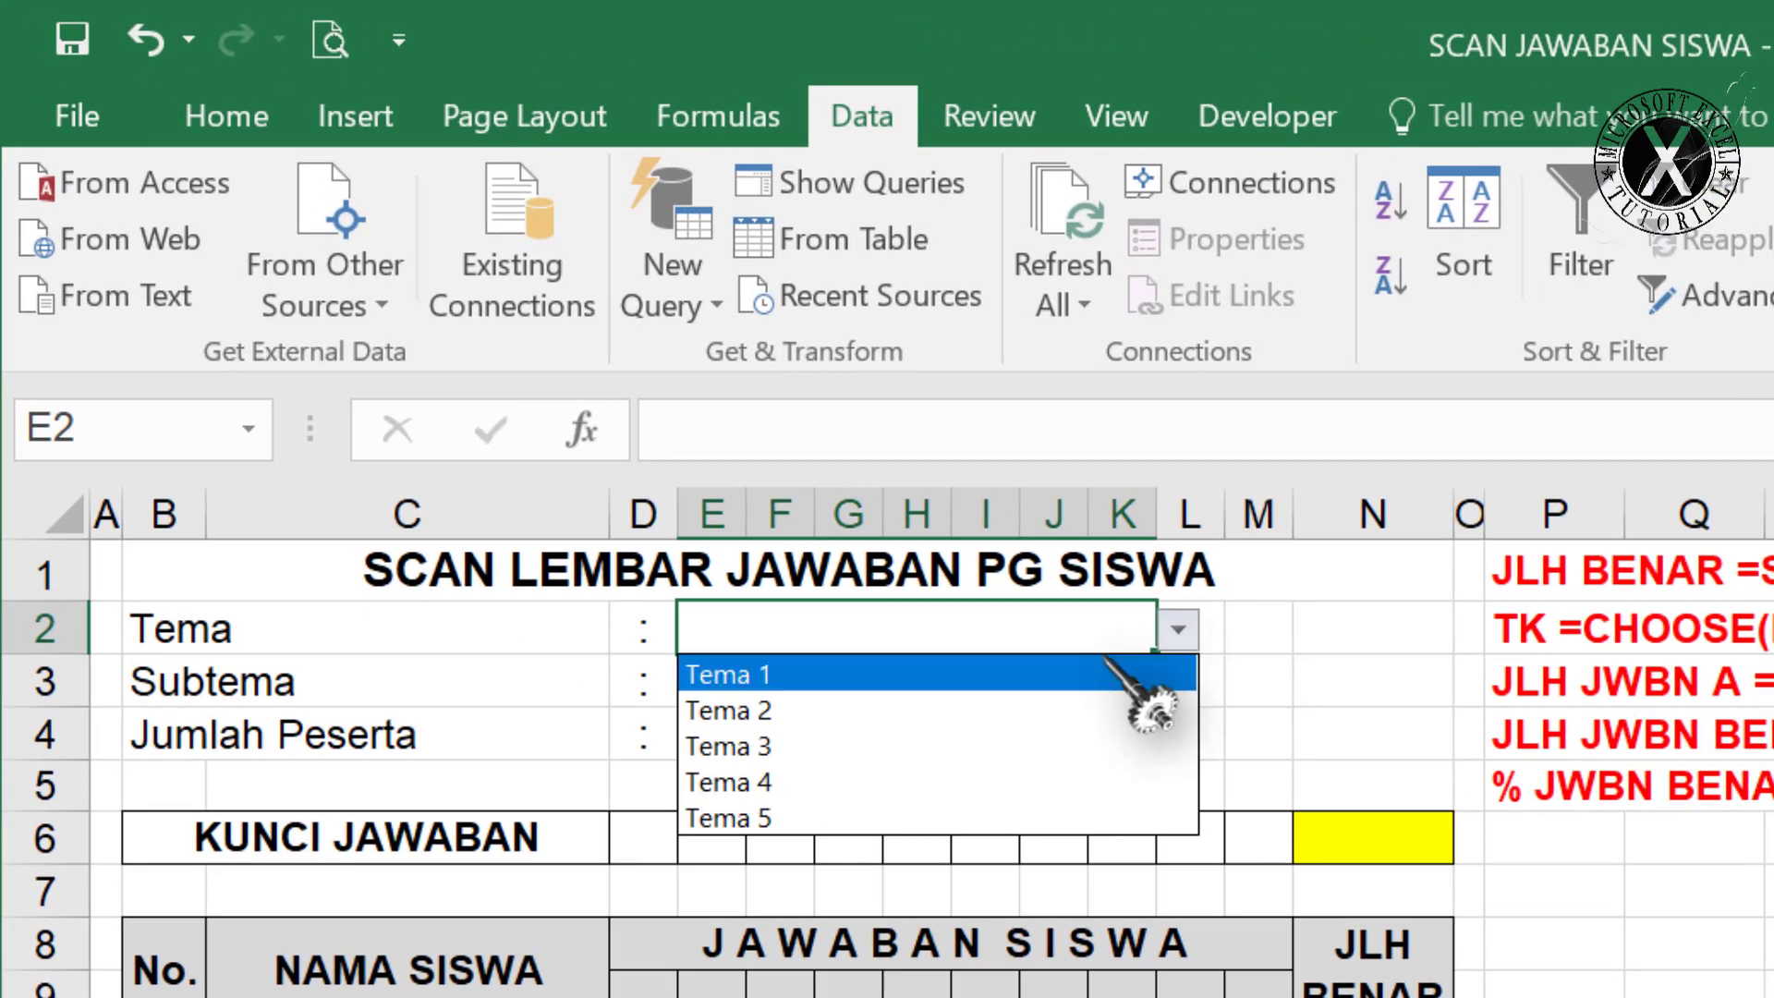
click(1106, 674)
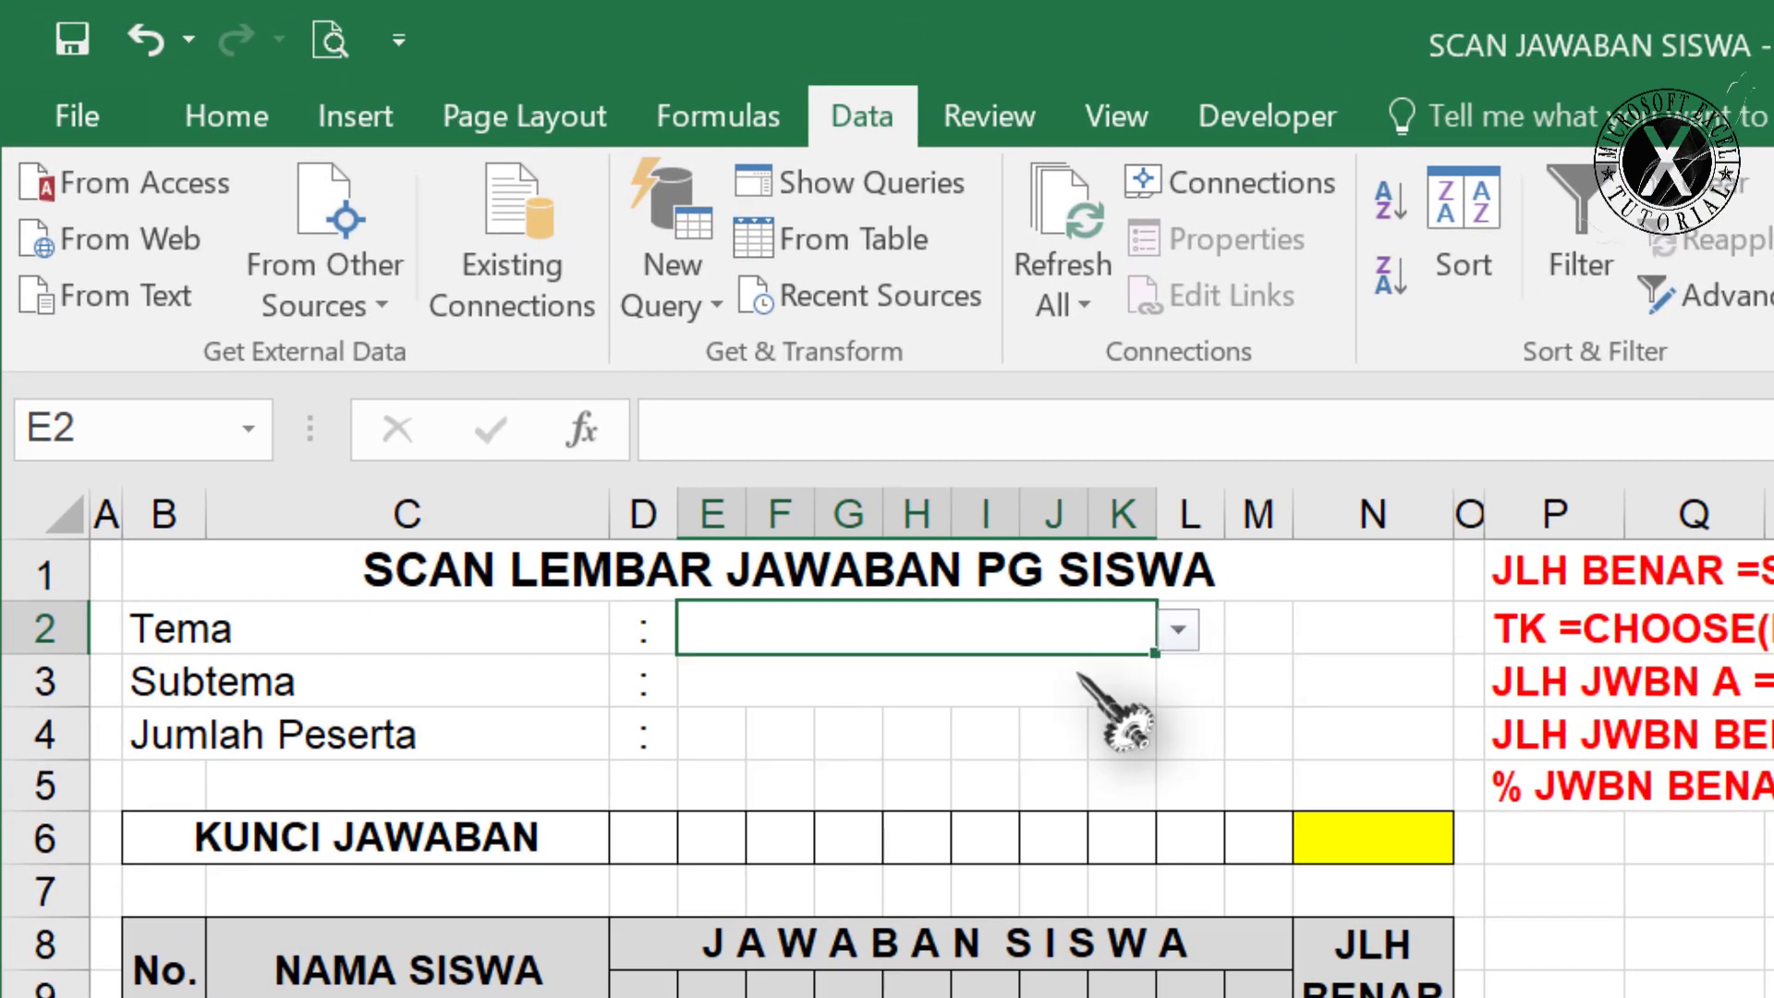
Add list data validation to the merged Subtema cell E3 with C37:C42 as its source and choose Subtema 1.
click(691, 682)
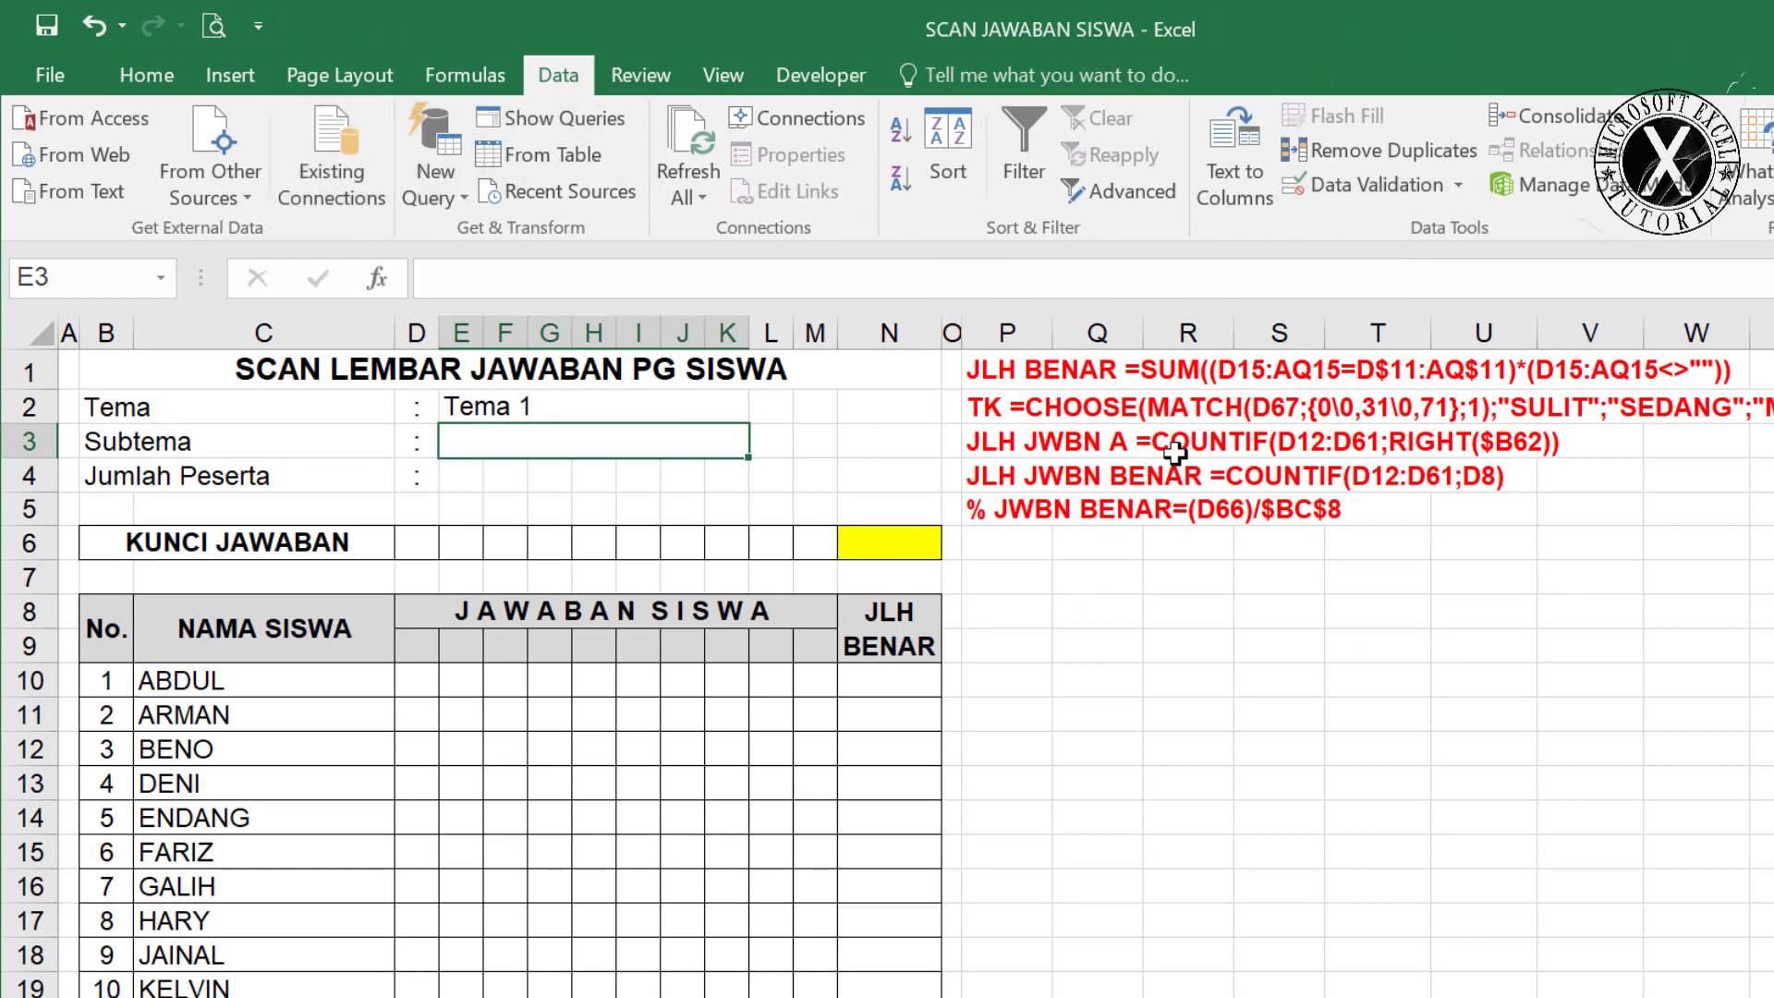
click(1367, 187)
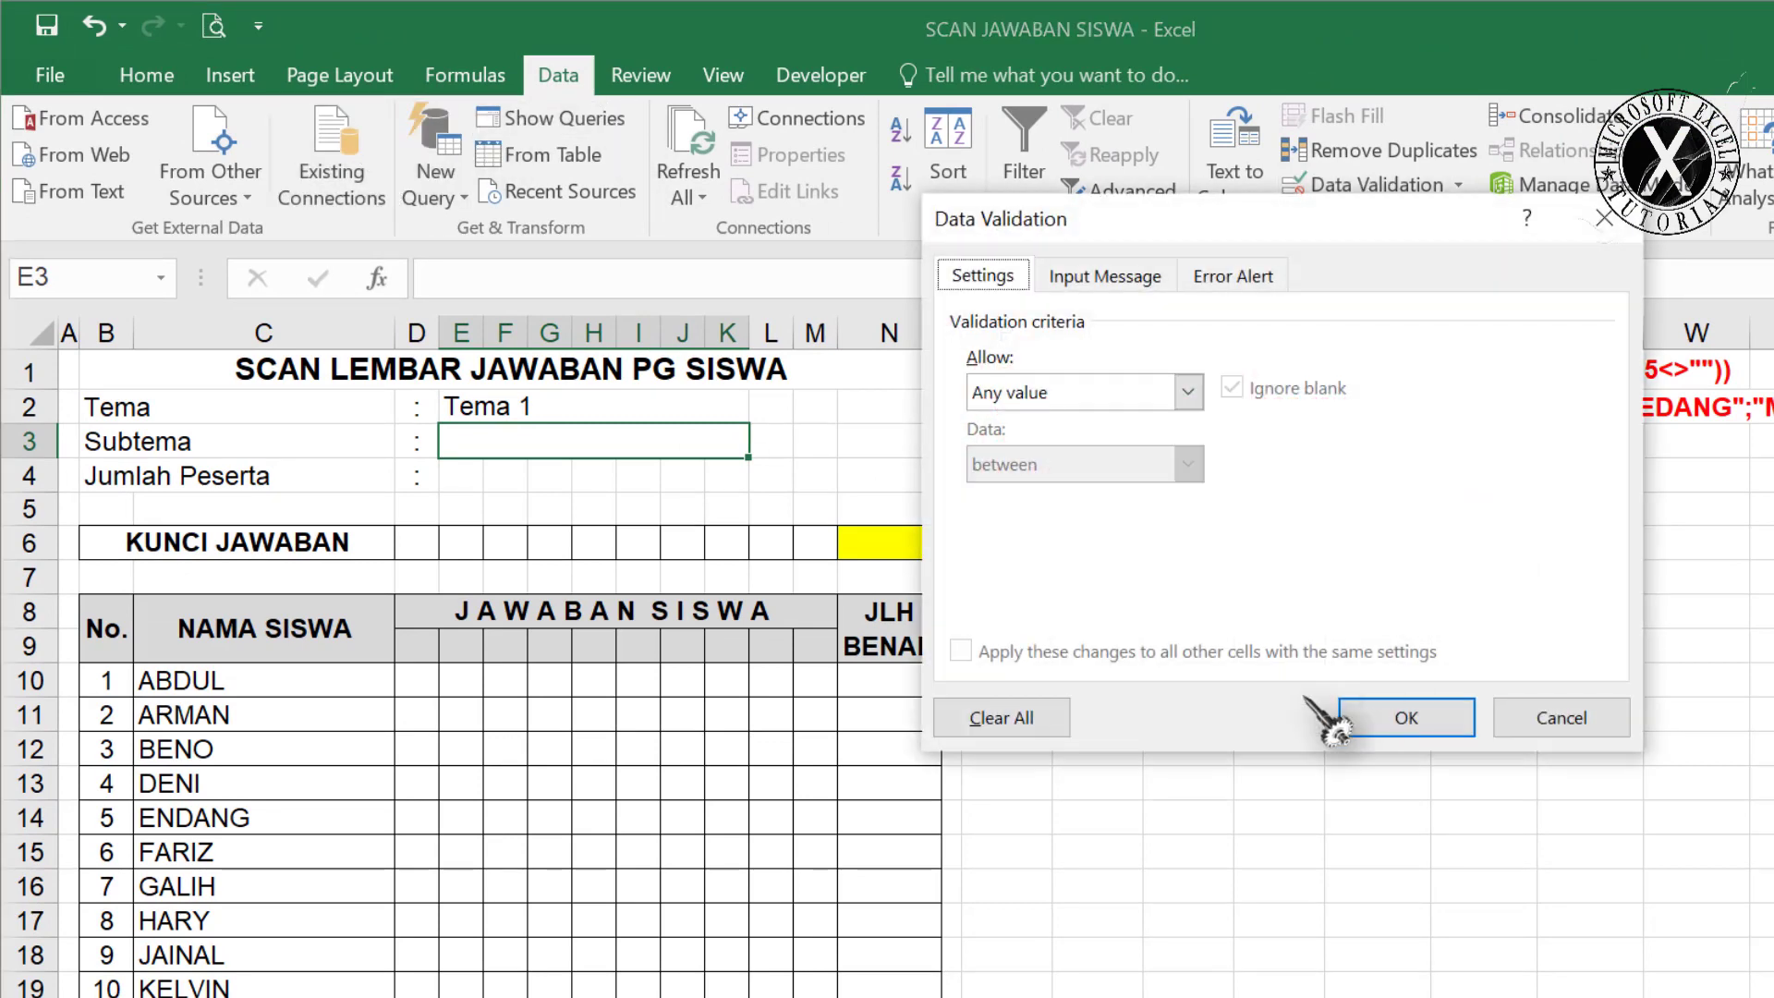
click(1188, 393)
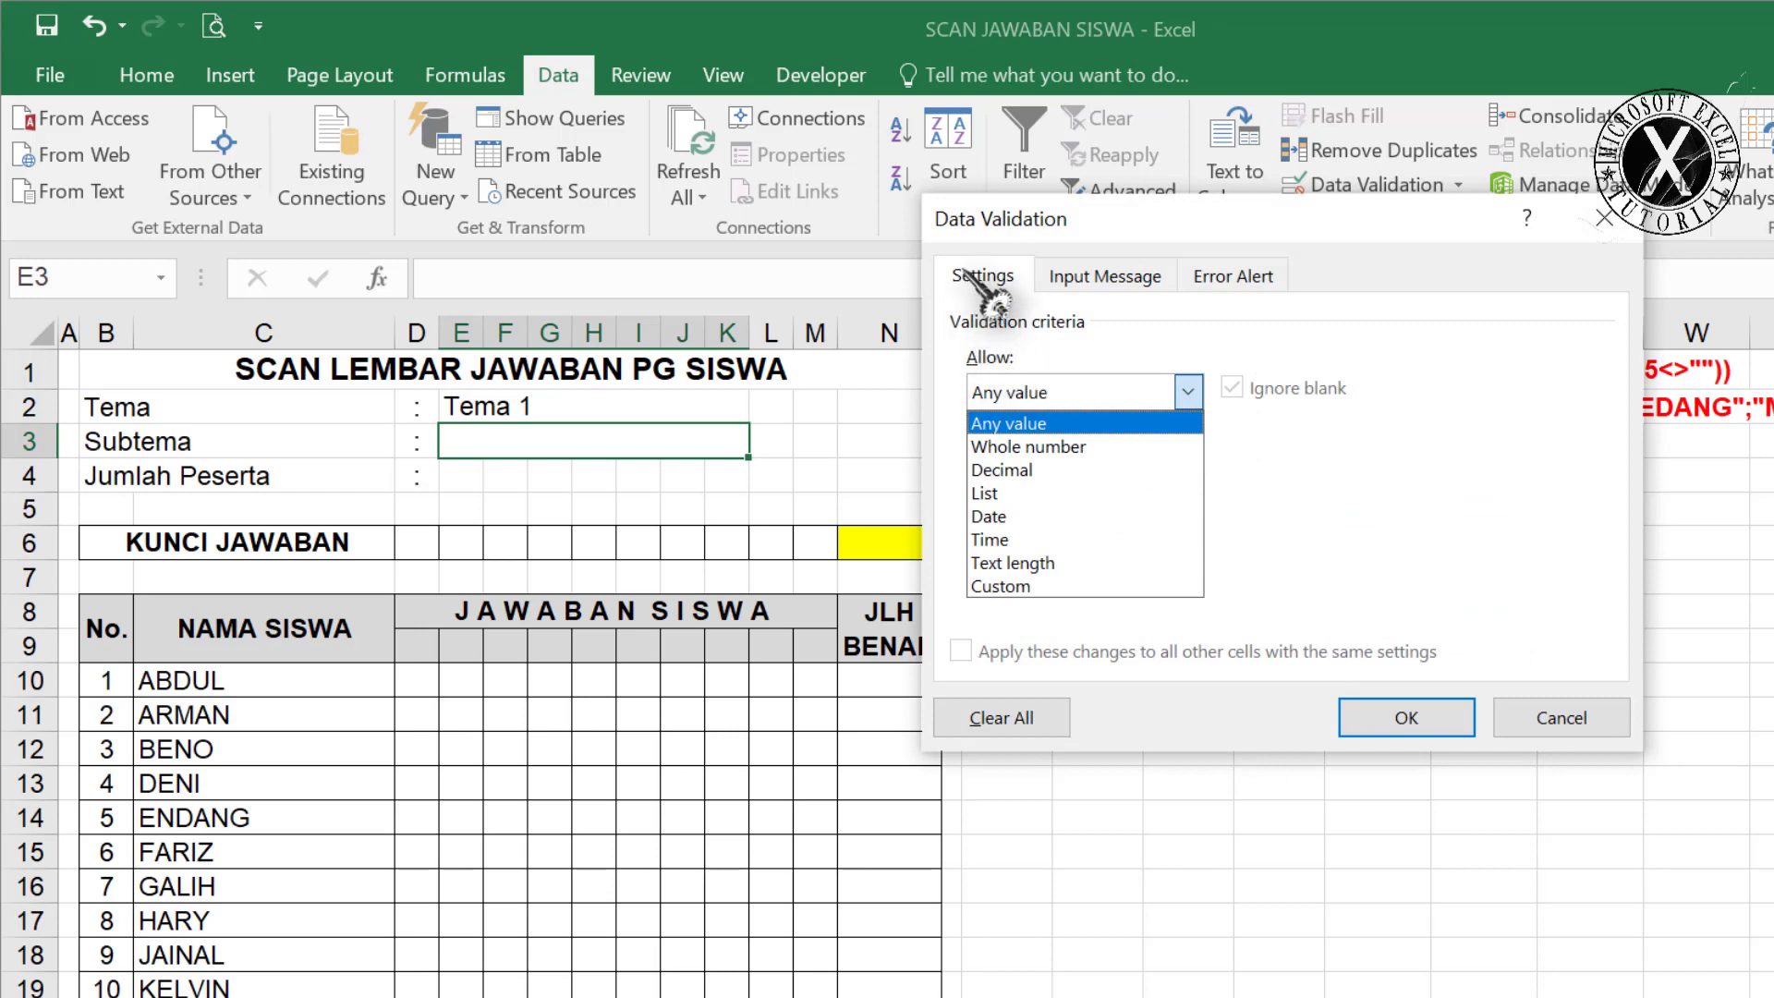
click(1024, 494)
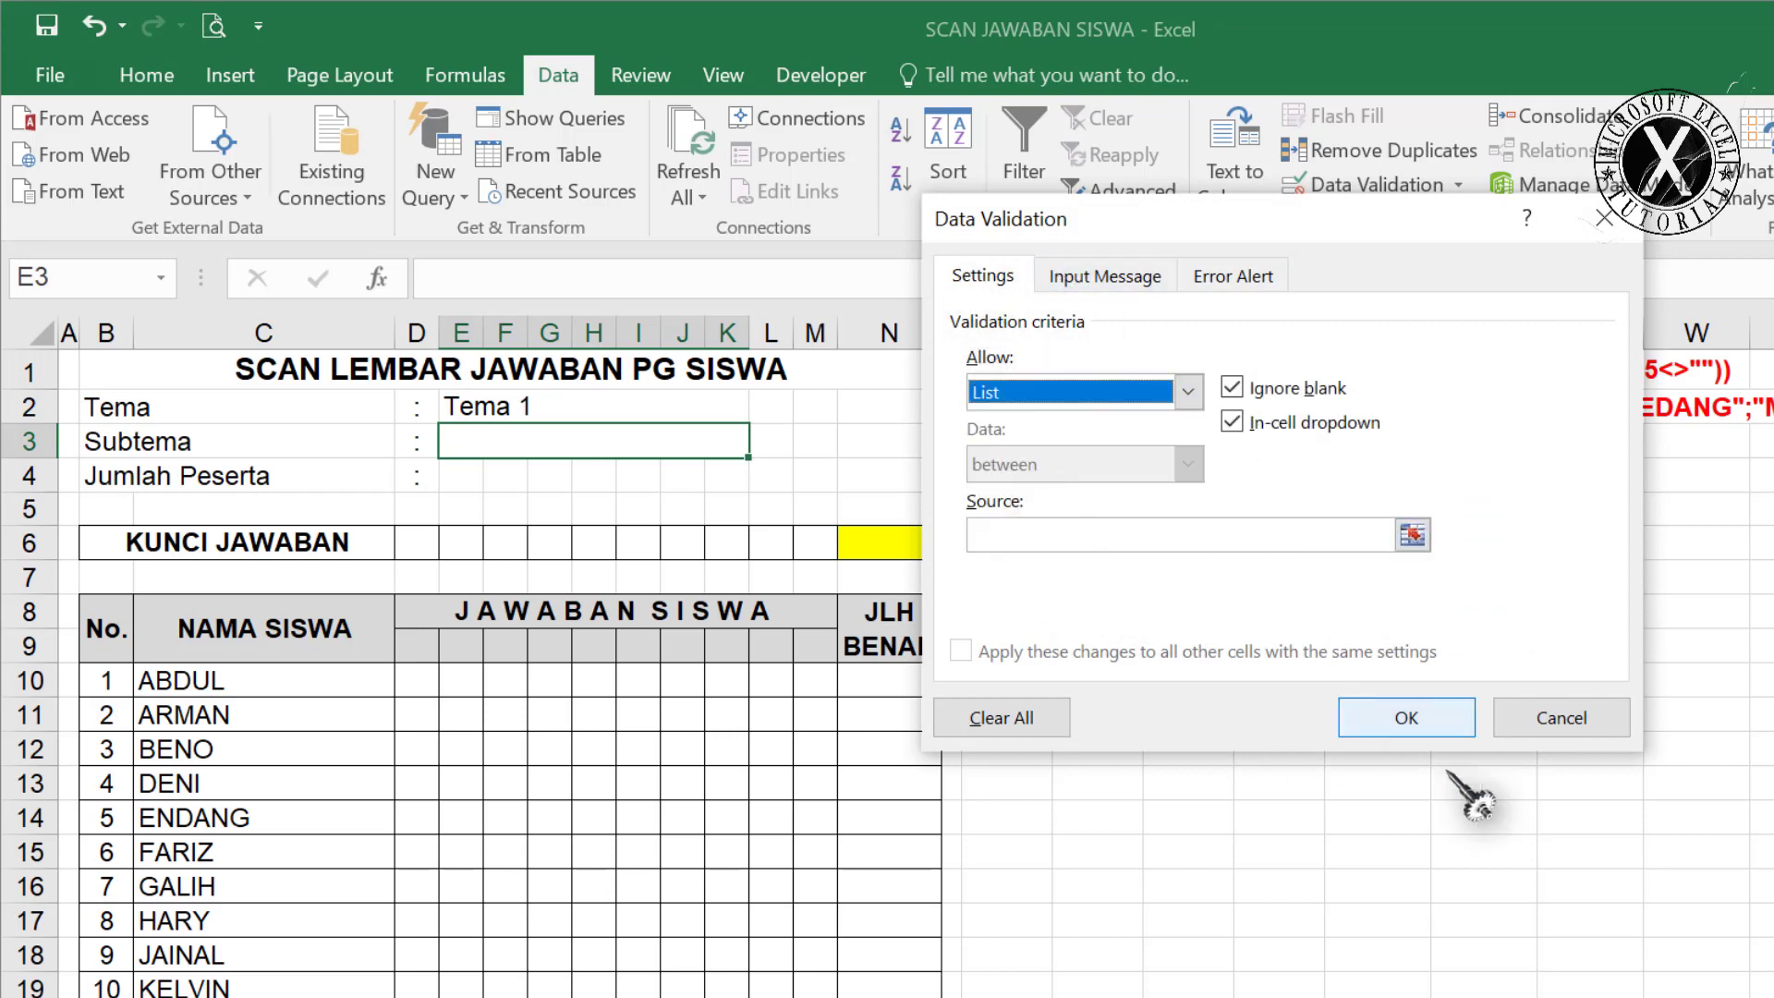
click(1412, 536)
scroll(368, 927, down, 9)
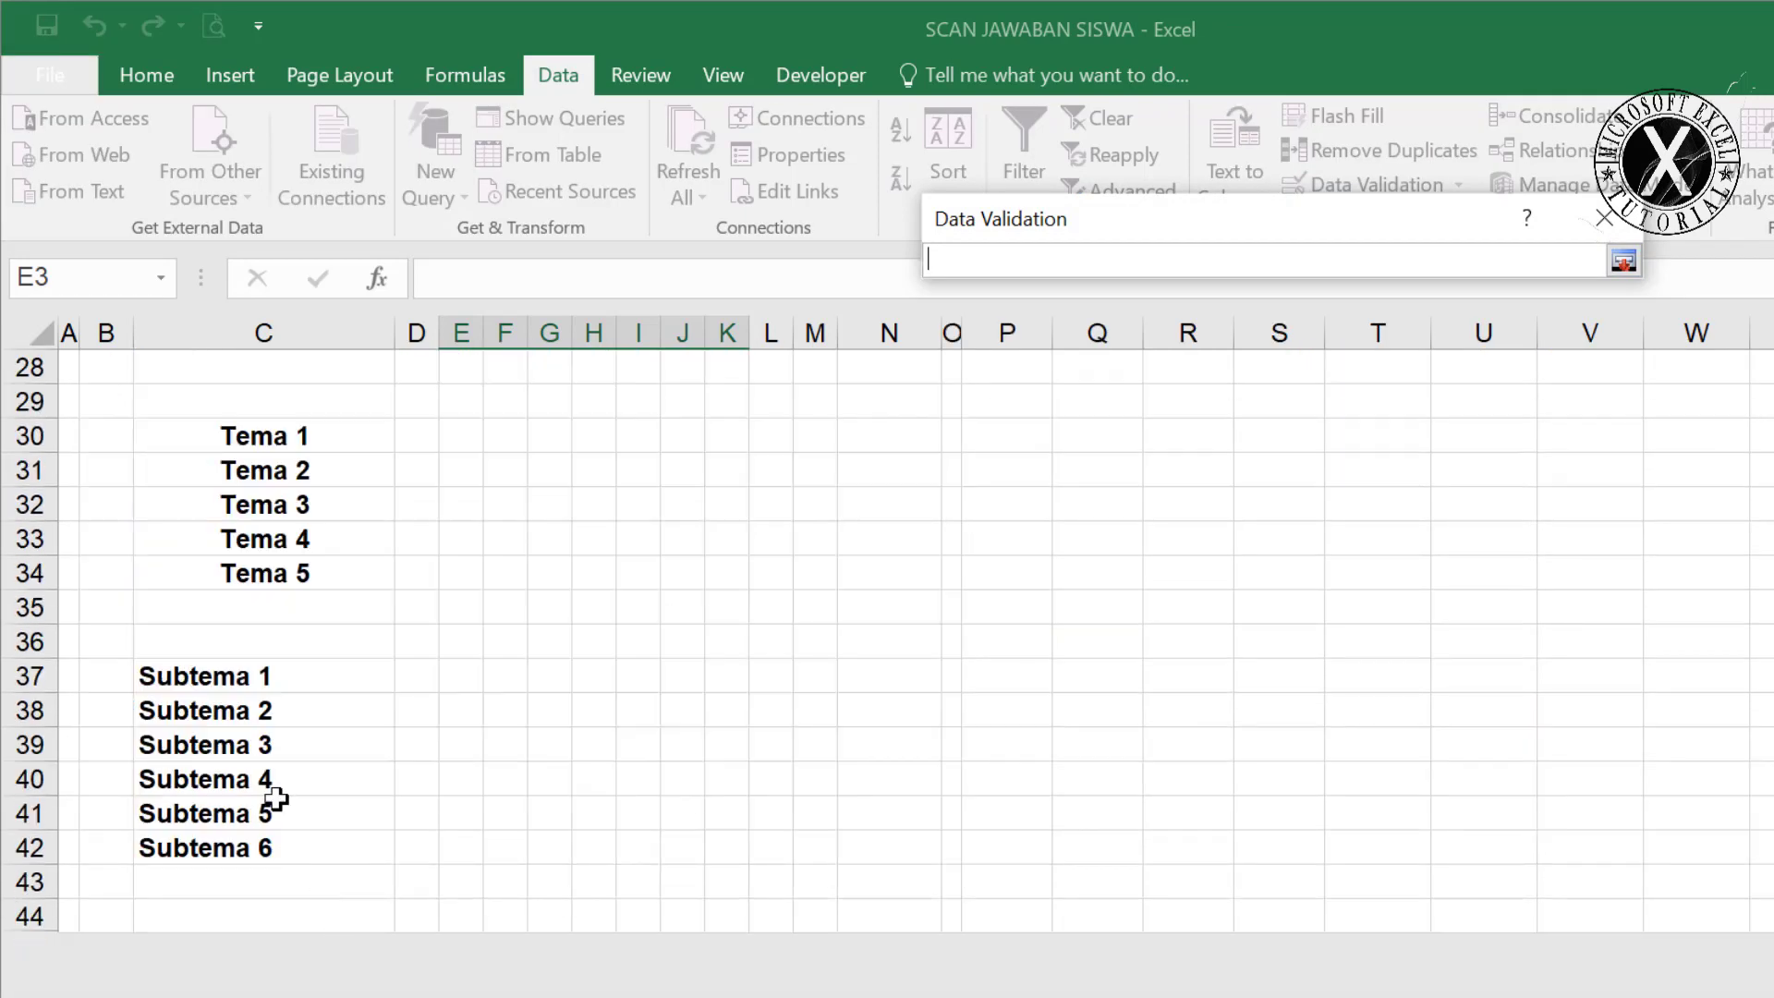
drag(205, 687, 221, 847)
scroll(789, 787, up, 1)
scroll(789, 787, up, 4)
click(1623, 262)
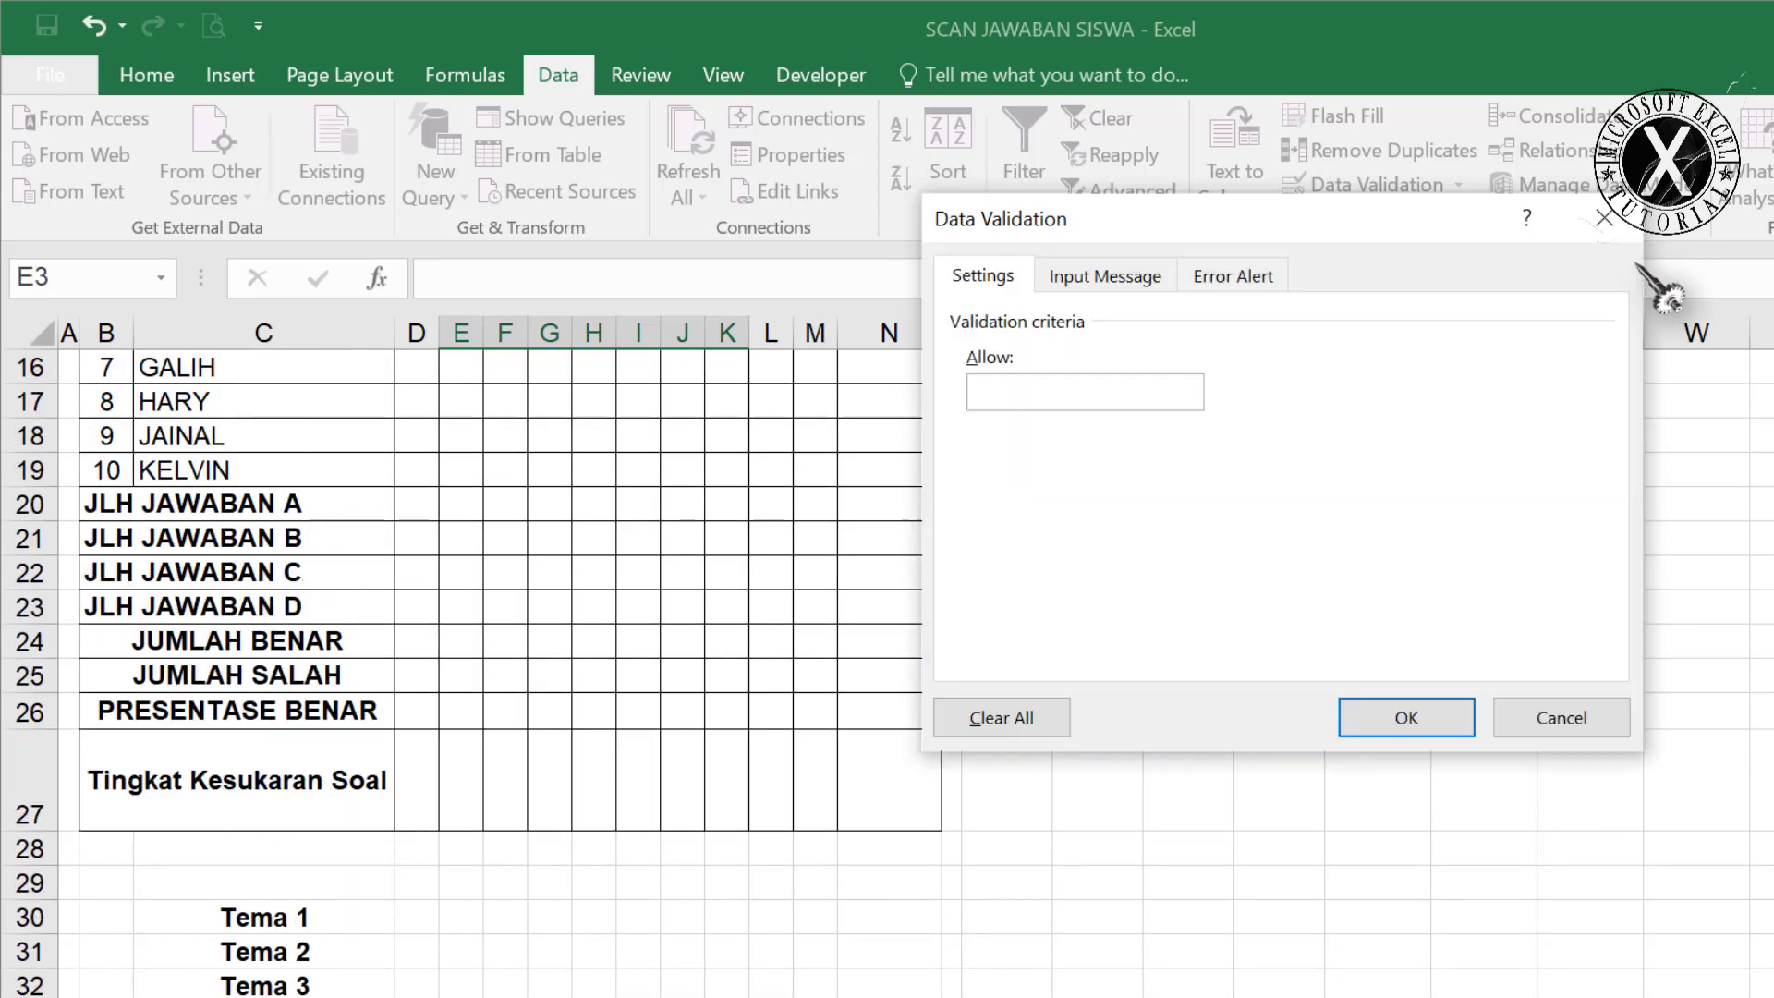
click(1406, 717)
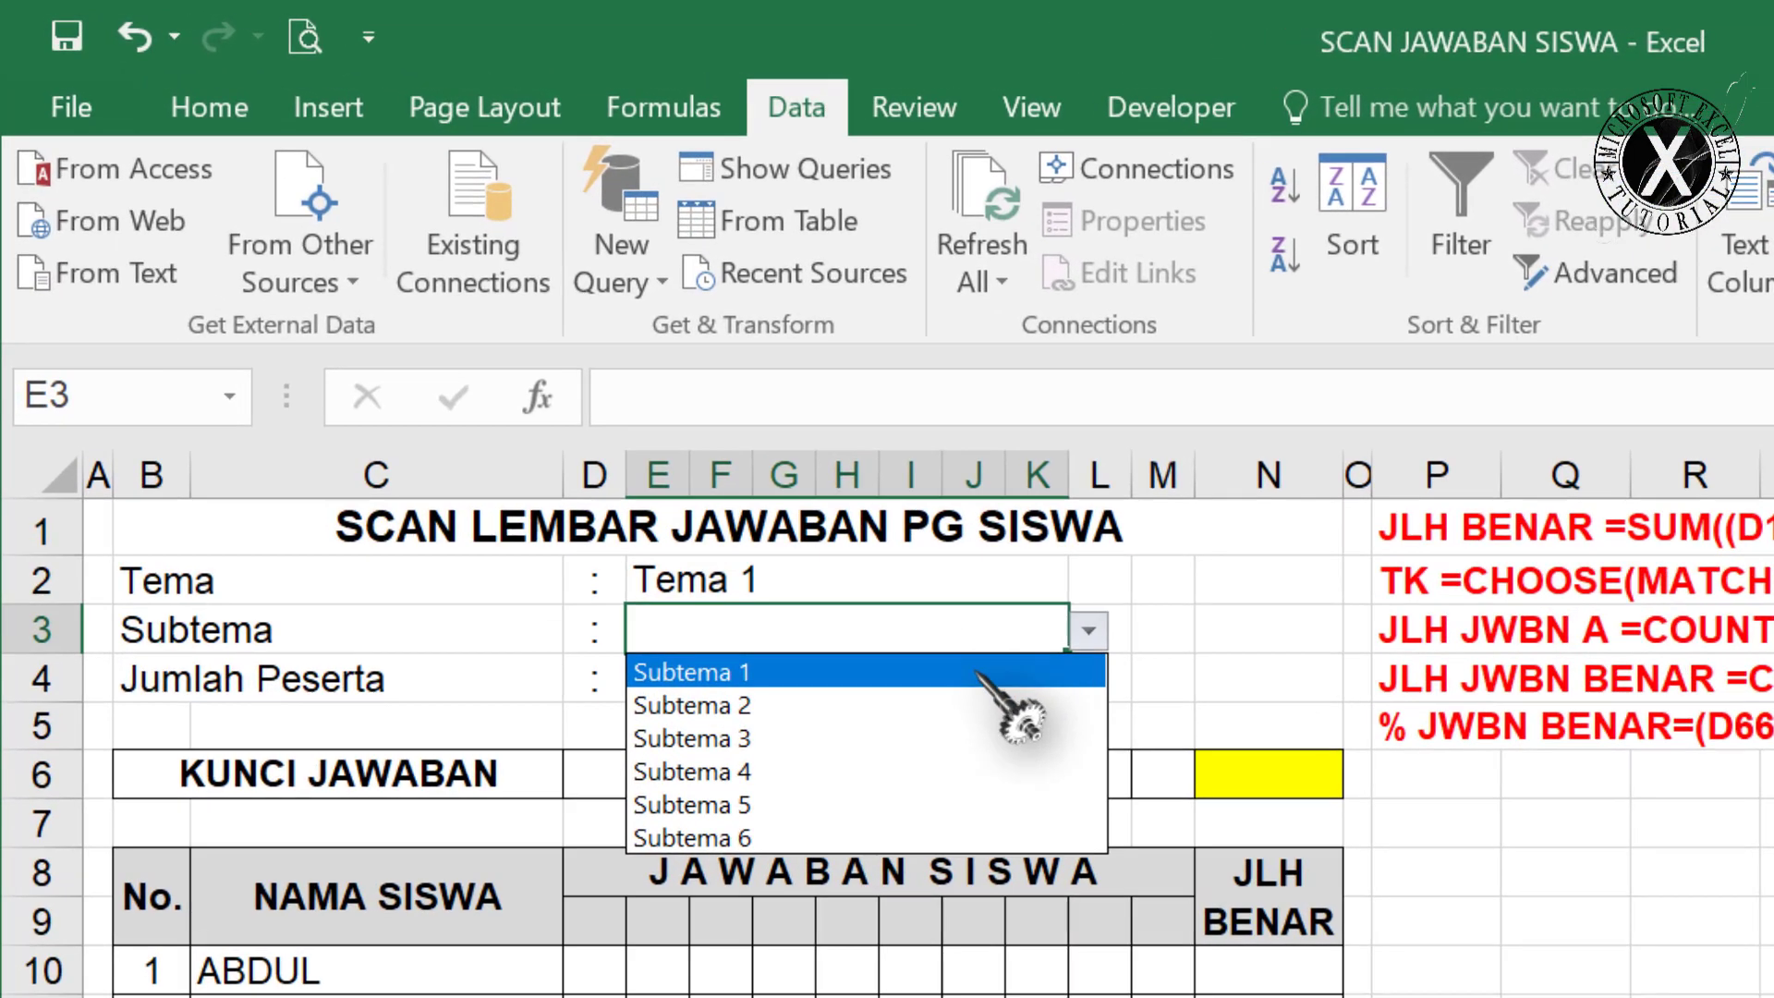
click(895, 607)
click(1552, 799)
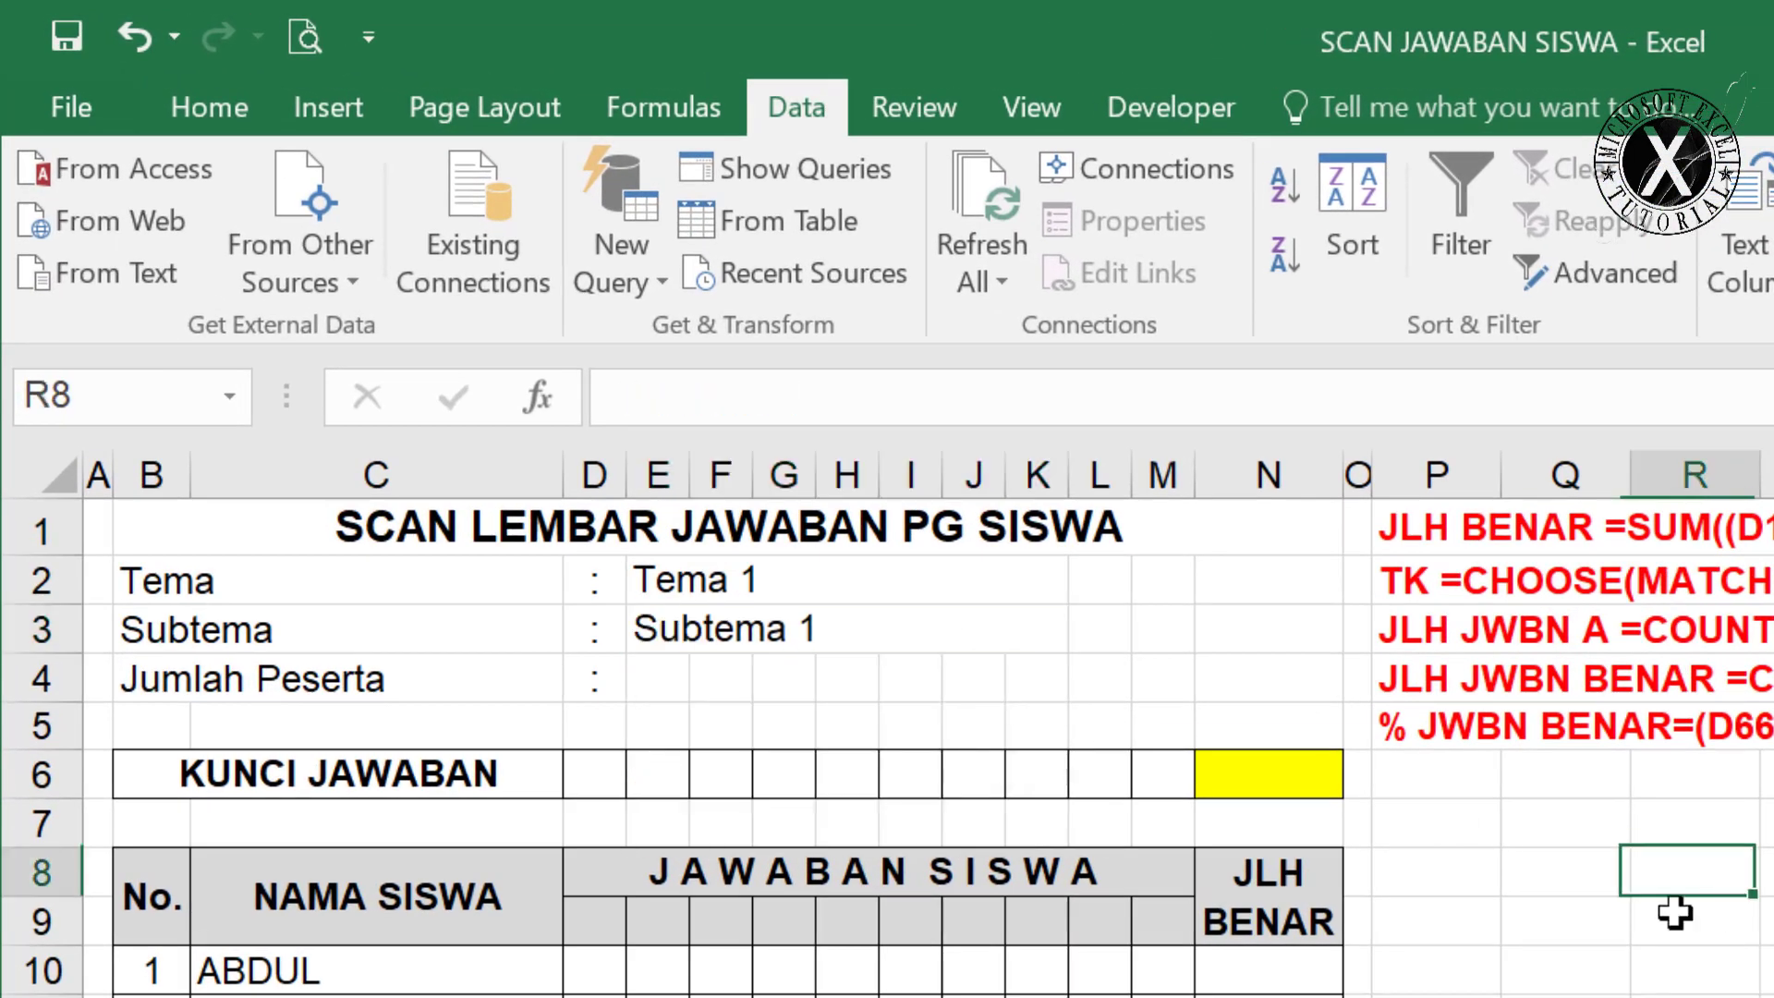
Enter =COUNT(B10:B19) in the Jumlah Peserta cell E4 to count the numbered students.
click(661, 675)
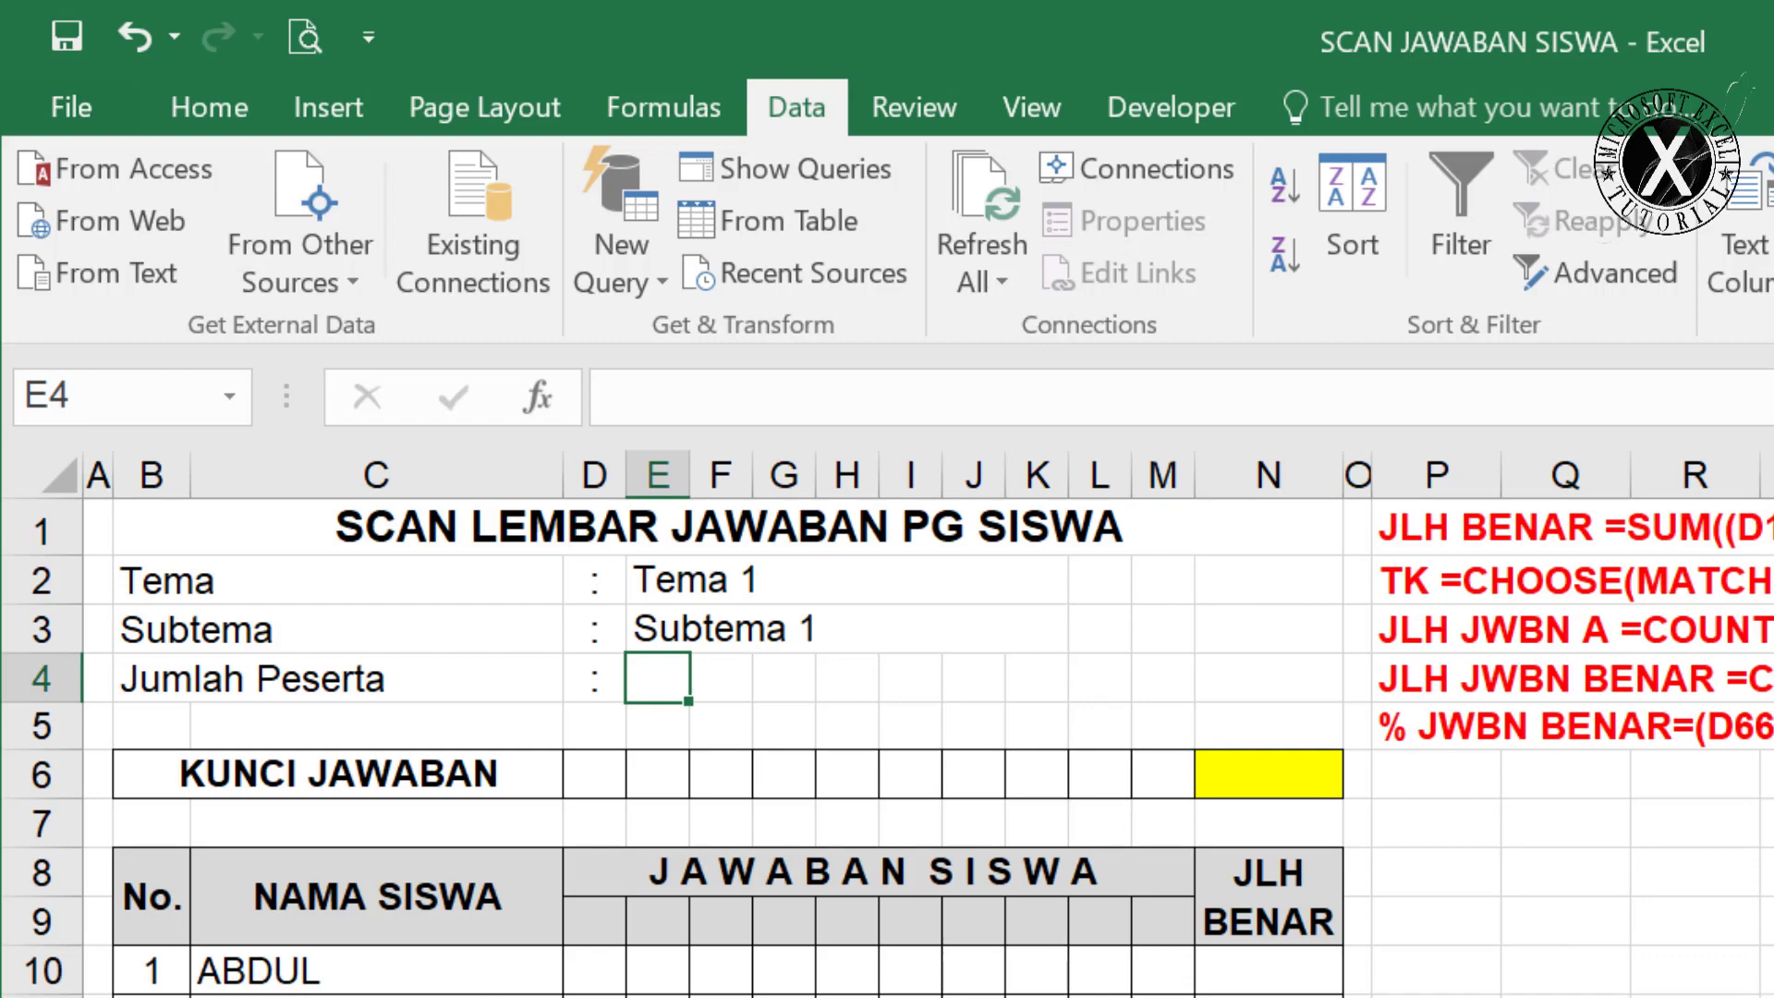
text(=)
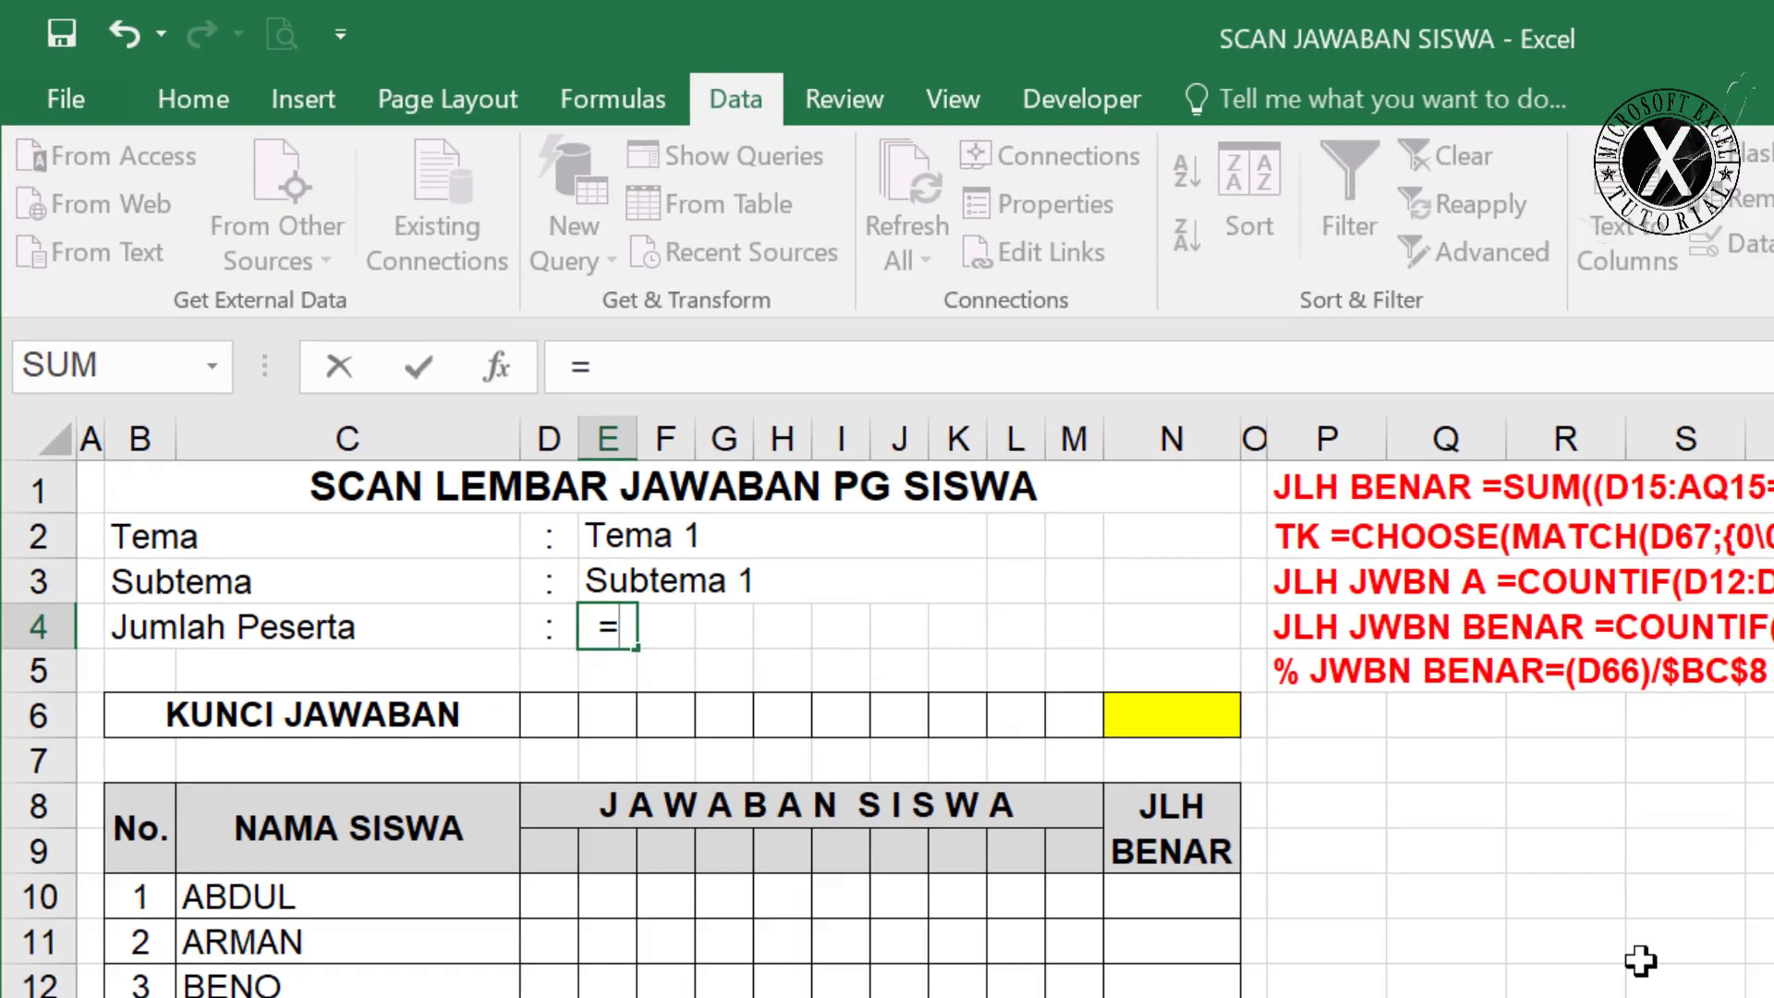
text(count()
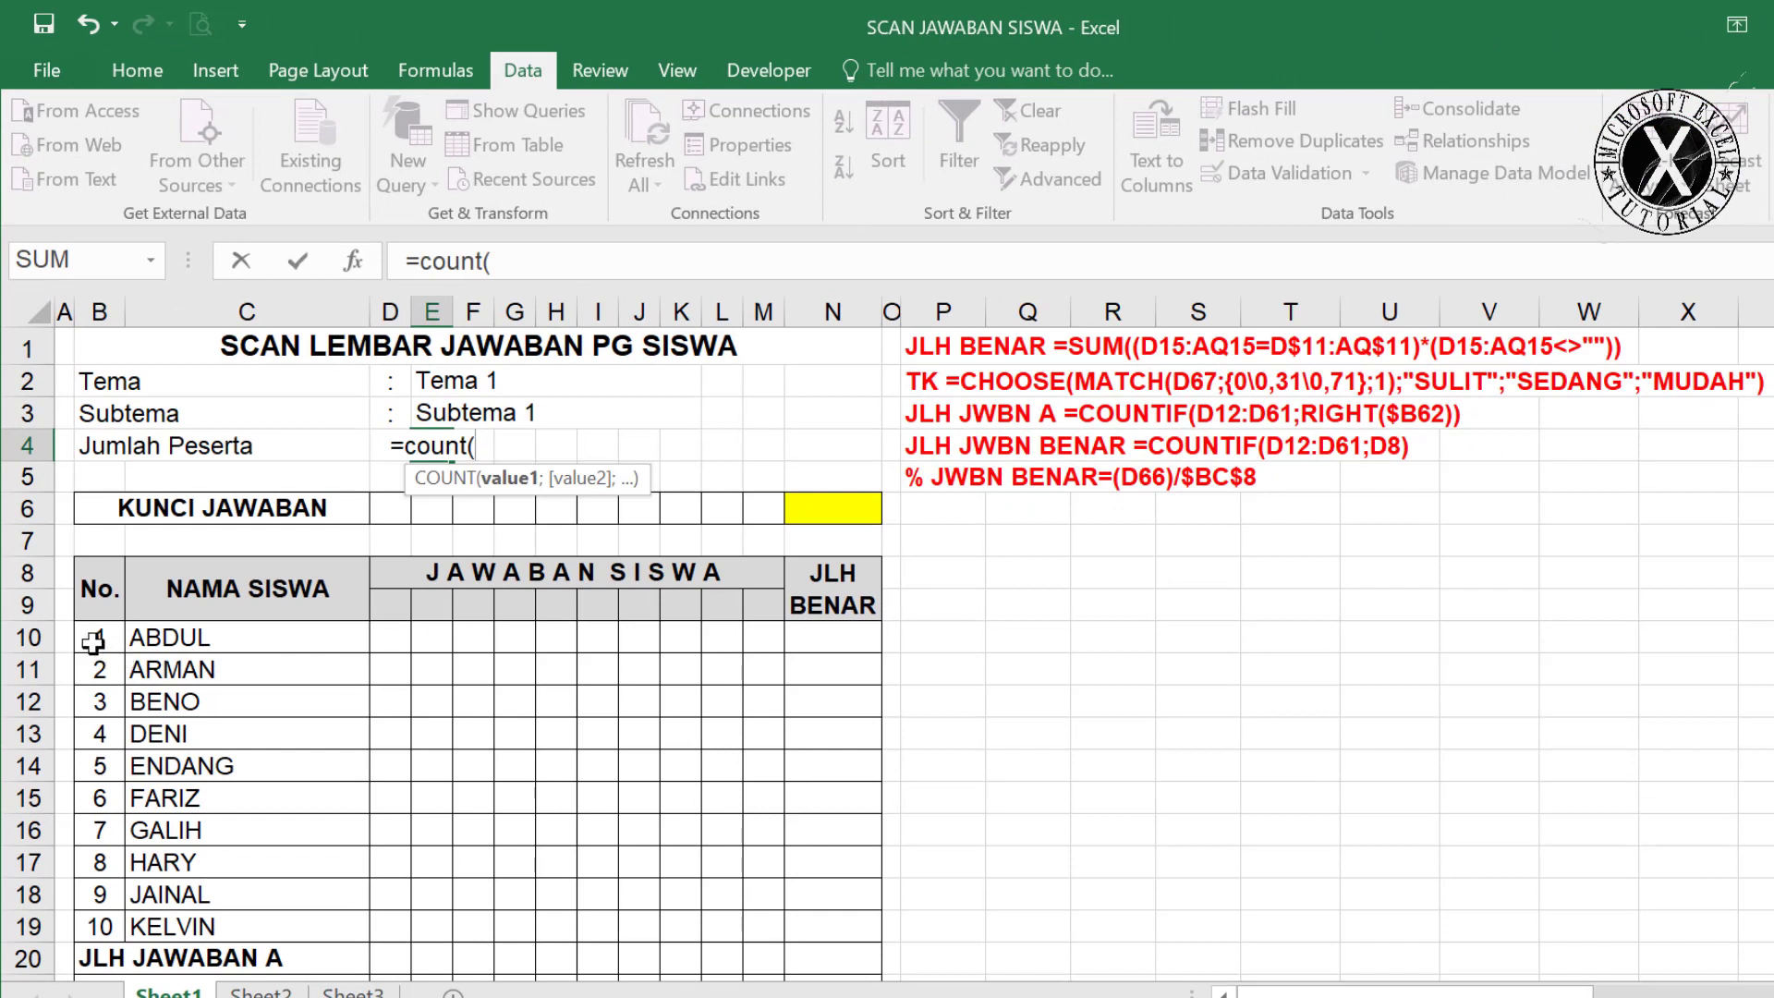
drag(93, 644, 128, 917)
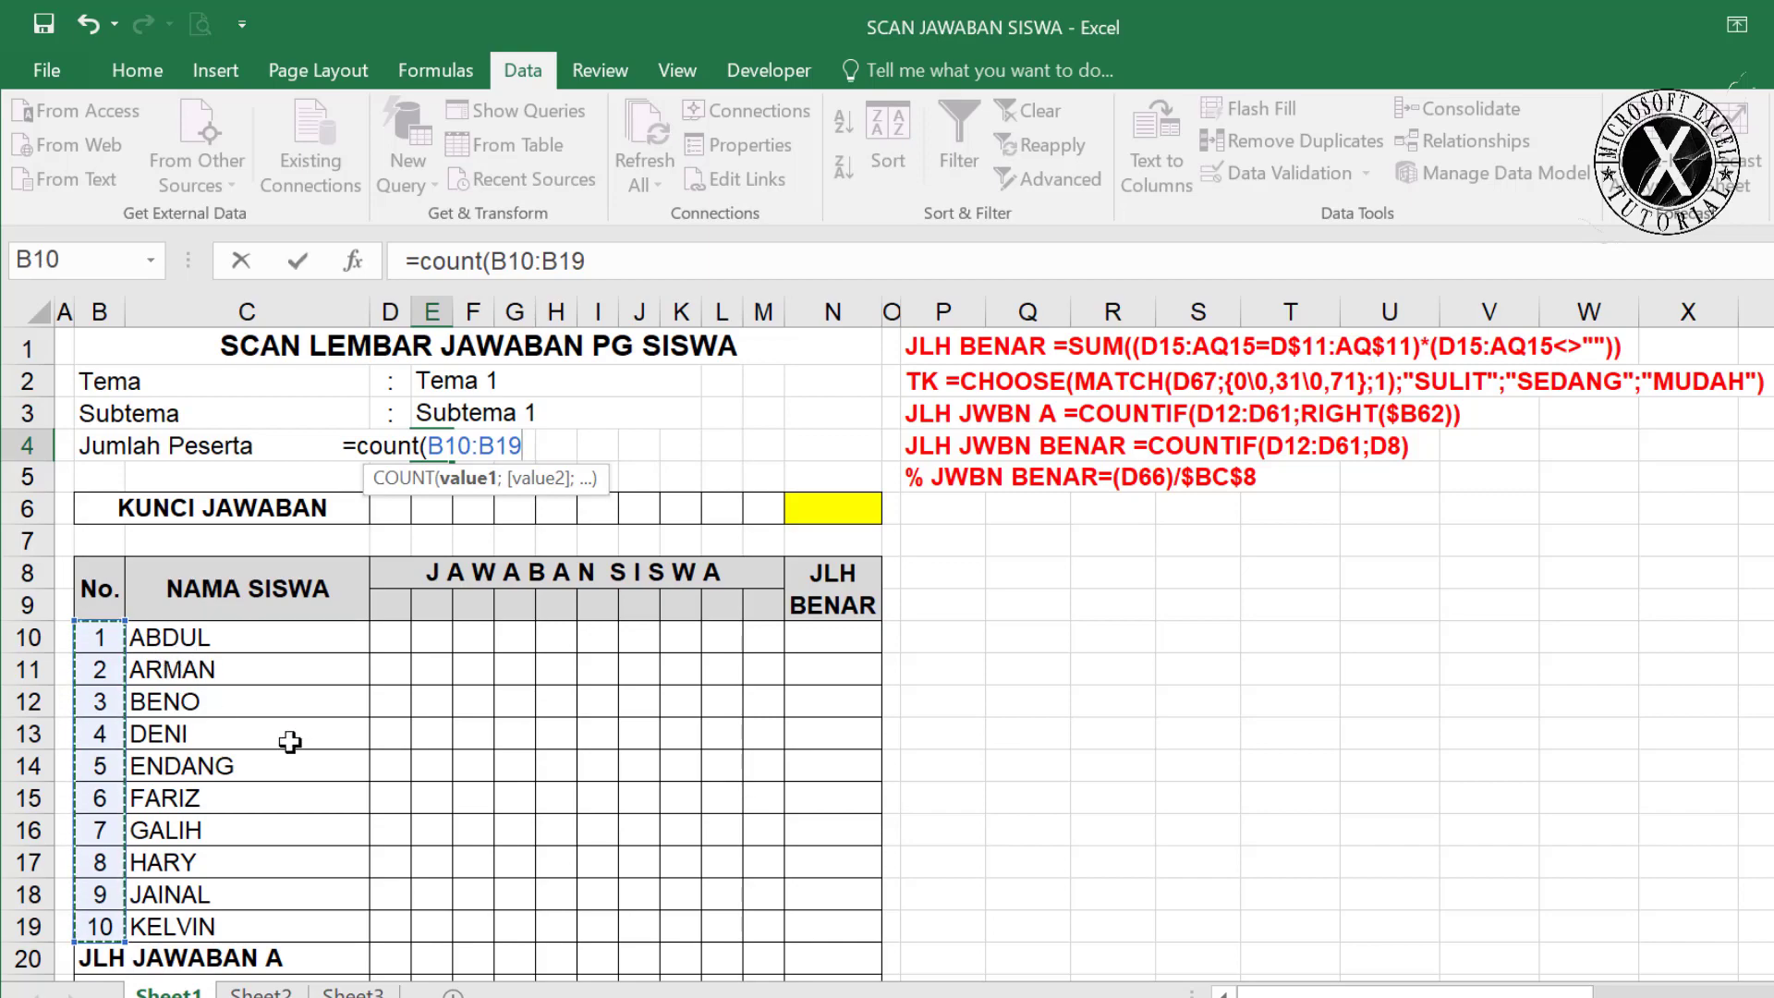
key(Return)
Fill the KUNCI JAWABAN row D6:M6 with the answers A, B, C, D, A, B, C, D, A, A.
click(317, 507)
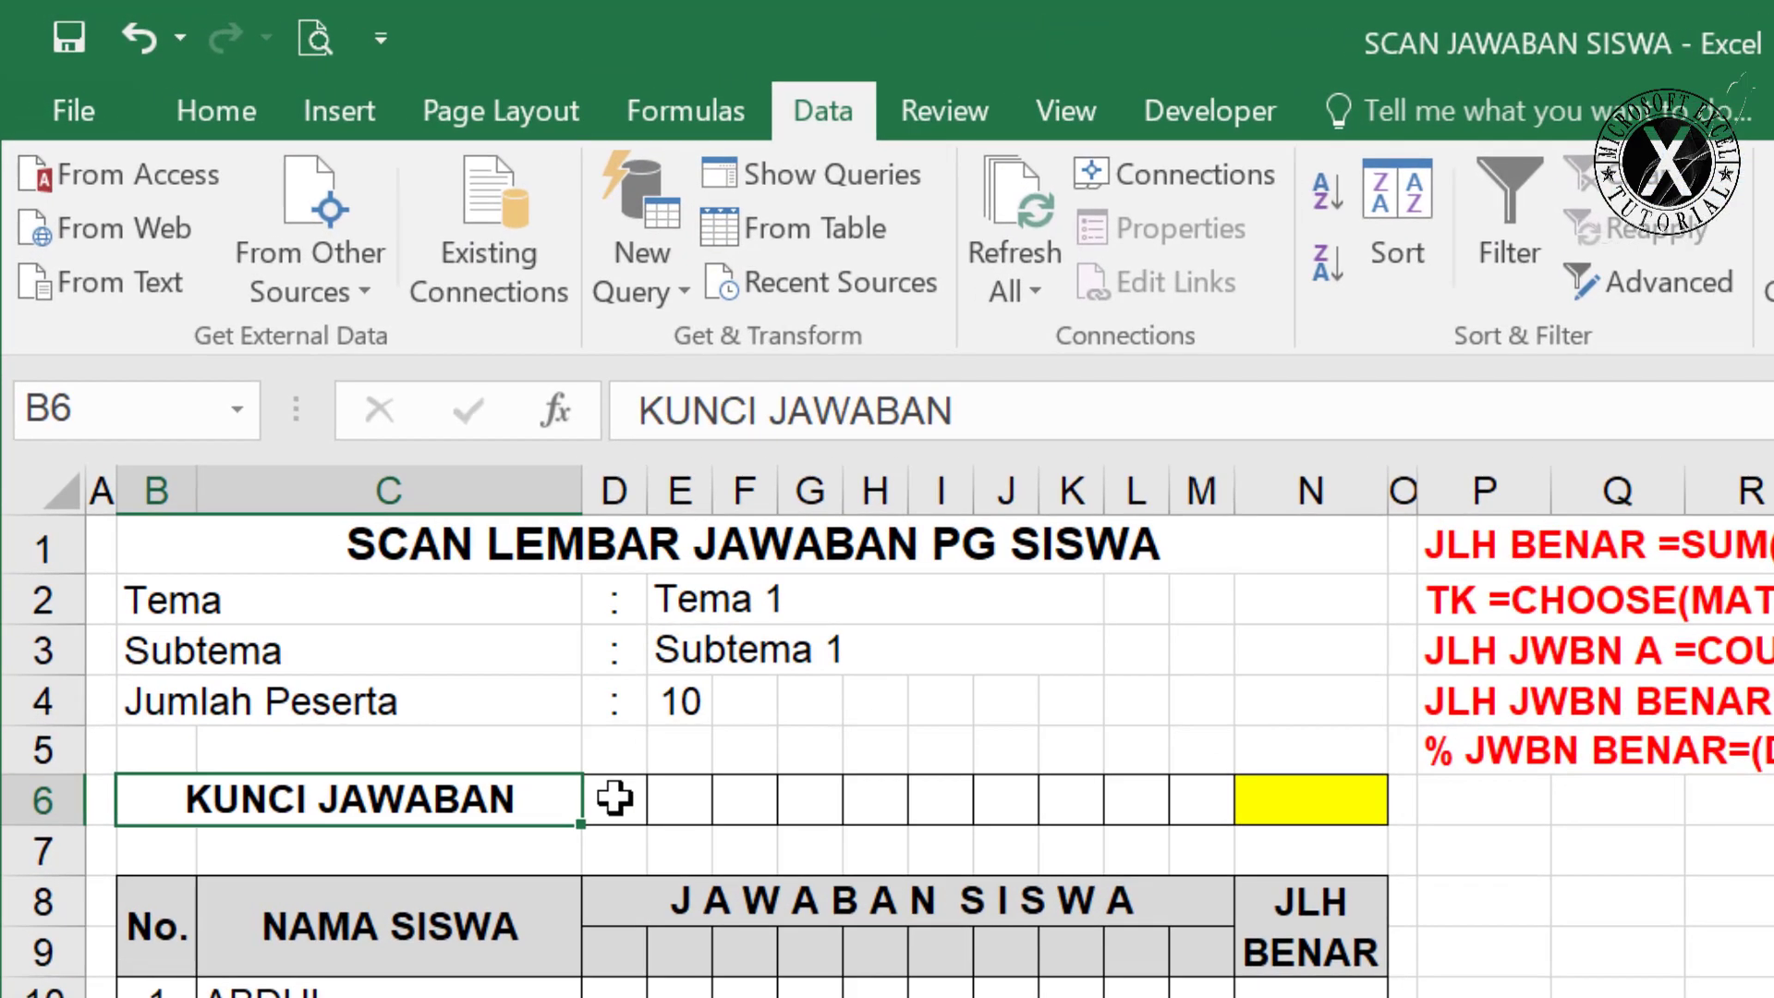
click(536, 718)
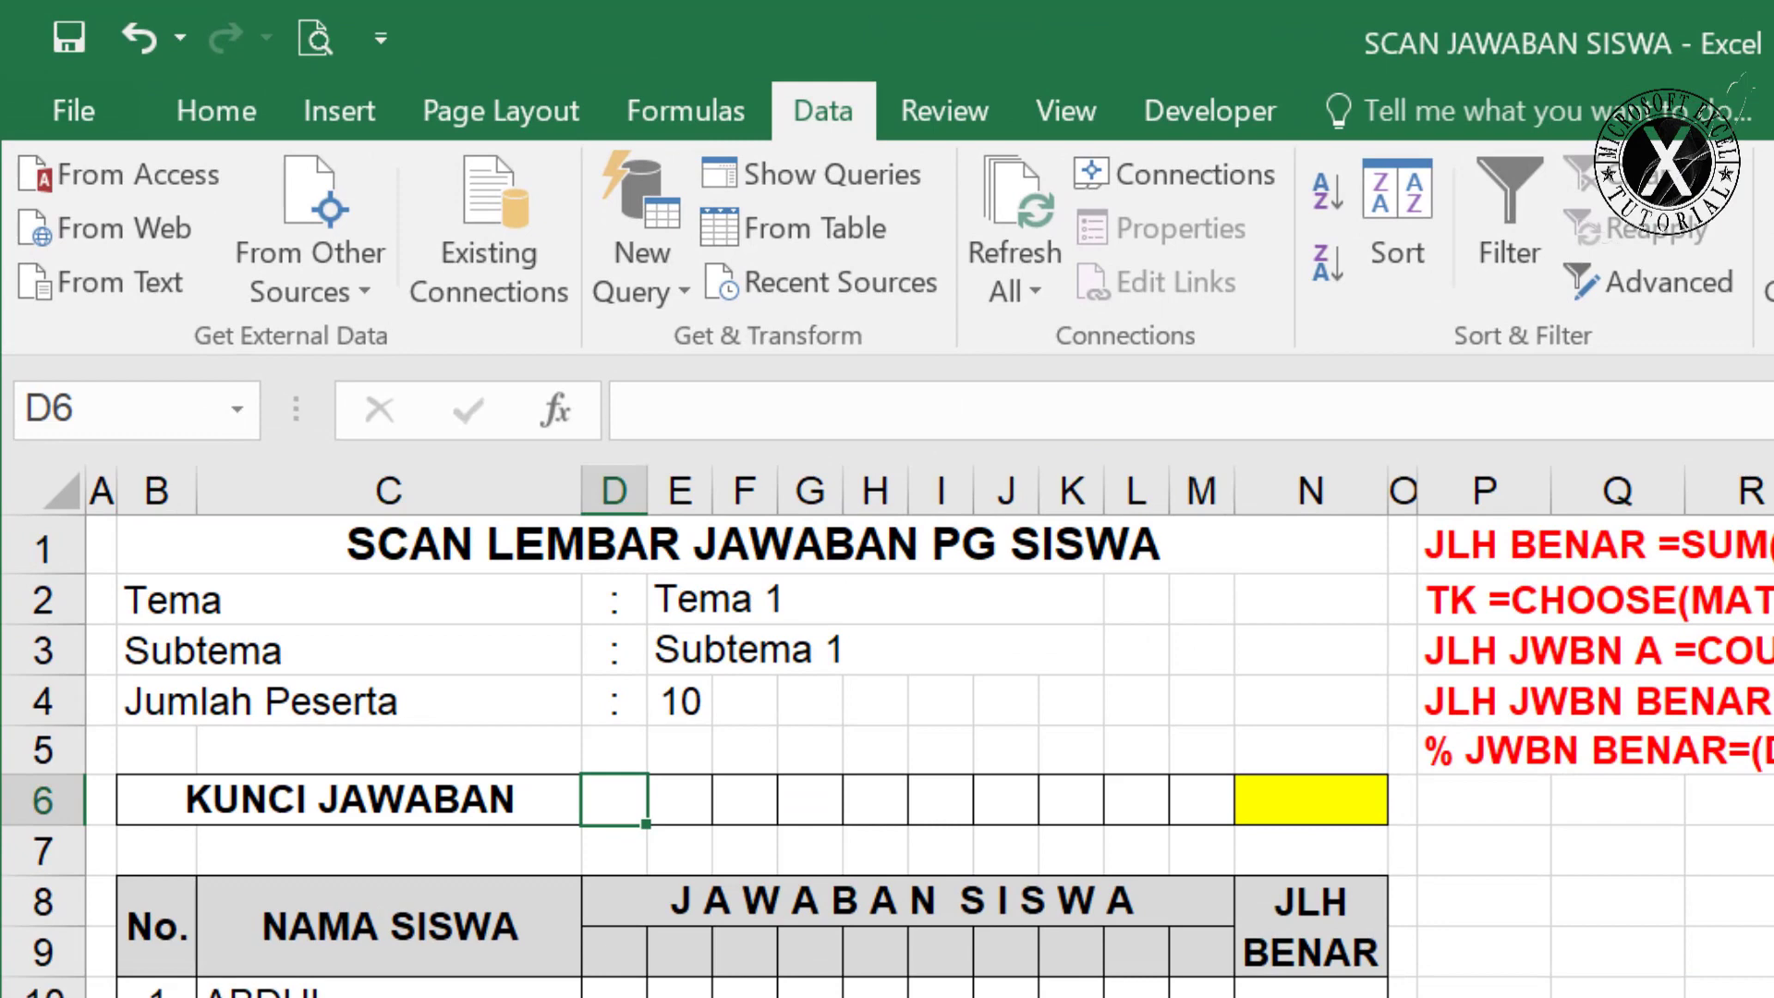
text(A)
key(Tab)
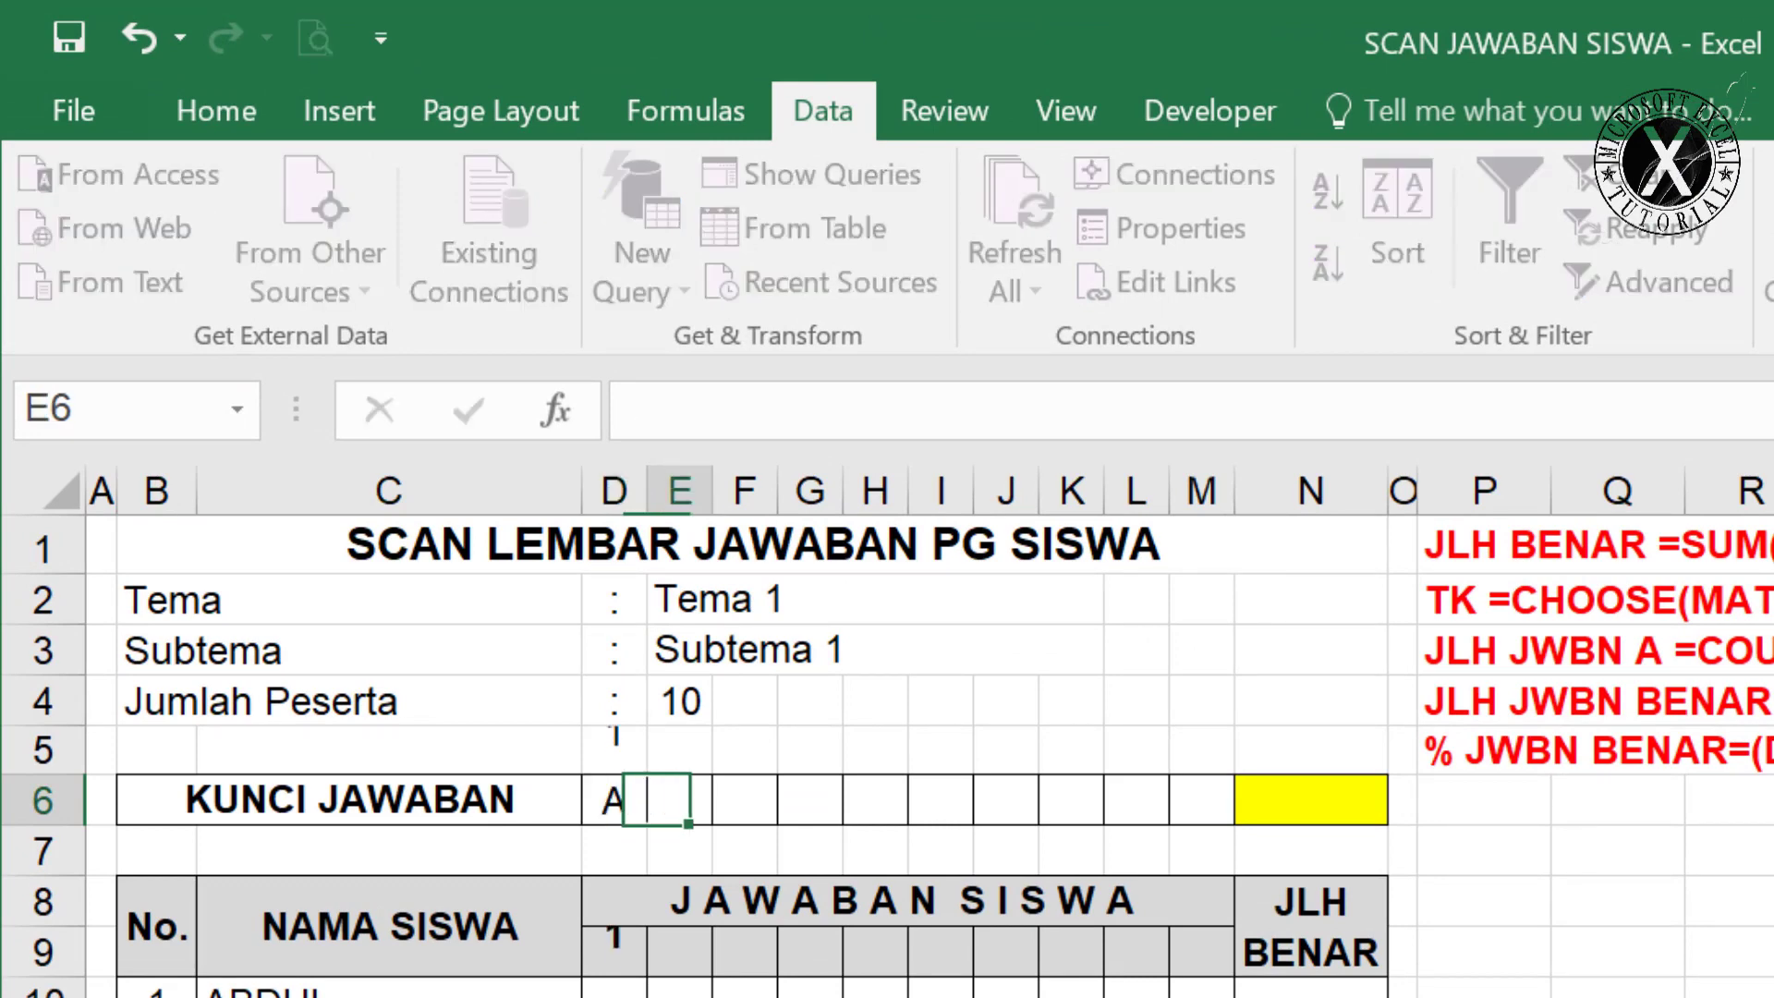
text(B)
key(Tab)
text(C)
key(Tab)
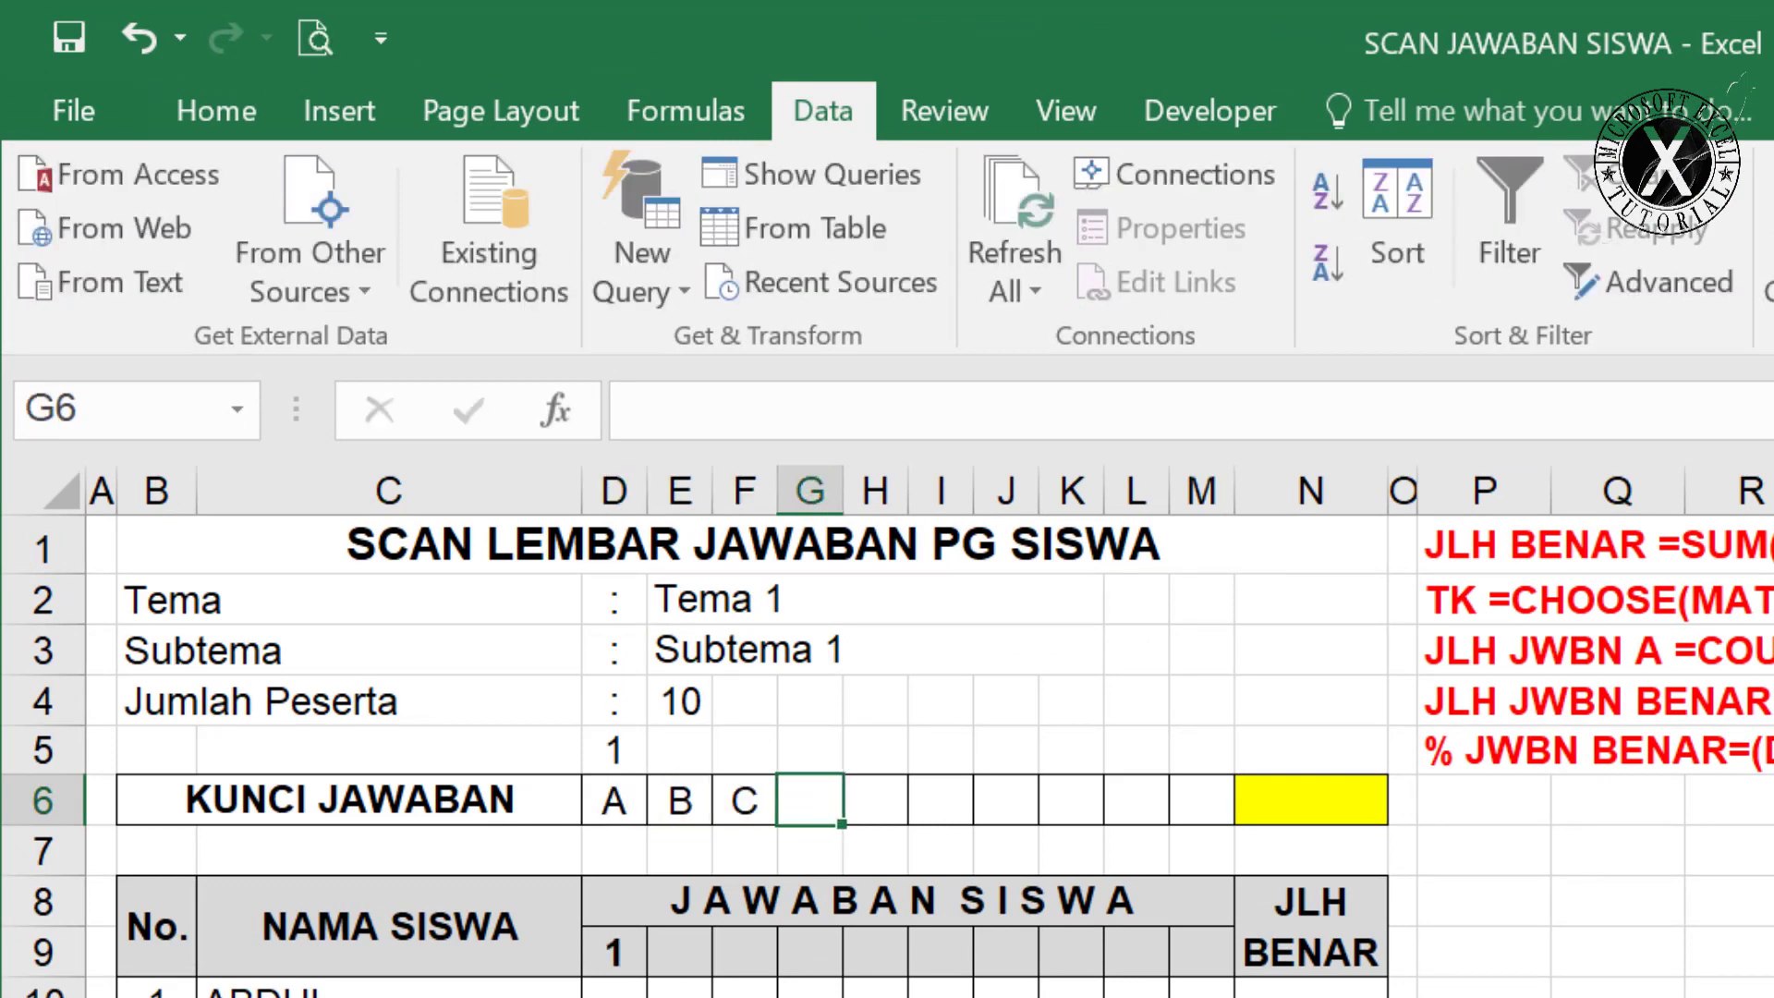
text(D)
key(Tab)
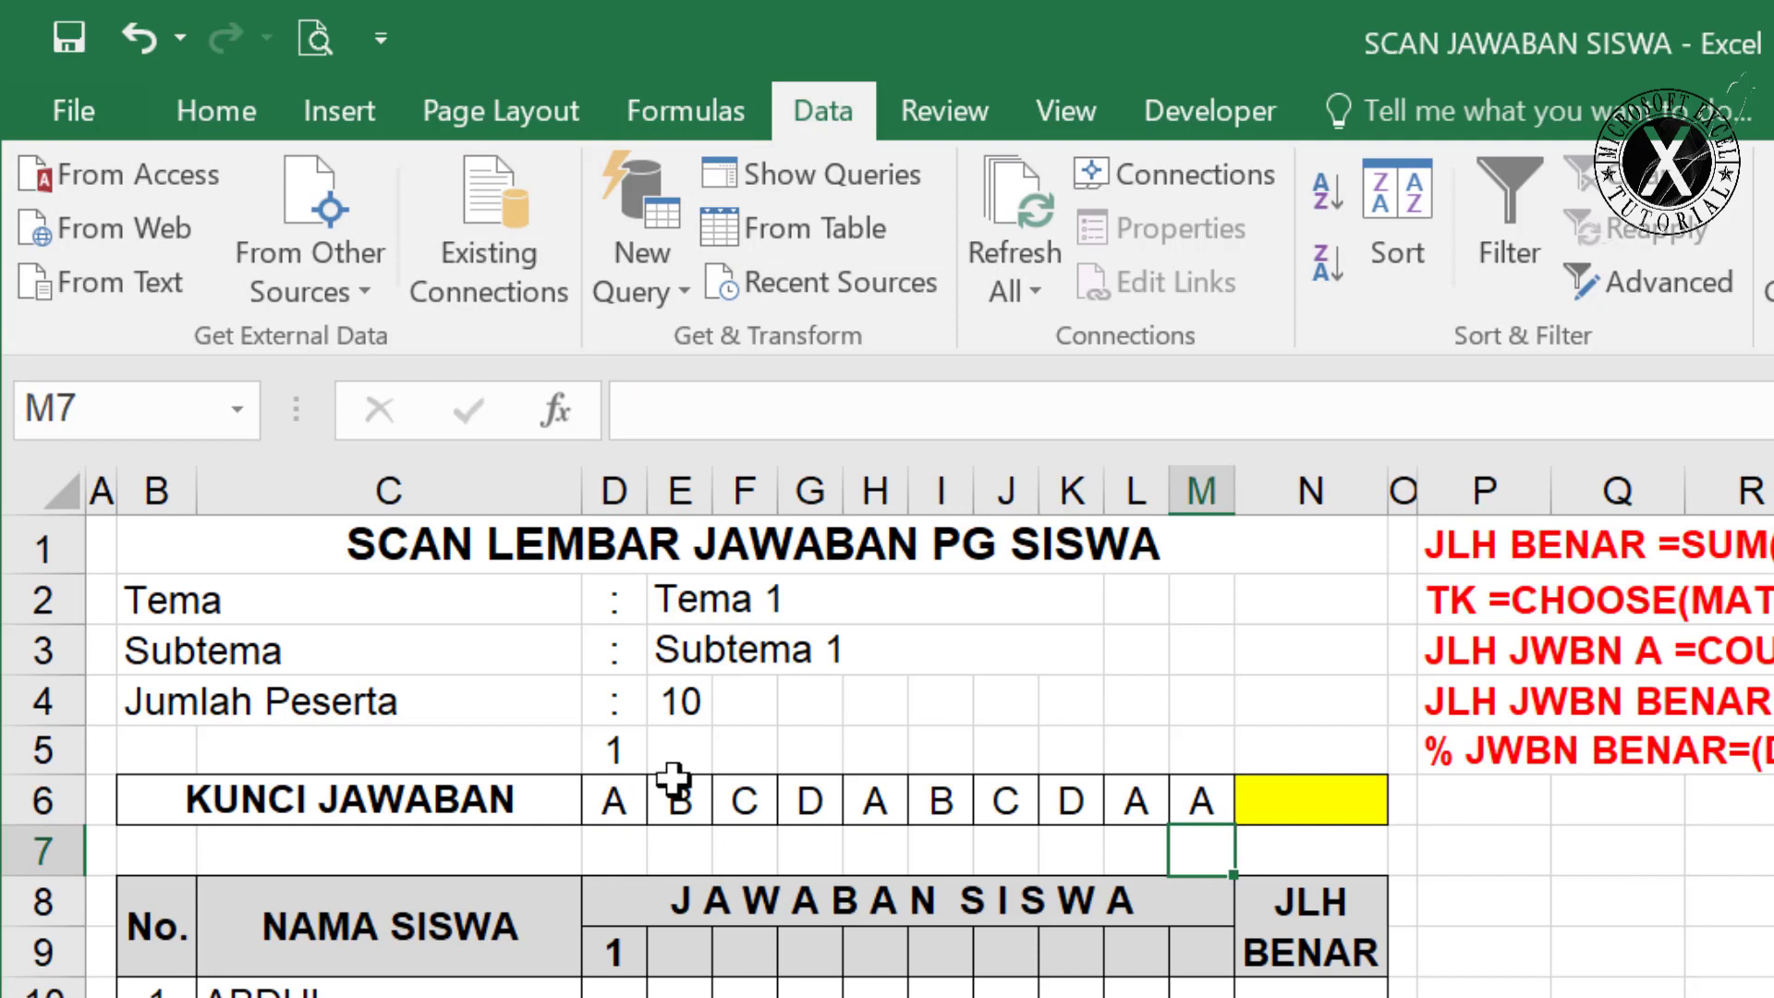
Clear the leftover contents of D5 above the answer key and the linked header cell D9.
click(614, 799)
click(587, 947)
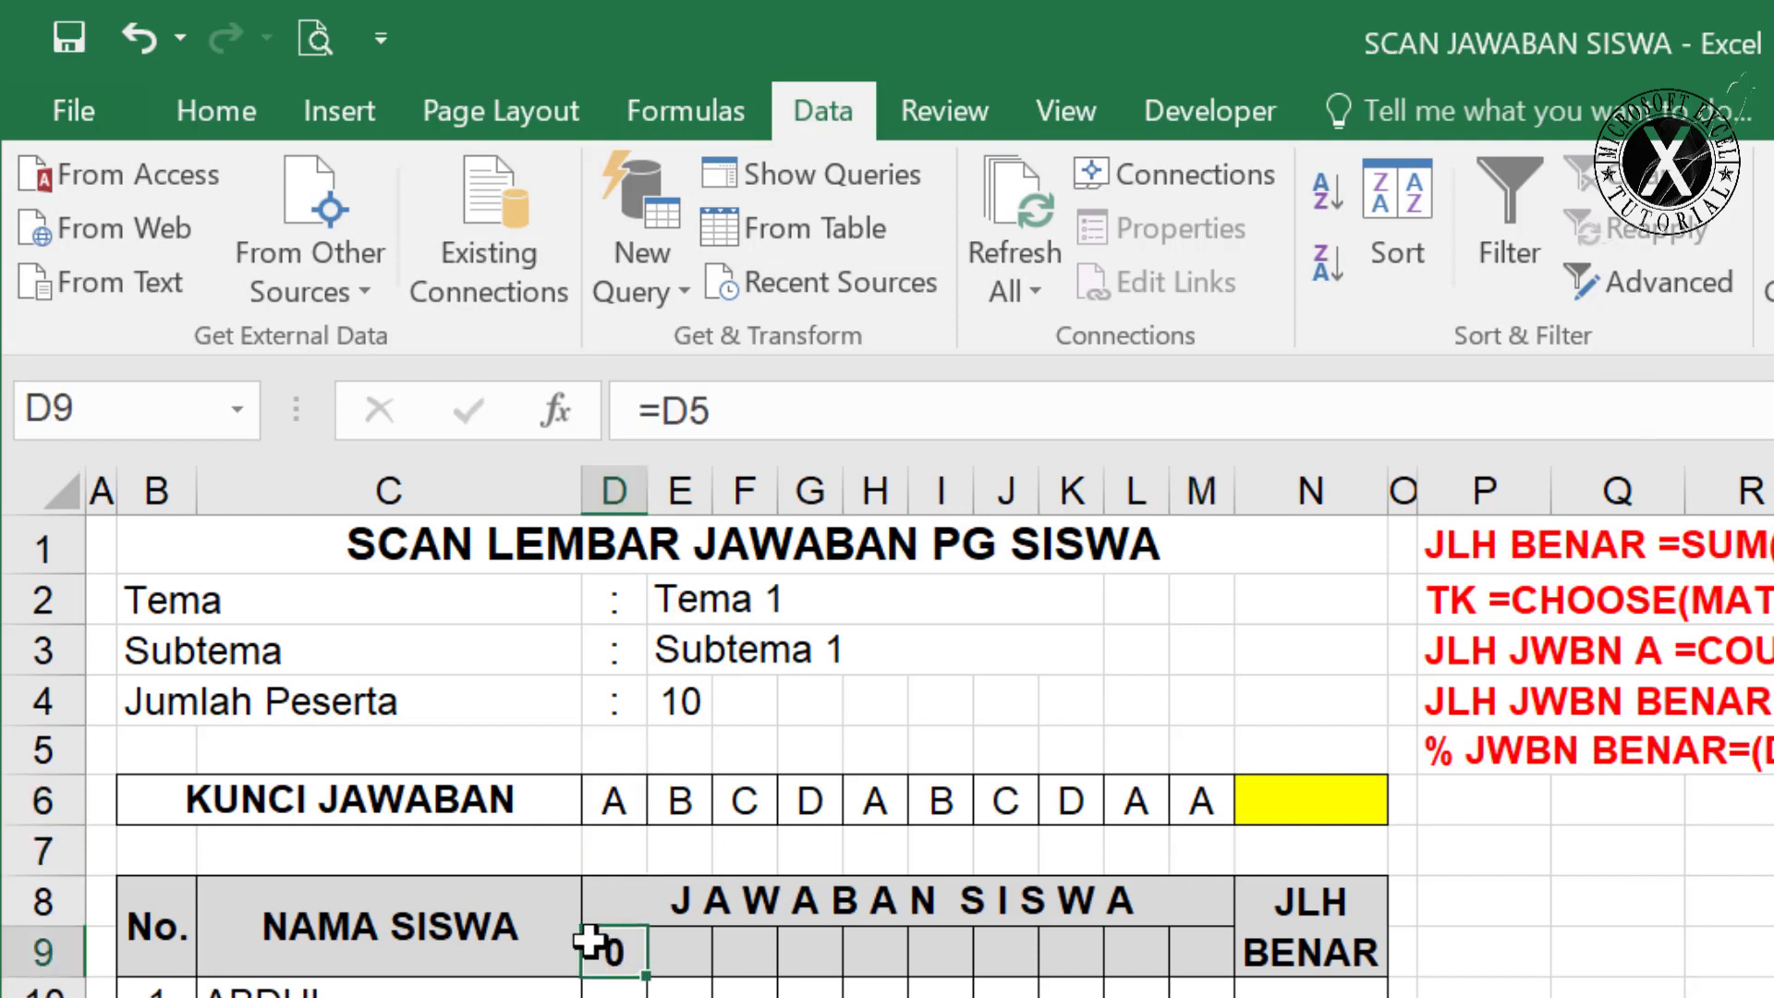
key(Delete)
key(Return)
Enter =IF(D6="";"";1) in D5 above the answer key and fill the formula across to M5.
drag(612, 804, 1207, 792)
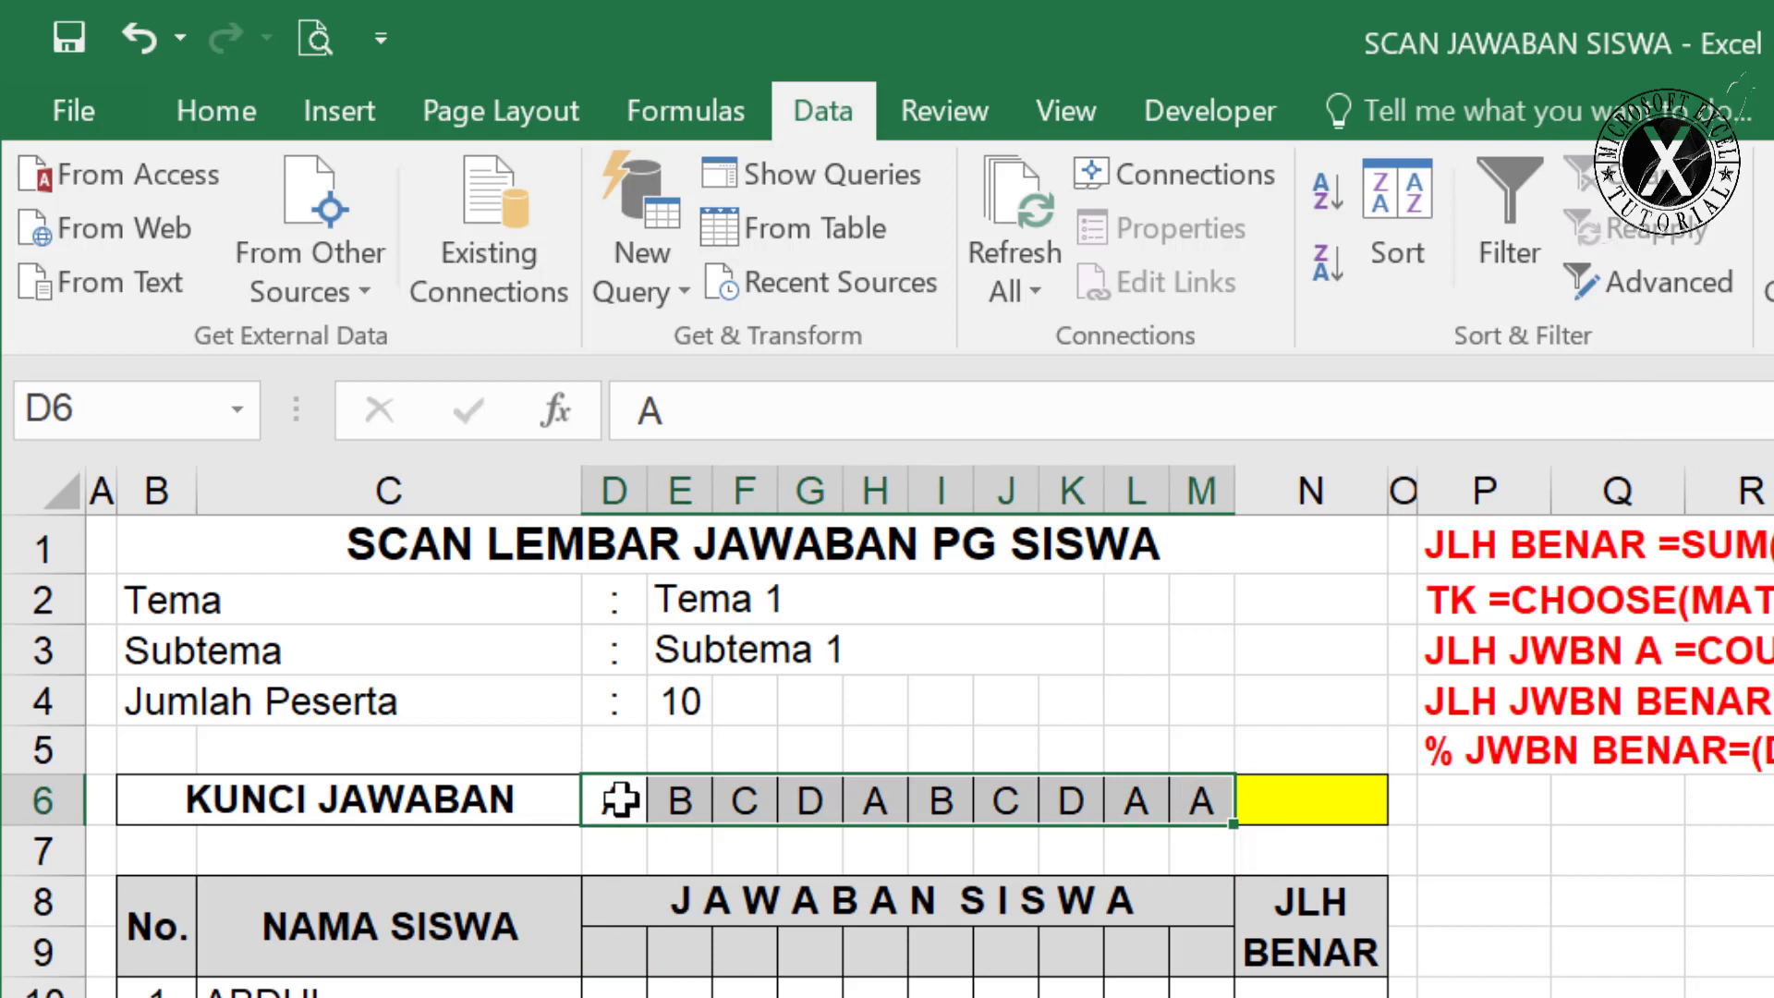
click(610, 765)
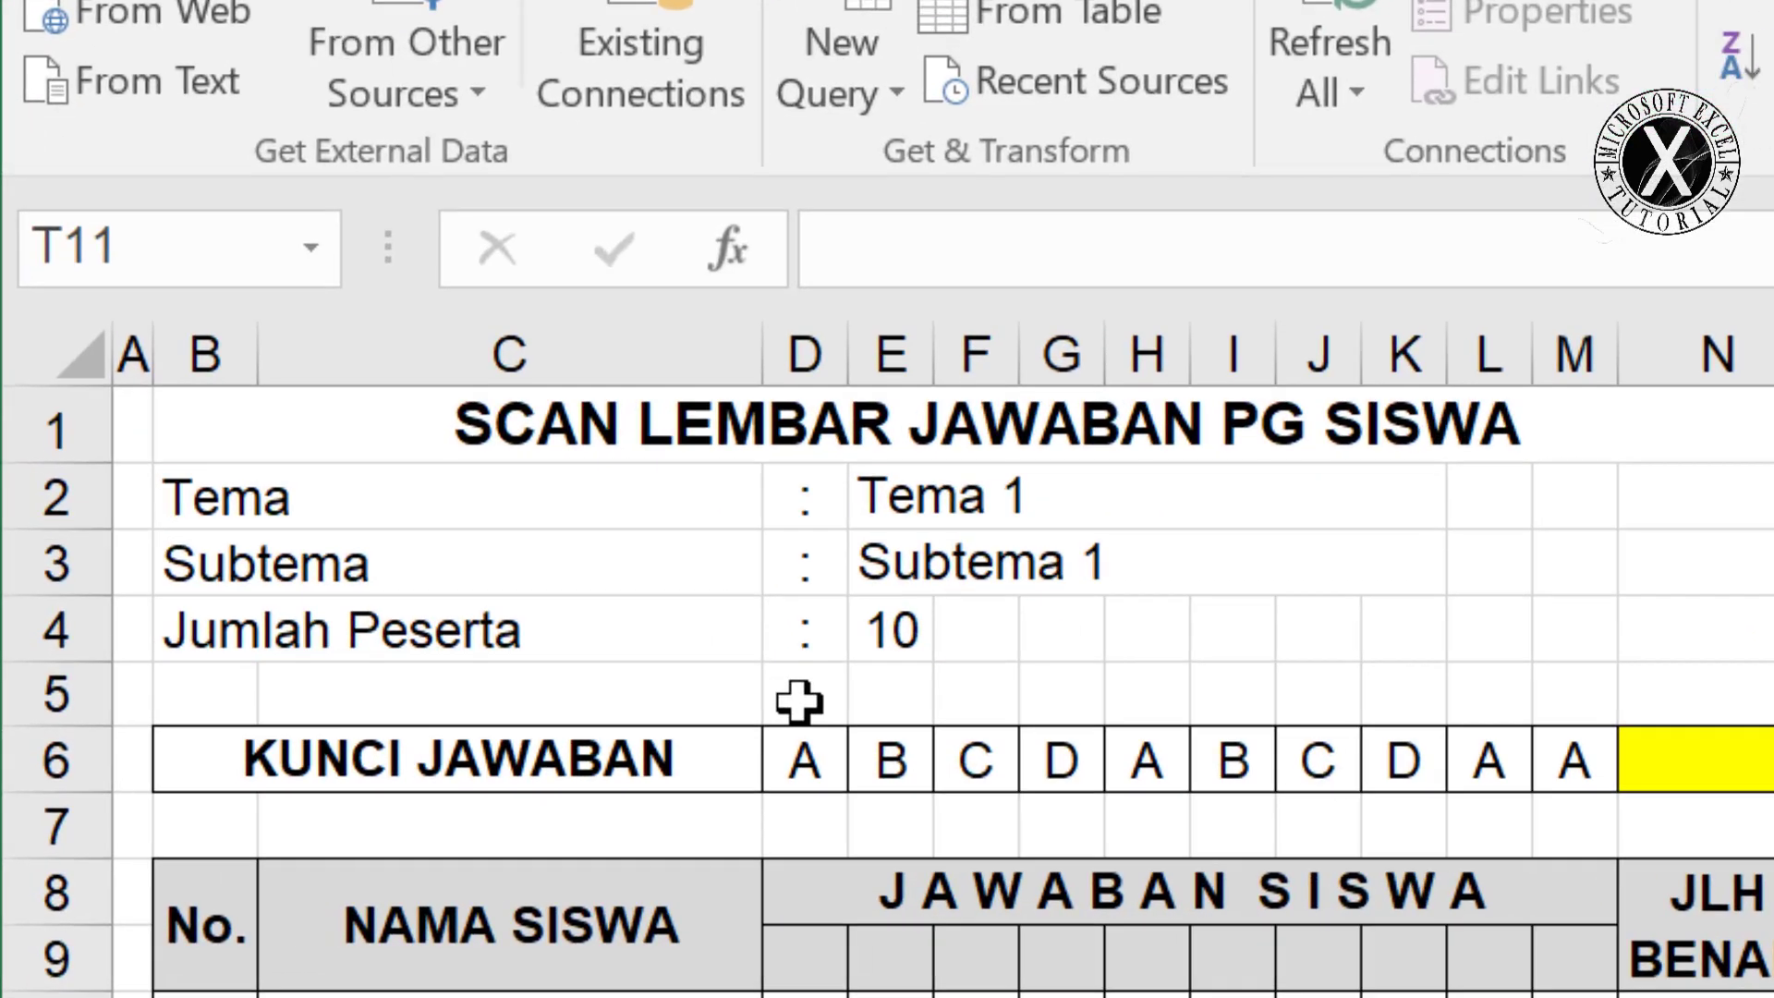
click(612, 749)
click(955, 414)
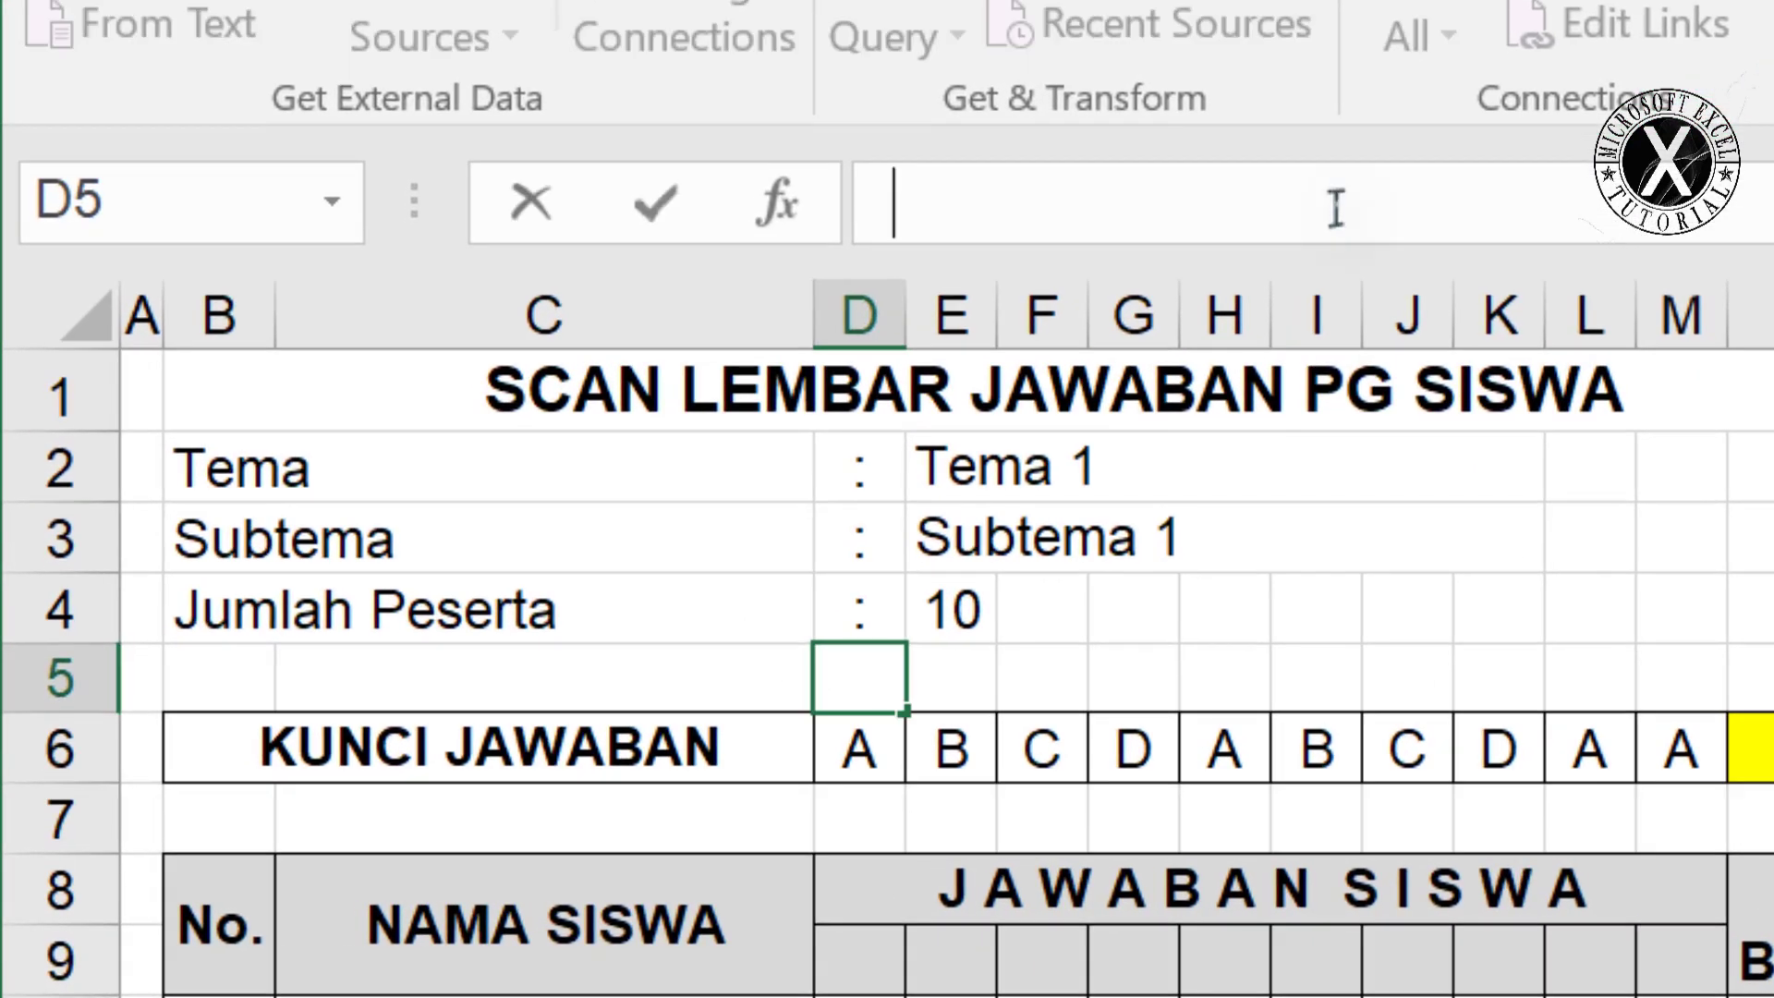
text(=IF)
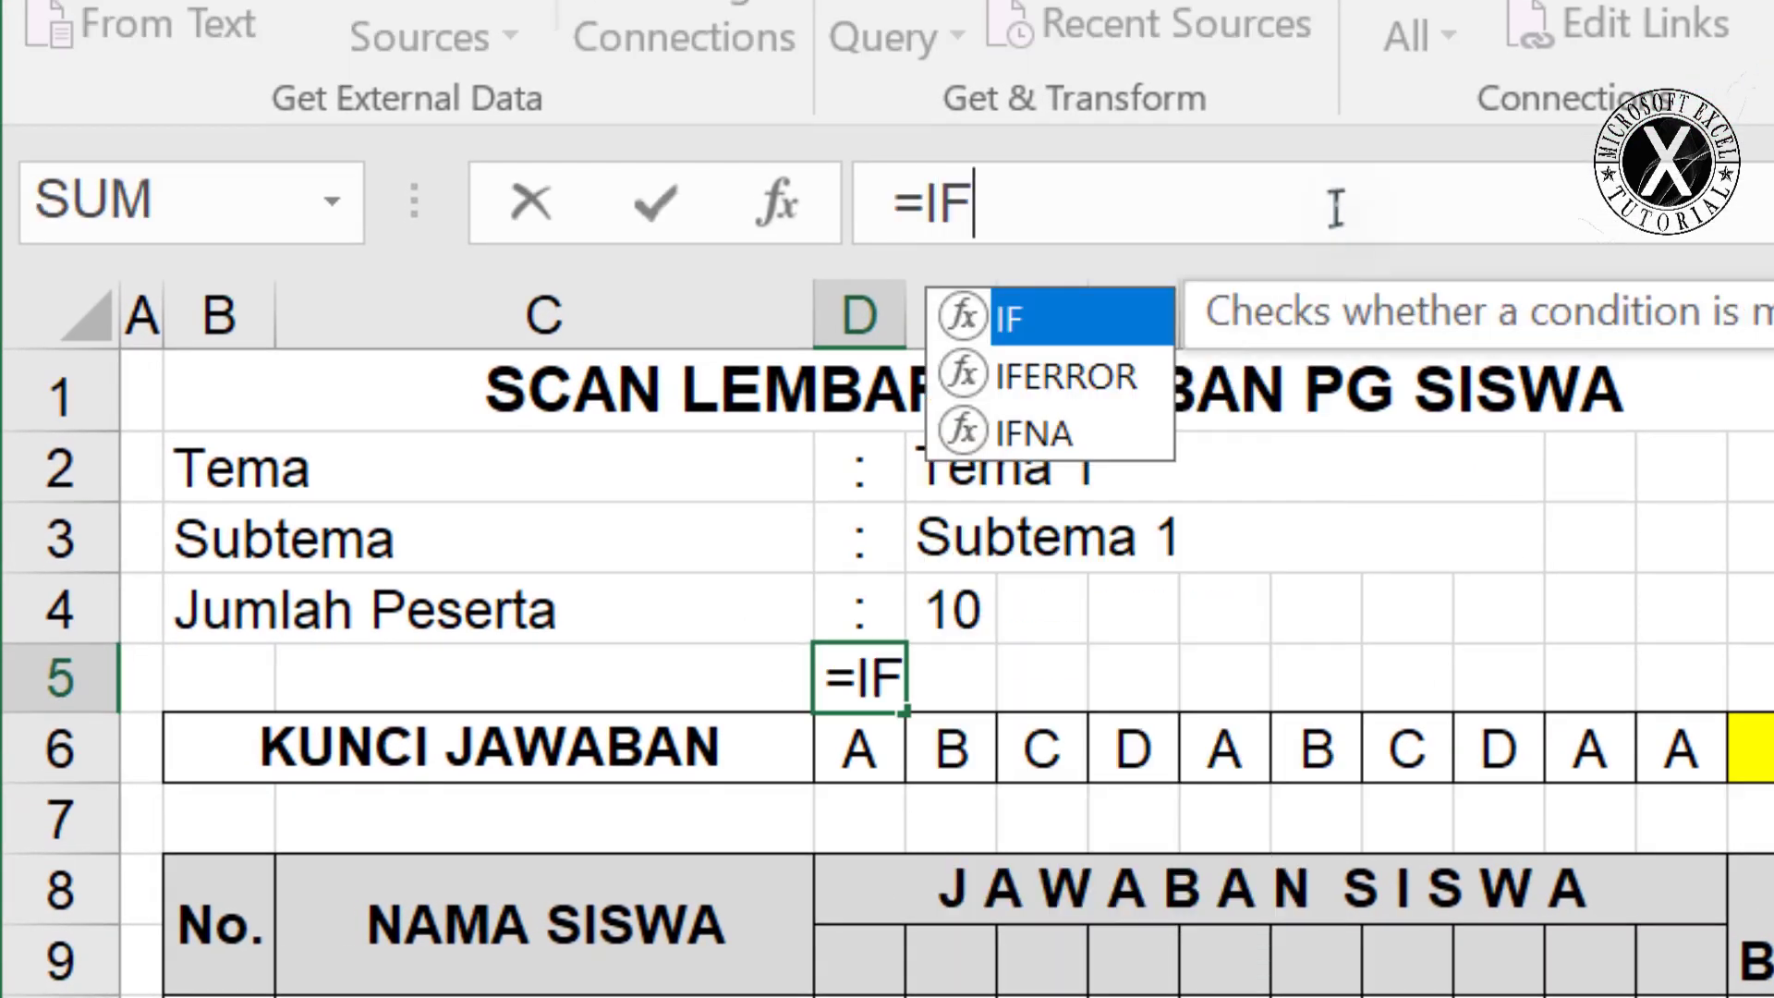
text(()
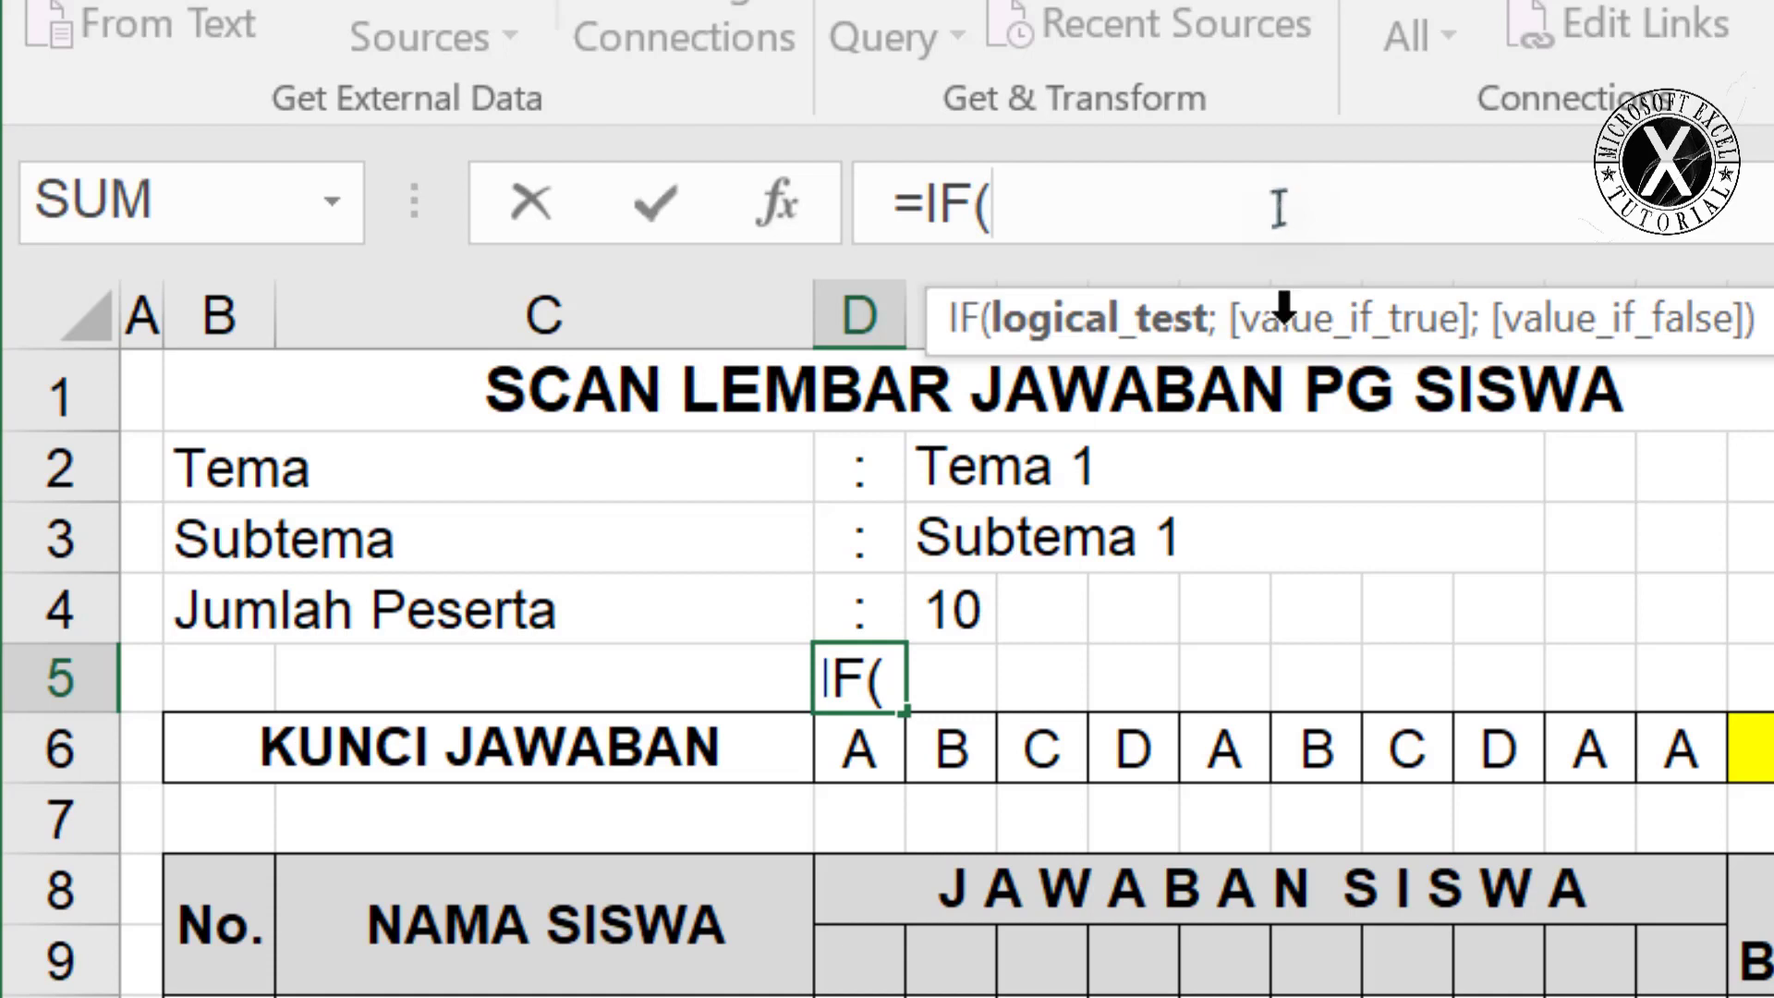
click(858, 750)
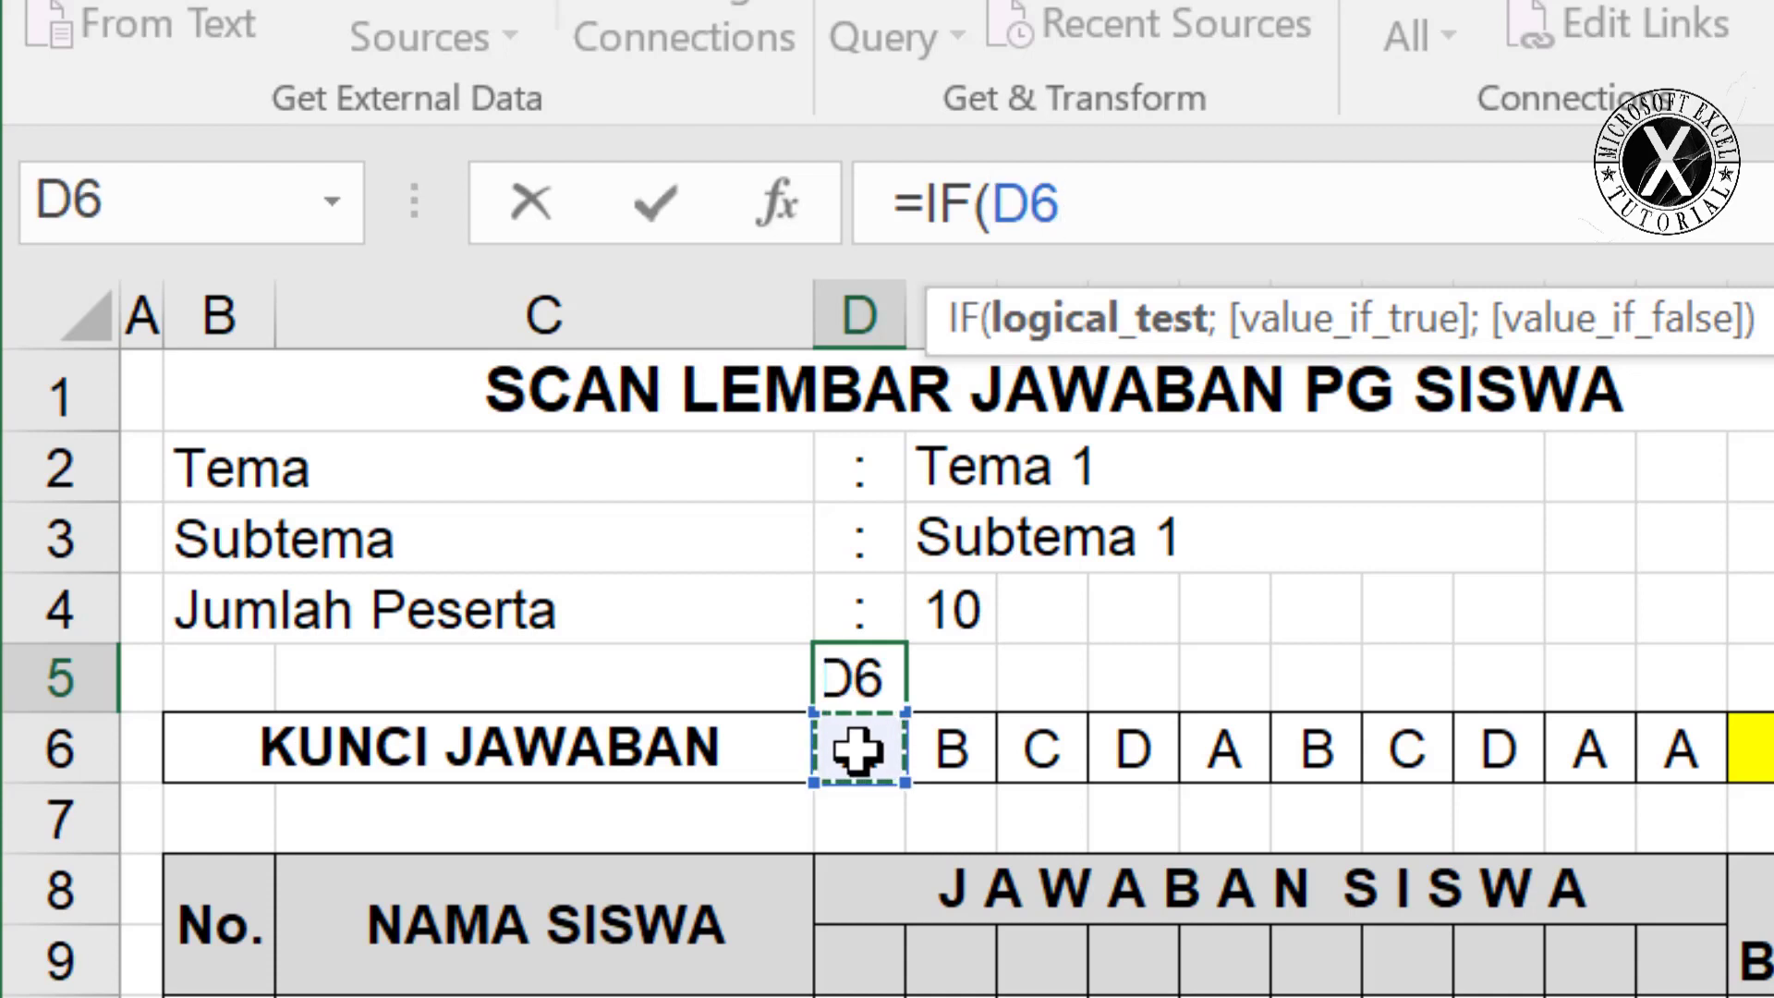
text(=)
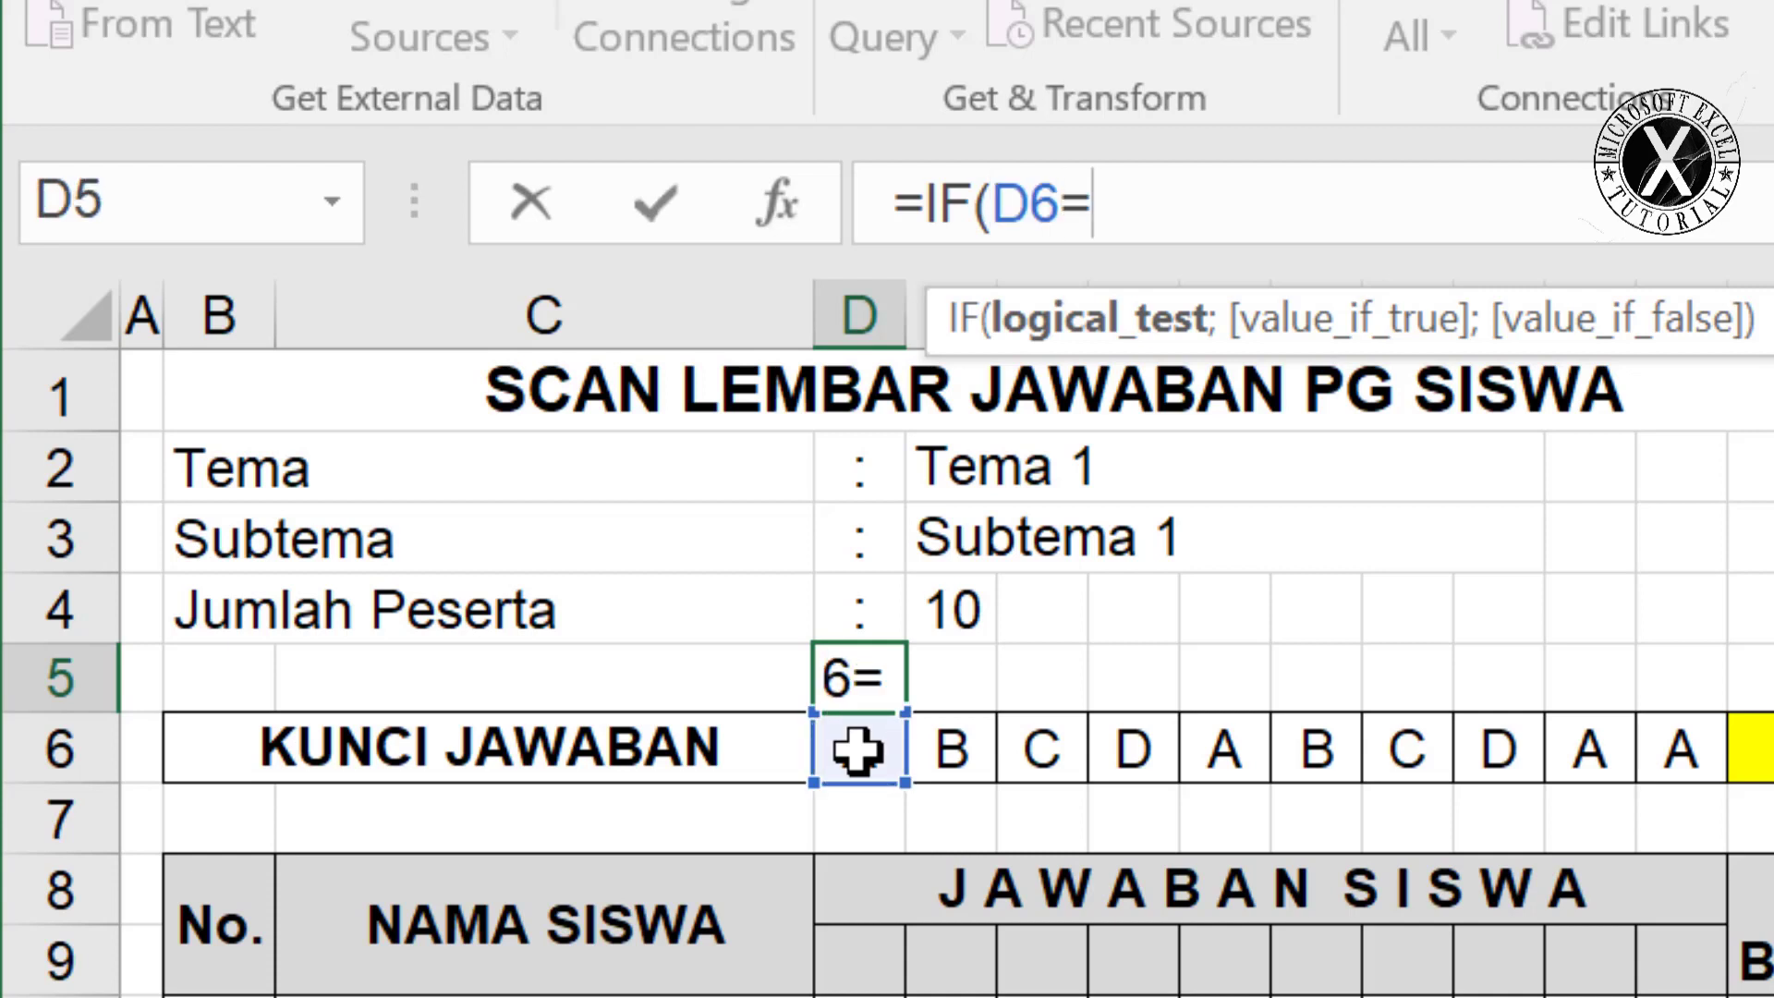
text("")
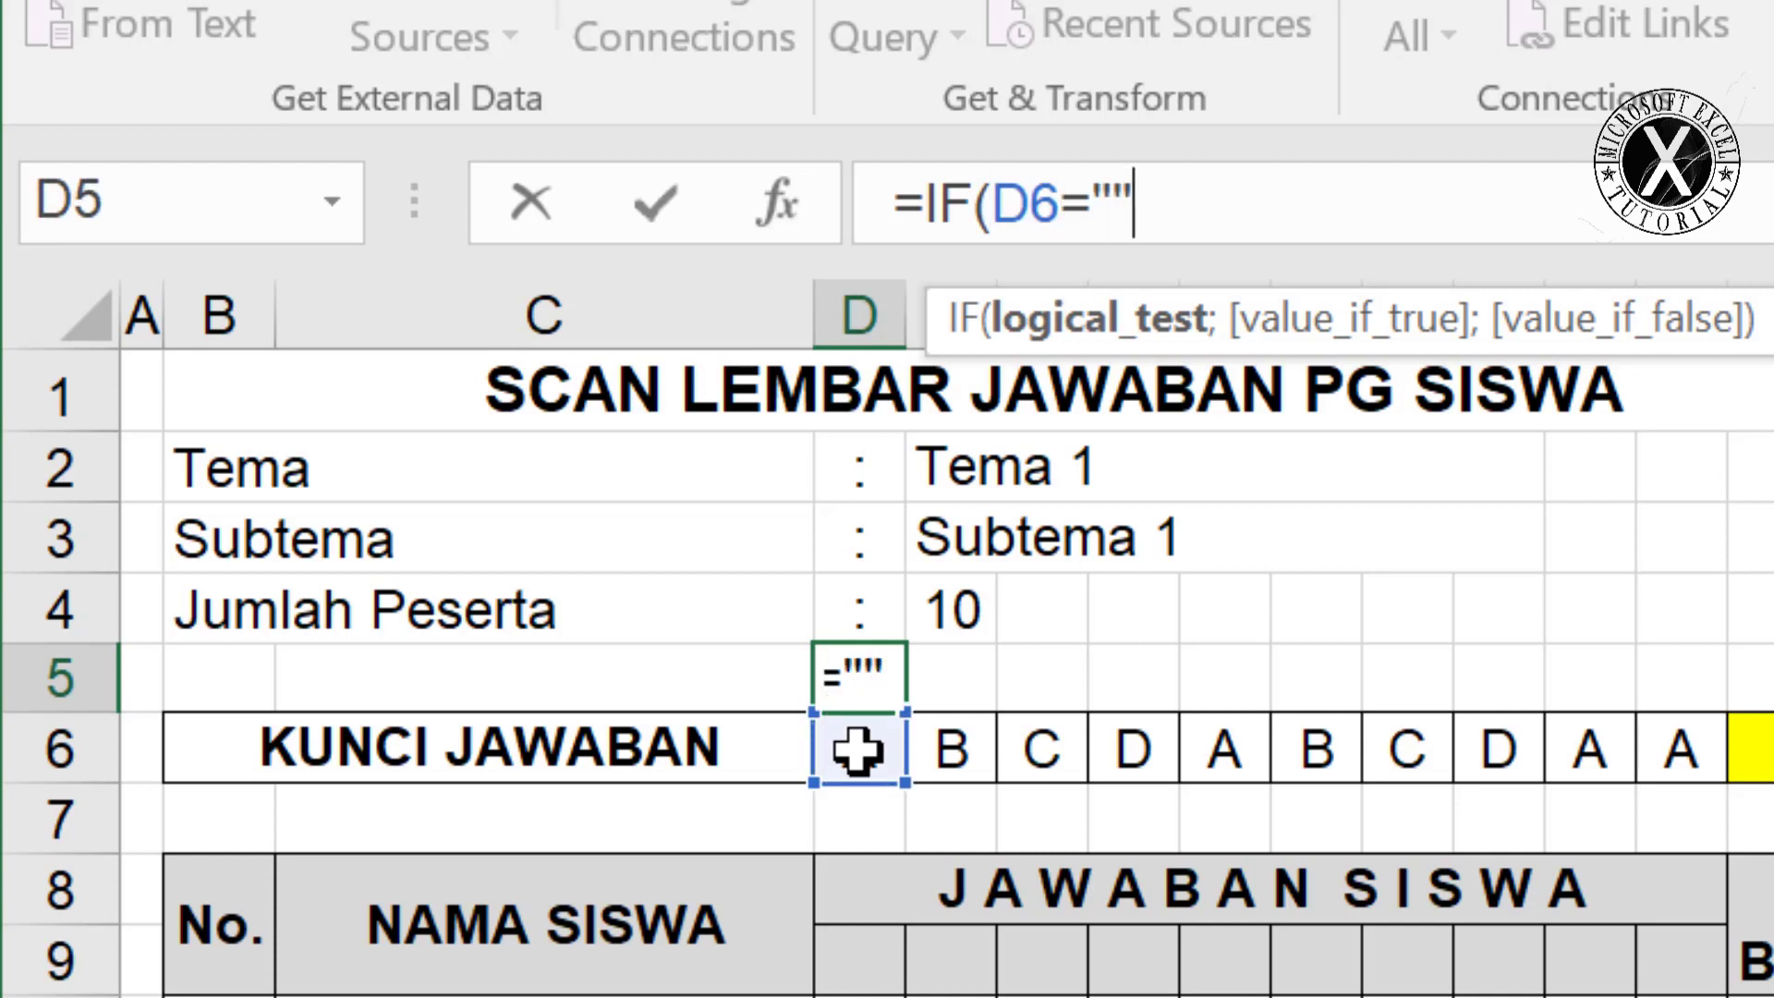
text(;)
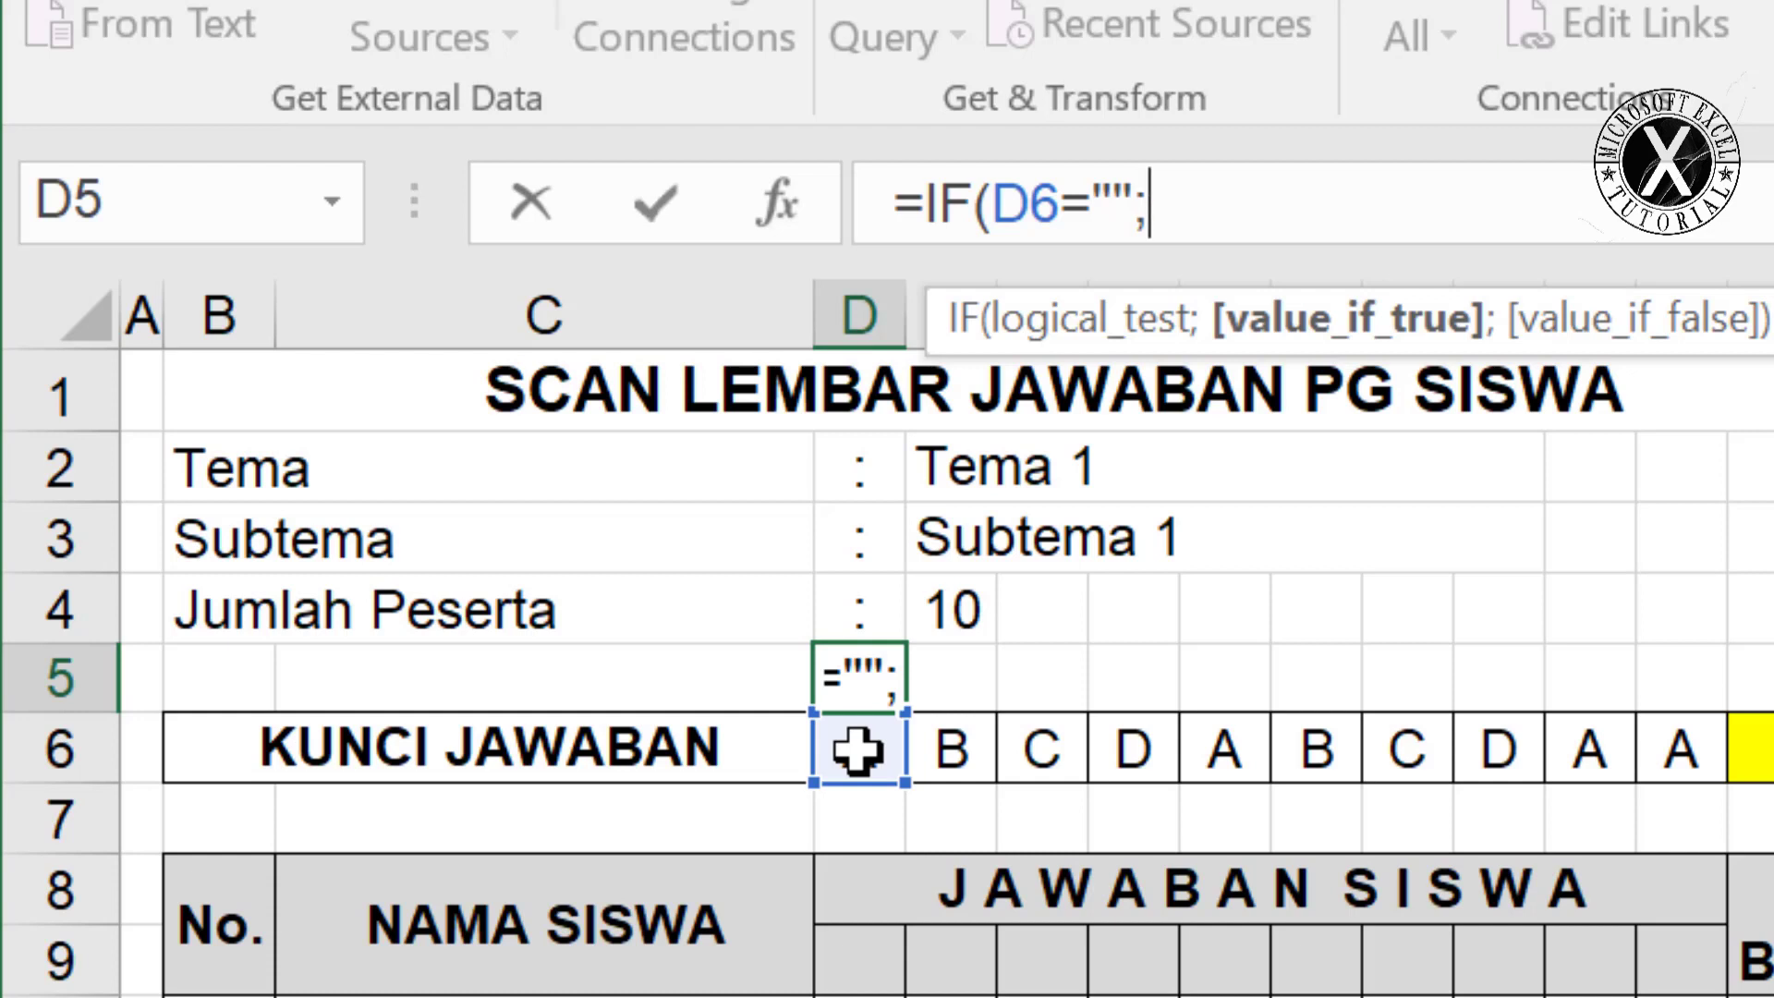
text(")
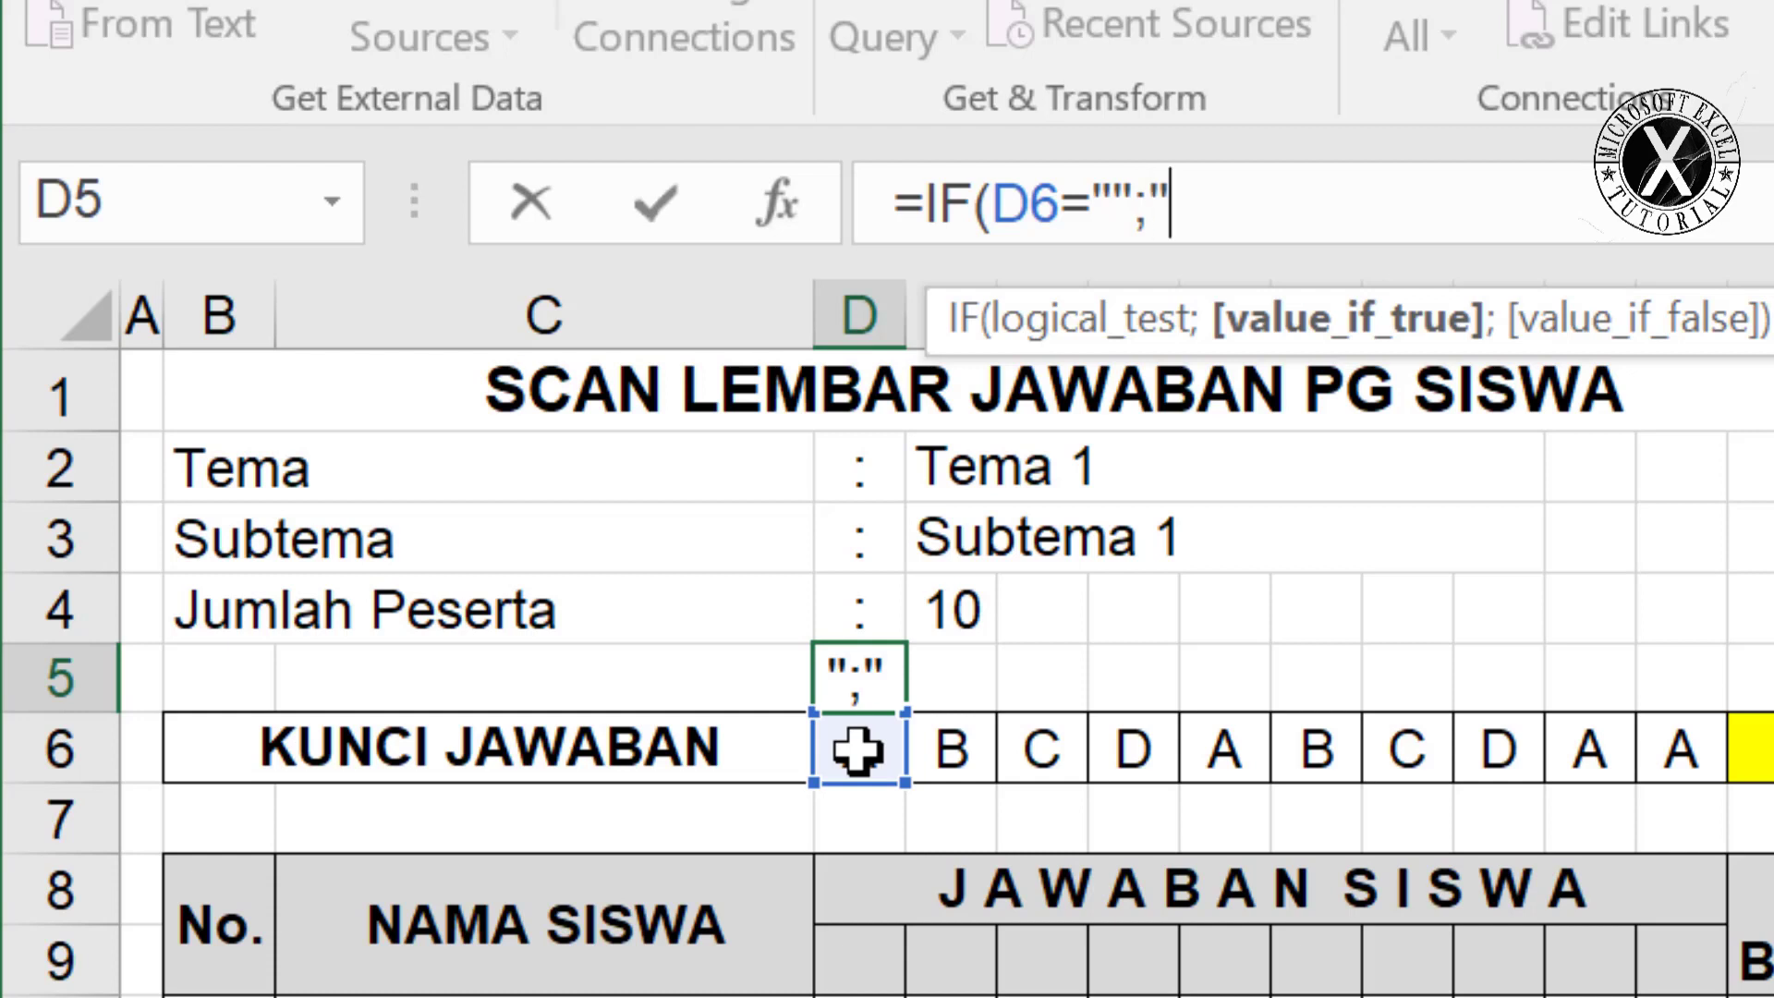
text(";)
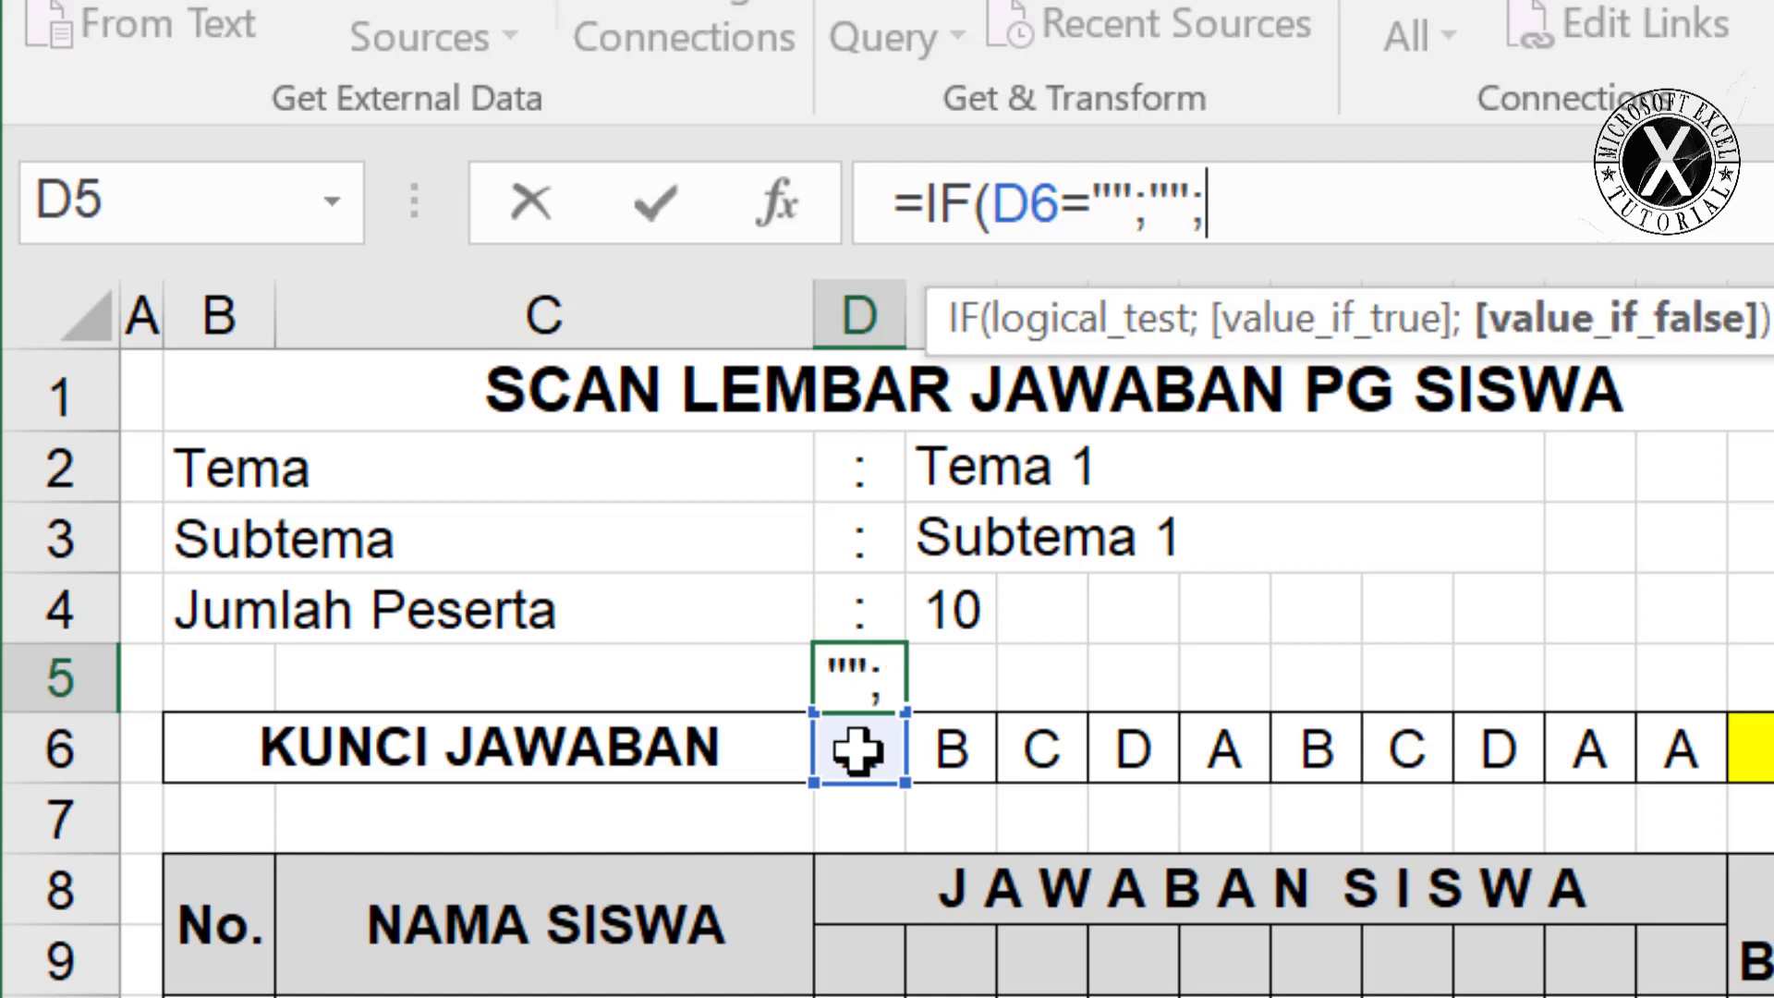
text(1)
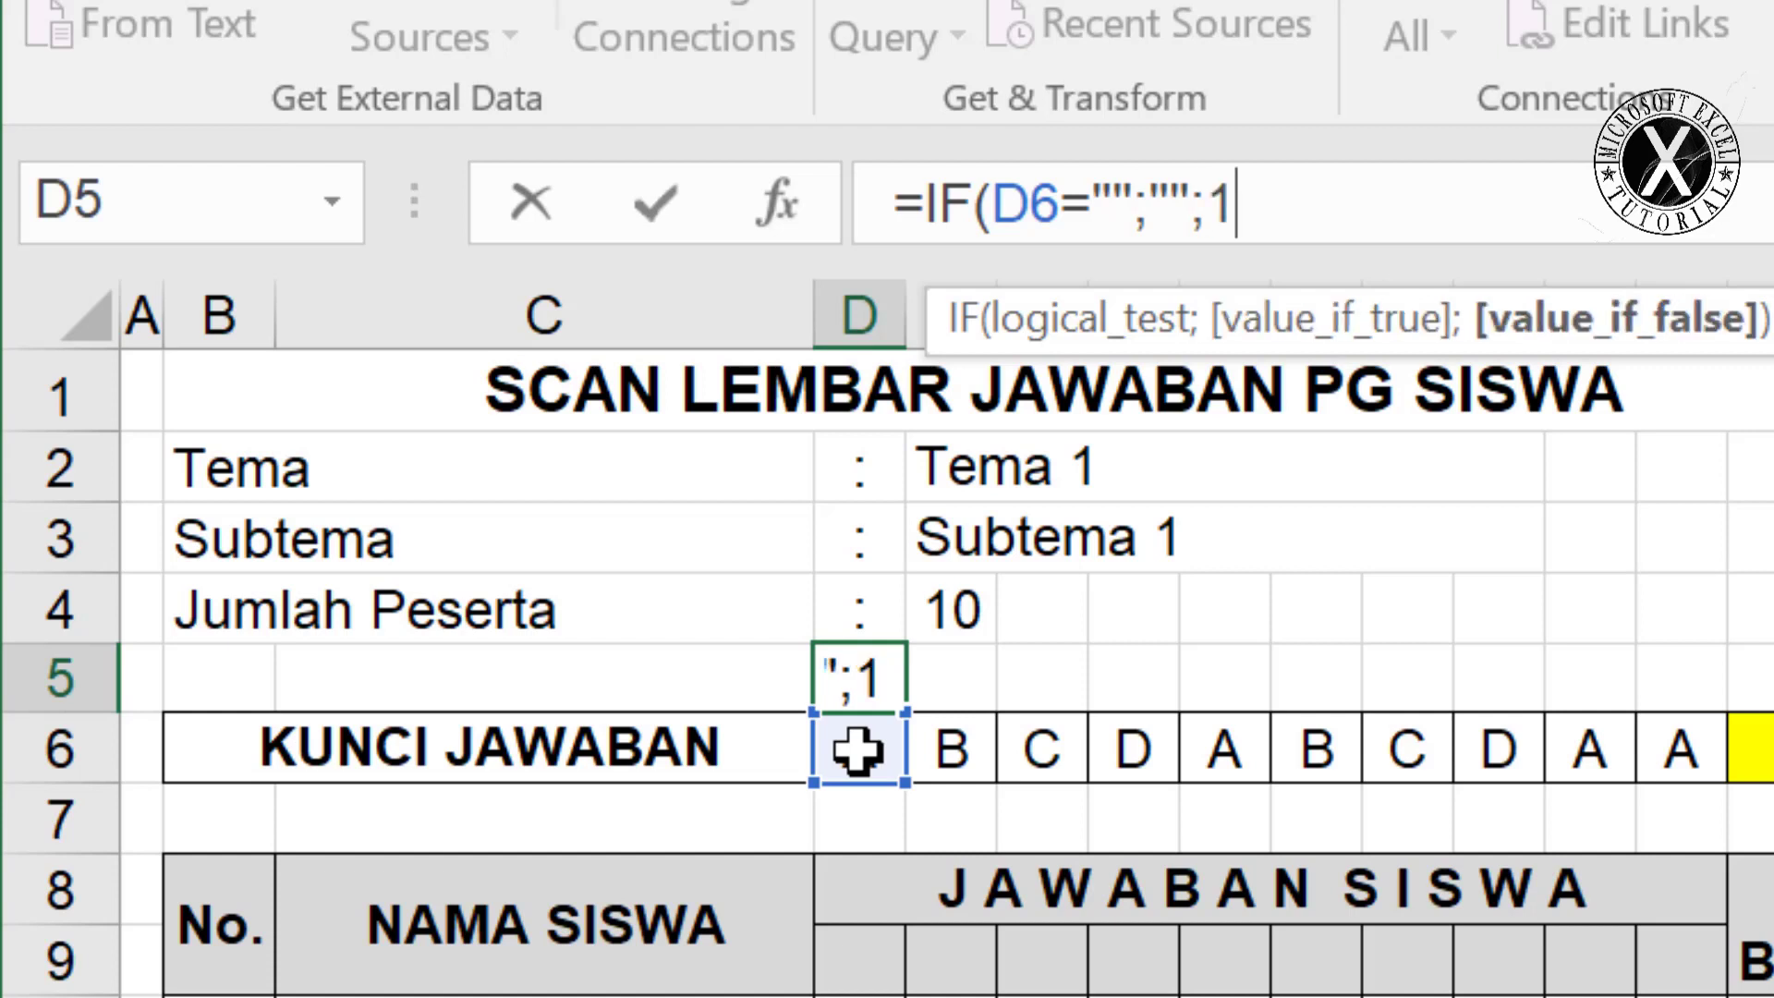
text())
key(Return)
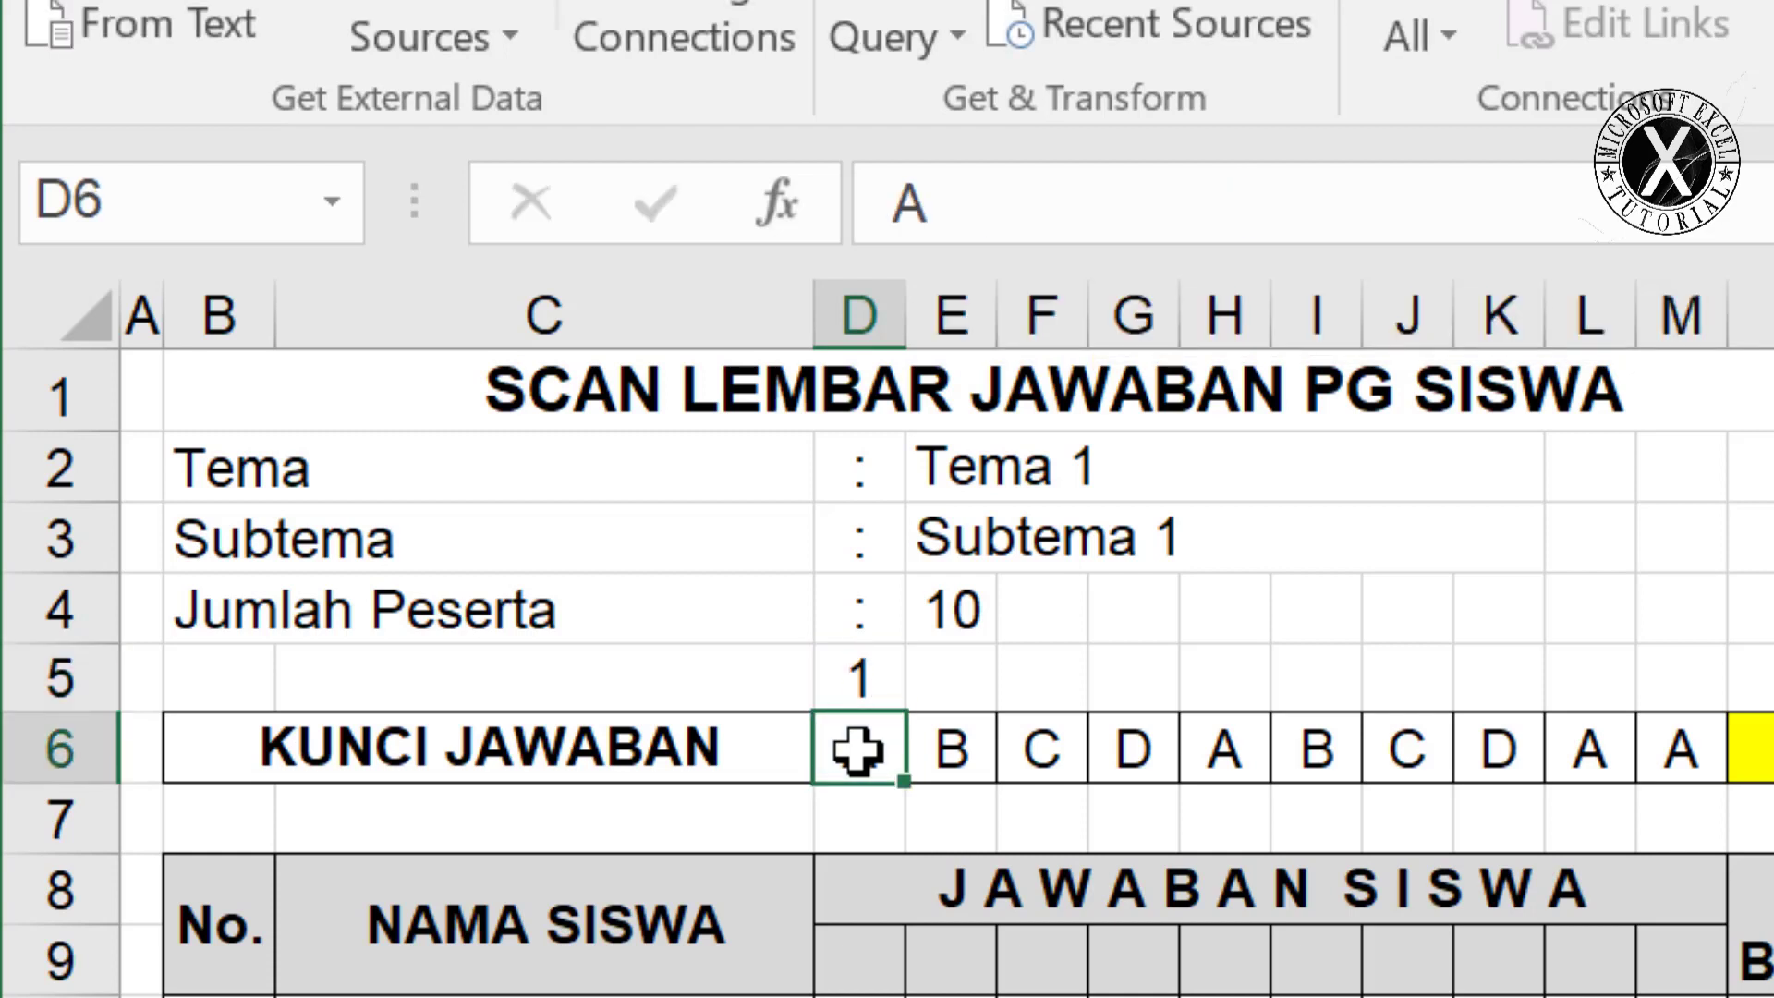
click(861, 681)
drag(908, 704, 1720, 739)
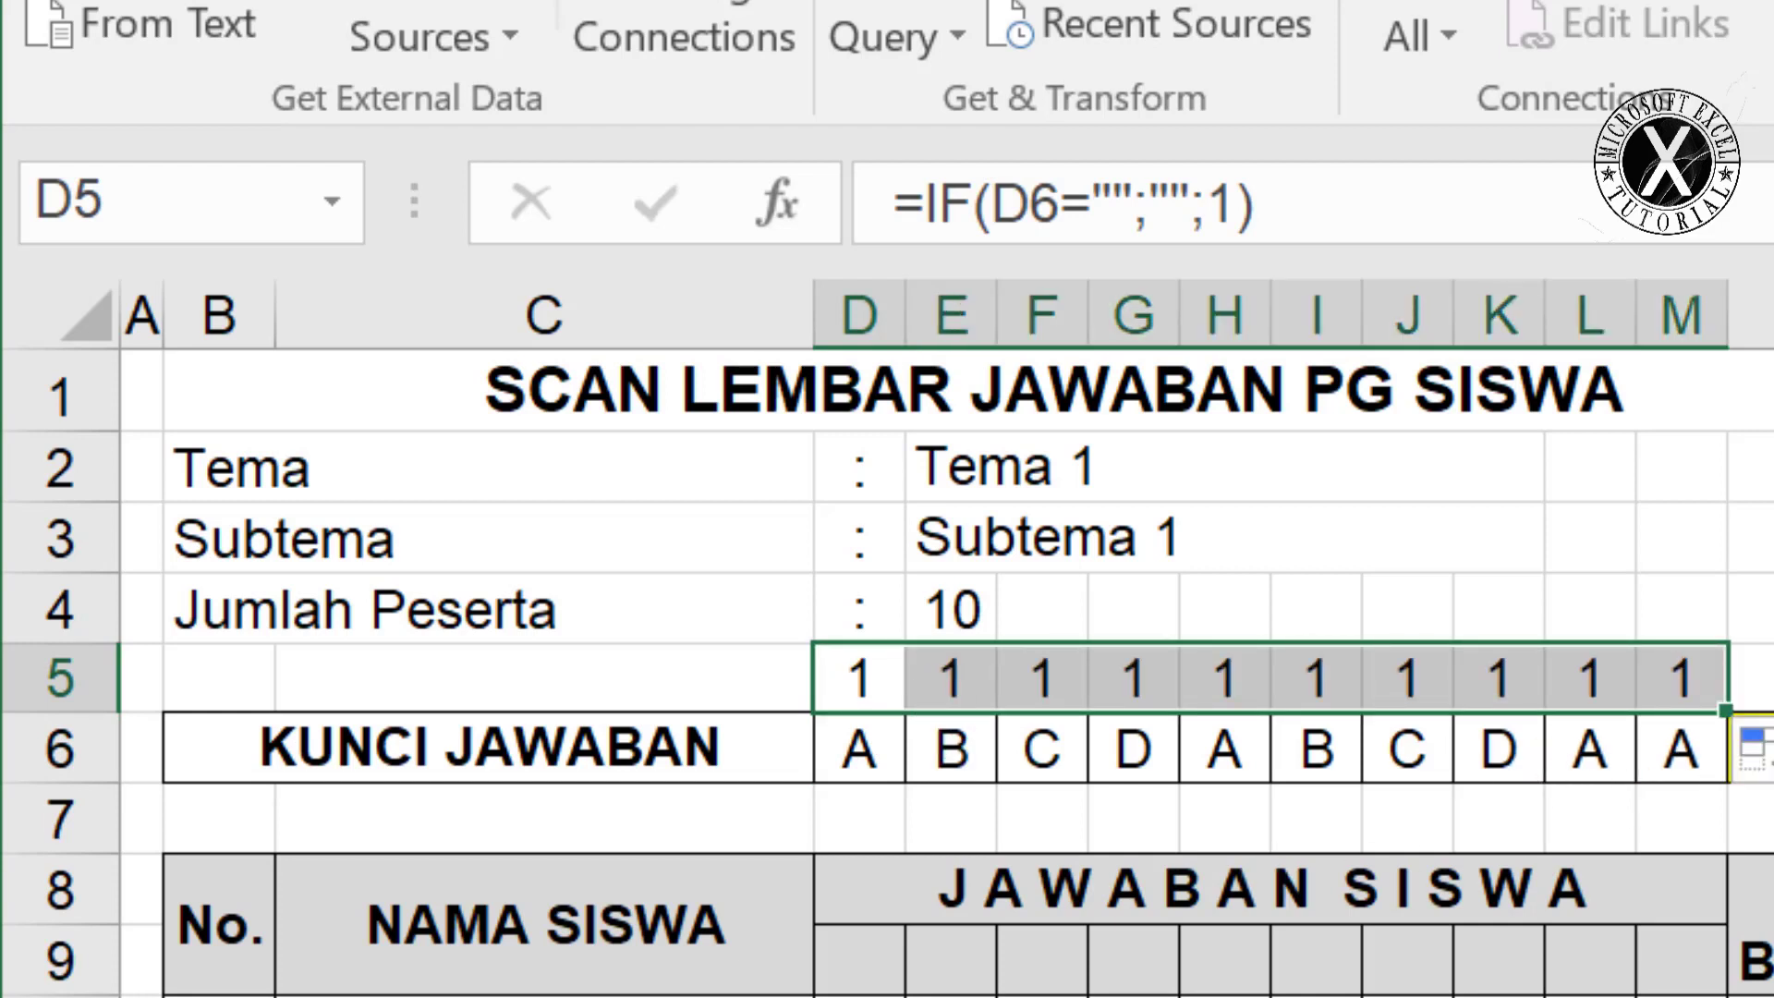
Edit the numbering formulas above the answer key so E5 returns 2 and F5 returns 3 when the key is filled.
click(951, 676)
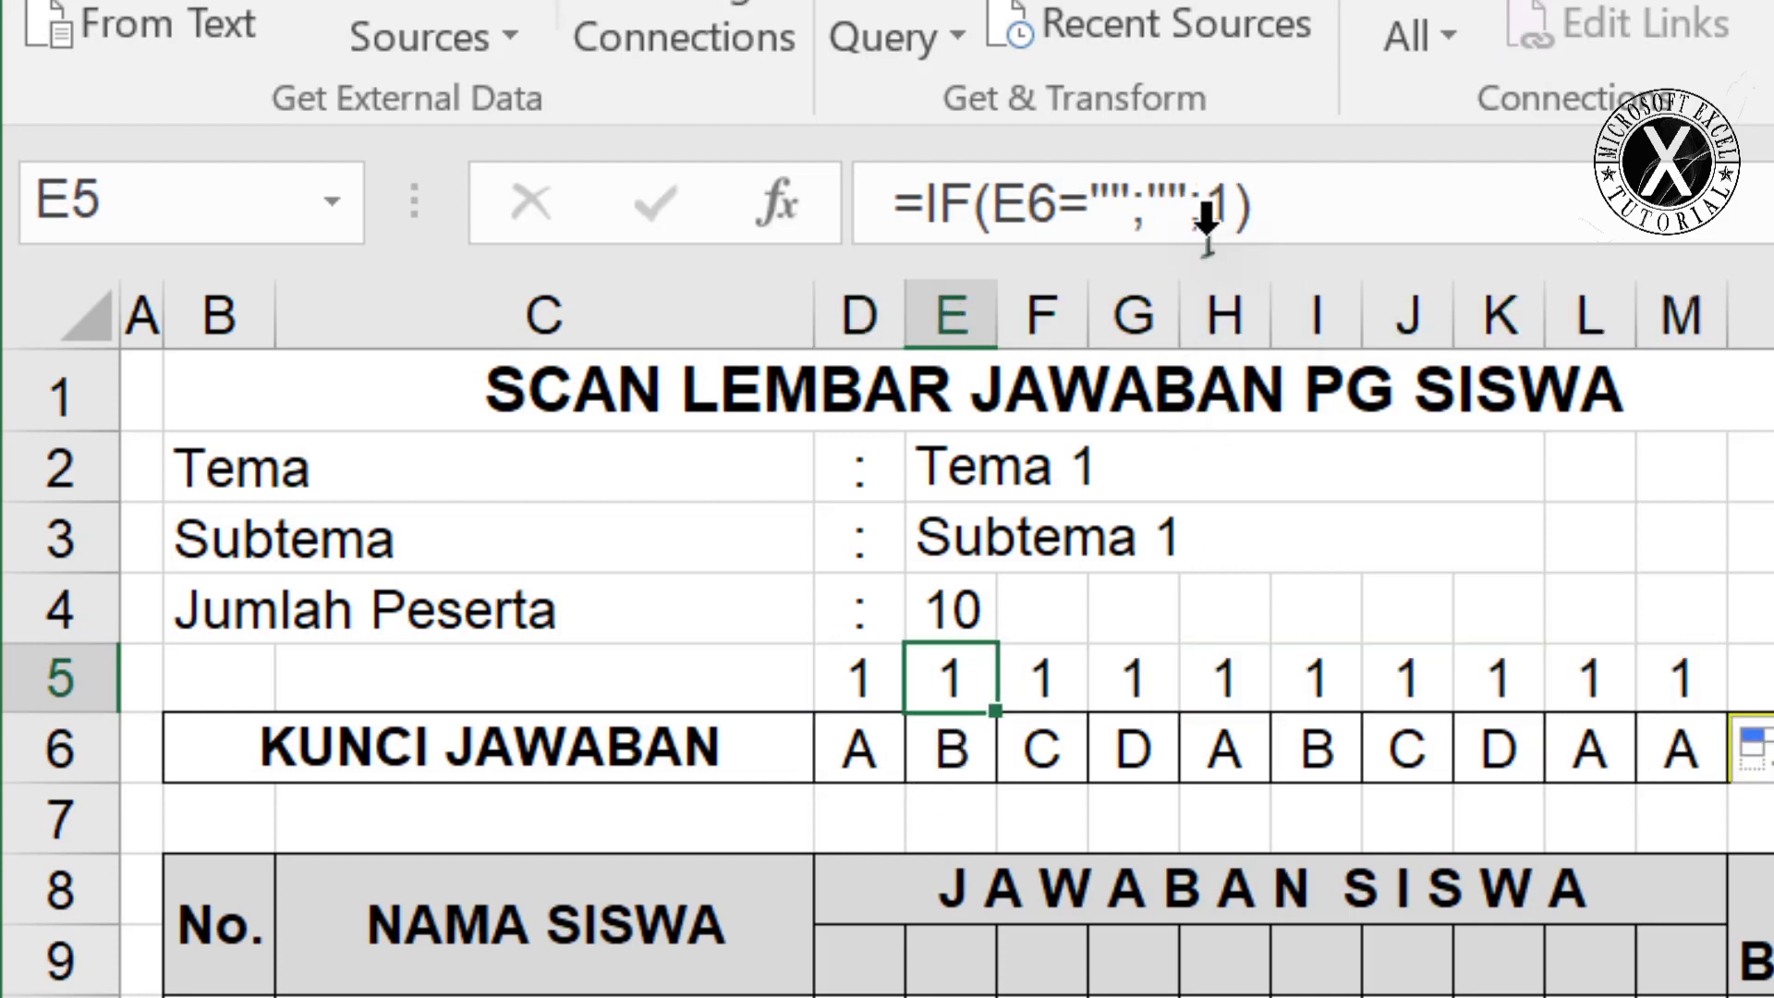
double_click(1221, 201)
text(2)
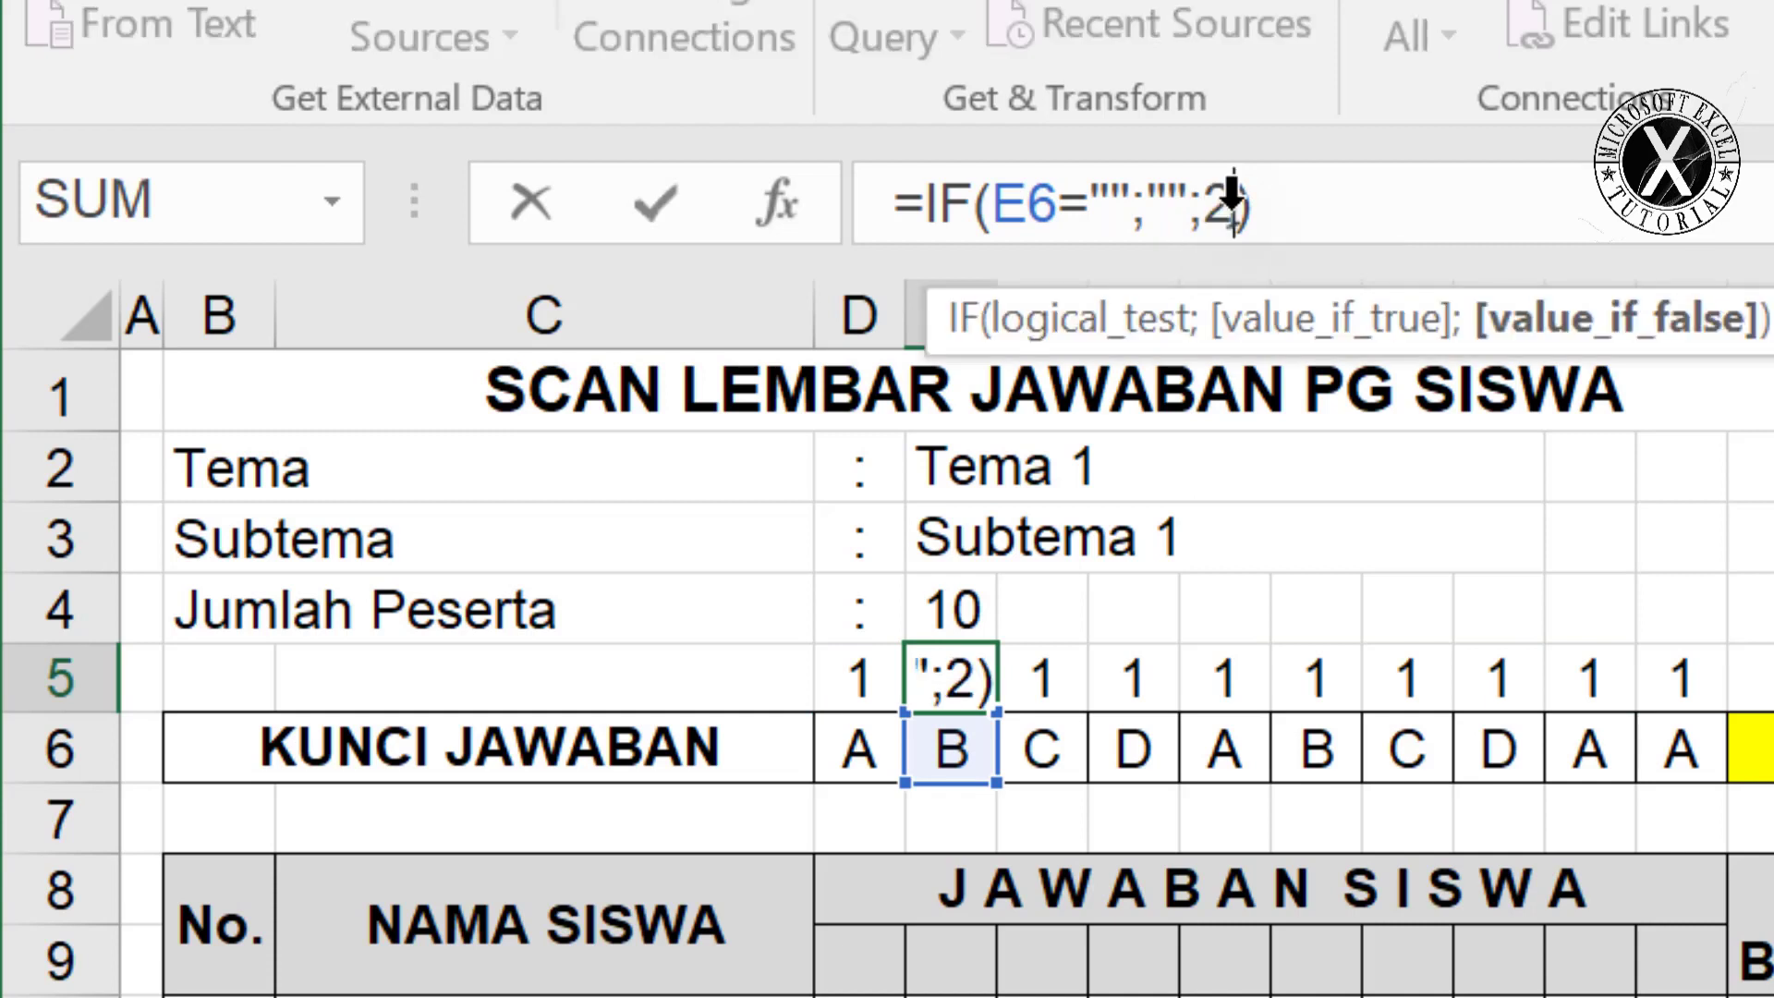
key(Return)
click(1037, 693)
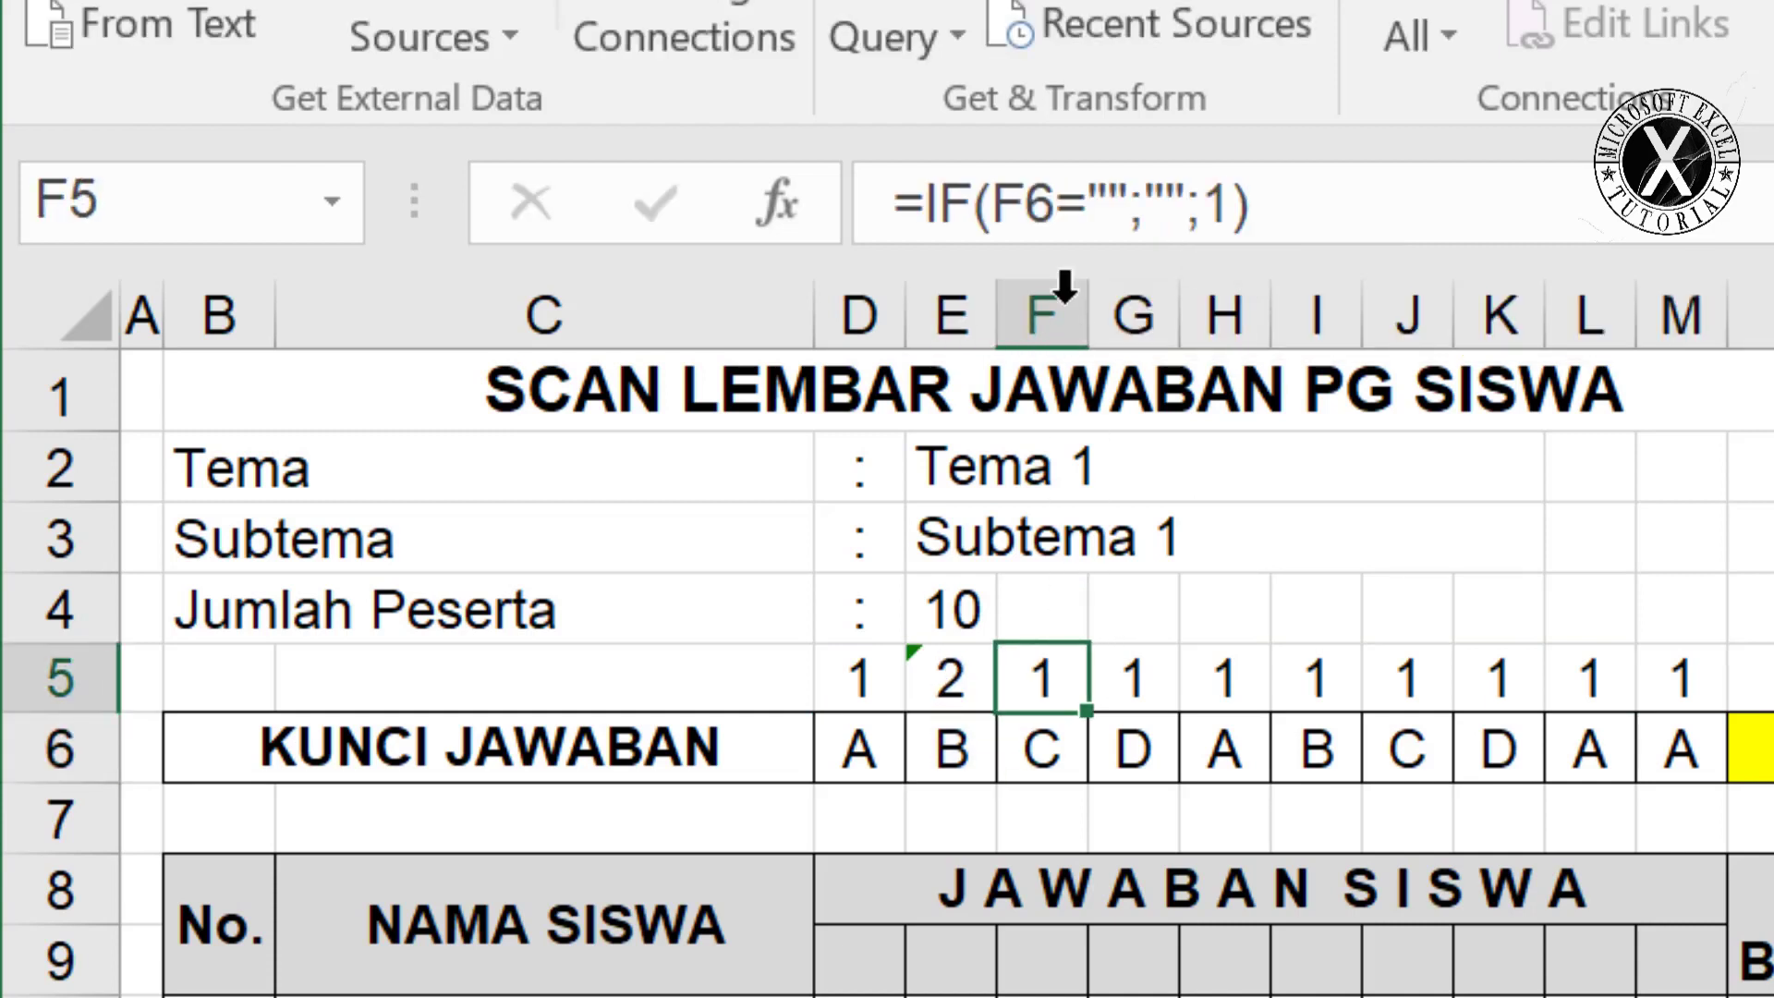
double_click(1217, 208)
text(3)
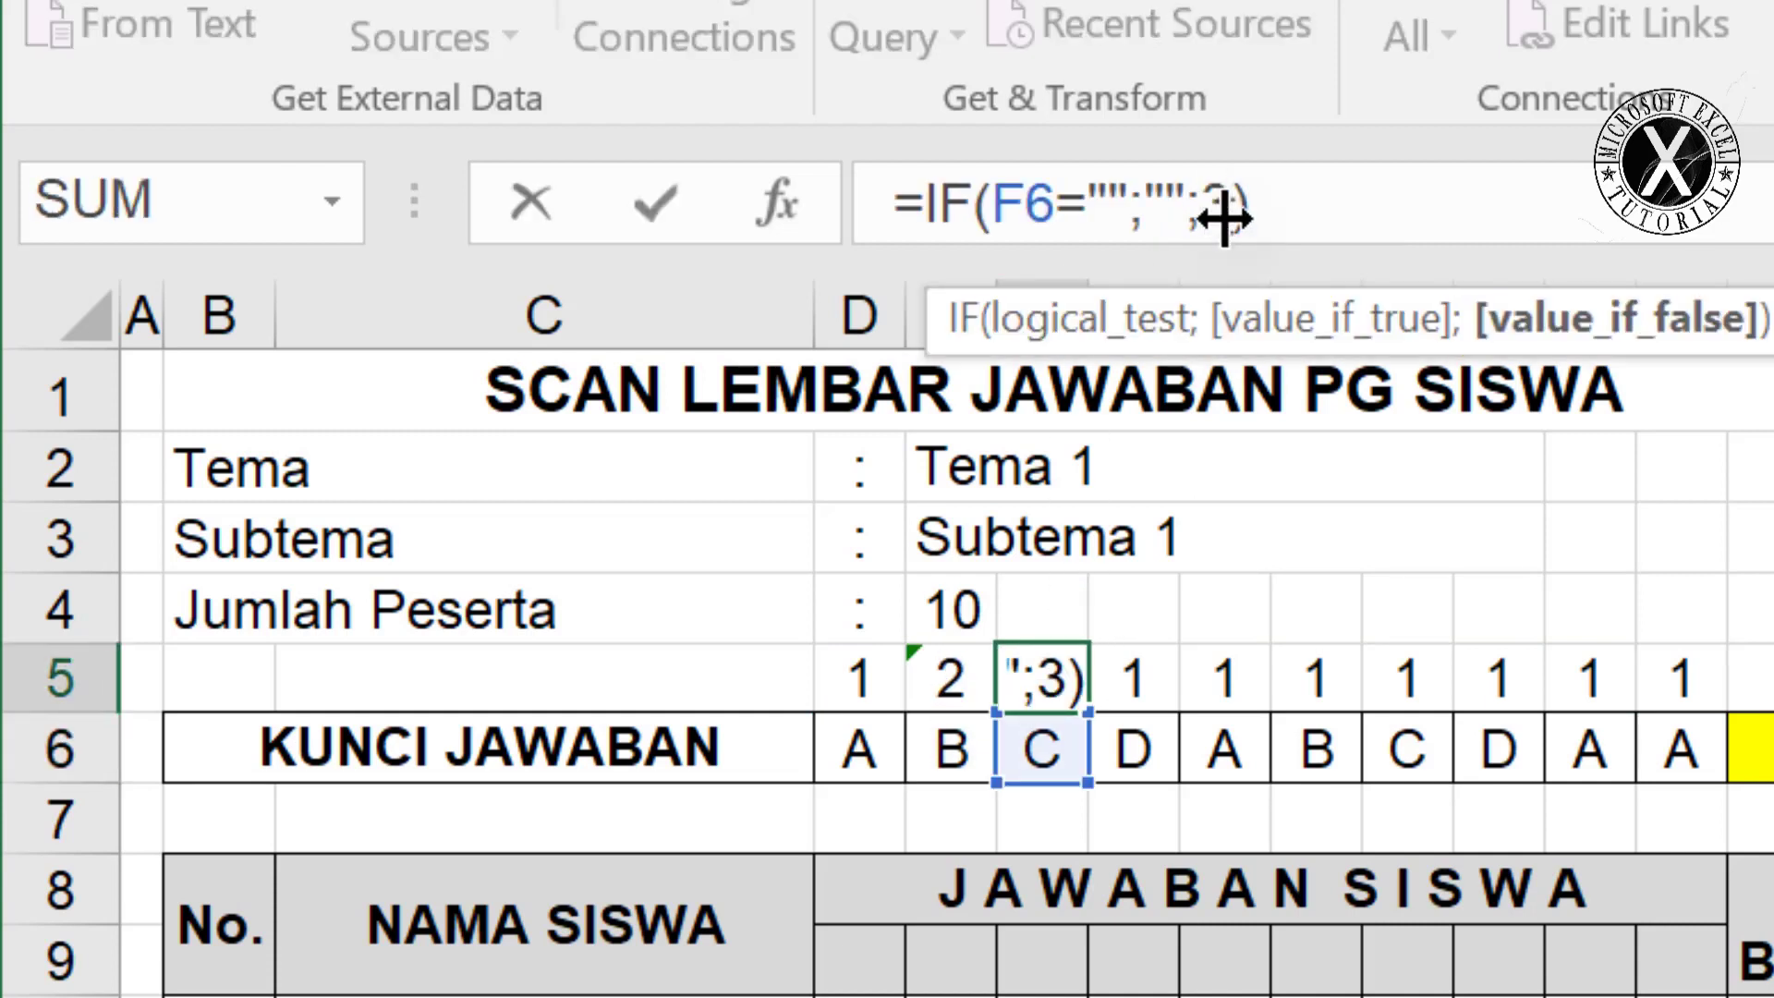
key(Return)
Set the value returned by the numbering formulas to 4 in G5 and 5 in H5.
click(1134, 672)
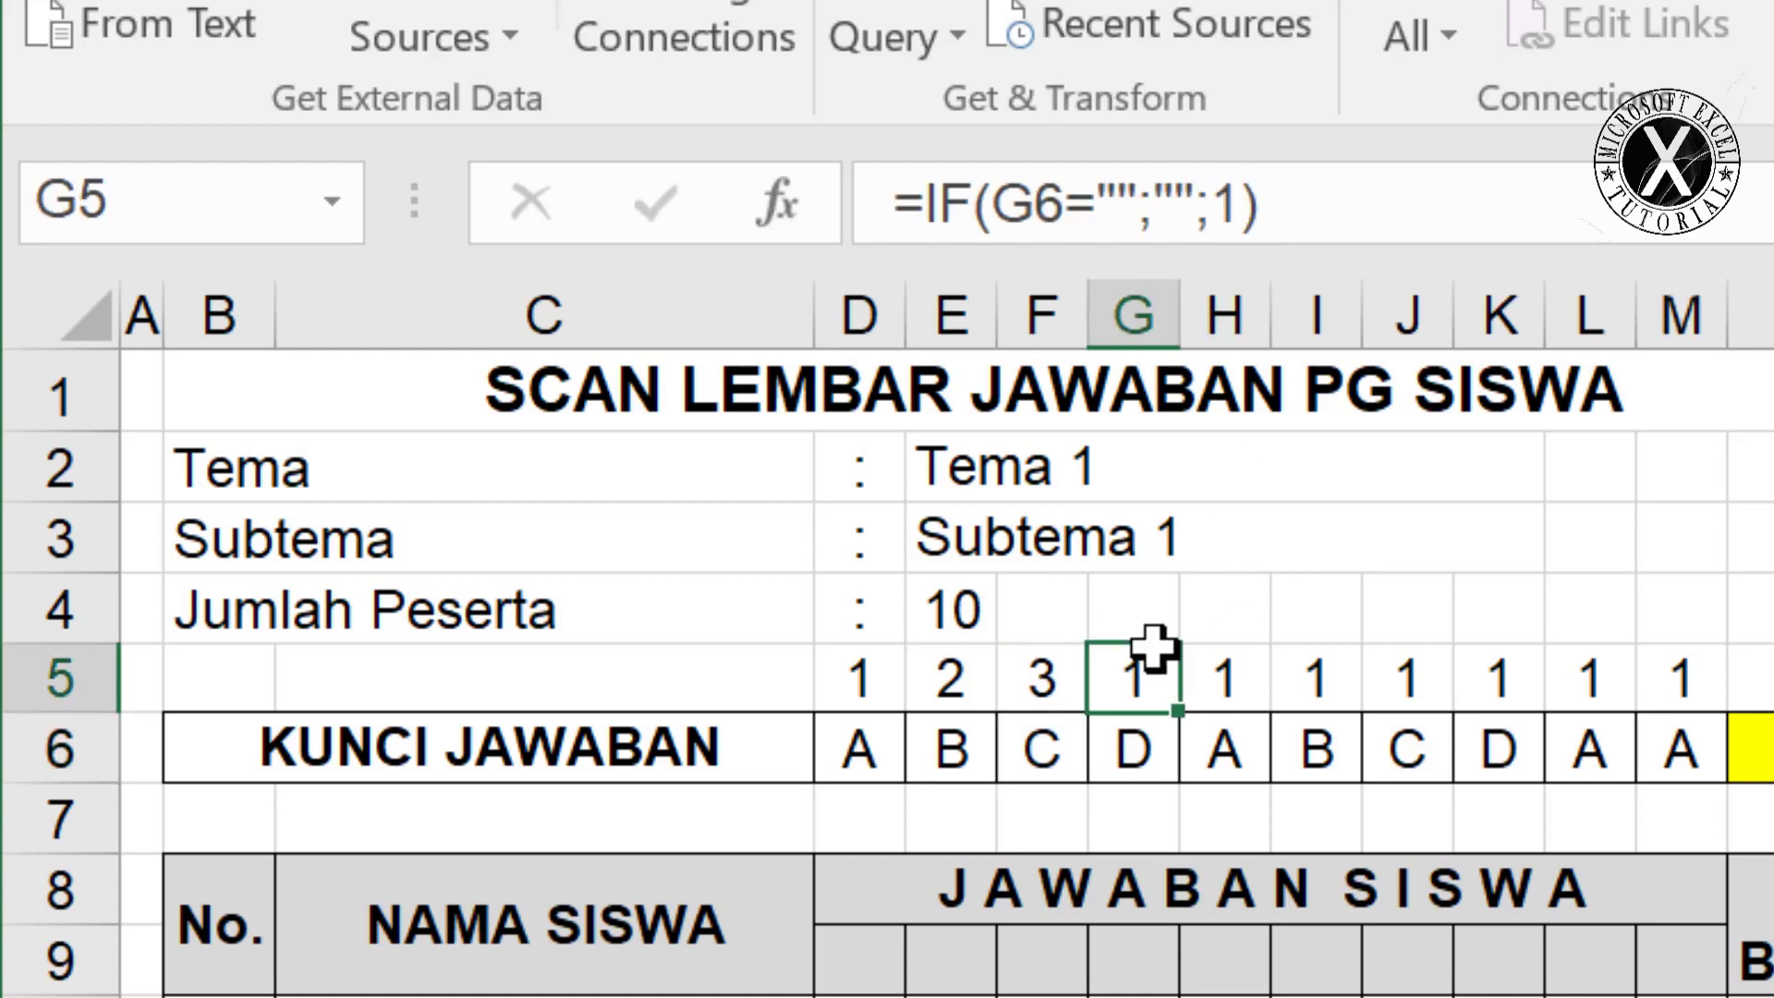
double_click(1235, 205)
text(4)
key(Tab)
double_click(1235, 208)
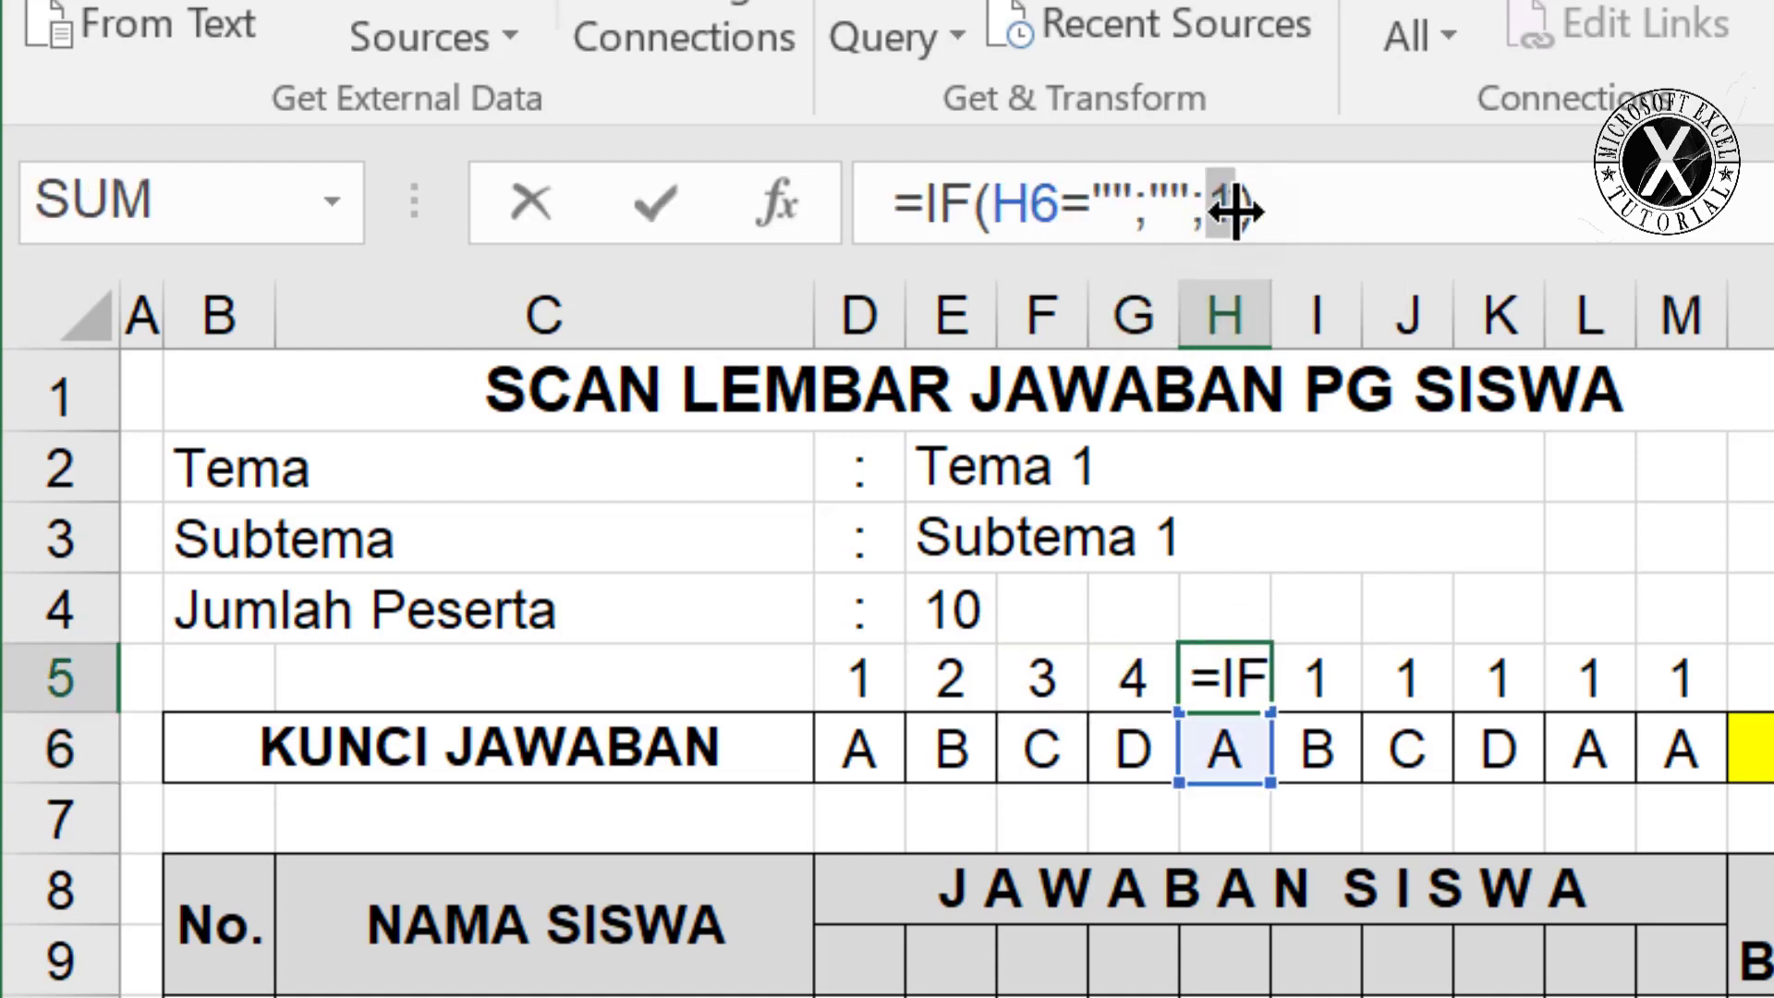
text(5)
key(Tab)
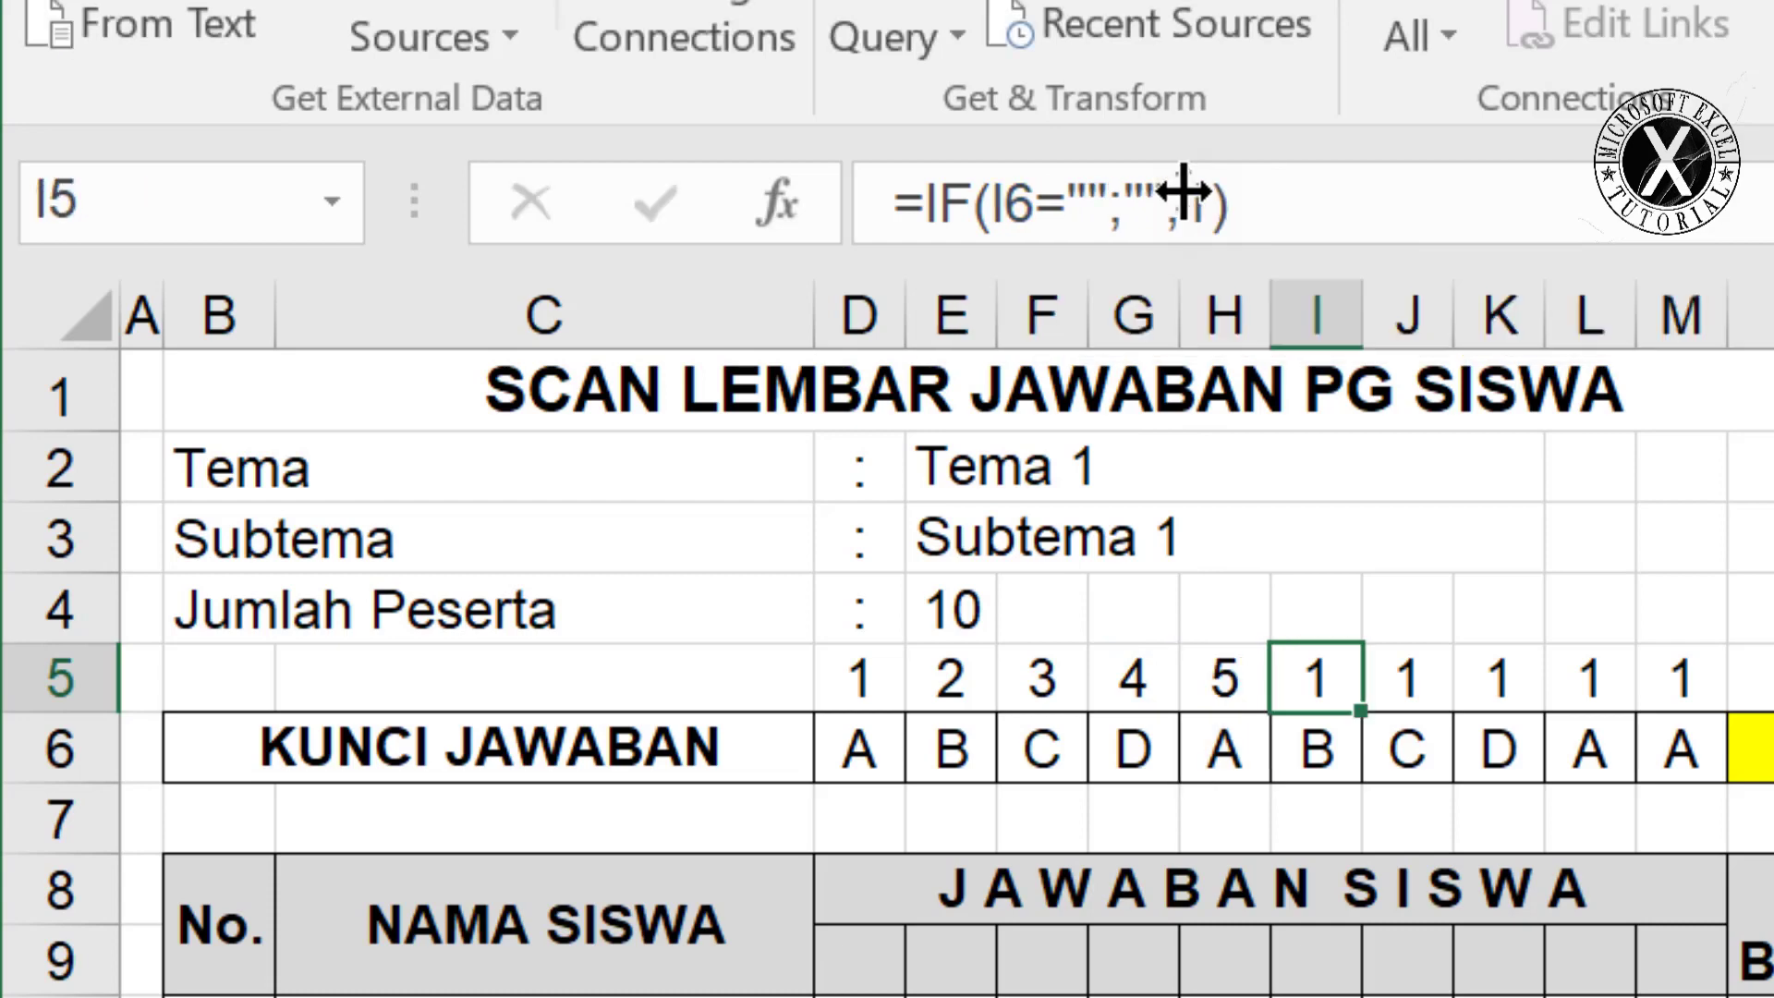
Change the values returned by the remaining numbering formulas in I5:M5 to 6, 7, 8, 9 and 10.
double_click(1206, 205)
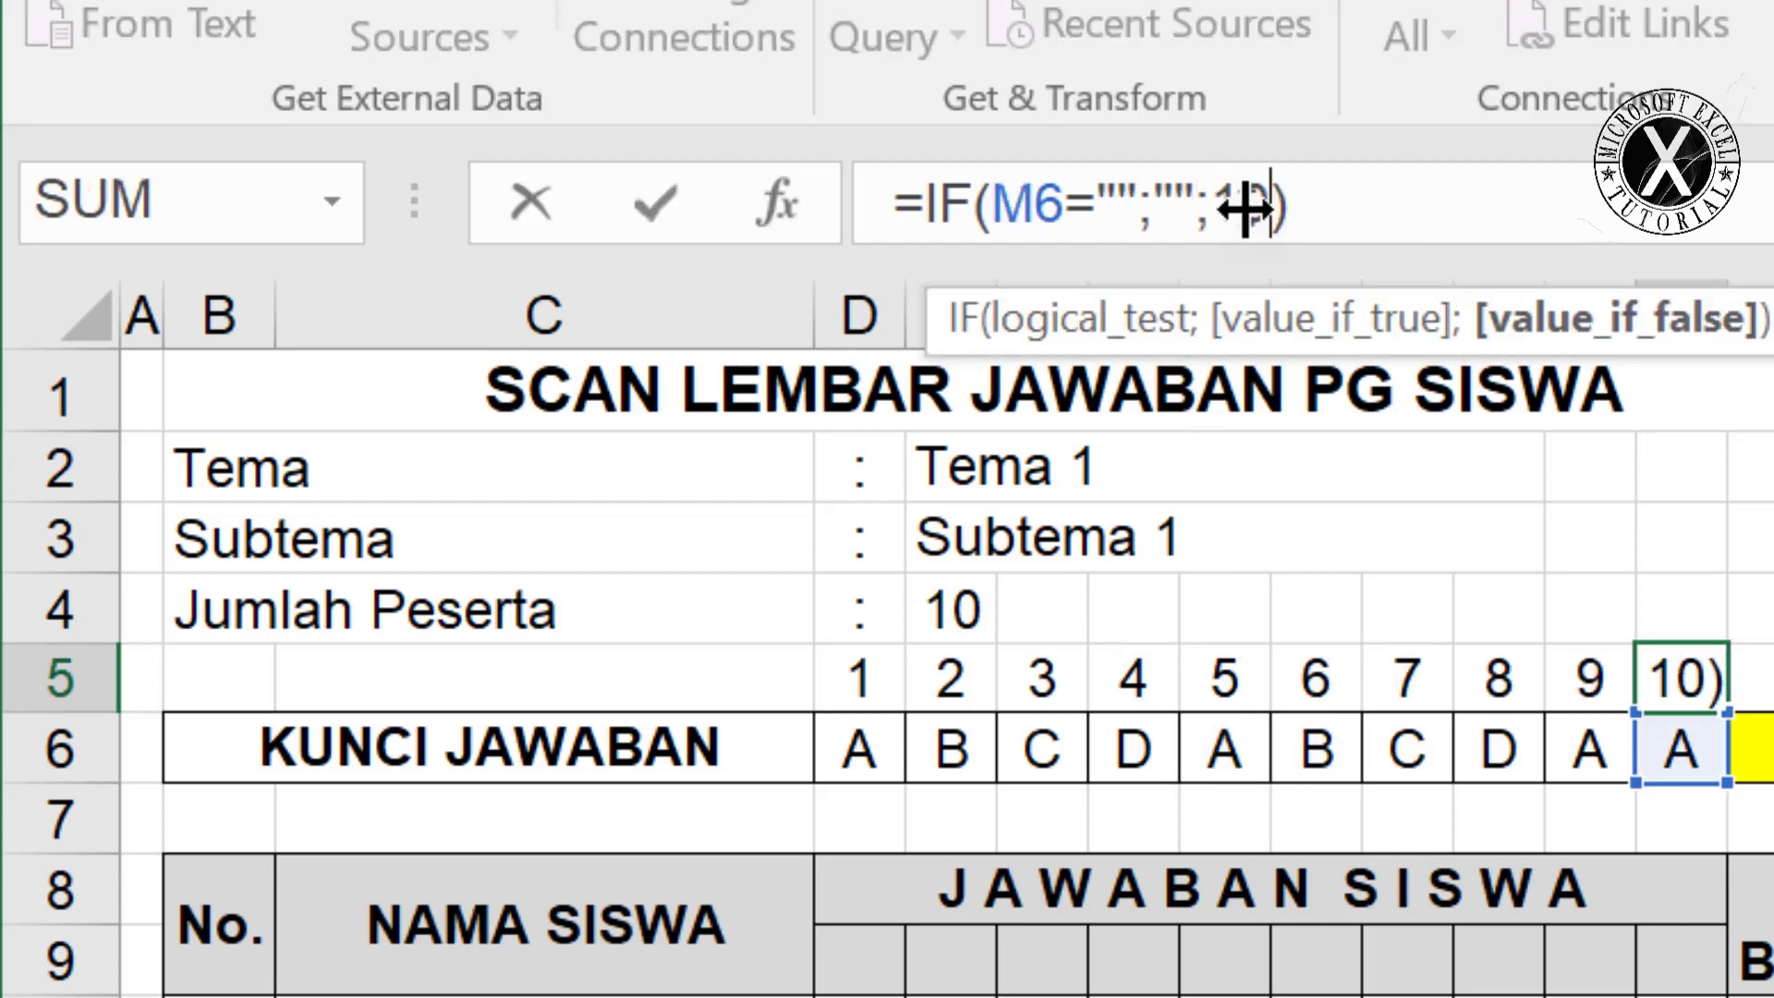
key(Return)
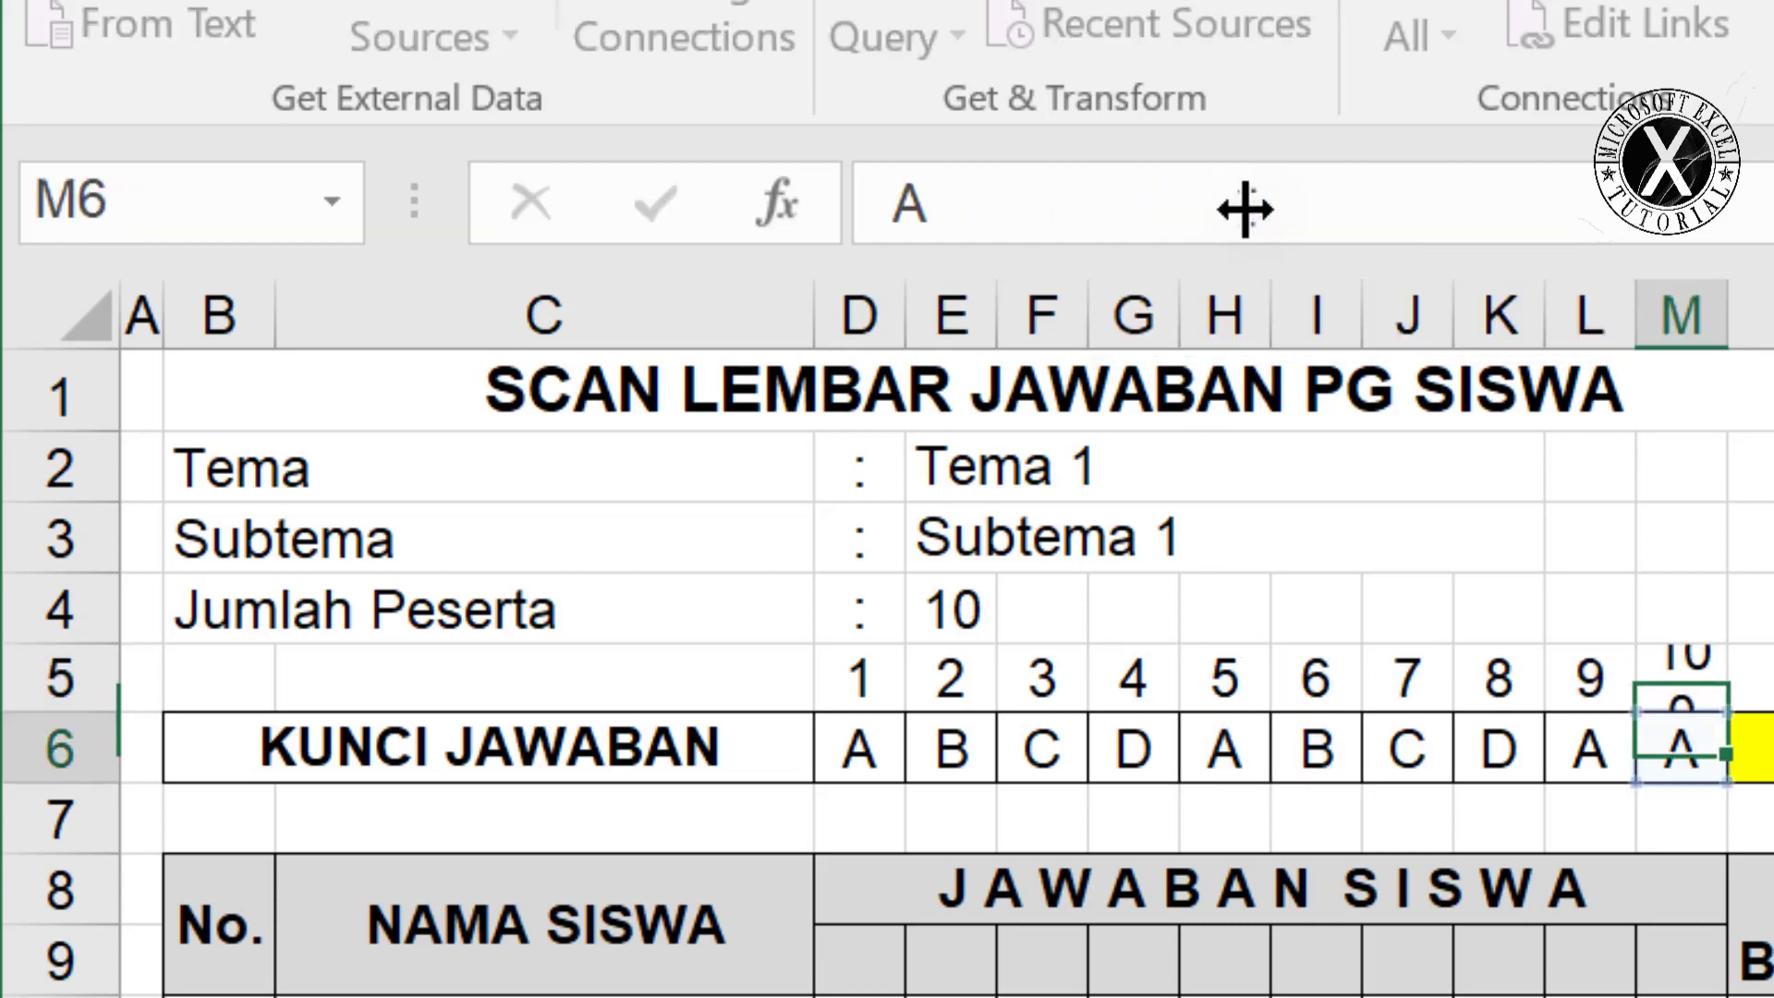
Make the KUNCI JAWABAN row 6 slightly taller and shrink the empty row 7 below it.
key(Tab)
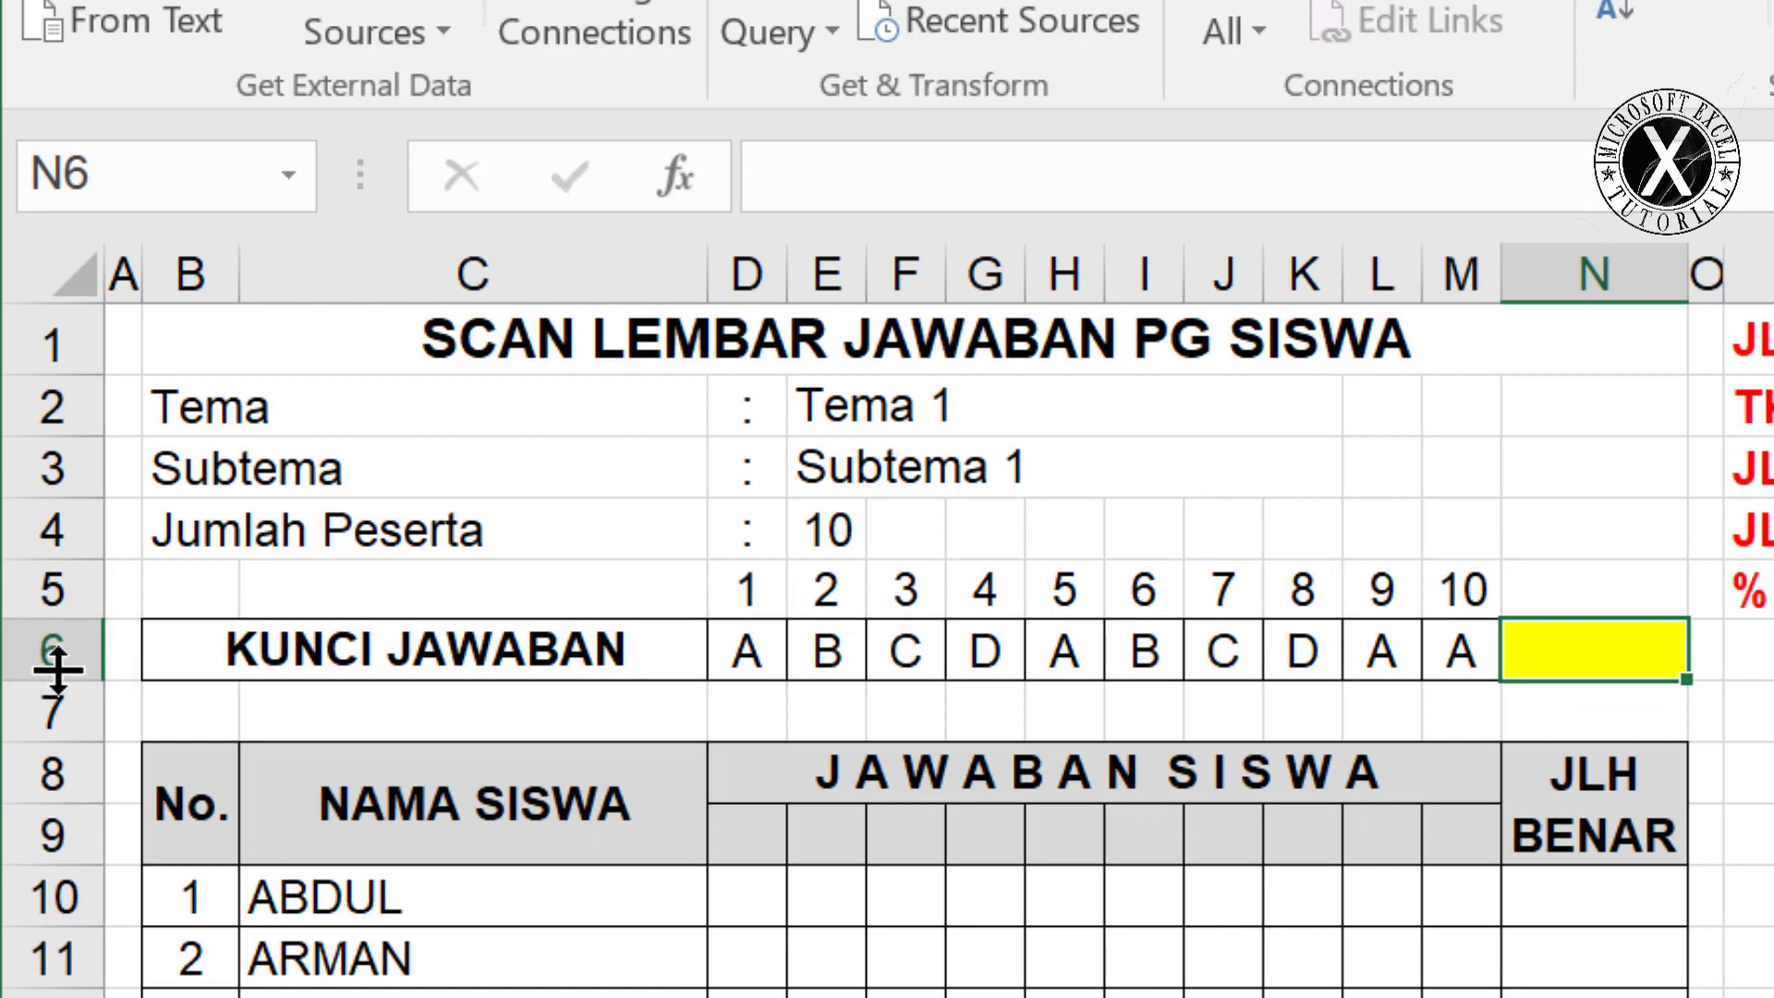
drag(58, 675, 55, 693)
drag(53, 756, 52, 727)
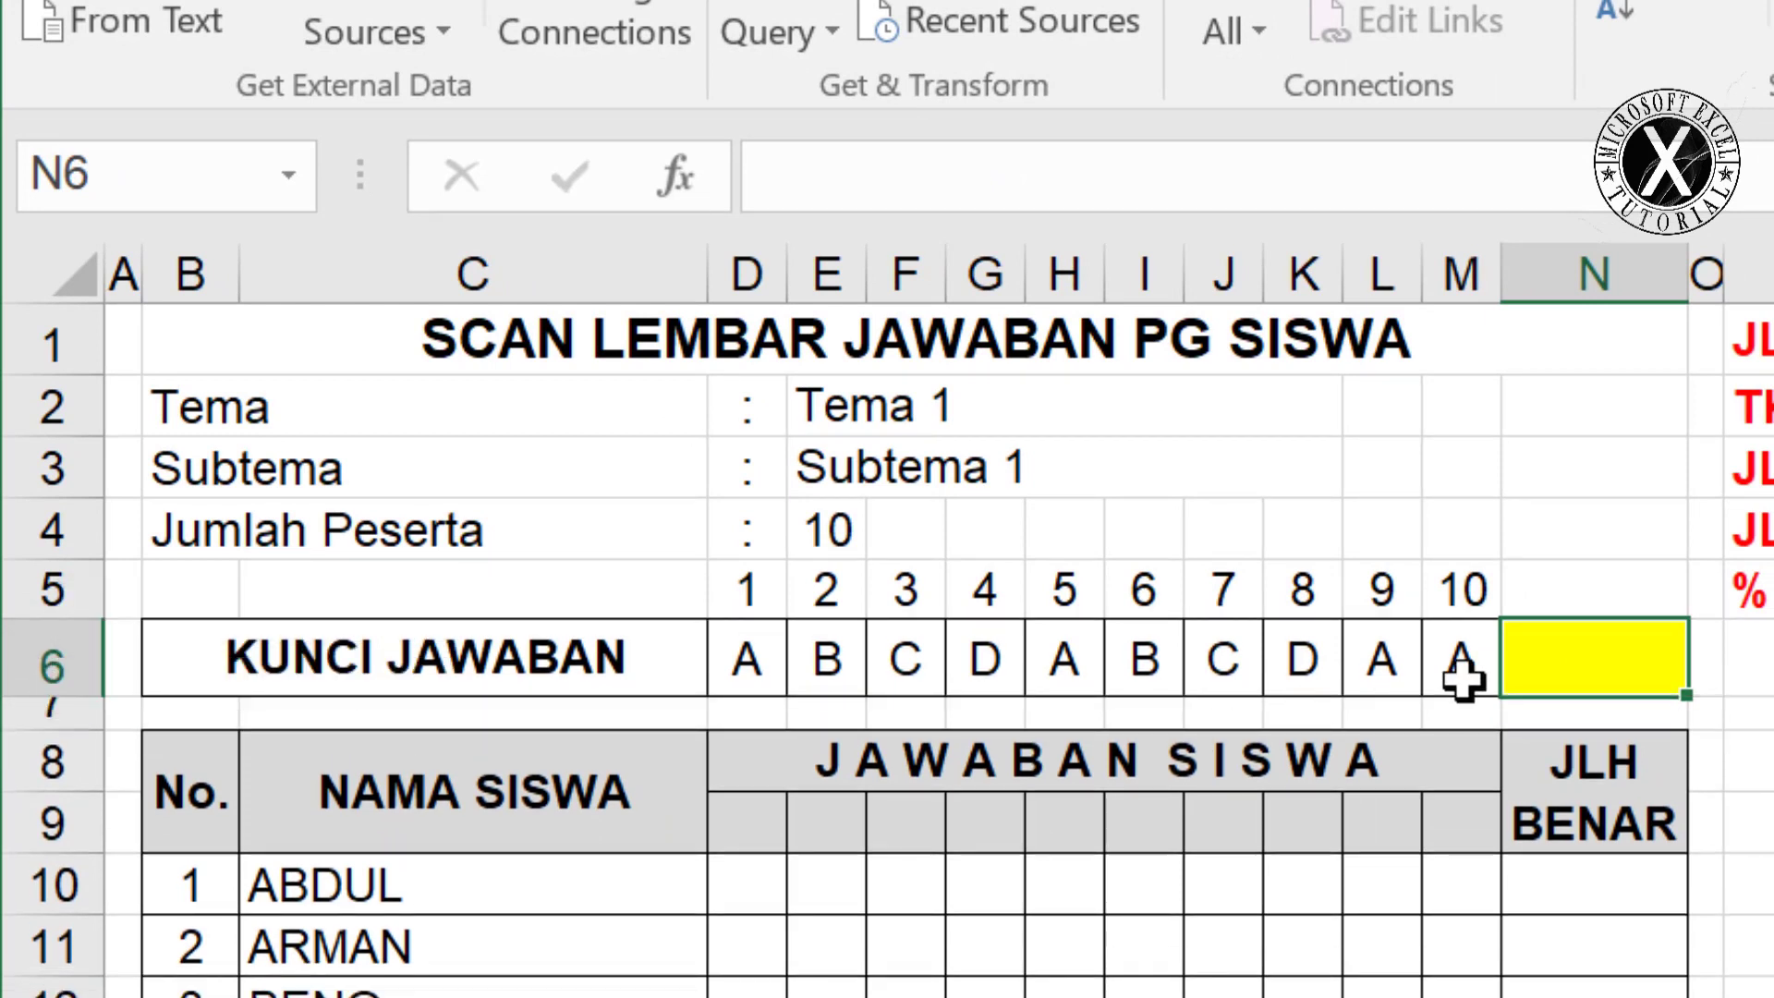
Enter =COUNTA(D6:M6) in the yellow cell N6 to count the filled answer key cells.
double_click(1589, 658)
text(=)
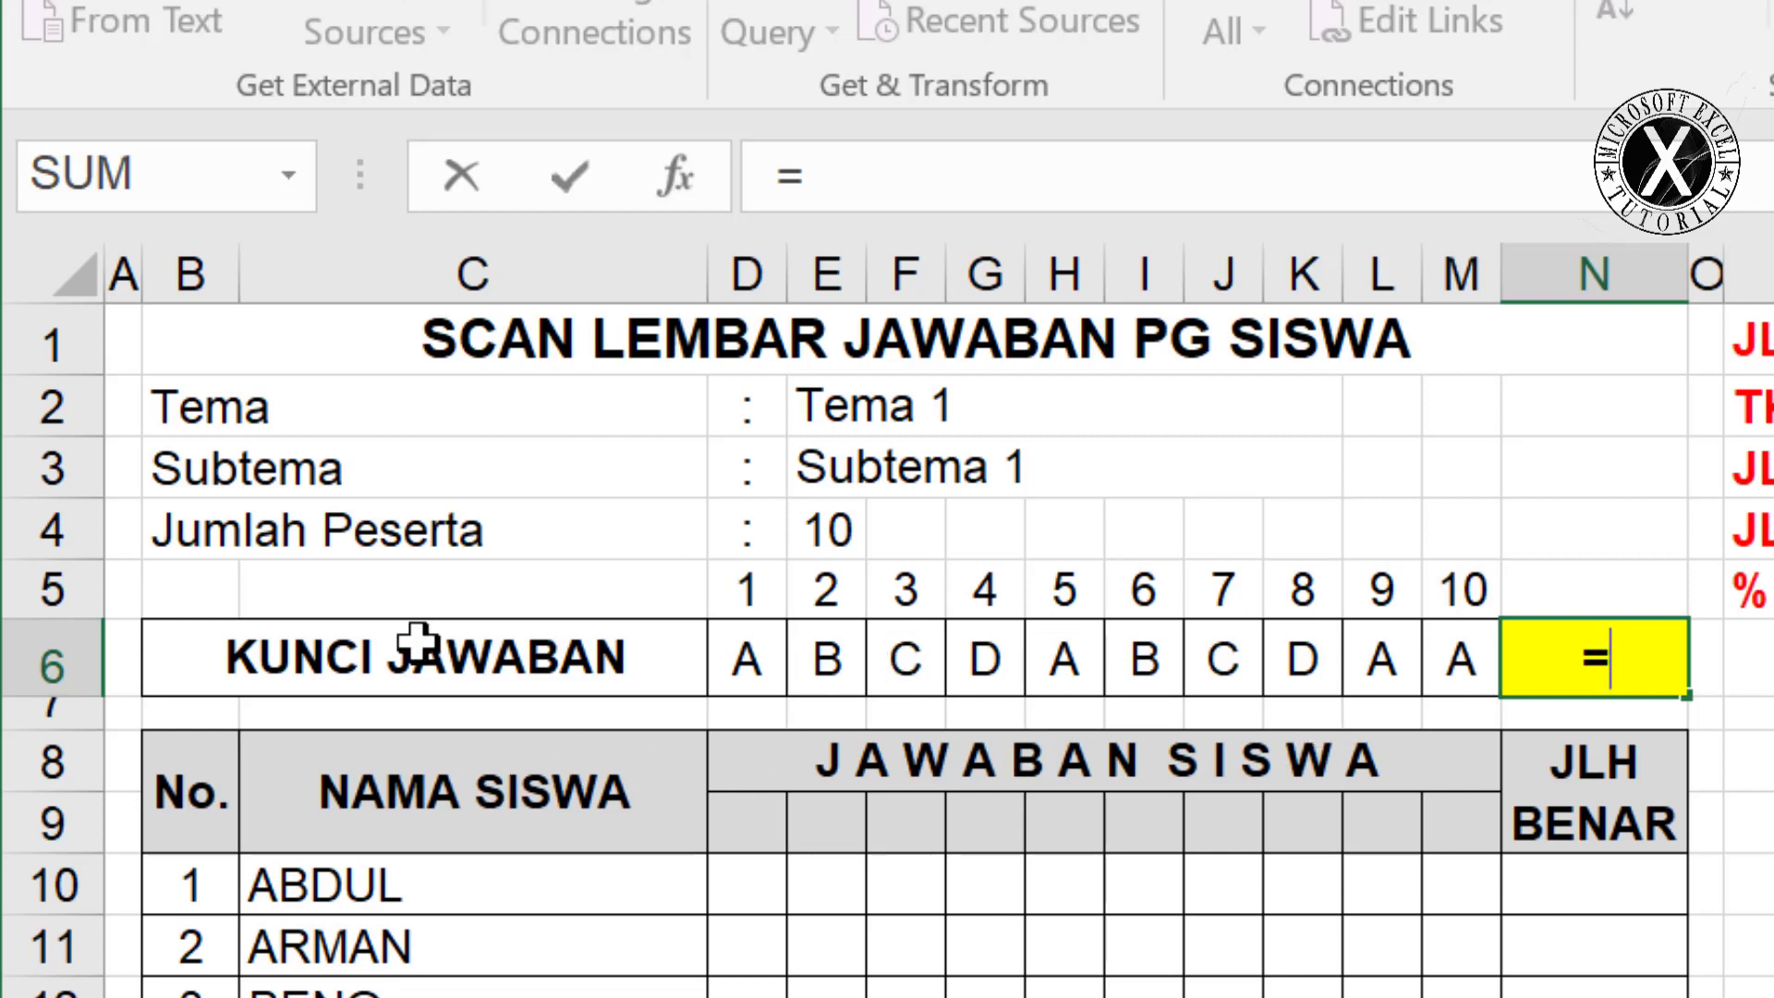
text(COUNTA)
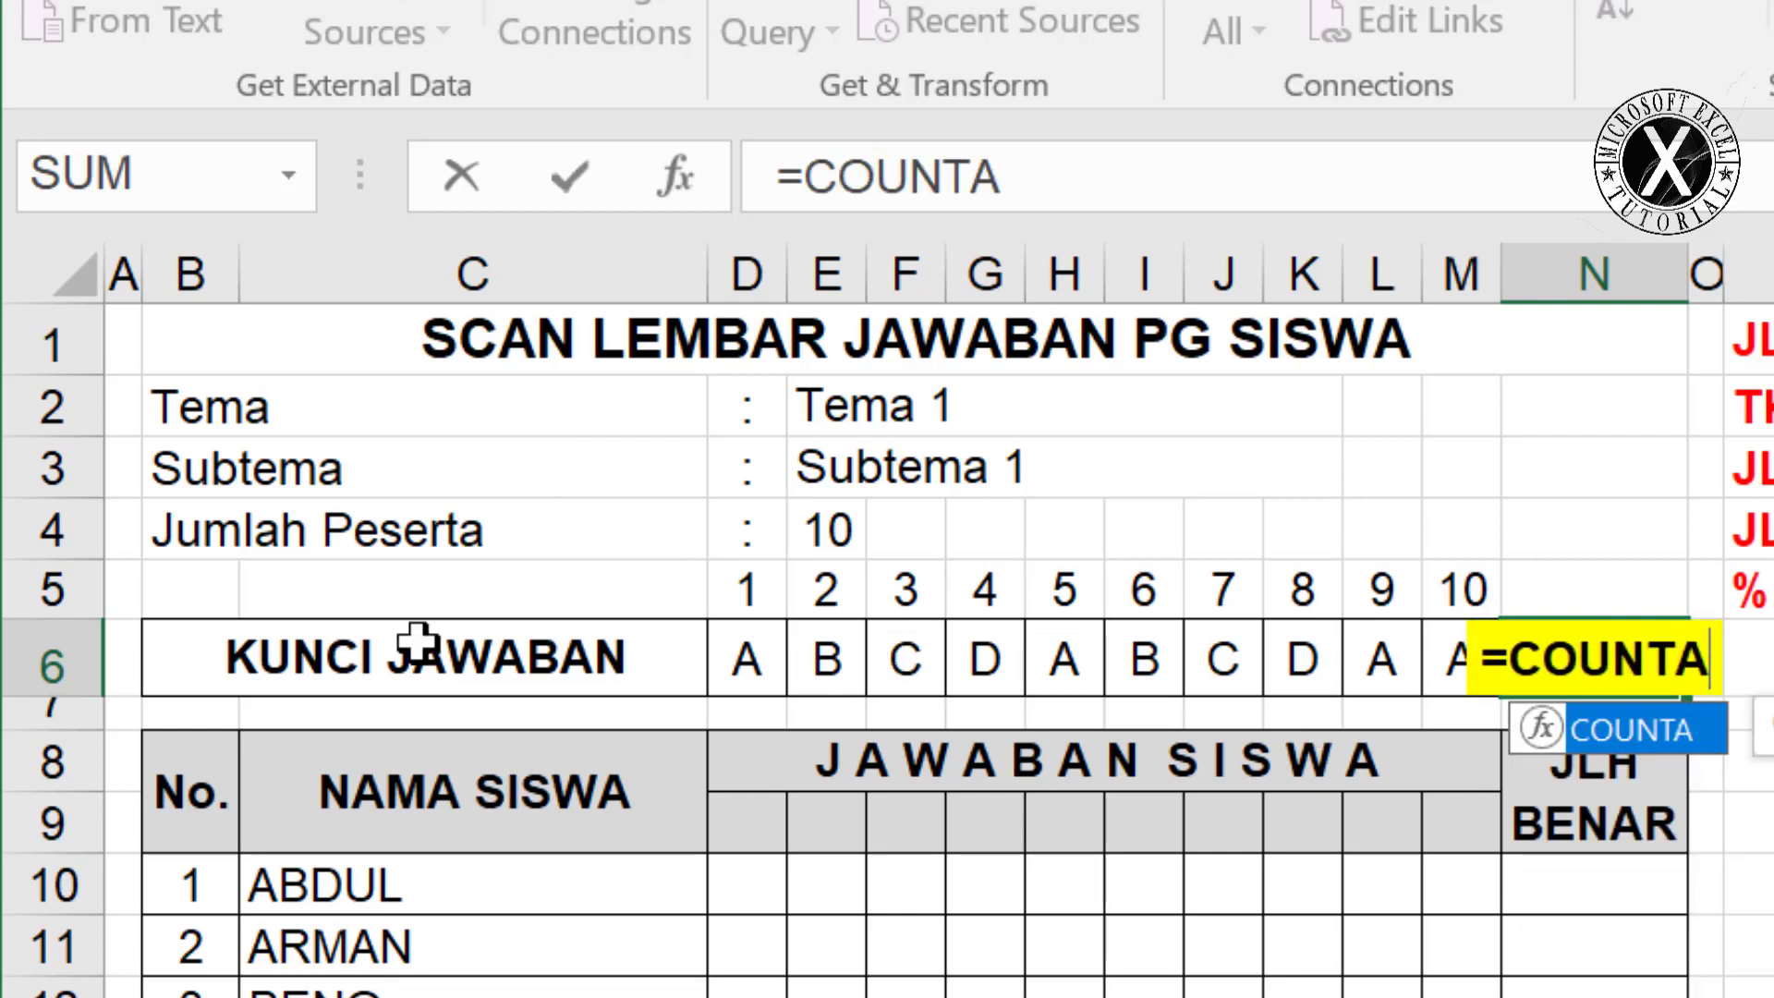
text(()
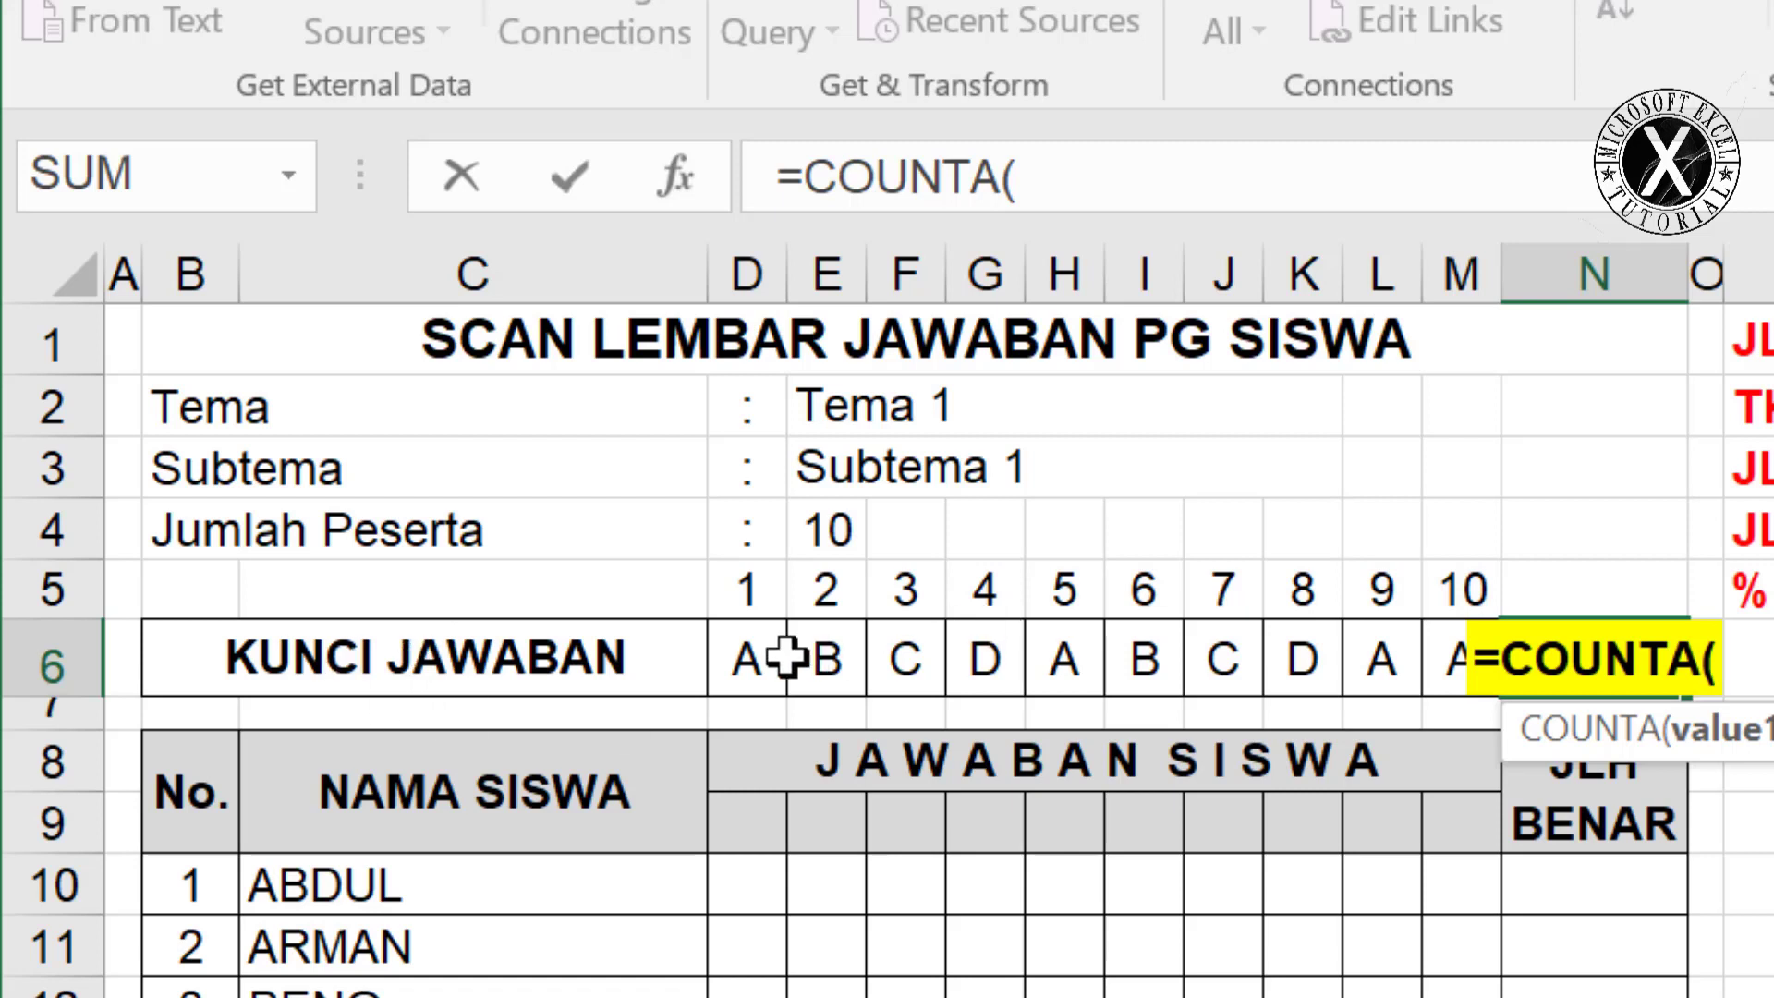
drag(746, 658, 1430, 663)
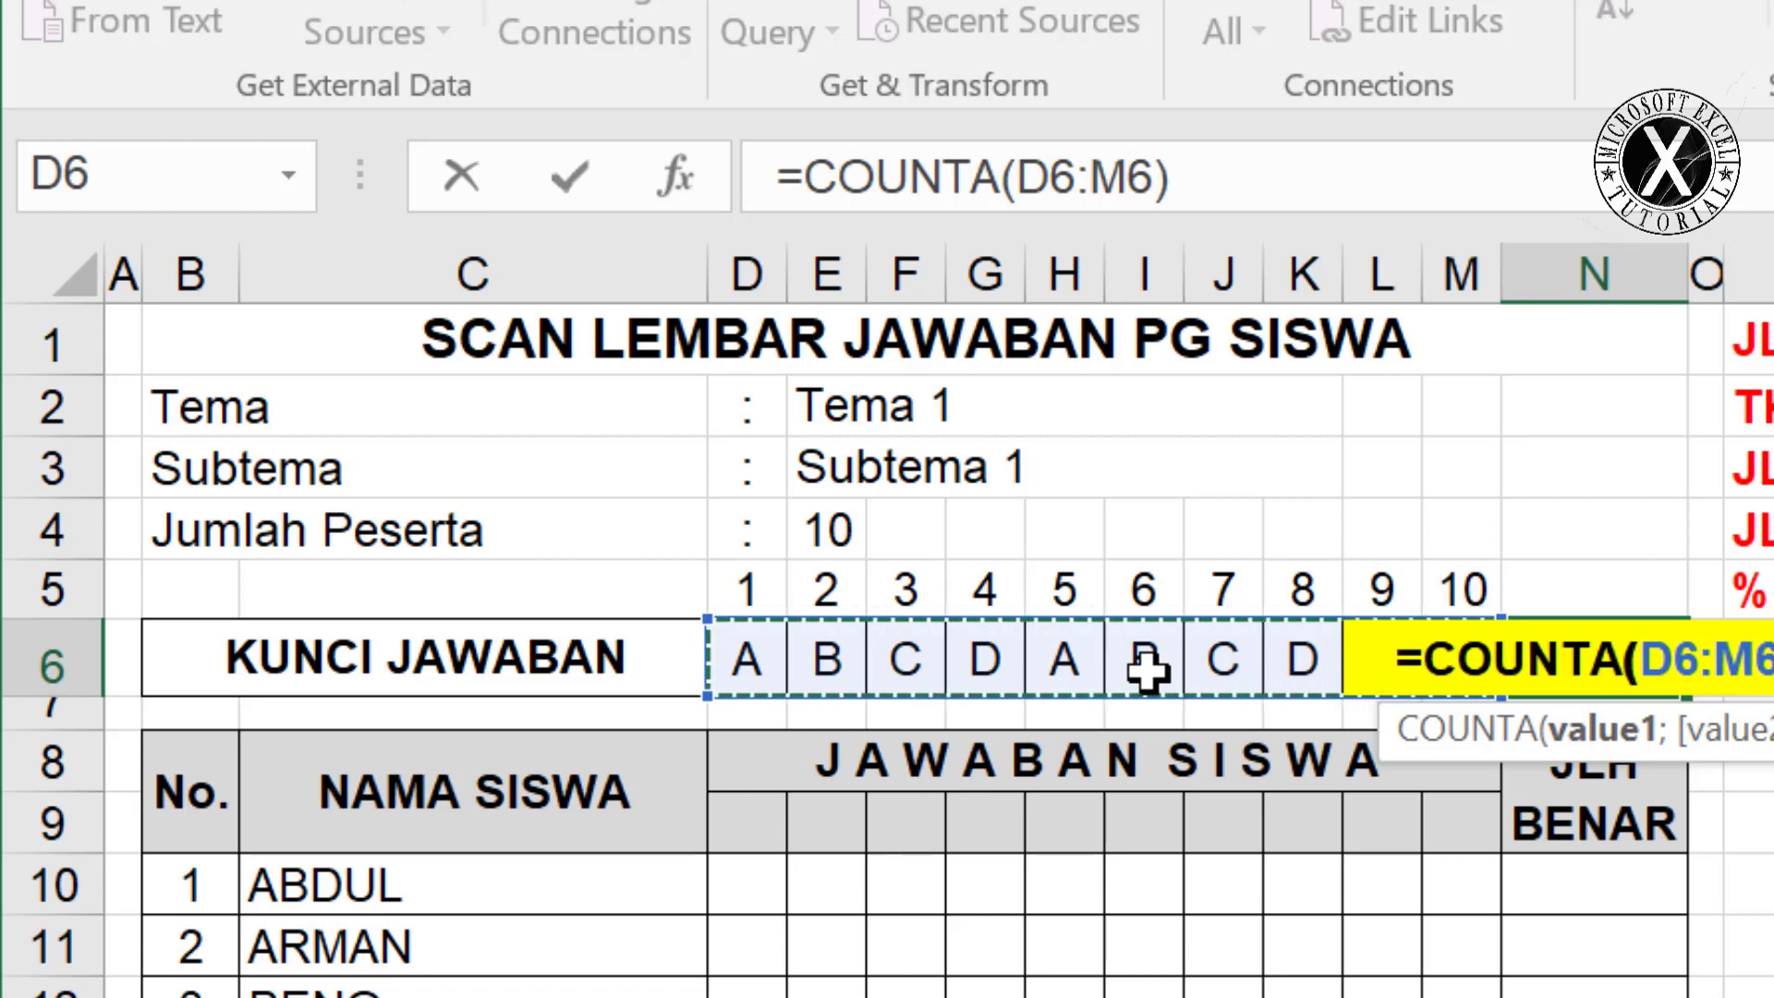
key(Return)
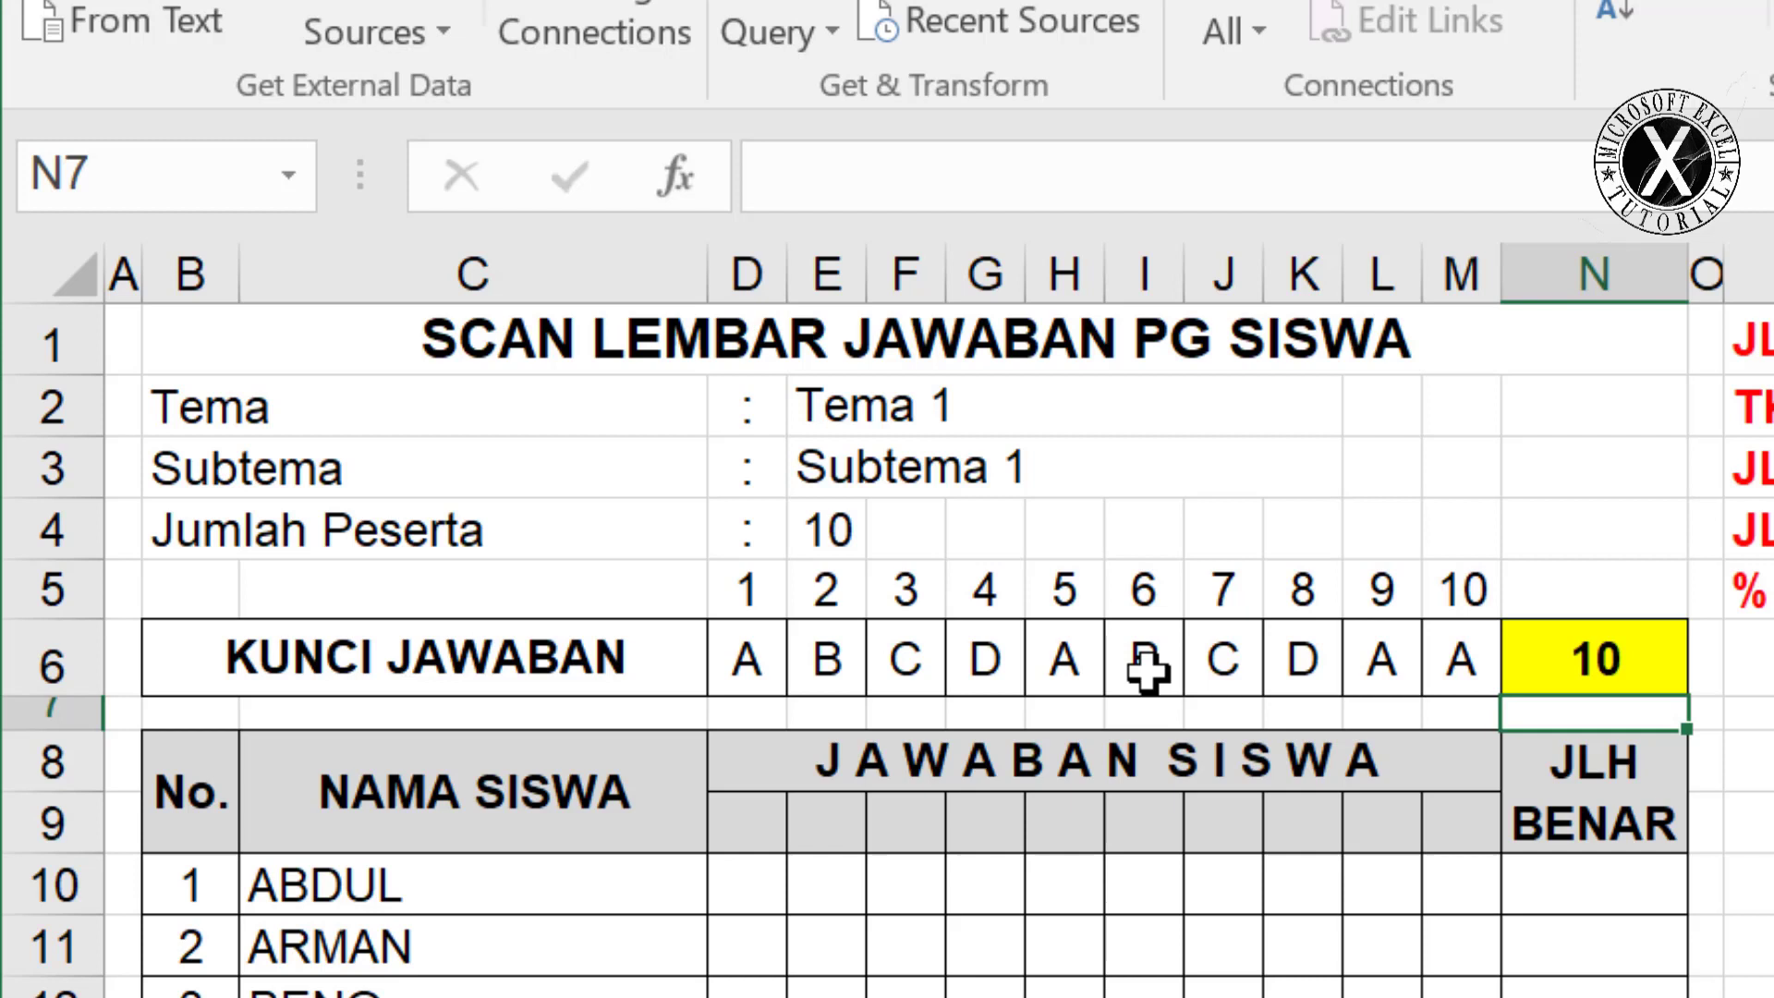
Test the count in N6 by clearing the first key answer in D6 and re-entering A.
click(1615, 656)
click(729, 654)
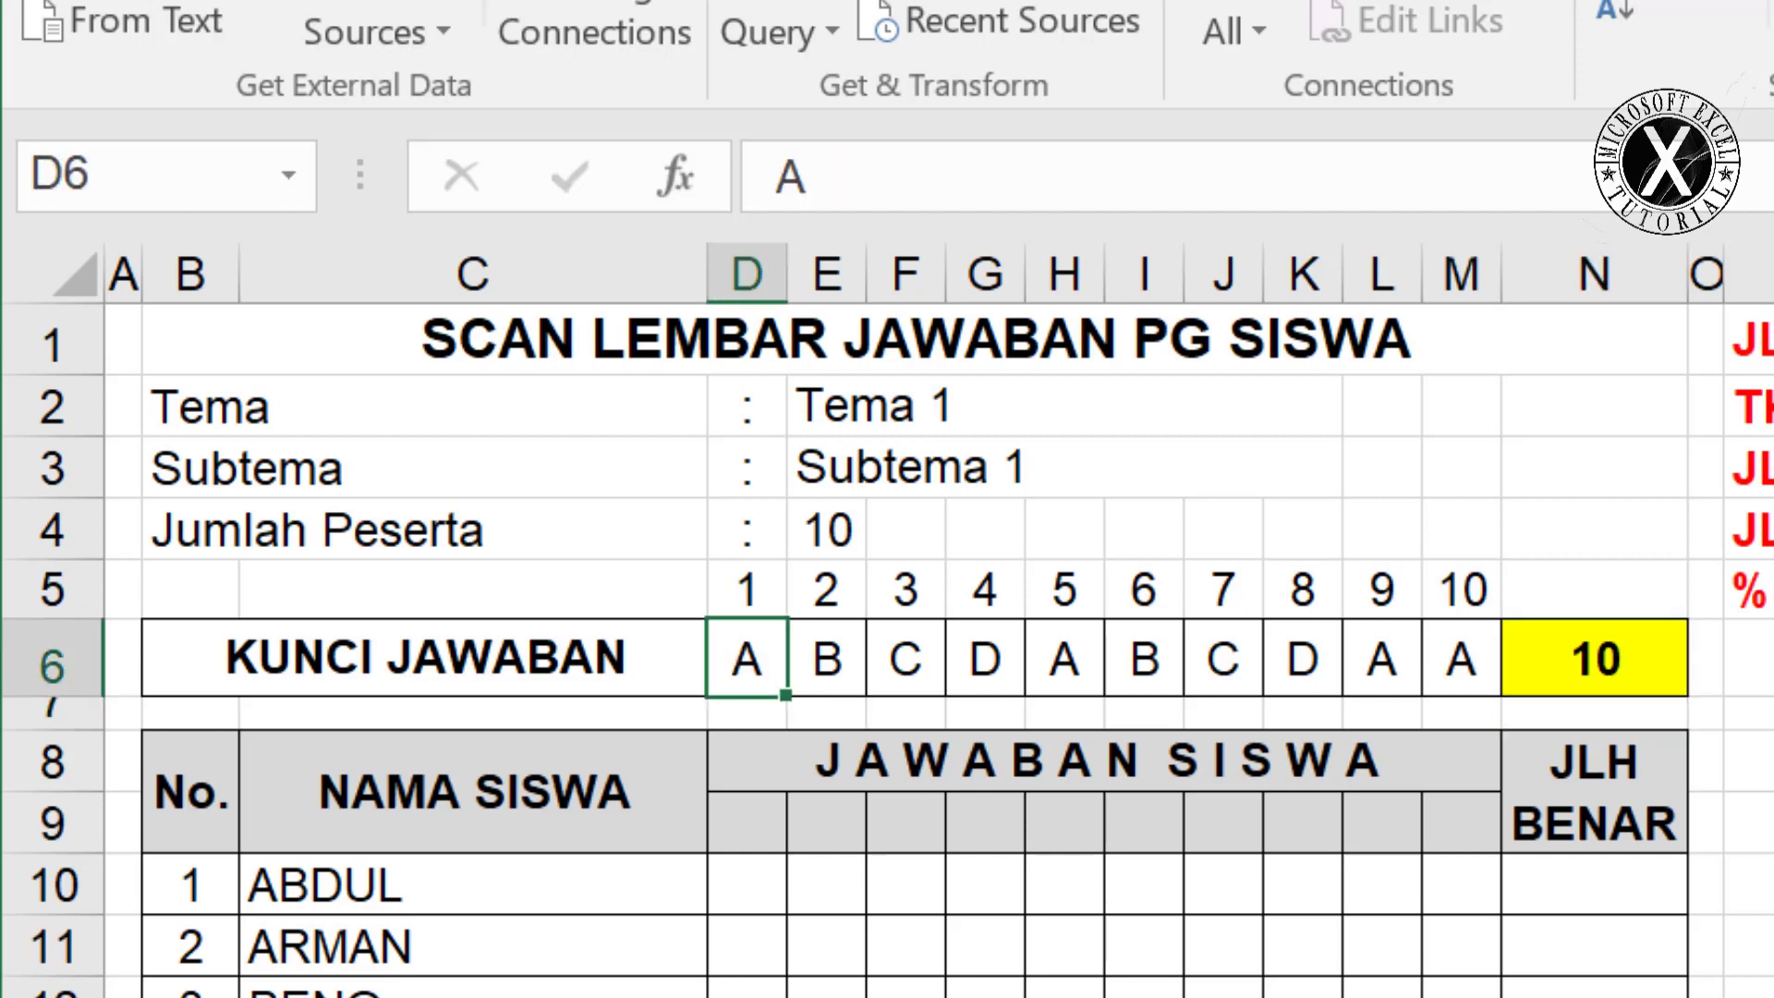
double_click(729, 654)
key(Delete)
key(Return)
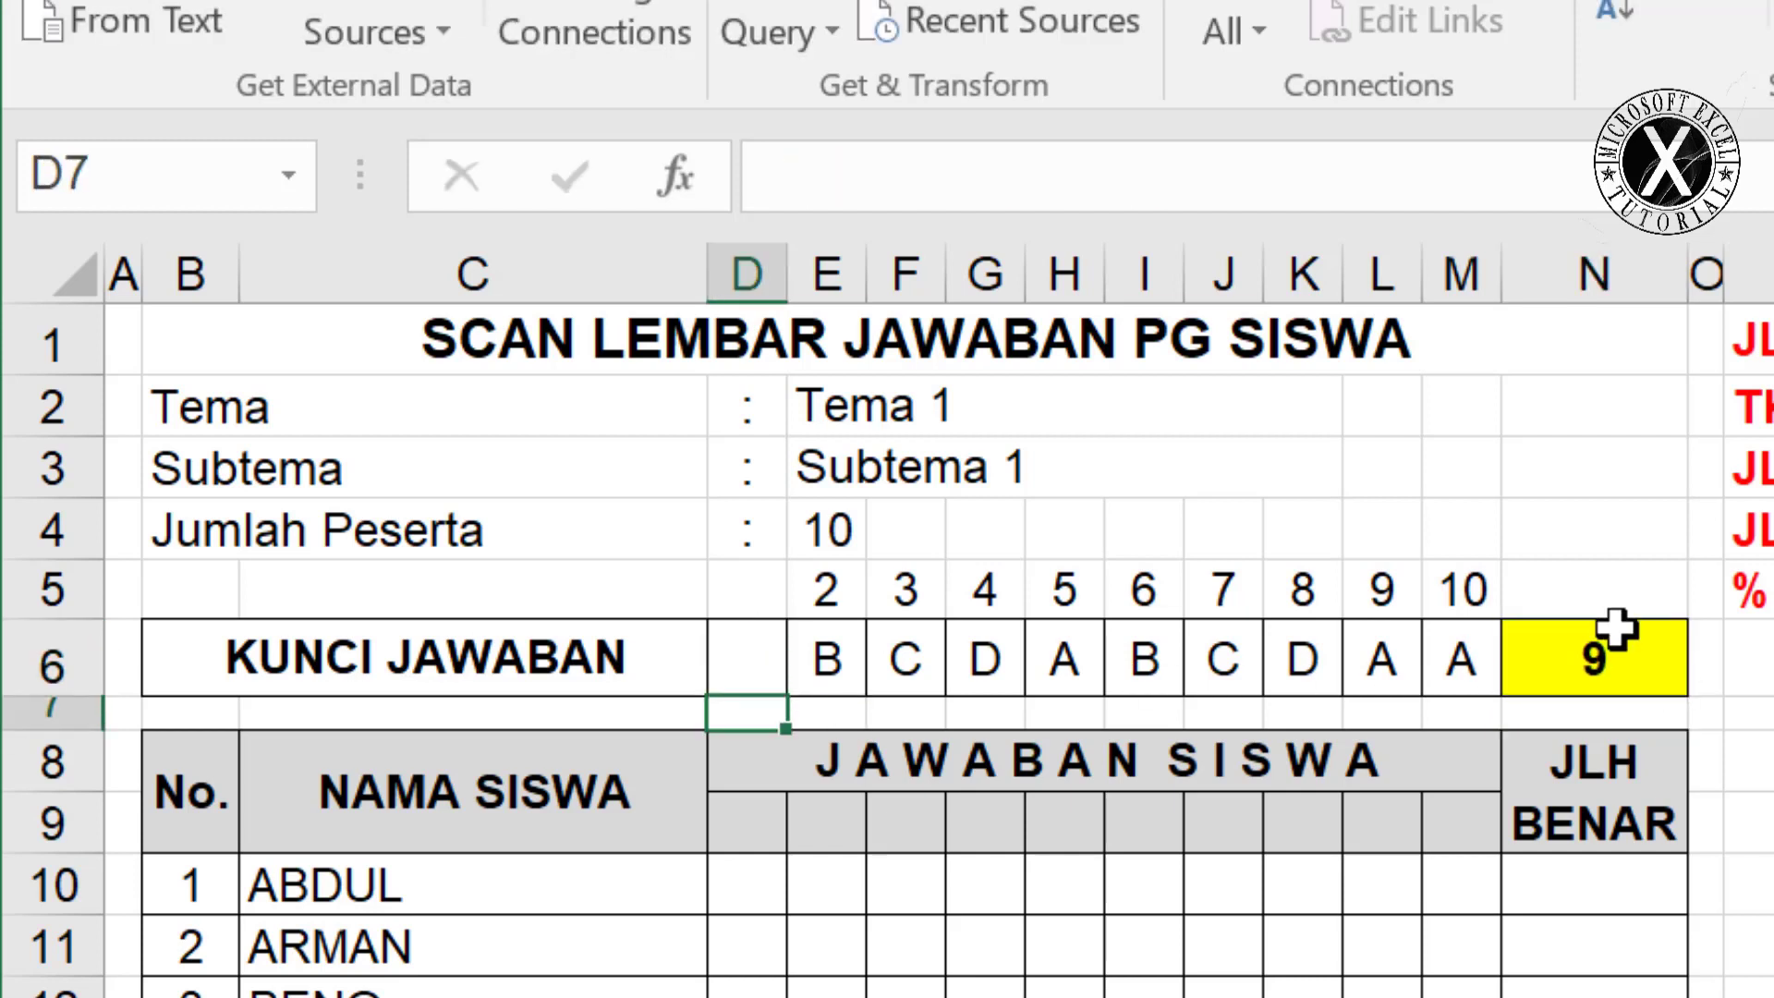
click(750, 647)
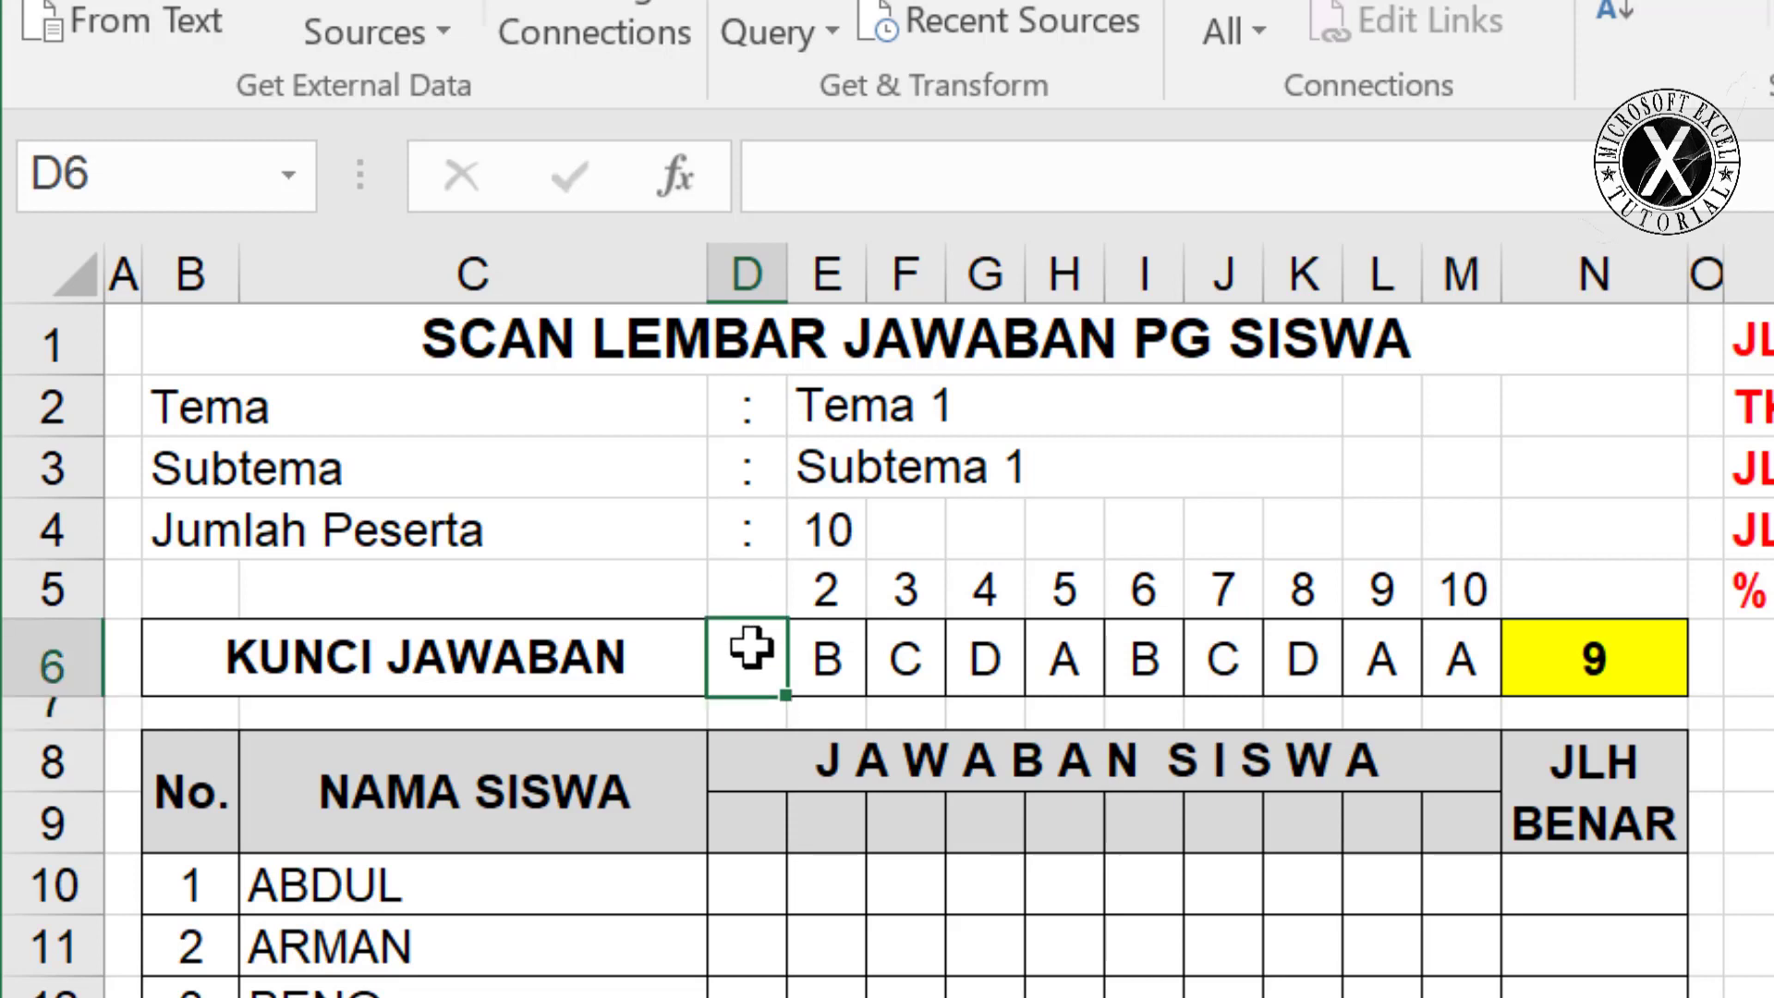
text(A)
key(Return)
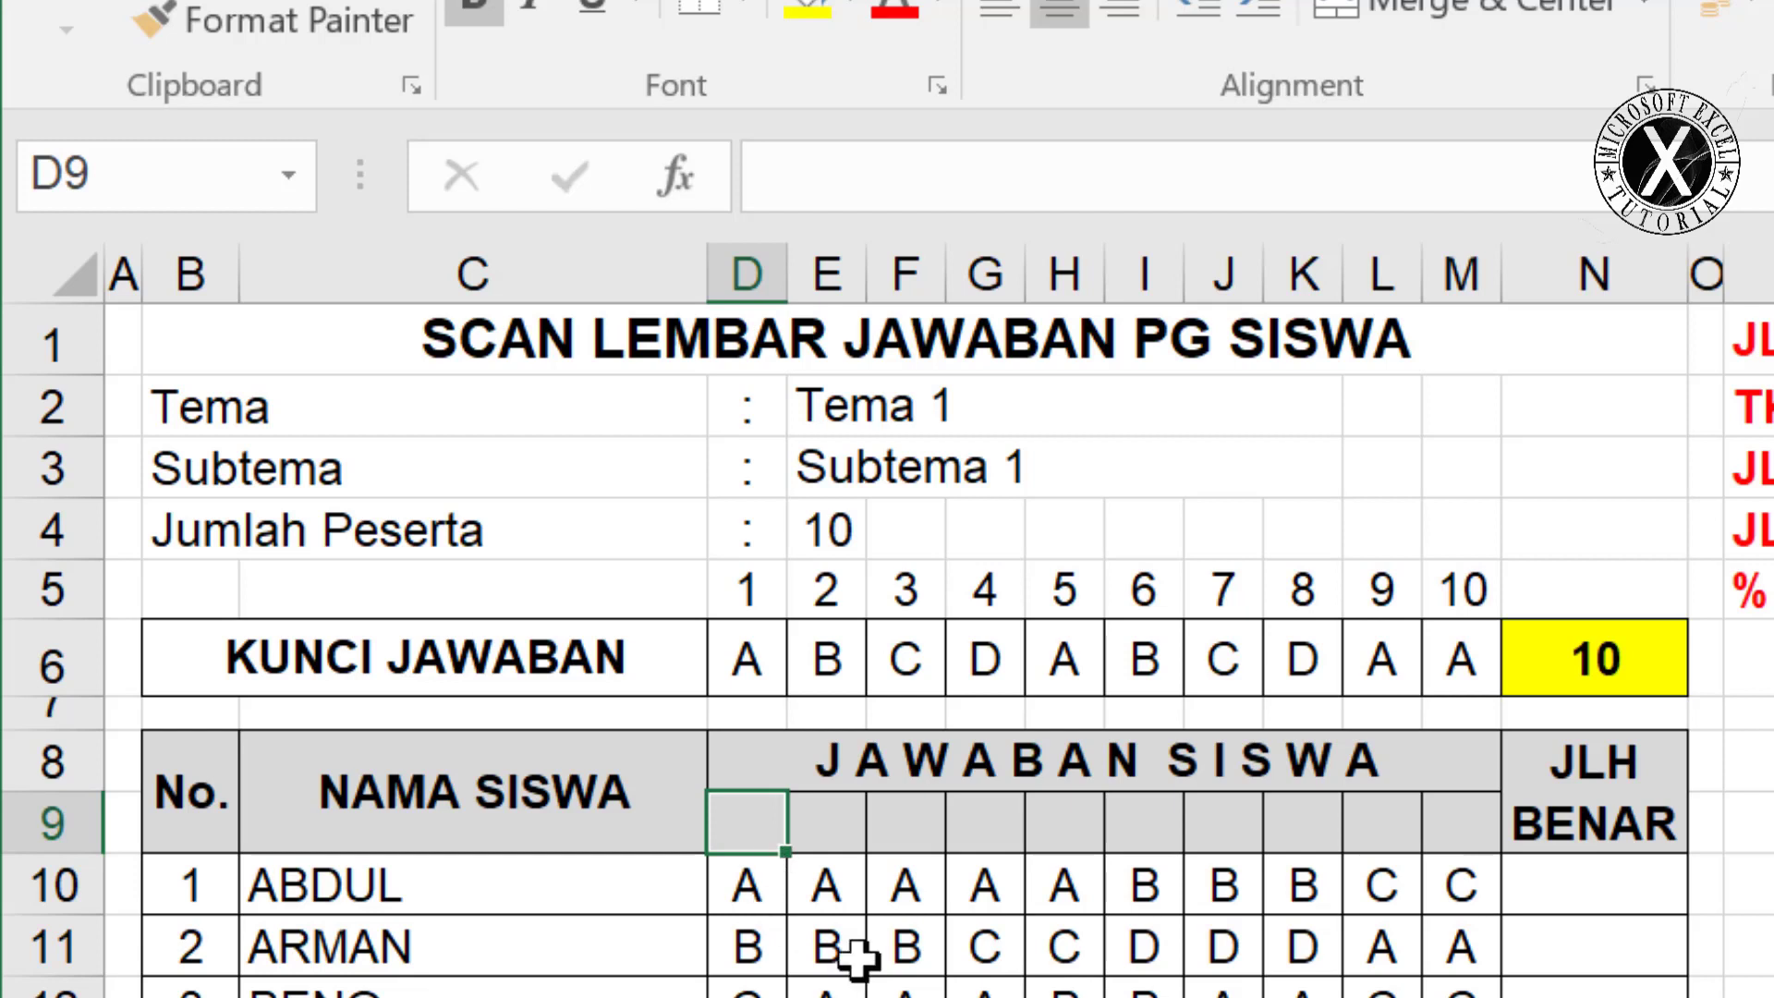
Link the JAWABAN SISWA header cell D9 to the question number with =D5 and fill it across to M9.
text(=)
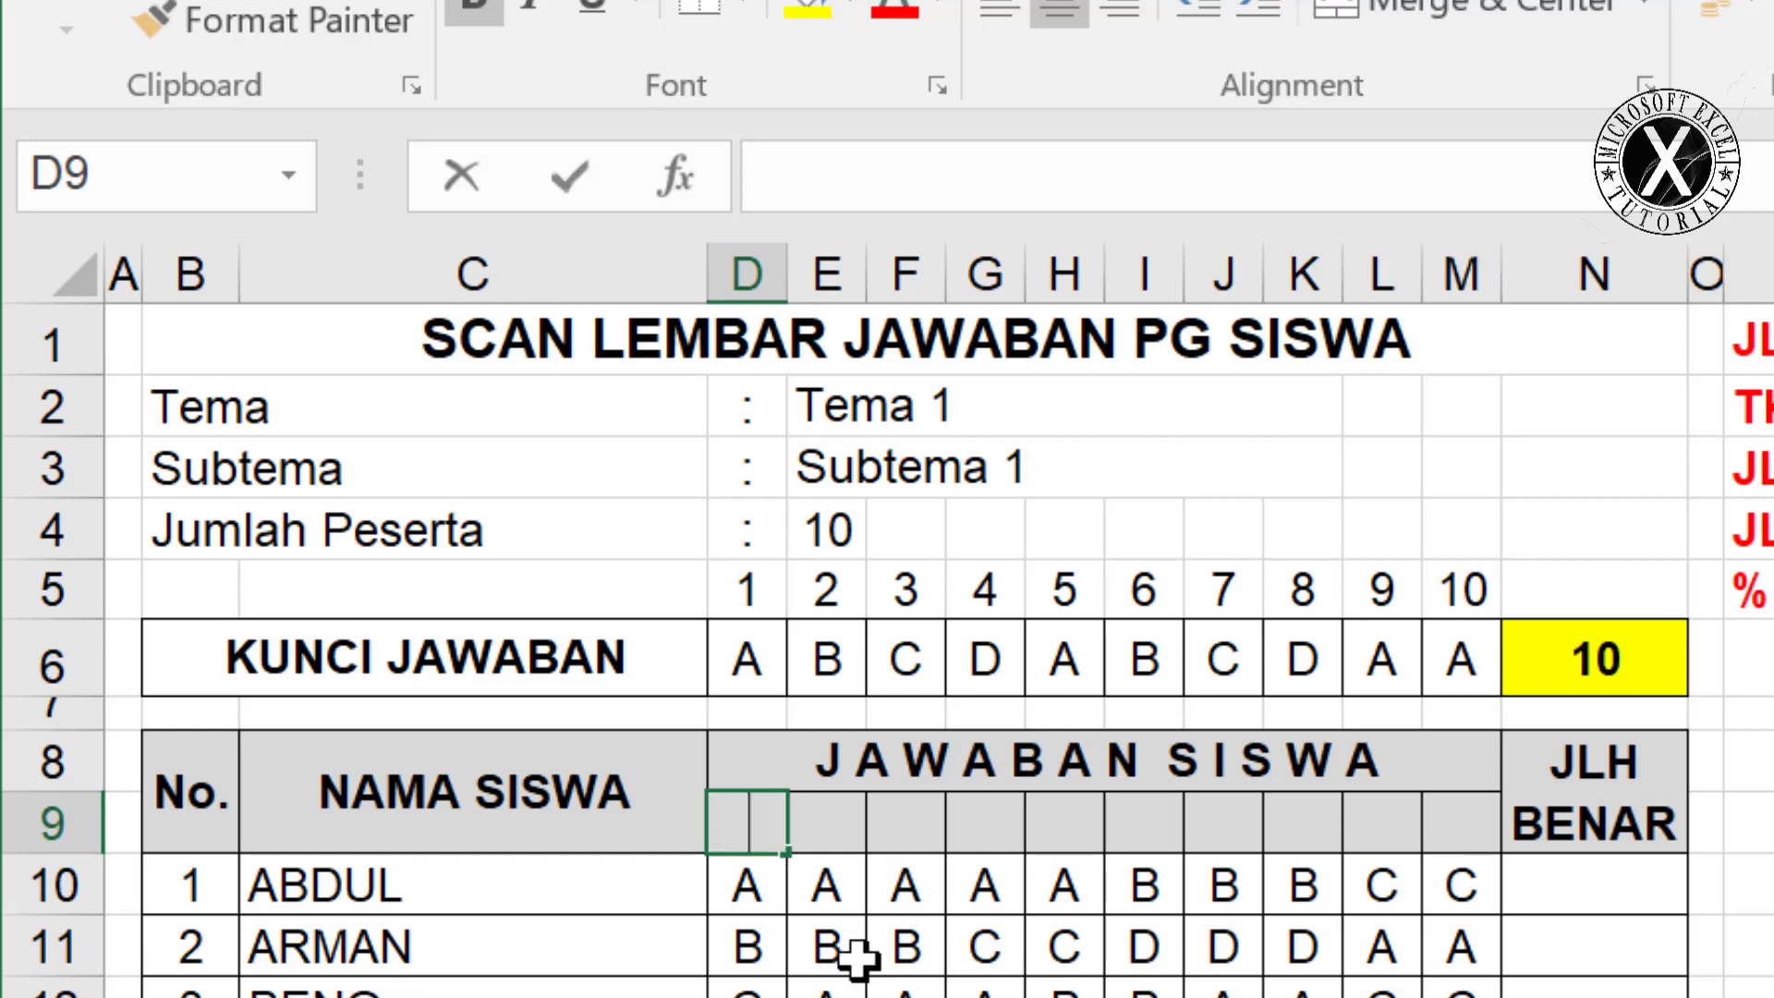
click(748, 588)
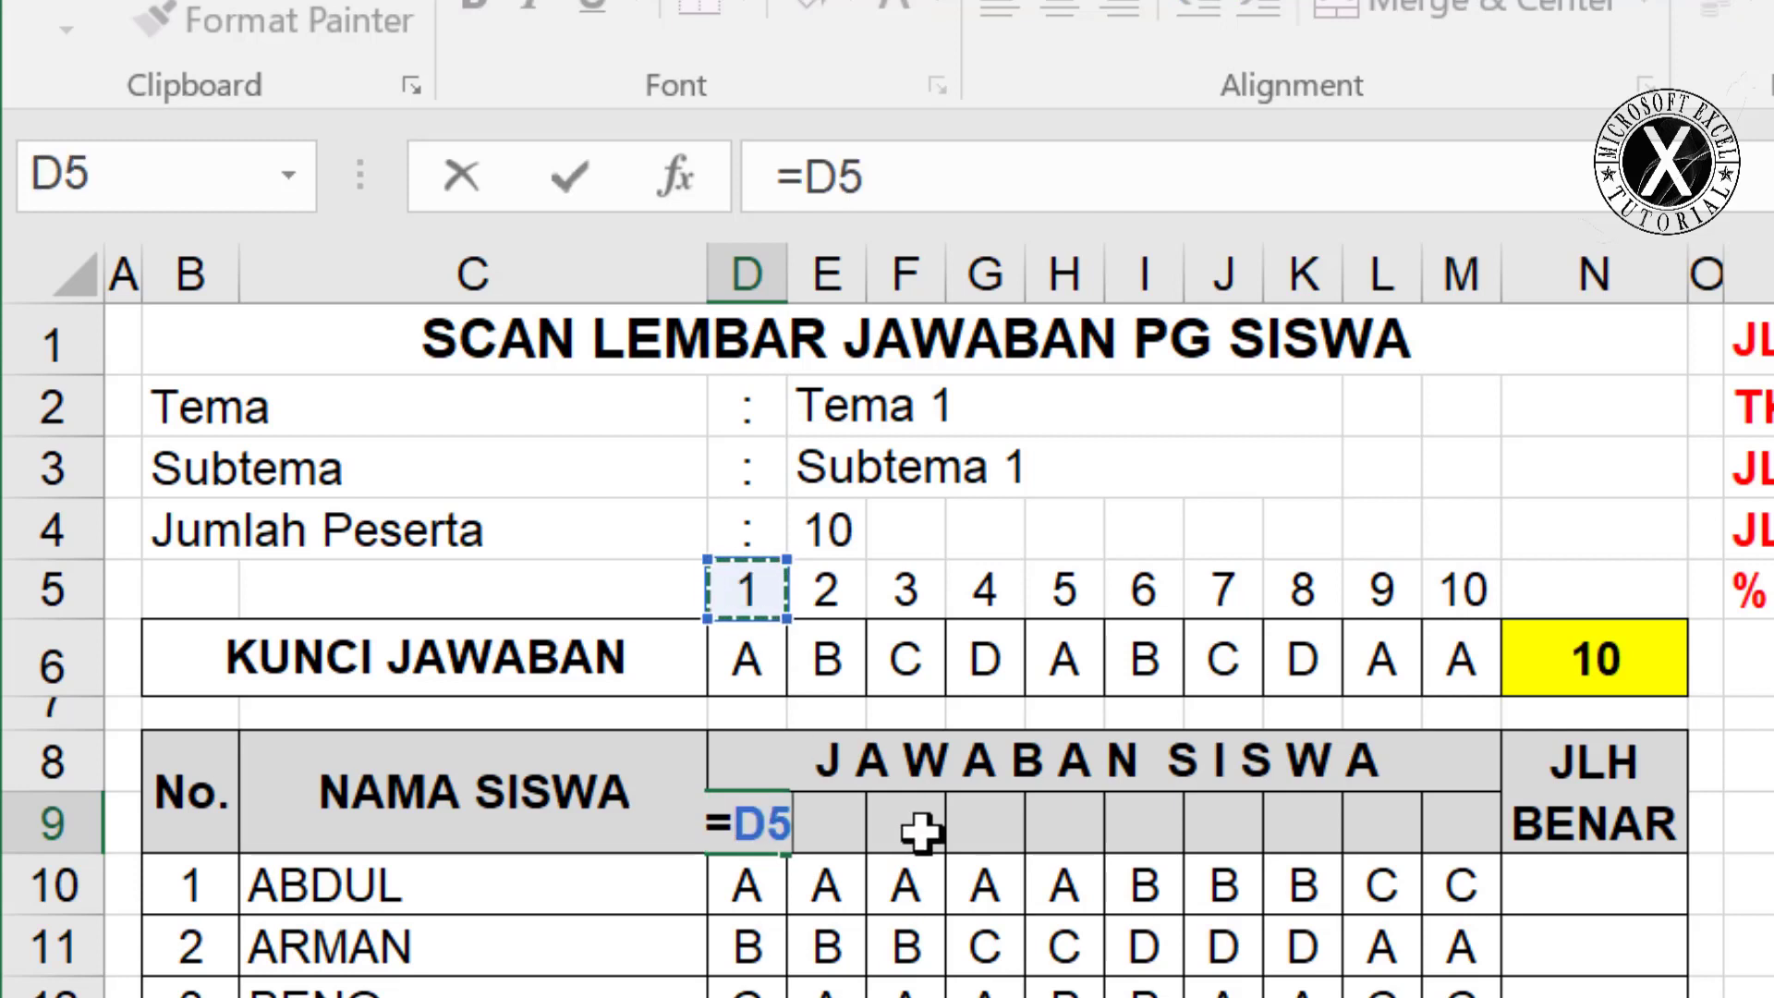
key(Return)
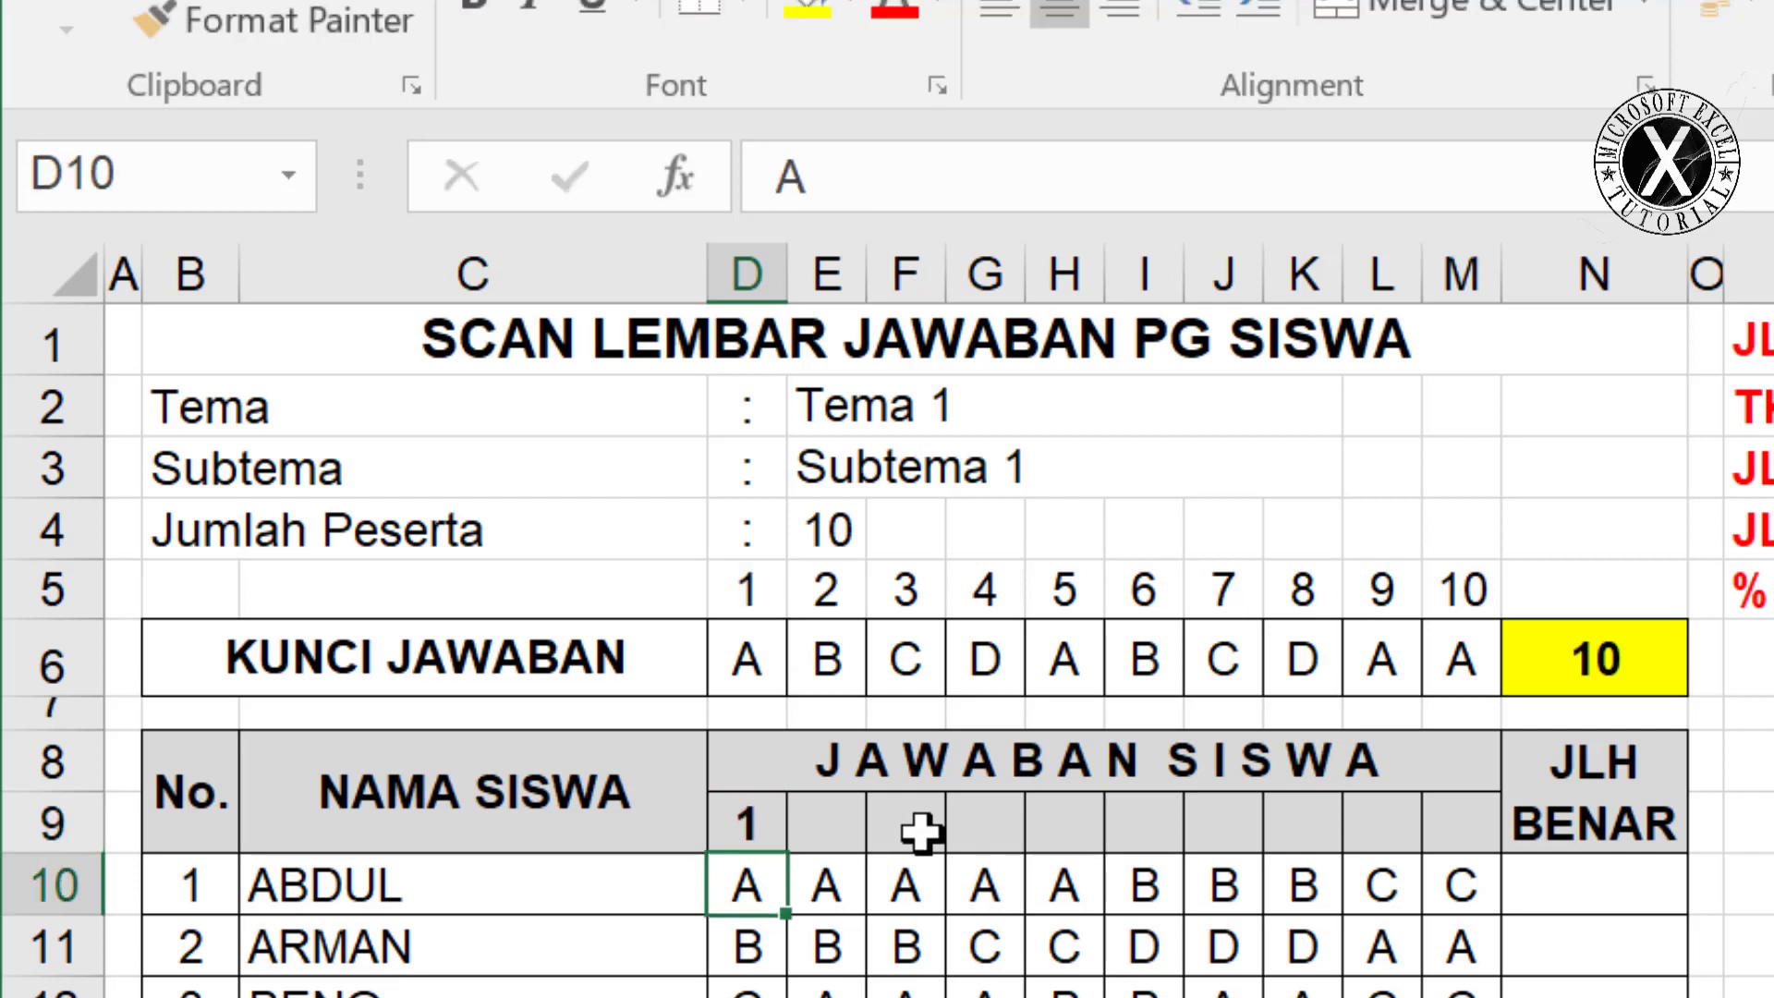
key(Up)
drag(793, 859, 1490, 845)
click(1376, 994)
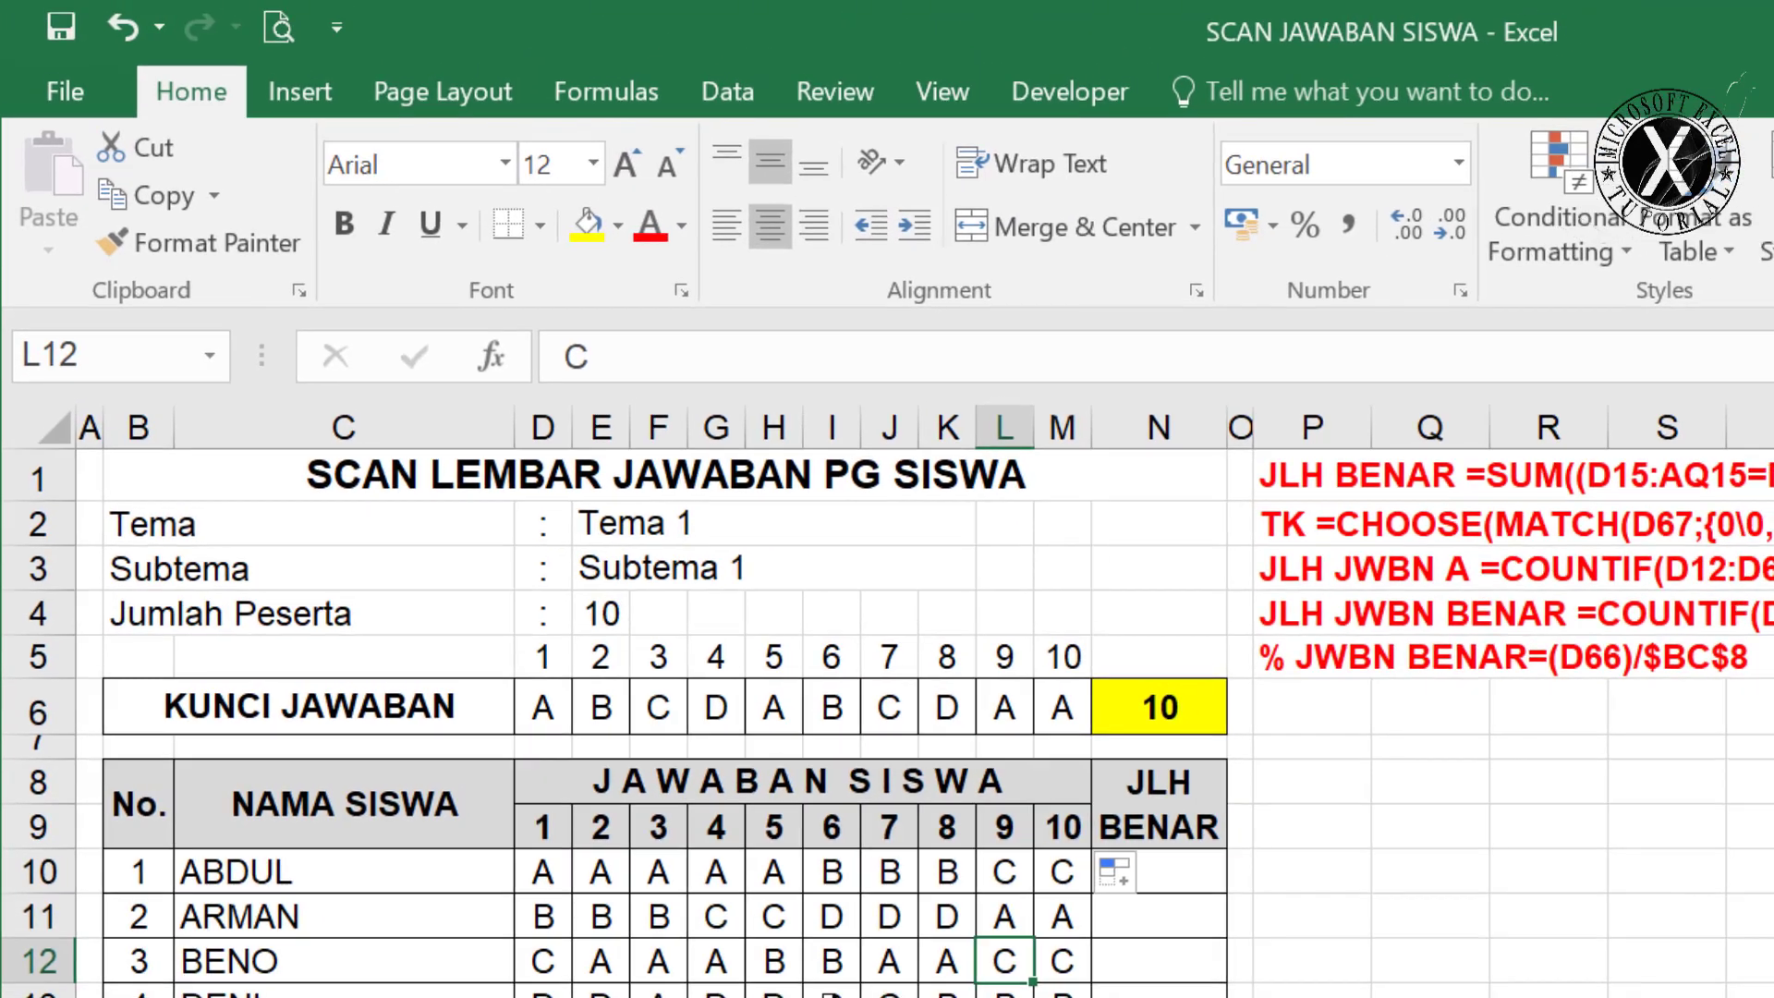
Create a new conditional formatting rule for D10 that uses a formula to determine which cells to format.
click(753, 891)
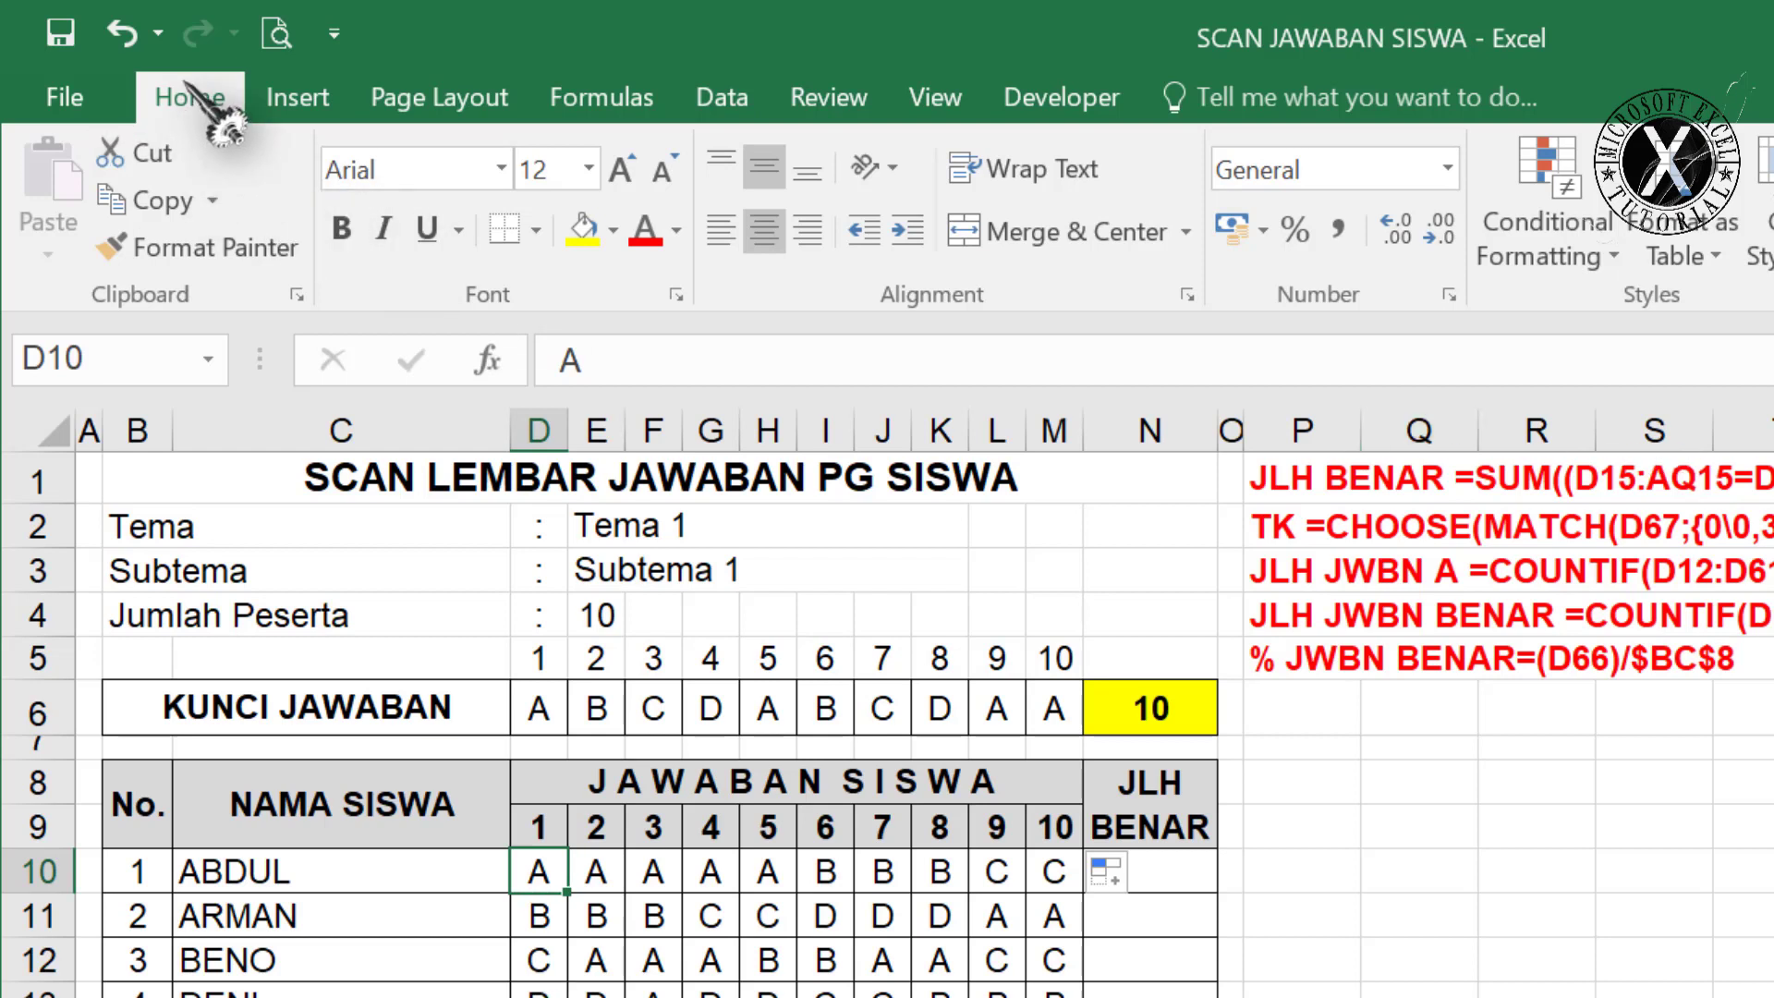
click(1559, 209)
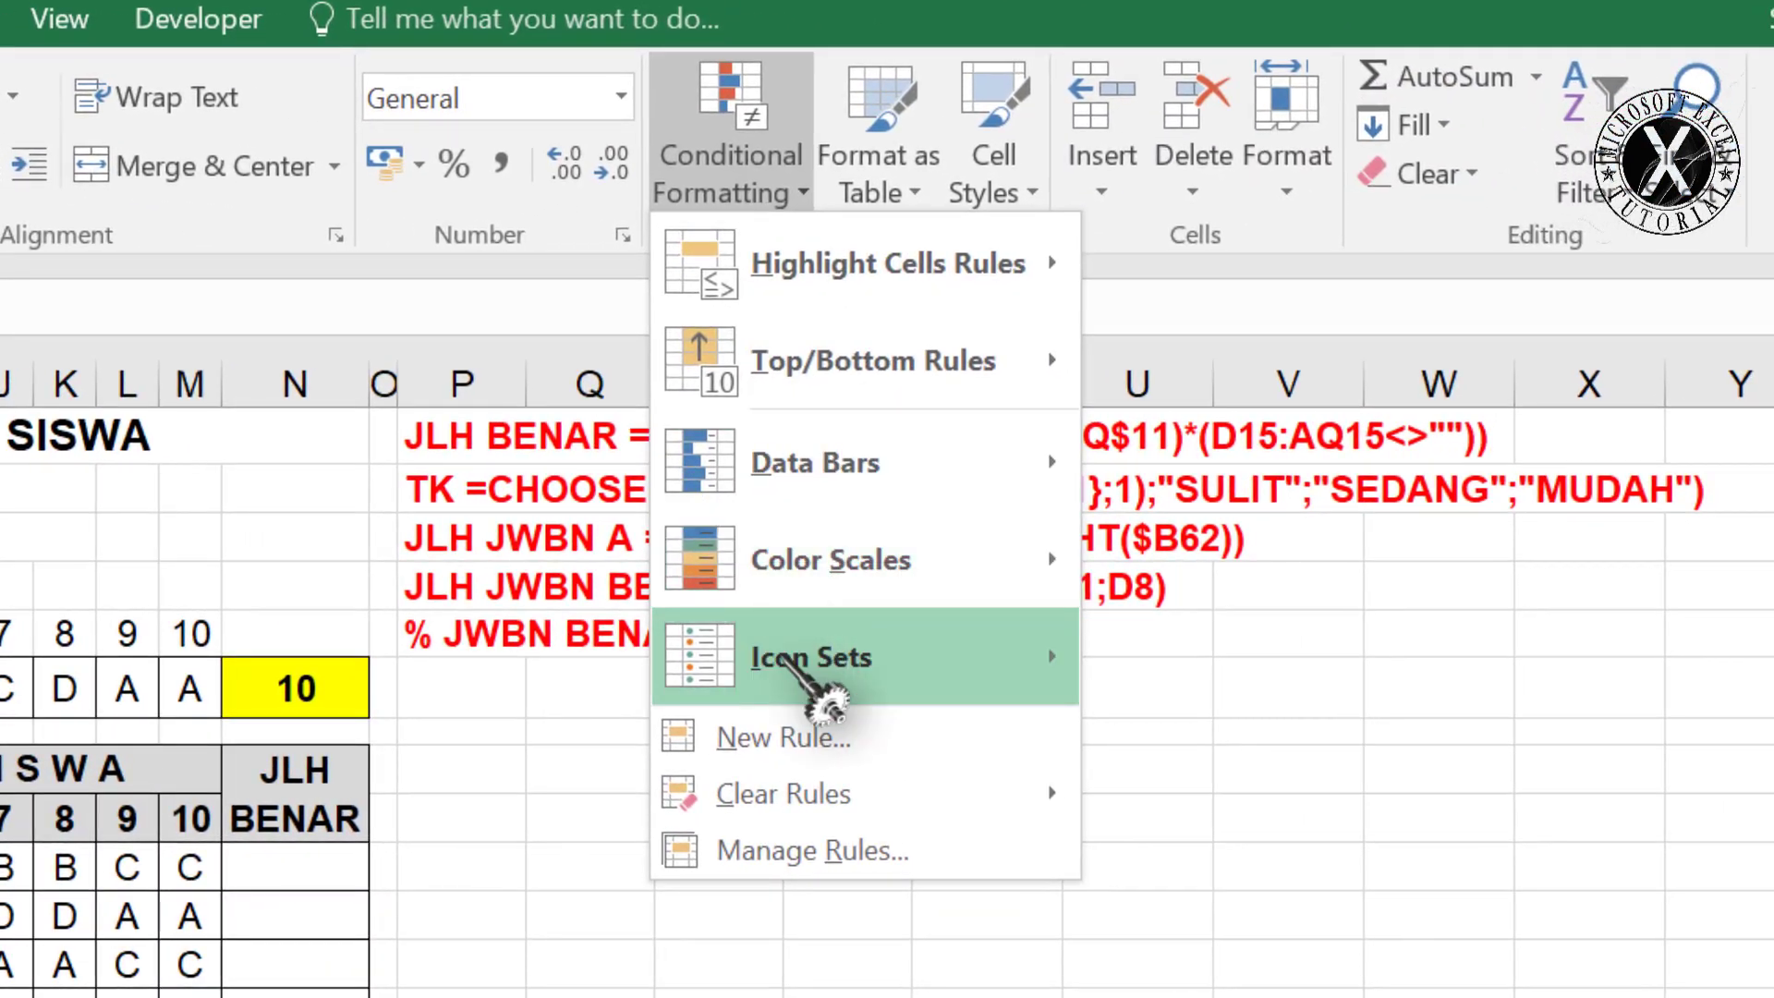
click(801, 737)
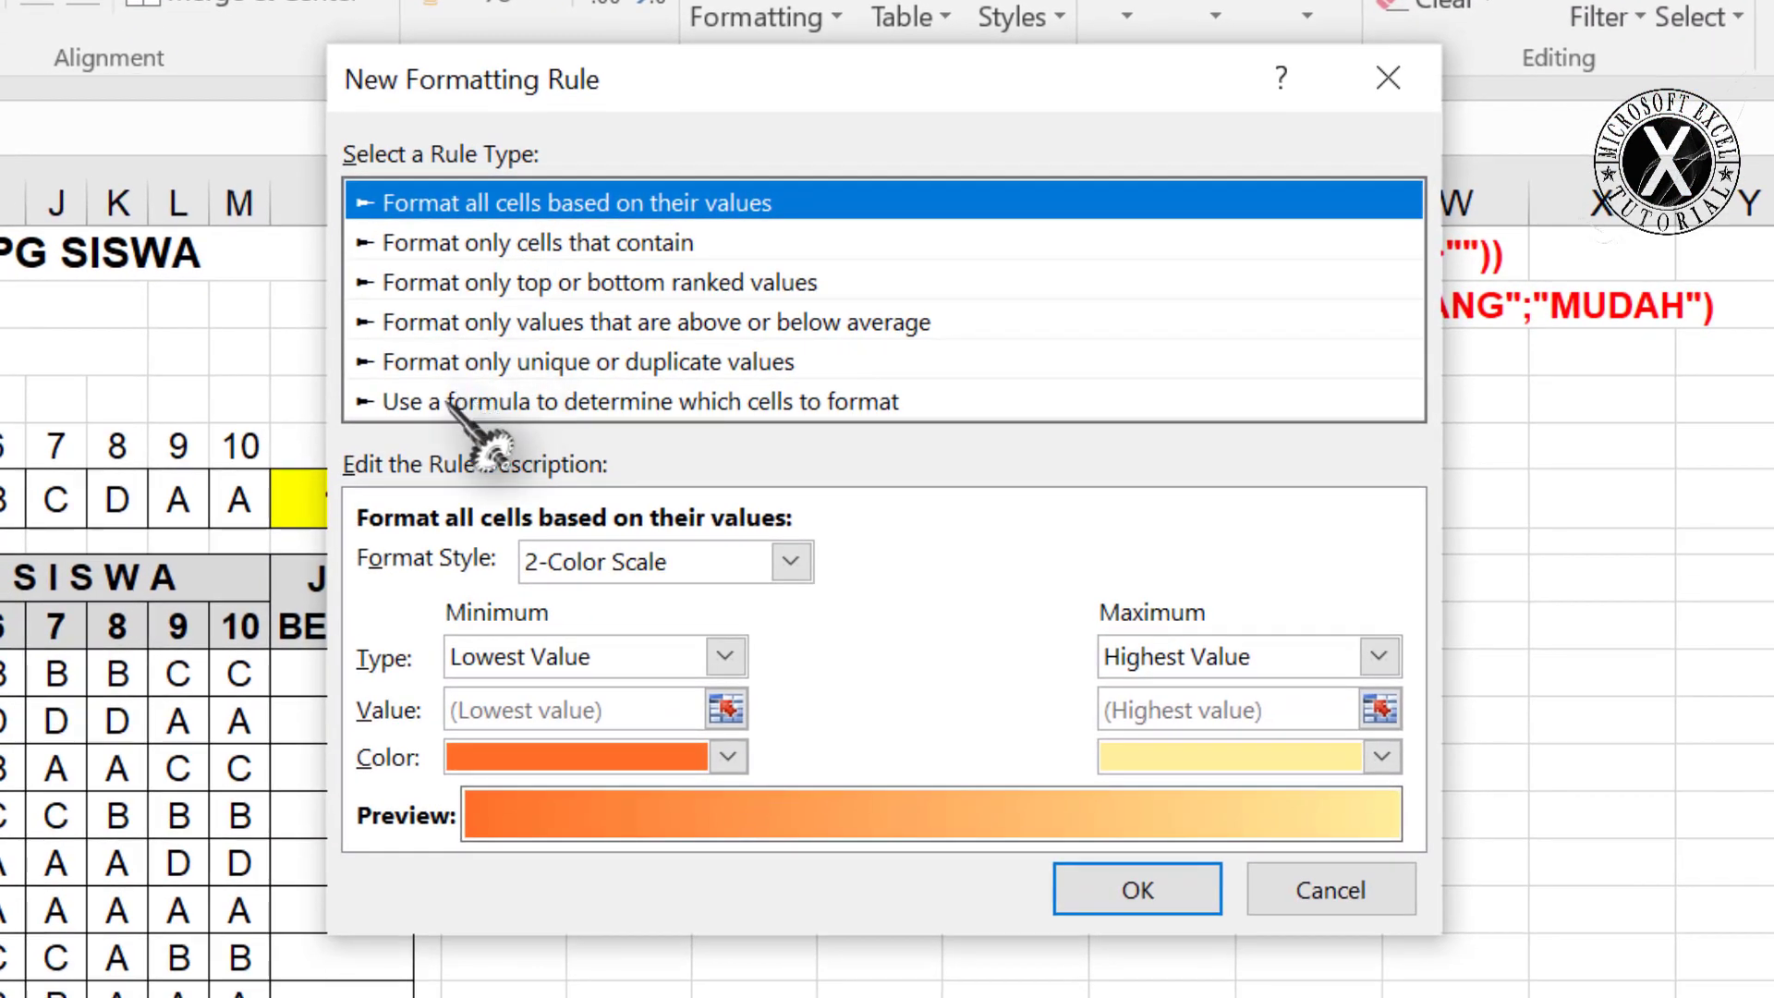
click(452, 401)
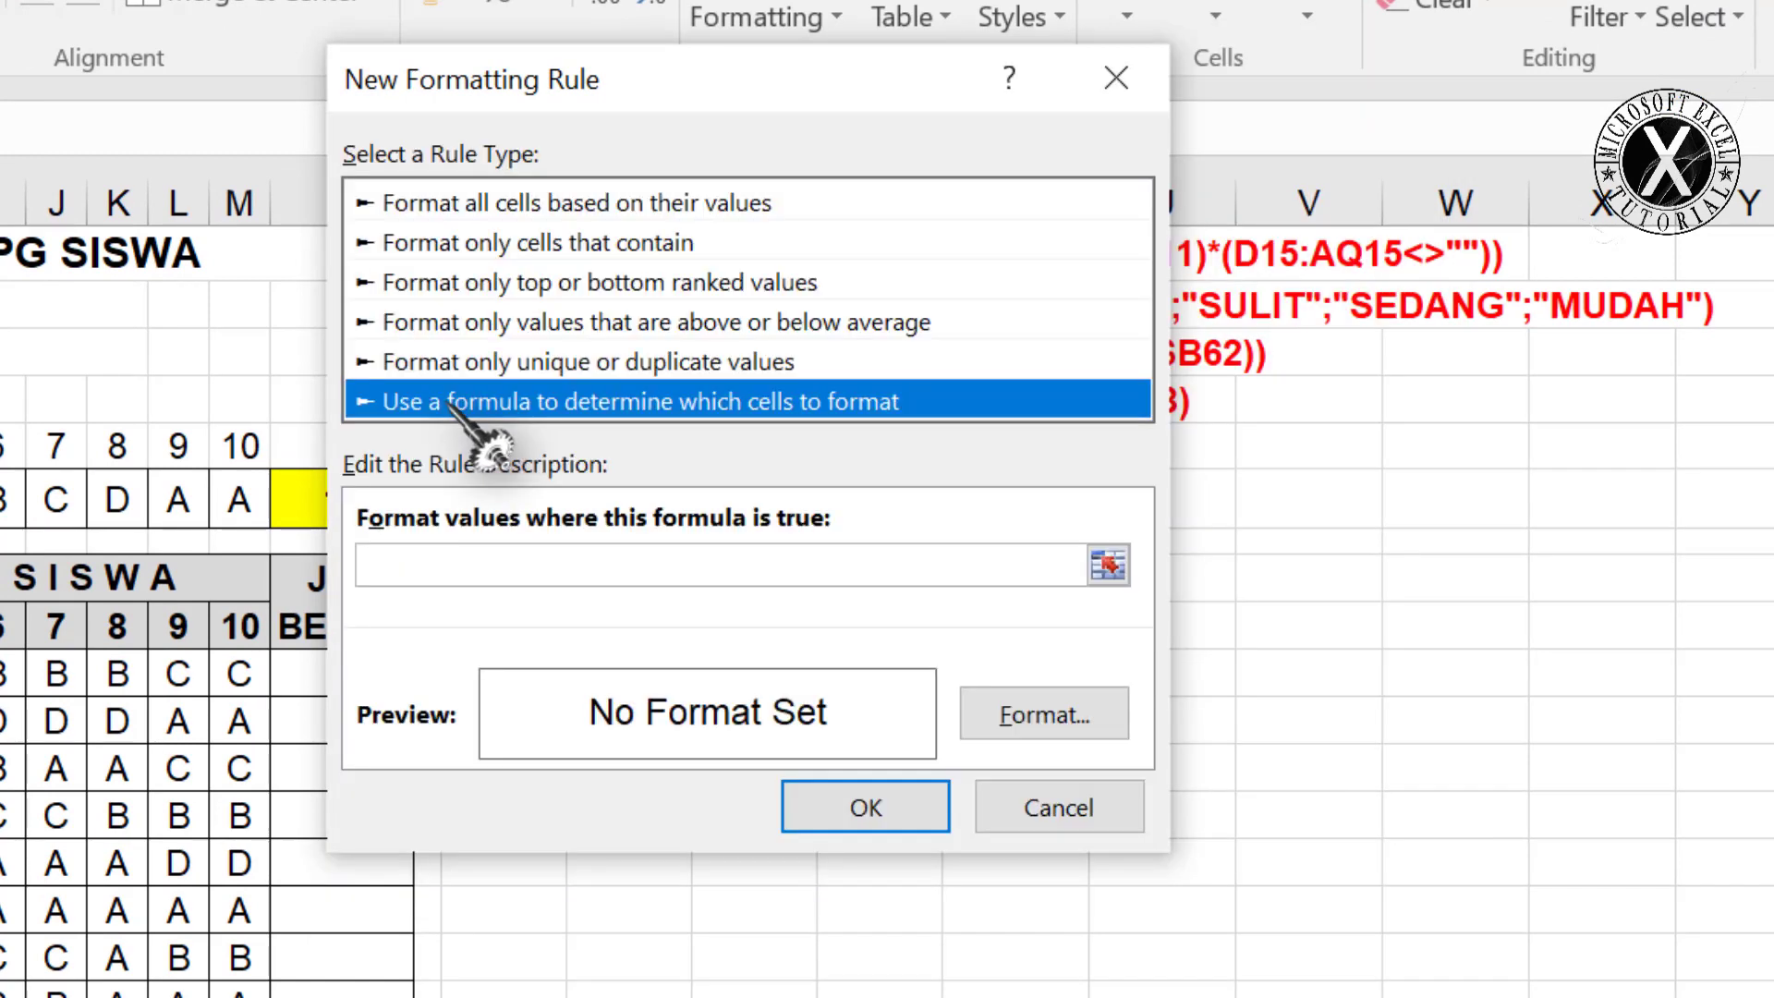
Enter =D10=D$6 as the rule's formula, with D10 relative and only the row of D6 locked.
click(441, 578)
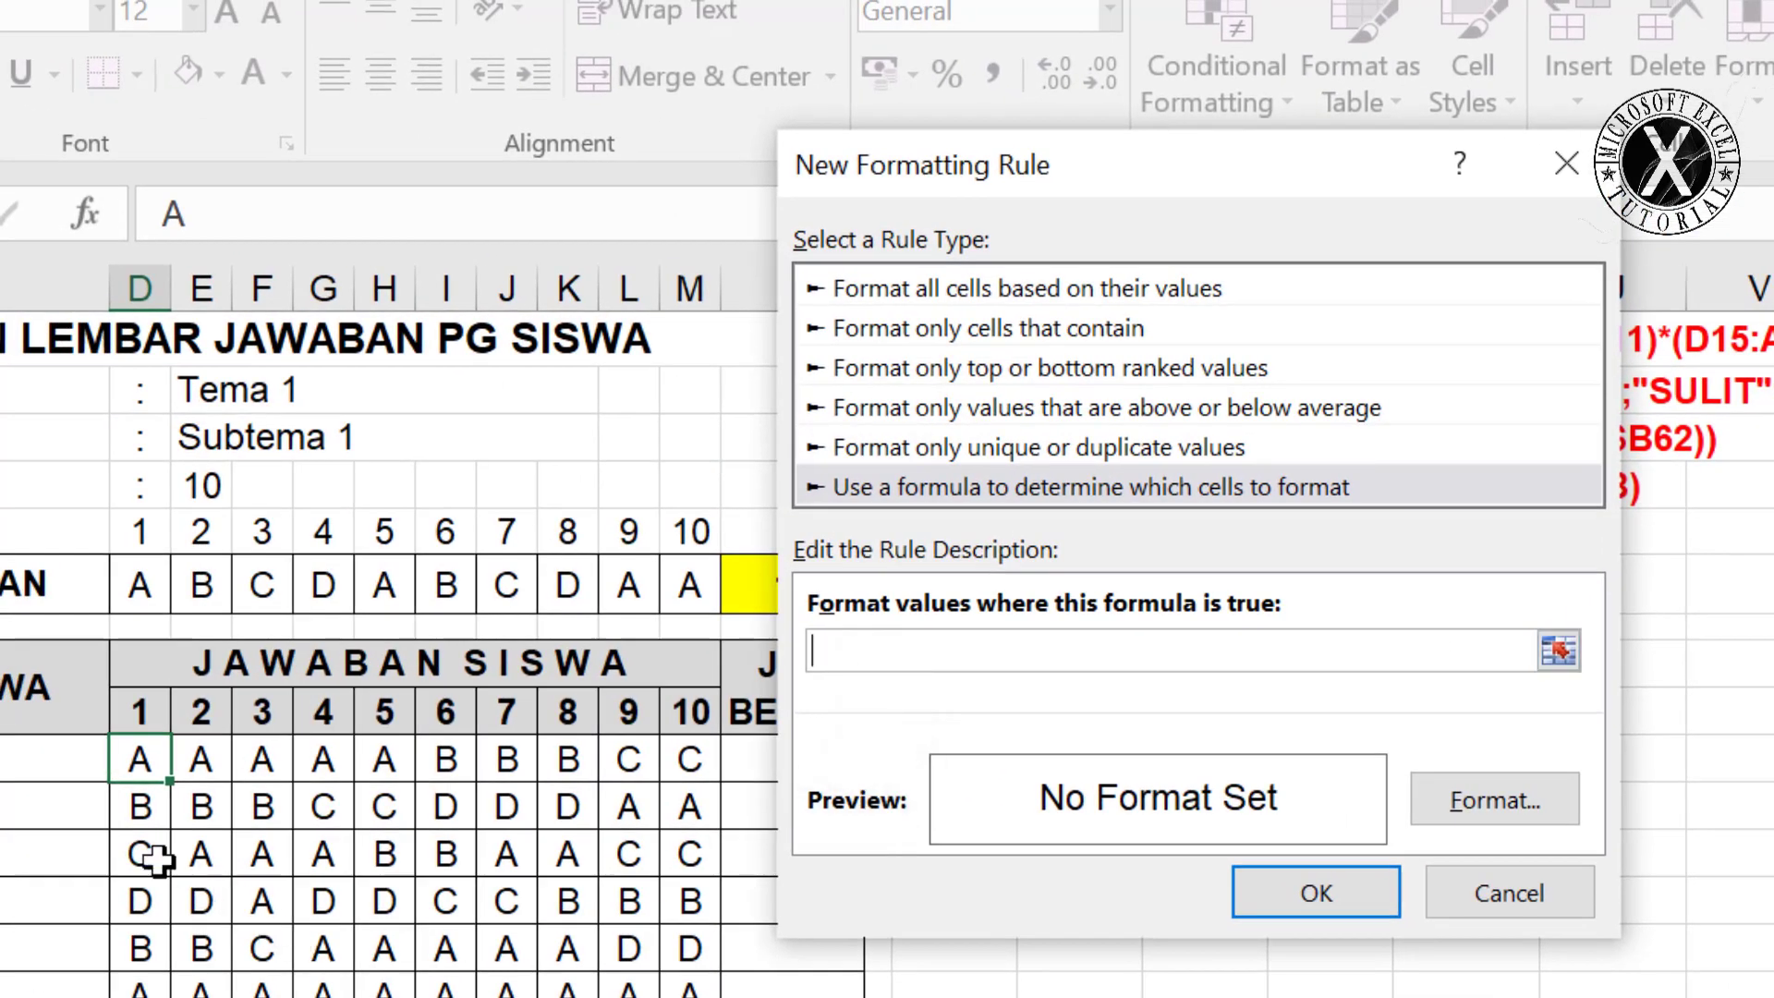
click(136, 760)
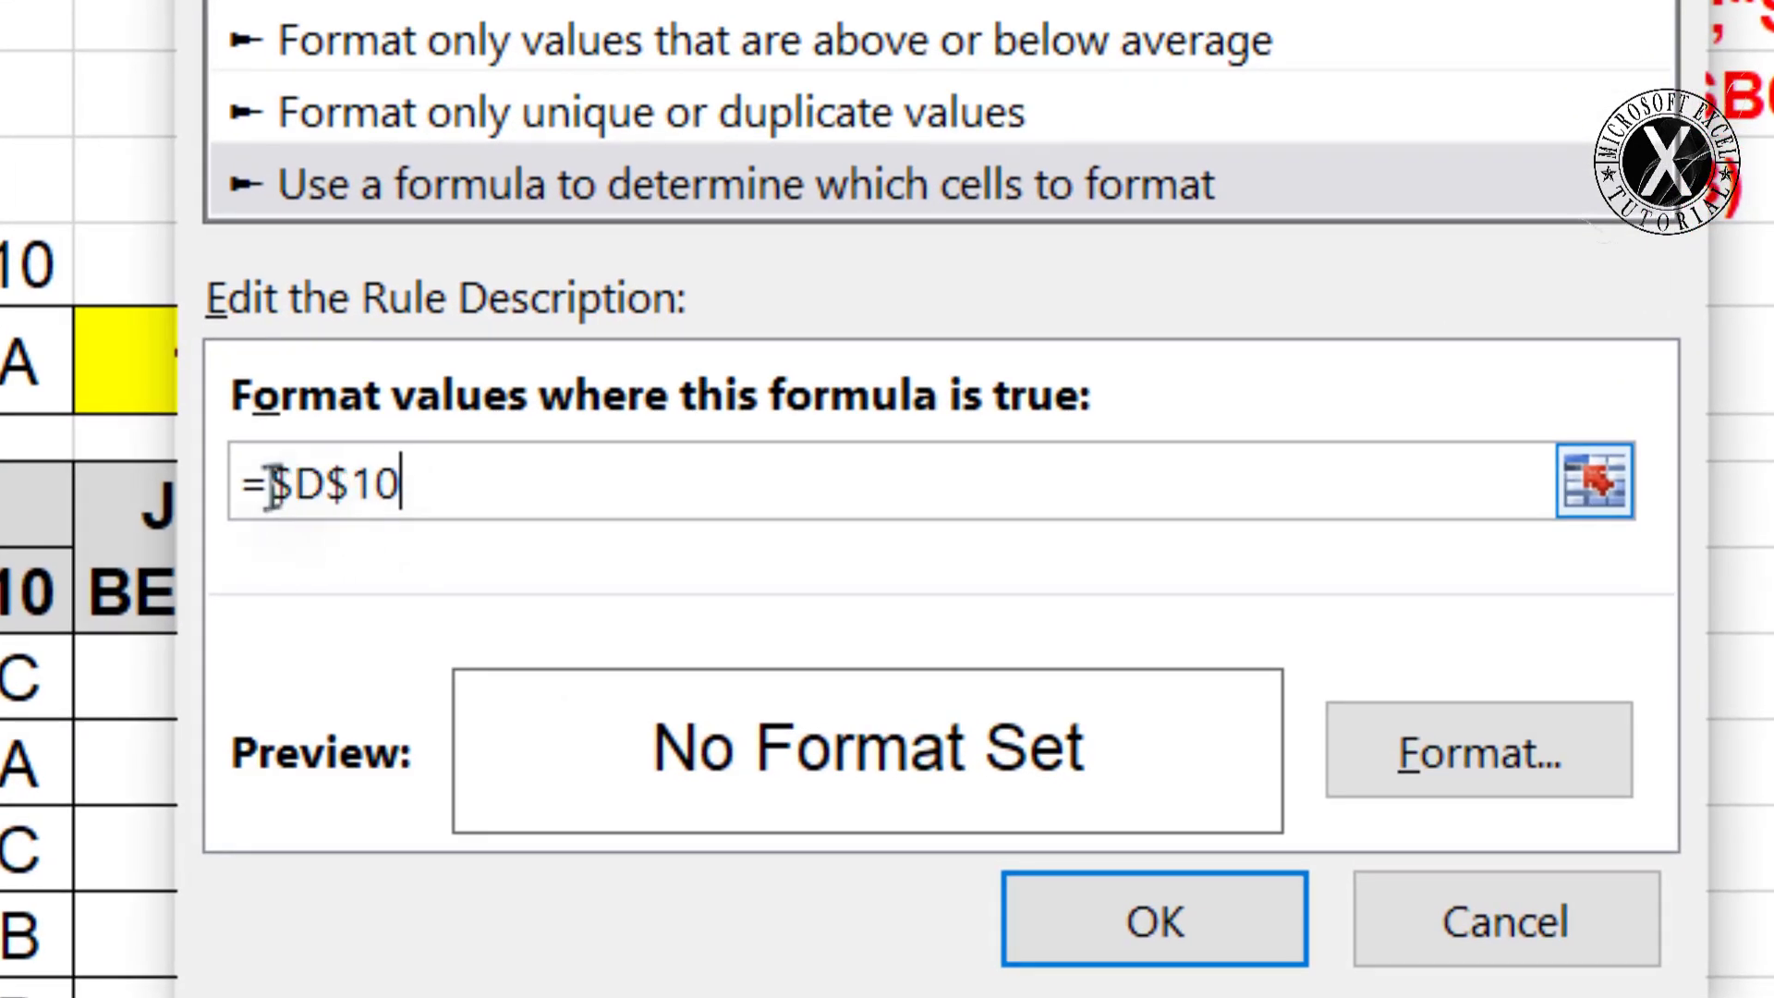
drag(271, 485, 409, 482)
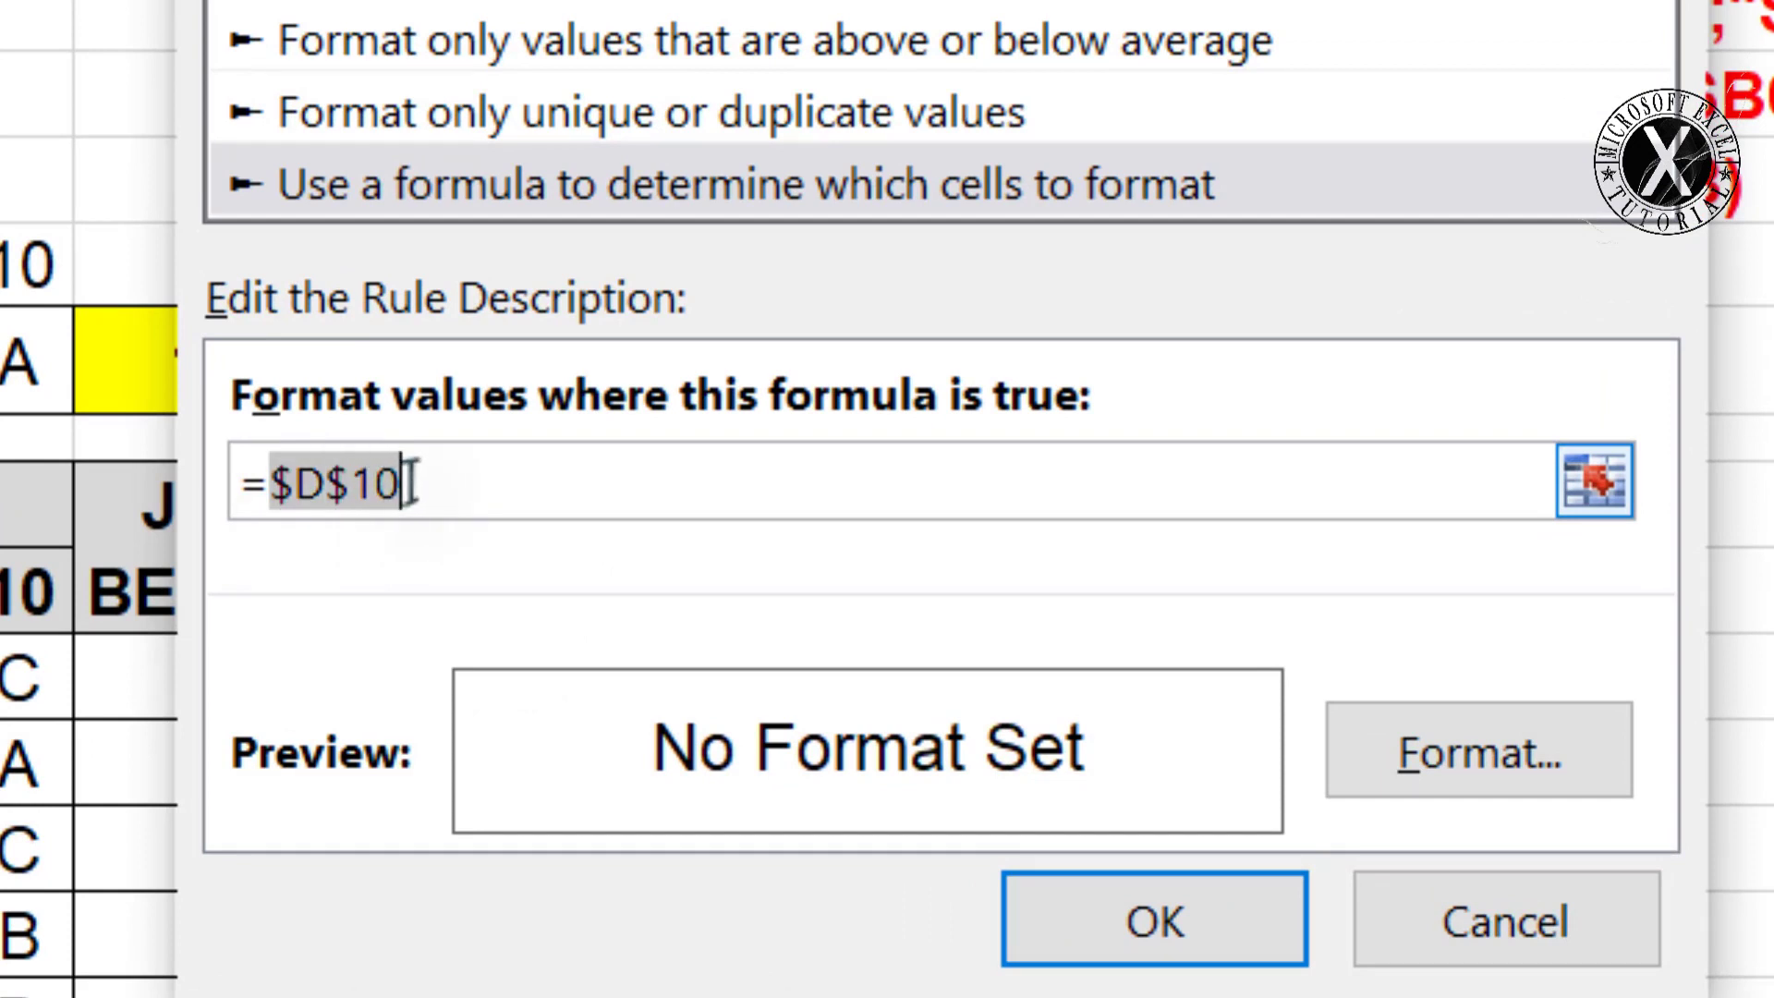
key(F4)
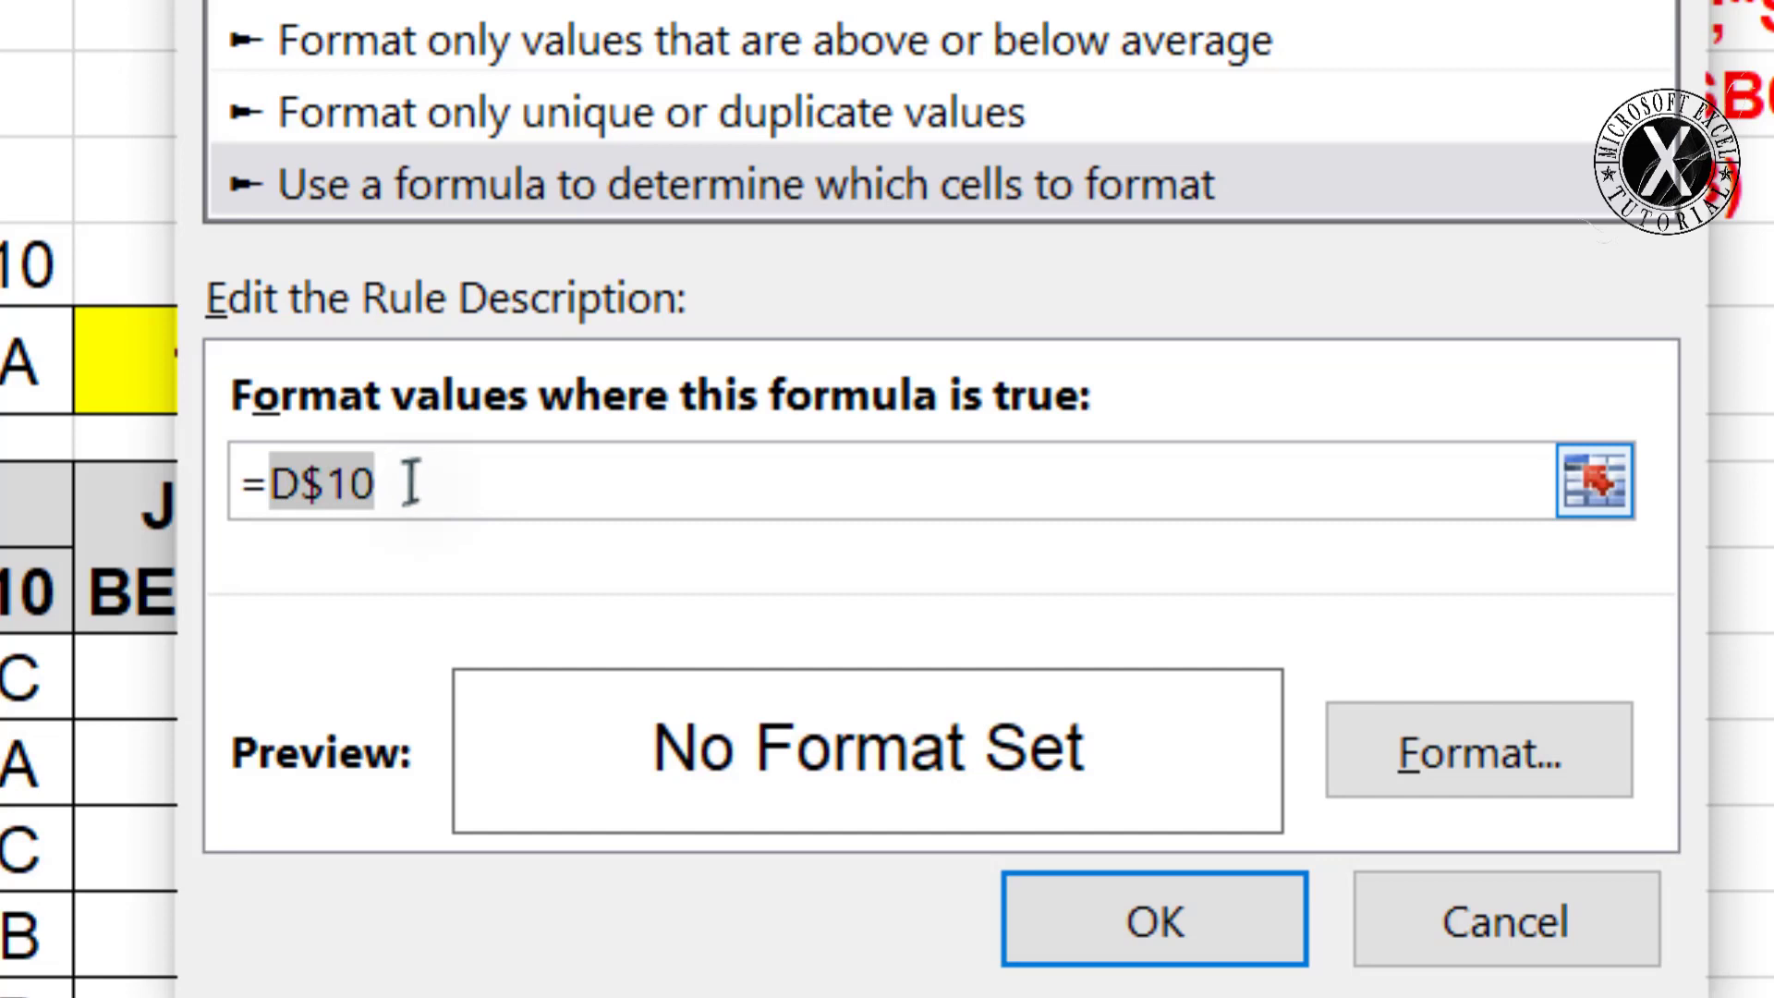
key(F4)
key(F4)
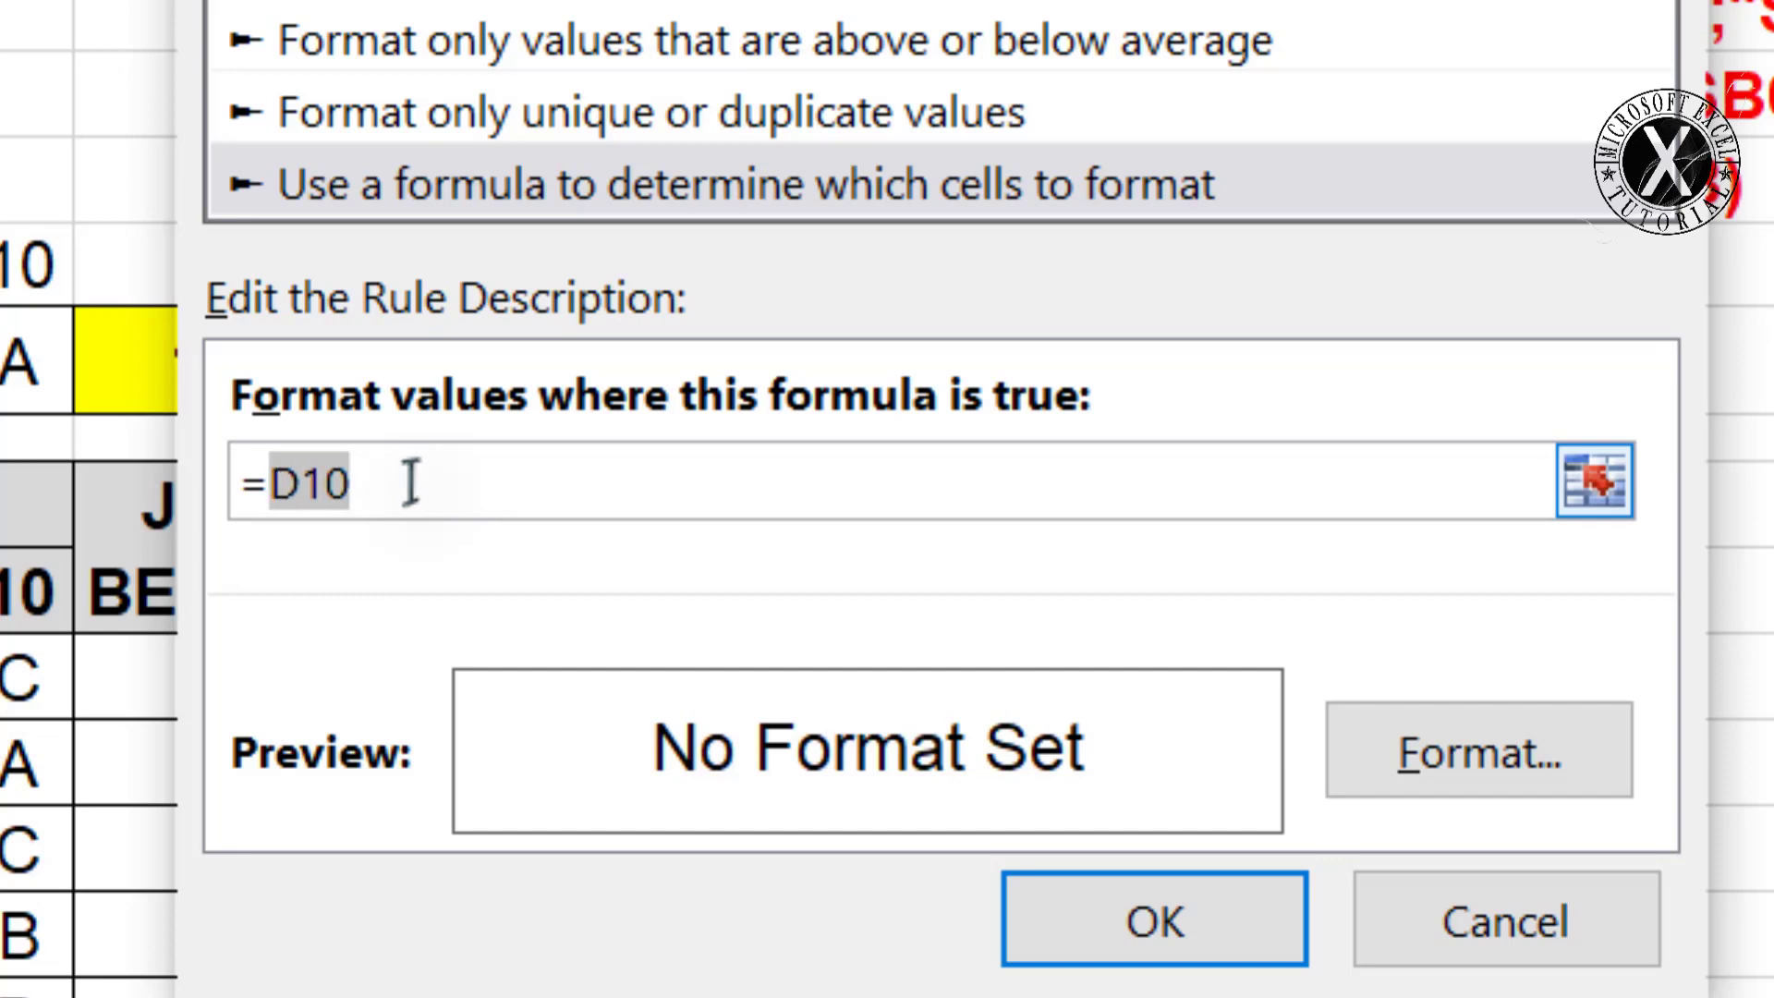
click(411, 481)
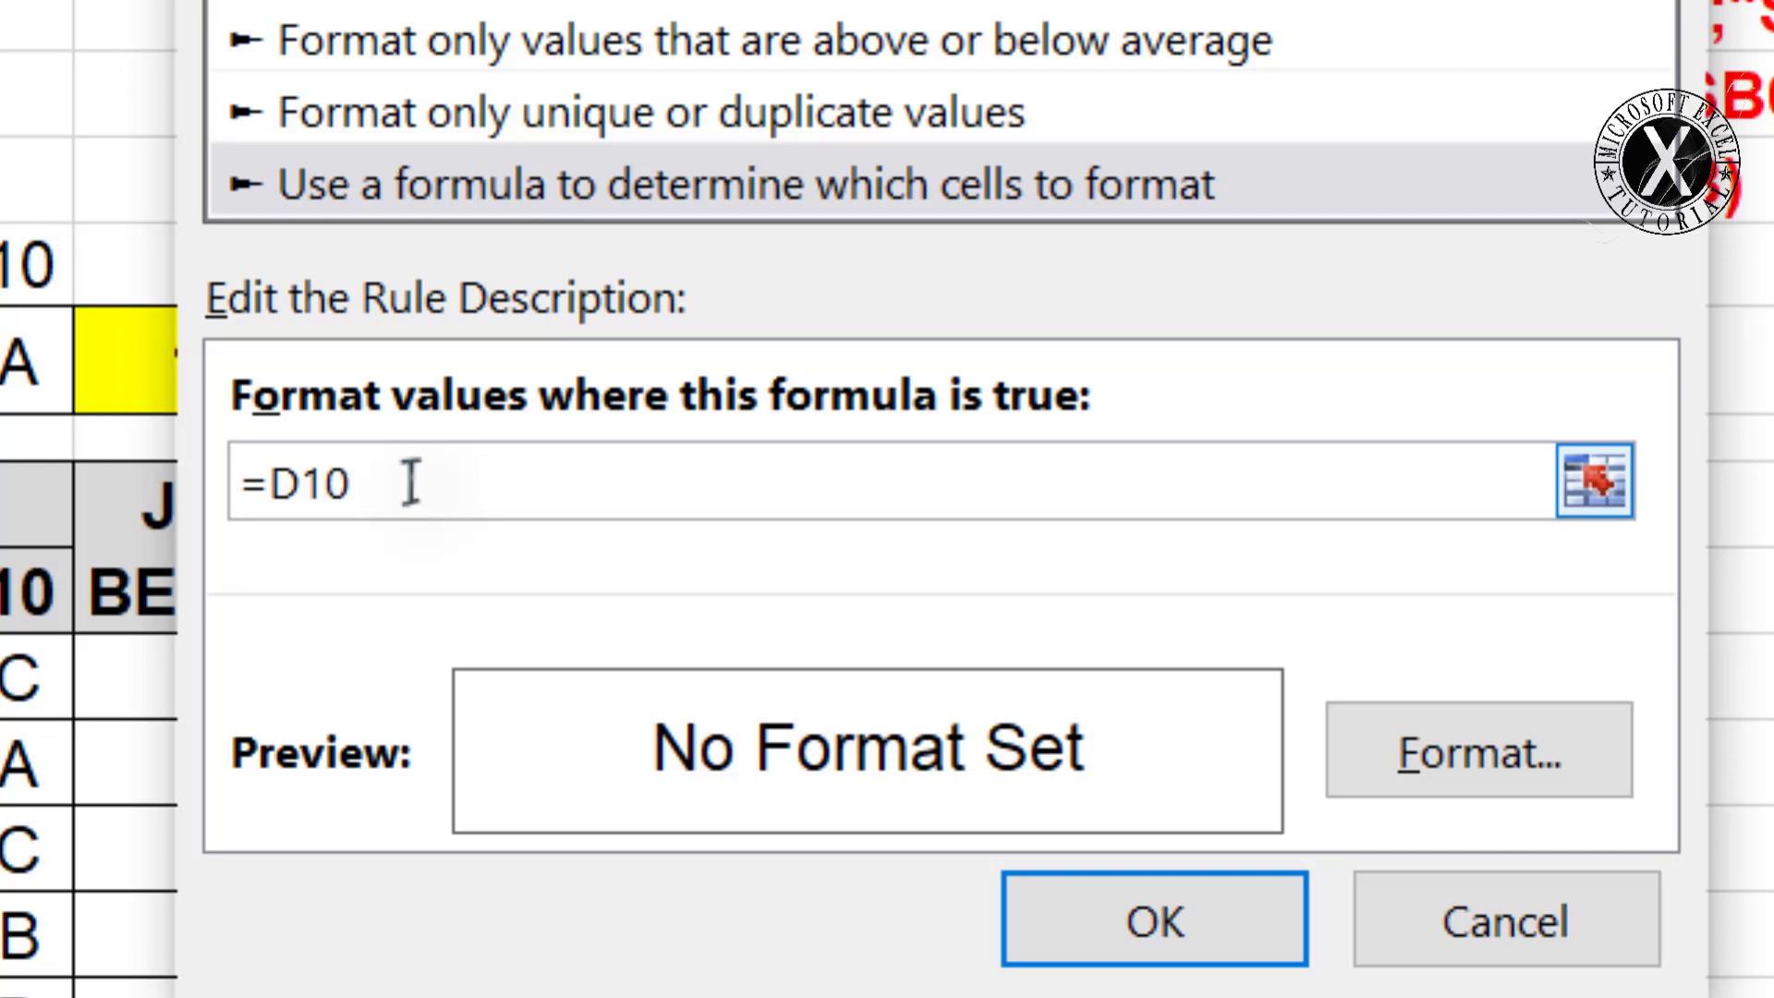
text(=)
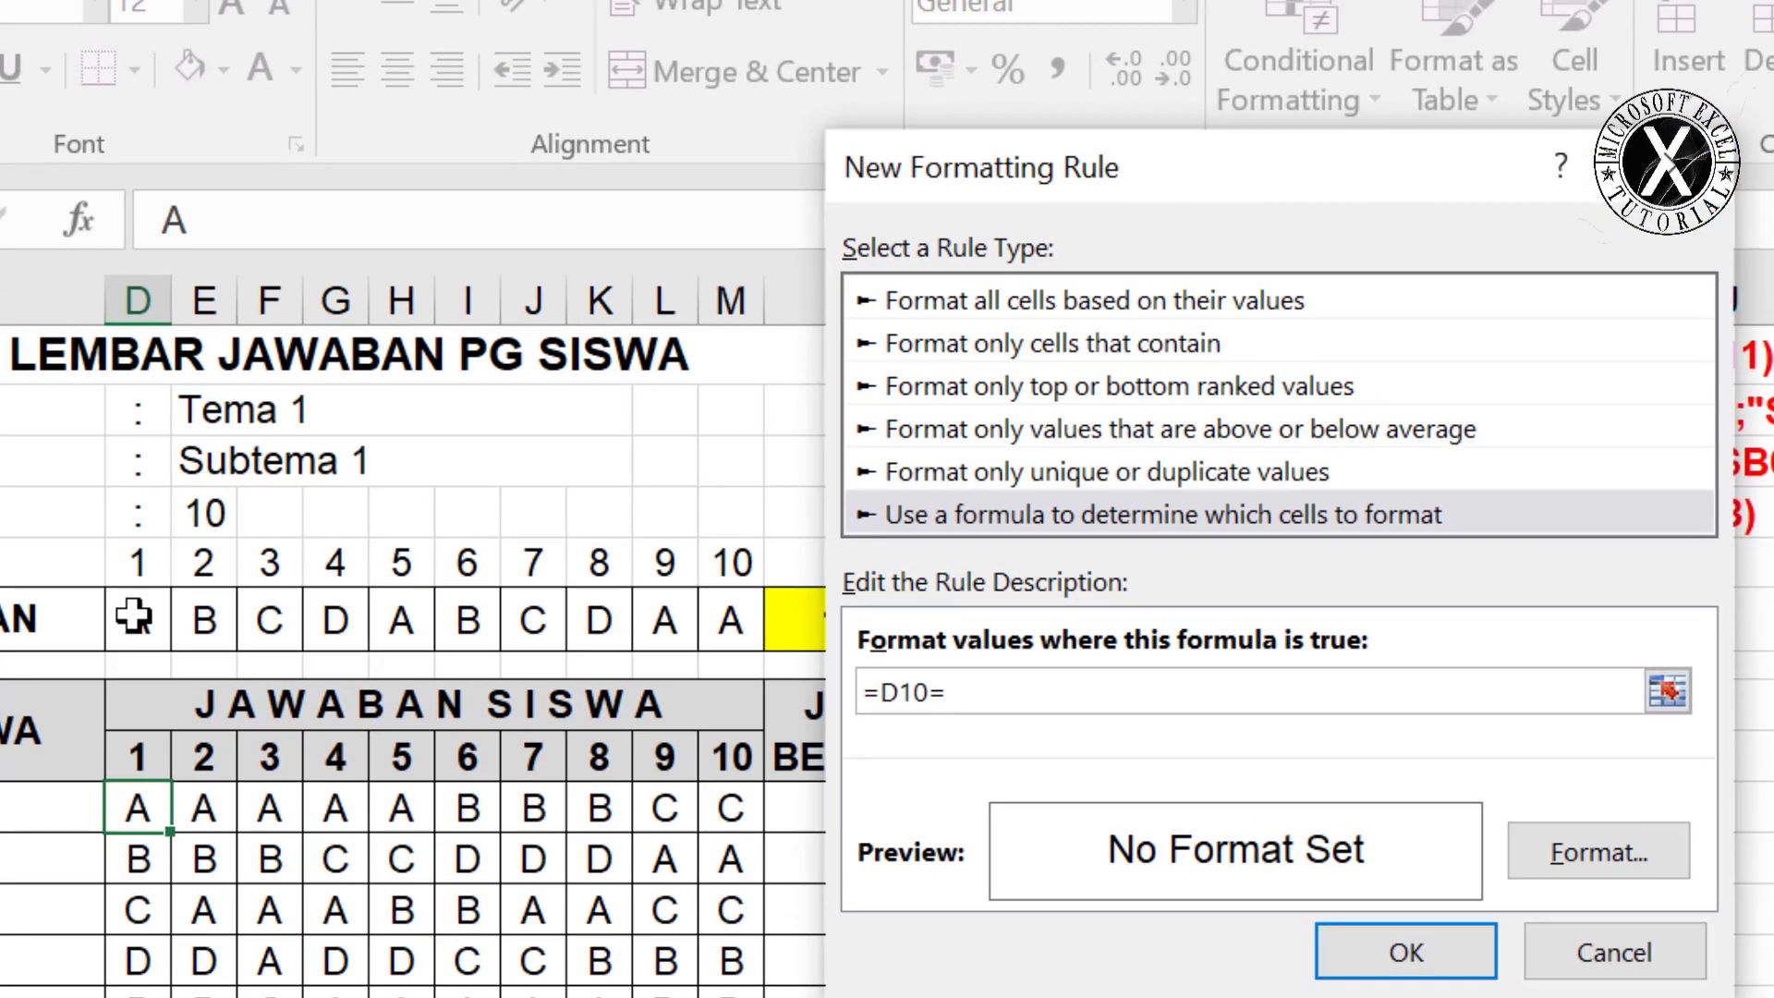
click(135, 617)
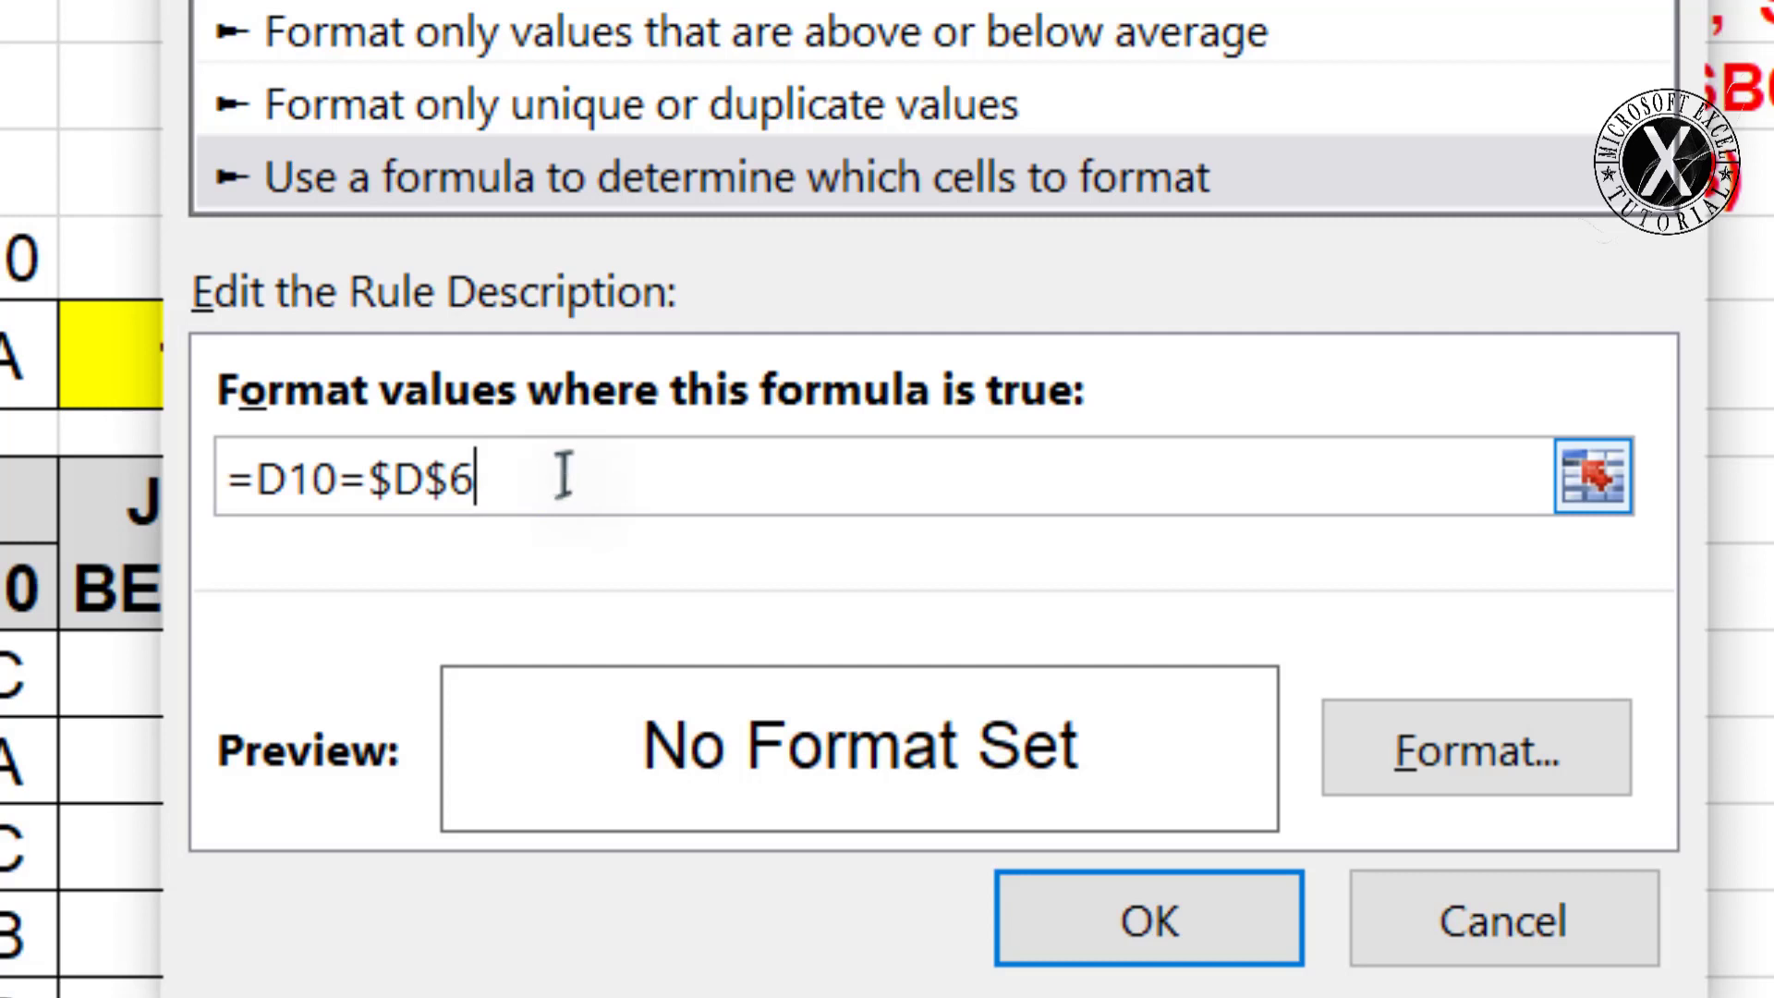
key(F4)
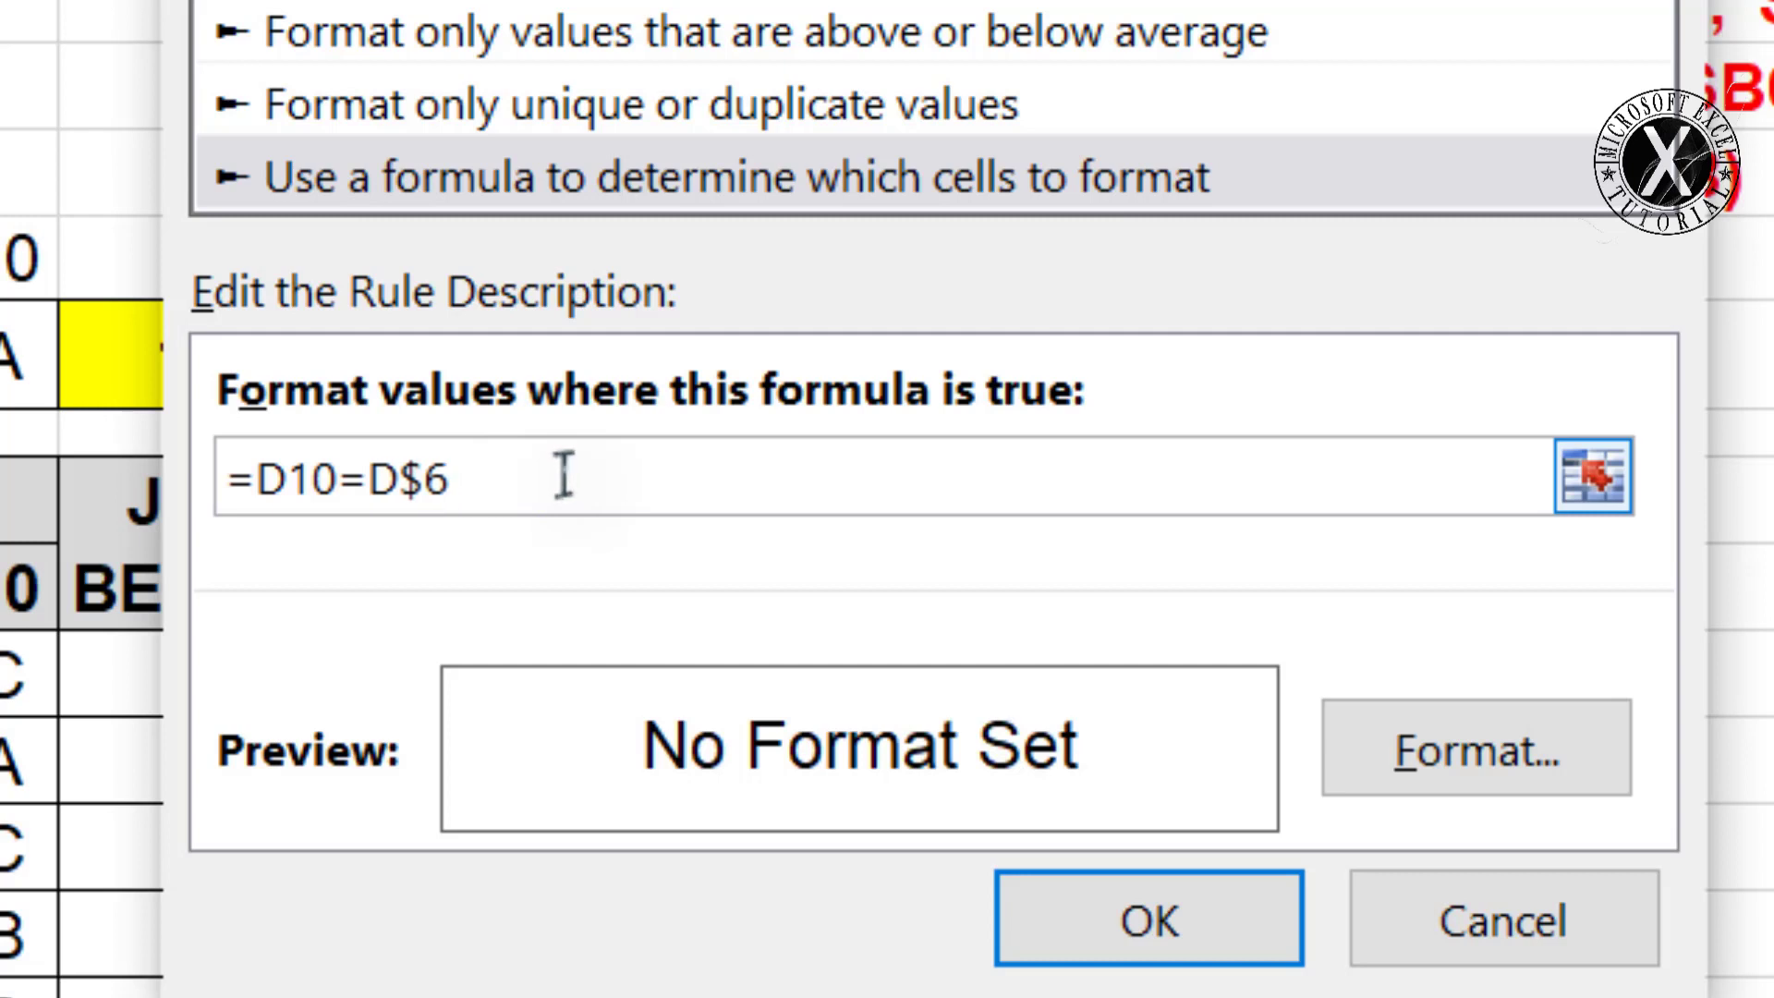
Give the rule a light blue background fill from the standard colors and apply it to D10.
click(1402, 743)
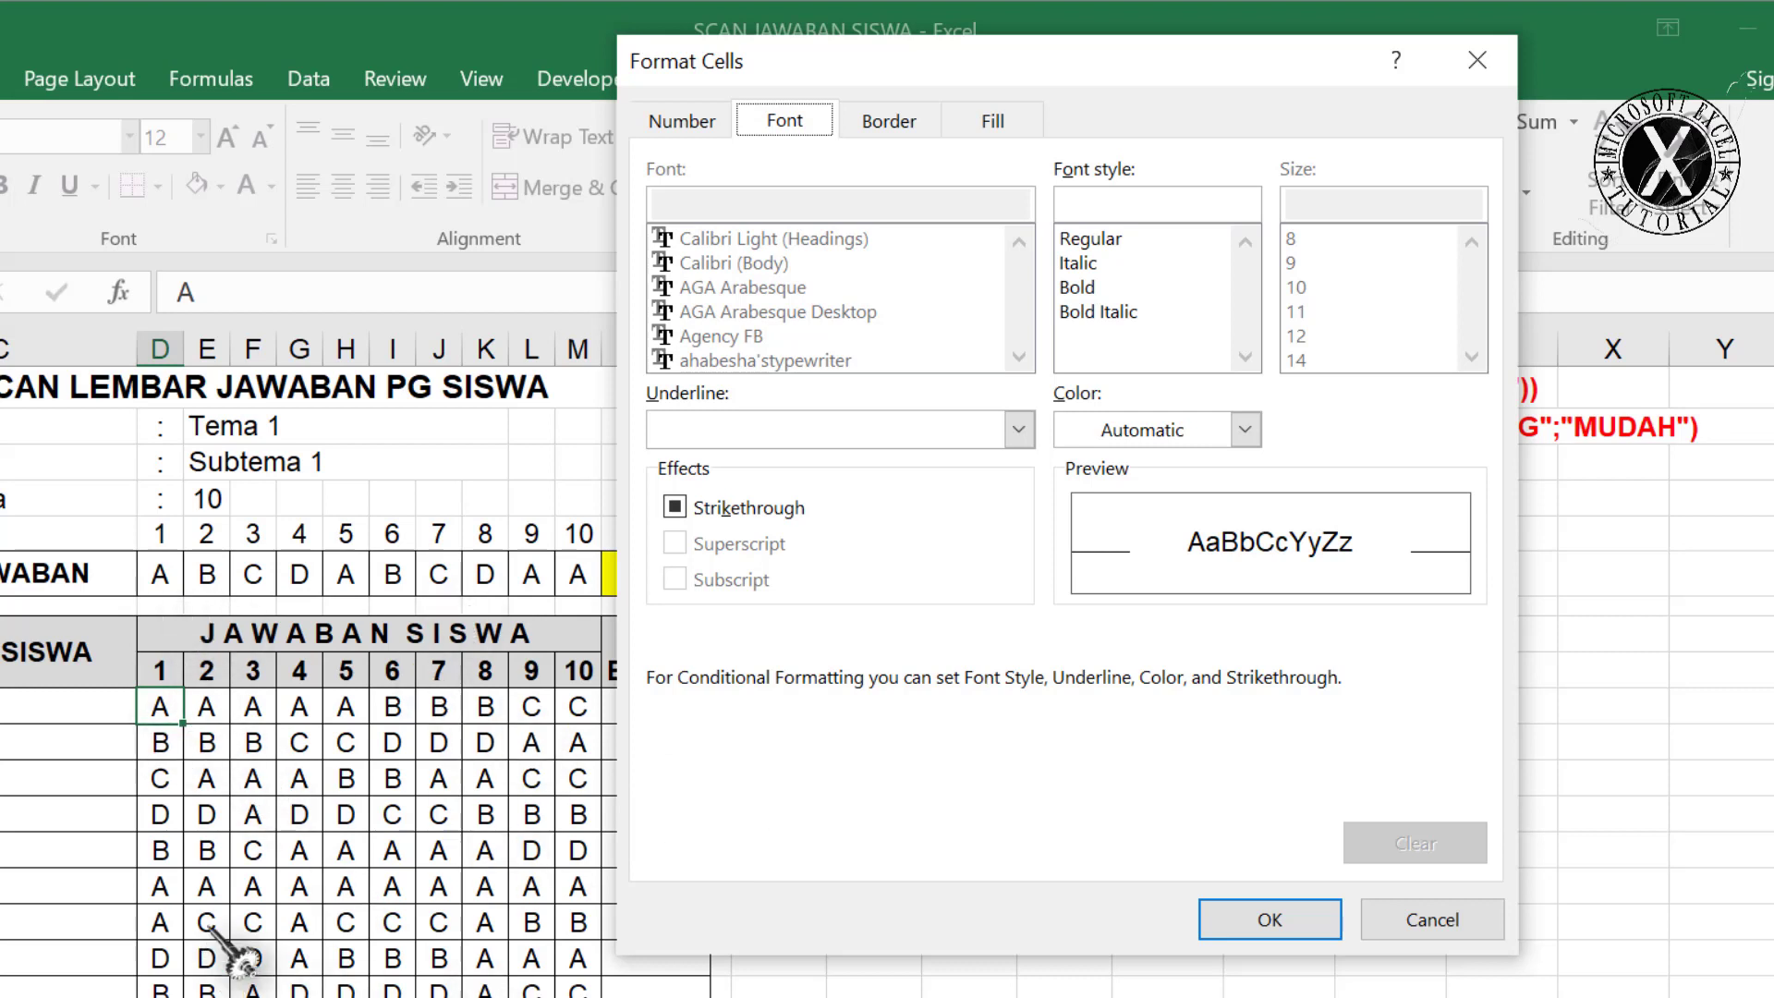
click(994, 122)
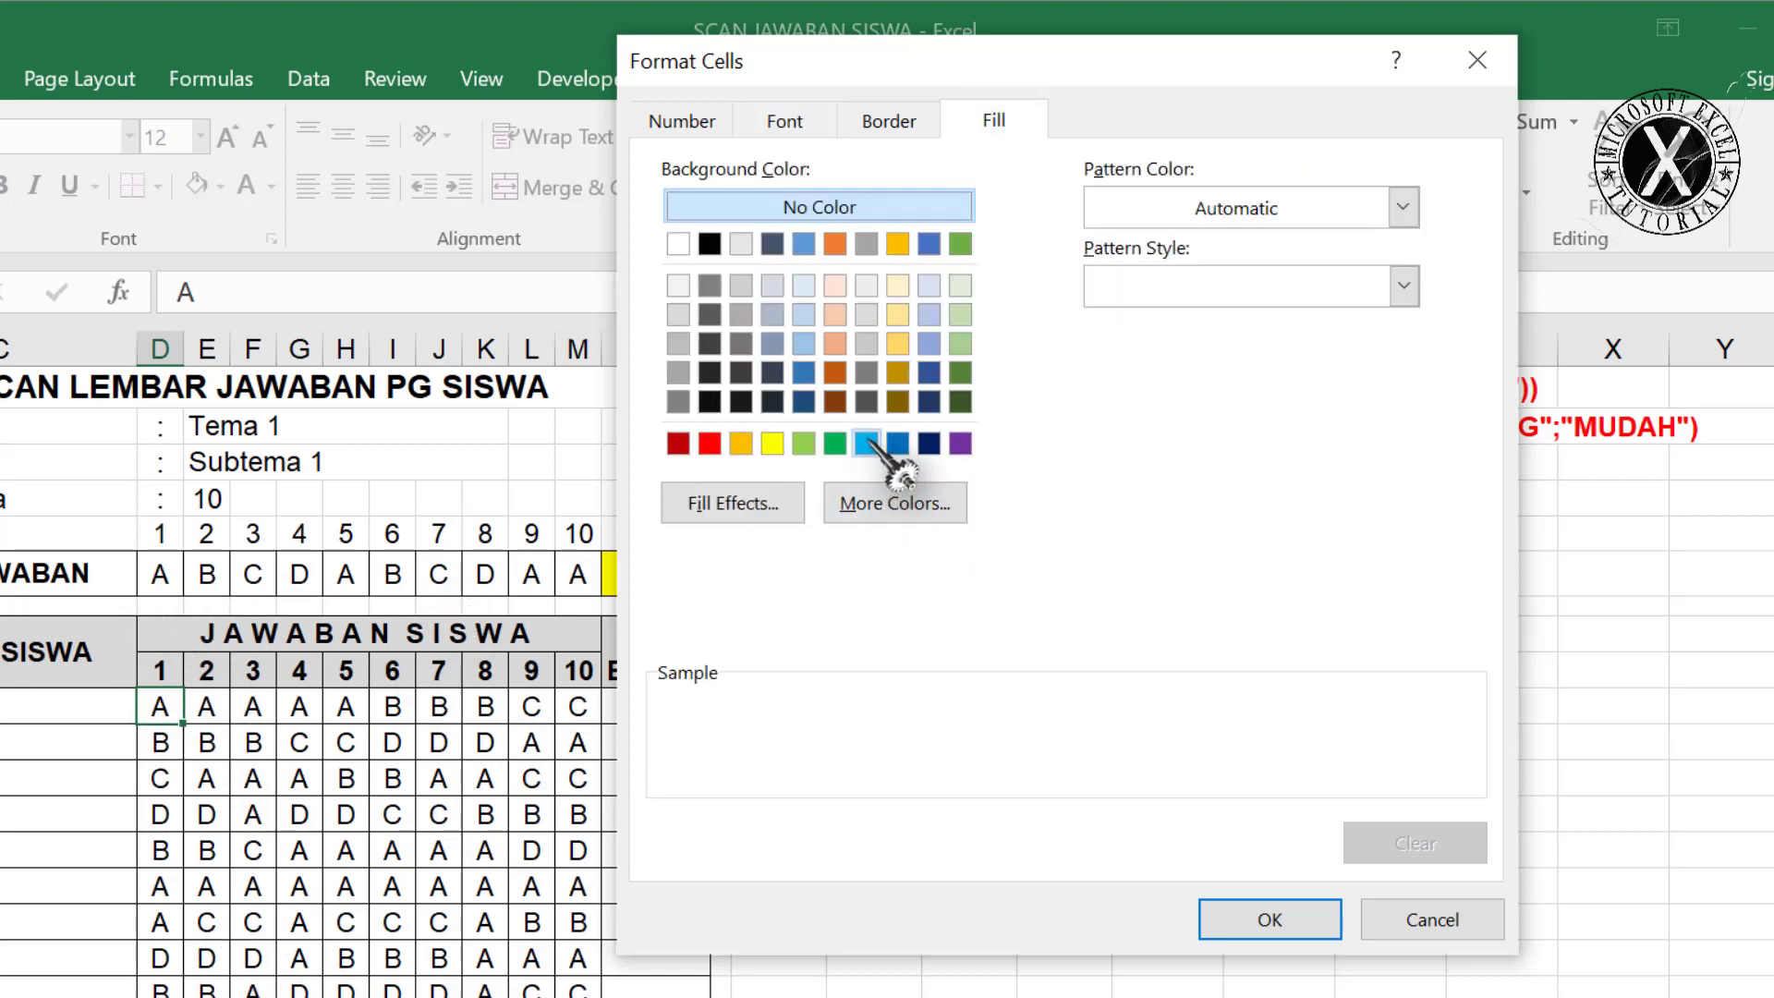
click(866, 444)
click(1289, 924)
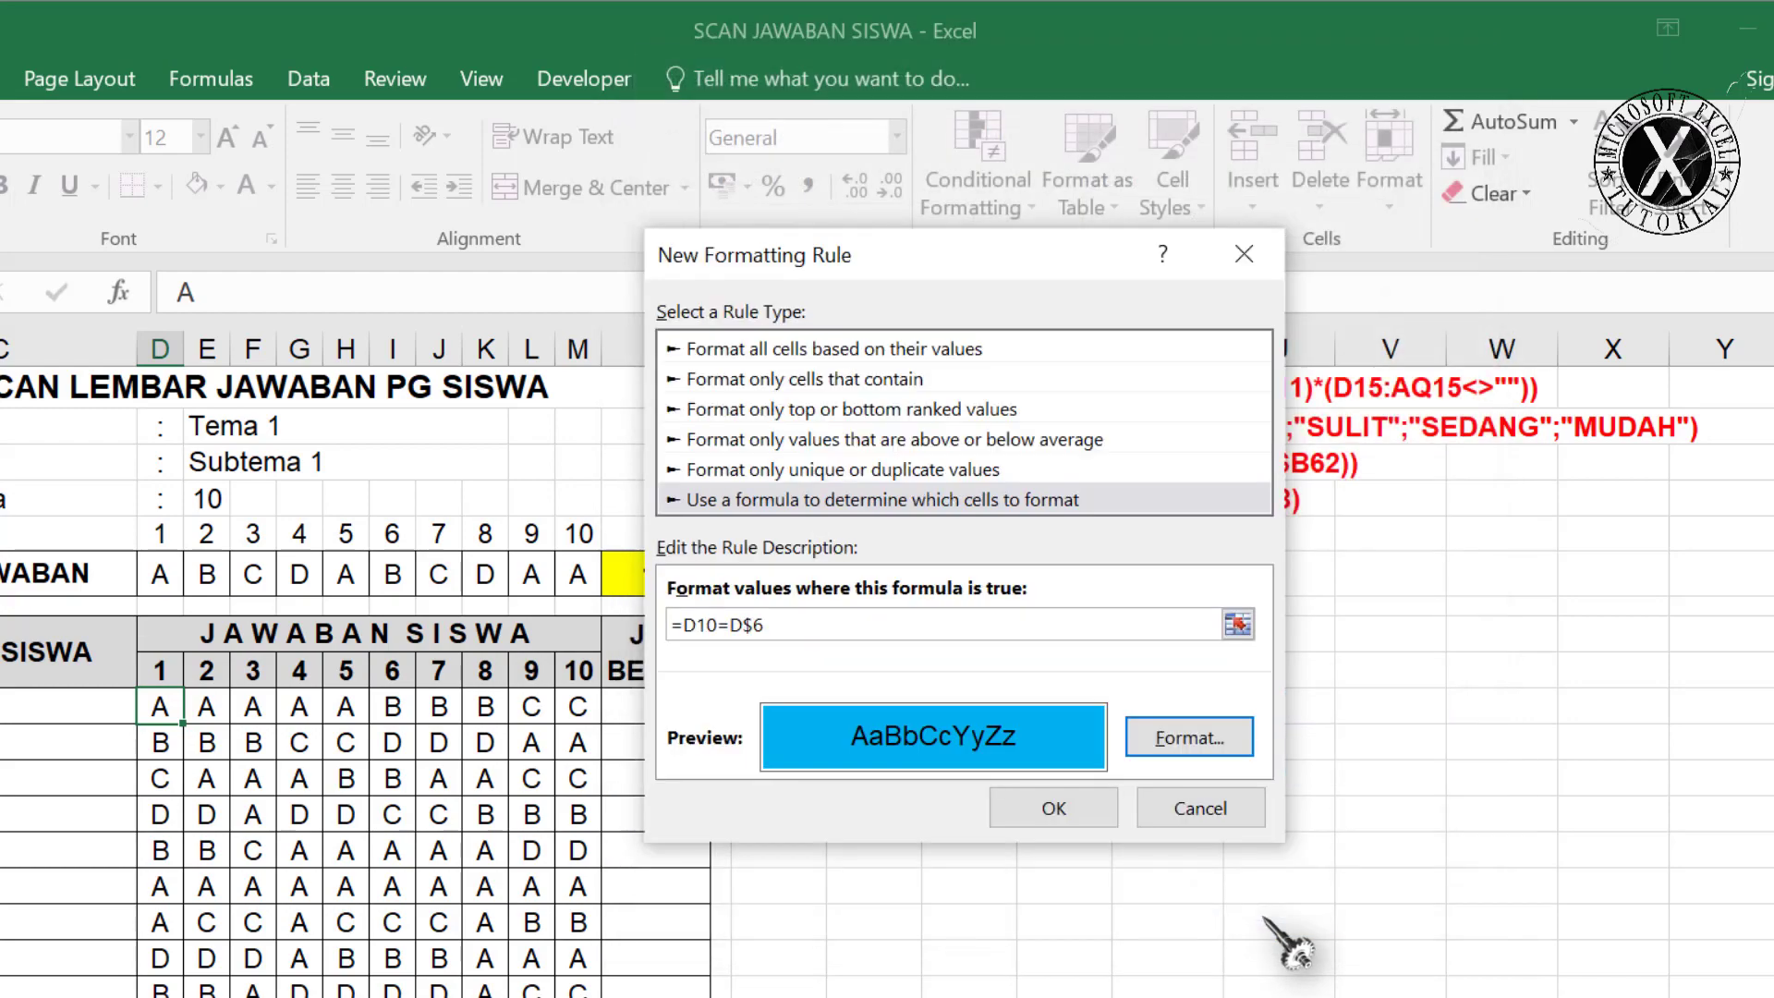
click(1053, 808)
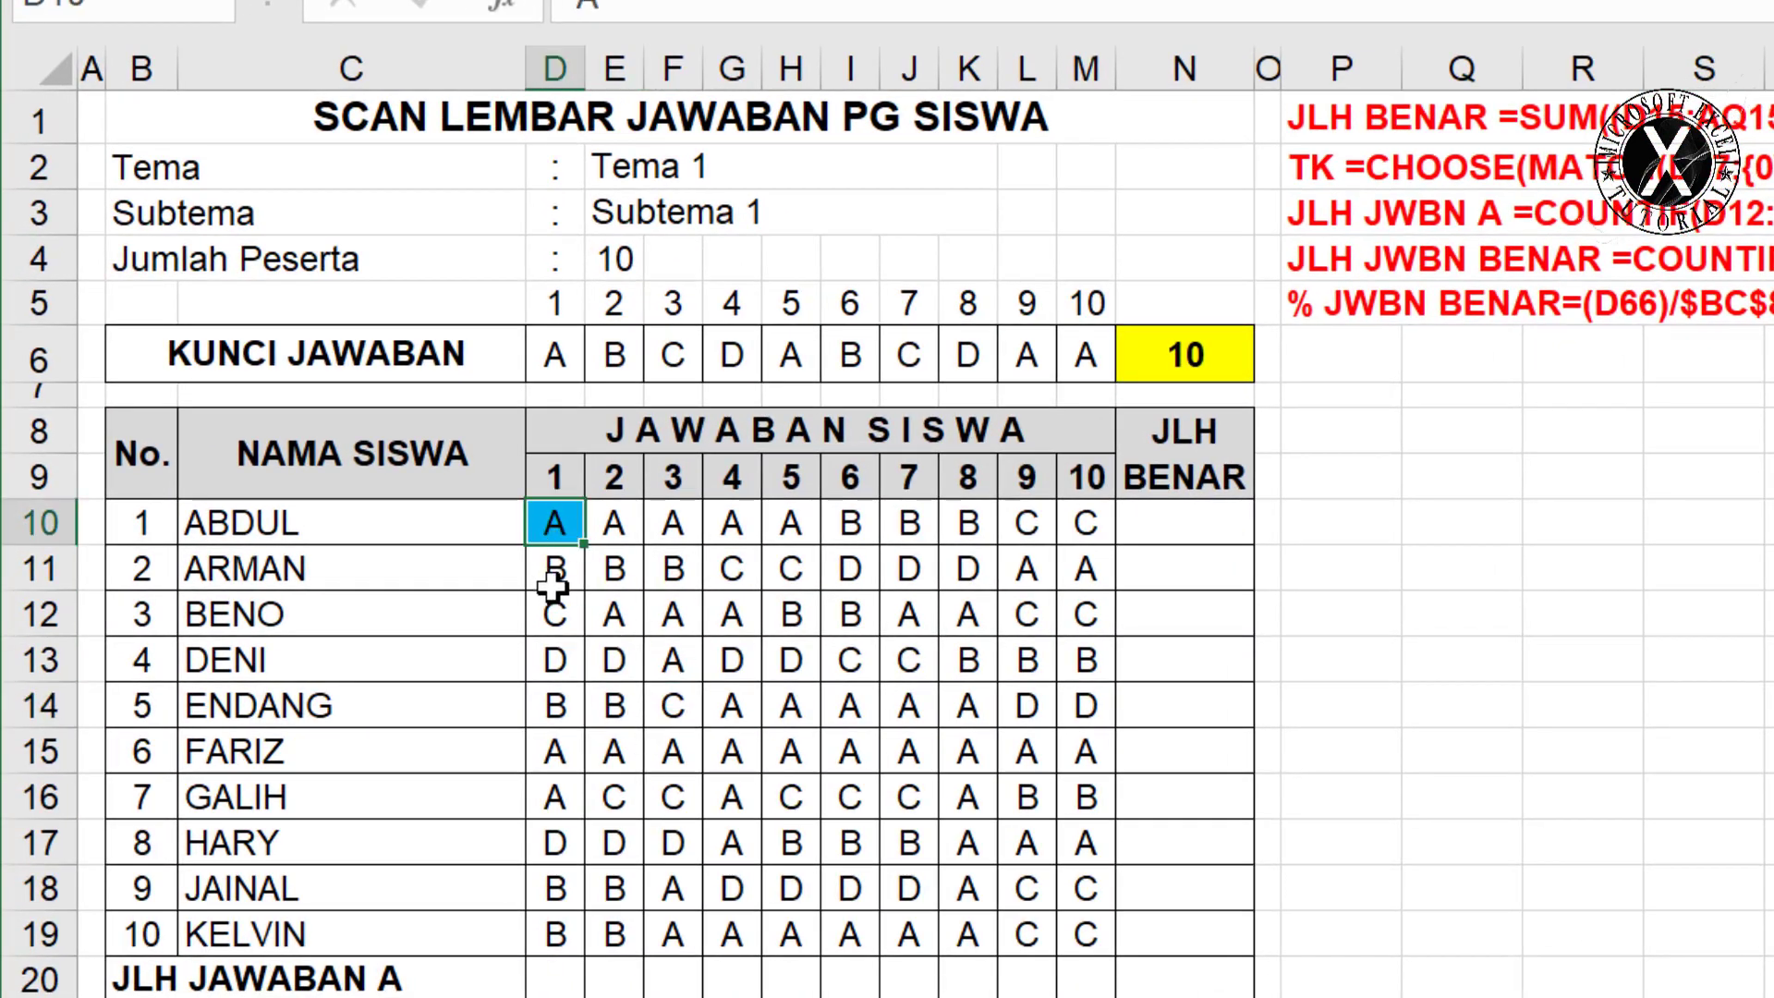
Fill D10 with its conditional formatting across to M10 and down through row 19.
drag(585, 543, 1104, 545)
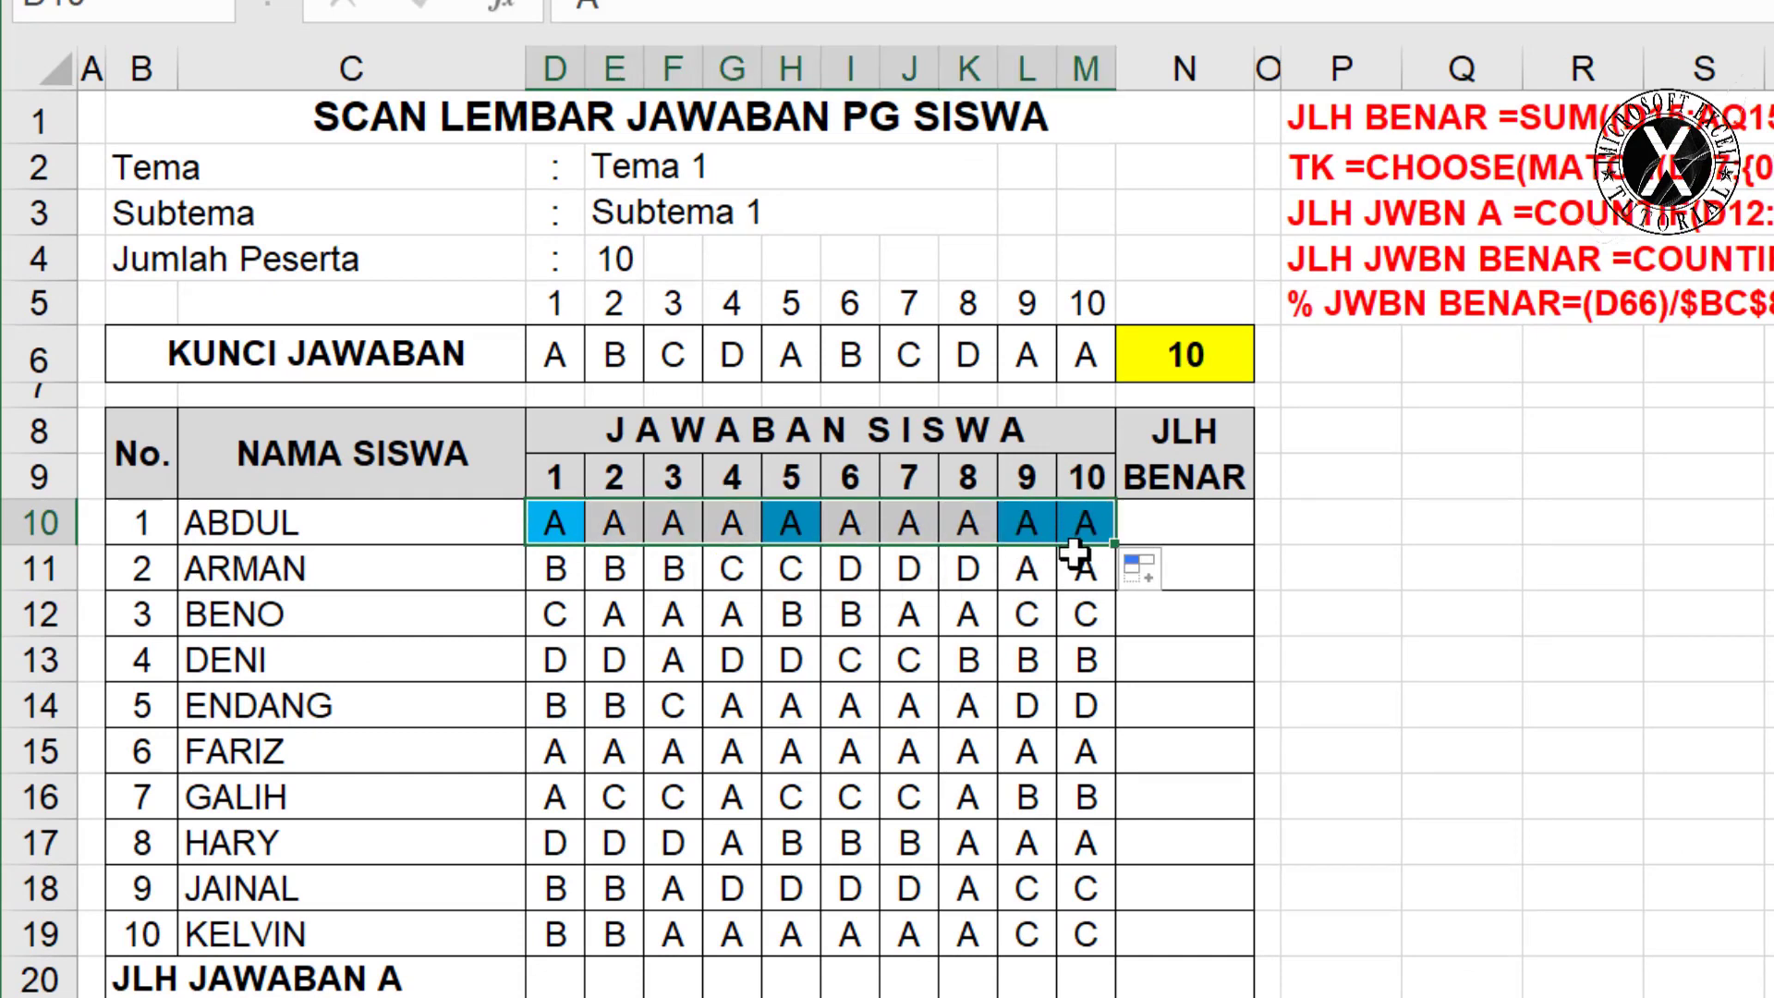
drag(1111, 543, 1096, 939)
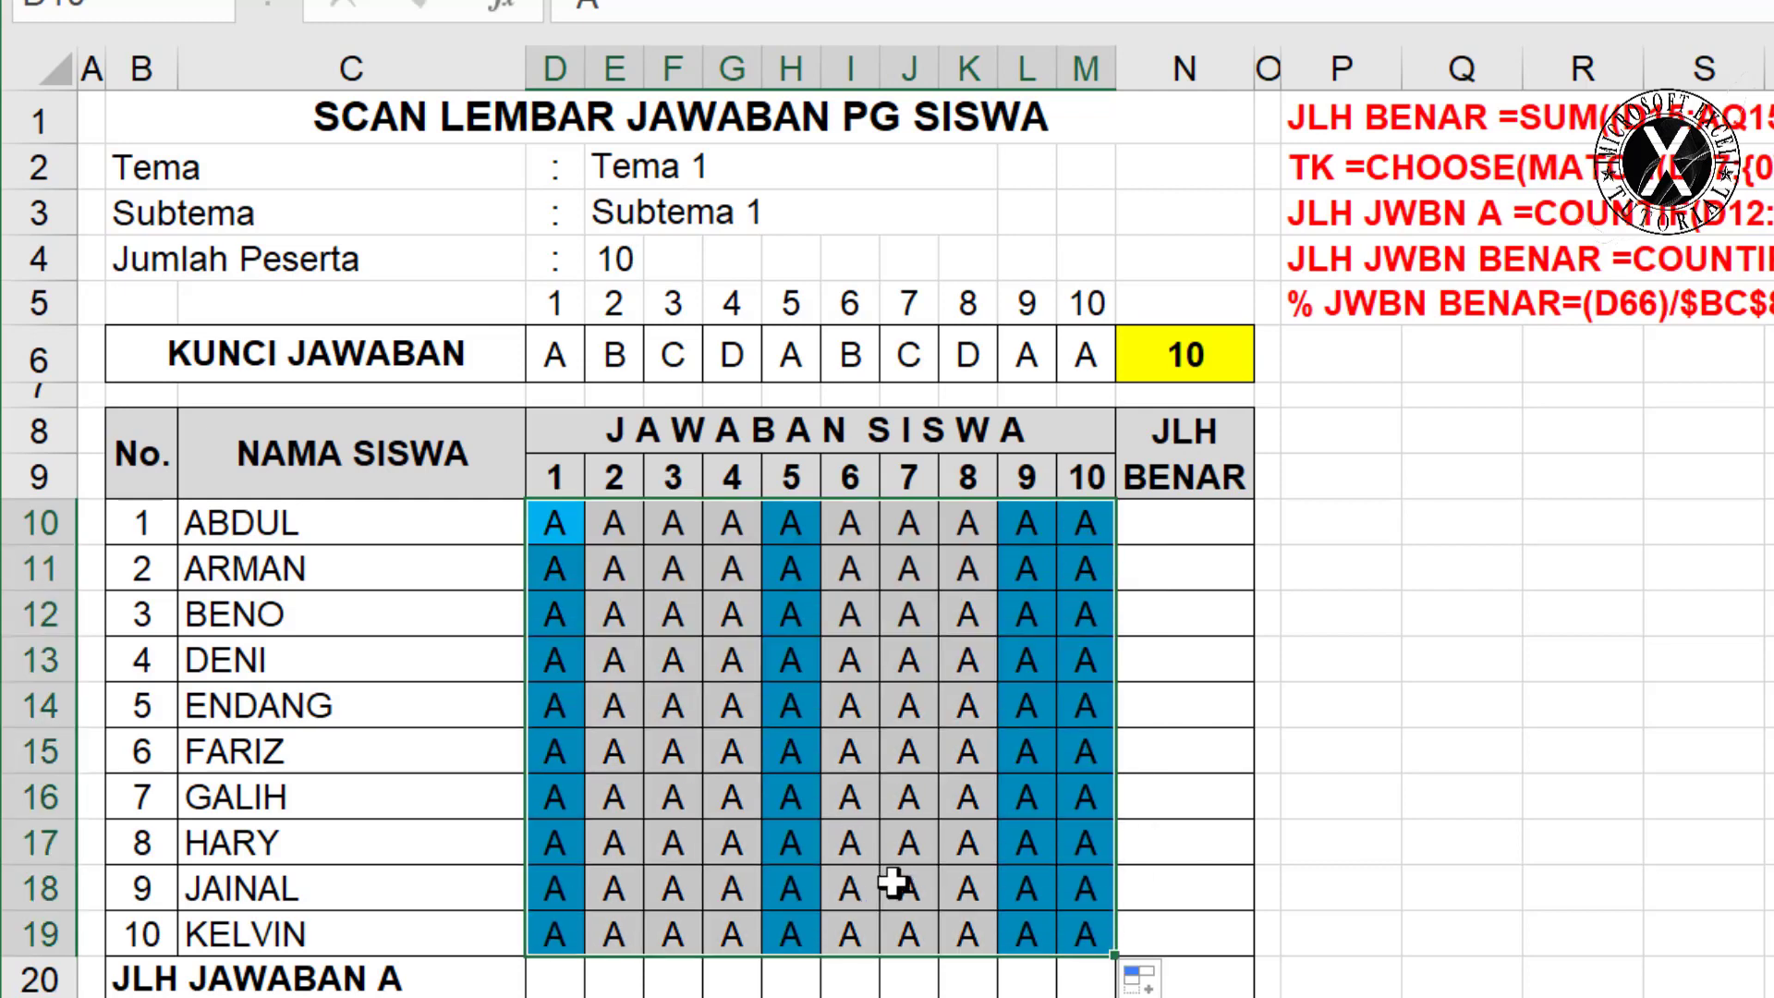
click(963, 773)
Replace the student answers with B in rows 11–12, C in rows 14–17 and D in rows 18–19.
drag(554, 573, 1073, 597)
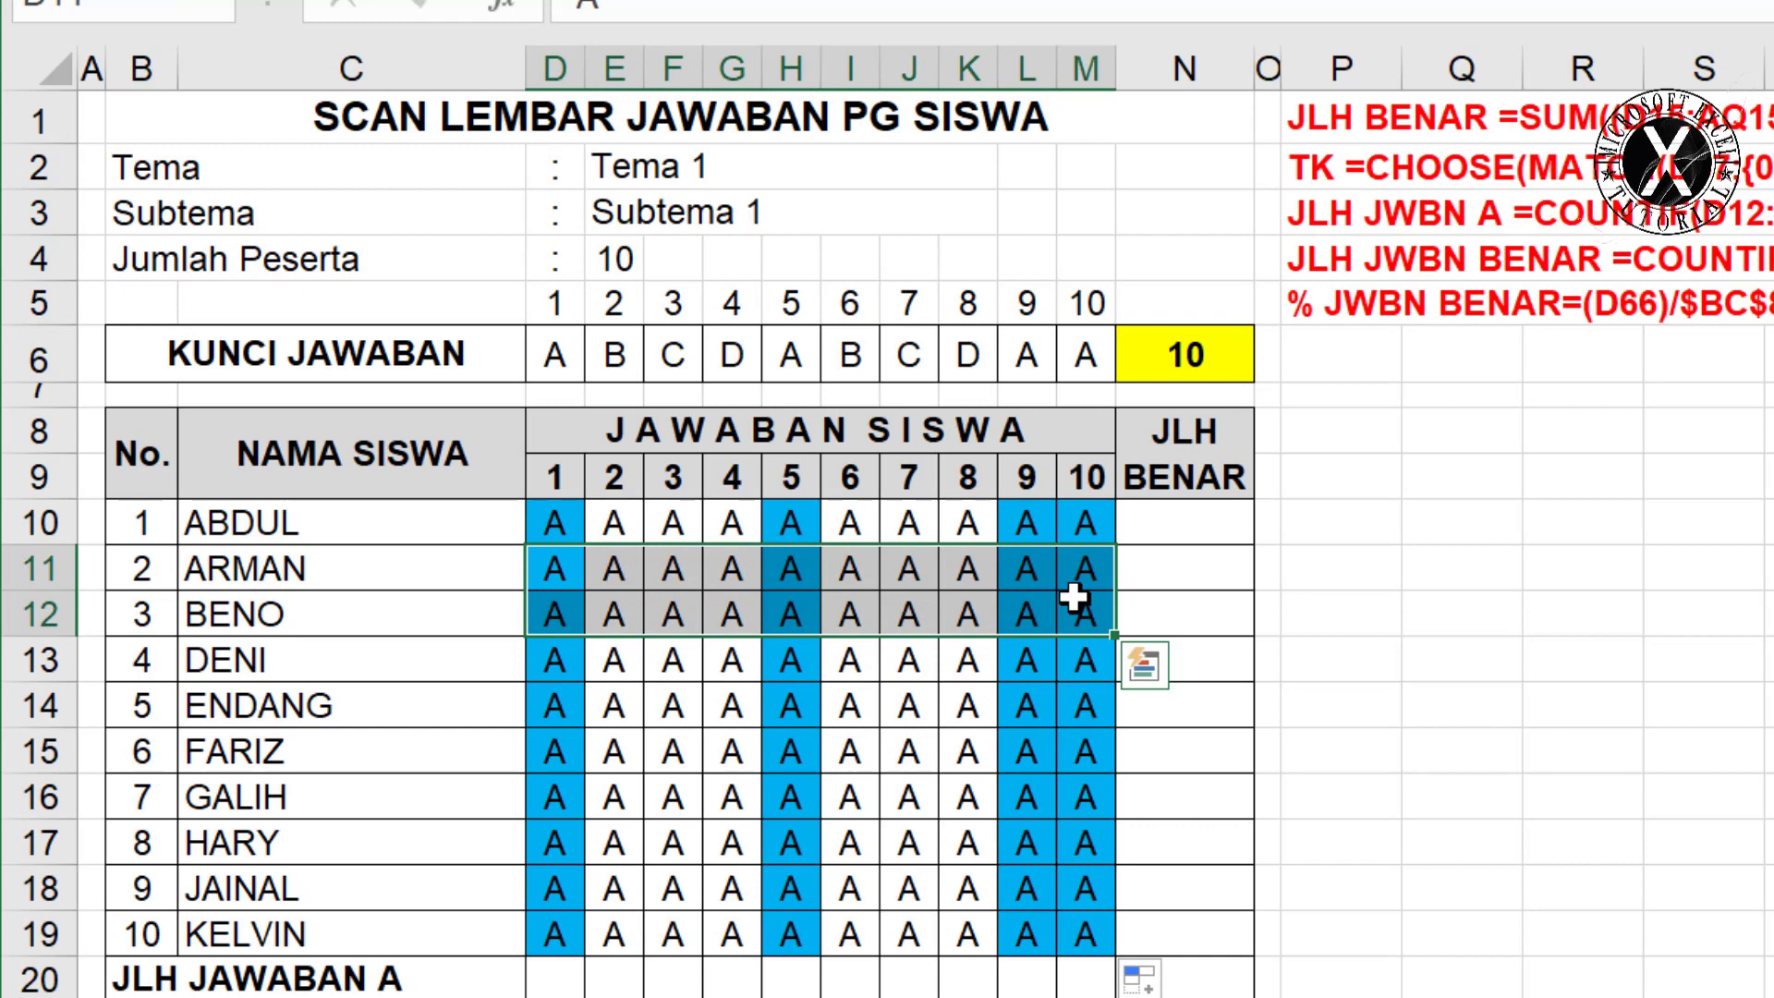
text(B)
key(ctrl+Return)
drag(557, 705, 1041, 844)
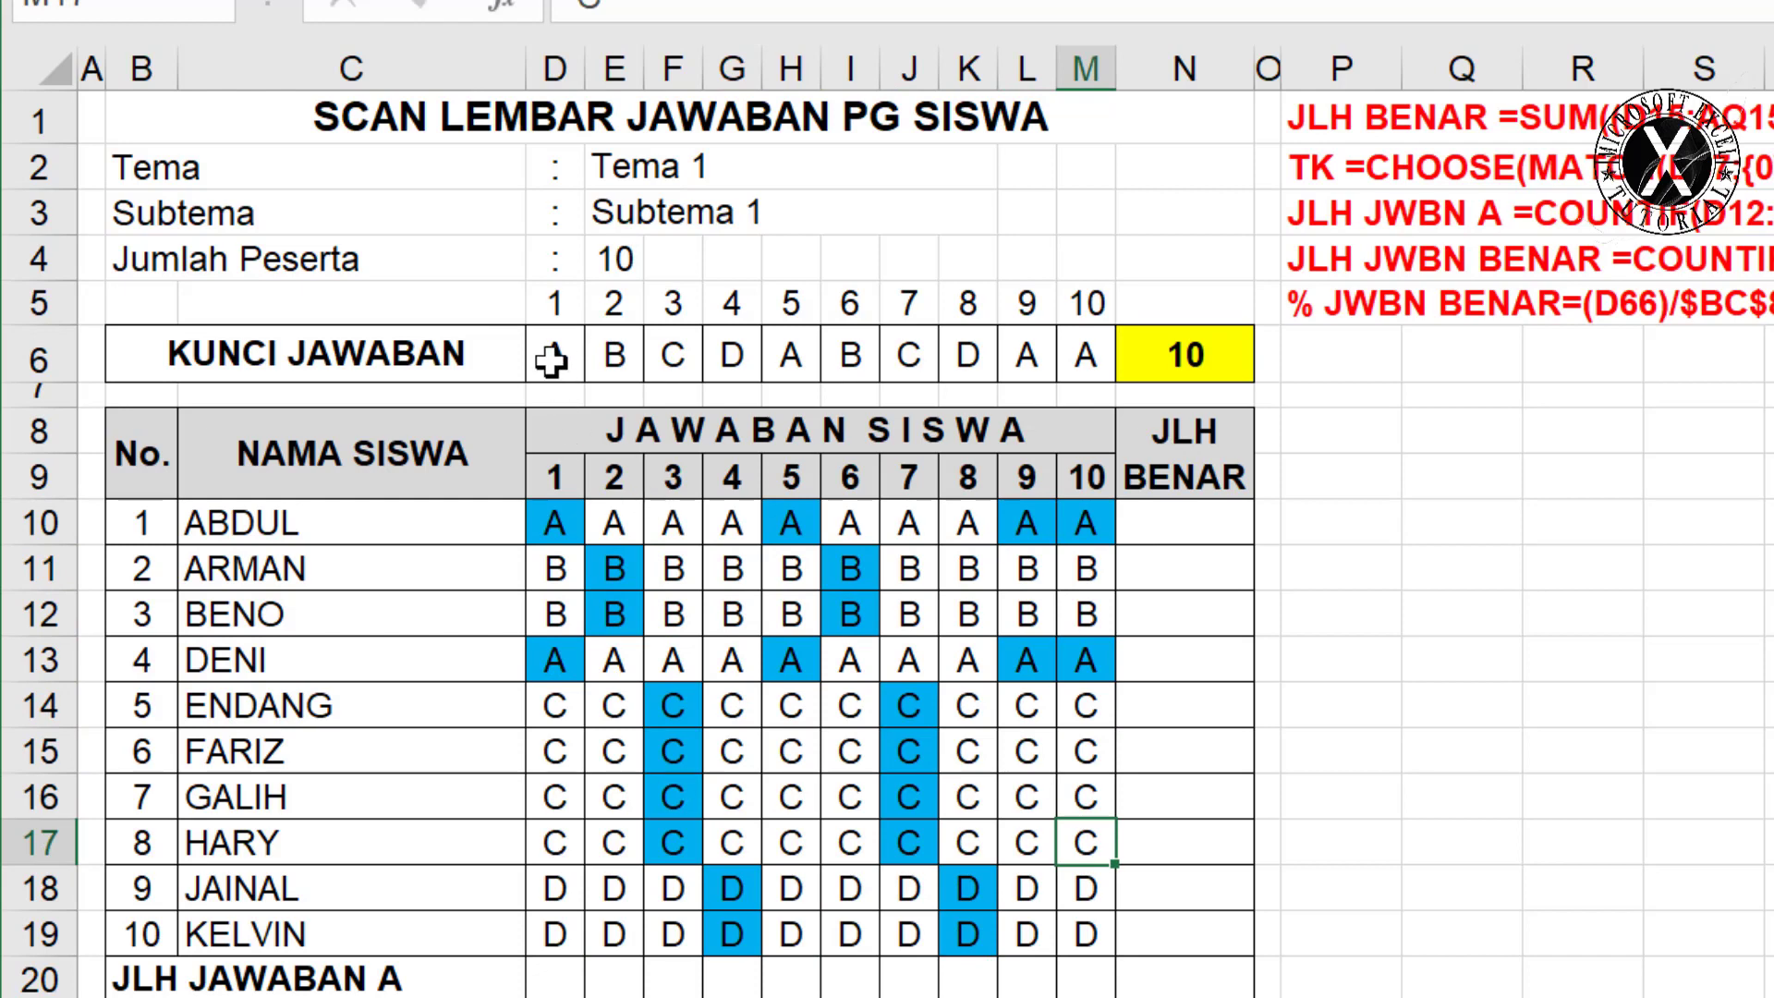
Start the JLH BENAR formula in N10 with =SUM((D10:M10=D$6:M$6 to compare the first student's answers with the key.
click(1168, 529)
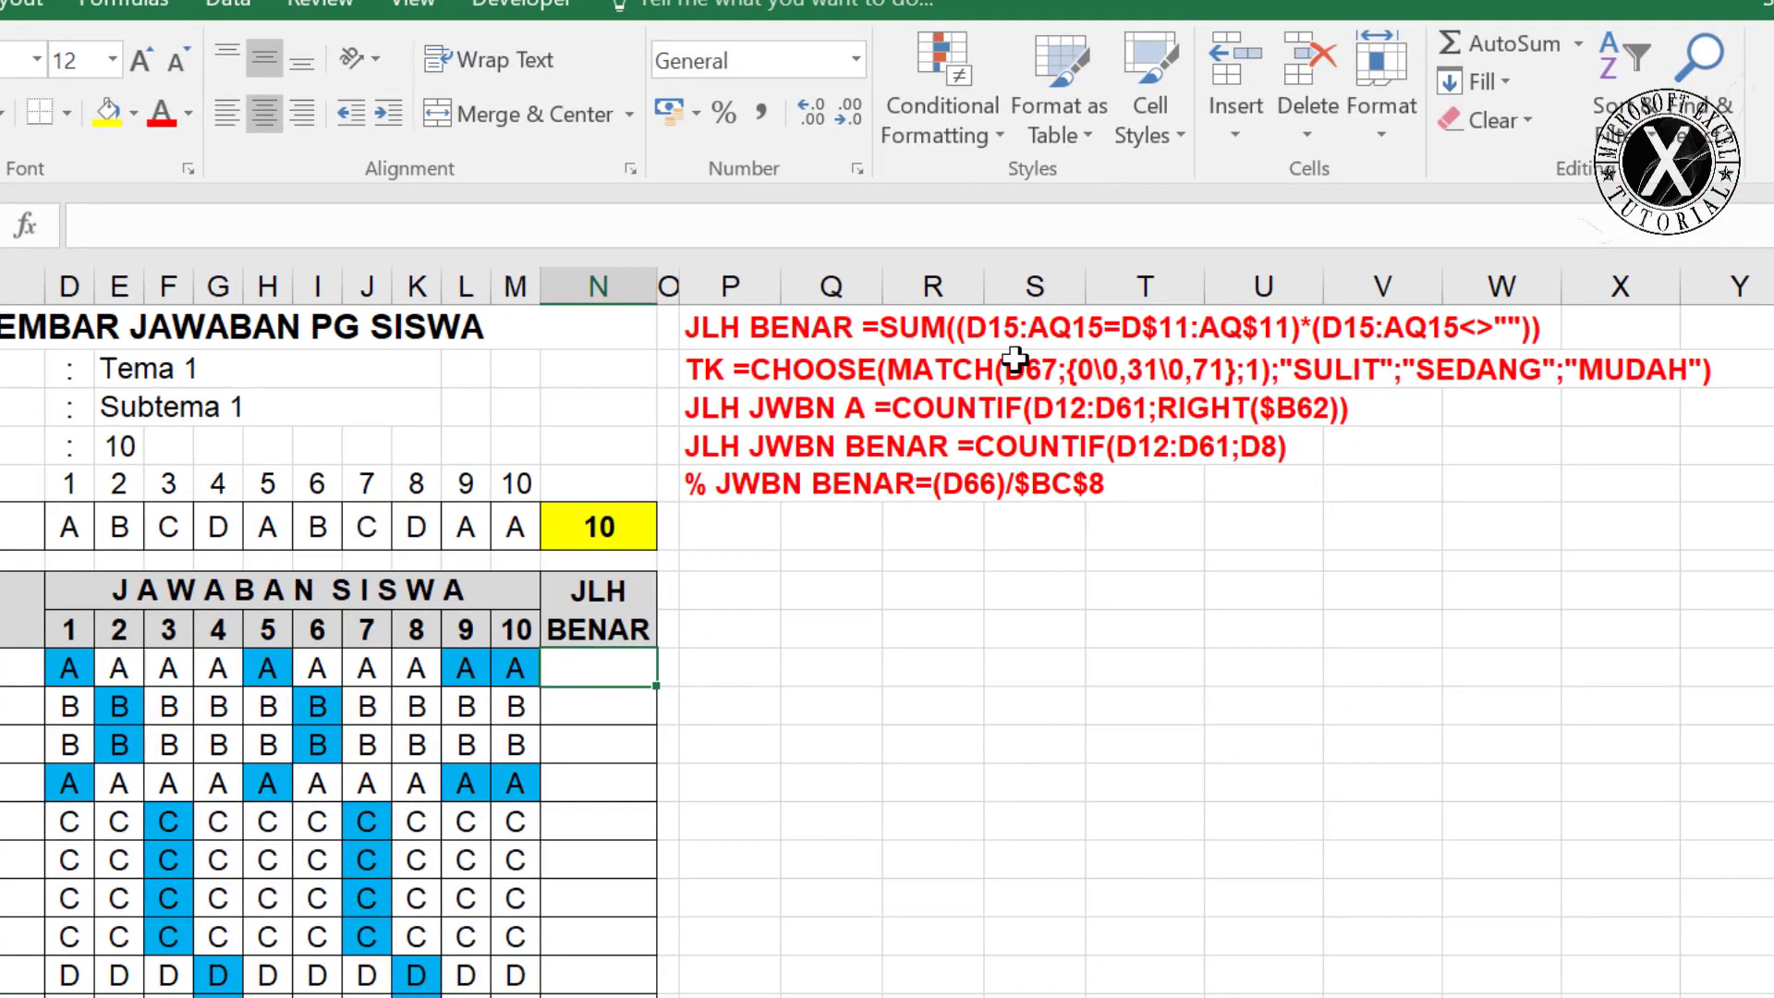
click(120, 227)
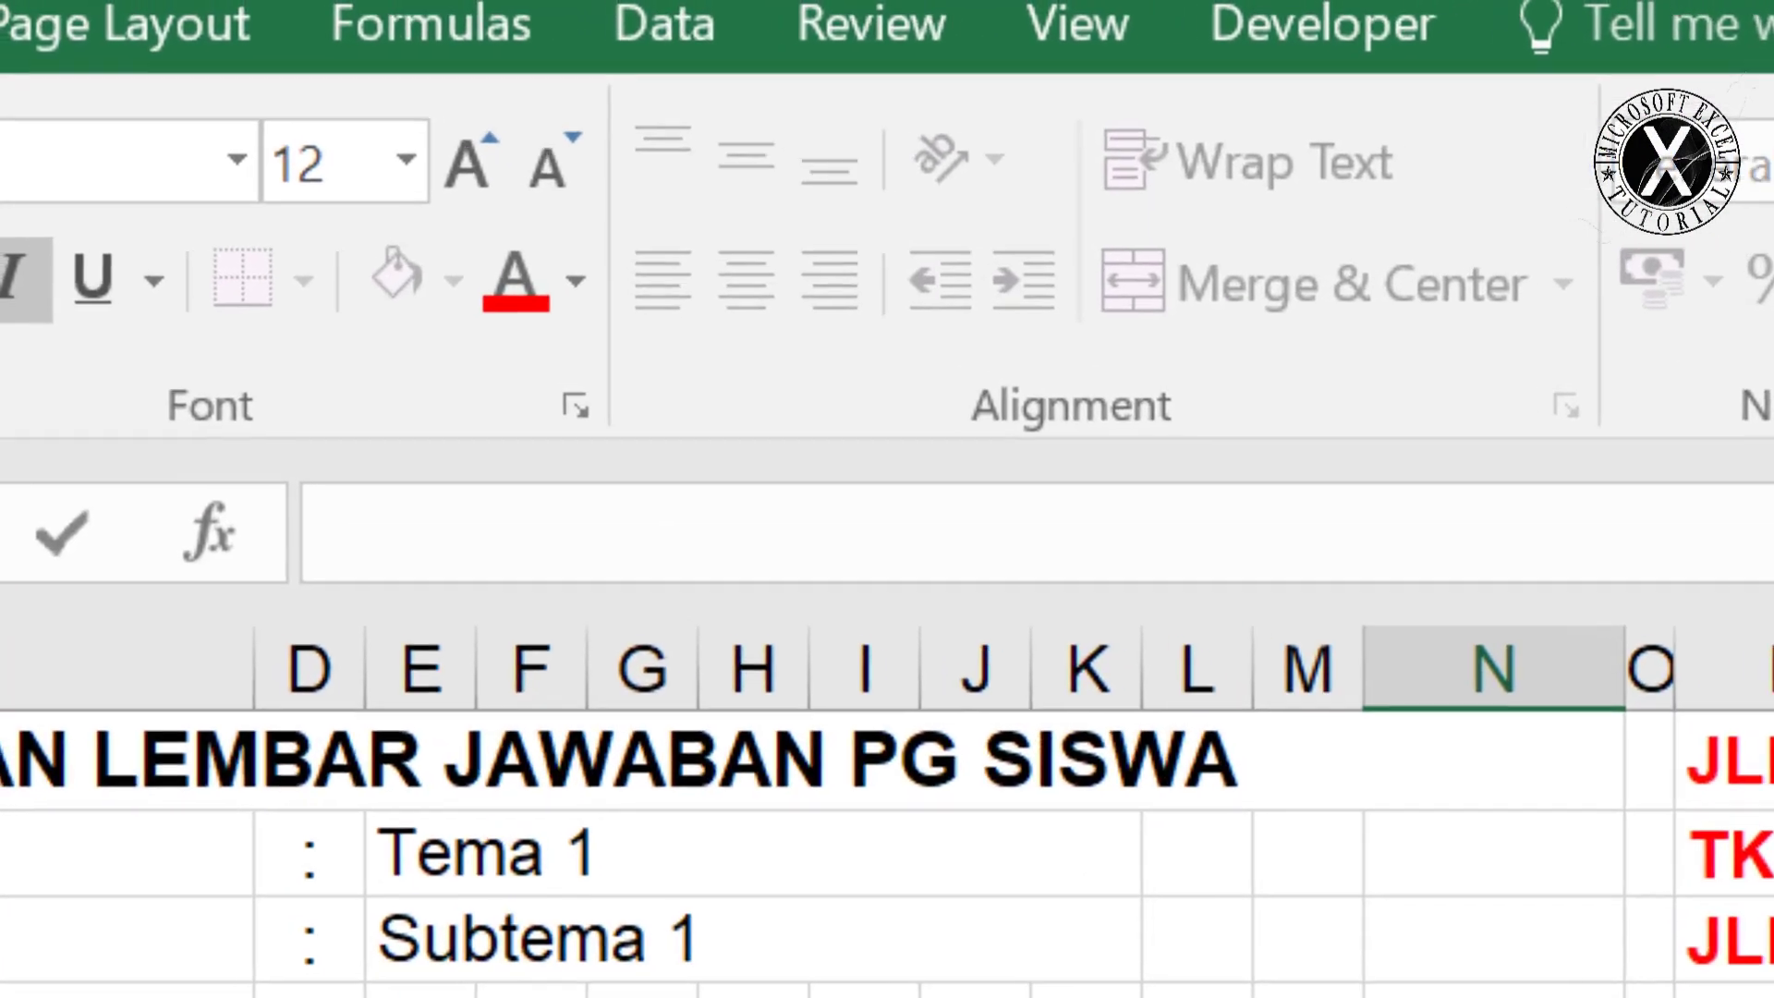
text(=)
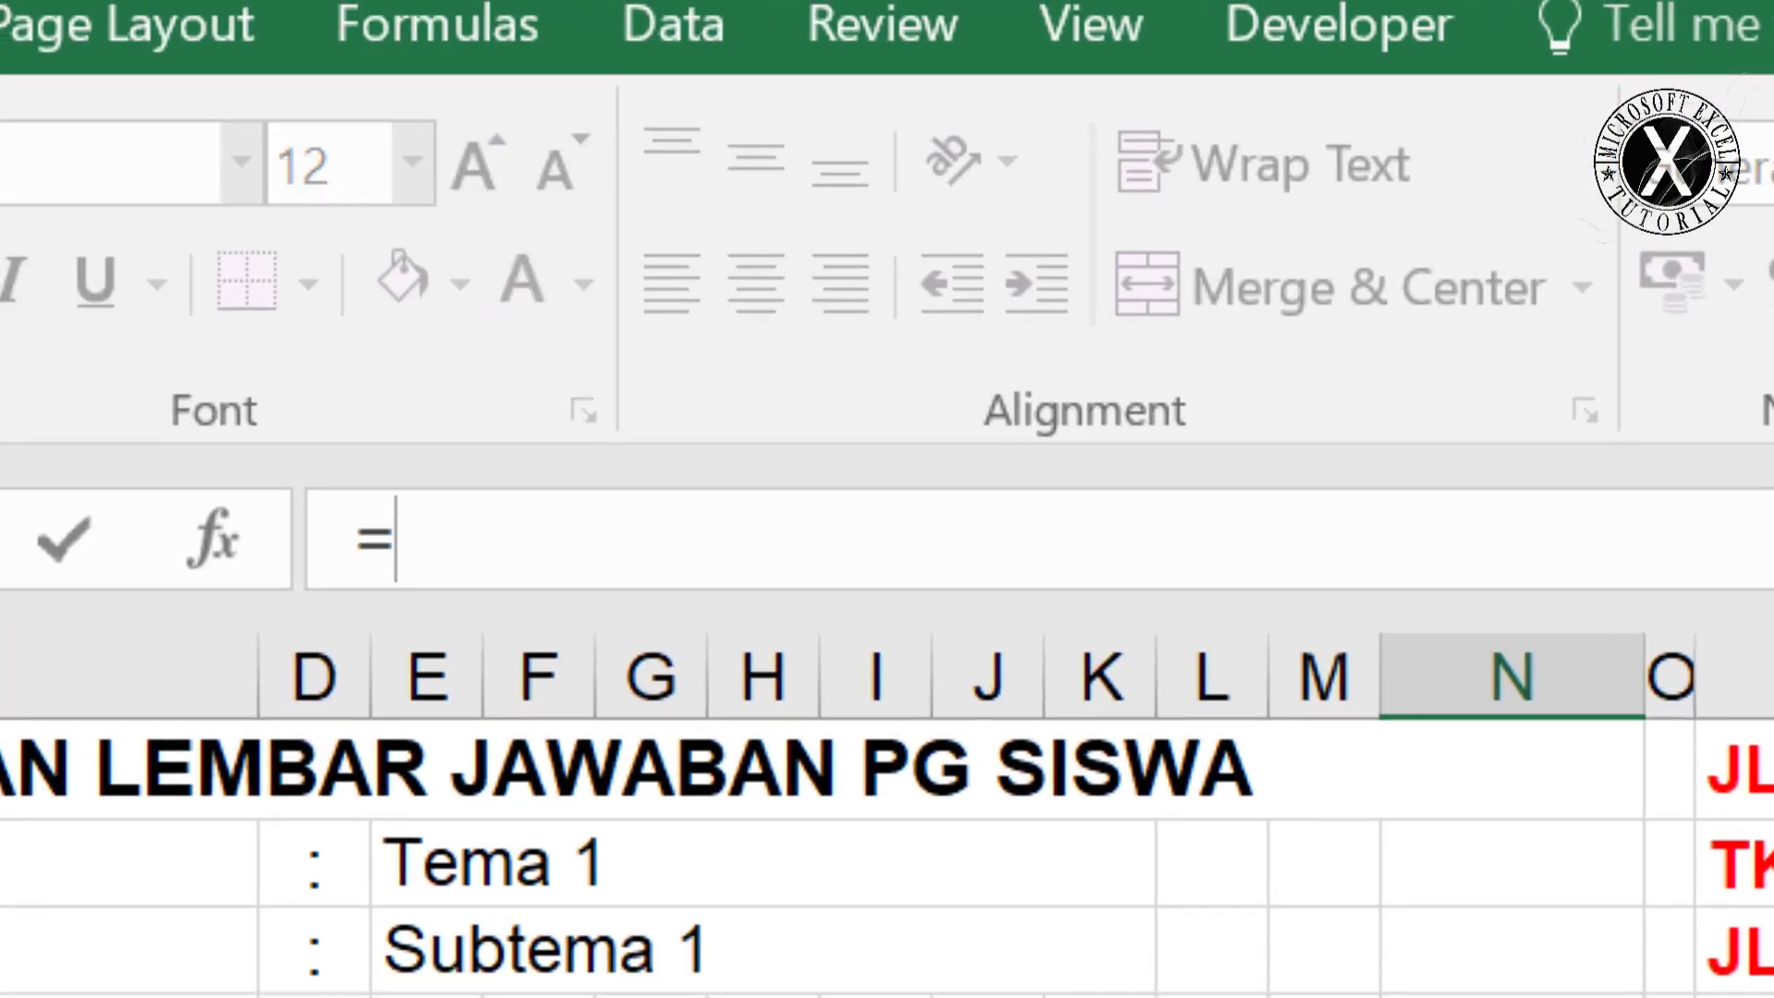
text(SUM()
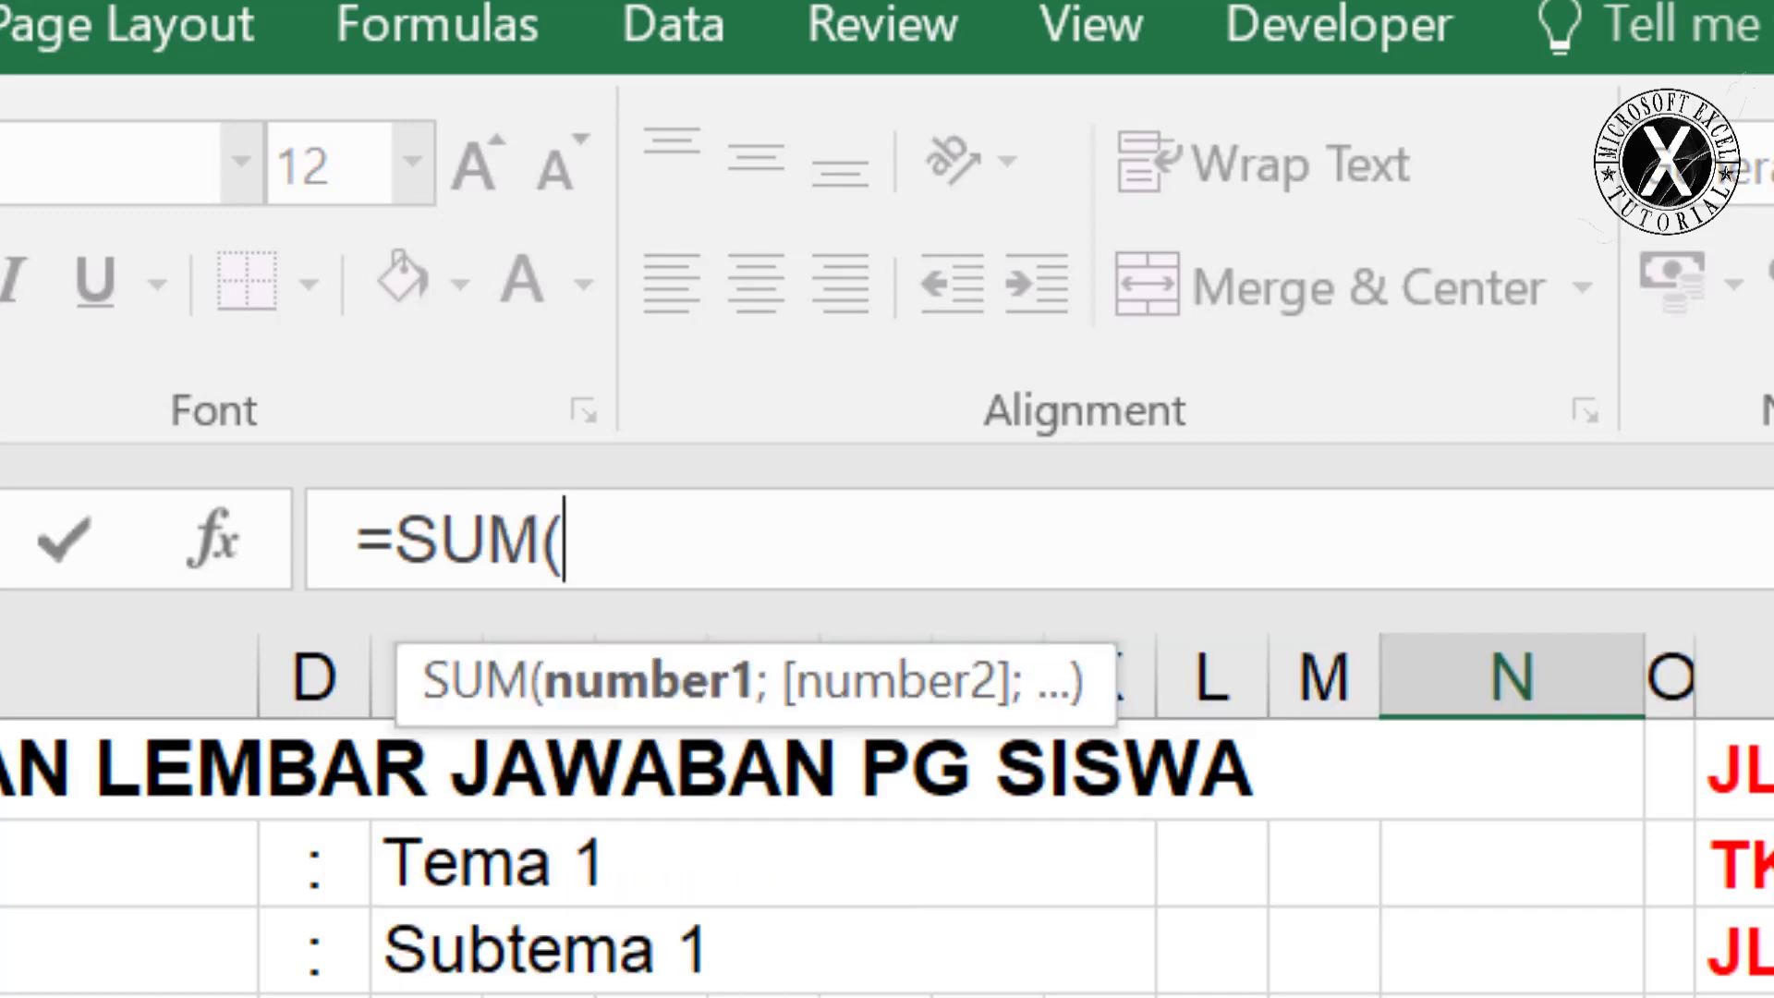
text(()
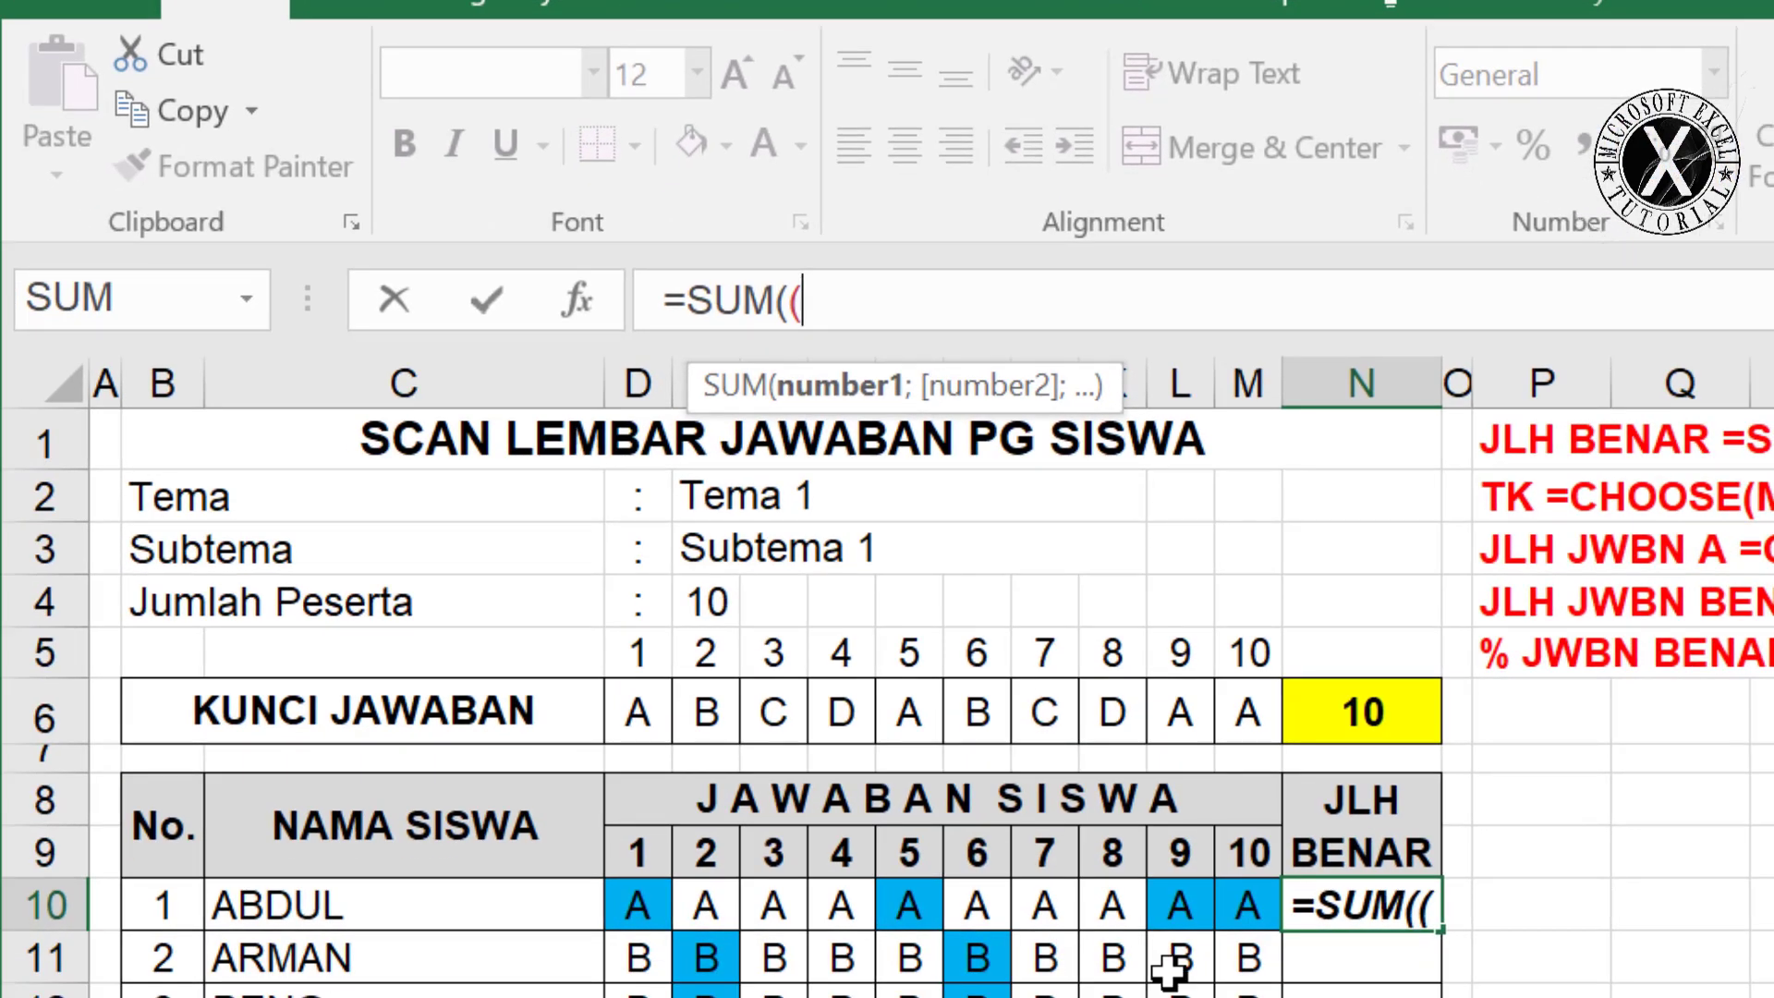
drag(622, 906, 1238, 905)
text(=)
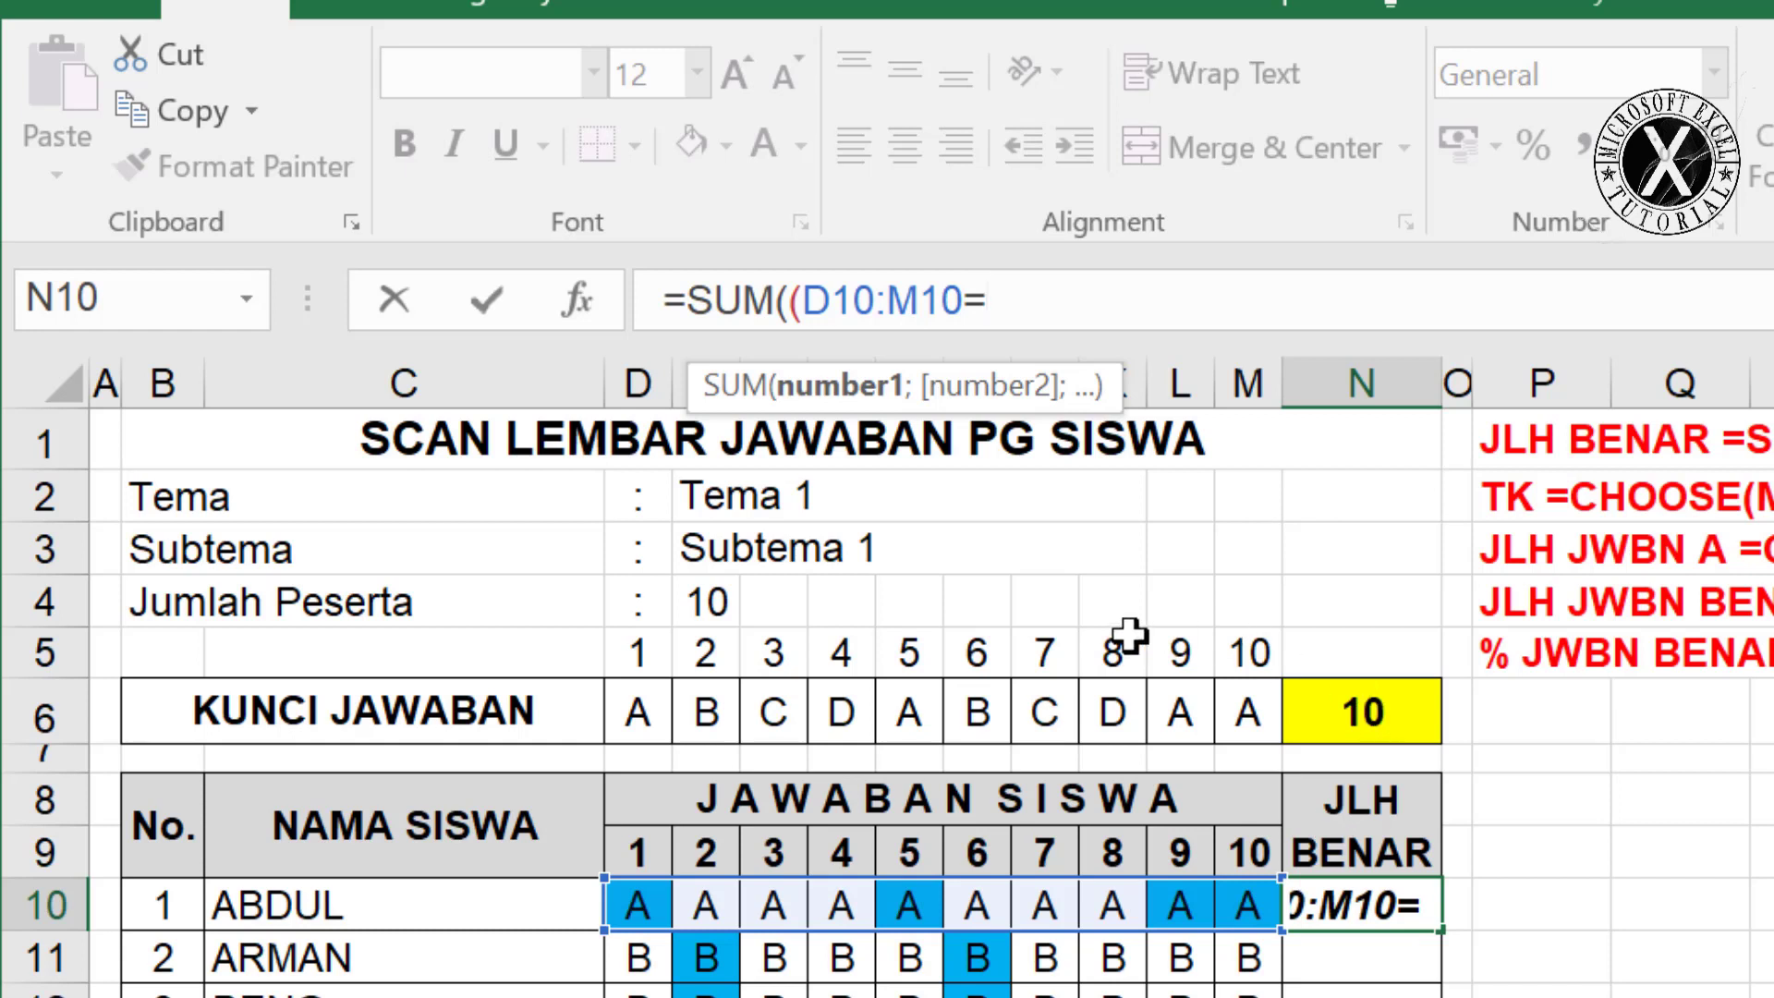
drag(637, 713, 1224, 704)
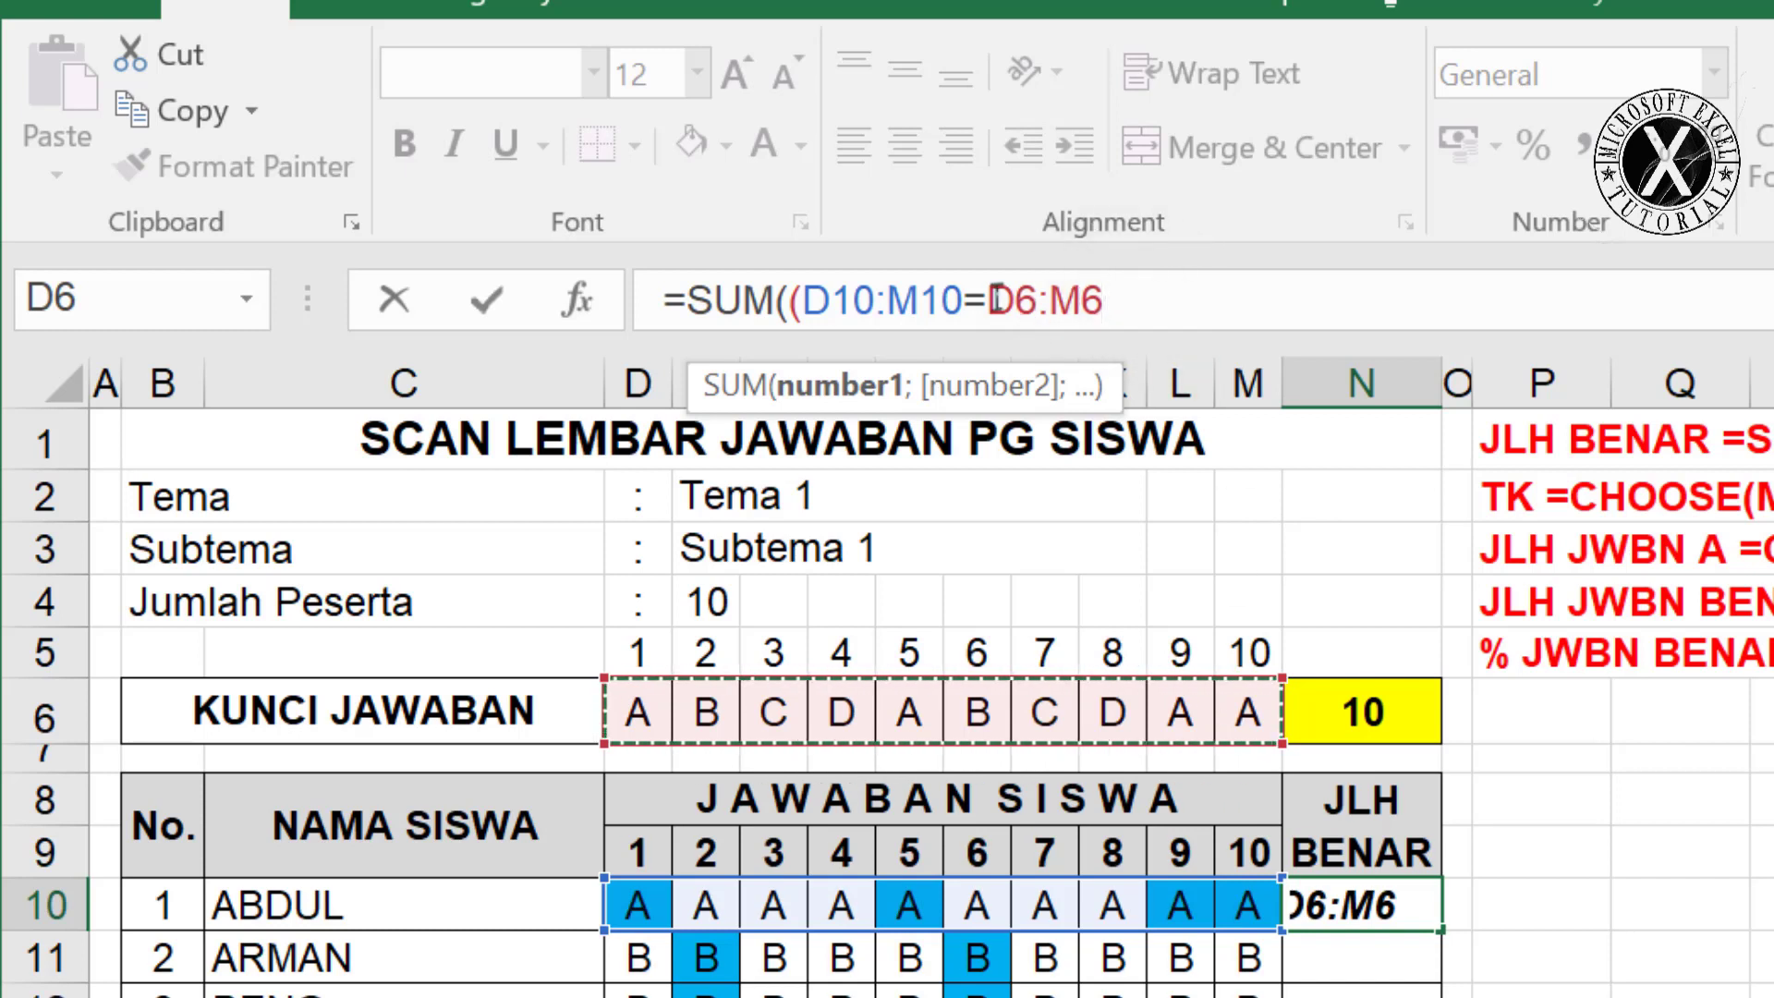
drag(989, 304, 1097, 305)
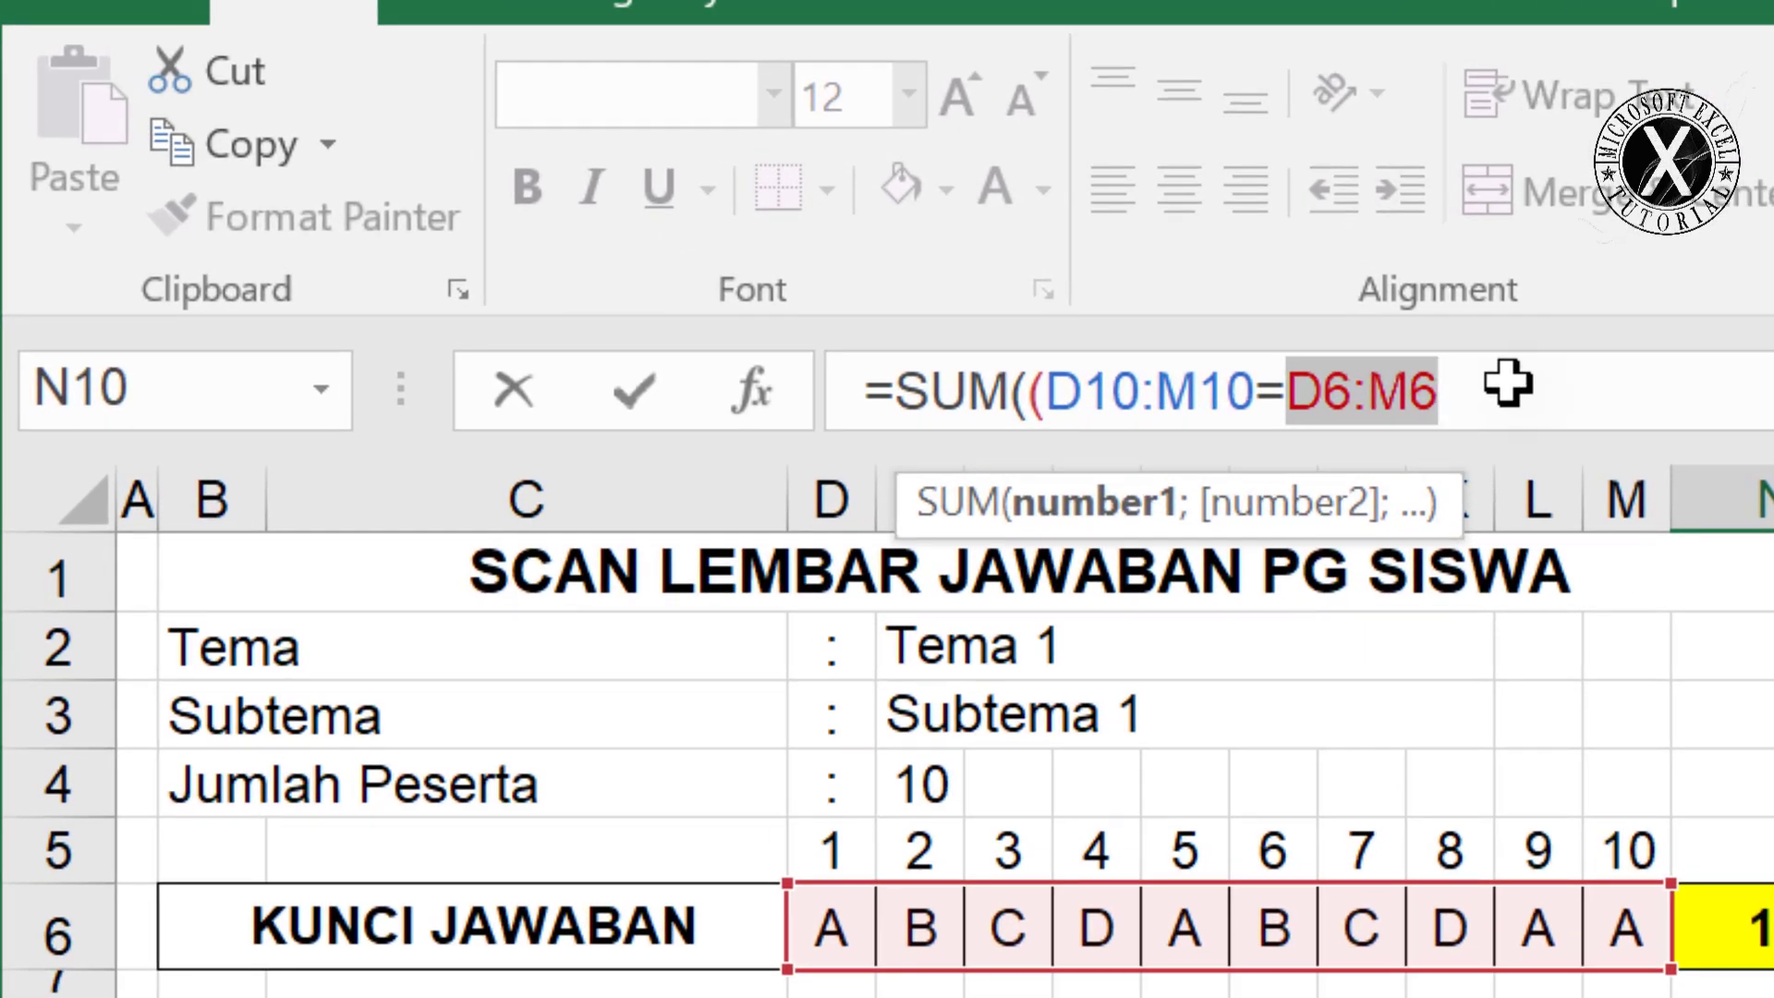
key(F4)
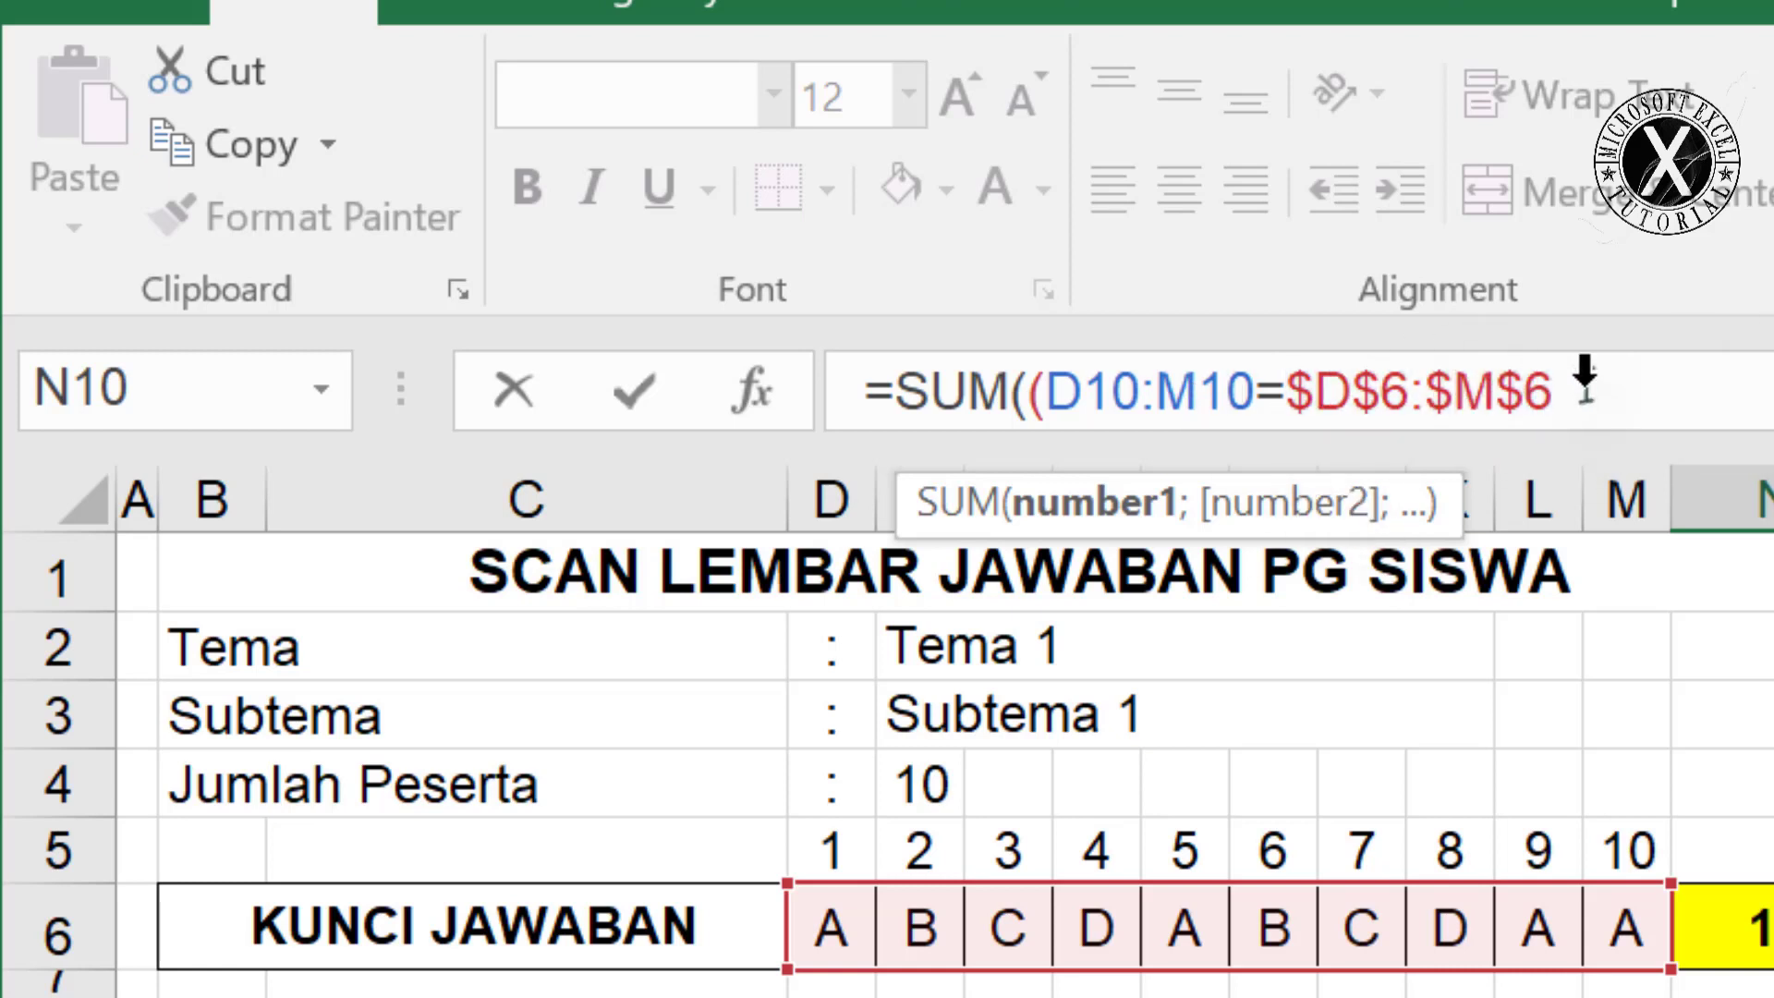
key(F4)
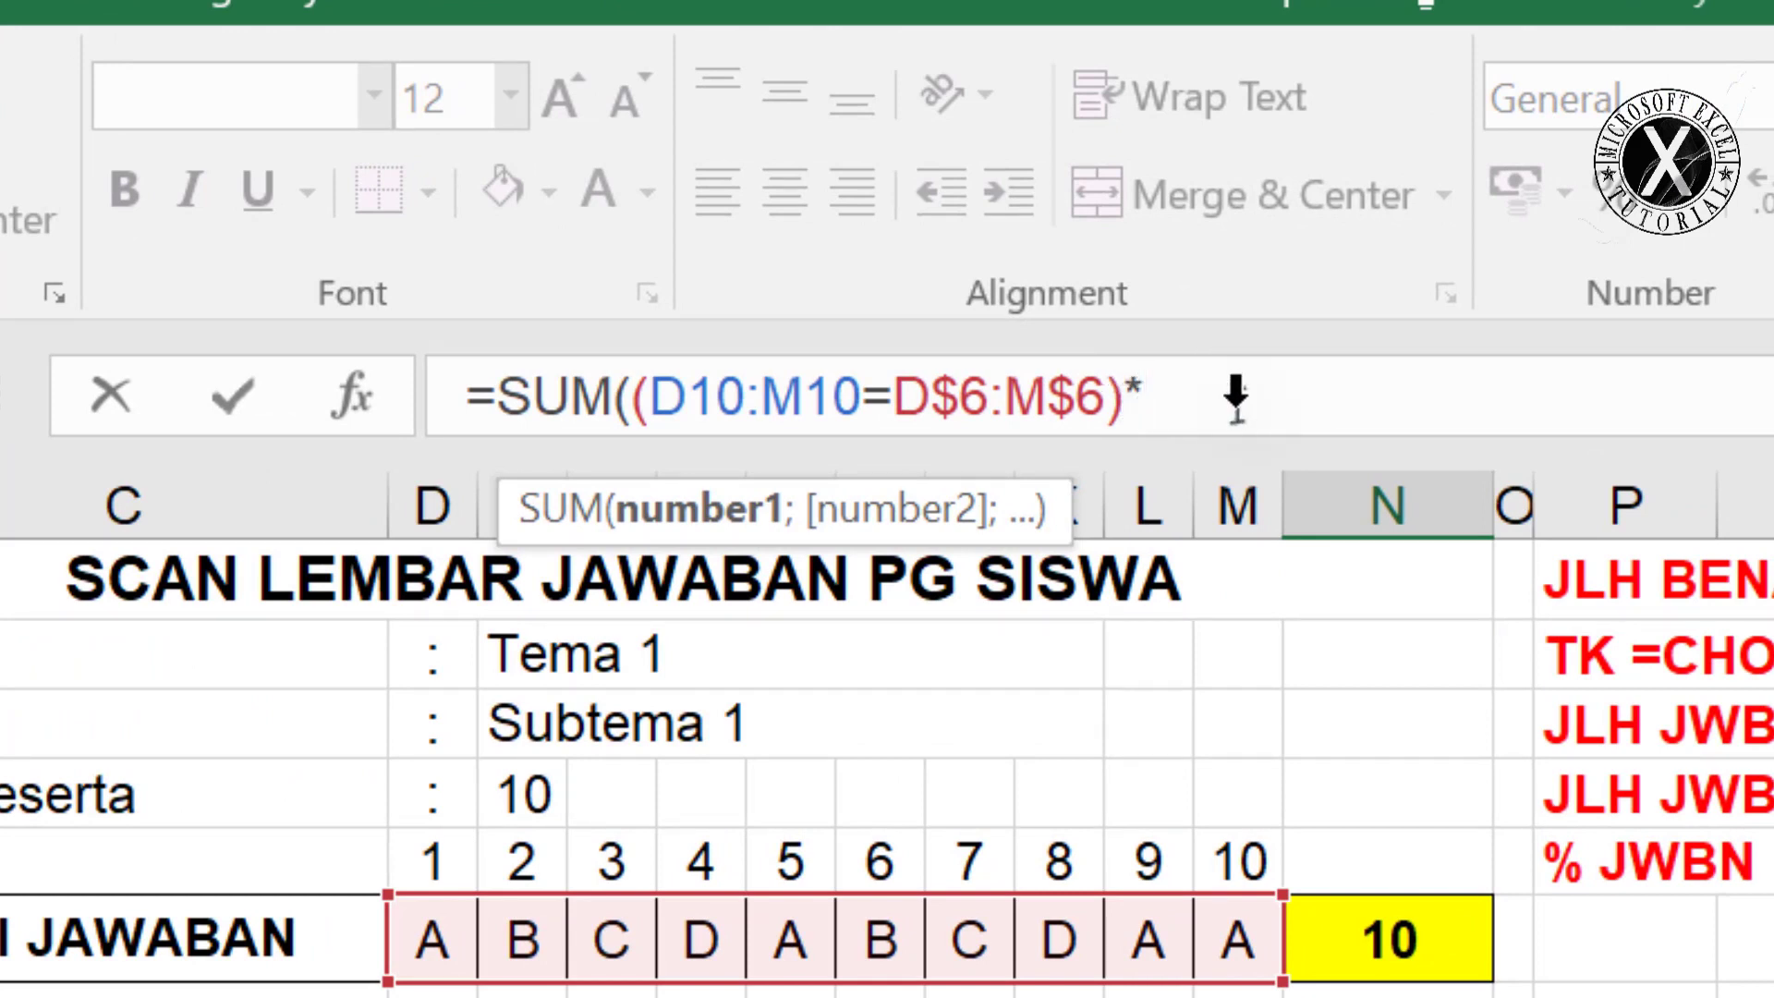
Complete N10 as the array formula =SUM((D10:M10=D$6:M$6)*(D10:M10<>"")) and fill it down to N19.
text(()
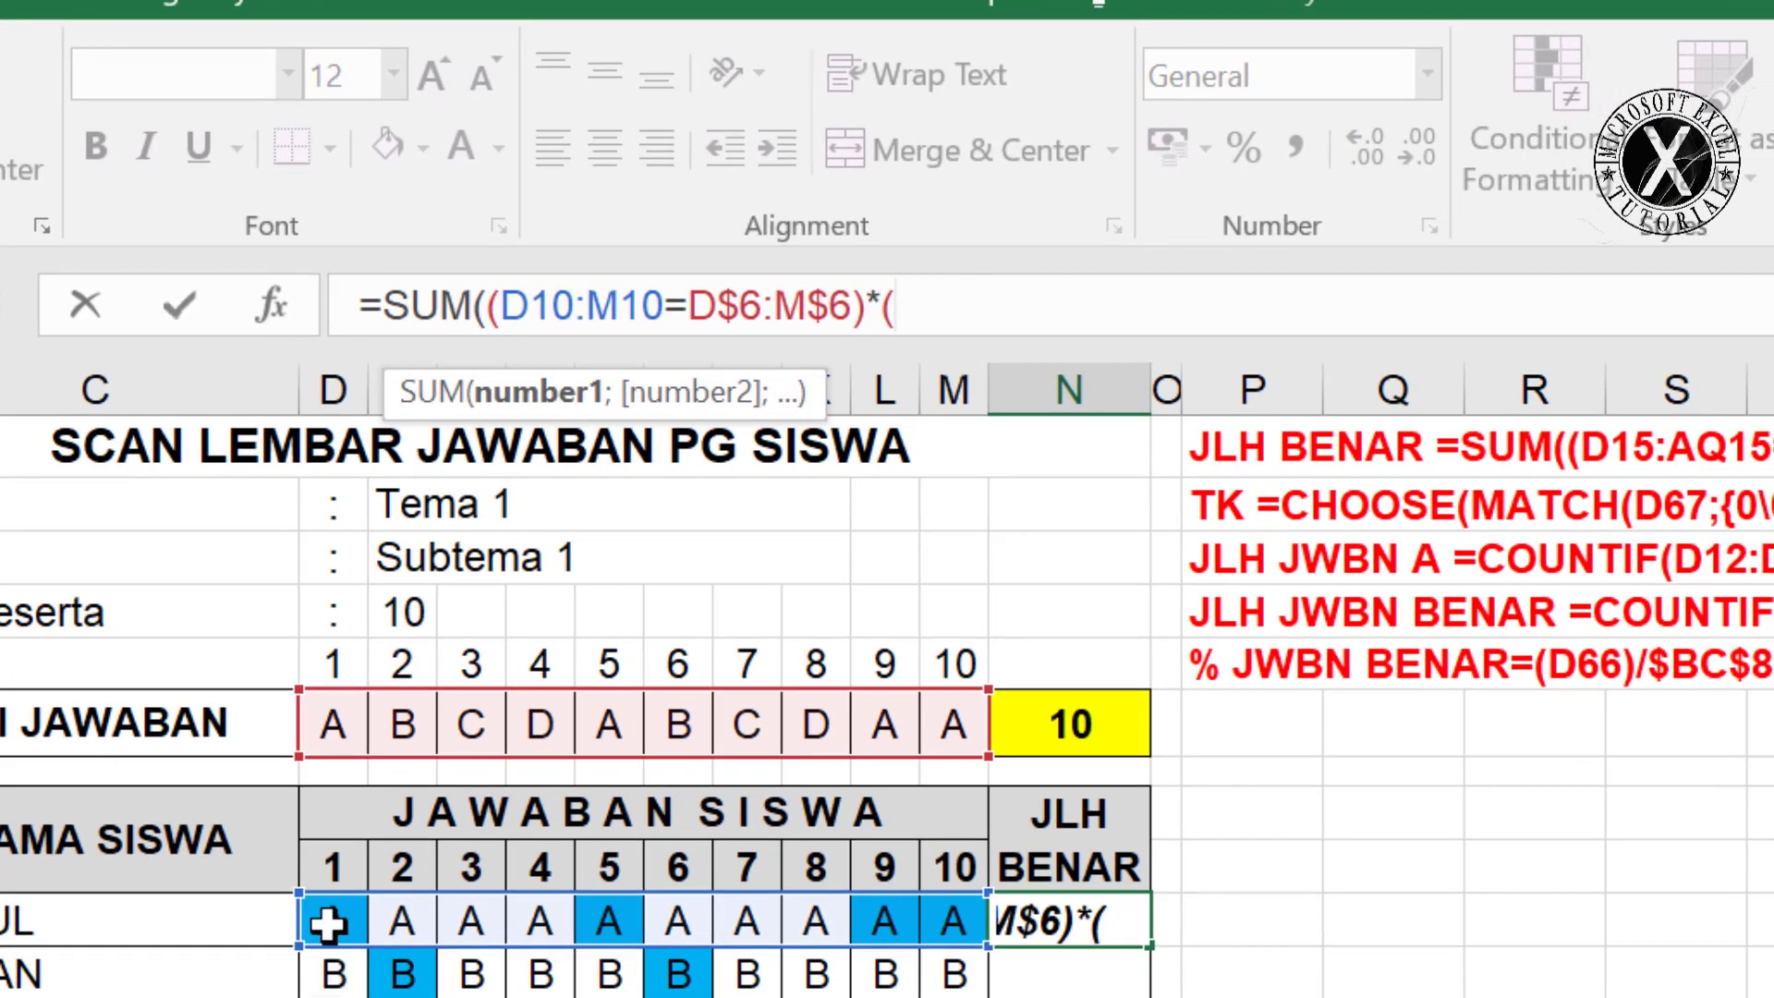
drag(329, 921, 948, 921)
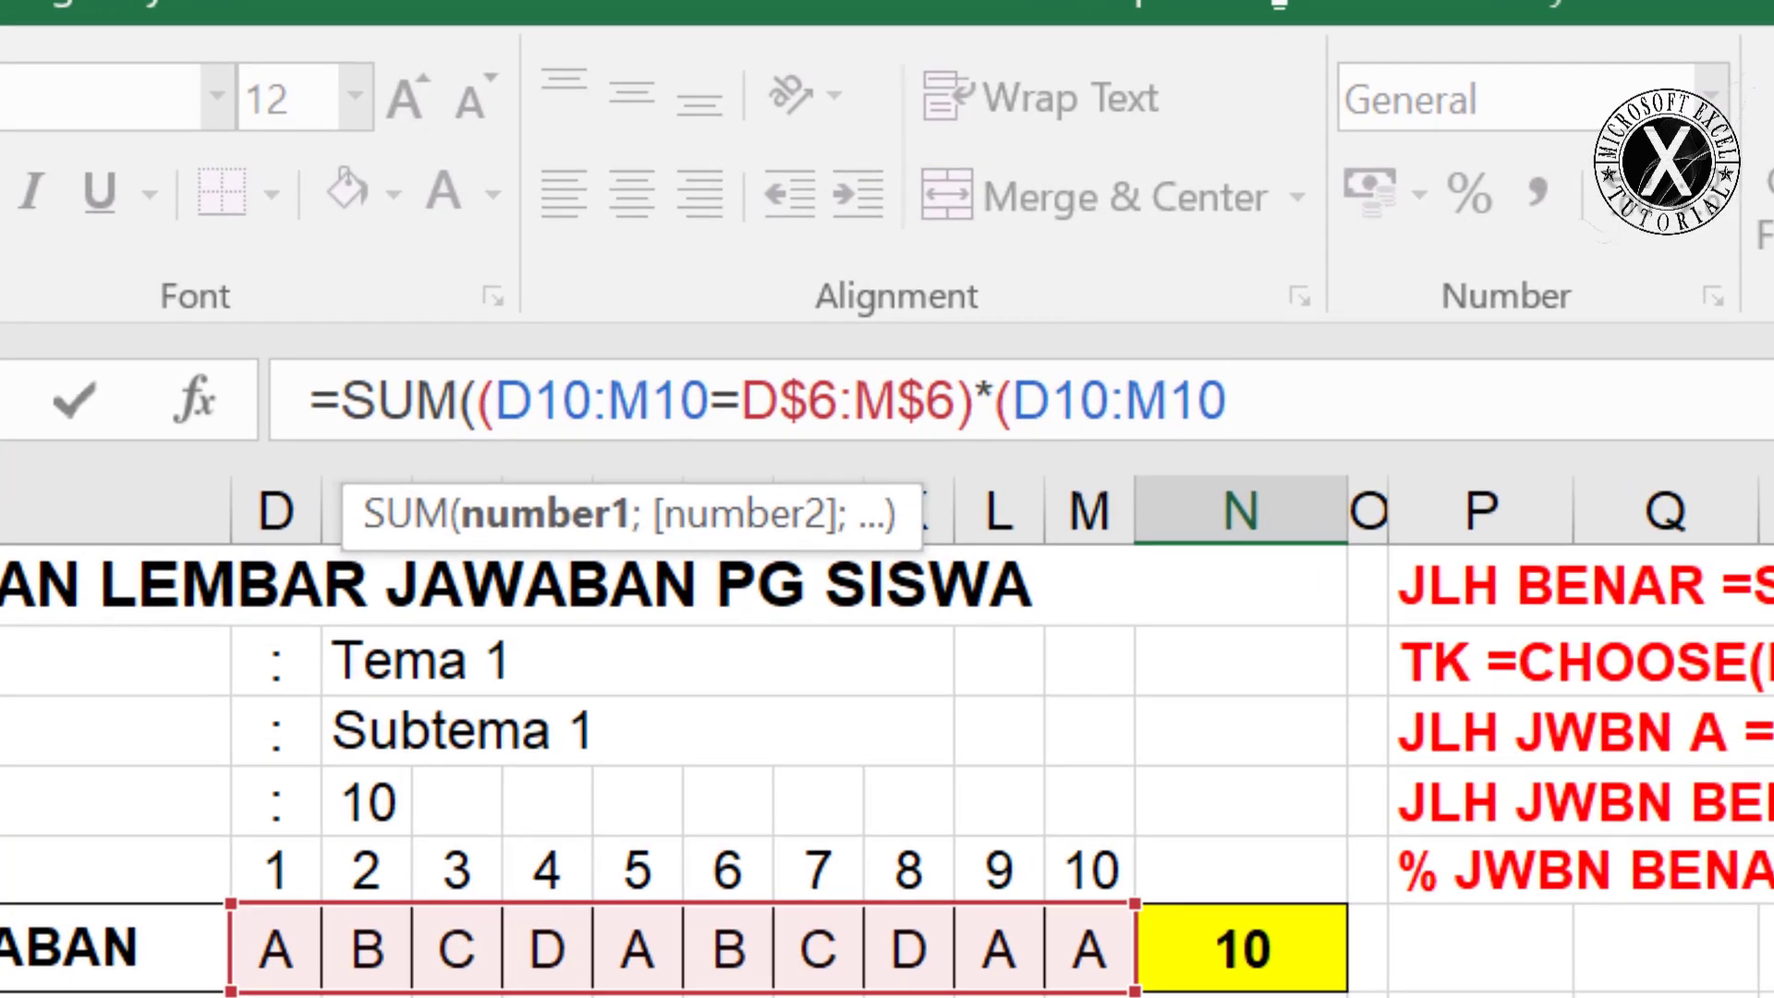
text(<>"")))
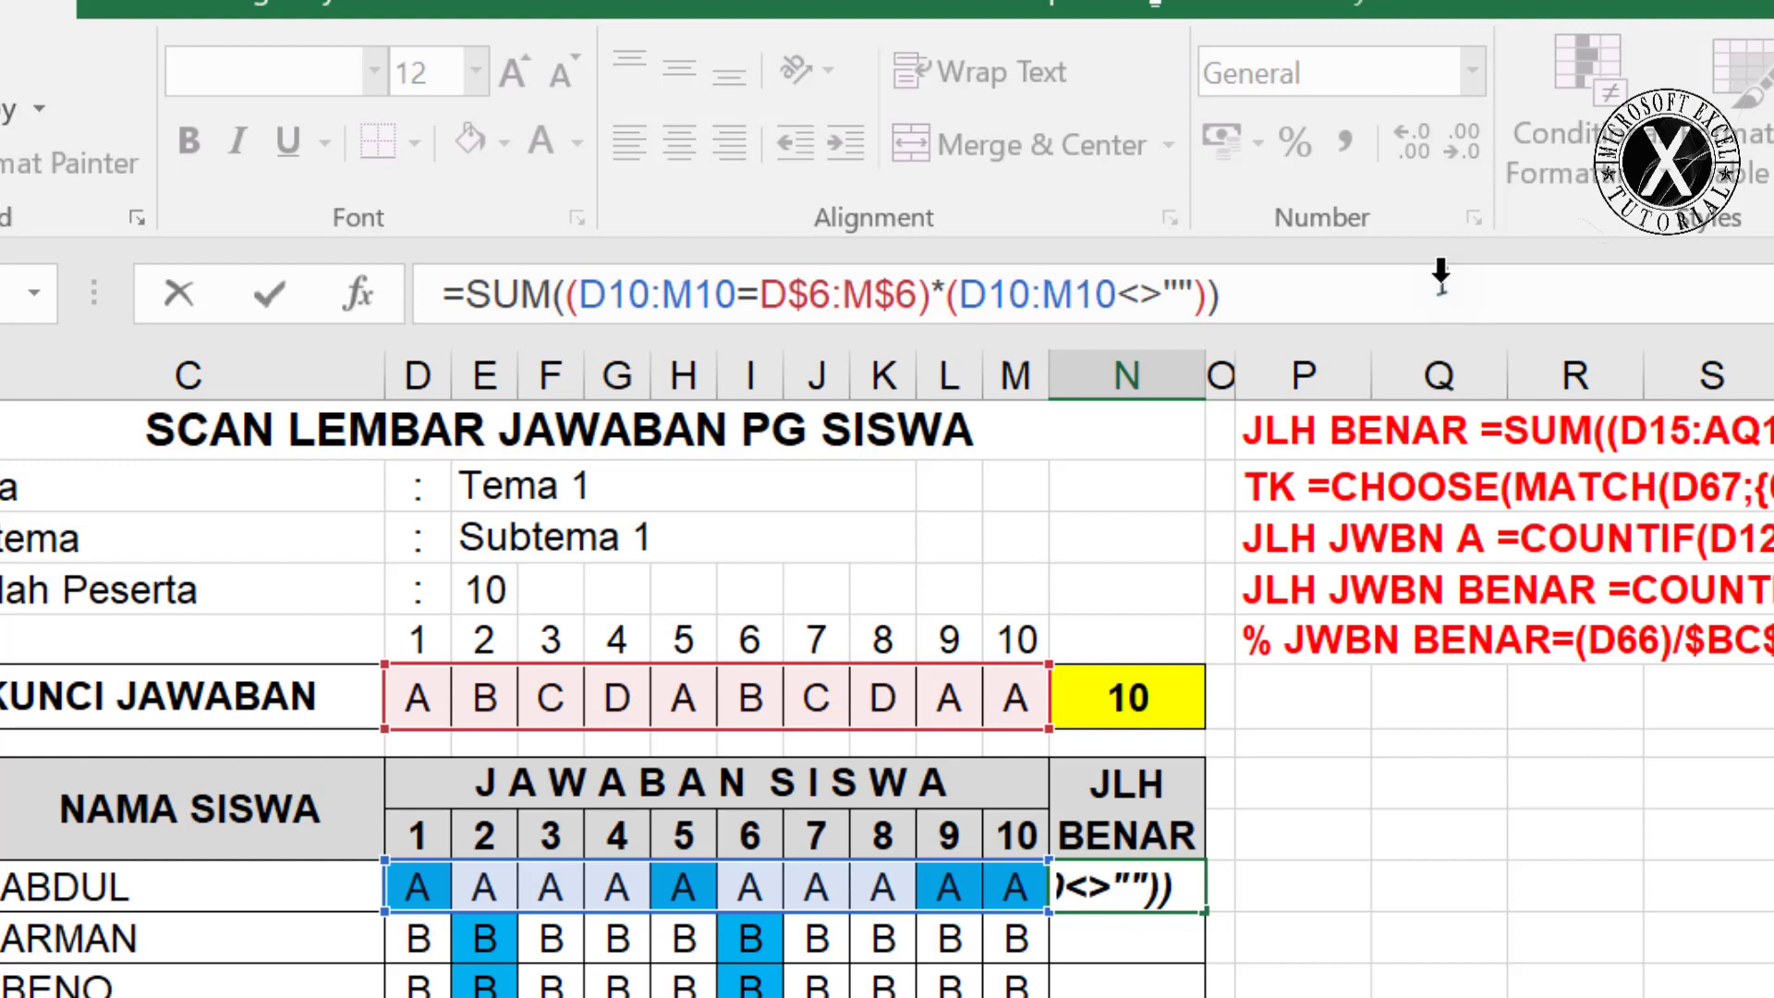
key(Return)
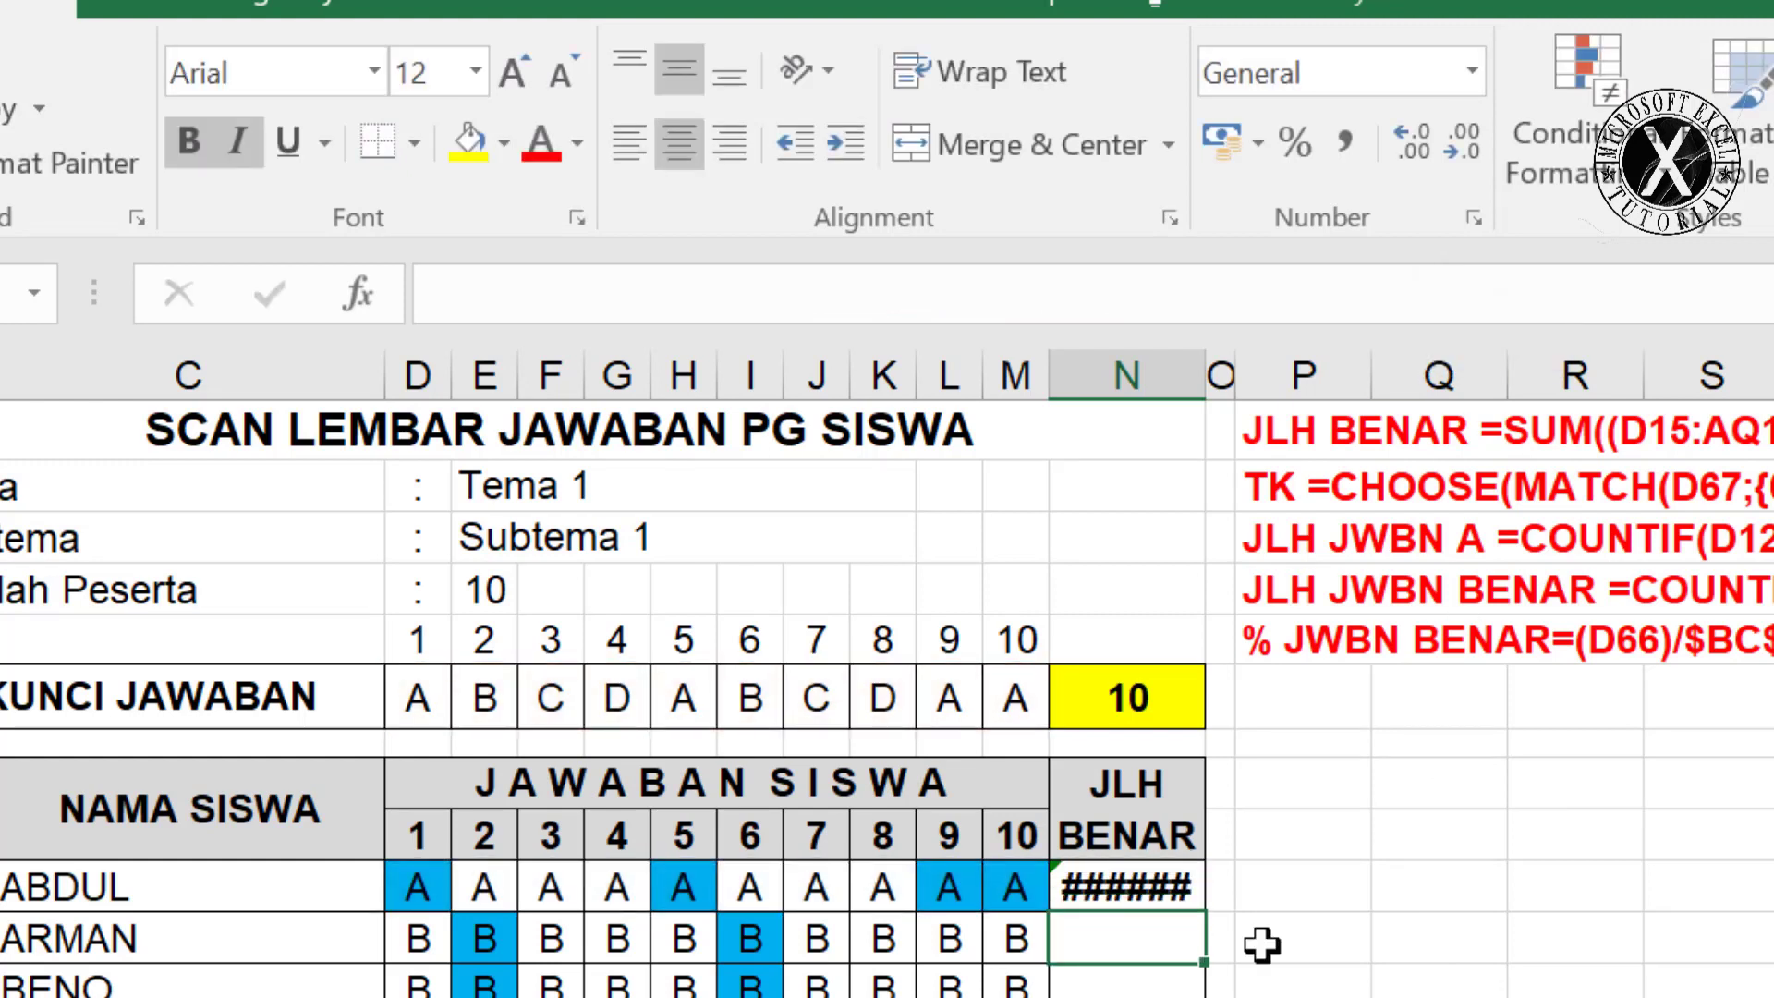
click(1112, 885)
click(1266, 294)
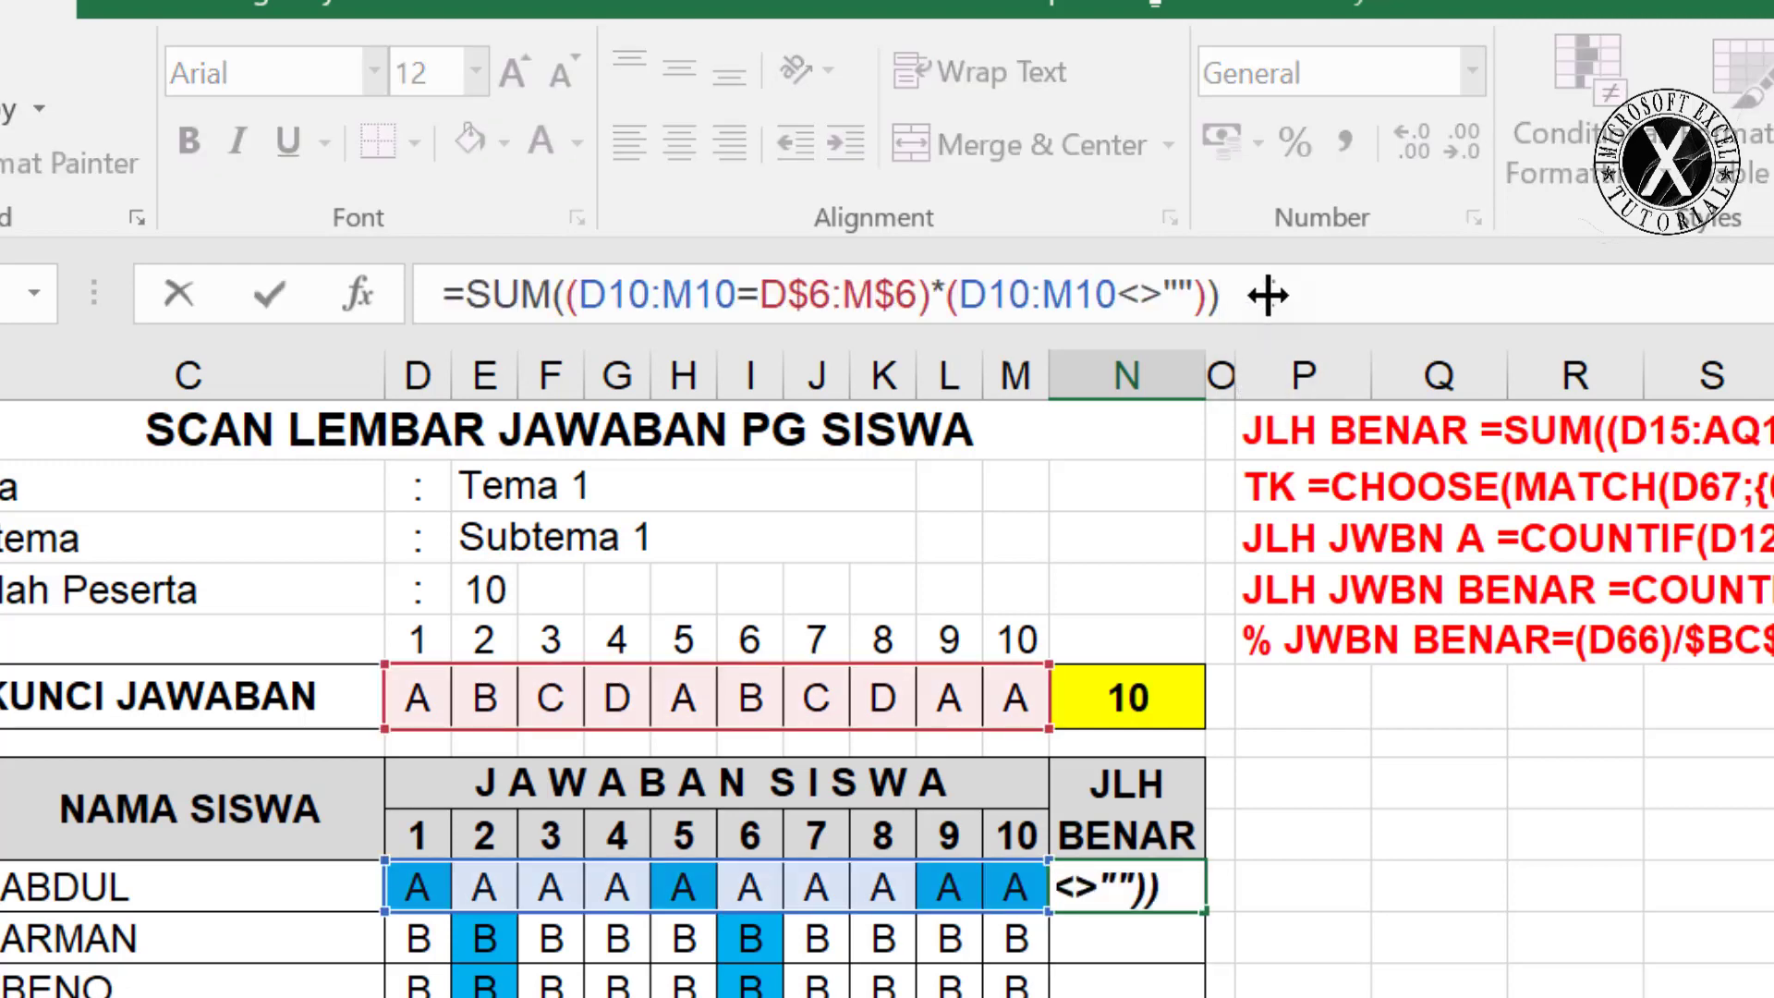
key(ctrl+shift+Return)
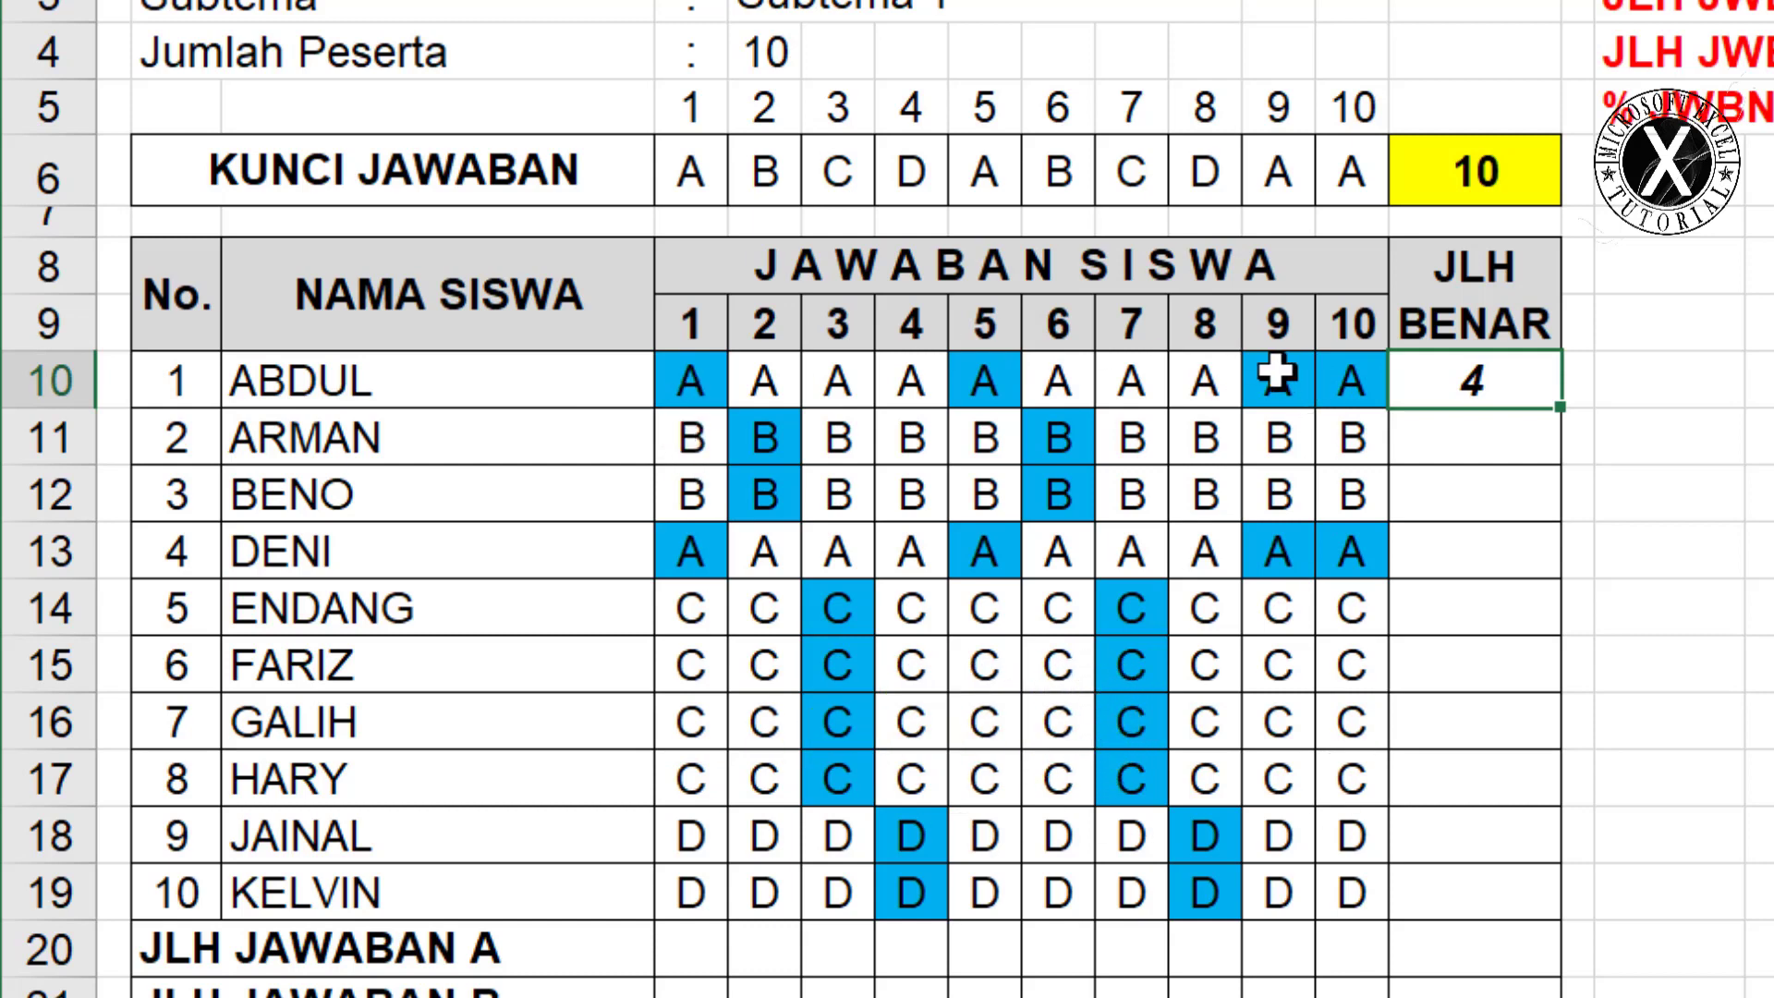
drag(1549, 412, 1571, 911)
Test the correct-answer count by changing the first student's answer in D10 to B.
click(684, 370)
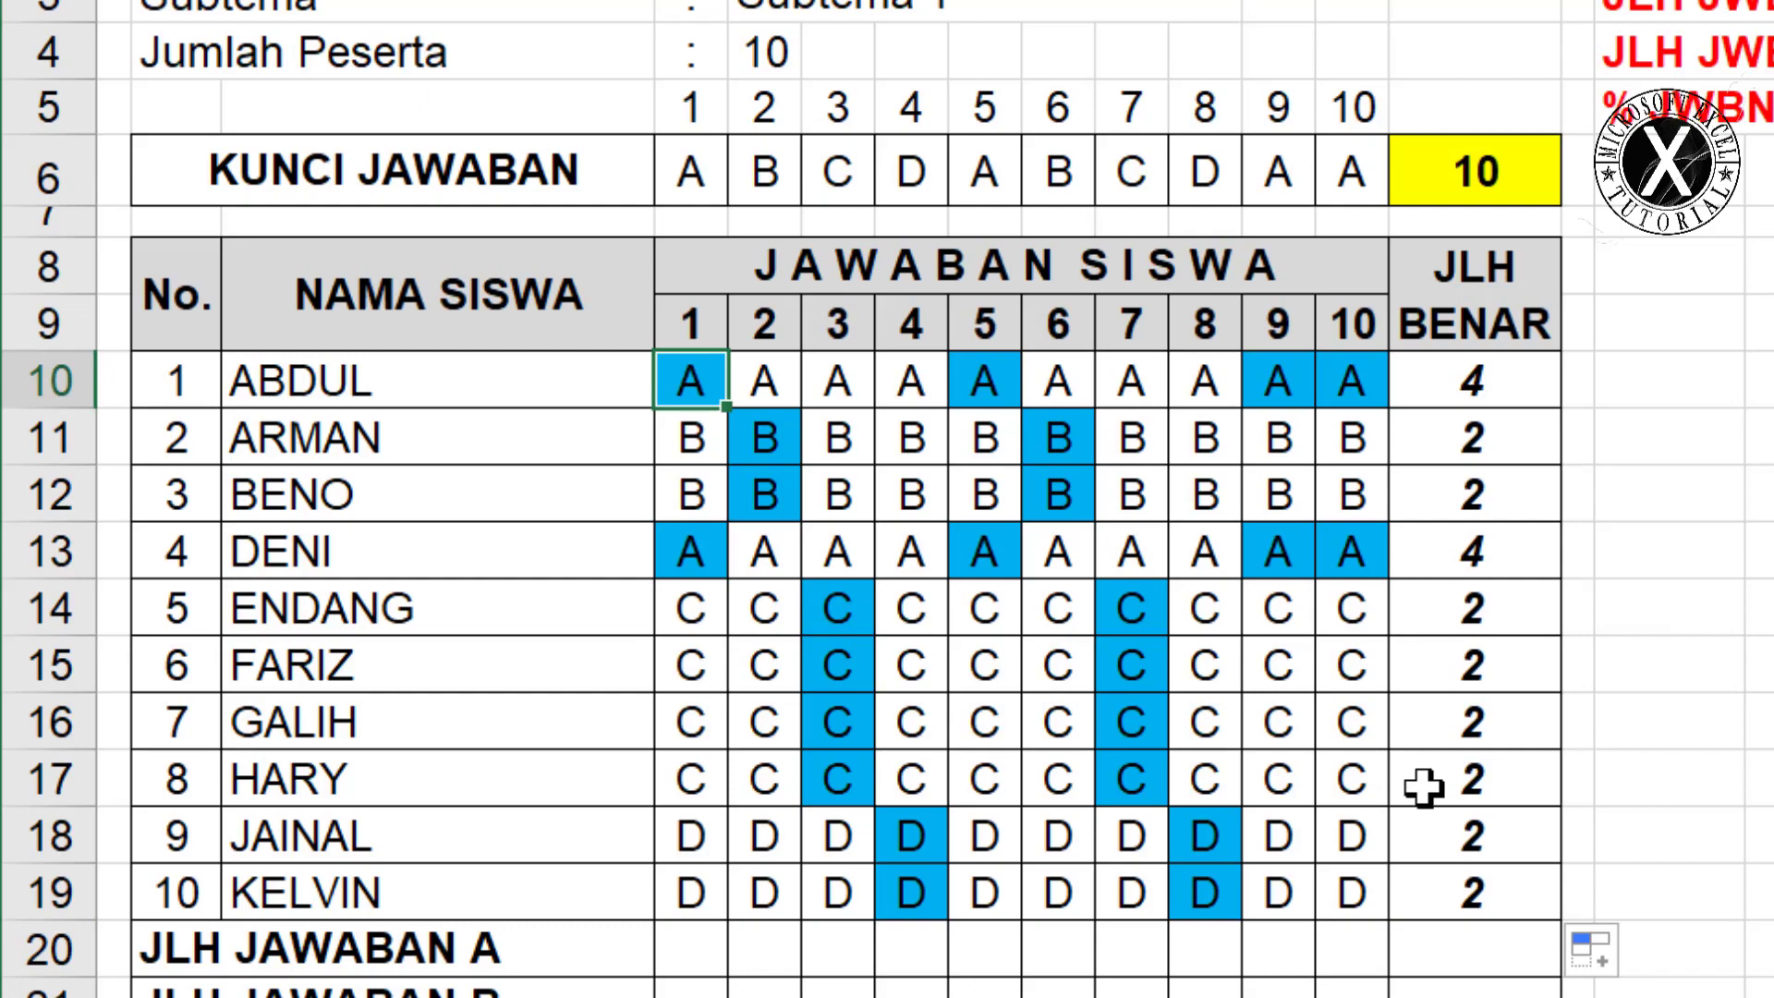
text(B)
key(Return)
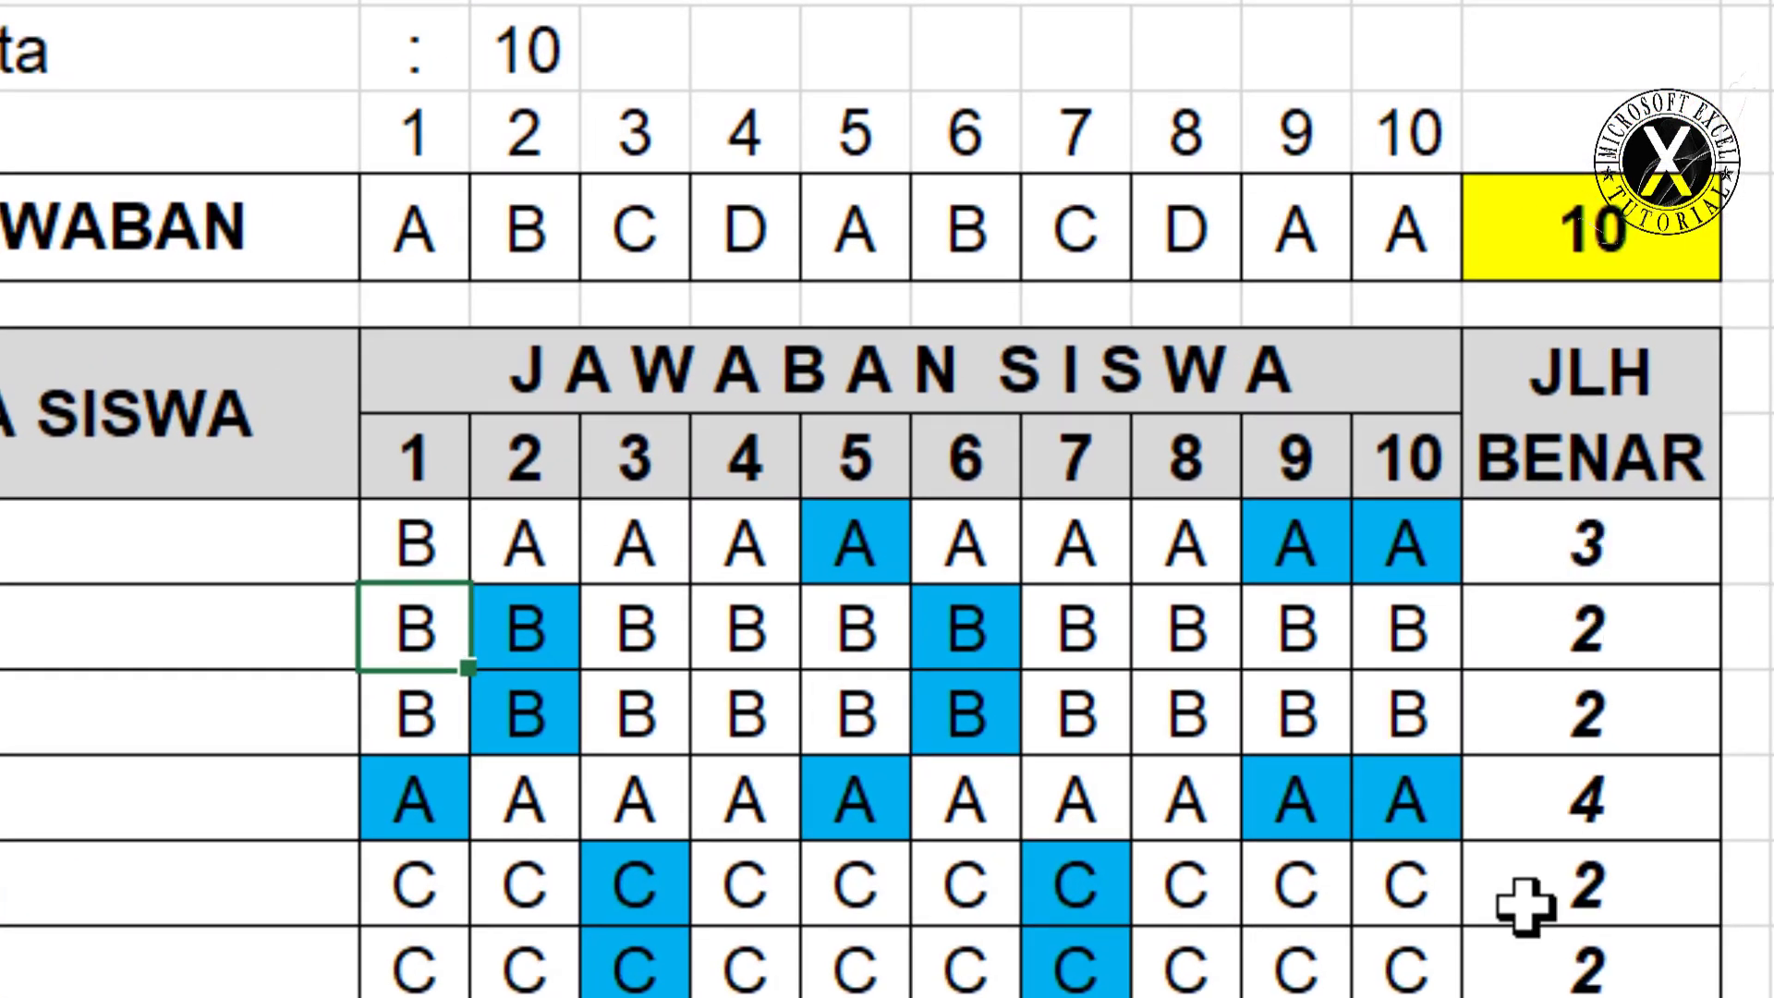
Start the JLH JAWABAN A formula in D20 with =COUNTIF( over the first question's answers D10:D19.
scroll(1532, 910, down, 1)
key(ctrl+Down)
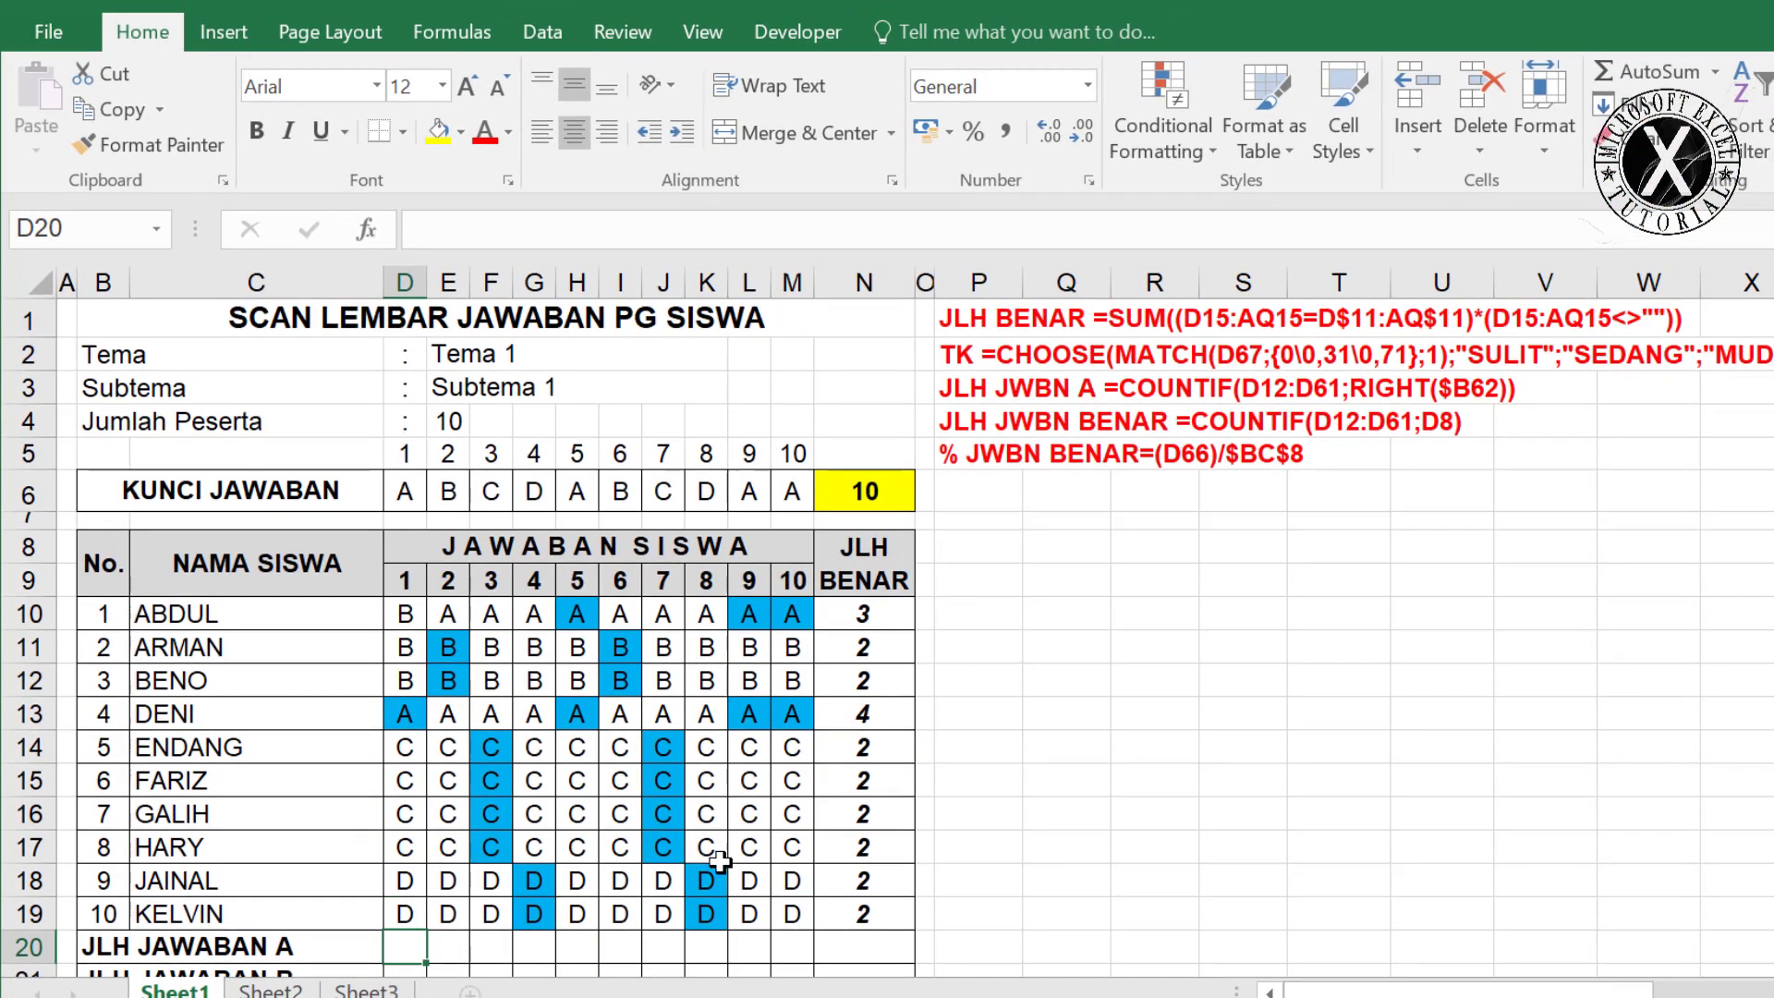
scroll(624, 861, down, 2)
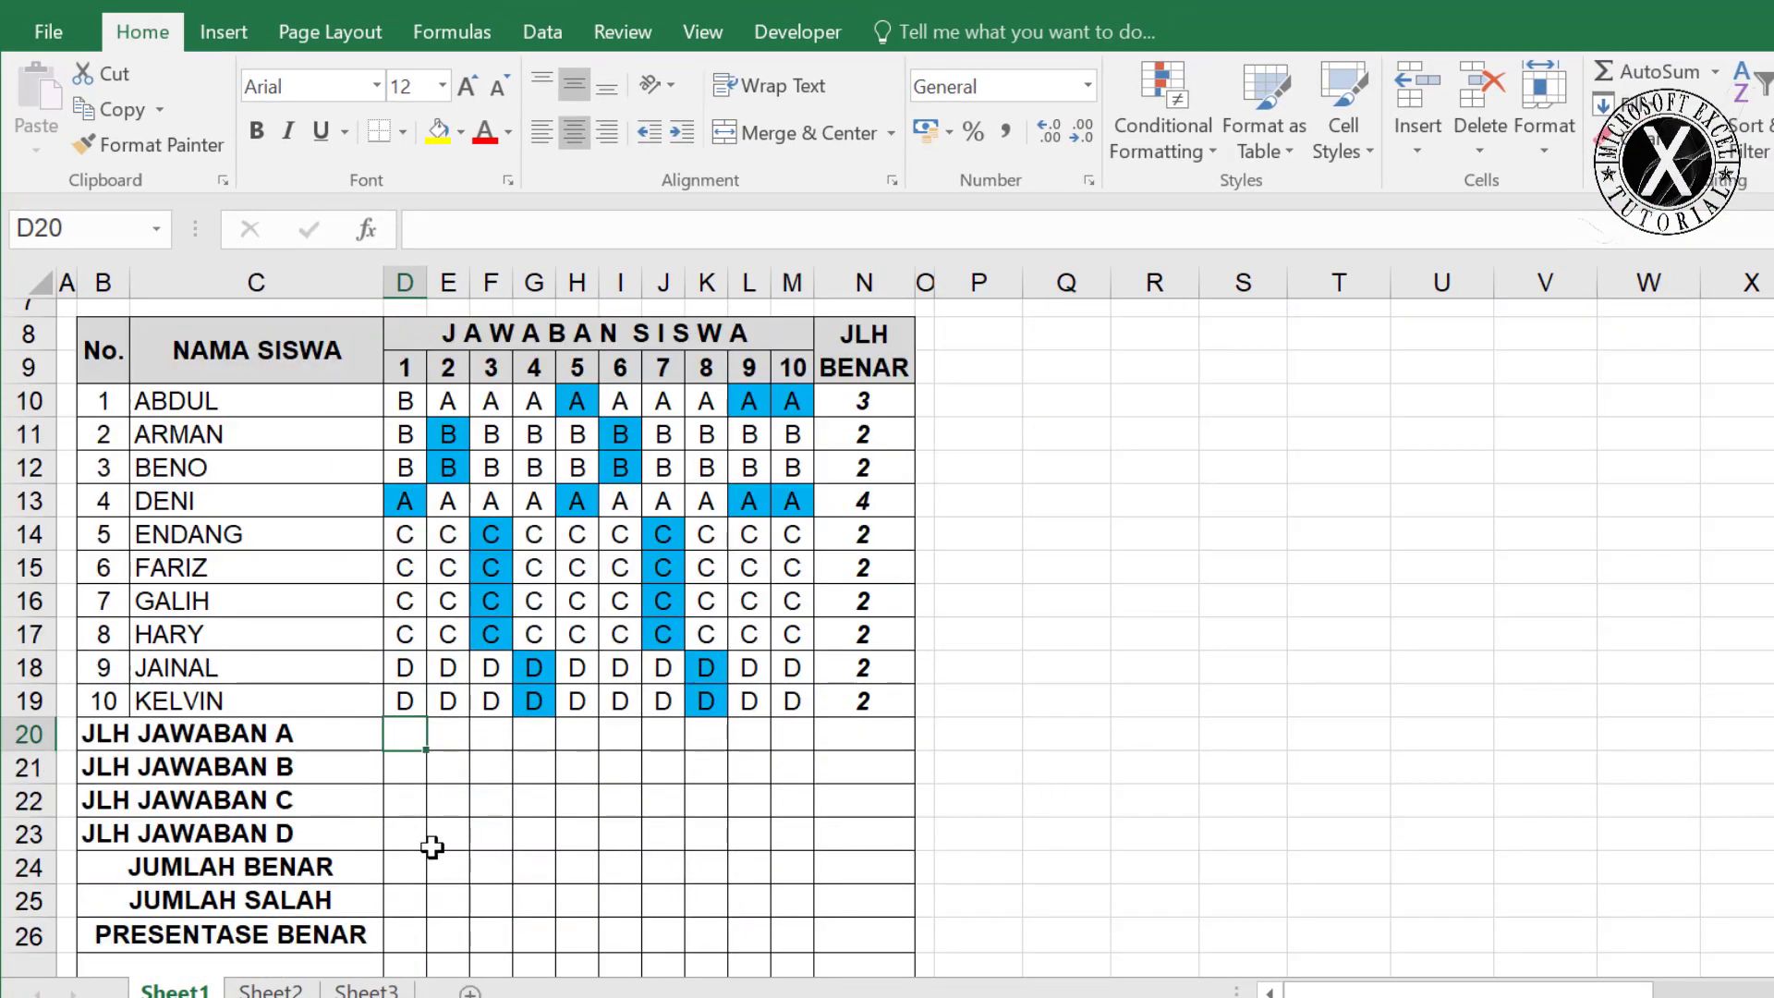
scroll(530, 831, up, 2)
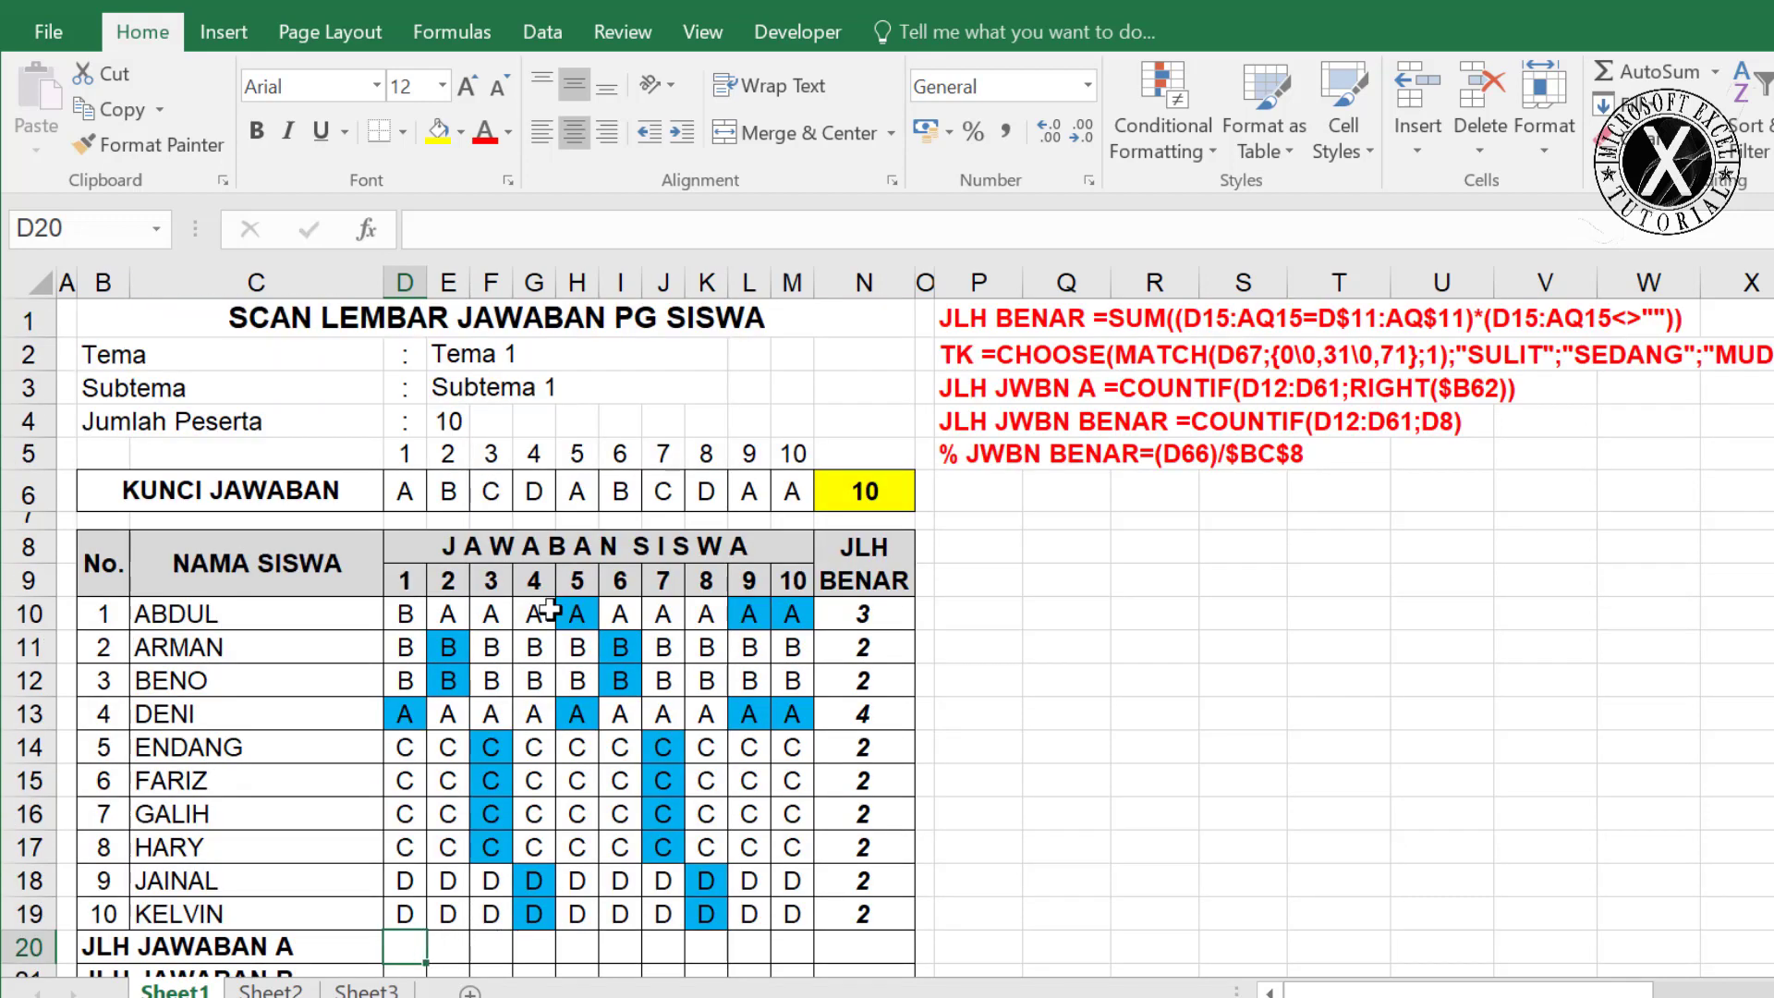
click(443, 226)
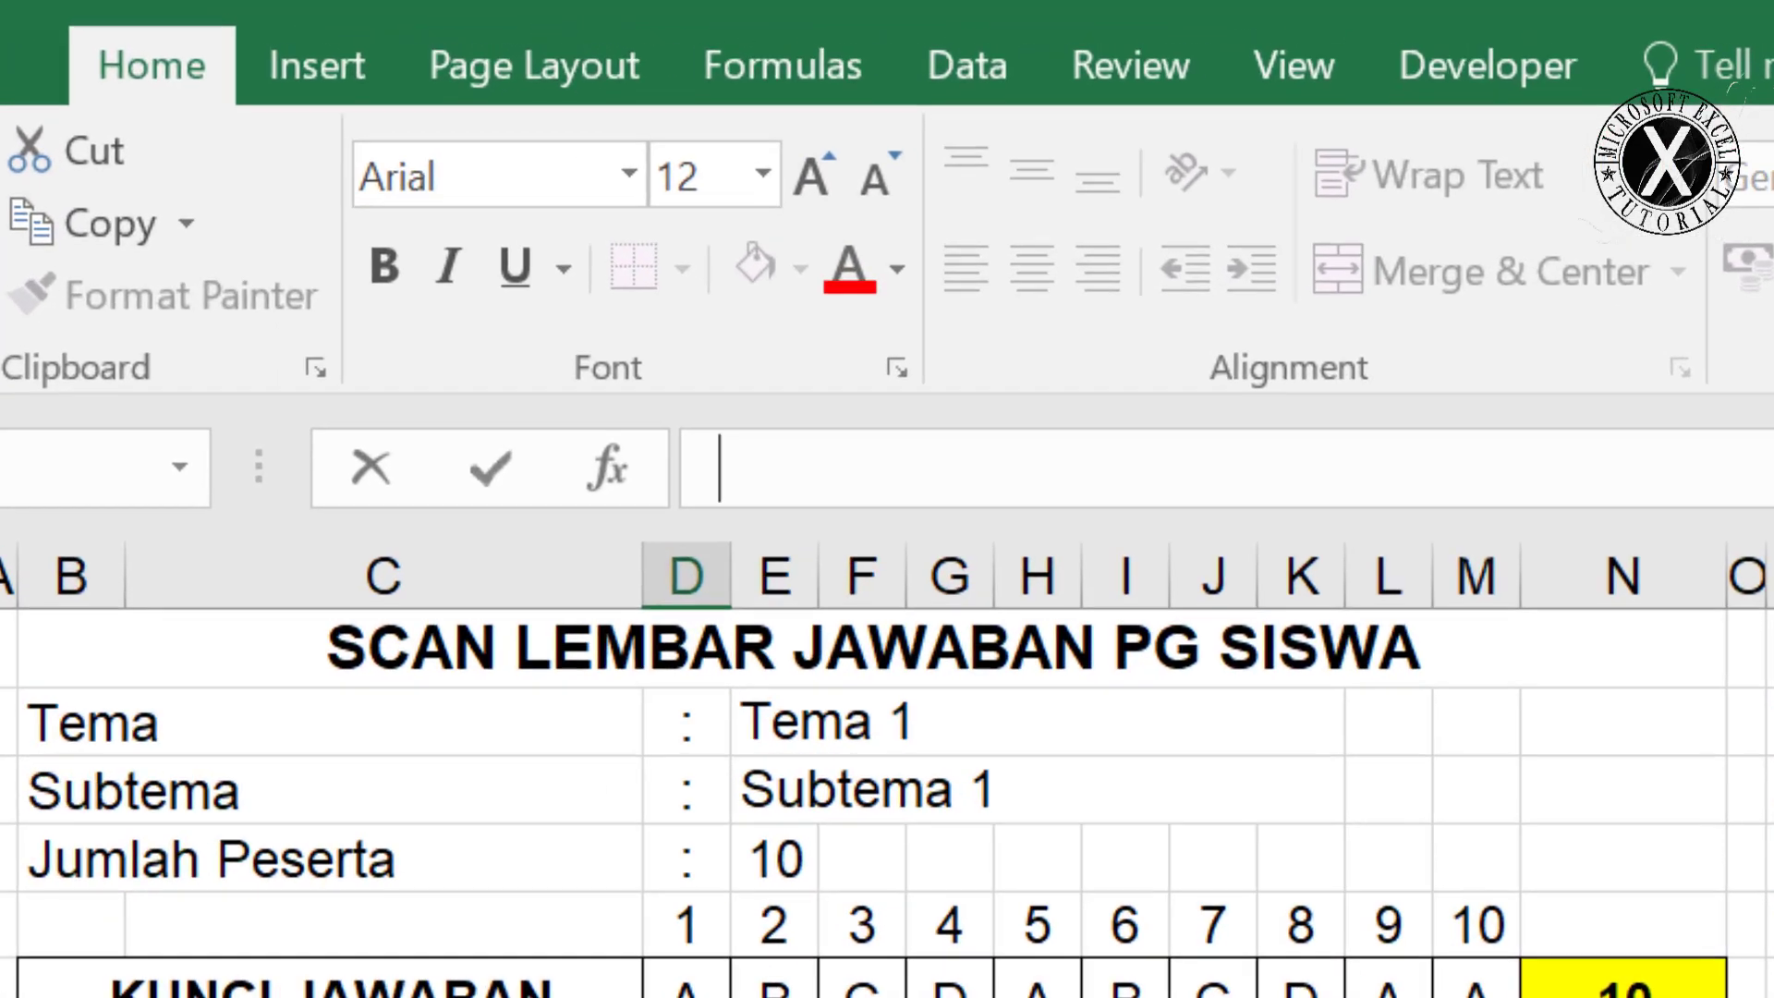
text(=)
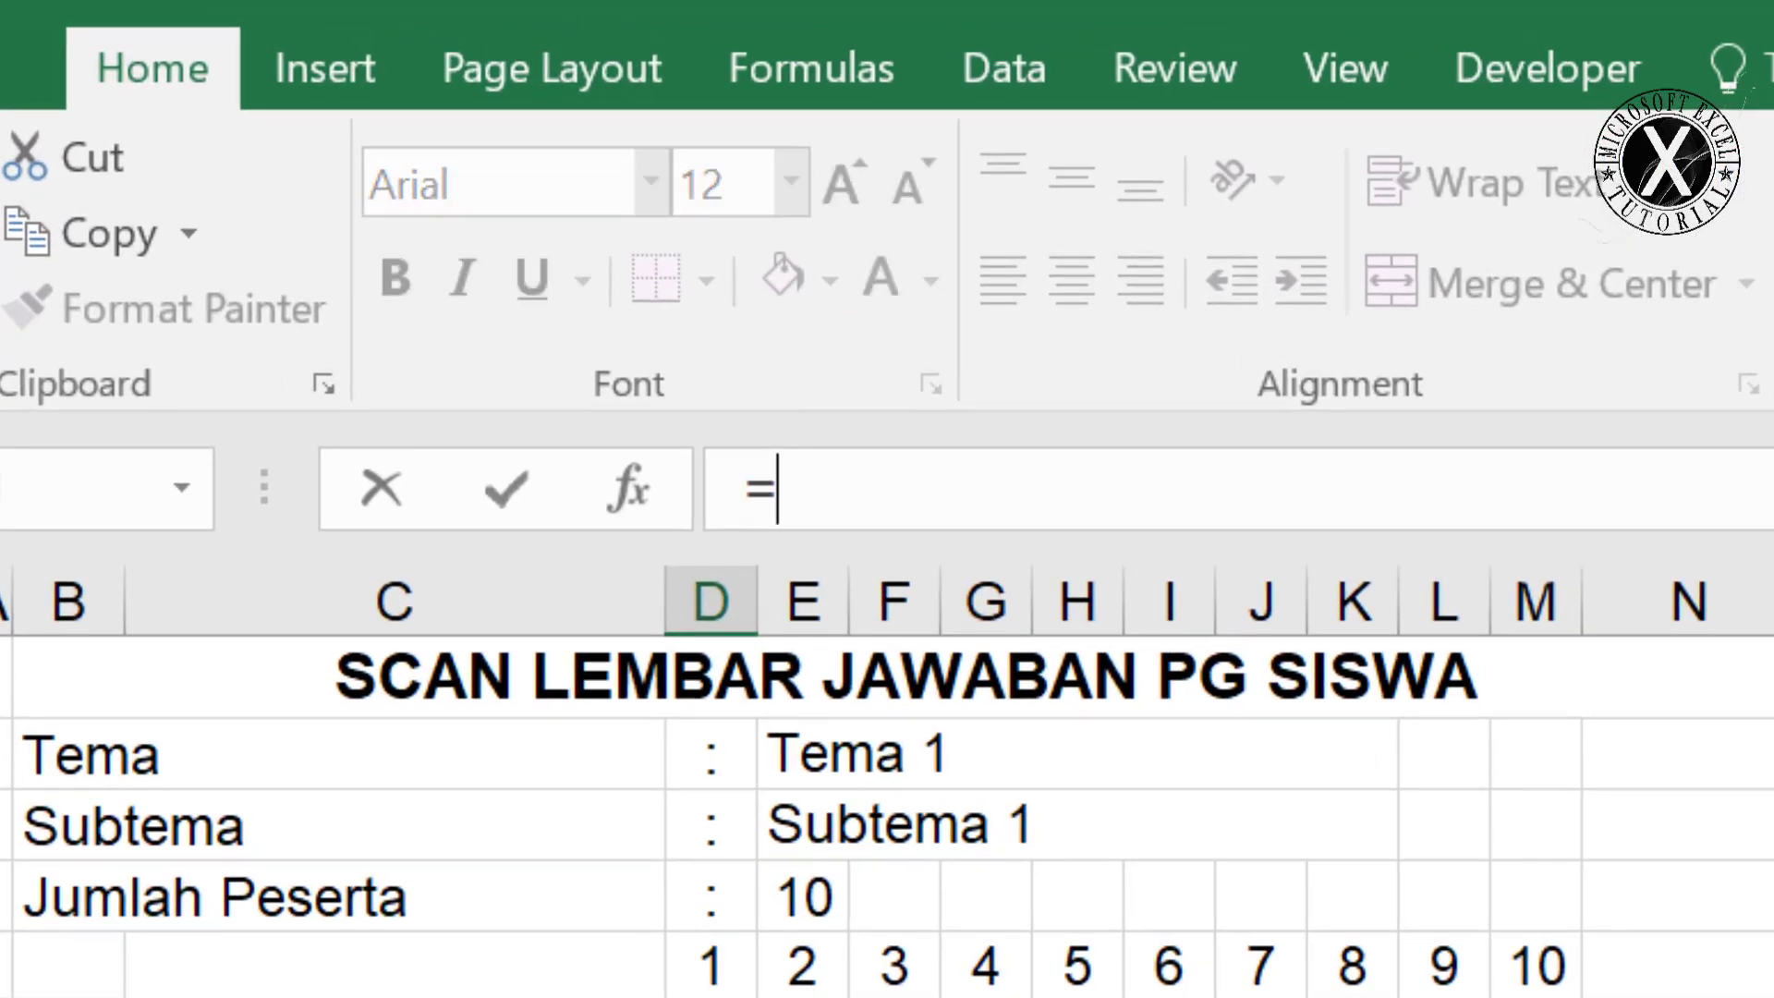
text(COUNT)
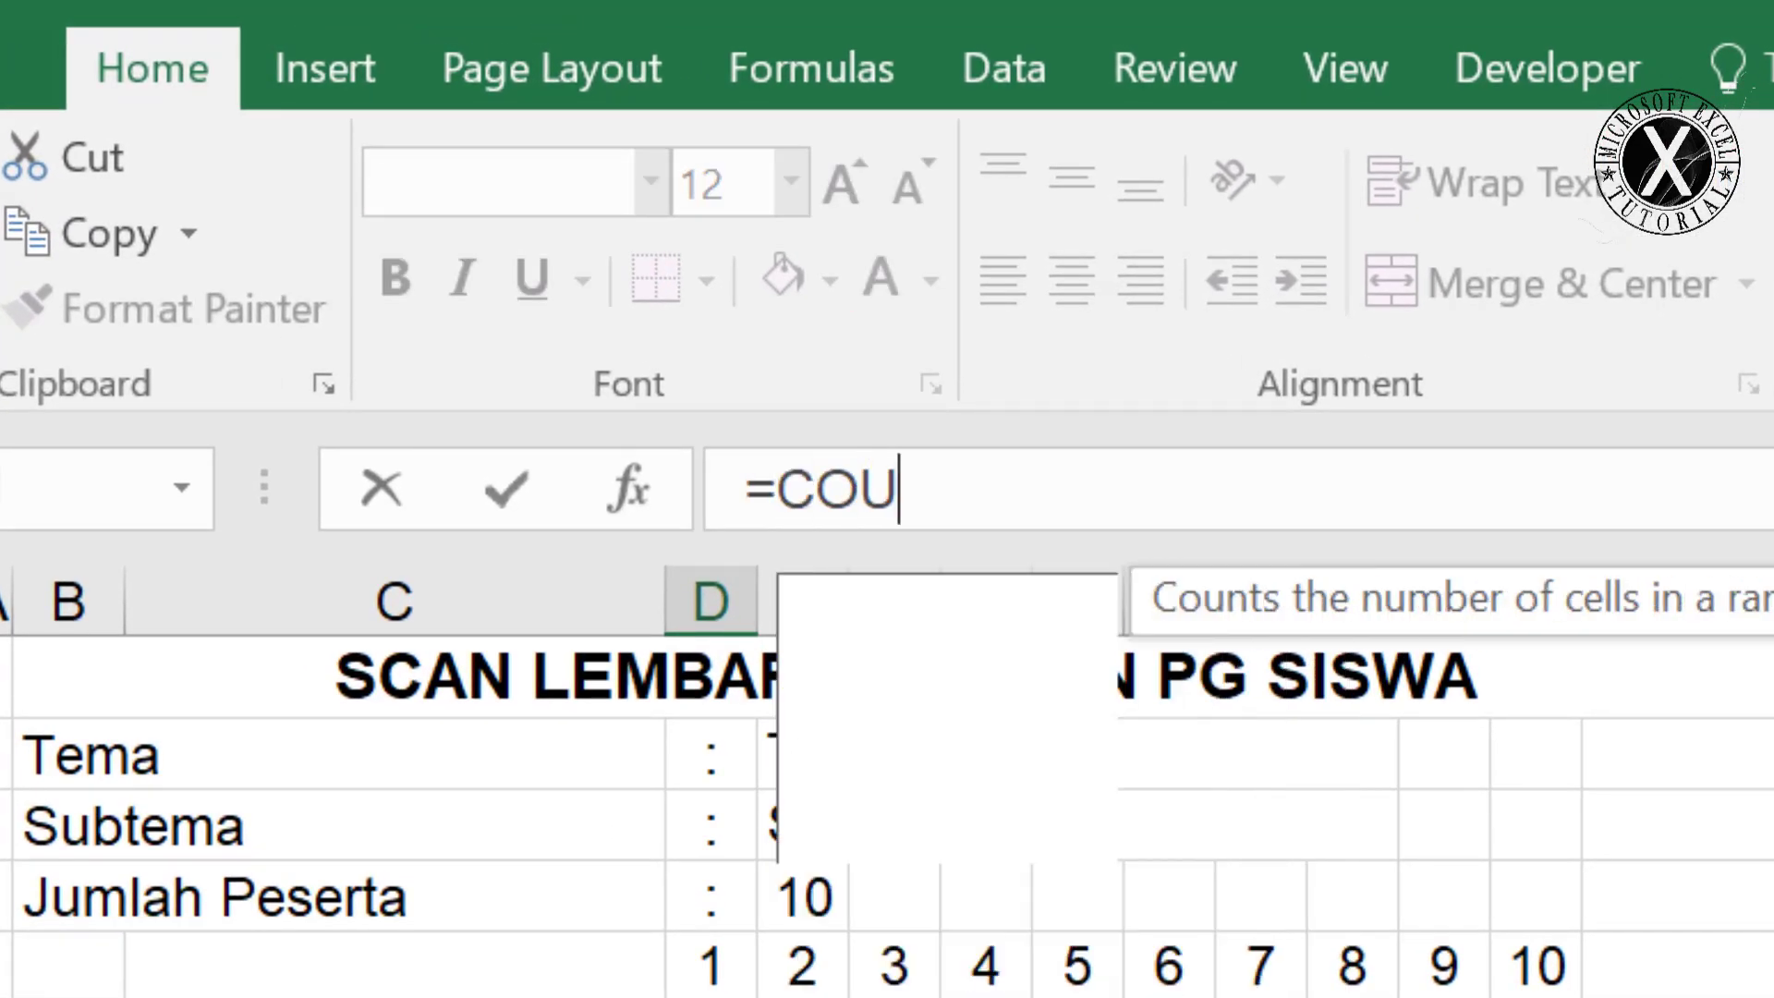
text(IF()
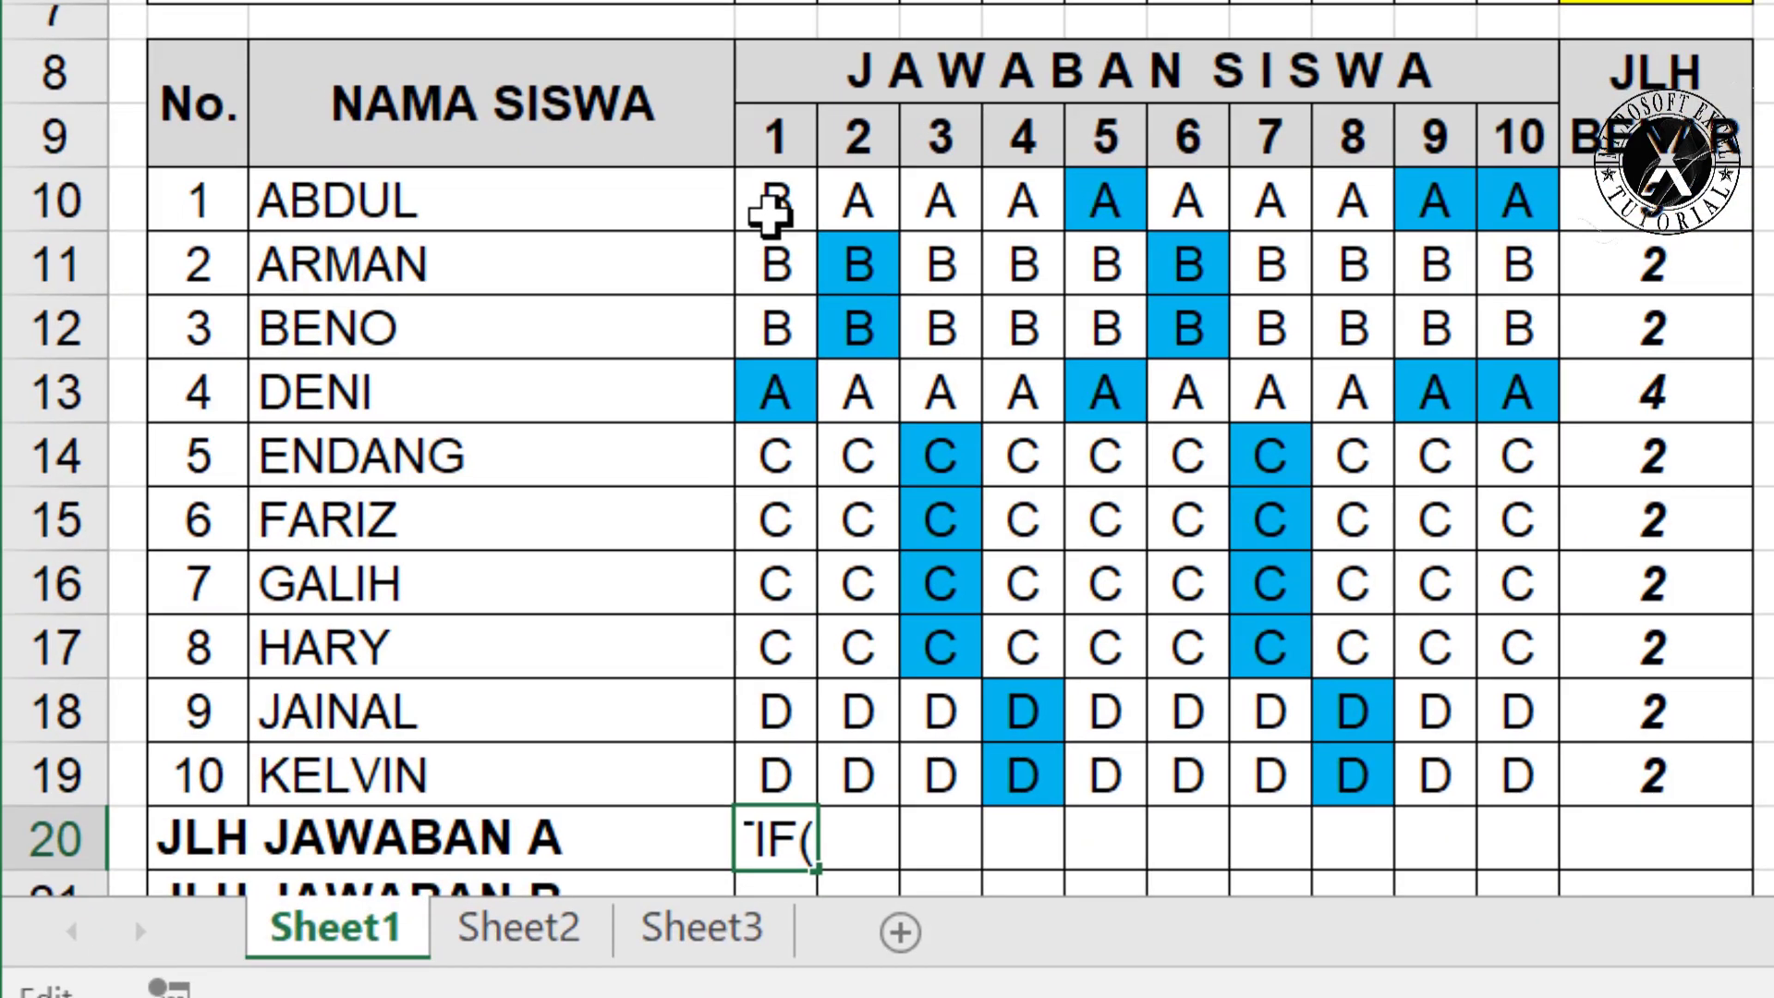
drag(770, 214, 764, 774)
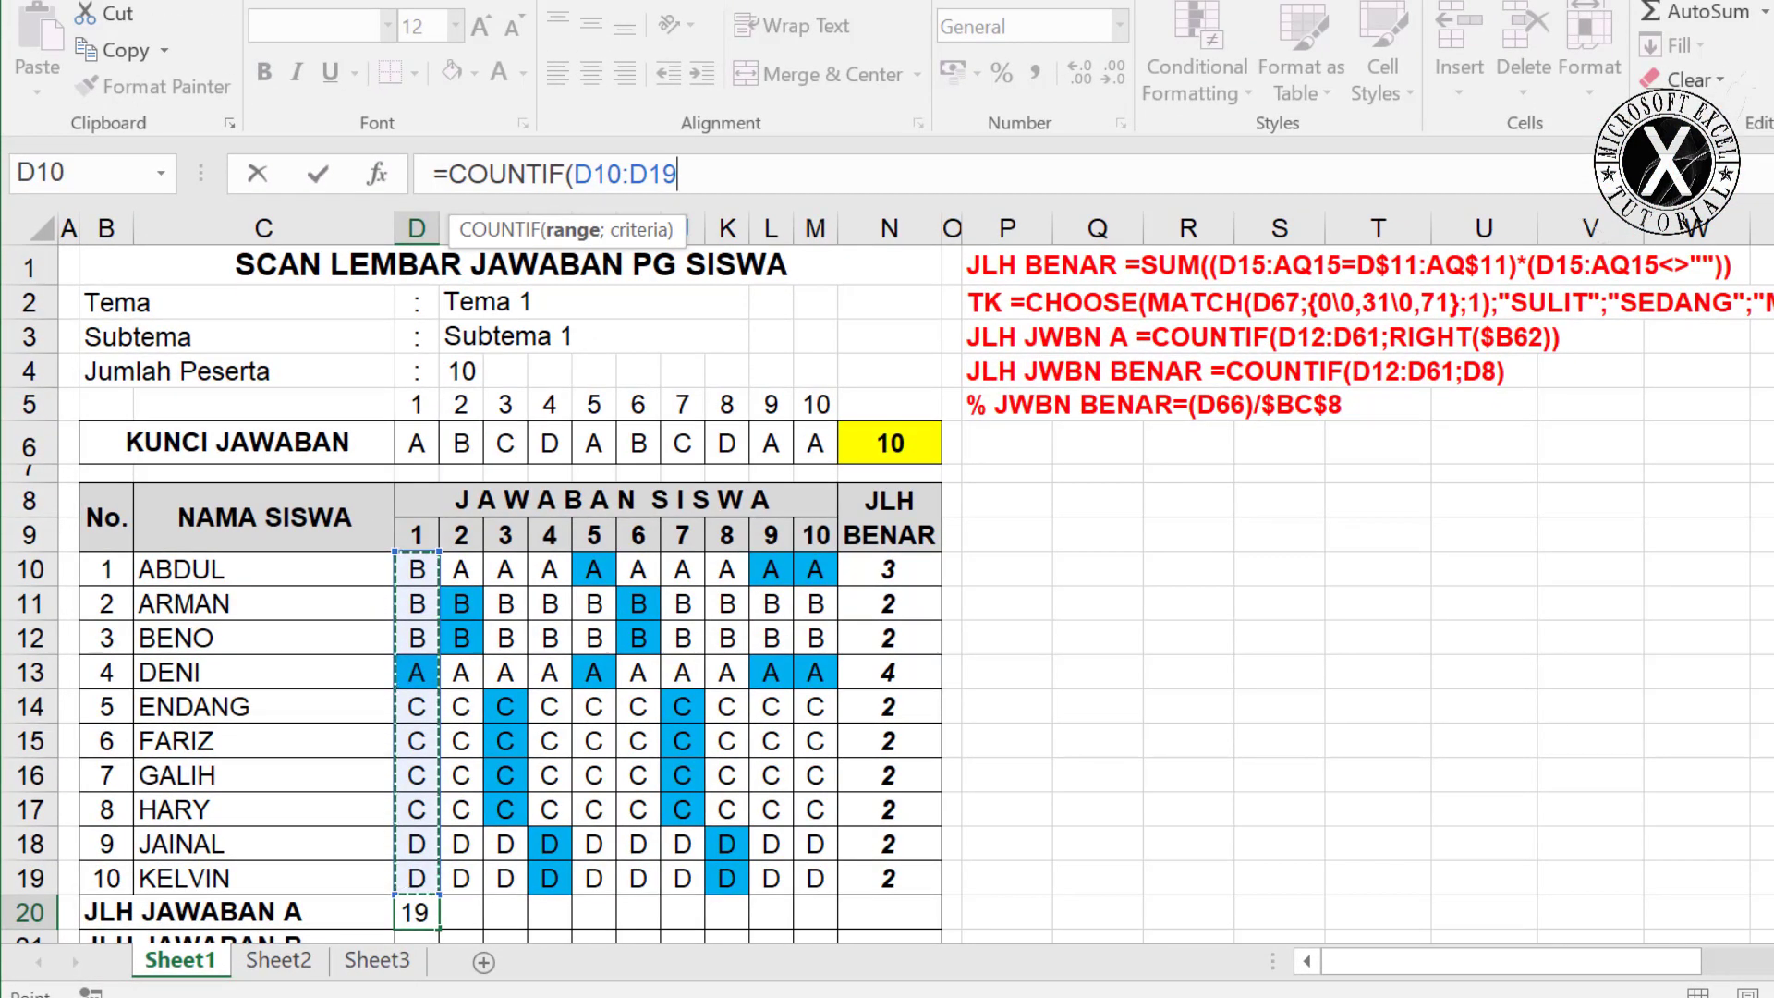
Lock only the rows of the COUNTIF range as D$10:D$19 and continue to the criteria argument.
scroll(441, 552, down, 4)
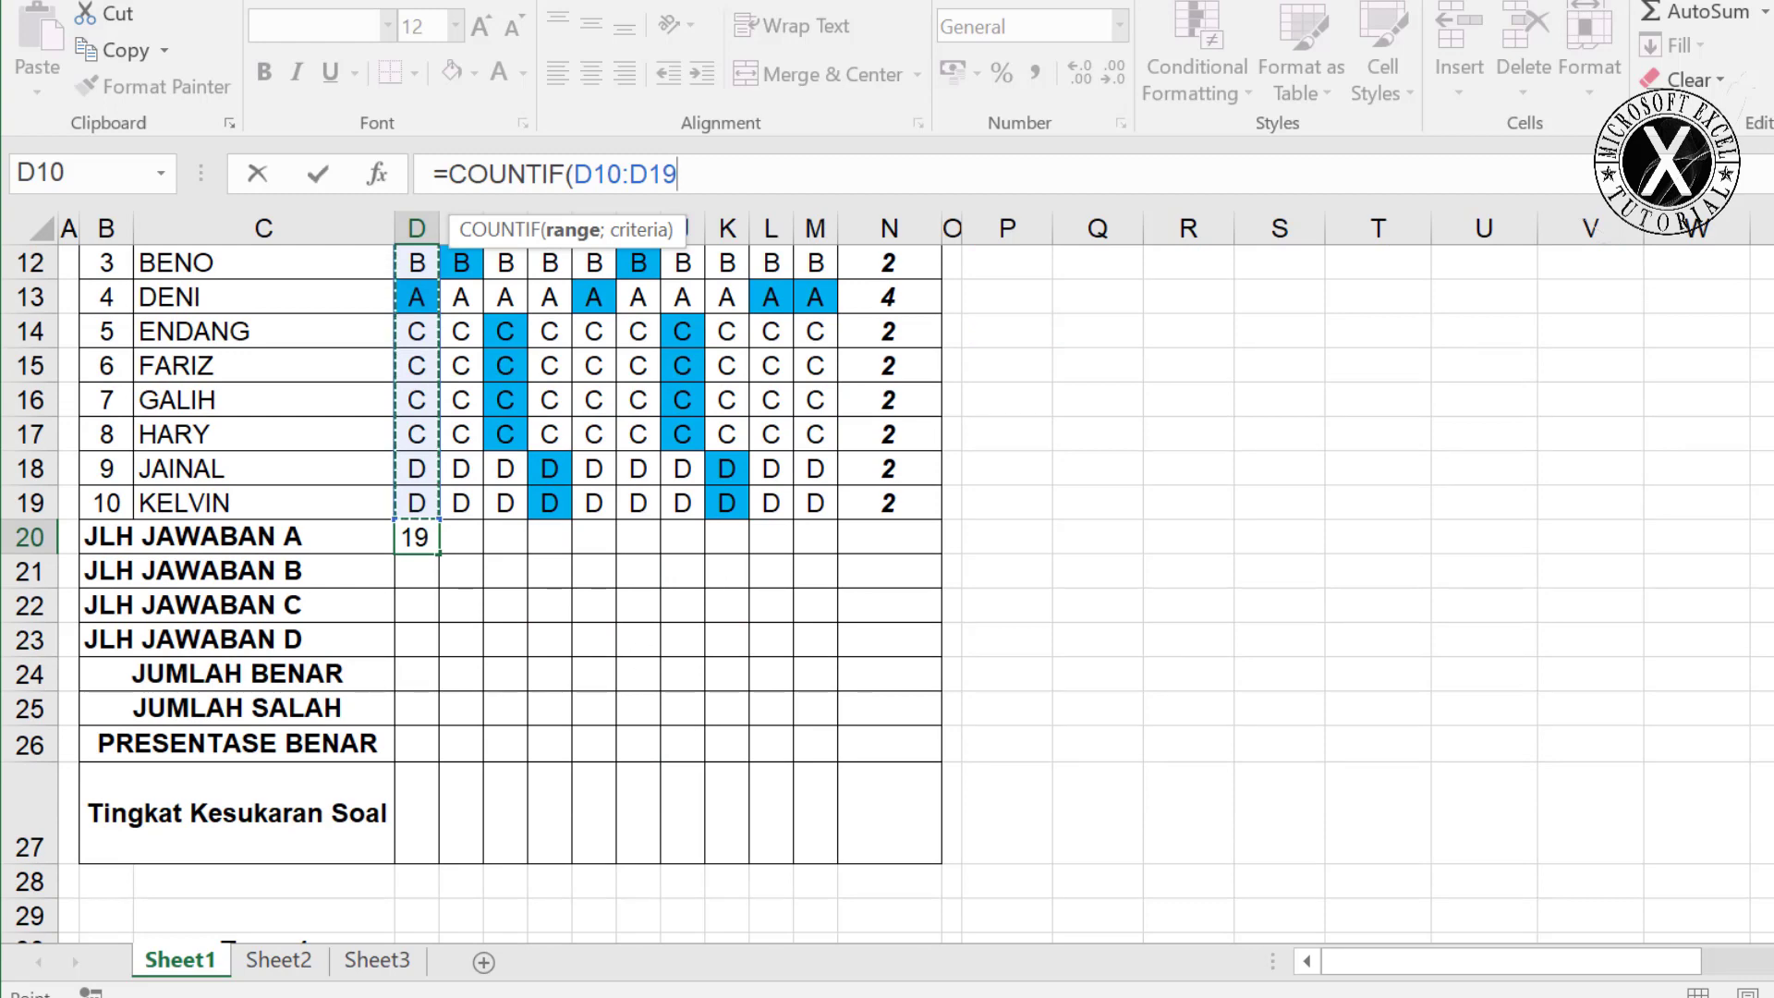
scroll(499, 554, up, 4)
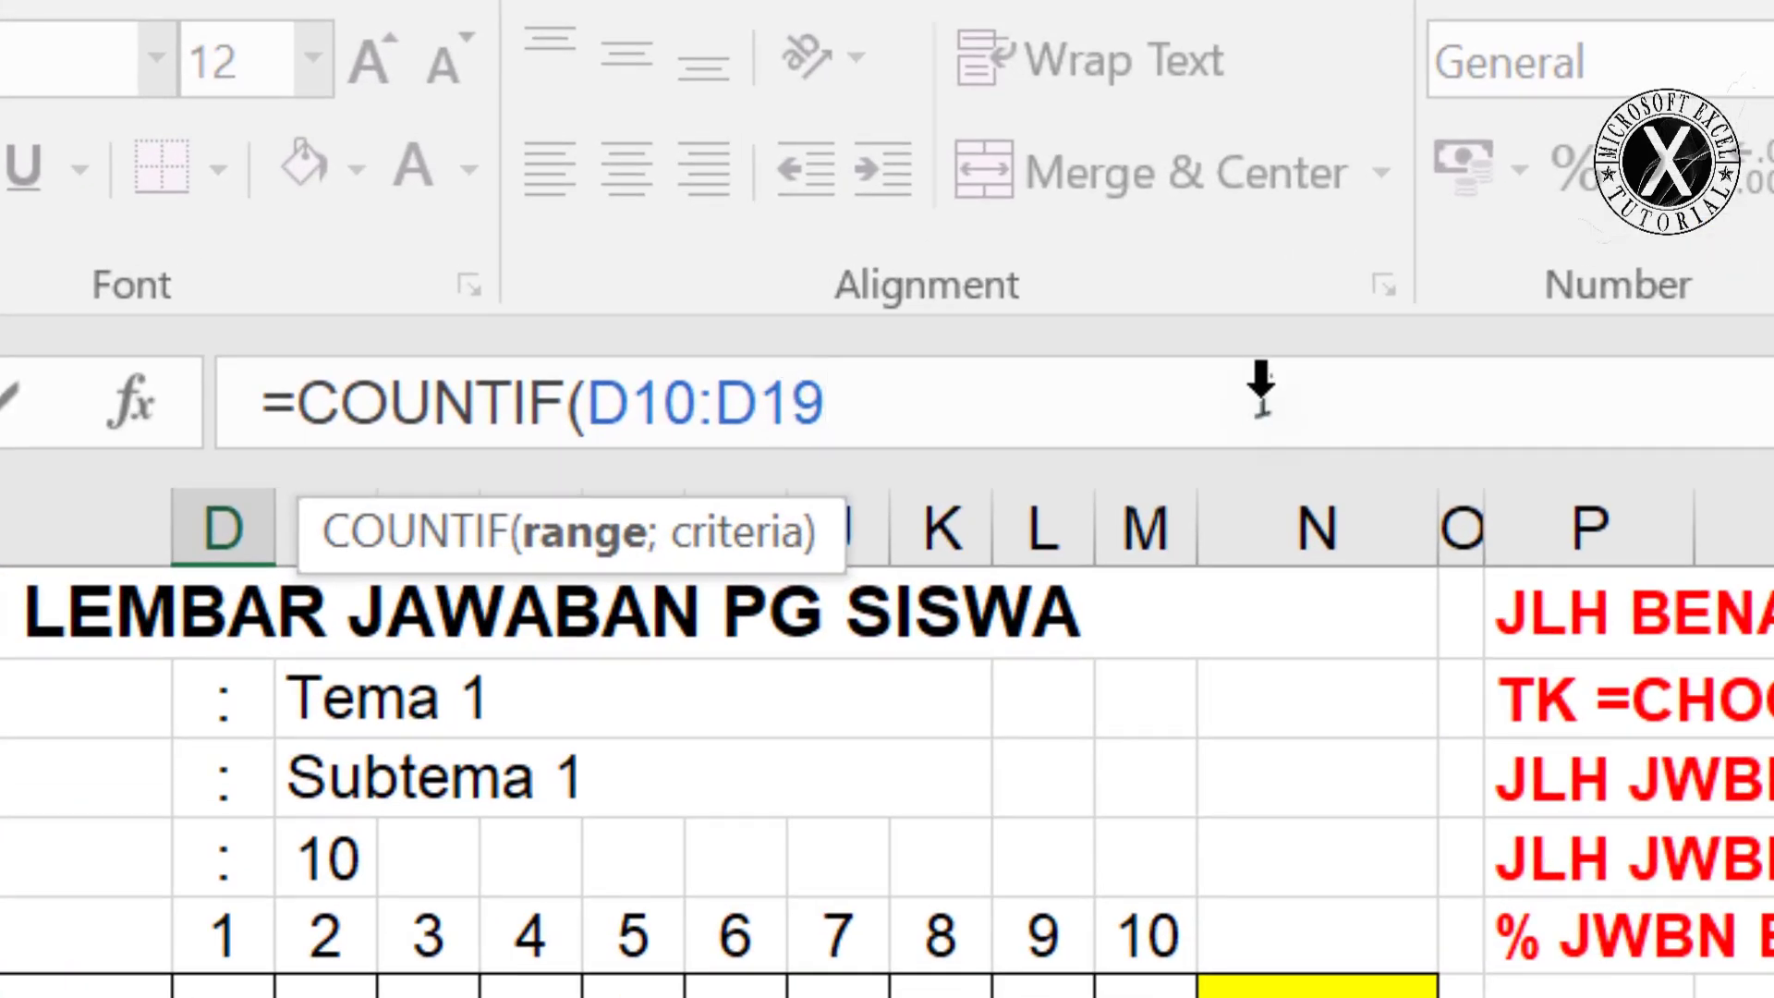
key(F4)
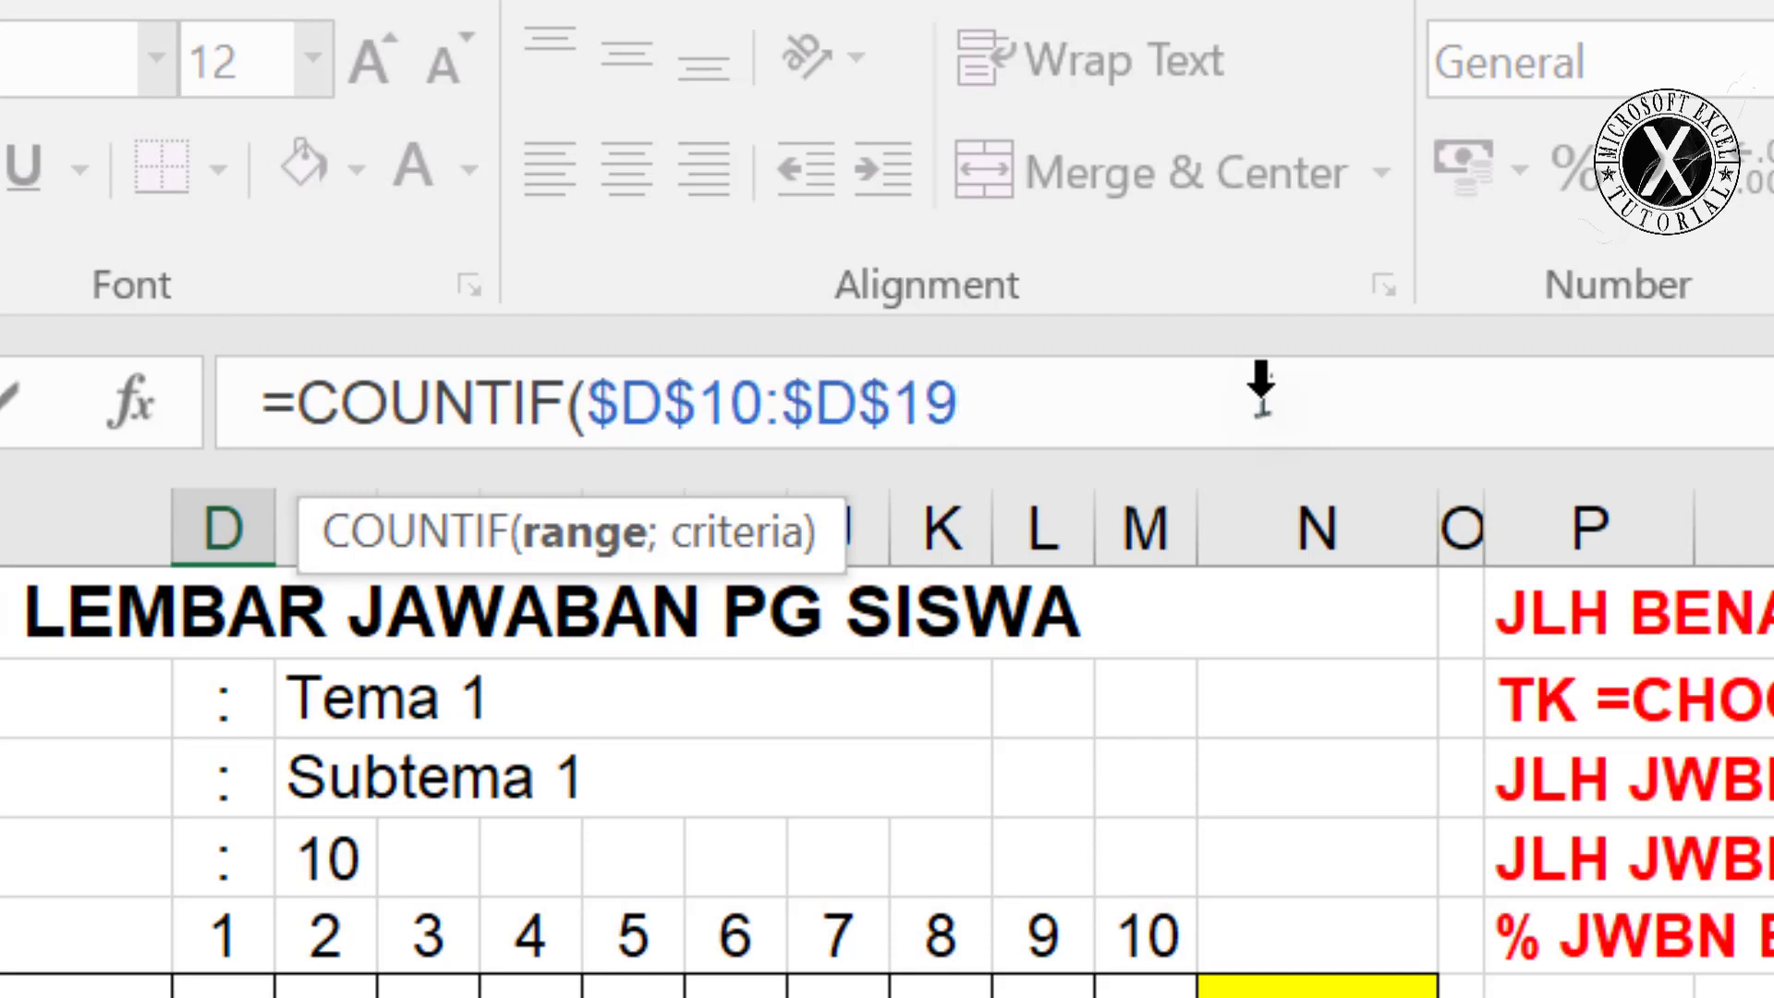
key(F4)
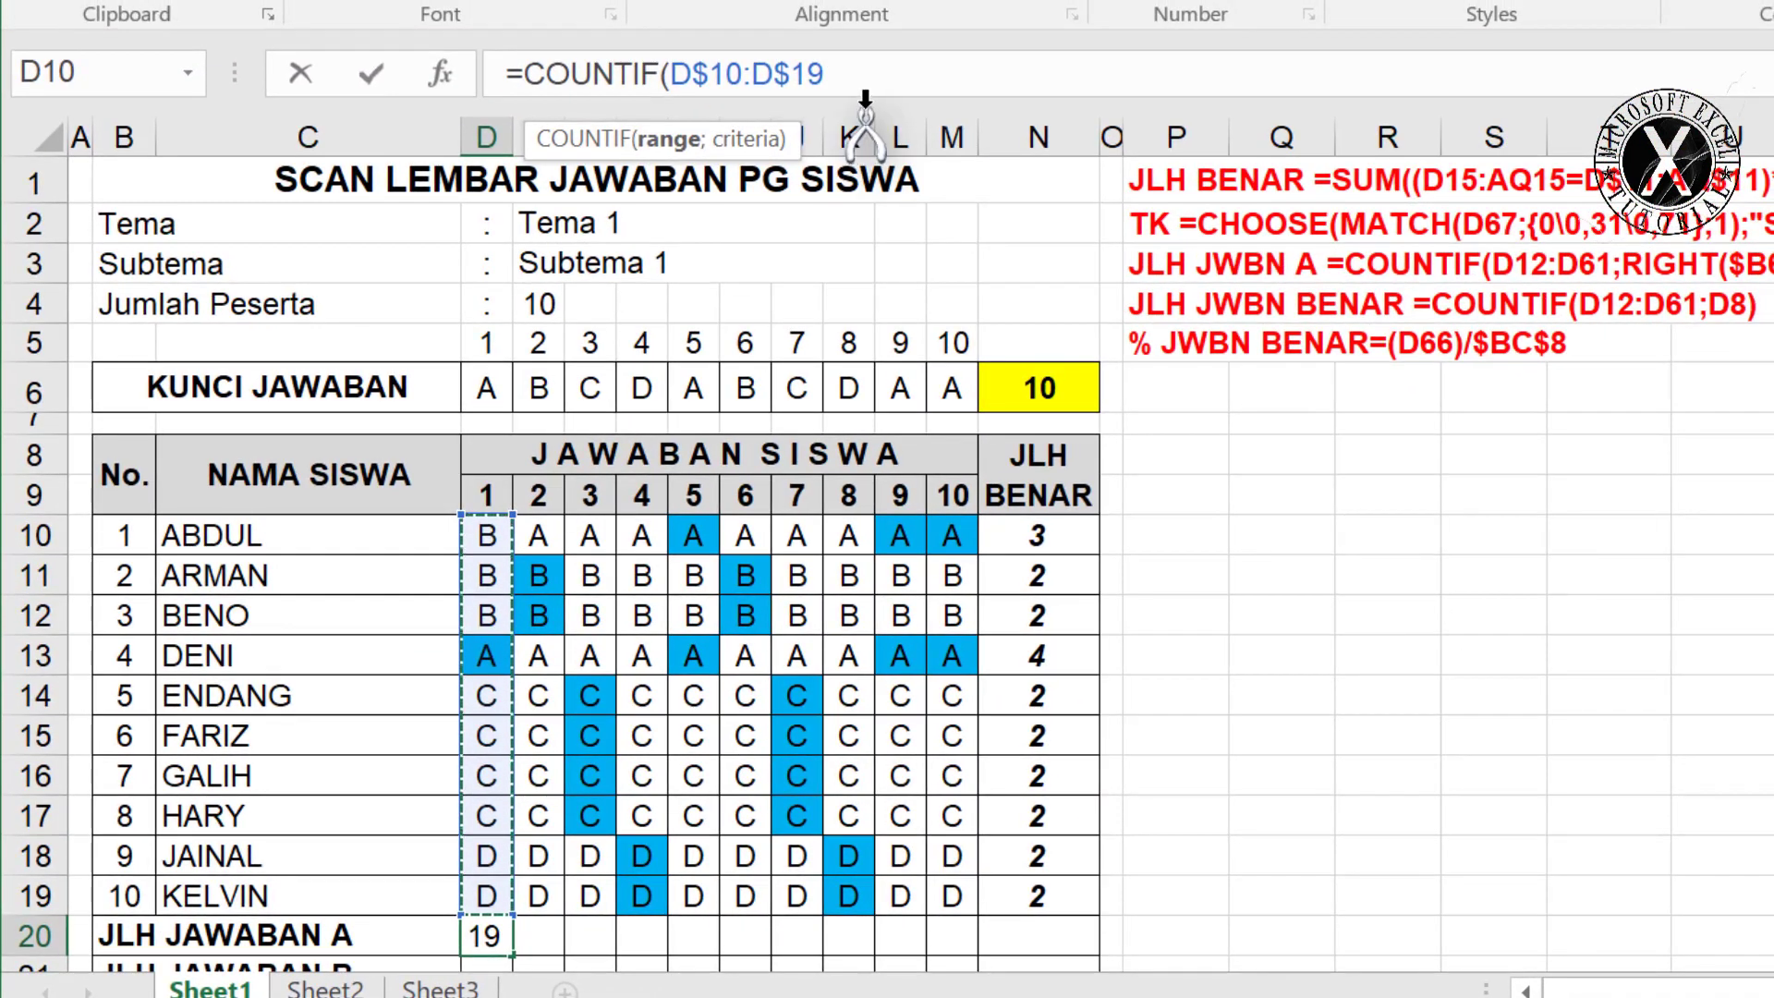
text(;)
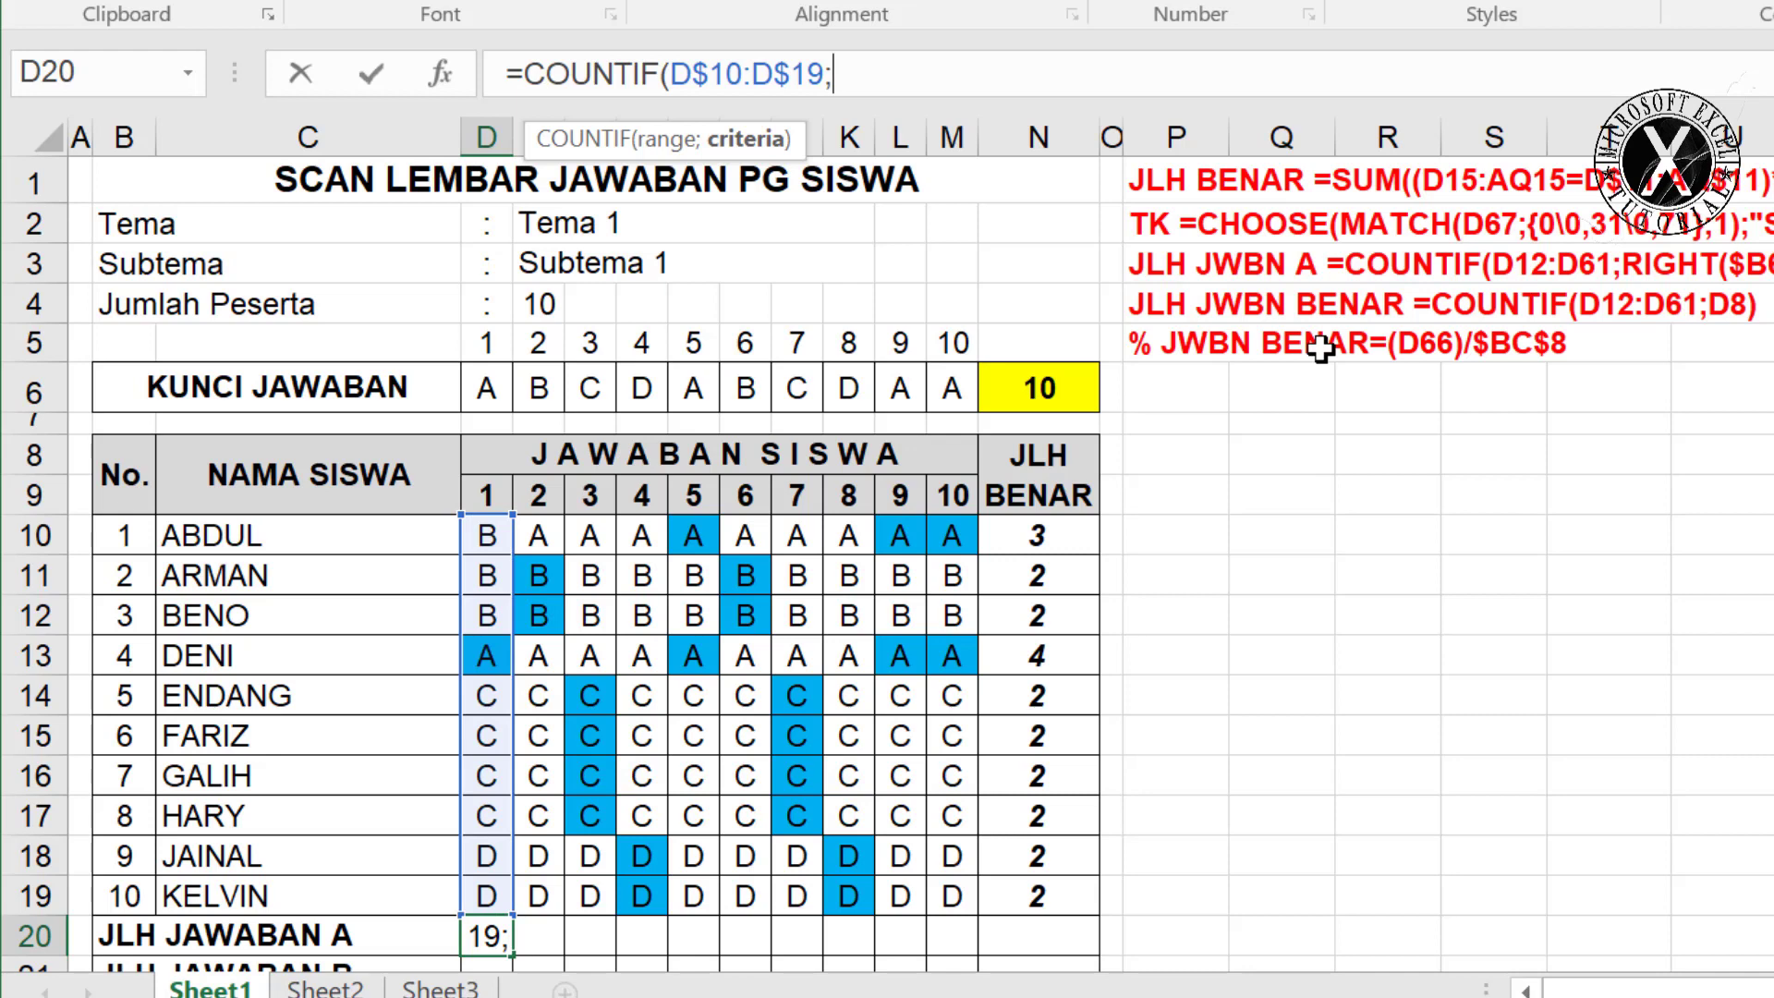
Complete the D20 formula as =COUNTIF(D$10:D$19;RIGHT($B20)), using the last letter of the row label as the criterion.
text(RI)
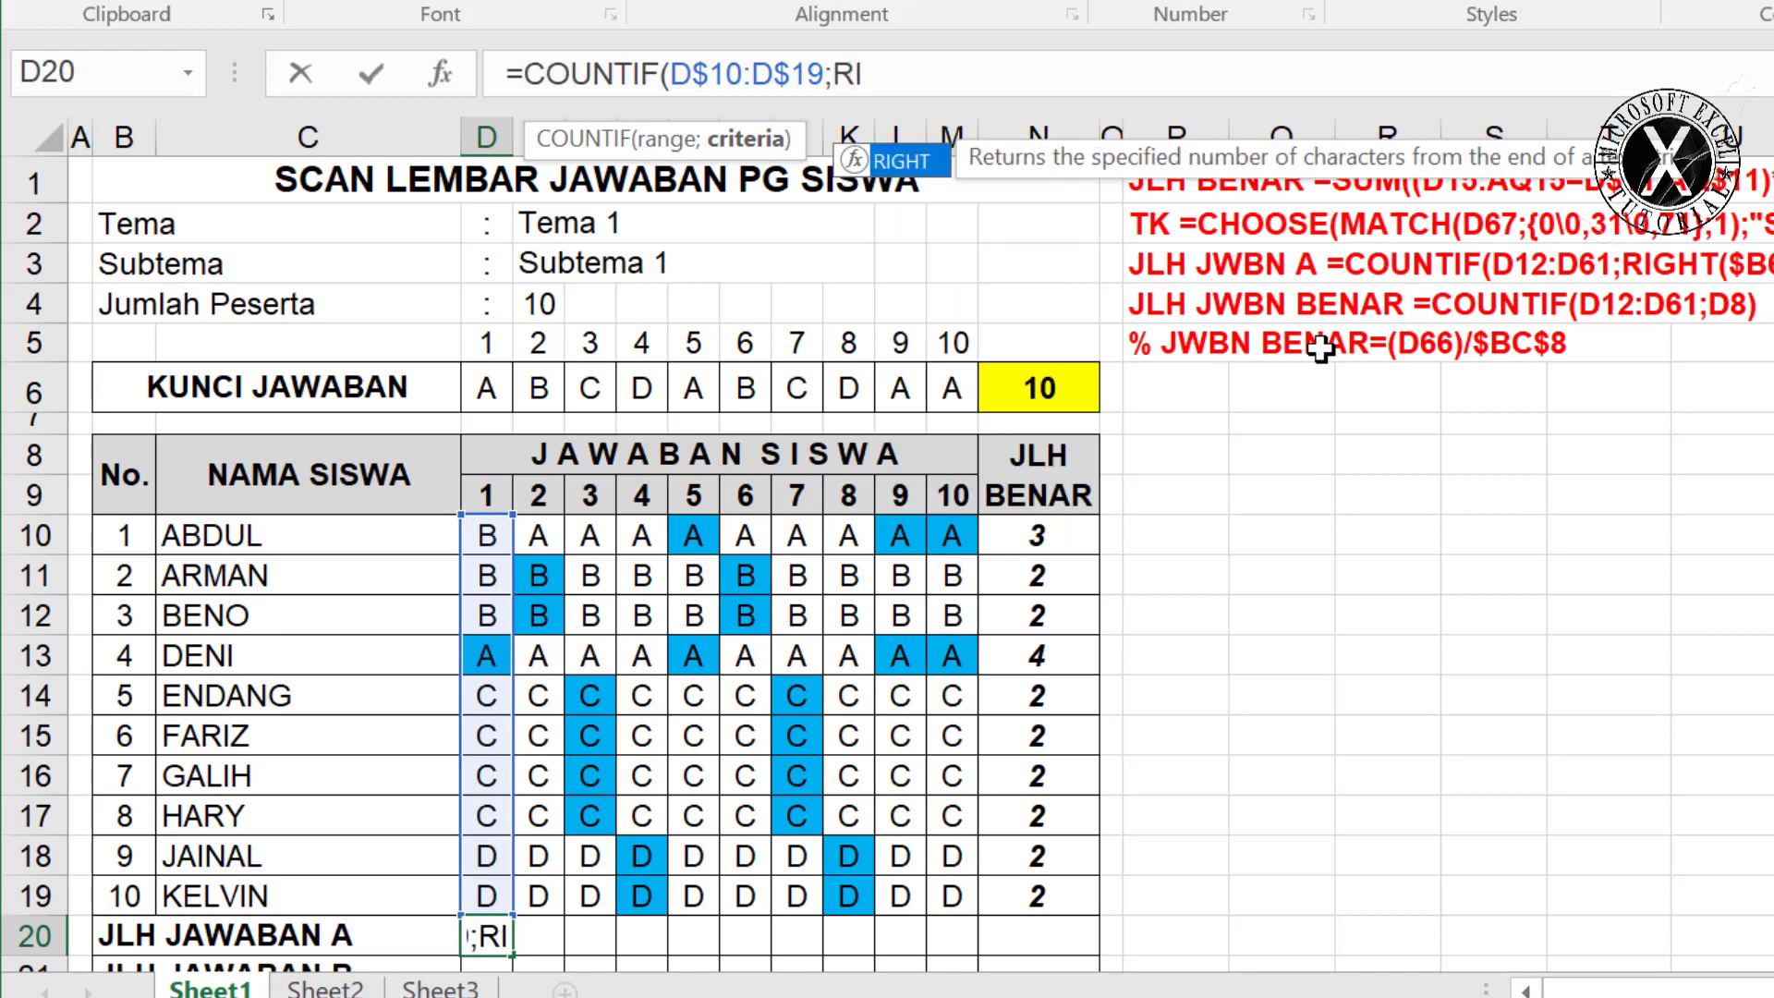
text(GHT)
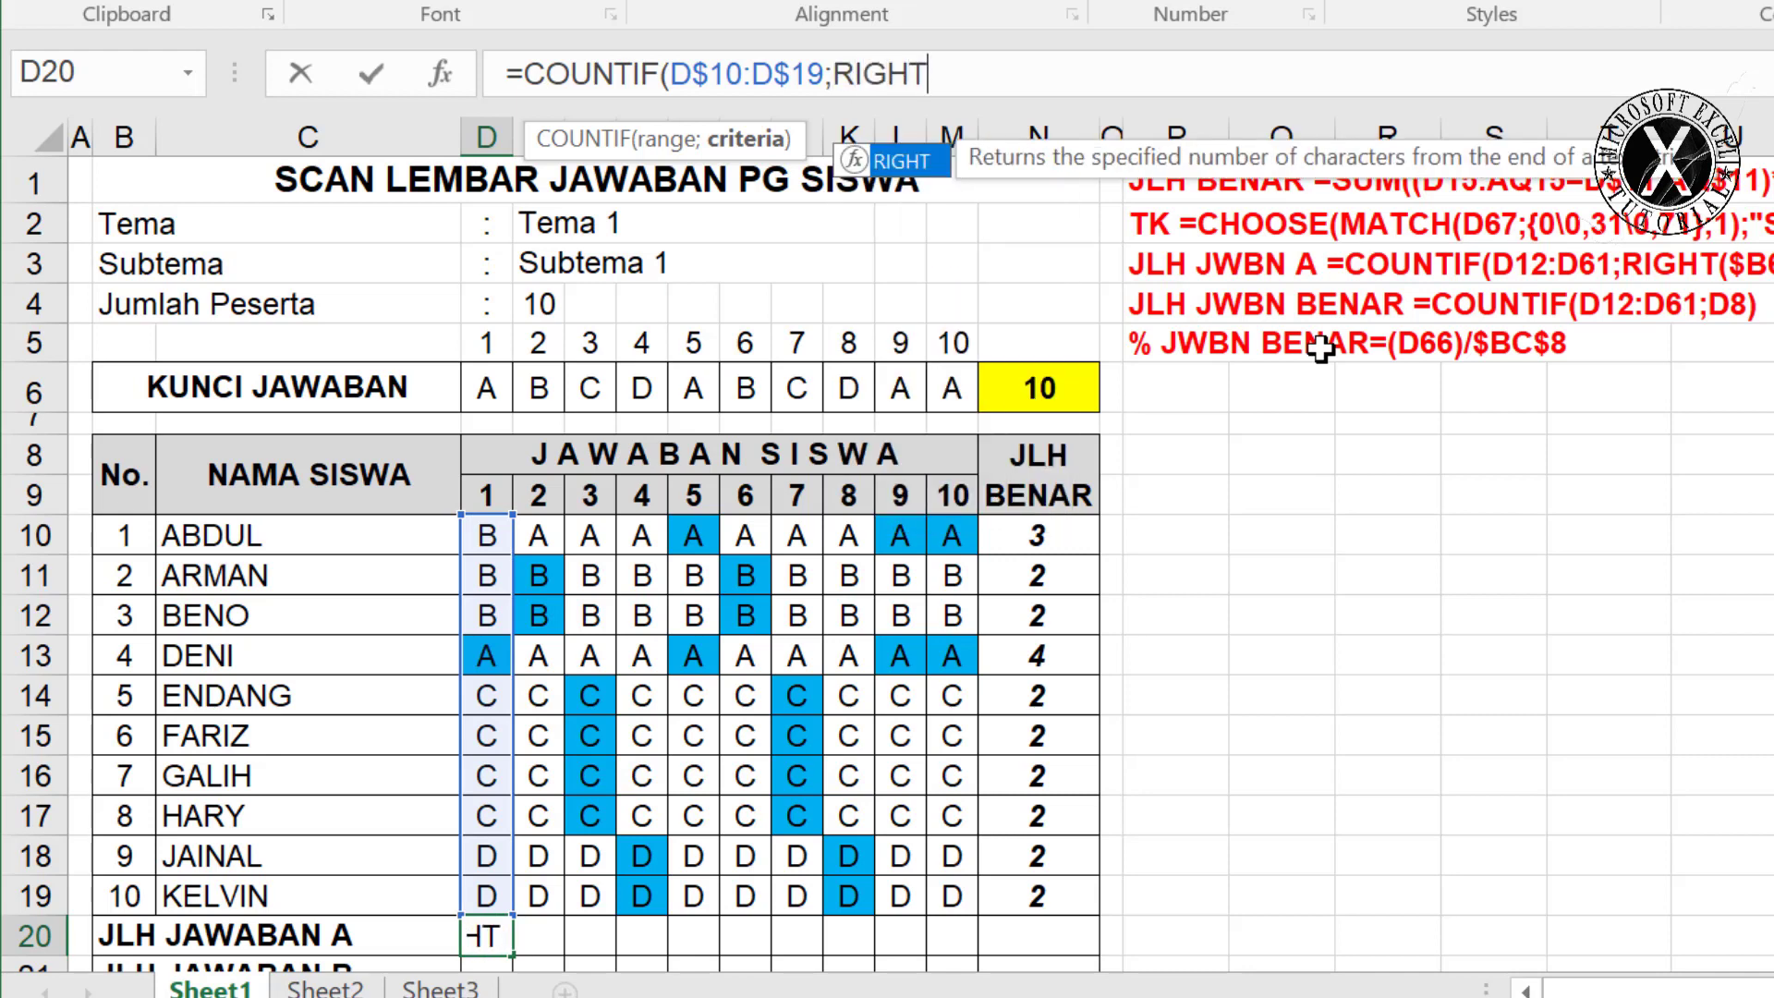
text(()
scroll(1656, 665, down, 2)
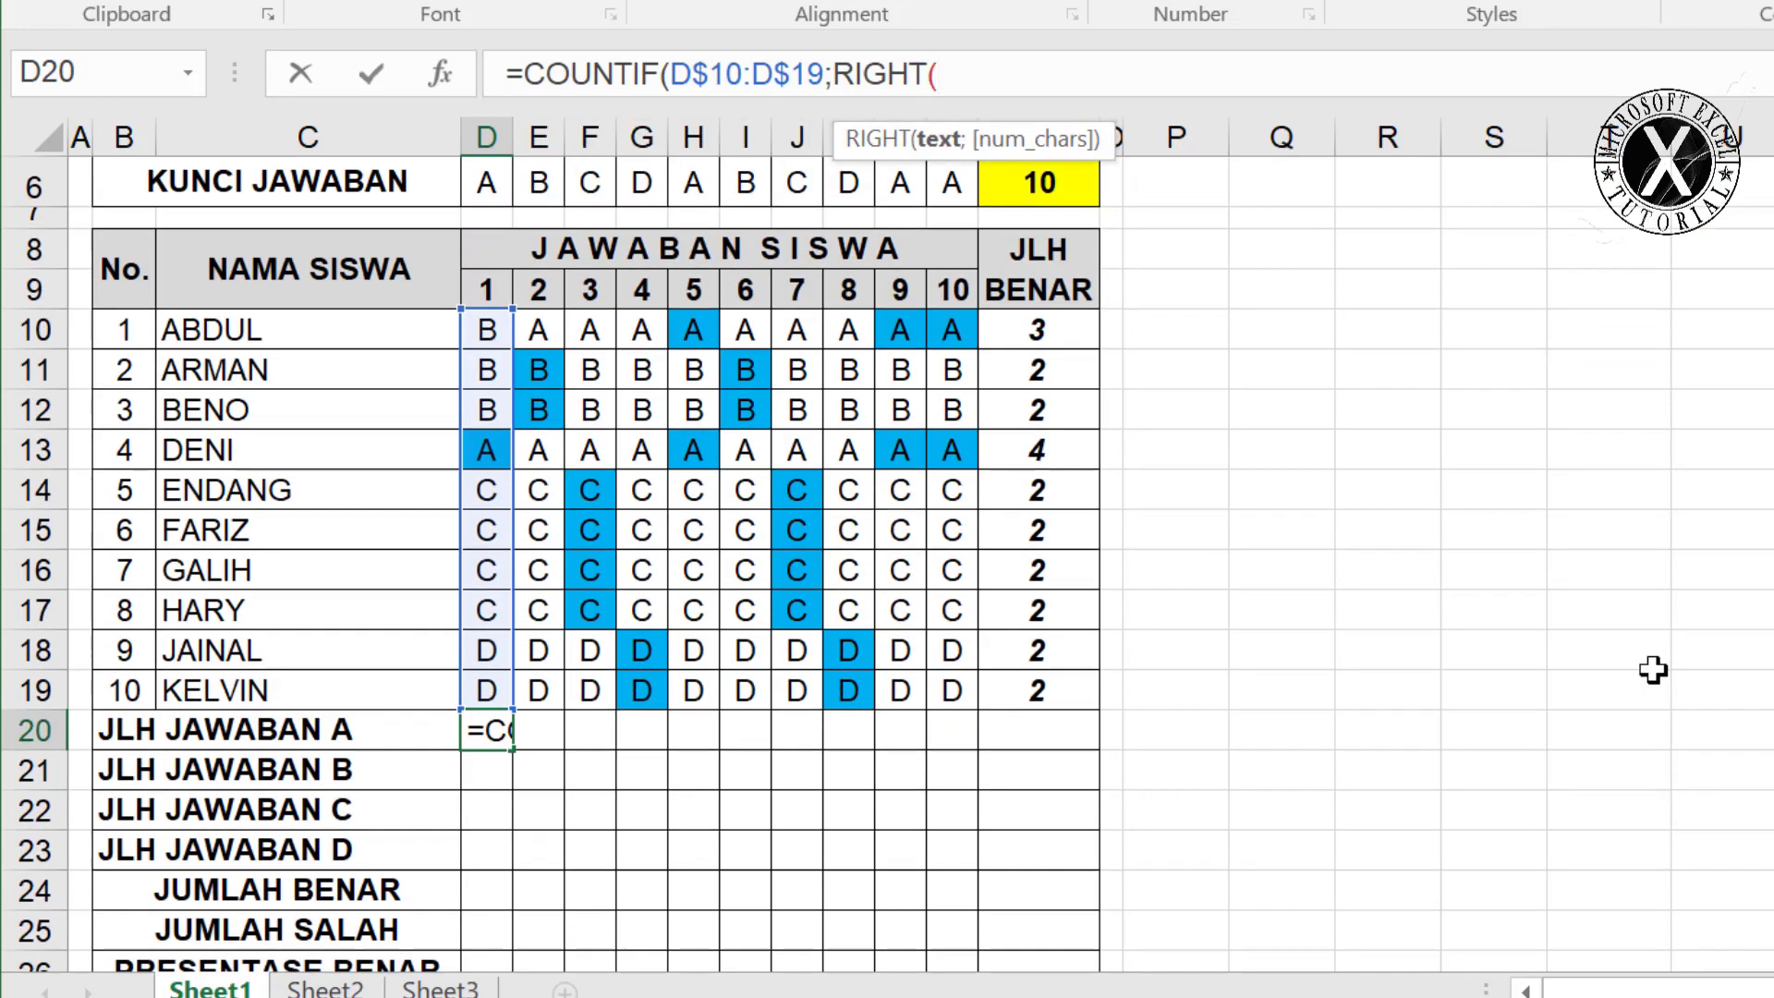
click(123, 731)
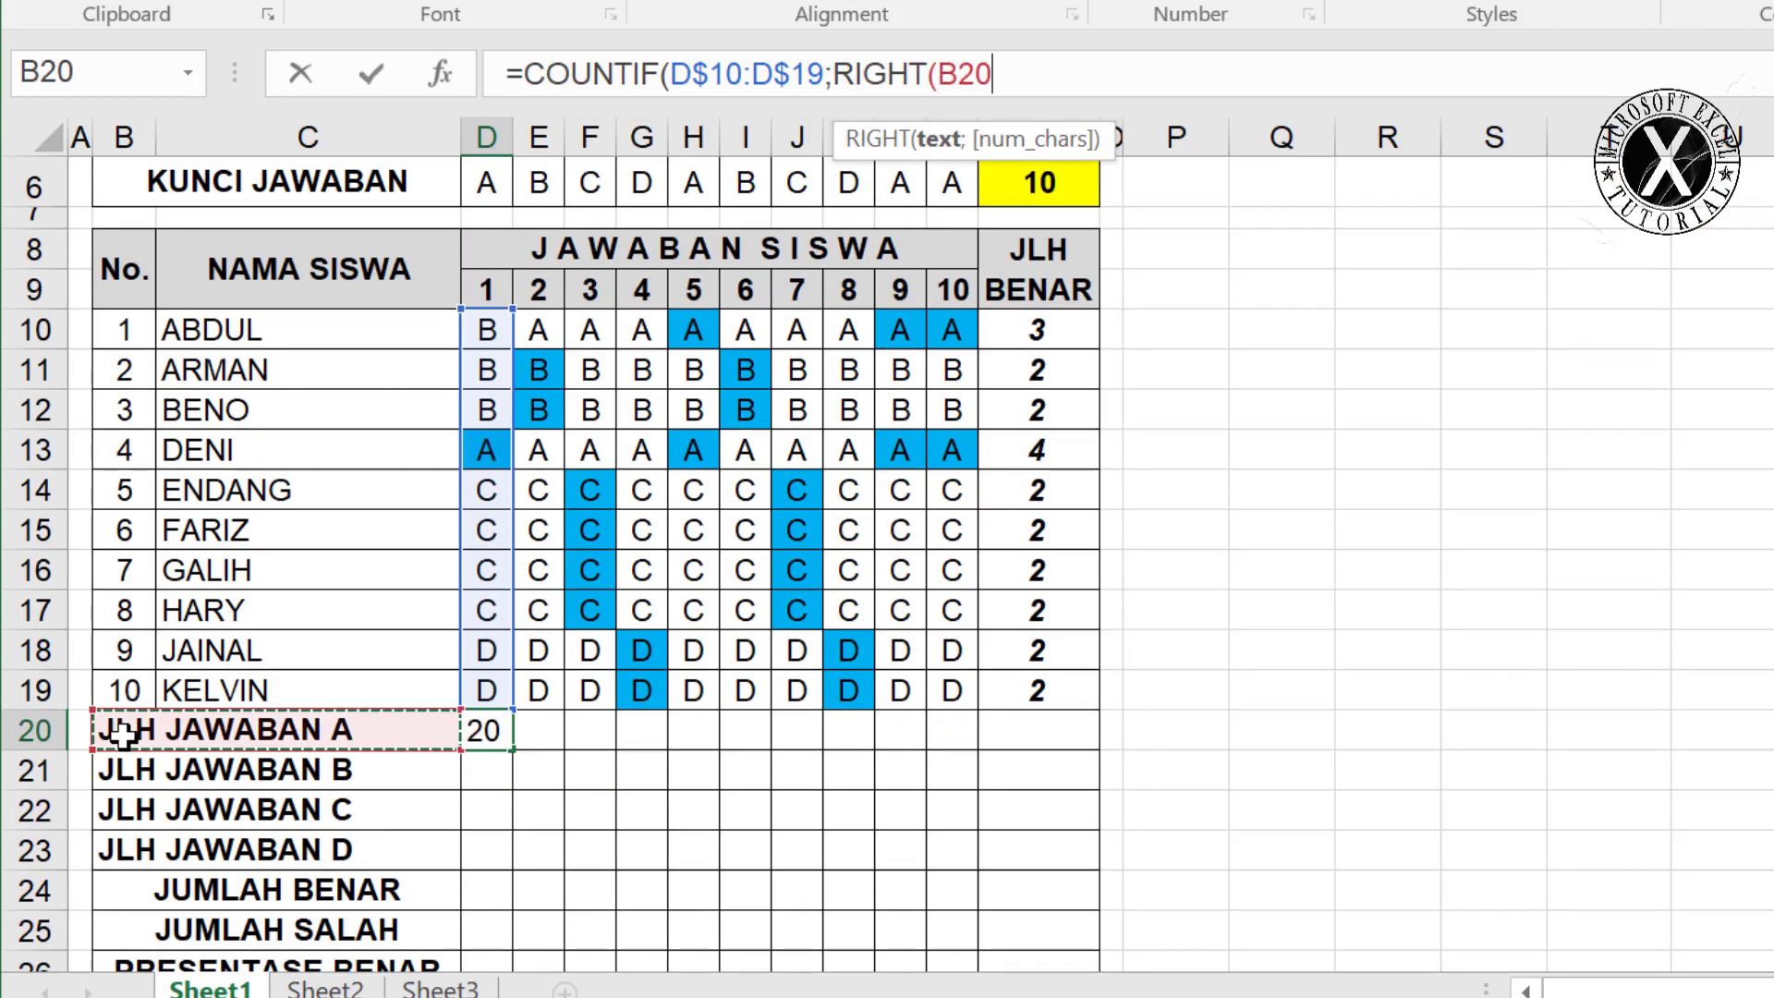
scroll(122, 732, up, 2)
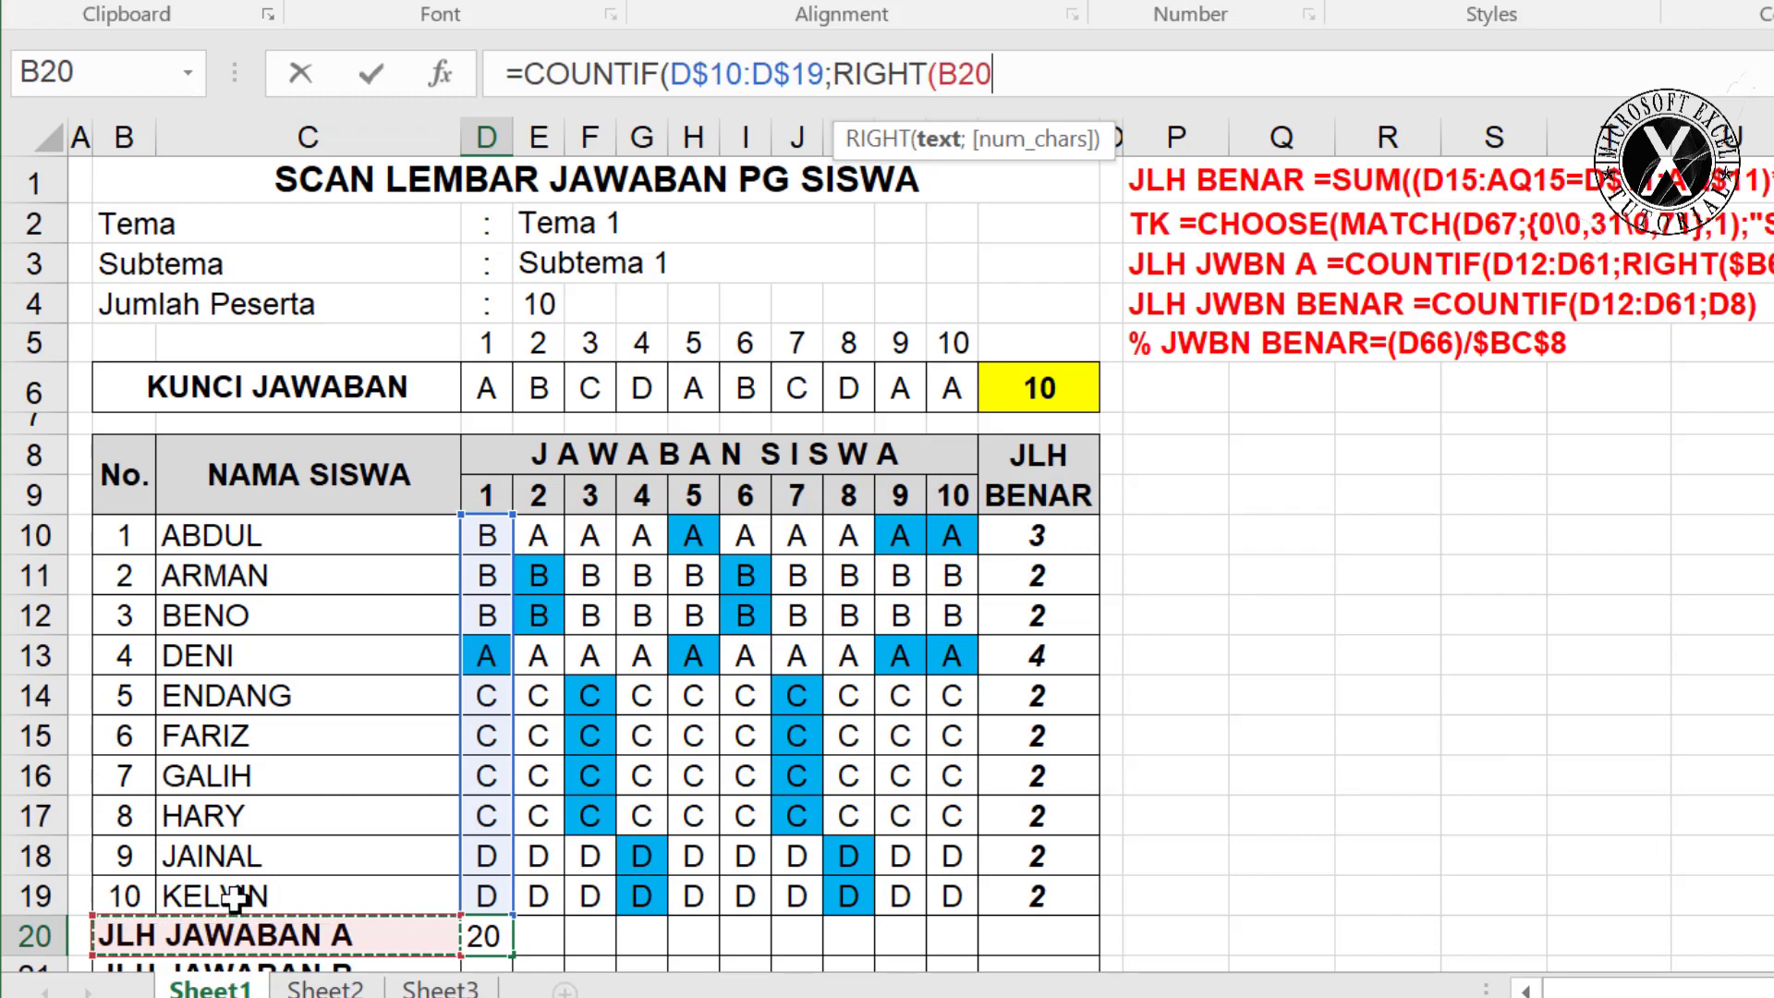
key(F4)
key(F4)
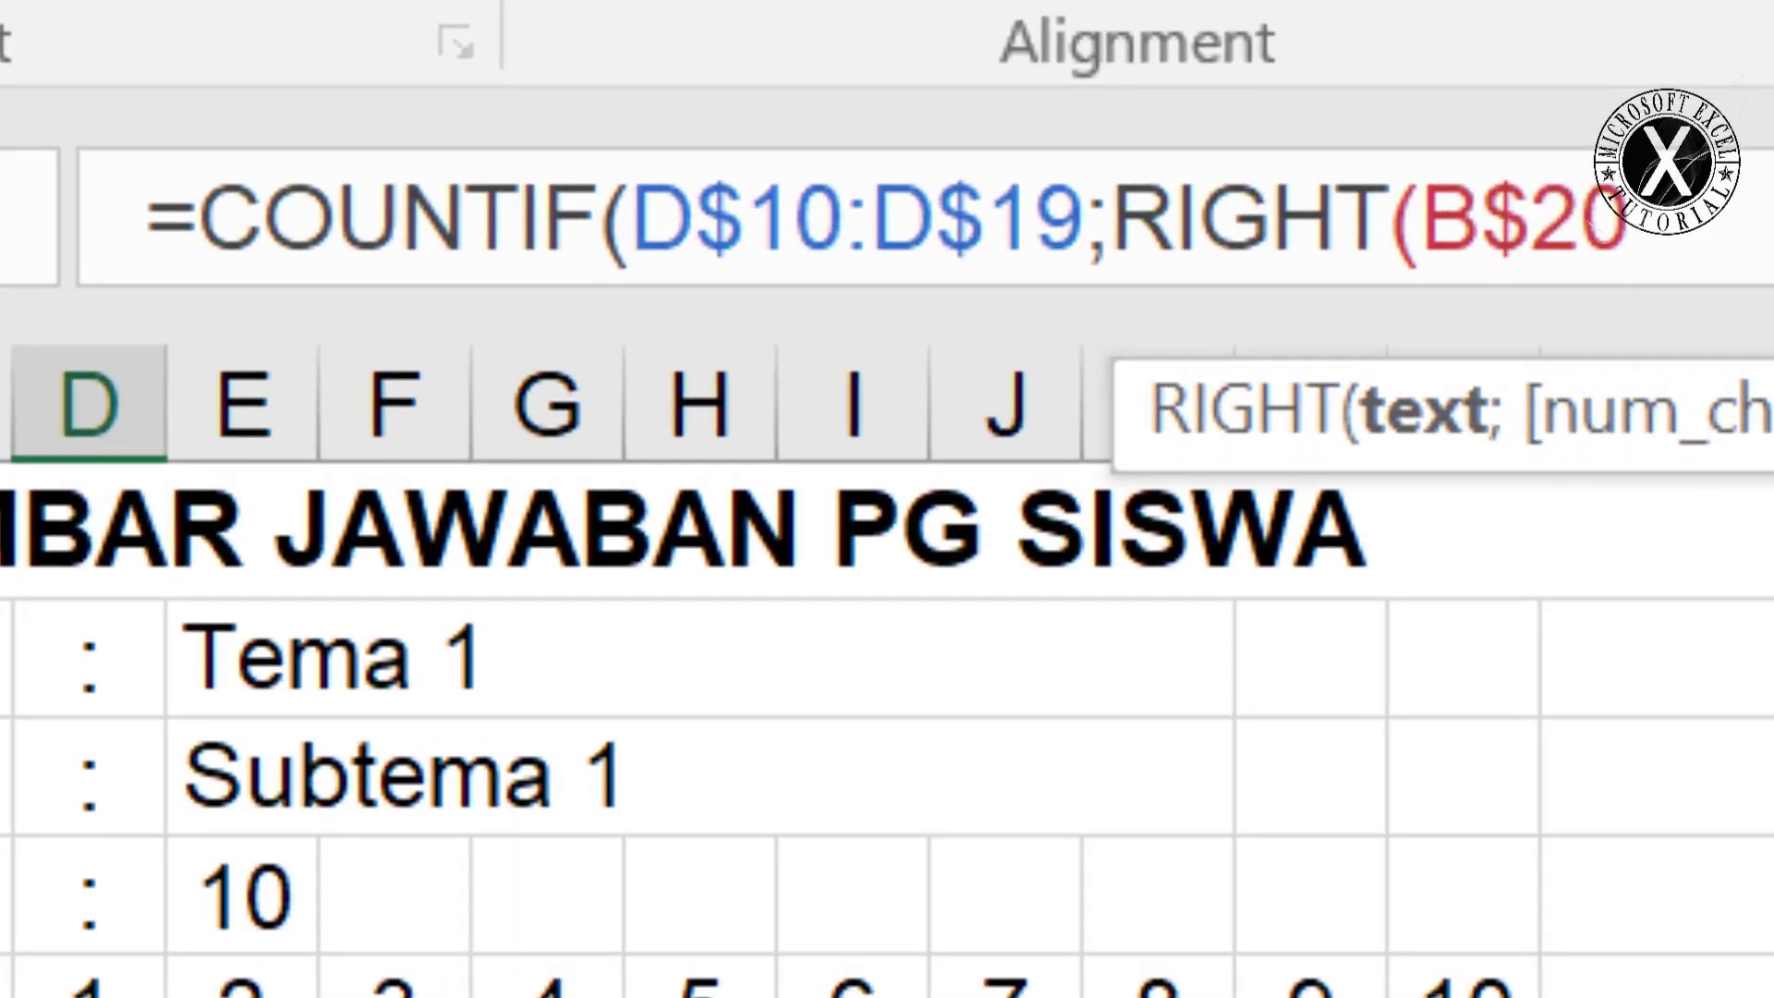
key(F4)
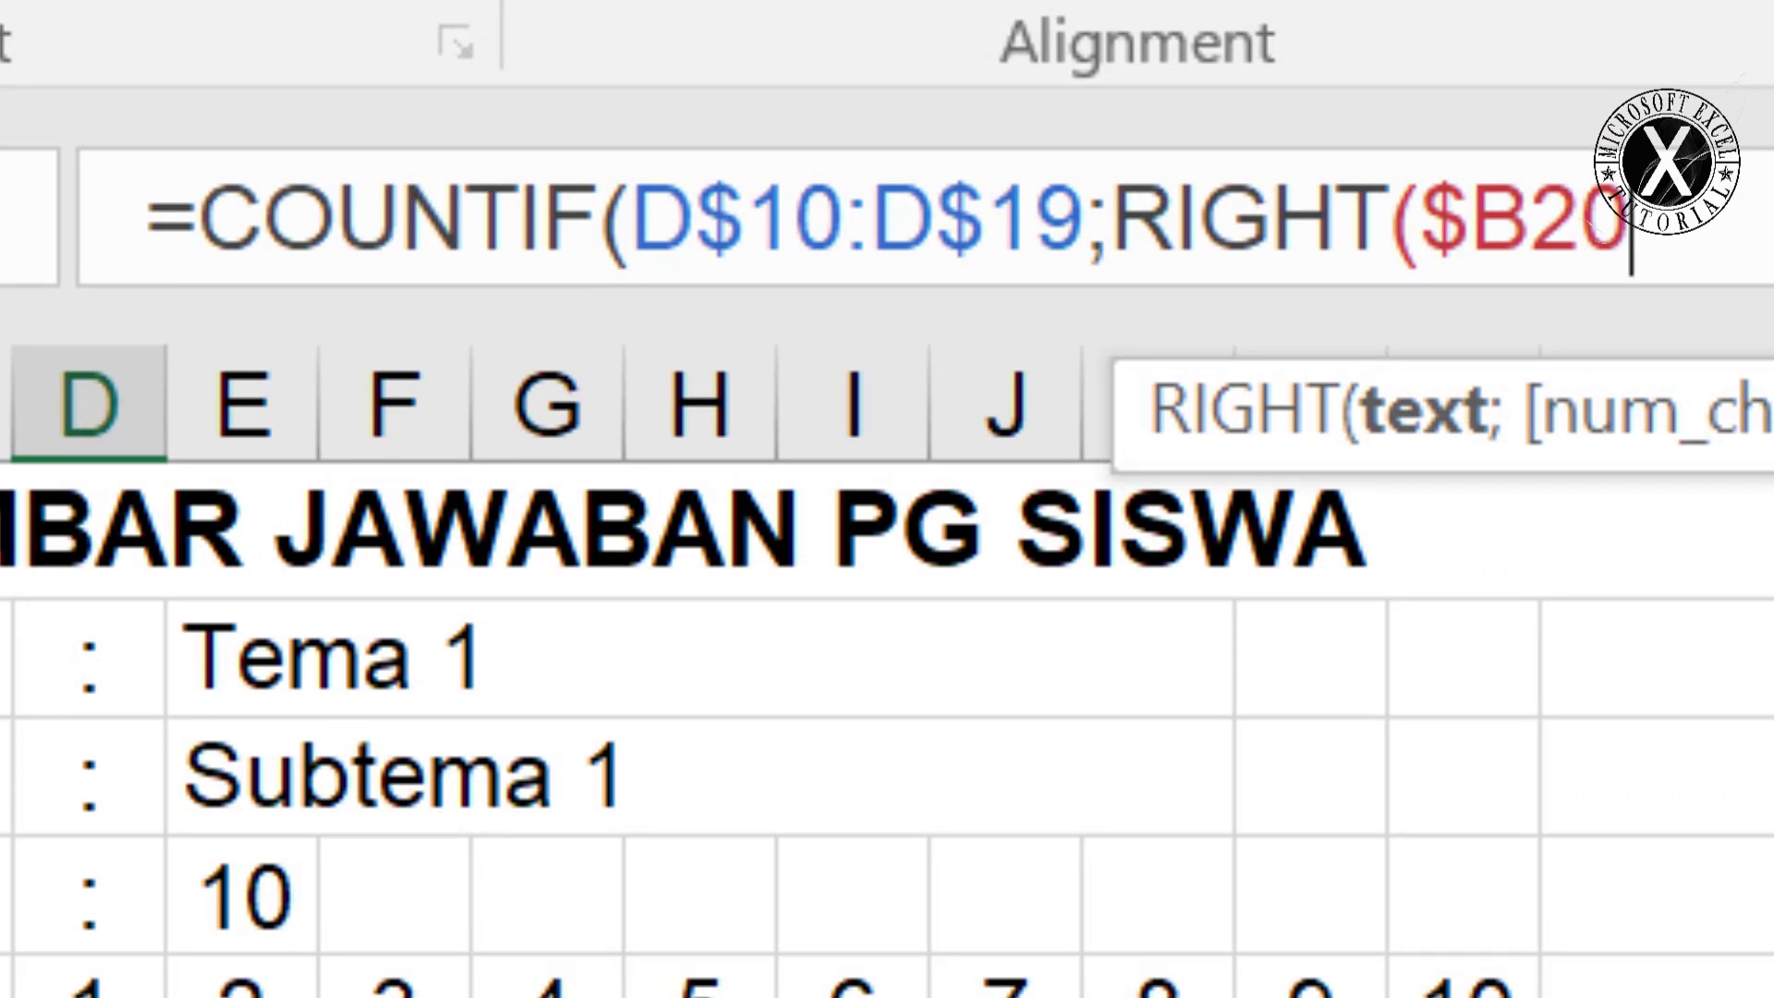
text()))
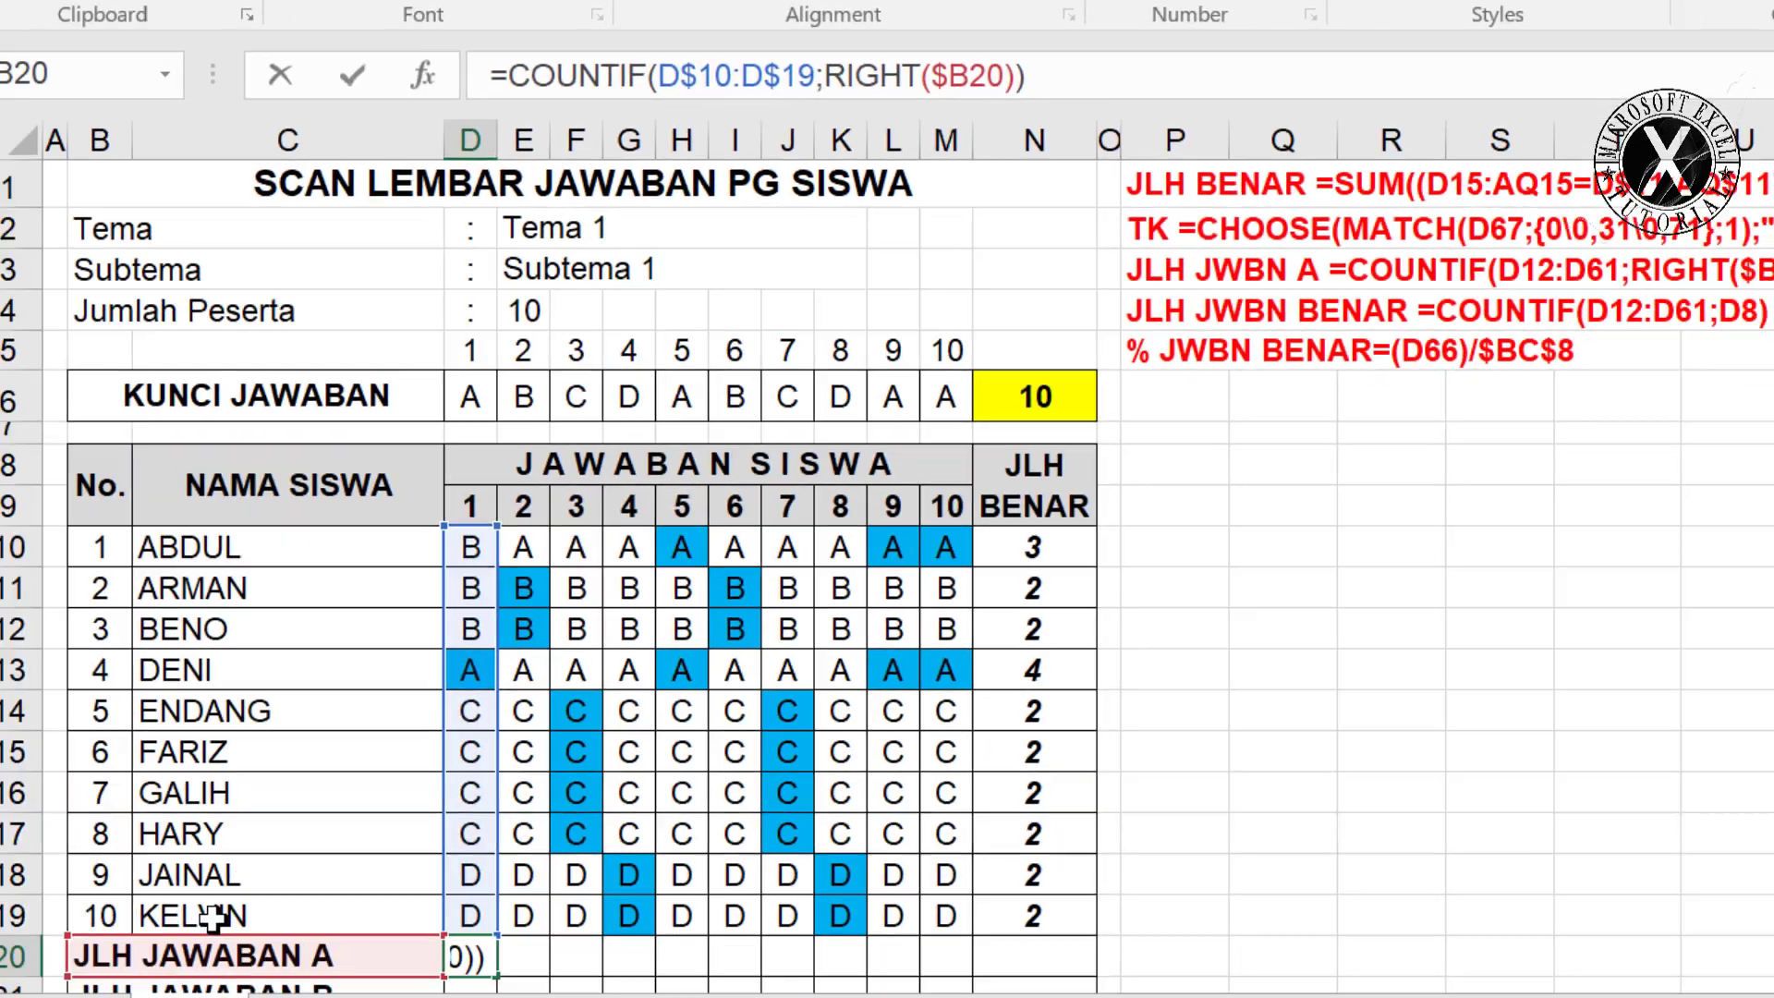
key(Return)
Fill the D20 formula down to D23 for answers B, C and D, and check the copied formula in D23.
scroll(495, 562, down, 2)
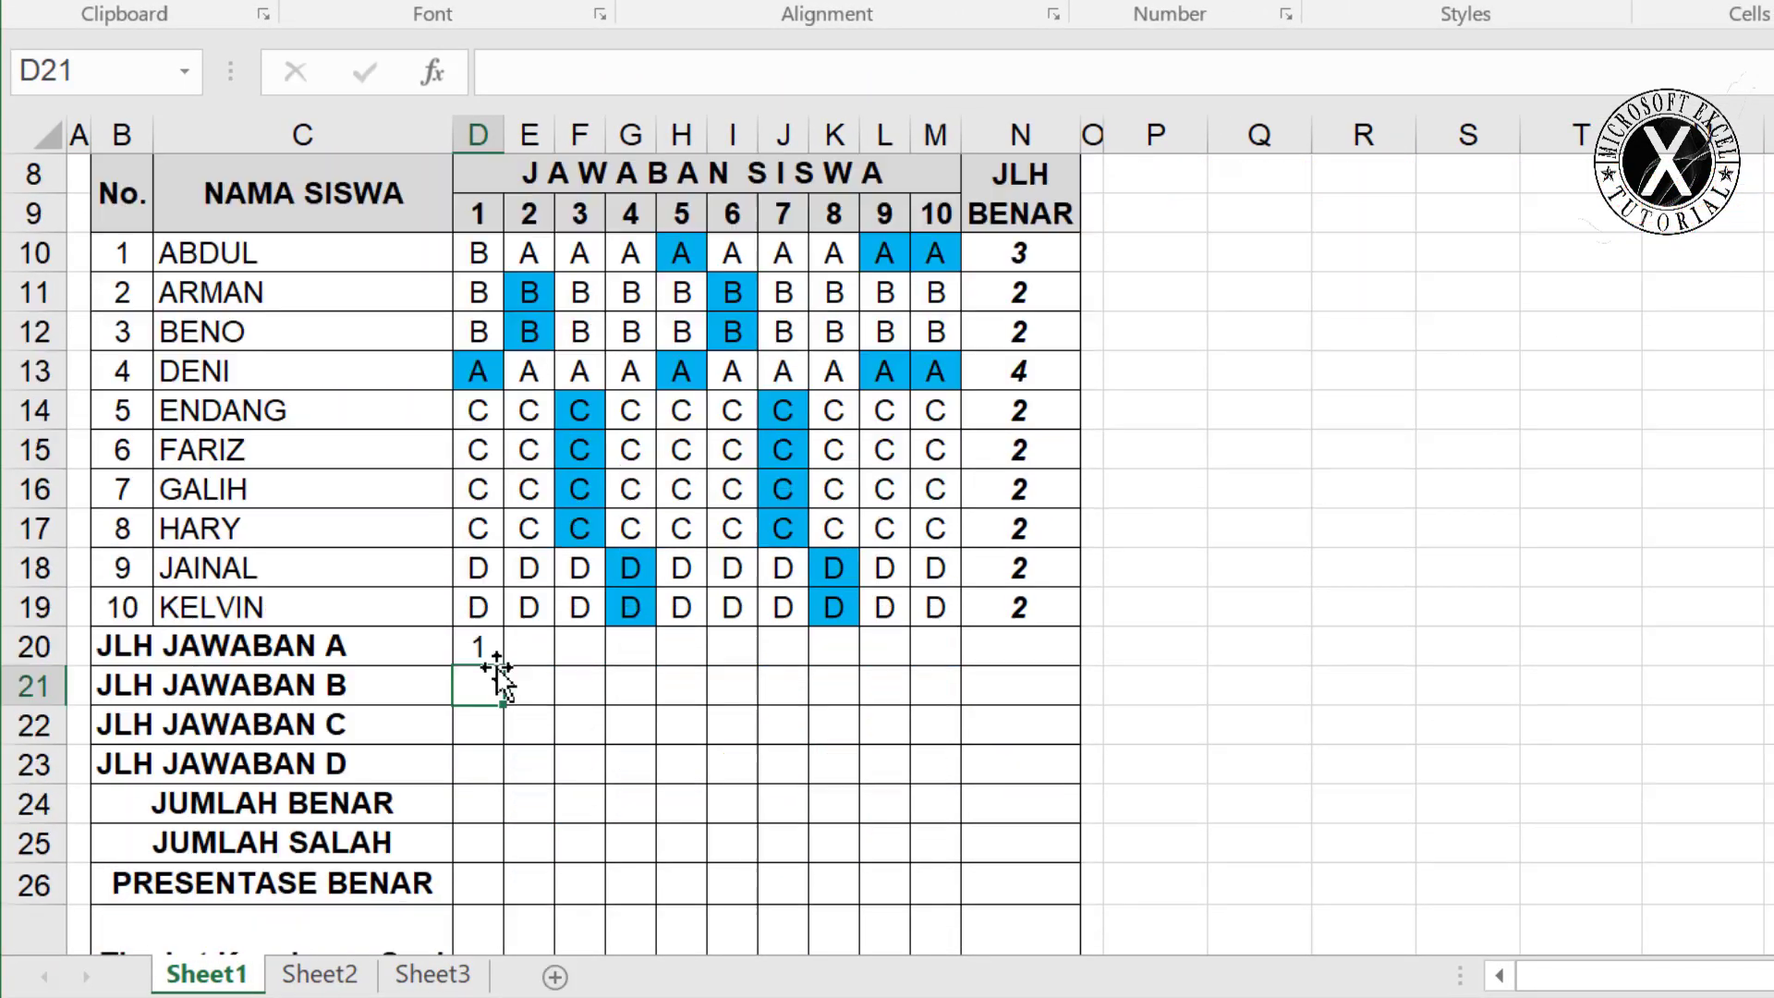
scroll(476, 776, up, 1)
click(484, 757)
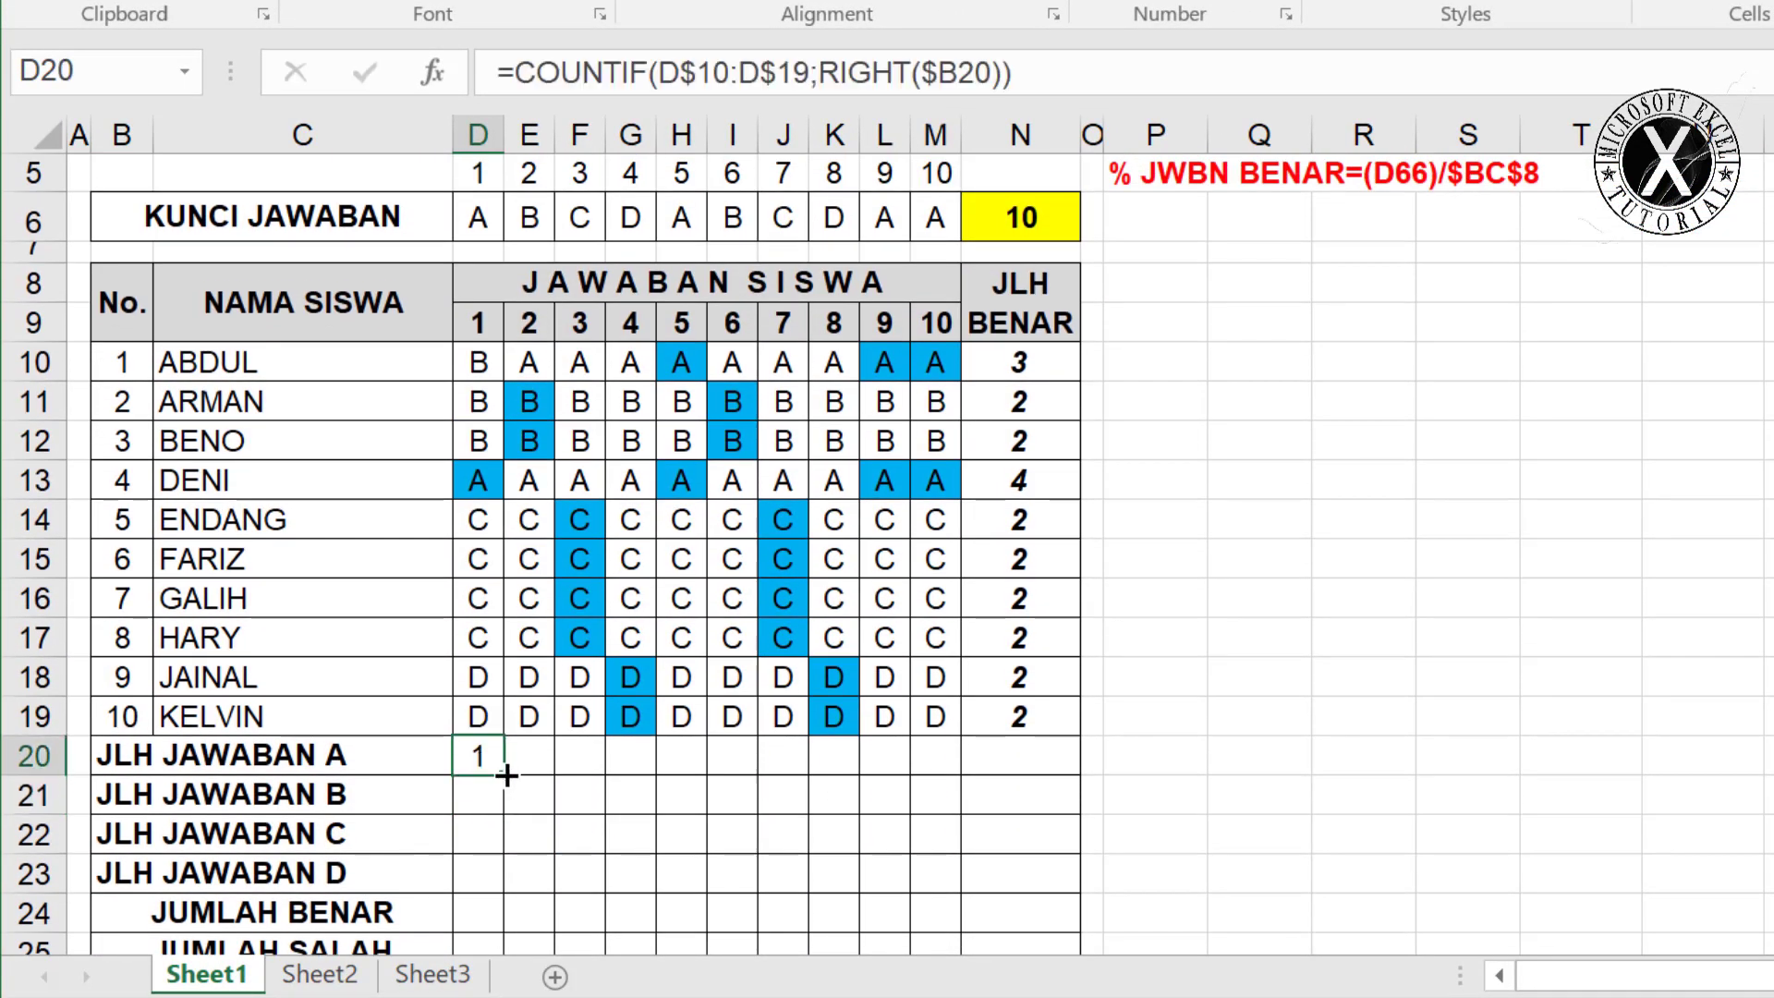
drag(505, 774, 508, 880)
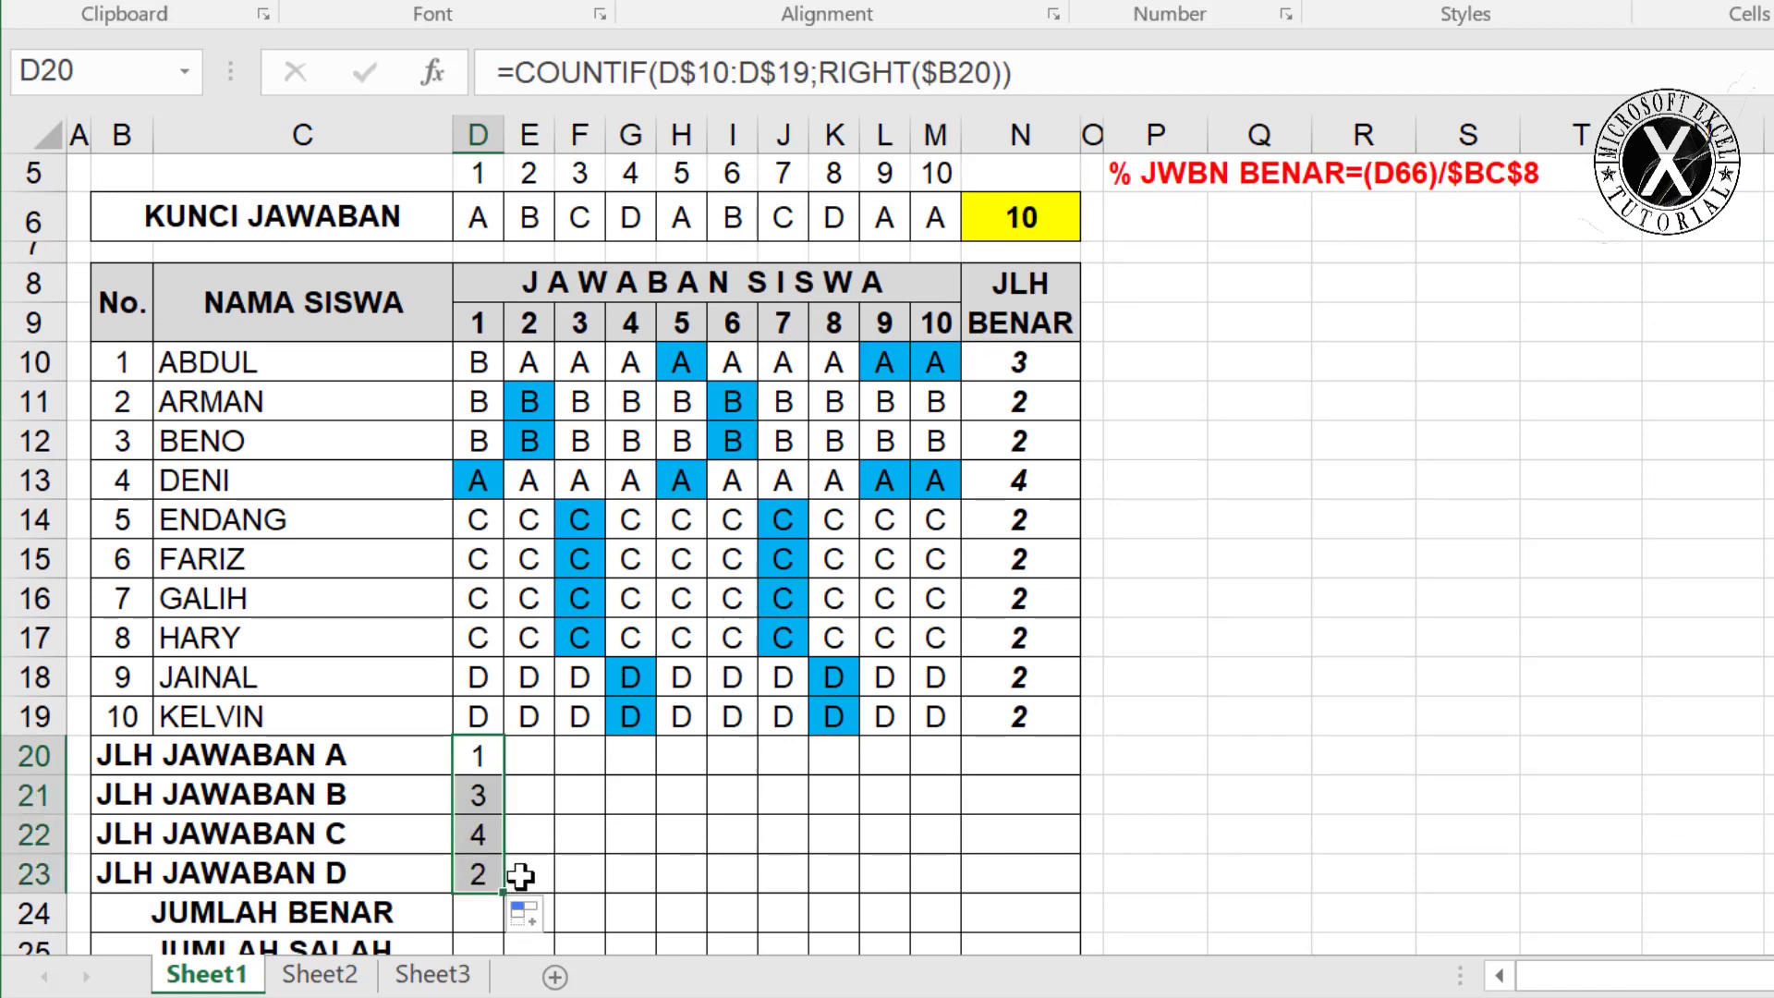
click(472, 878)
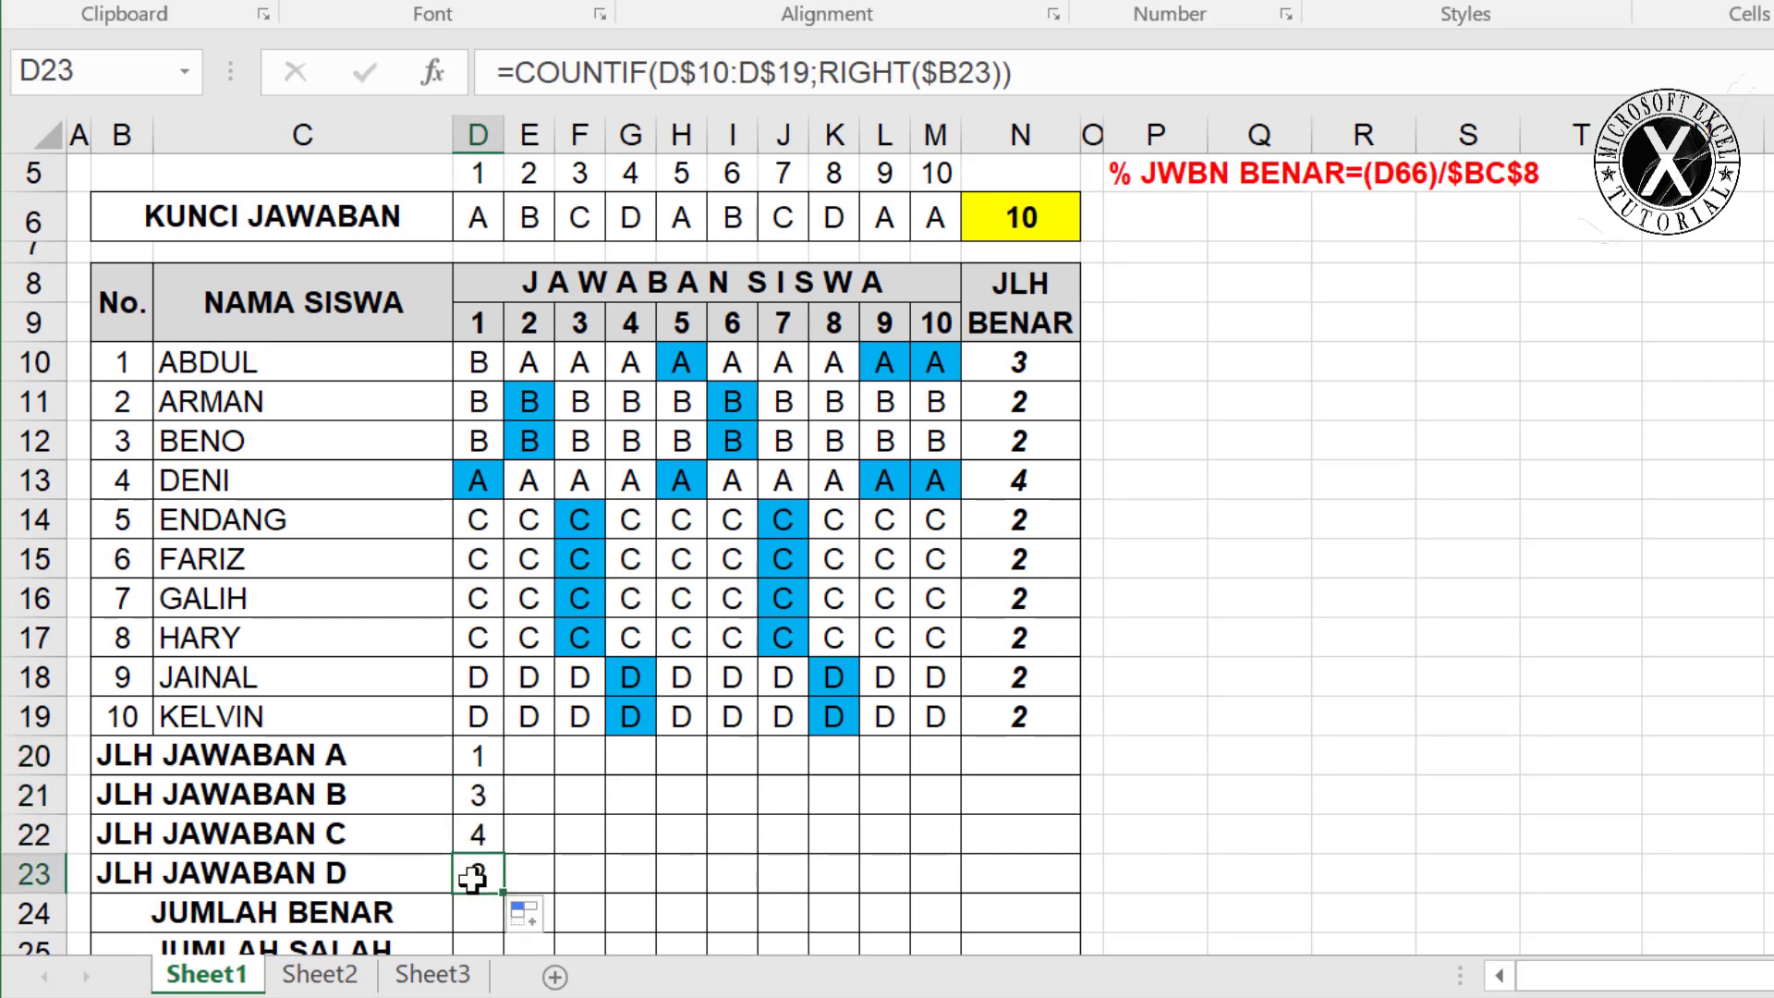
click(1040, 71)
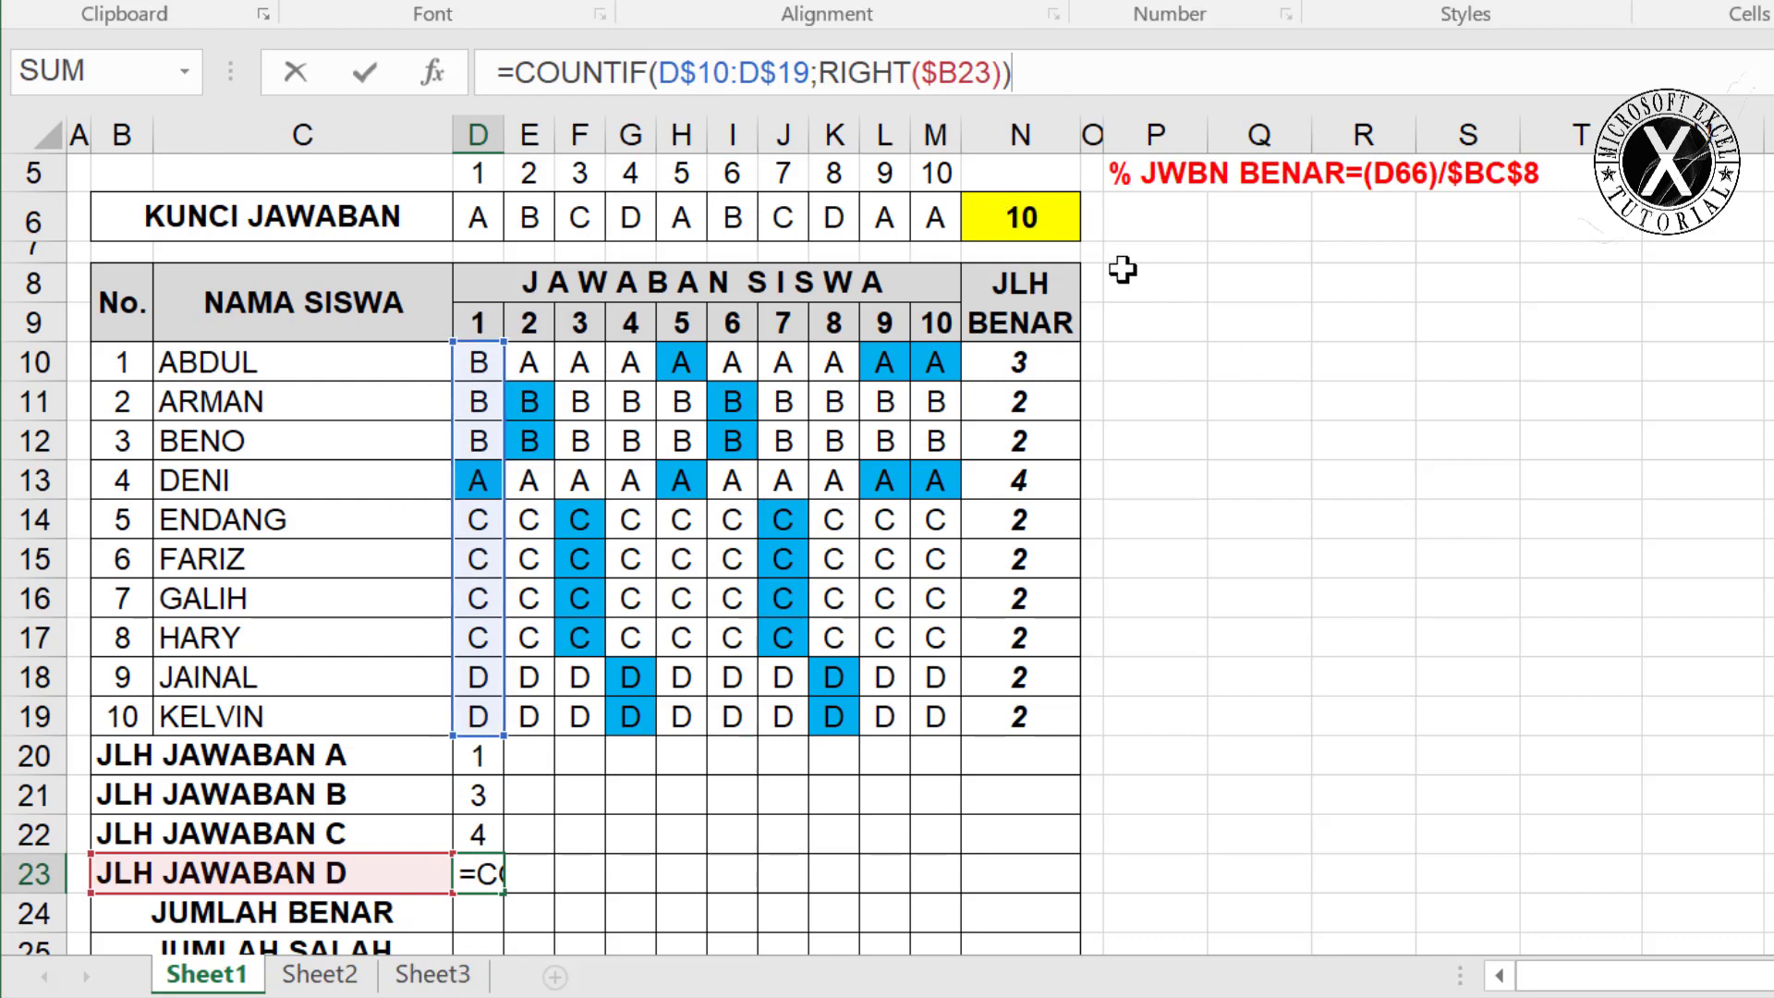
key(Return)
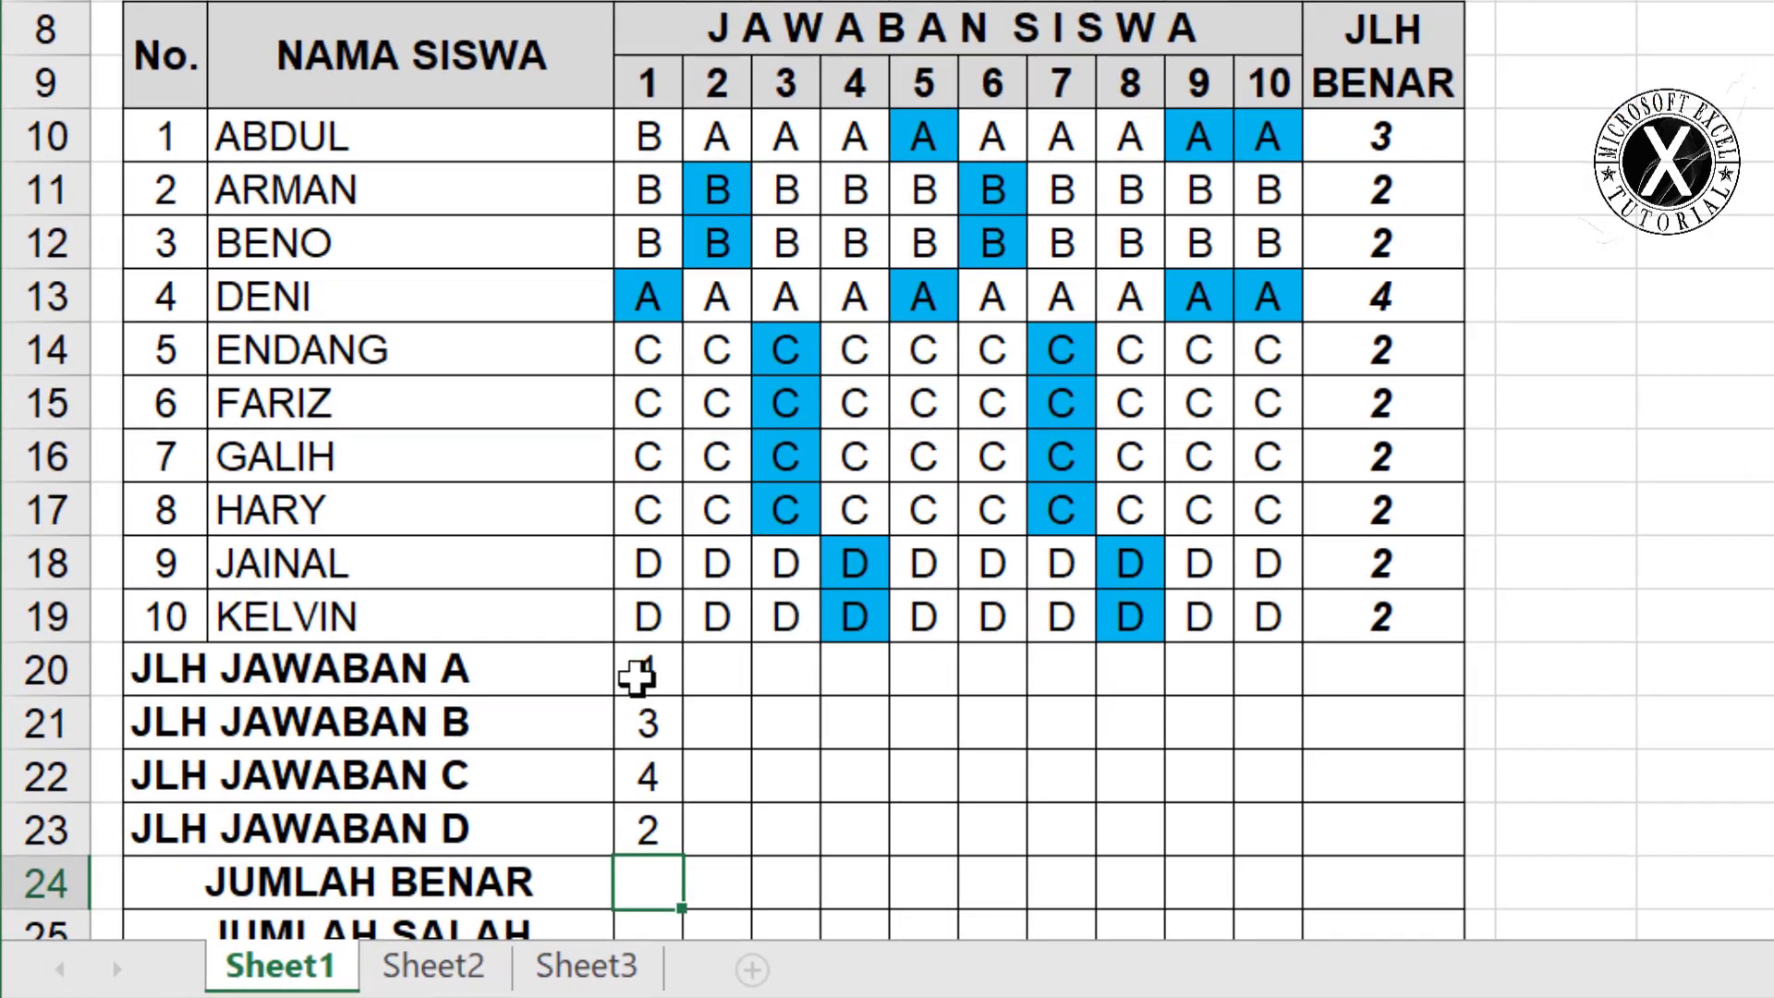
Compare the A, B and C tallies with the first question's answers, and test them by changing D15 to B.
click(644, 673)
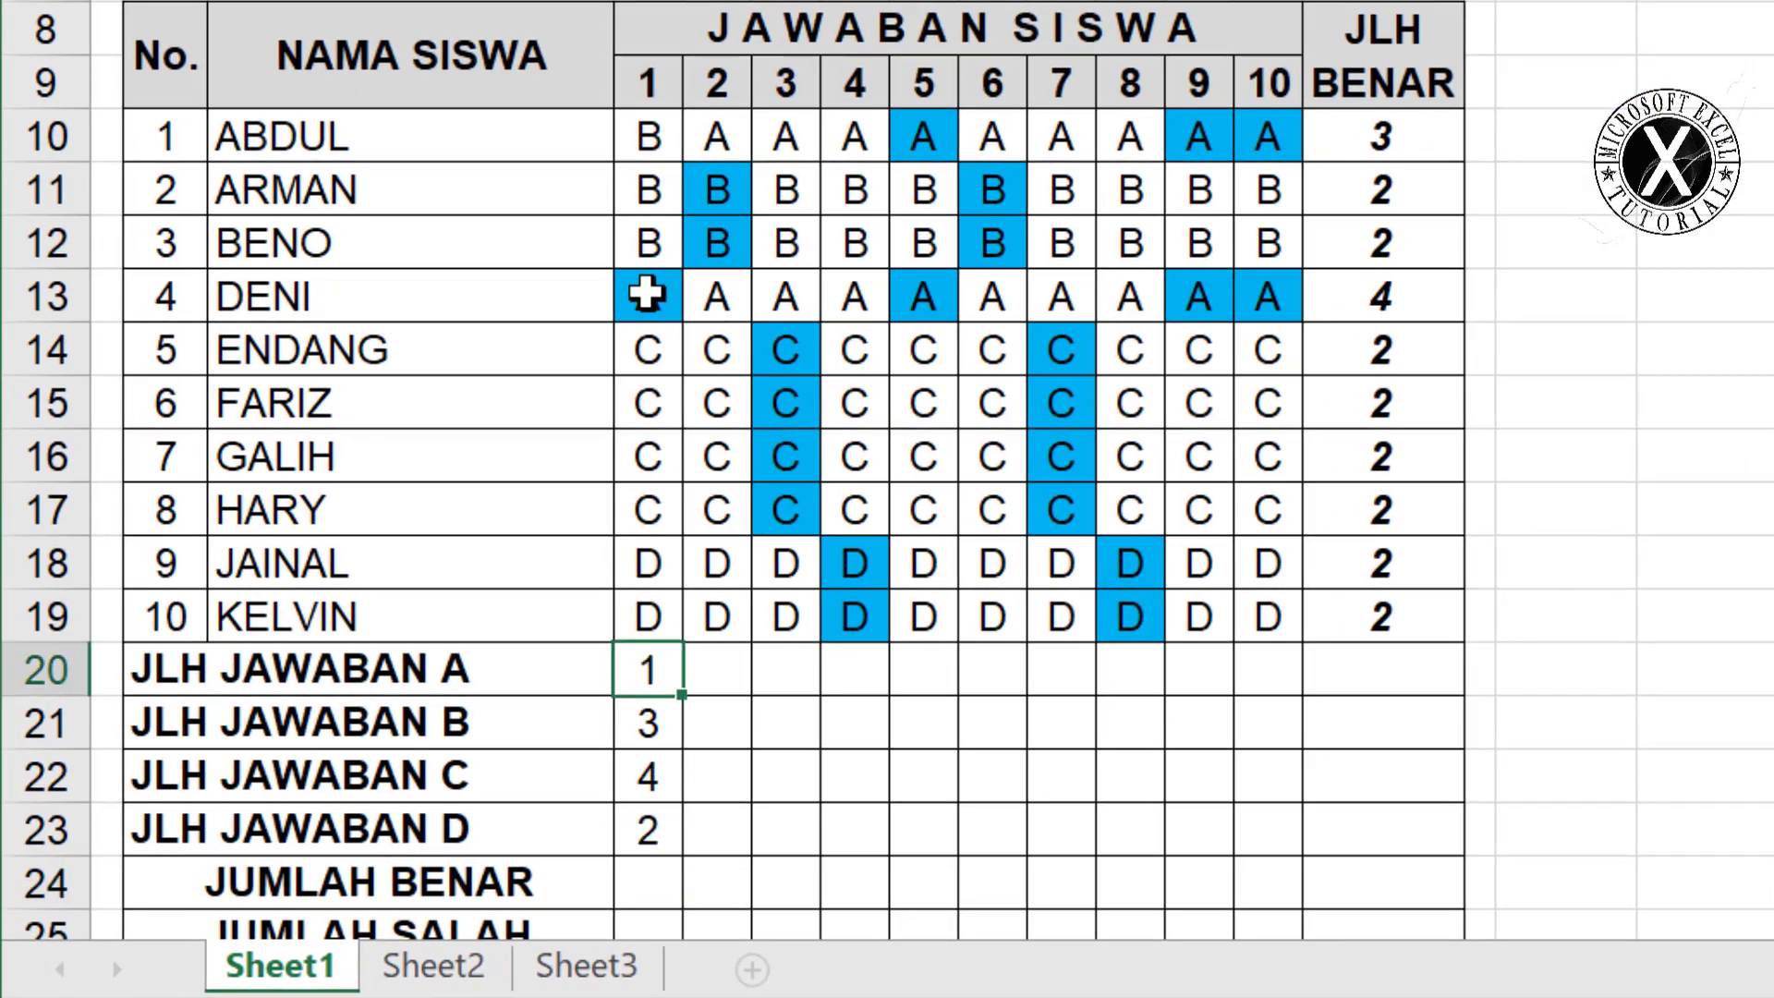
click(645, 289)
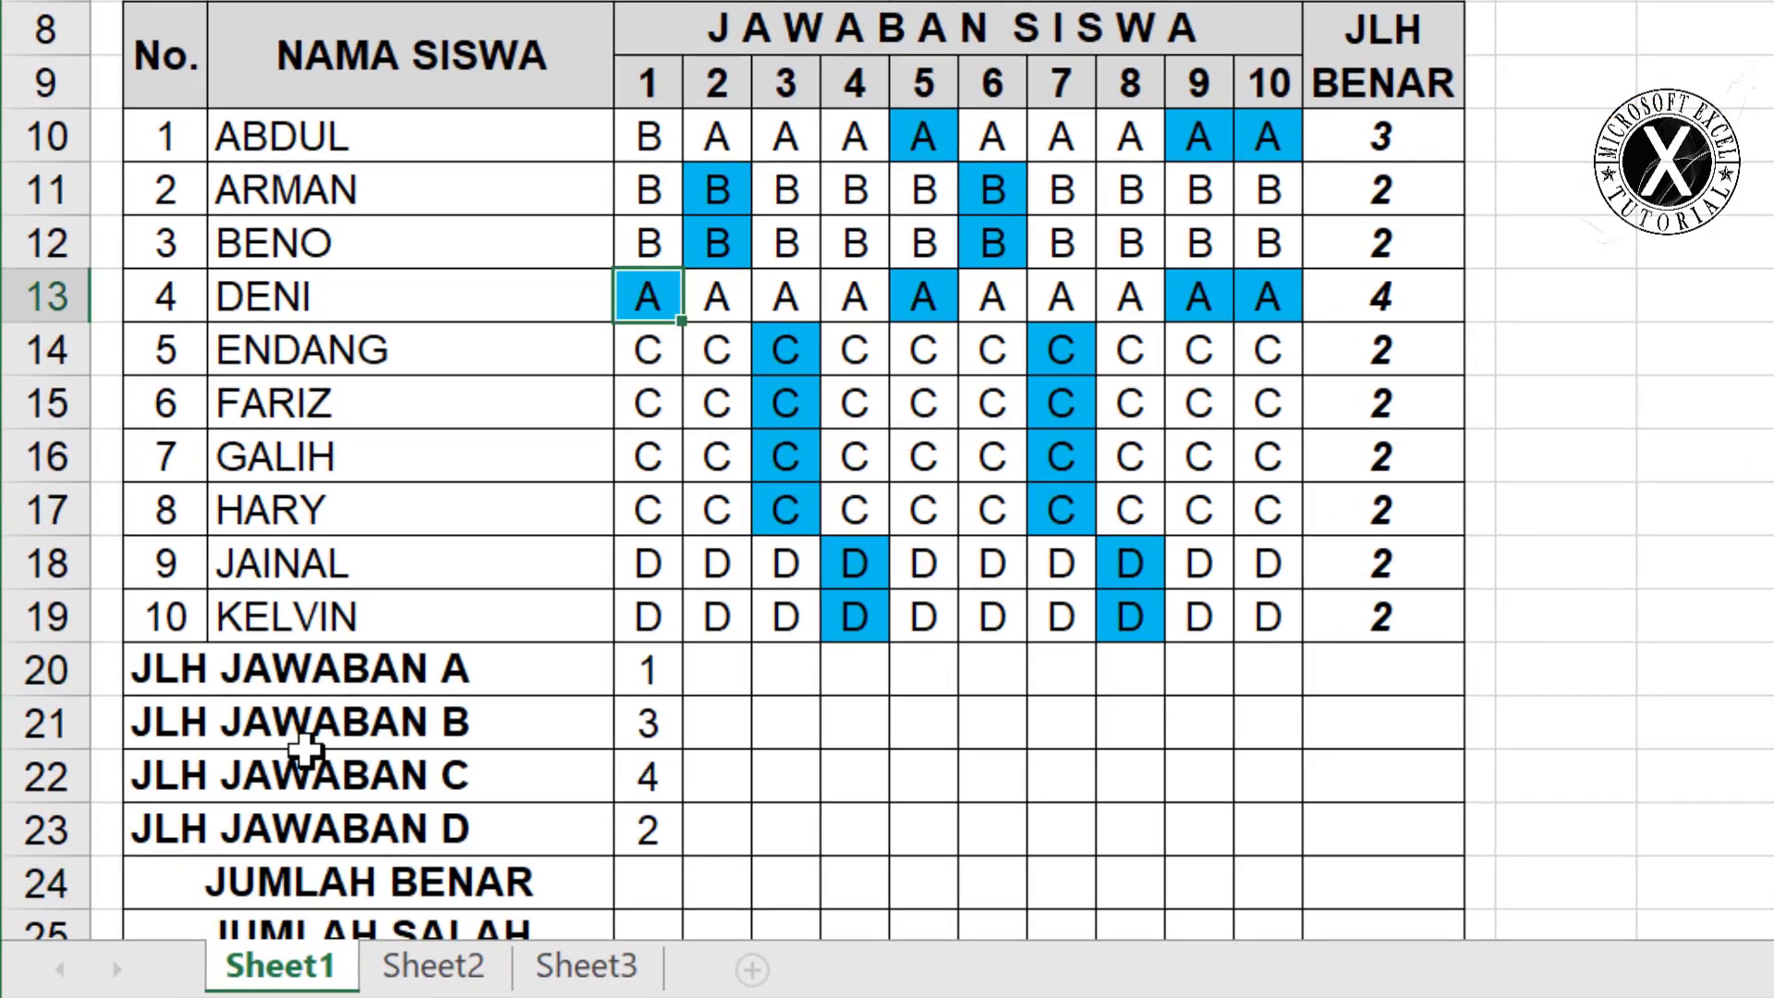
click(650, 727)
drag(656, 134, 646, 242)
click(647, 785)
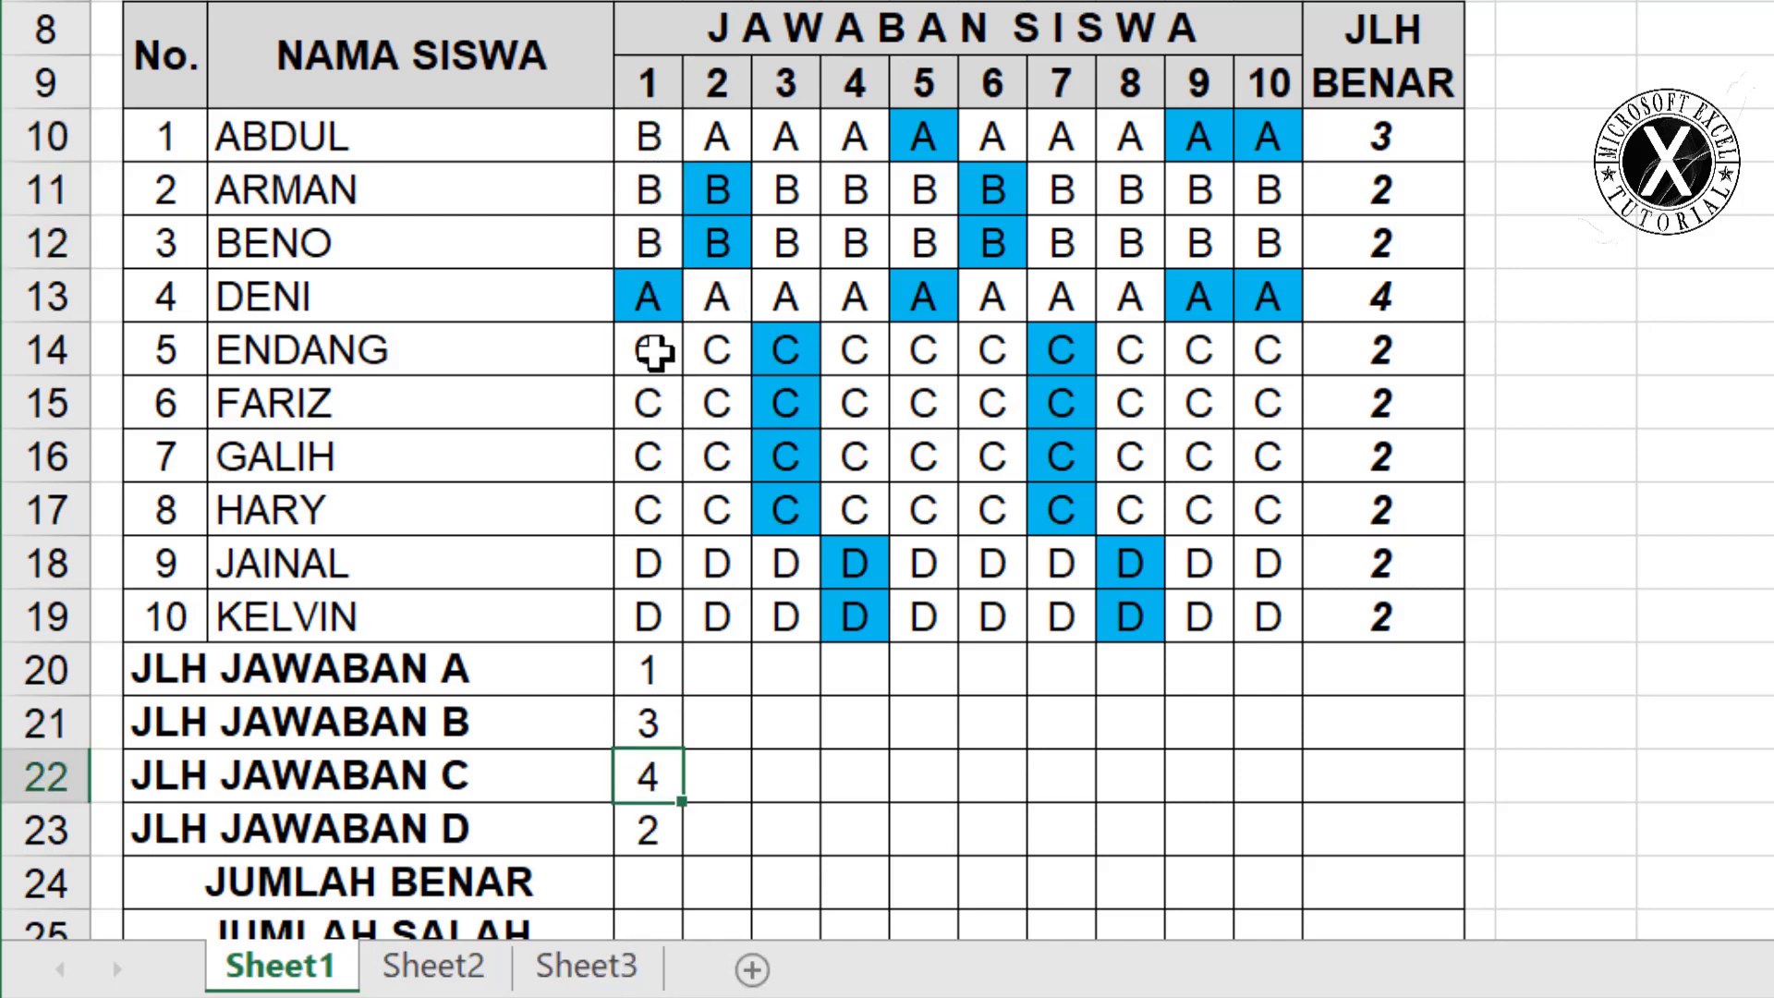
drag(661, 348, 654, 511)
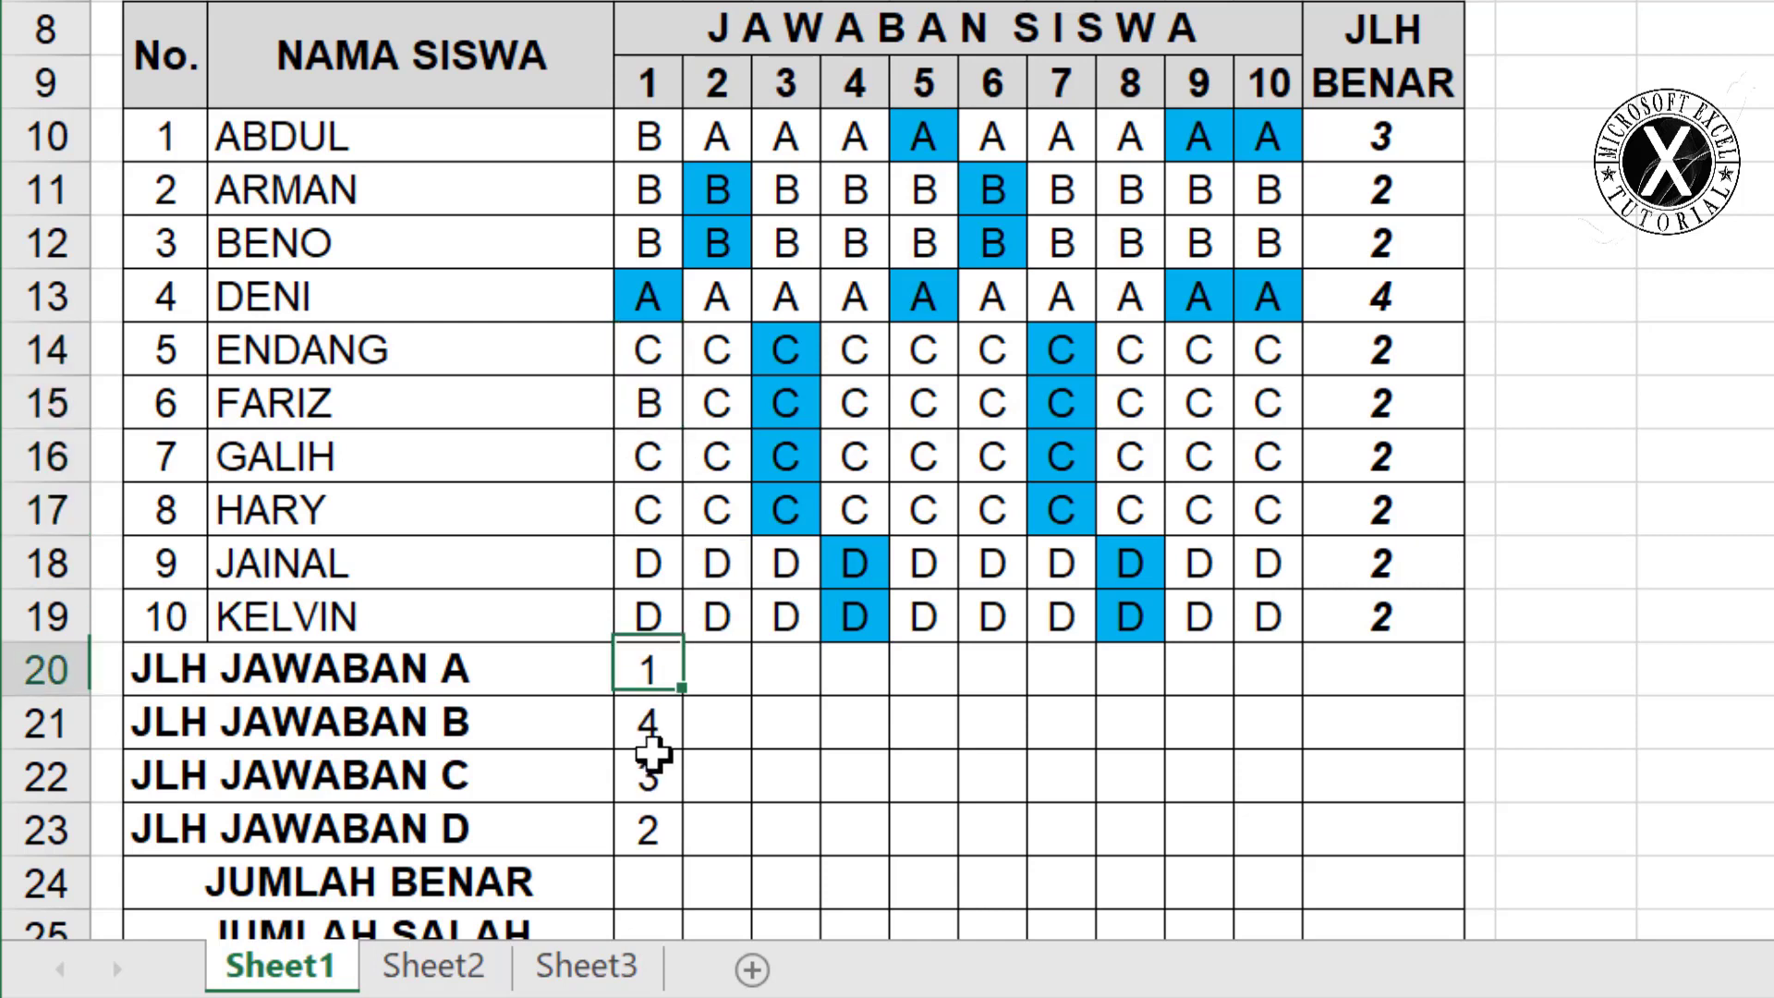
Fill the tally formulas in D20:D23 across to column M and test them by changing K18 to C.
drag(646, 668, 1297, 850)
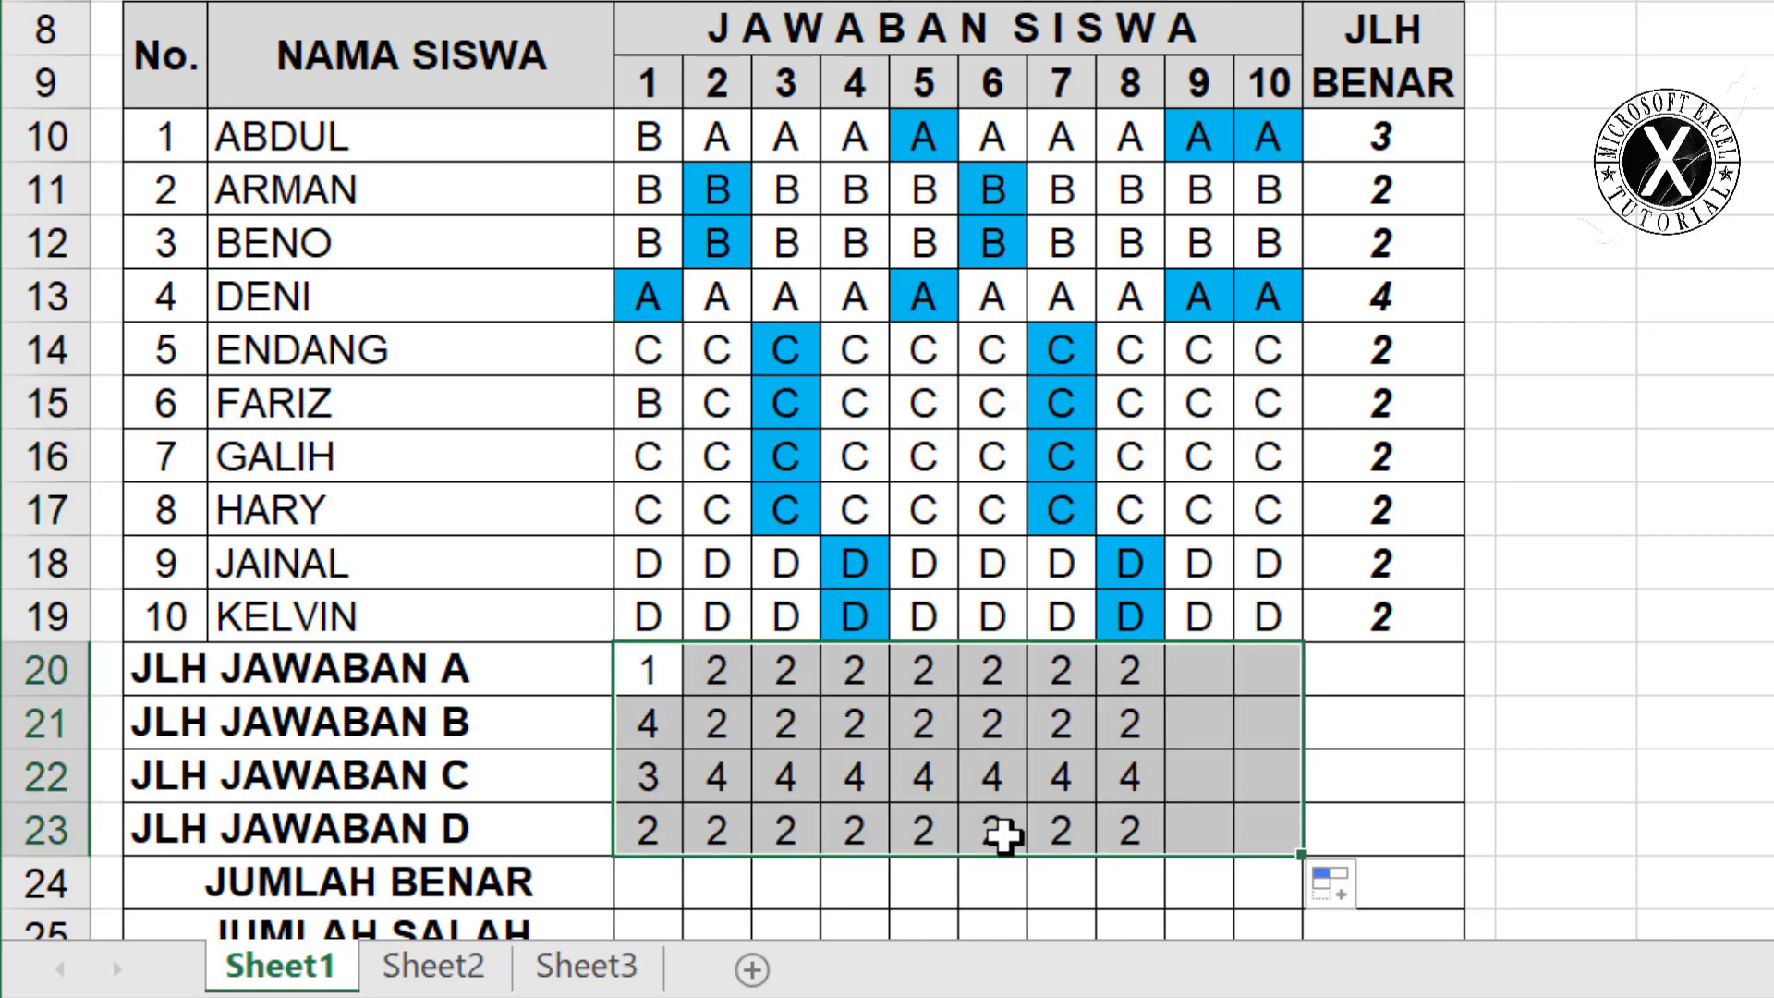
click(1129, 557)
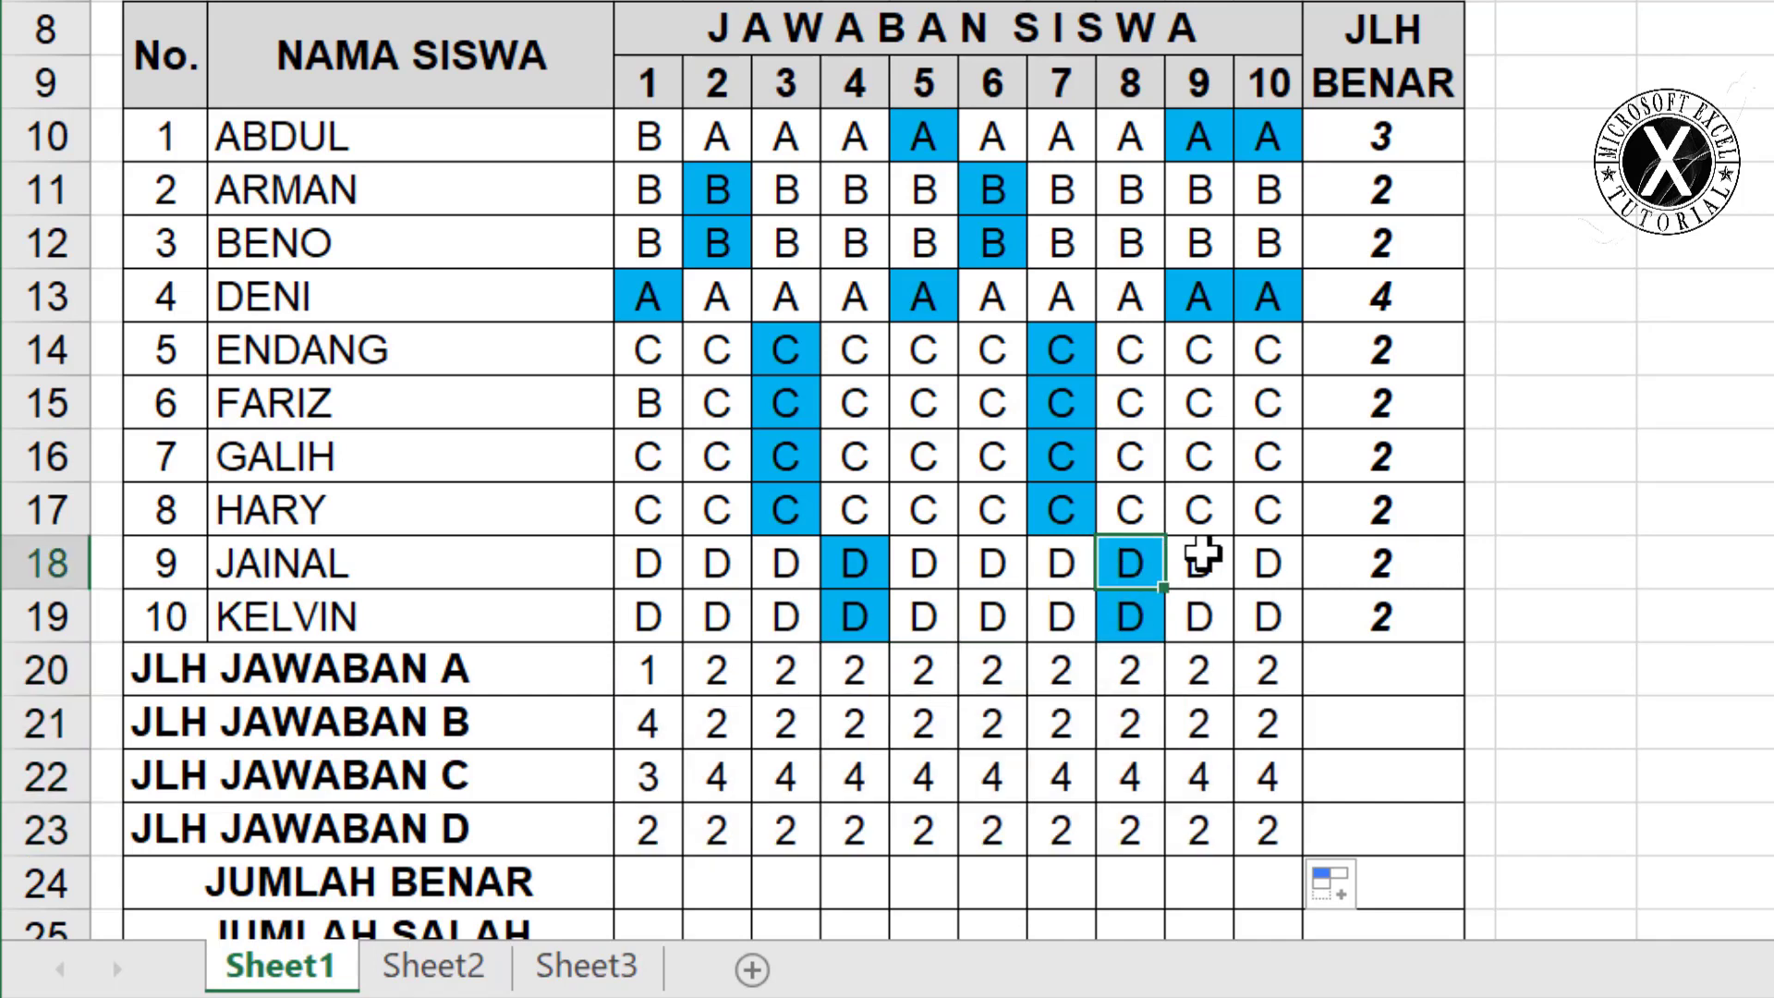
text(C)
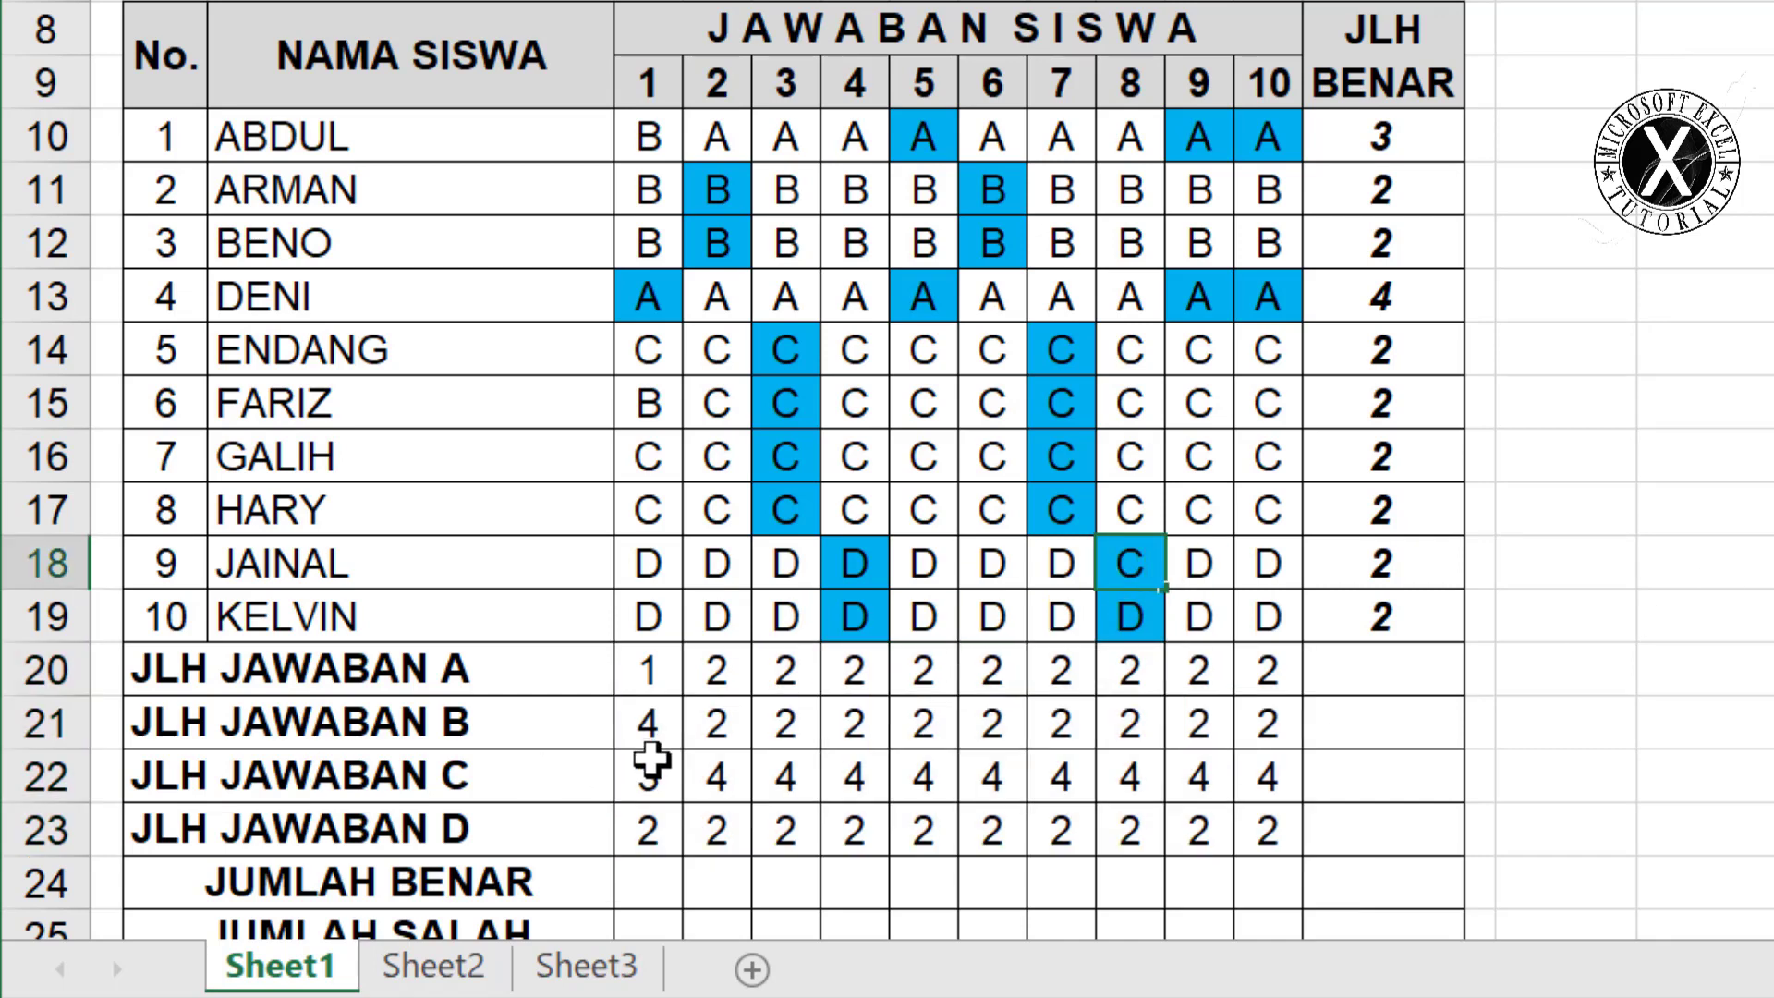
key(Return)
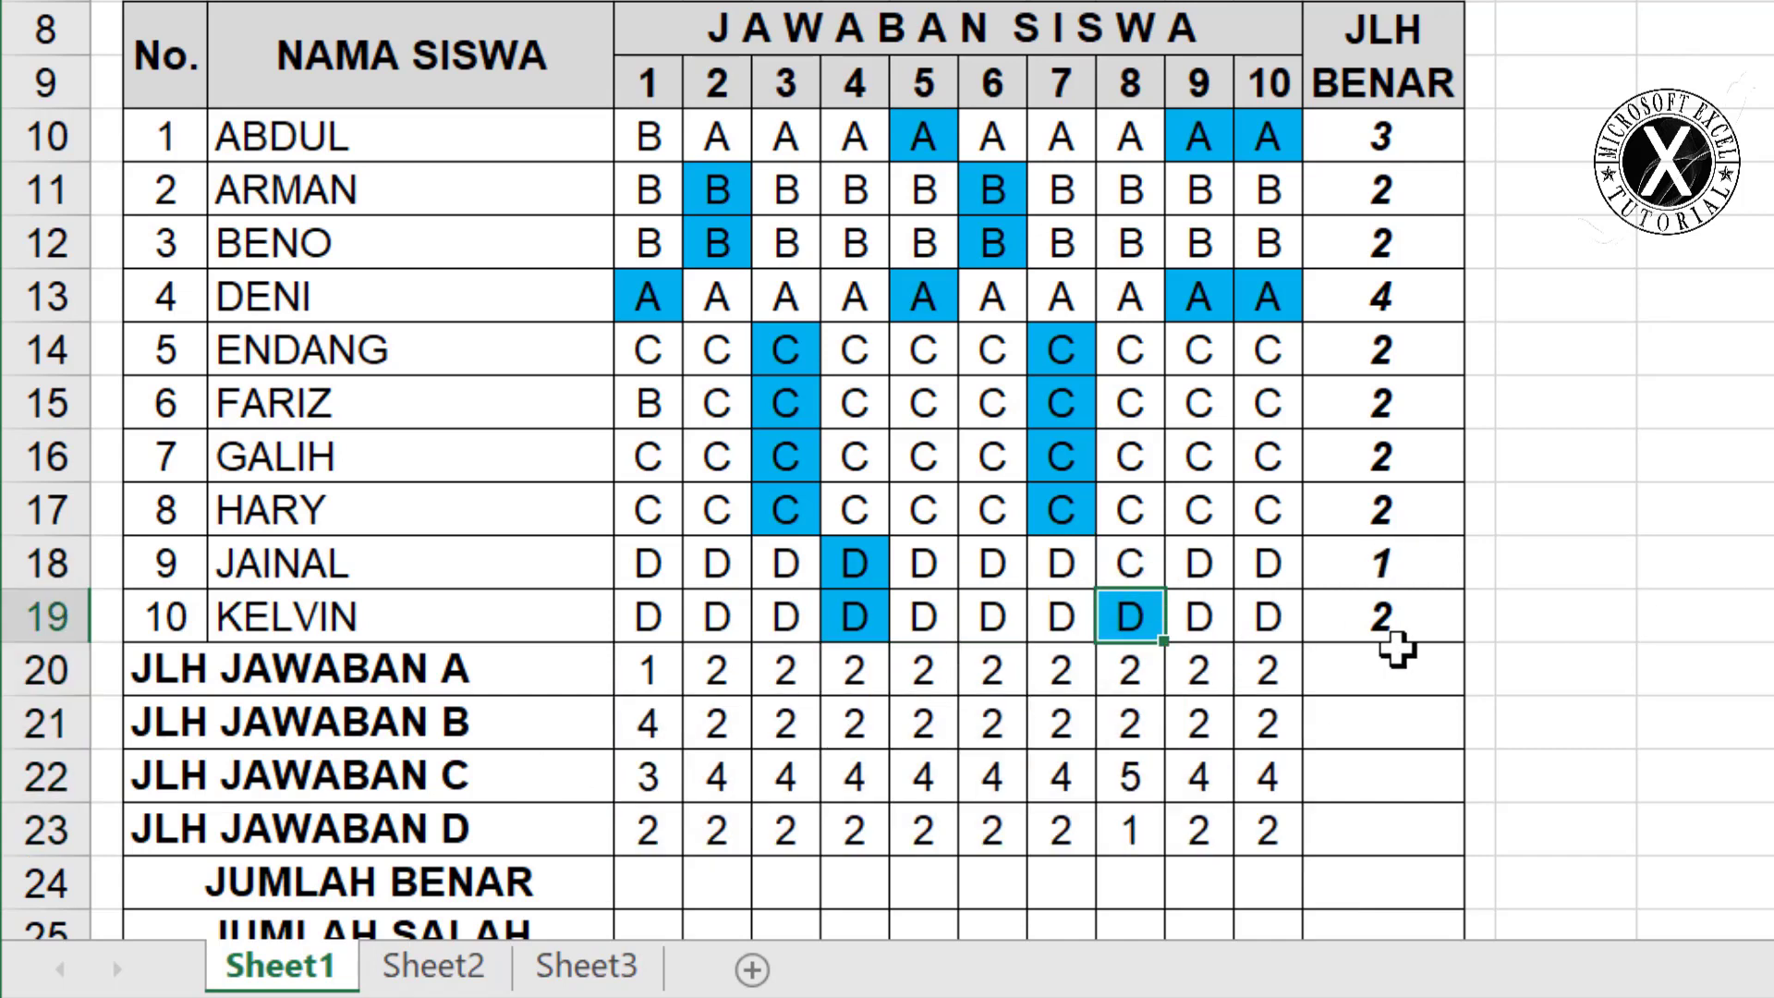
Enter =COUNTIF(D10:D19;D6) in D24 to count the correct answers to question 1 against its answer key.
scroll(1329, 679, down, 1)
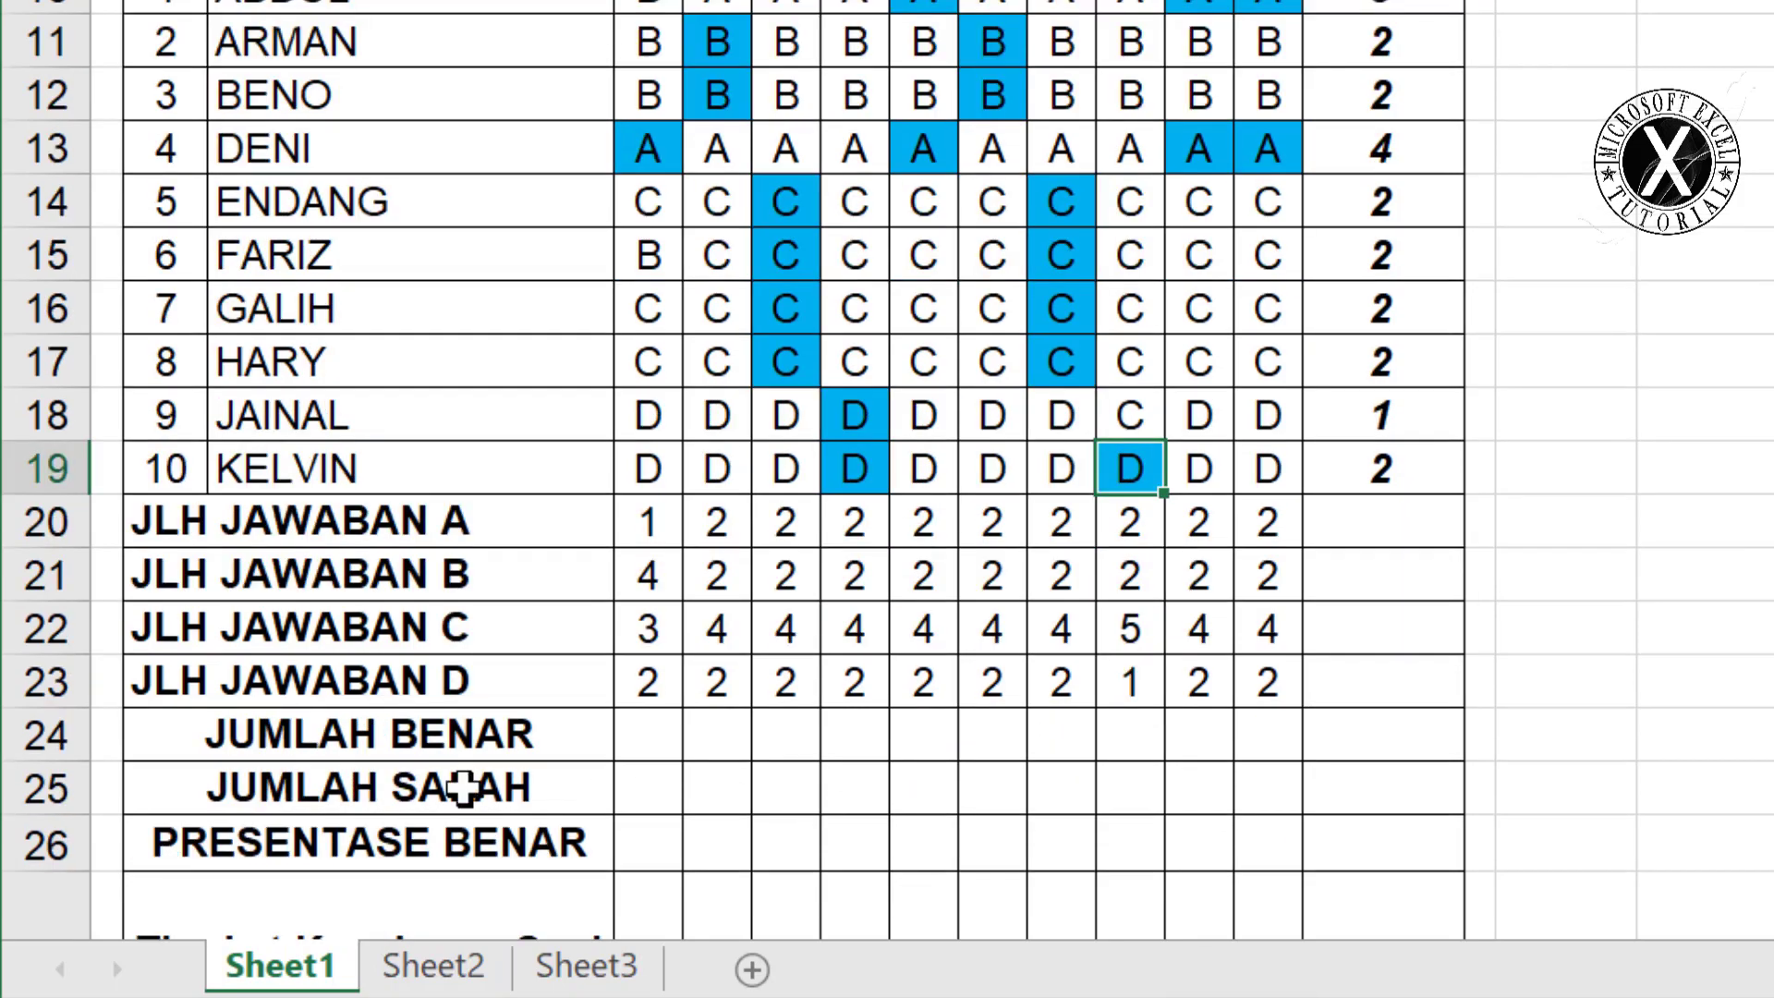
click(651, 739)
scroll(745, 754, up, 1)
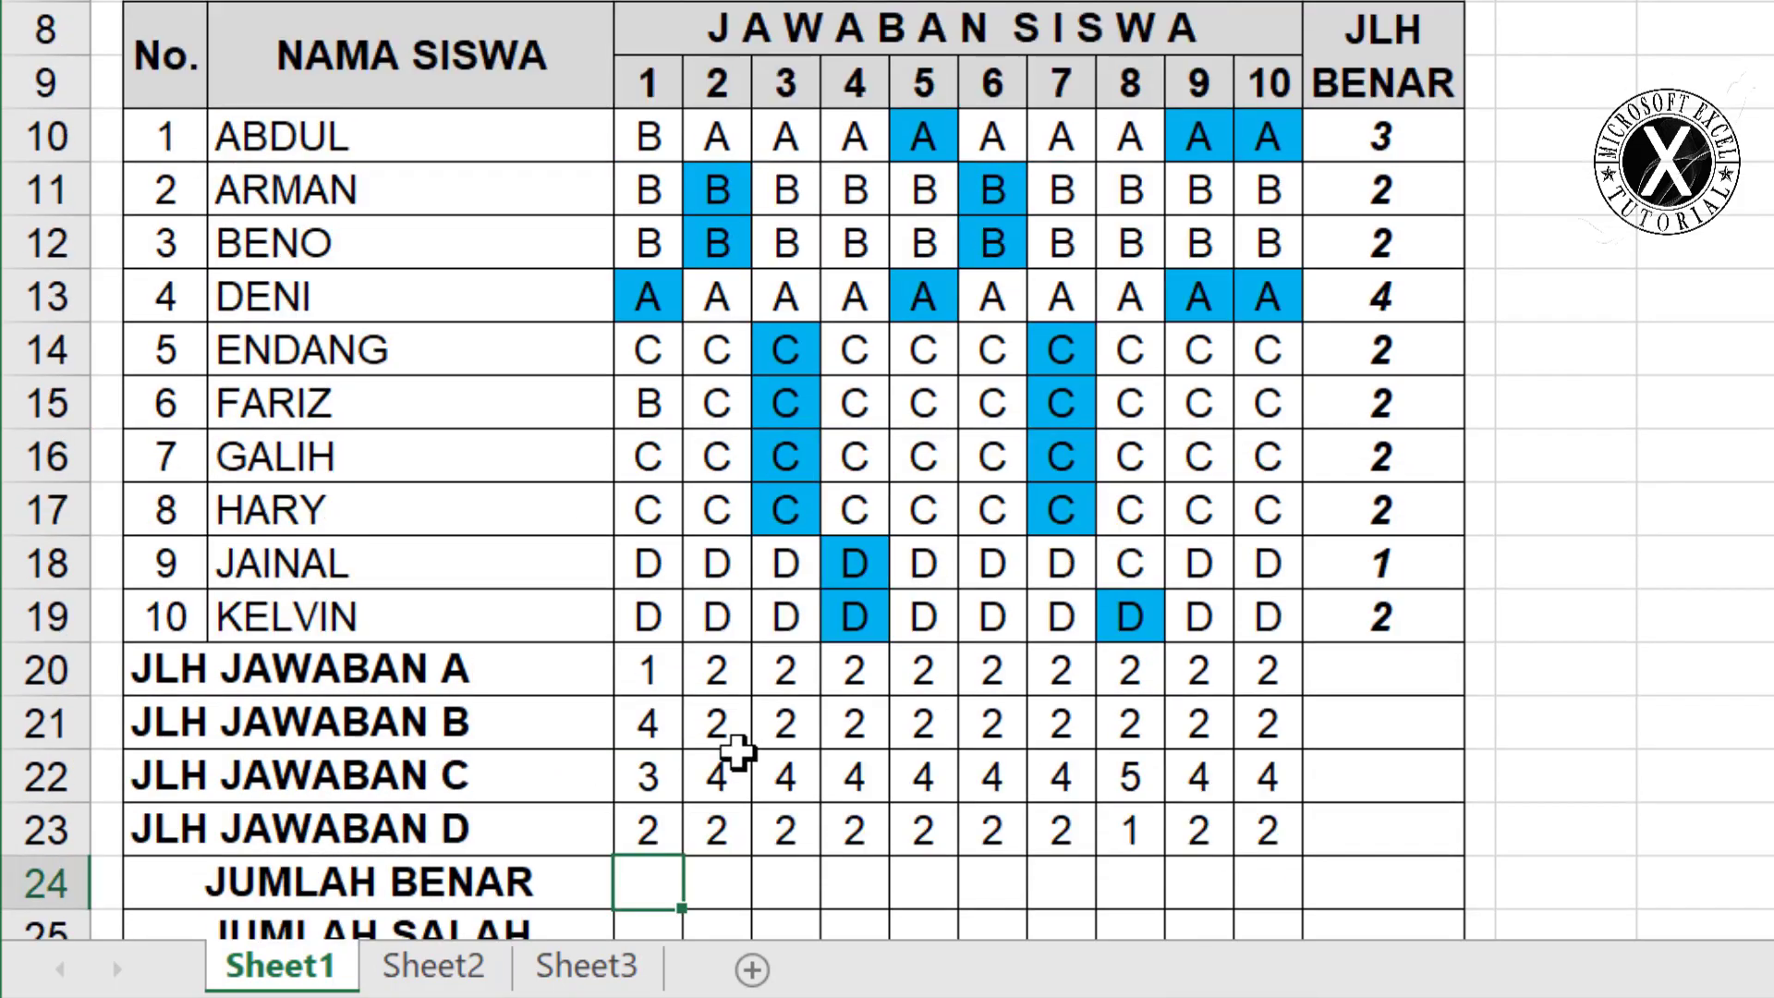
scroll(745, 752, up, 2)
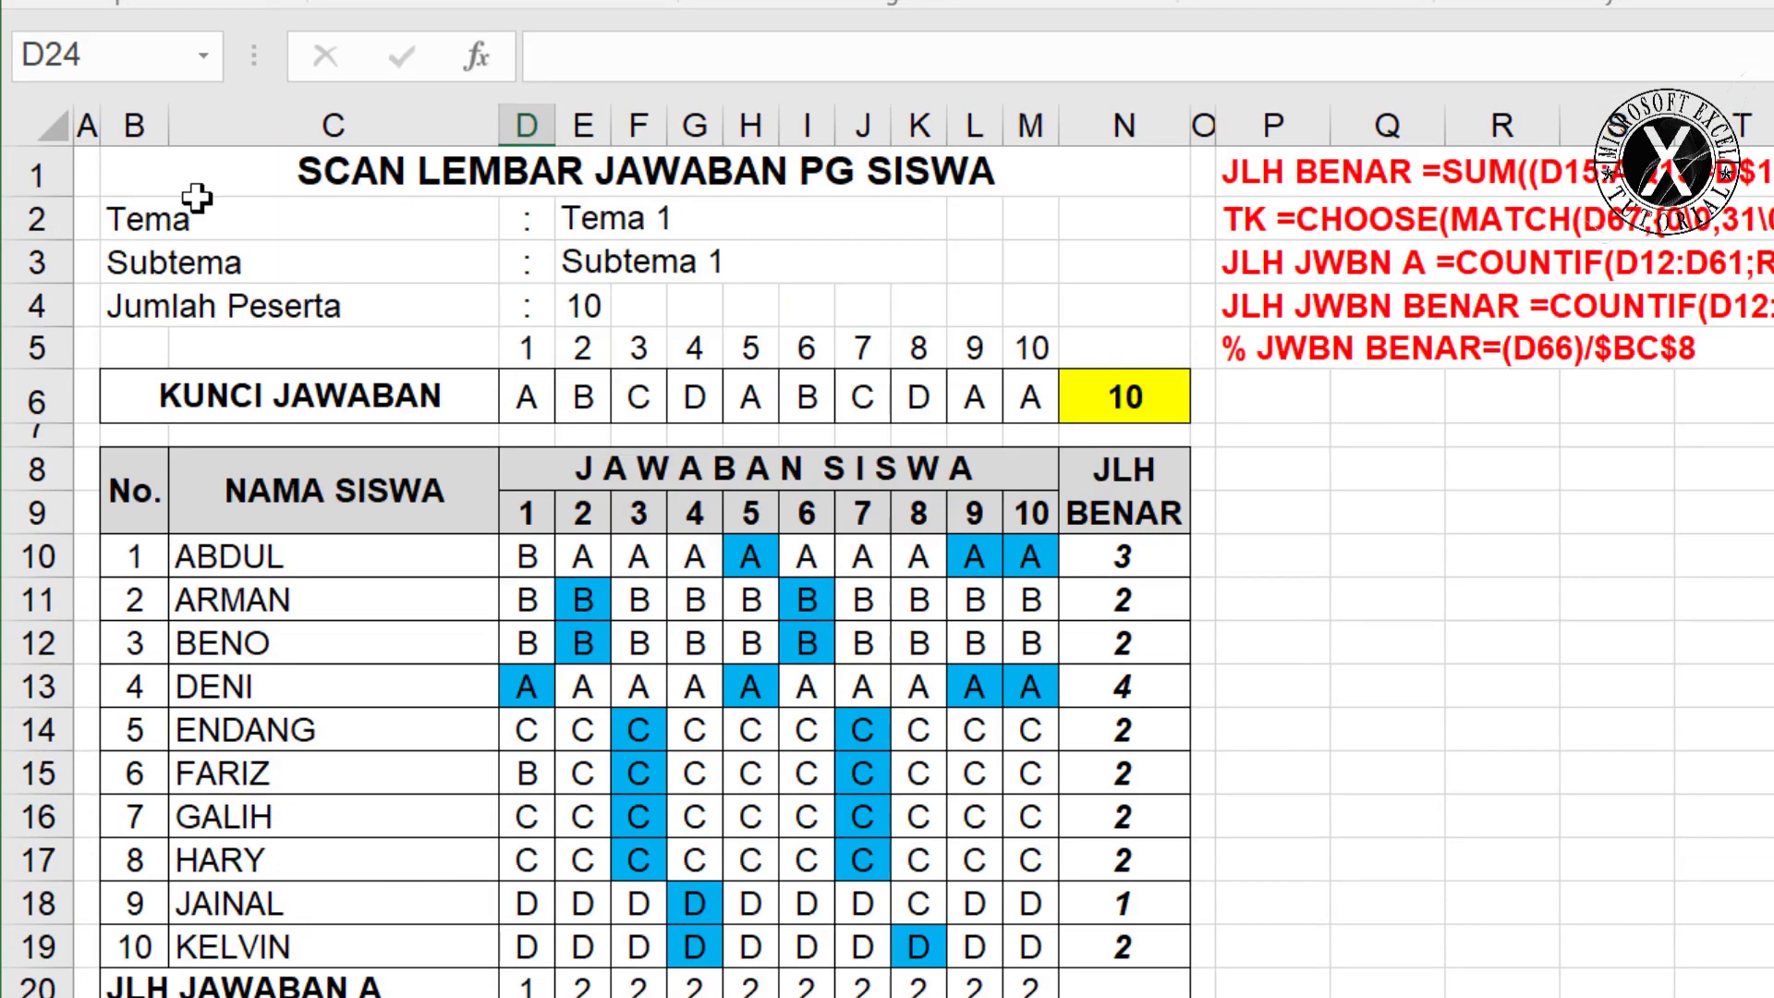
click(540, 53)
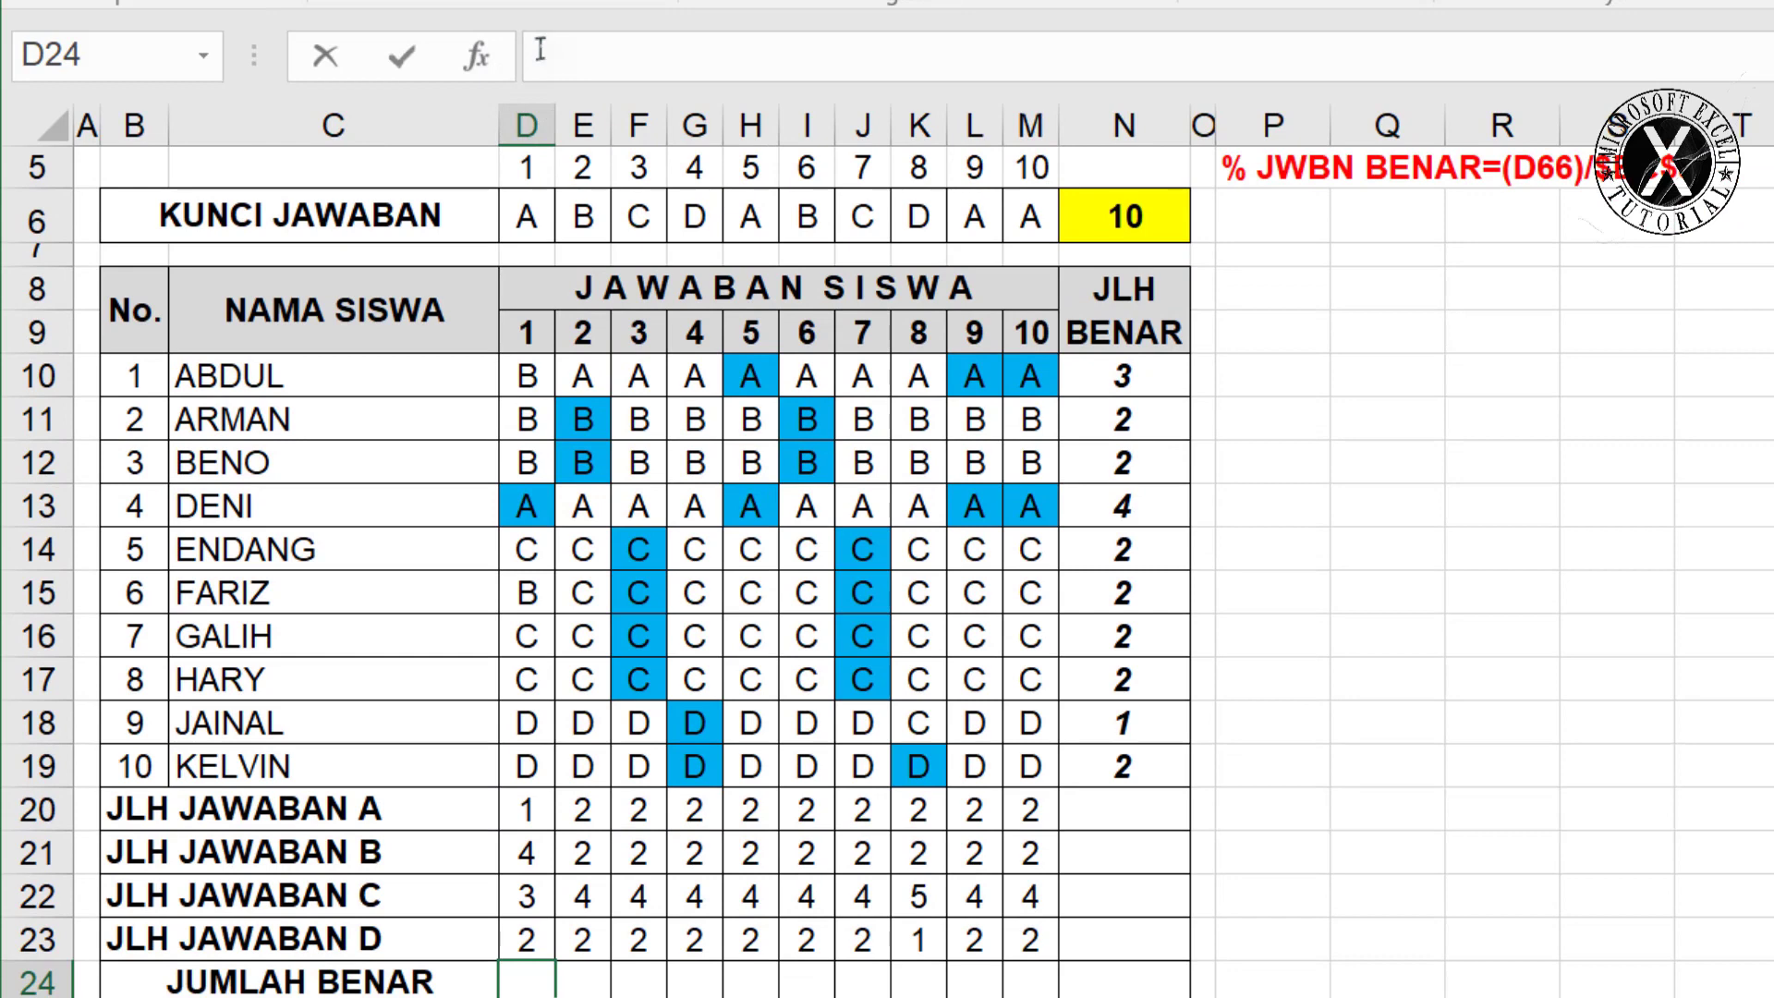
scroll(541, 50, up, 2)
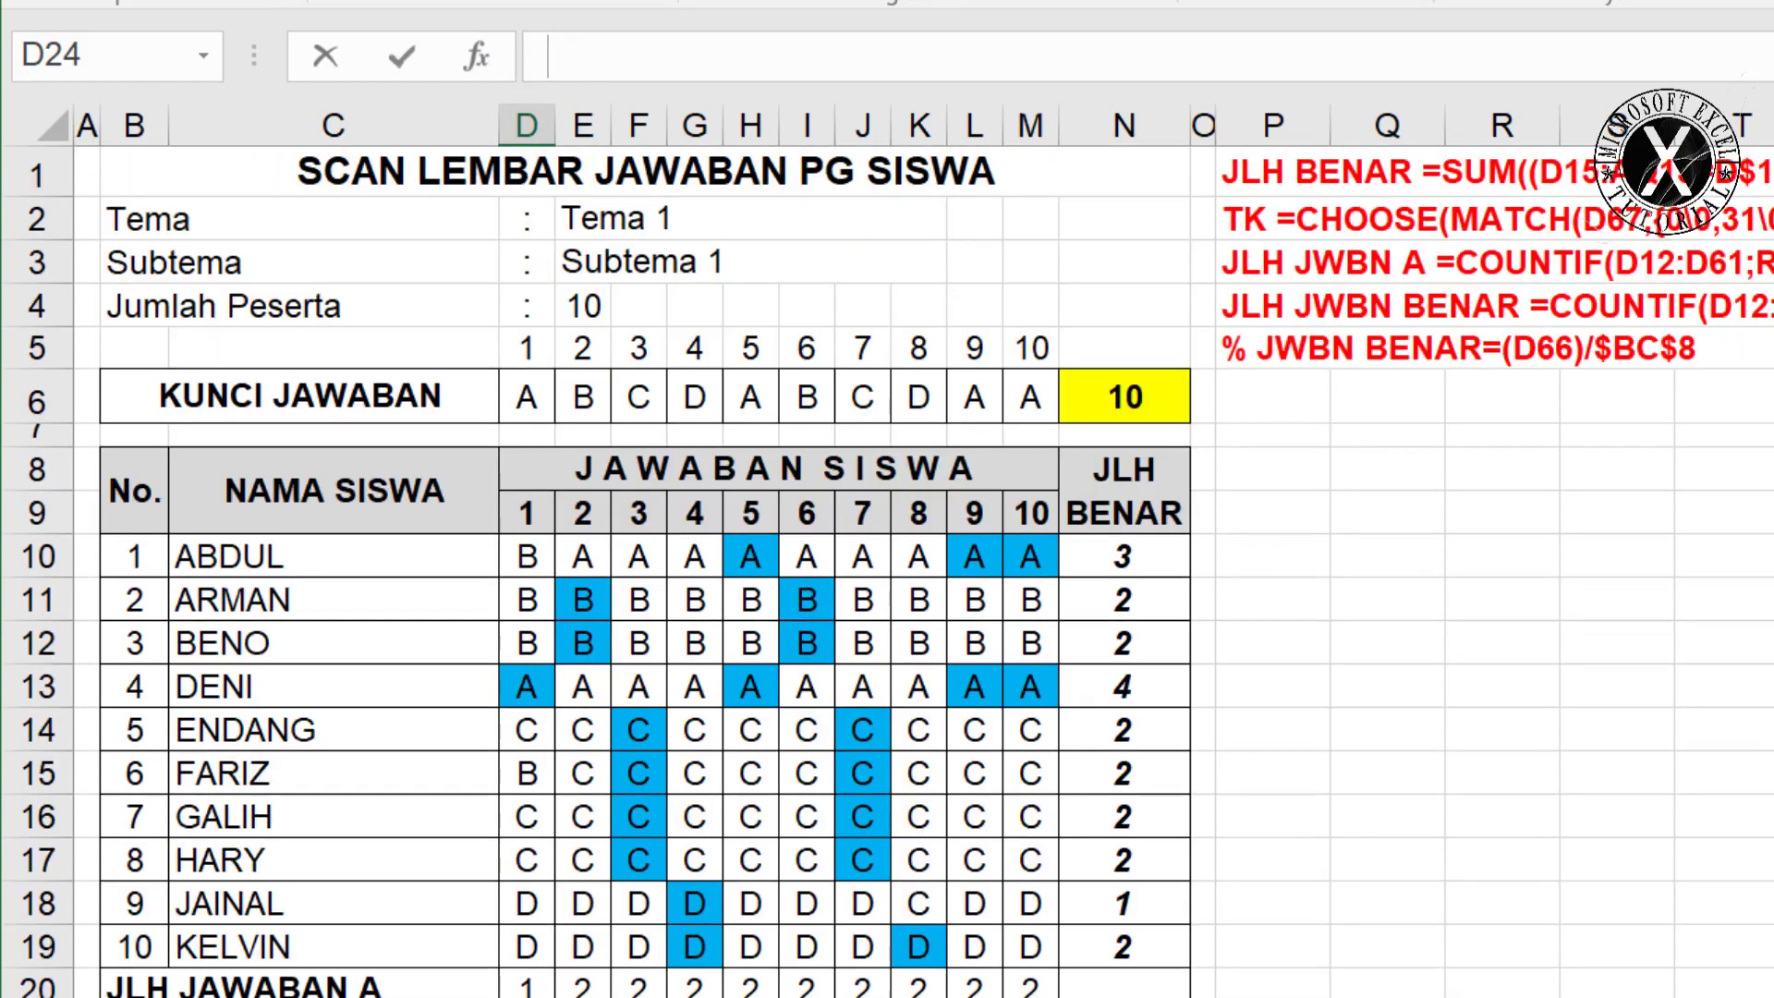
text(=CO)
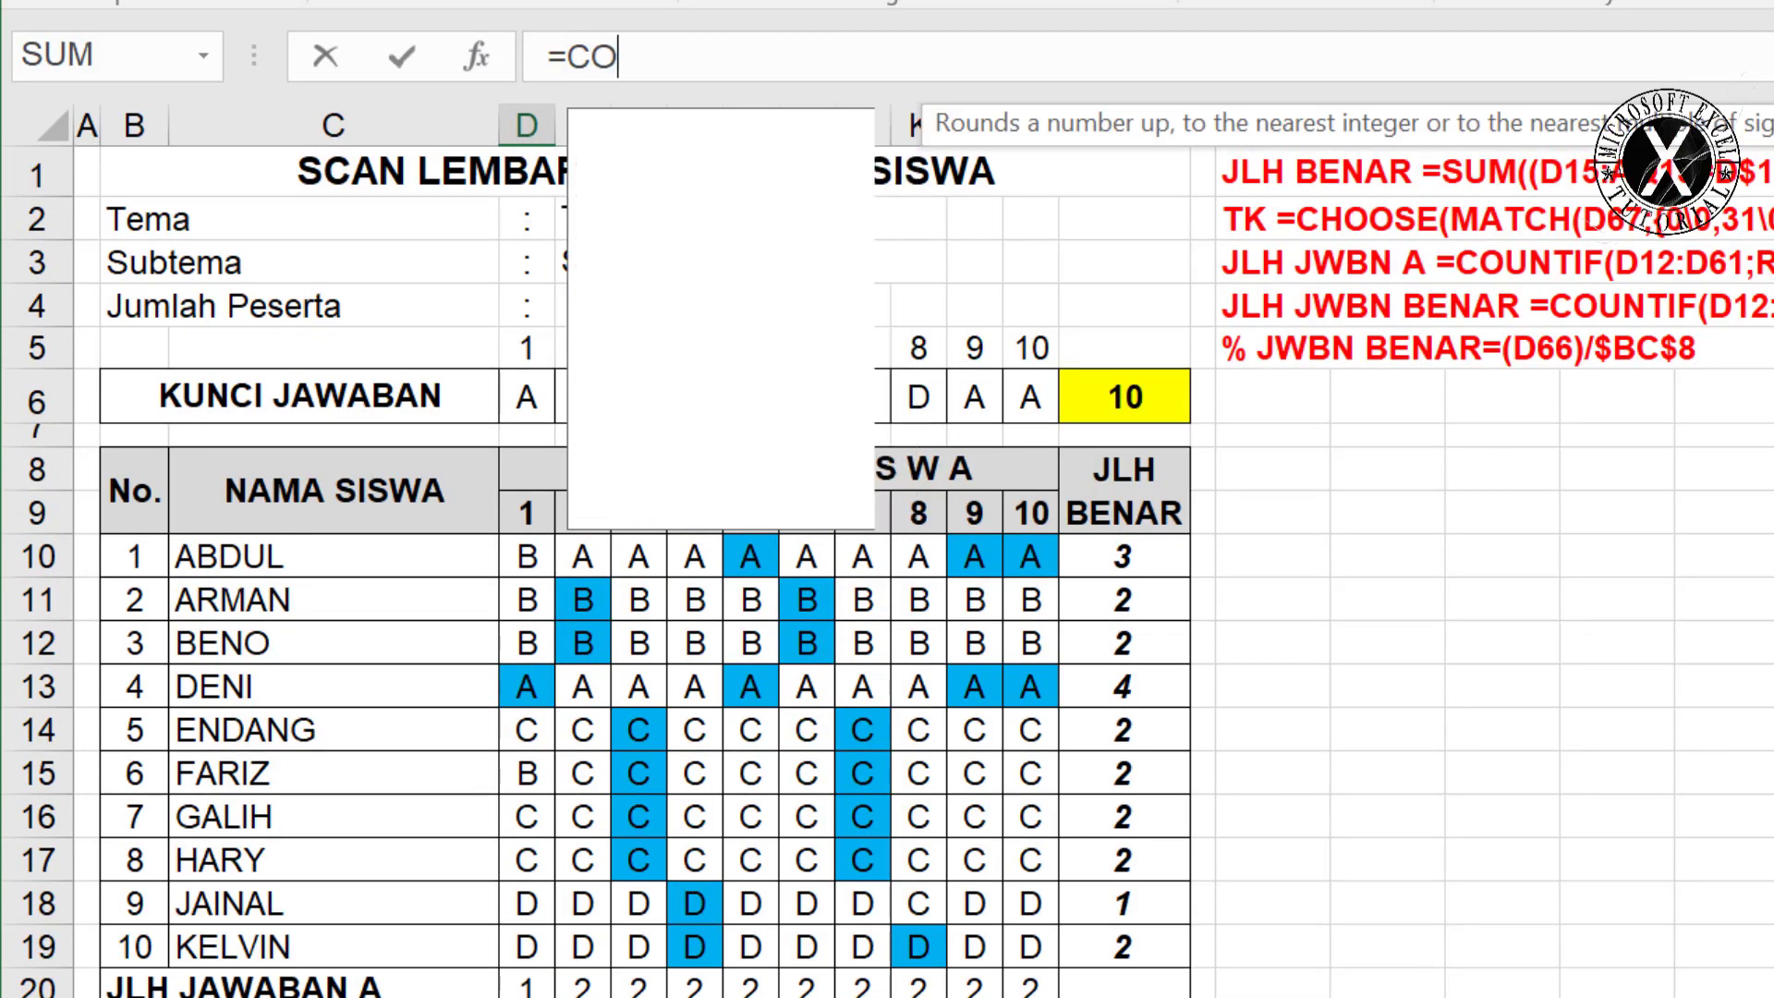
text(UNTIF)
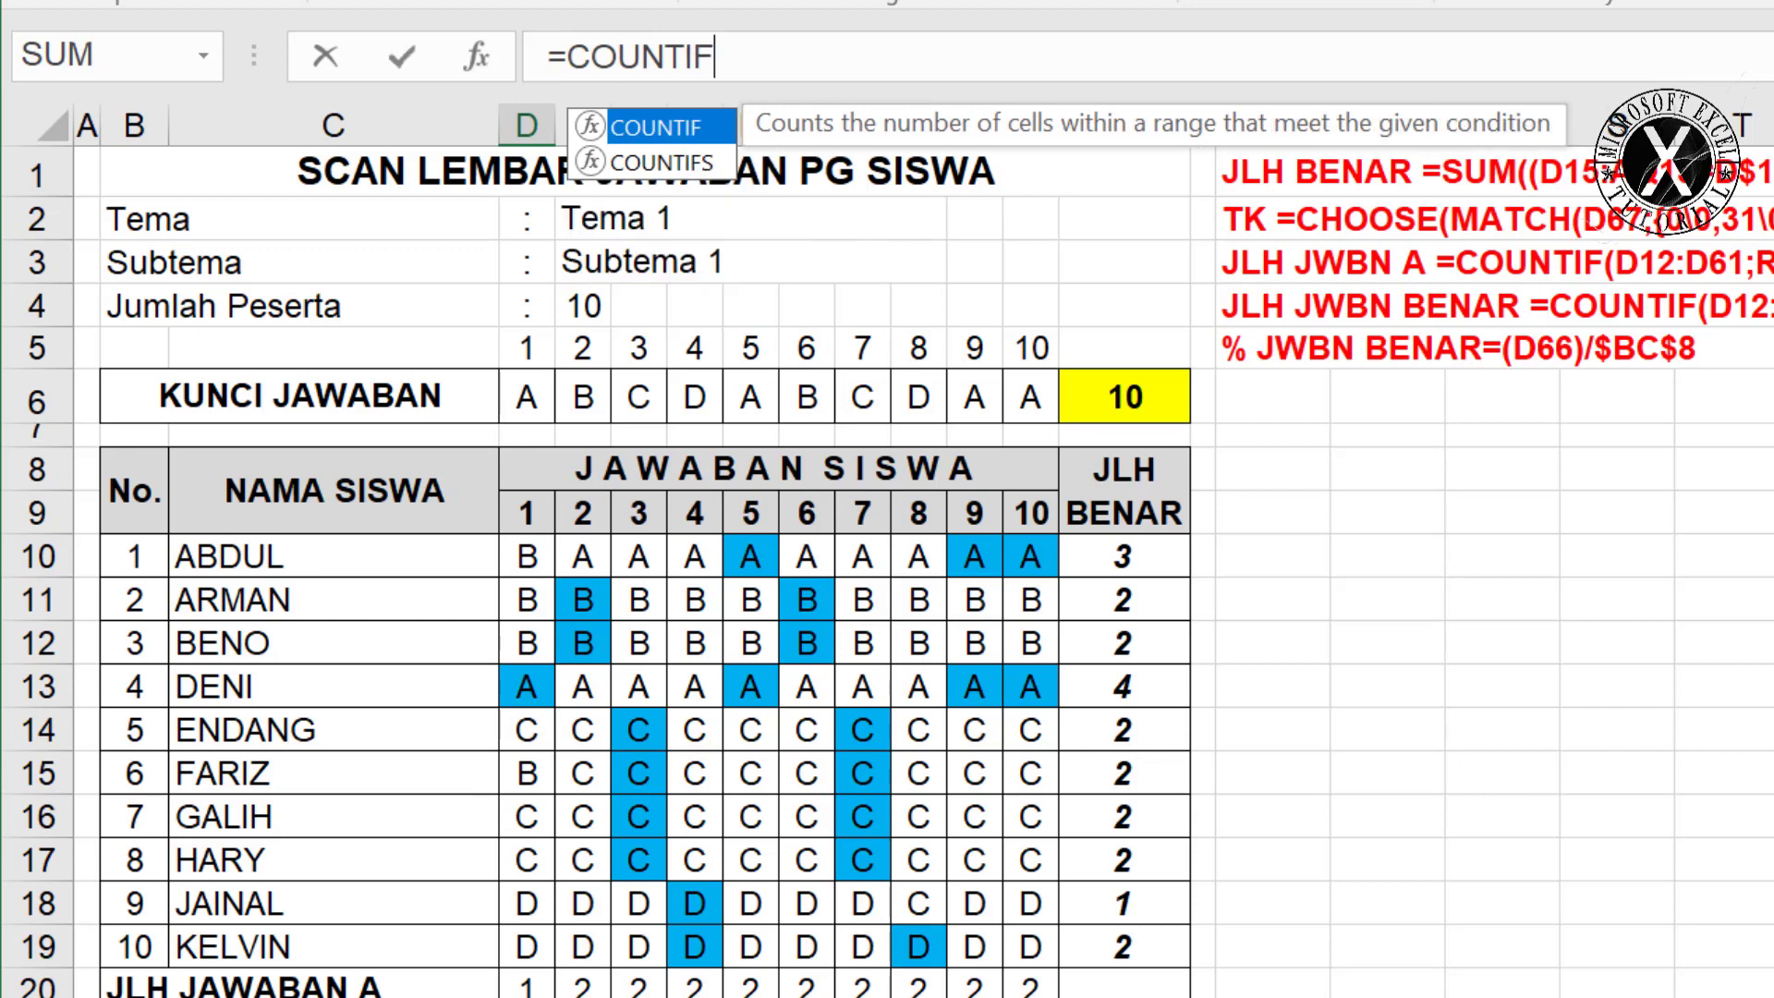
text(()
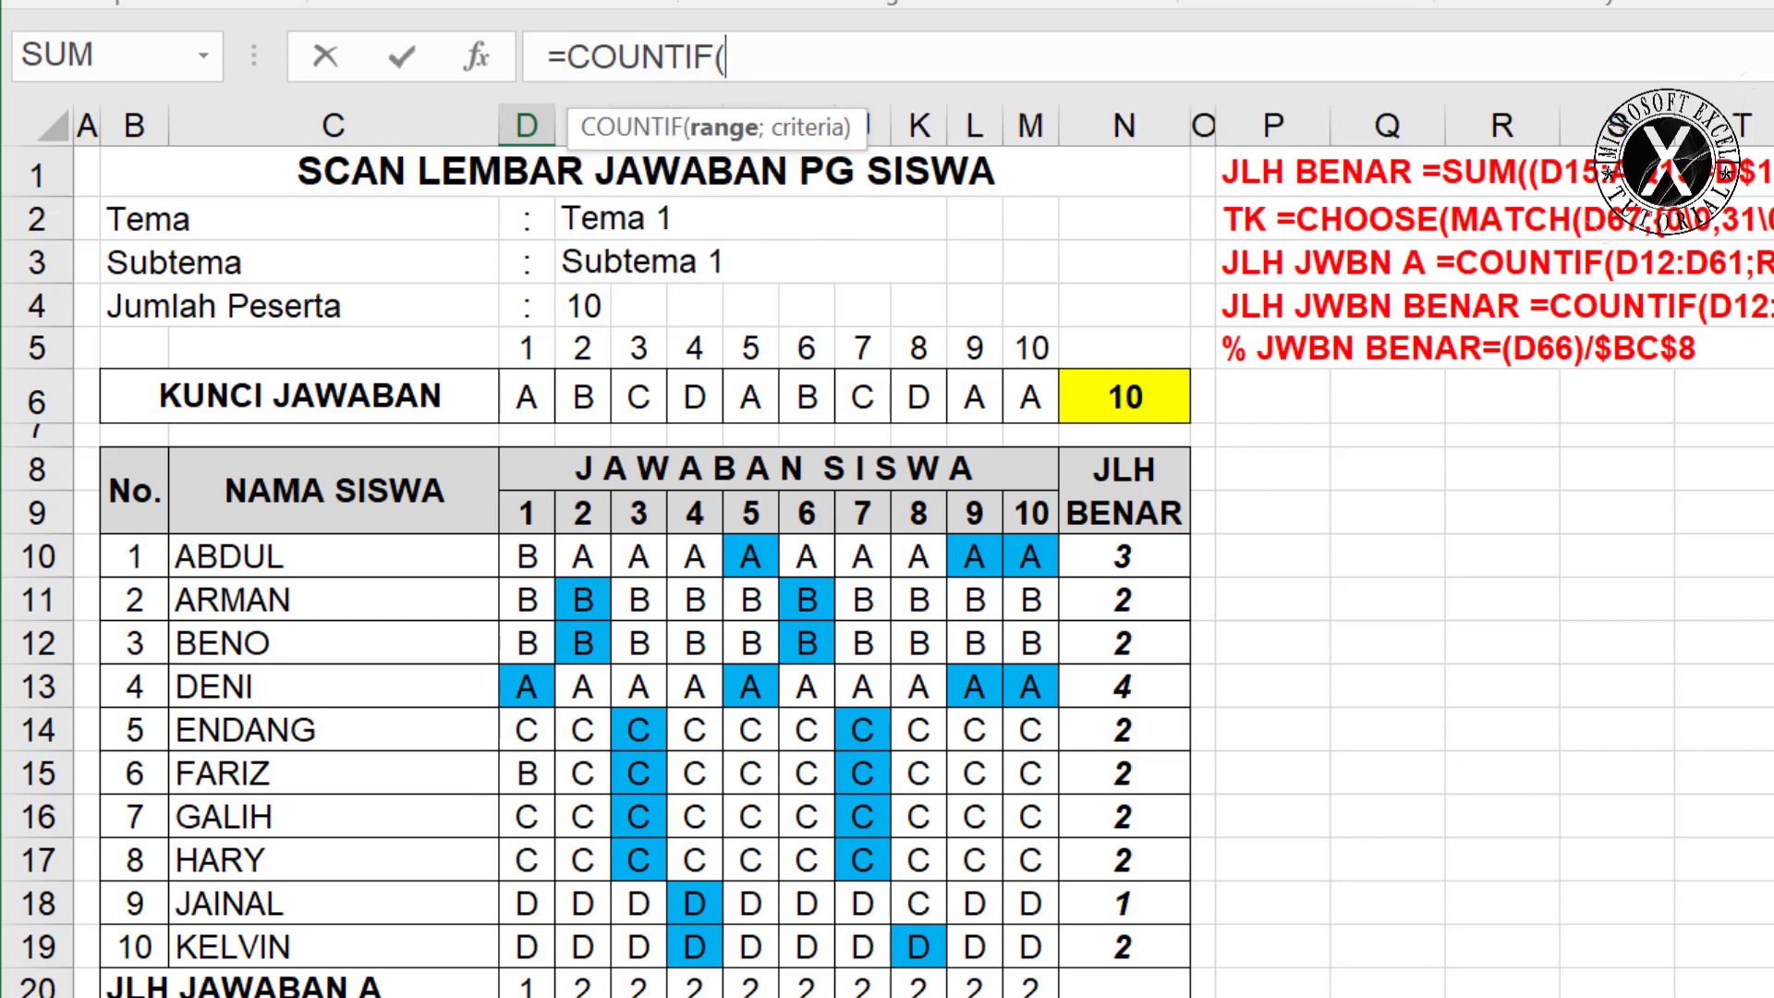
drag(525, 556, 518, 937)
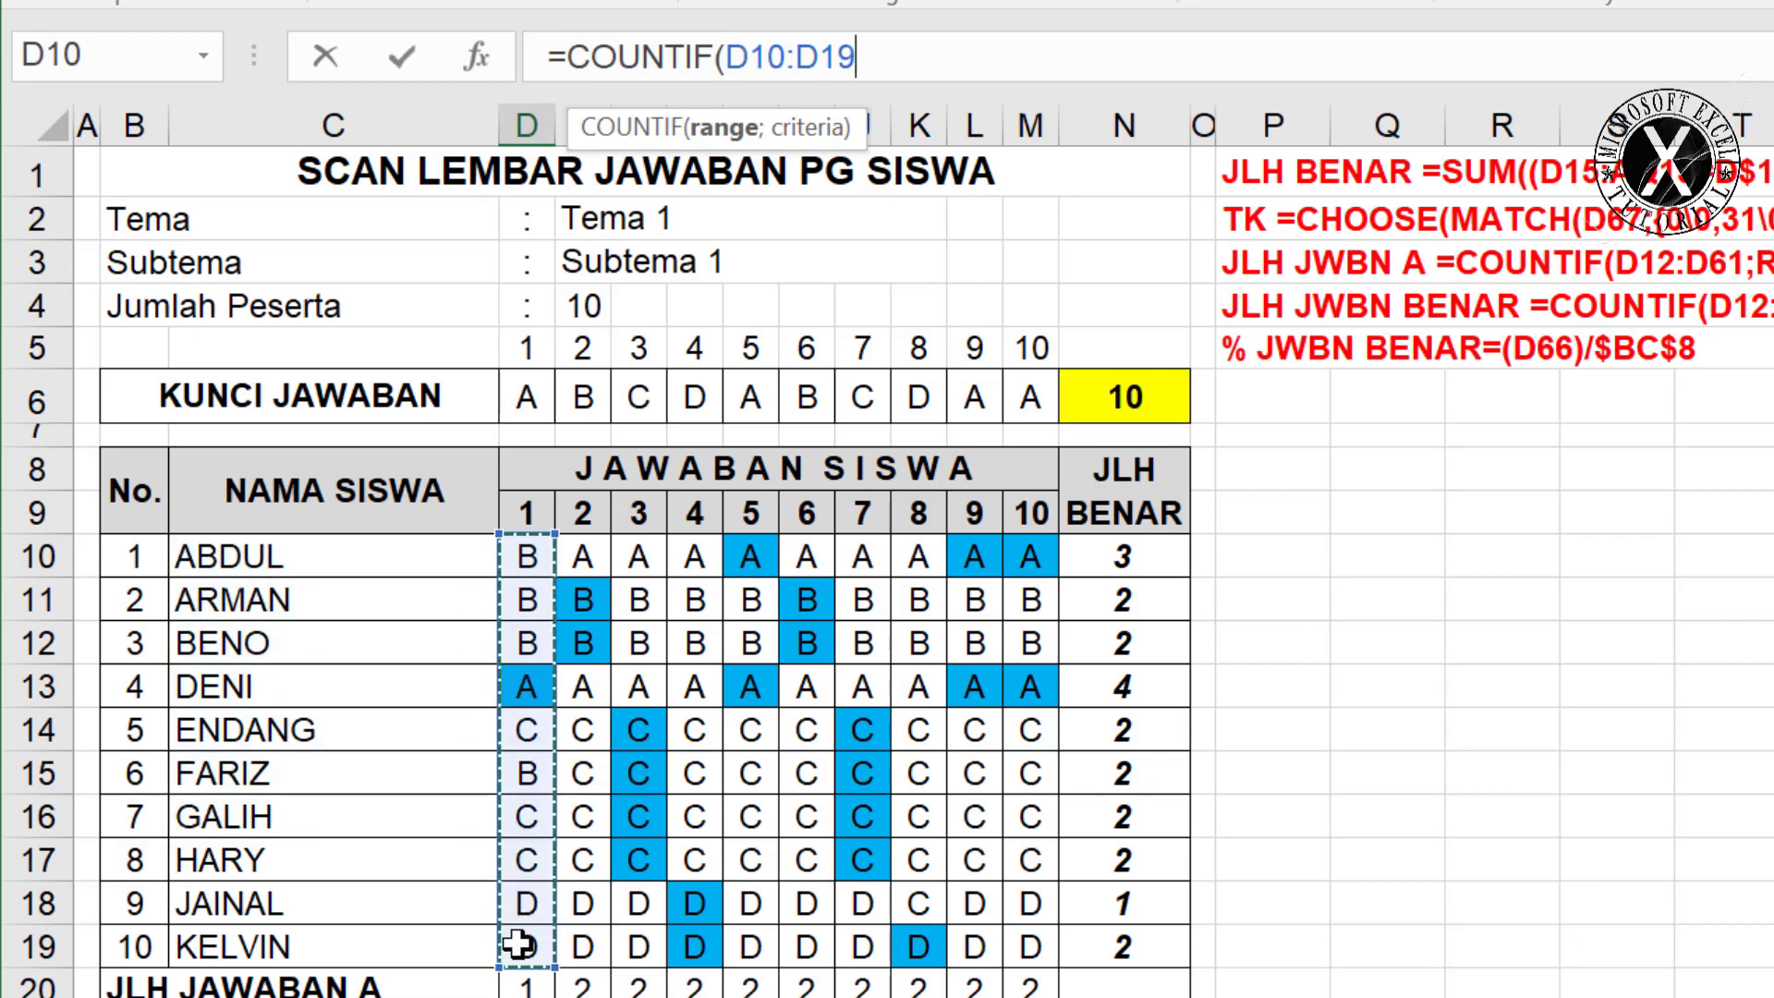
text(;)
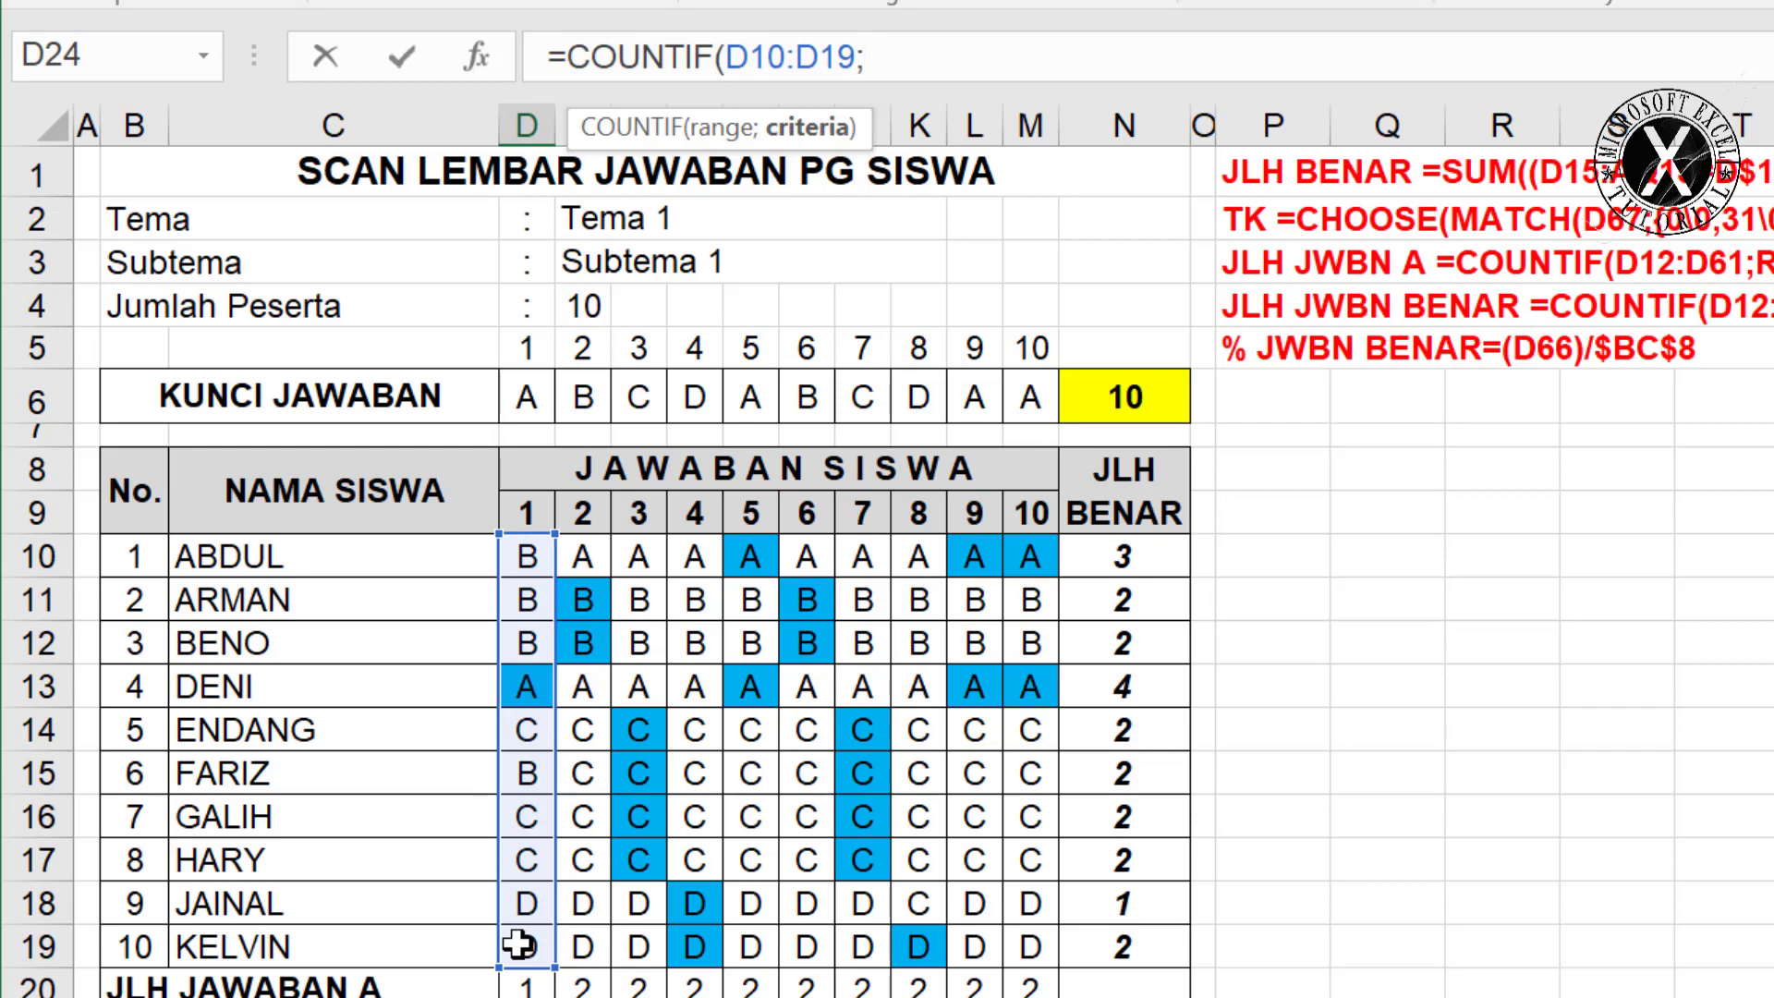
click(525, 395)
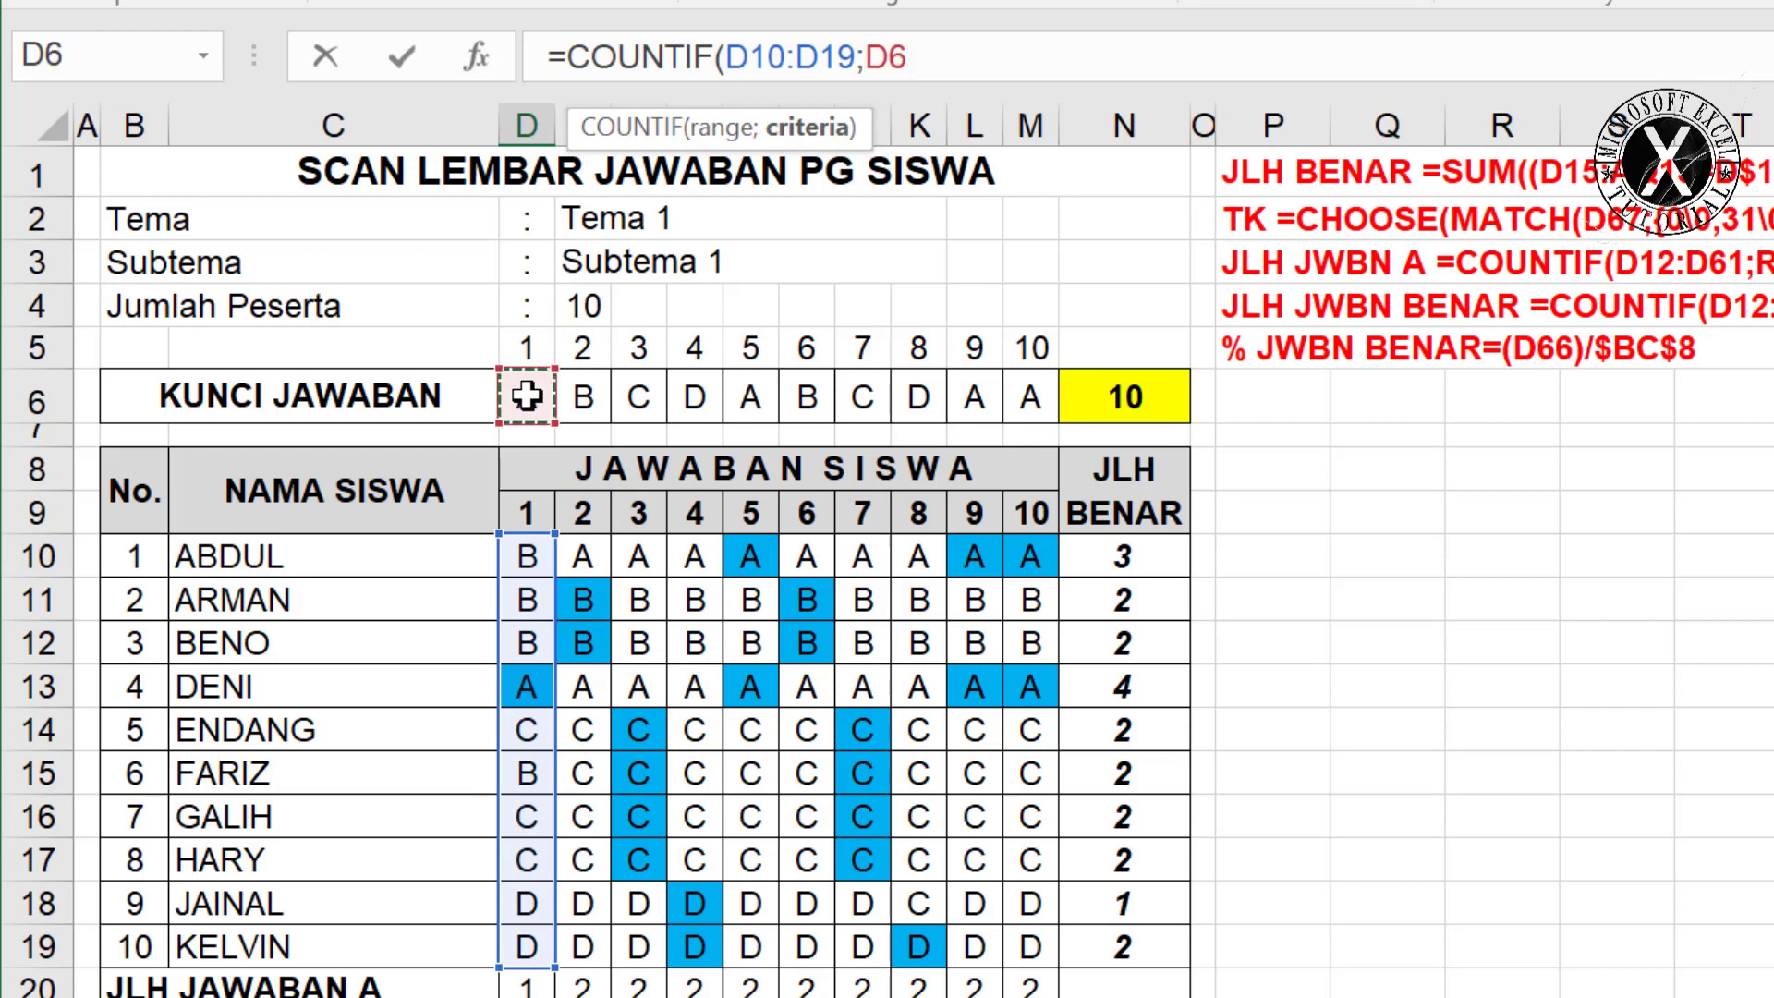
key(Return)
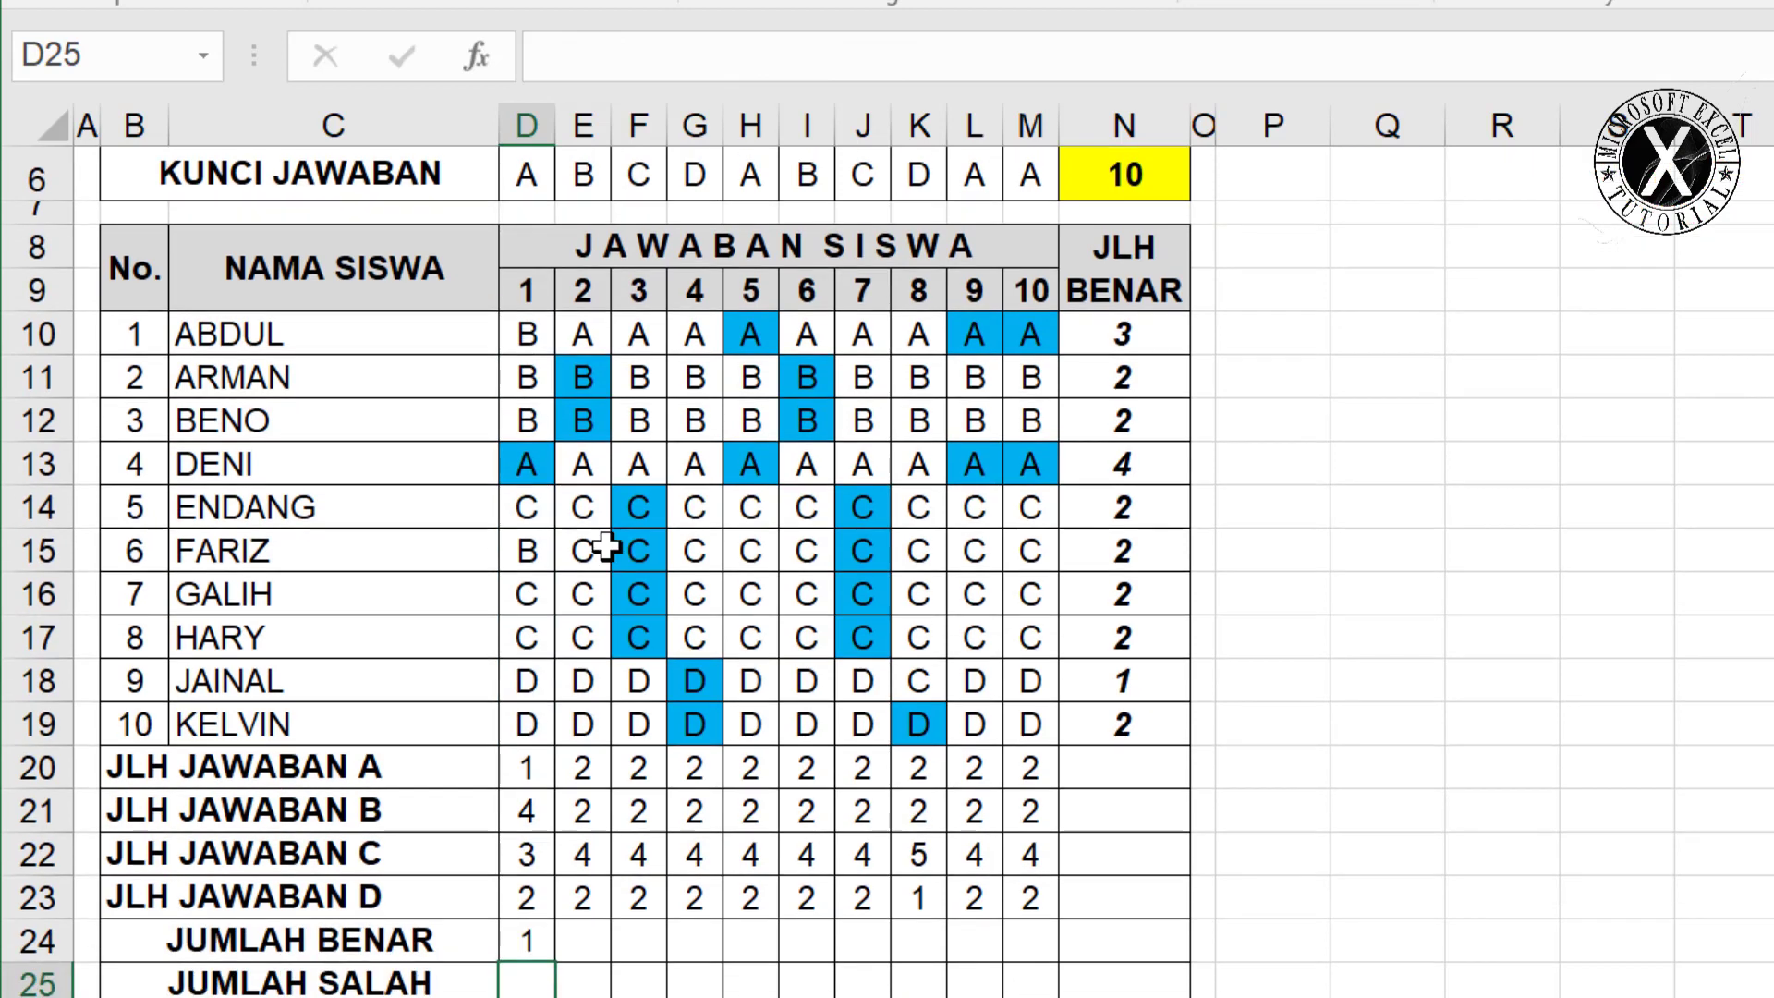
Fill the D24 correct-answer formula across to M24 and make the counts in D24:M24 bold.
click(531, 935)
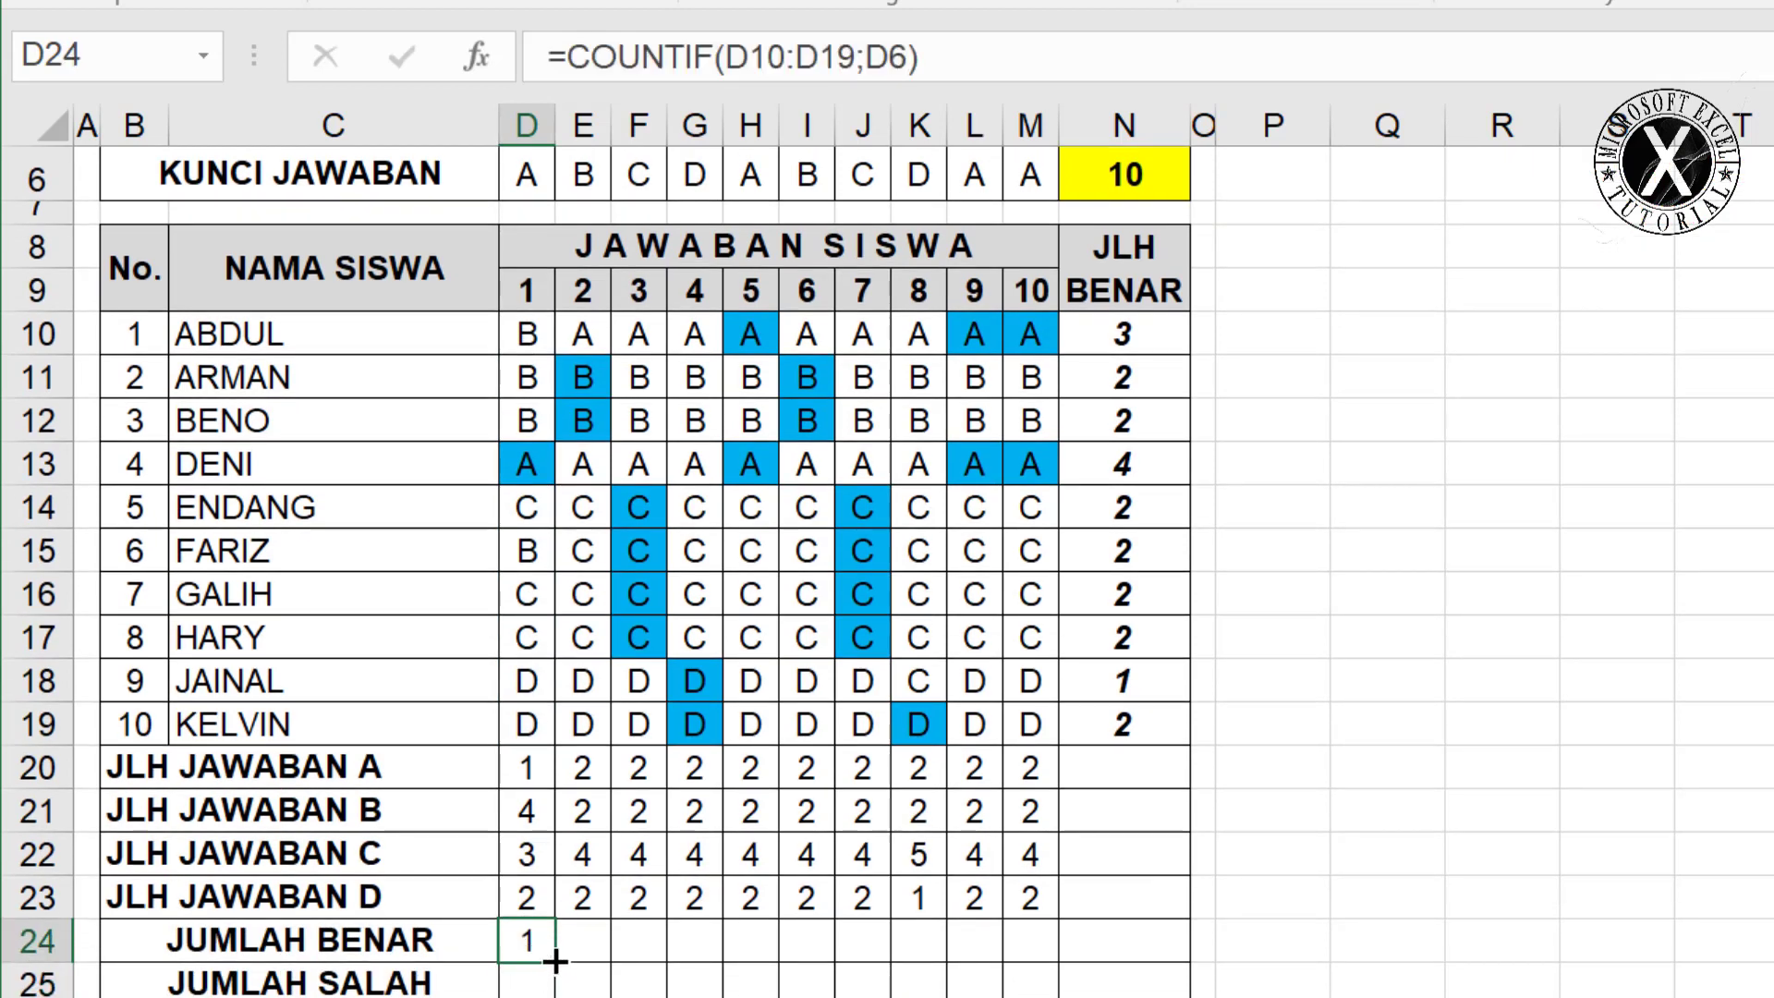
drag(554, 958, 1075, 967)
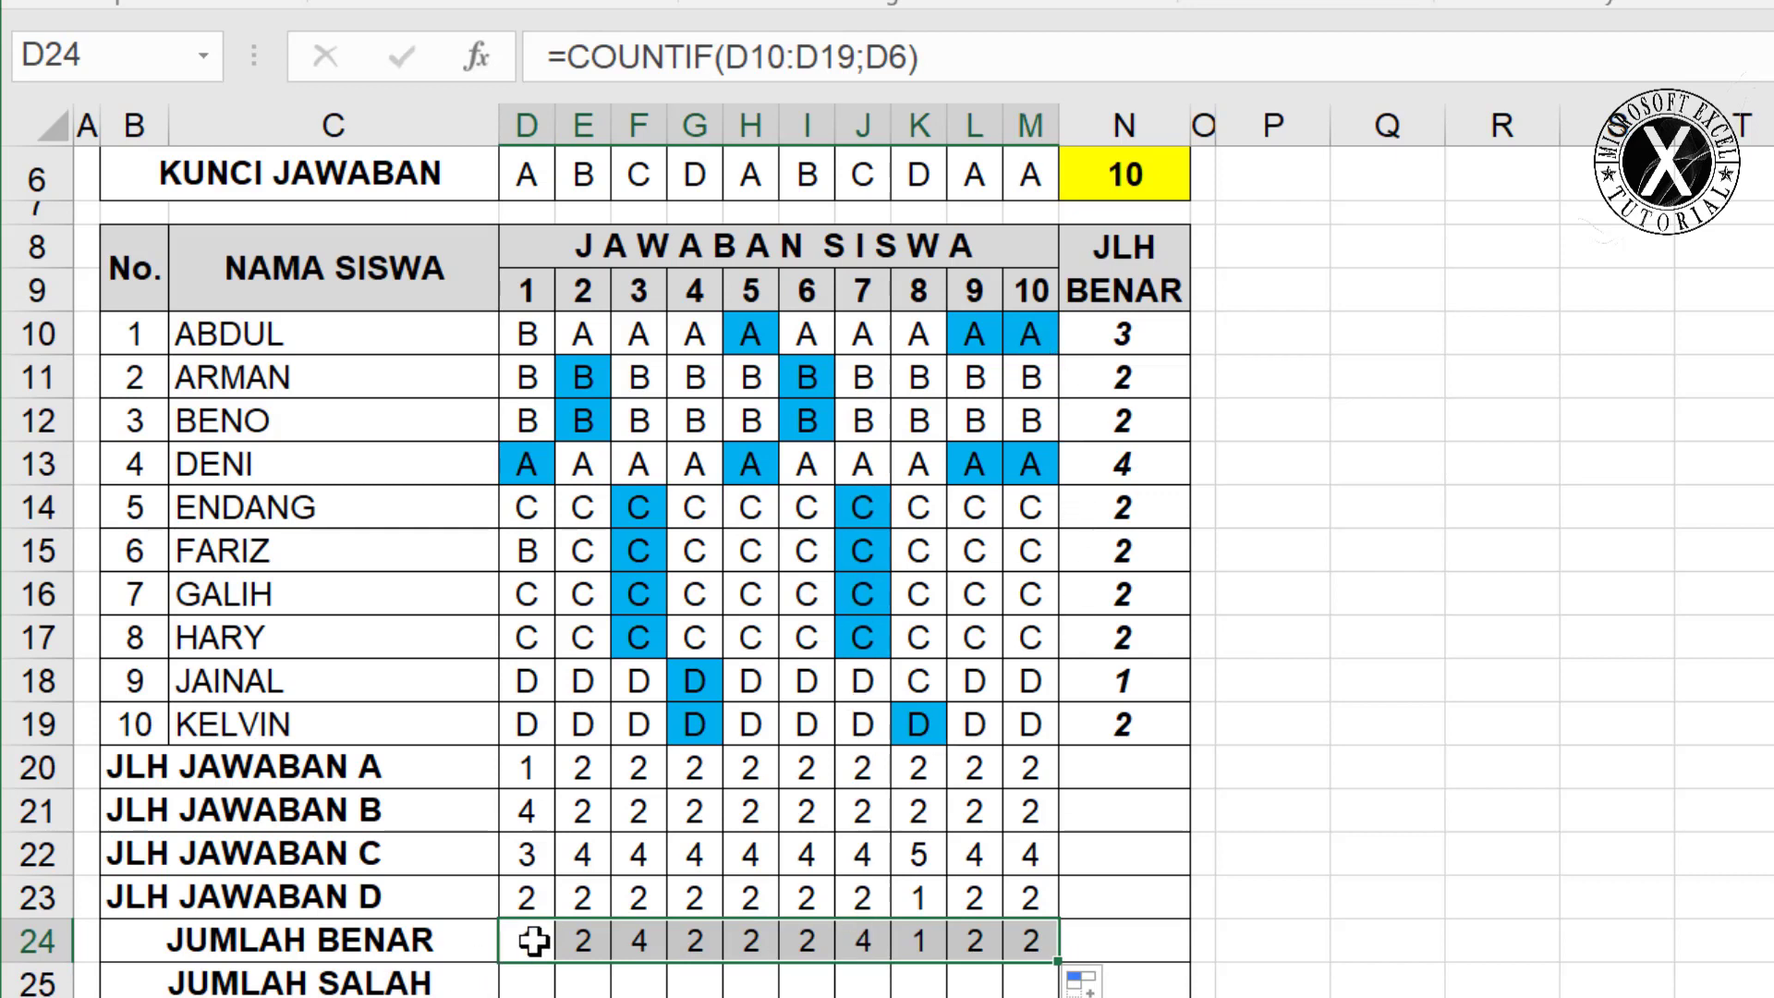
drag(529, 941, 1022, 943)
key(ctrl+b)
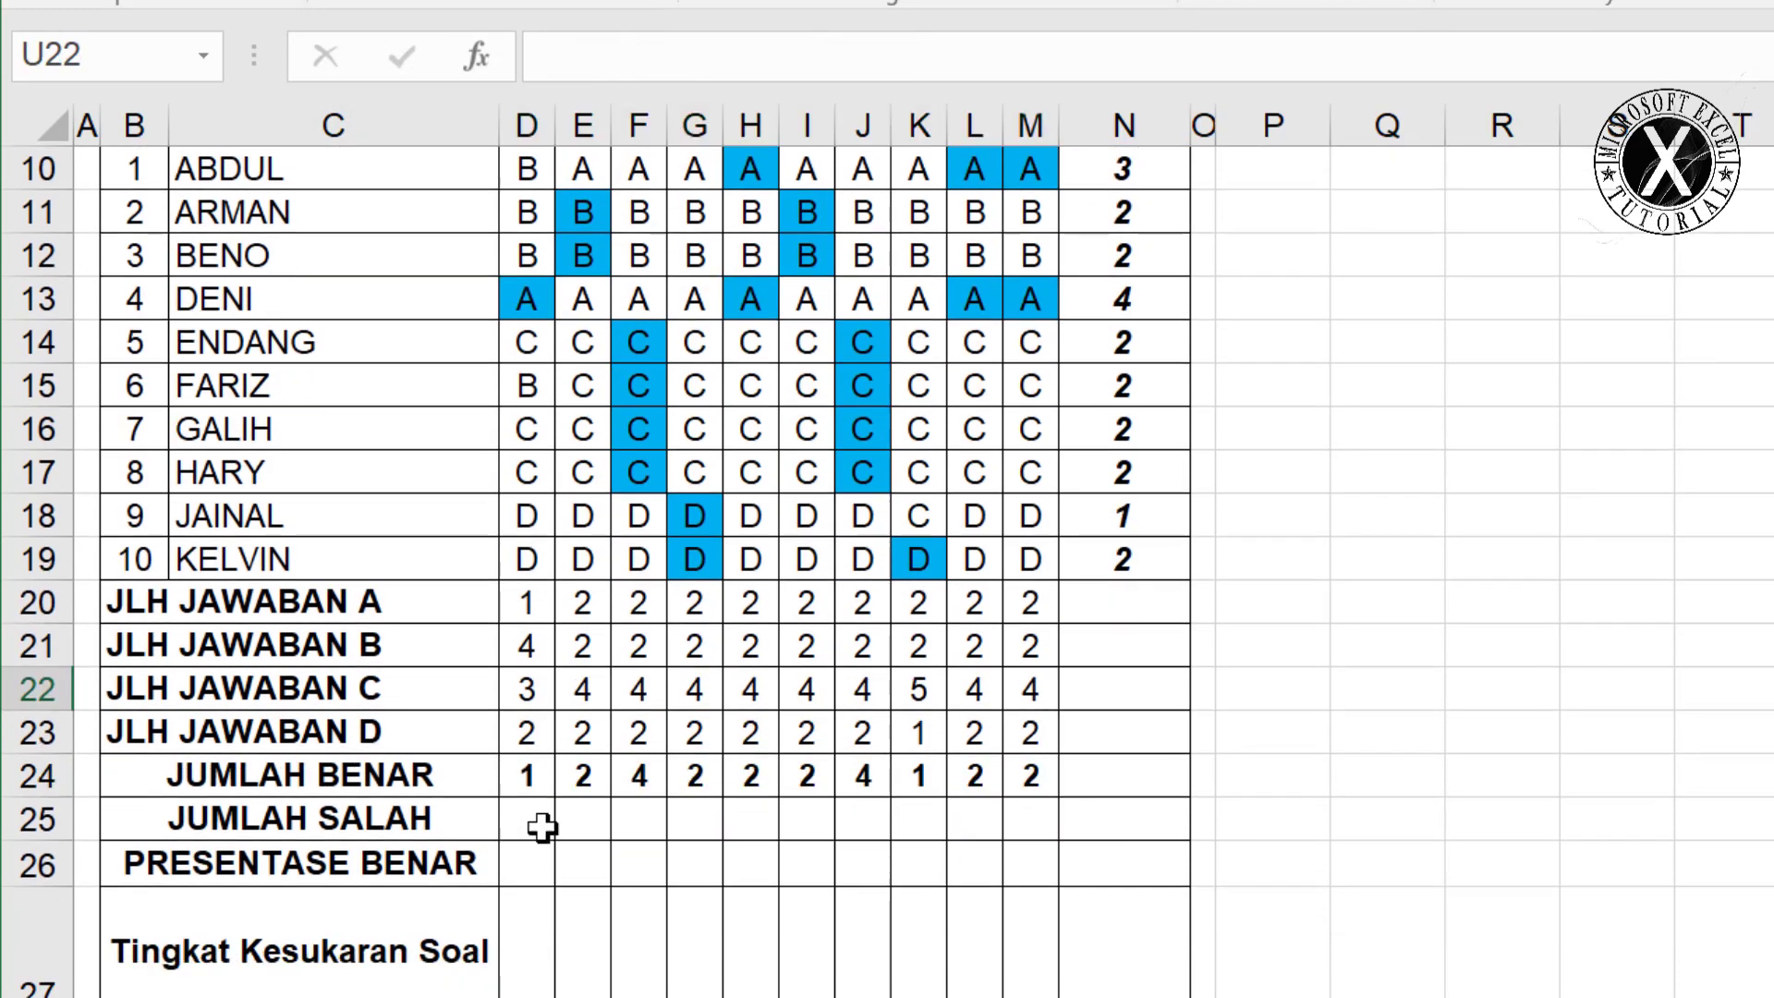
Start the JUMLAH SALAH formula in D25 with =SUM(D10:D19<>D6), comparing the first question's answers with its key.
click(527, 818)
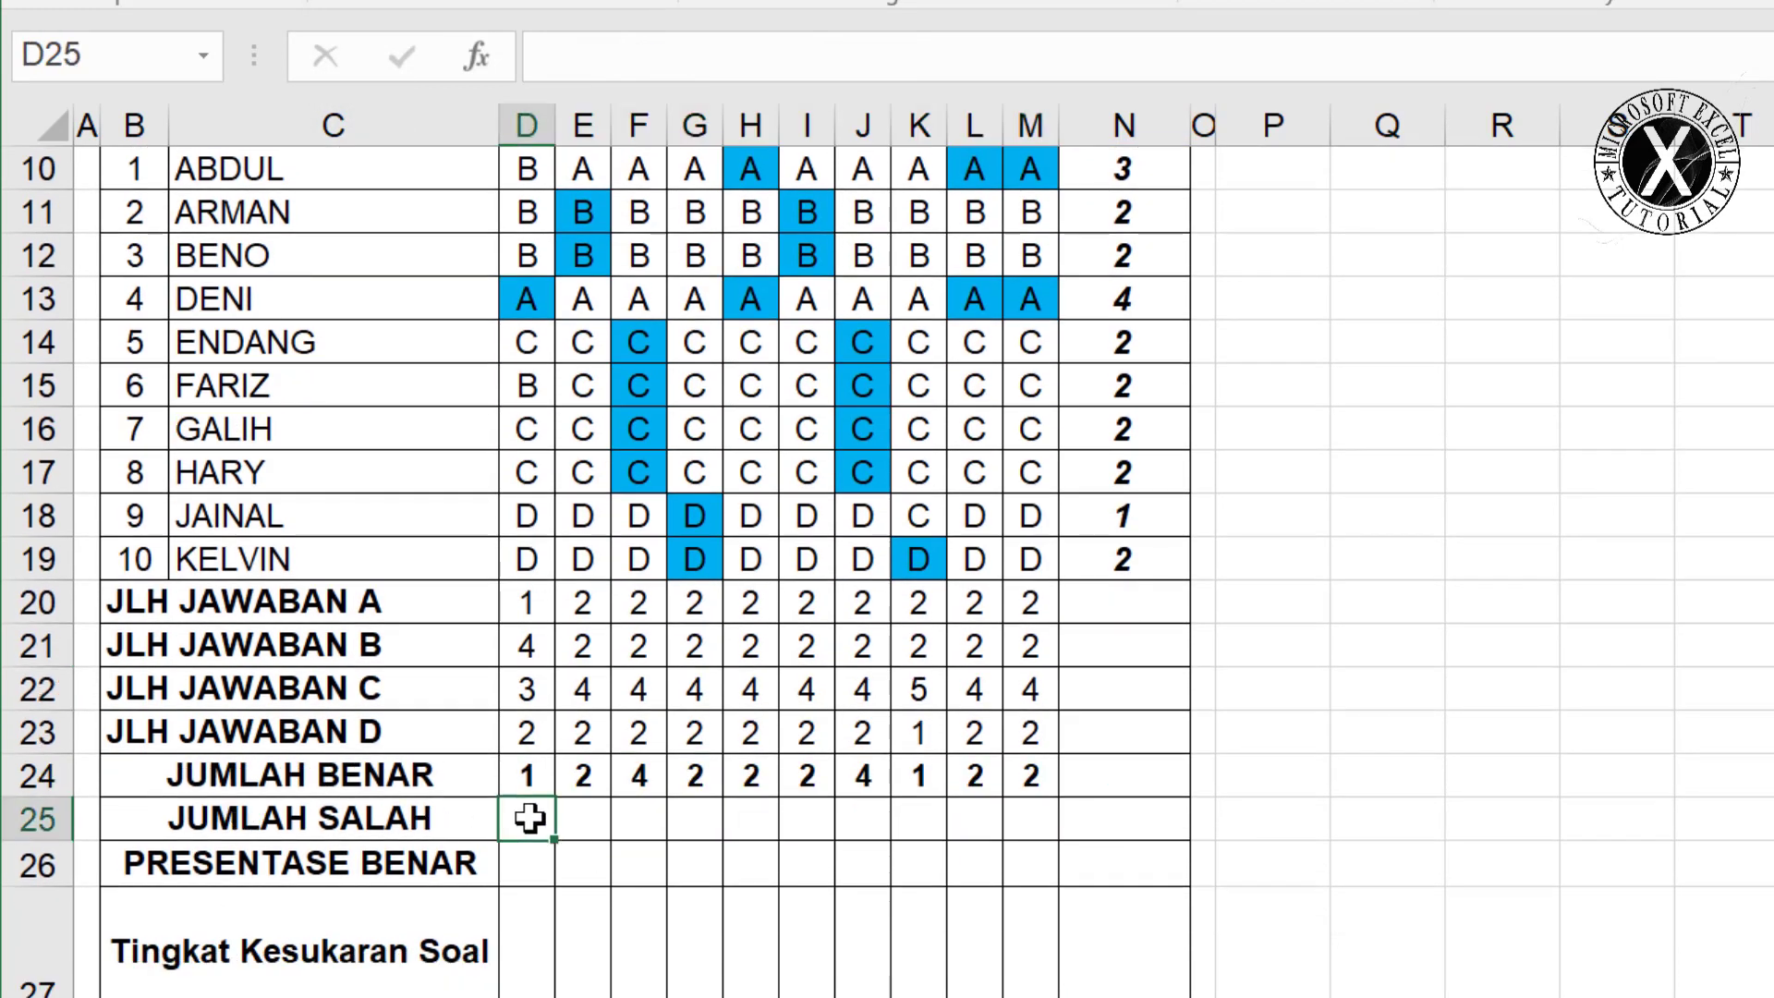
scroll(527, 820, up, 3)
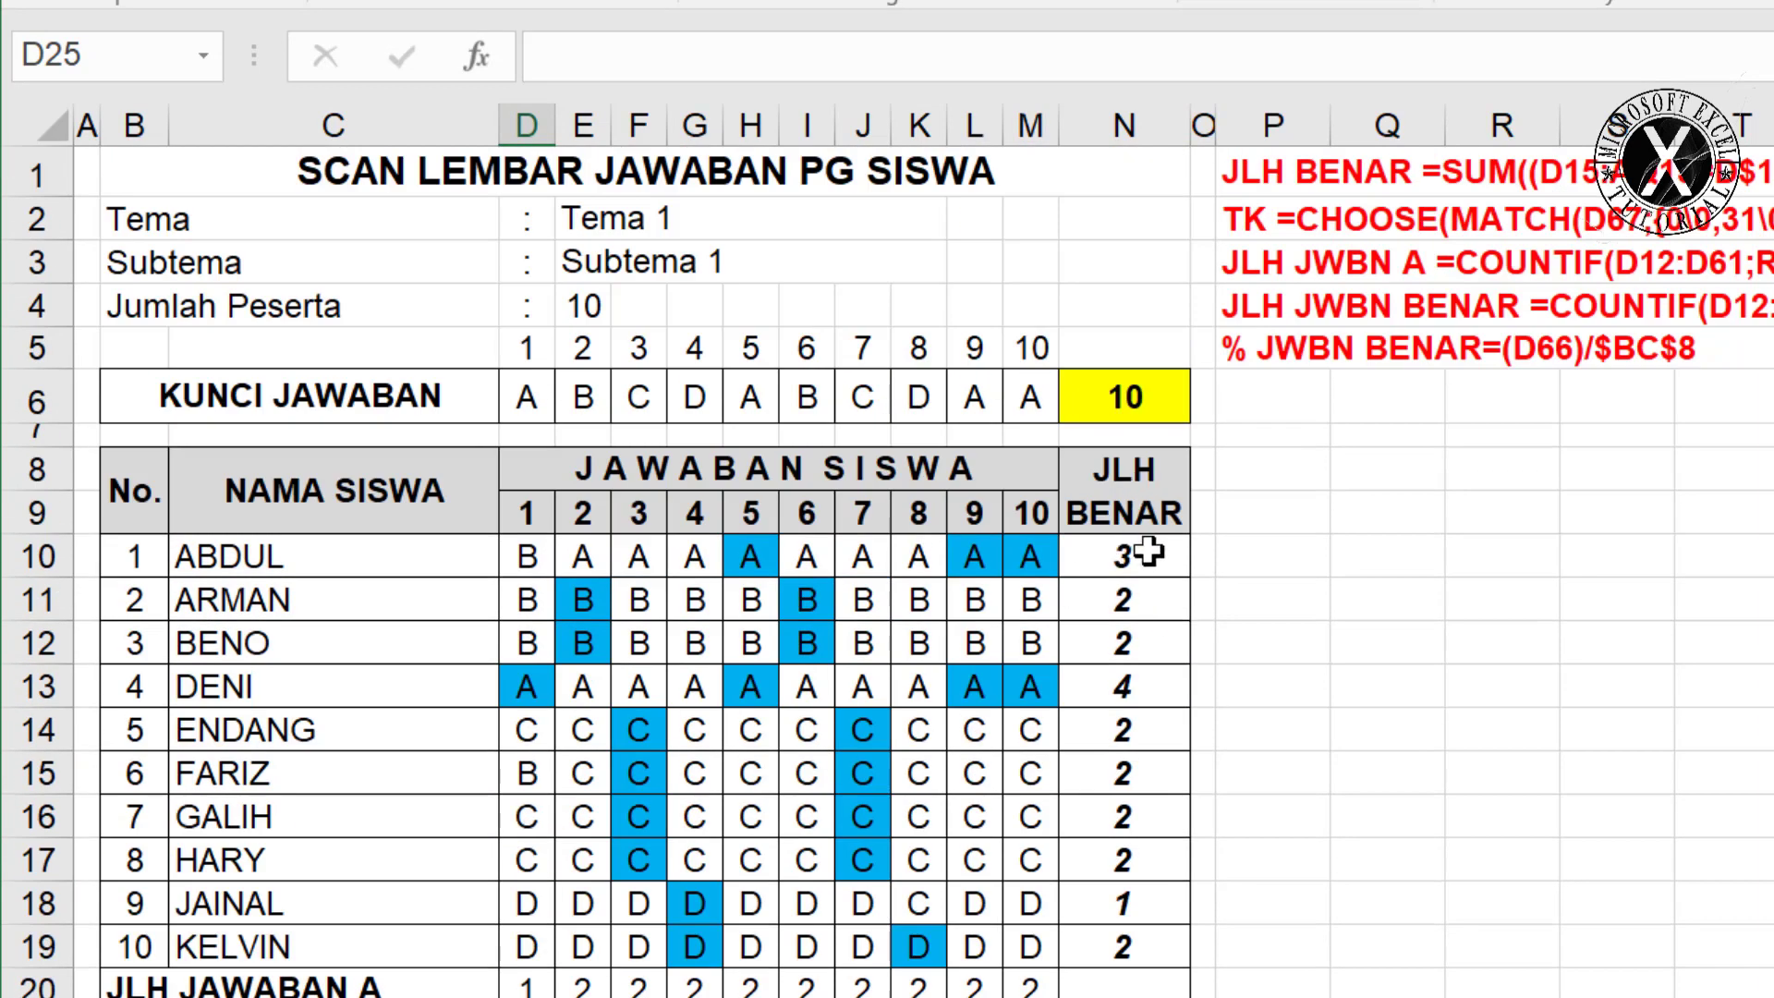
scroll(1013, 579, down, 2)
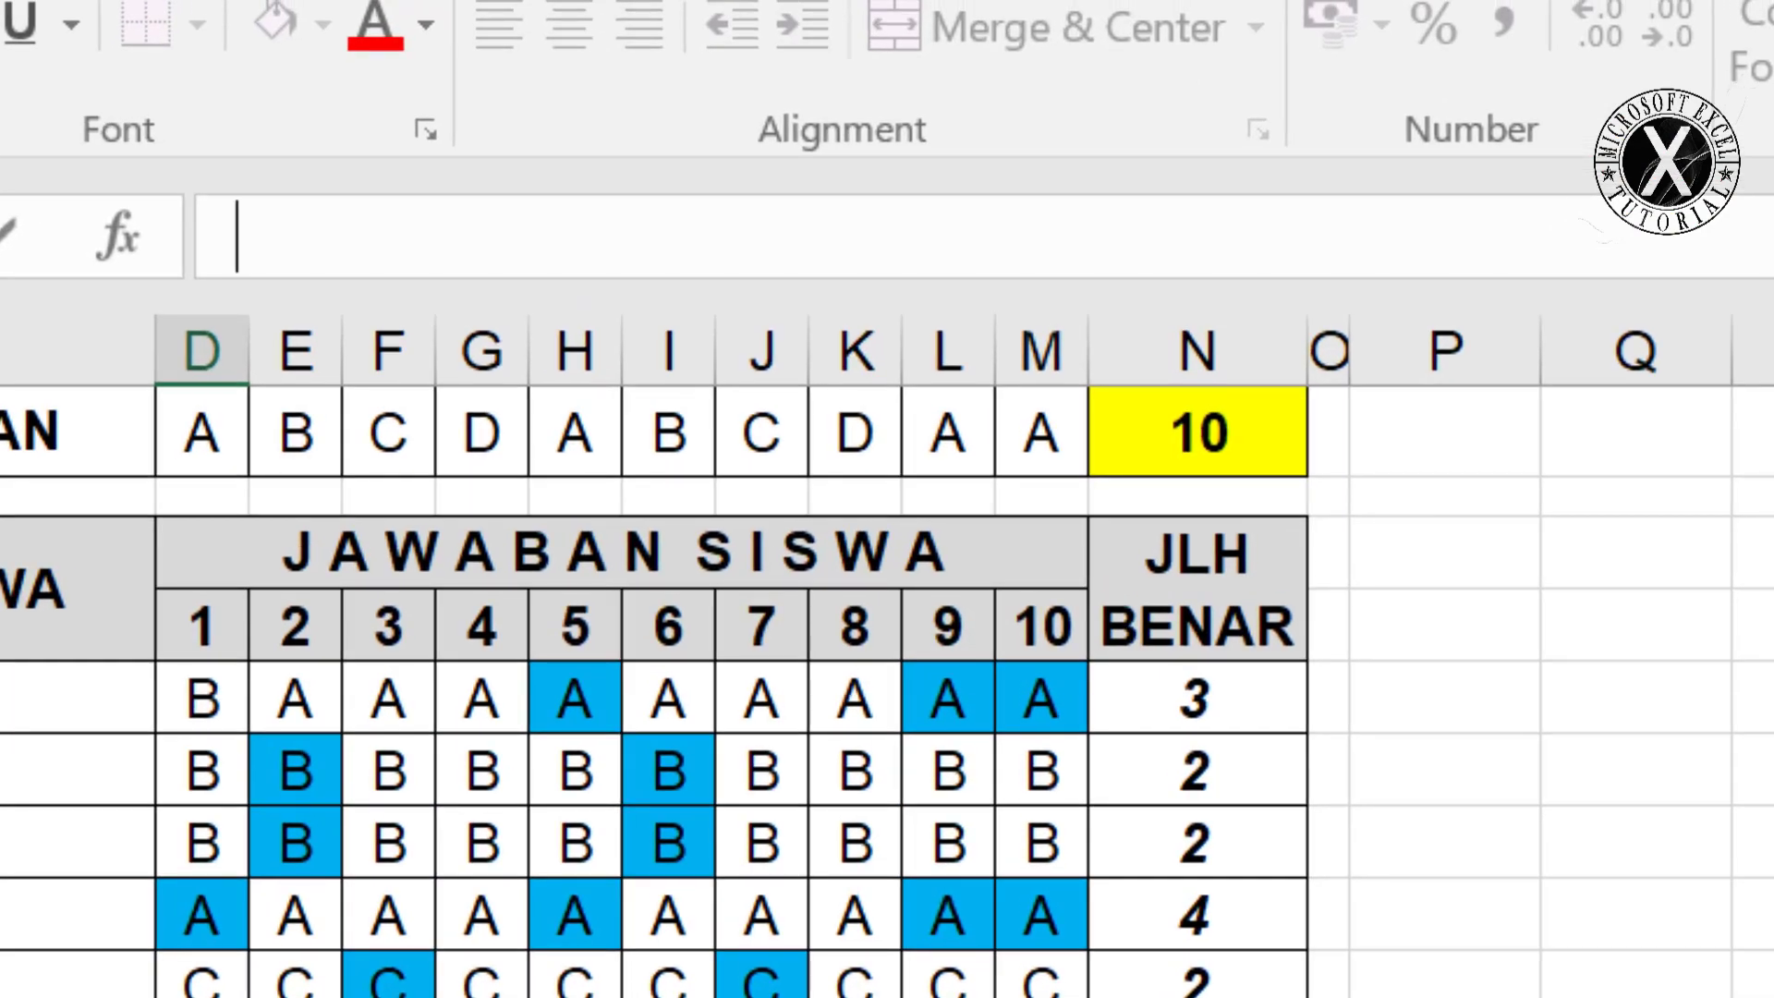
scroll(886, 647, up, 2)
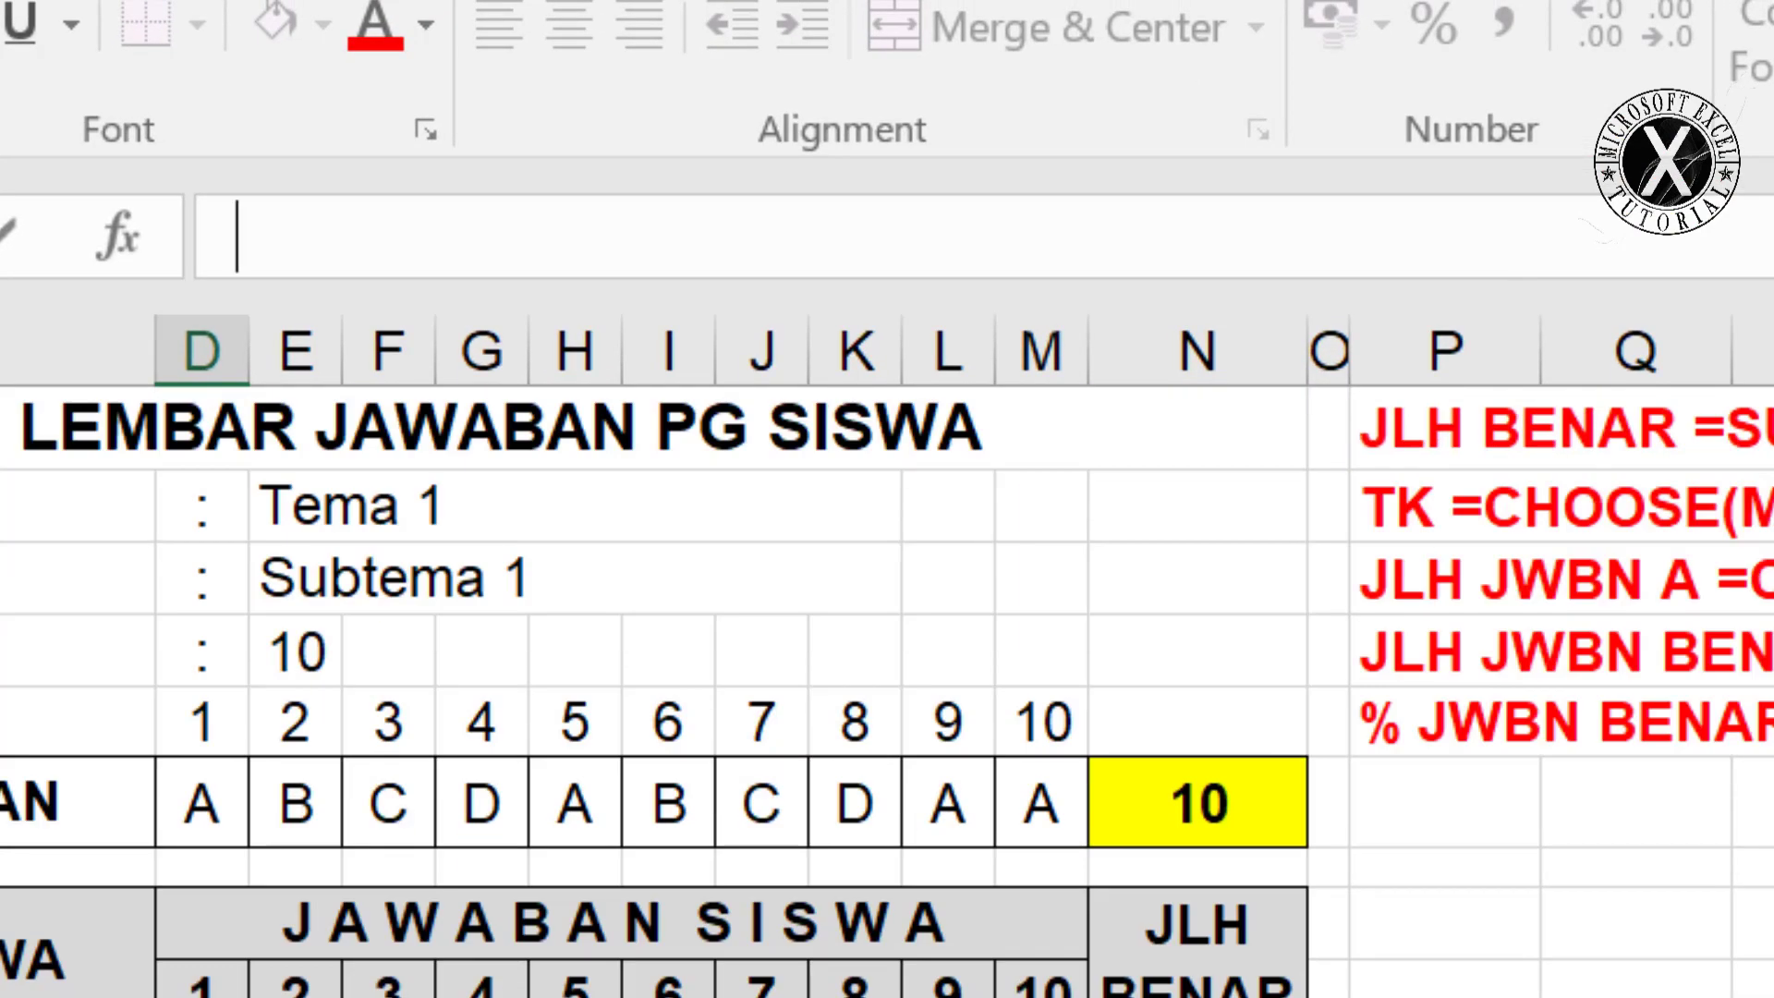
text(=)
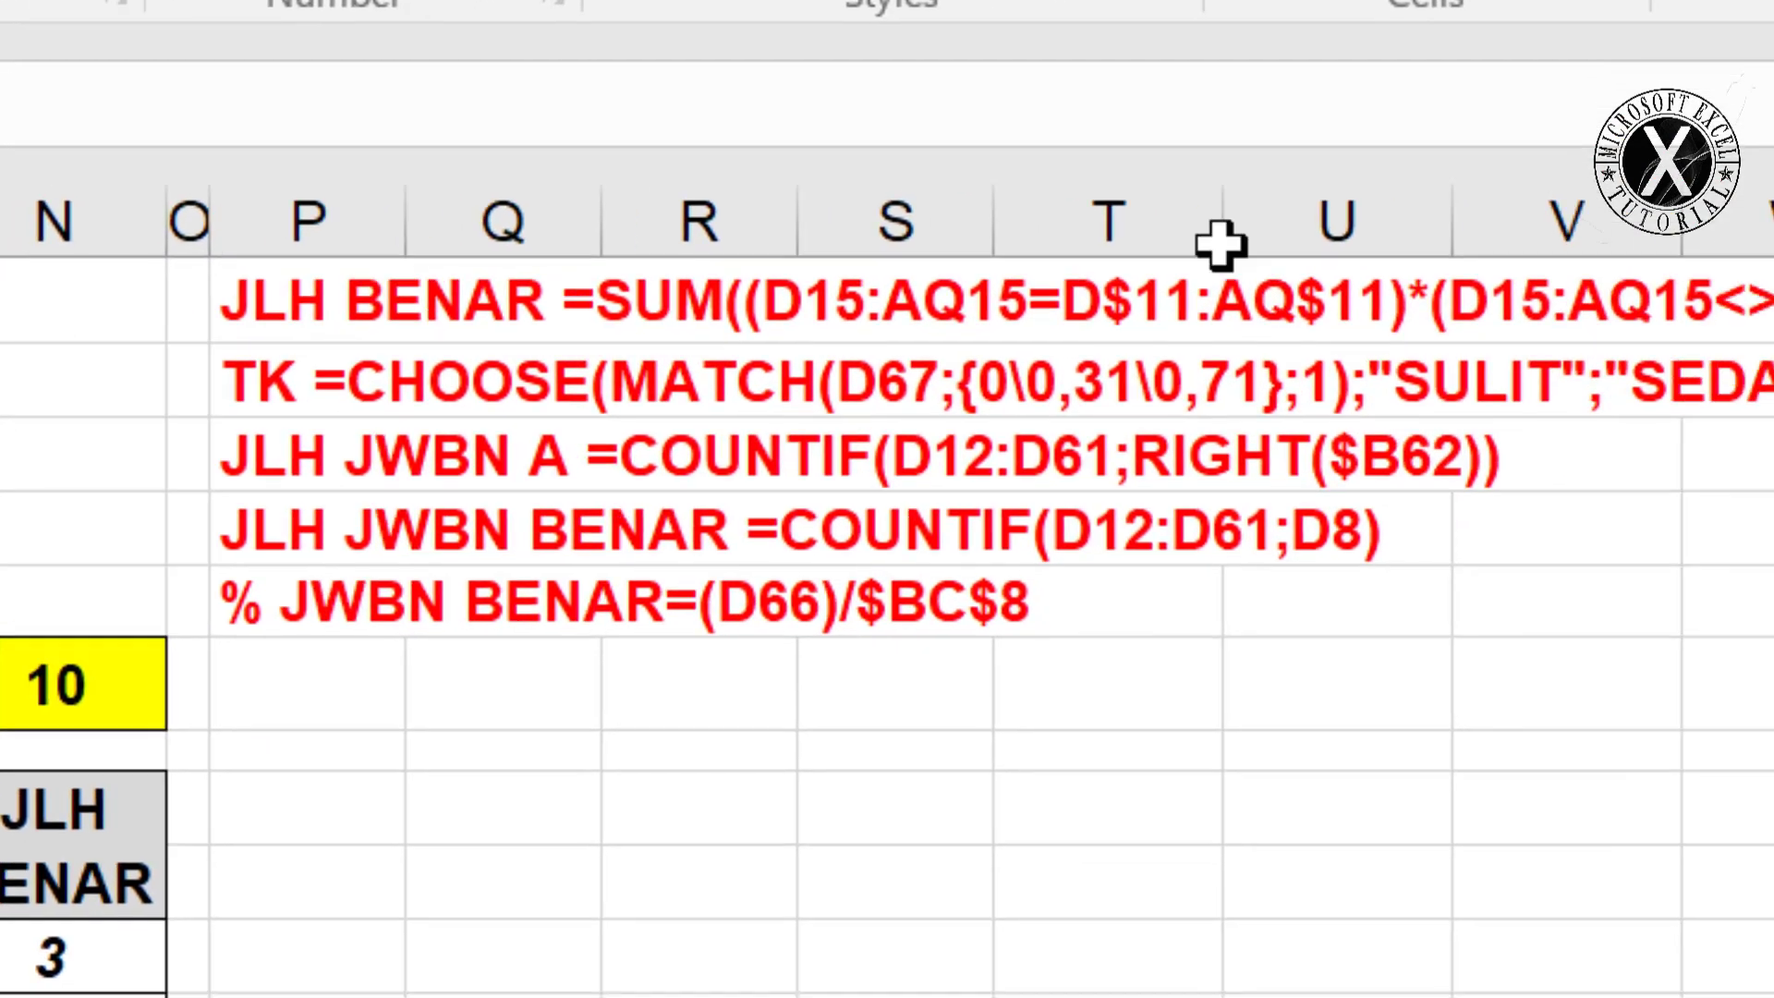
text(SUM)
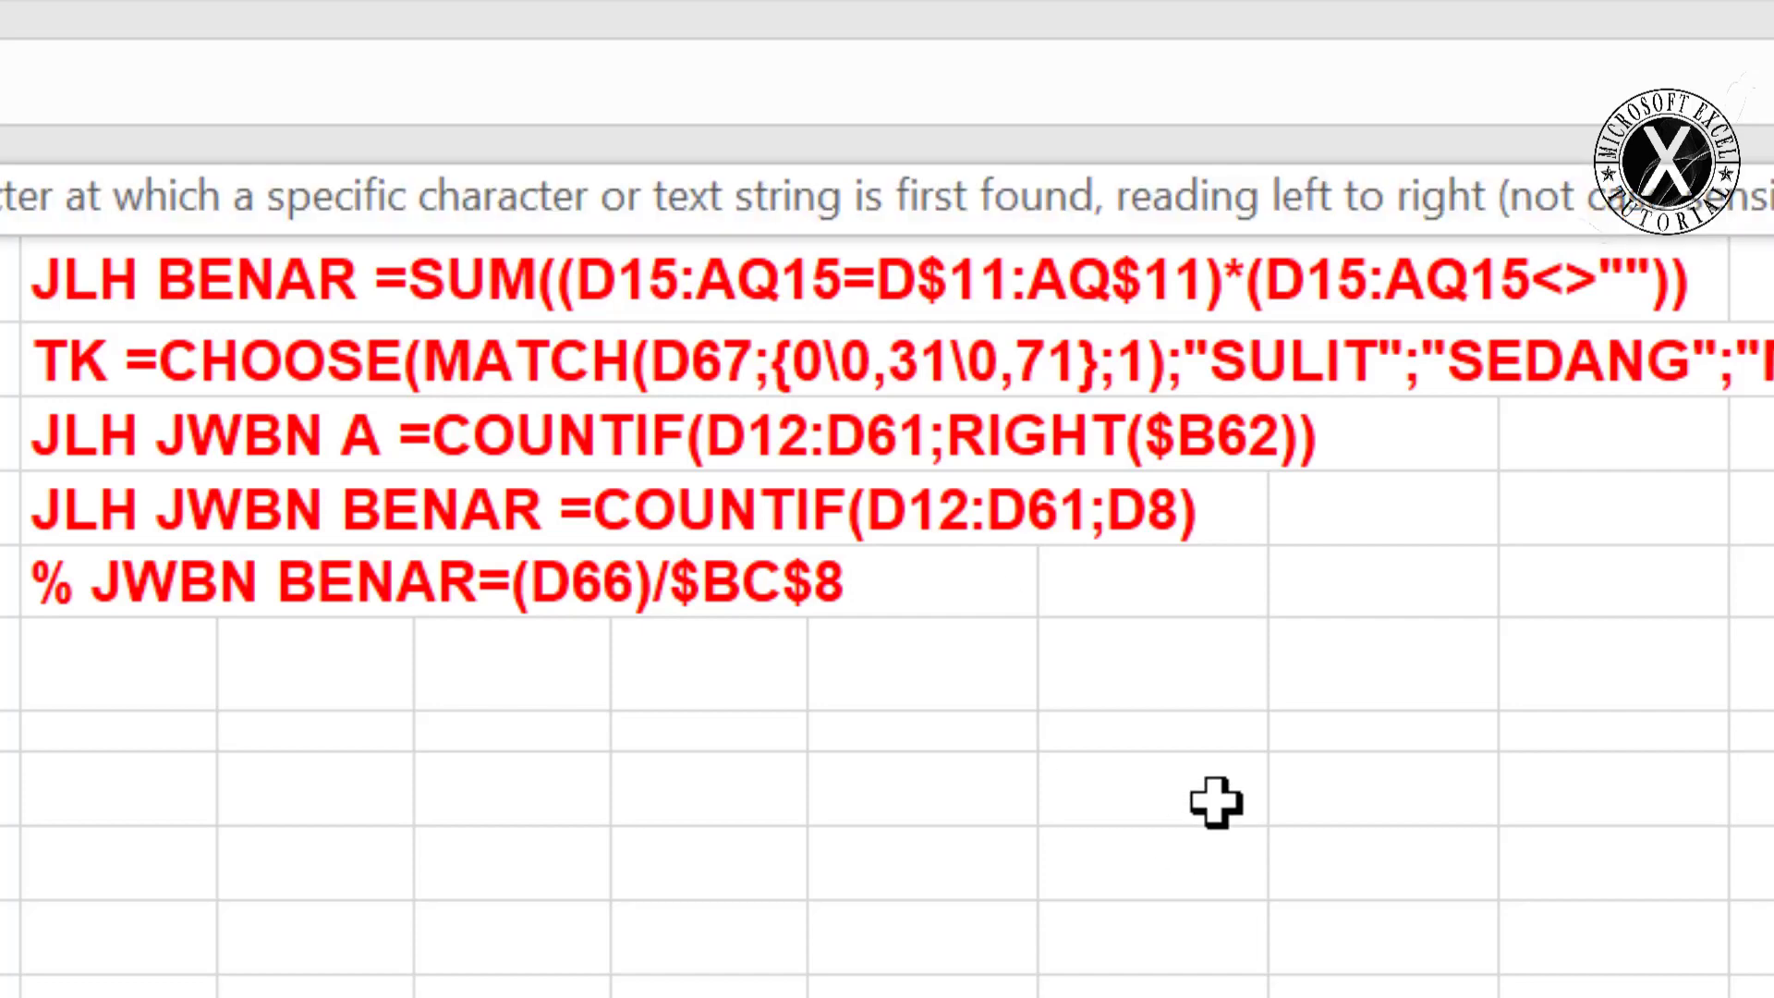
text(()
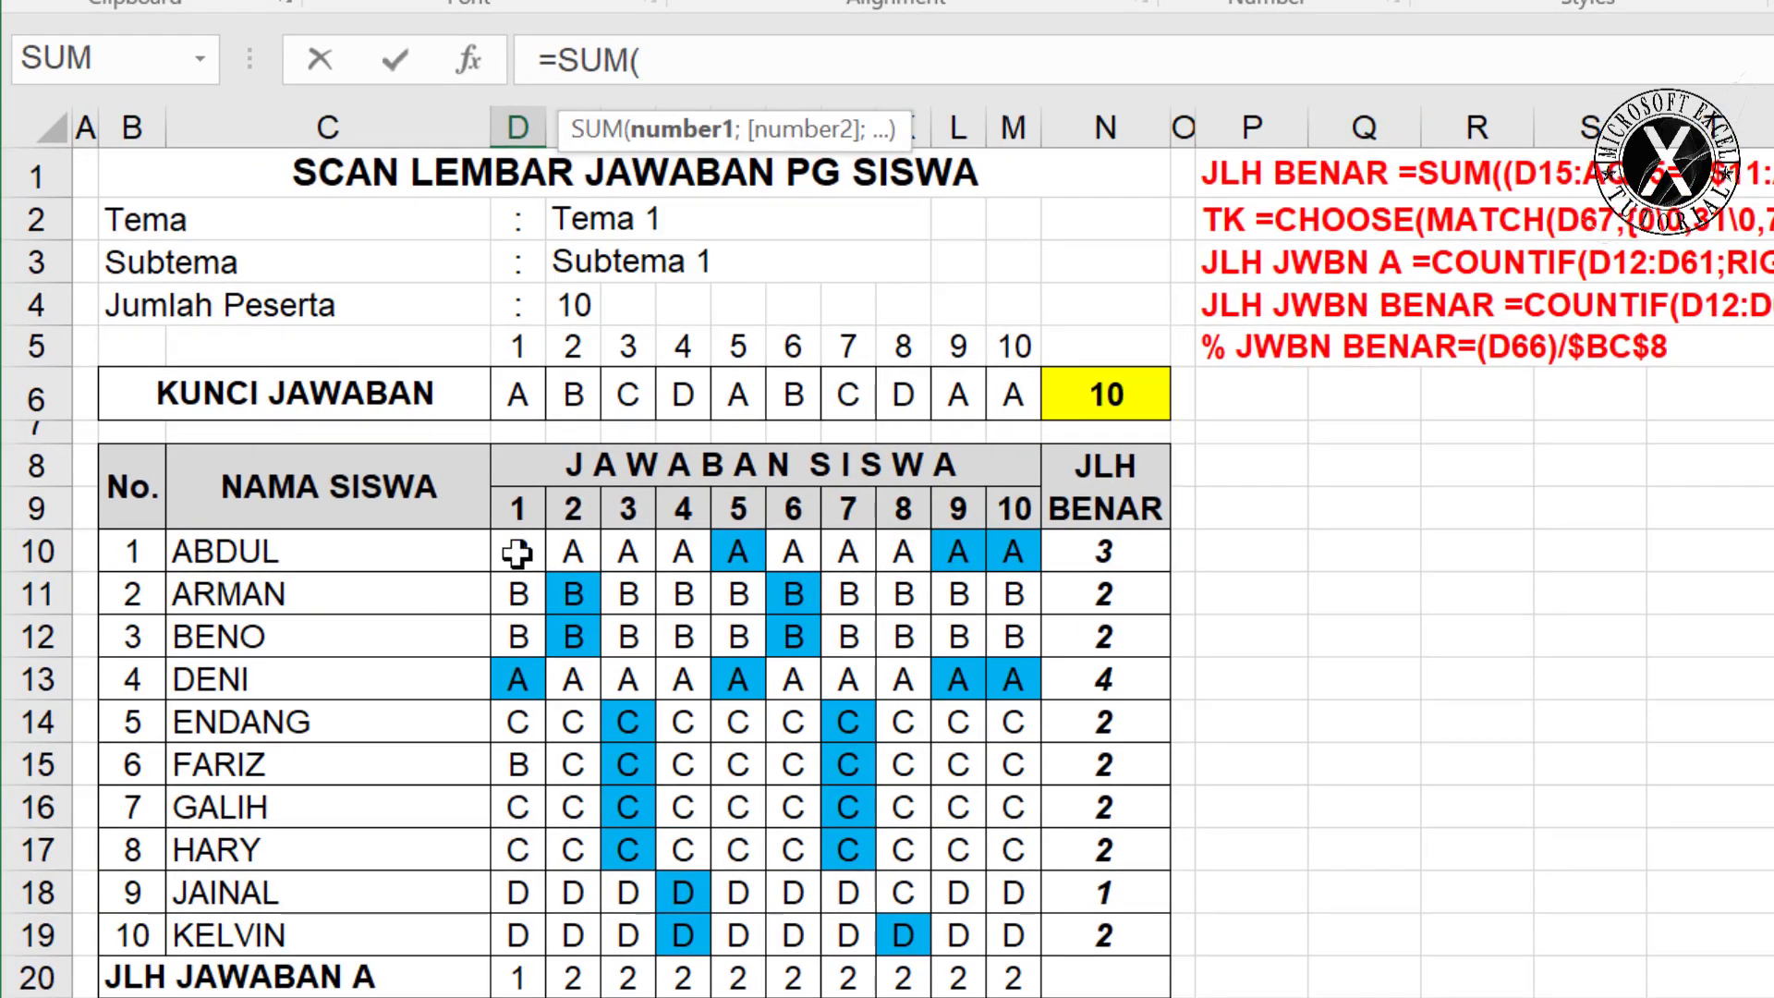
drag(516, 552, 514, 938)
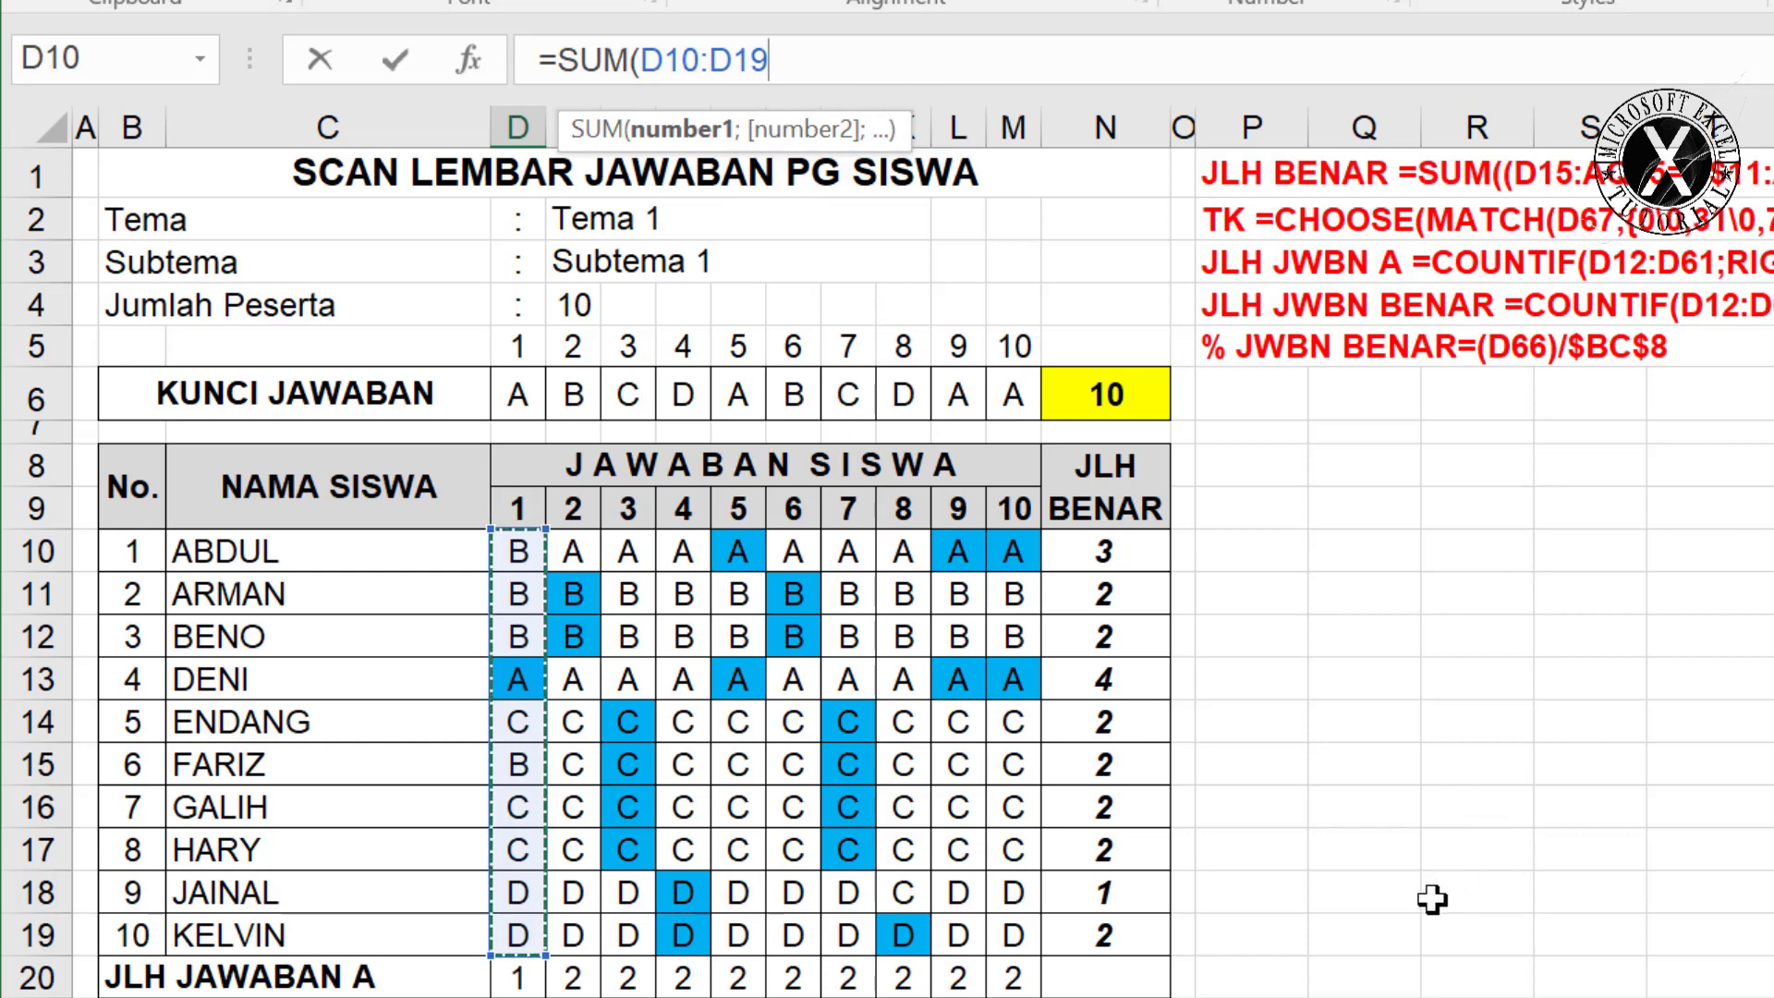
text(<>)
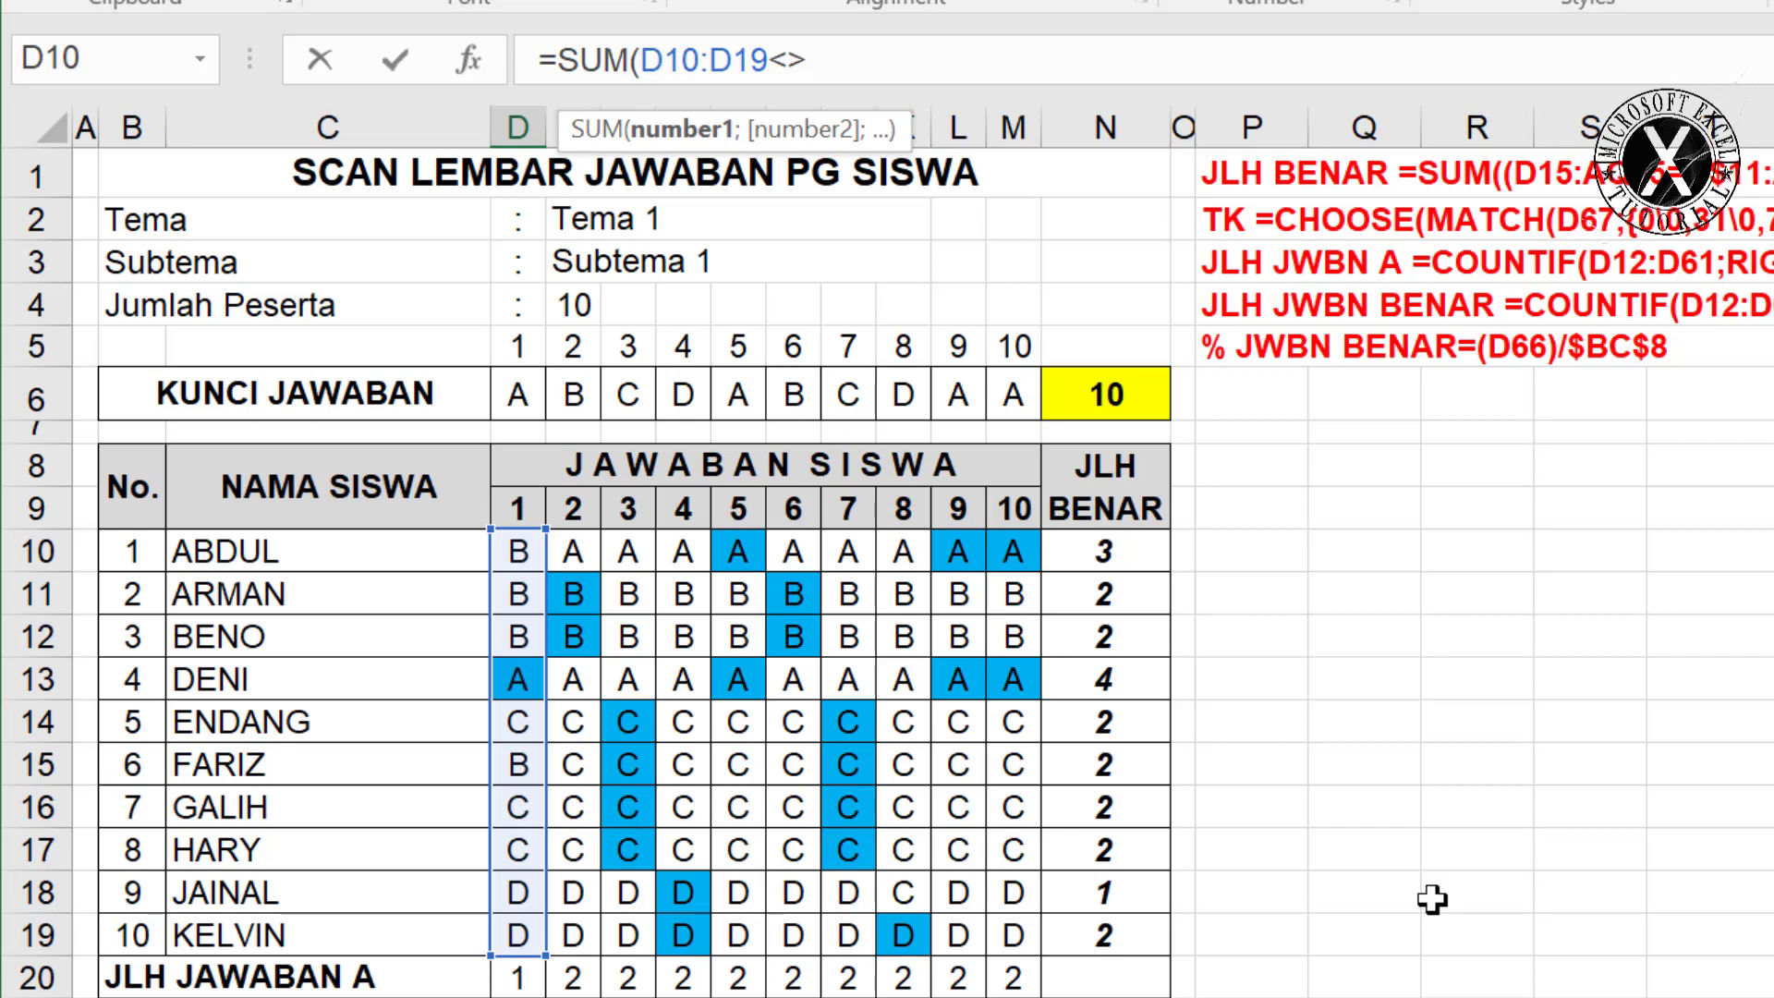
click(518, 398)
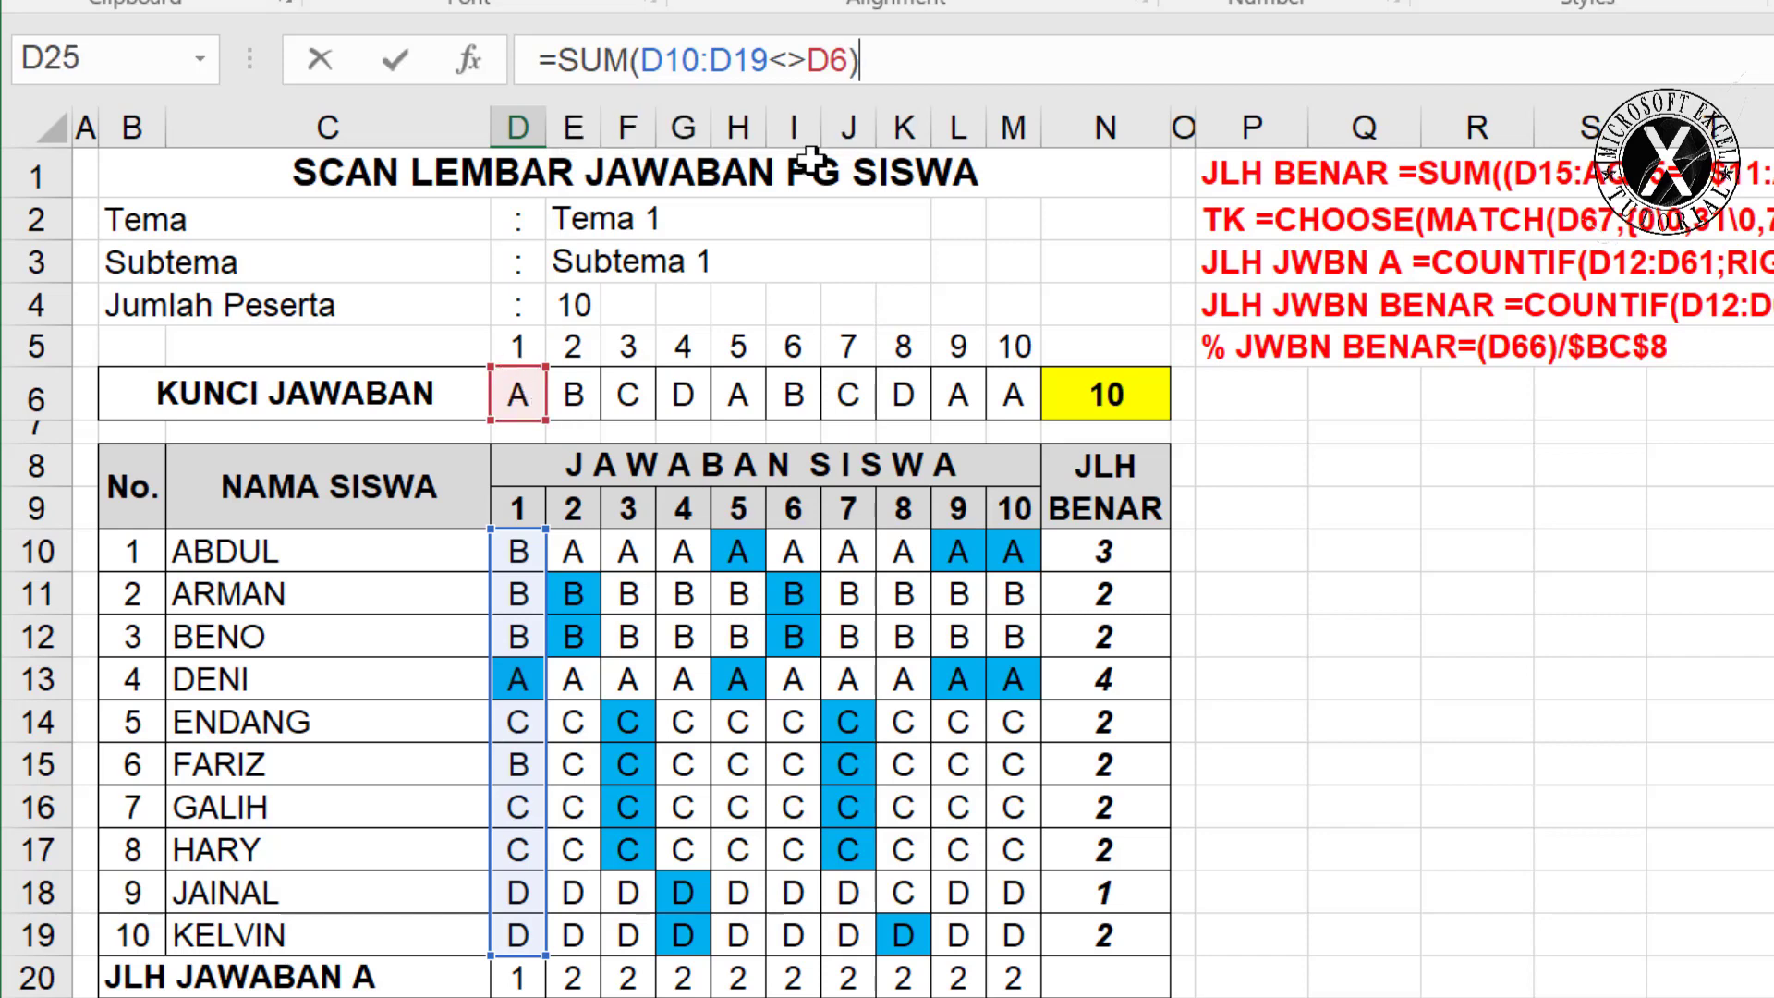
Complete D25 as the array formula =SUM((D10:D19<>D6)*(D10:D19<>"")) so that blank answers are excluded.
drag(518, 551, 507, 929)
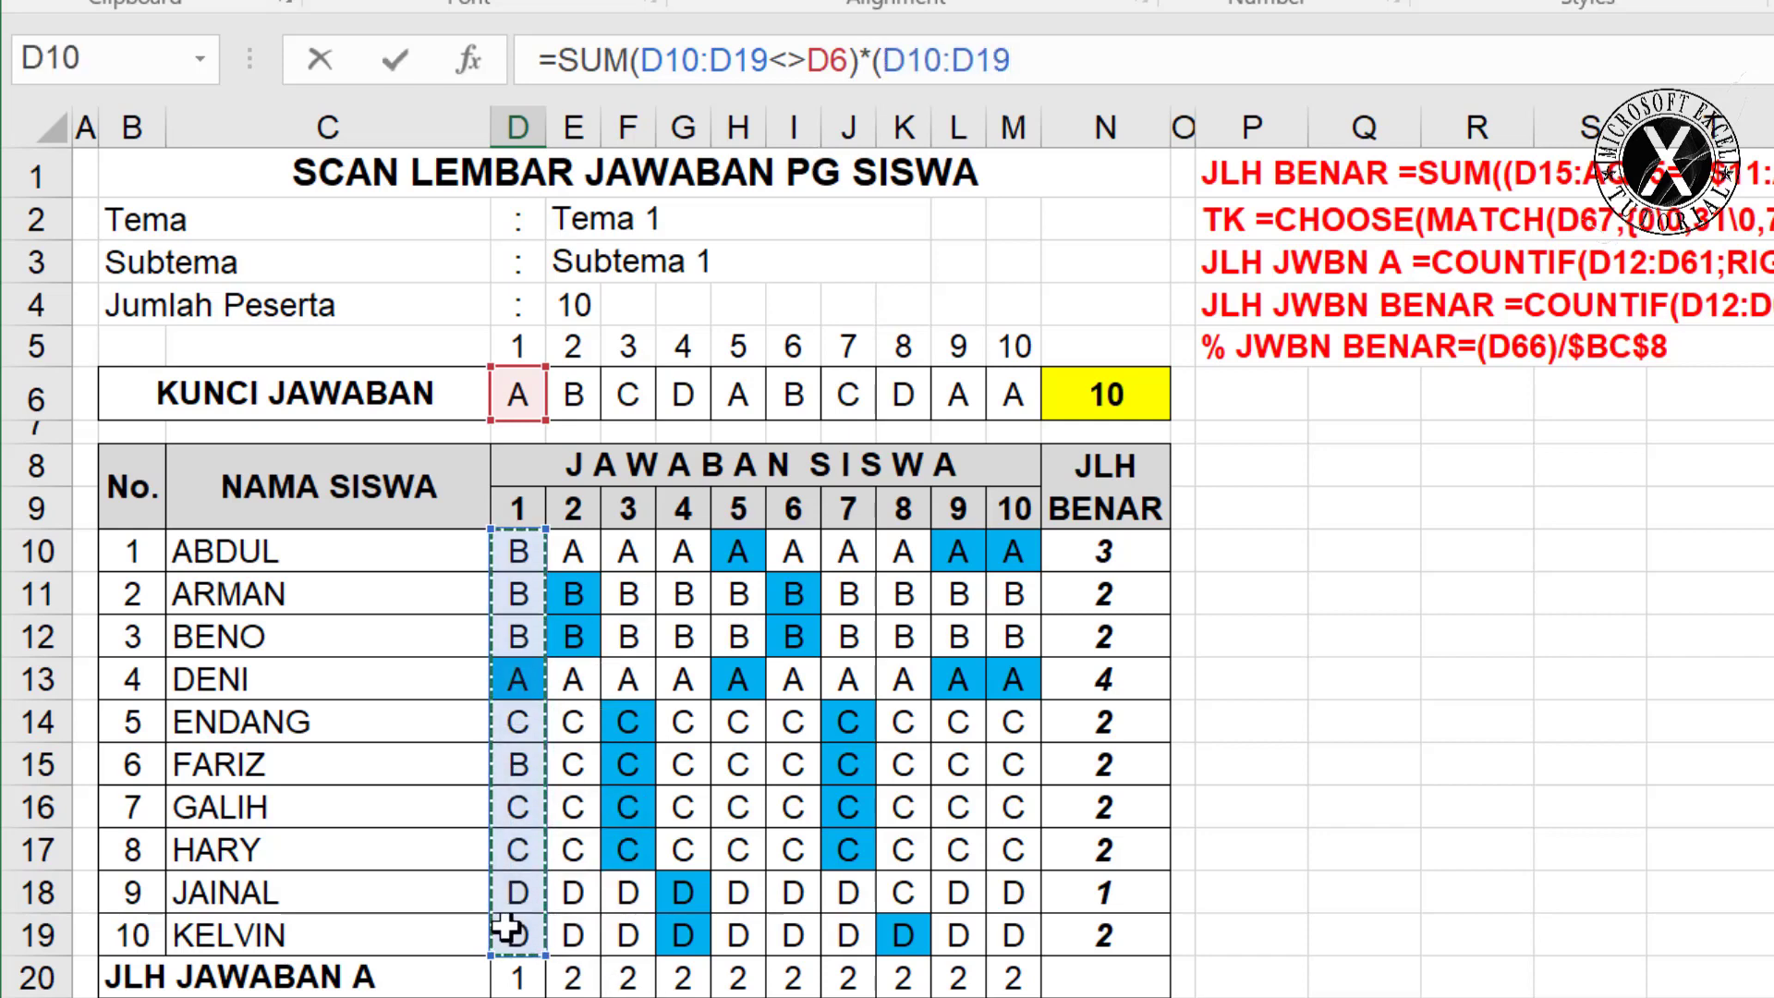
text(<>)
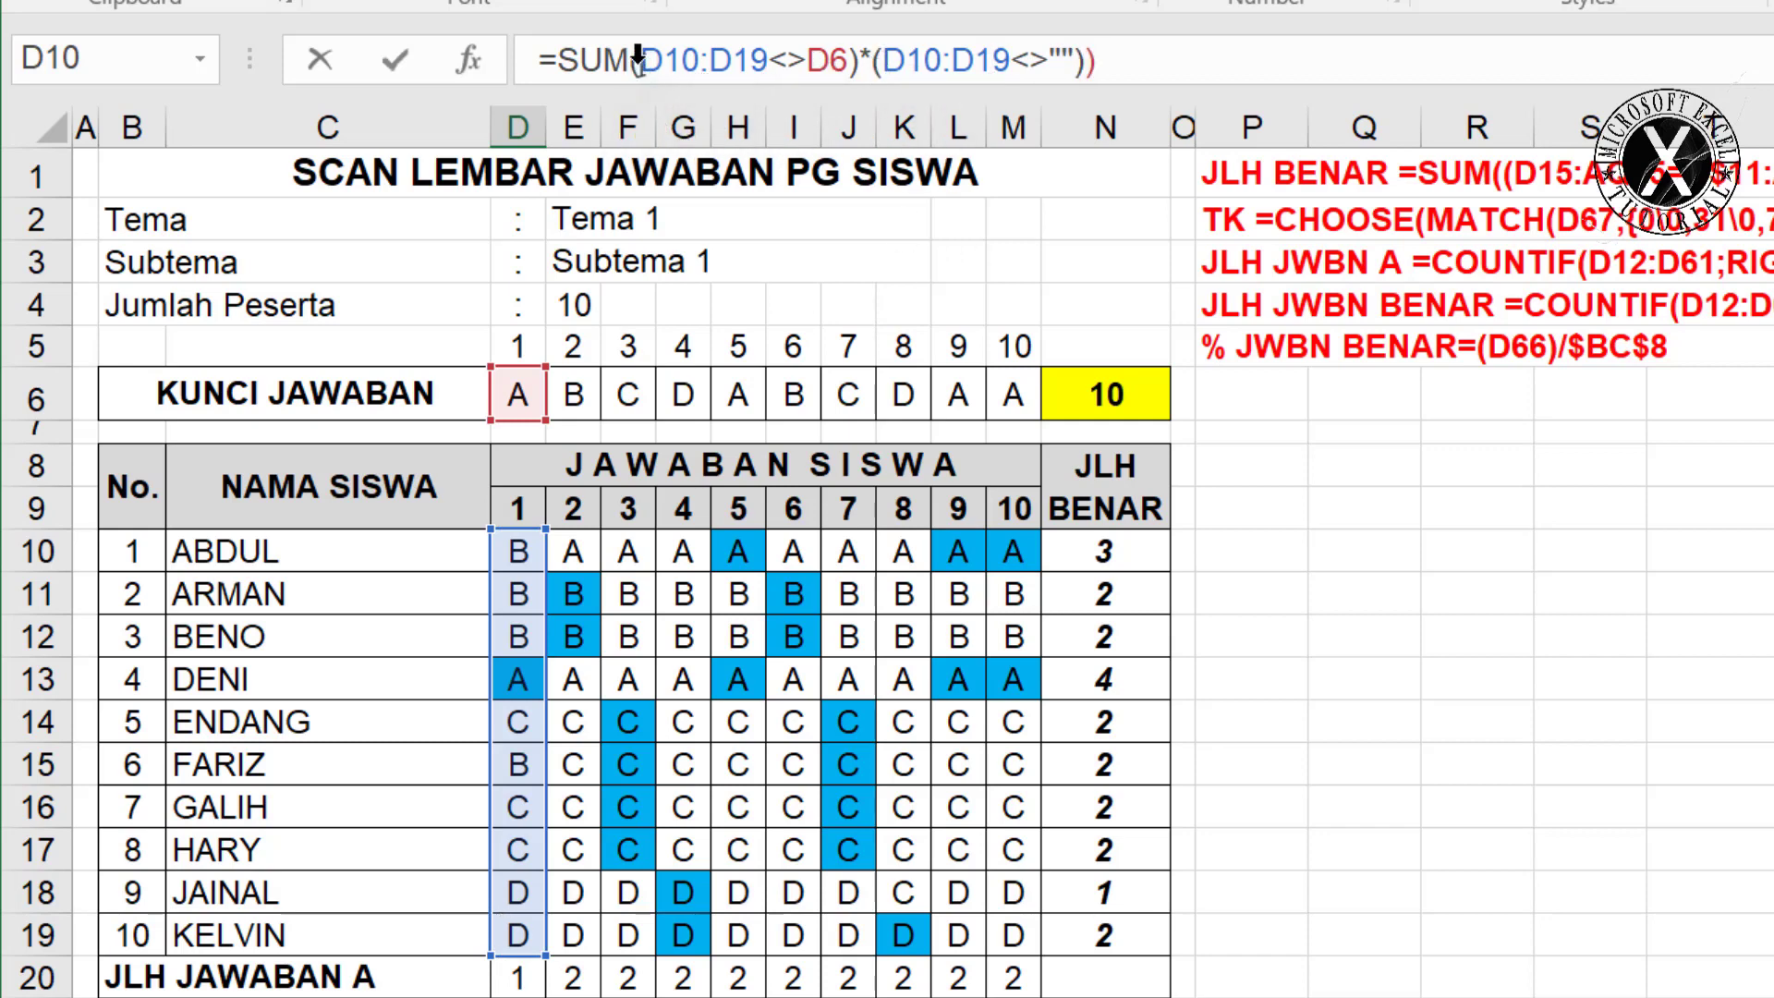
click(637, 61)
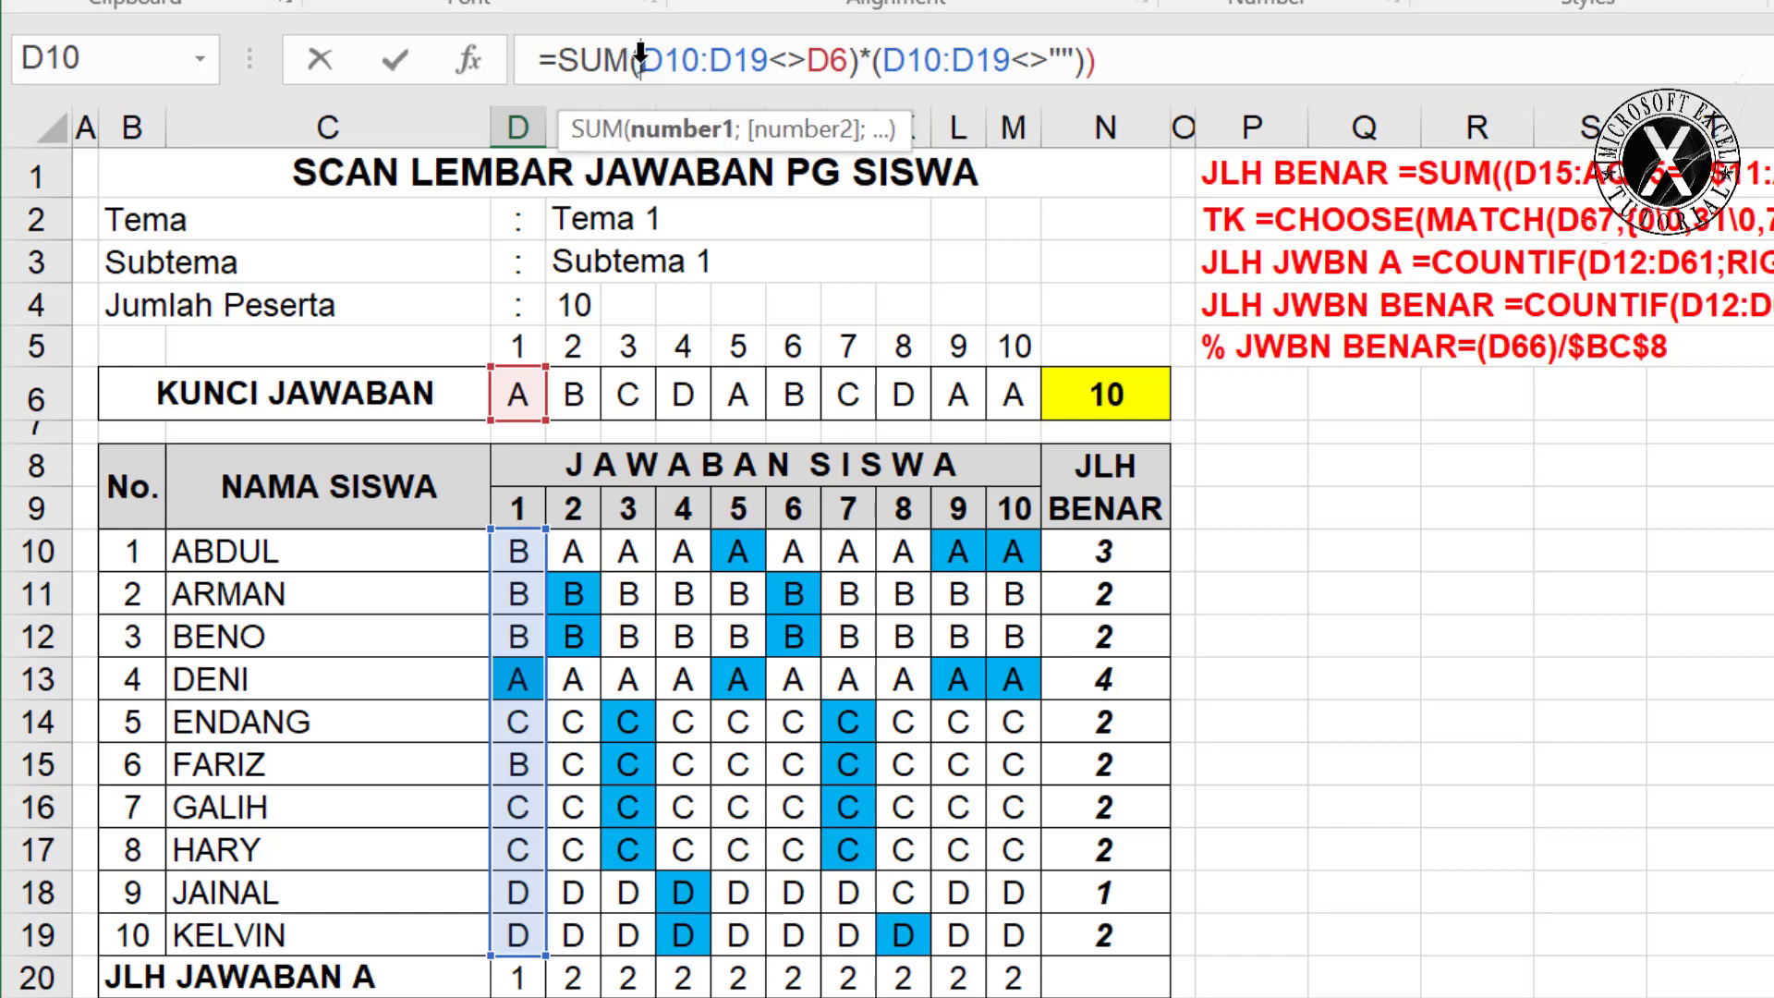
text(()
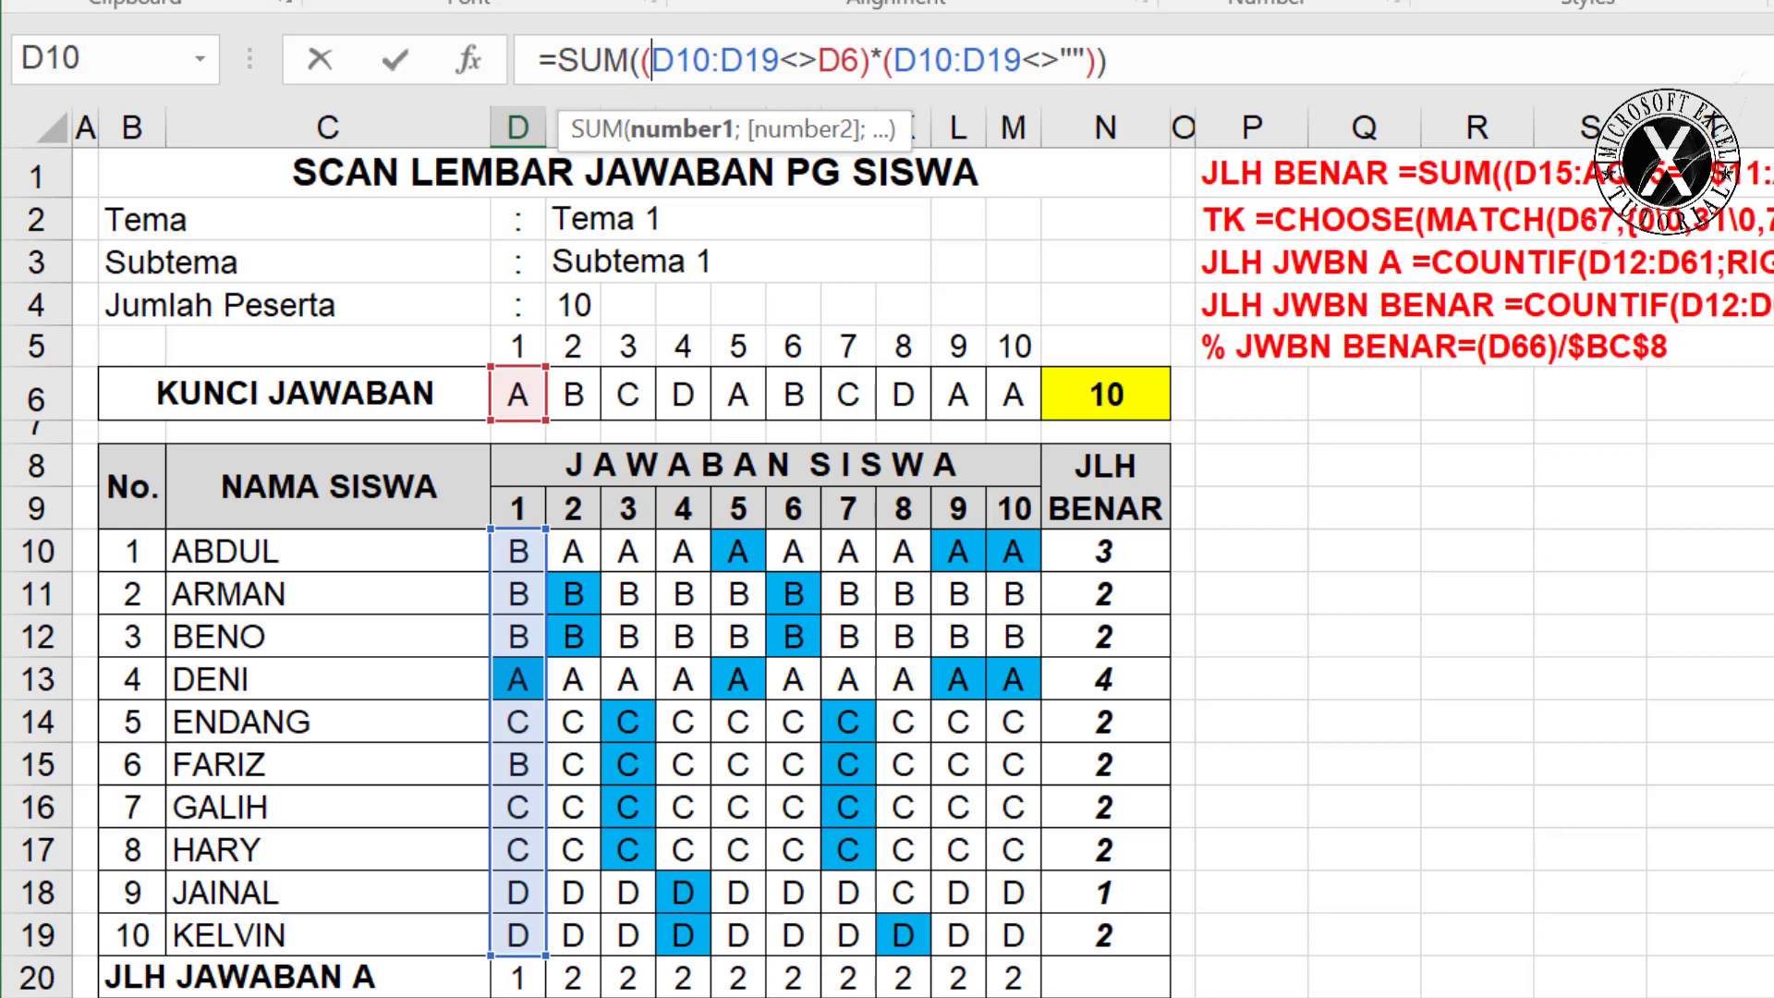
key(ctrl+shift+Return)
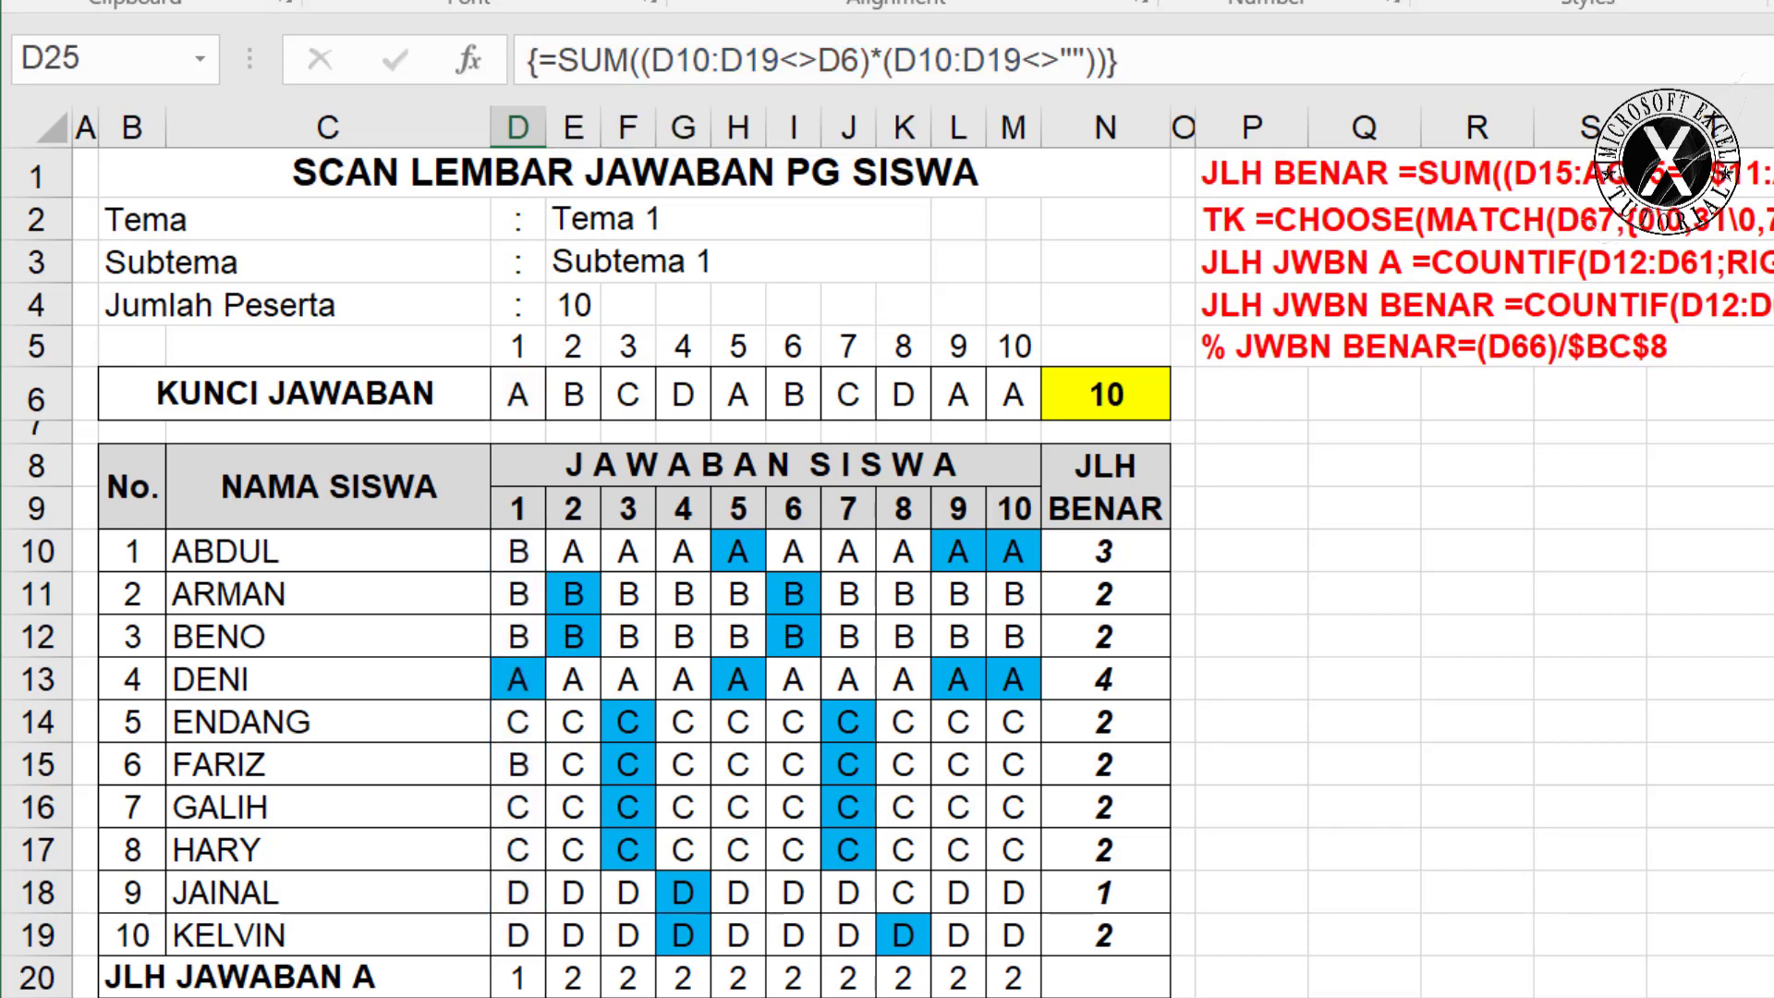
Test the correct and wrong counts for question 1 by changing D16 to B and D19 to A.
scroll(895, 965, down, 2)
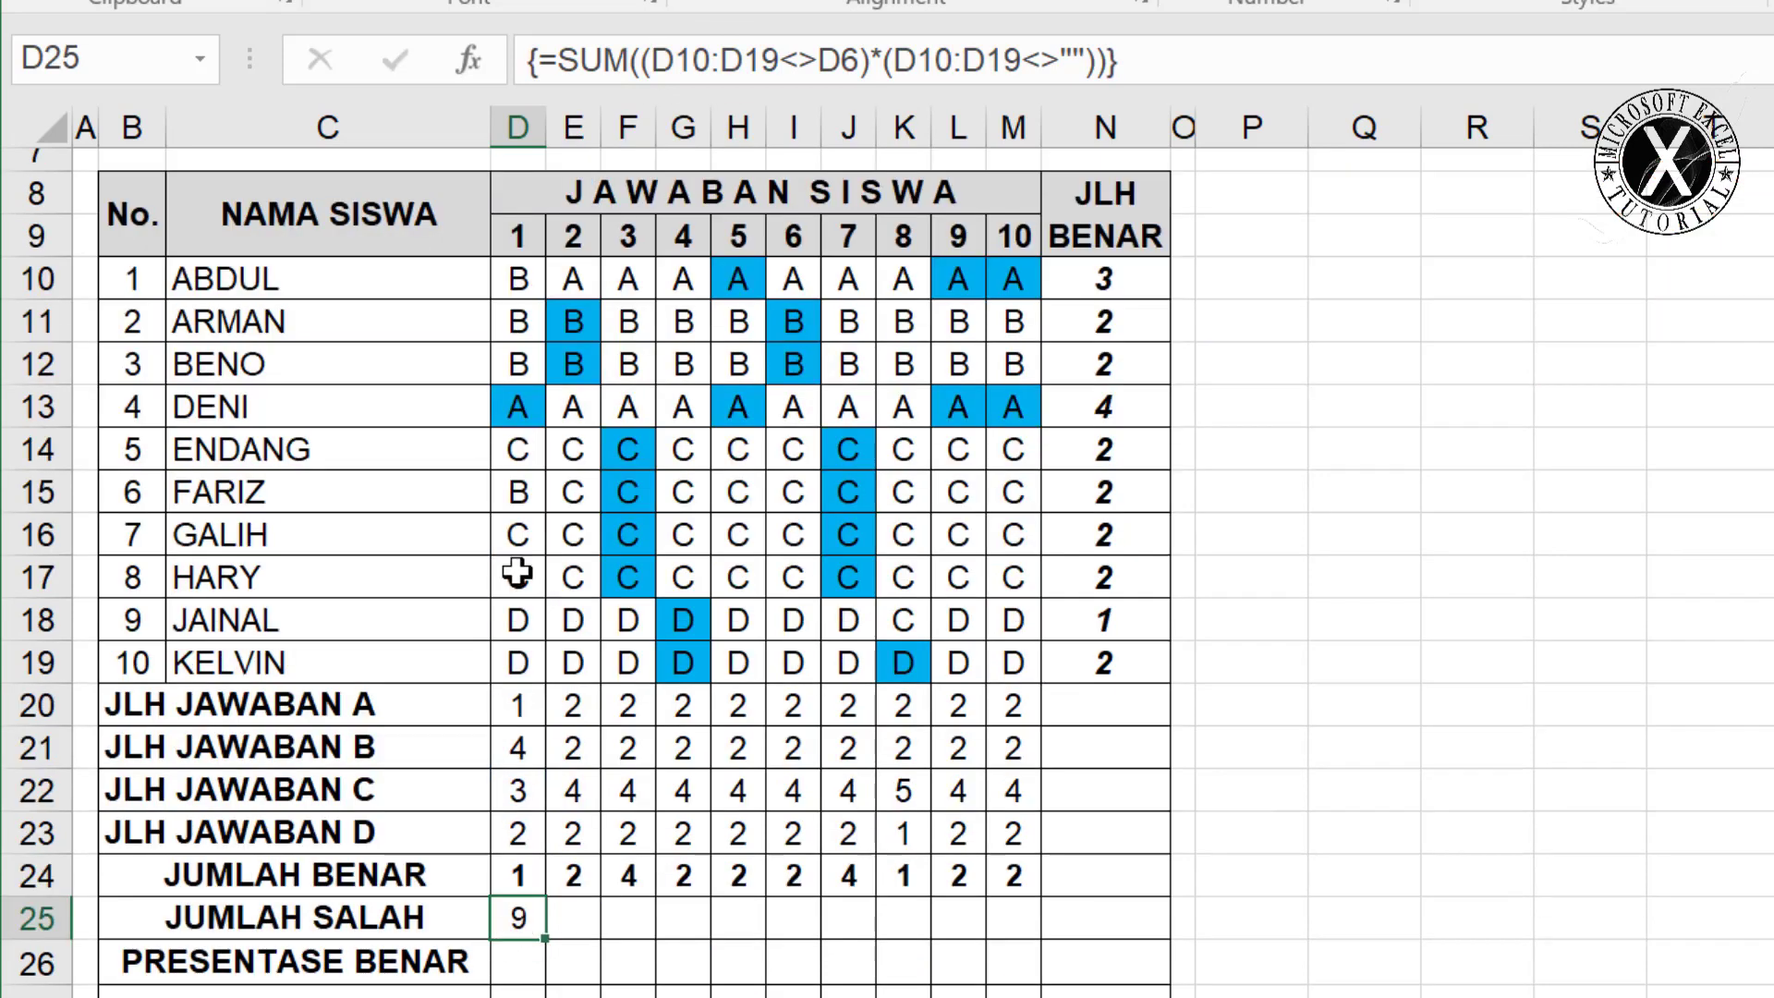
click(518, 534)
text(B)
key(Return)
click(514, 662)
text(A)
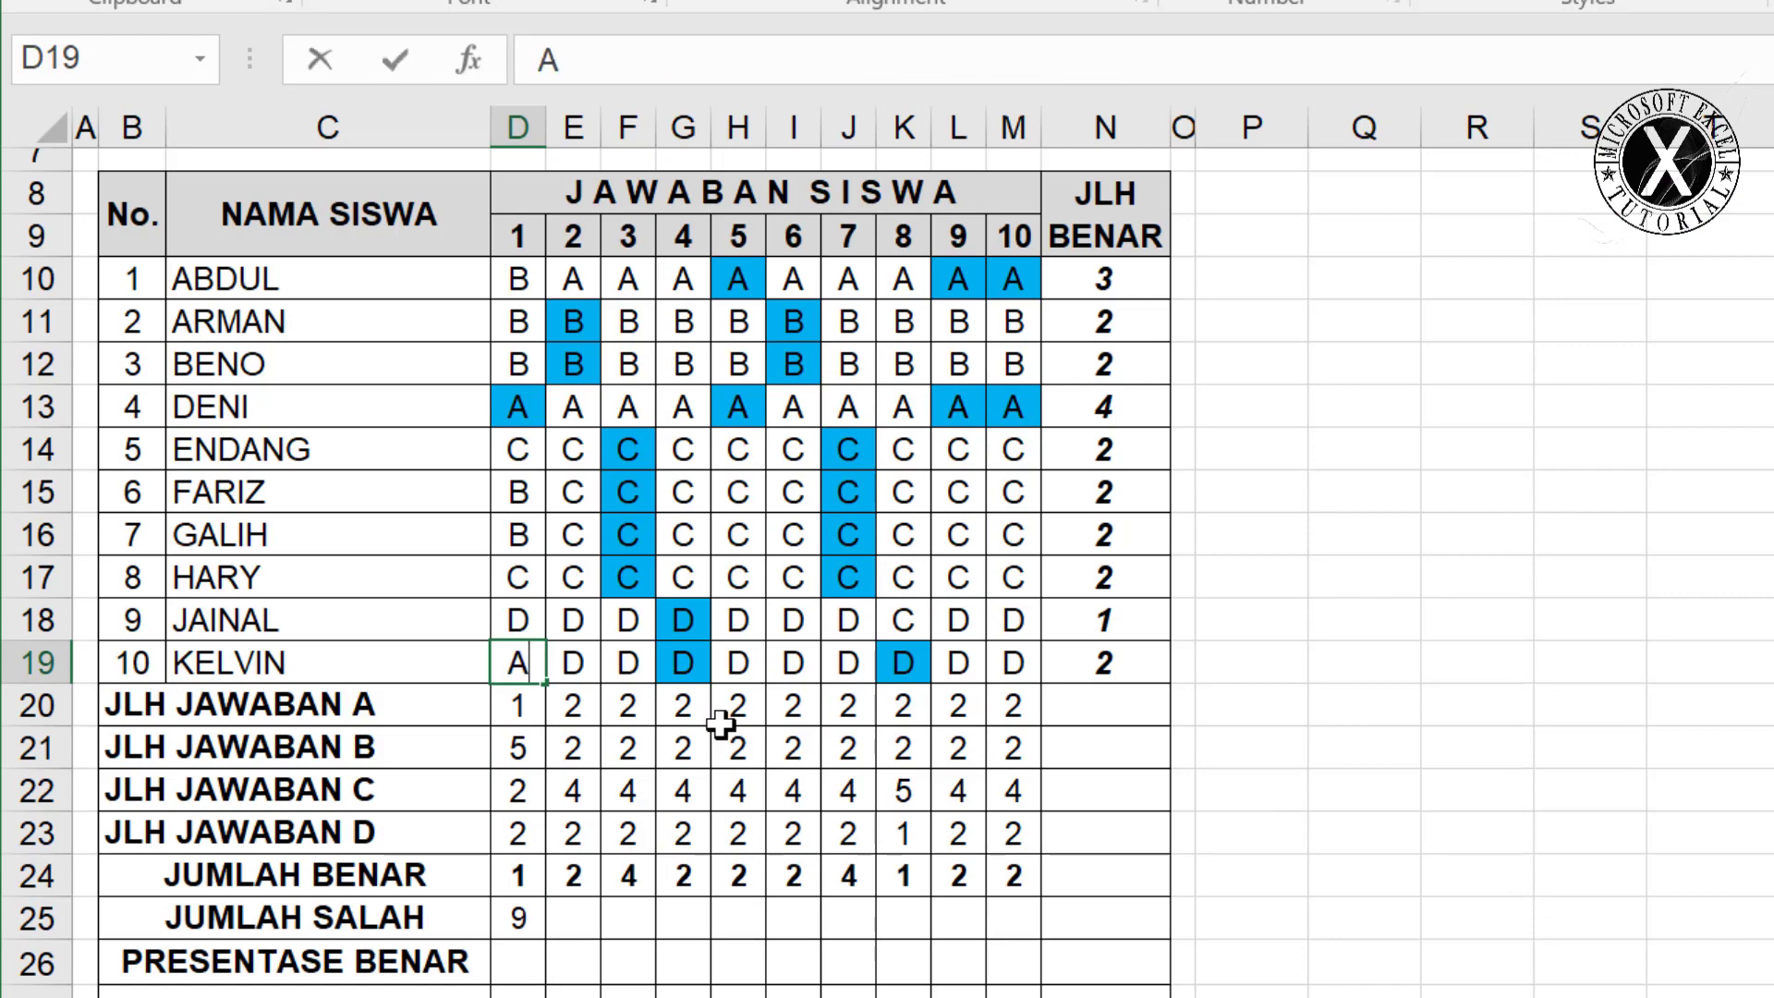
key(Return)
scroll(1180, 787, up, 3)
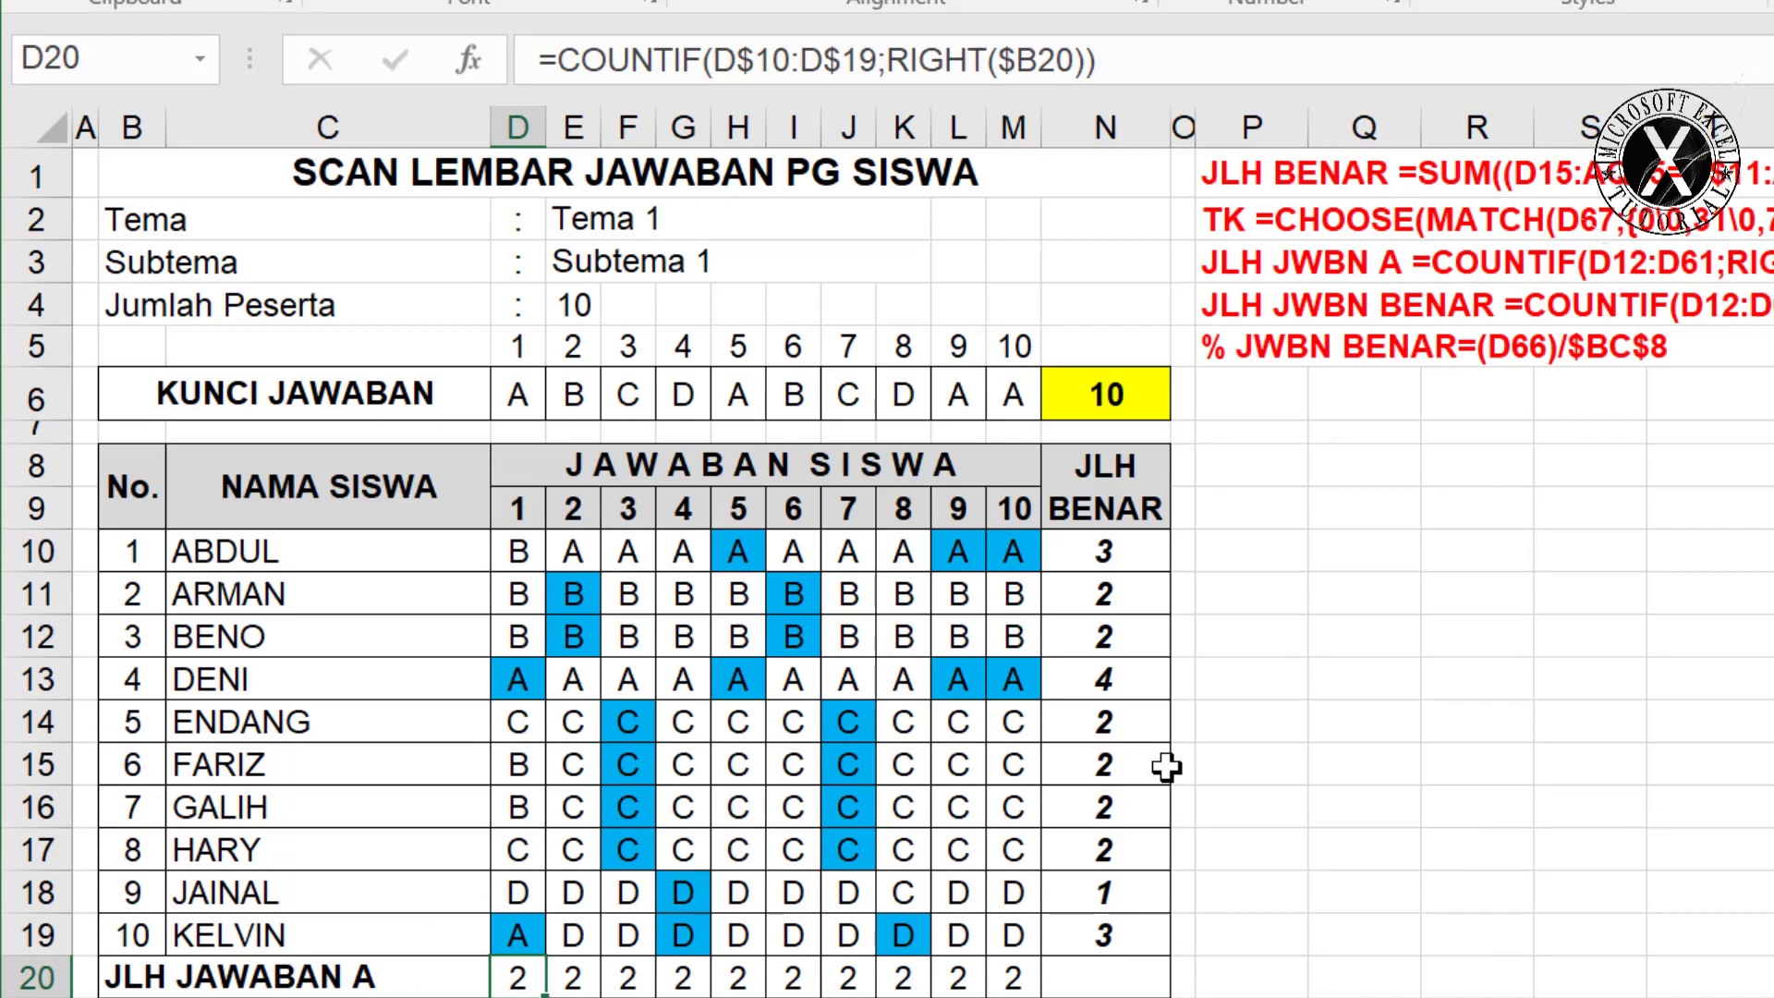
Make D25:M25 bold and fill the D25 wrong-answer formula across to M25.
scroll(1161, 764, down, 3)
click(524, 806)
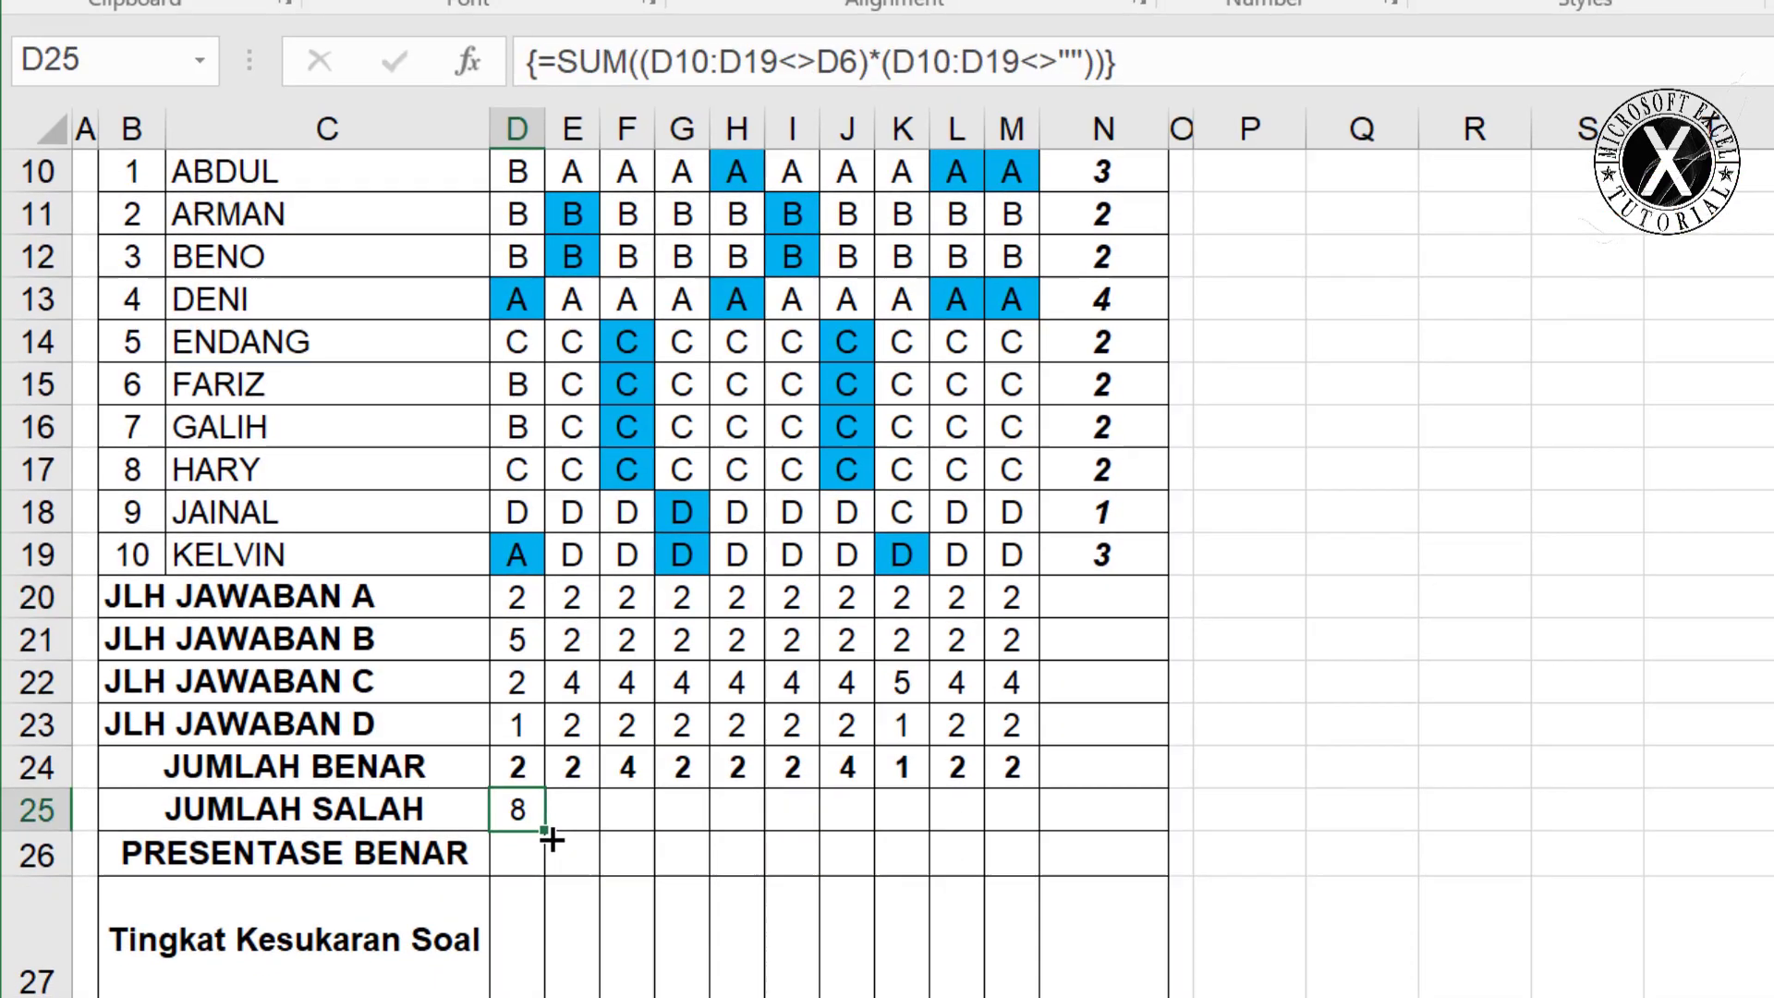
drag(524, 806, 1010, 802)
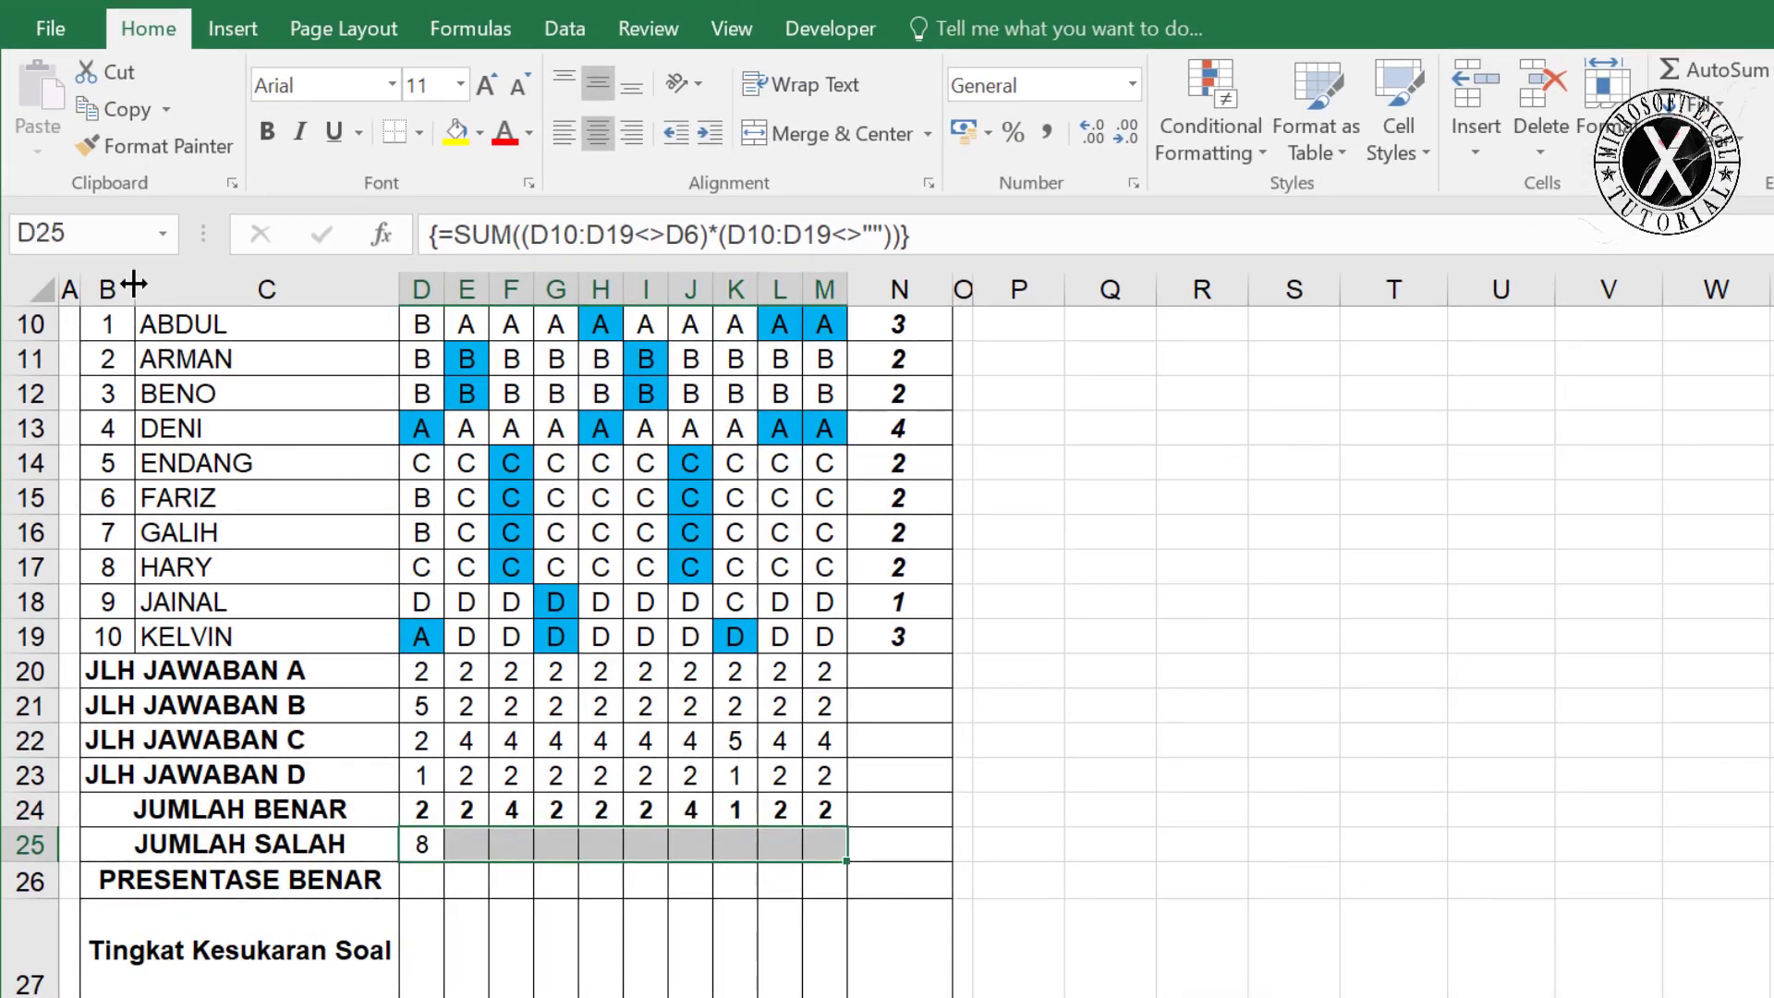
click(267, 131)
click(426, 843)
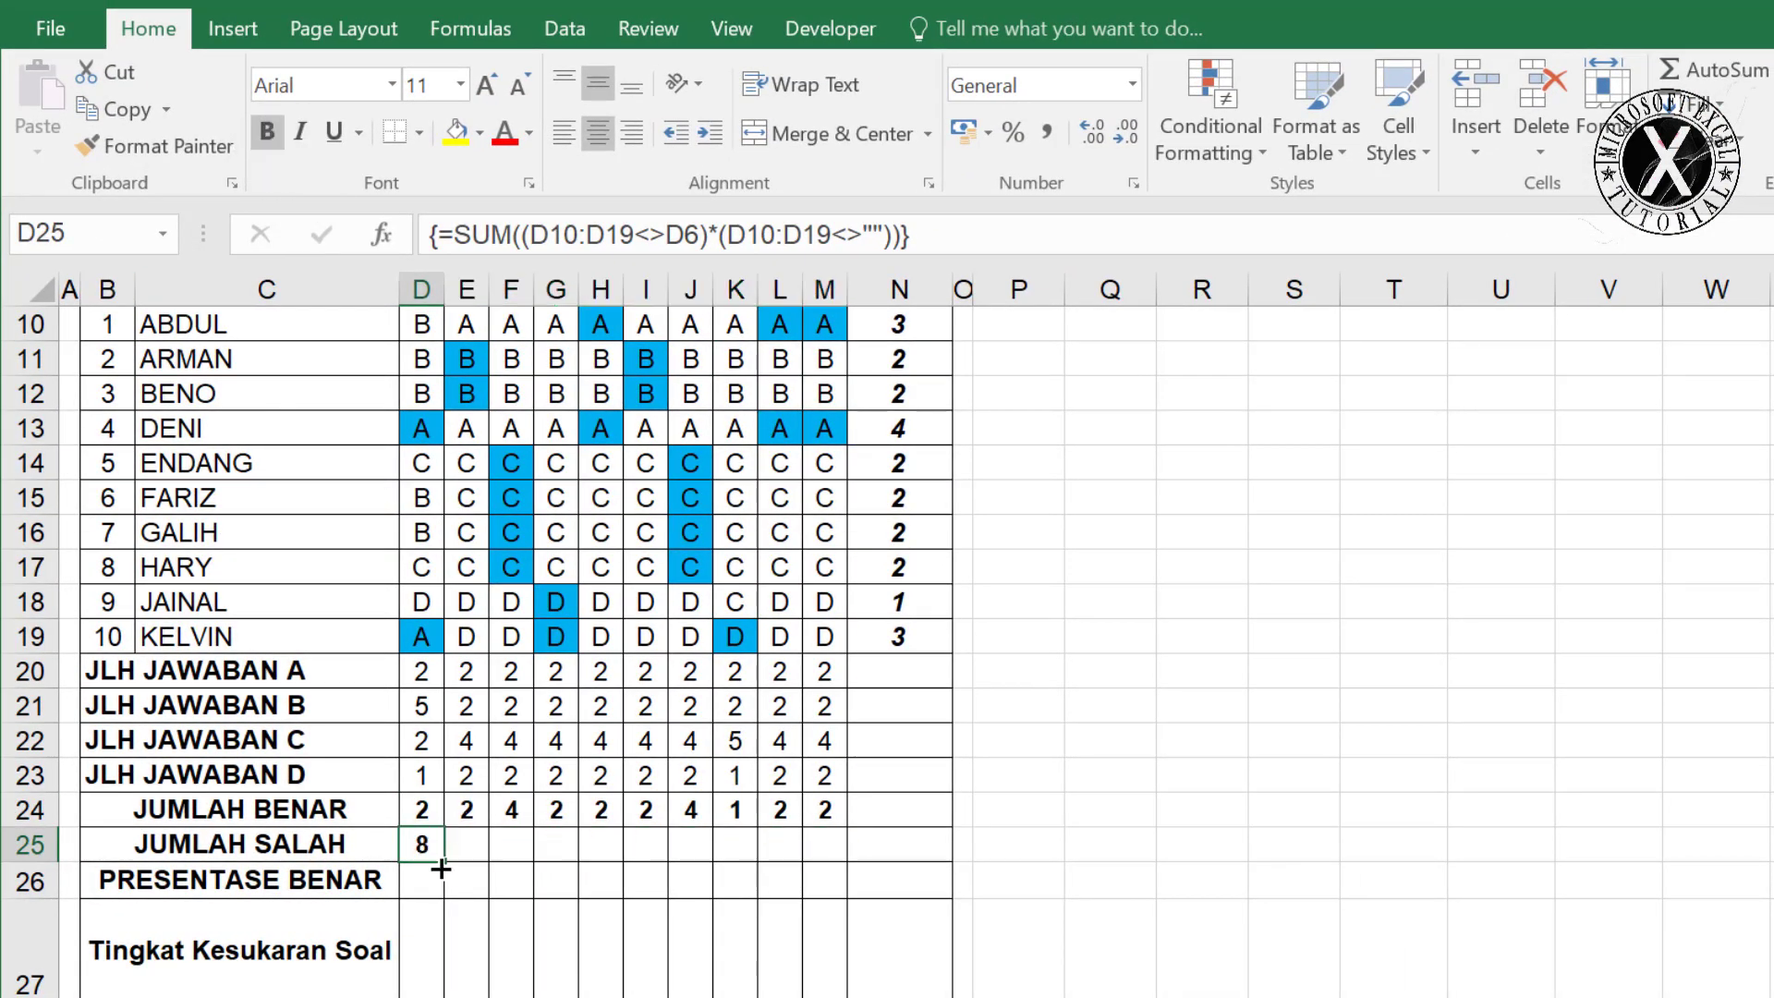
drag(521, 861, 836, 861)
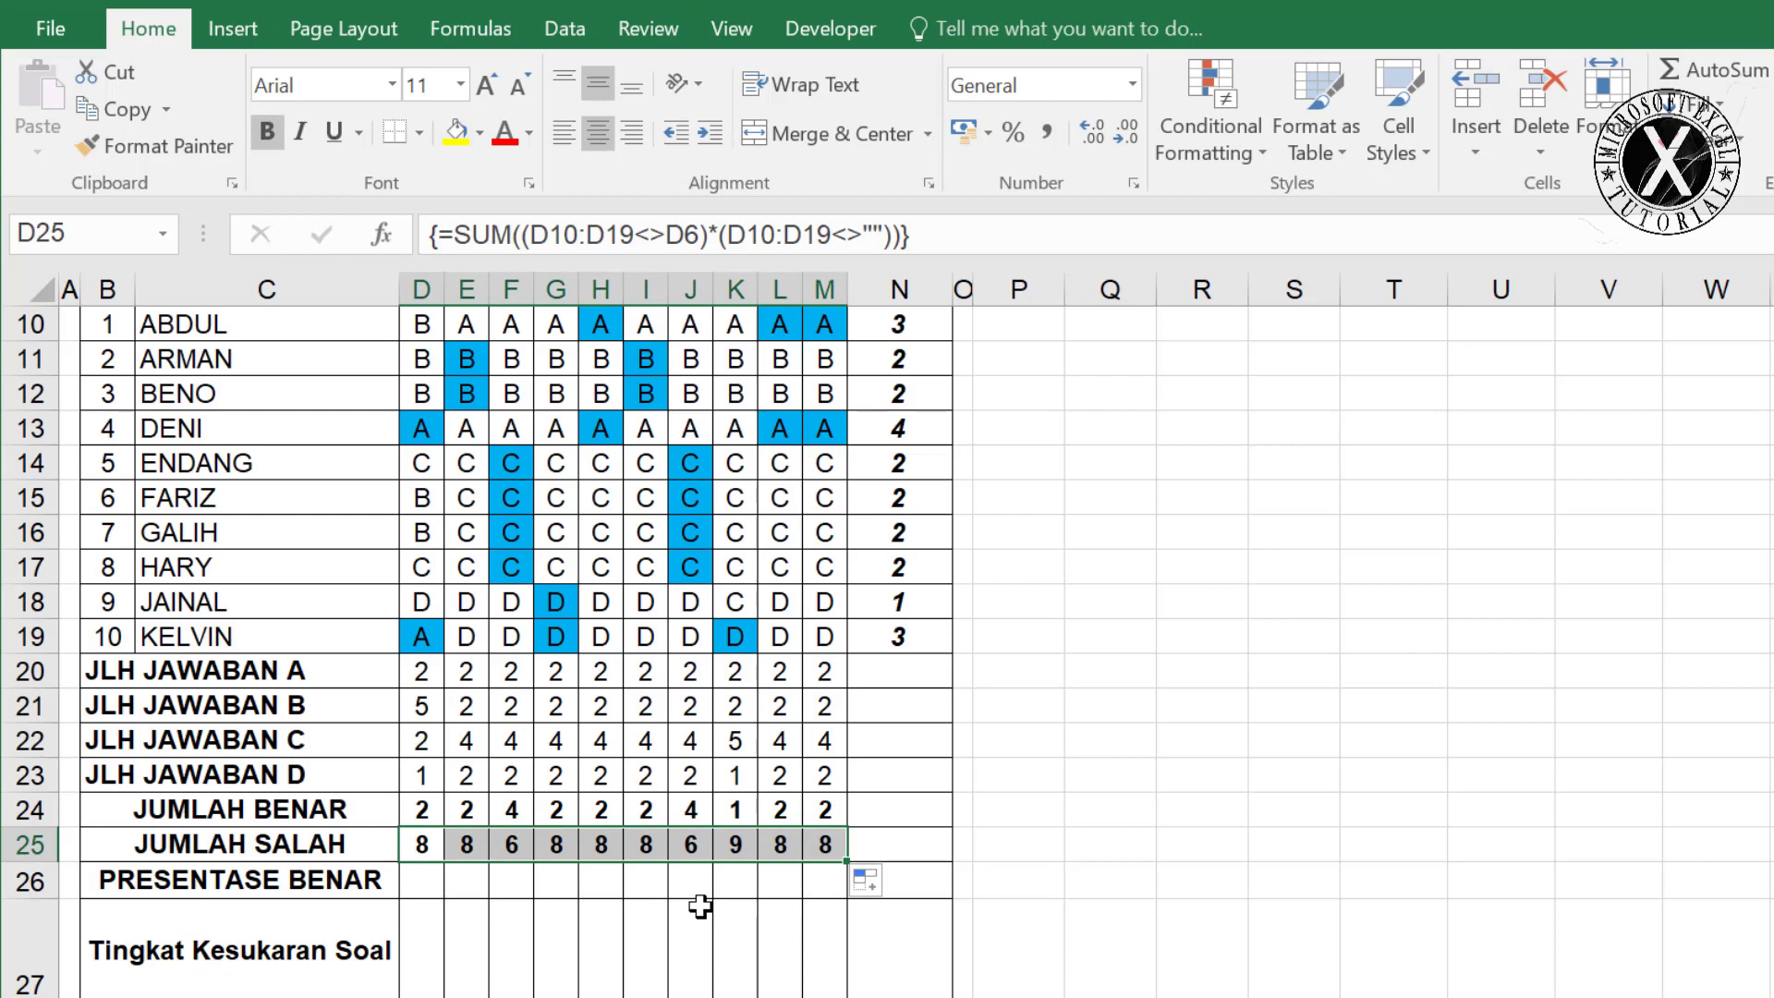
Start the PRESENTASE BENAR formula in D26 with =D24, referencing the first question's correct-answer count.
click(427, 888)
scroll(1086, 771, up, 3)
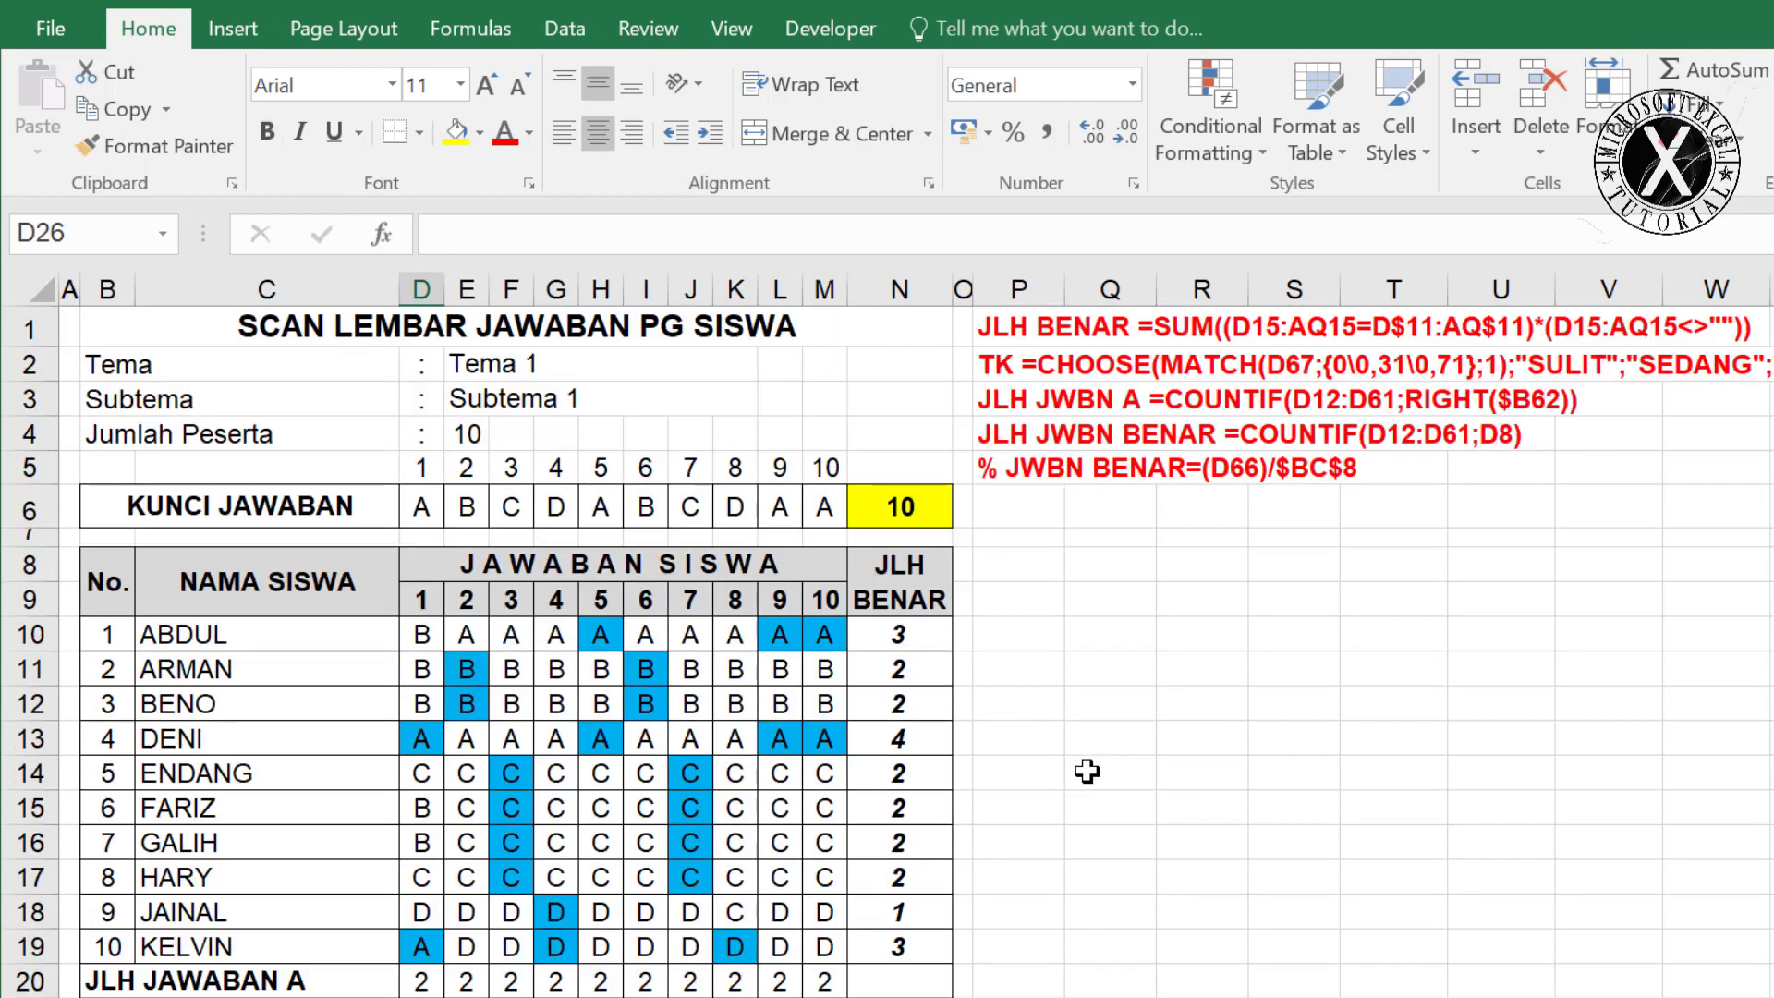
click(442, 235)
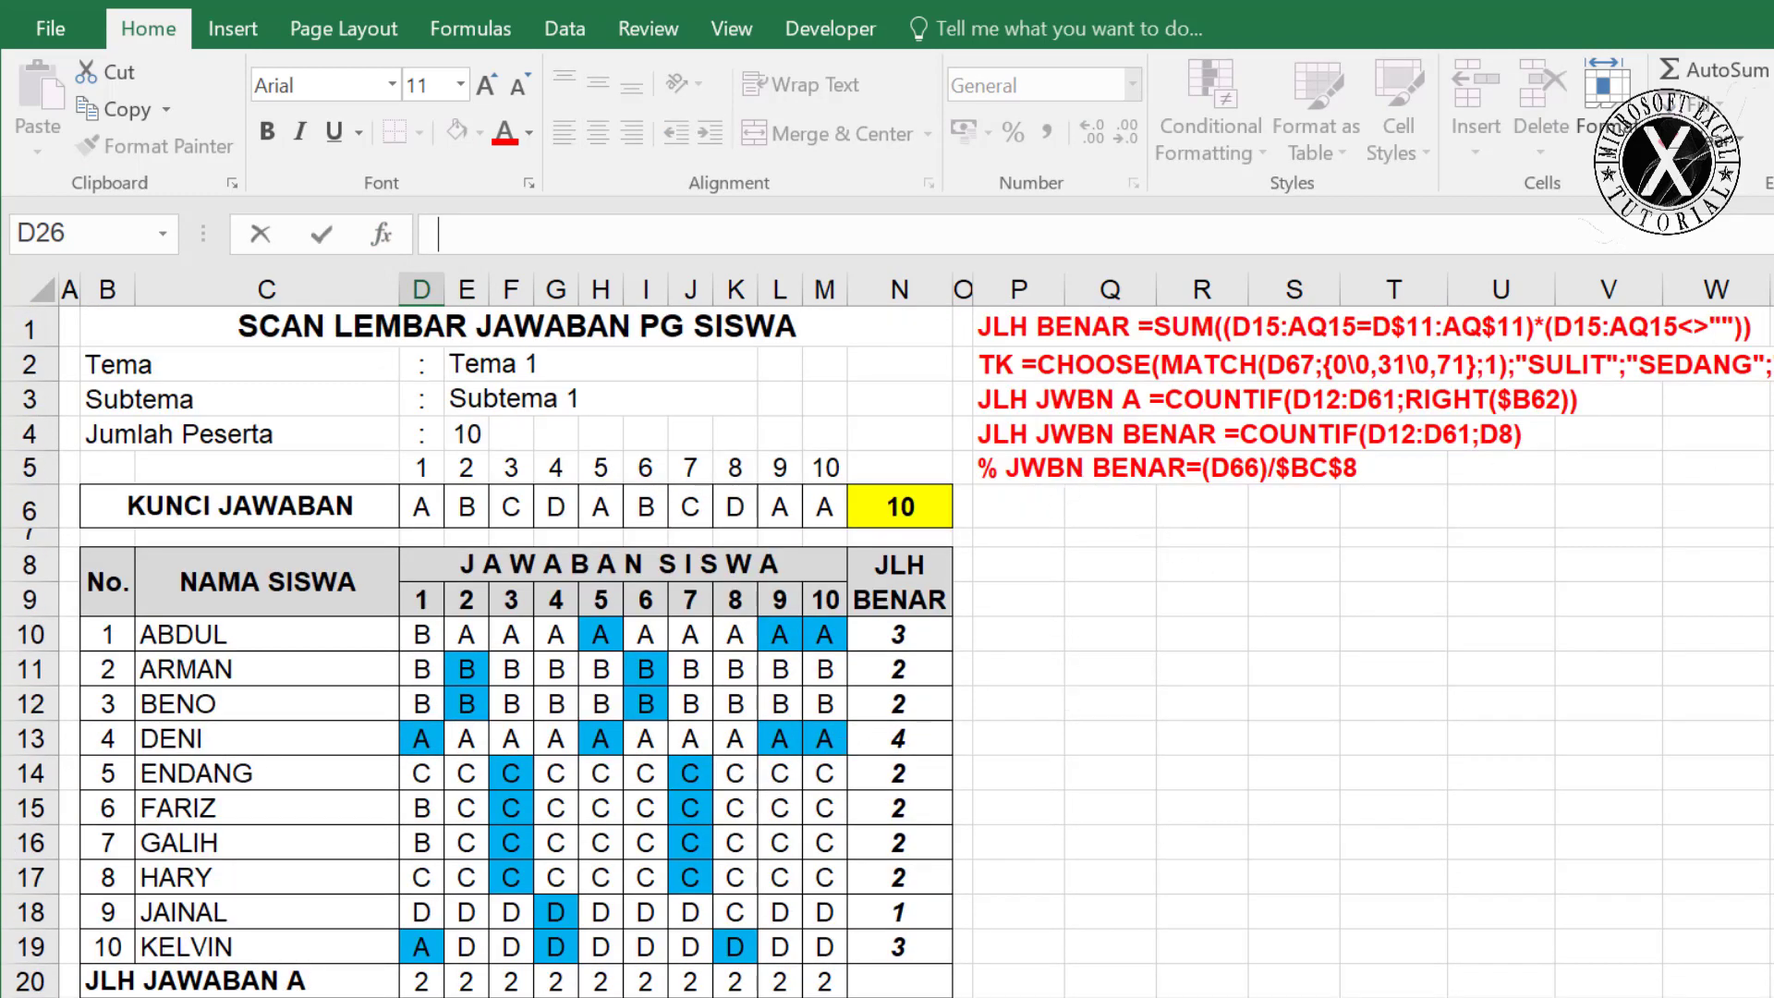
scroll(422, 850, down, 3)
text(=)
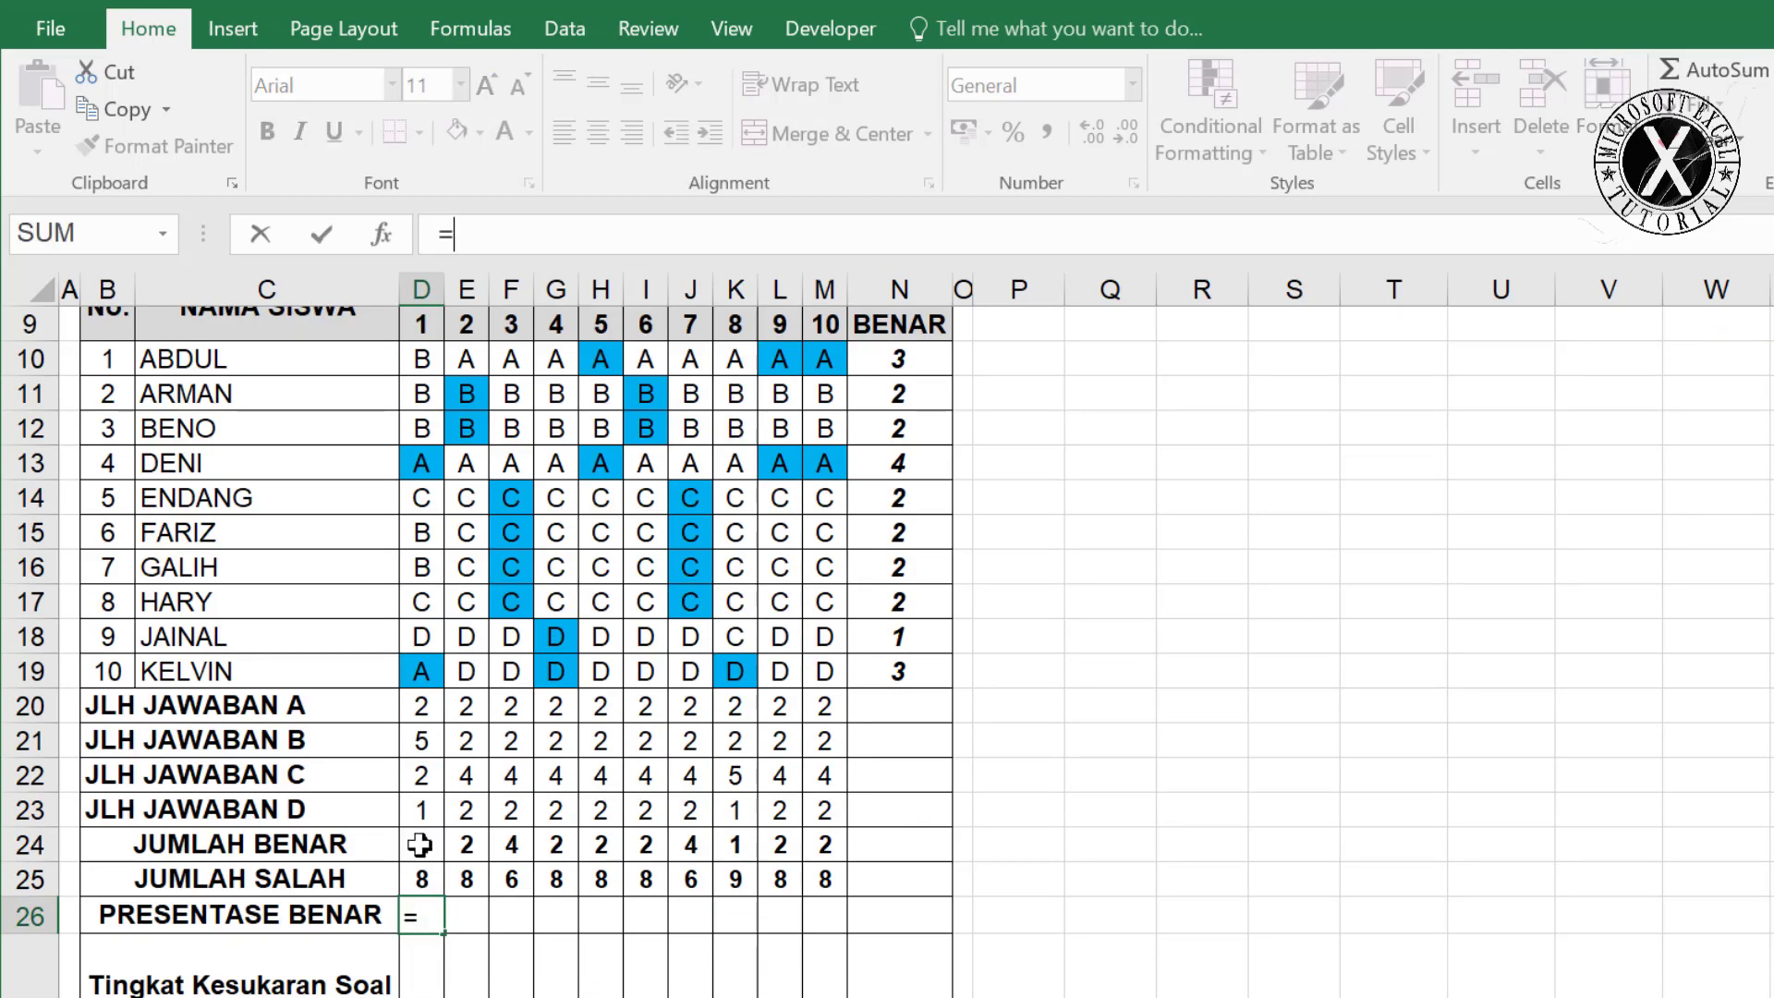
click(420, 844)
scroll(419, 844, up, 3)
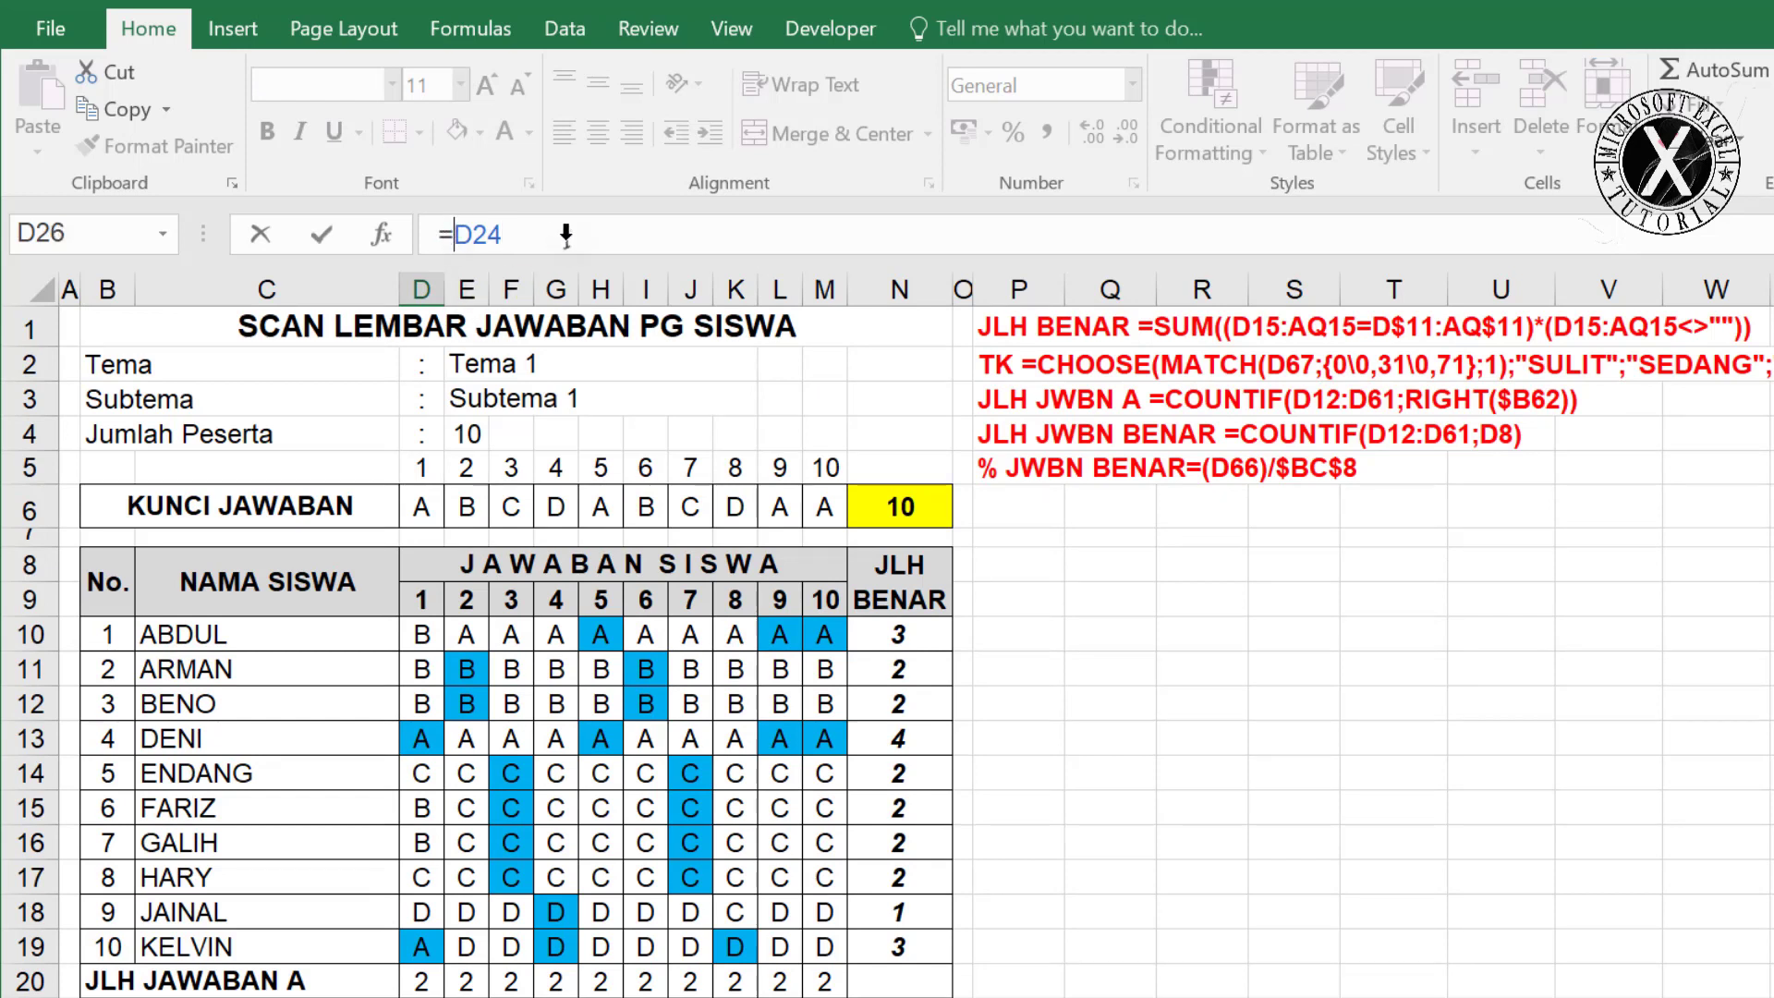
Complete the PRESENTASE BENAR formula in D26 as =(D24)/$E$4, with an absolute reference to the Jumlah Peserta value.
text(()
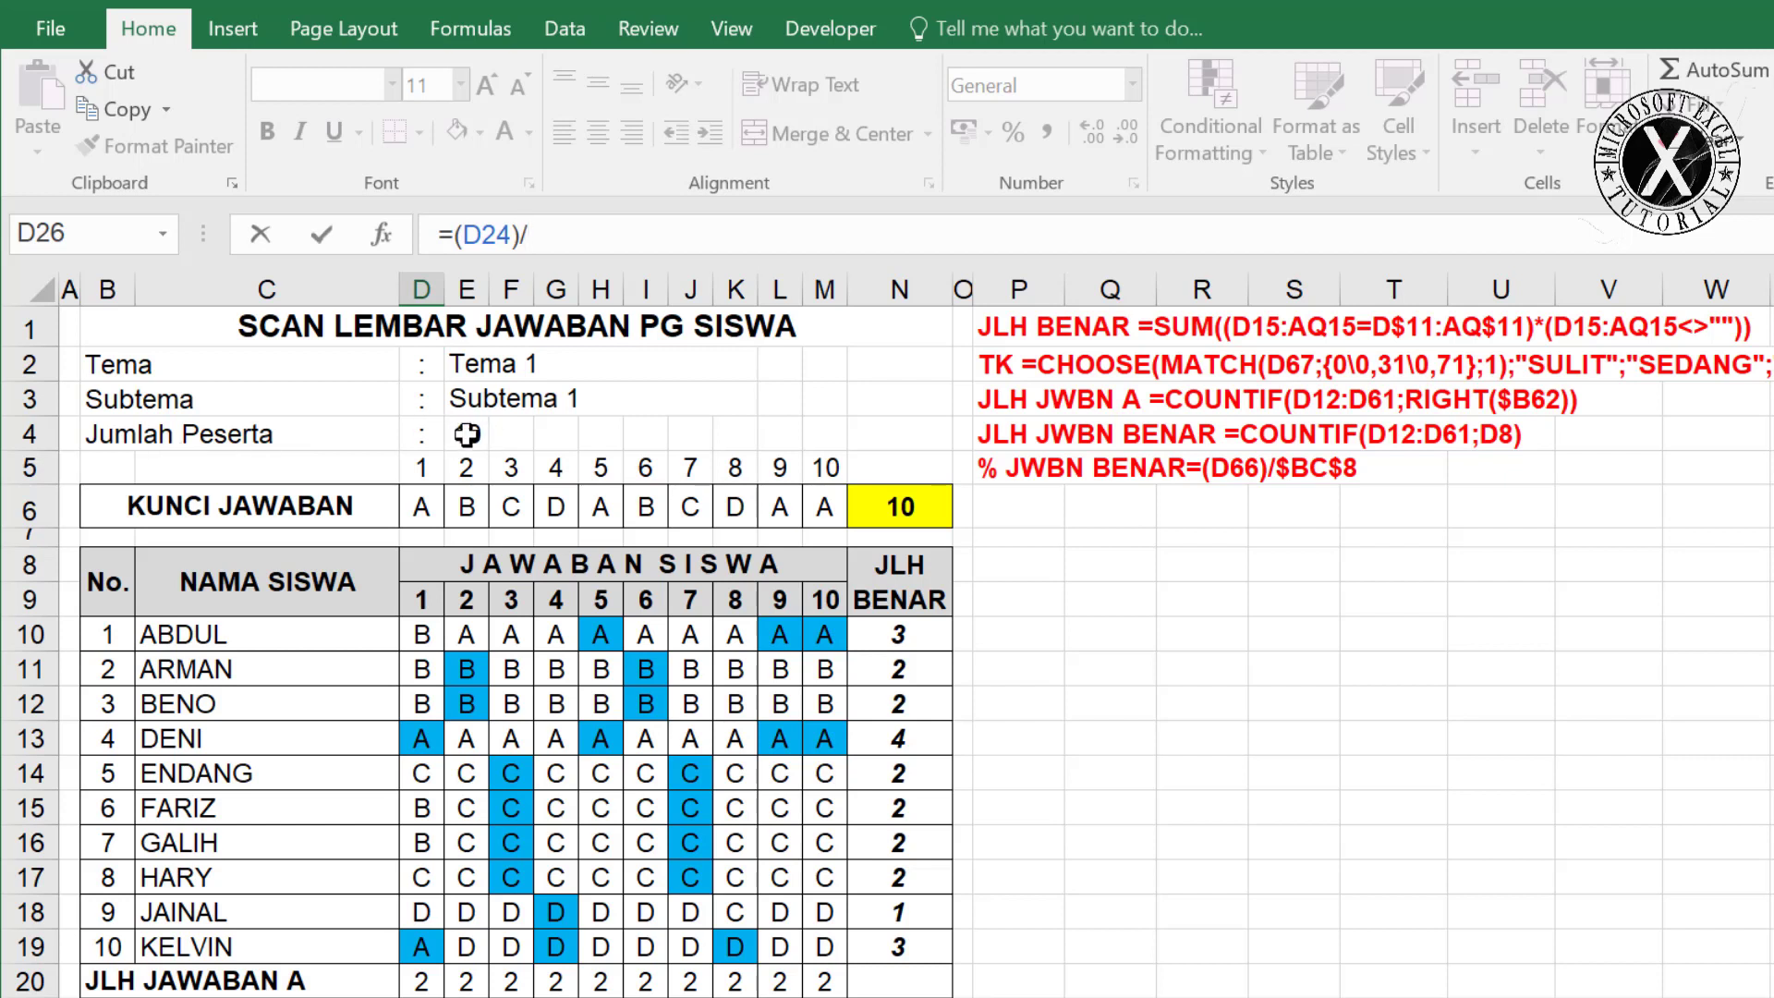
click(467, 434)
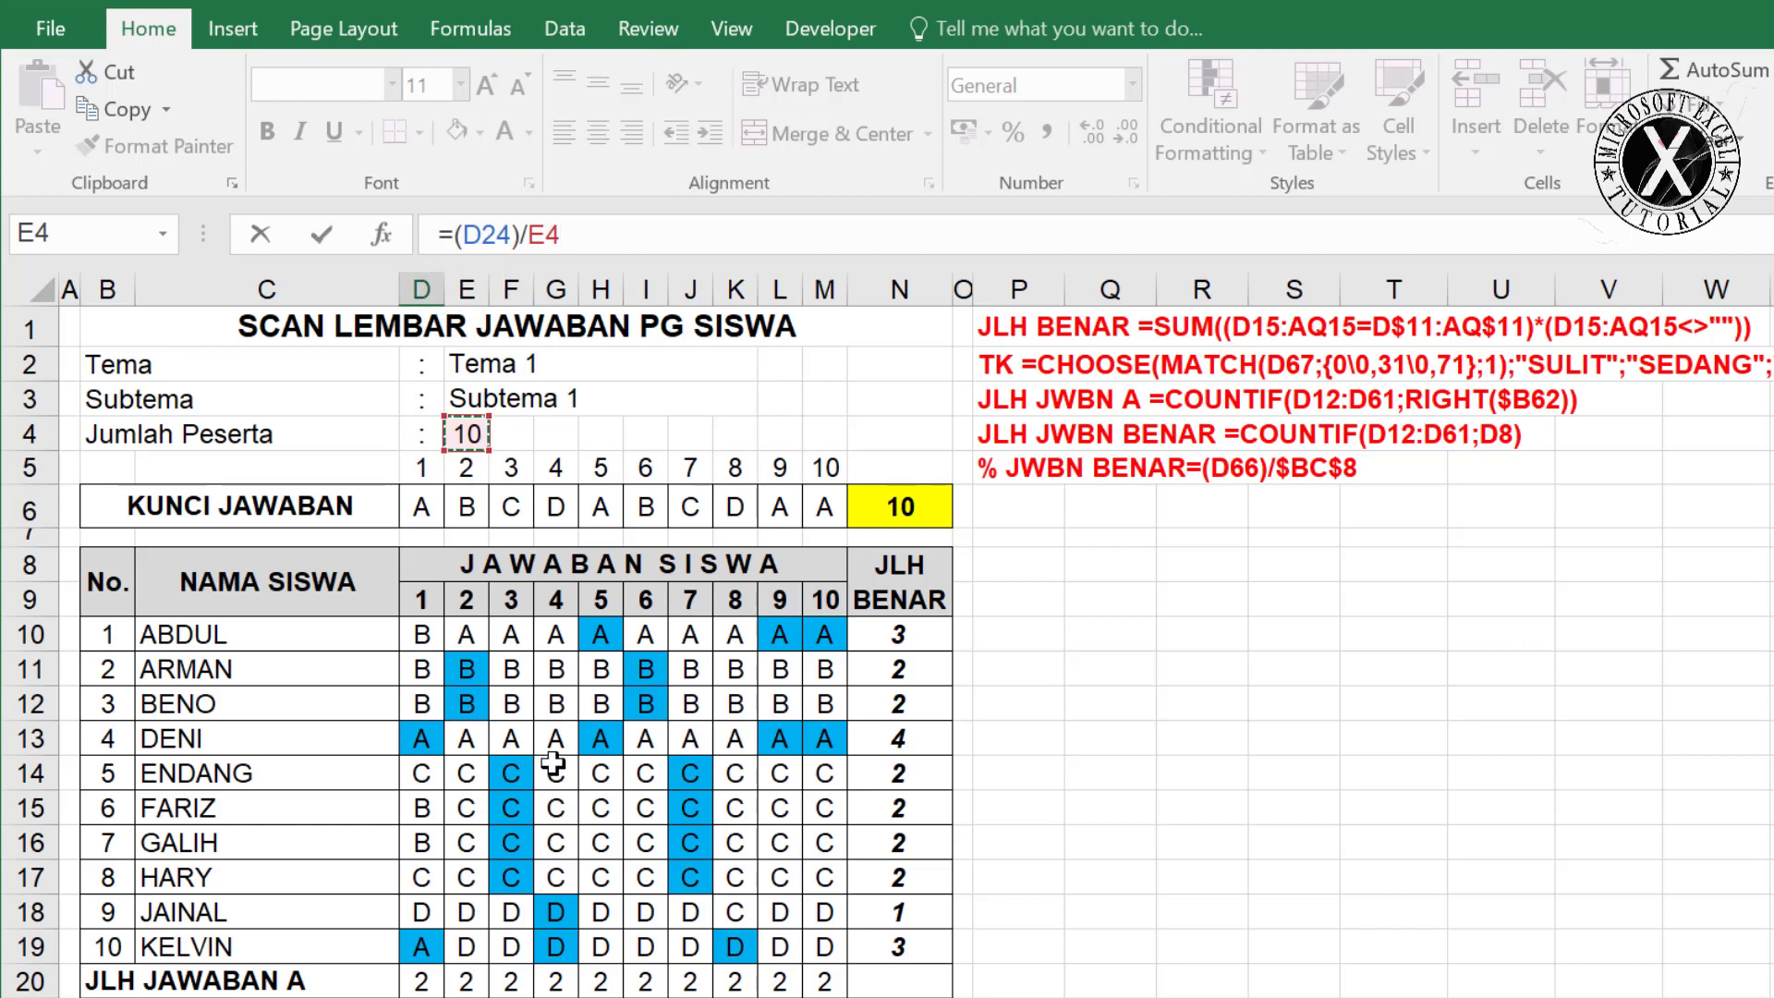
scroll(552, 761, down, 3)
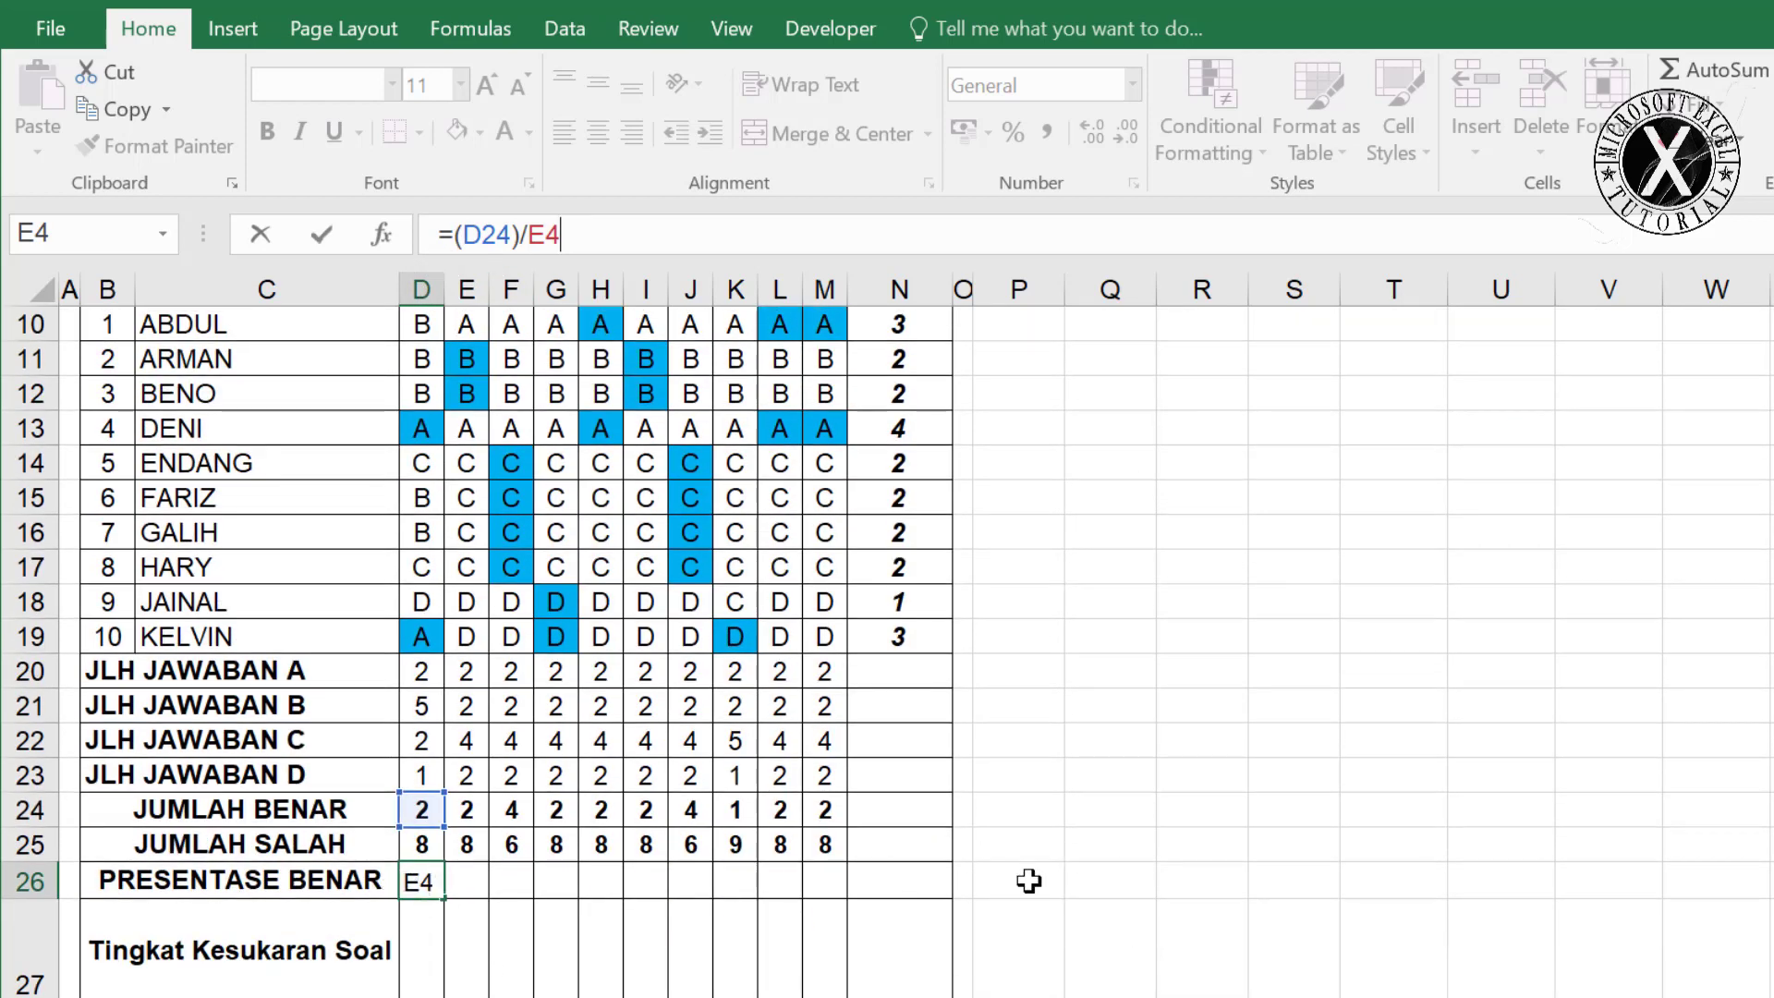
scroll(1574, 463, up, 3)
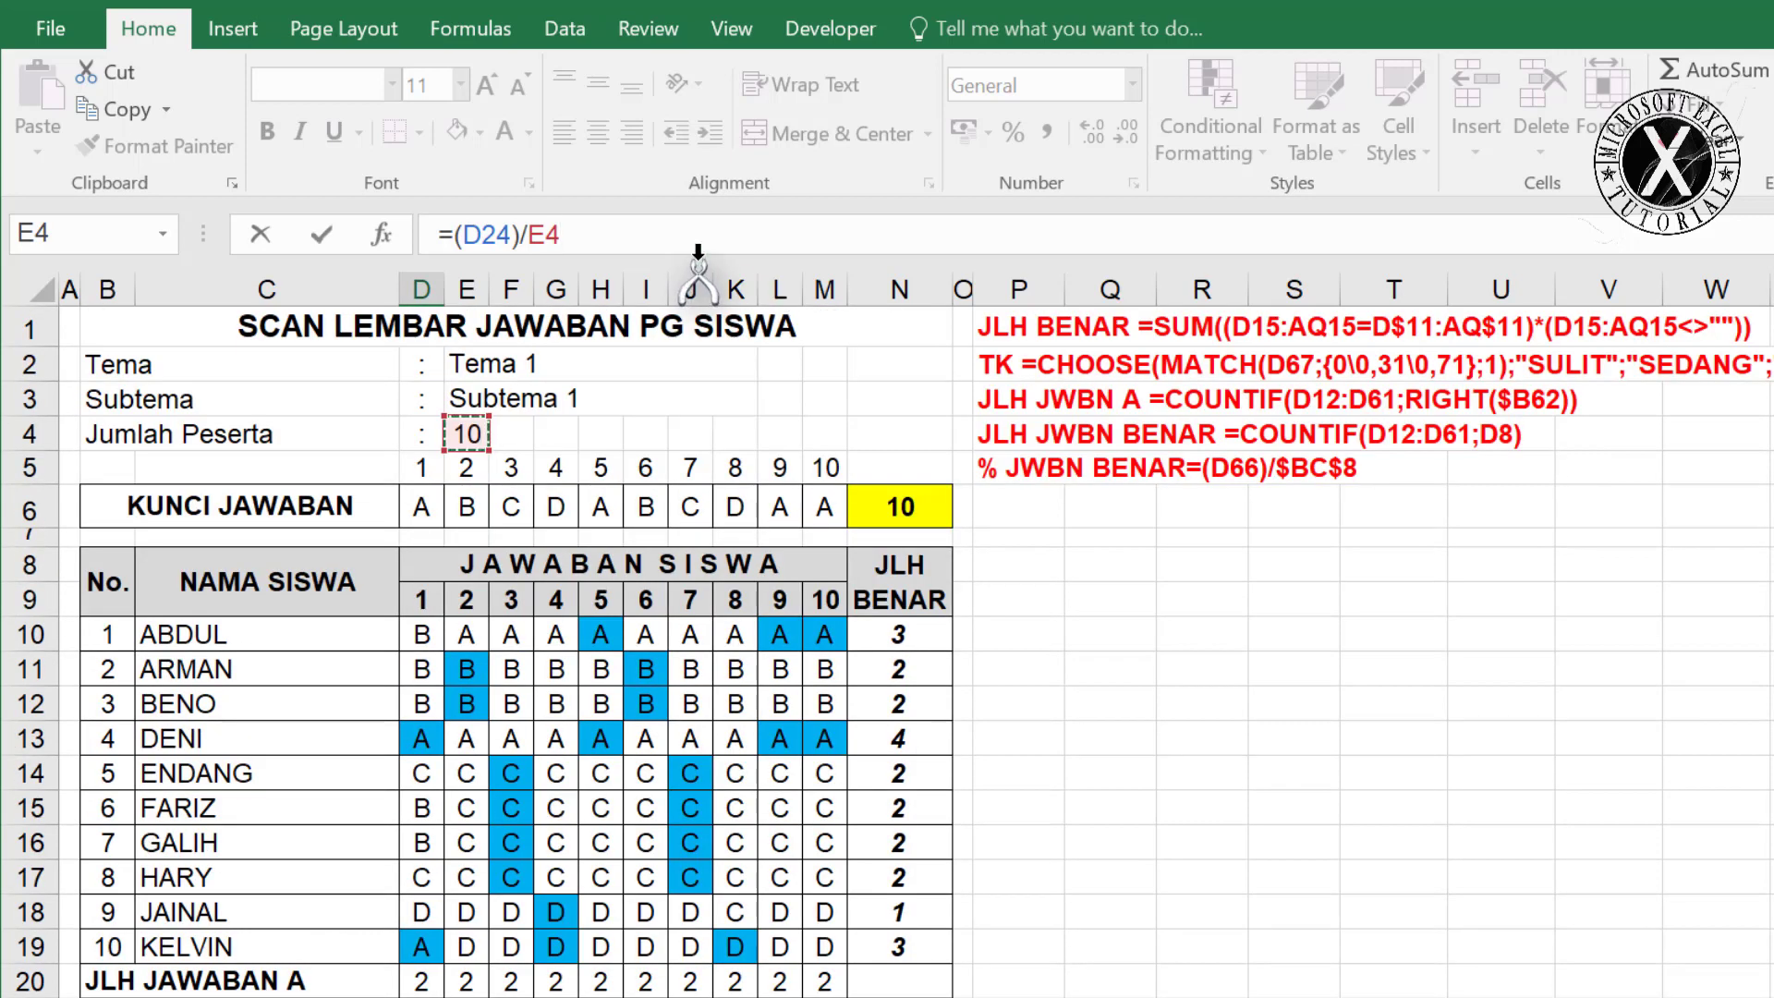
key(F4)
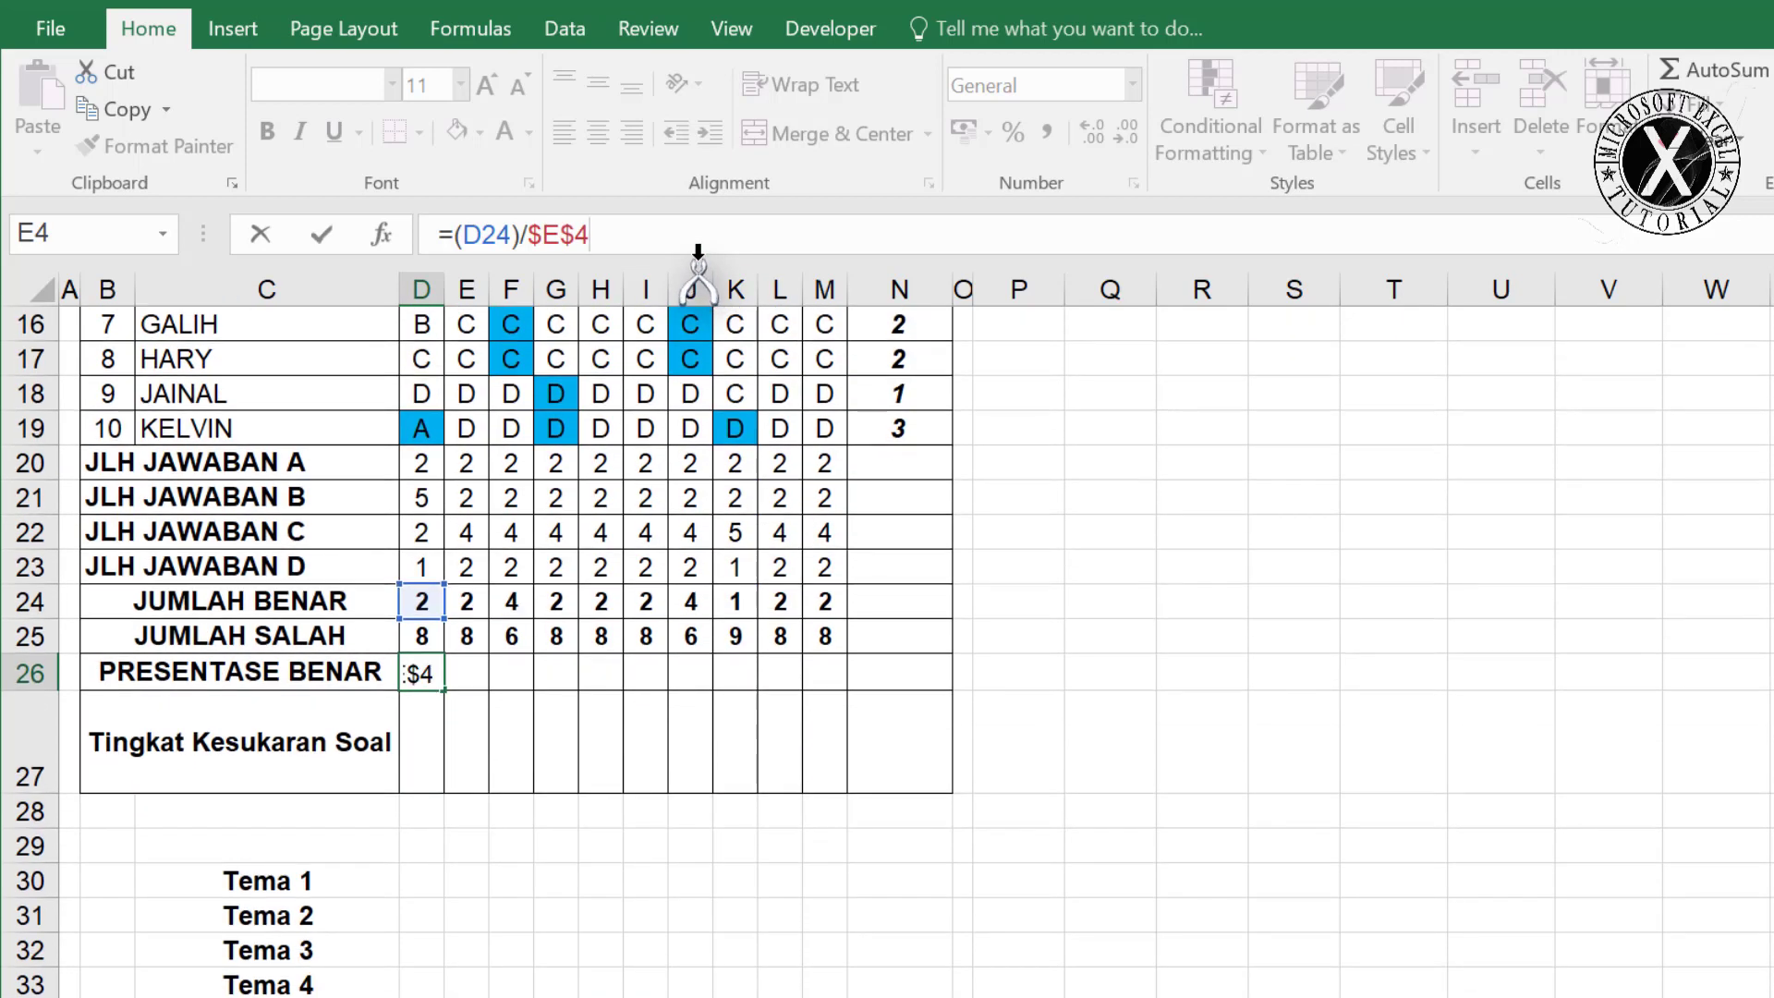
scroll(1622, 352, up, 5)
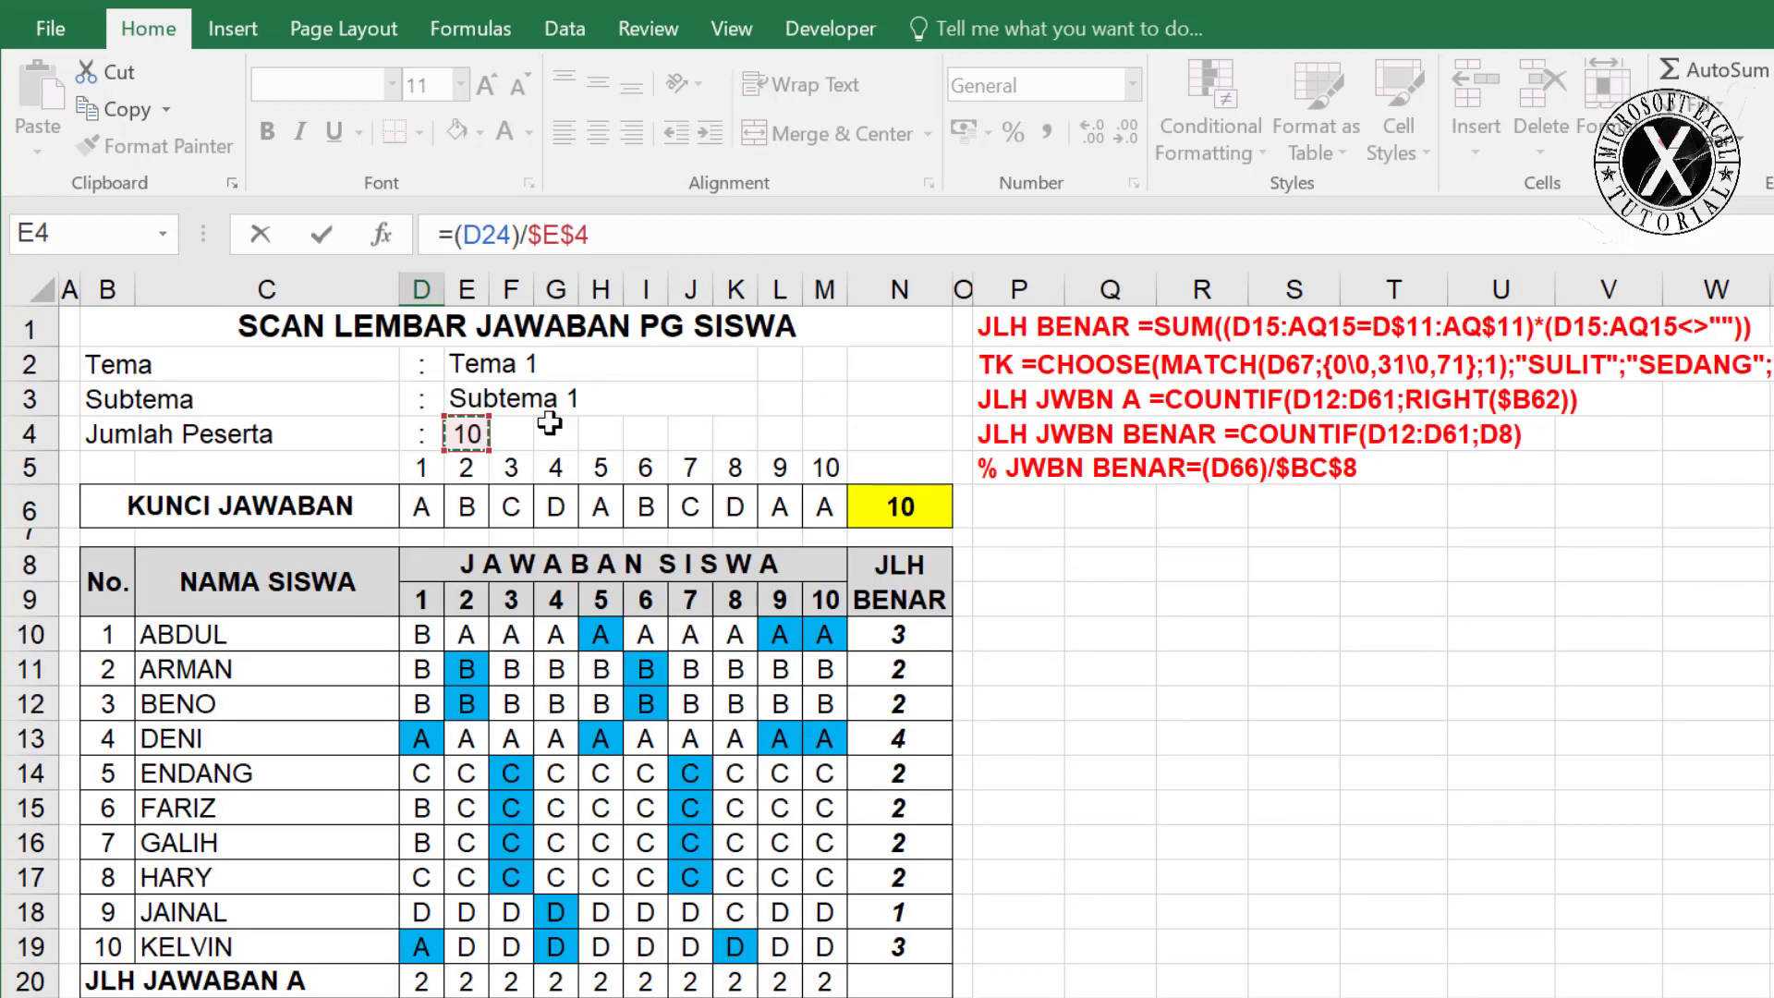
key(Return)
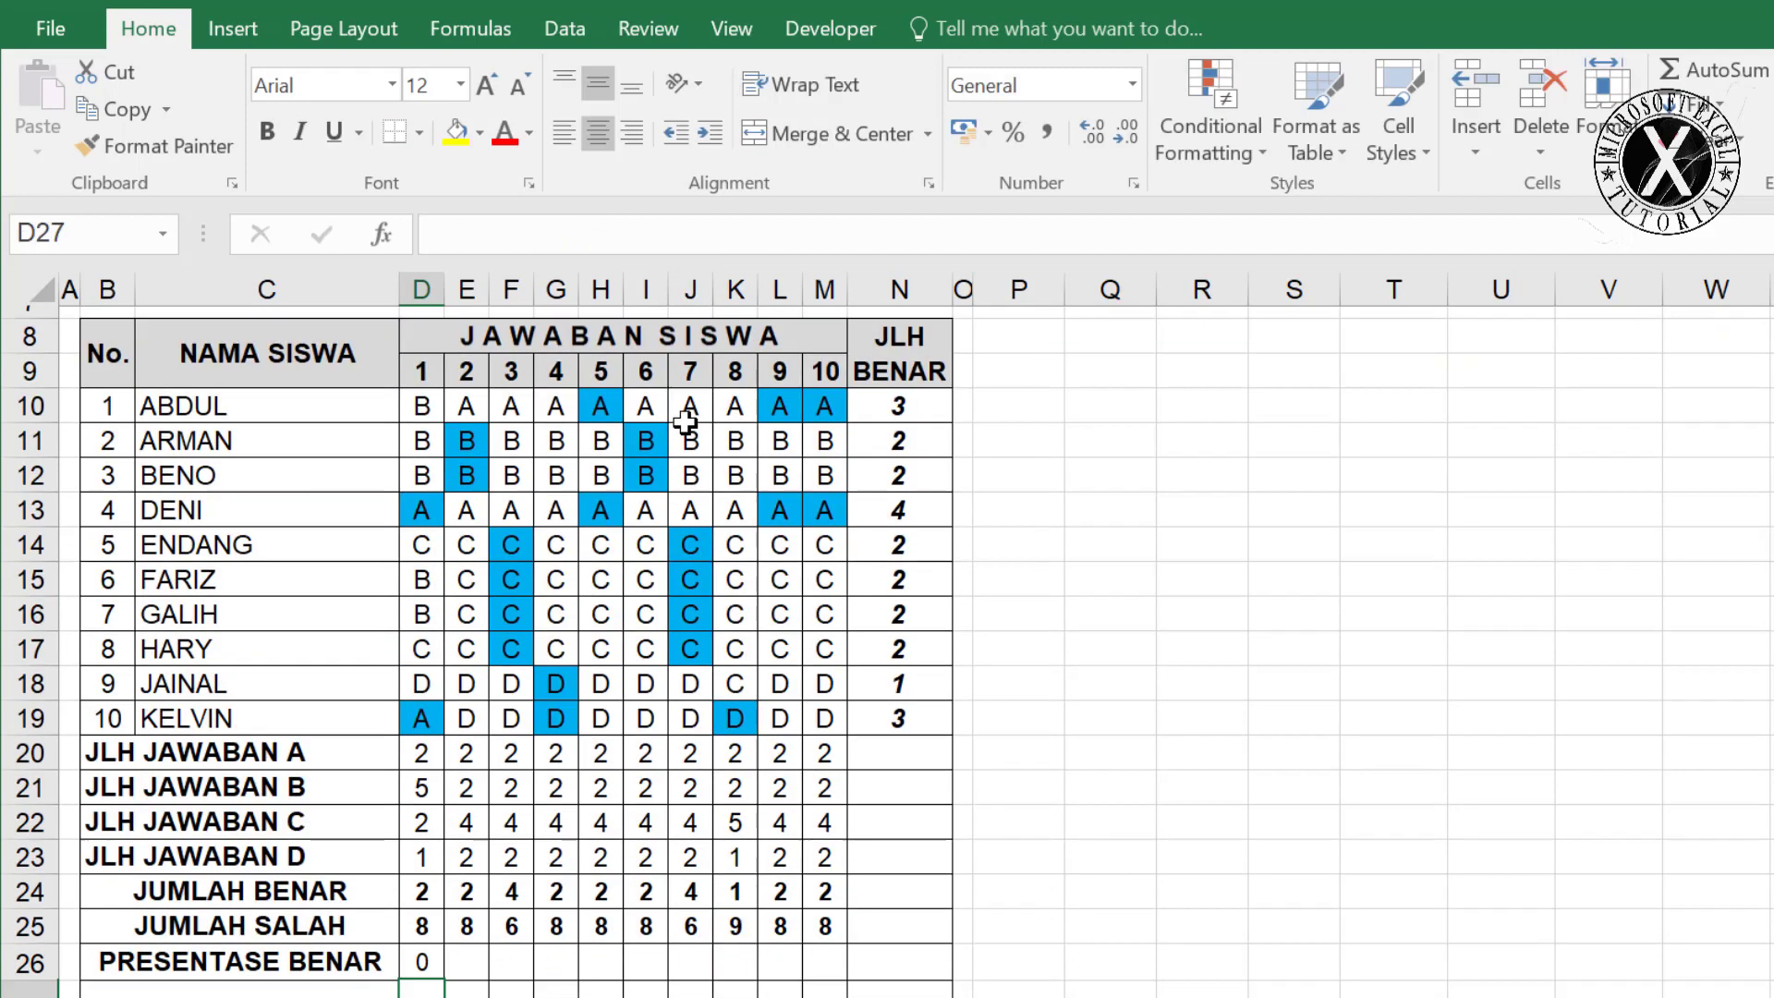
Fill the PRESENTASE BENAR formula from D26 across to M26 and check the cell references in M26.
click(420, 879)
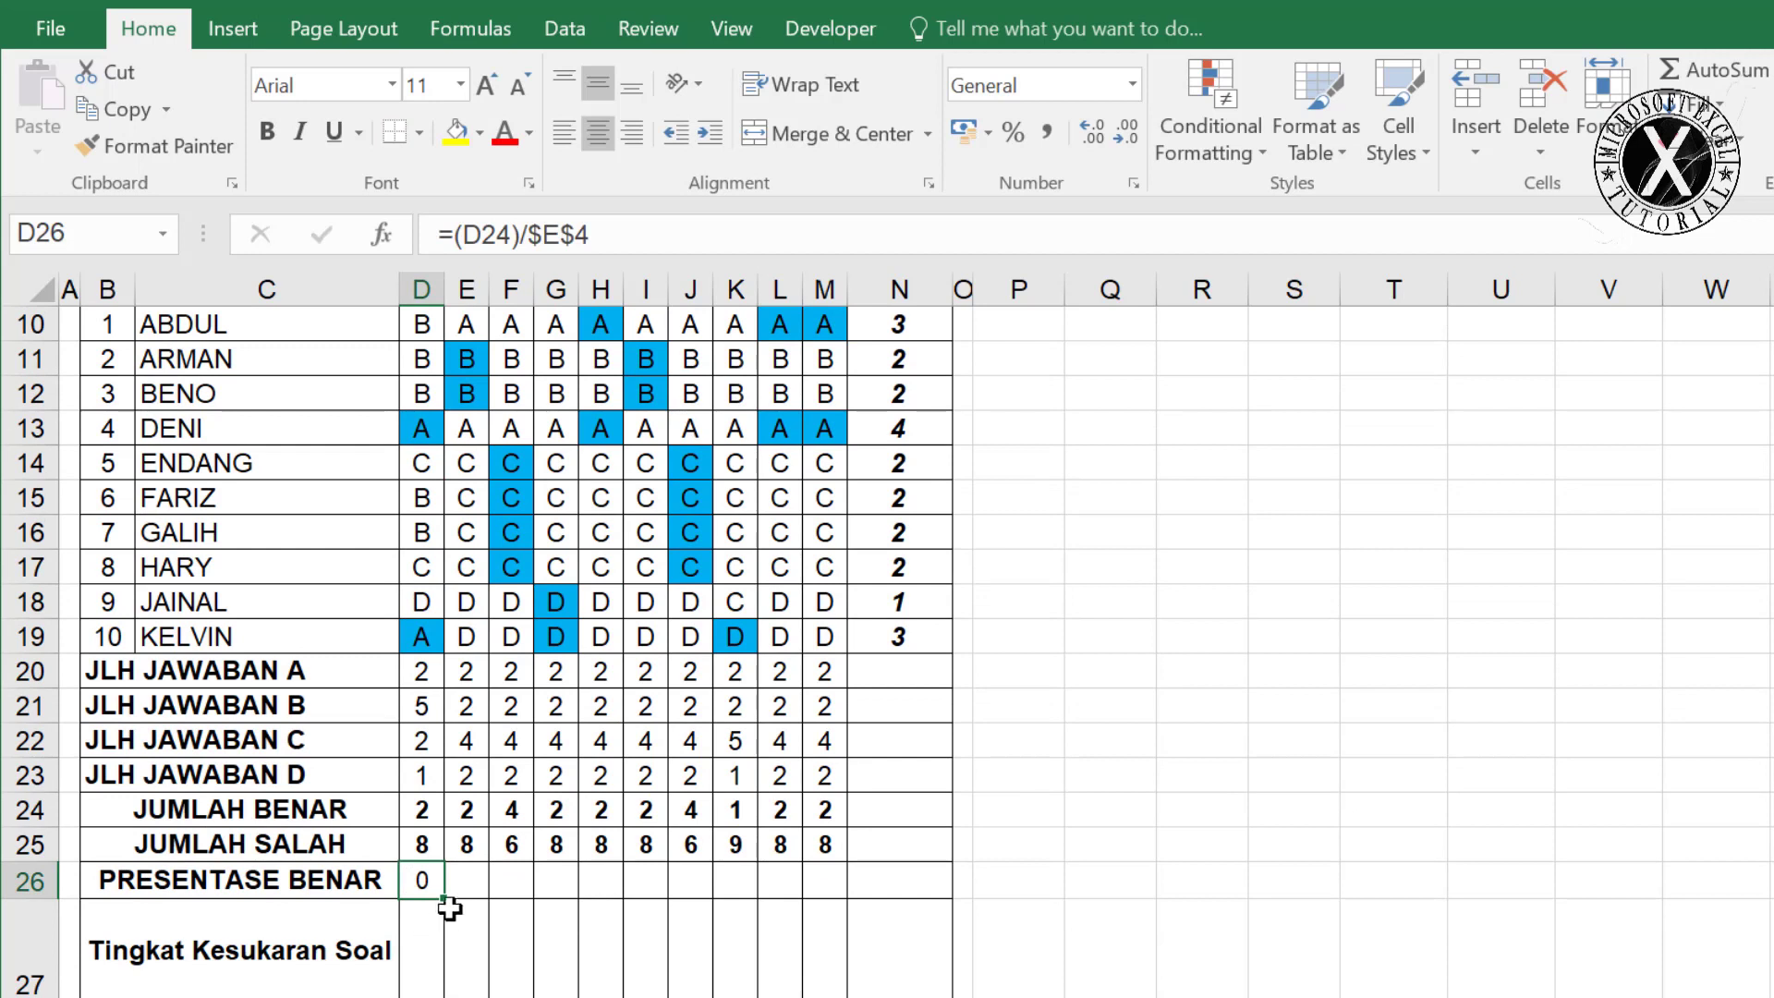
drag(441, 903, 843, 908)
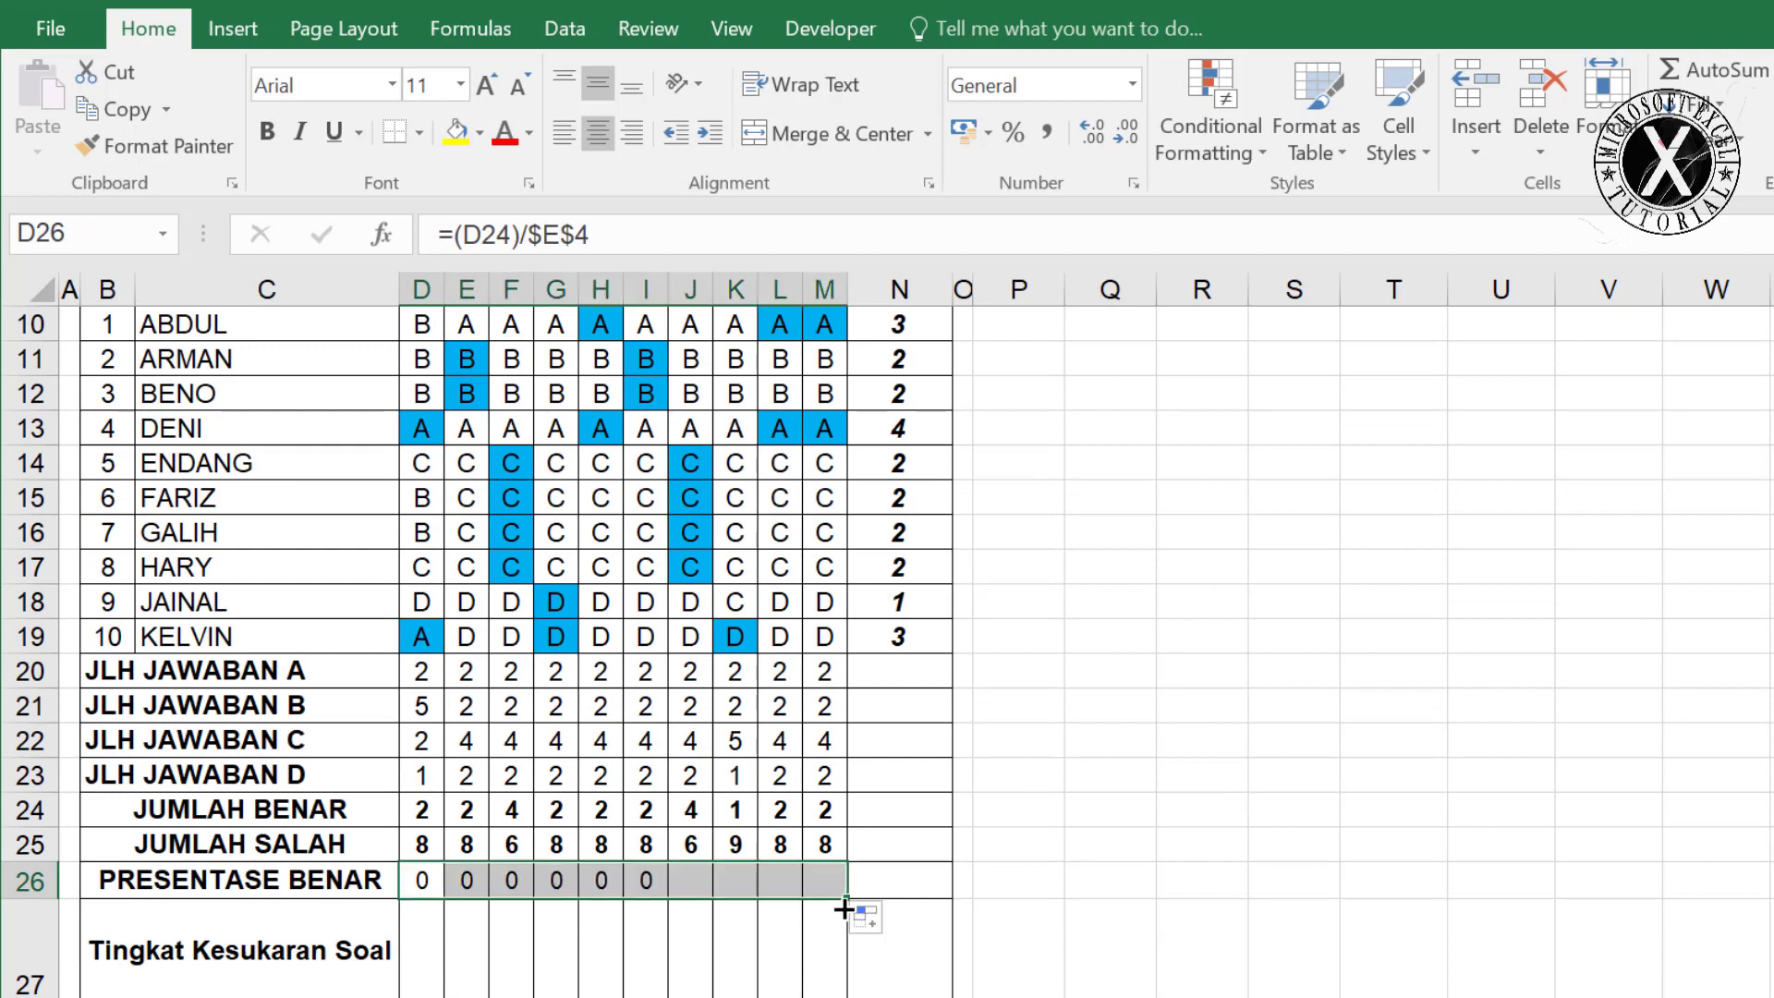
click(822, 889)
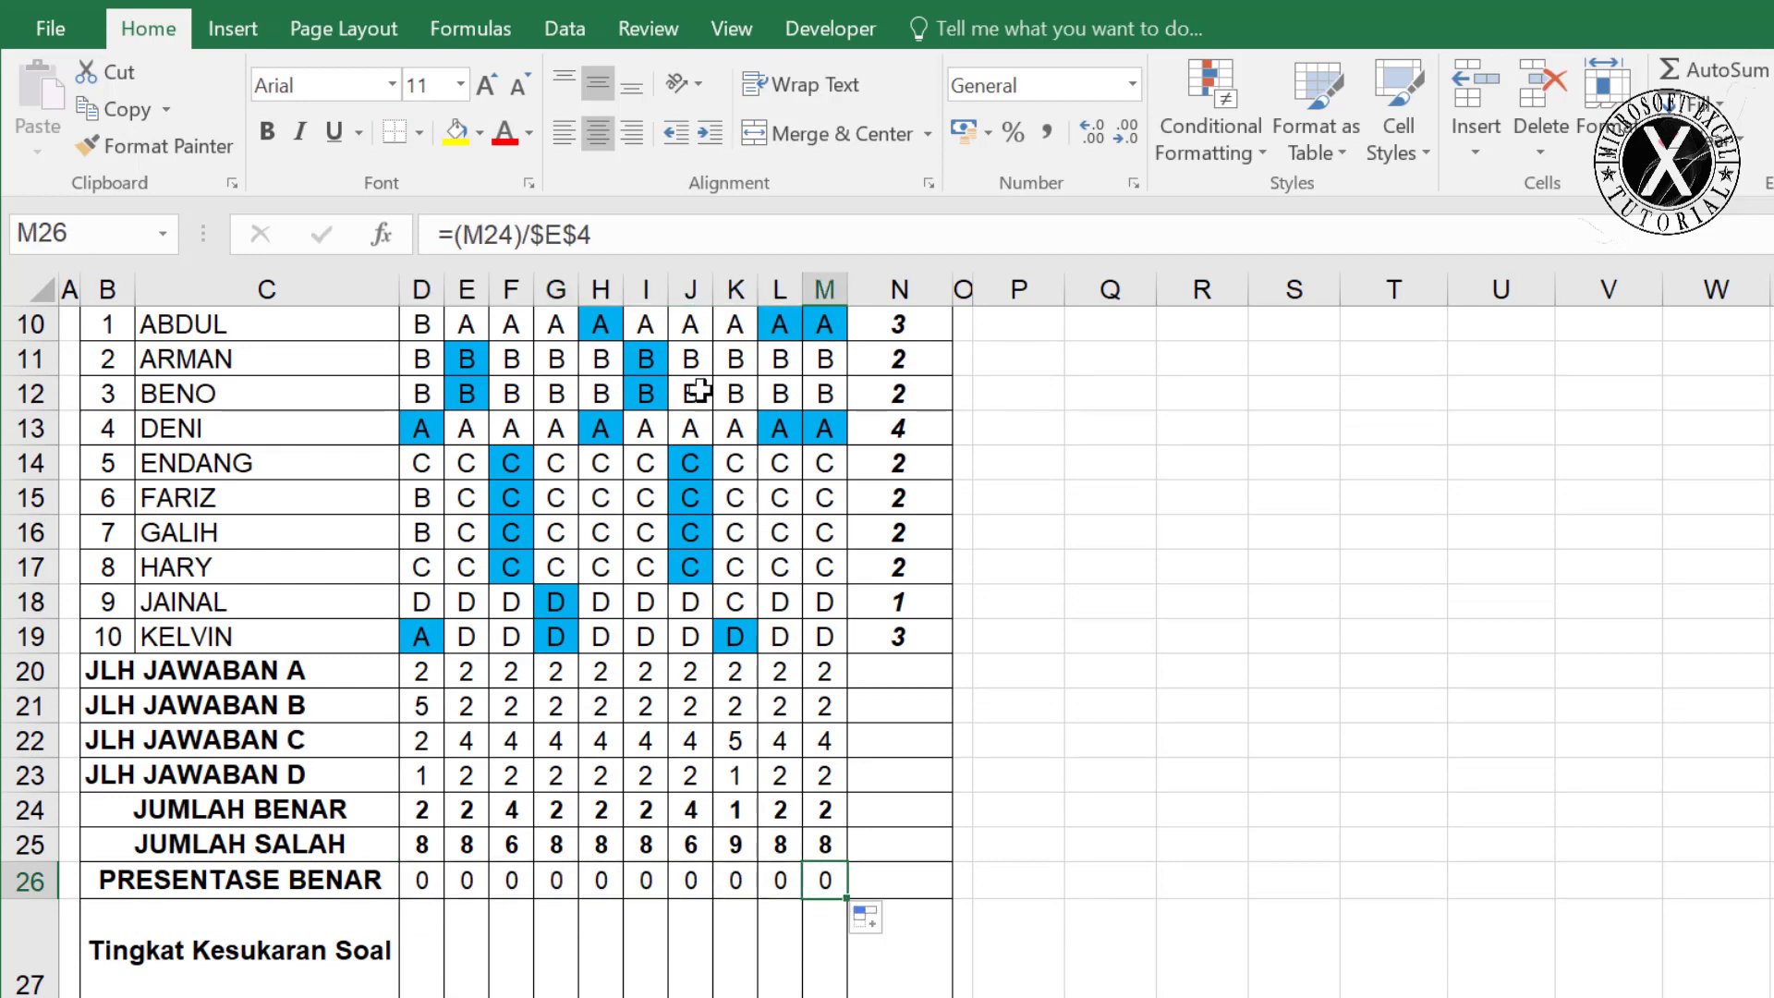
click(639, 235)
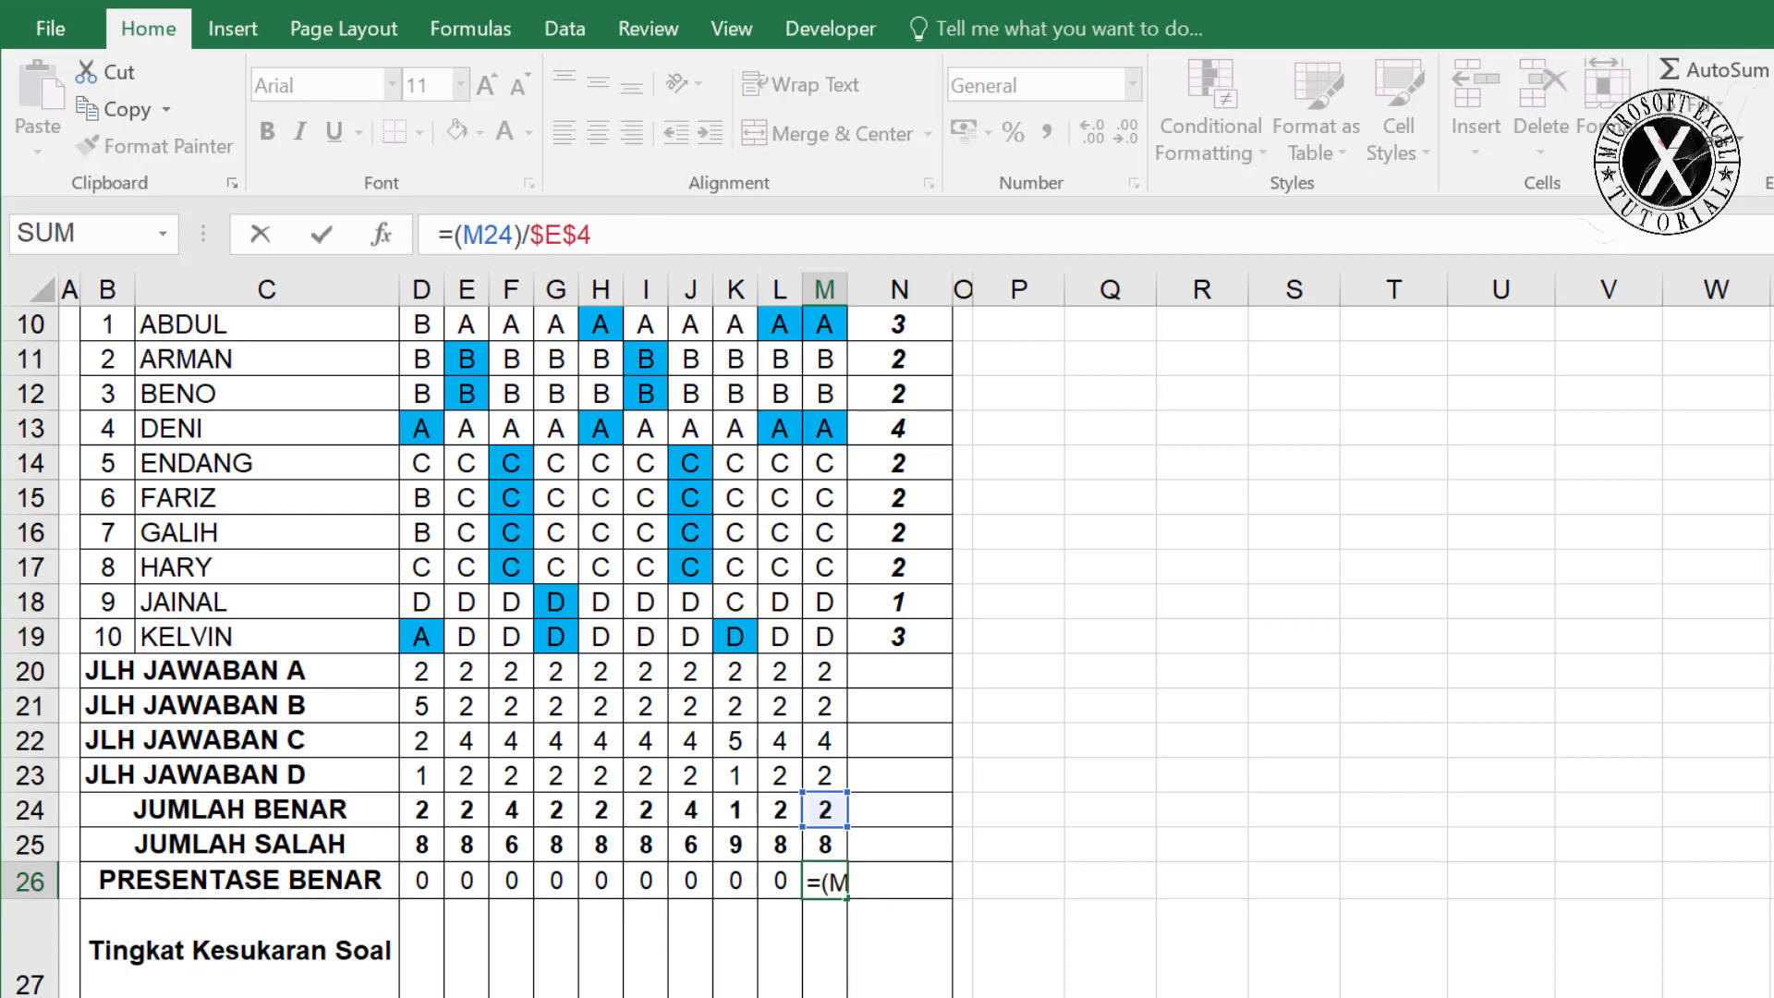
scroll(887, 647, up, 3)
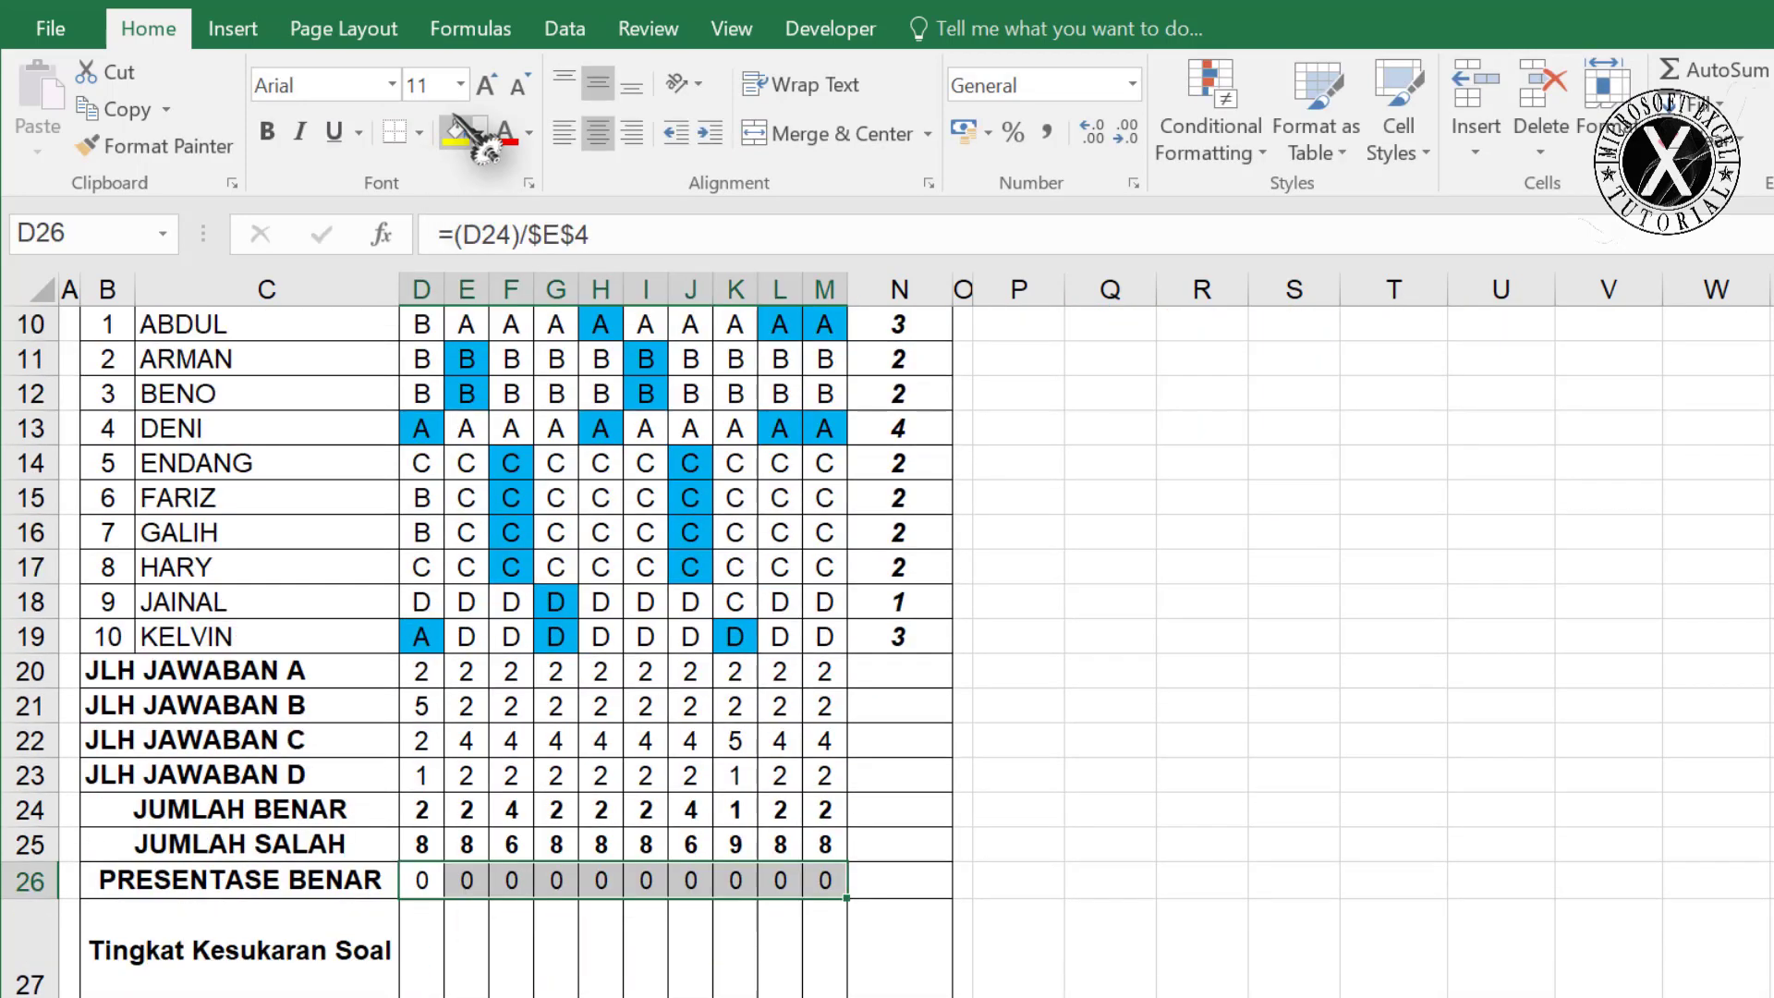
Reduce the font size of the PRESENTASE BENAR results in D26:M26 so their decimals fit the narrow columns.
click(520, 86)
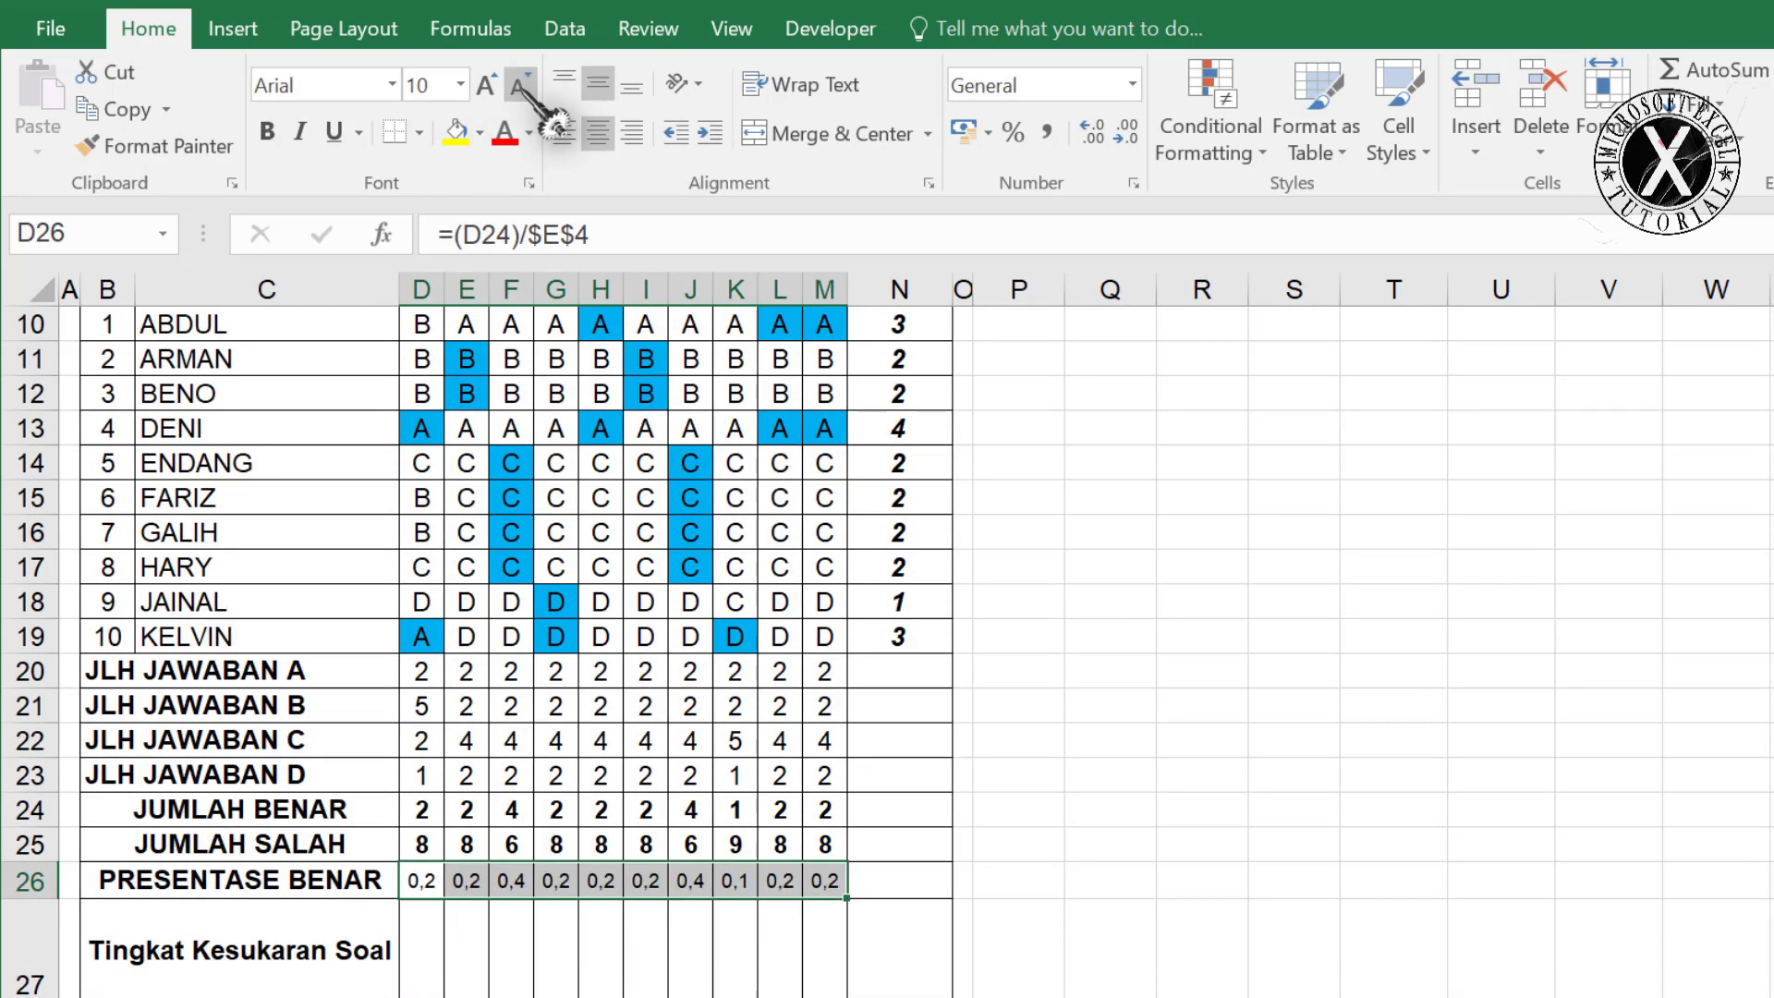
click(519, 86)
key(Down)
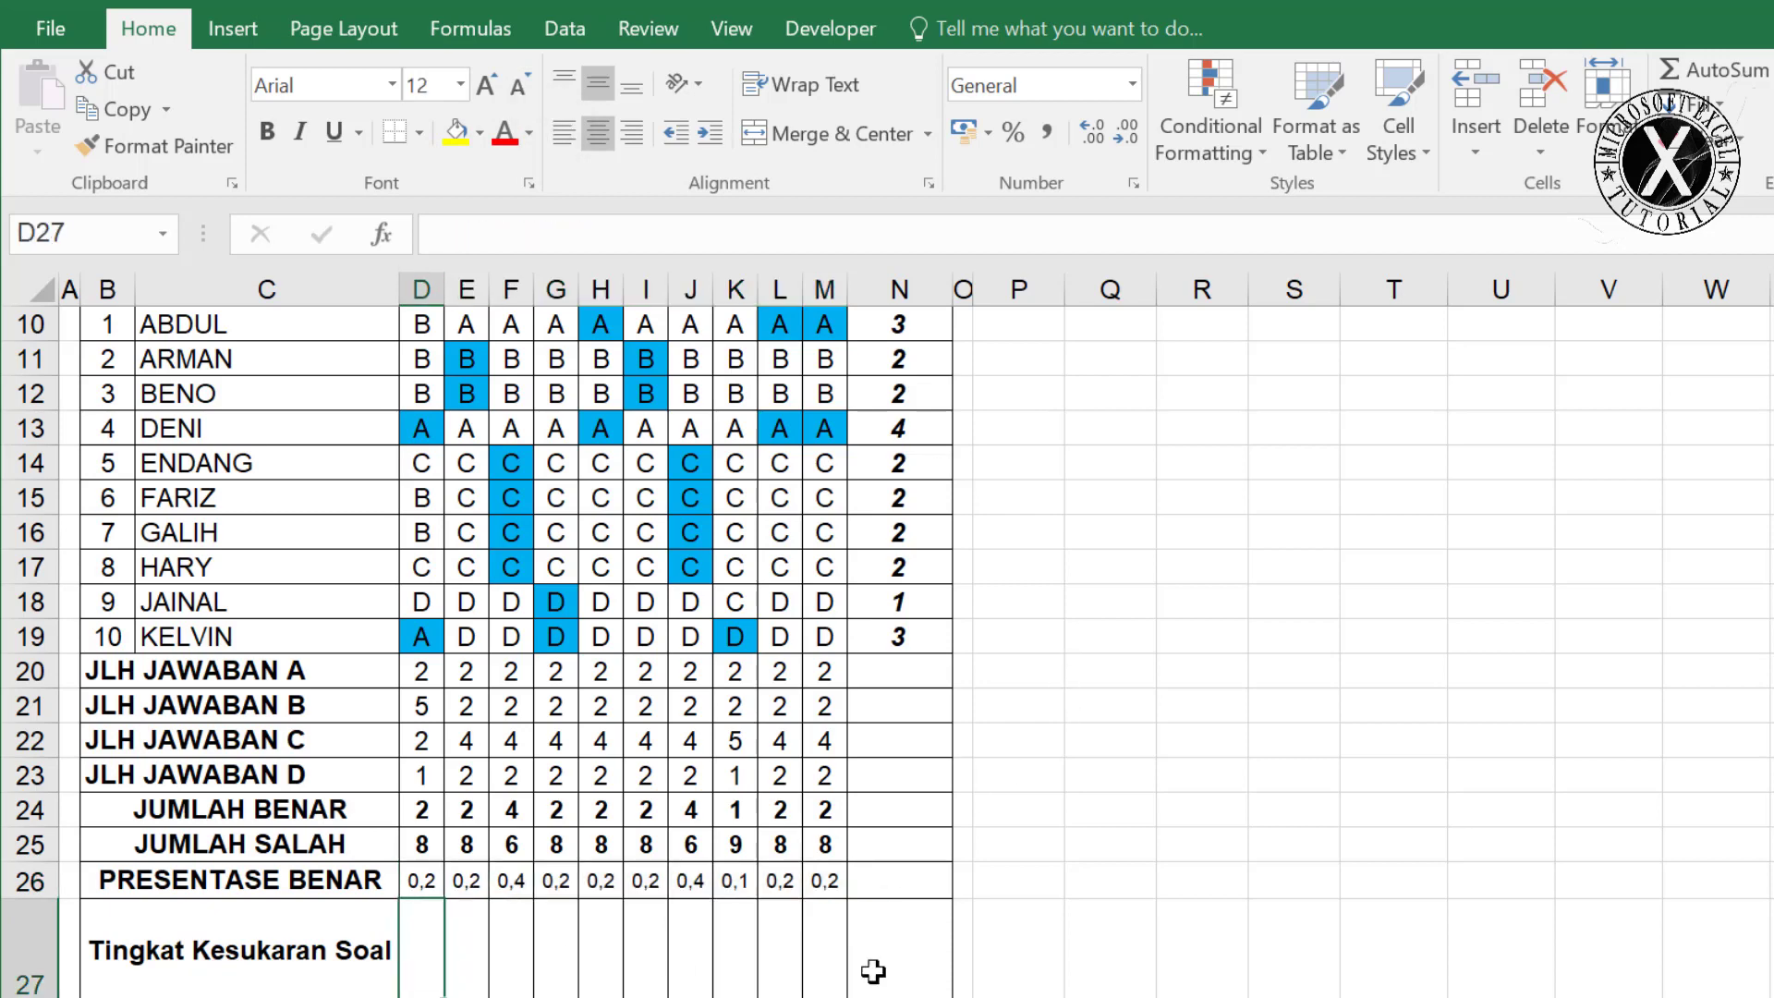
scroll(887, 646, up, 3)
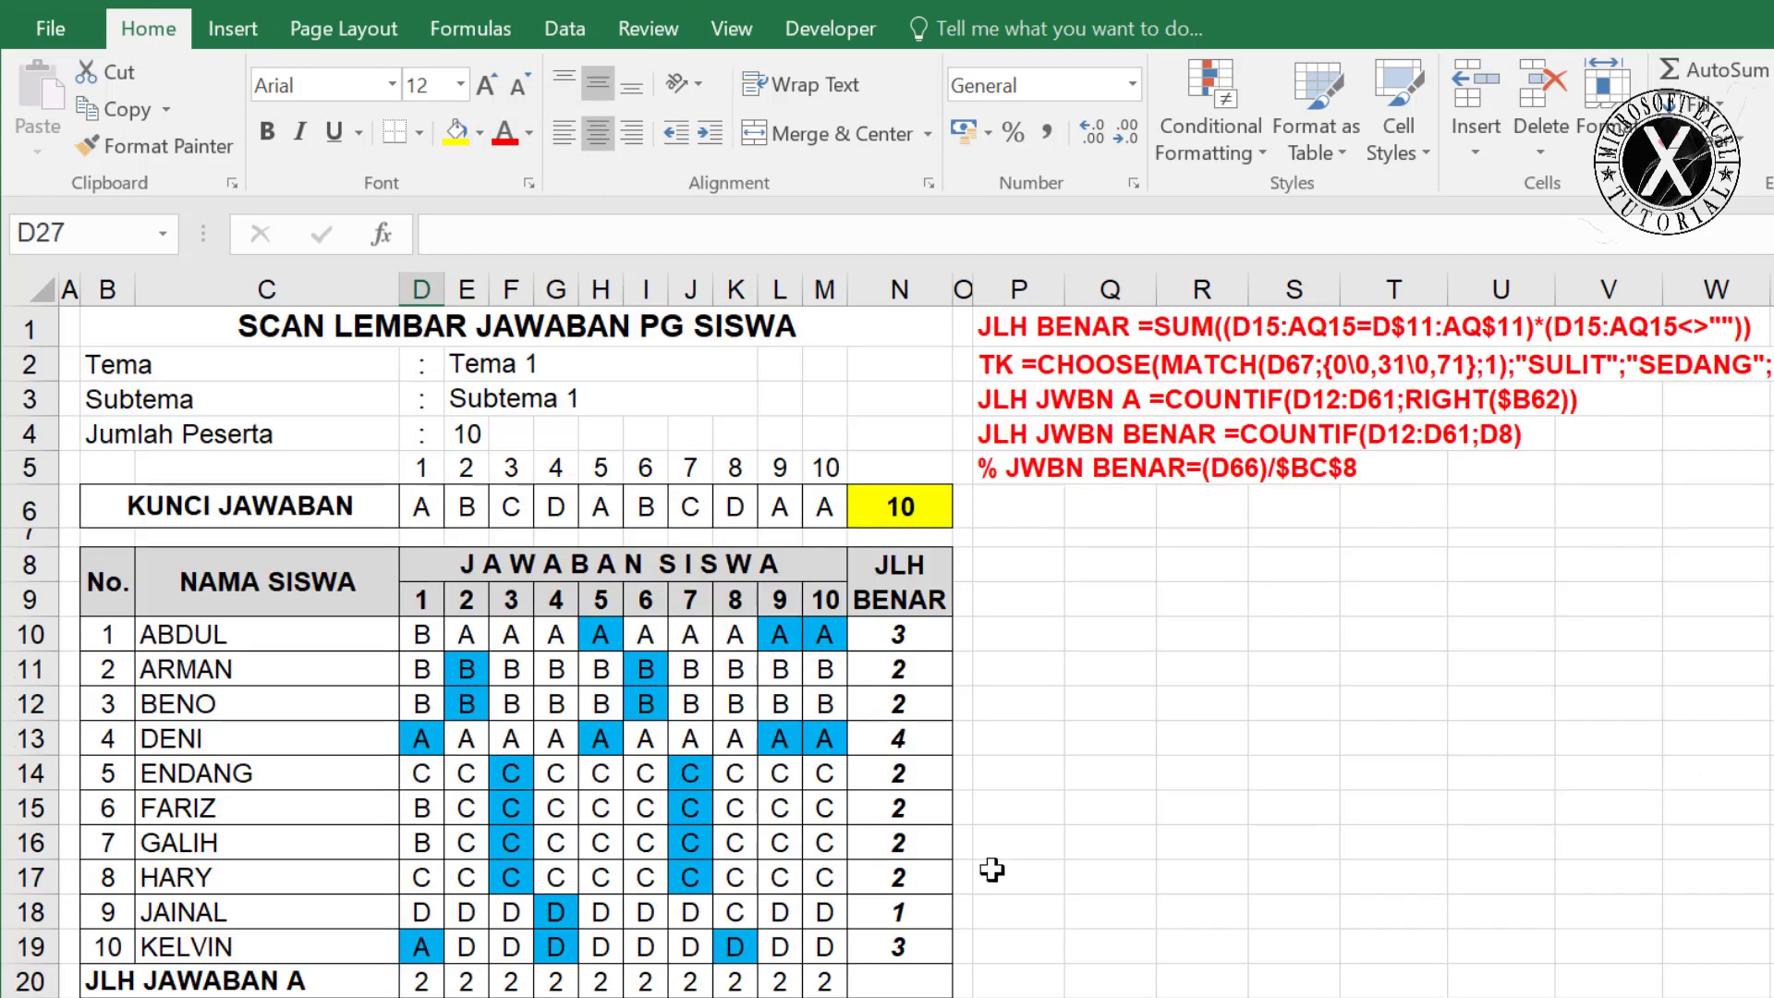
scroll(887, 646, down, 5)
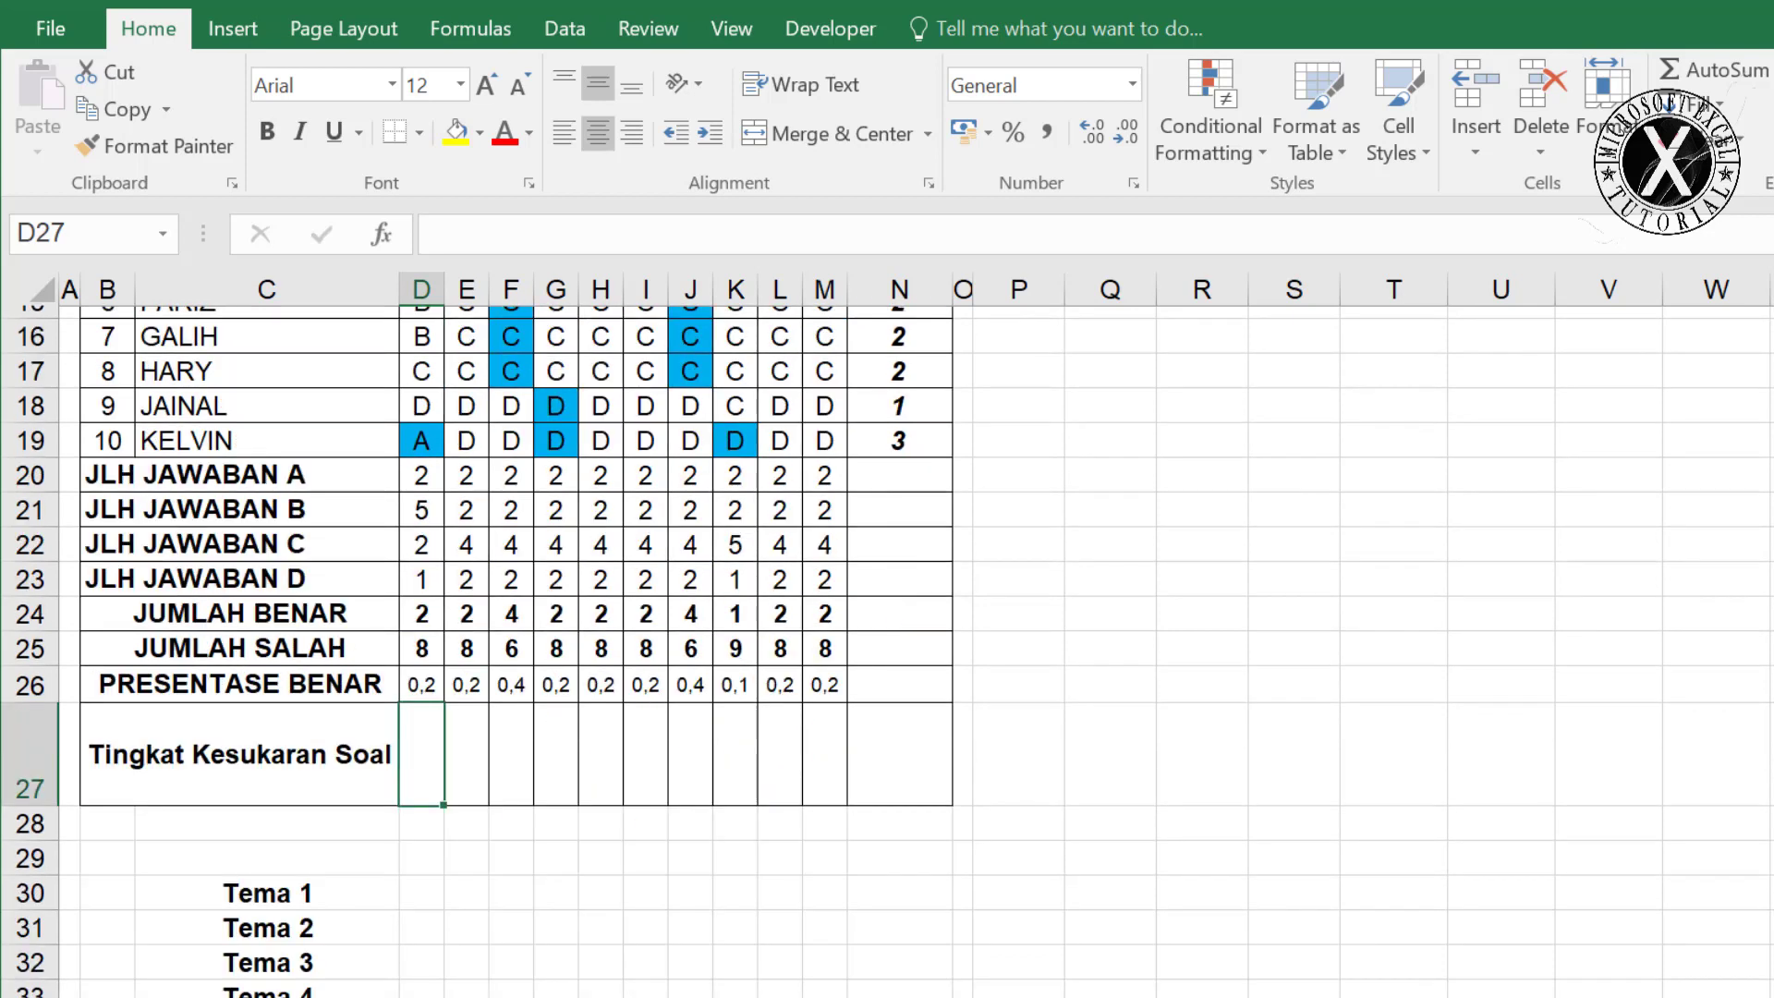
scroll(1477, 764, up, 5)
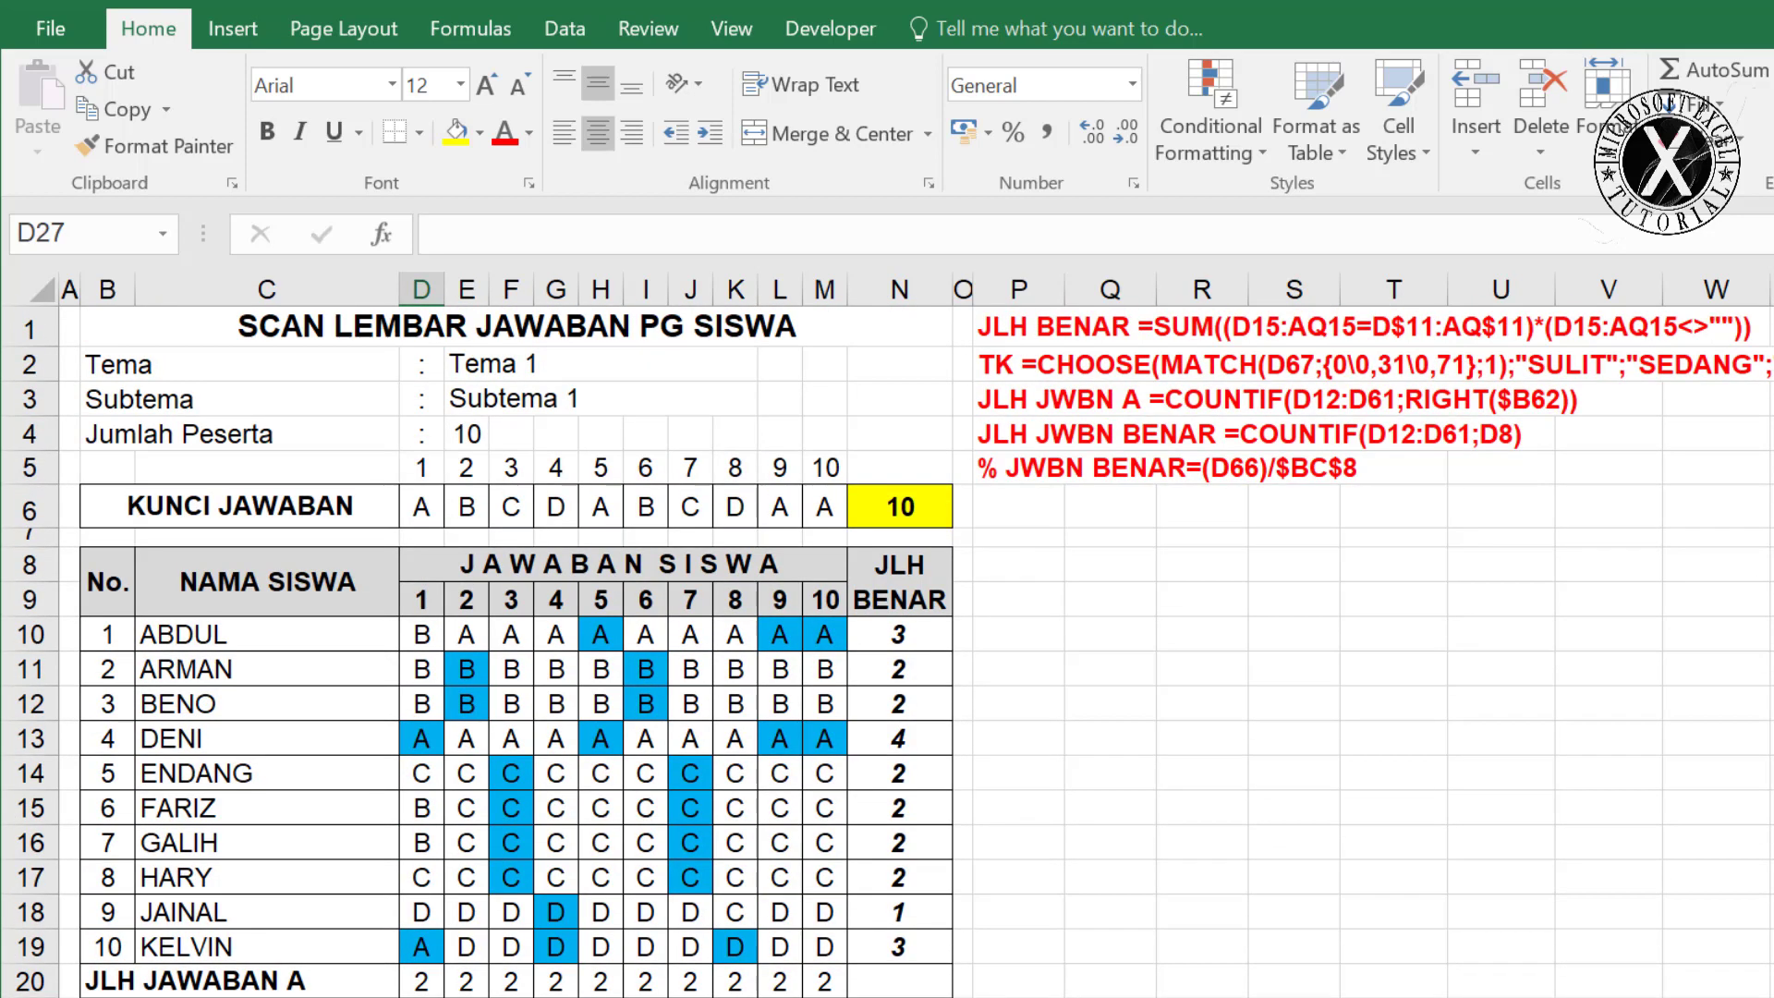
scroll(1477, 764, down, 3)
scroll(1219, 671, up, 3)
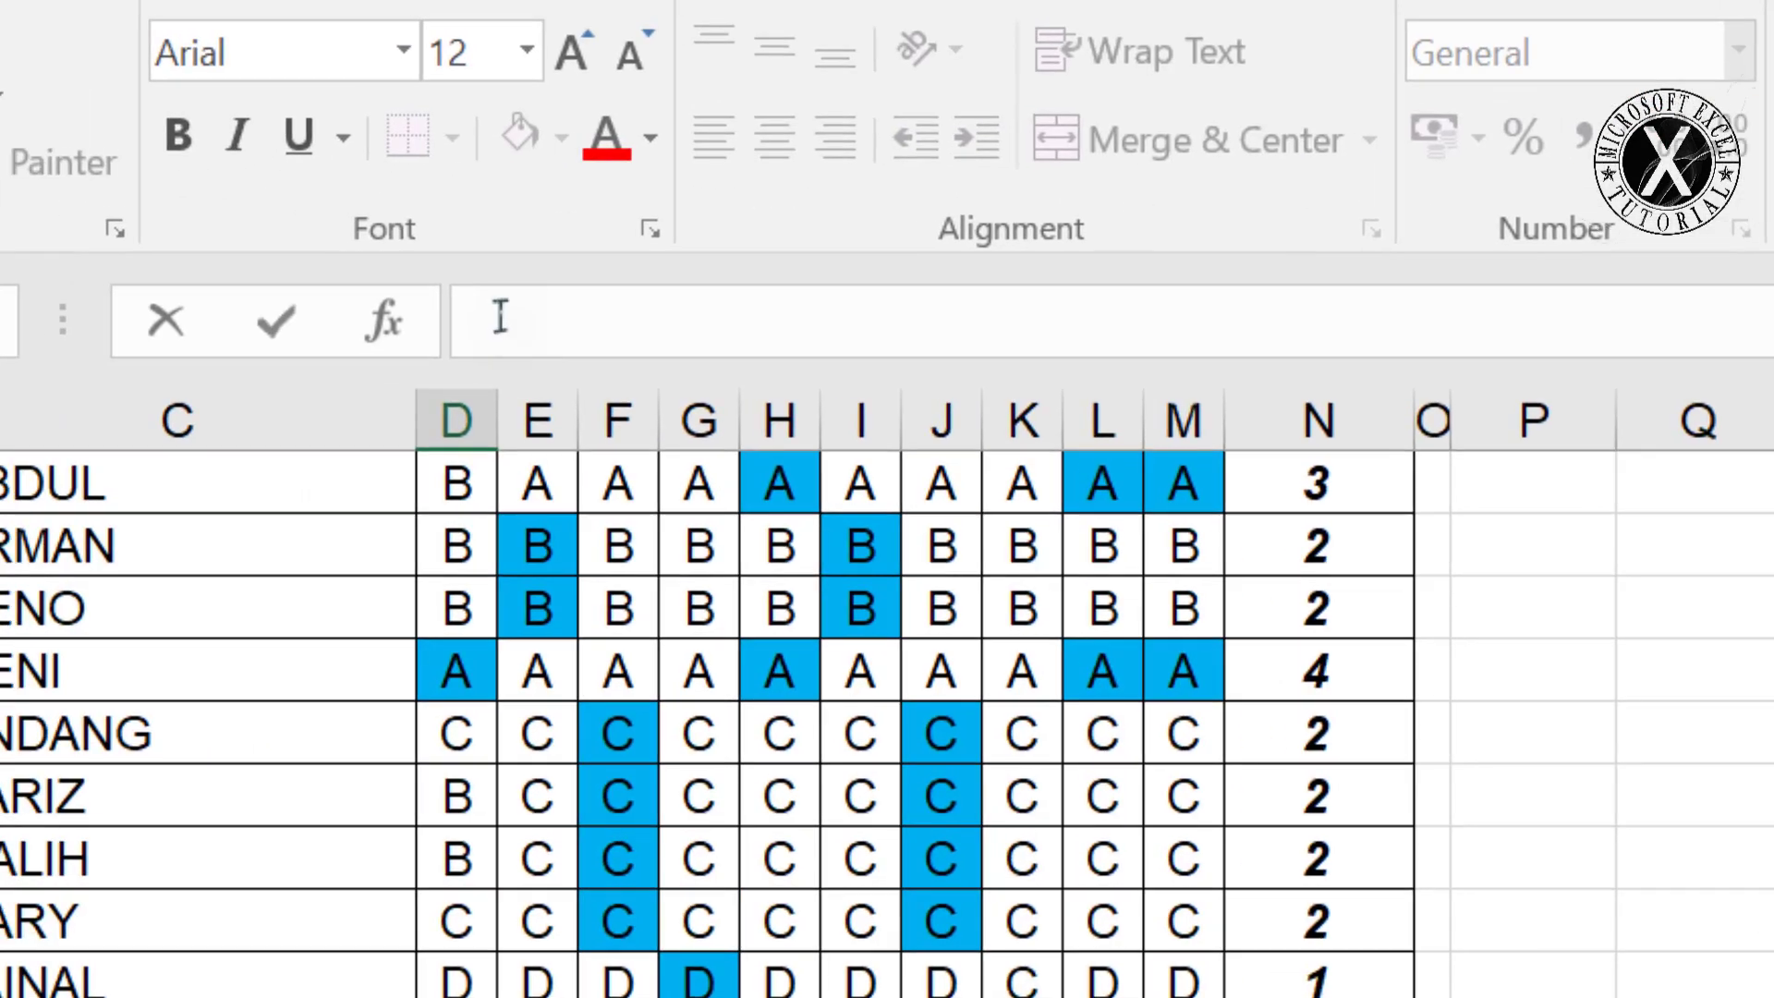
Start the Tingkat Kesukaran Soal formula in D27 with CHOOSE and a nested MATCH that looks up D26.
text(=)
scroll(1735, 887, up, 3)
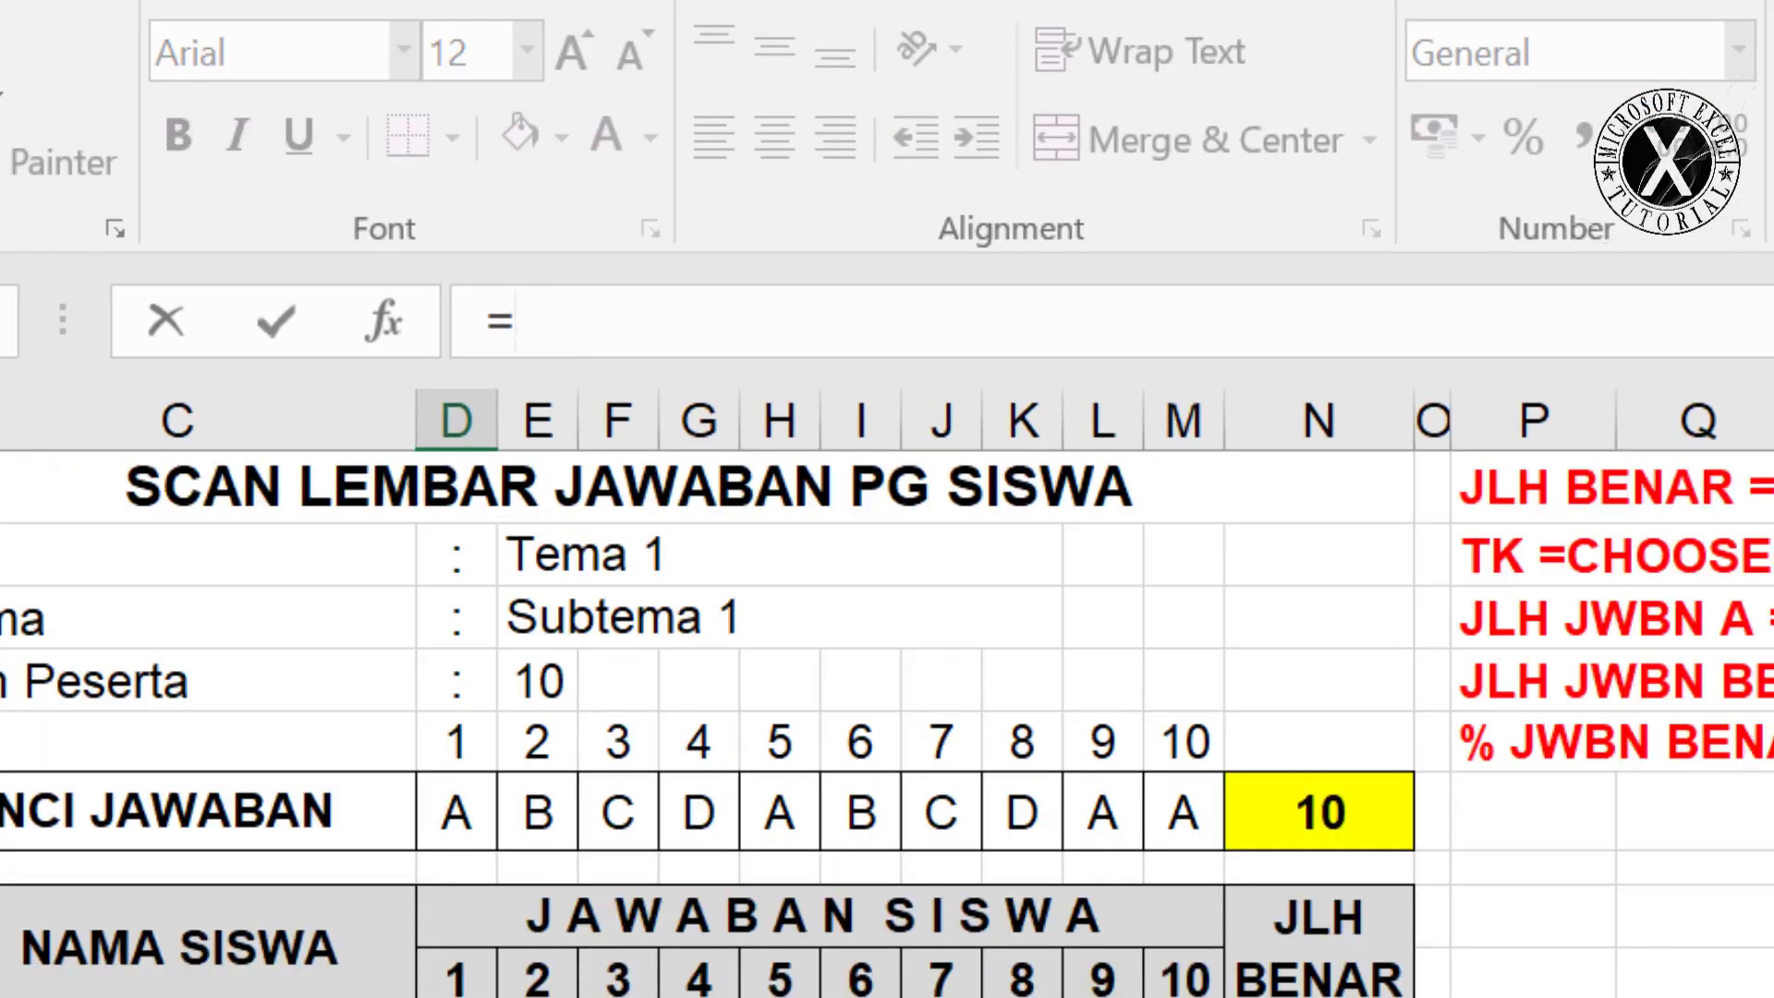
text(CHOOS)
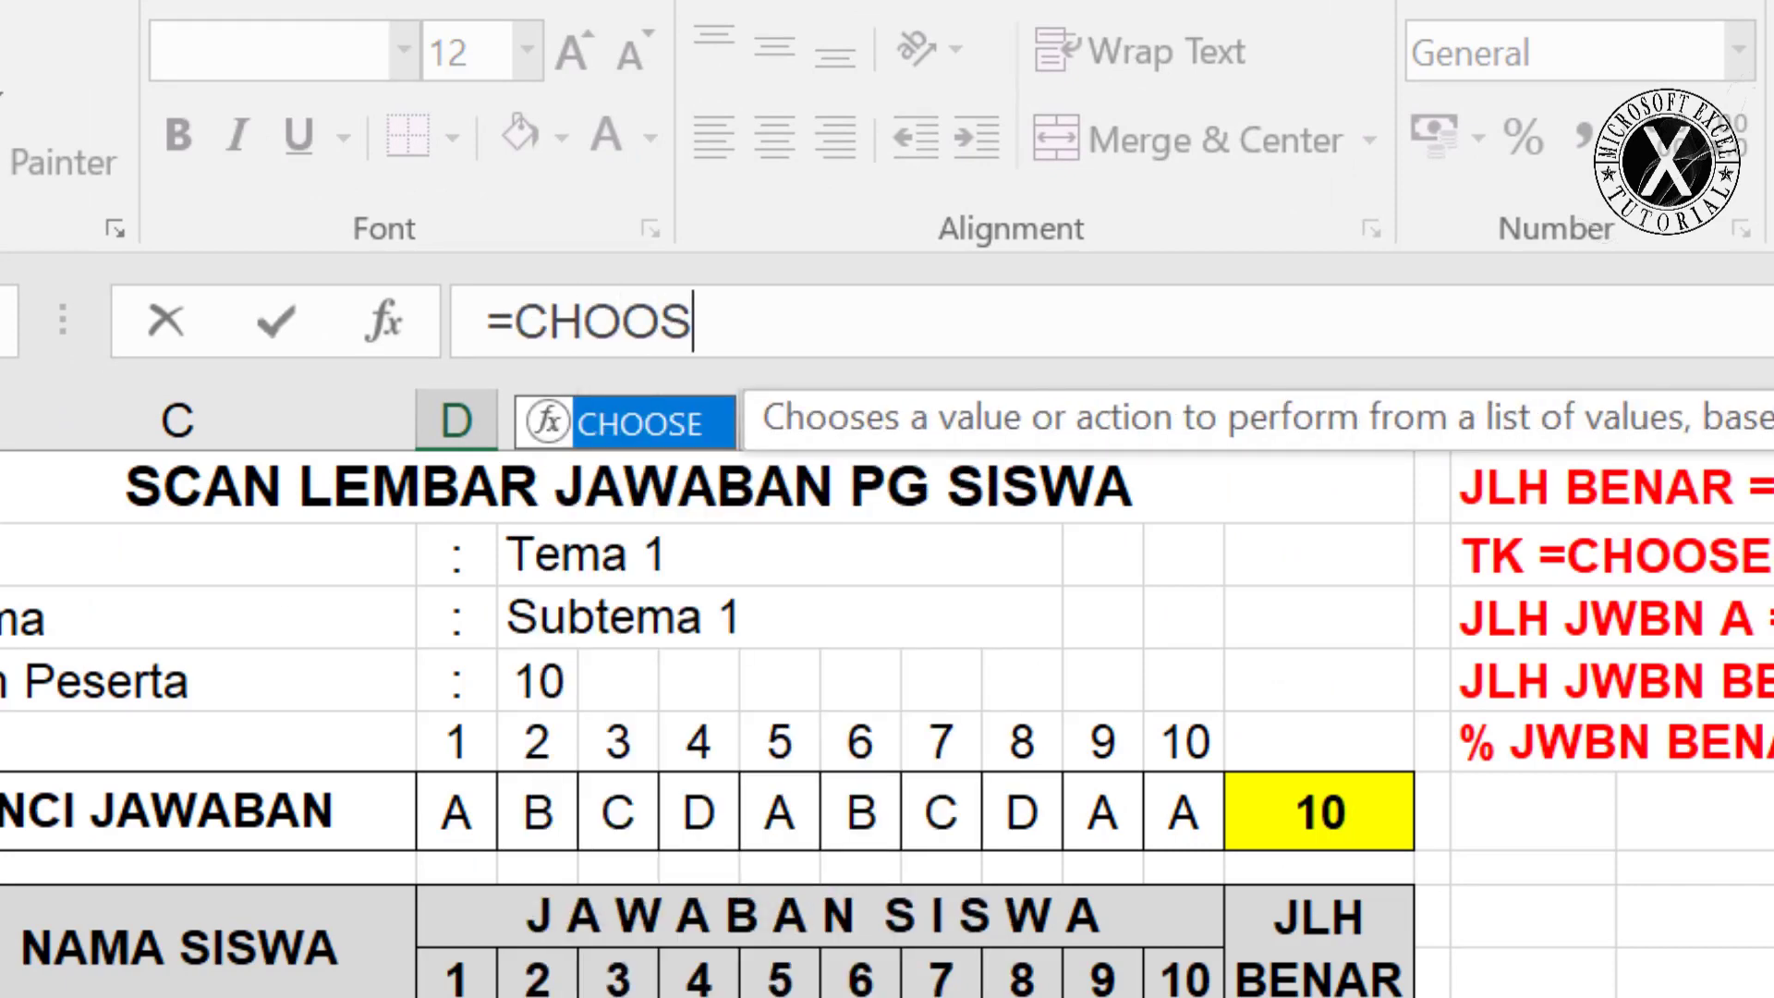
text(E()
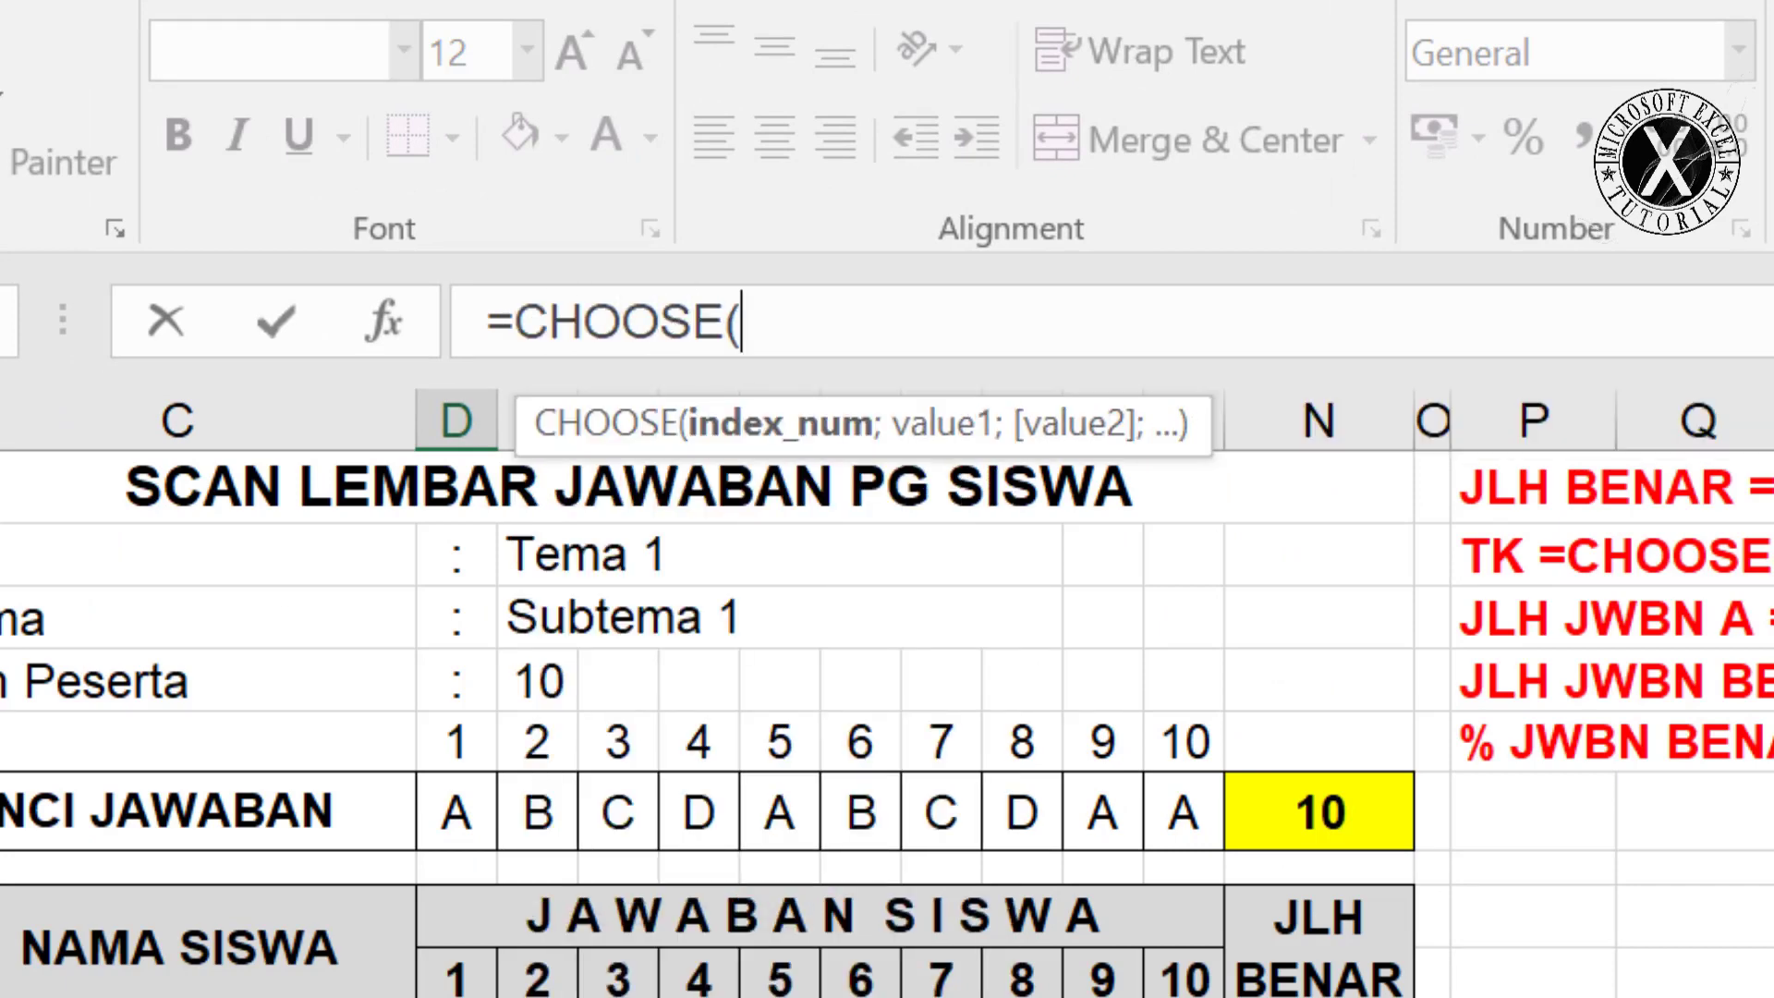
text(MATCH)
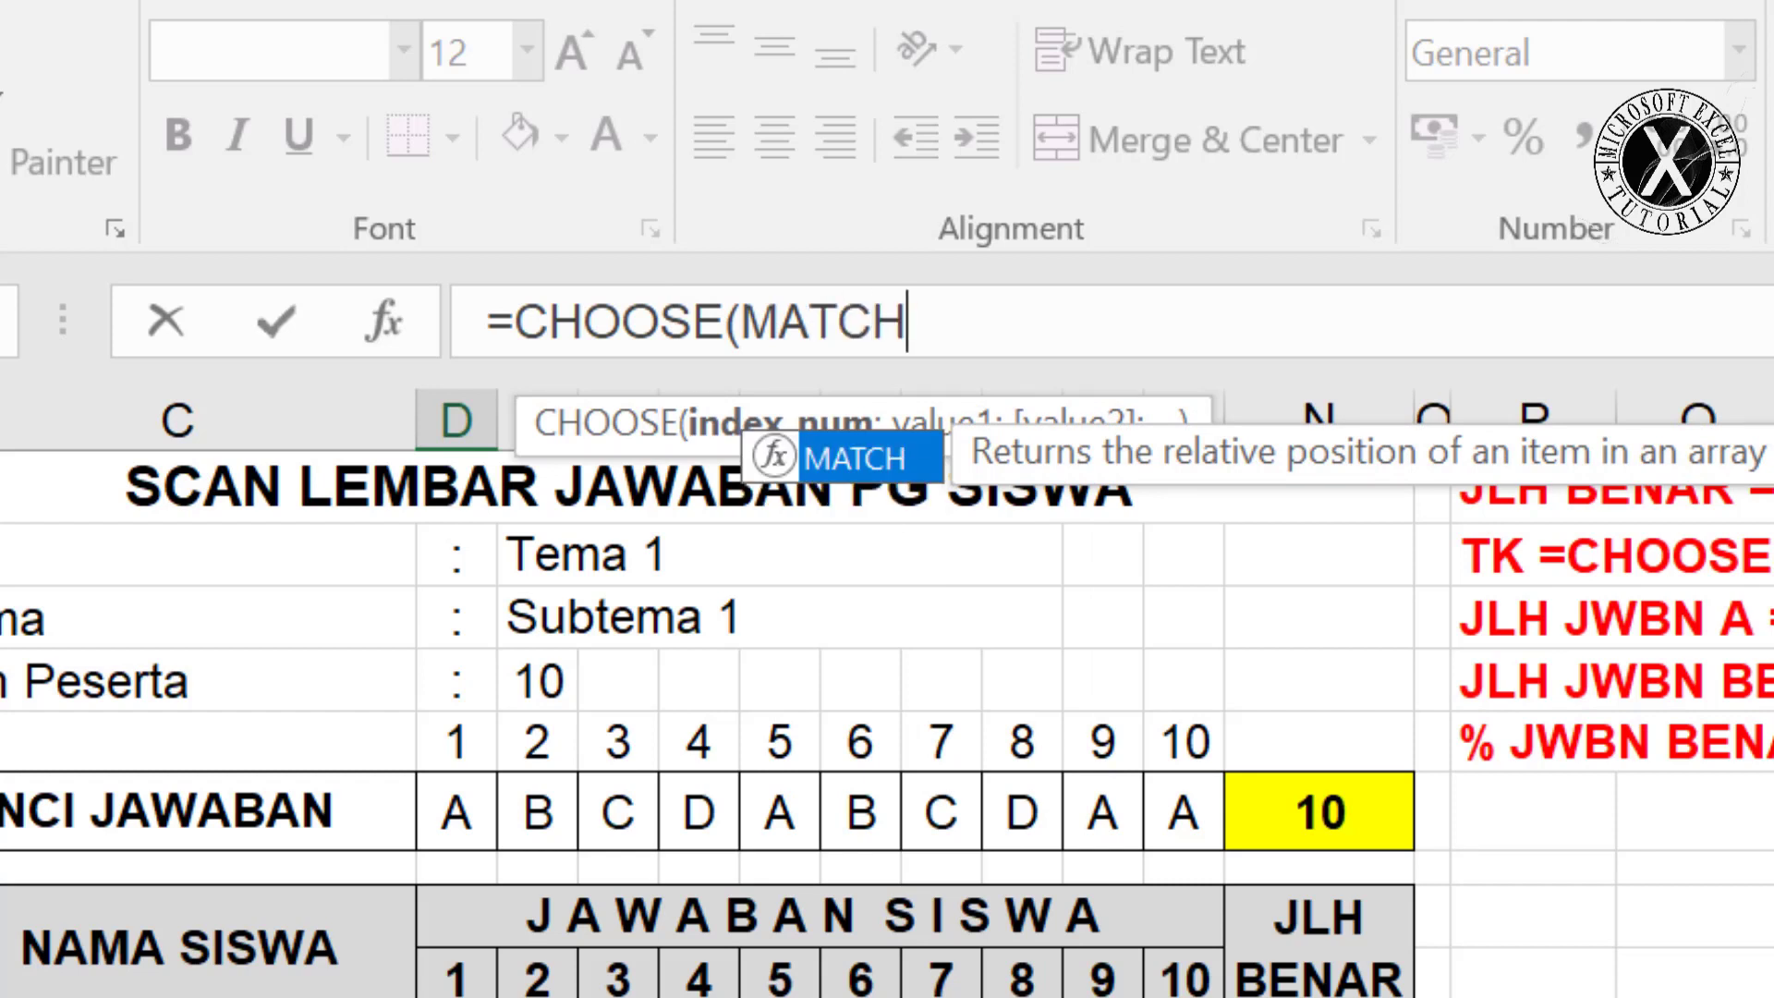
text(()
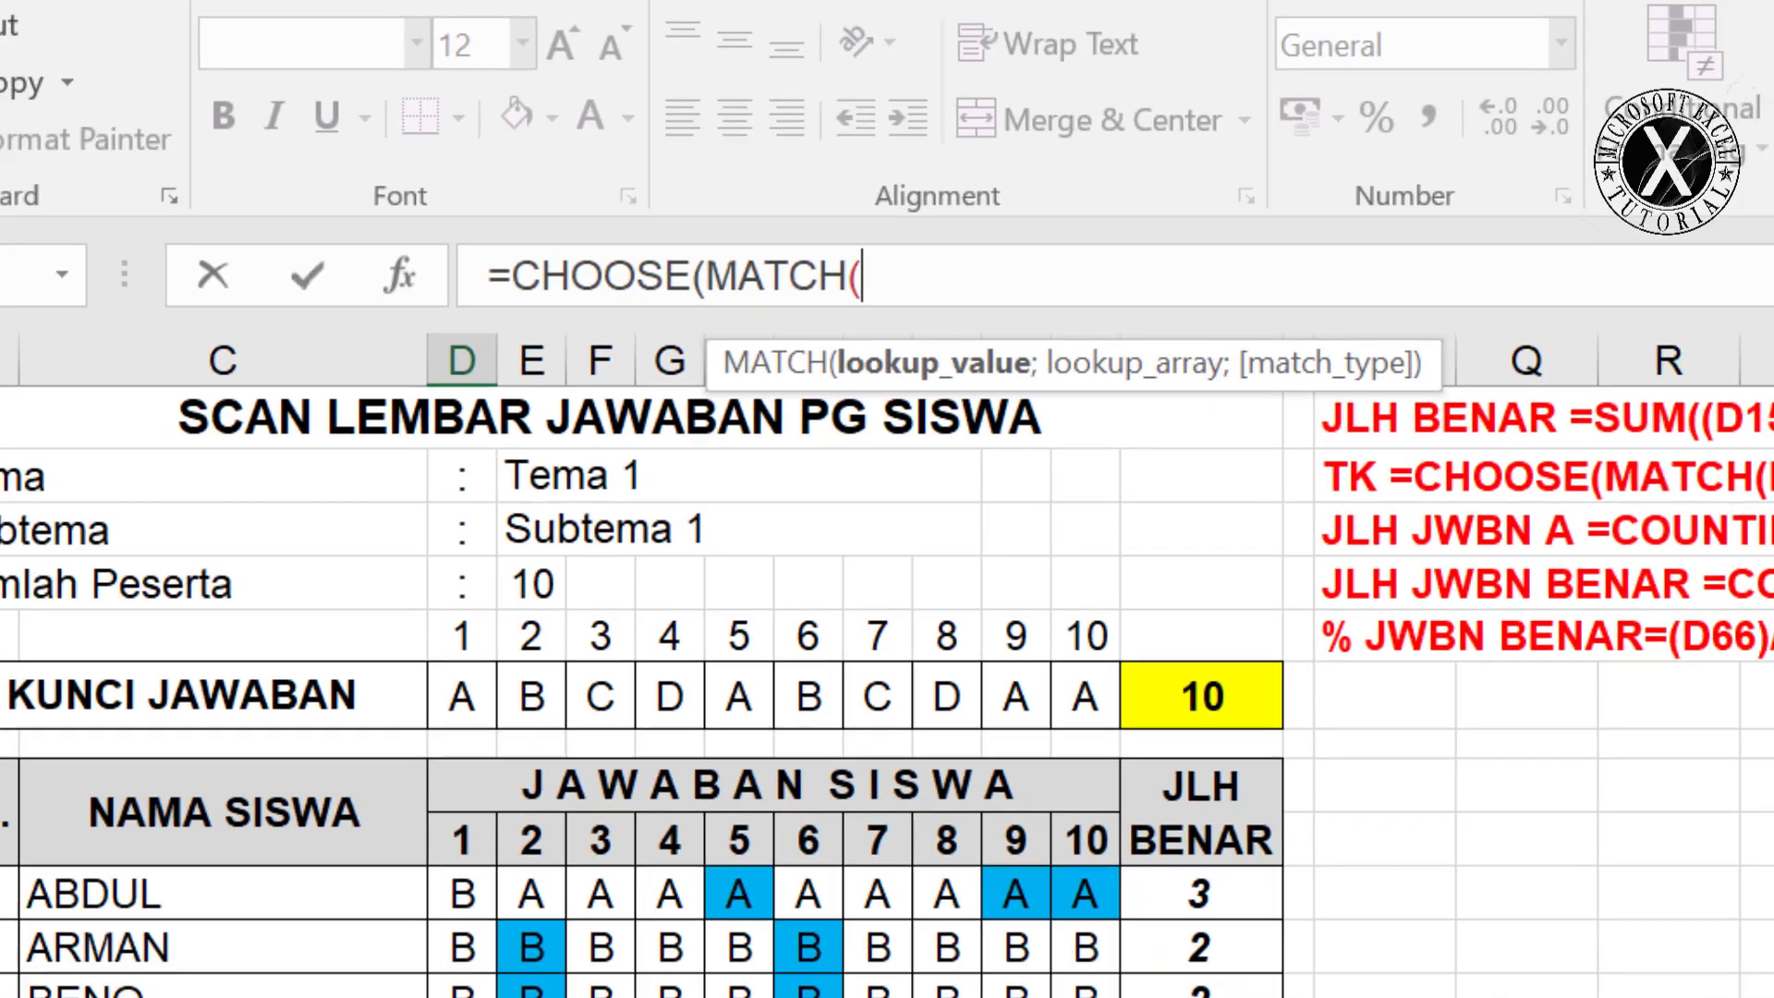
scroll(471, 844, down, 4)
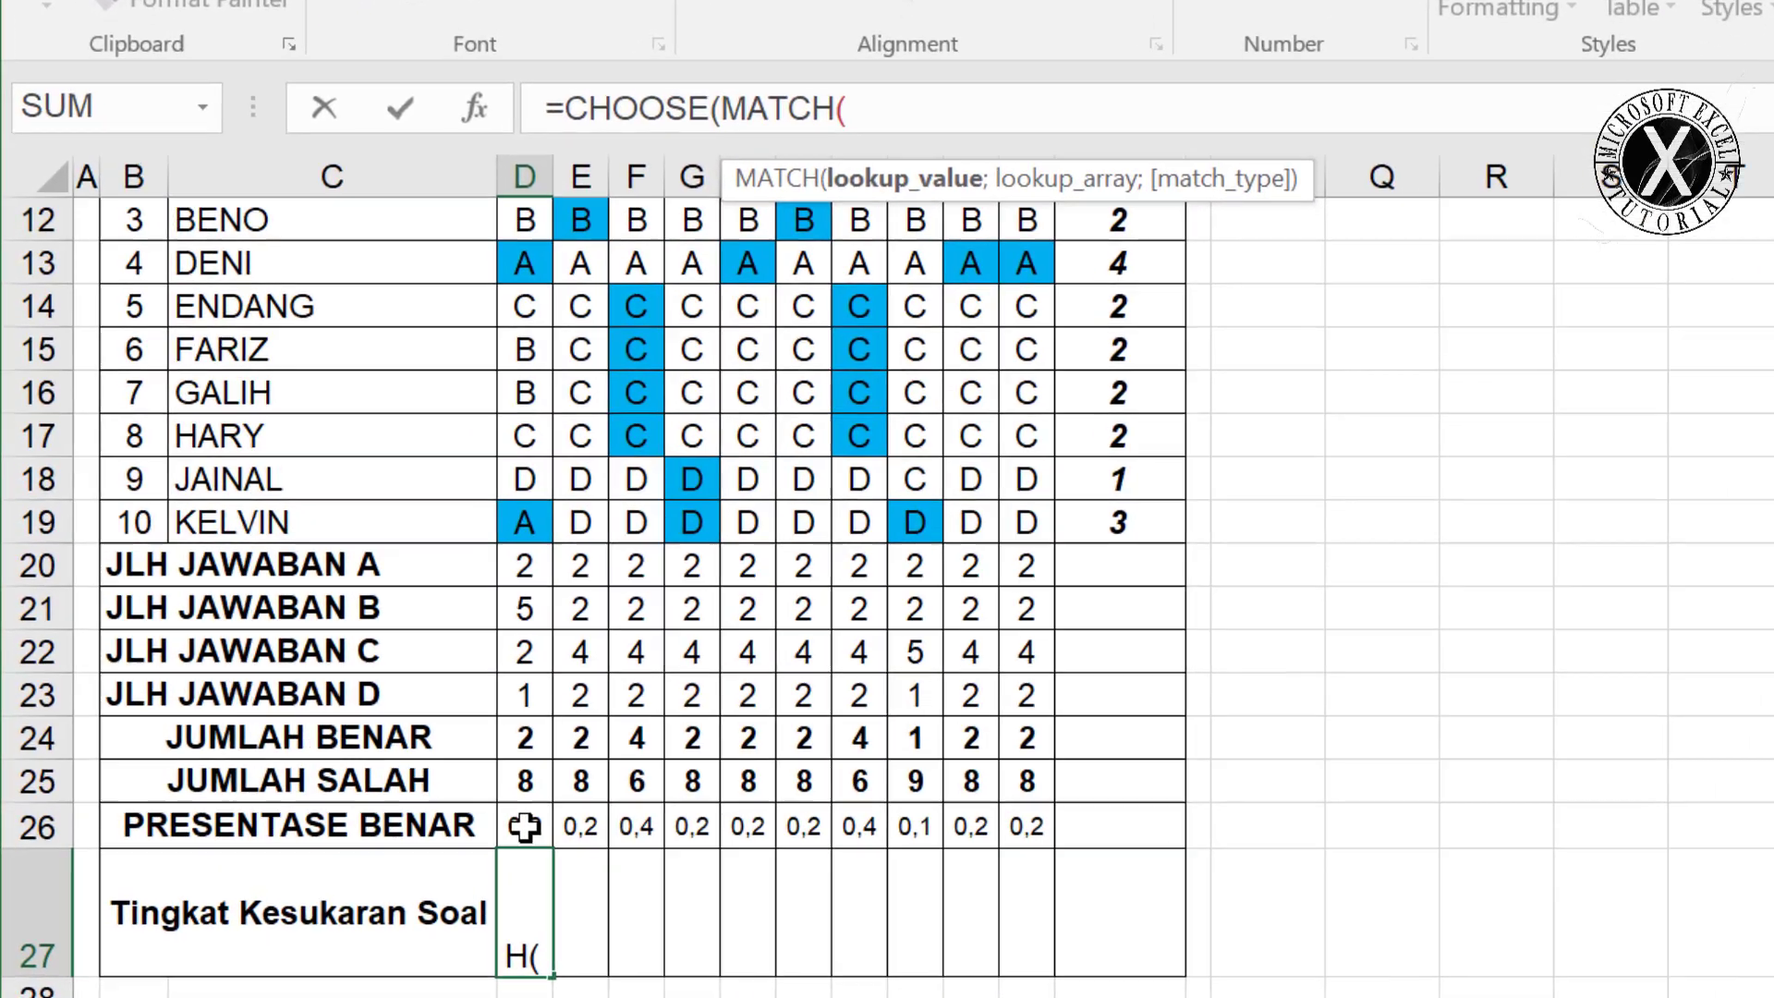
click(472, 843)
scroll(472, 843, up, 4)
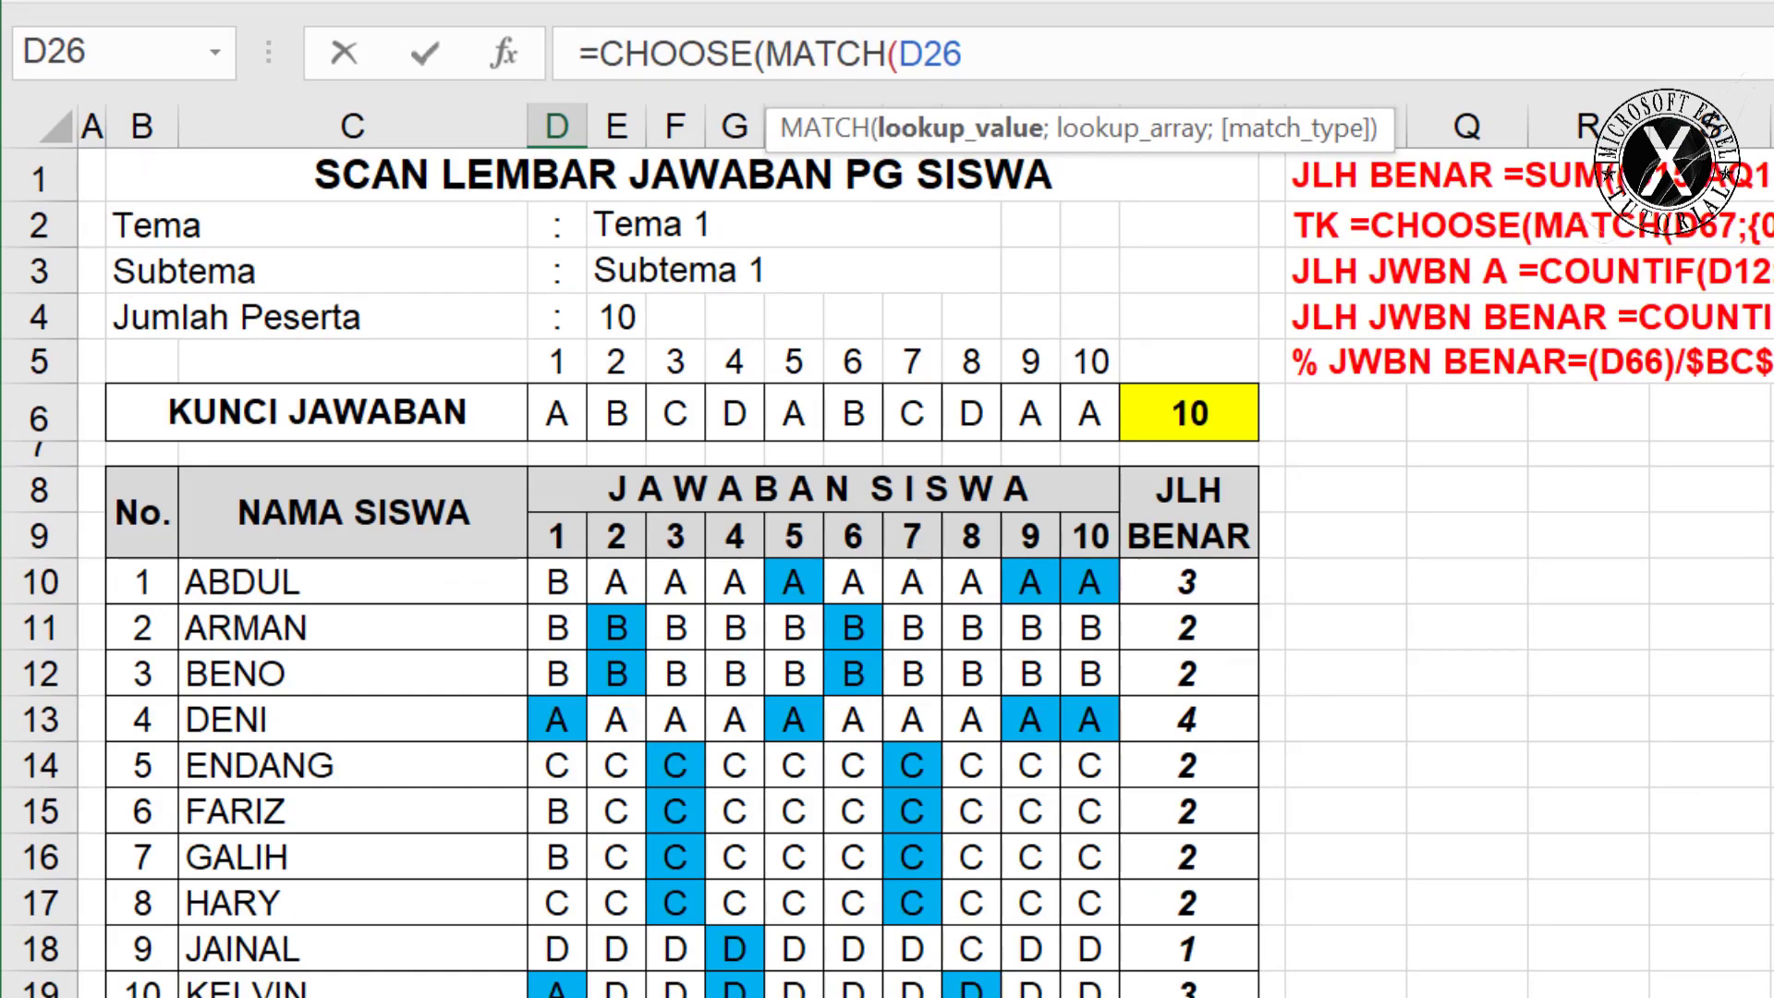
Give the nested MATCH the lookup array {0\0,31\0,71} and match type 1, and close its parenthesis.
text(;)
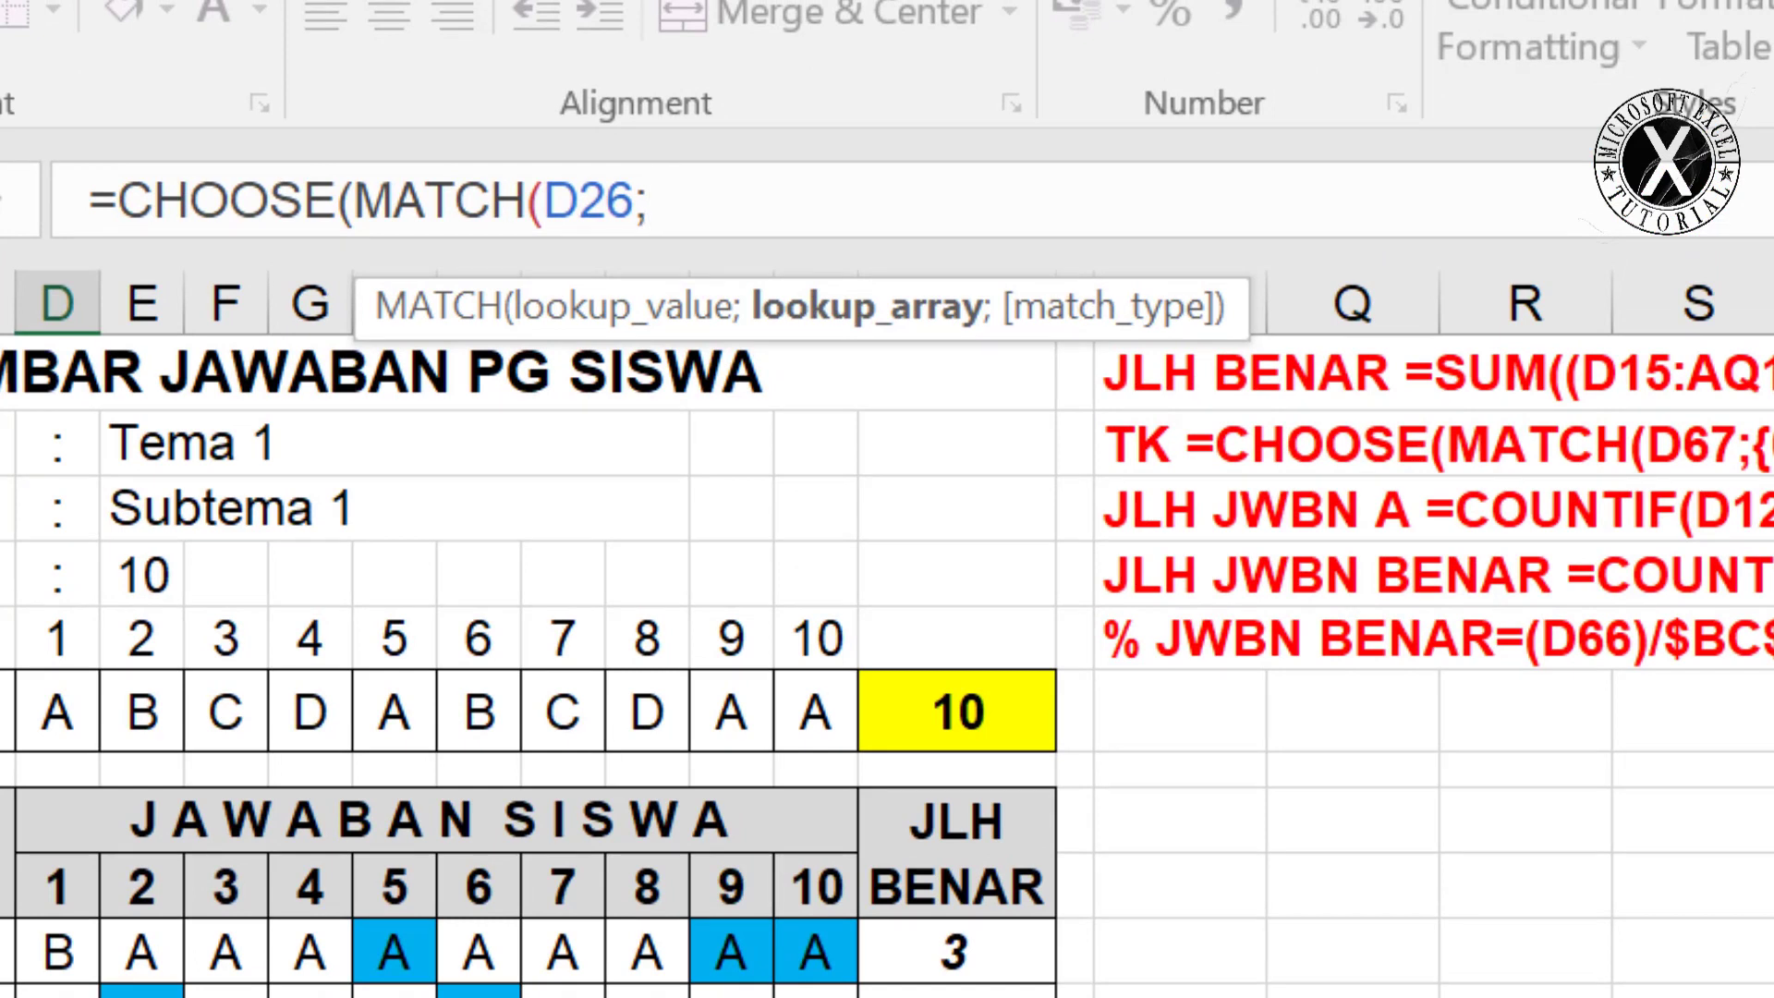
text({0\0)
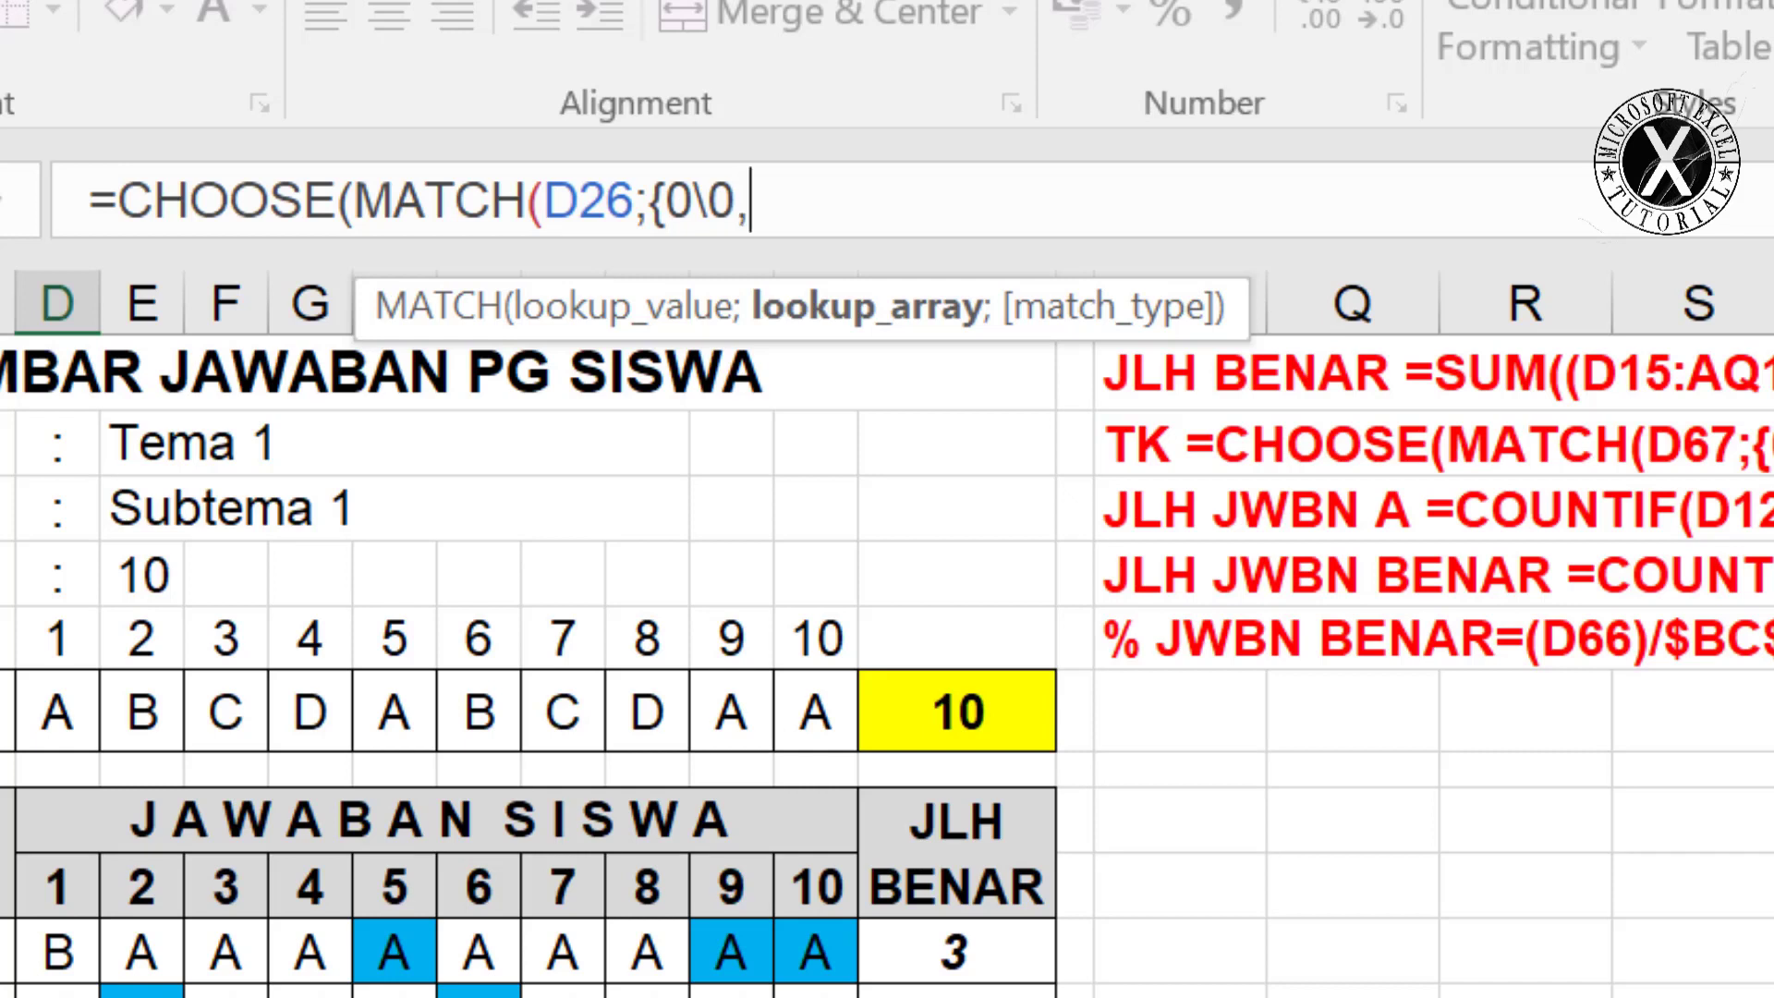
text(,31\)
text(0,71)
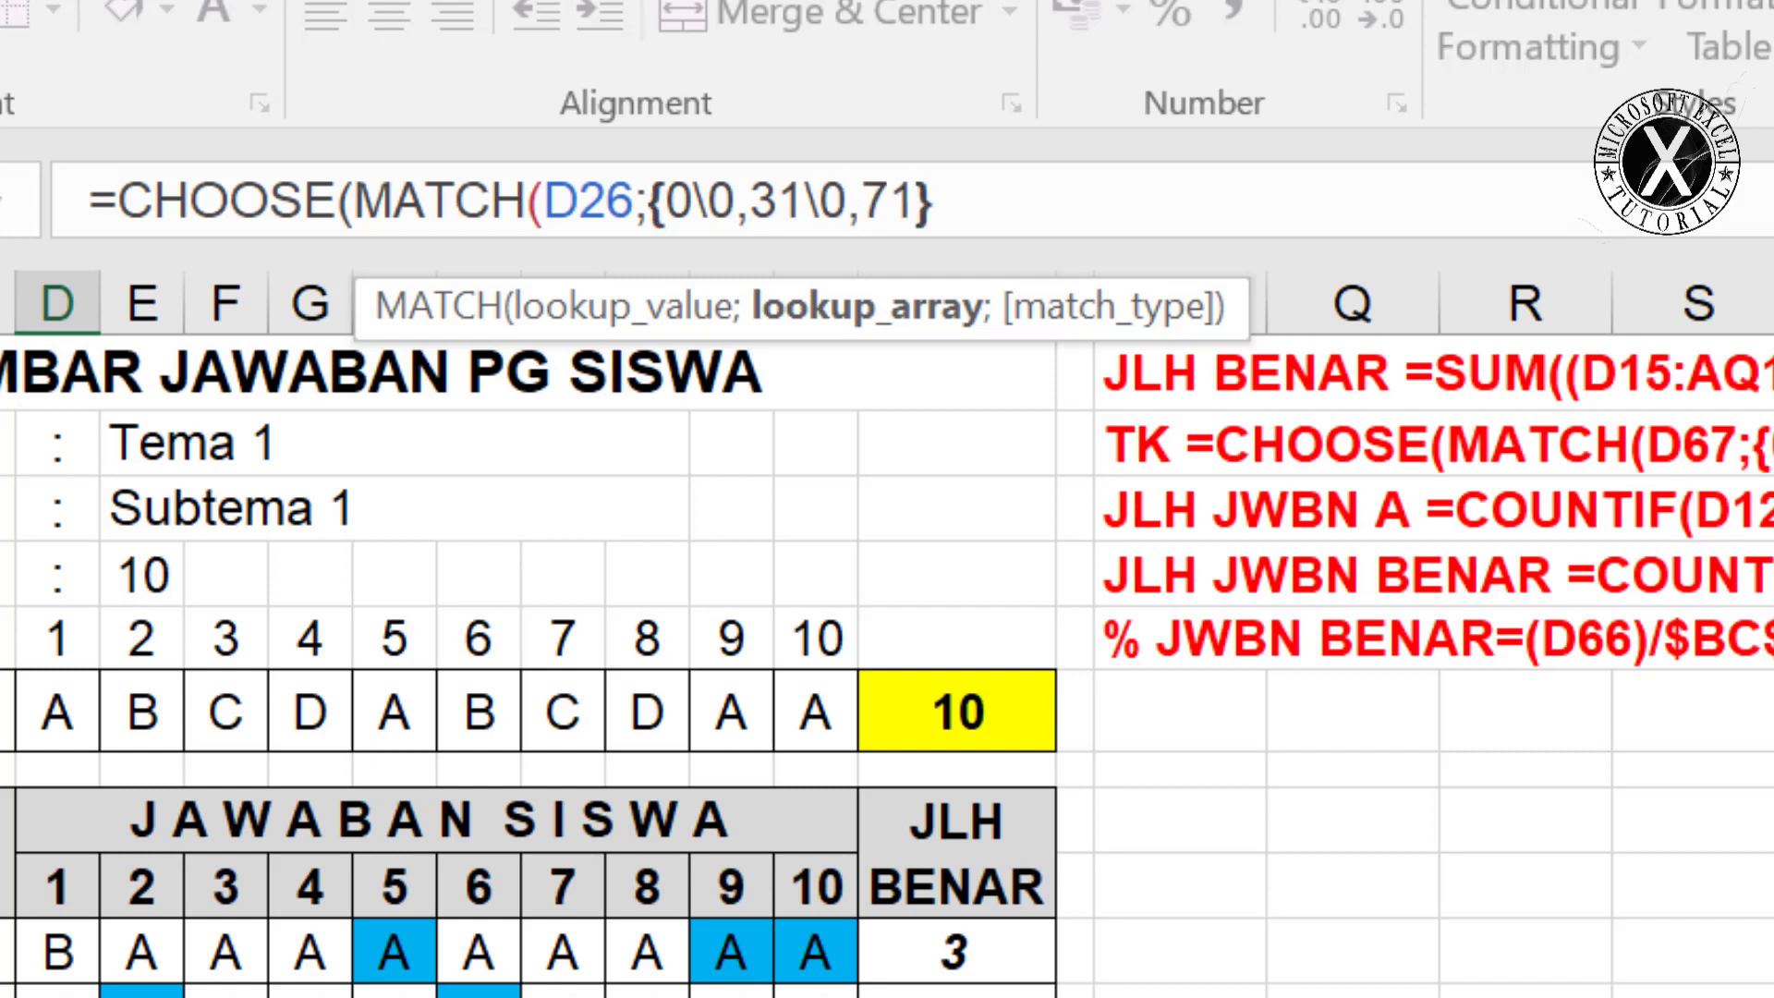
text(};)
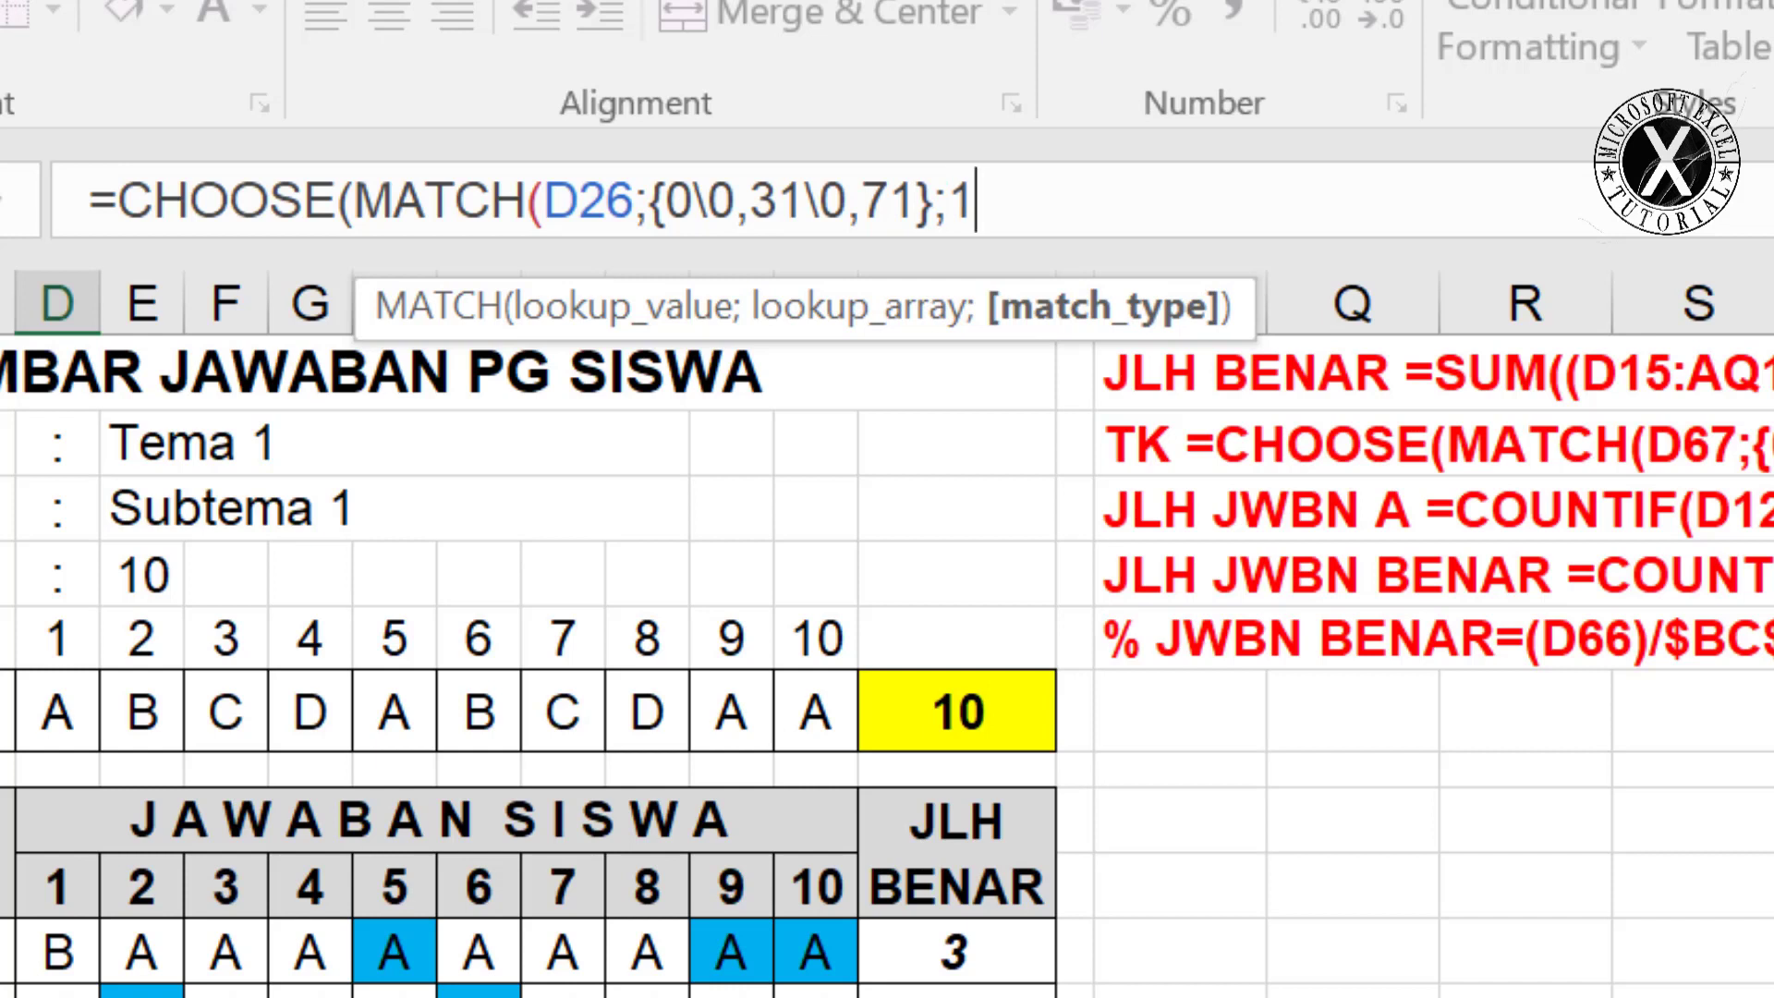
text(1);)
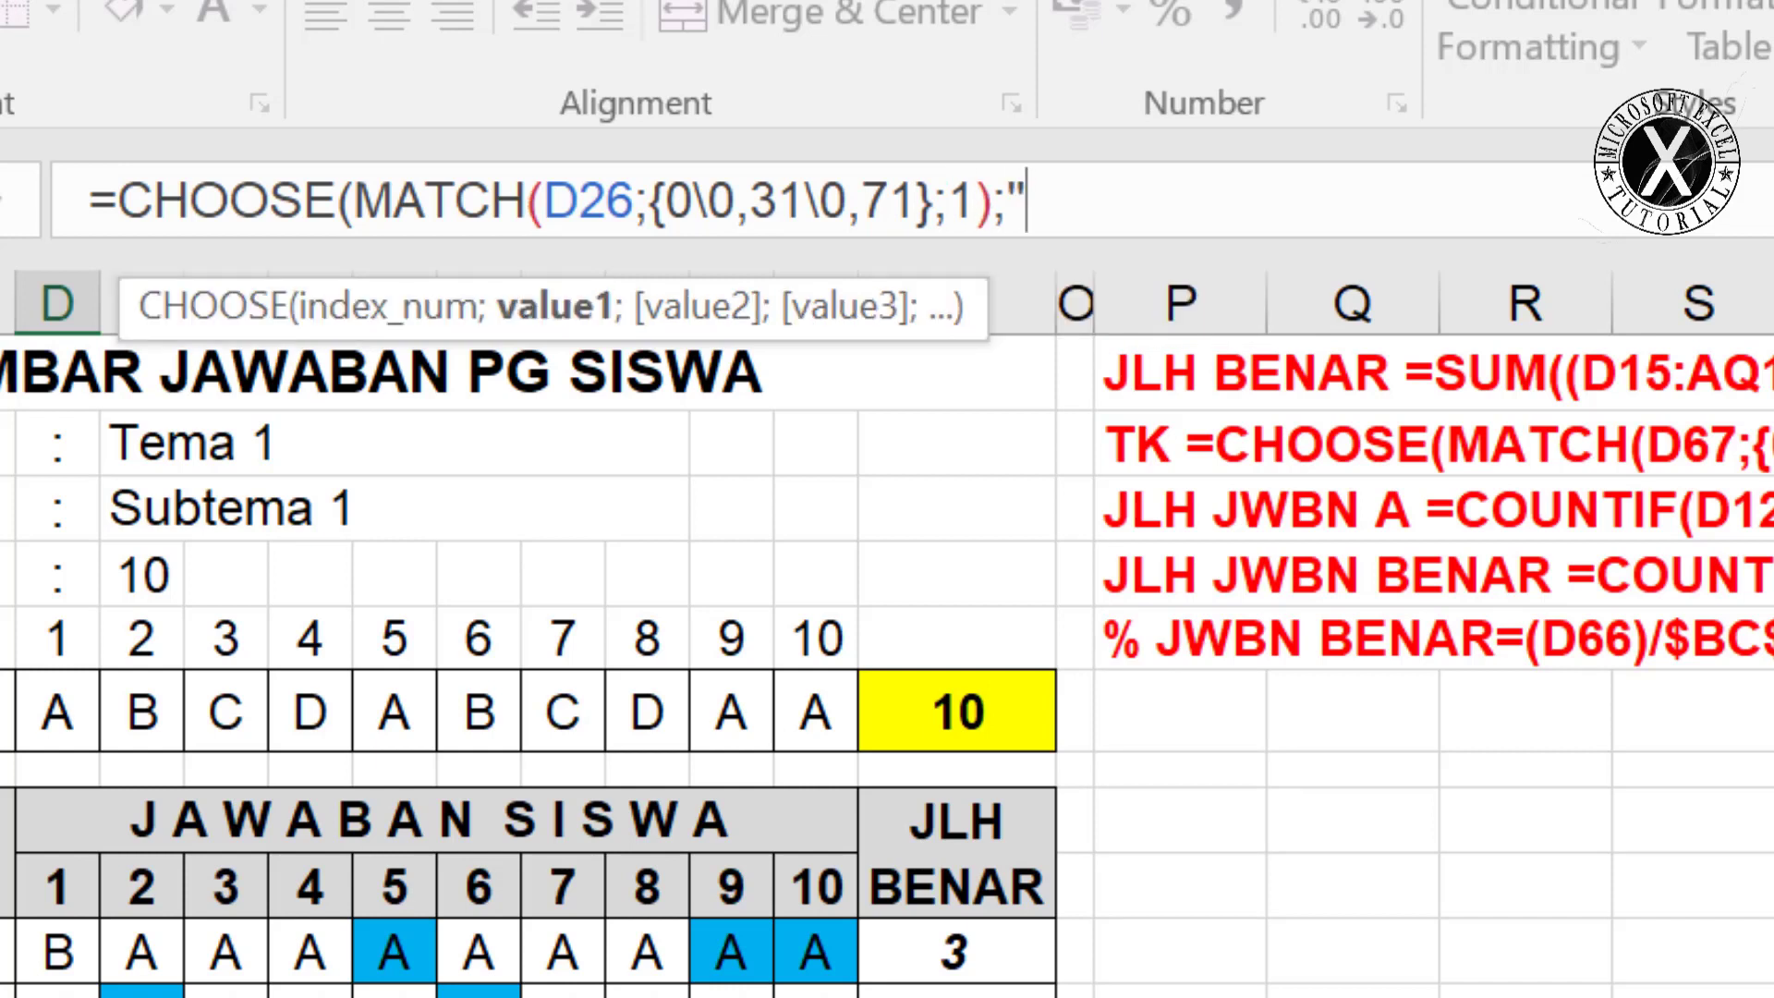
Complete the D27 CHOOSE formula with the values "SULIT", "SEDANG" and "MUDAH", and fill it across to M27.
text("SULIT)
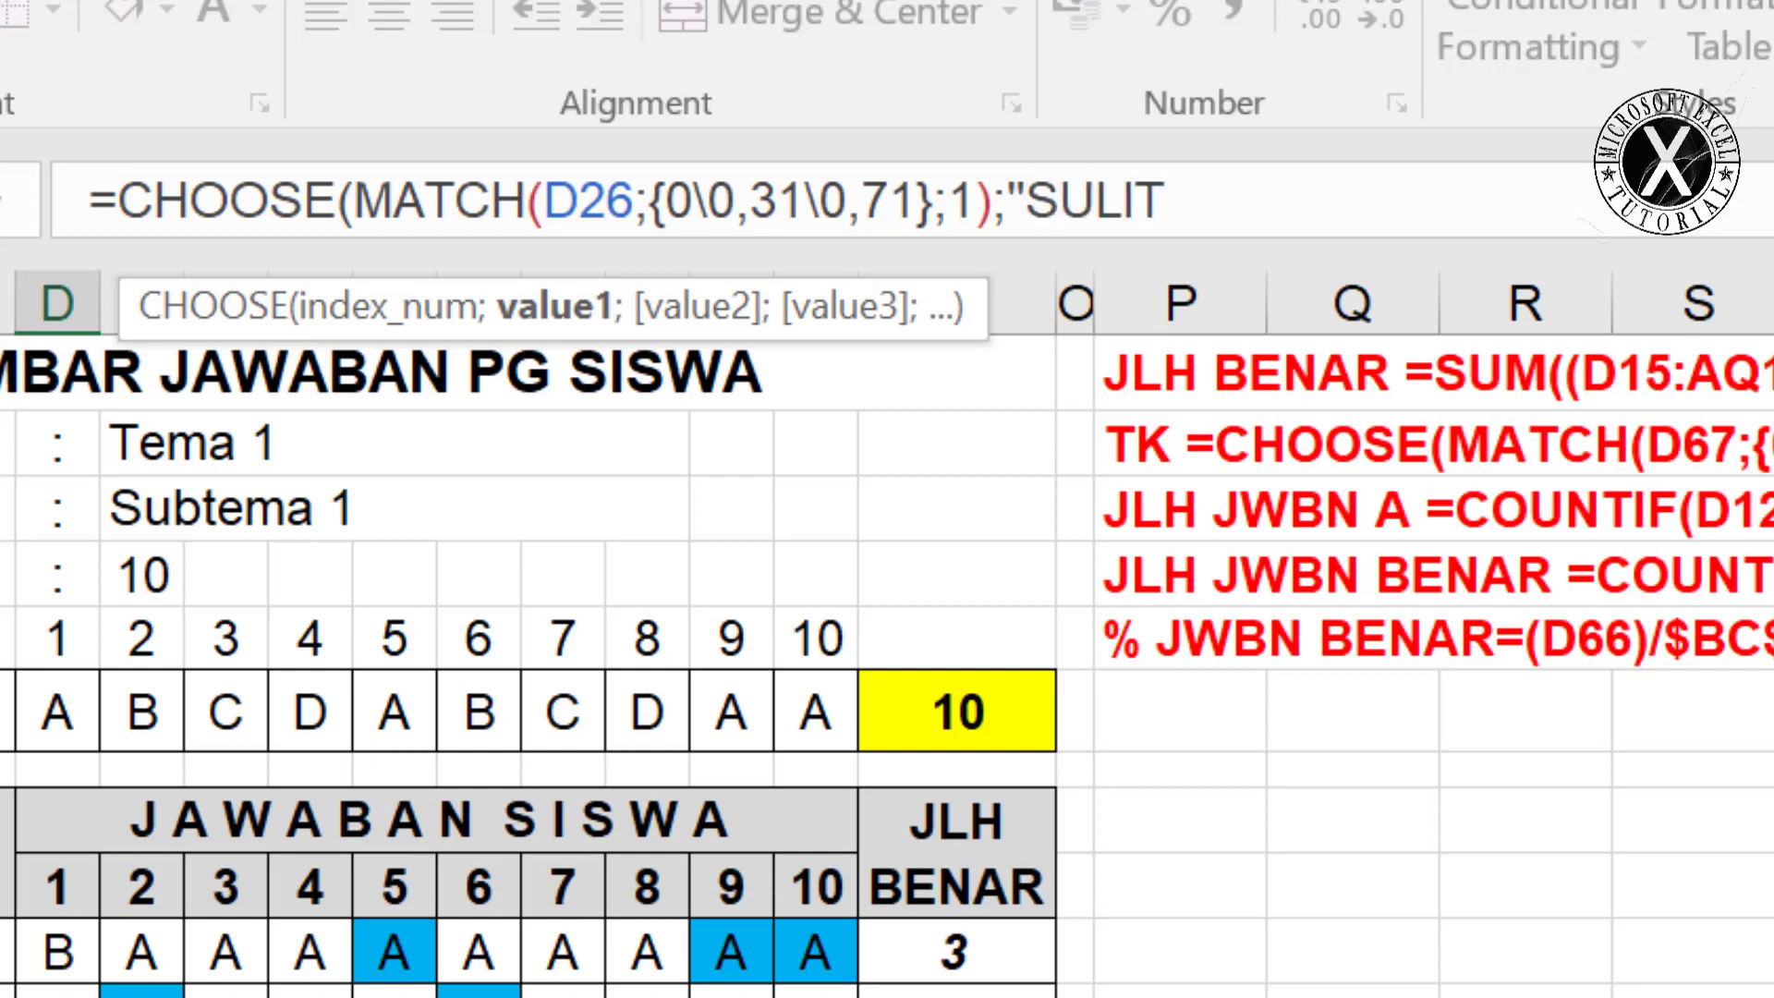
text(";)
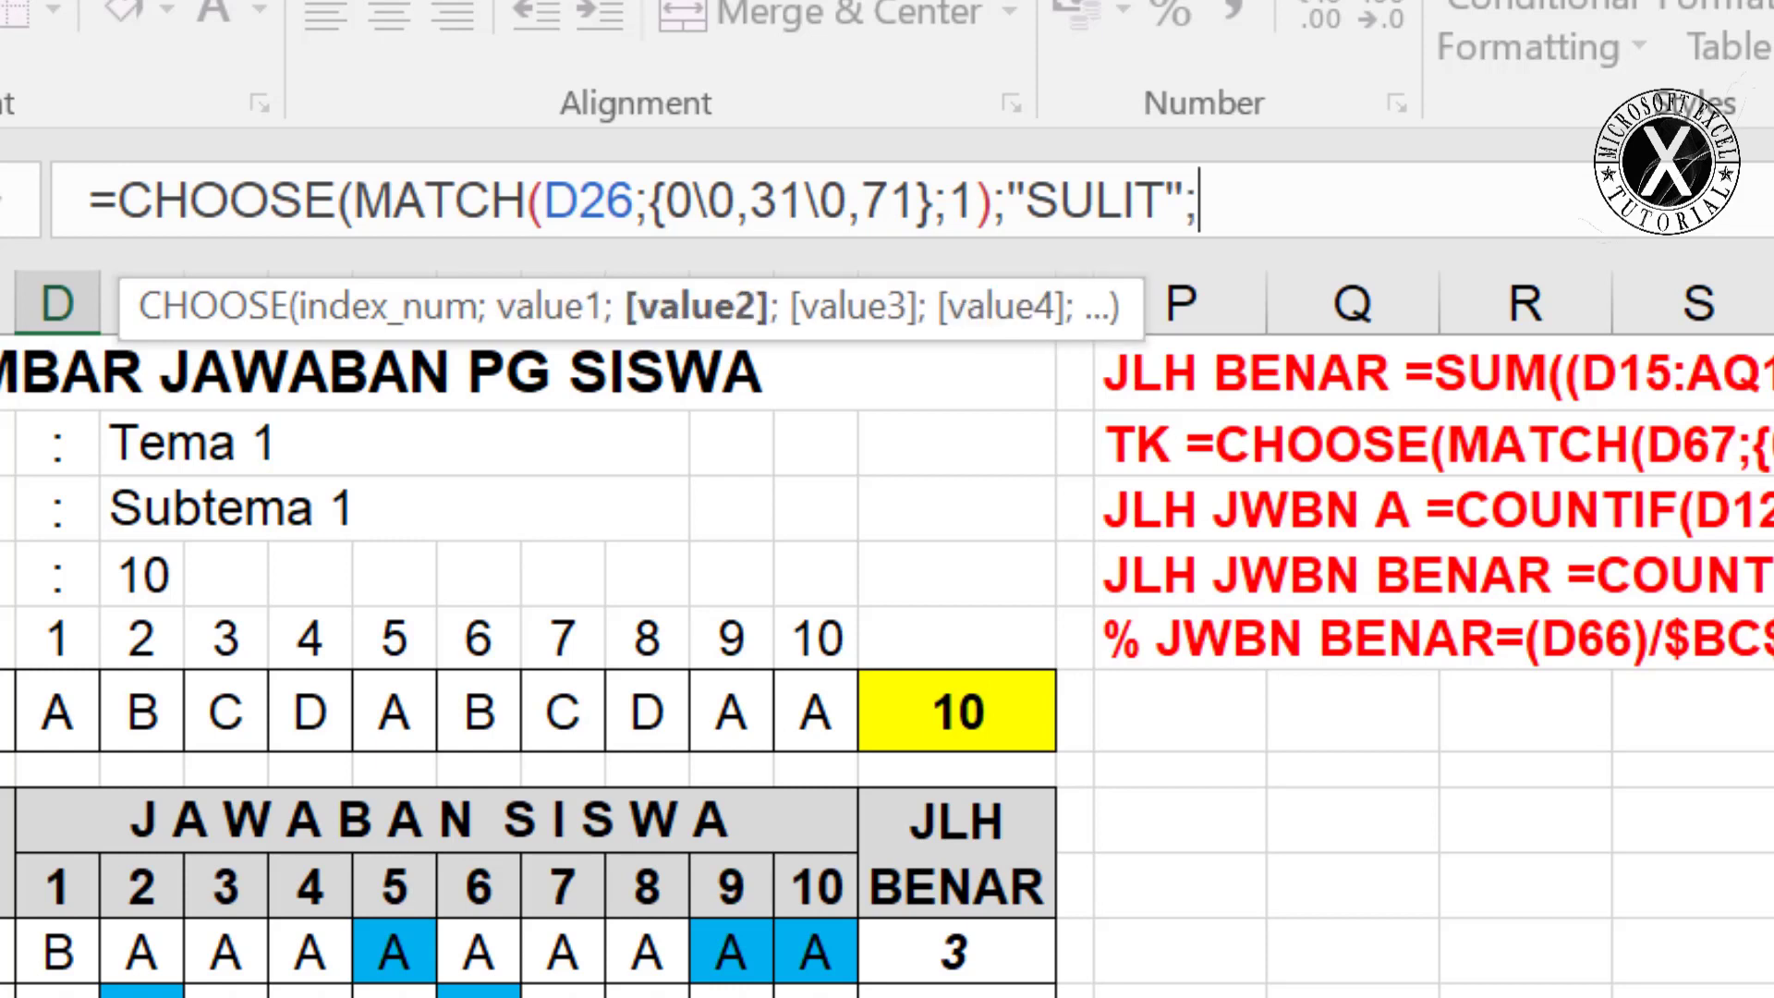
text("S)
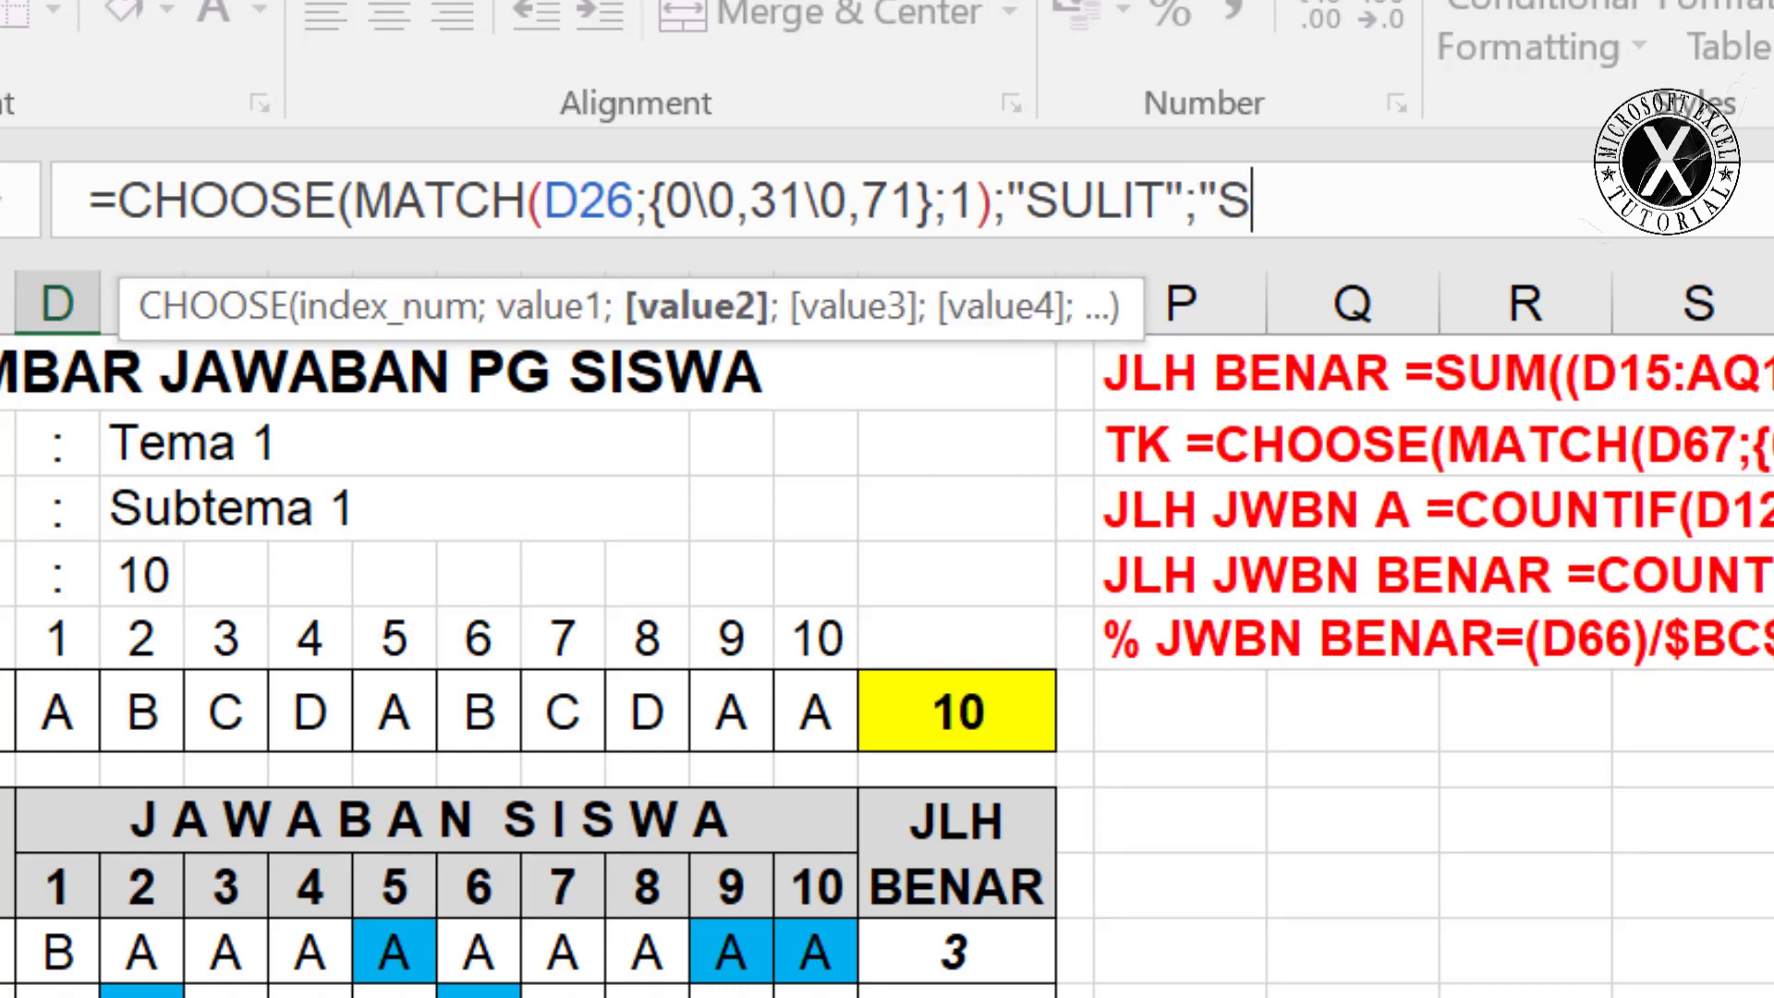
text(EDANG")
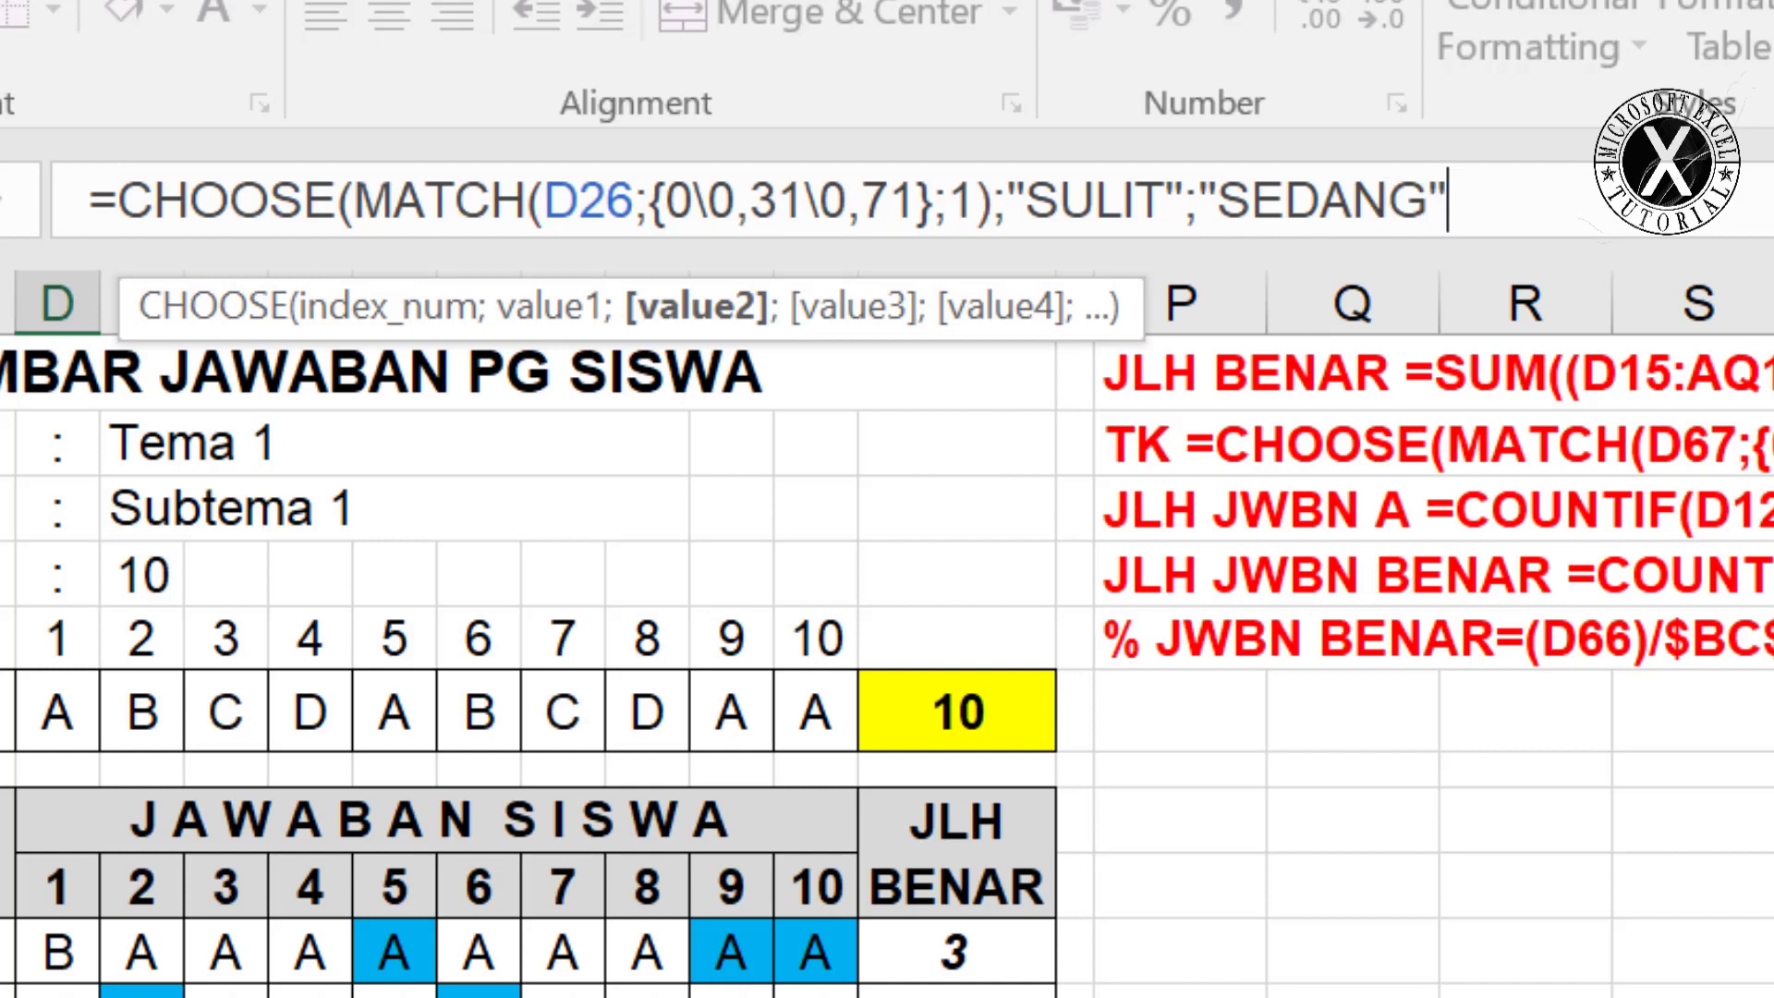
text(;)
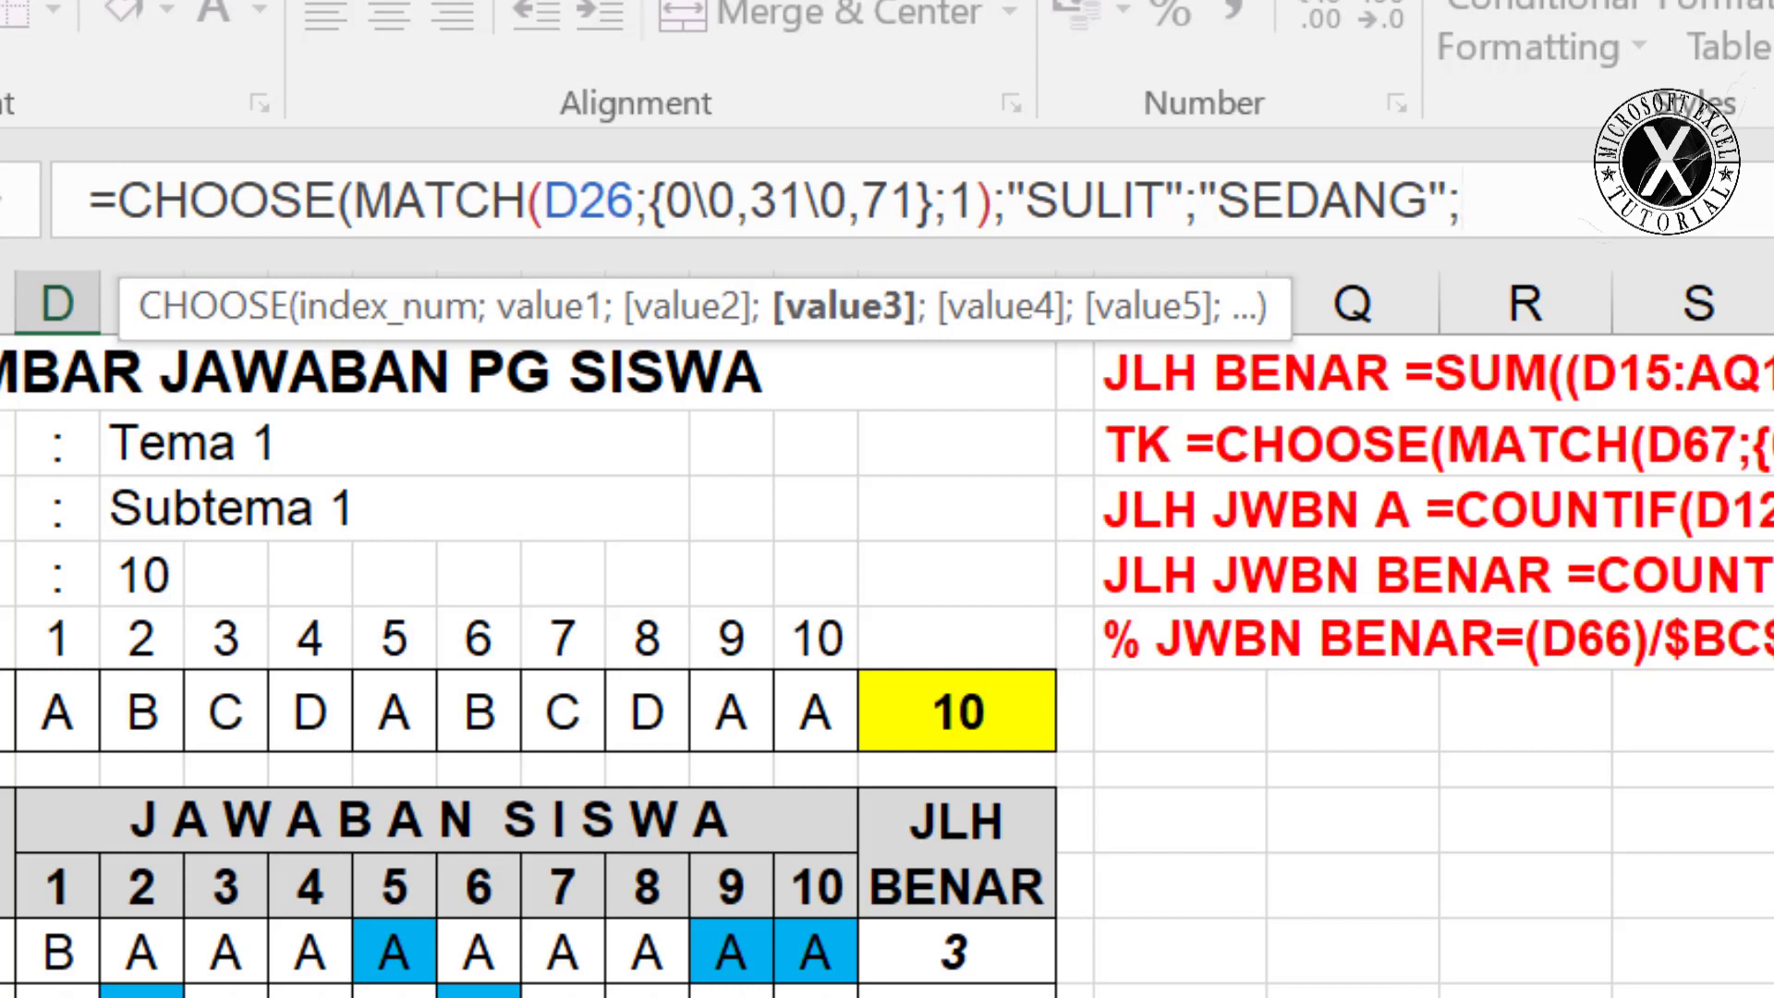
text("MUDAH)
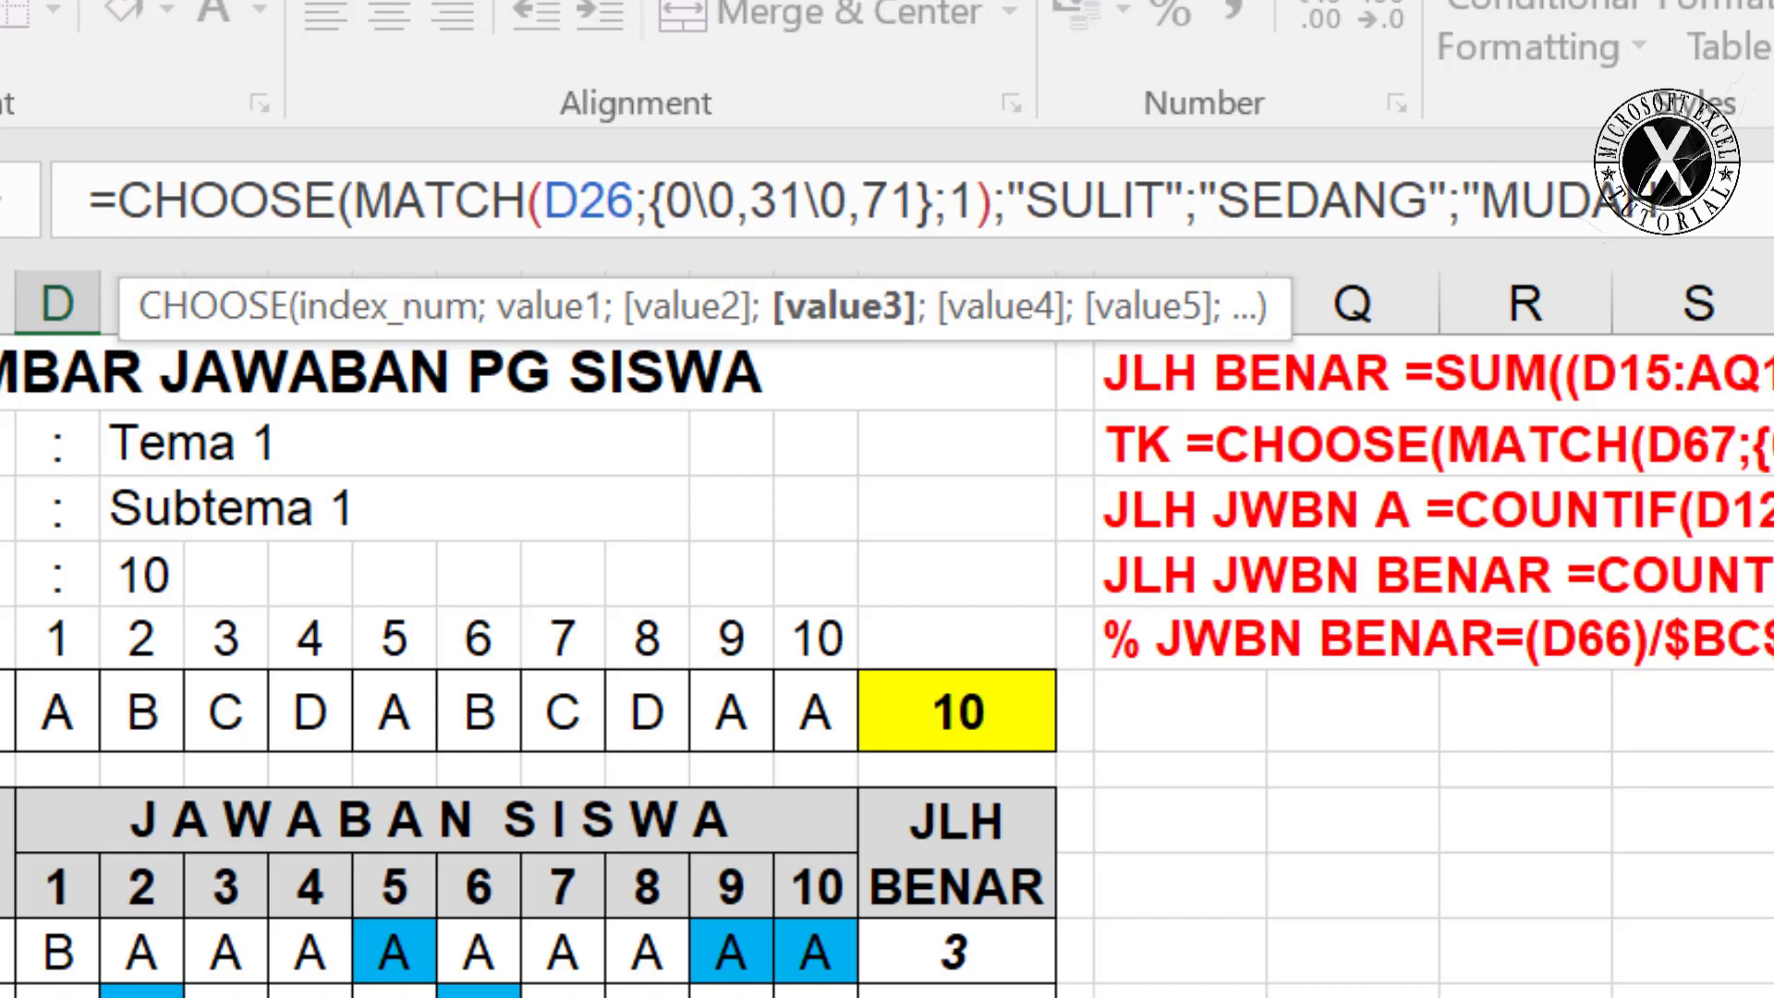
key(Return)
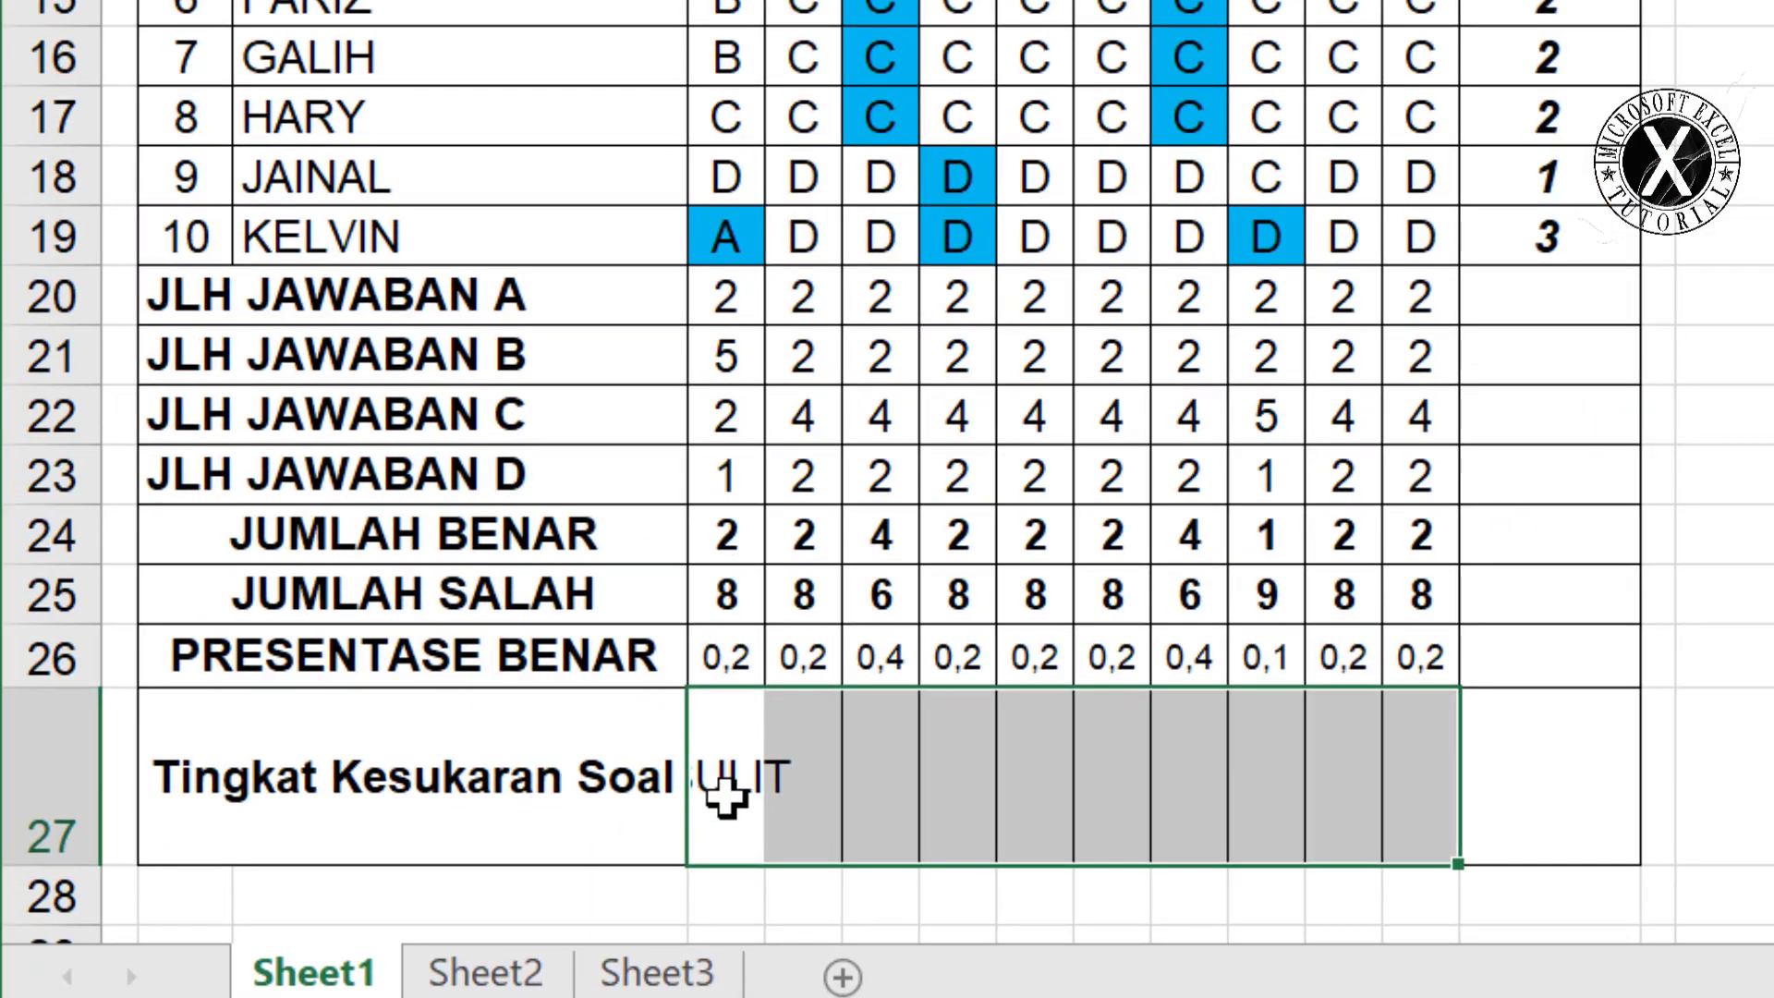
click(728, 795)
drag(767, 865, 1457, 868)
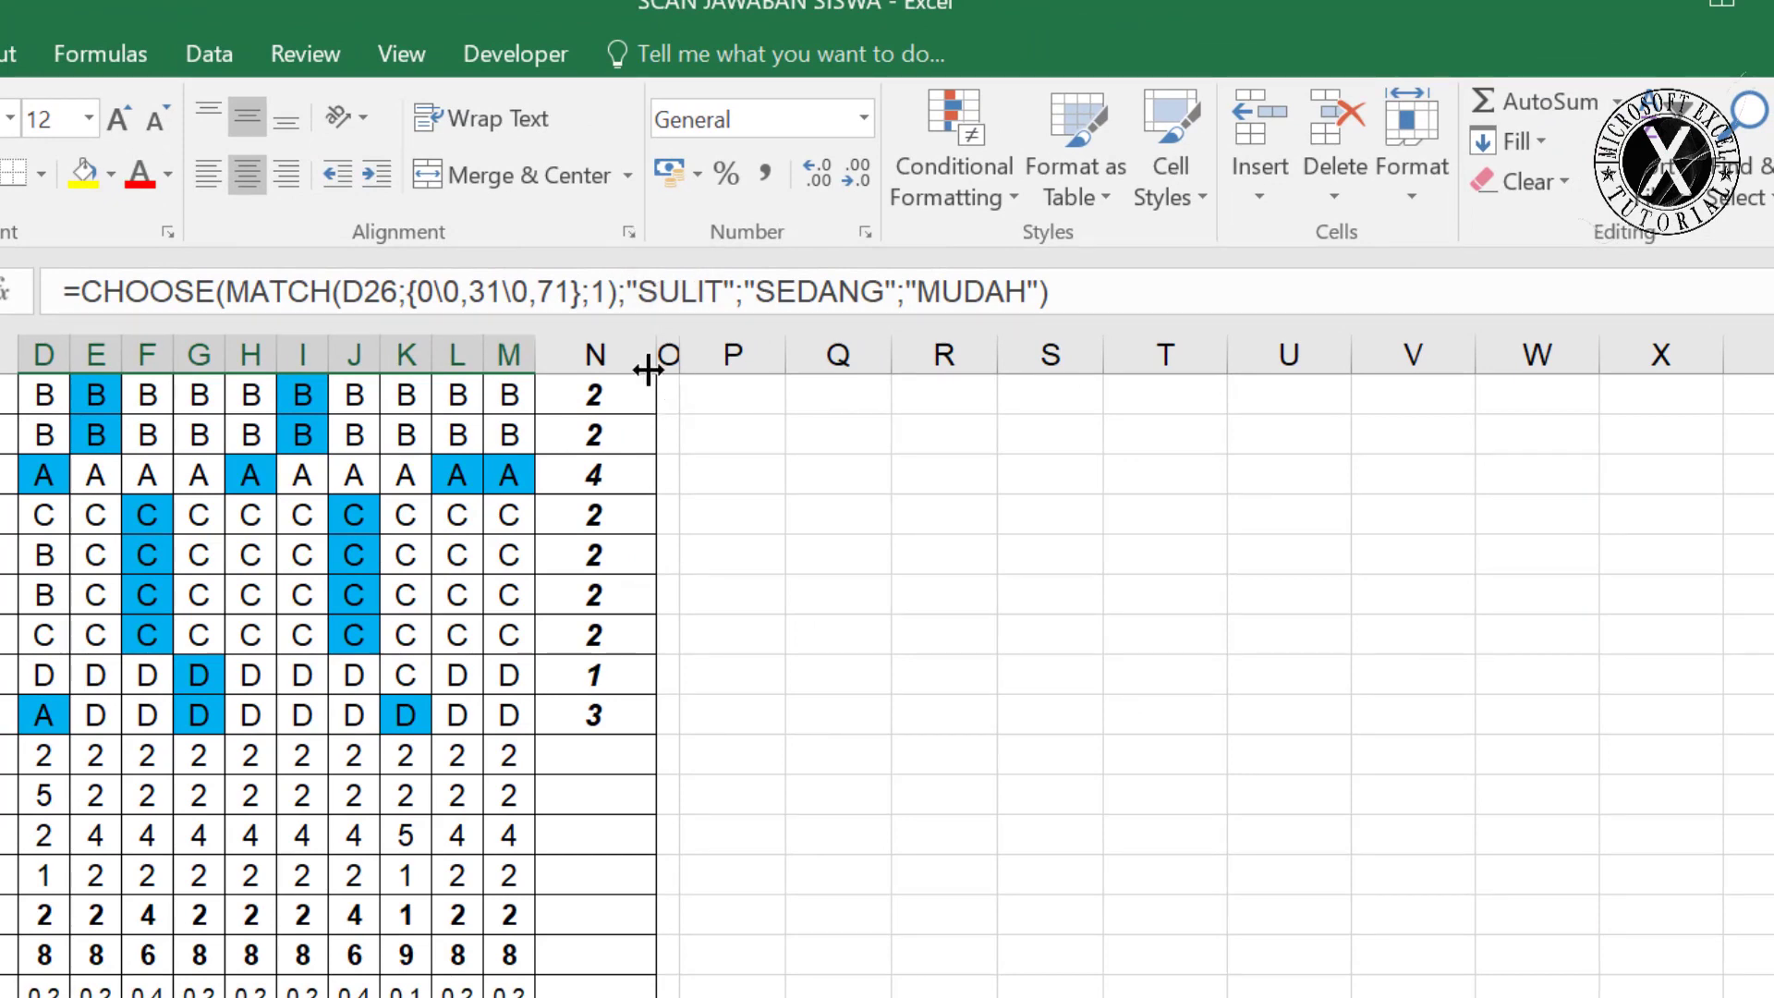
Rotate the text in D27:M27 to -90 degrees and increase the height of row 27 to fit the words.
key(ctrl+1)
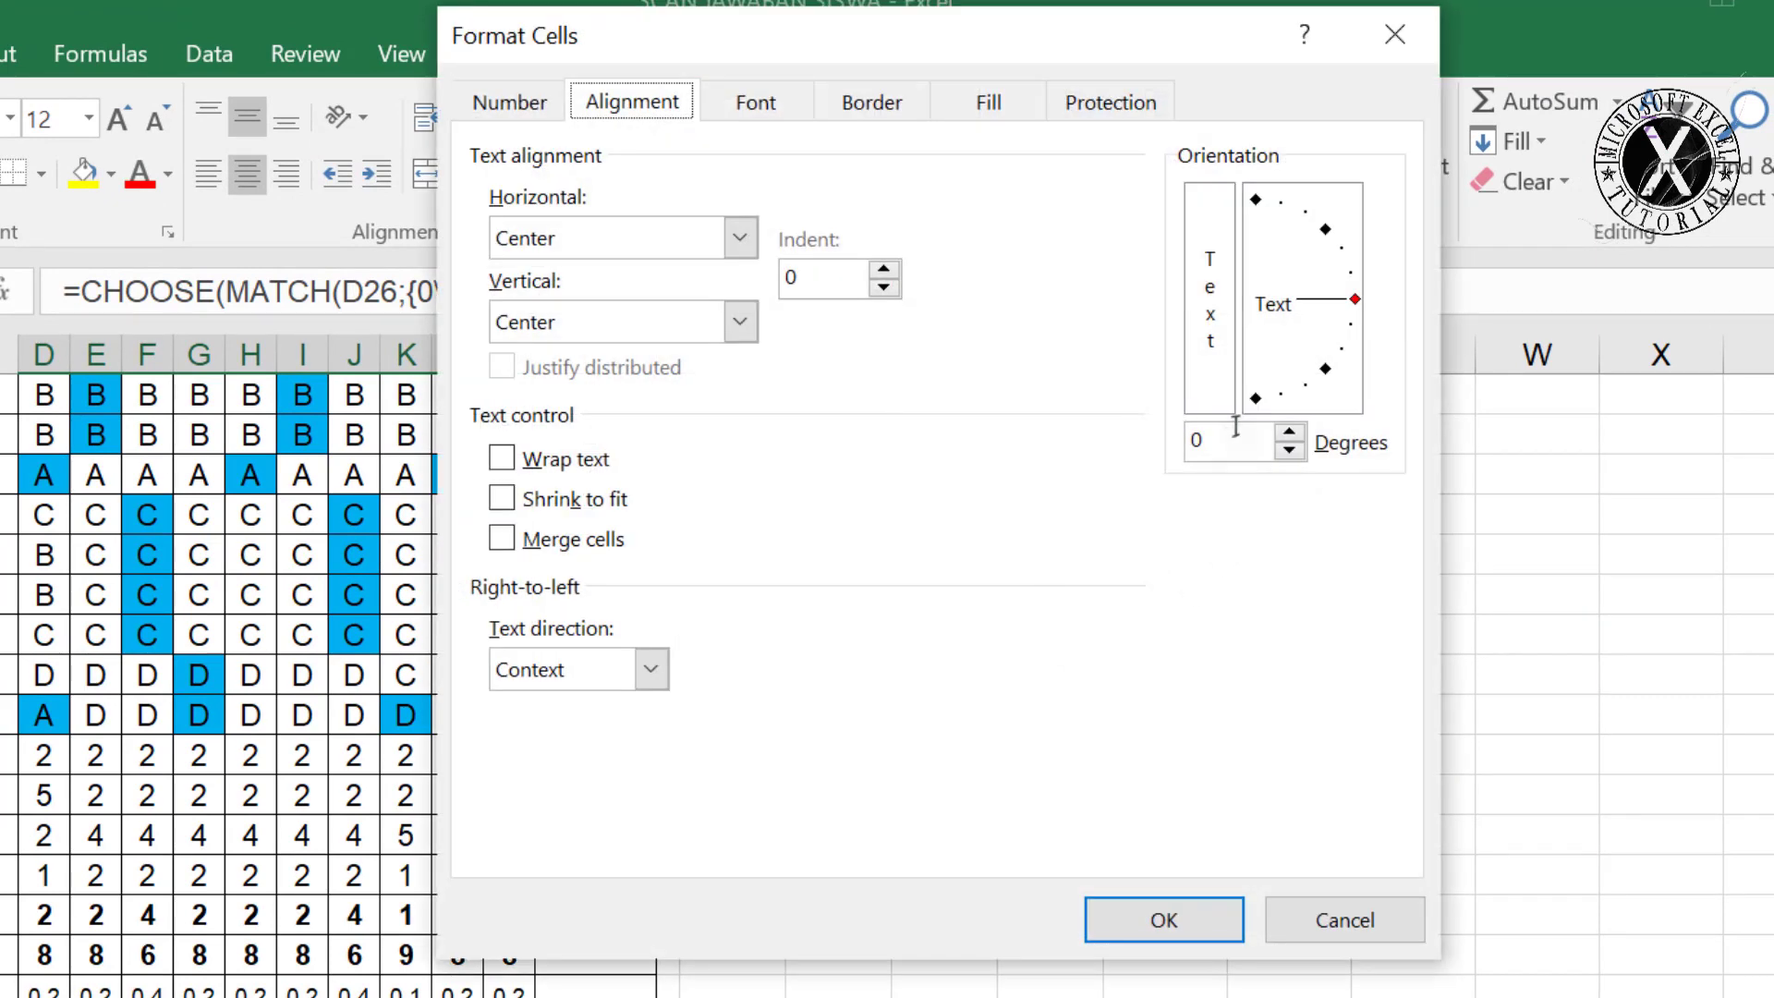
click(1255, 398)
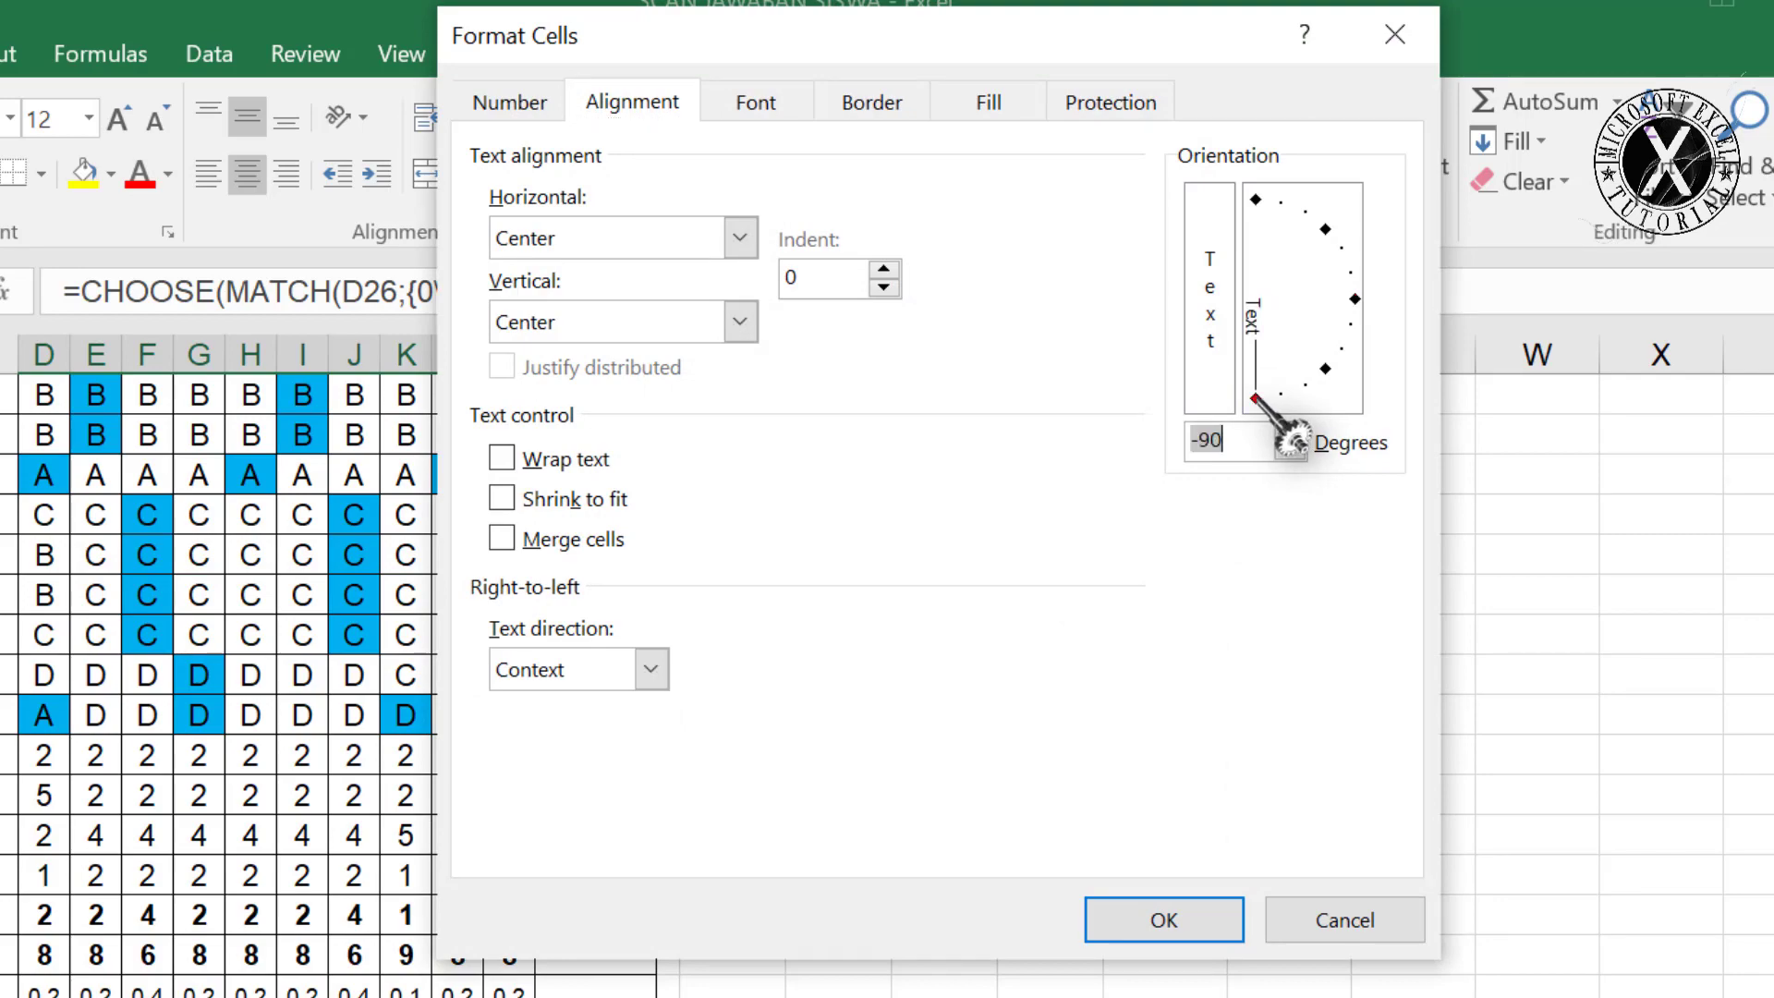
click(1171, 921)
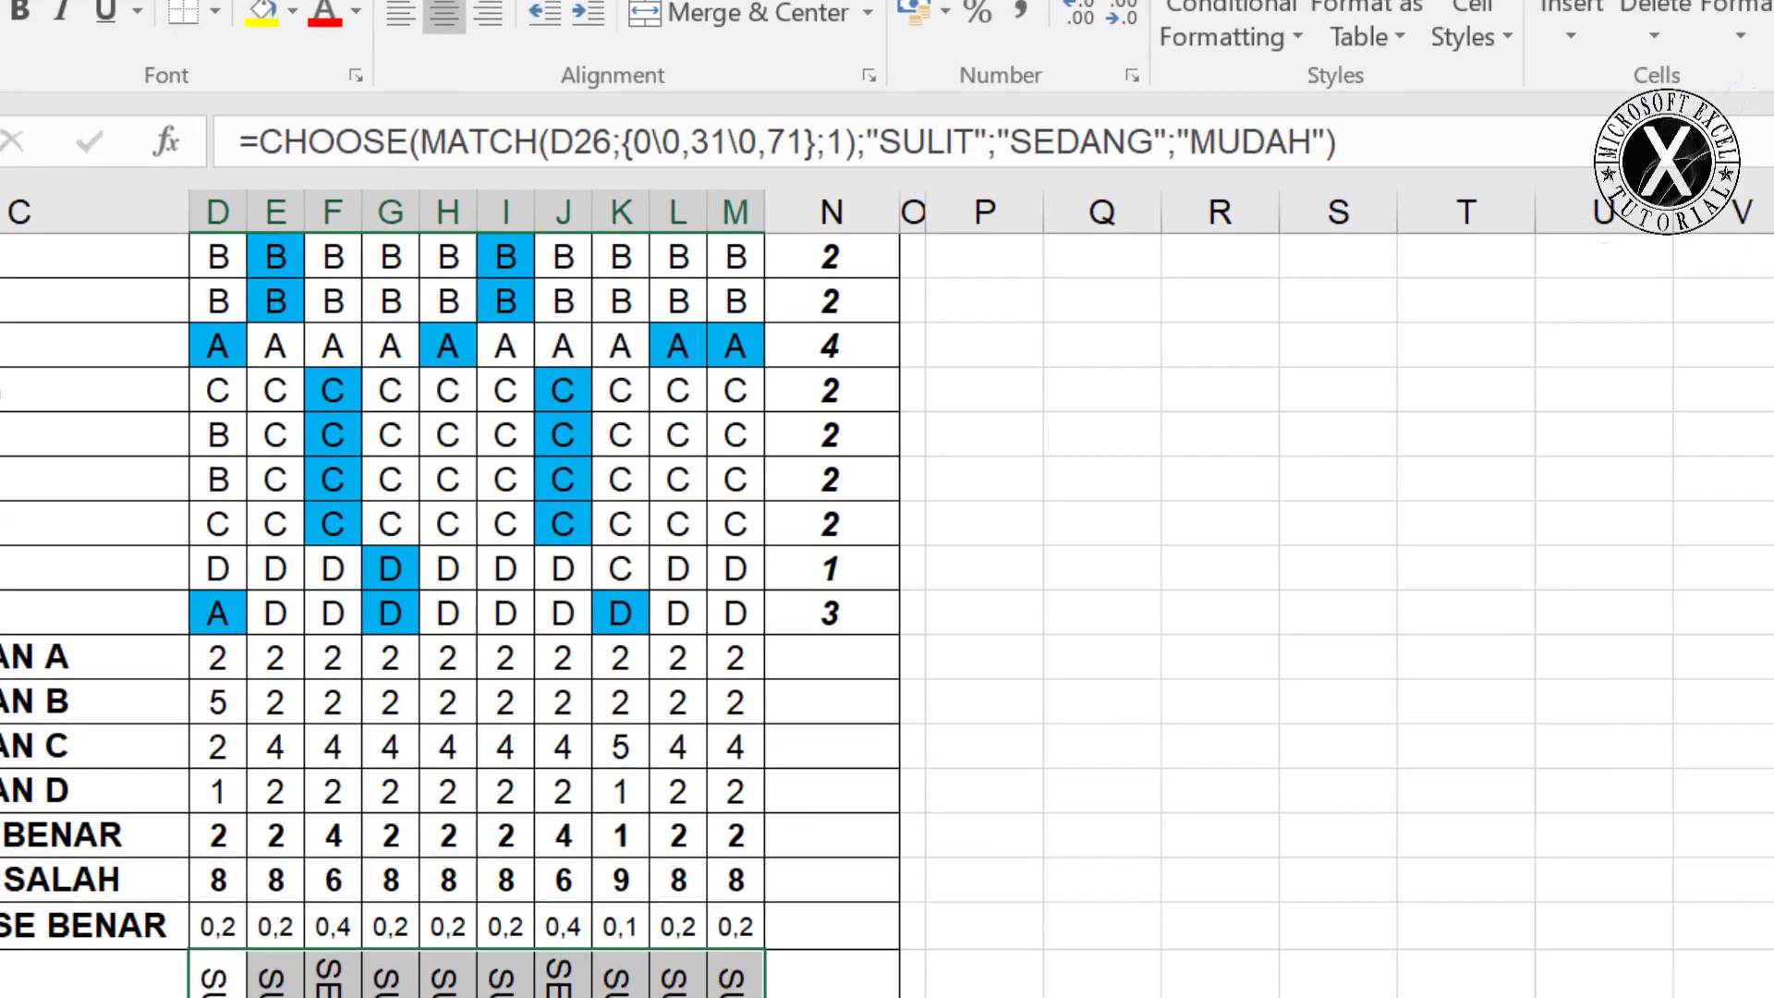
drag(43, 946, 61, 971)
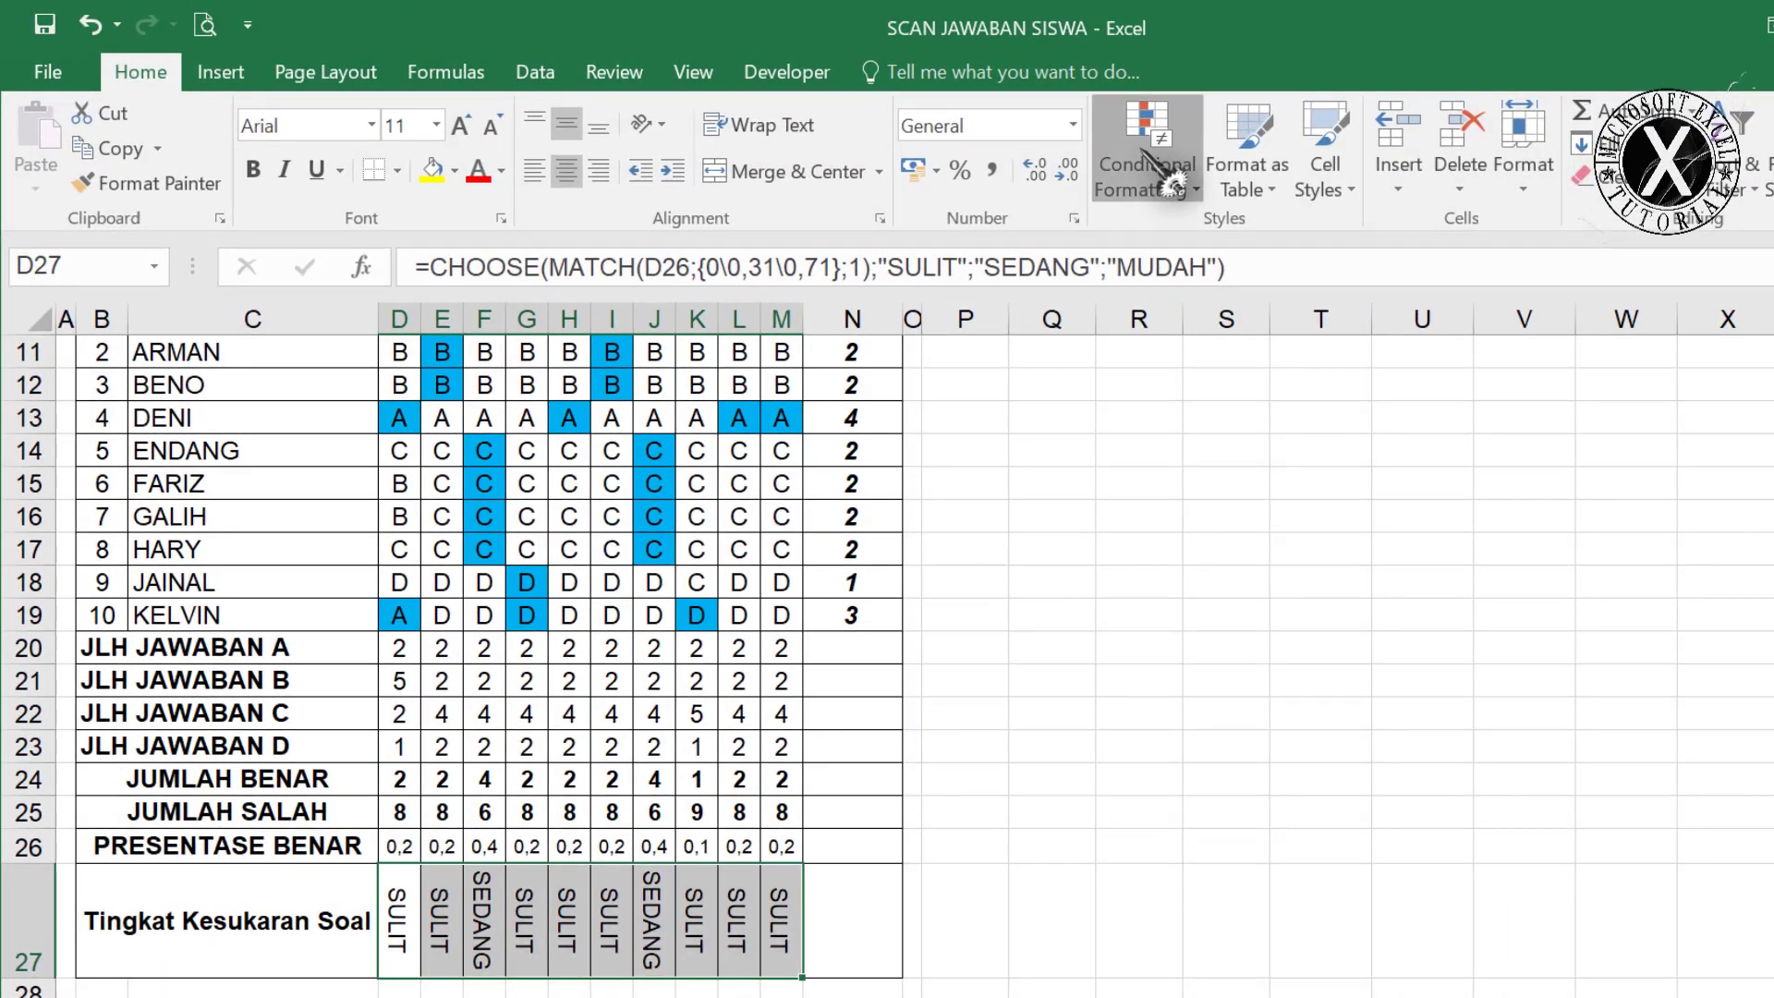
Start a new conditional formatting rule for D27:M27 that formats only cells with specific text containing SULIT.
click(1166, 178)
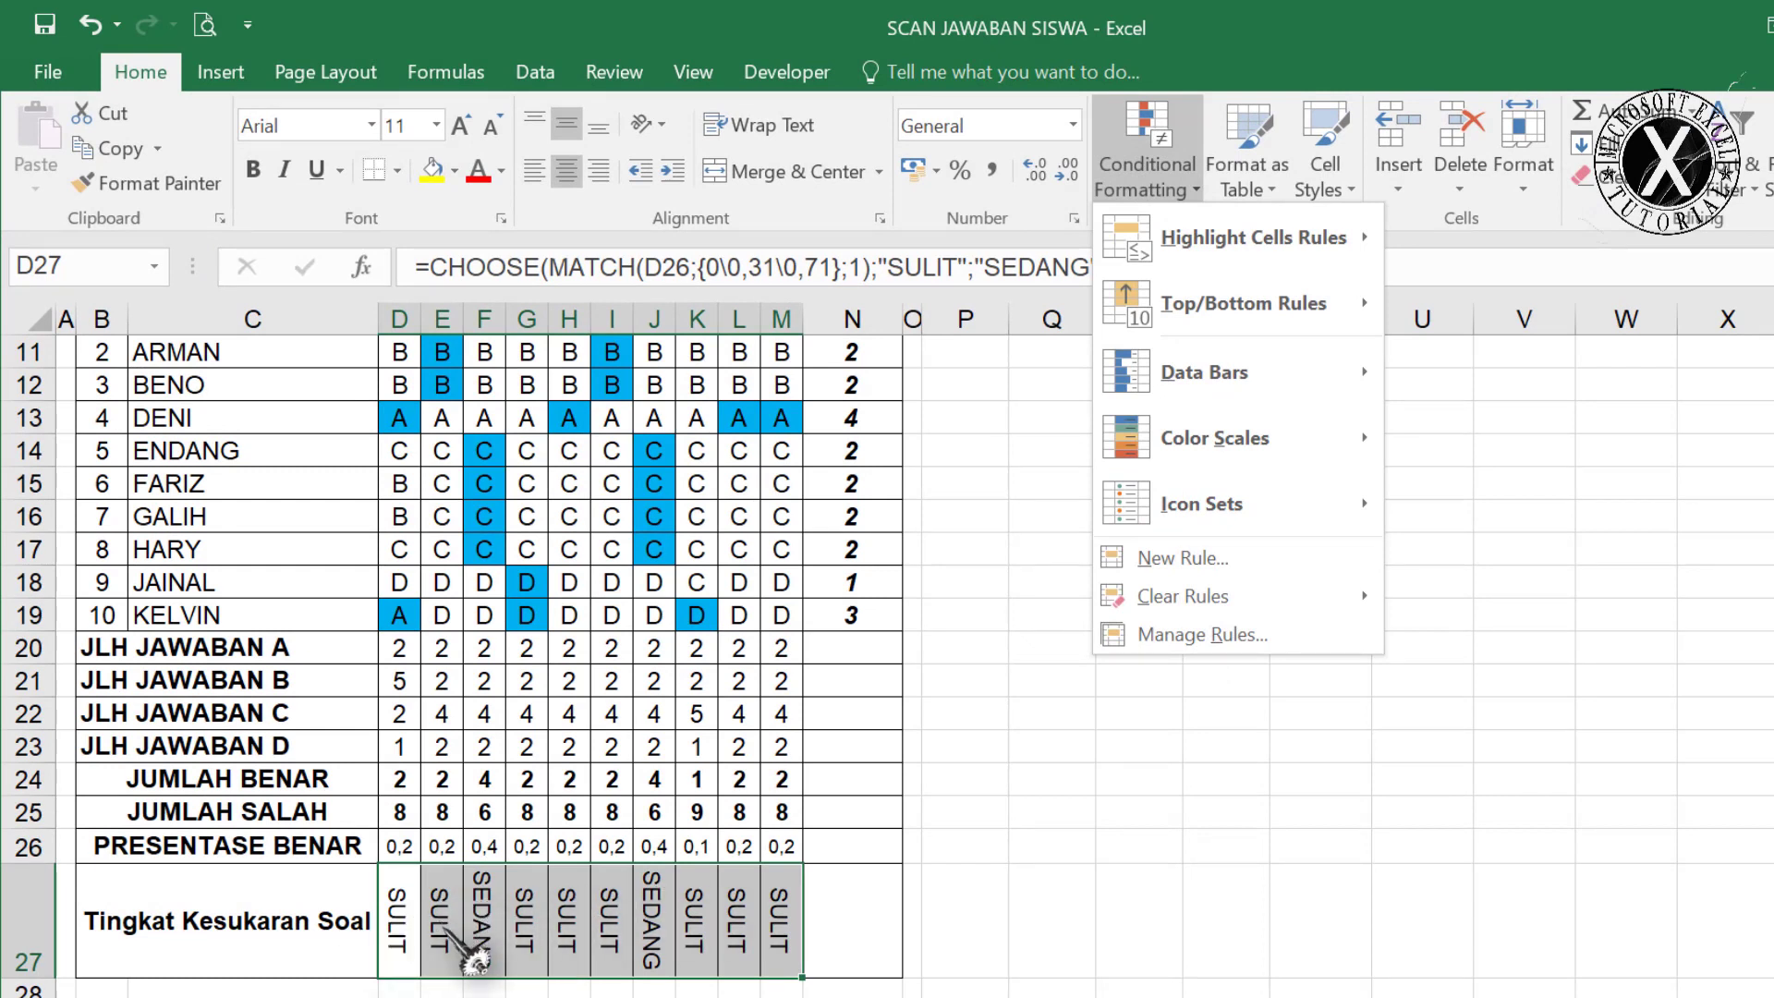
click(1148, 161)
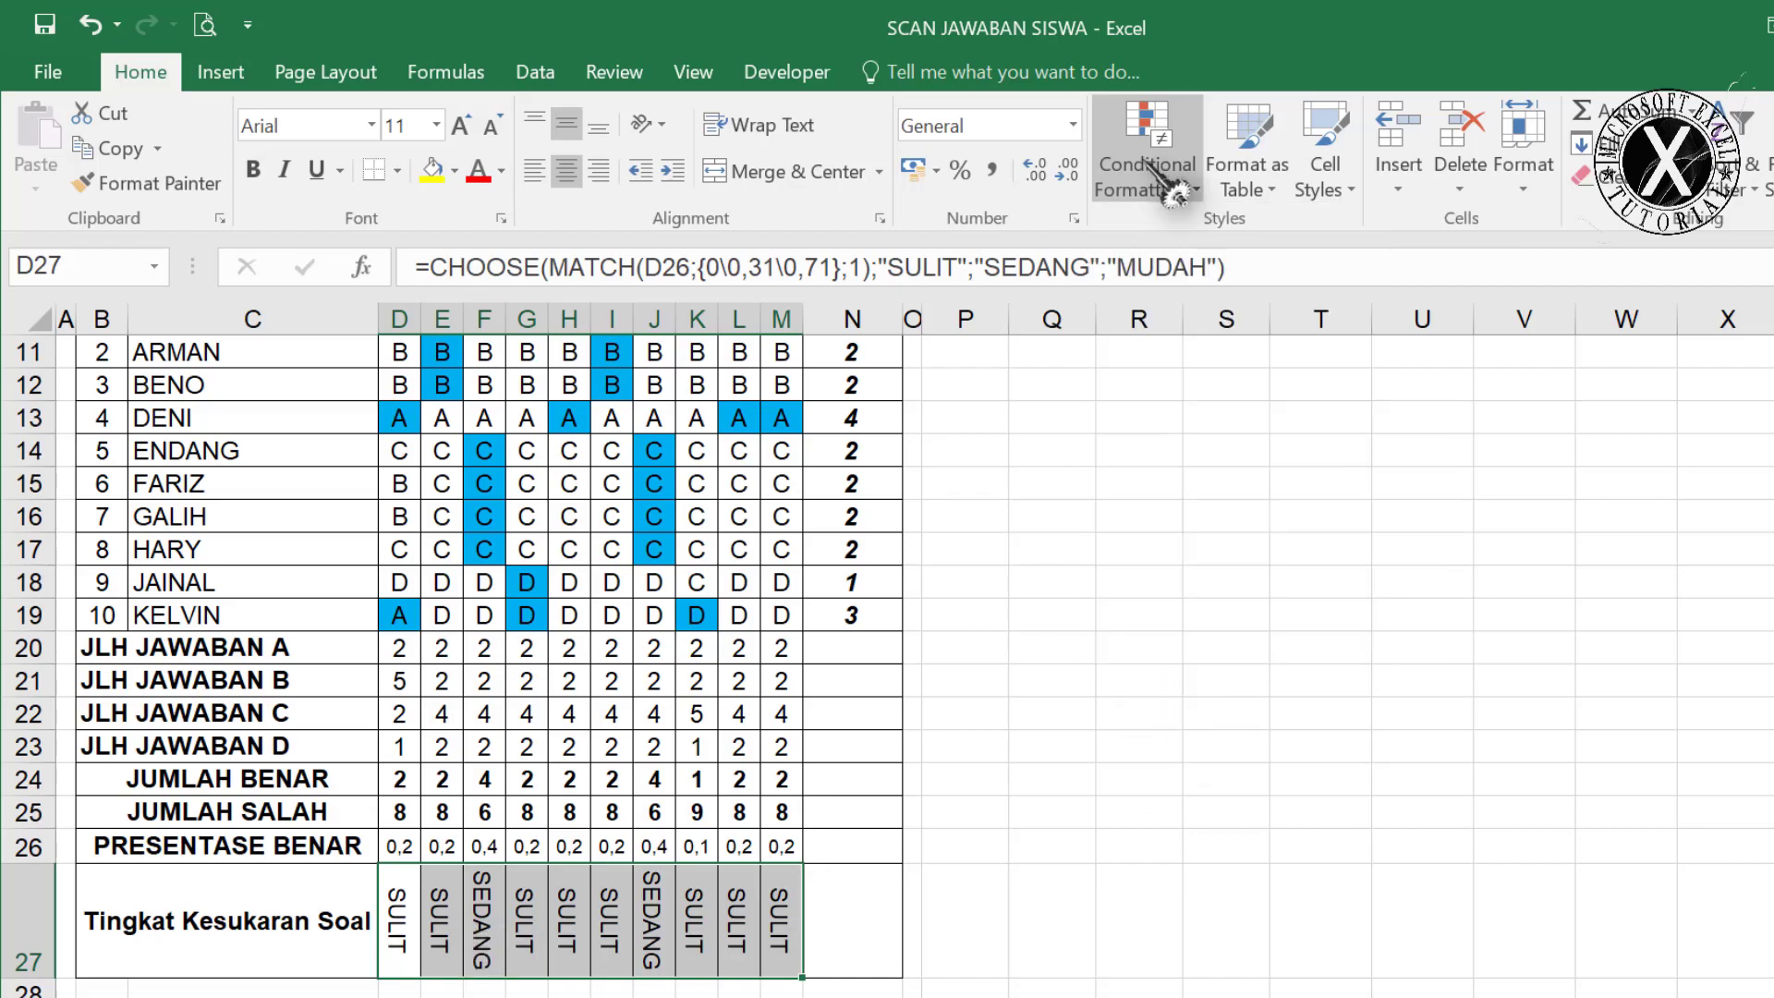
click(1148, 162)
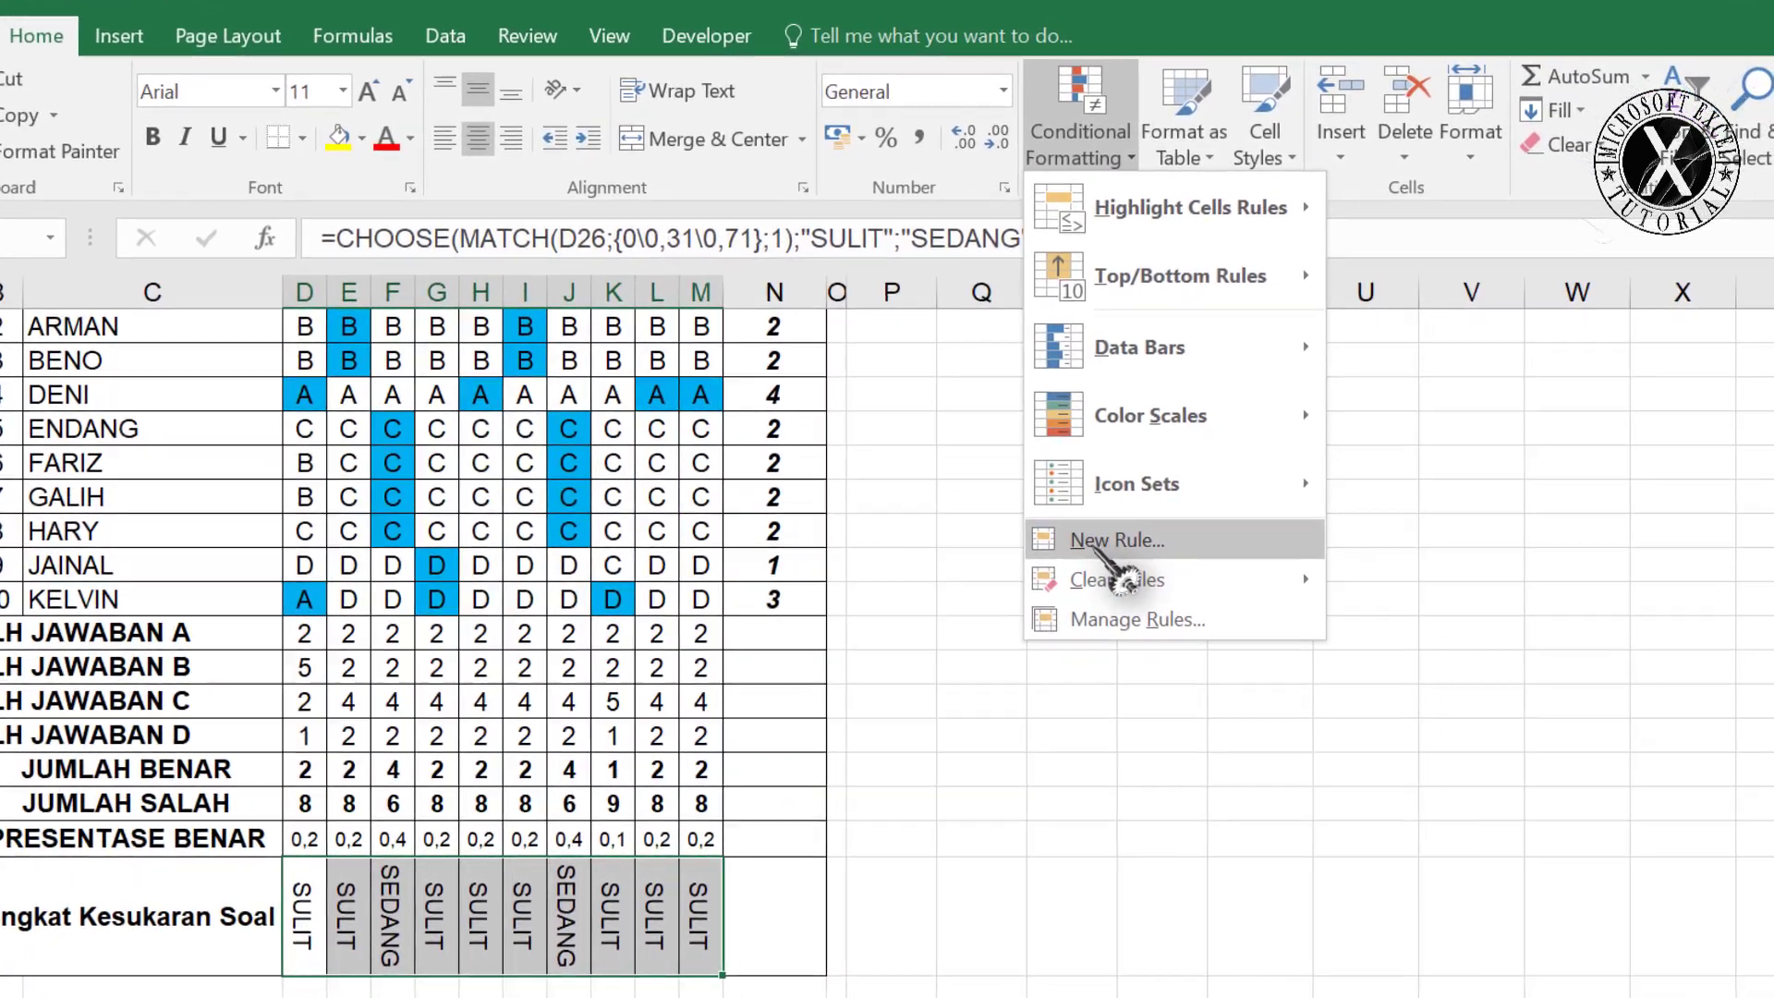
click(1099, 544)
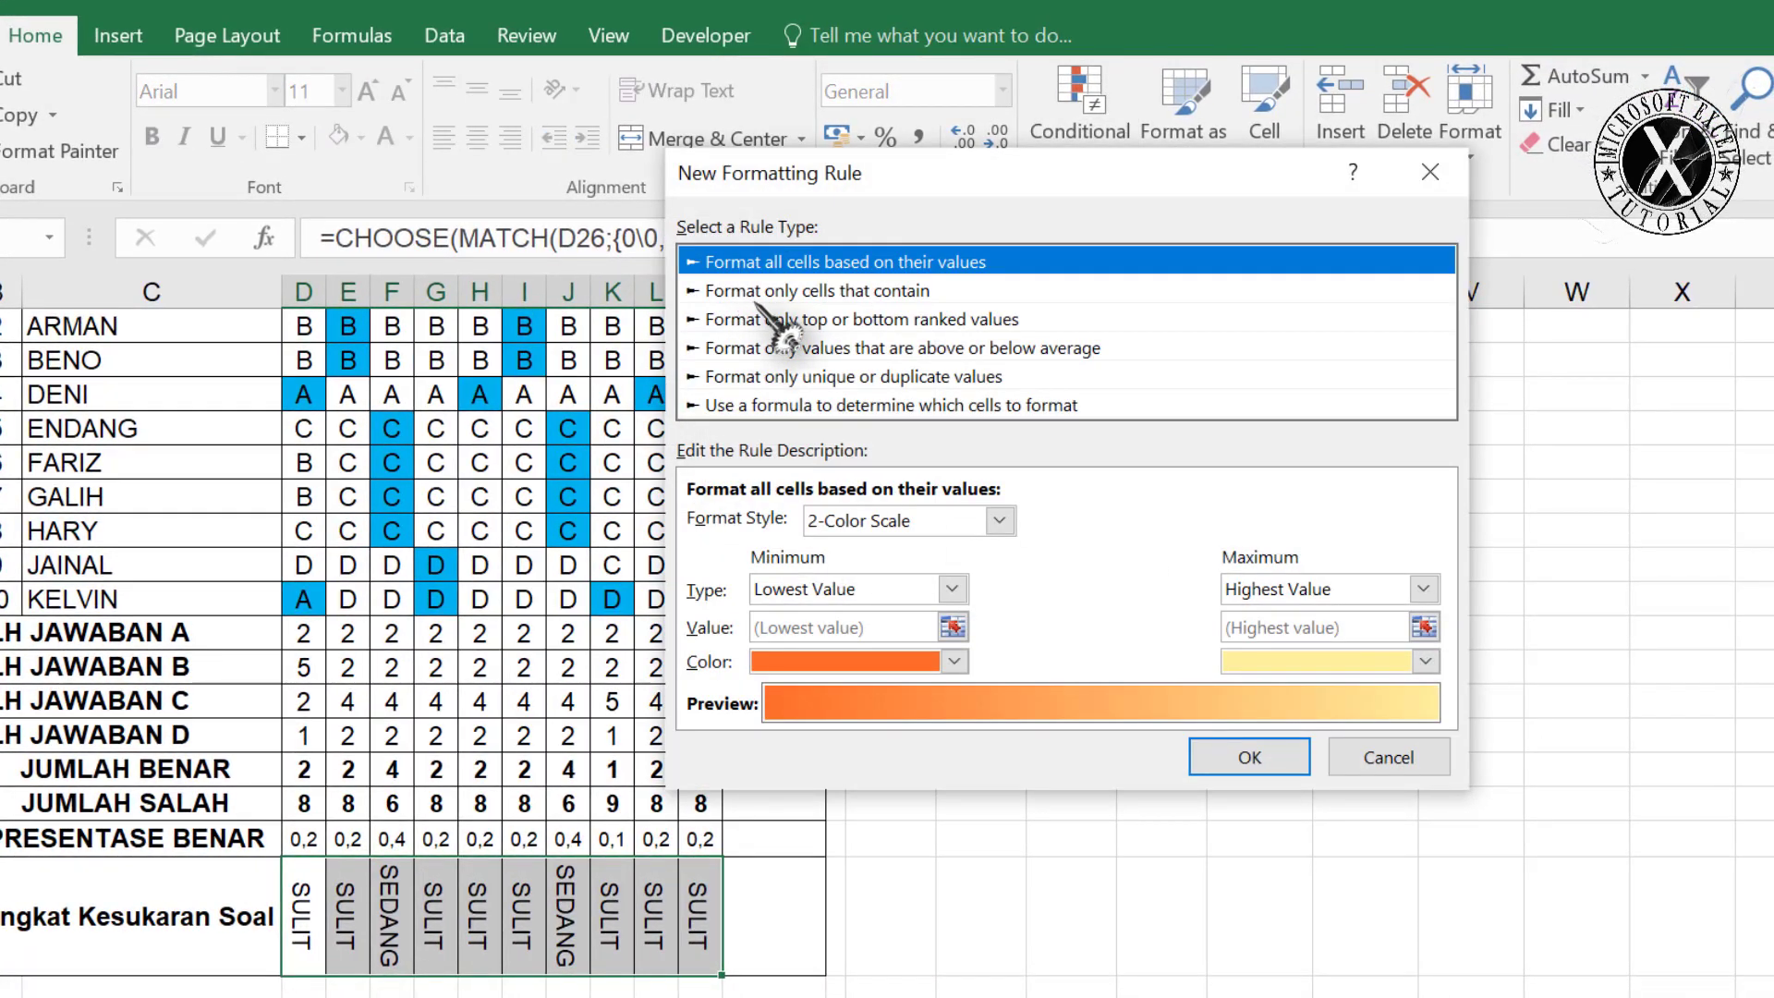
click(787, 291)
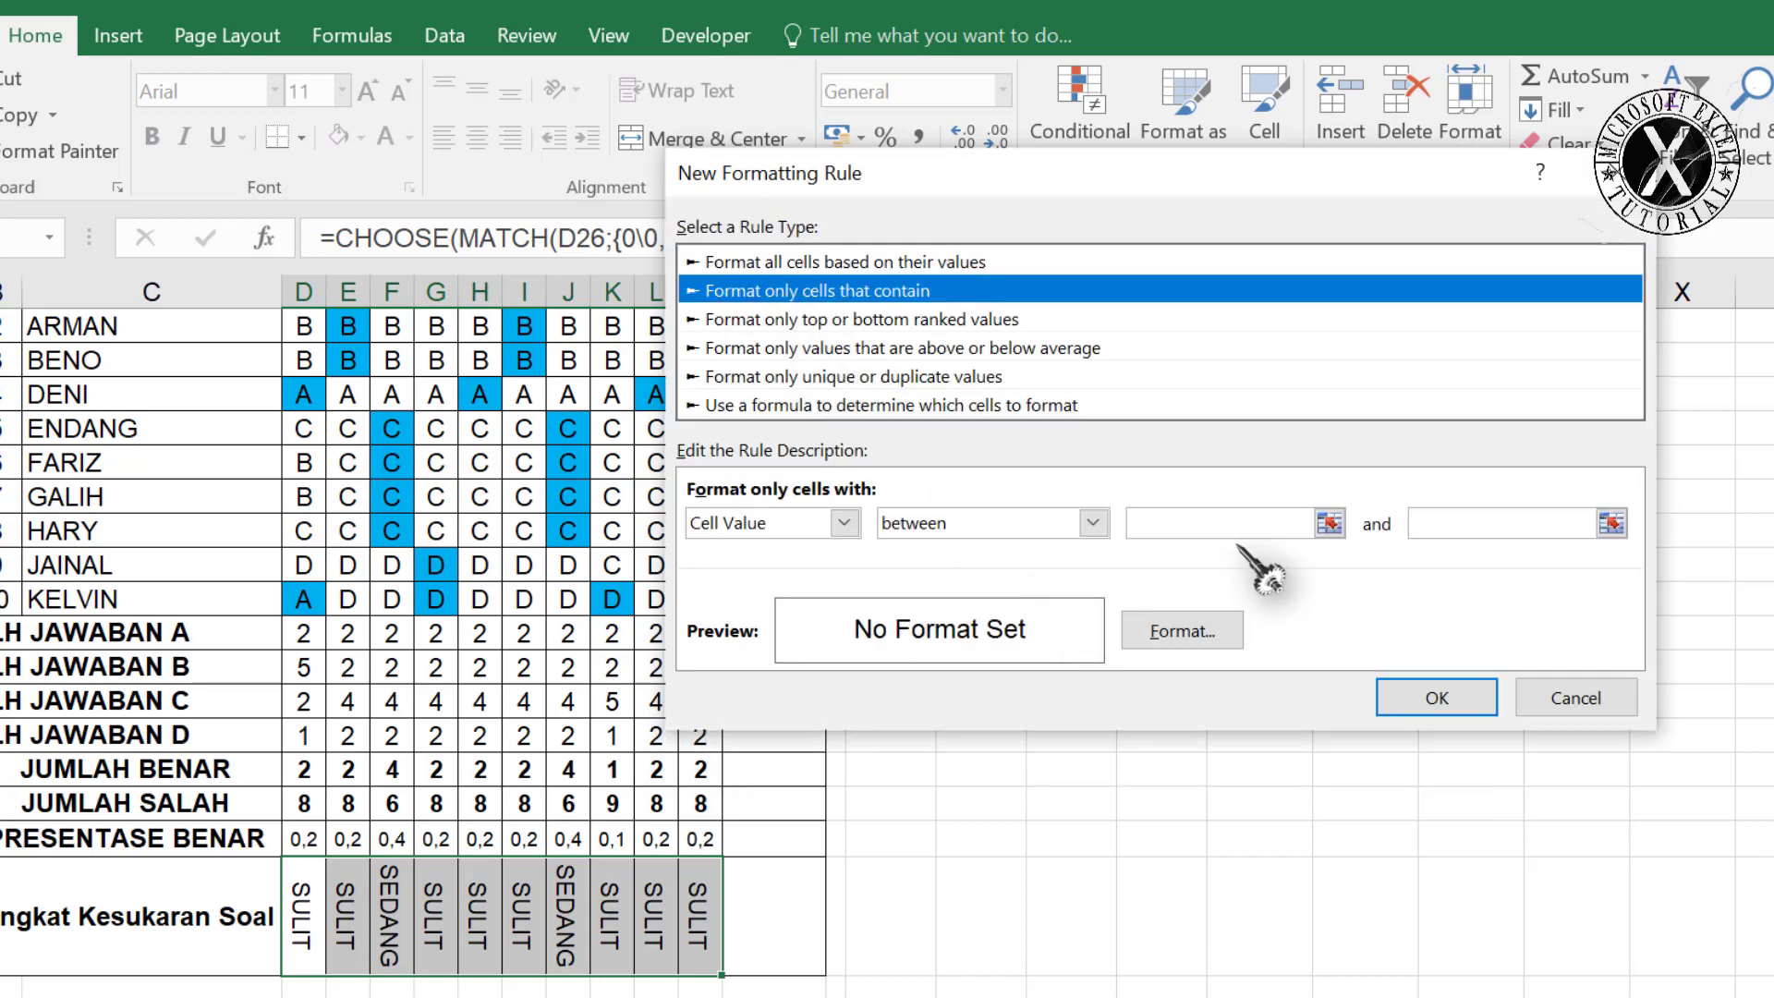
click(845, 523)
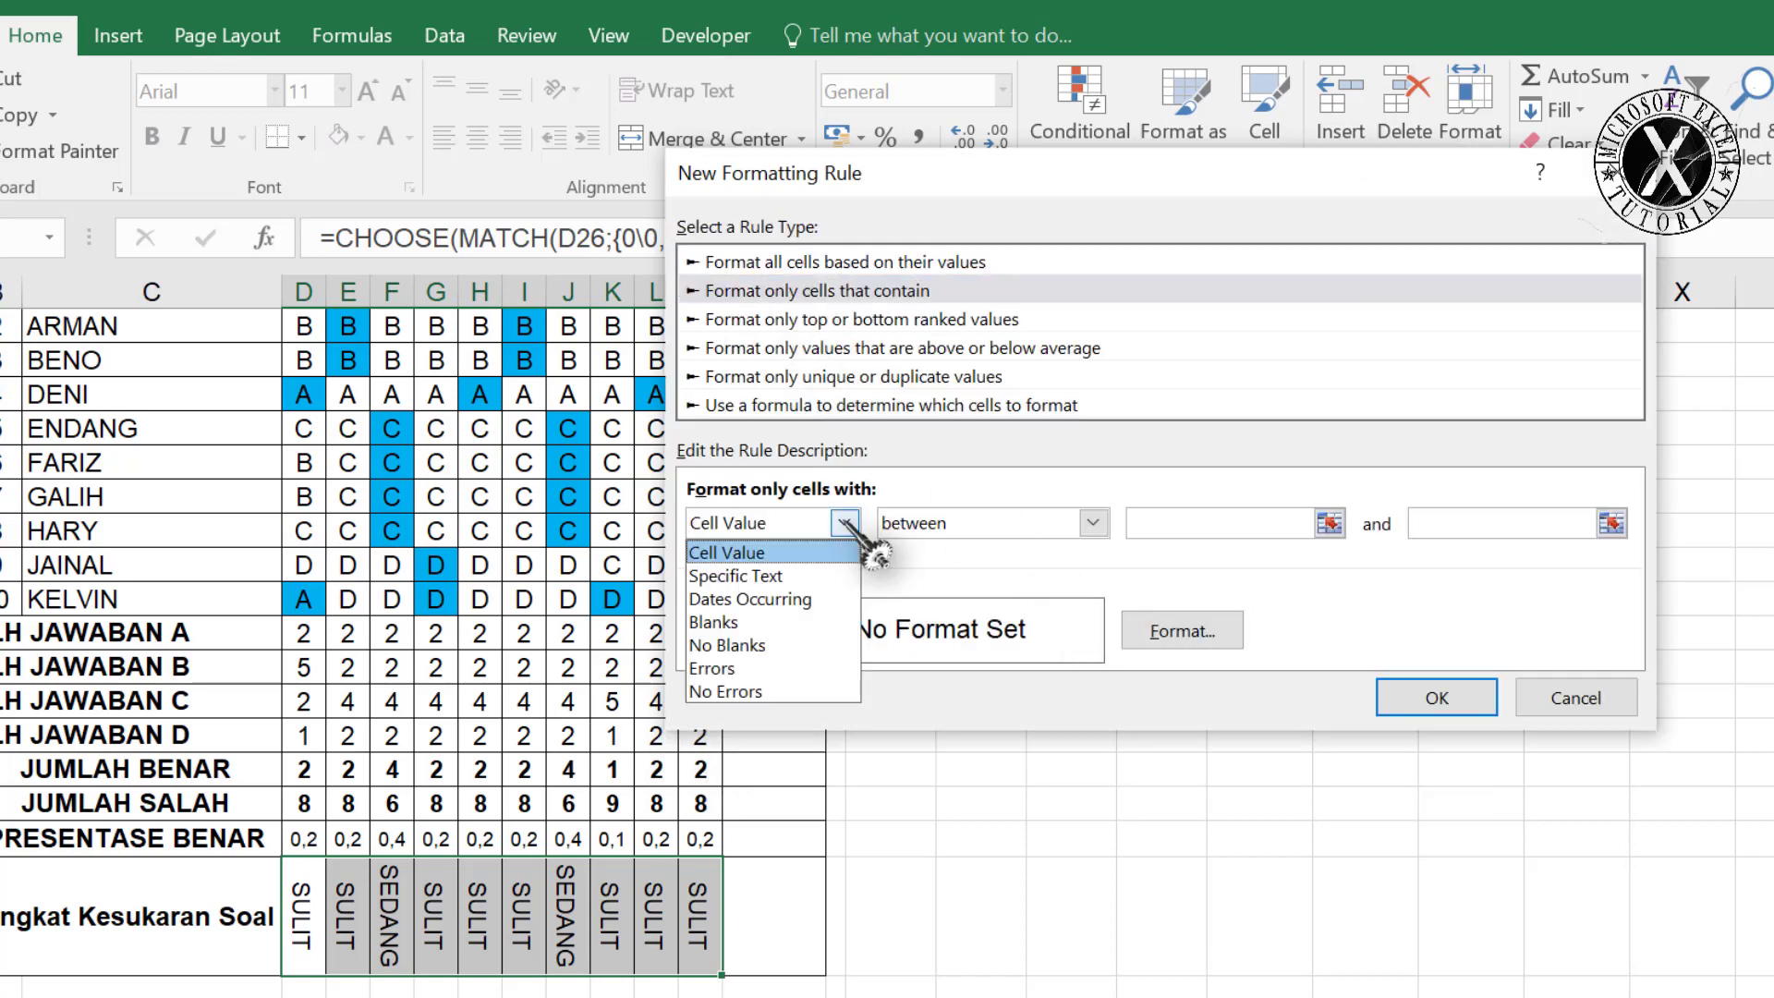
click(753, 576)
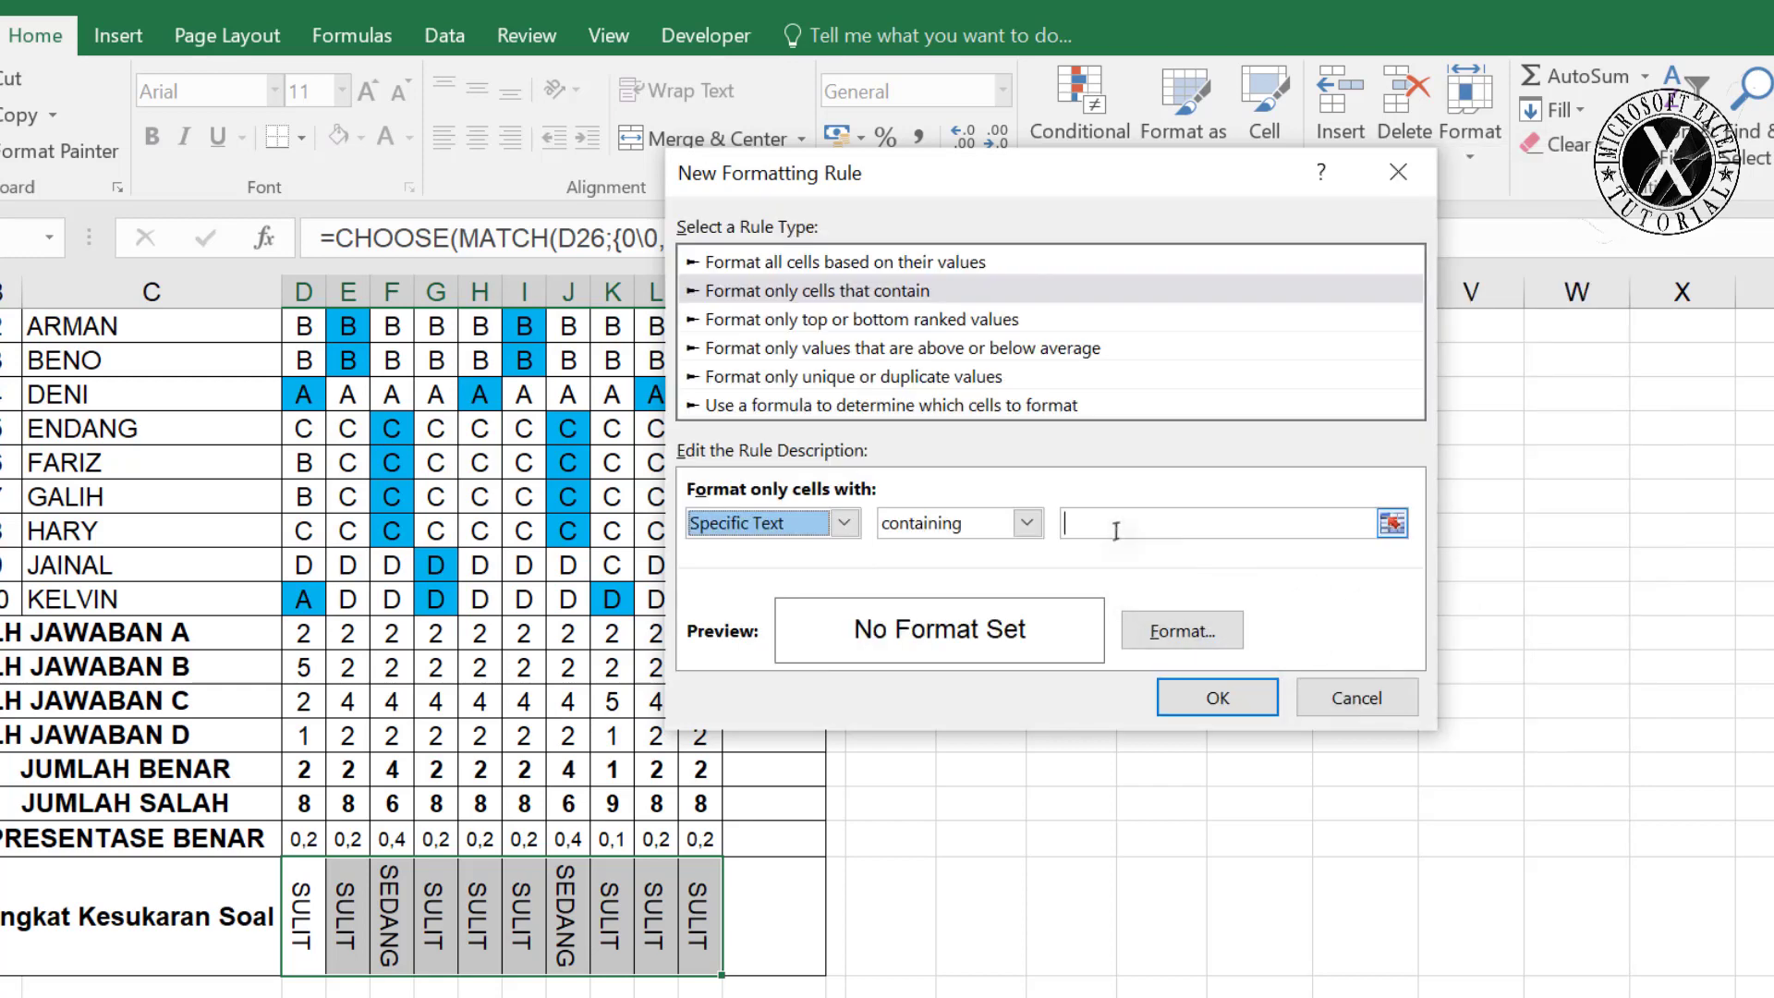
click(1323, 691)
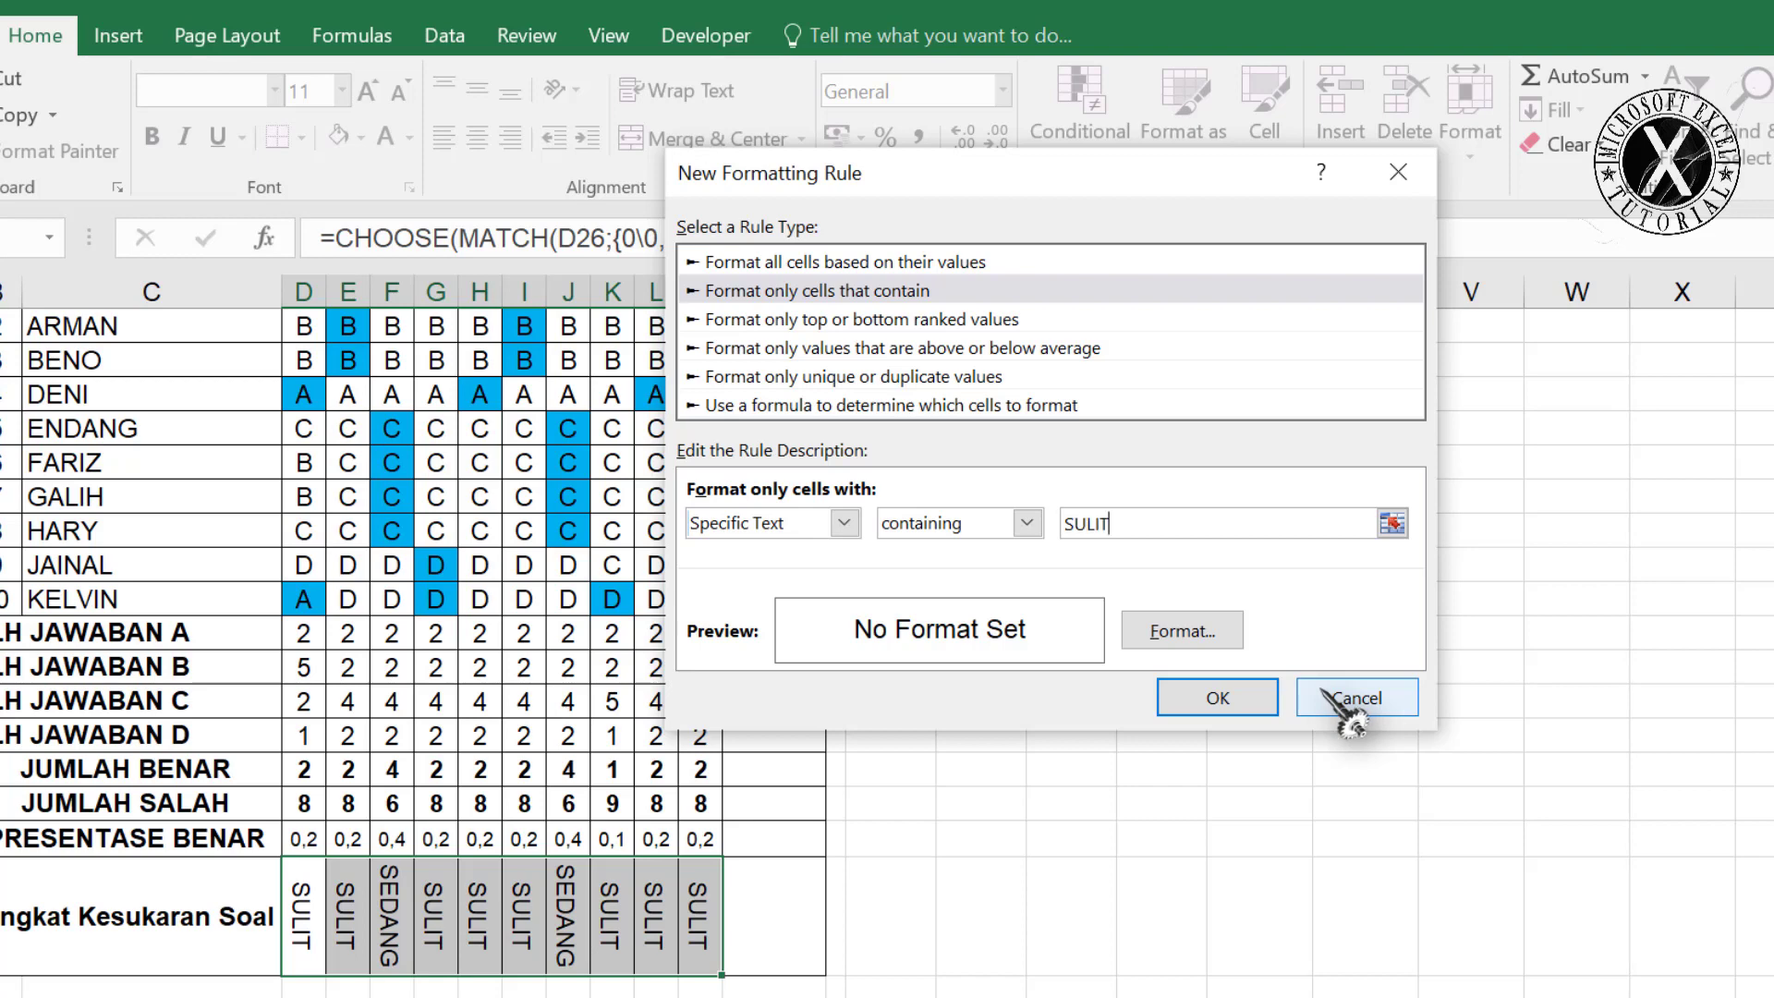
Give the SULIT rule a light red custom fill and apply it.
click(1192, 636)
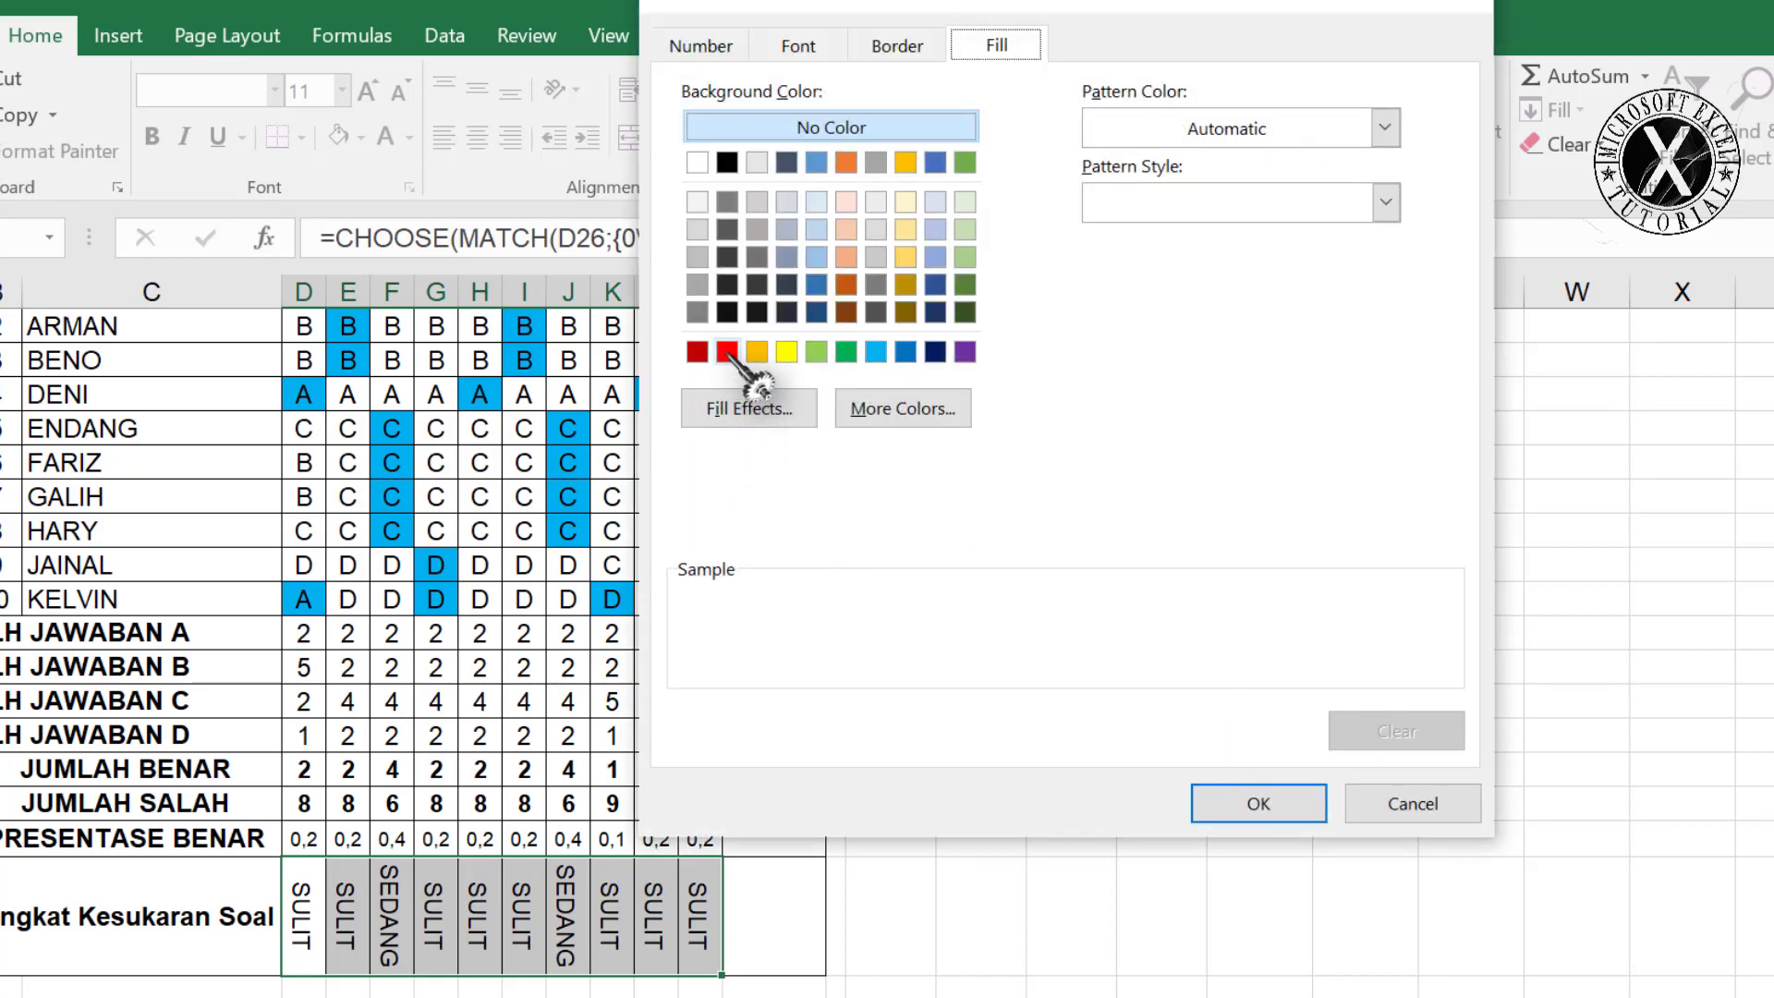
click(894, 409)
click(984, 383)
click(1235, 220)
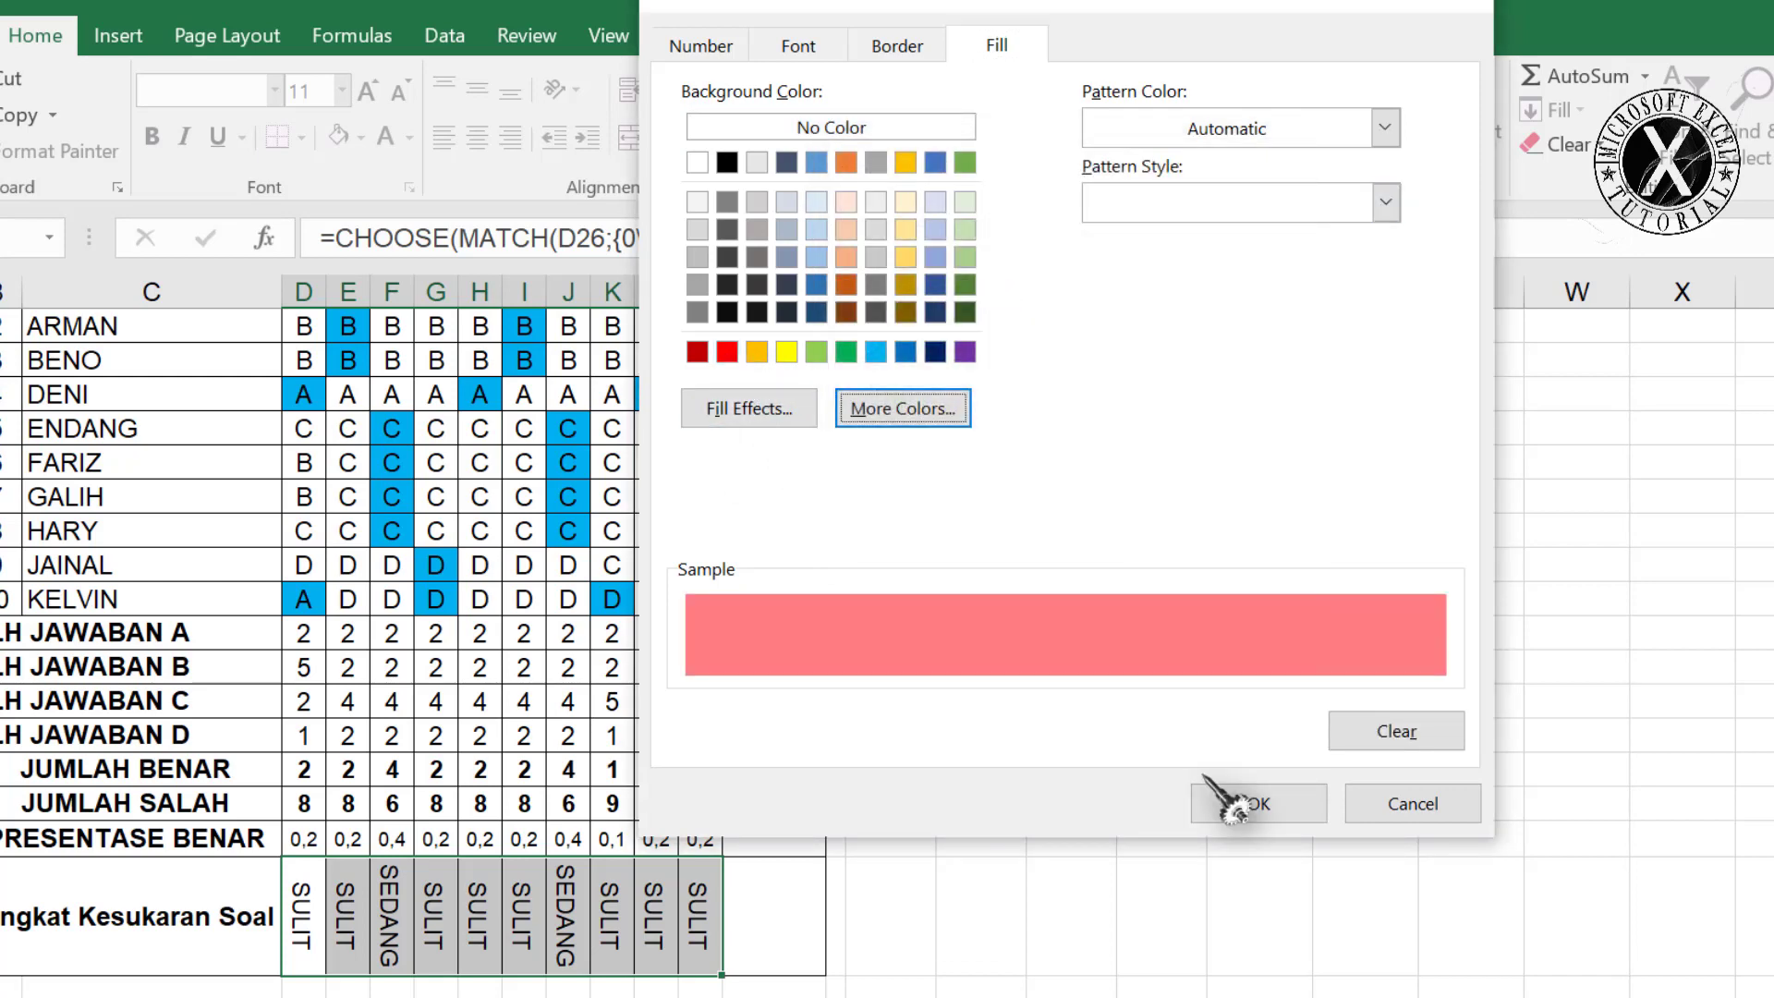
click(1235, 804)
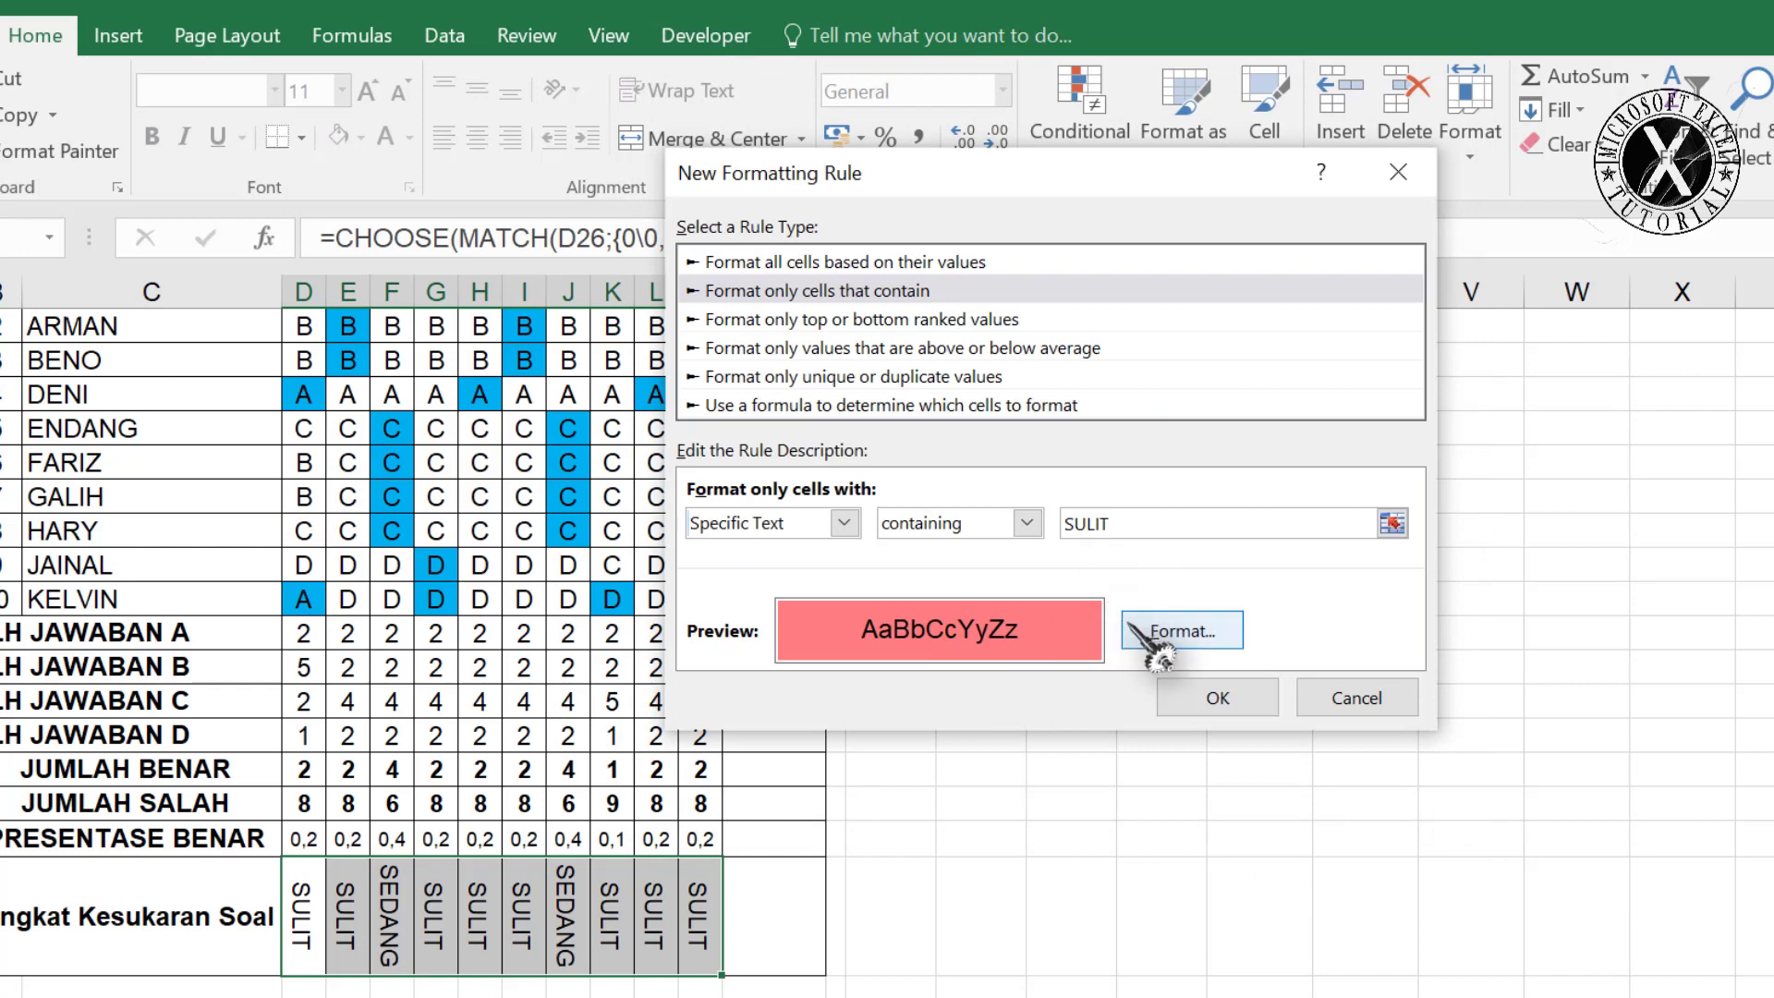
click(1224, 697)
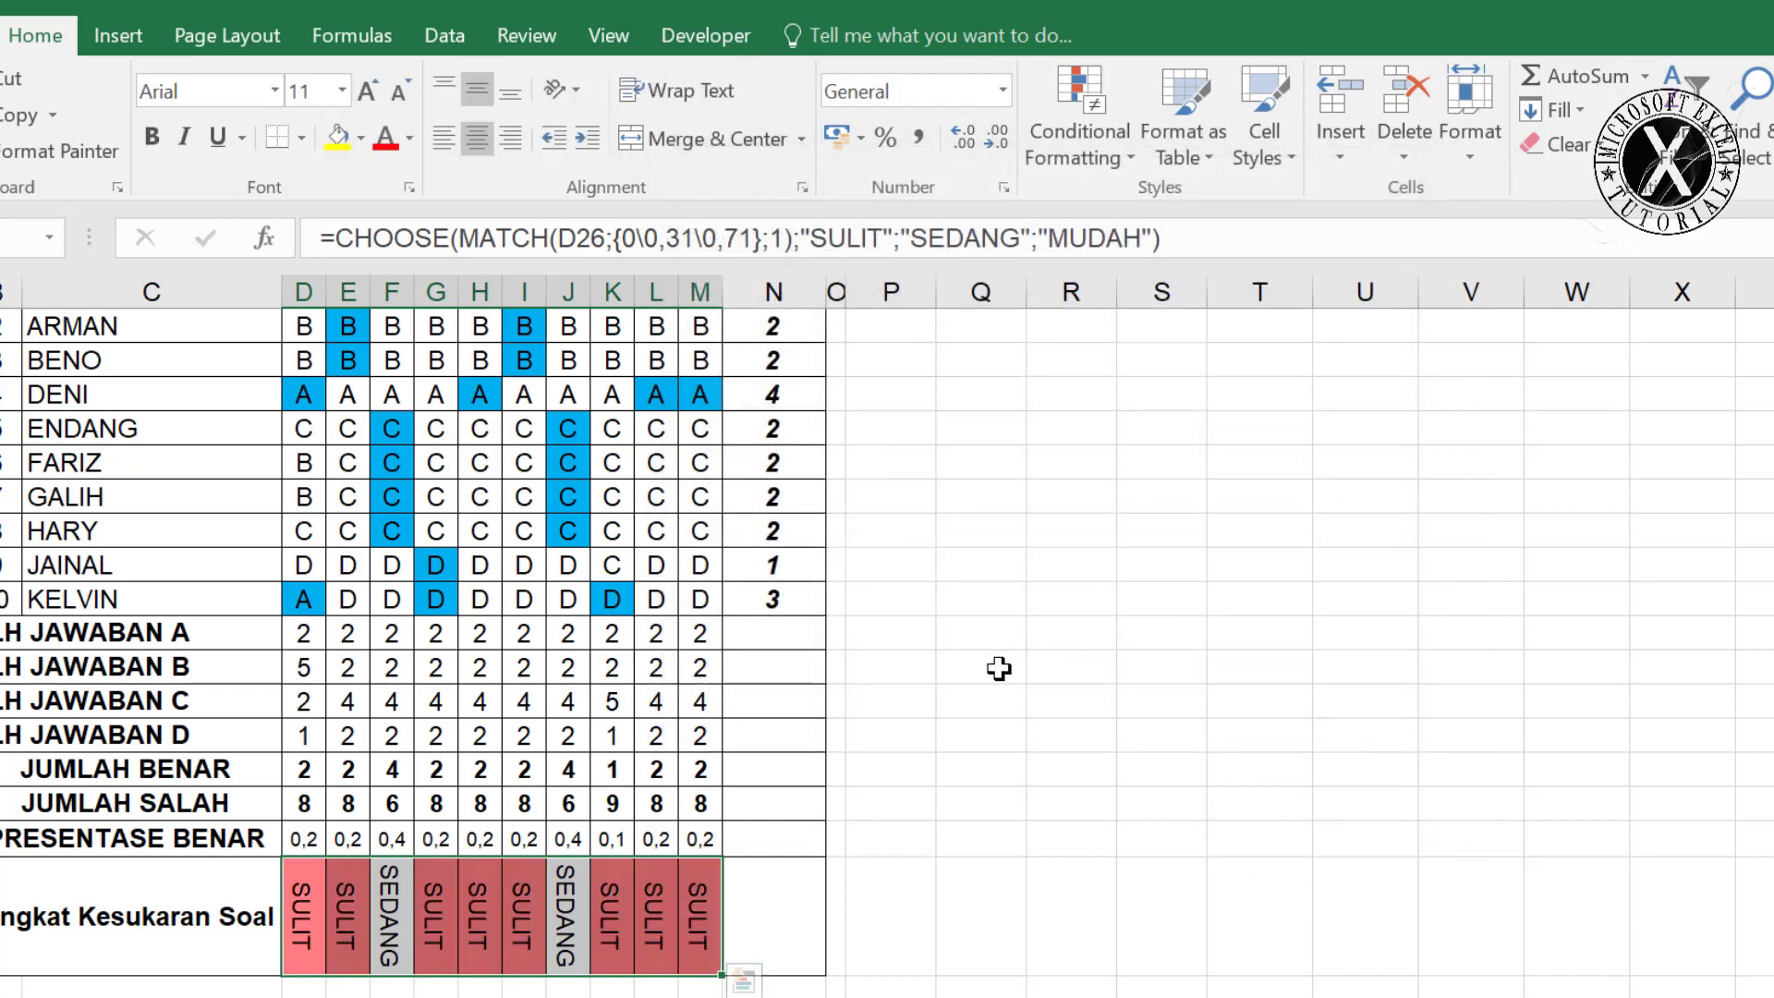
Start a second conditional formatting rule for D27:M27 that formats only cells with specific text containing SEDANG.
click(1079, 139)
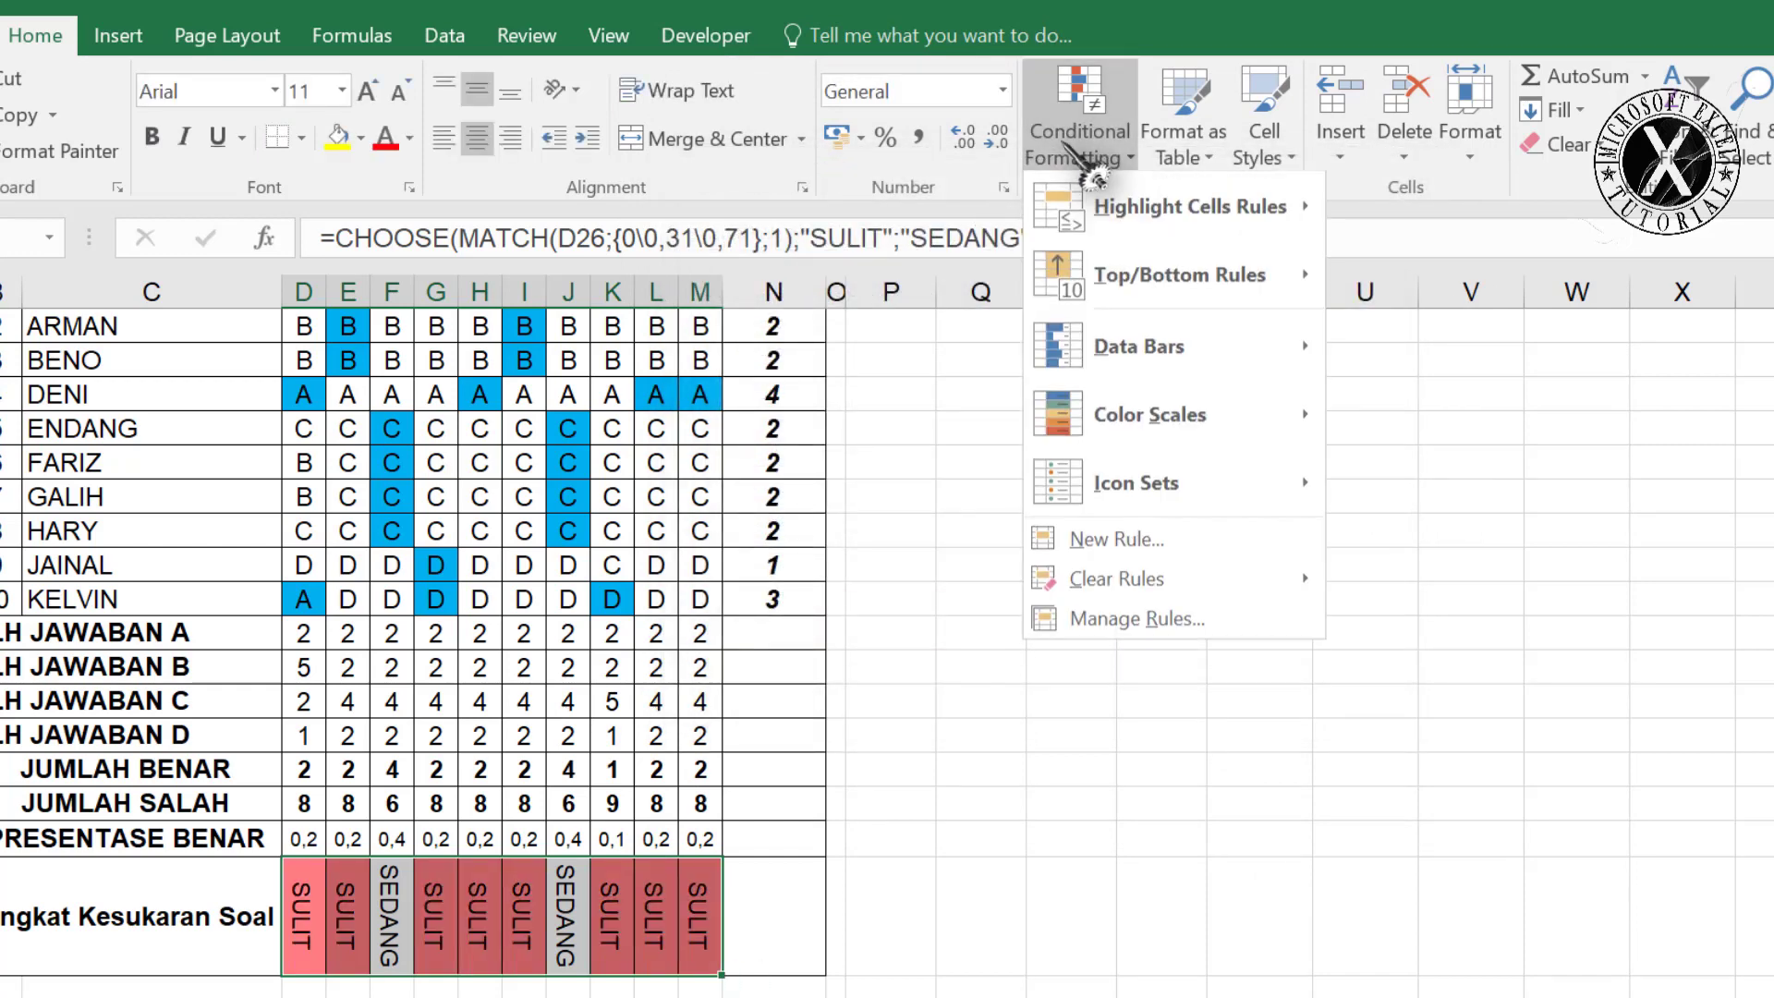
click(1146, 545)
click(742, 262)
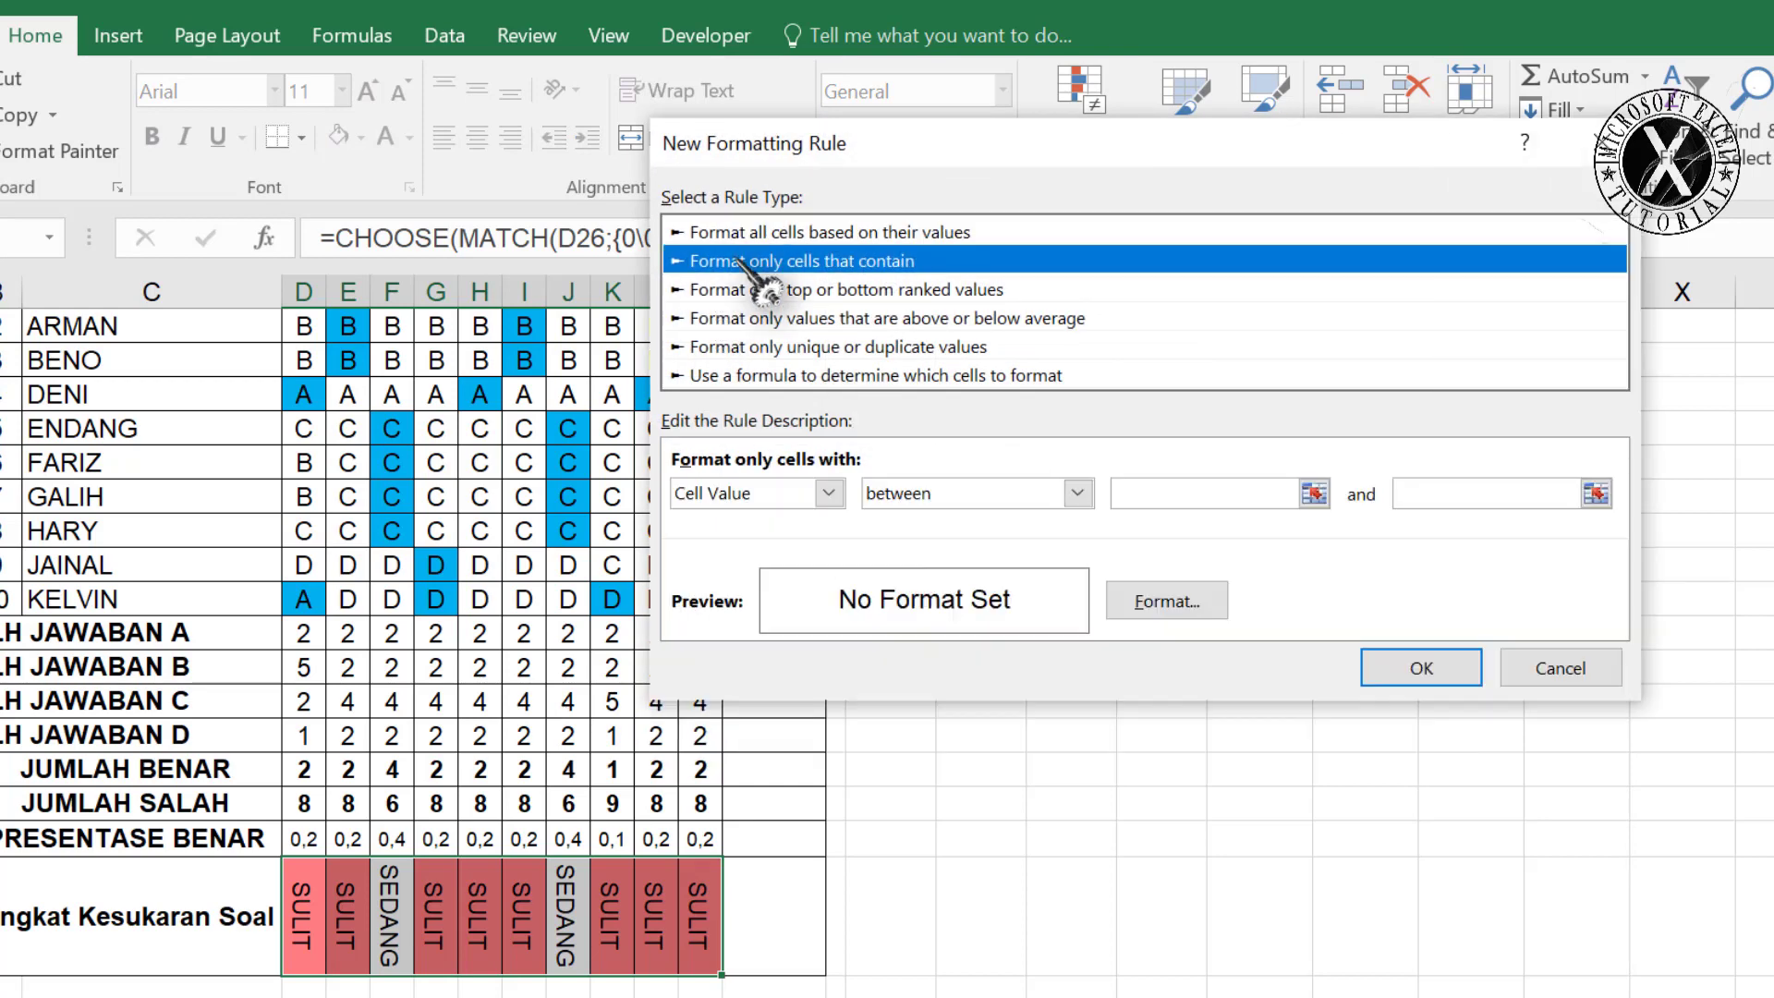
click(830, 493)
click(776, 543)
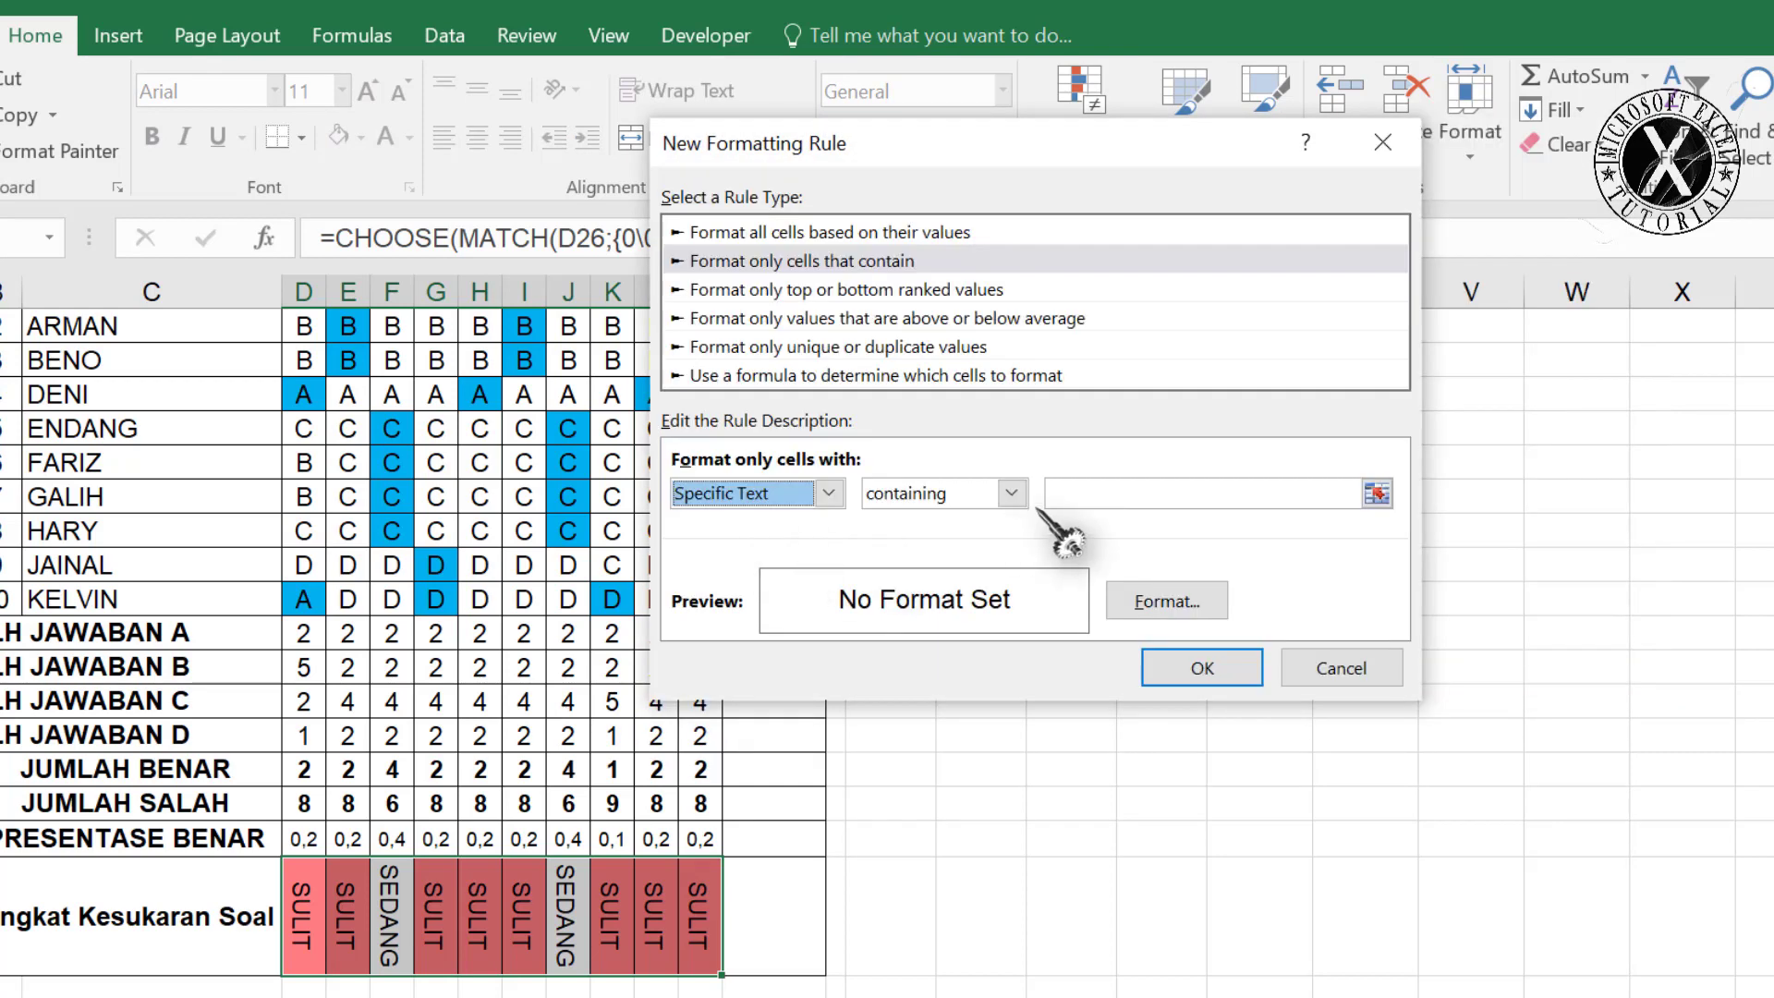
click(1096, 496)
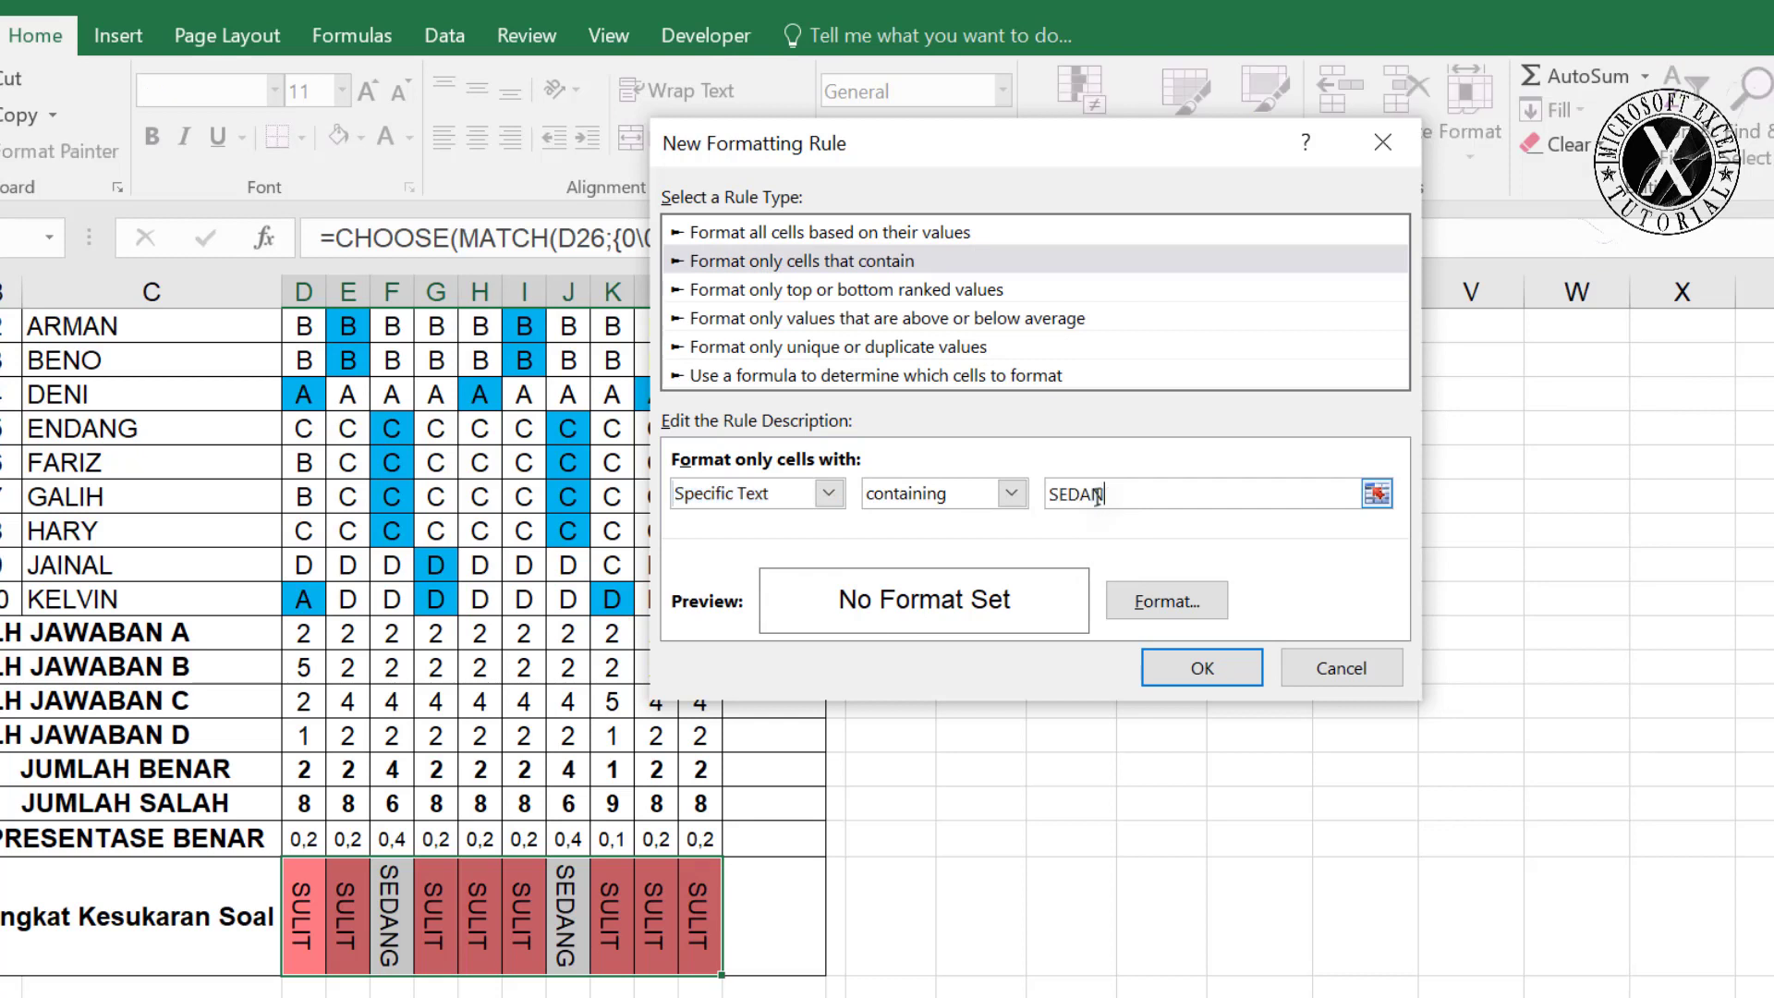
Give the SEDANG rule a light cyan custom fill and apply it.
click(1167, 601)
click(886, 413)
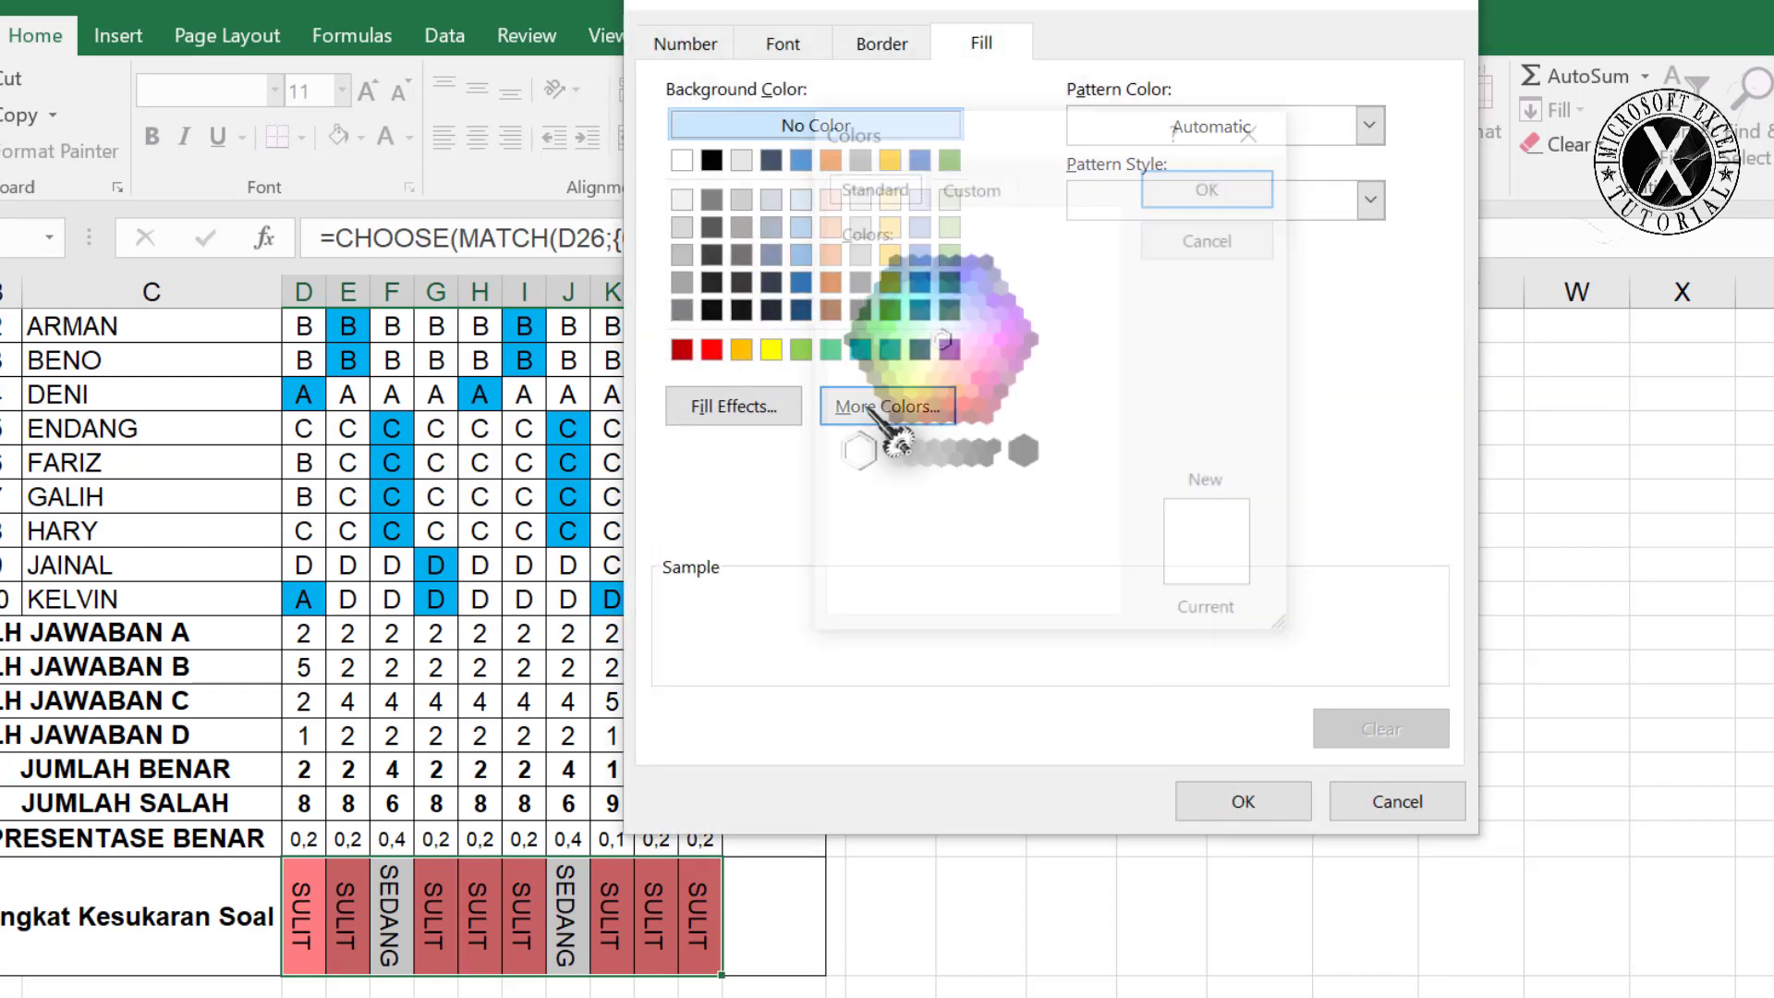
click(921, 313)
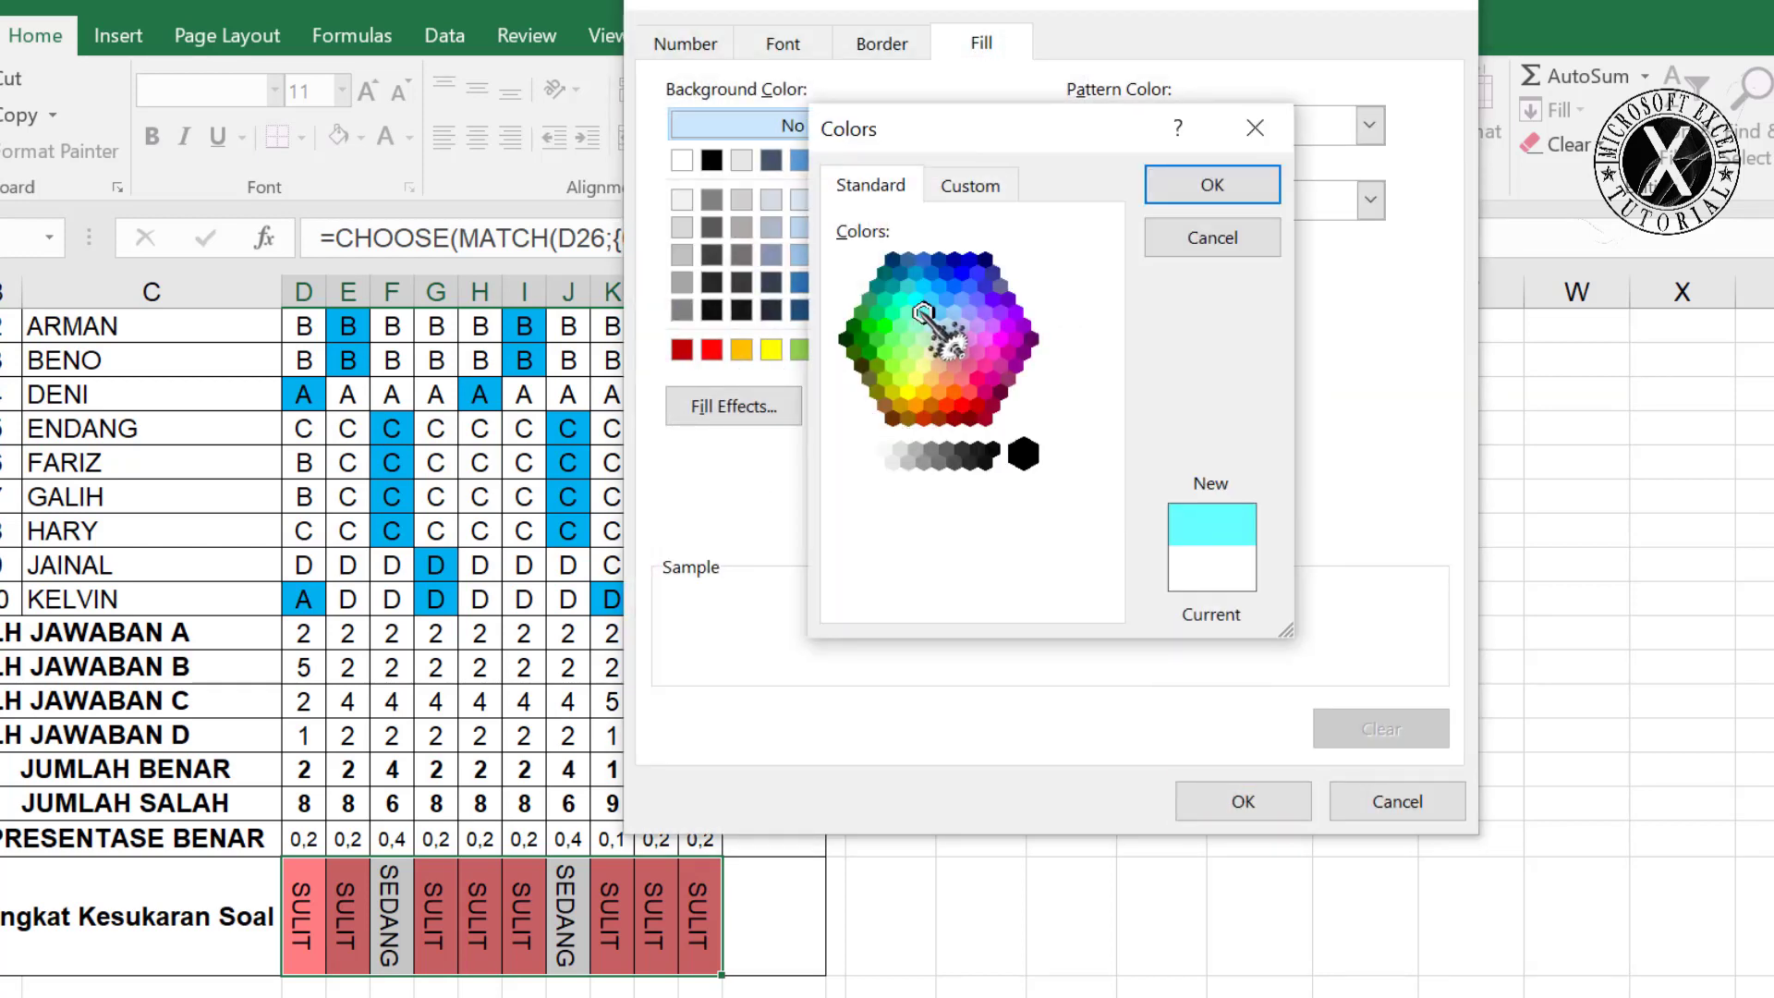
click(1212, 185)
click(1240, 802)
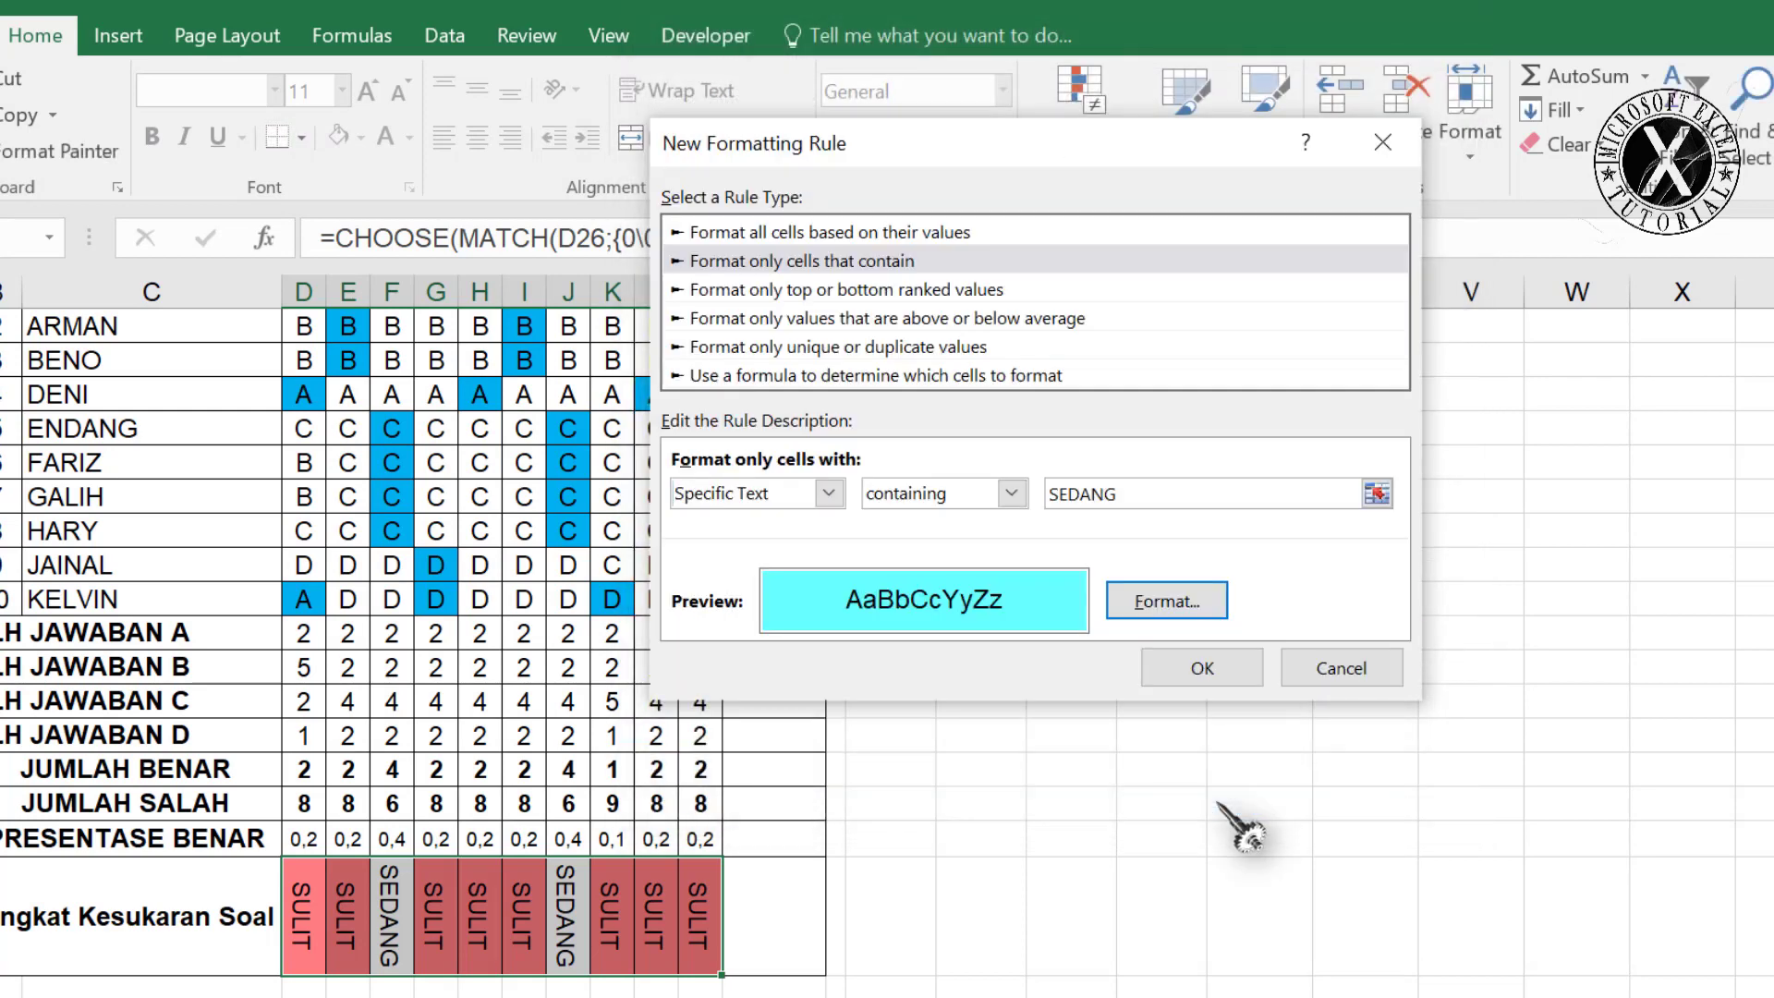
click(1211, 667)
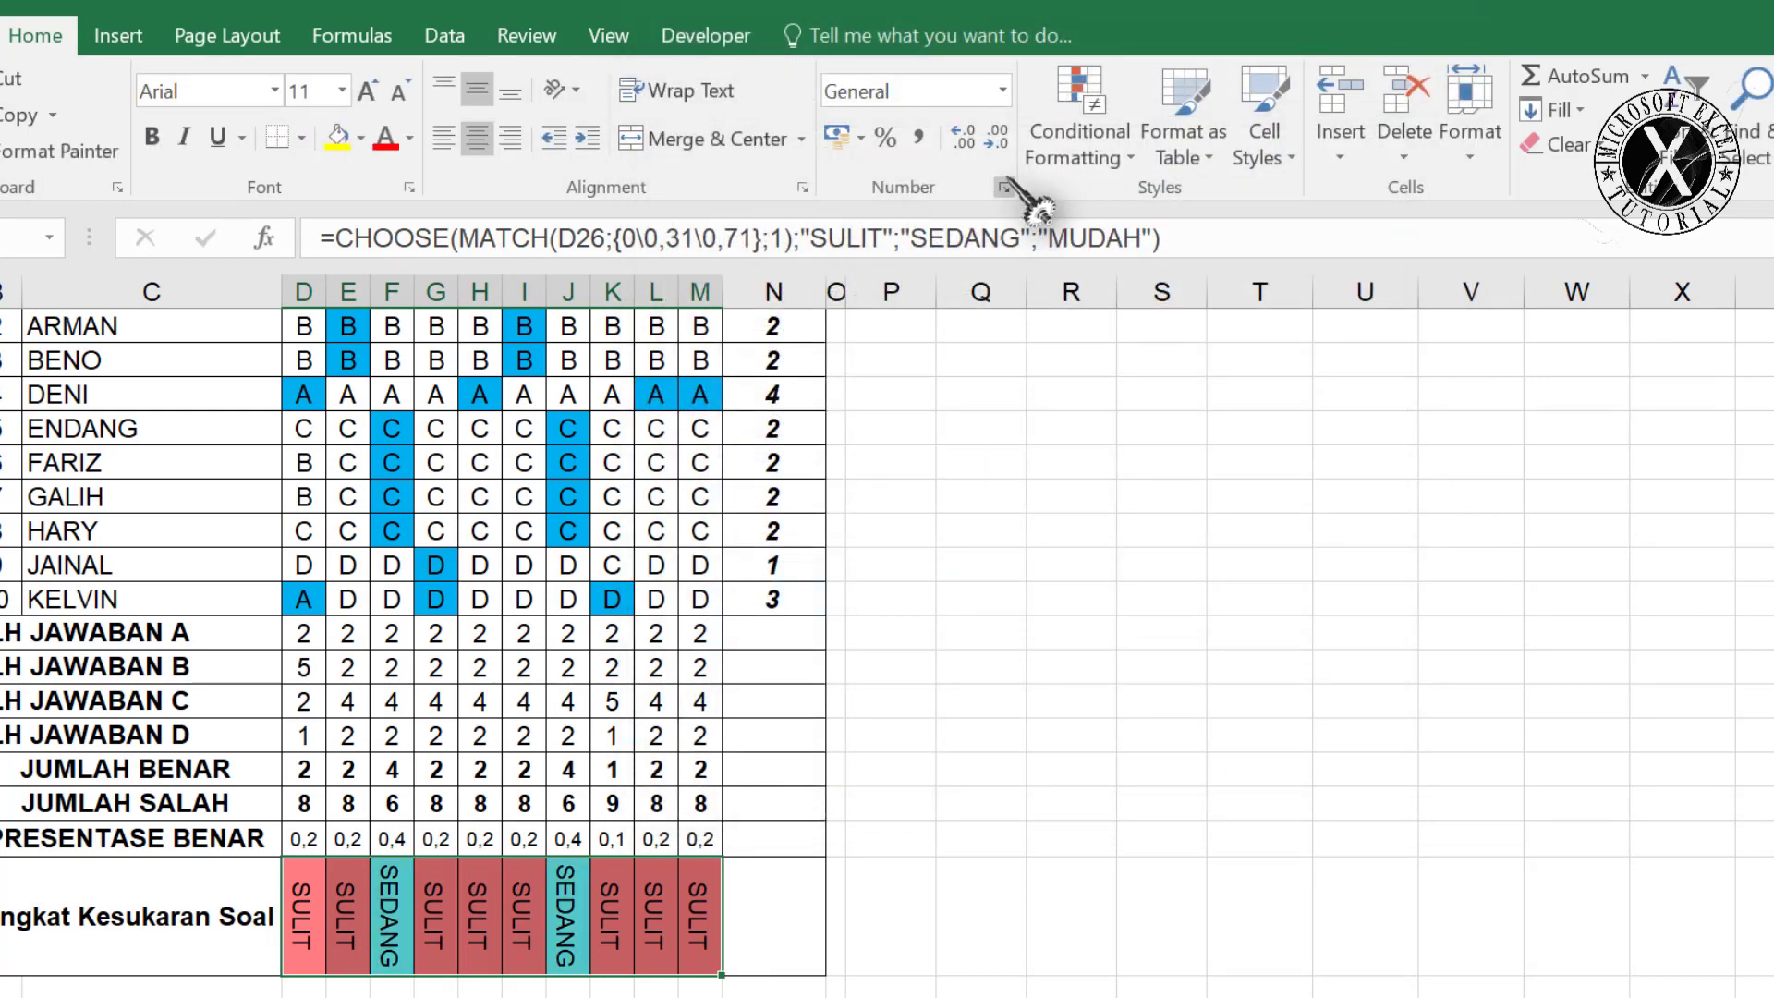
Start a third conditional formatting rule for D27:M27 that formats only cells with specific text containing MUDAH.
click(1085, 146)
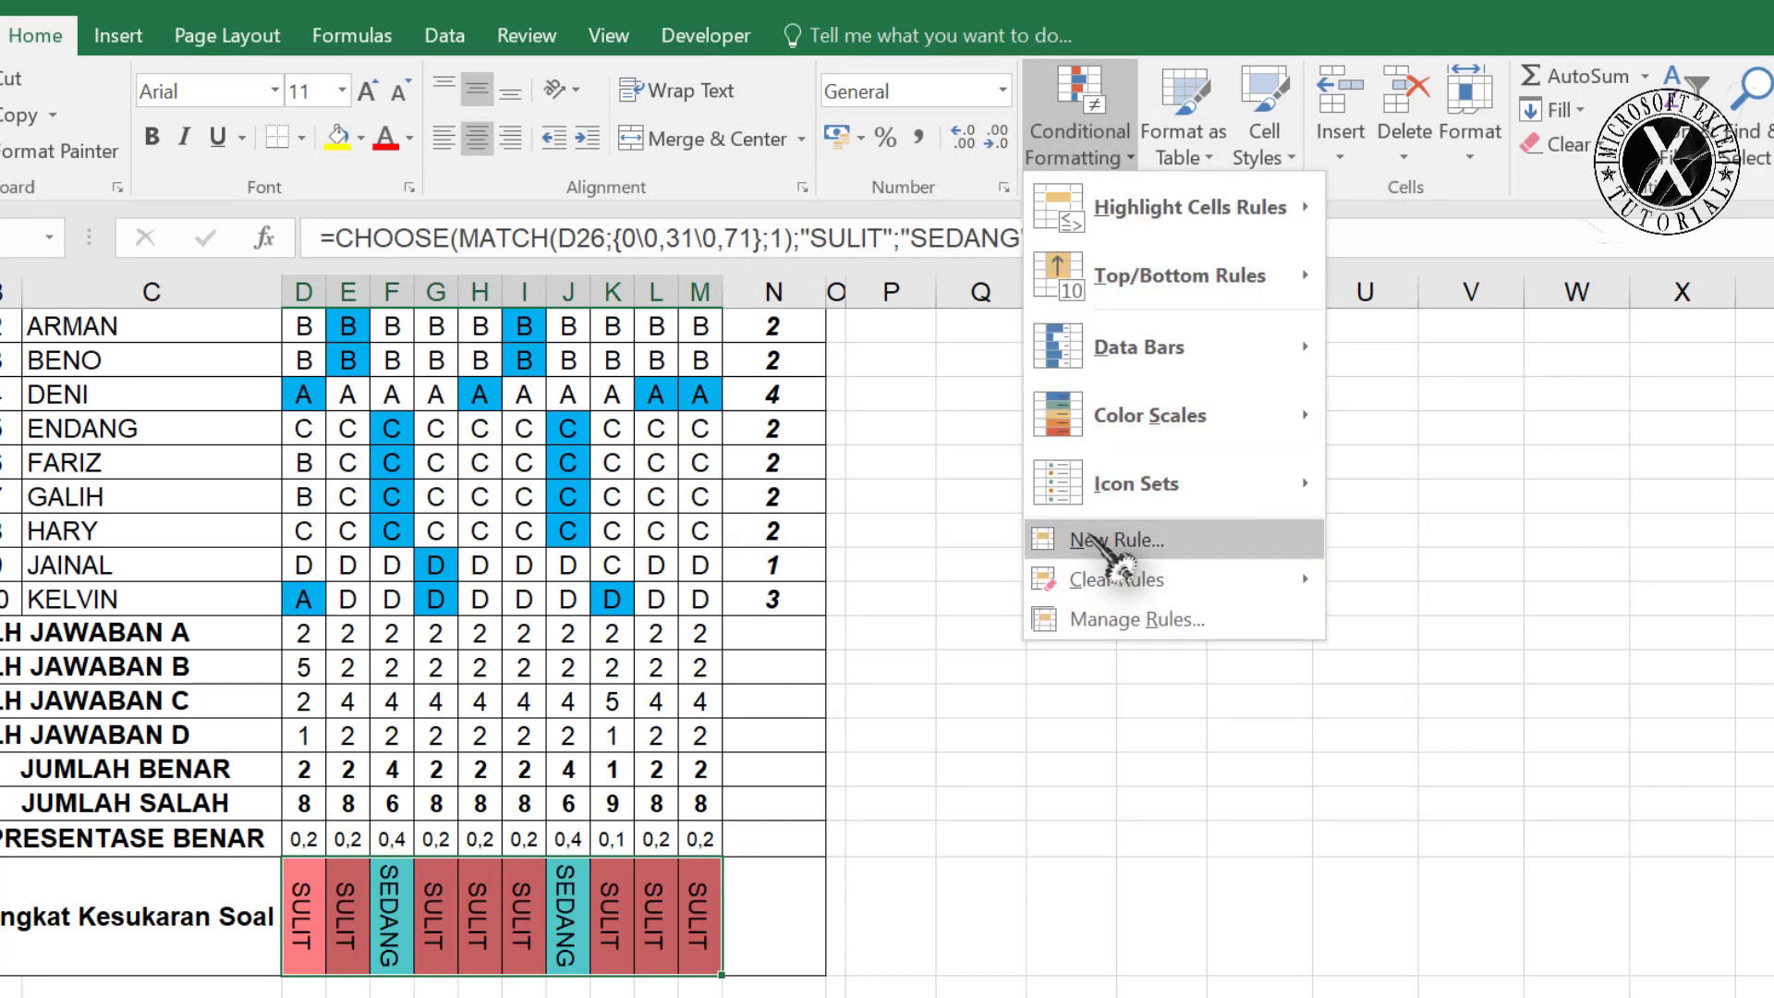
click(1113, 537)
click(703, 233)
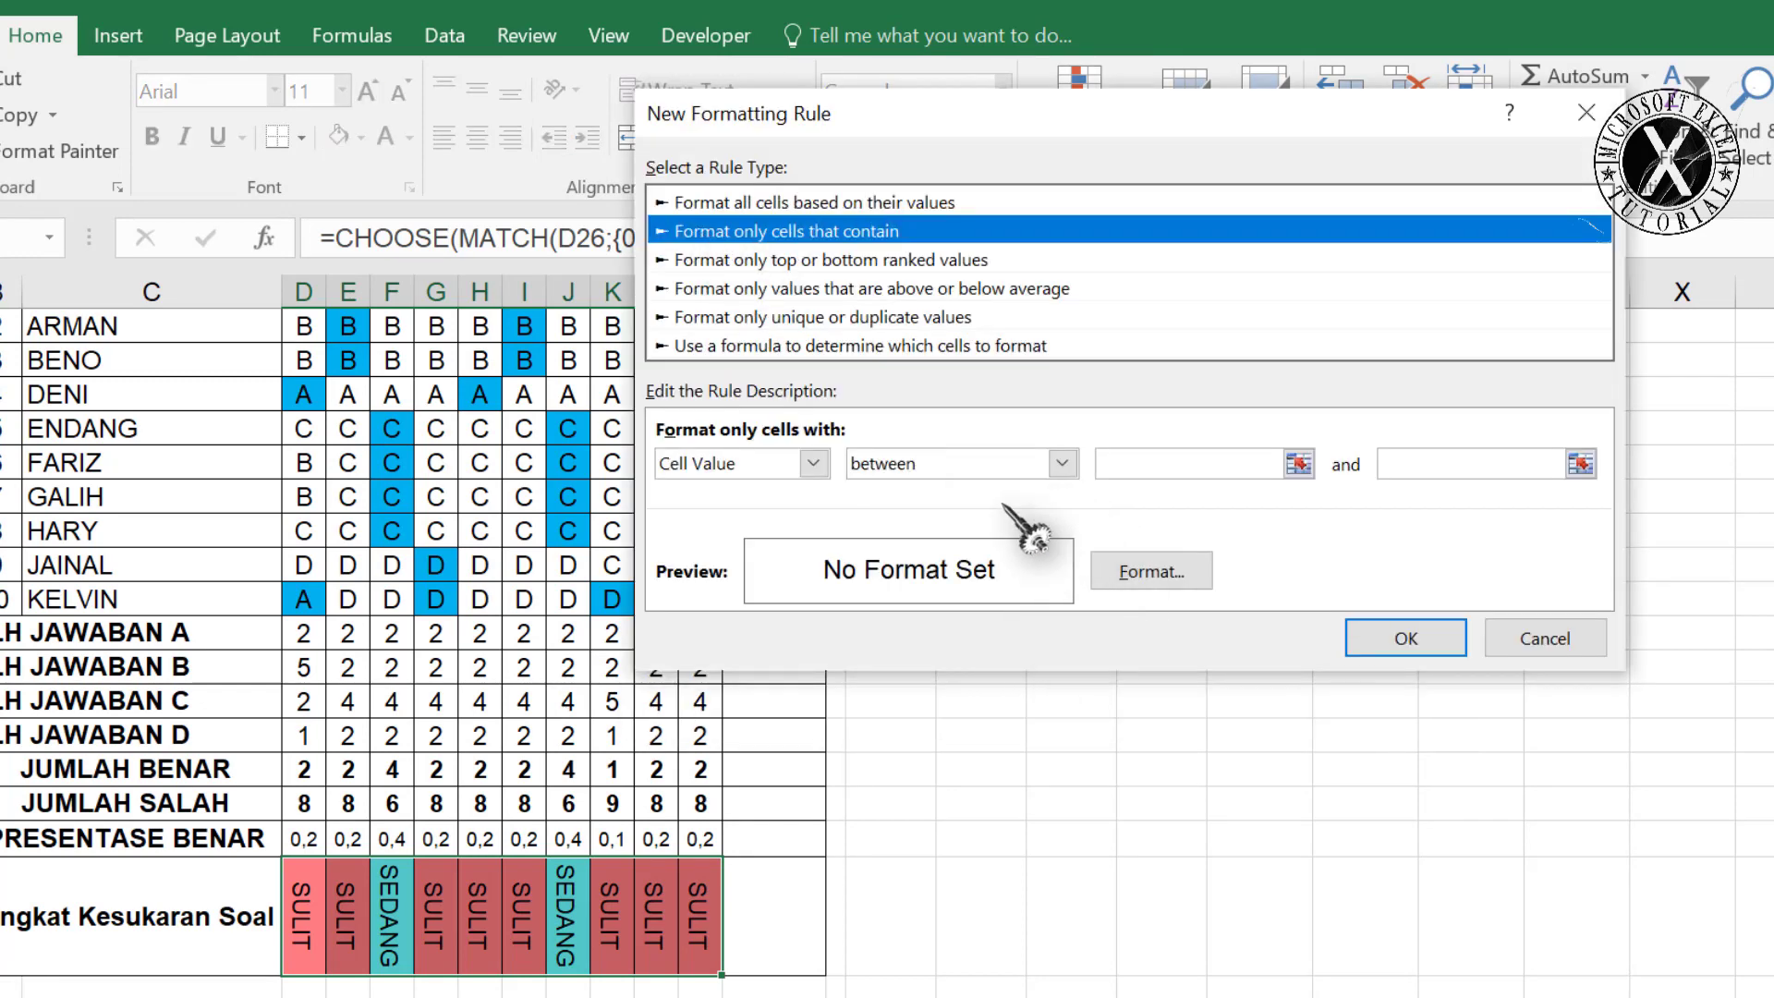
click(813, 464)
click(721, 511)
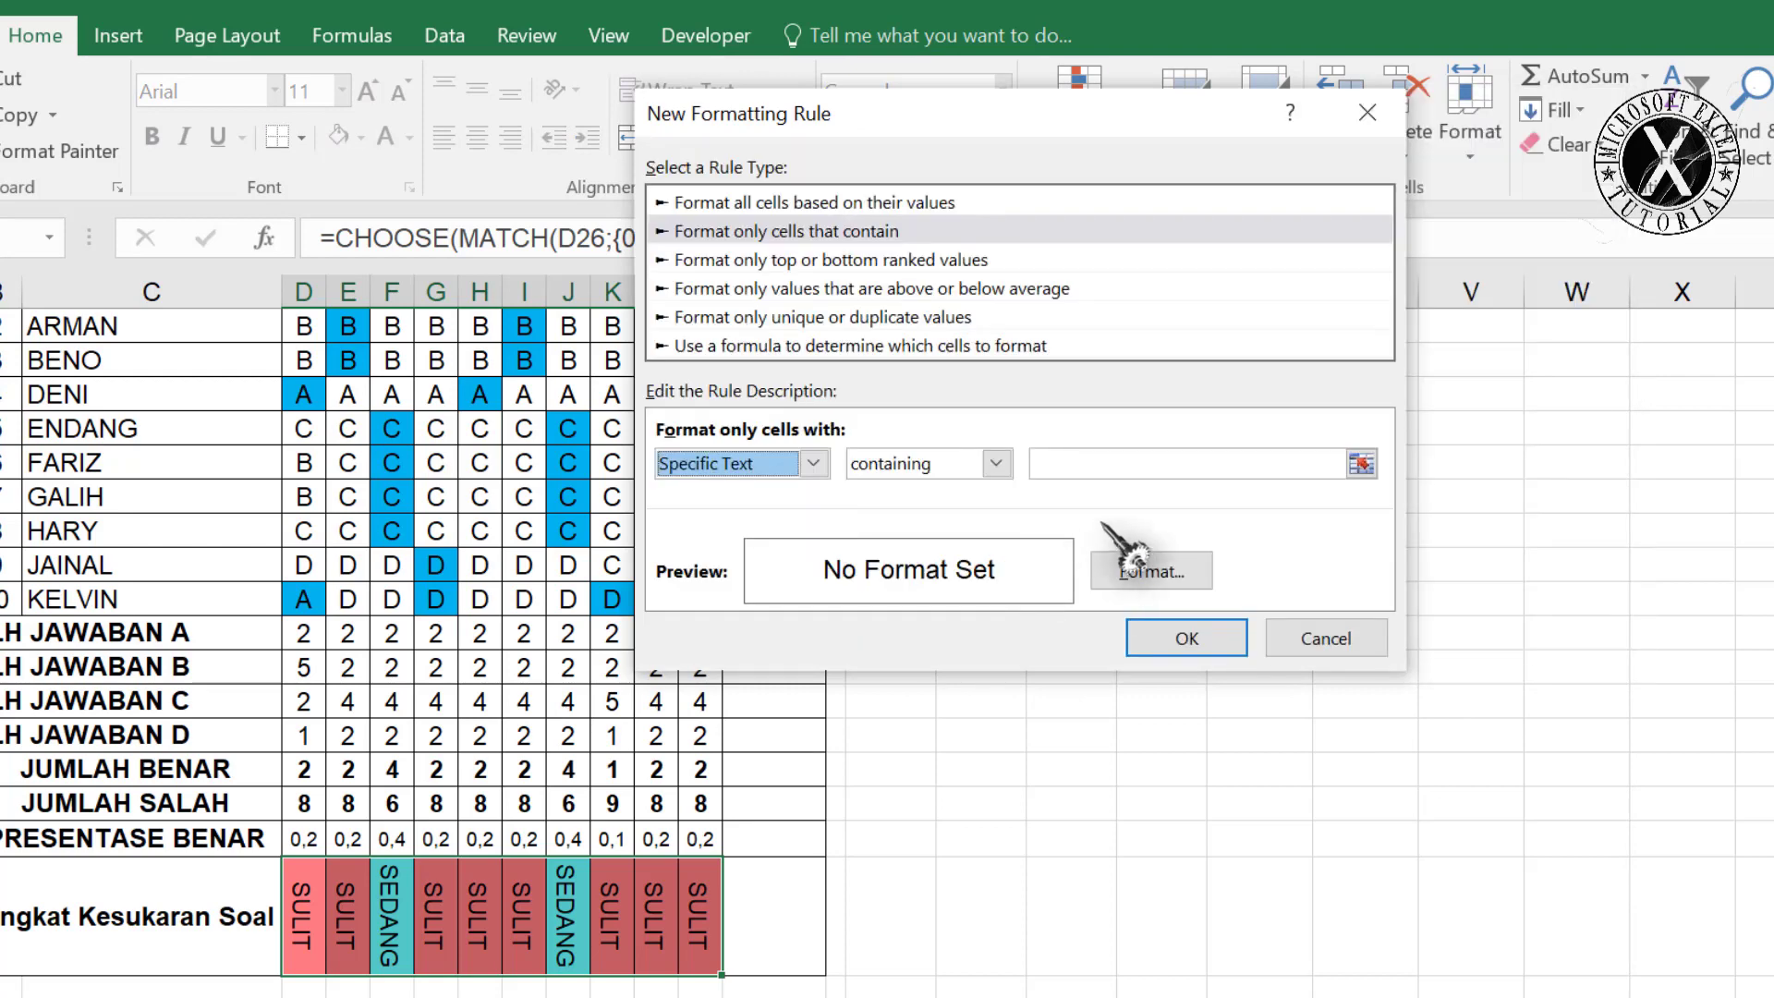
click(1093, 465)
text(MUDAH)
Give the MUDAH rule a light yellow custom fill and apply it.
click(1162, 586)
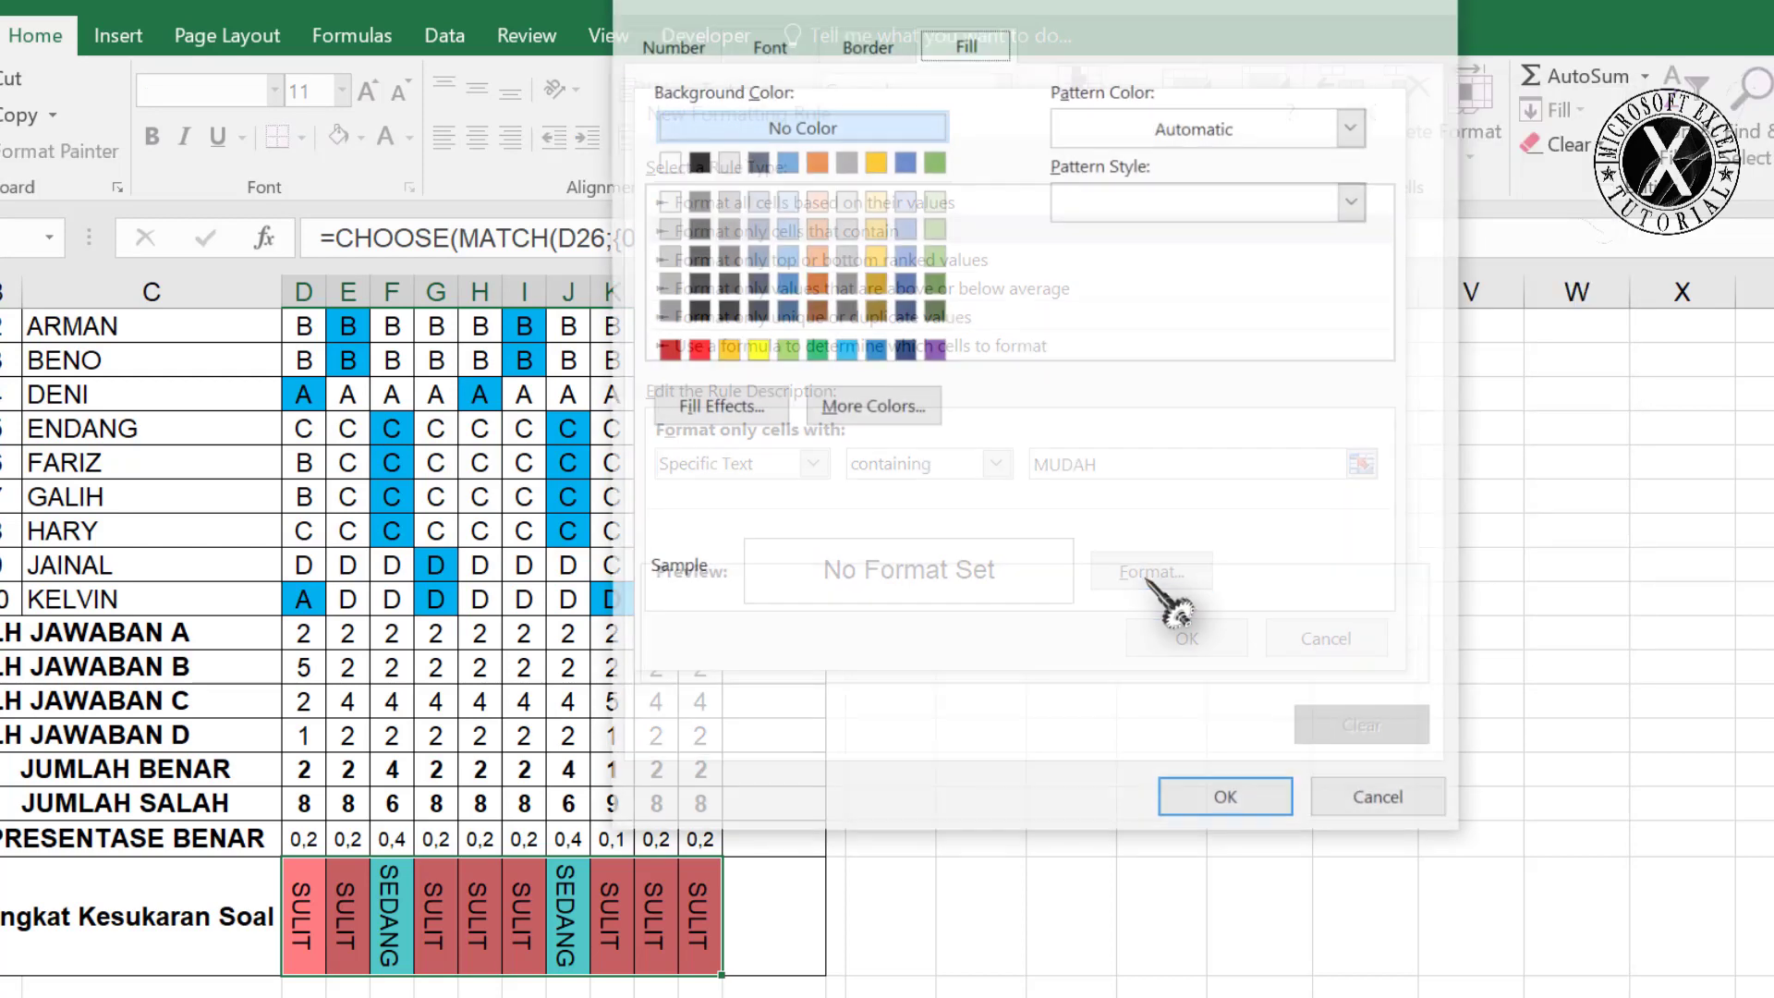
click(756, 349)
click(872, 406)
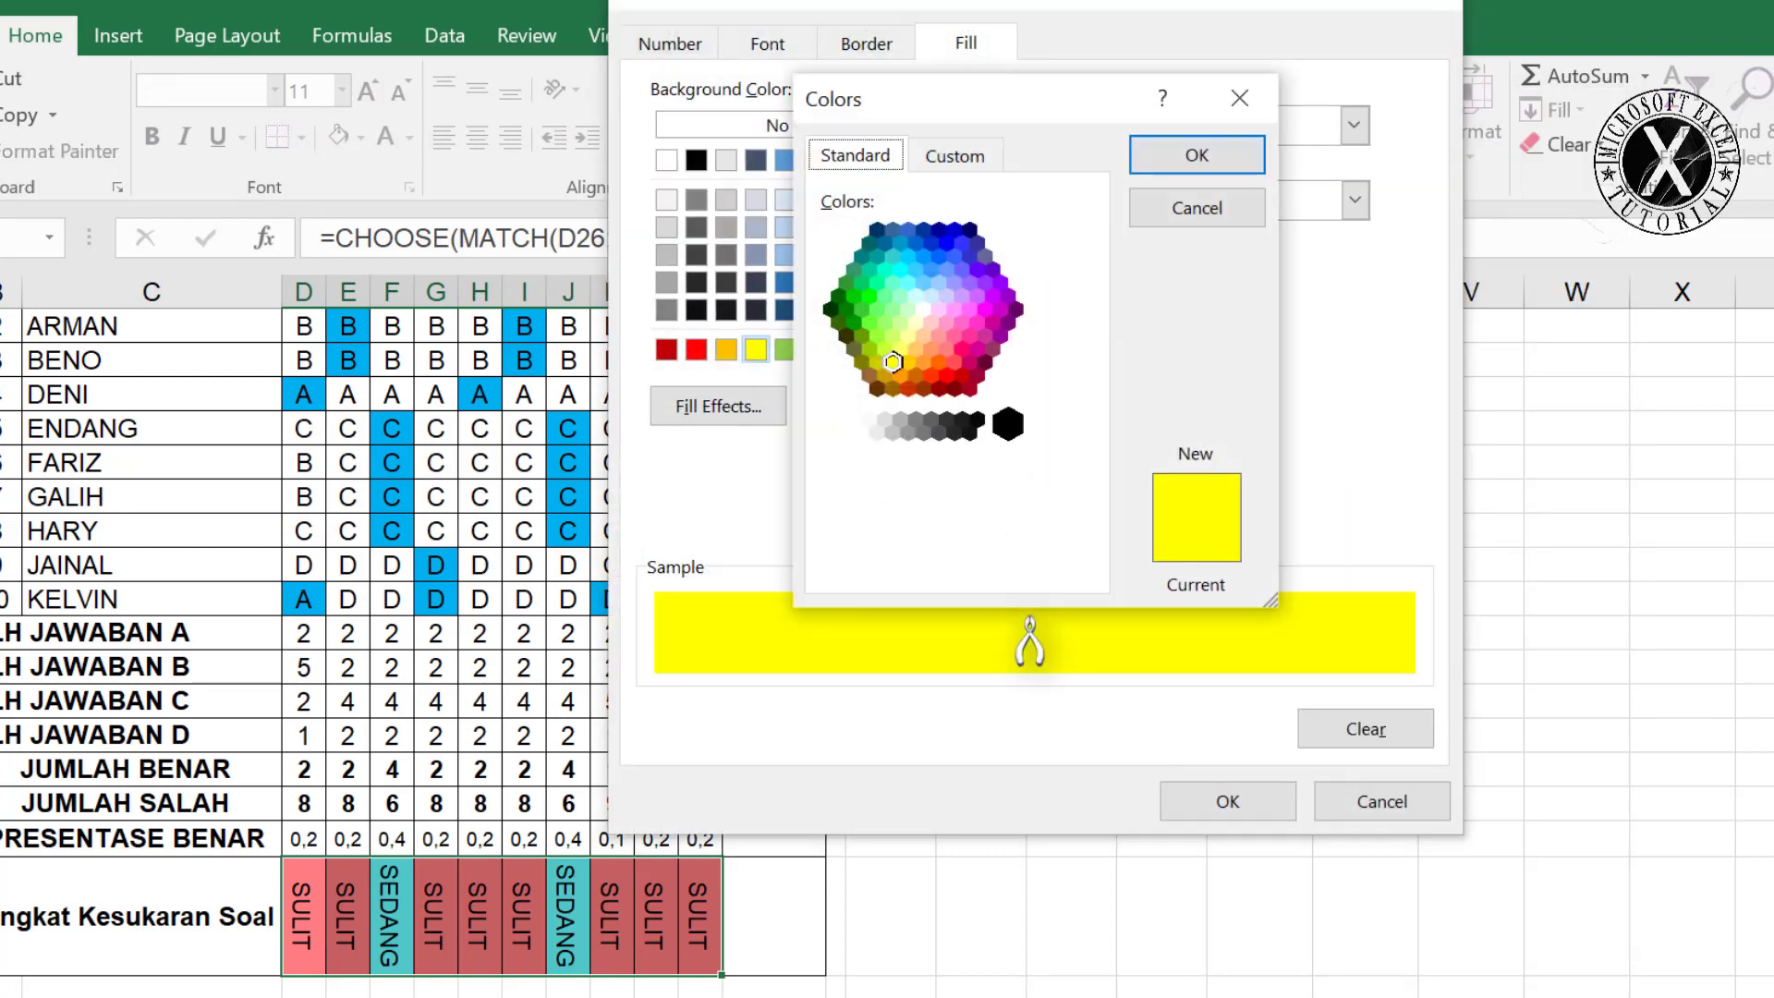
click(907, 335)
click(1173, 159)
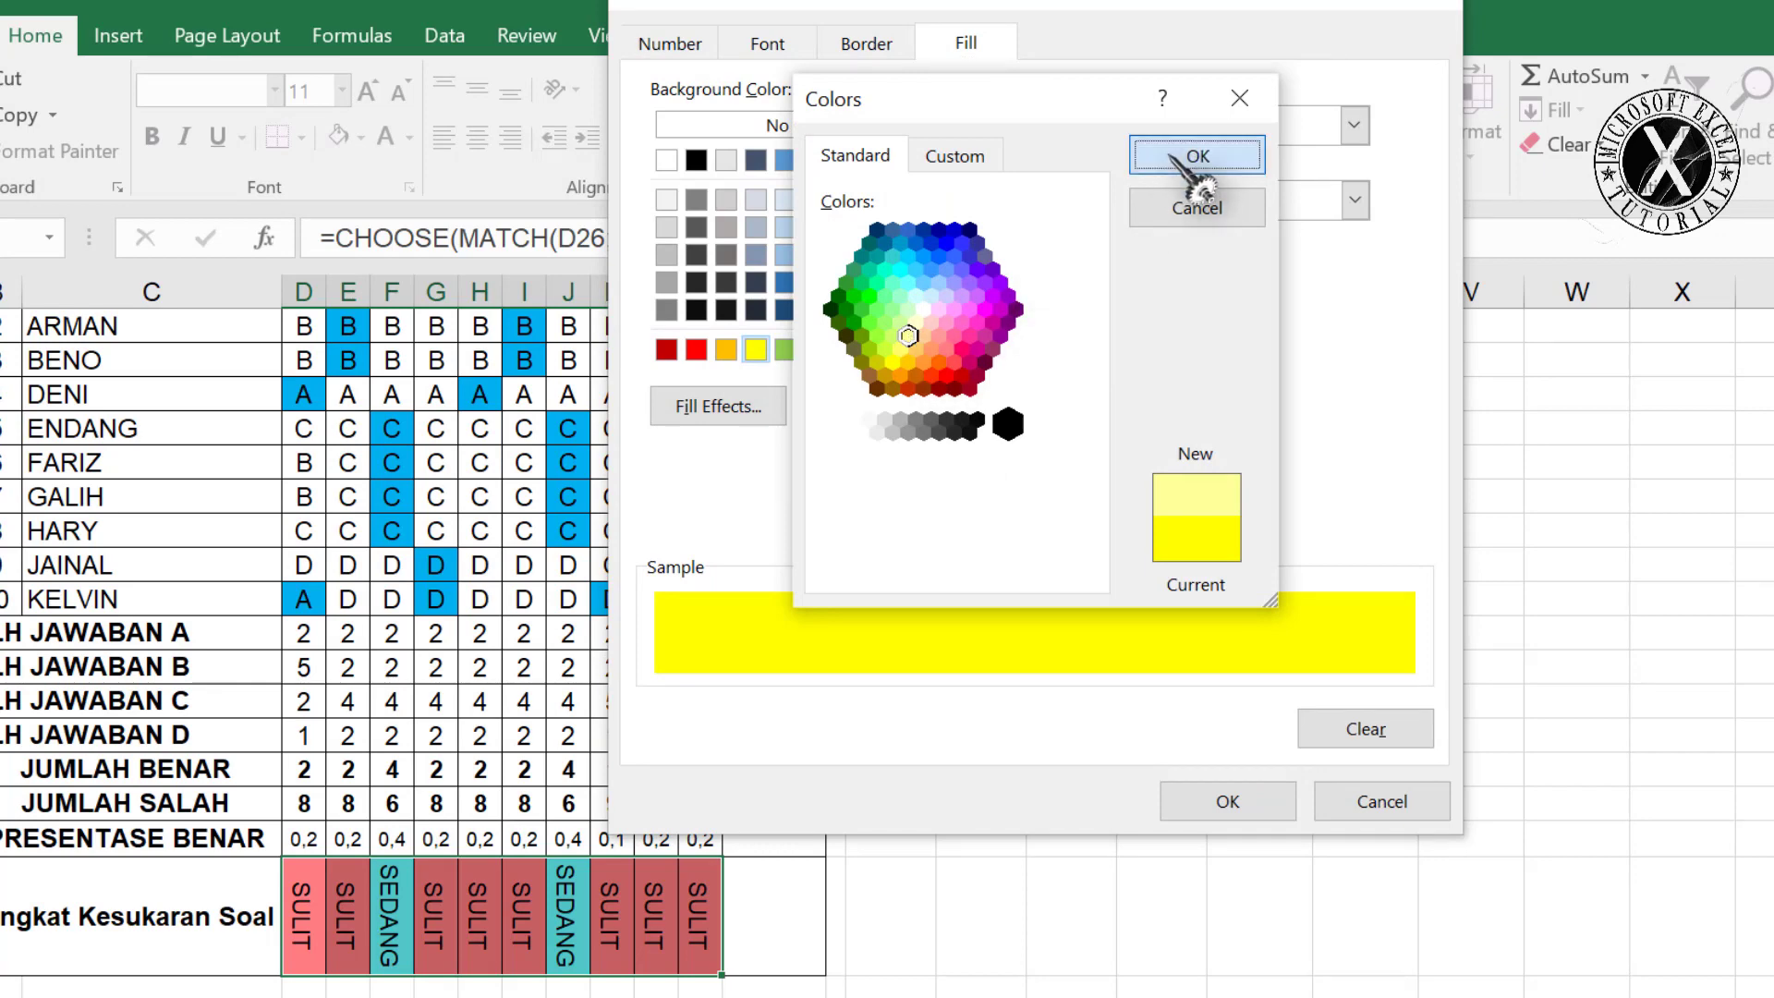
click(1280, 800)
click(1178, 665)
Set the question 1 answers in D14:D18 to A to test the difficulty-level colours.
drag(303, 428, 314, 561)
text(A)
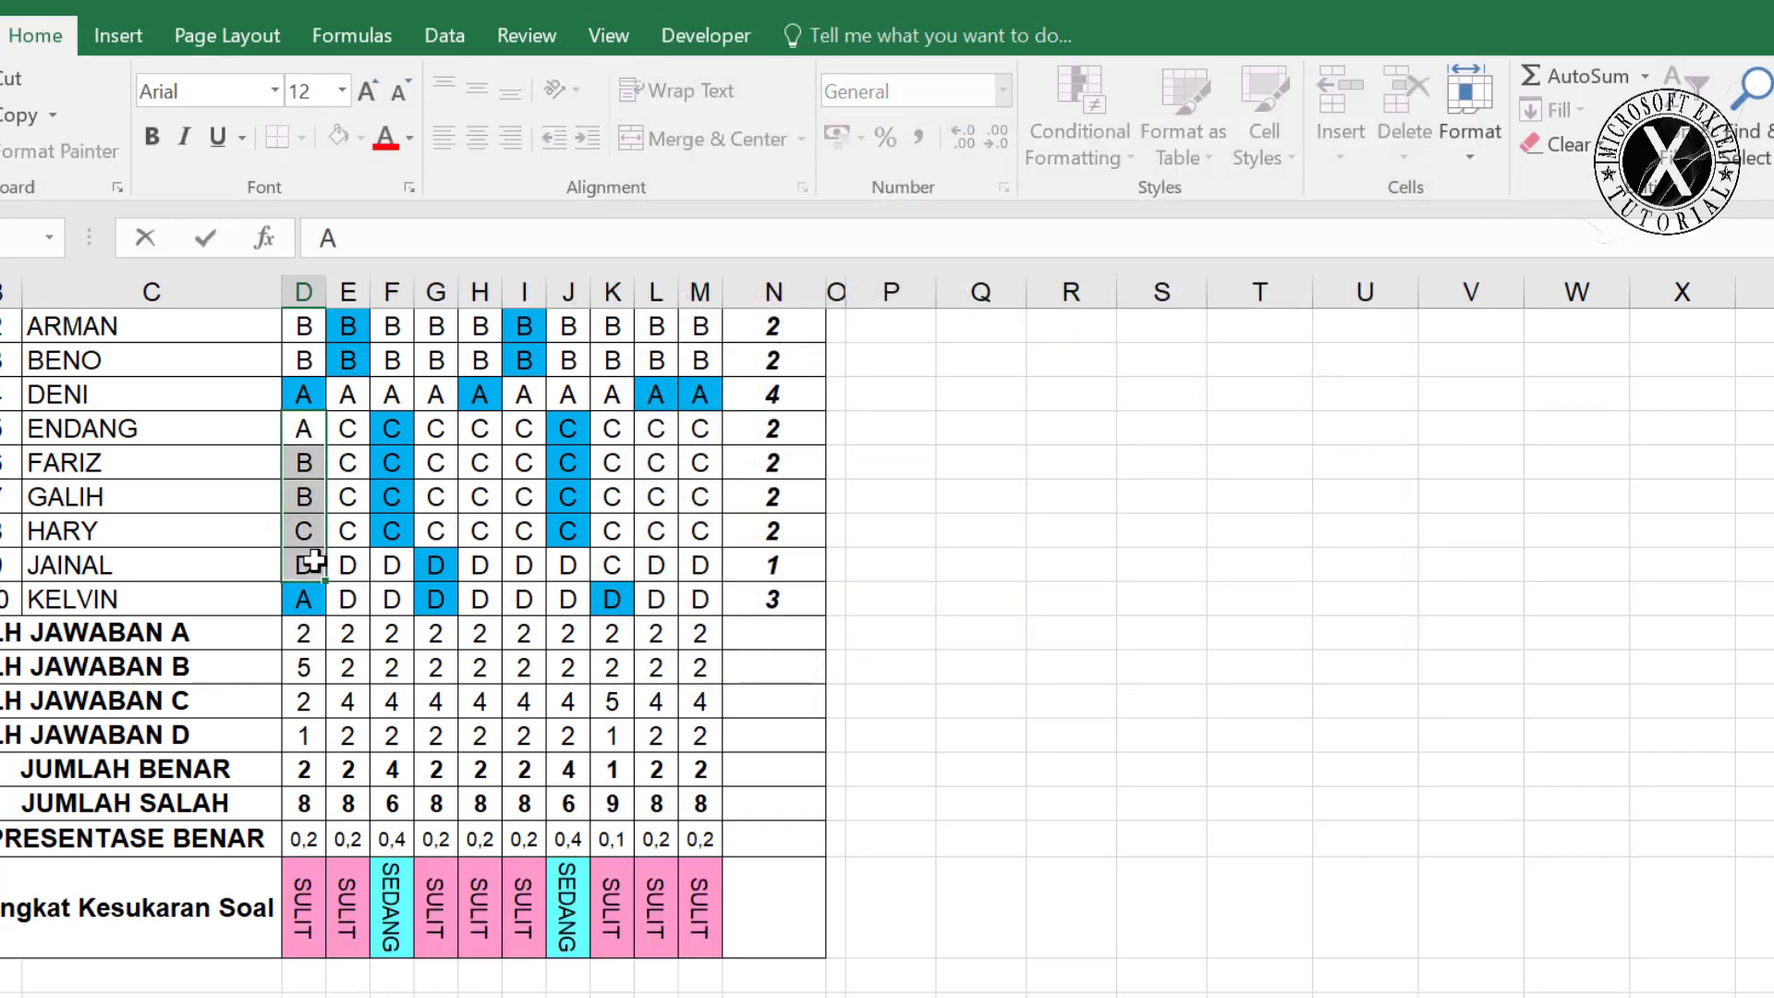
key(ctrl+Return)
click(435, 704)
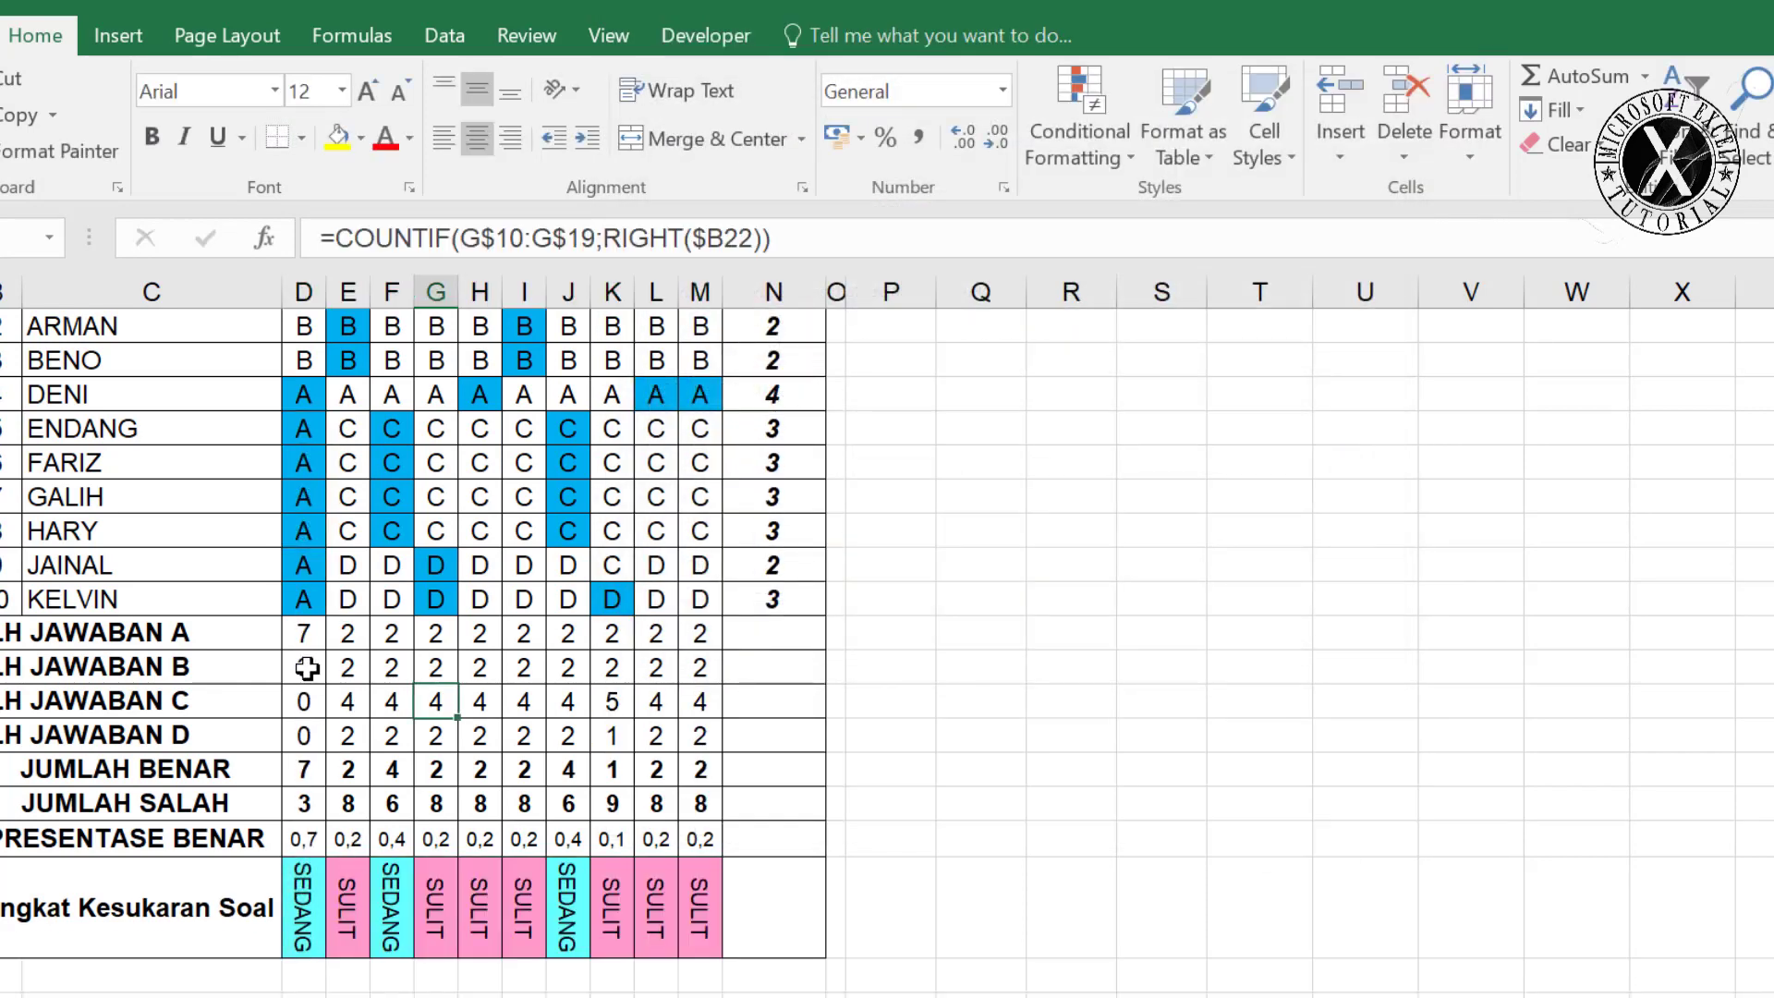
Set the question 1 answers in D11:D12 to A.
scroll(361, 657, up, 1)
drag(312, 432, 310, 462)
scroll(305, 887, down, 1)
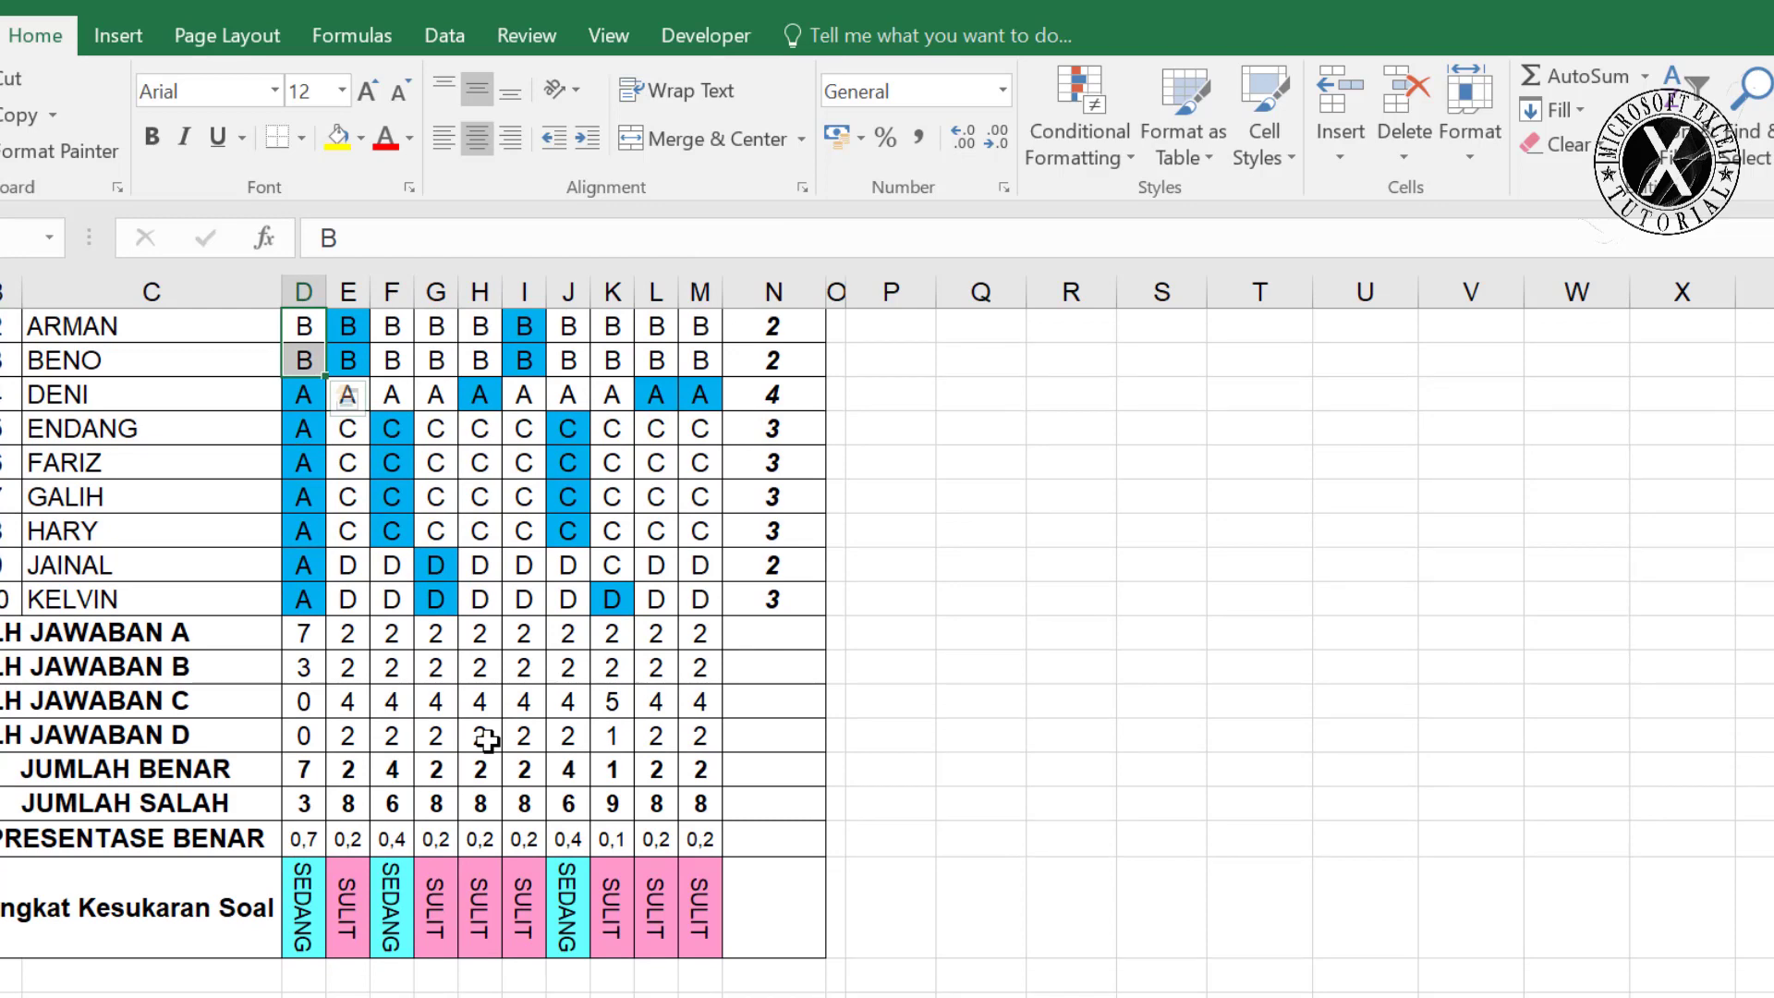
text(A)
key(ctrl+Return)
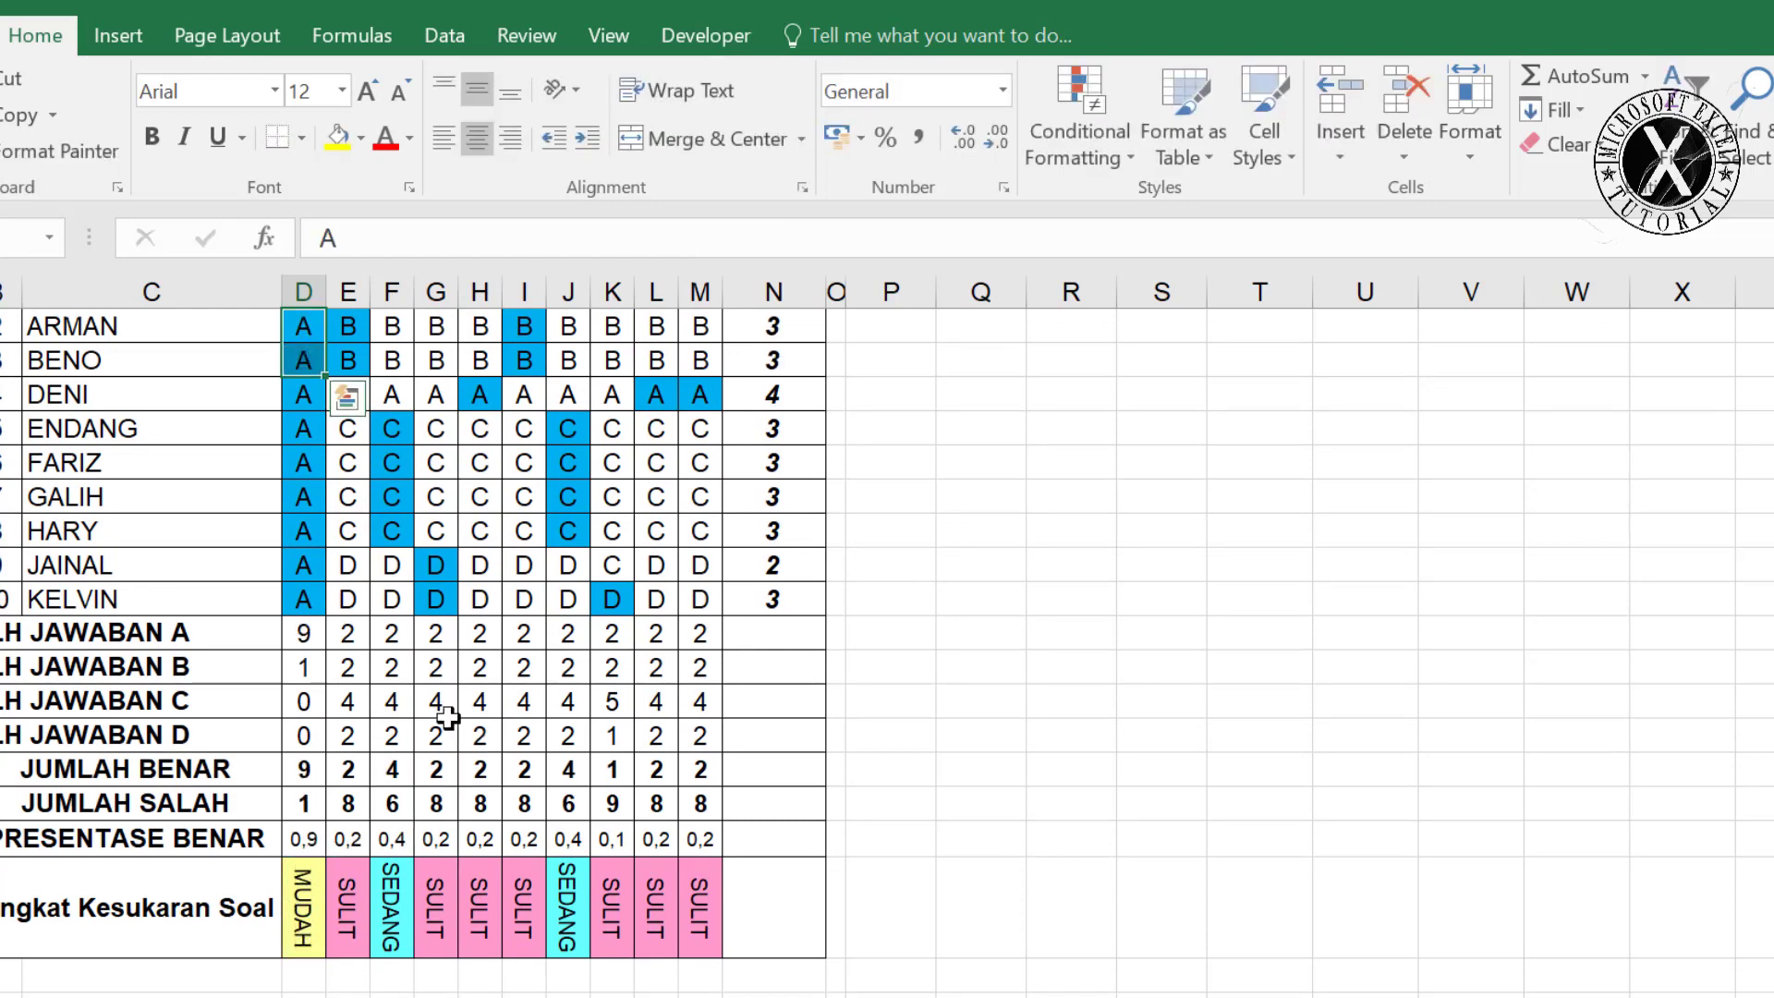
Change the question 1 answer in D11 to C.
scroll(442, 724, up, 1)
drag(305, 431, 297, 705)
click(305, 428)
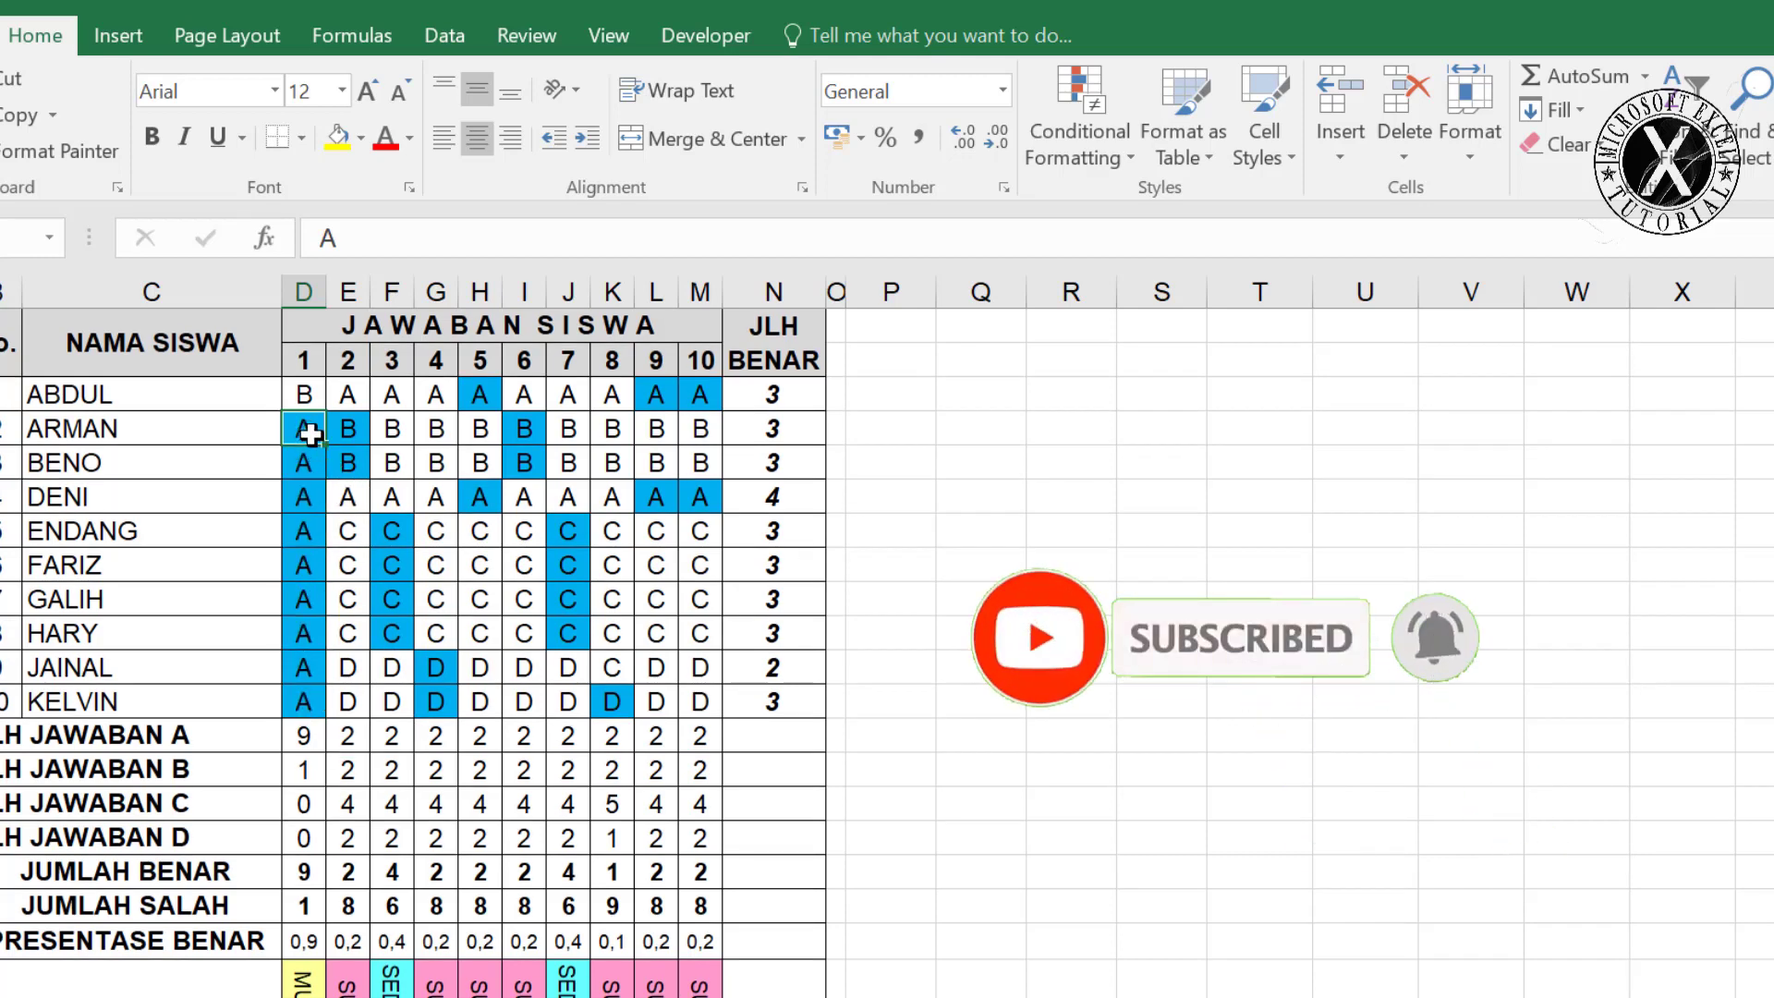
text(C)
key(Return)
scroll(857, 796, down, 1)
scroll(856, 797, up, 1)
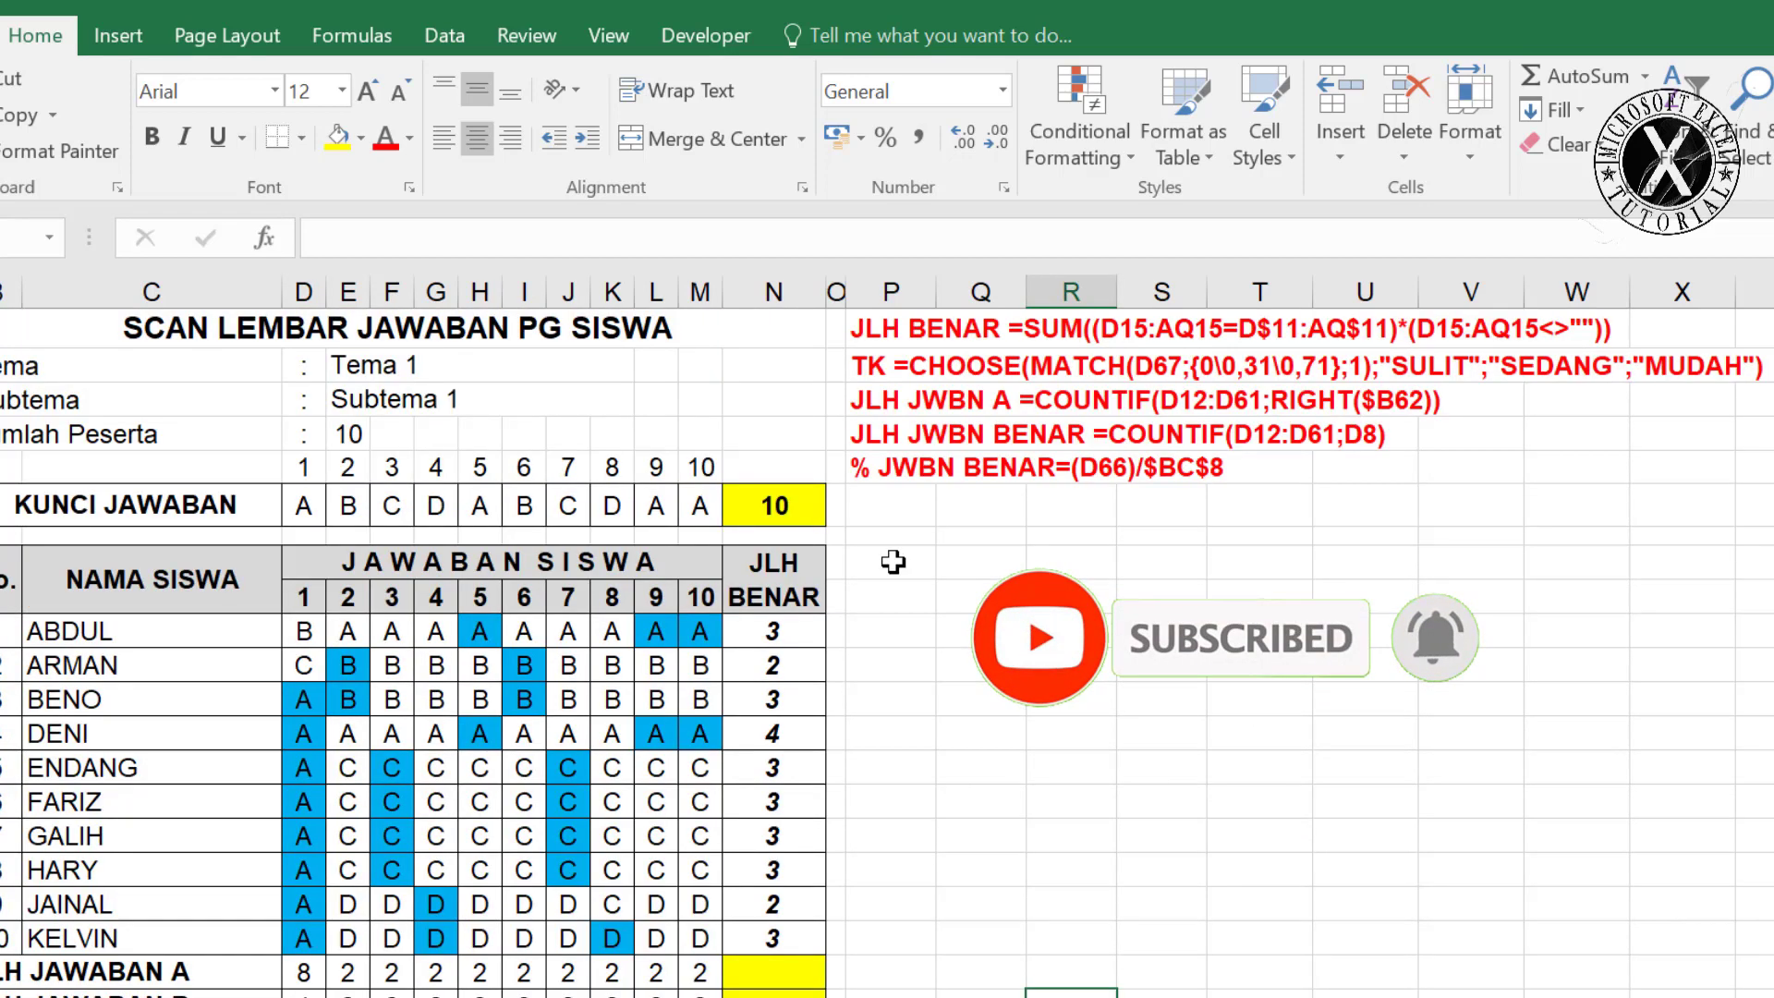
Enter IPA in P7 and IPS in R7 as two-column headings, and apply all borders to P7:S19.
drag(893, 561, 1150, 561)
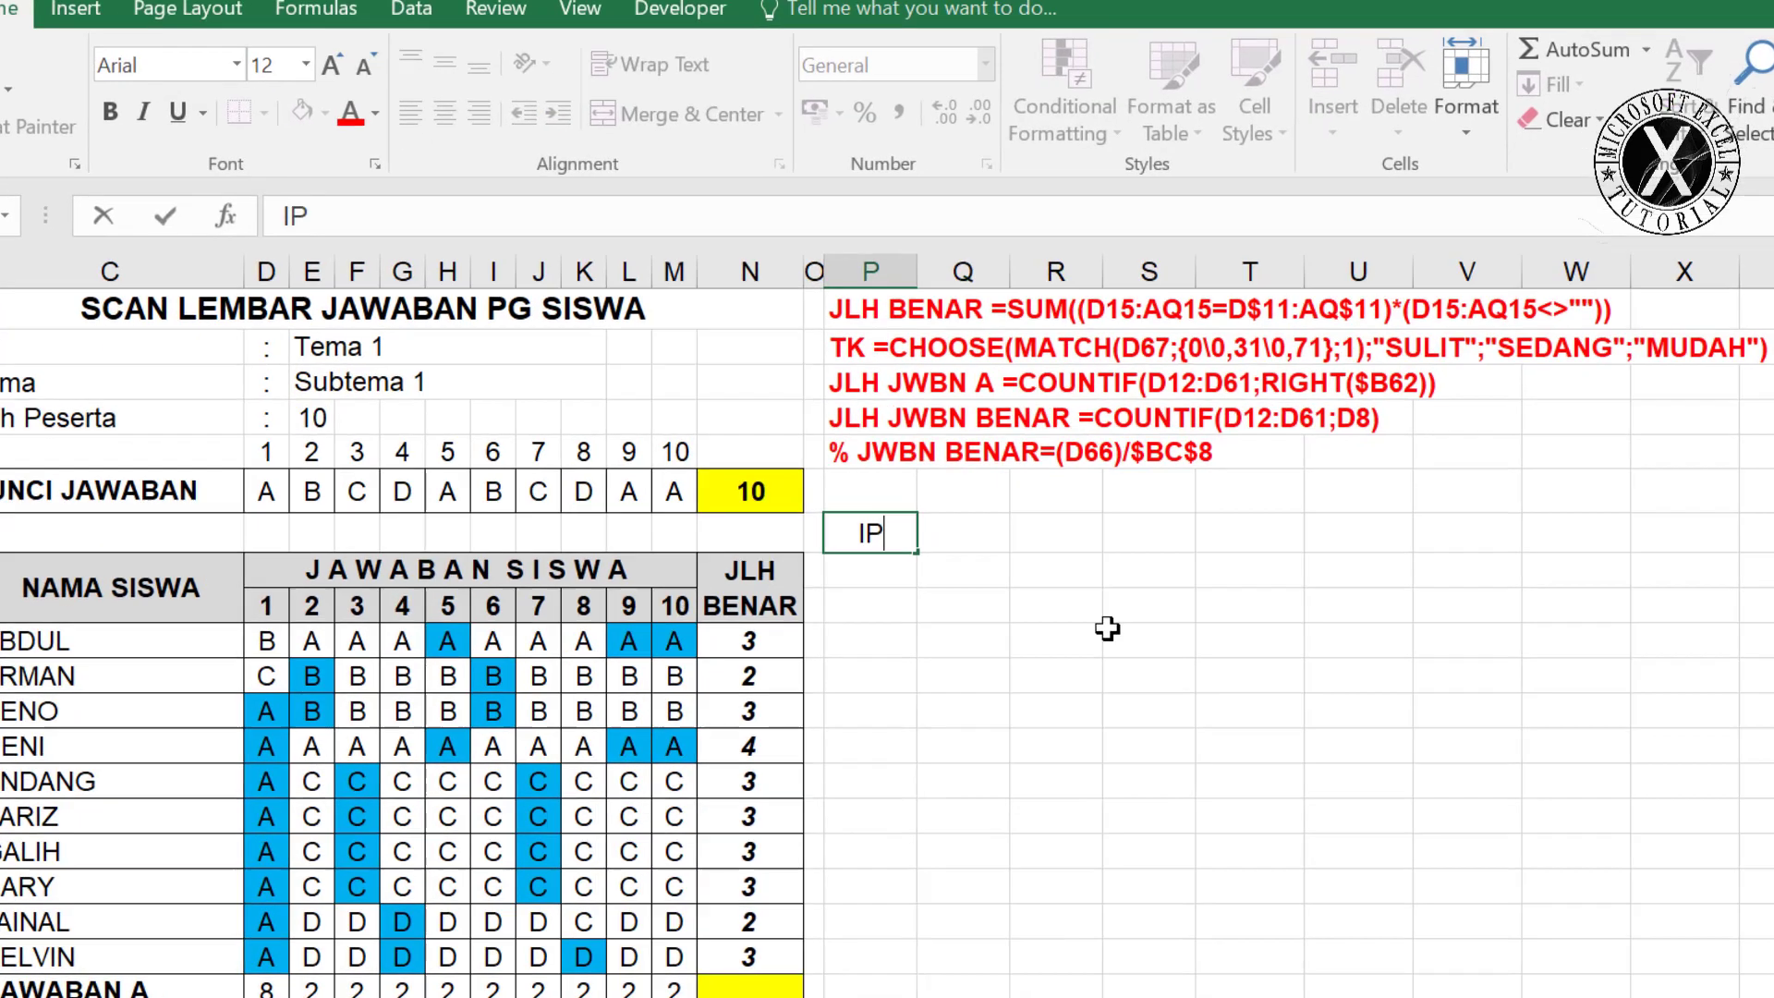
text(A)
key(Tab)
key(Tab)
text(IP)
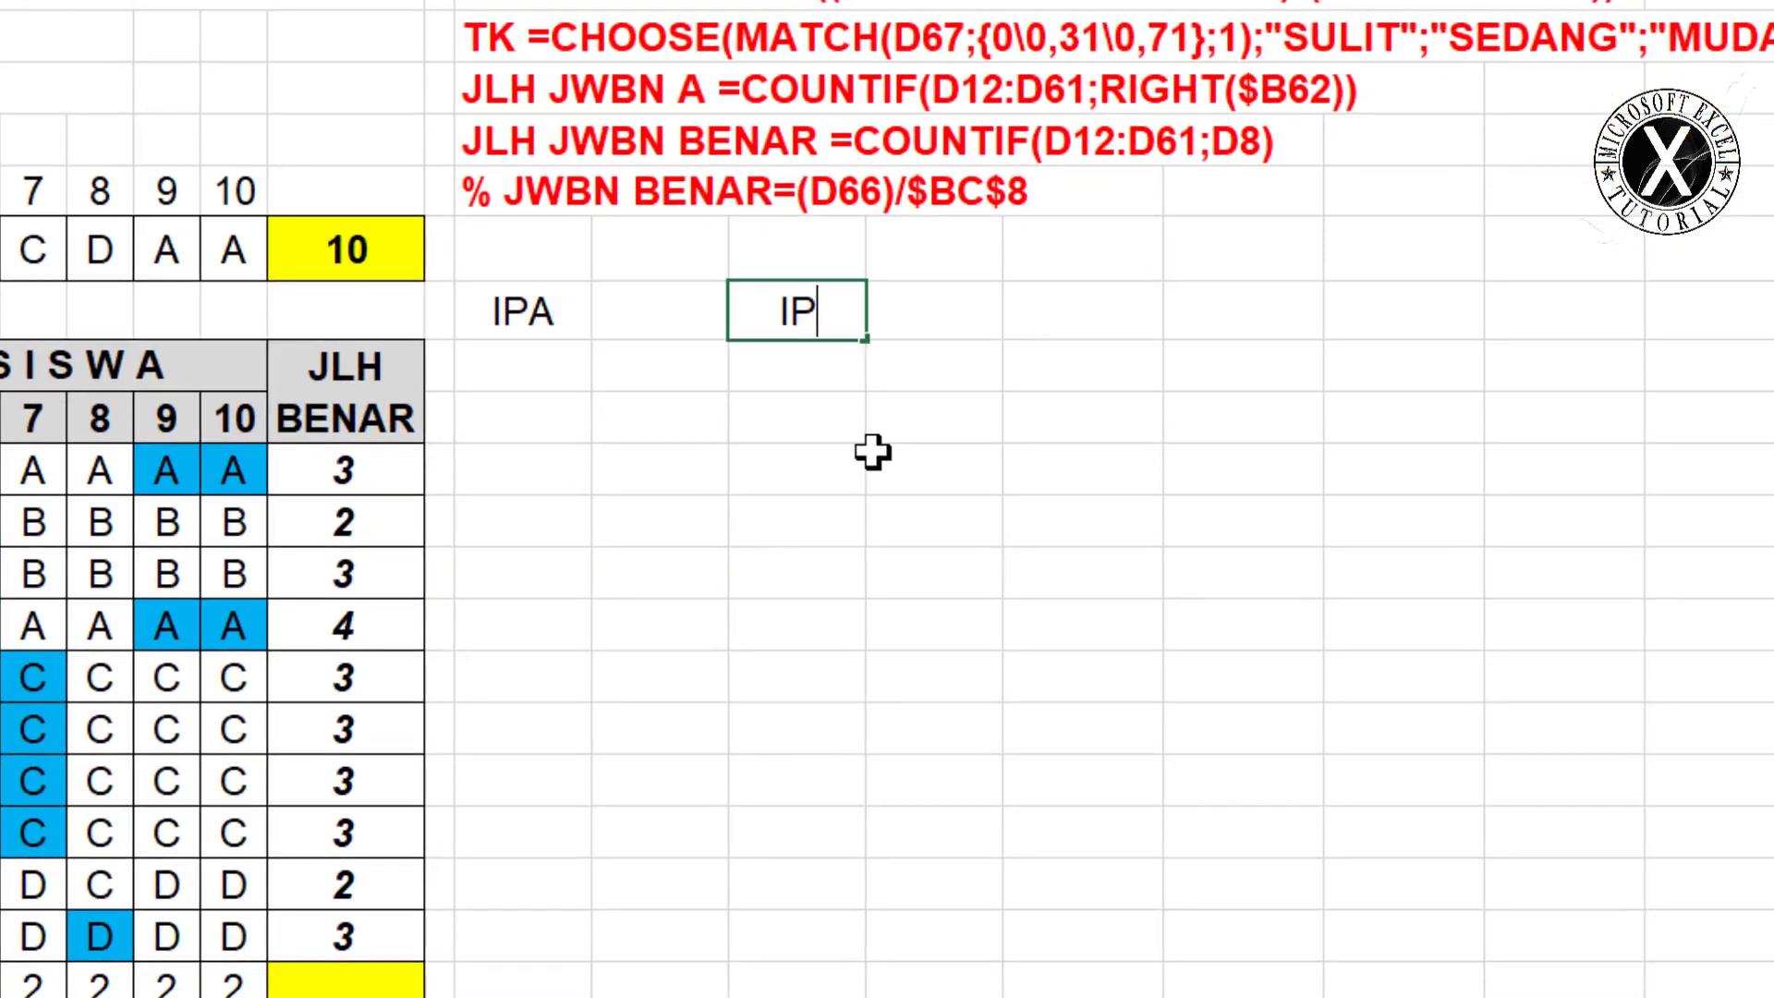
text(S)
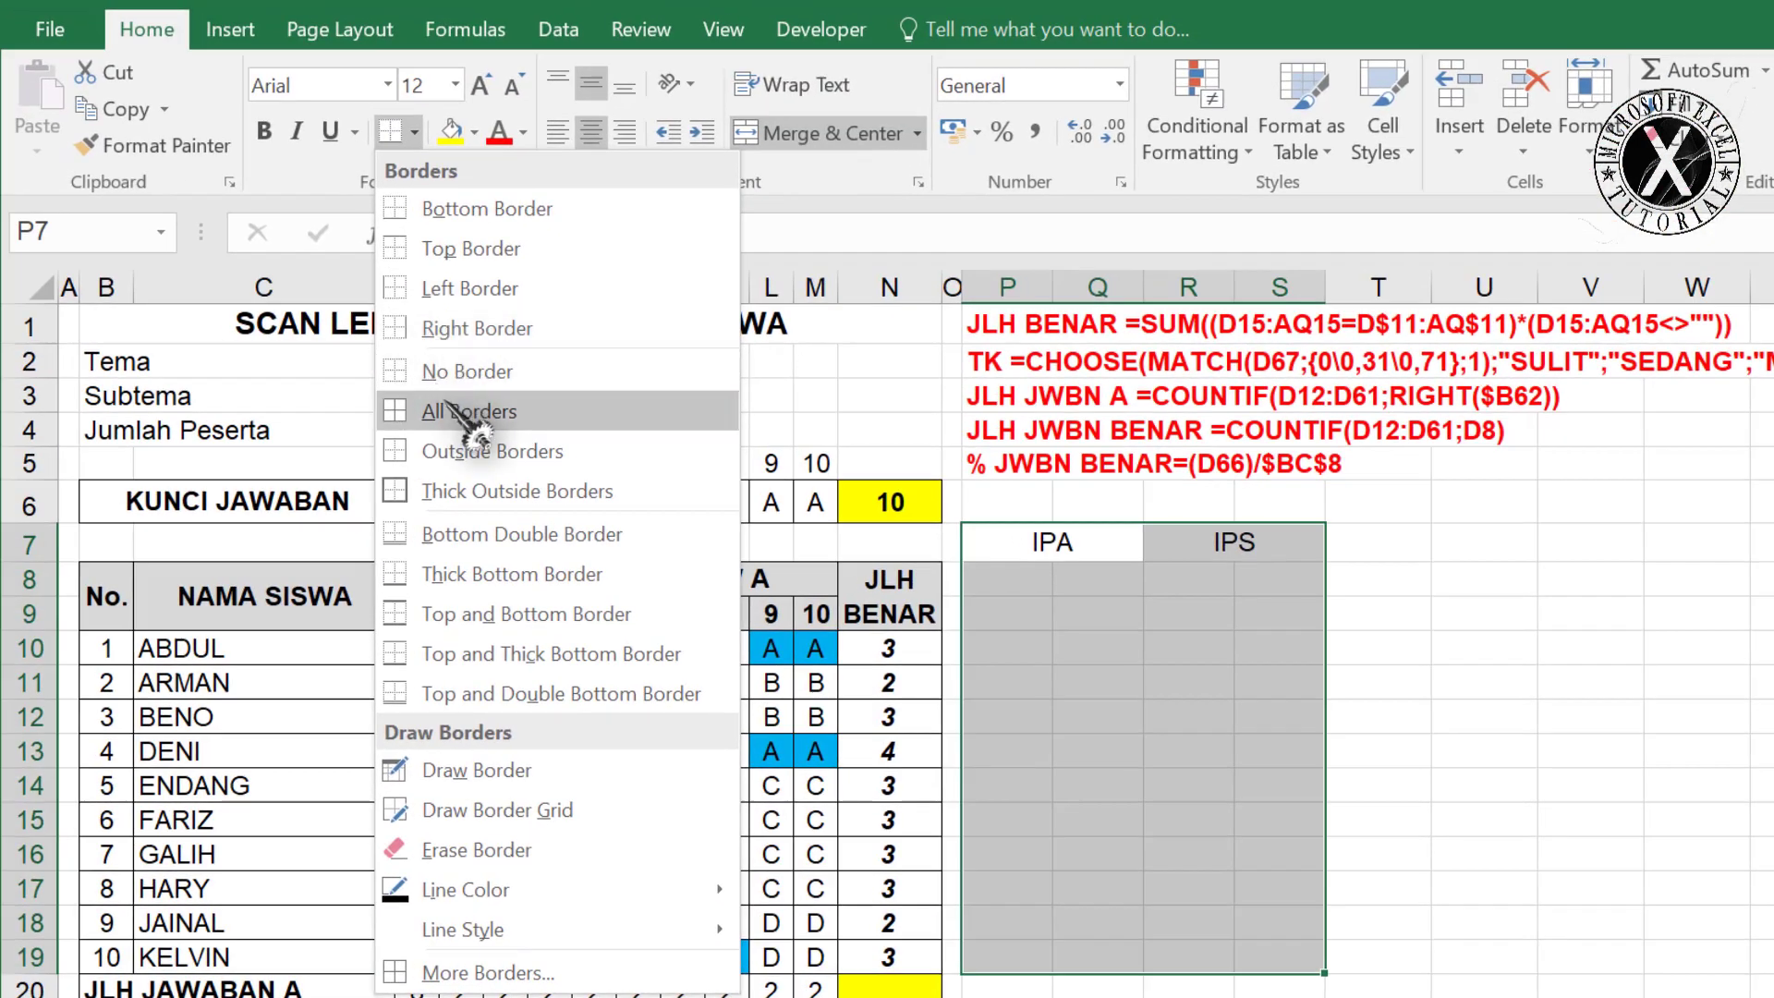
click(447, 406)
click(1006, 580)
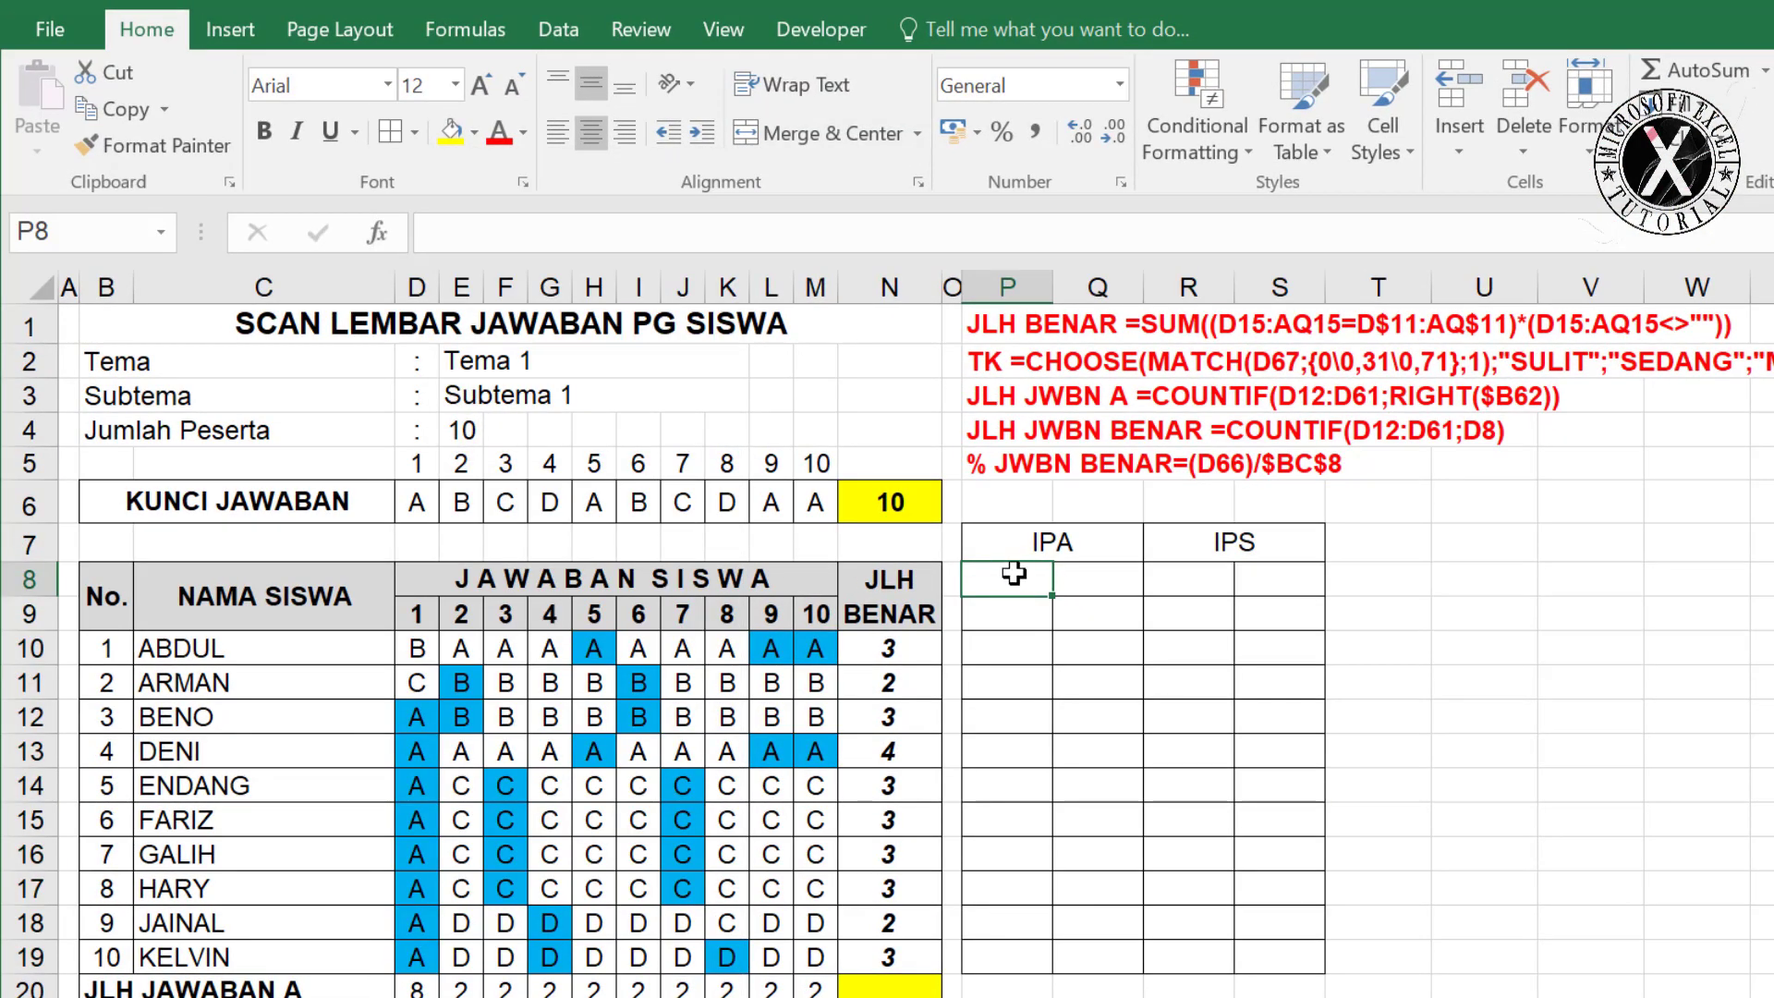
Fill P8:S8 with light grey and P9:S9 with light orange.
drag(1010, 578, 1289, 580)
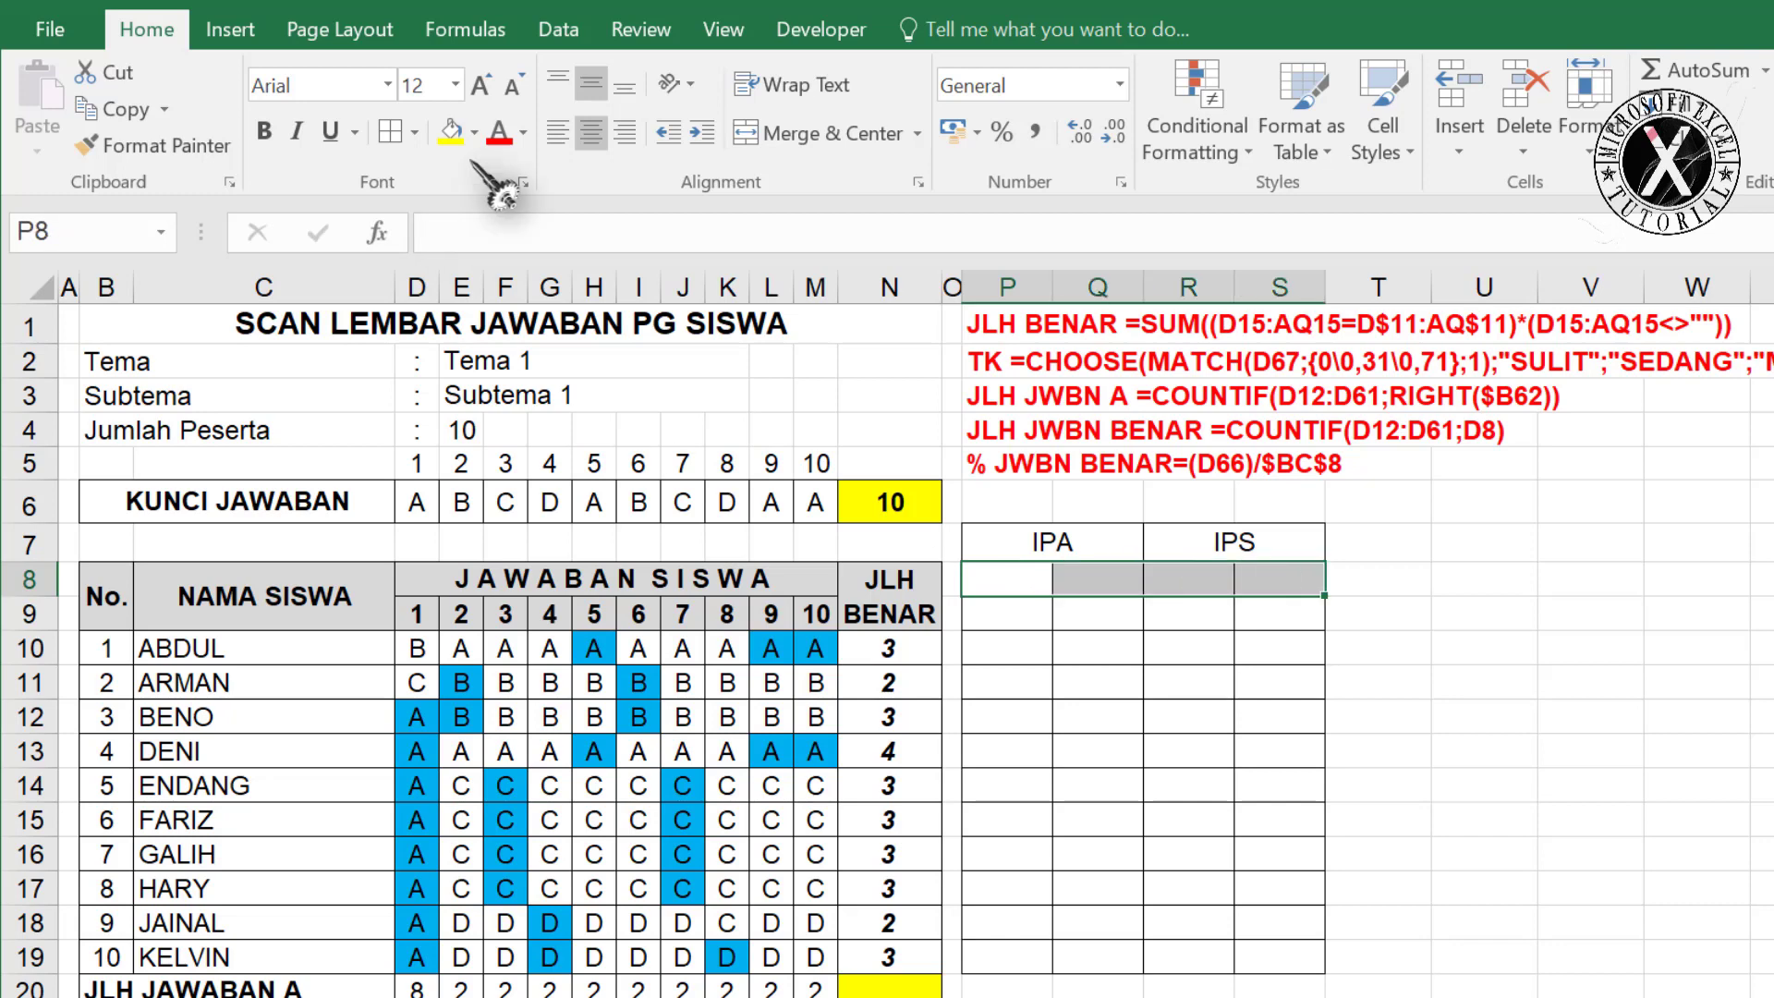
click(473, 133)
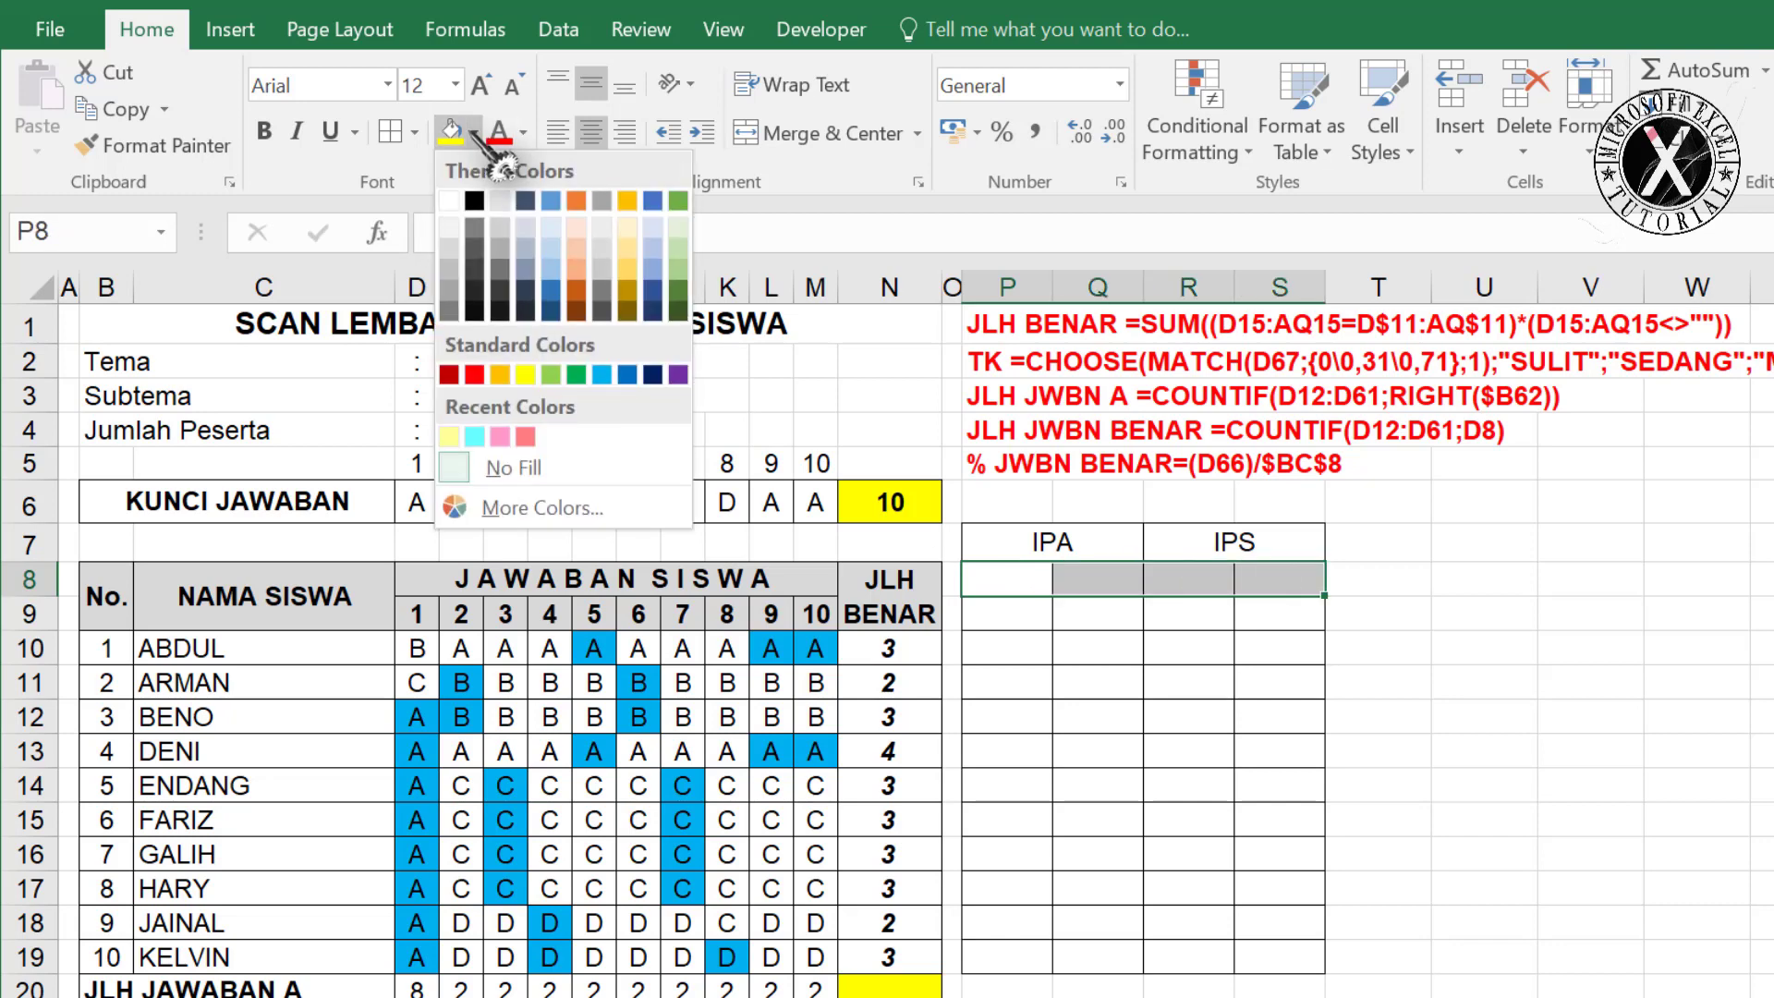
click(450, 227)
drag(1006, 615, 1270, 615)
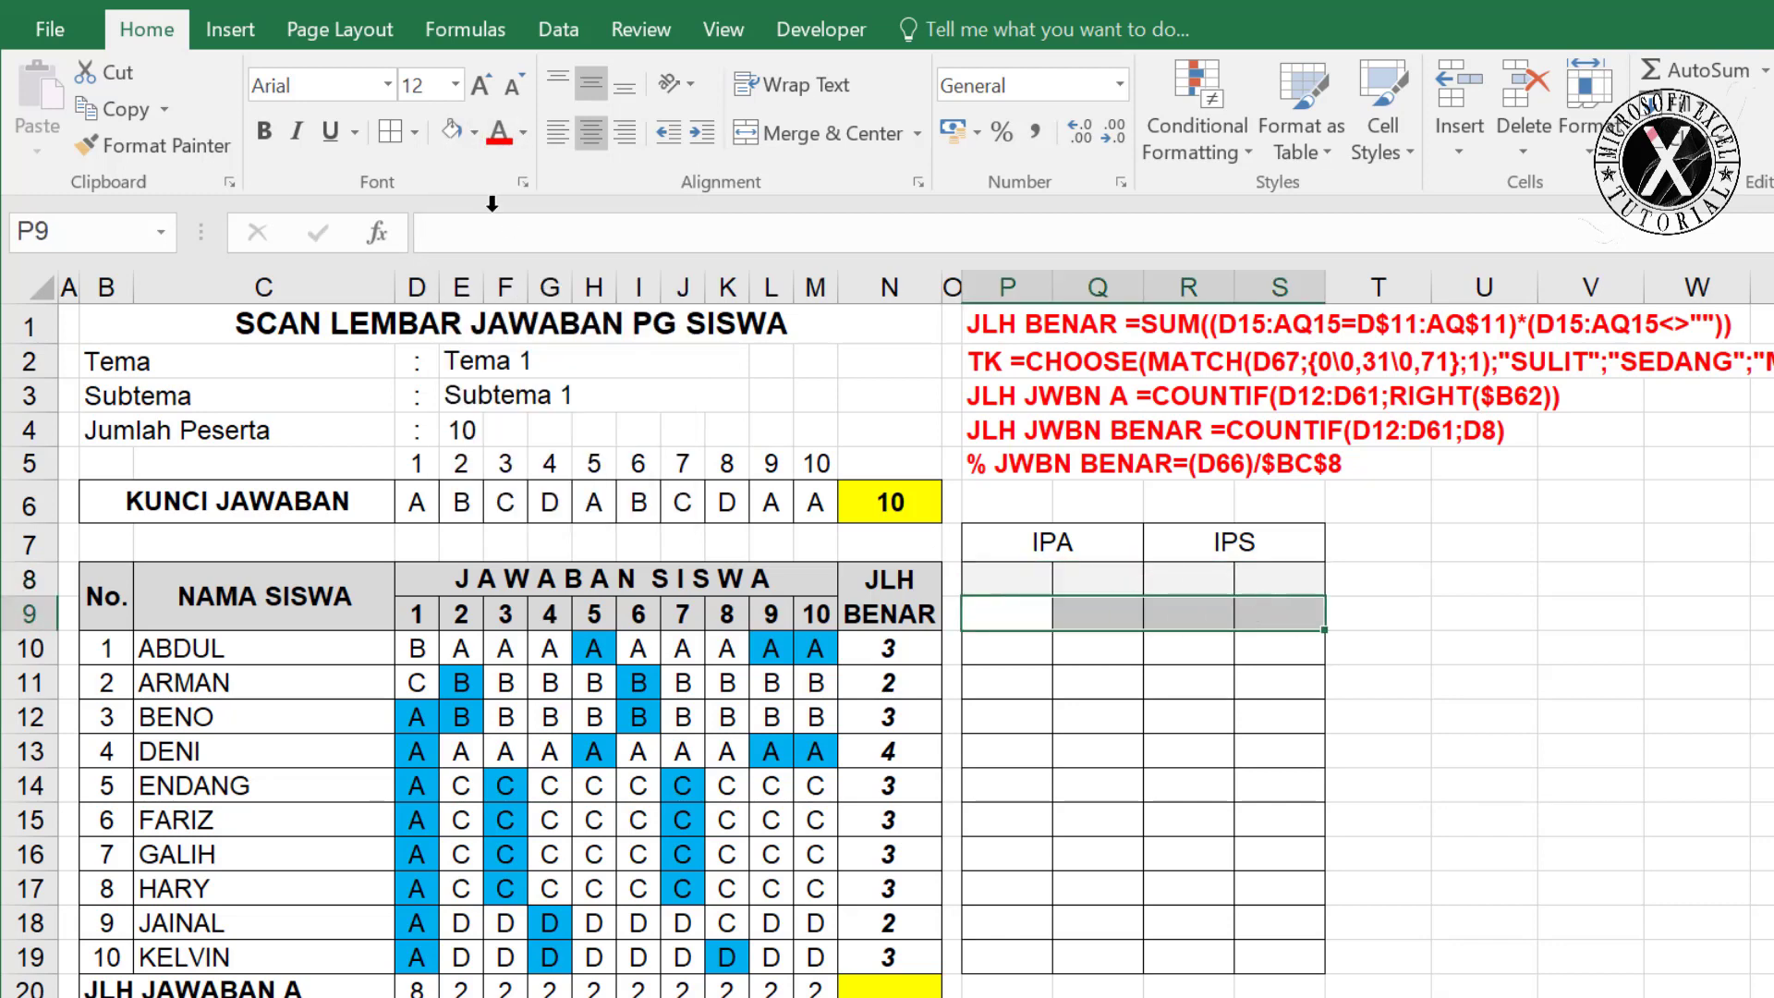
click(473, 133)
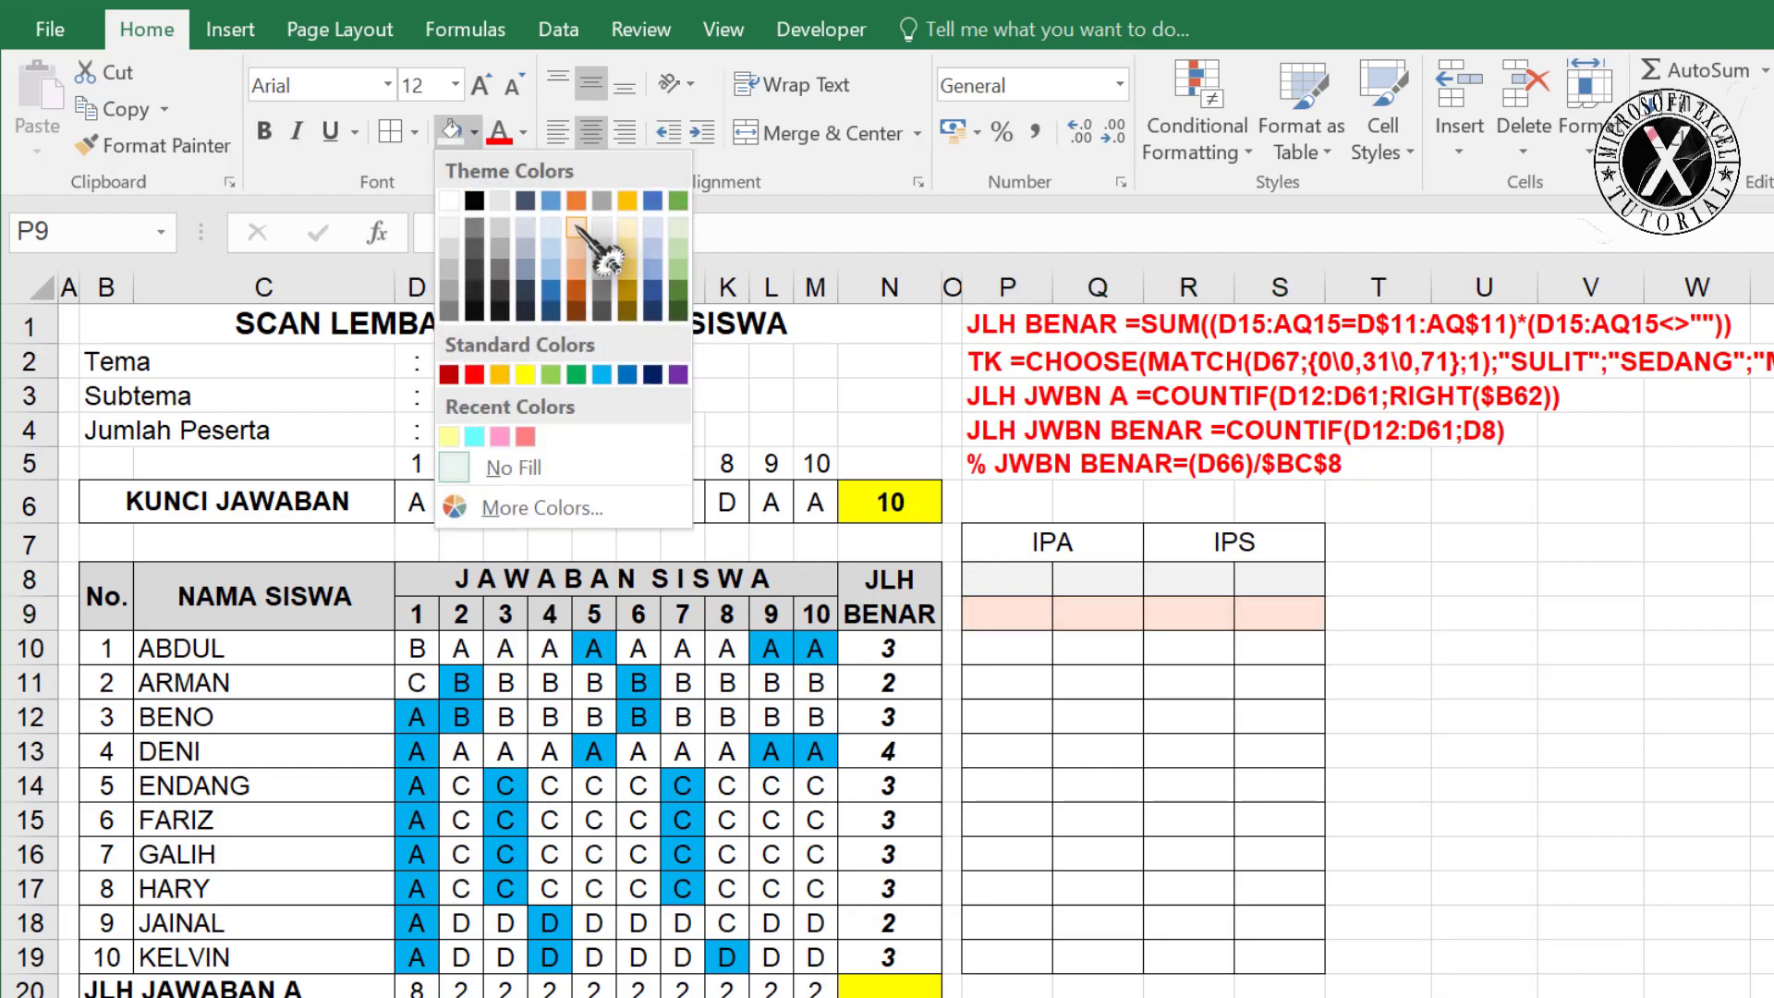
click(575, 227)
Copy the IPA and IPS table in P7:S19 to U7 and clear the two headings of the copy.
click(1028, 606)
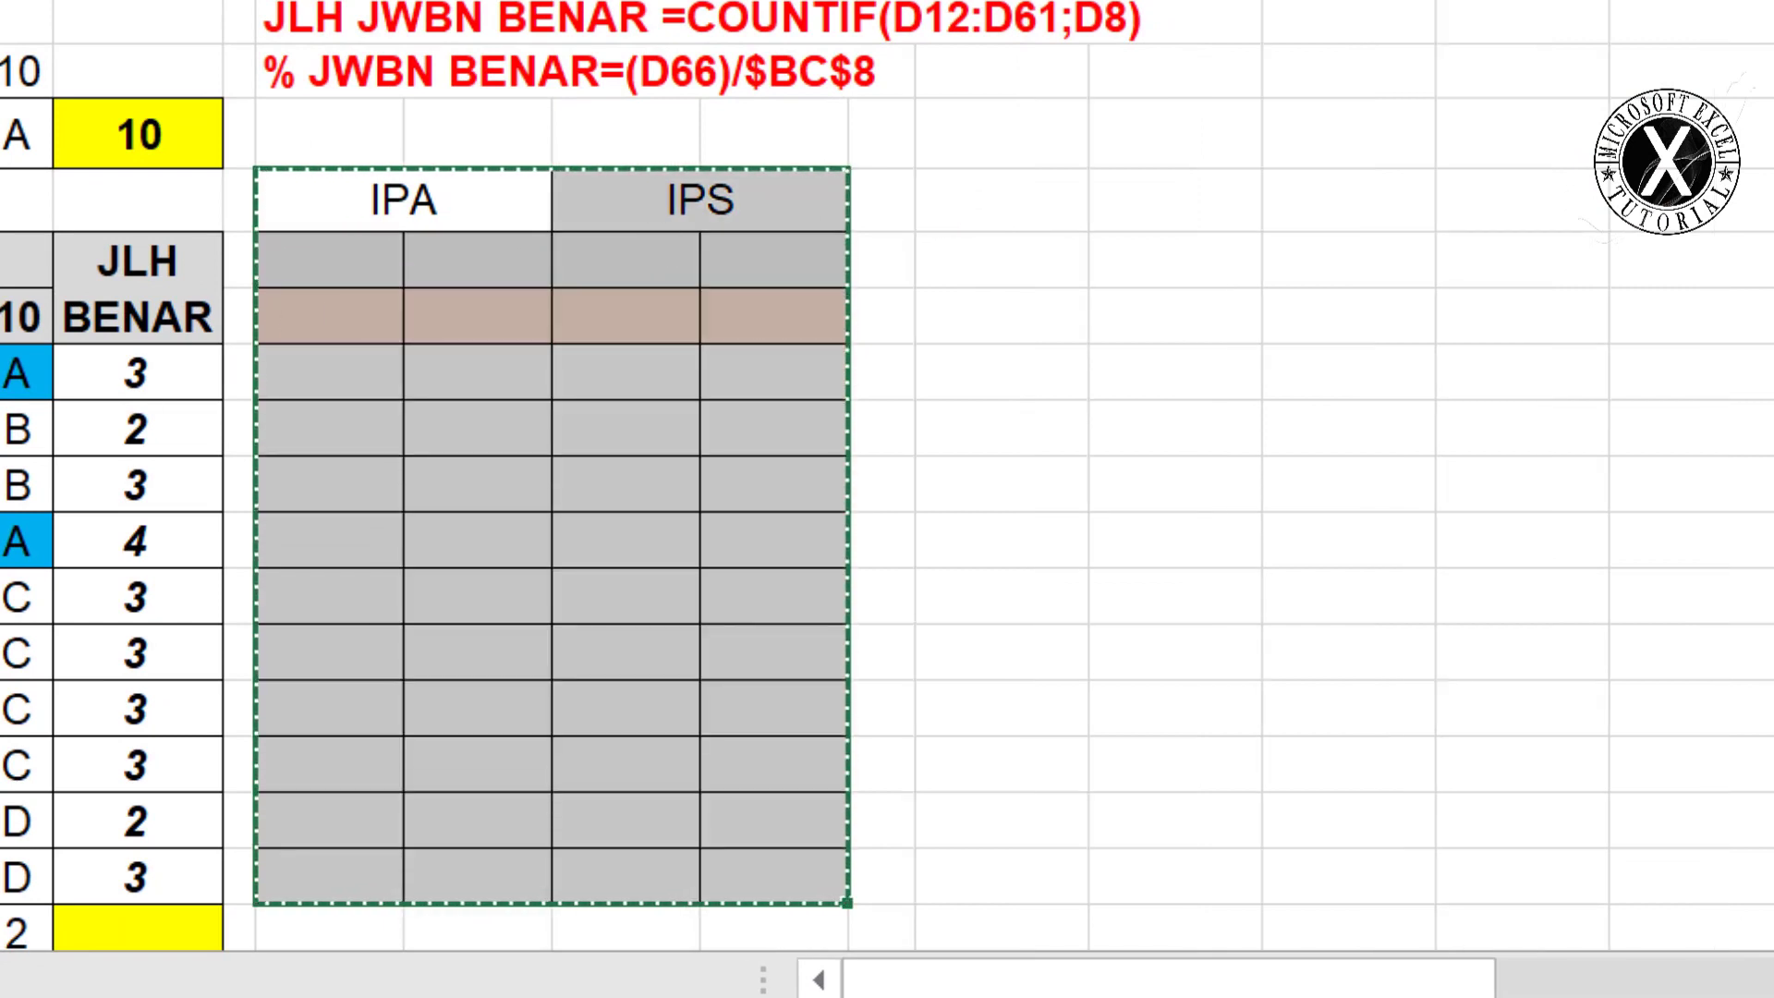
click(924, 203)
key(ctrl+v)
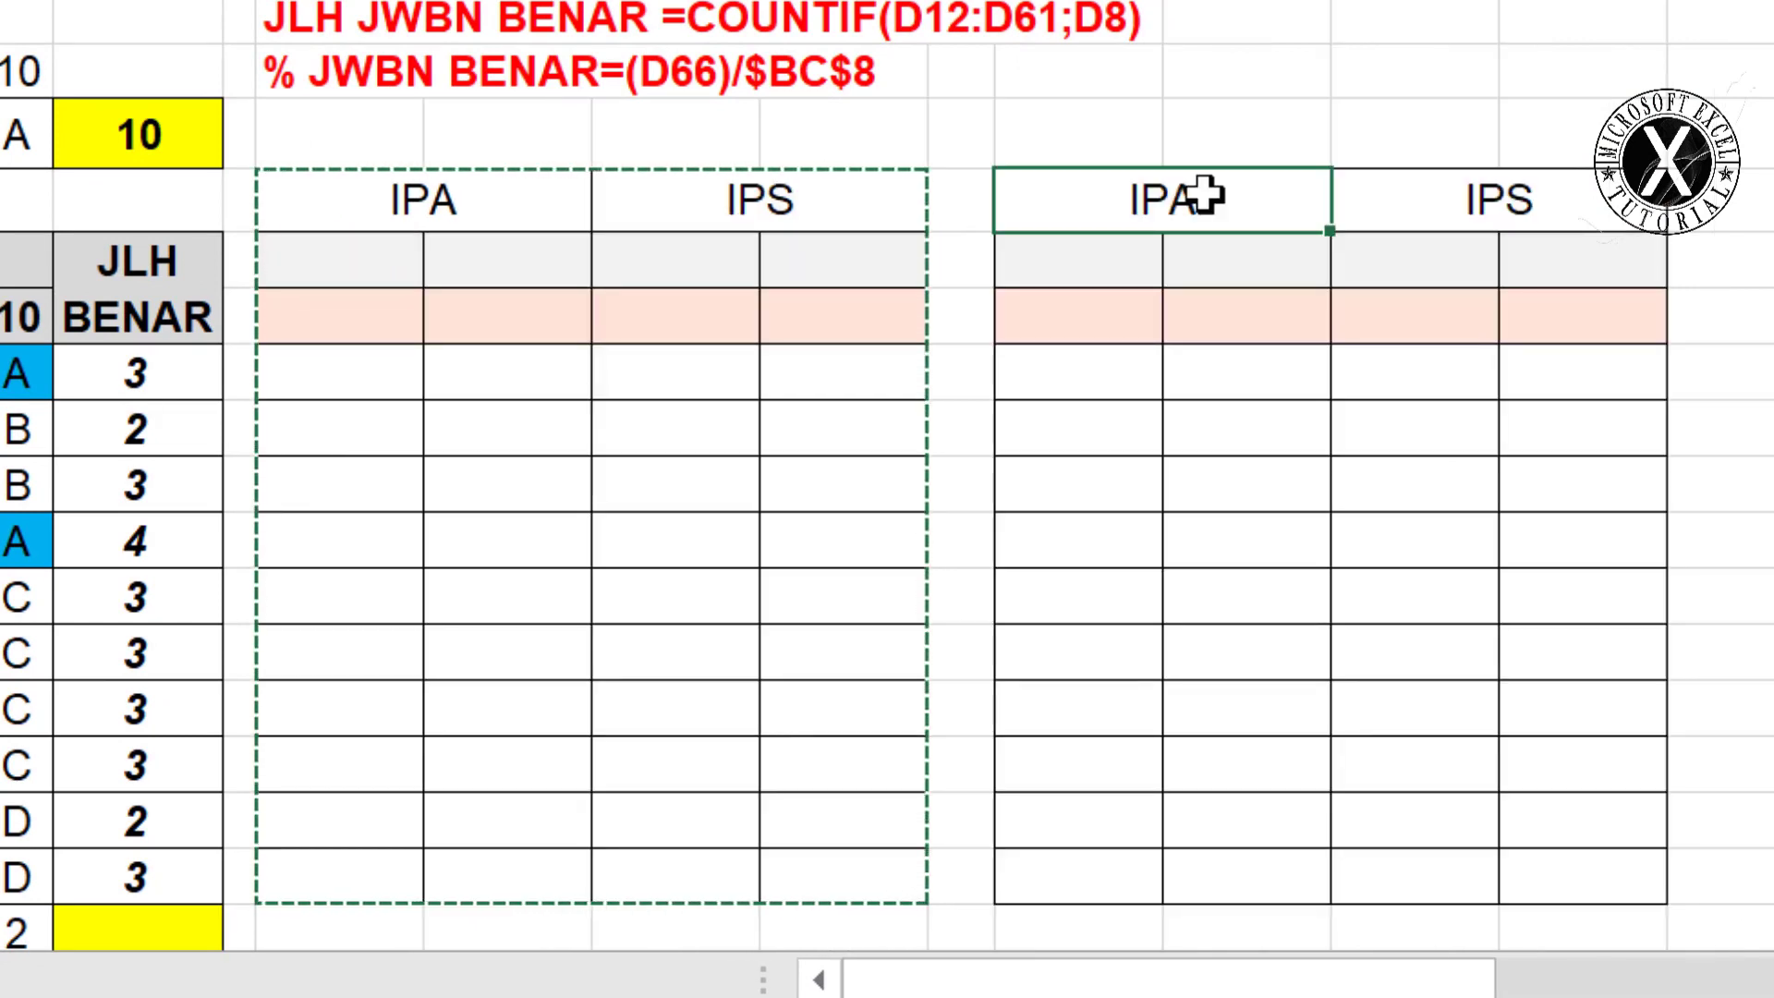
key(BackSpace)
key(Return)
click(1445, 186)
key(BackSpace)
key(Return)
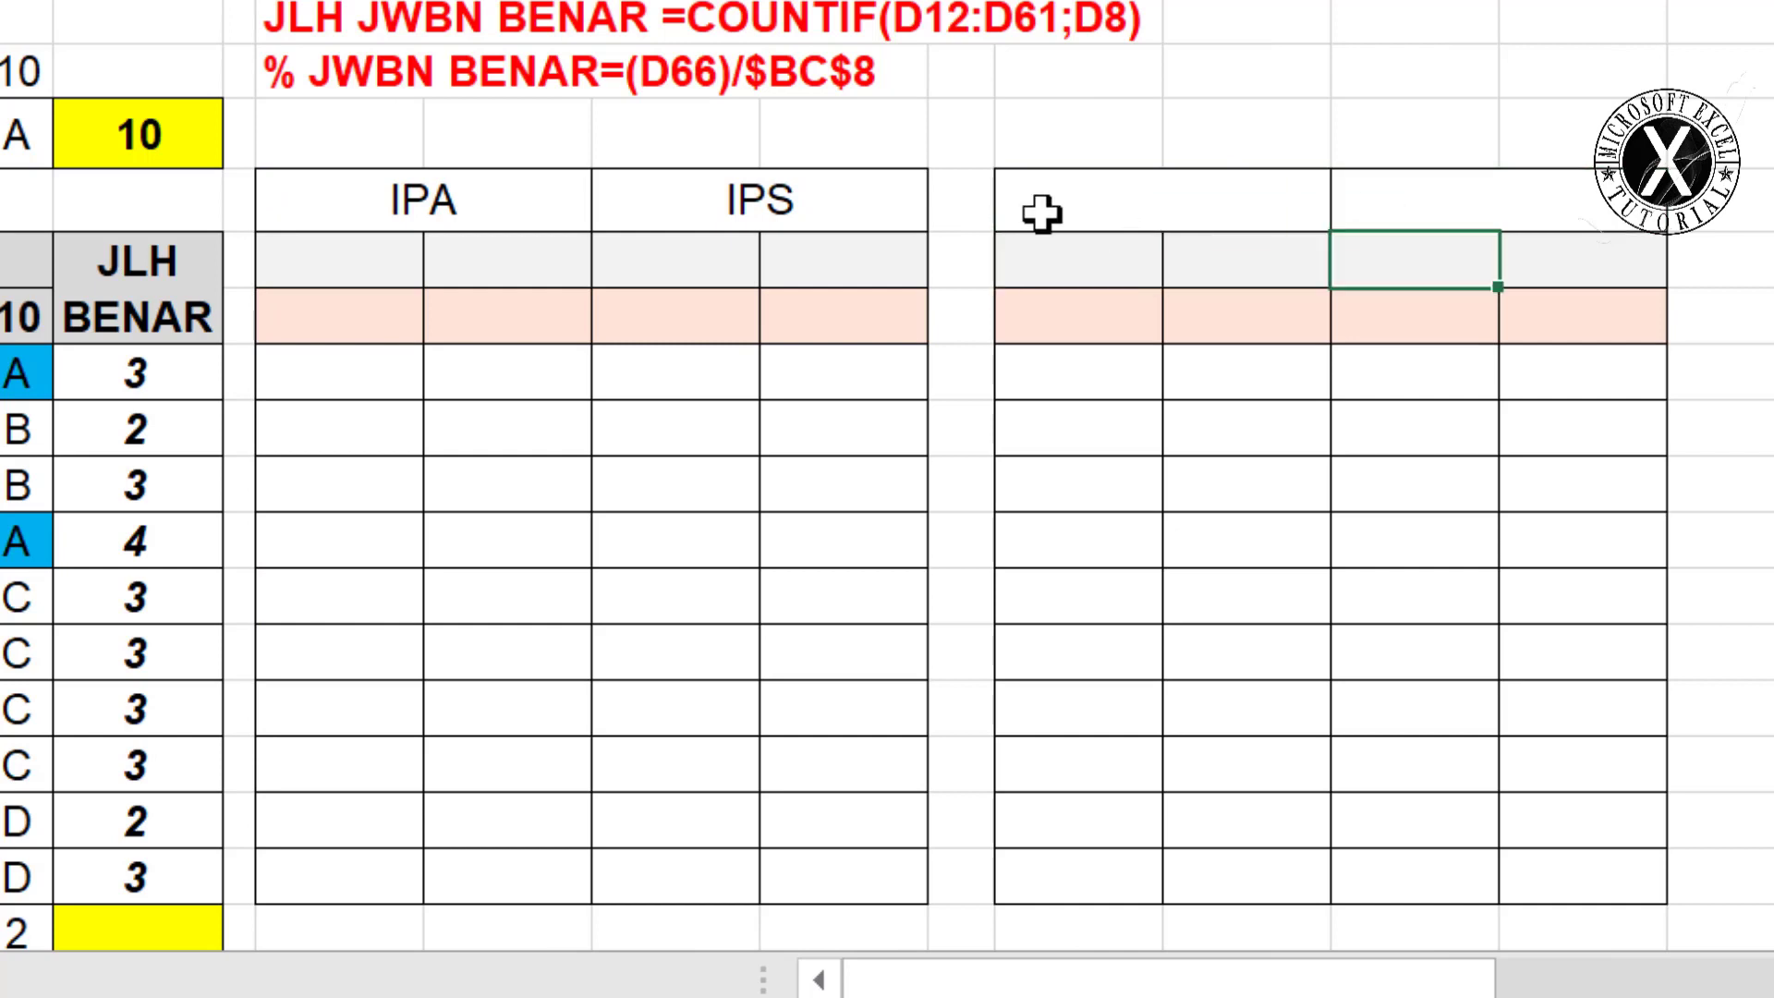
Link the copied table's two headings to the IPA and IPS headings in P7 and R7 with cell-reference formulas.
click(1135, 177)
text(=)
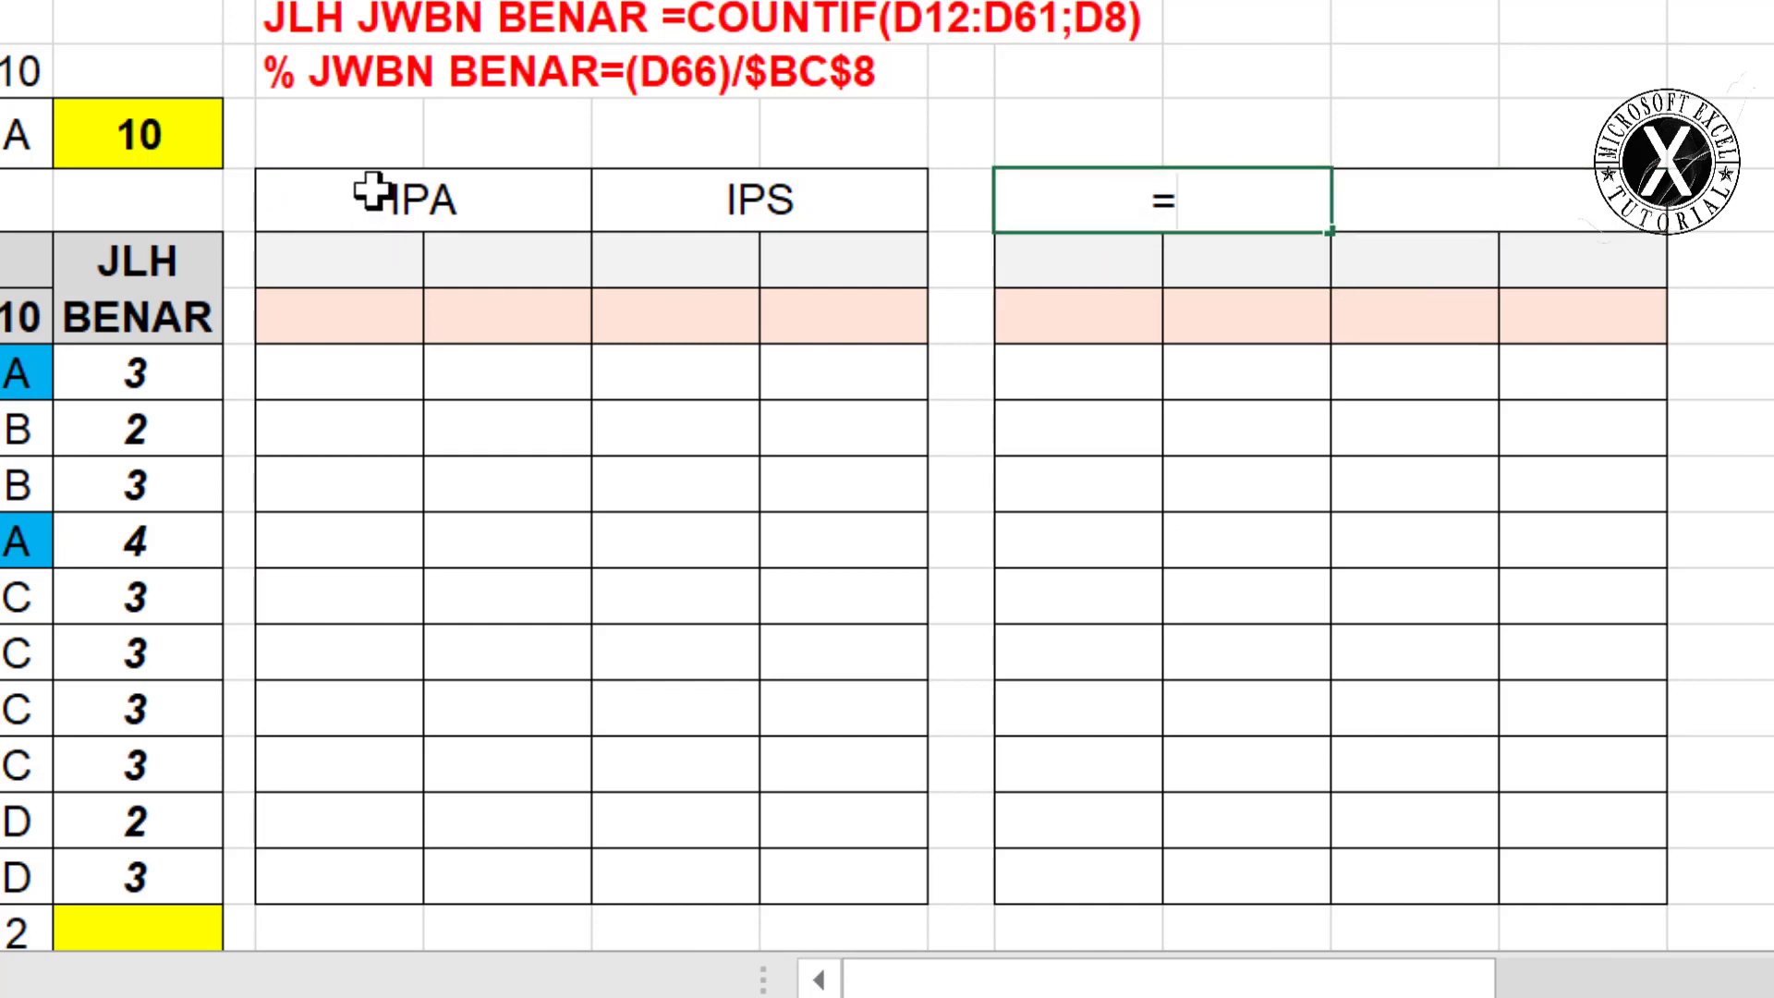
click(399, 188)
key(Return)
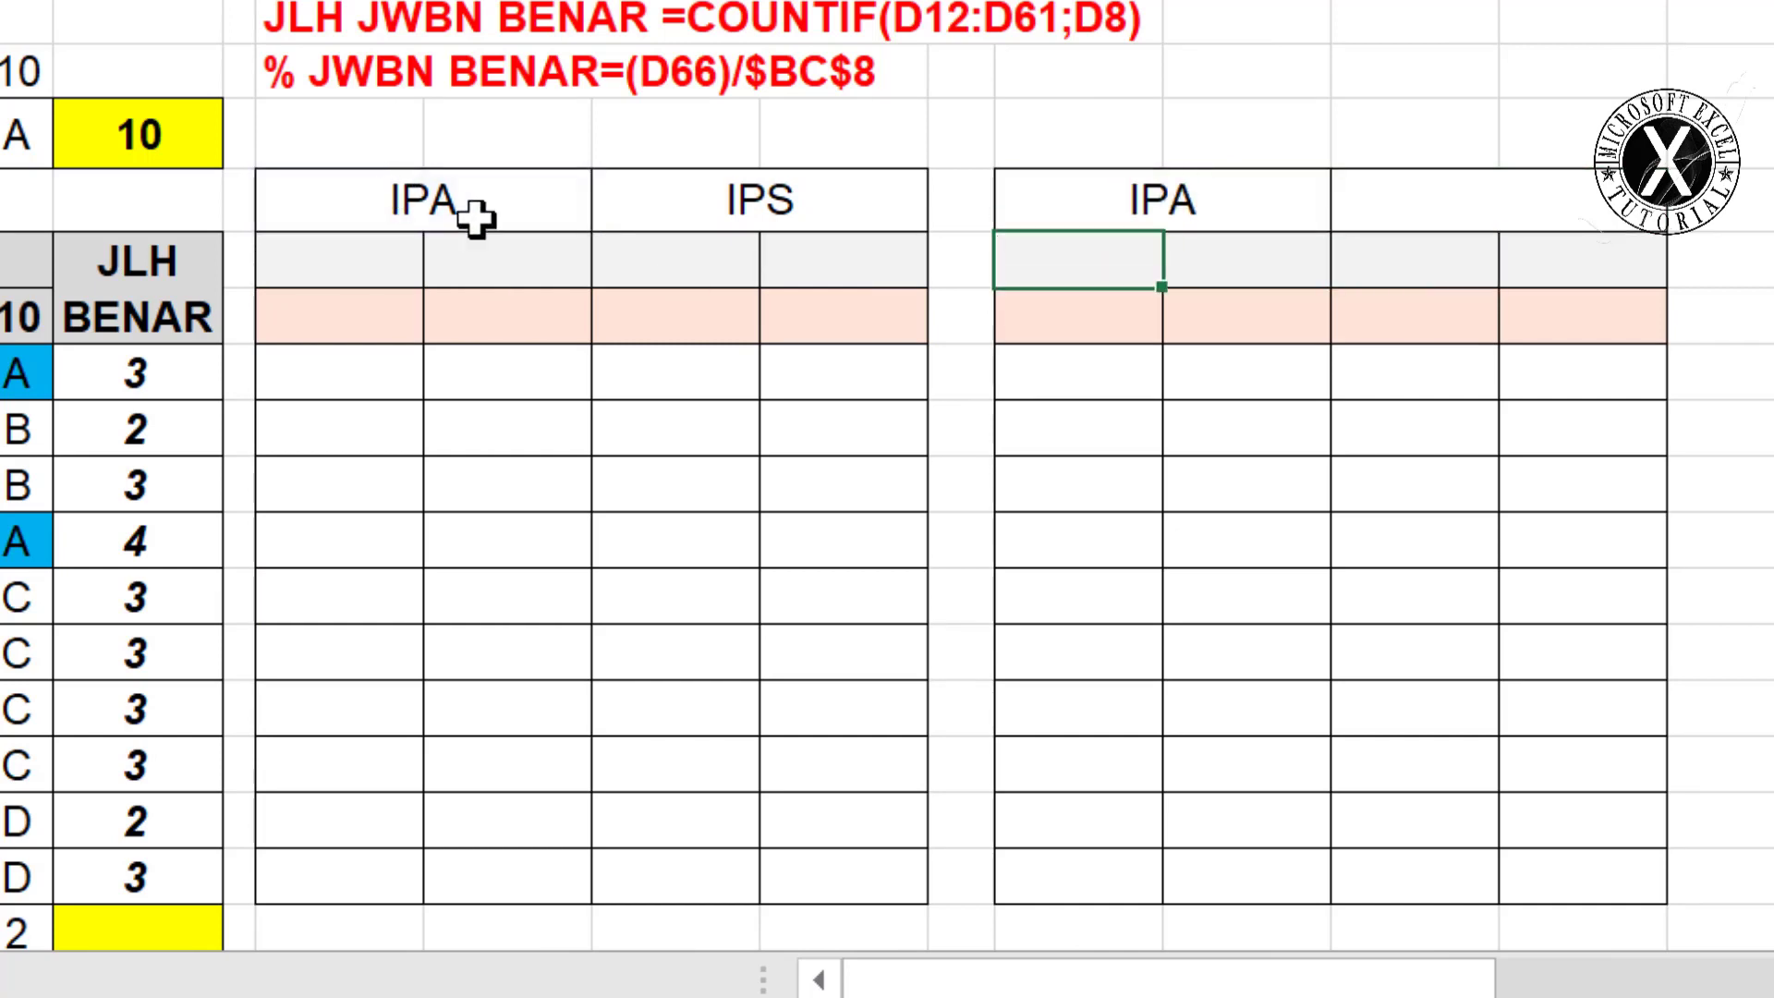
click(1493, 196)
text(=)
click(799, 201)
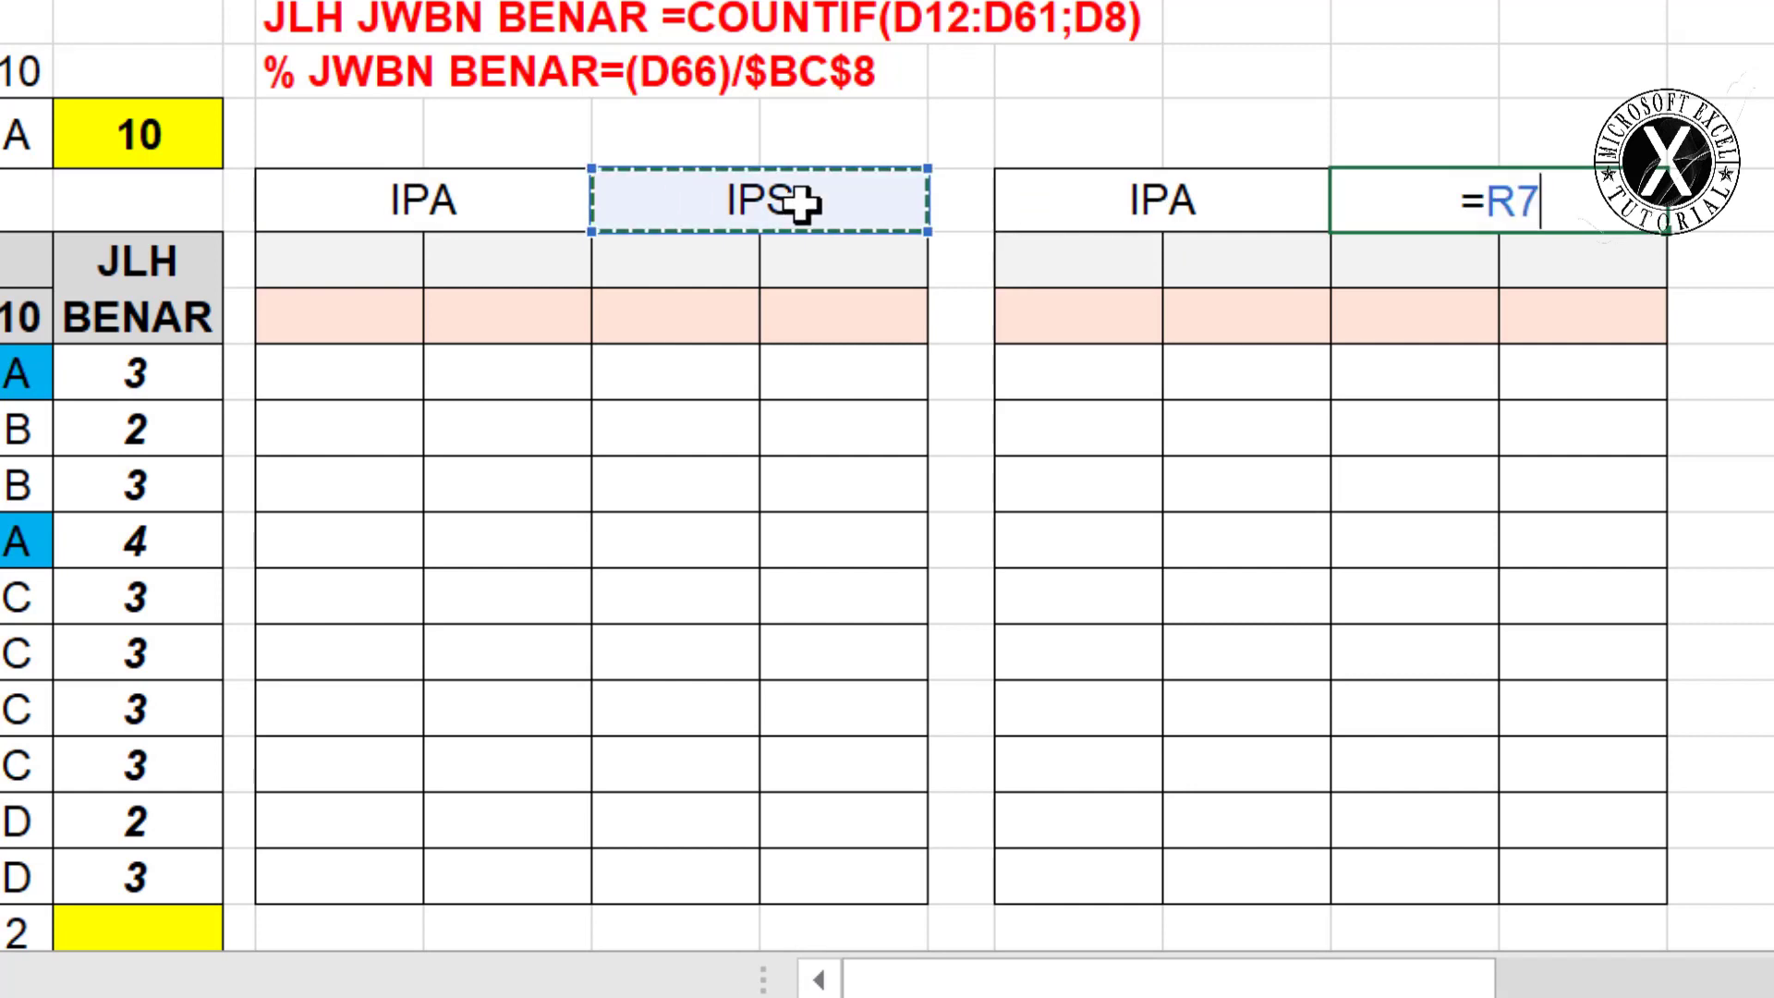
key(Return)
Replace the IPA heading in P7 with BHS INDO.
click(435, 205)
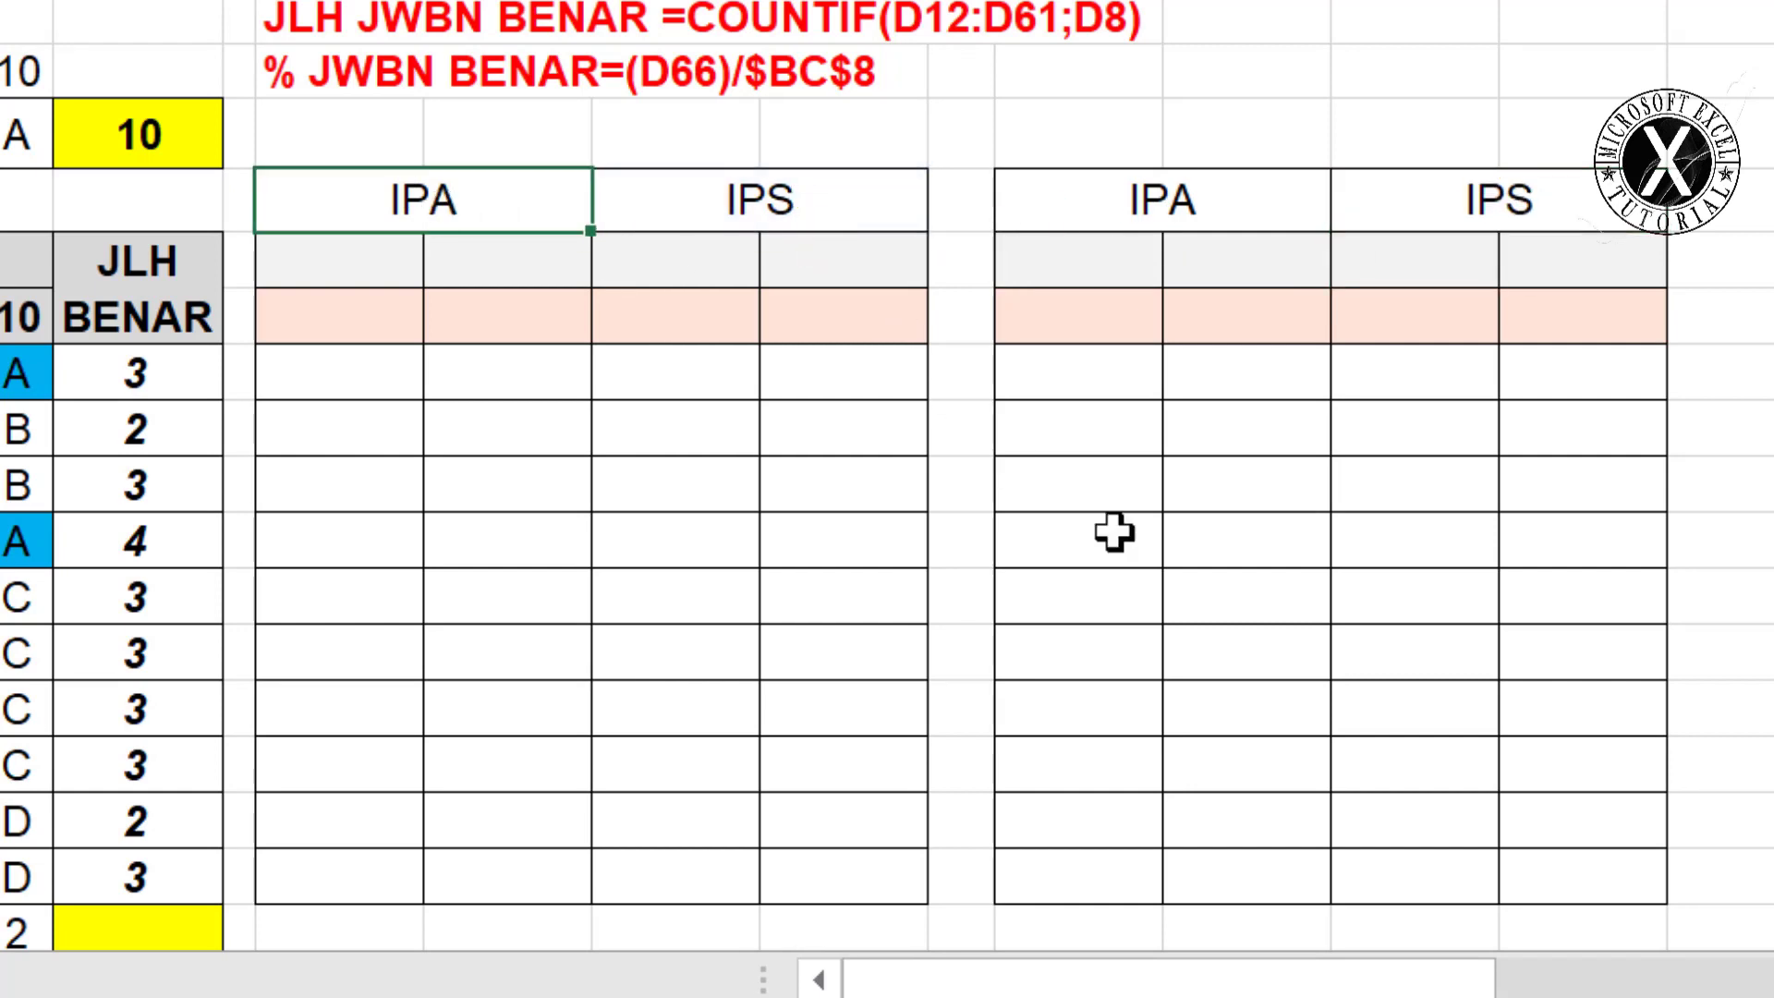
text(B)
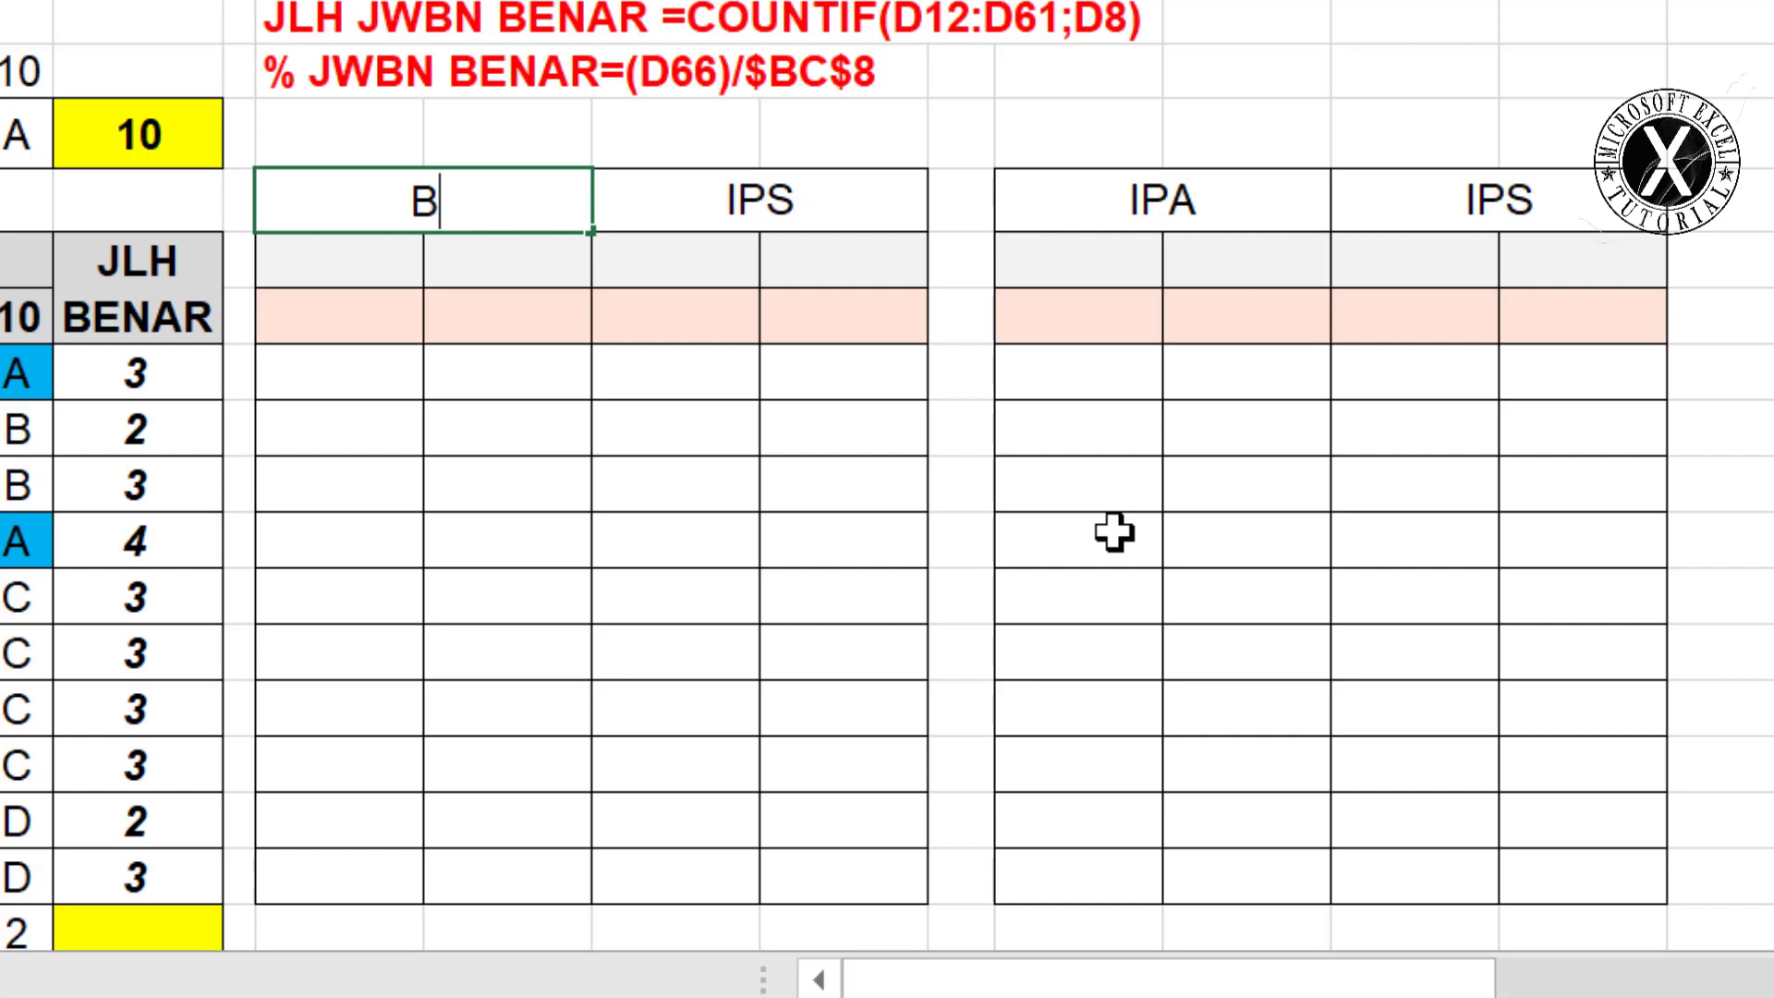
text(HS)
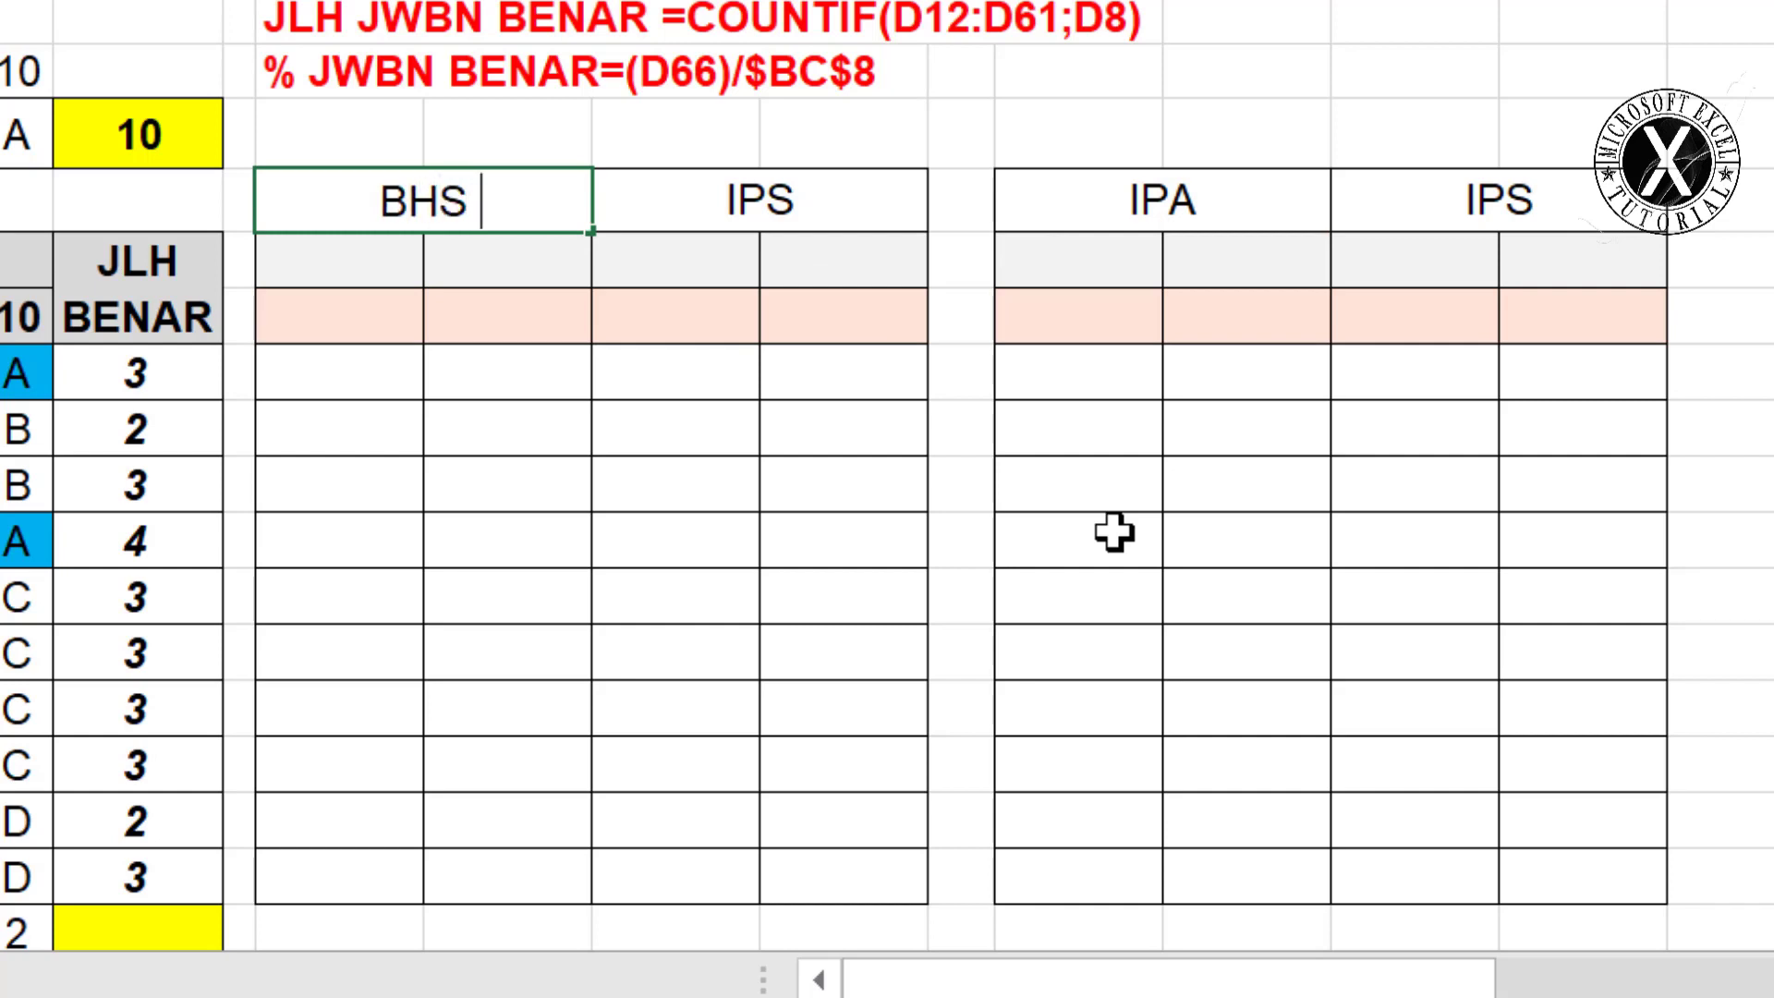
text( INDO)
key(Return)
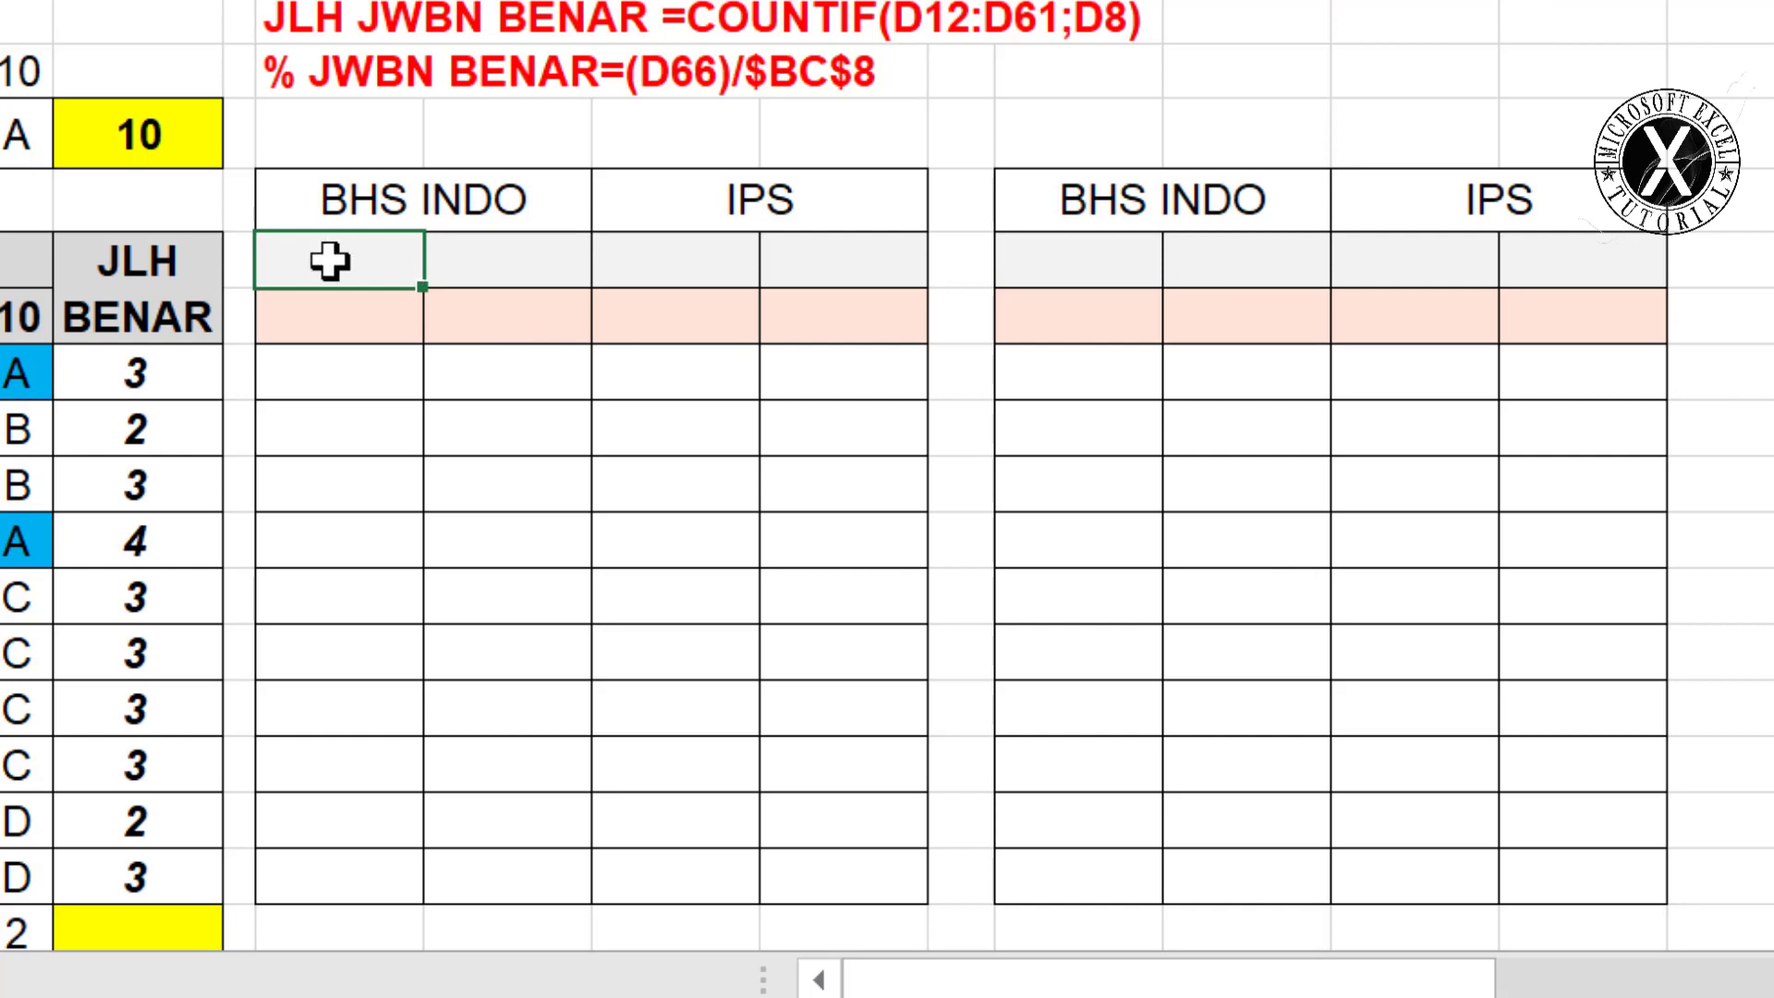
Enter =P8 in the first cell below the copied table's headings and fill the formula across to X8.
click(1062, 246)
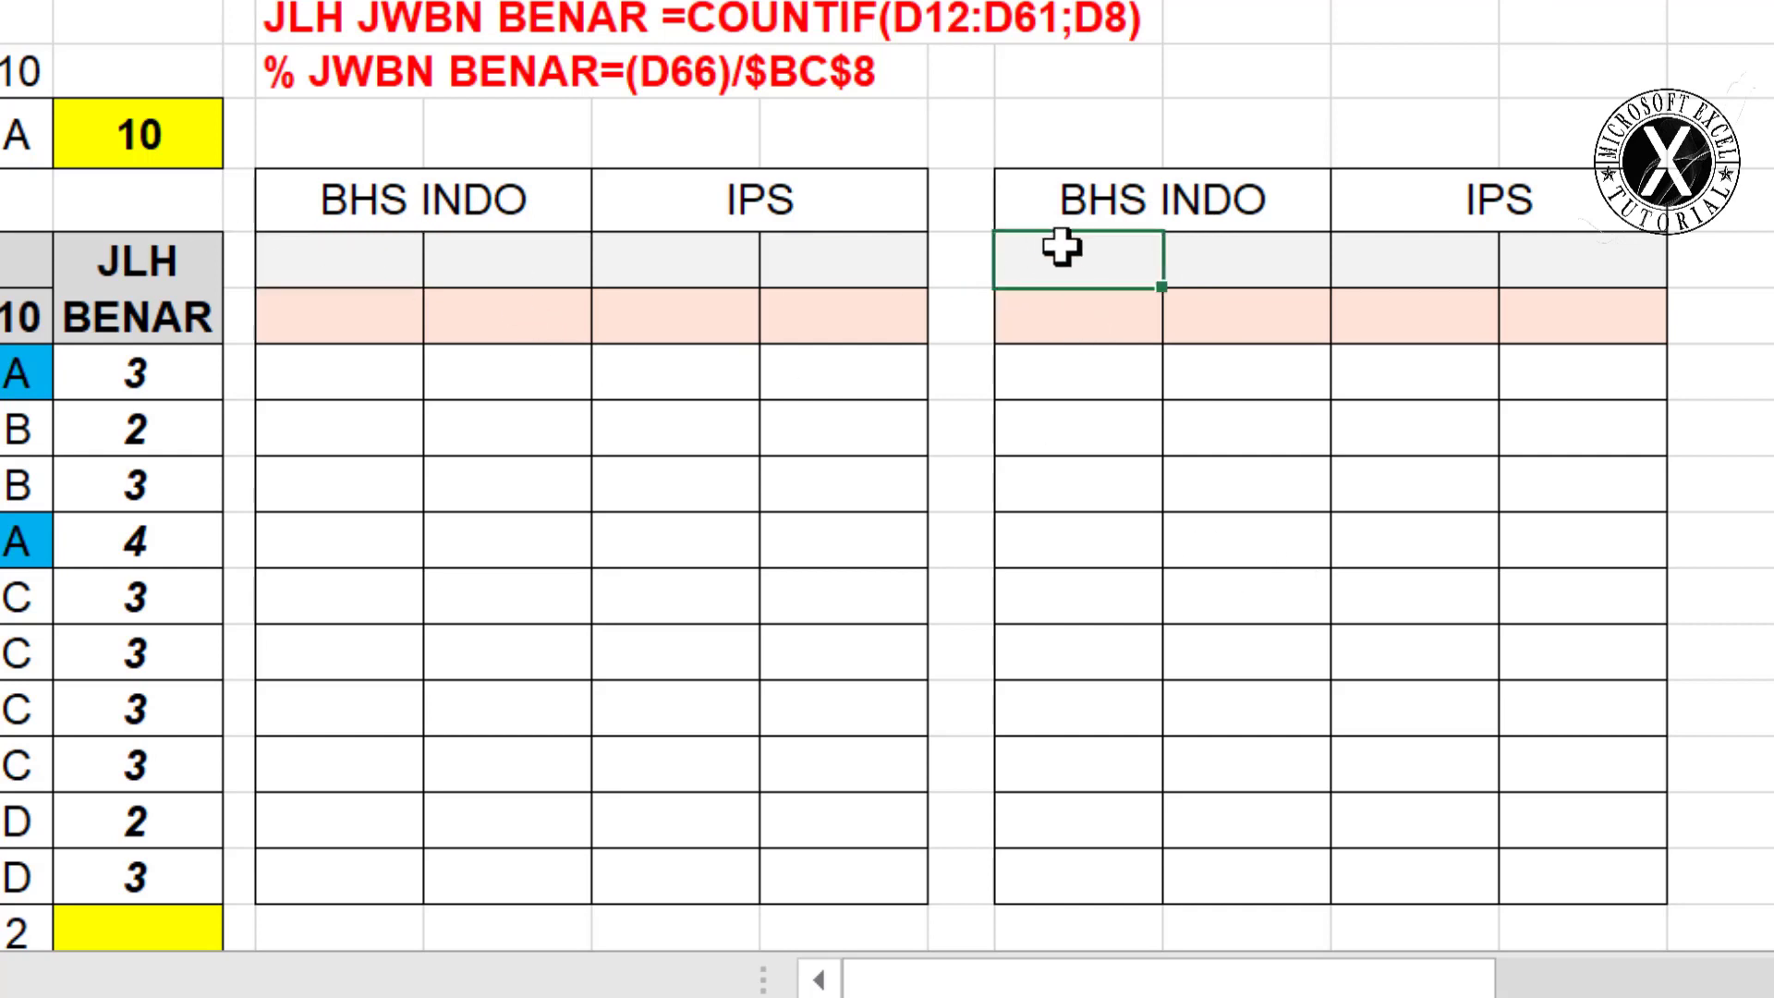
text(=)
click(345, 268)
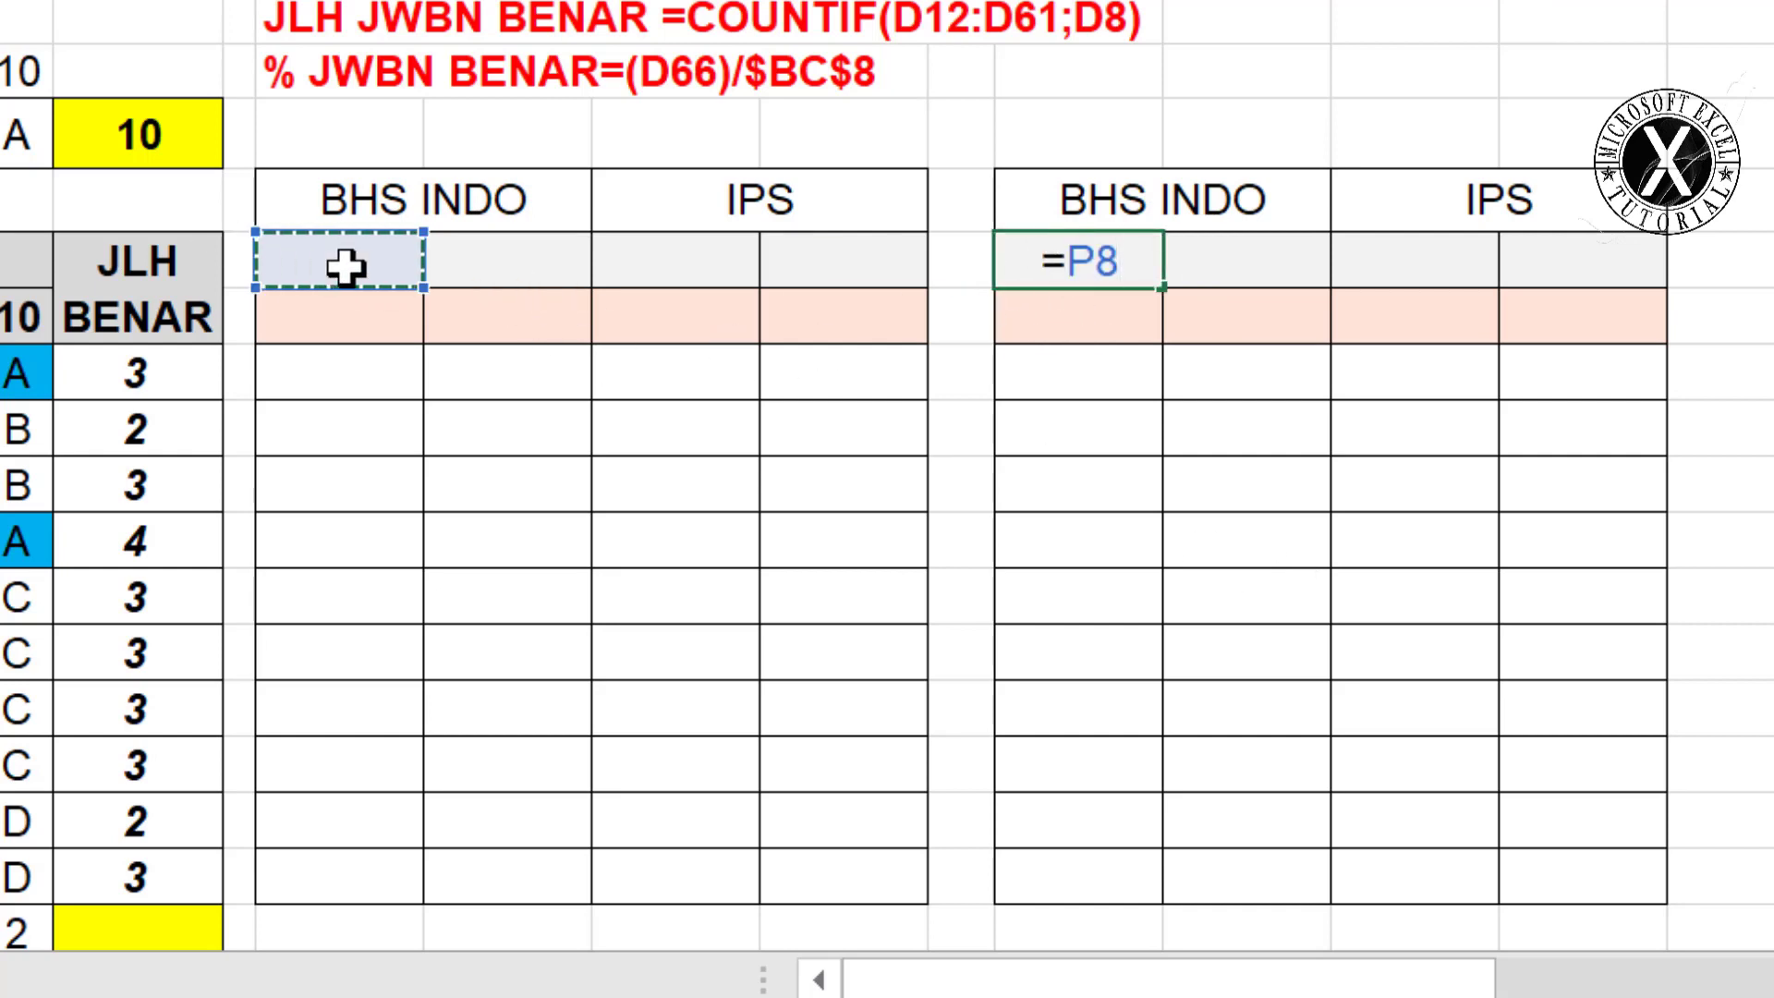
key(Return)
click(1218, 264)
click(1148, 277)
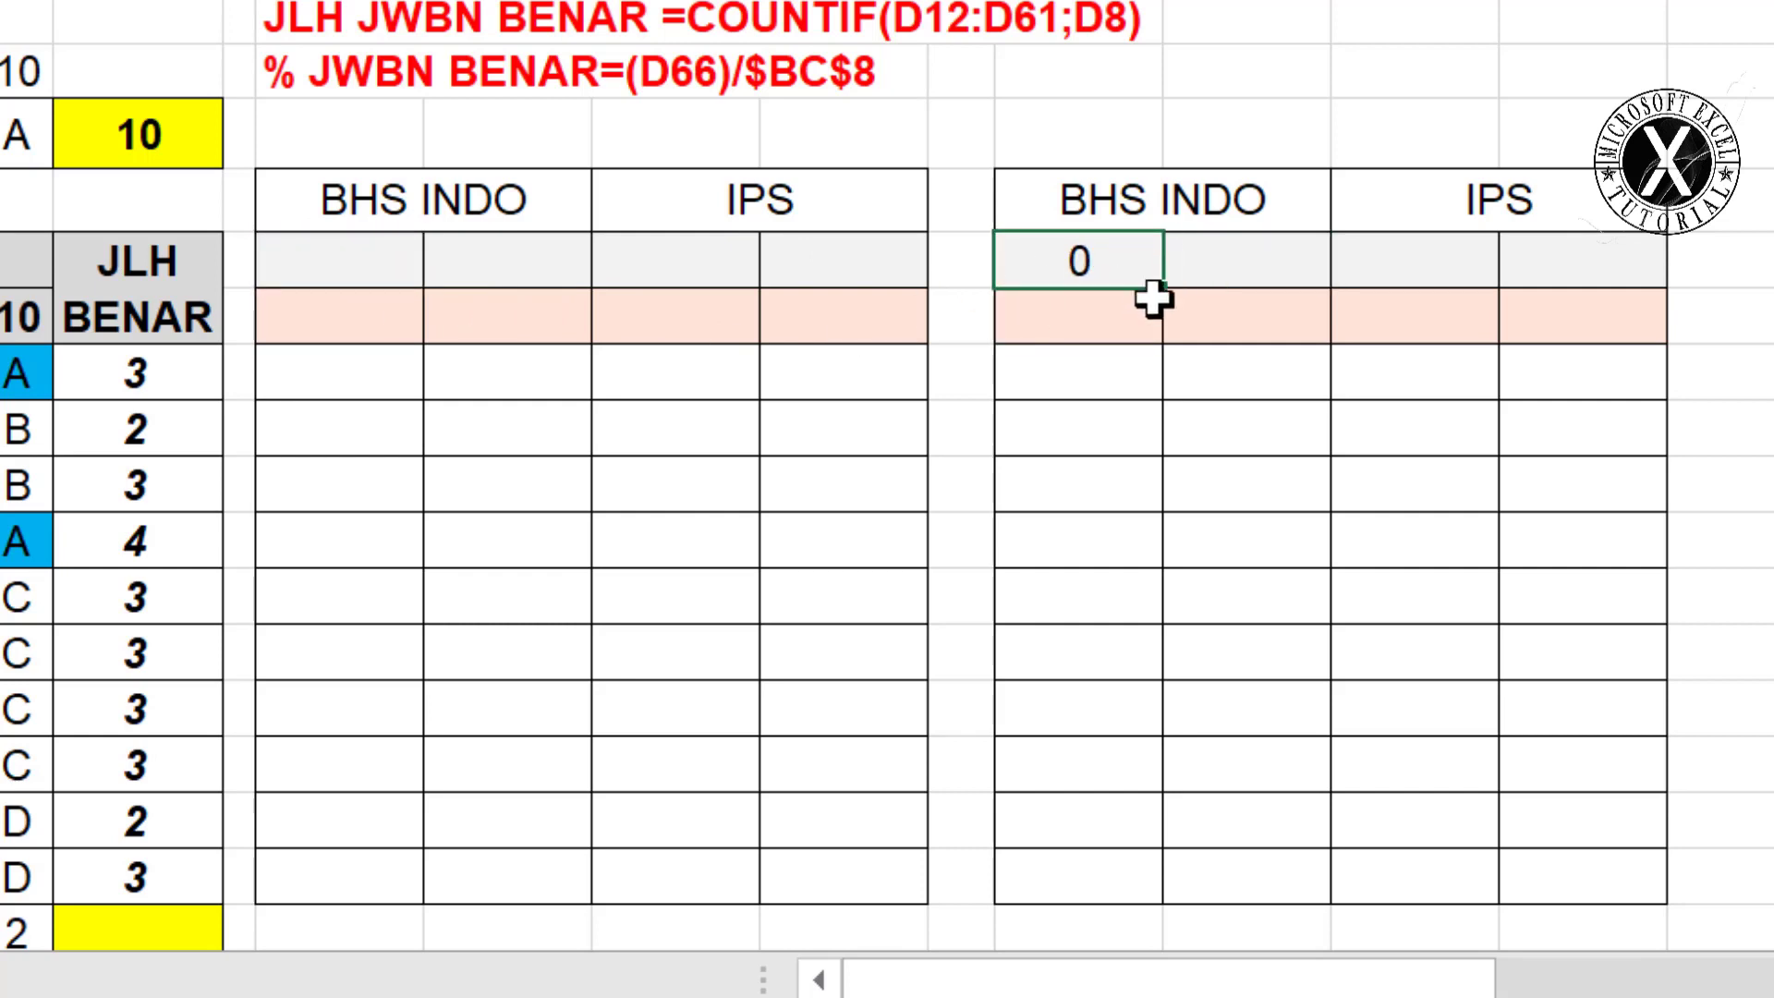
drag(1159, 294, 1612, 309)
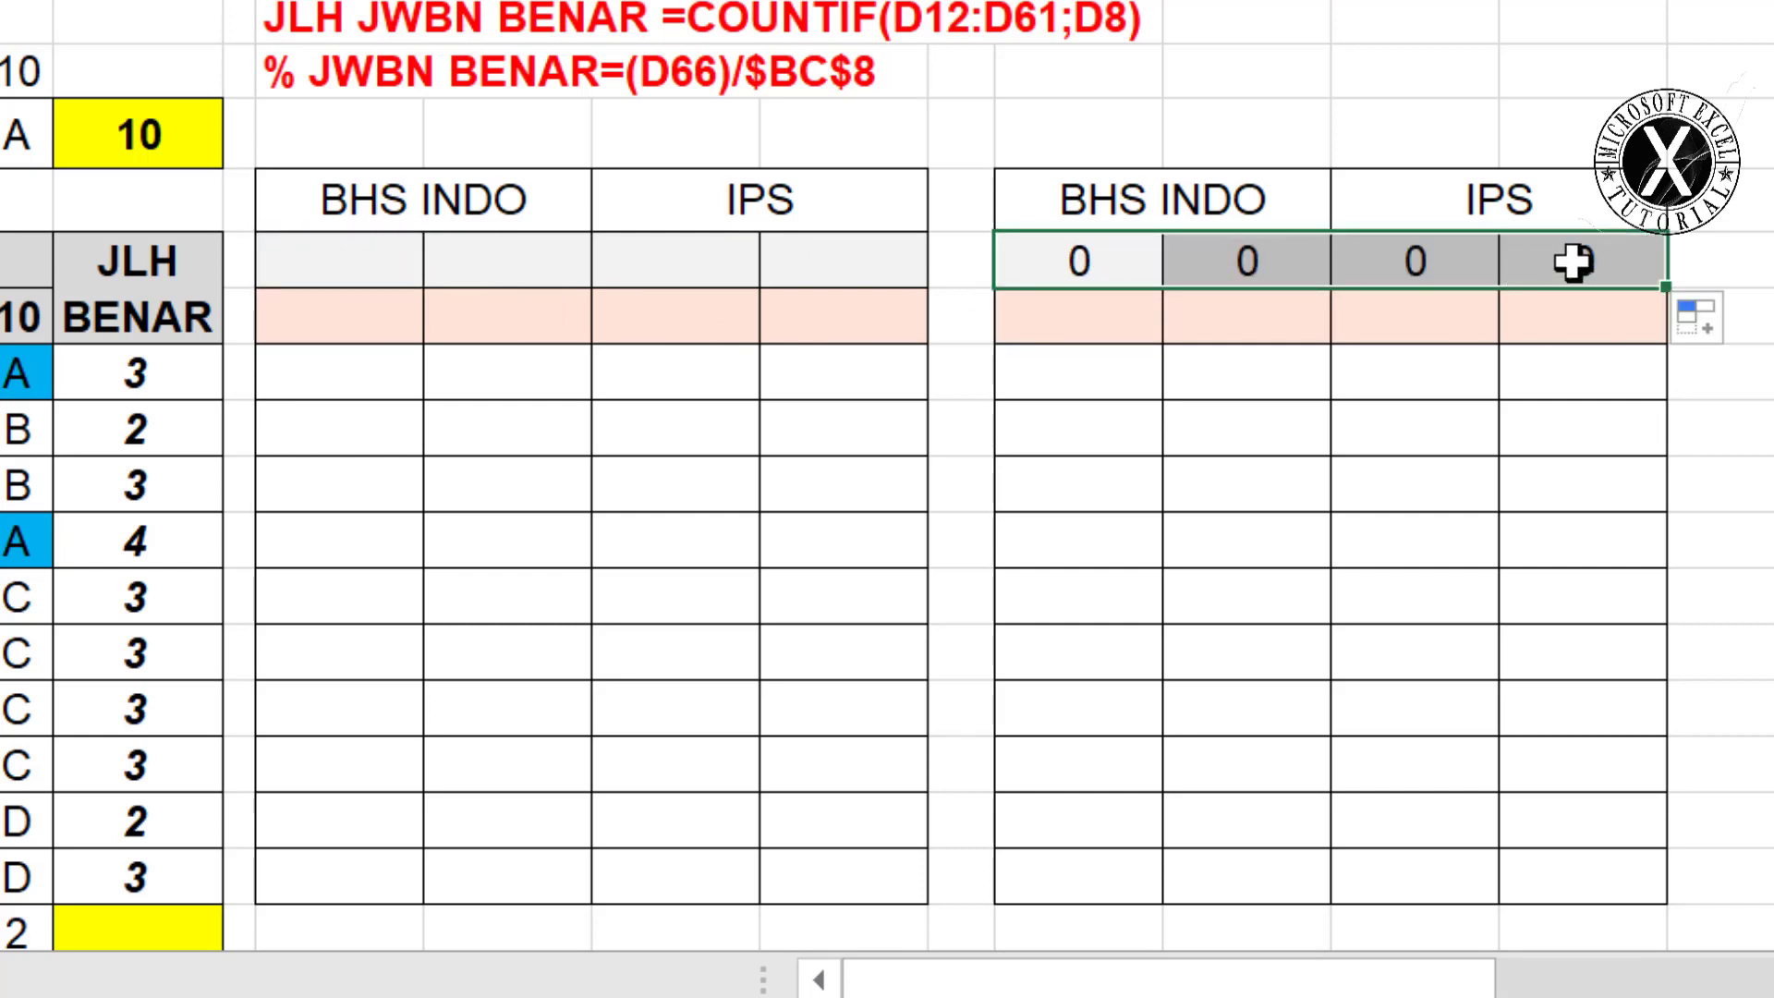
Link X8 to S8 with =S8 and fill P8:S8 with the codes 3.1, 3.2, 3.3 and 3.4.
click(1571, 261)
text(=)
click(800, 282)
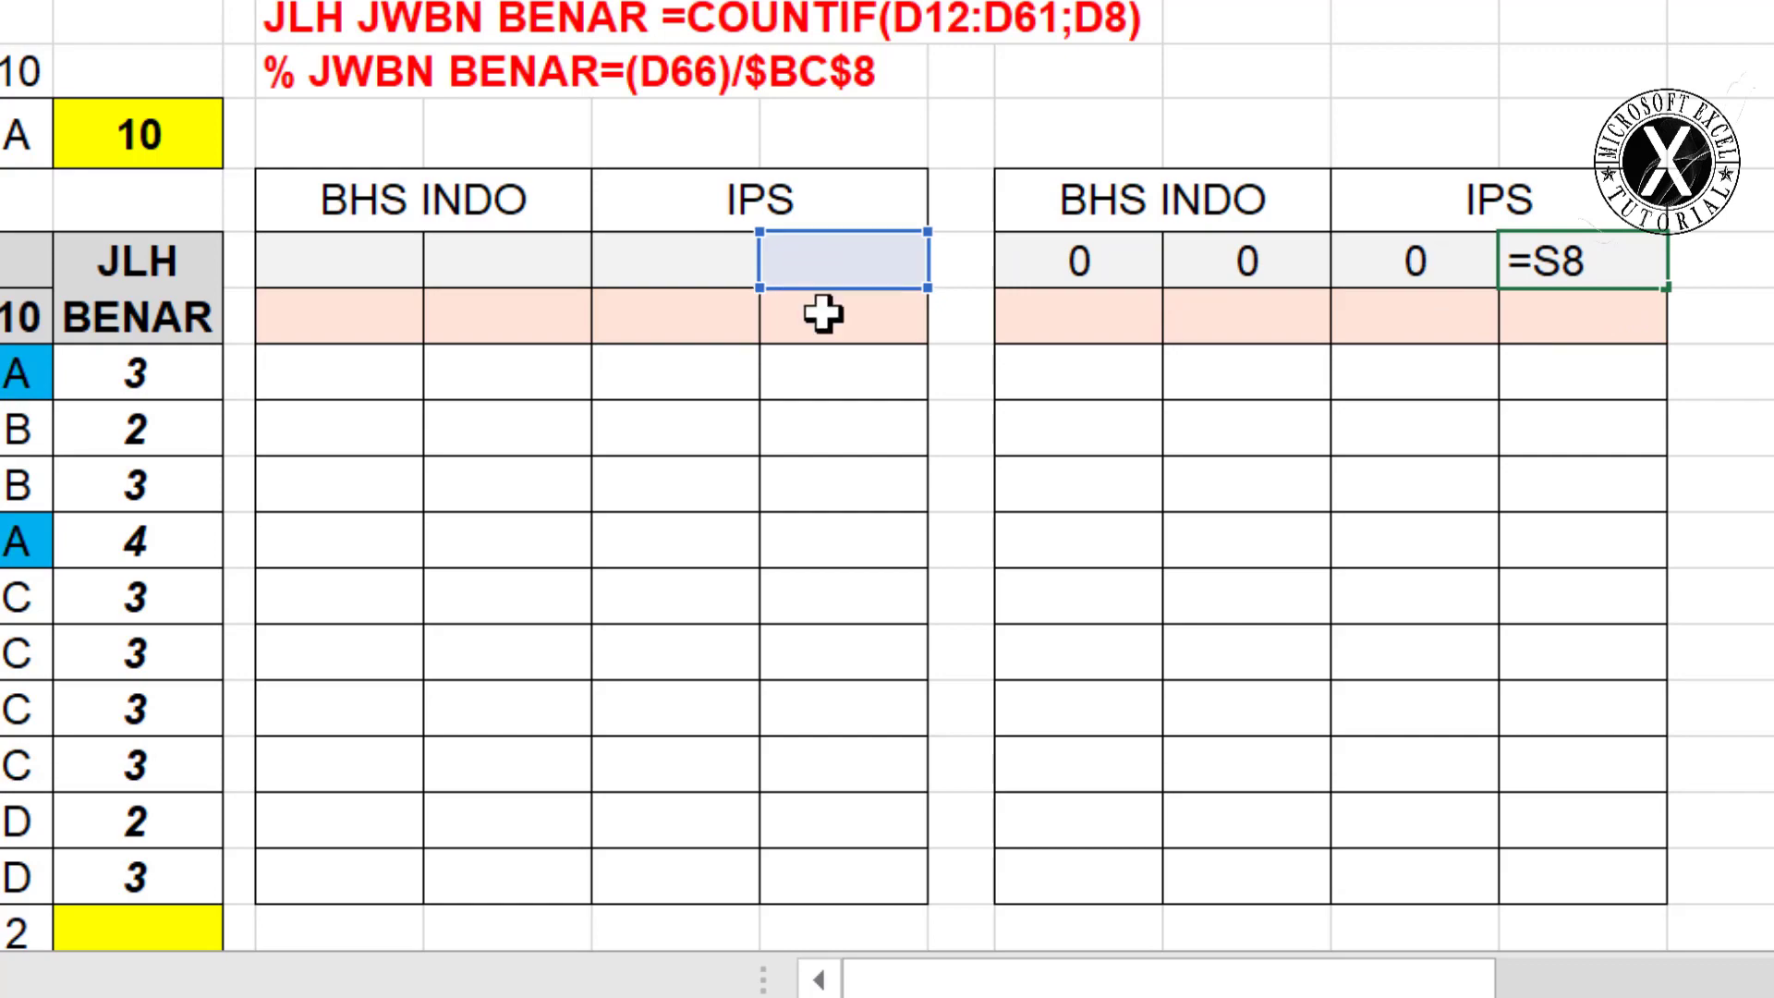
key(Return)
click(339, 262)
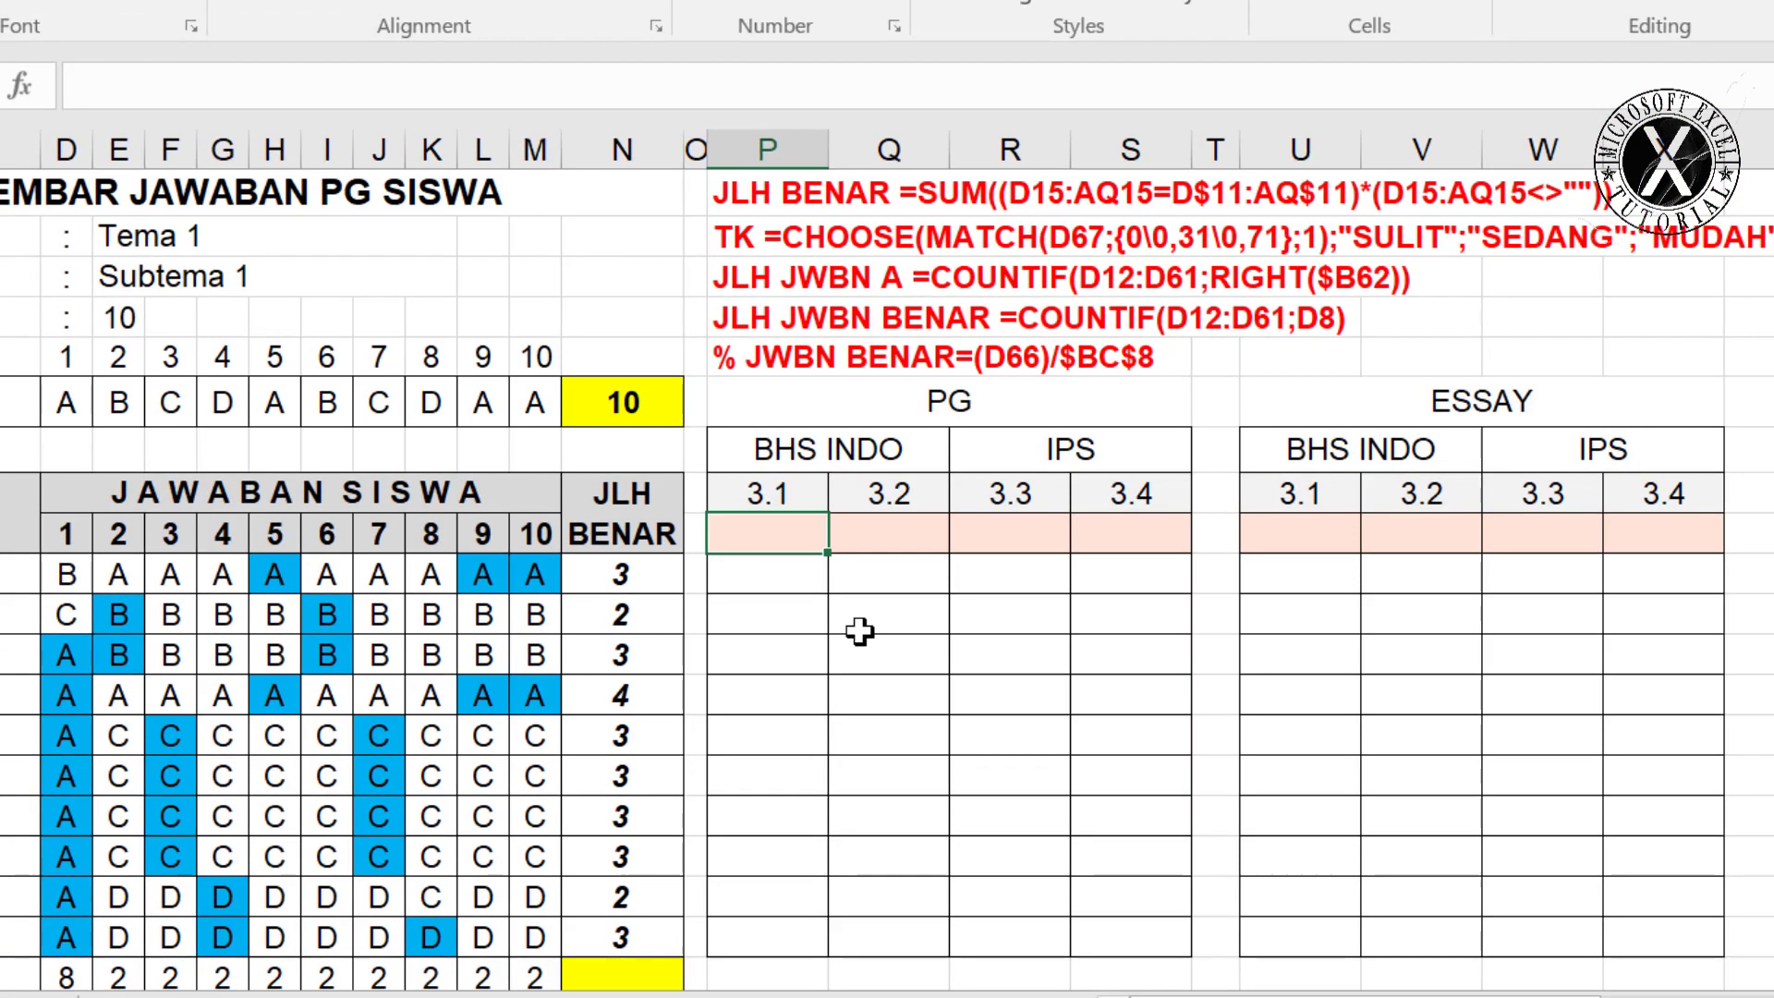
Enter 2 in P9, link U9 to it with =P9, and fill the formula across to X9.
text(2)
click(1300, 533)
text(=)
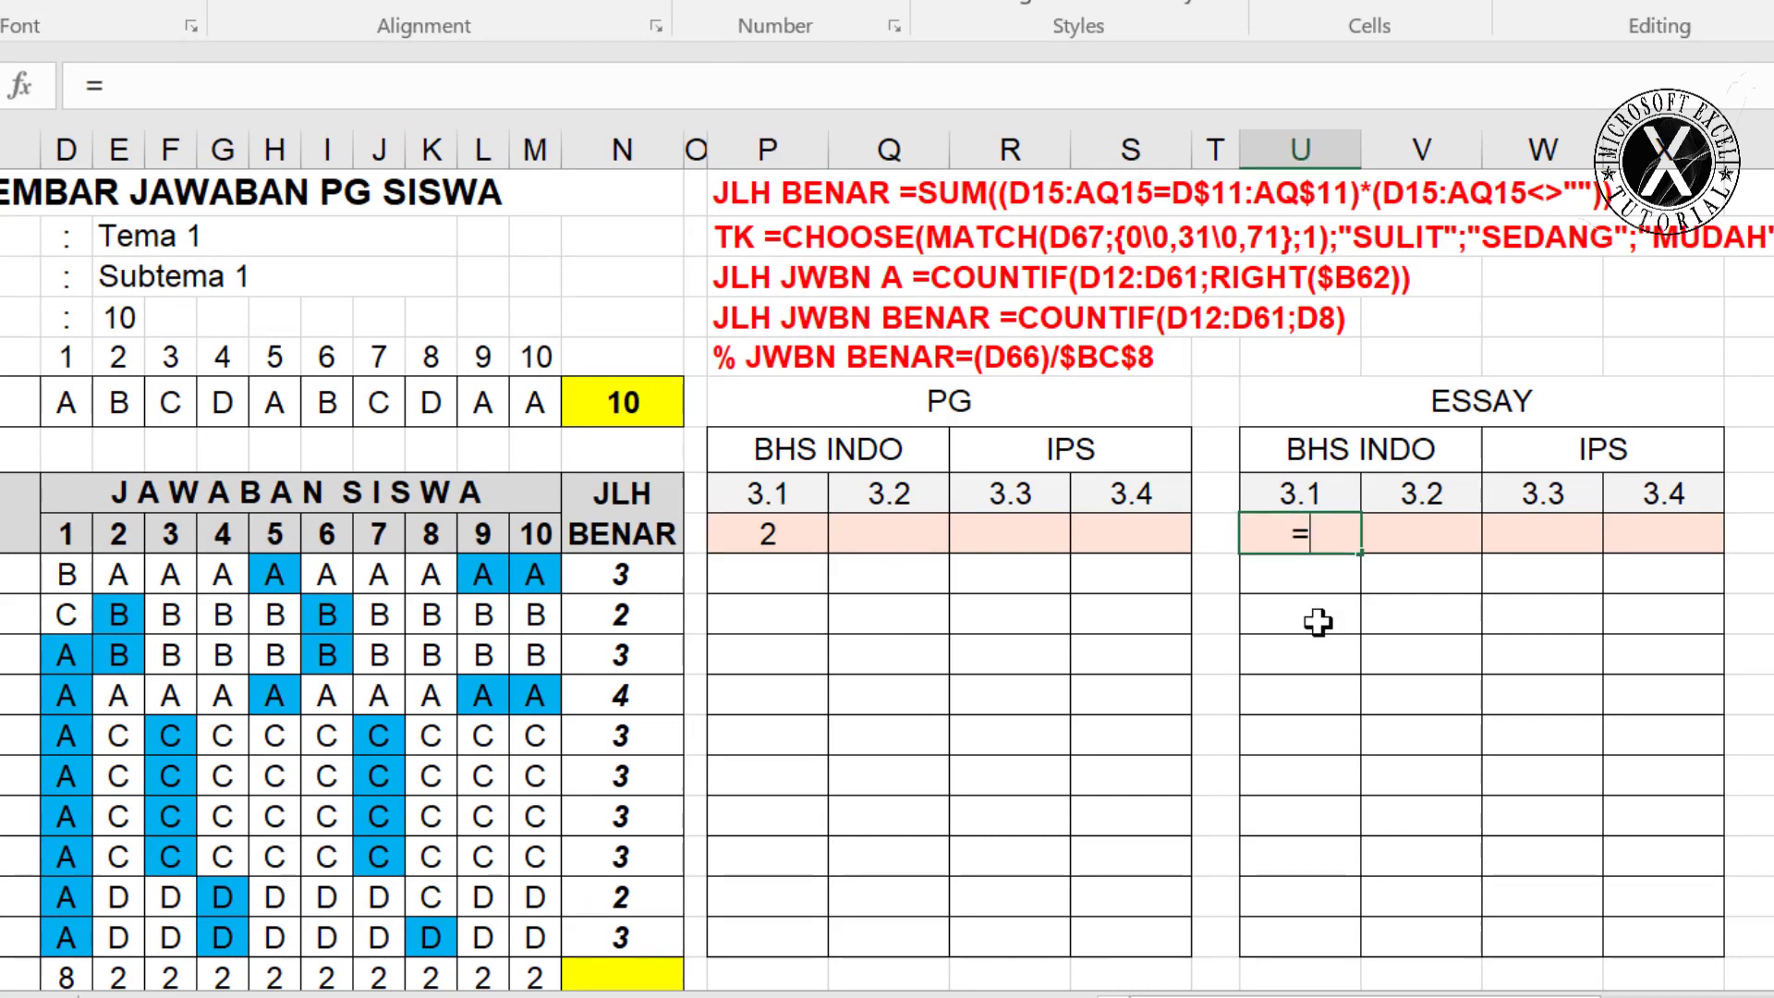
click(768, 545)
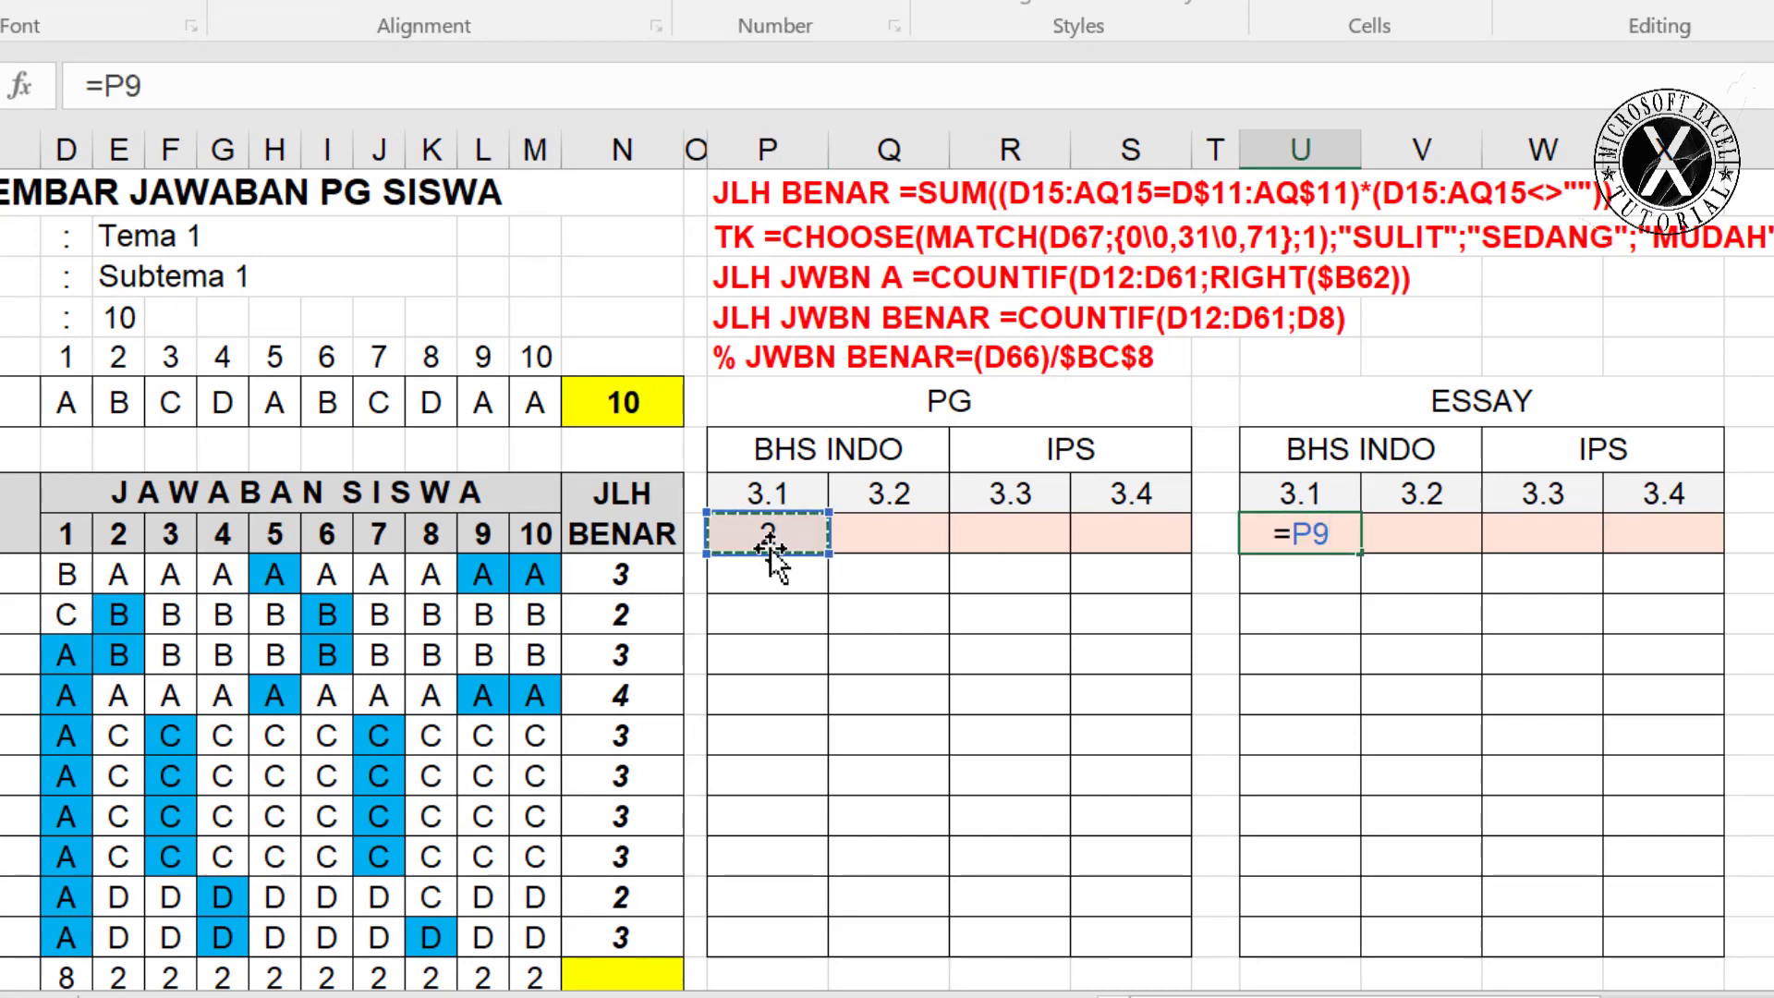
key(Return)
click(1341, 541)
drag(1360, 552, 1668, 552)
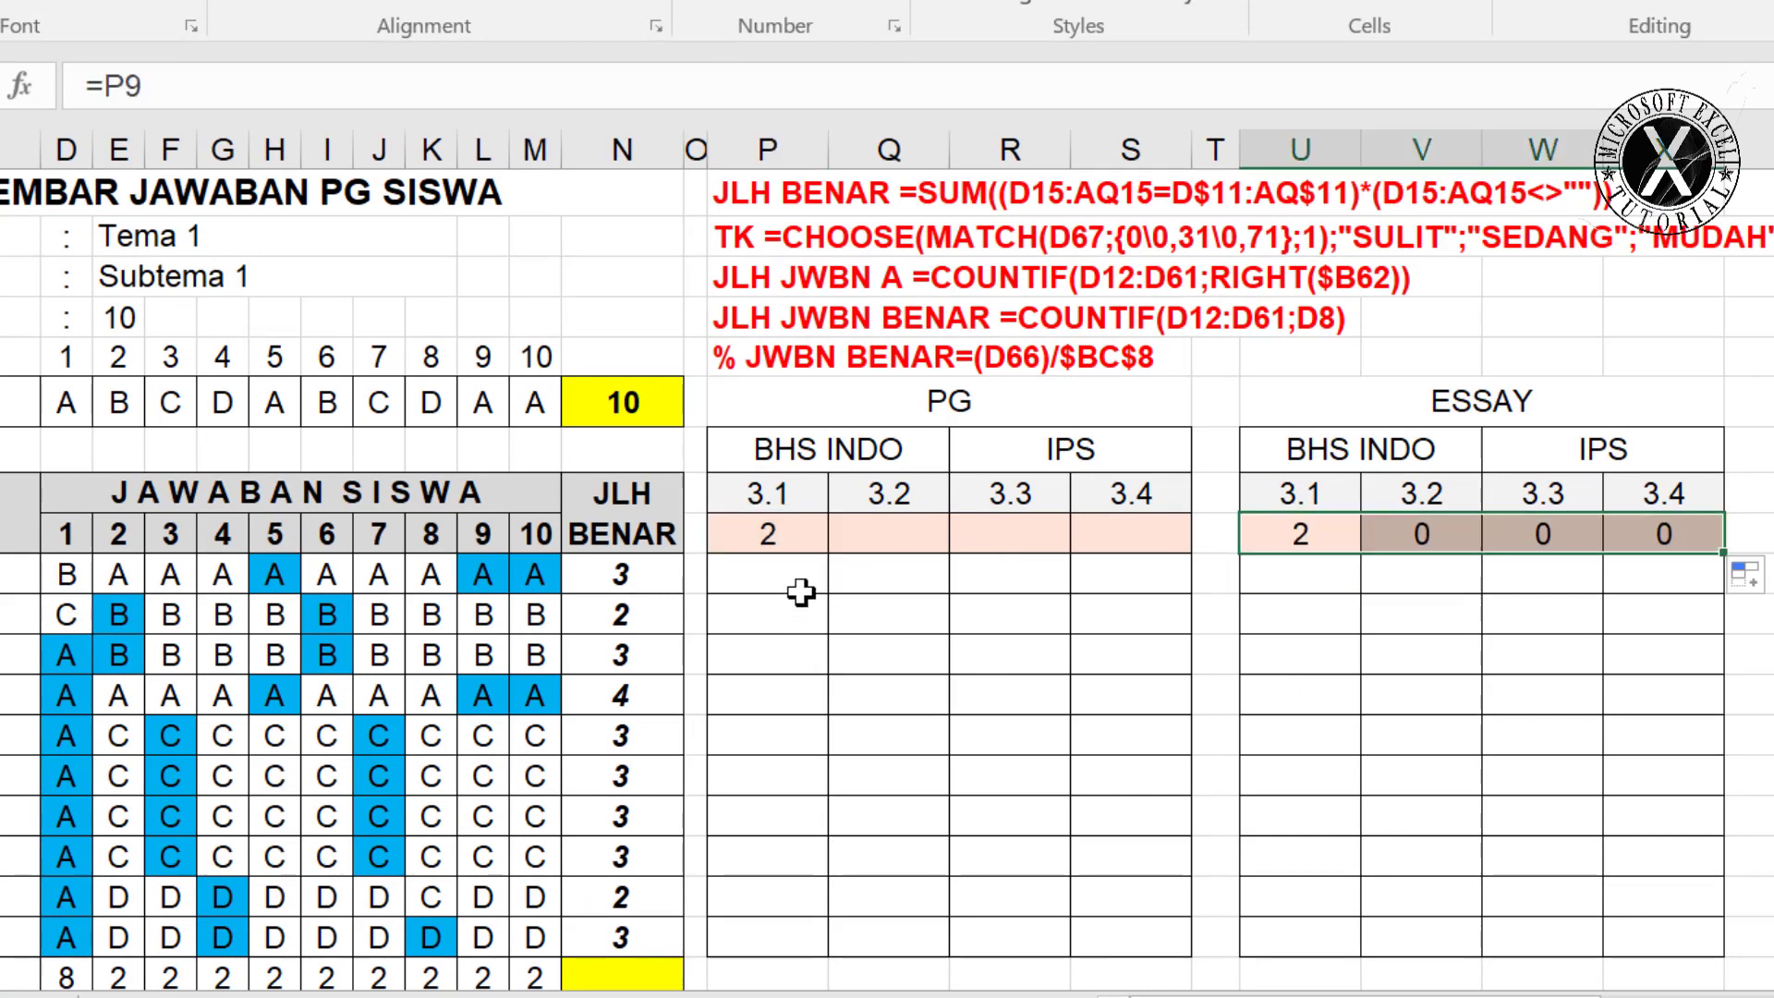
Enter 2 under code 3.2 in Q9 and 3 under code 3.3 in R9.
click(890, 534)
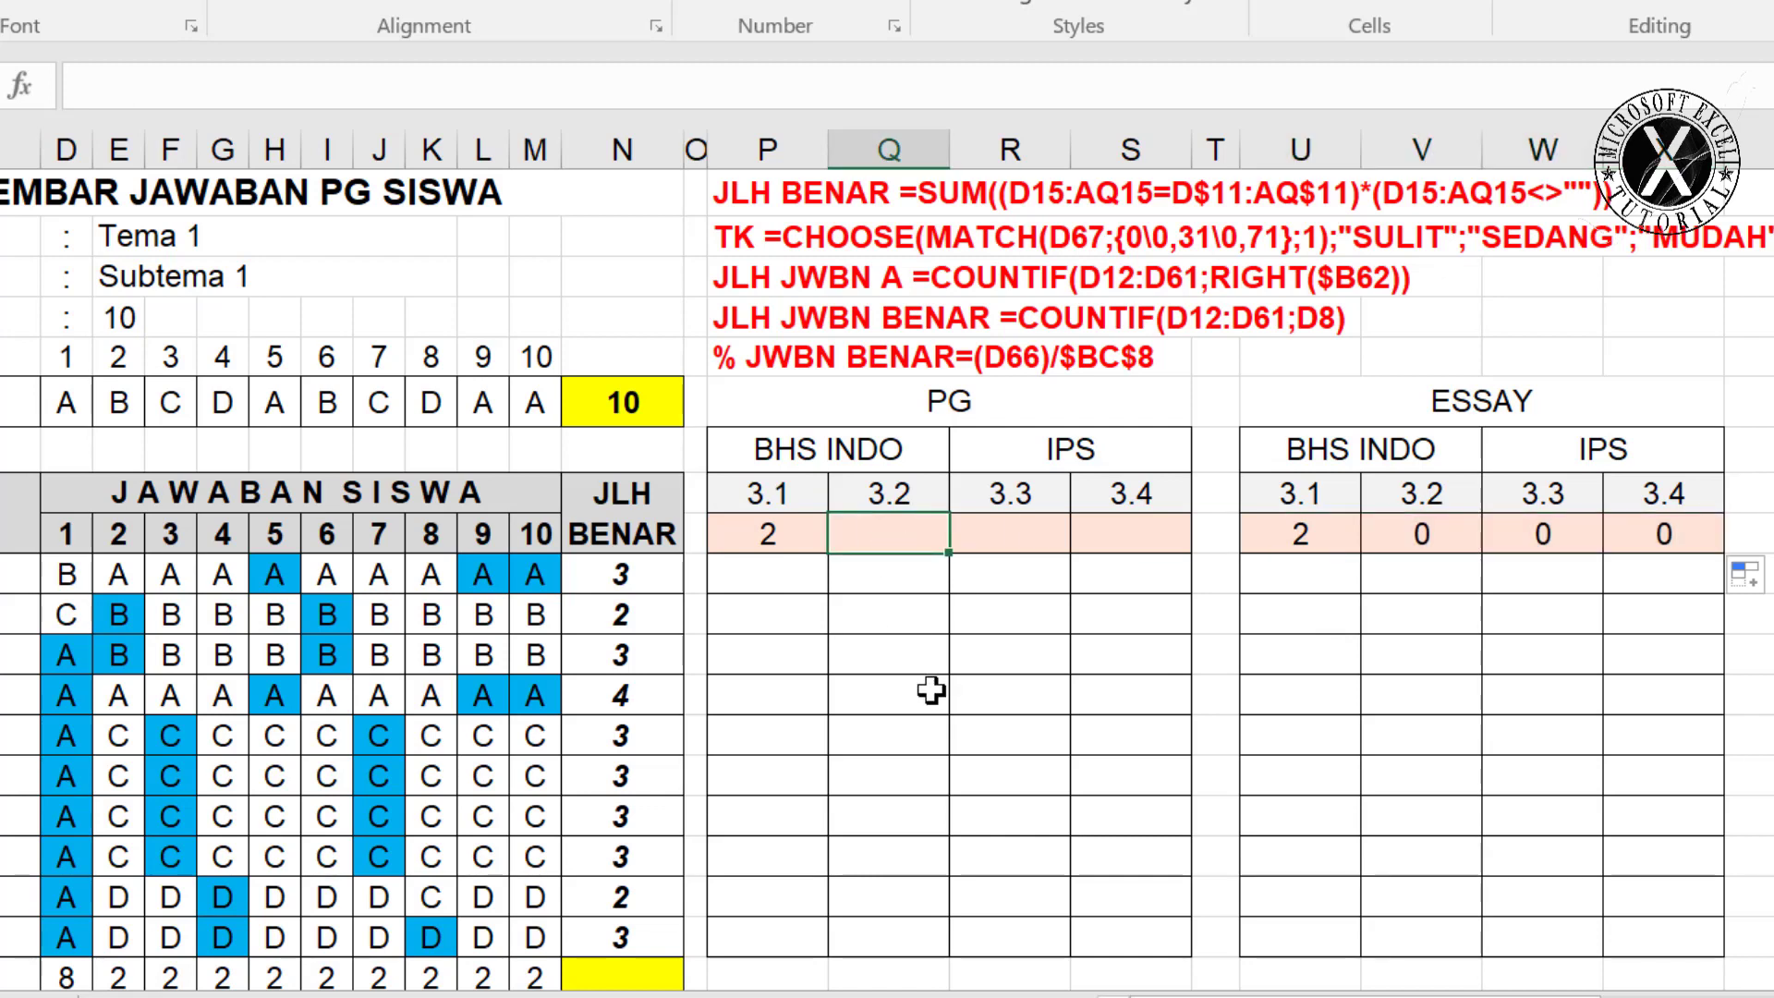
text(2)
click(1014, 527)
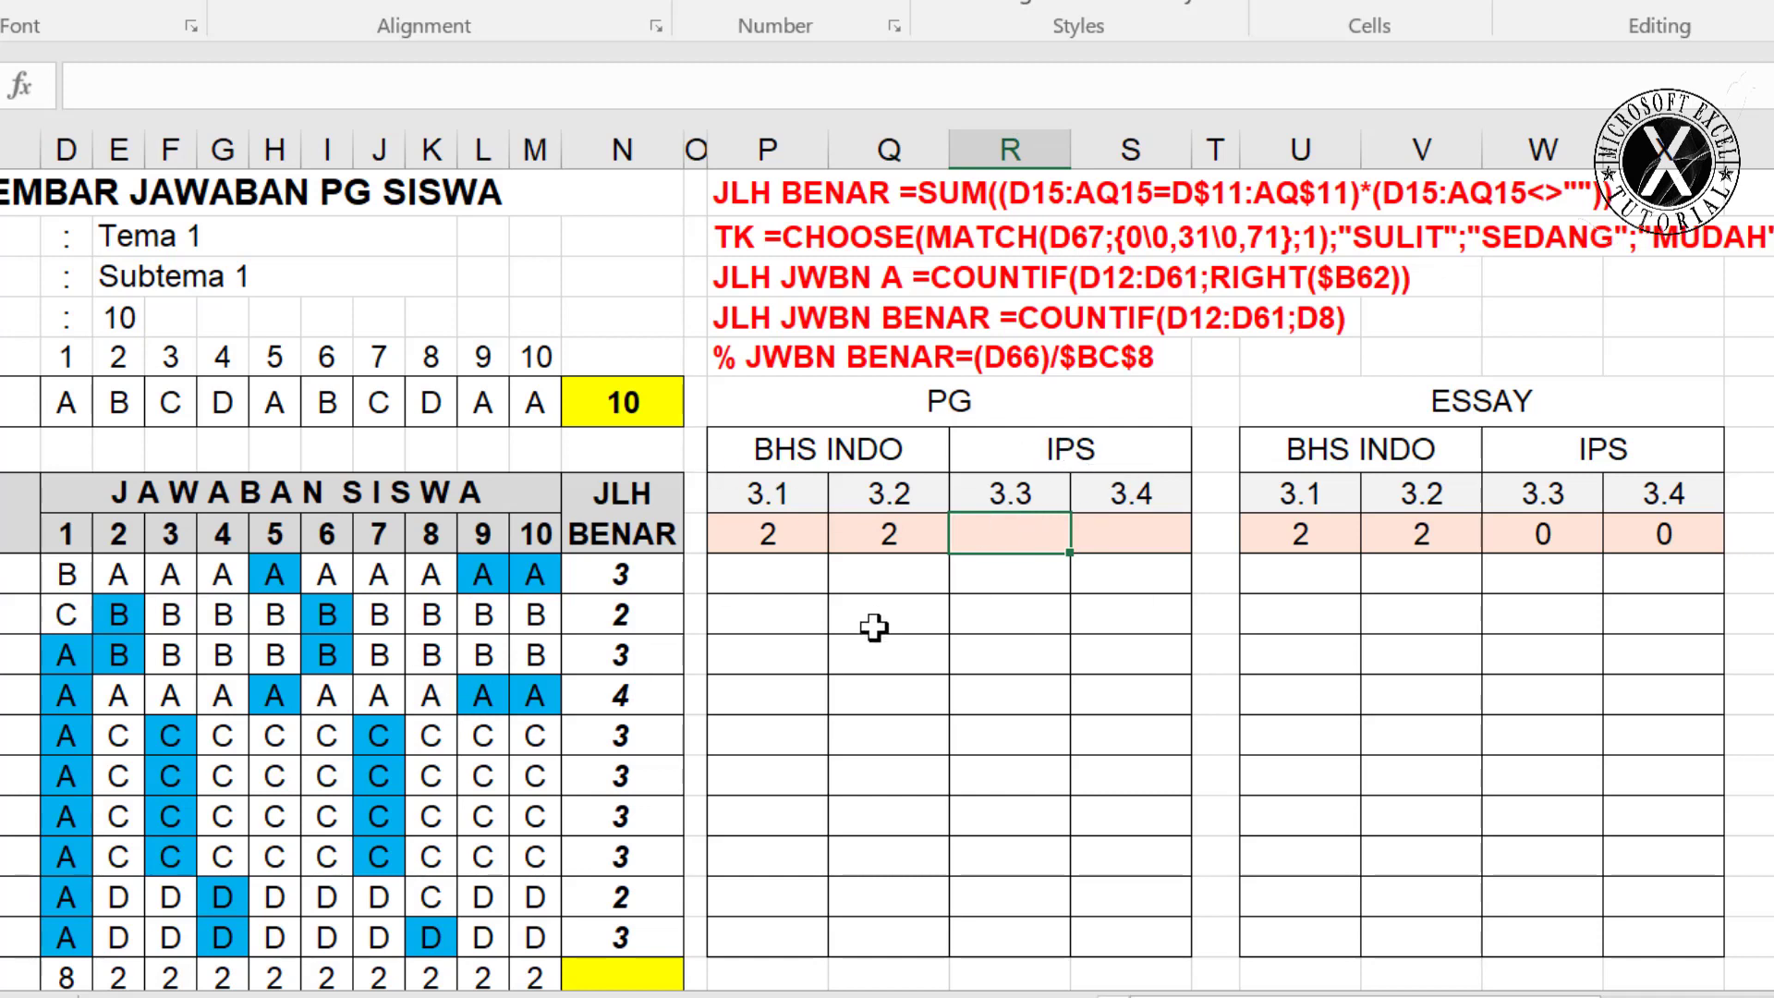
text(3)
Set the question counts in P9:S9 to 3, 3, 2 and 2.
click(765, 533)
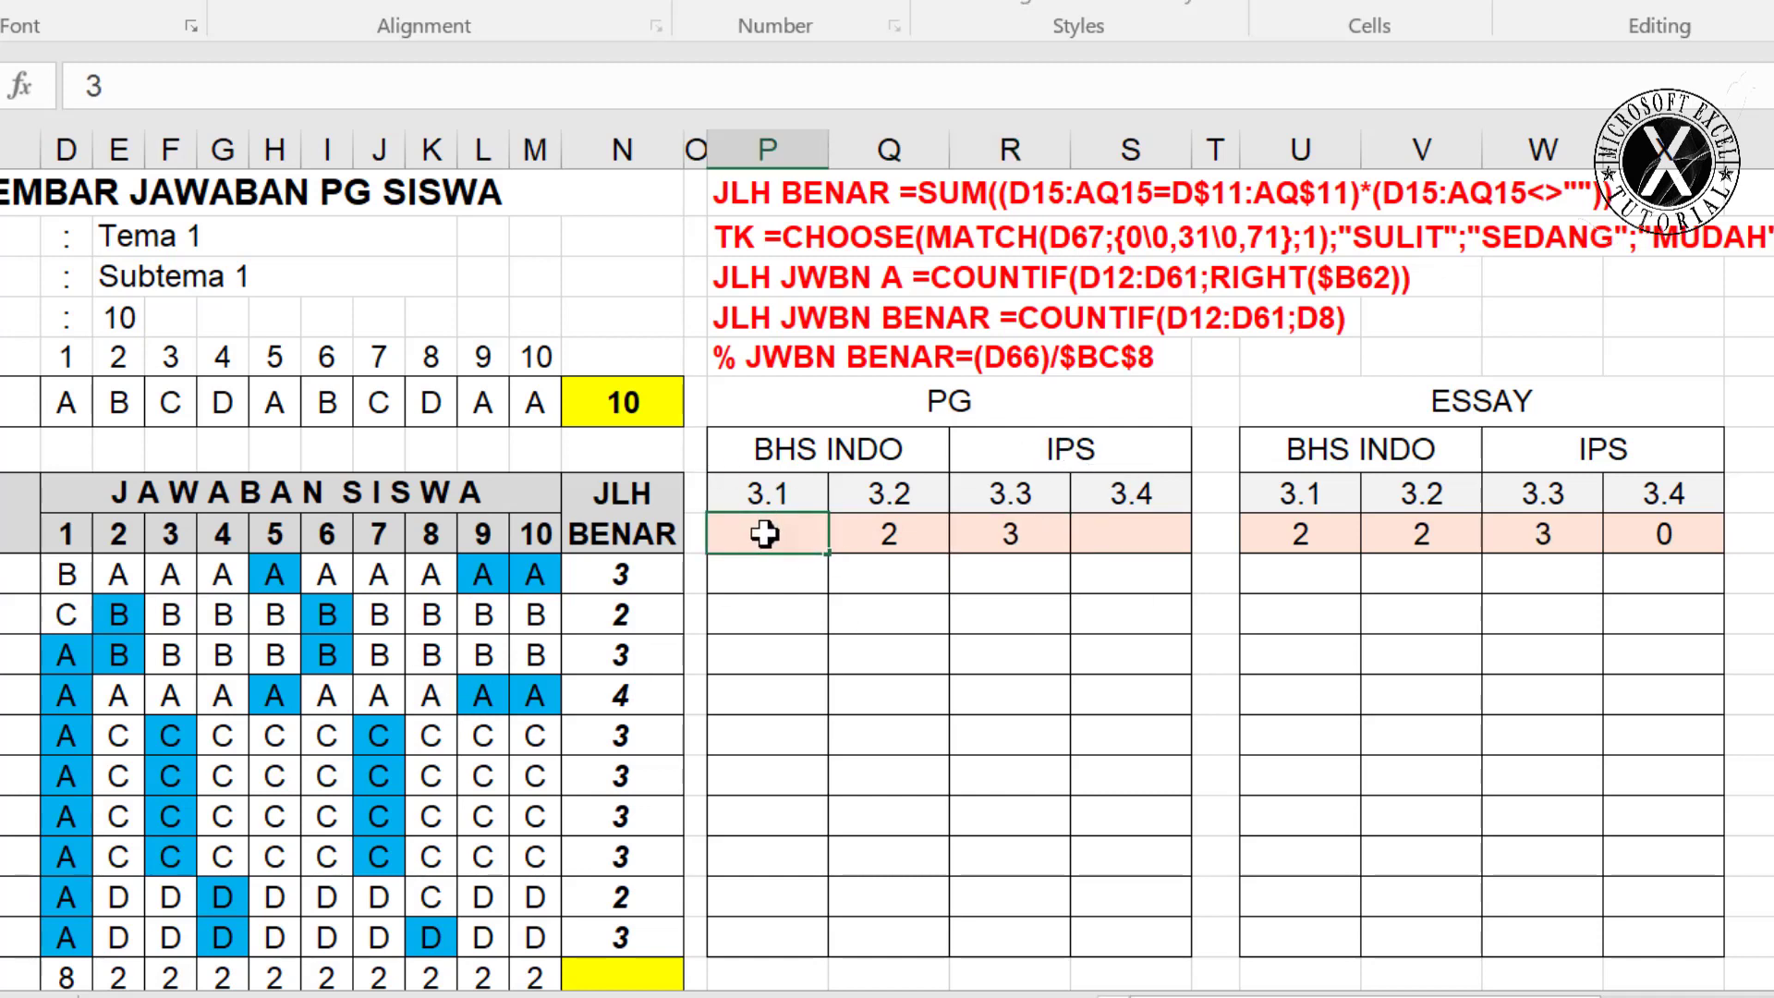
key(Tab)
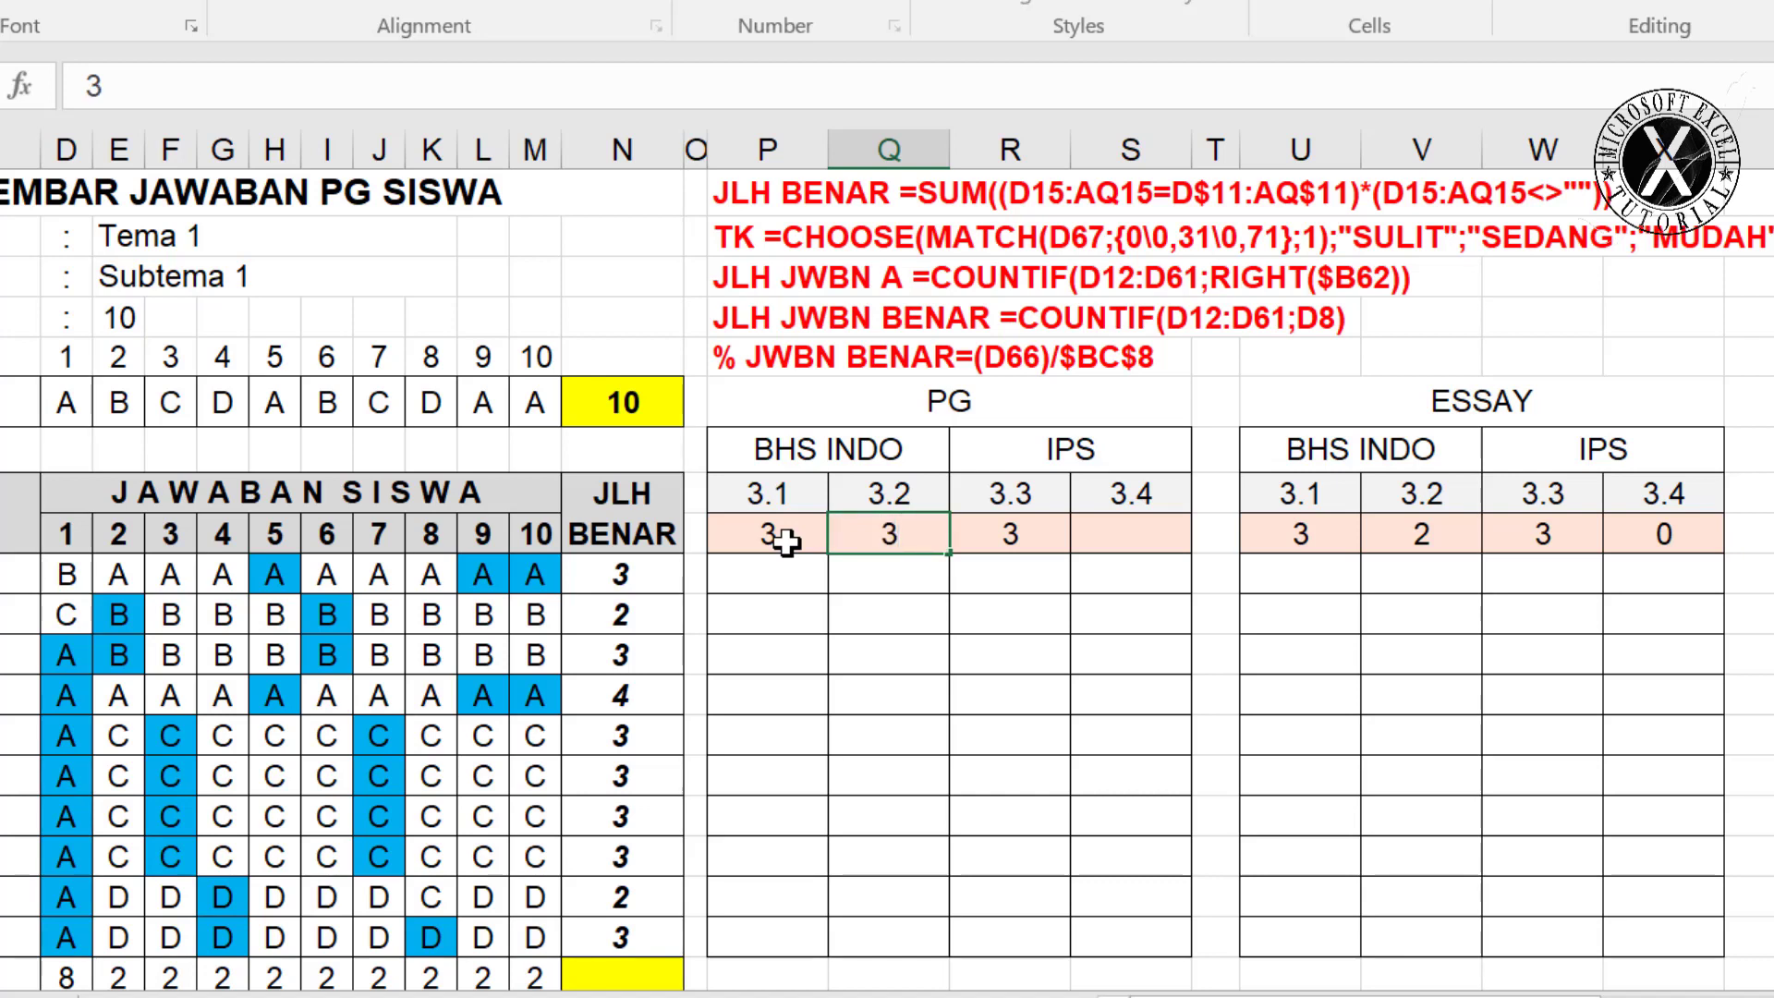
key(Tab)
key(Tab)
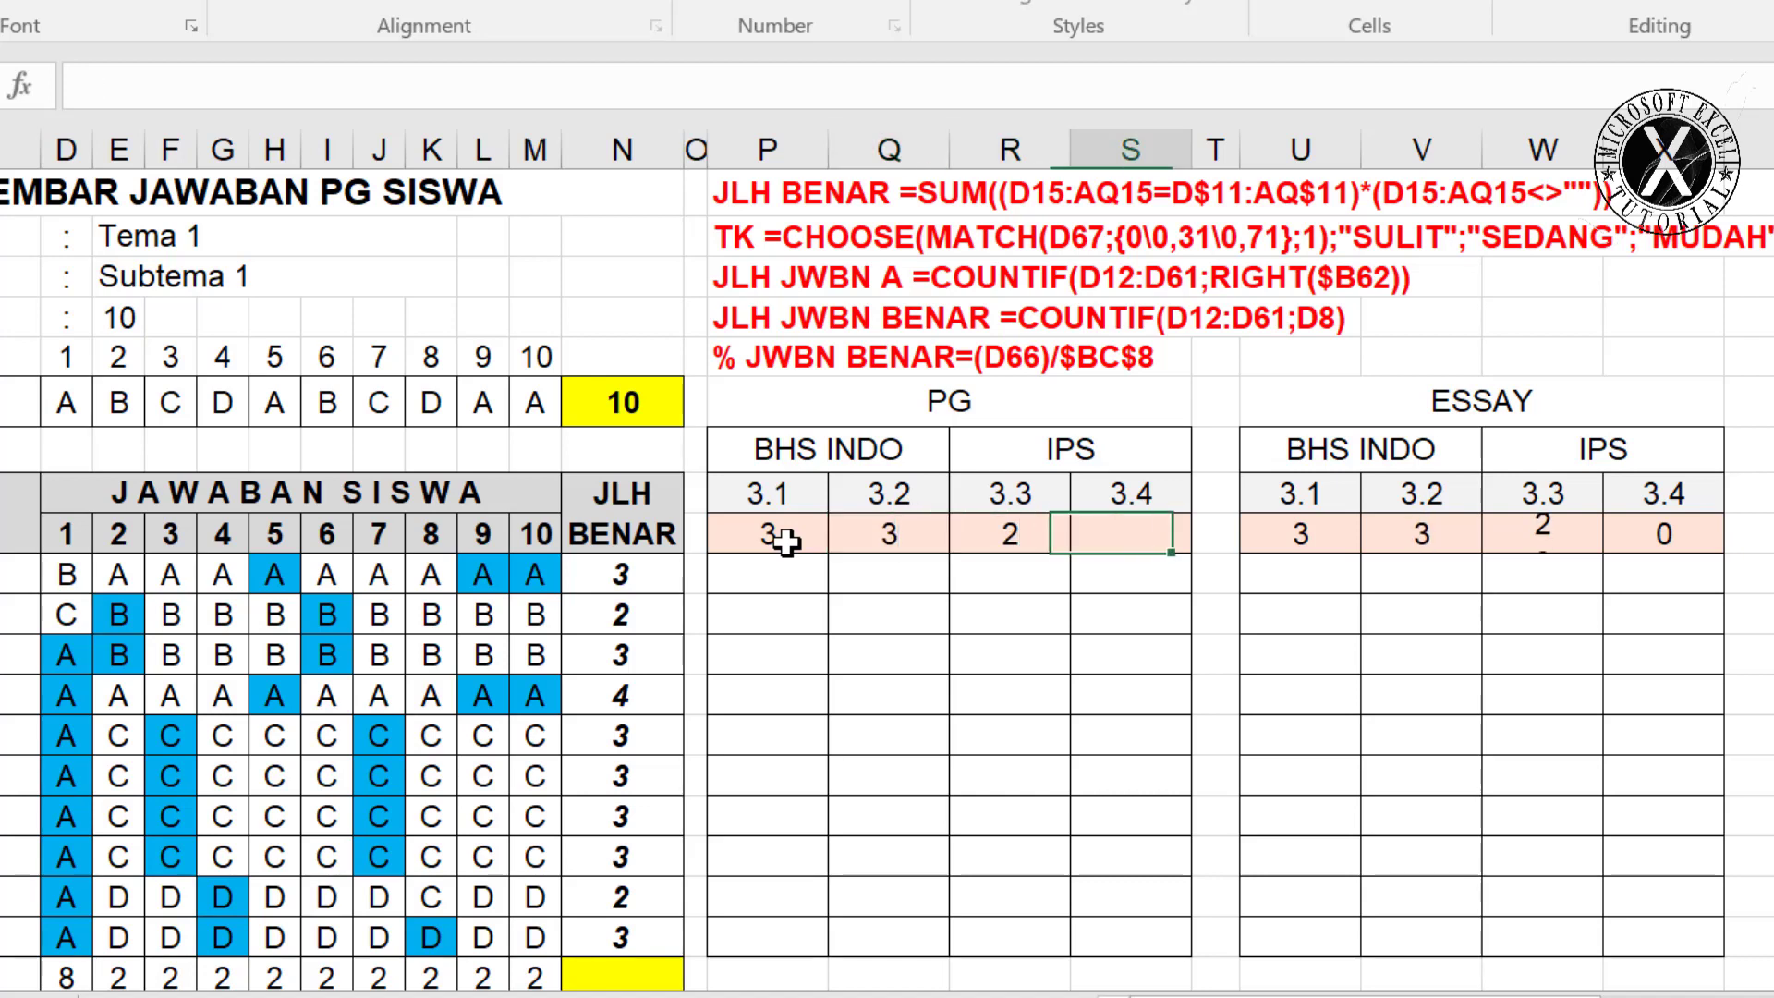
key(Return)
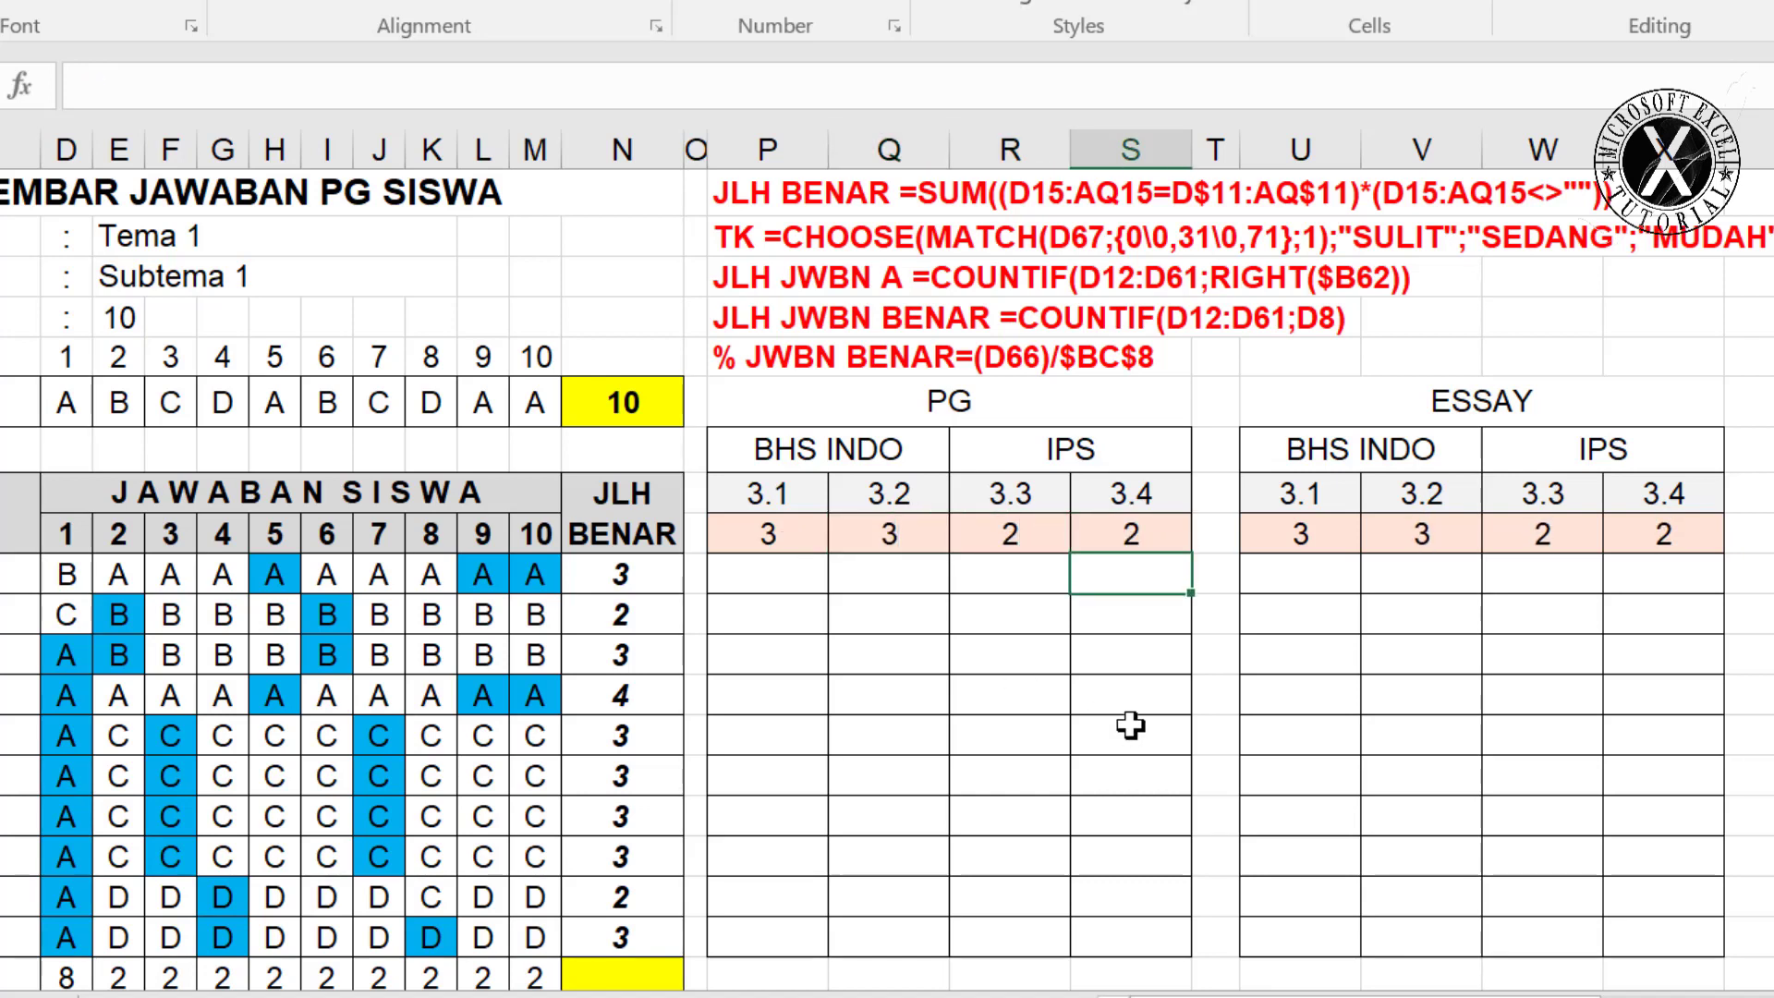
Enter the first student's correct-answer counts 0, 1, 0 and 2 in P10:S10 of the PG table.
click(83, 576)
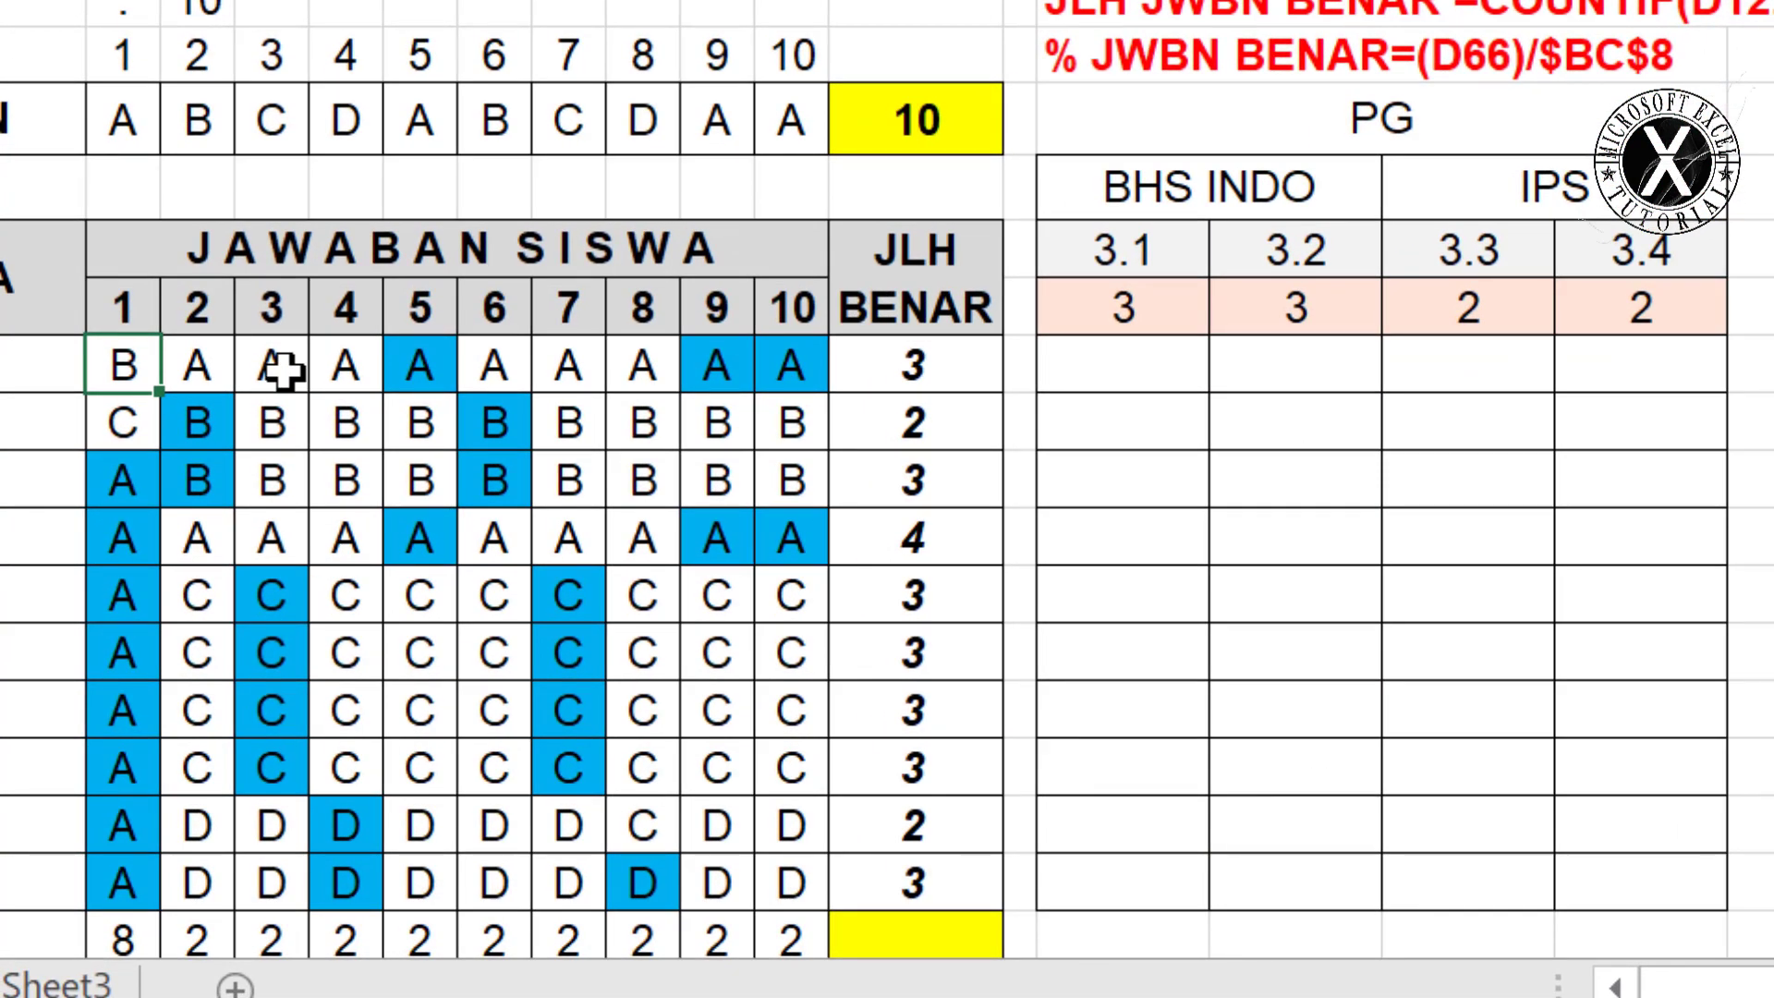
click(1140, 369)
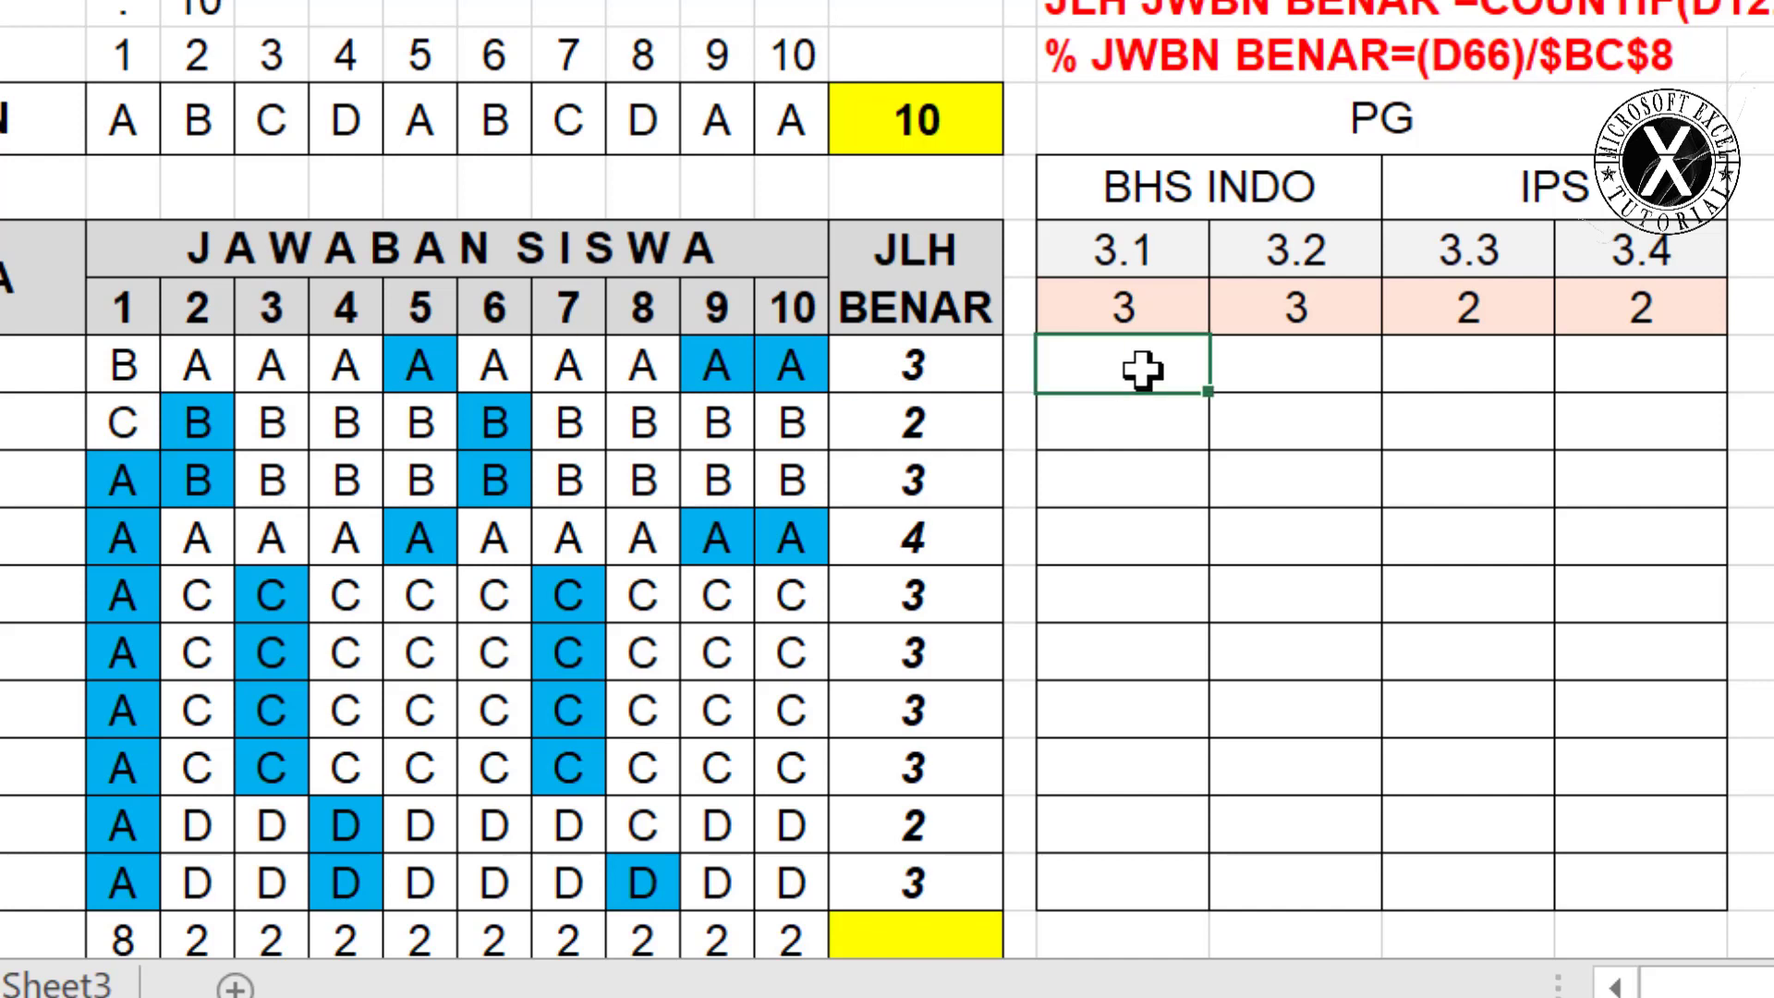
text(0)
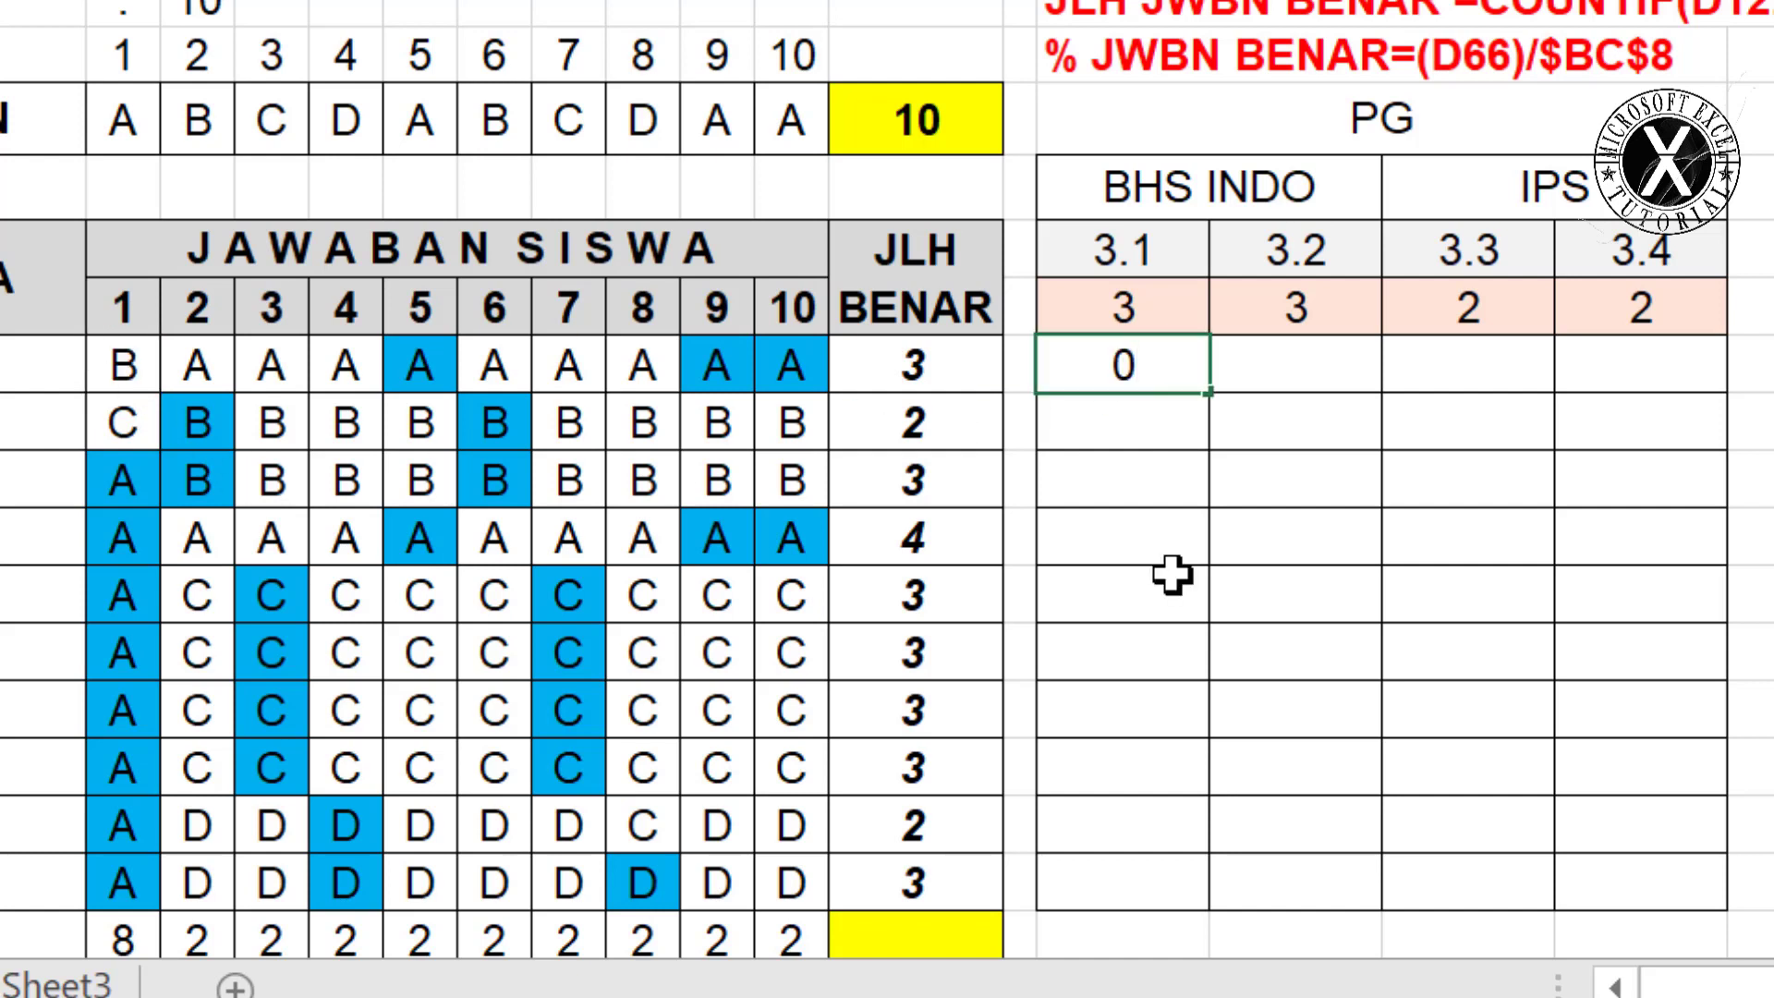
click(1275, 384)
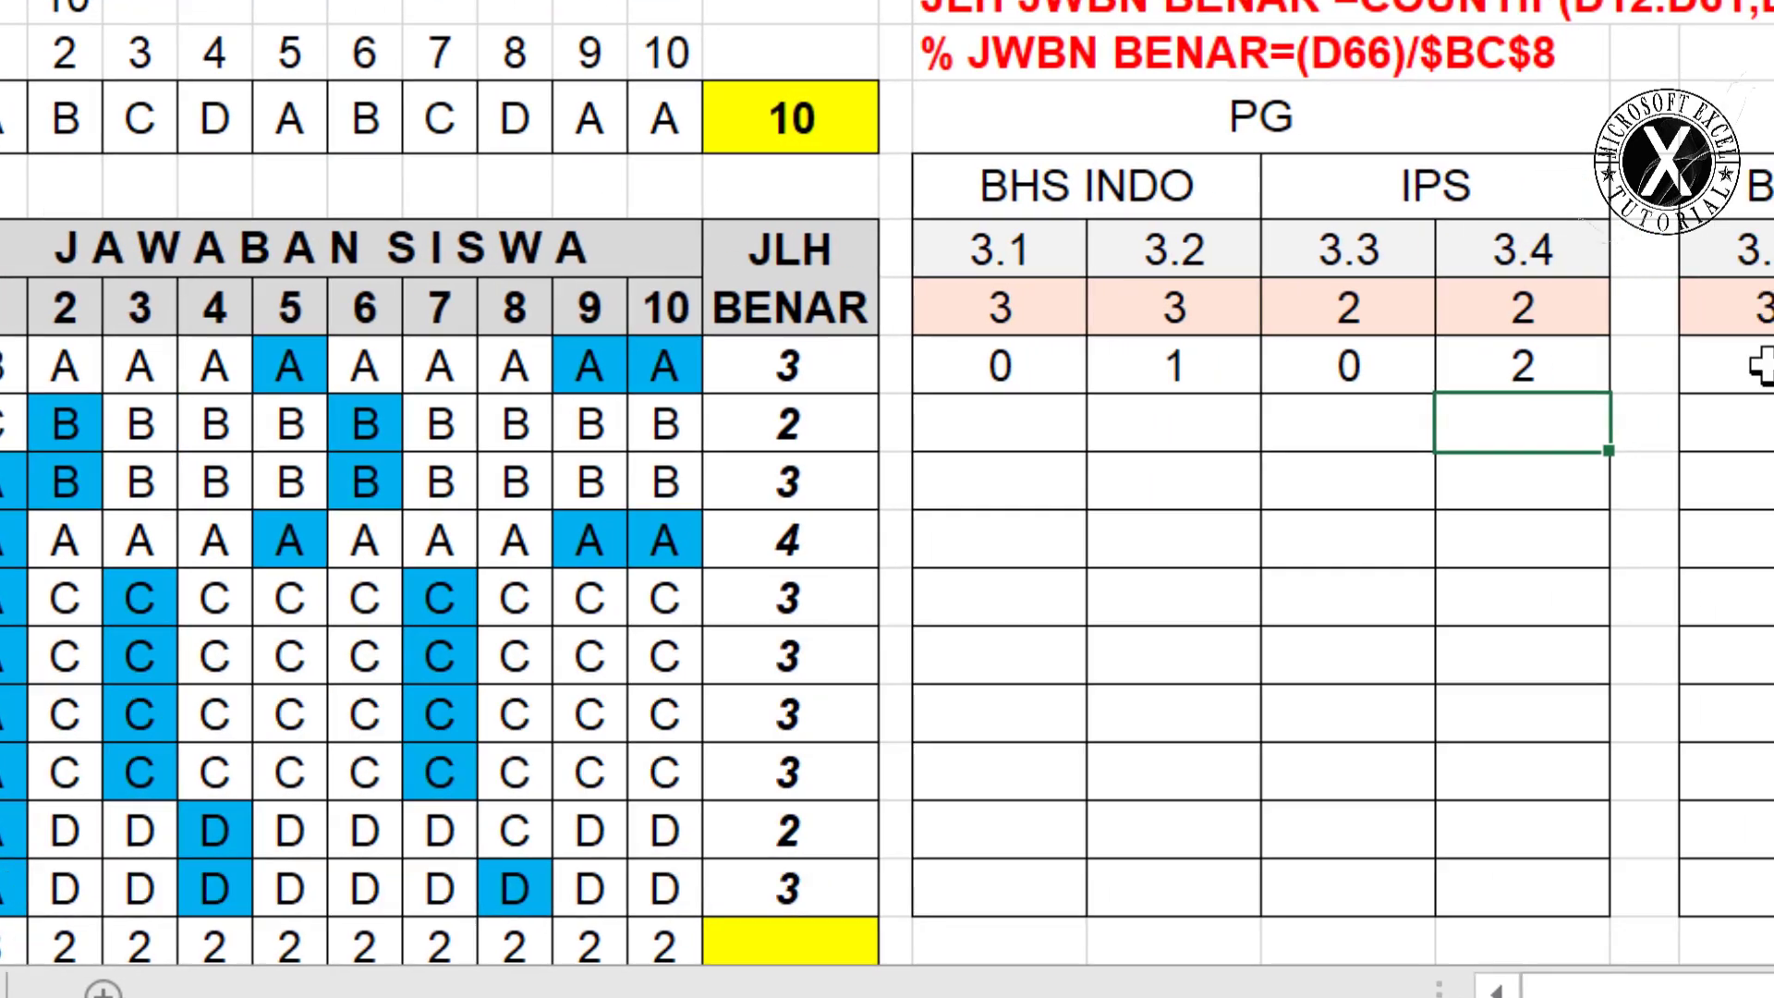
Enter the score formula =(P10)/P$9*100 in U10, keeping the row of the divisor fixed.
click(1773, 364)
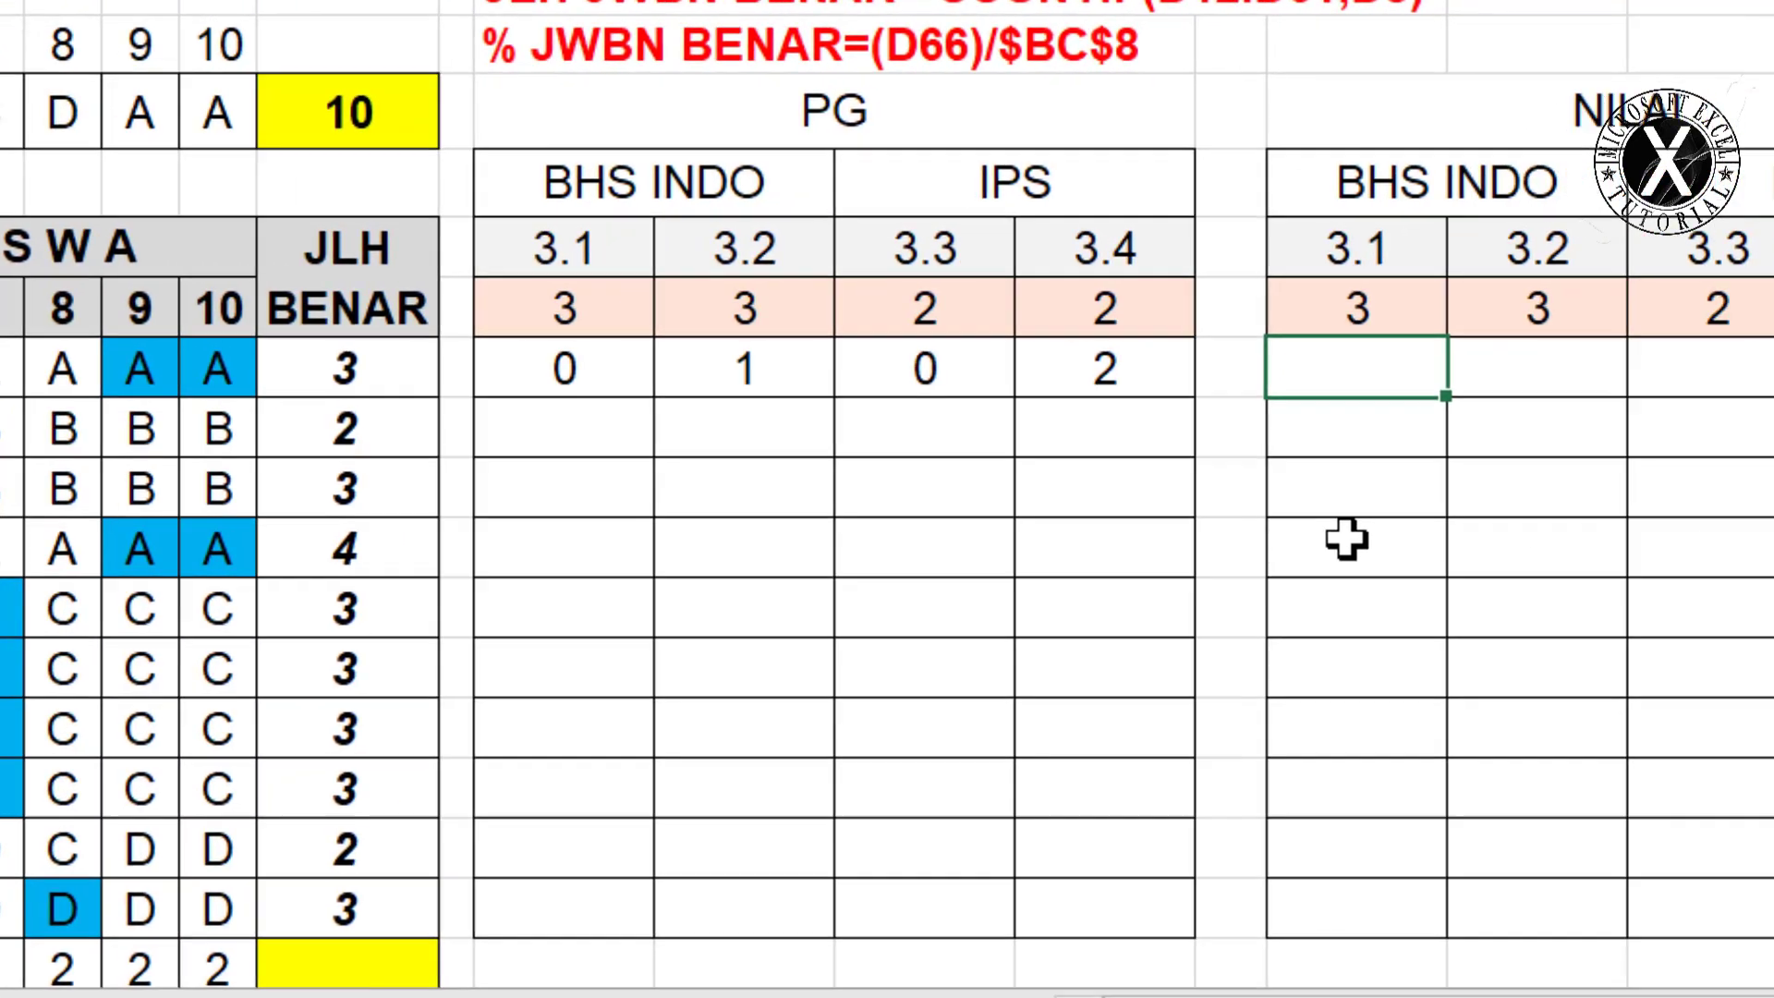
text(=)
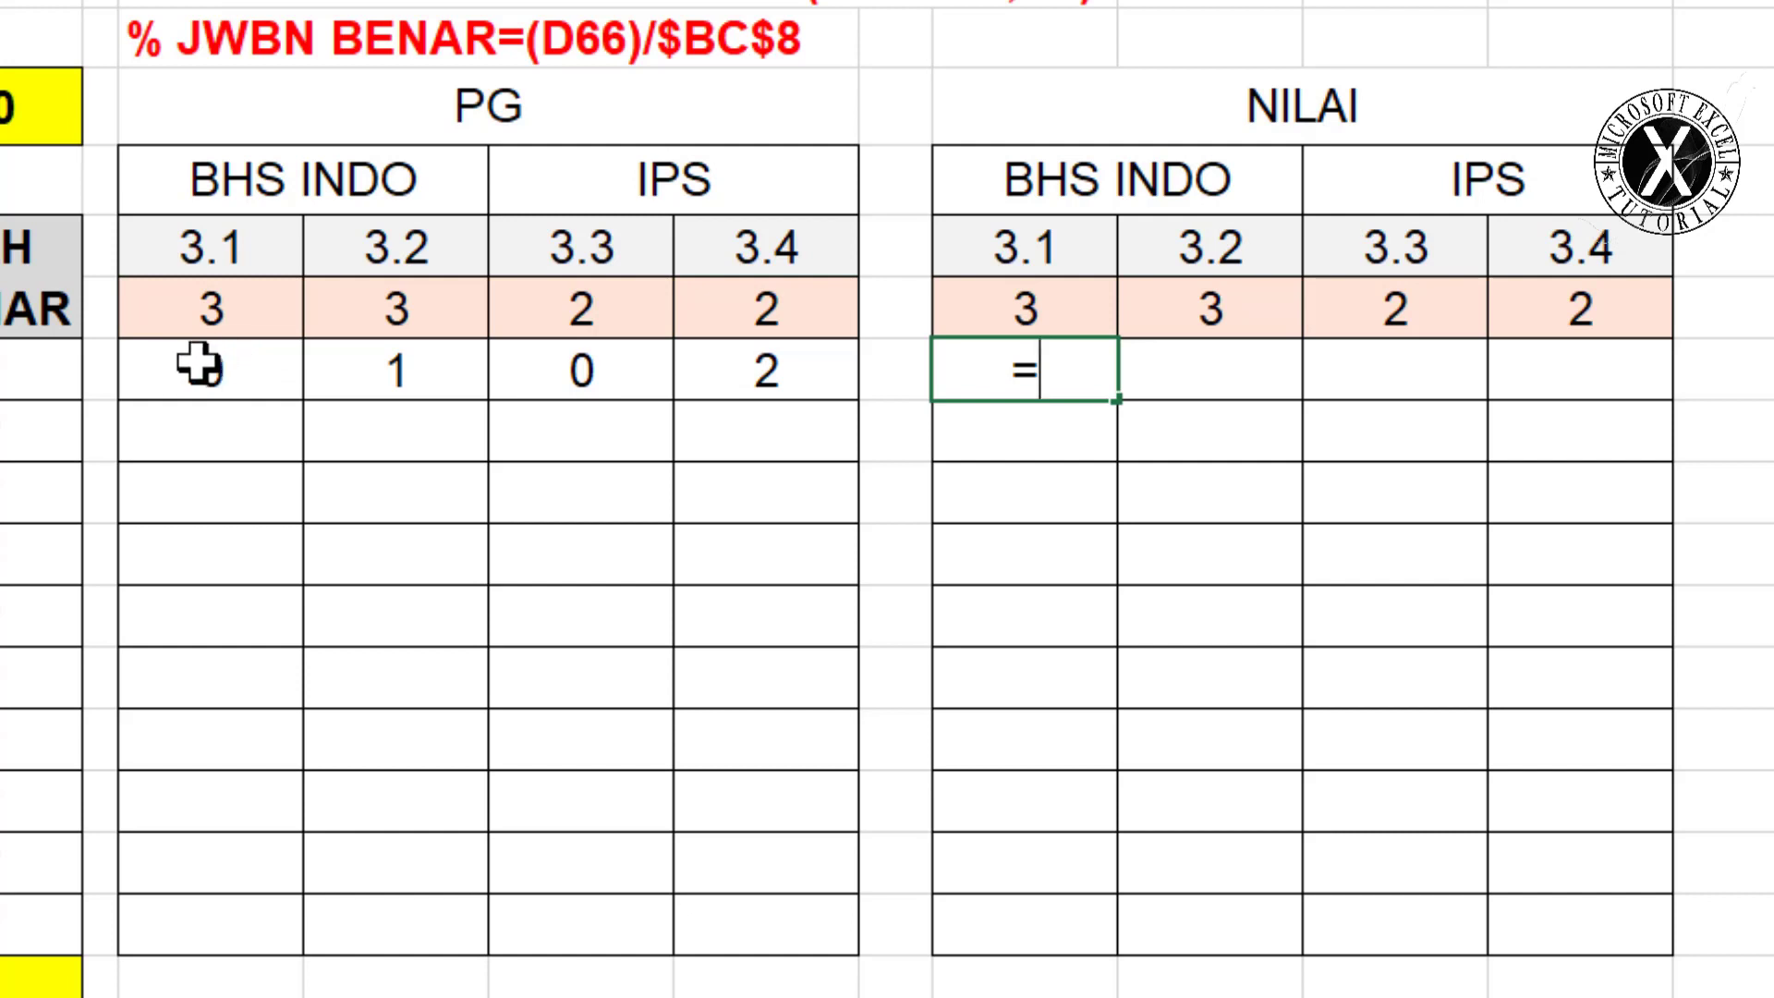
click(199, 365)
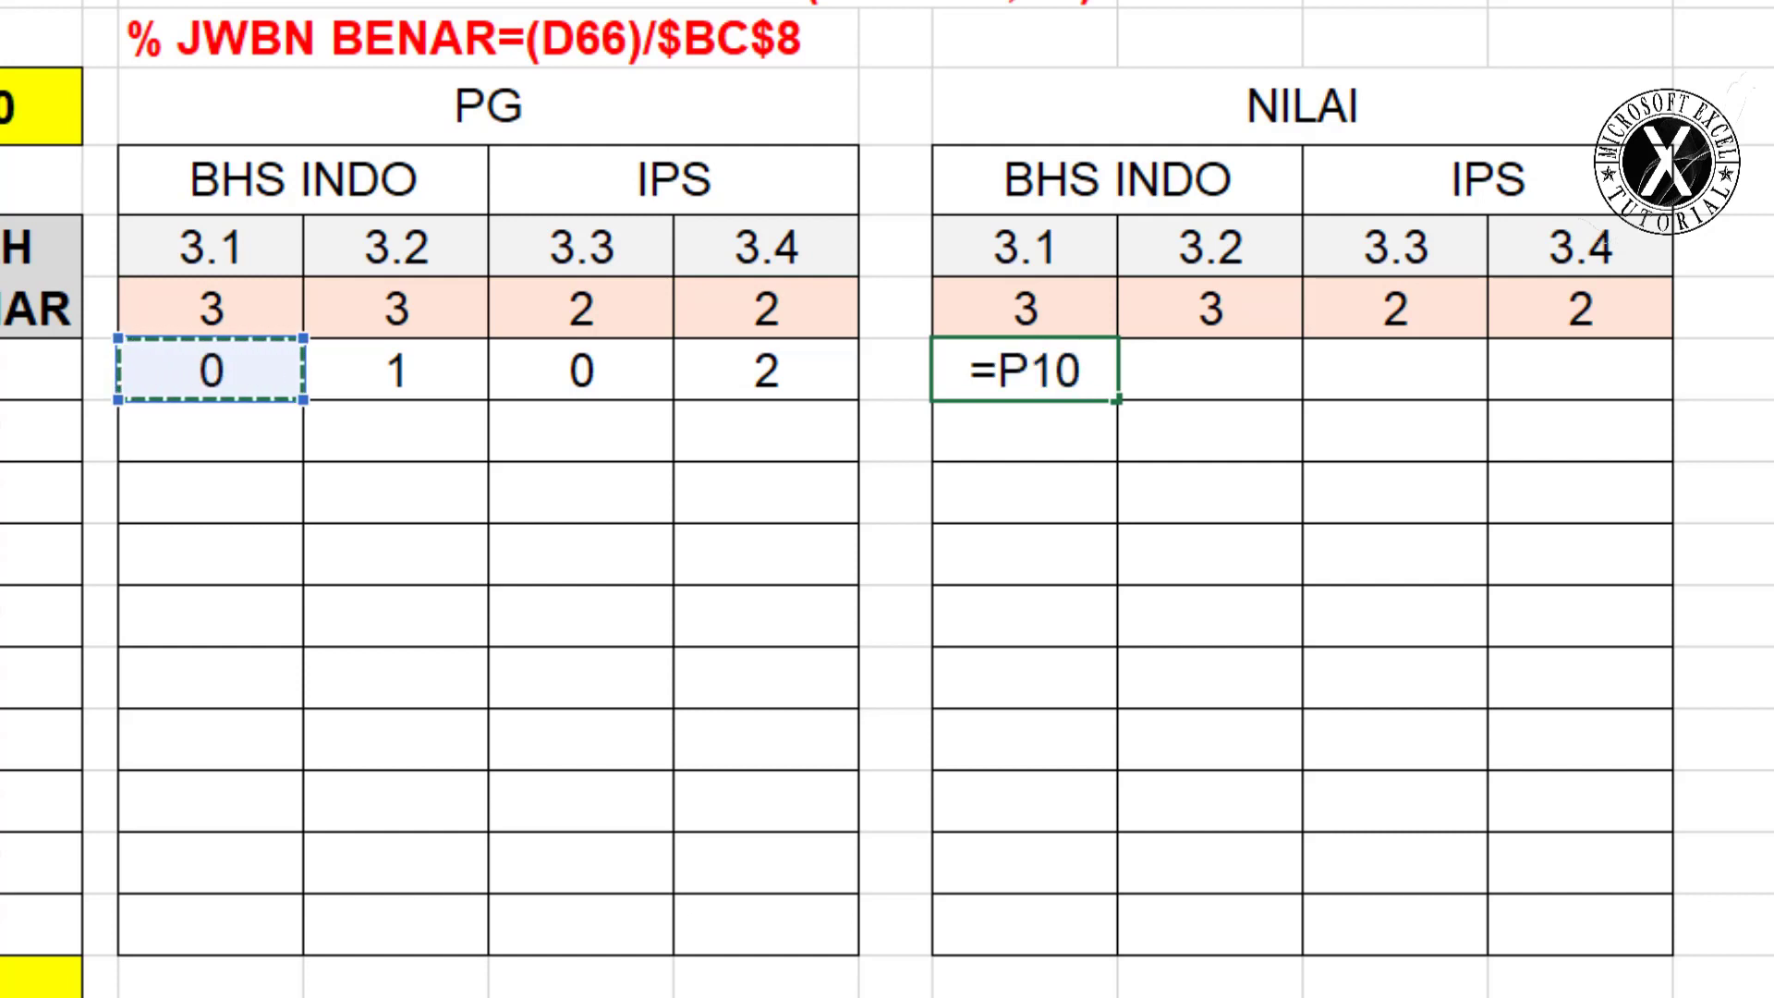
text((P10)
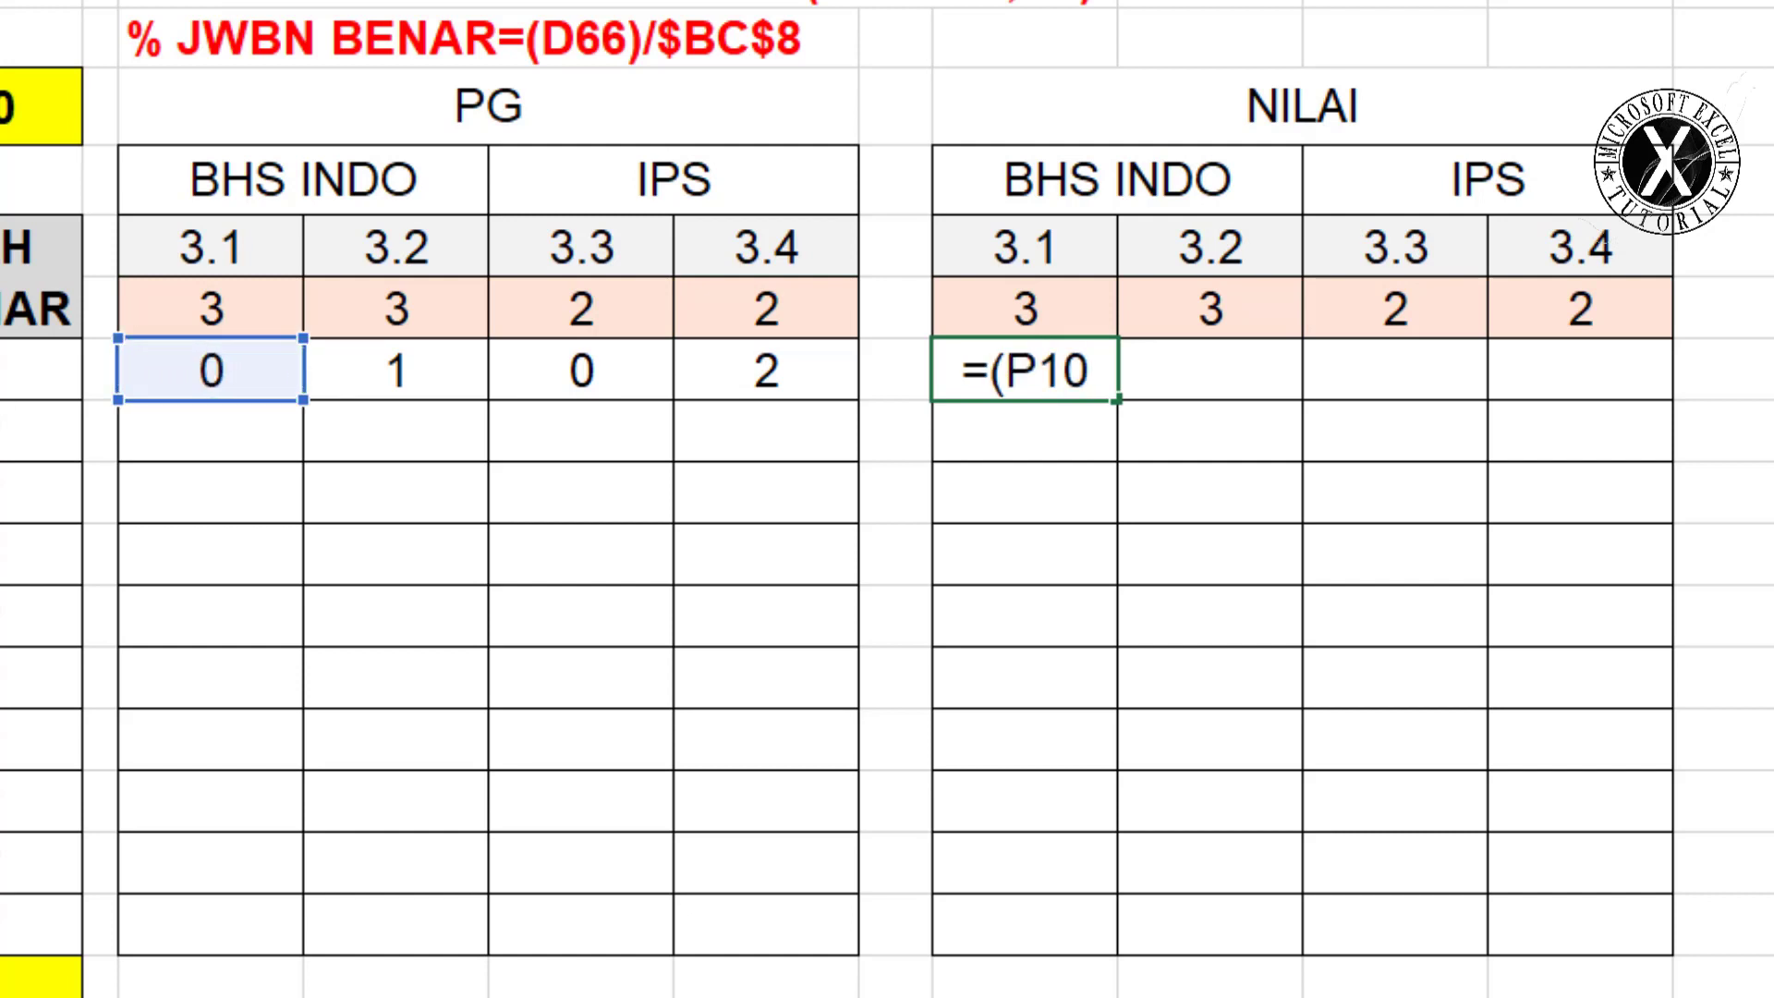
text())
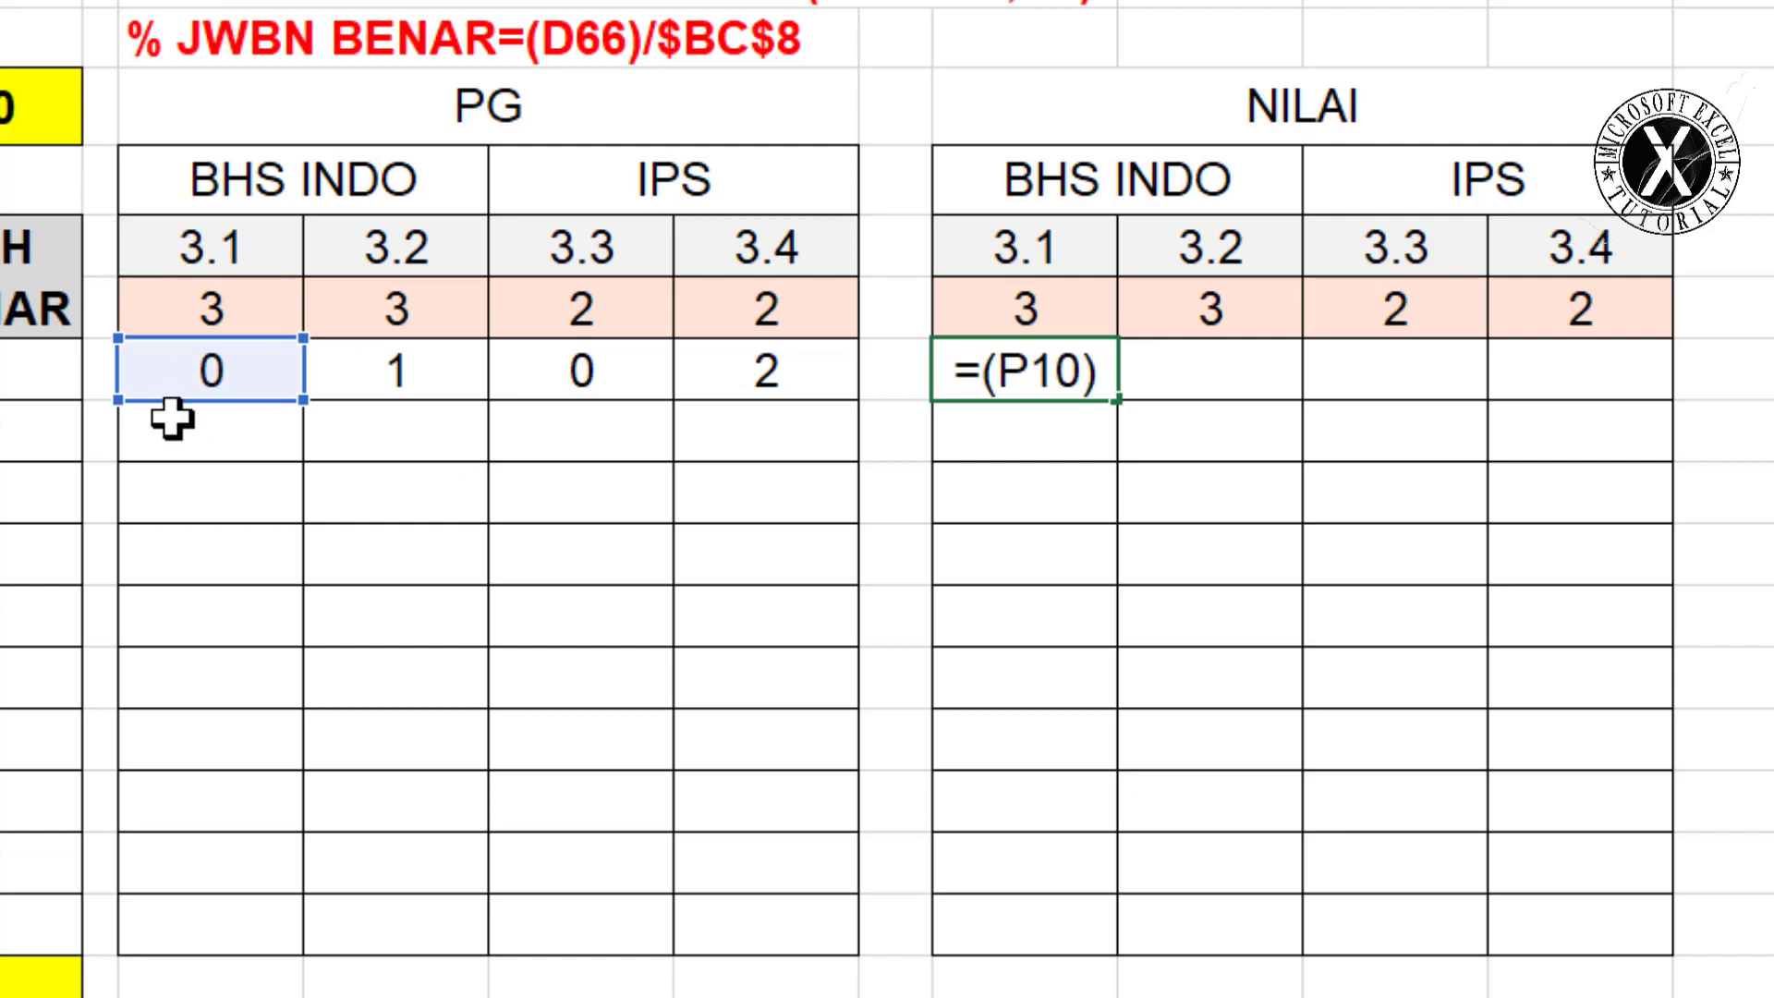
text(/)
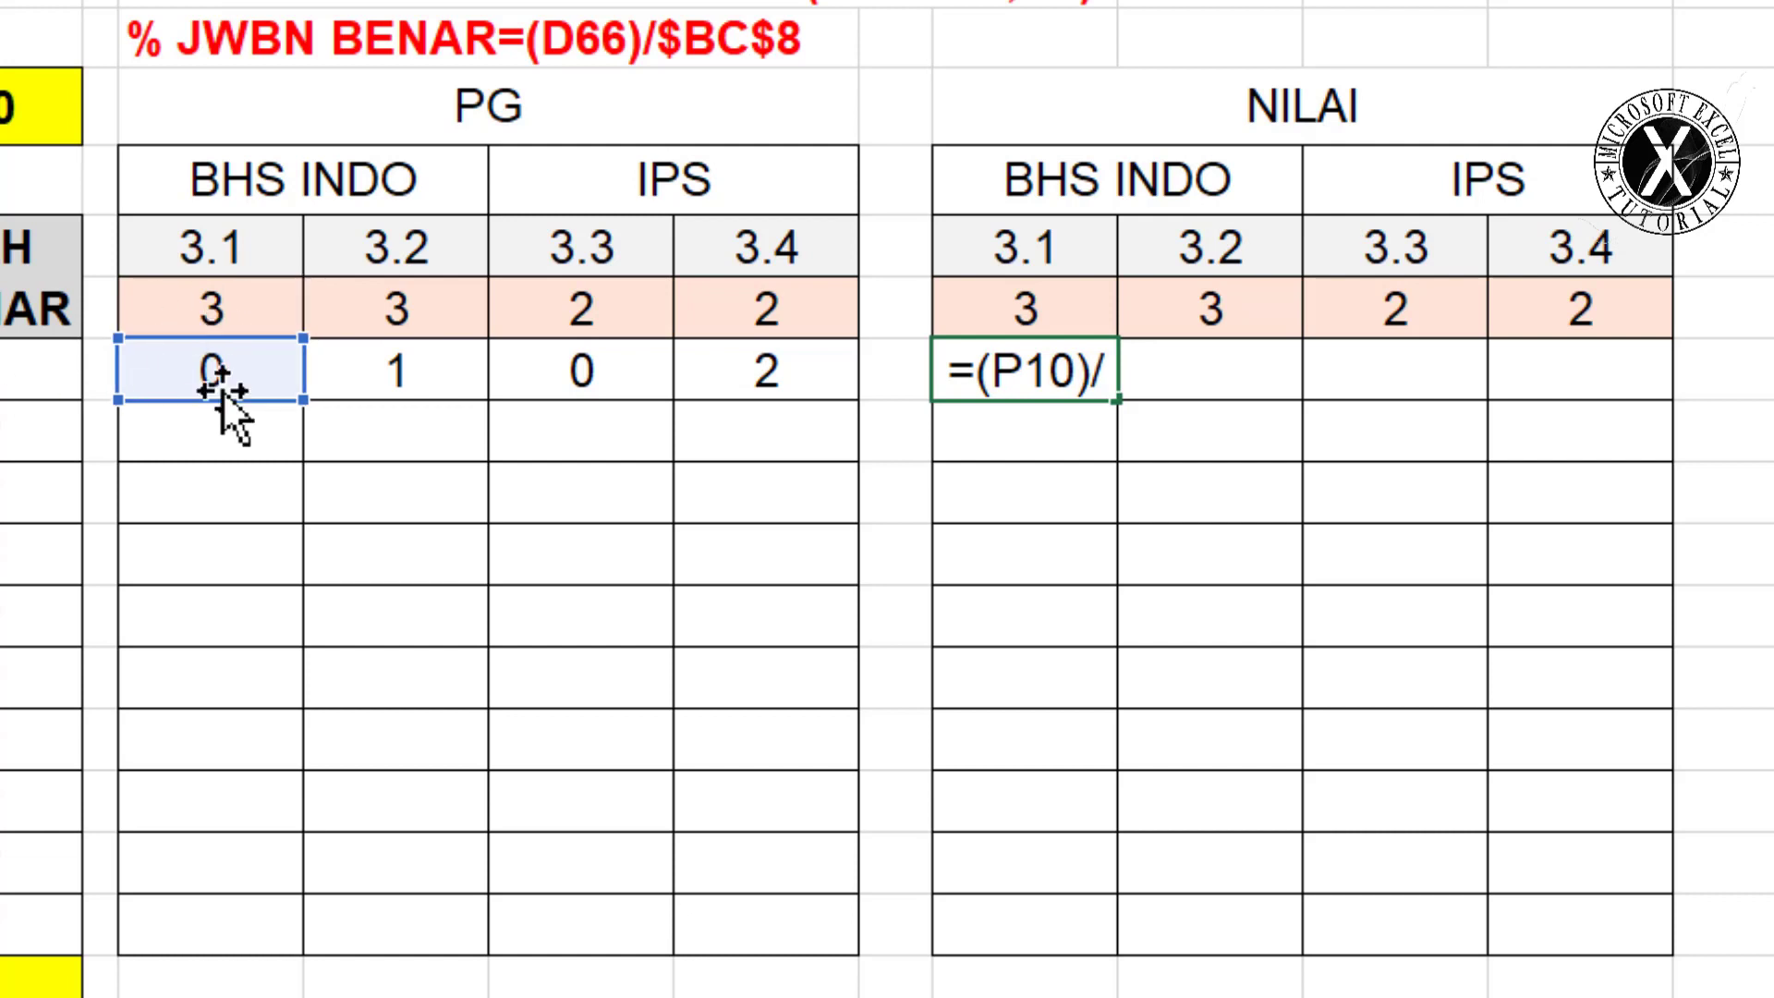
click(228, 313)
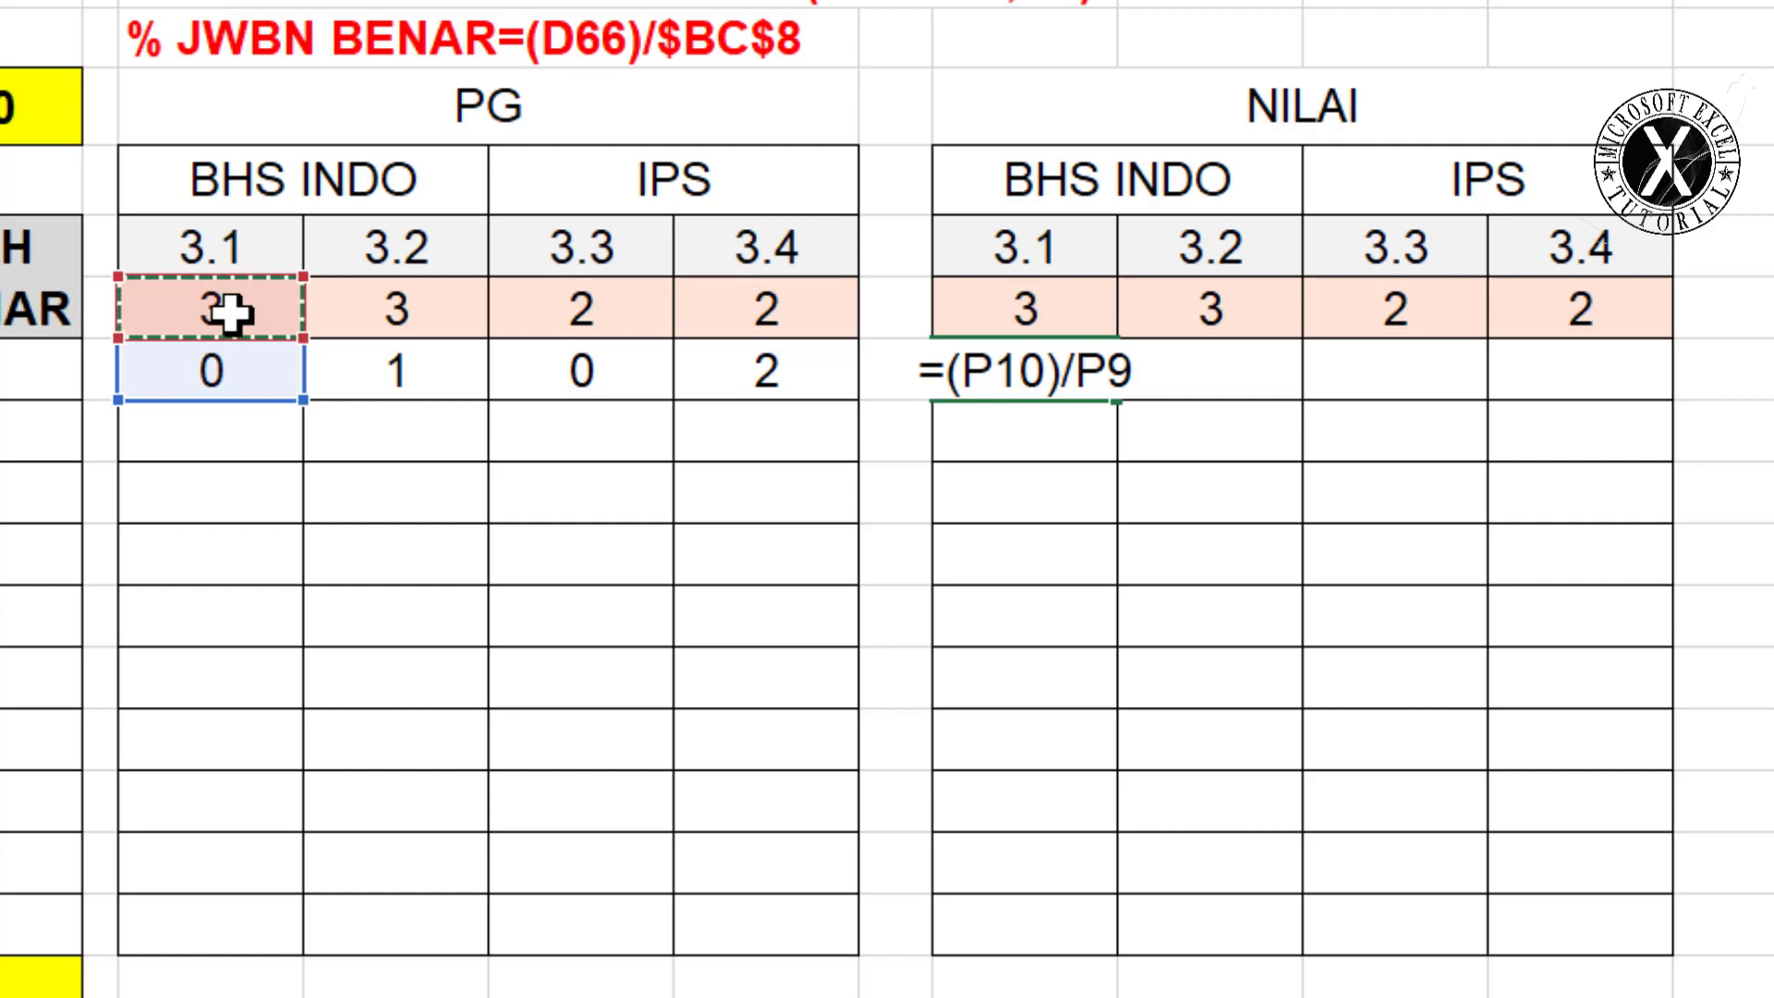
text(*100)
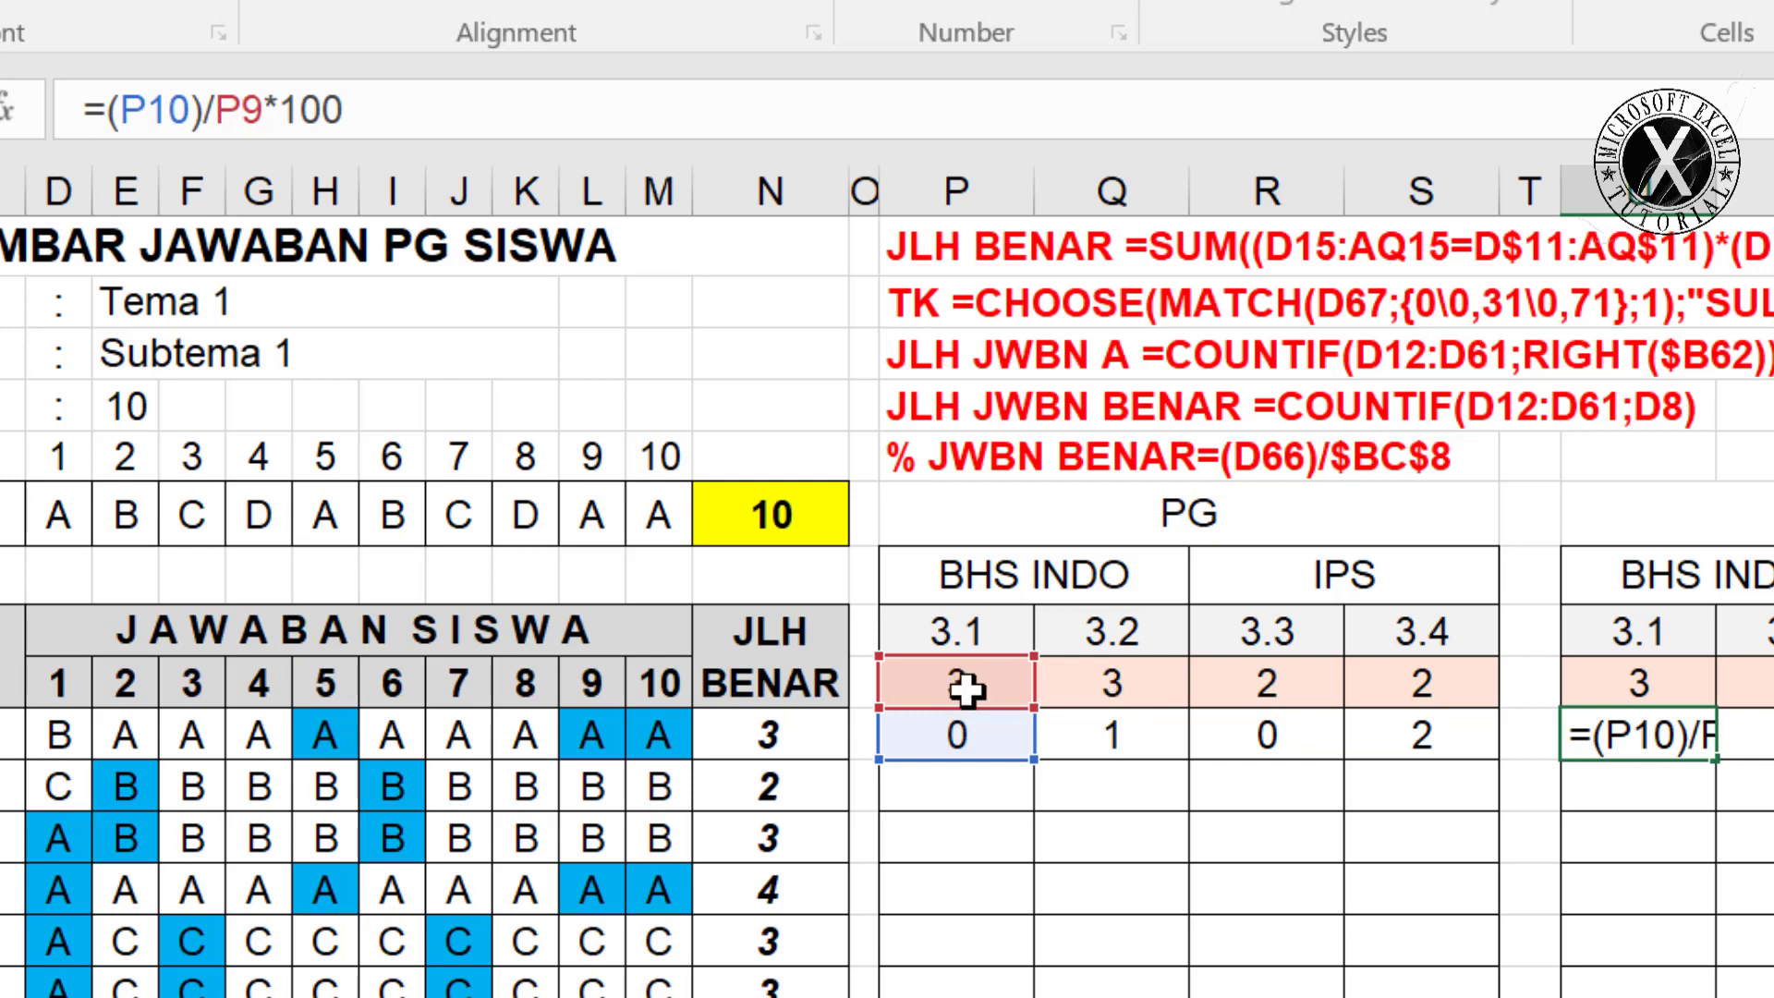
key(F4)
key(F4)
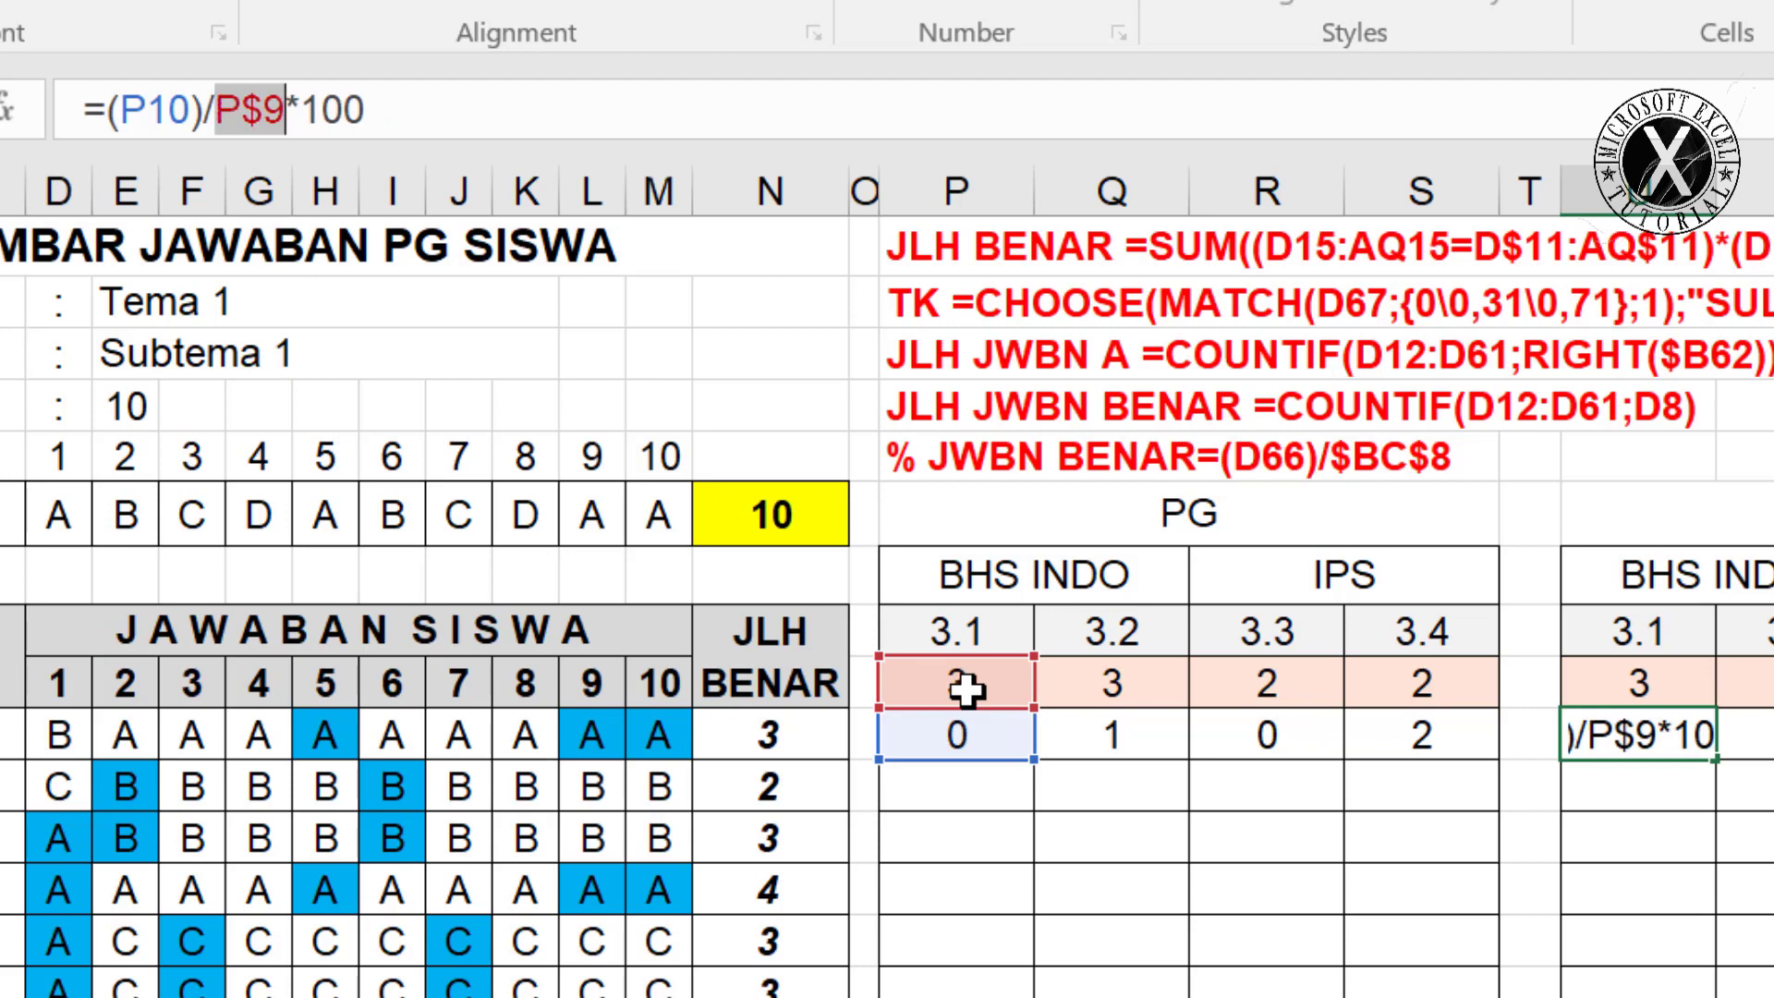
key(Return)
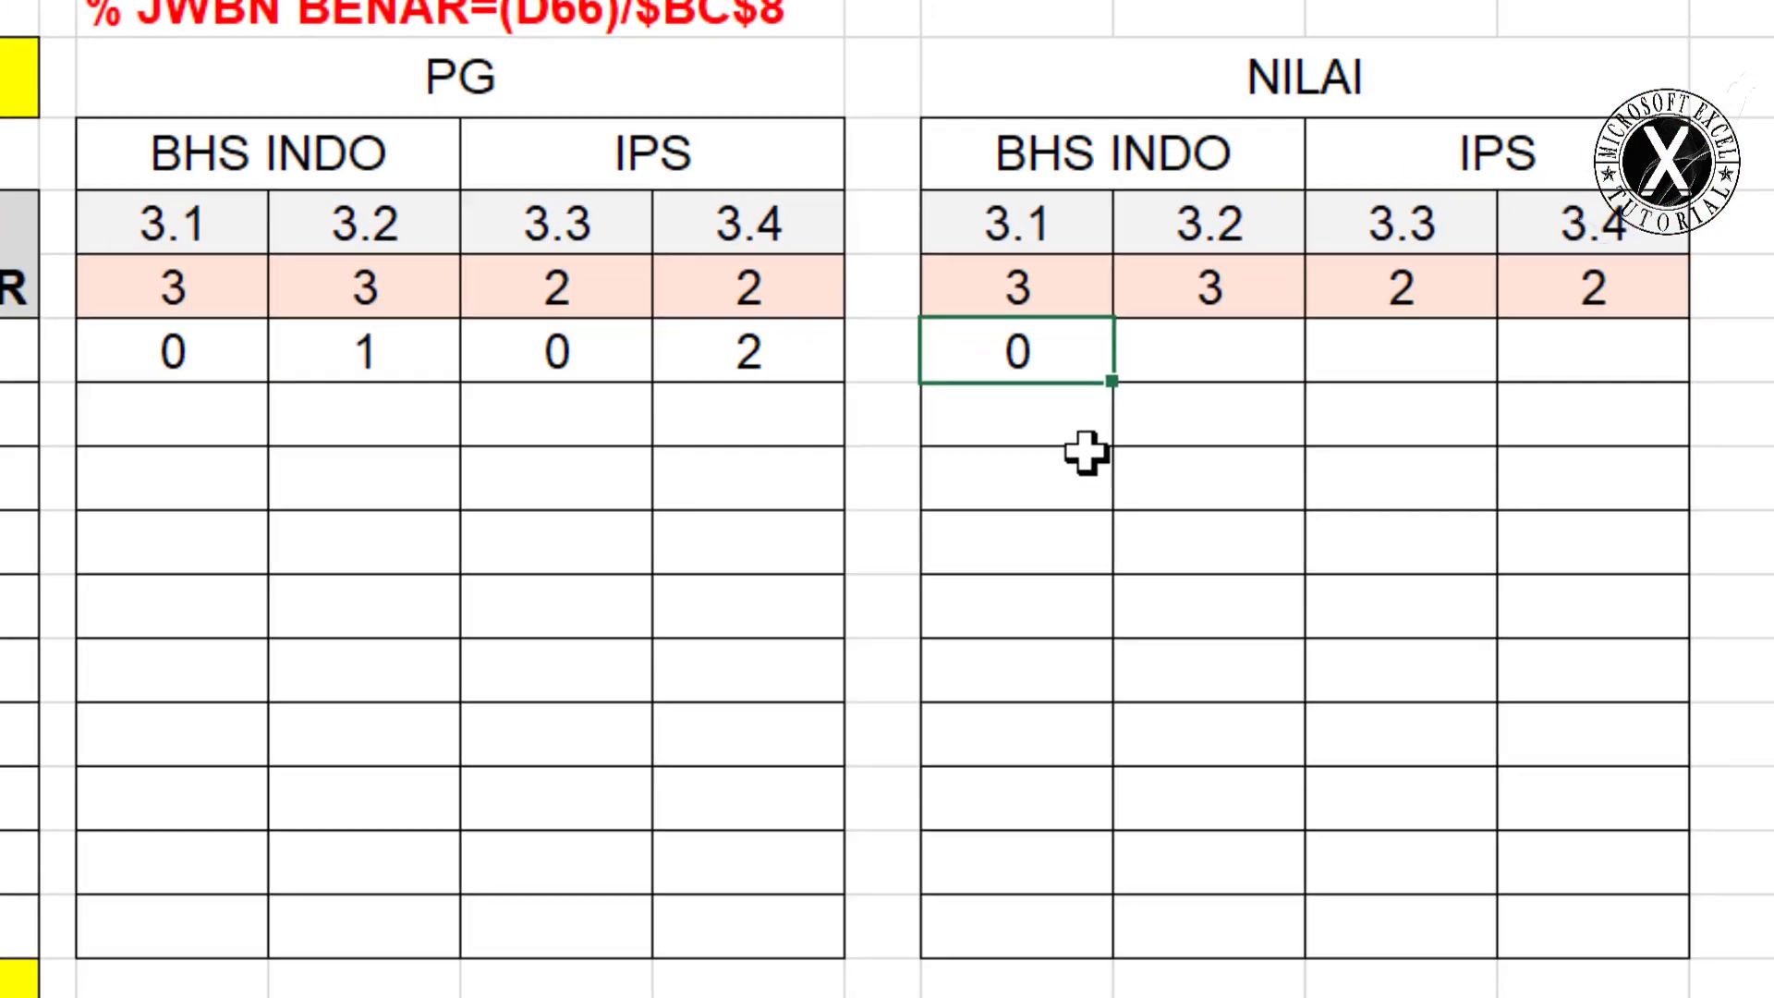
Fill the score formula from U10 across to X10 and check the references in X10.
drag(1714, 811, 1773, 800)
double_click(1575, 341)
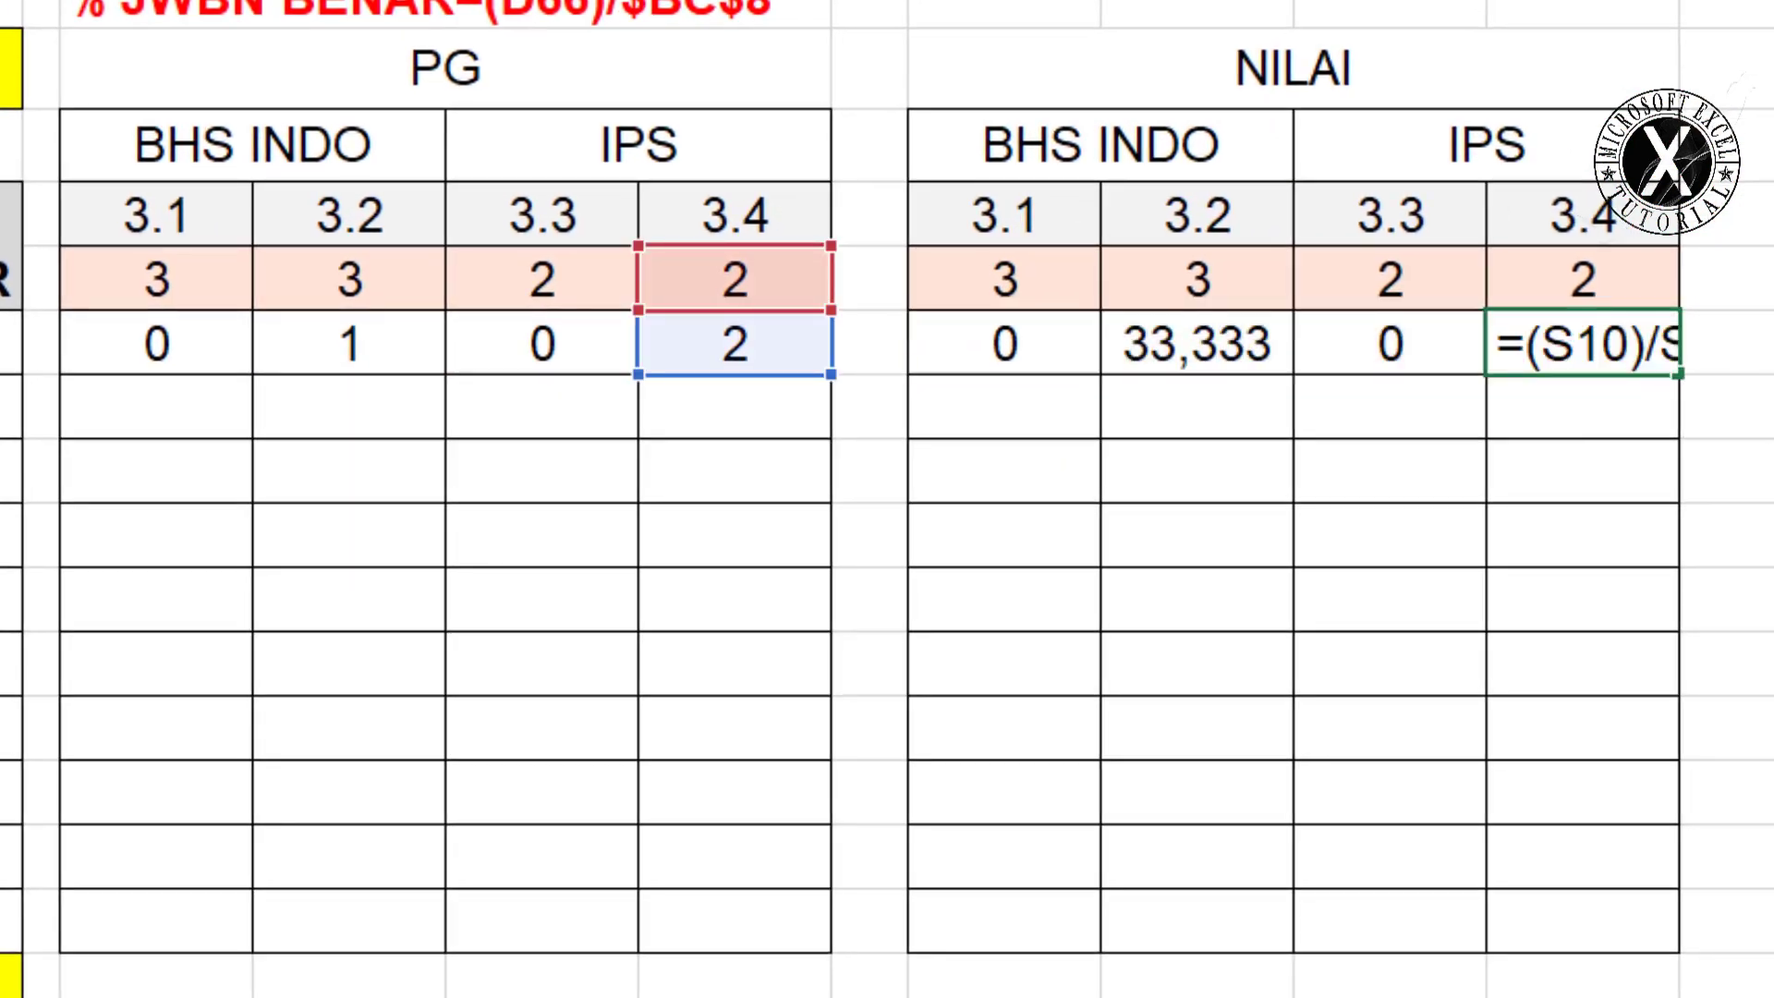
key(Return)
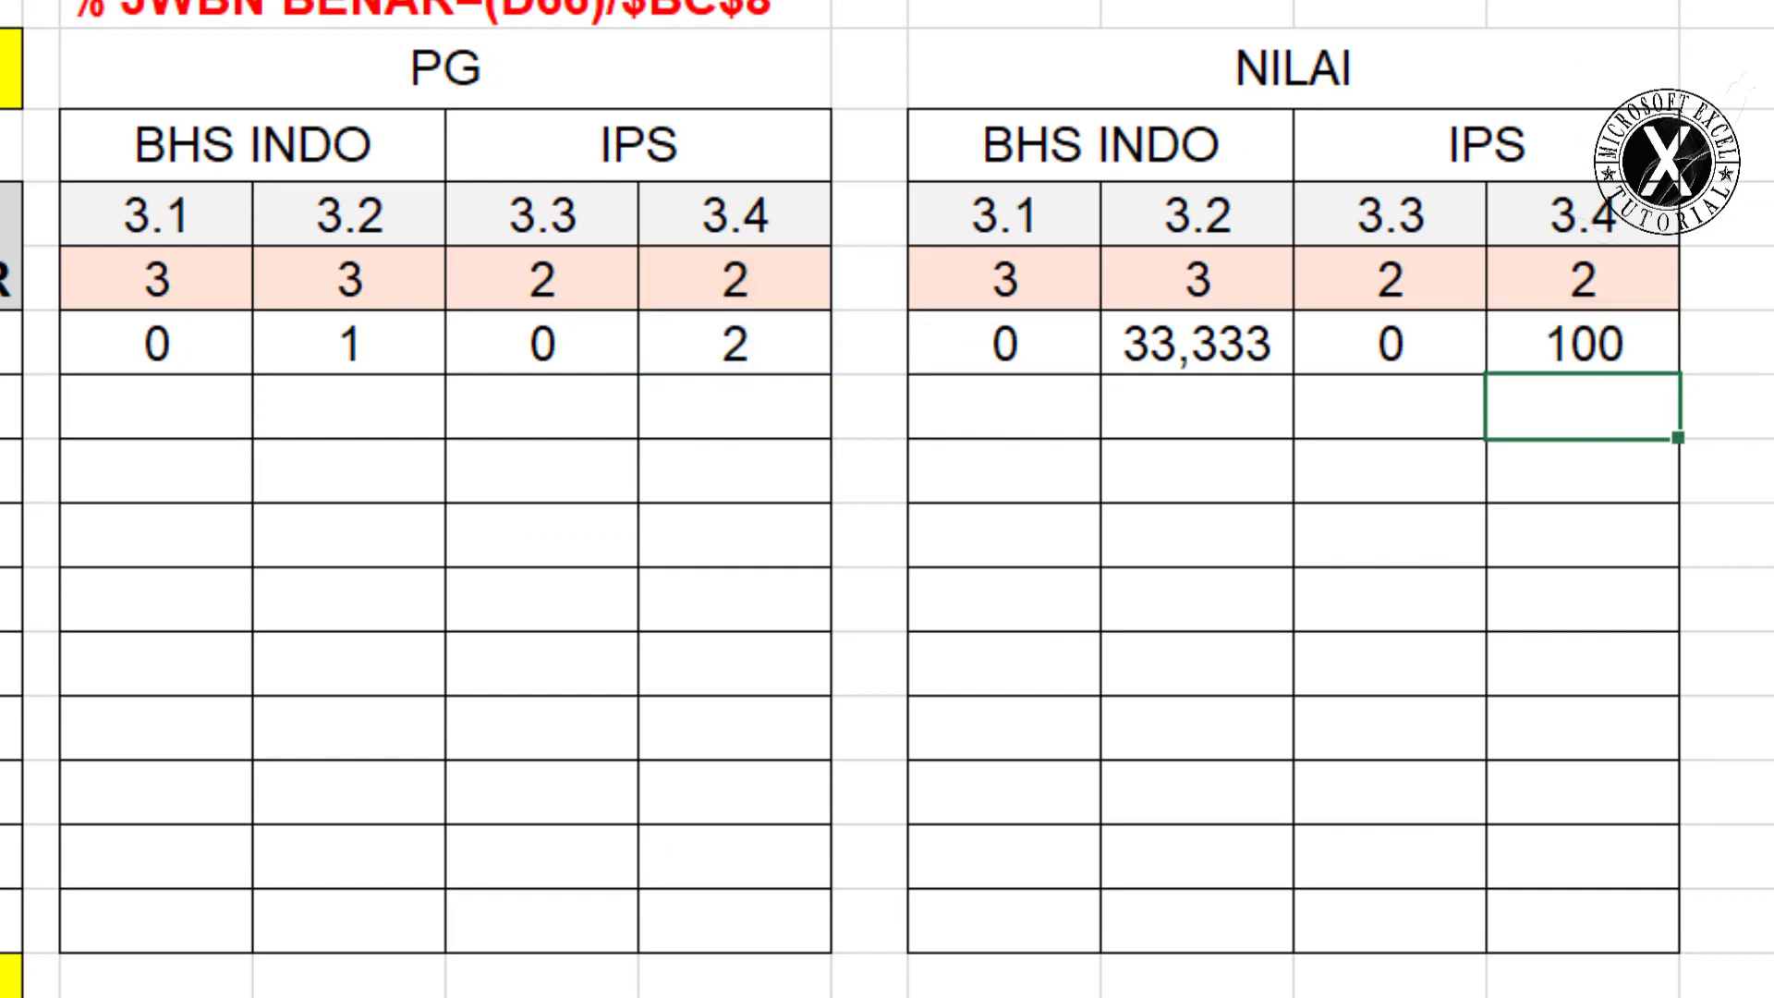
Fill the score formulas in U10:X10 down to the last row of the NILAI table.
click(991, 349)
drag(990, 349, 1525, 341)
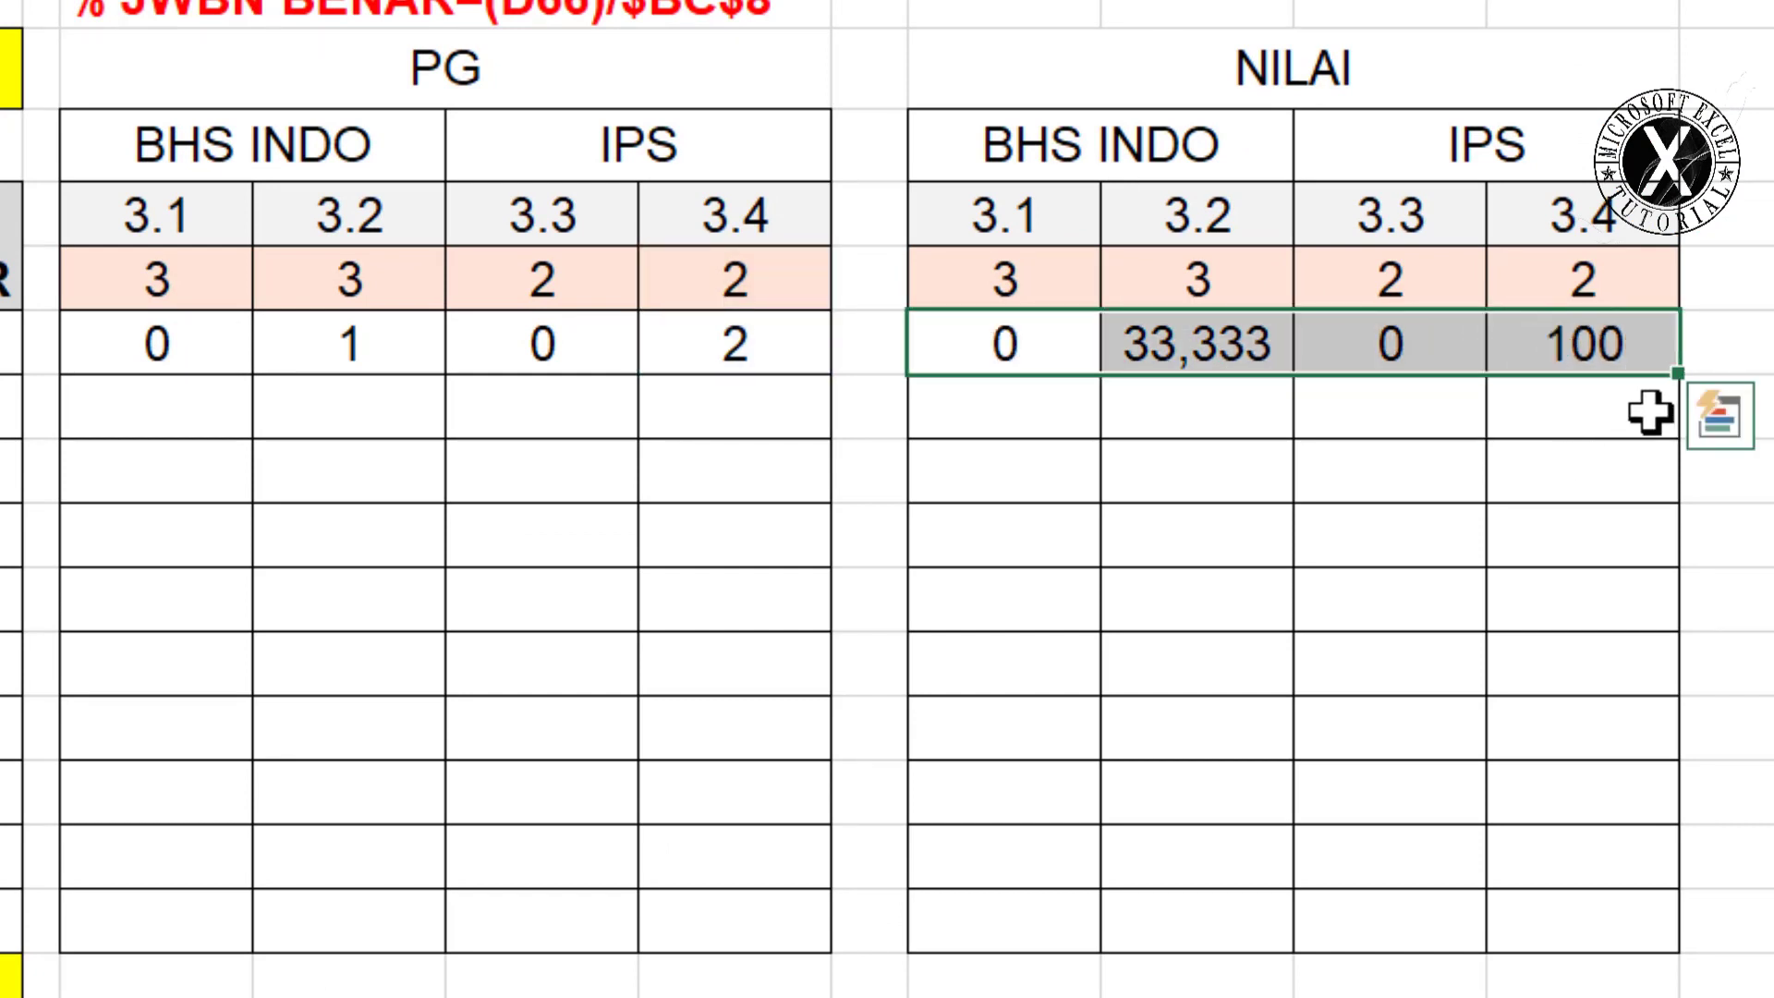
drag(1677, 375, 1715, 951)
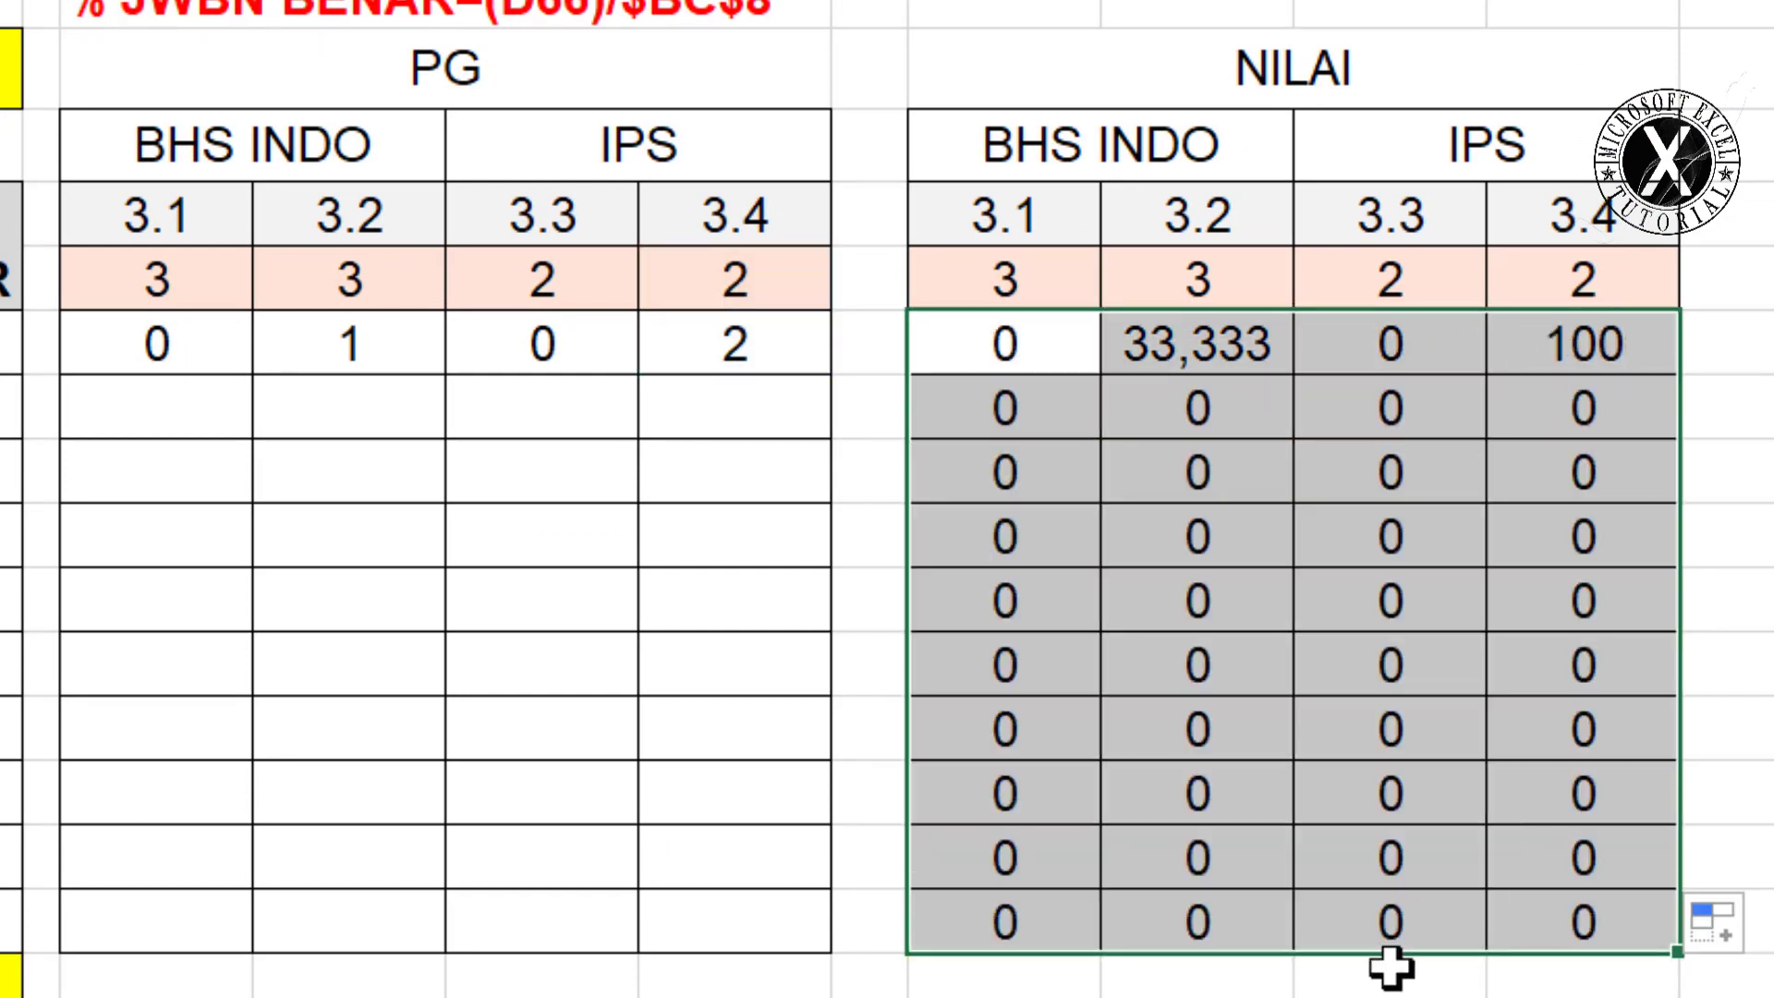
click(1072, 965)
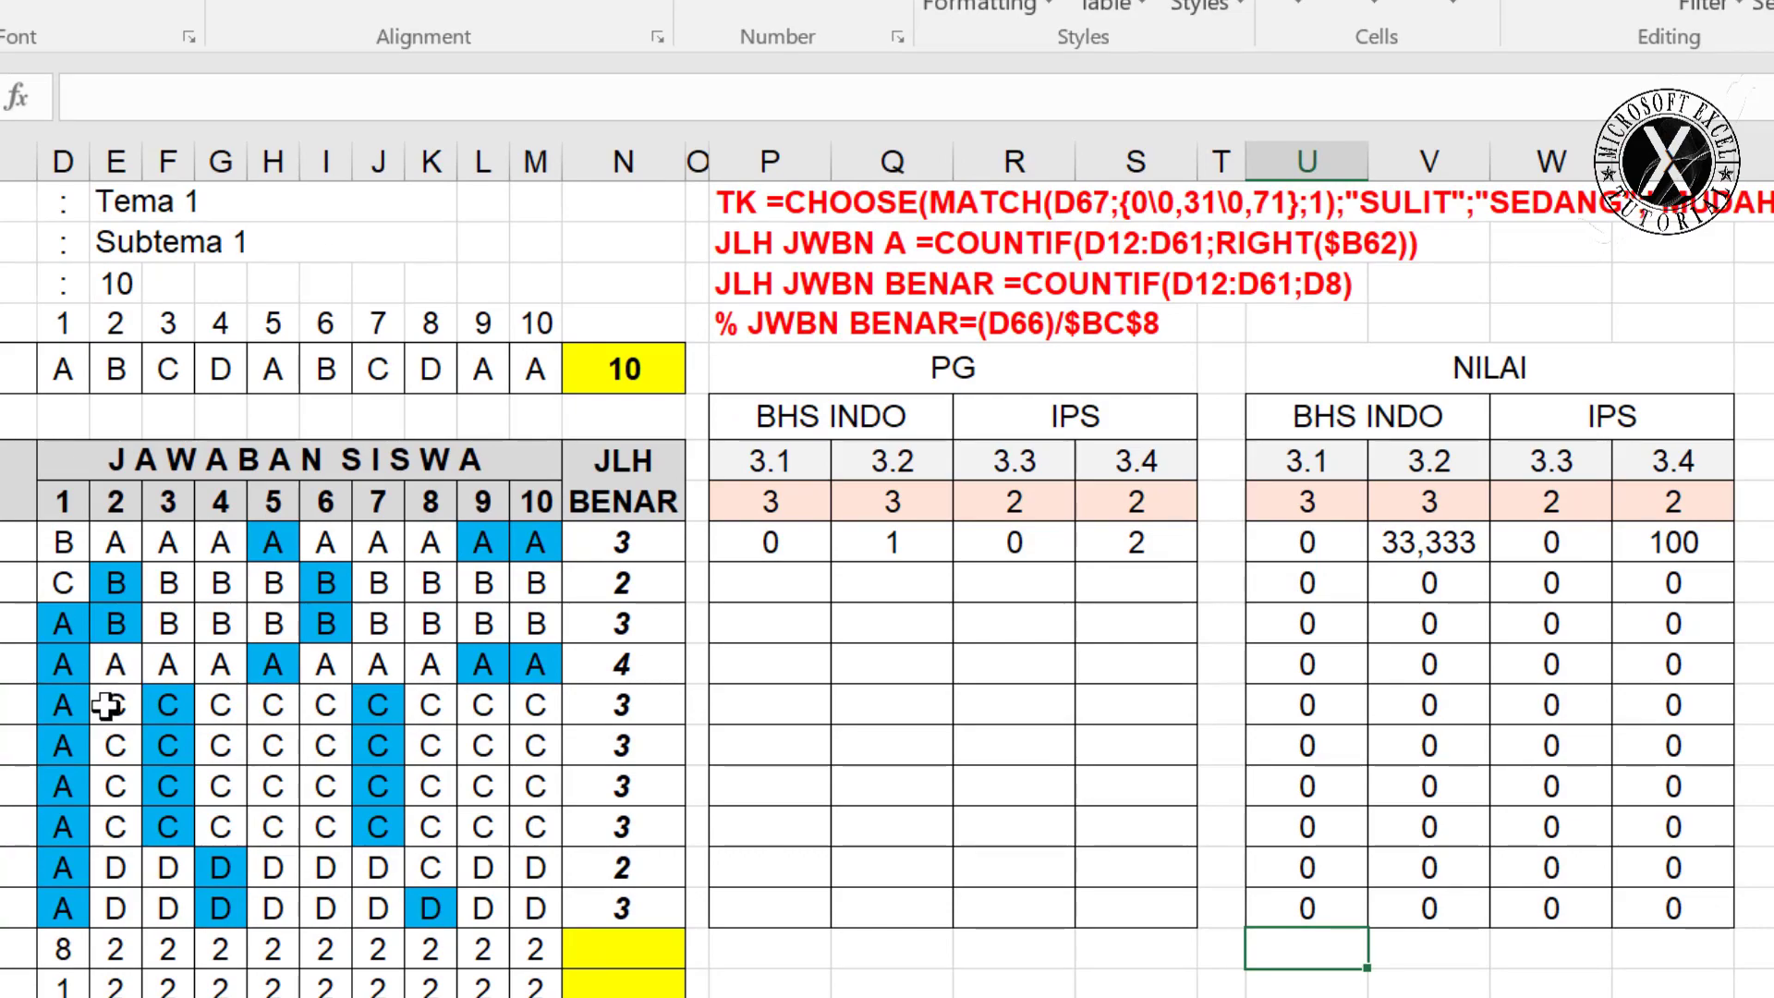
Enter the third student's correct-answer counts 2, 1, 0 and 0 in P12:S12 and check the score formula in U12.
click(776, 616)
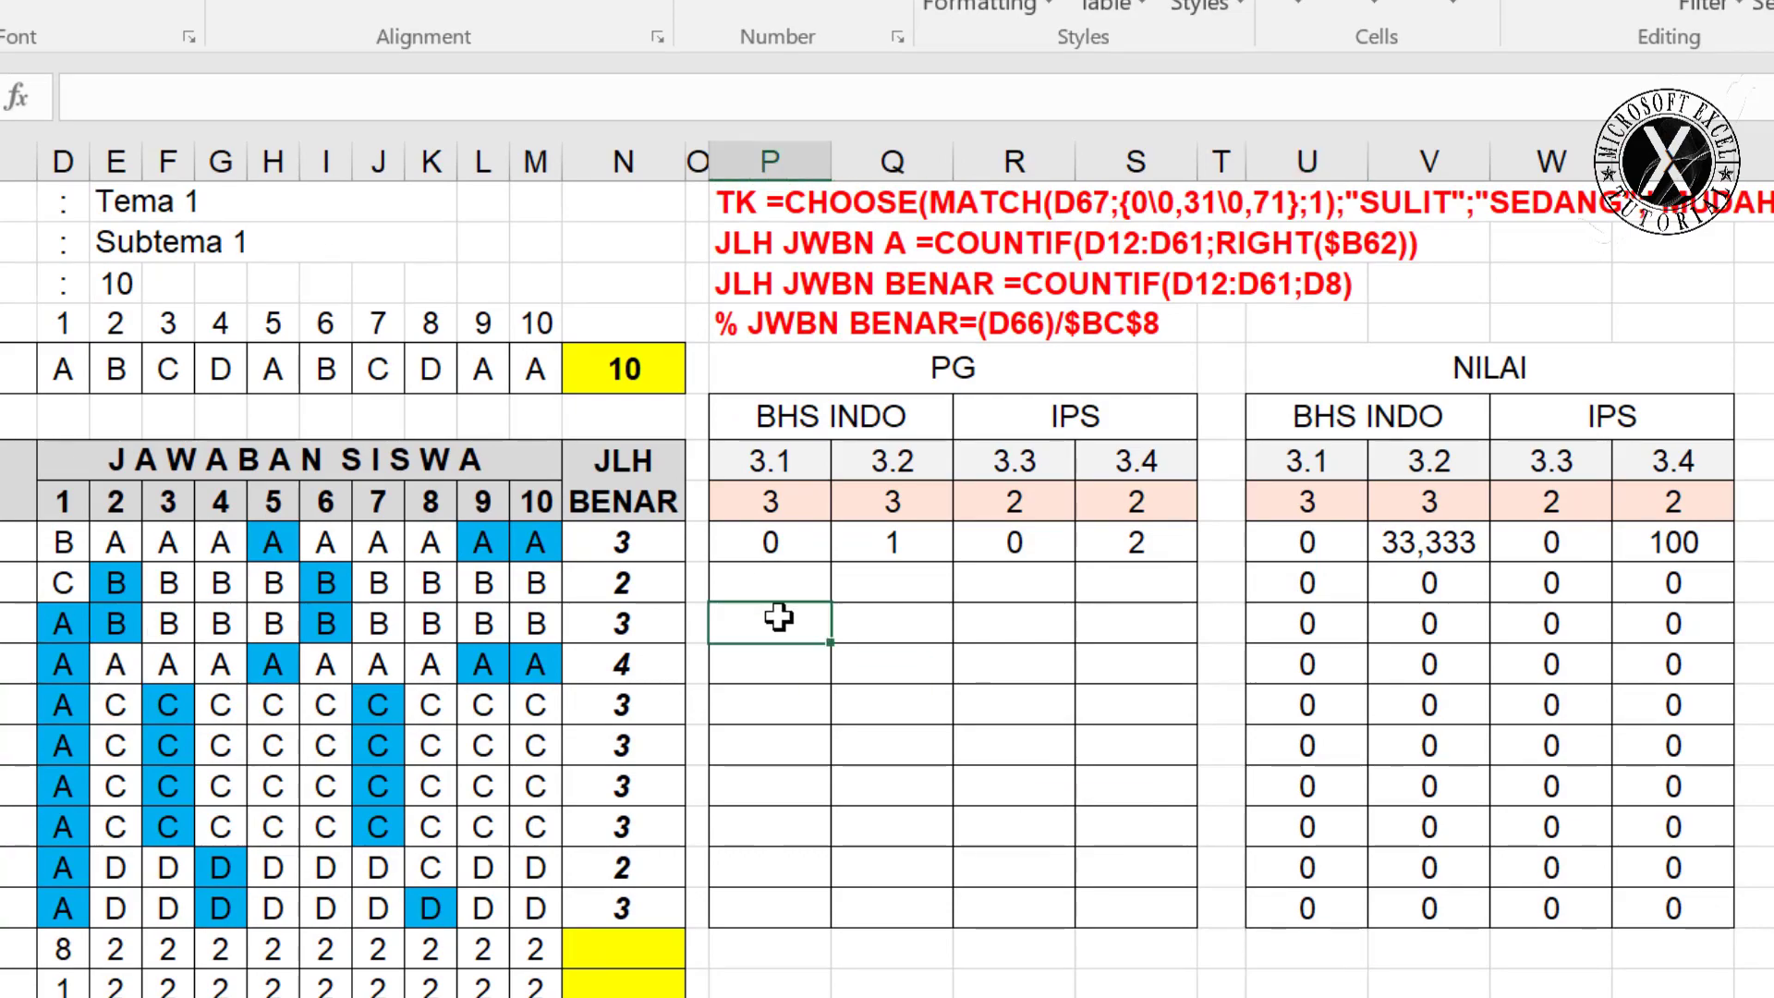
text(2)
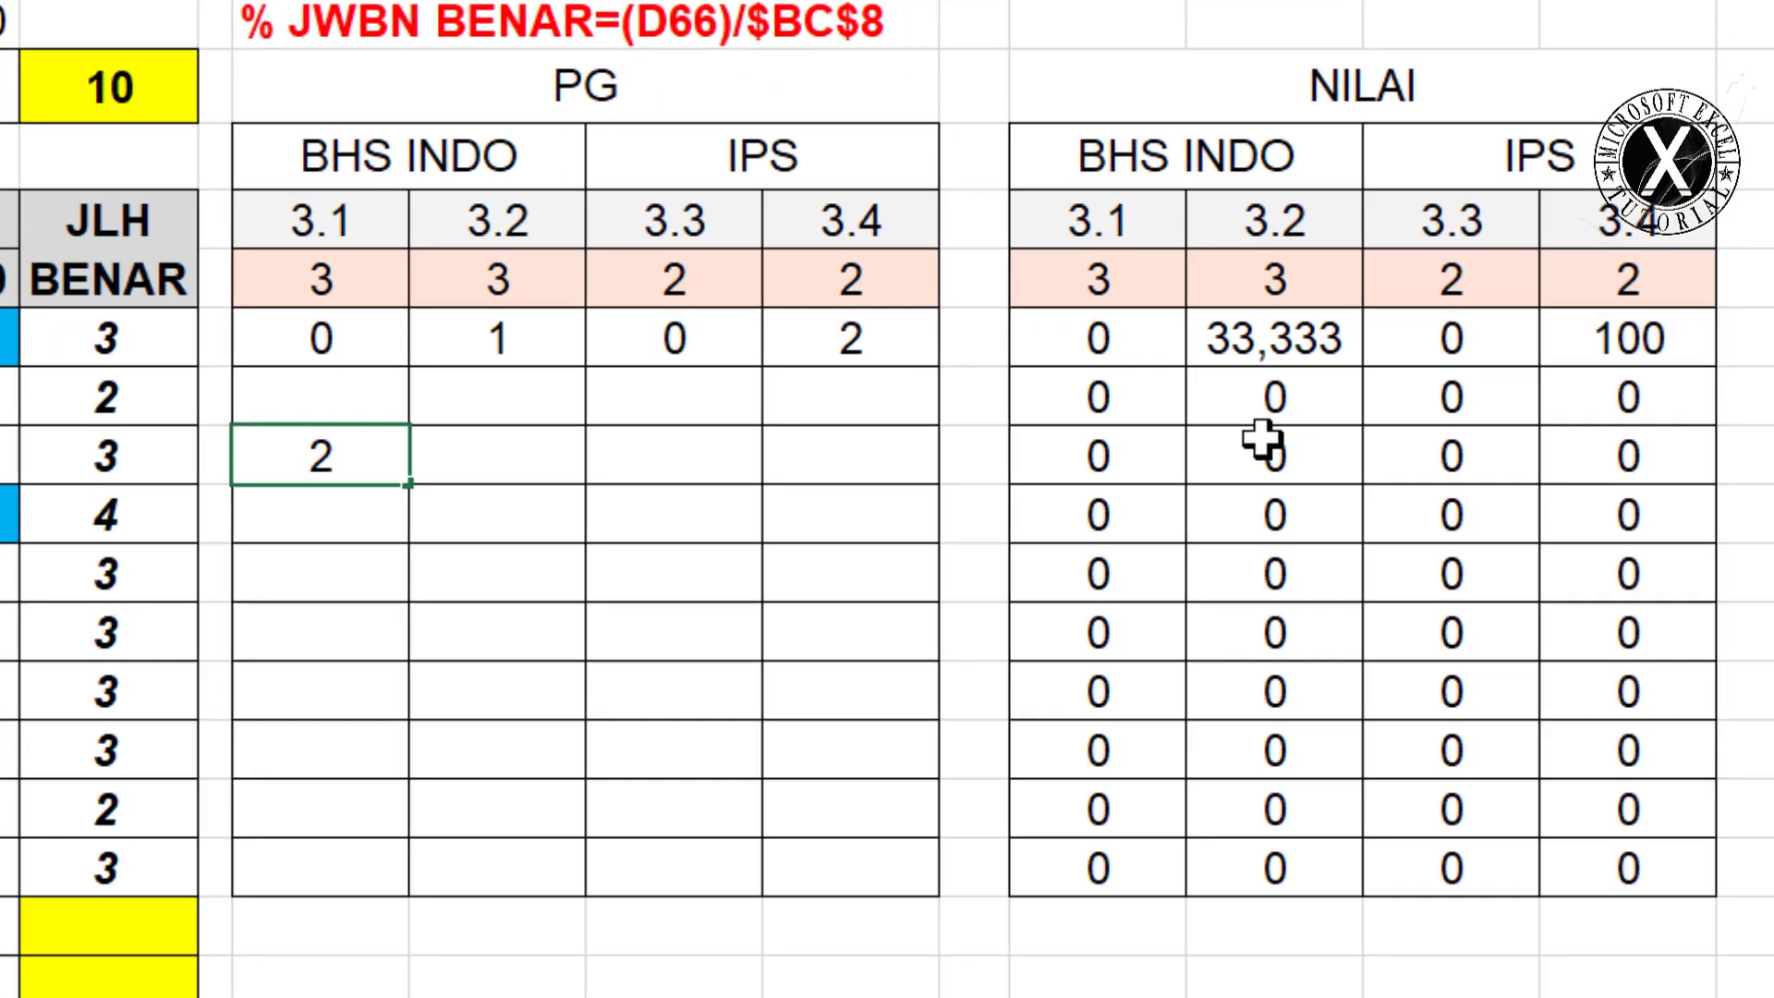
key(Tab)
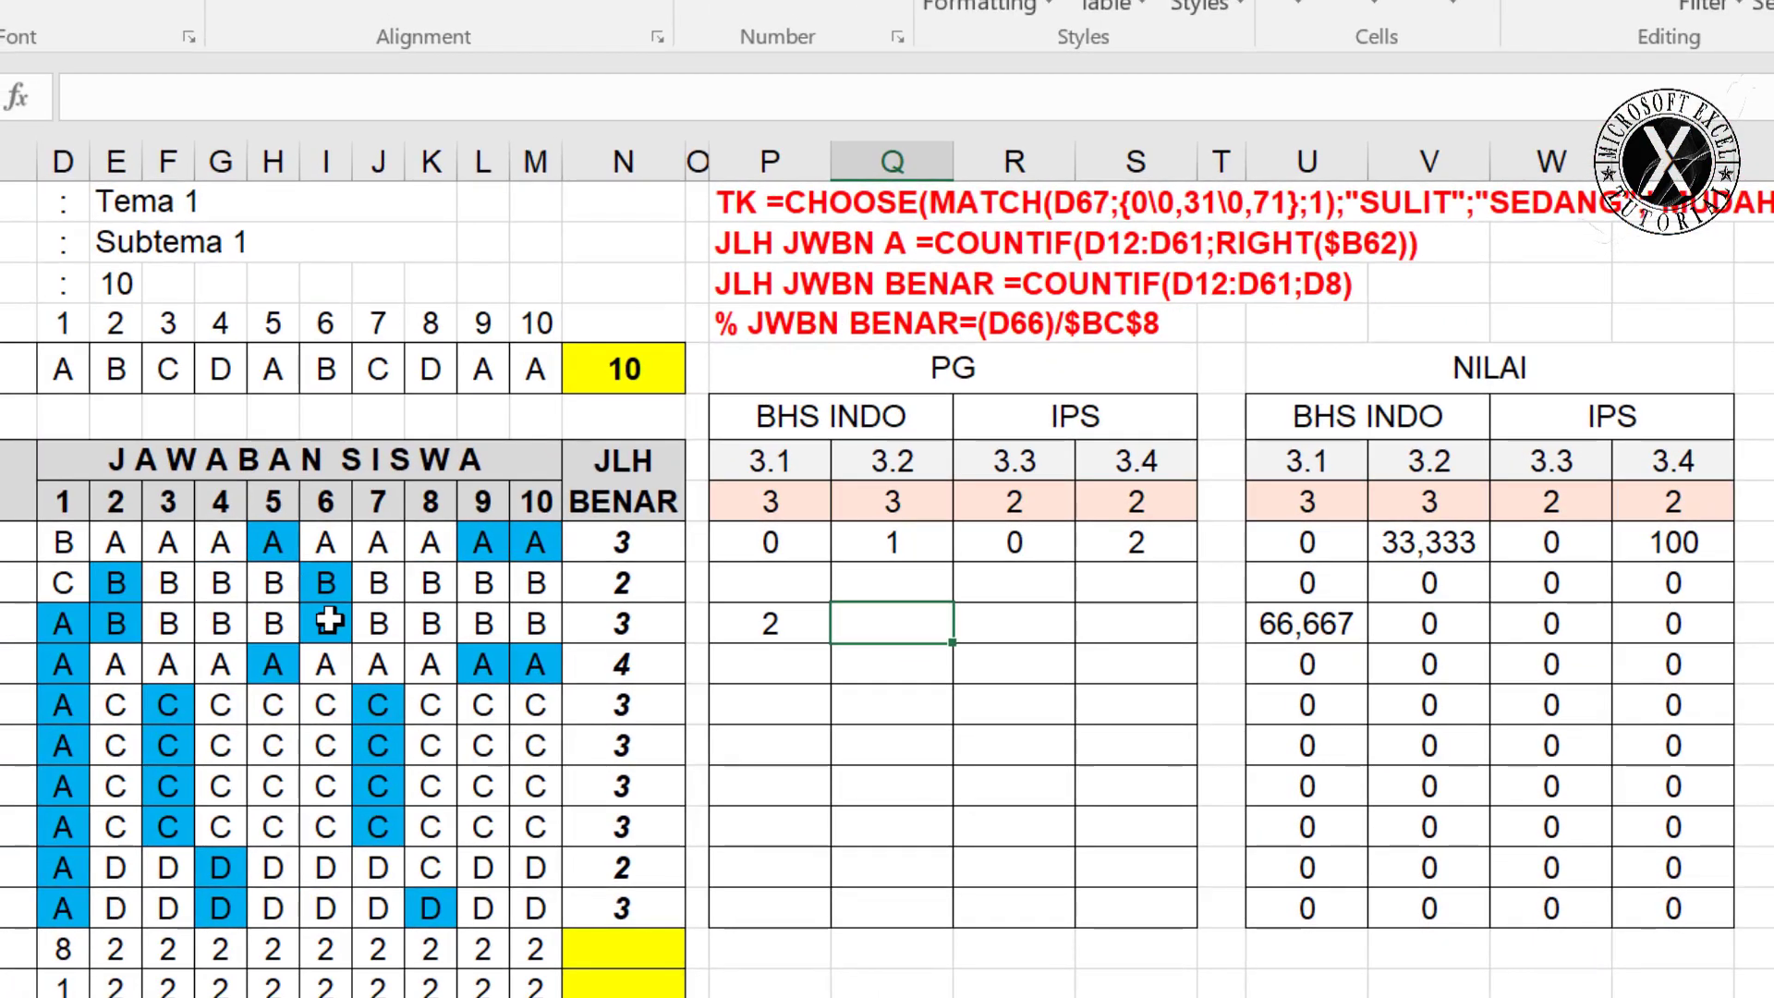
text(1)
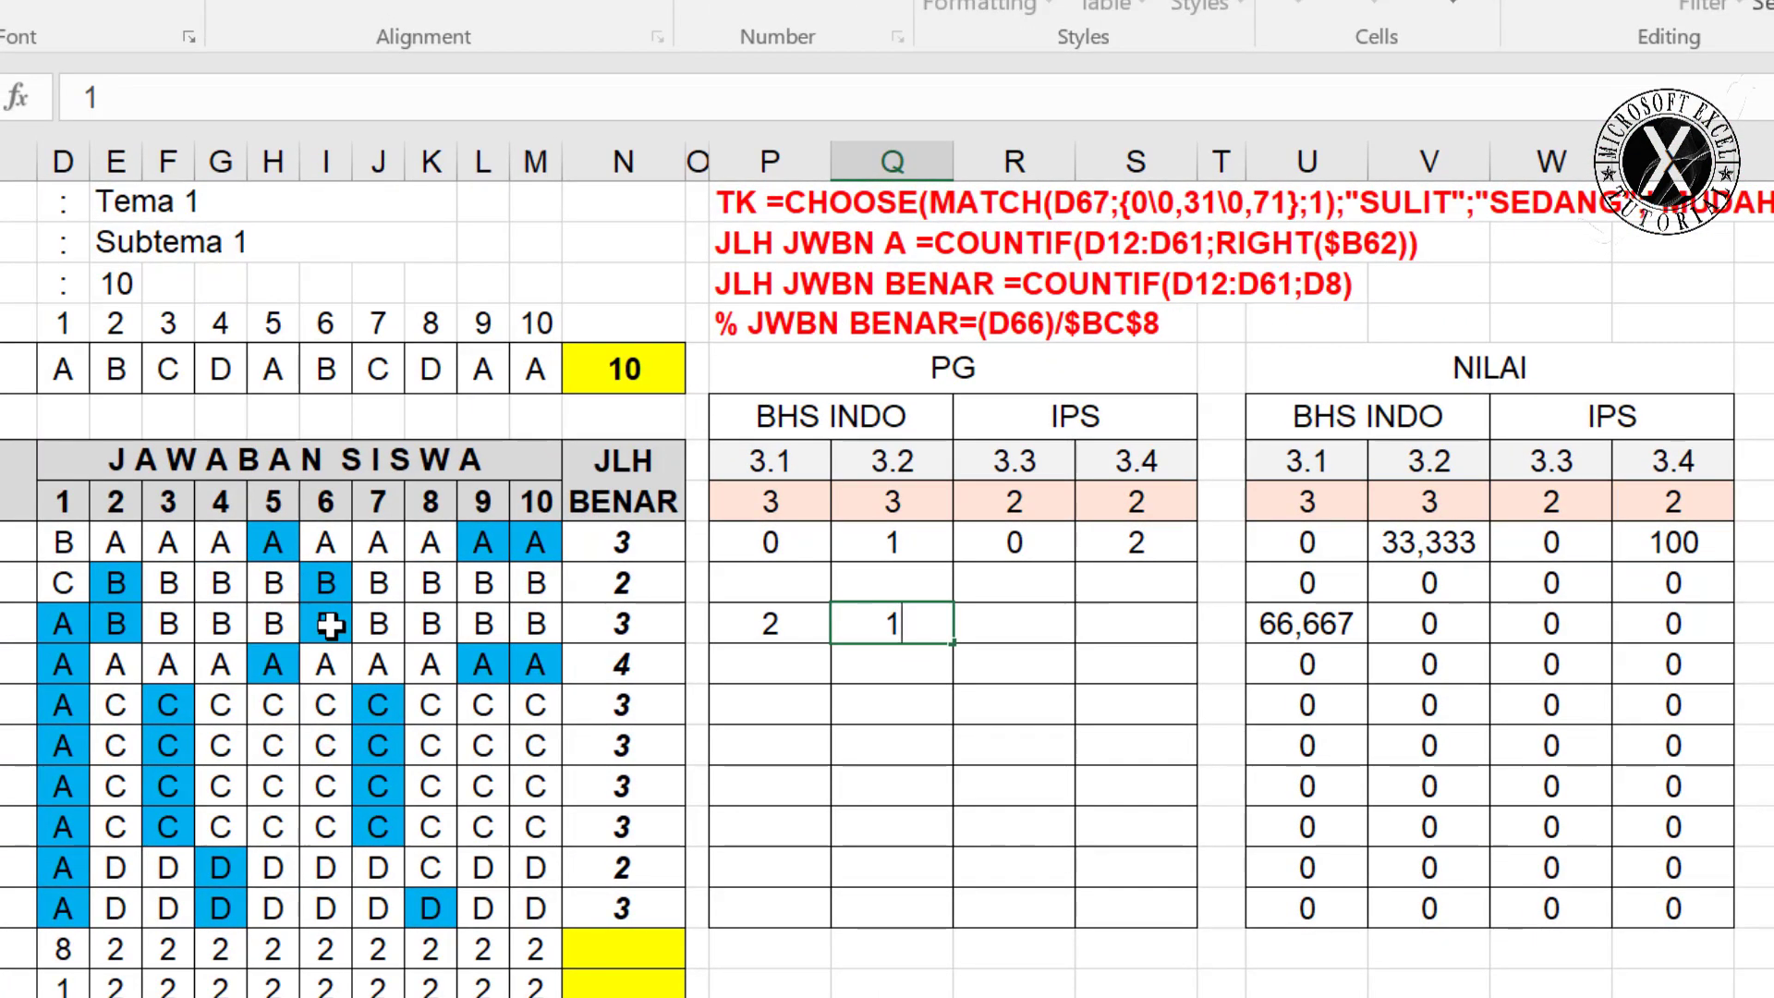
key(Tab)
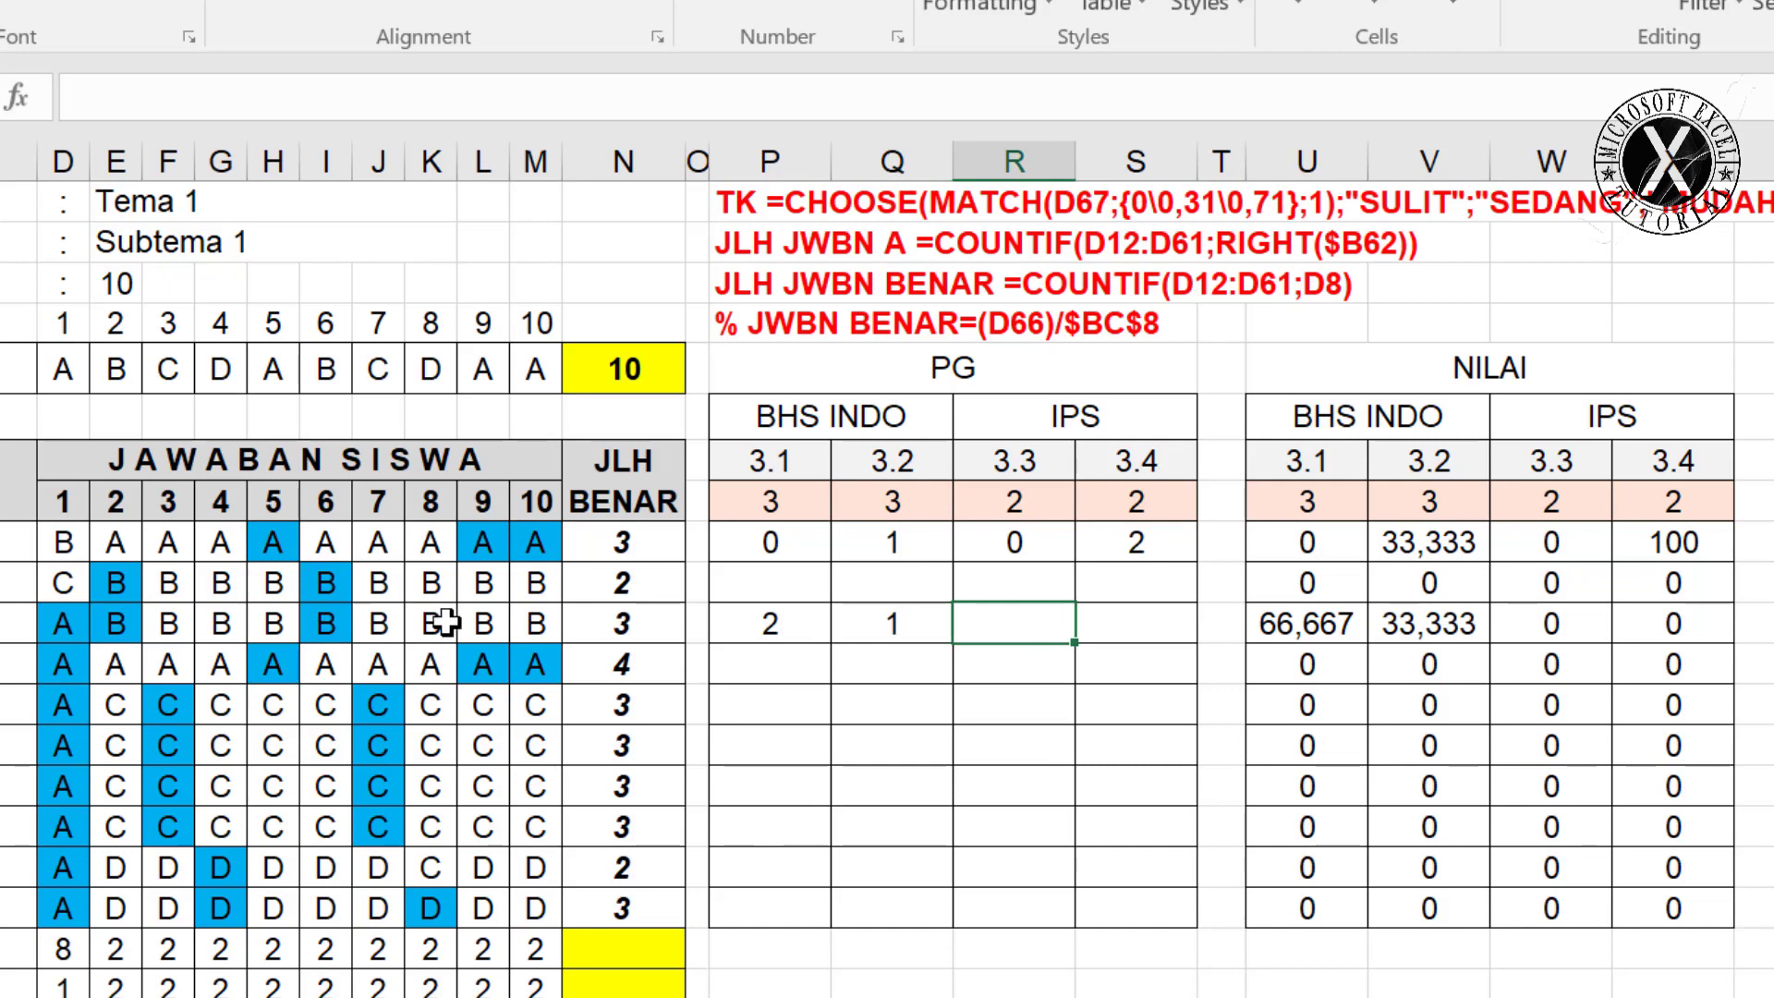
text(0)
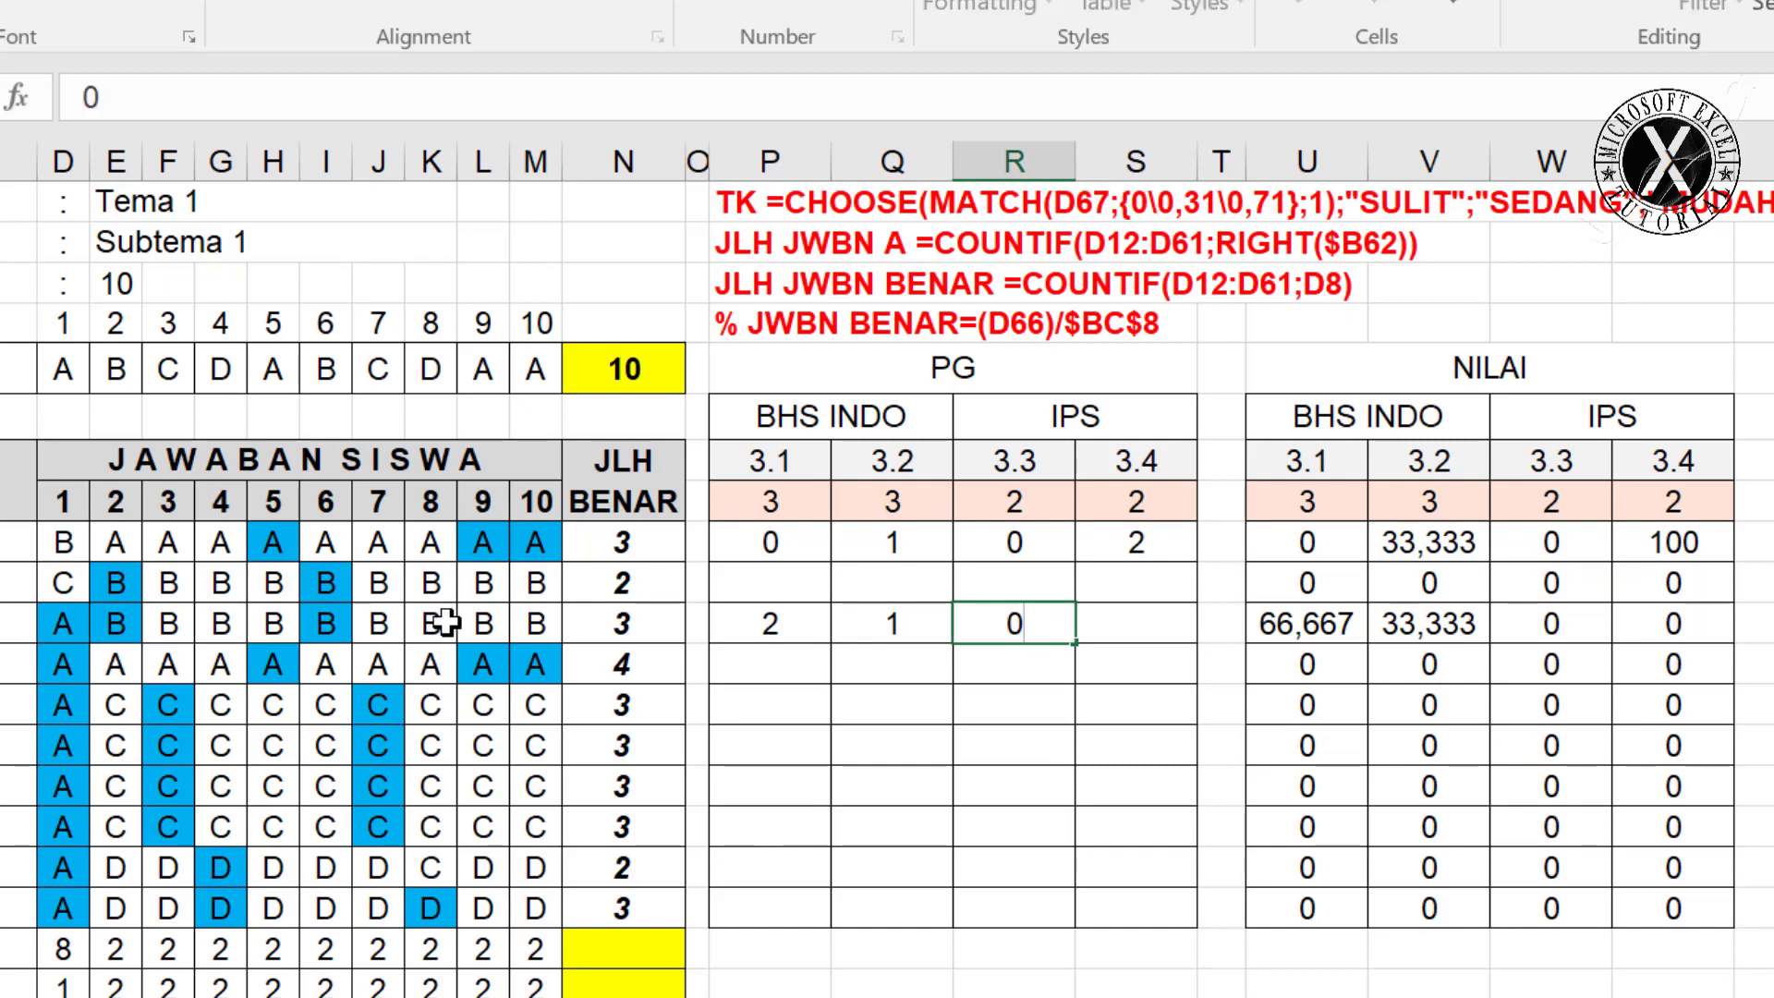
key(Tab)
text(0)
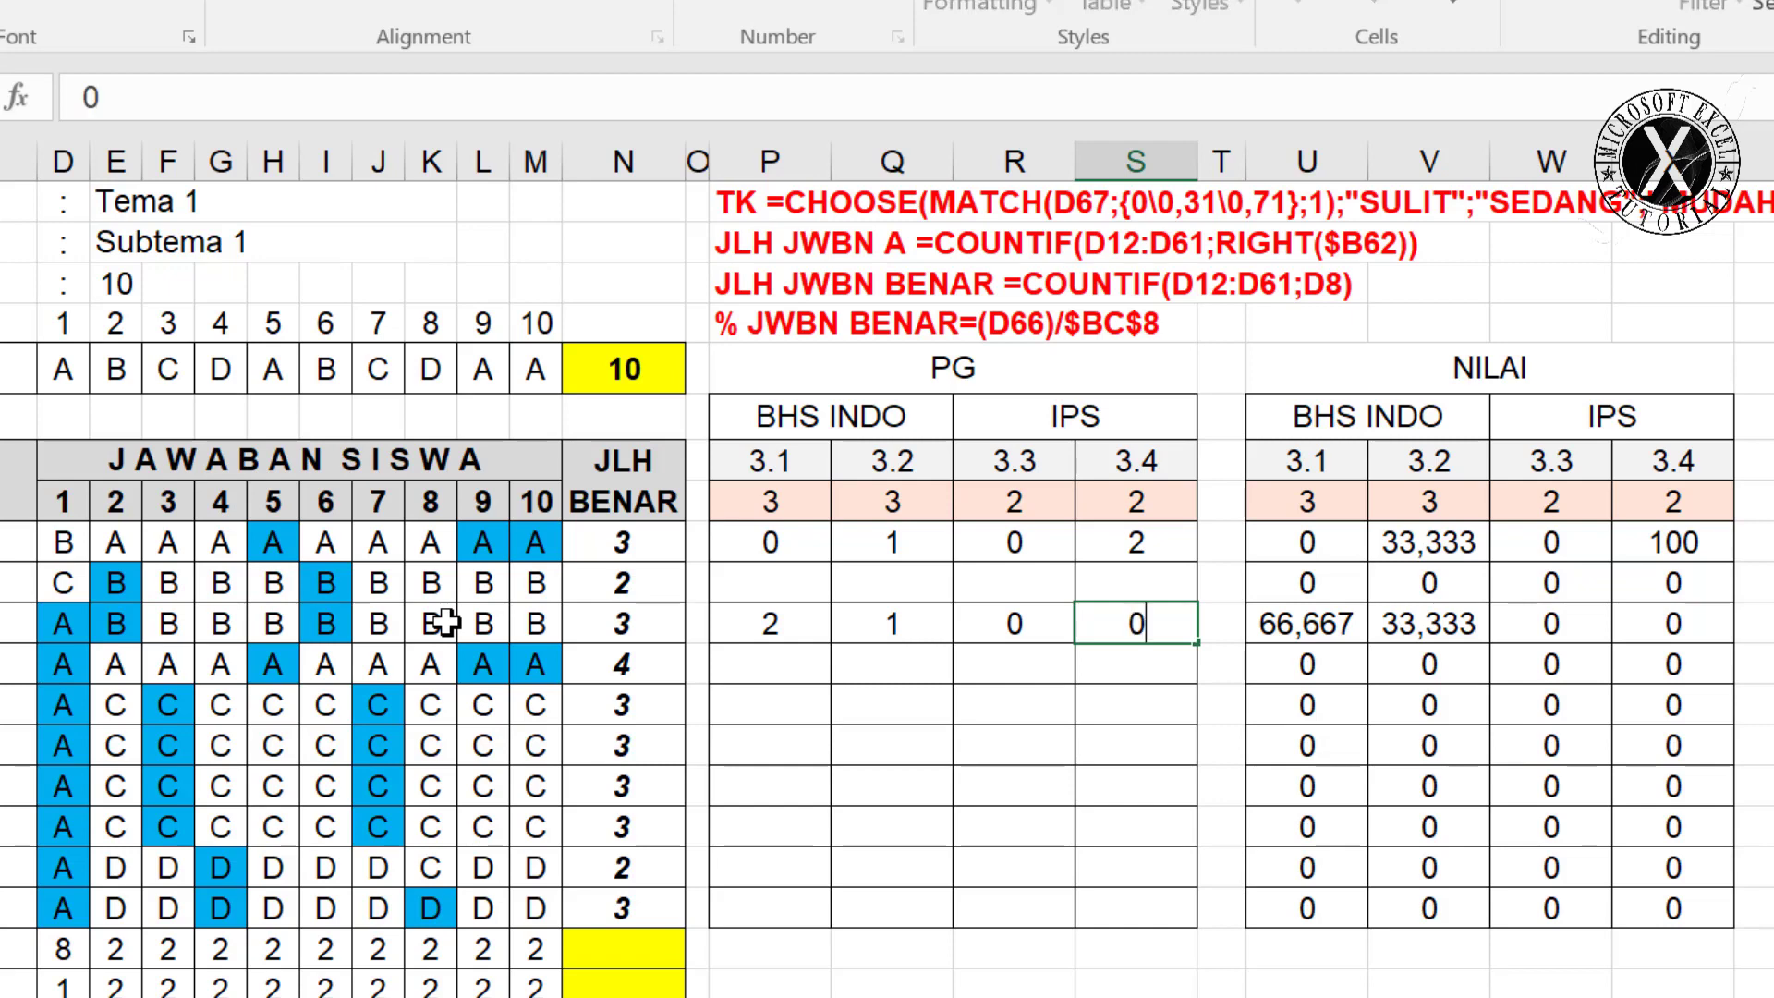
key(Return)
drag(1299, 545, 1655, 791)
click(1298, 627)
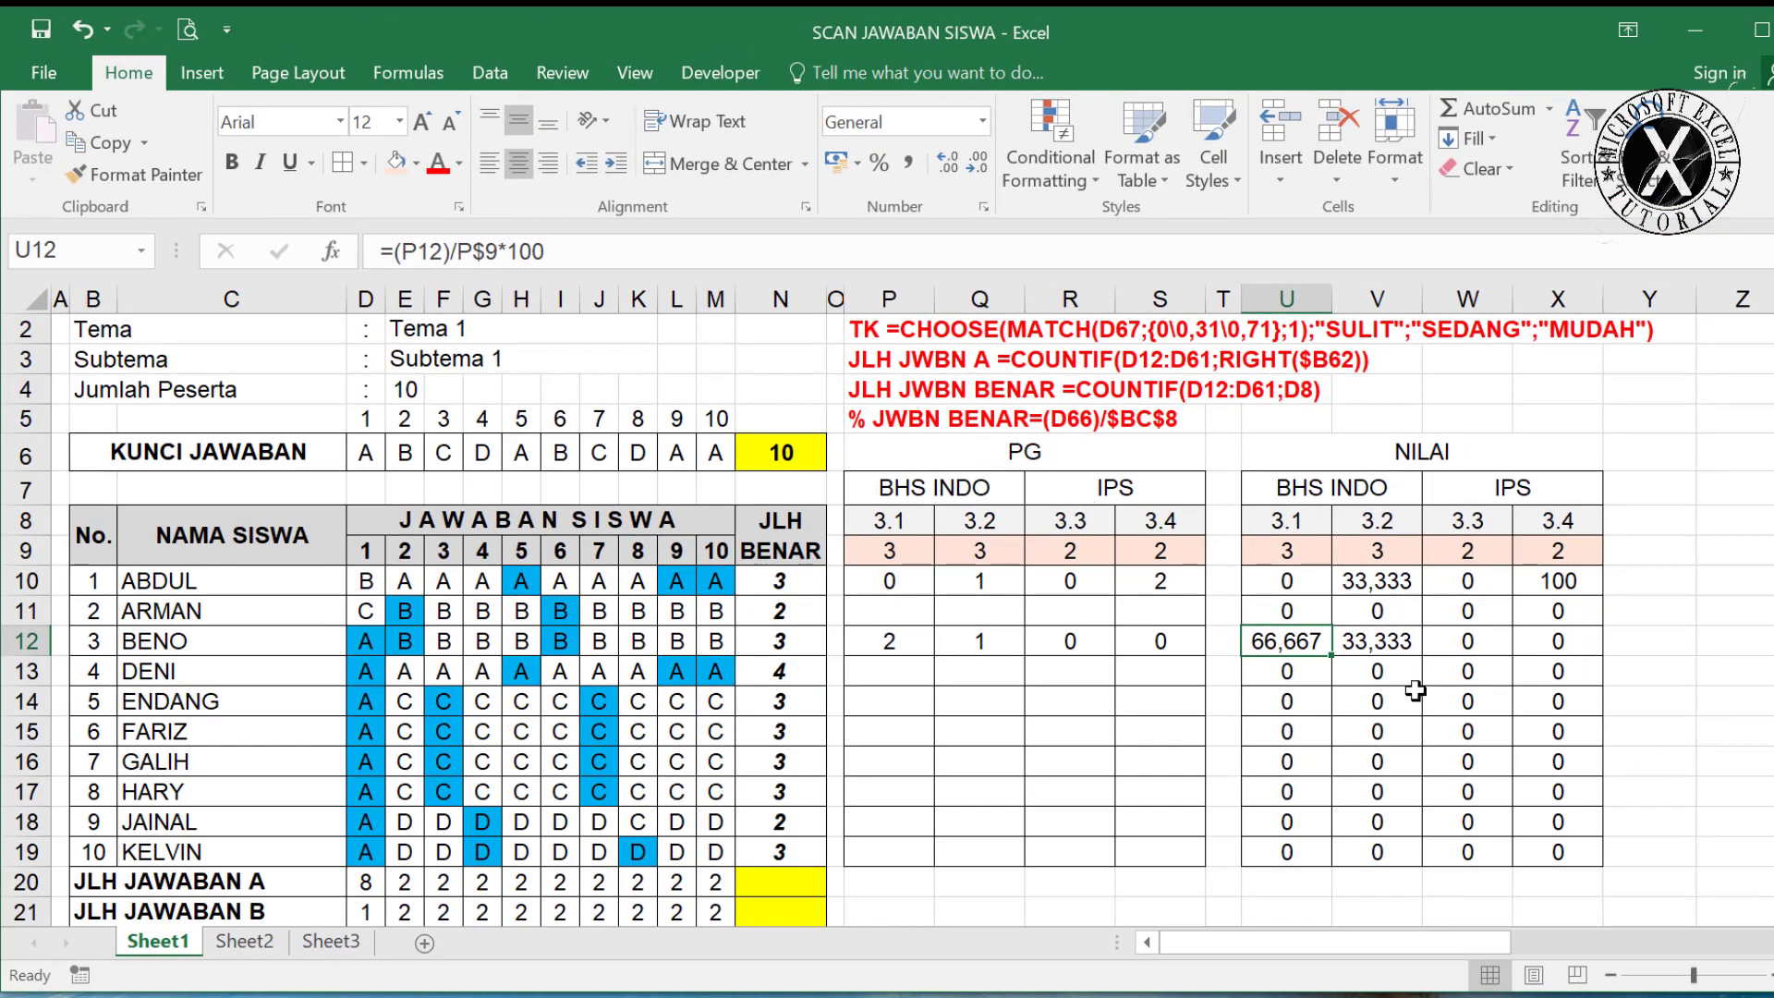
Rename Sheet1 as DATA NILAI.
scroll(1415, 689, down, 1)
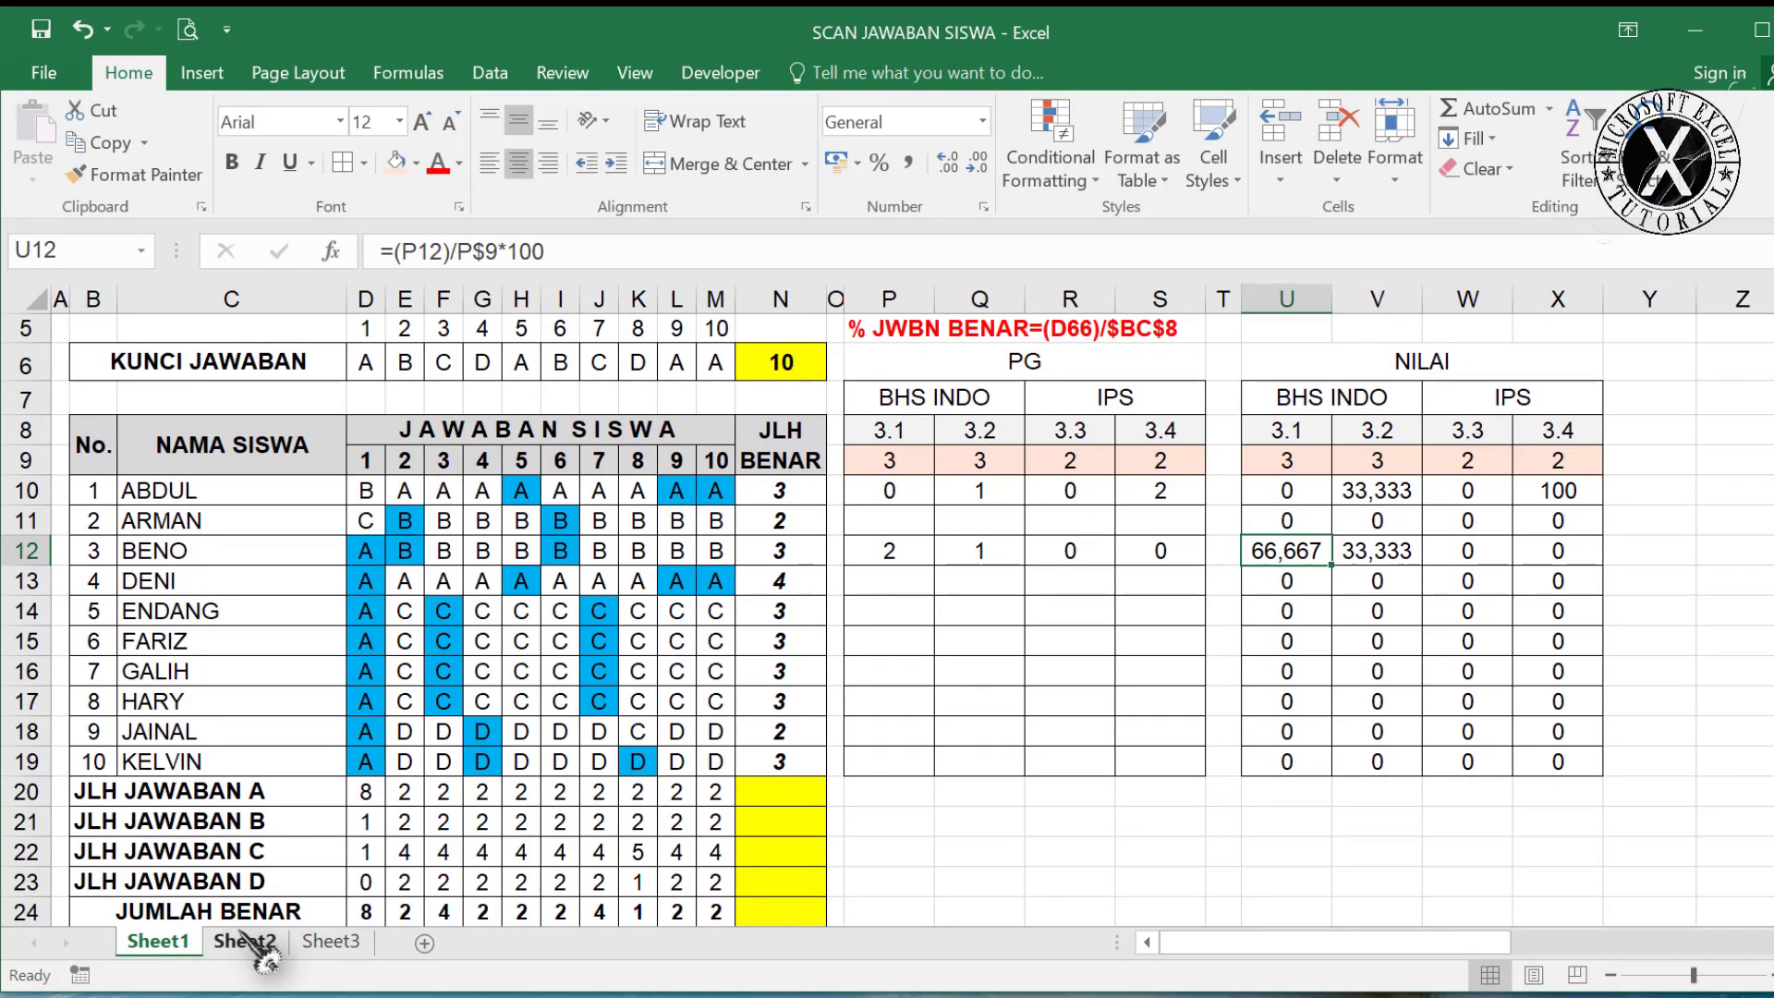
double_click(158, 941)
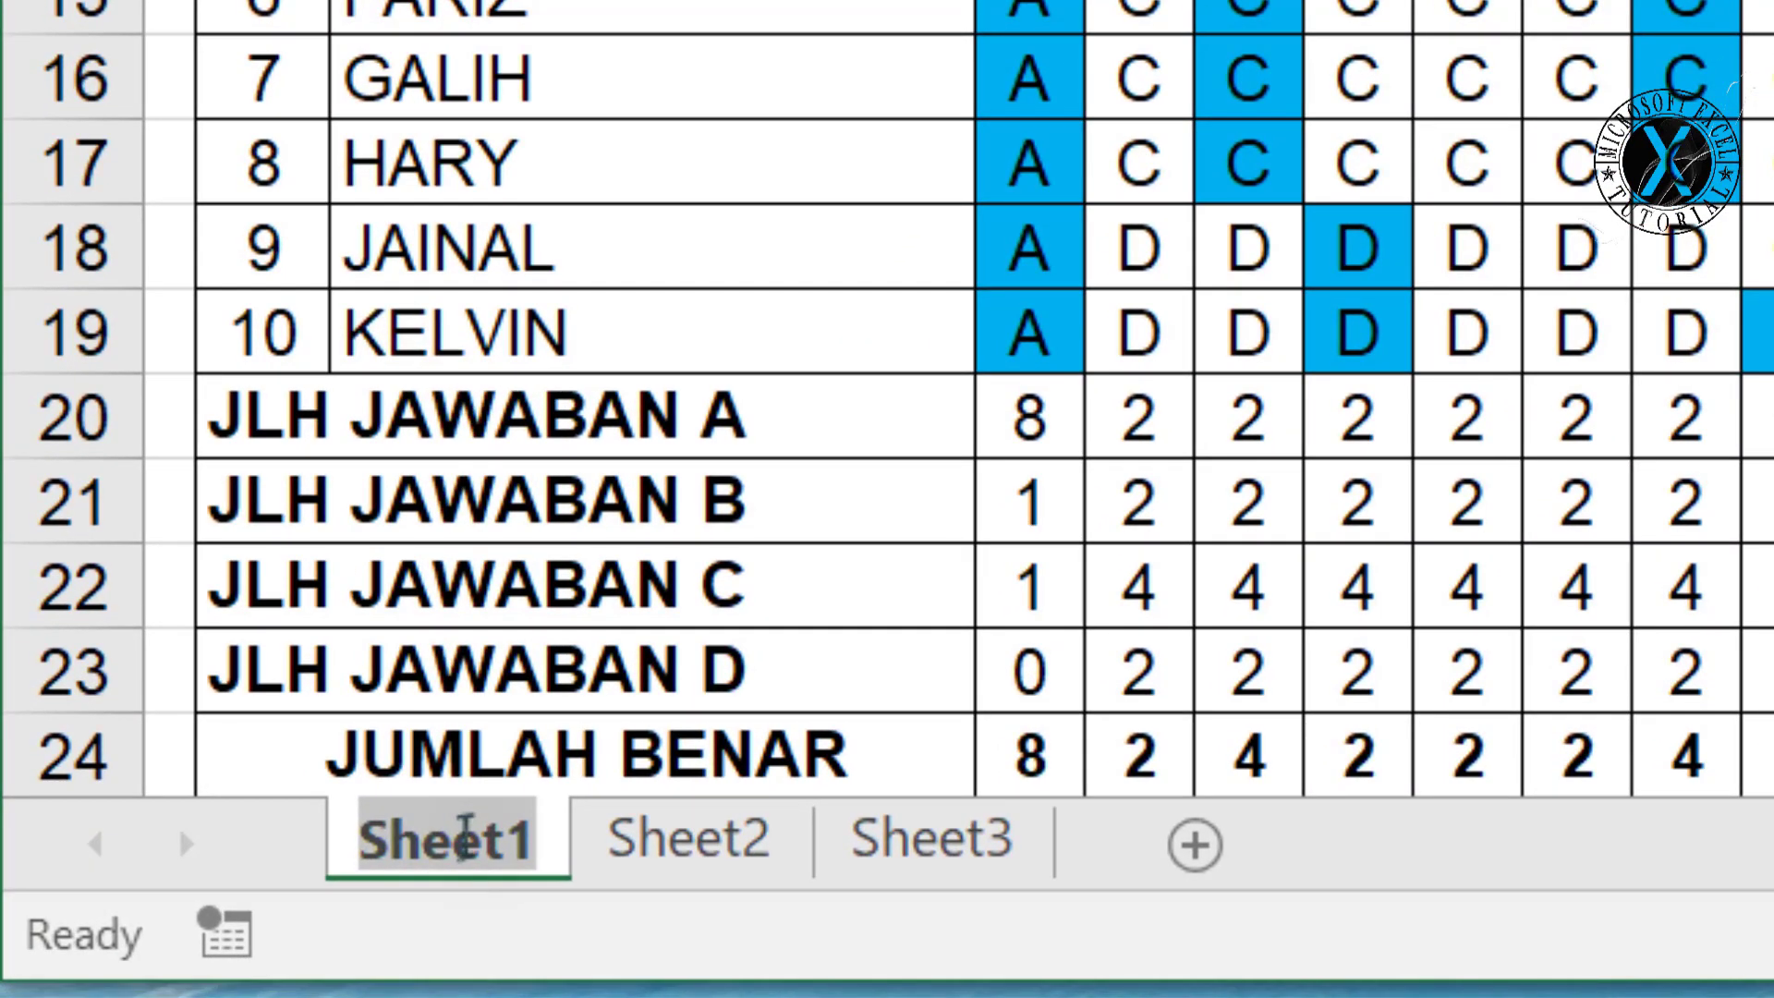
text(DA)
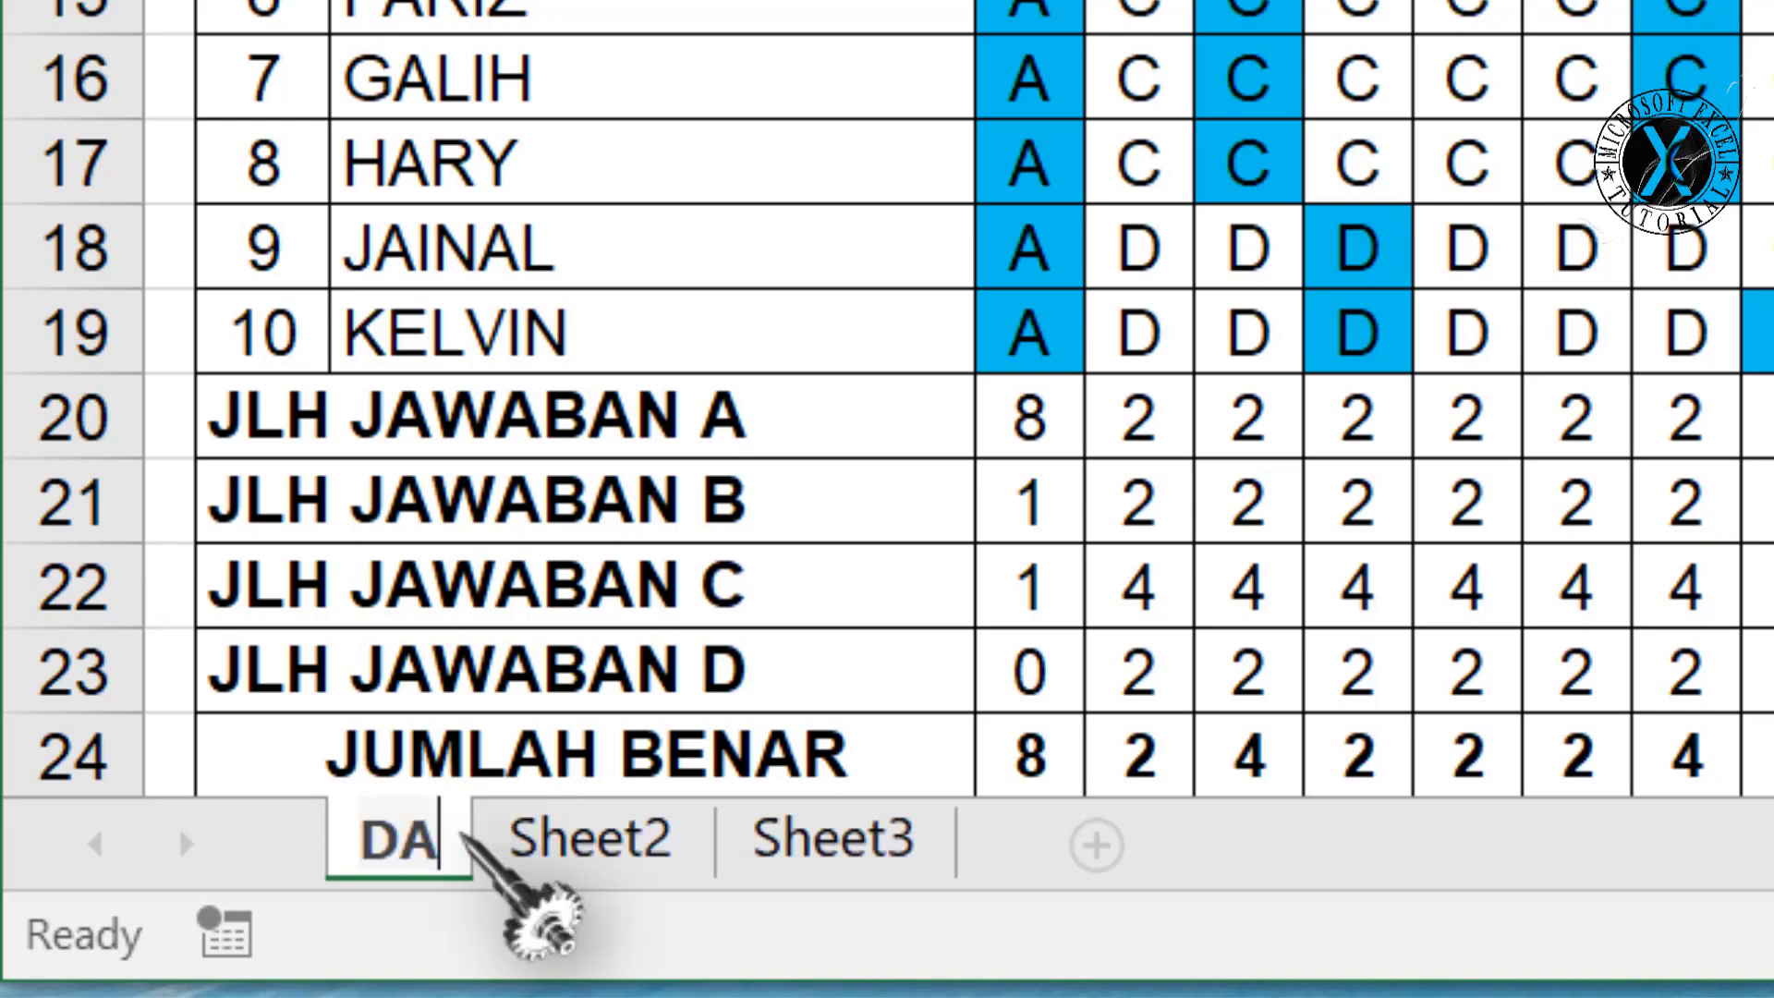
text(TA NILAI)
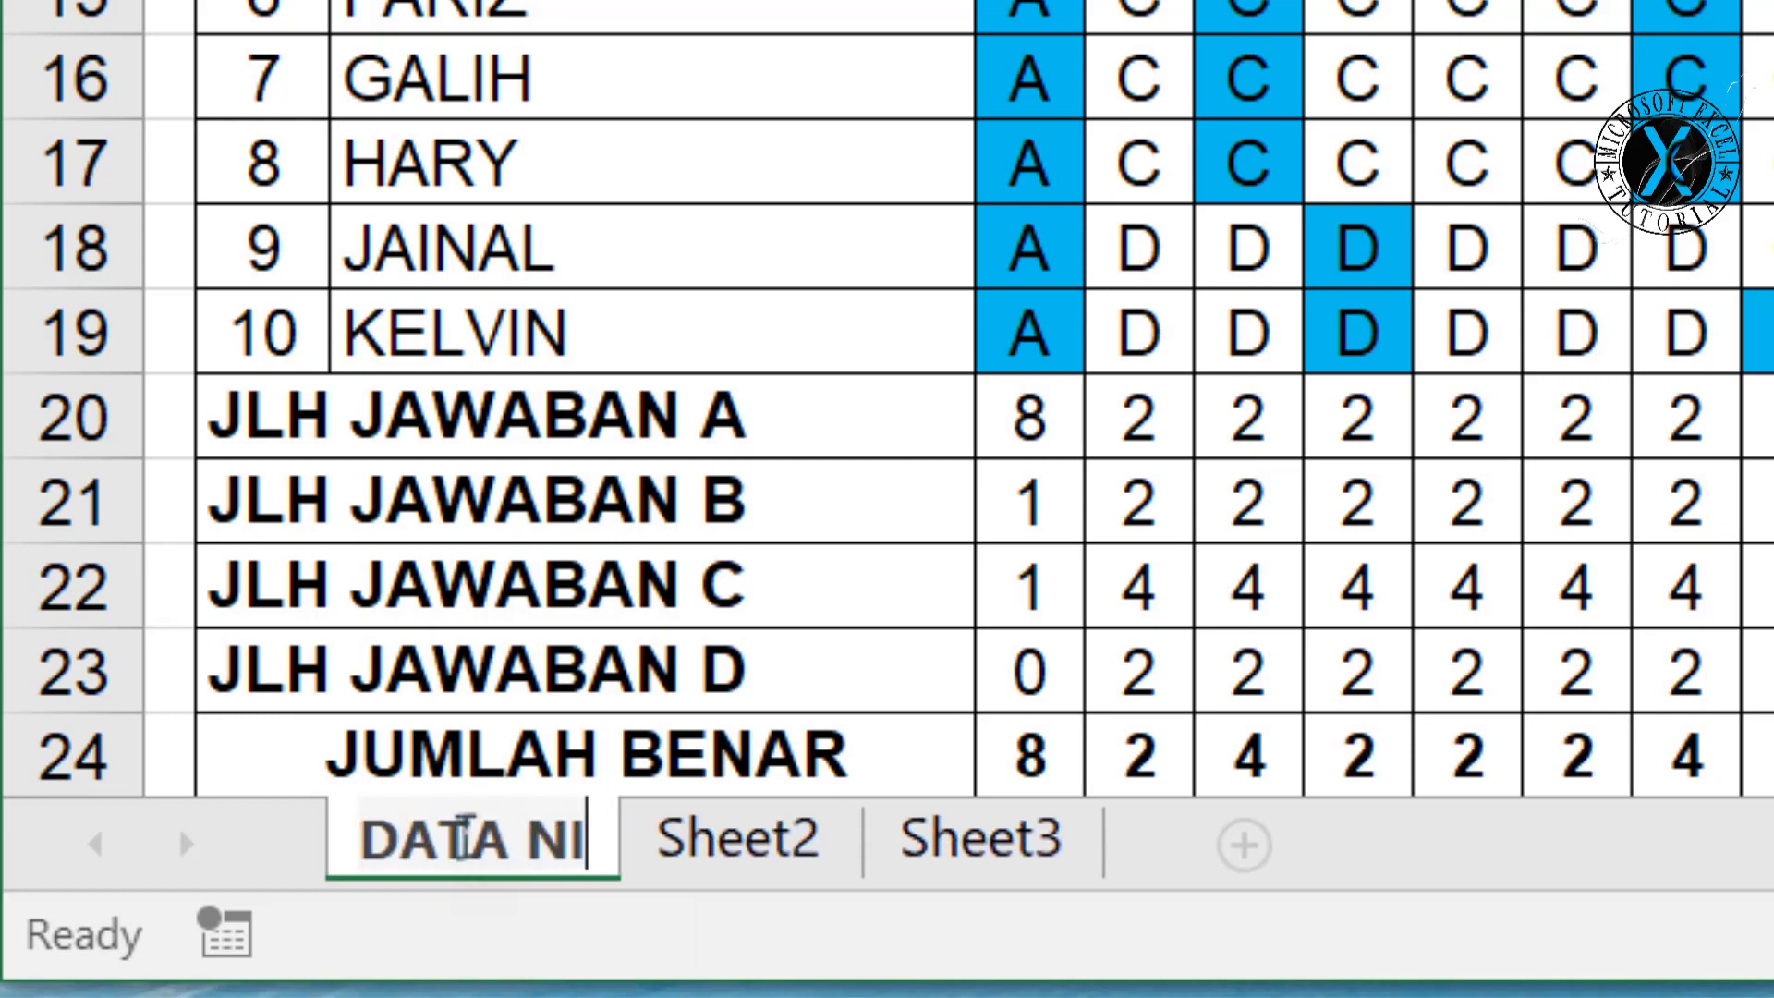
key(Return)
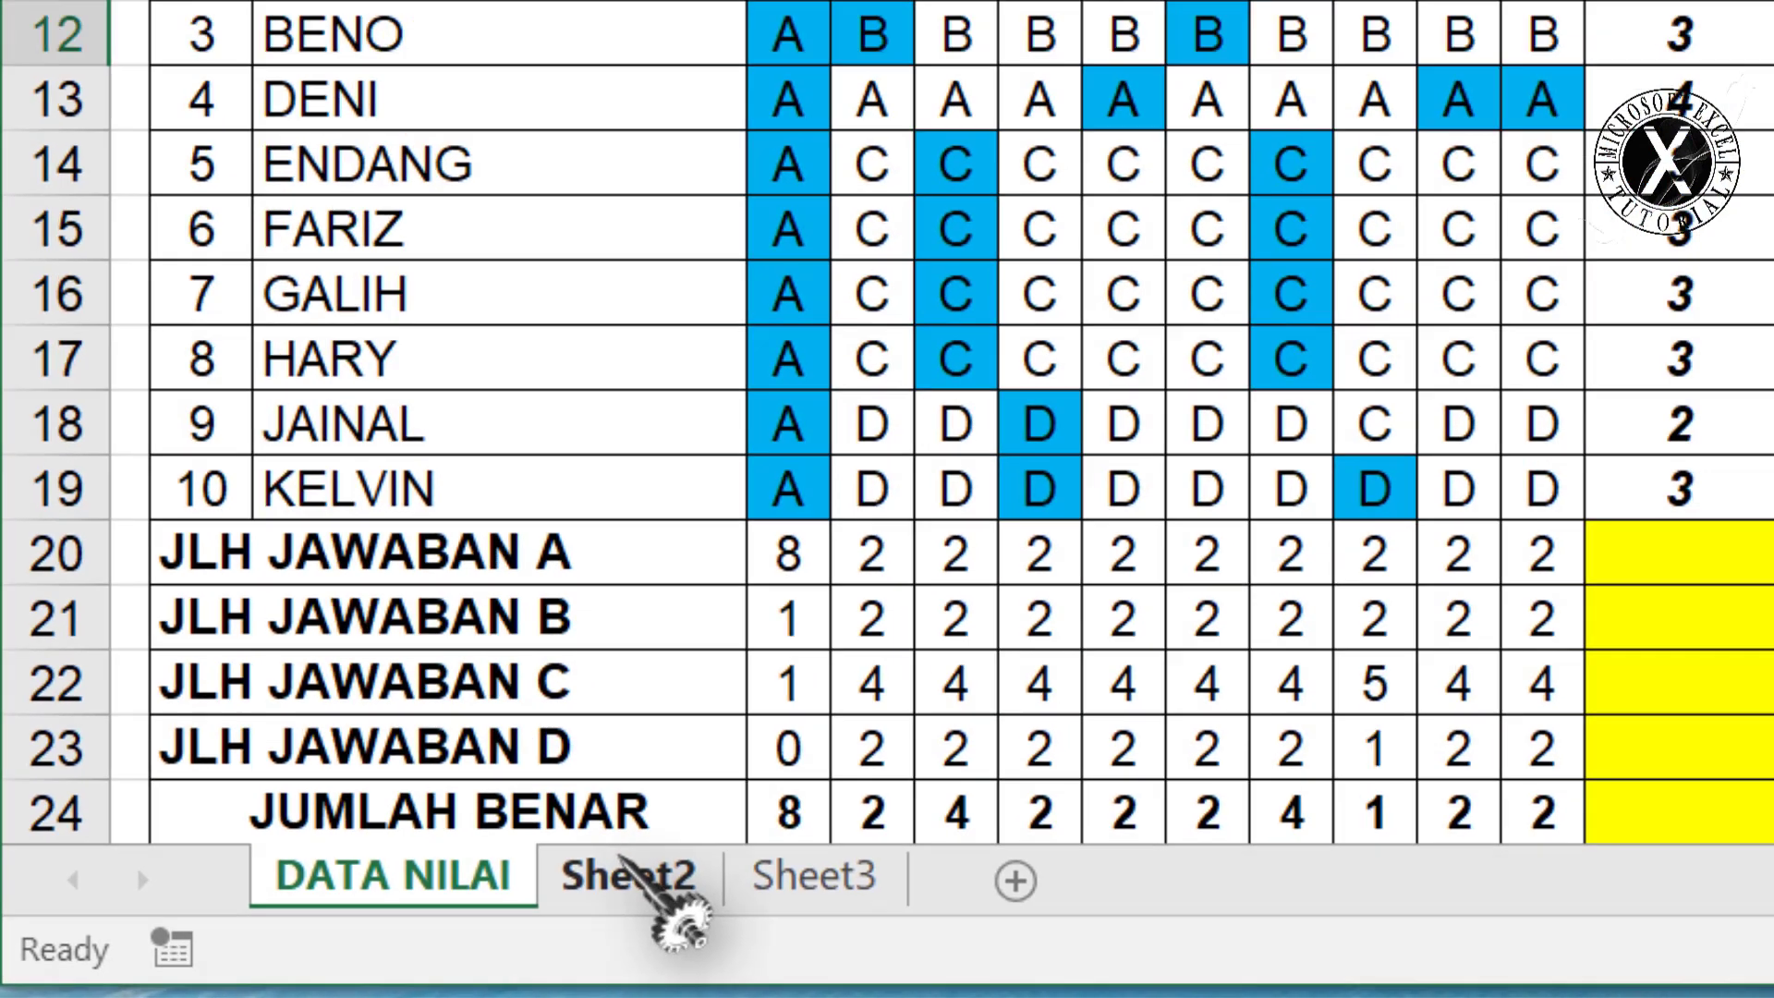
On Sheet2, link E2 to the Tema value on DATA NILAI and fill the link down to E4.
click(623, 868)
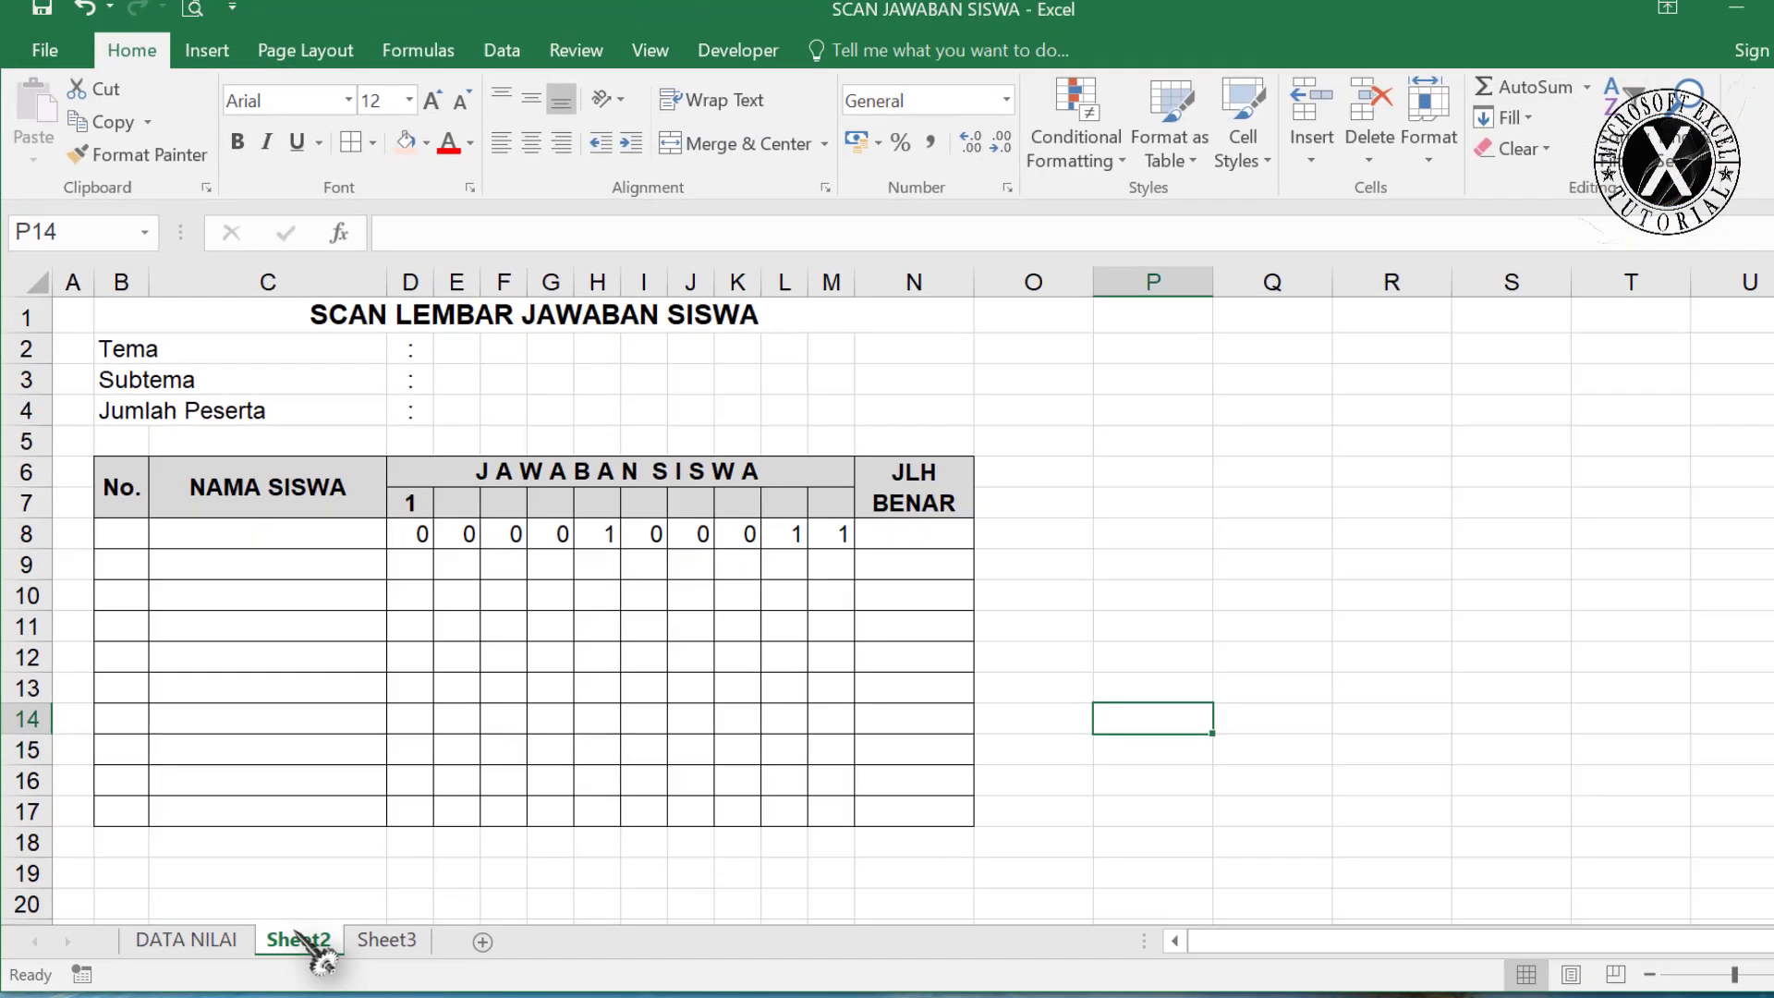
click(463, 349)
text(=)
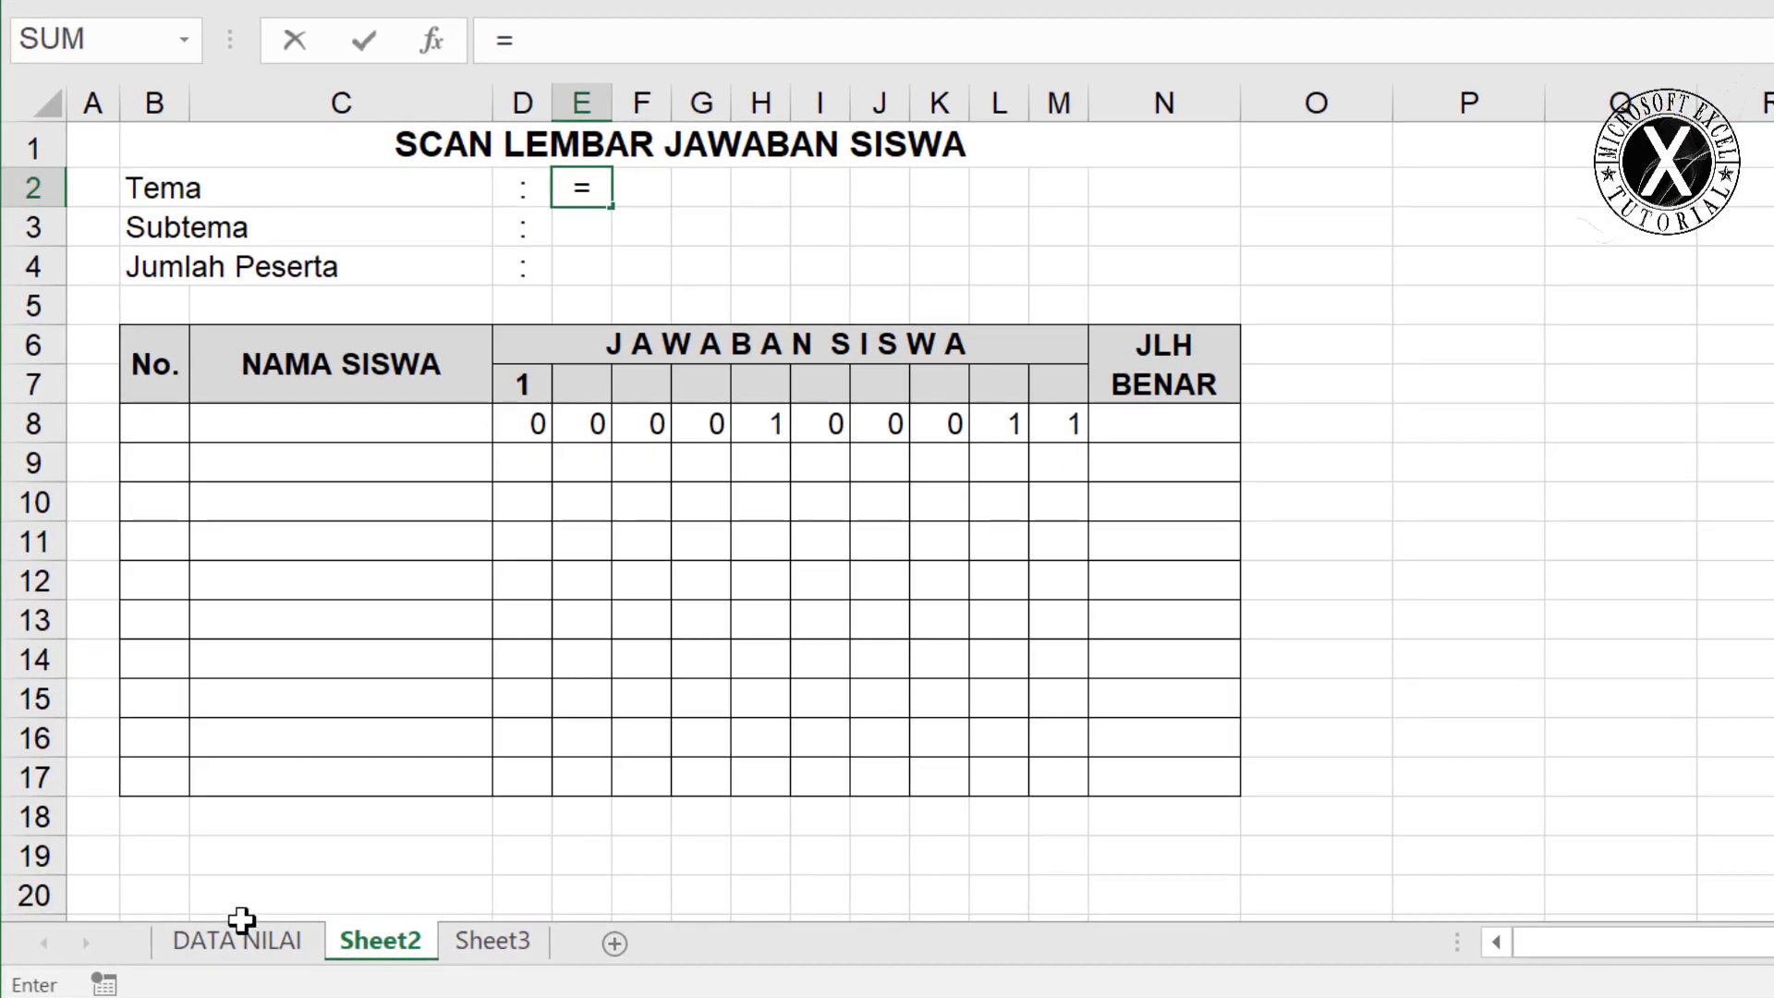
click(226, 940)
scroll(730, 494, up, 2)
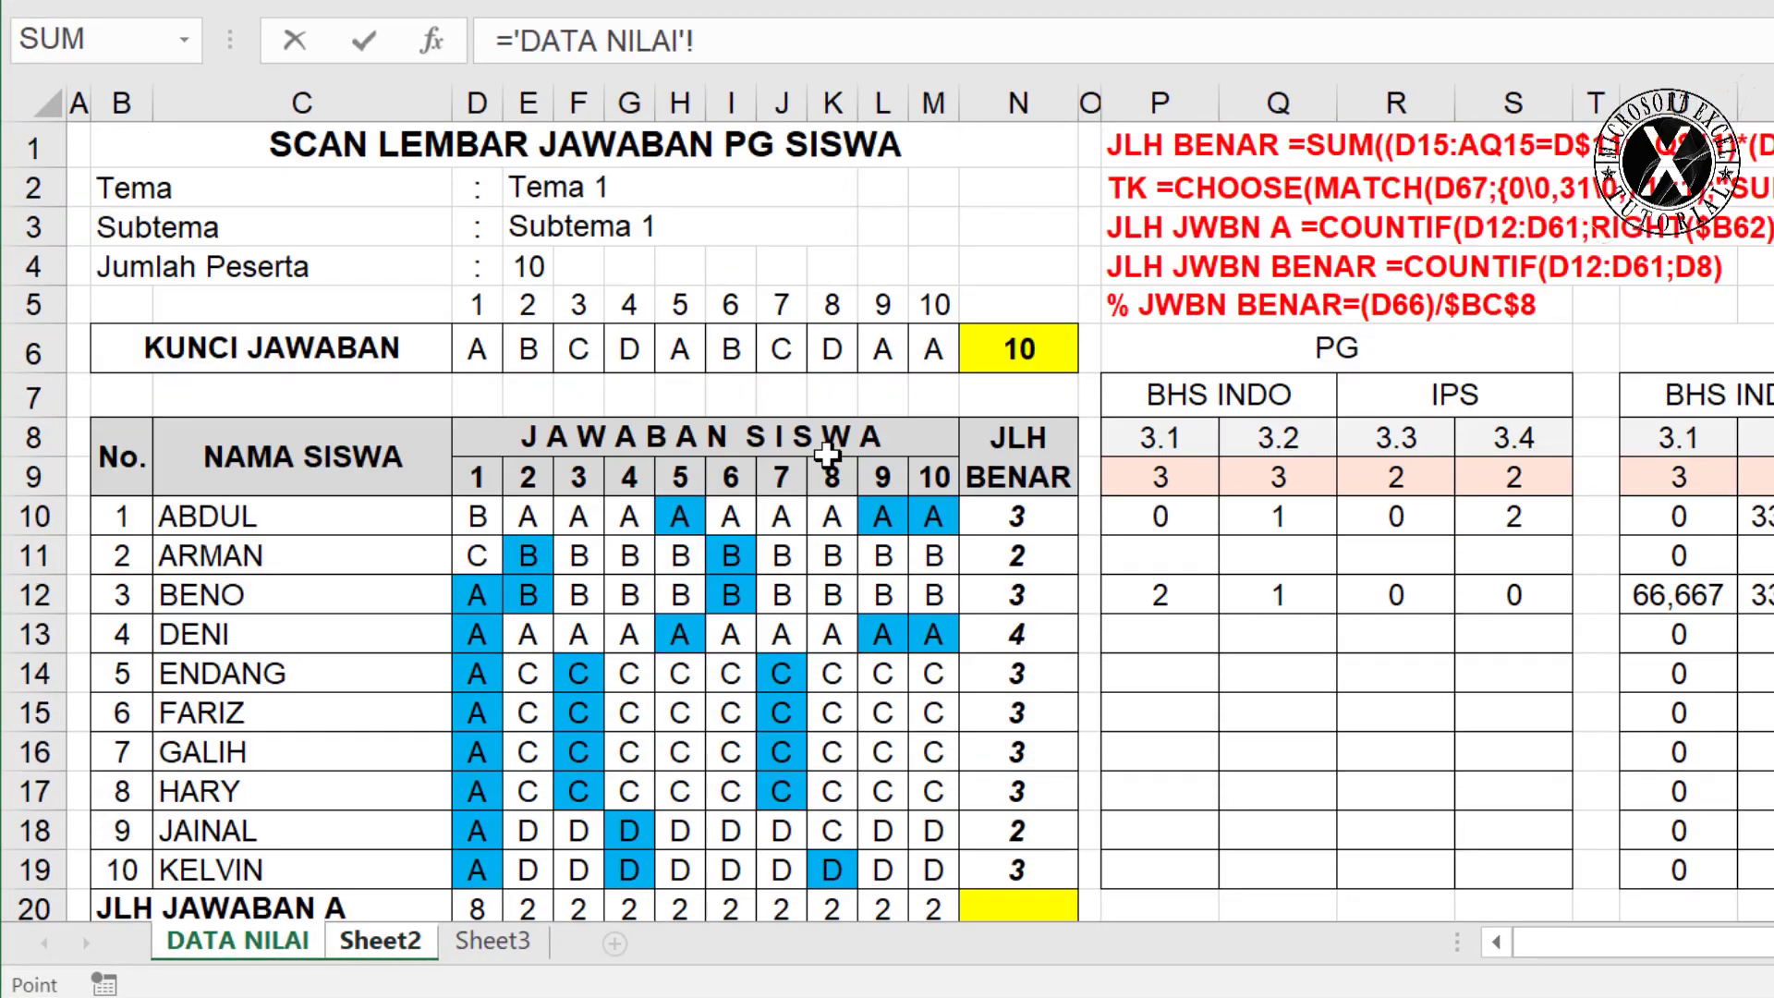
click(517, 196)
key(Return)
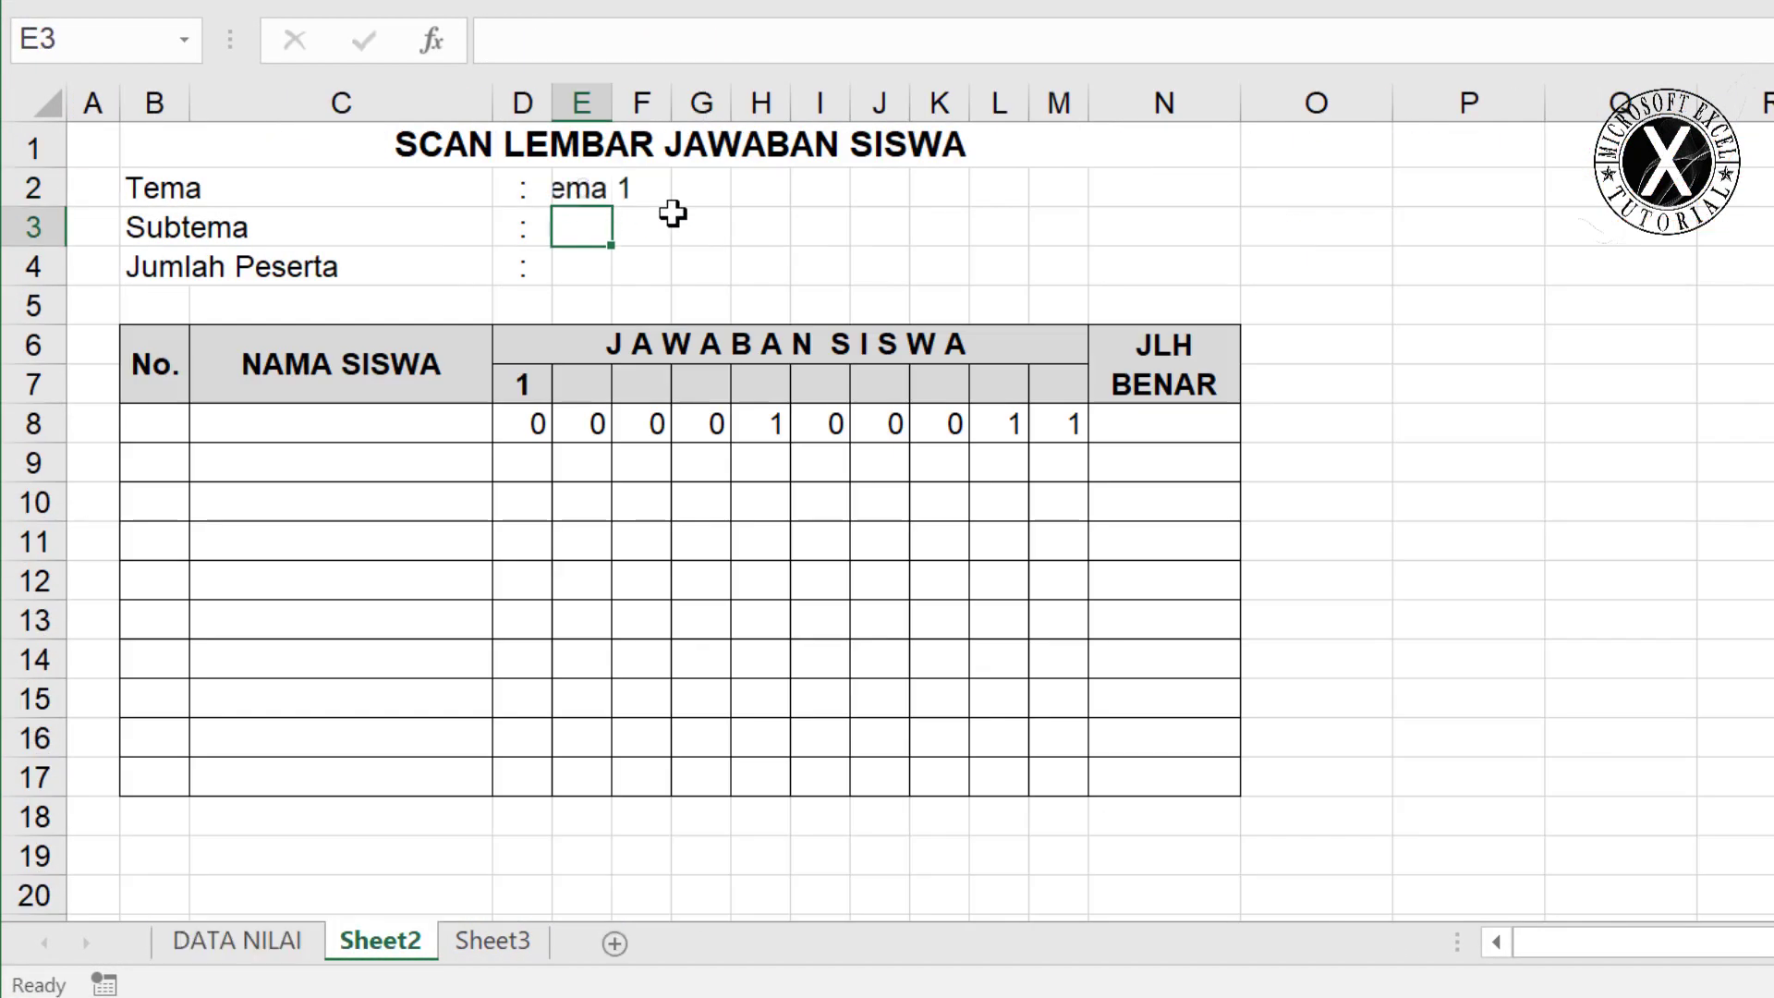
click(603, 196)
drag(611, 207, 609, 284)
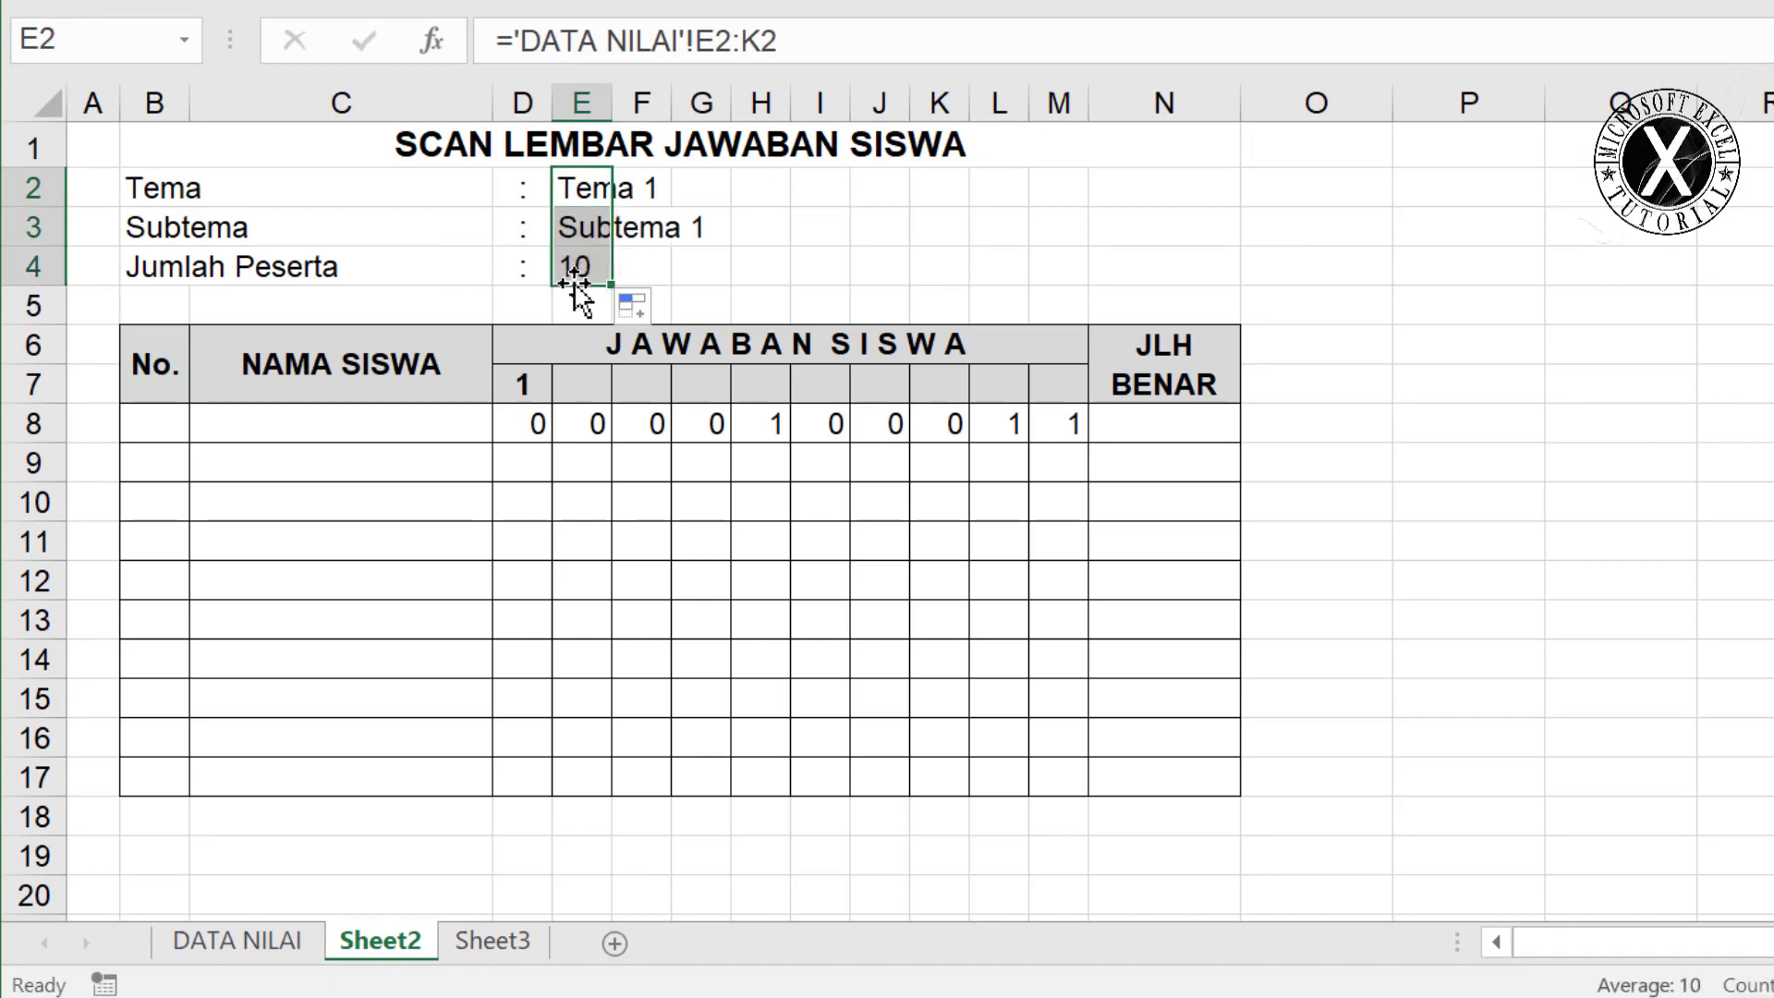
Link B8 to the first student number in B10 of DATA NILAI and fill the numbers and names down to row 17.
click(146, 429)
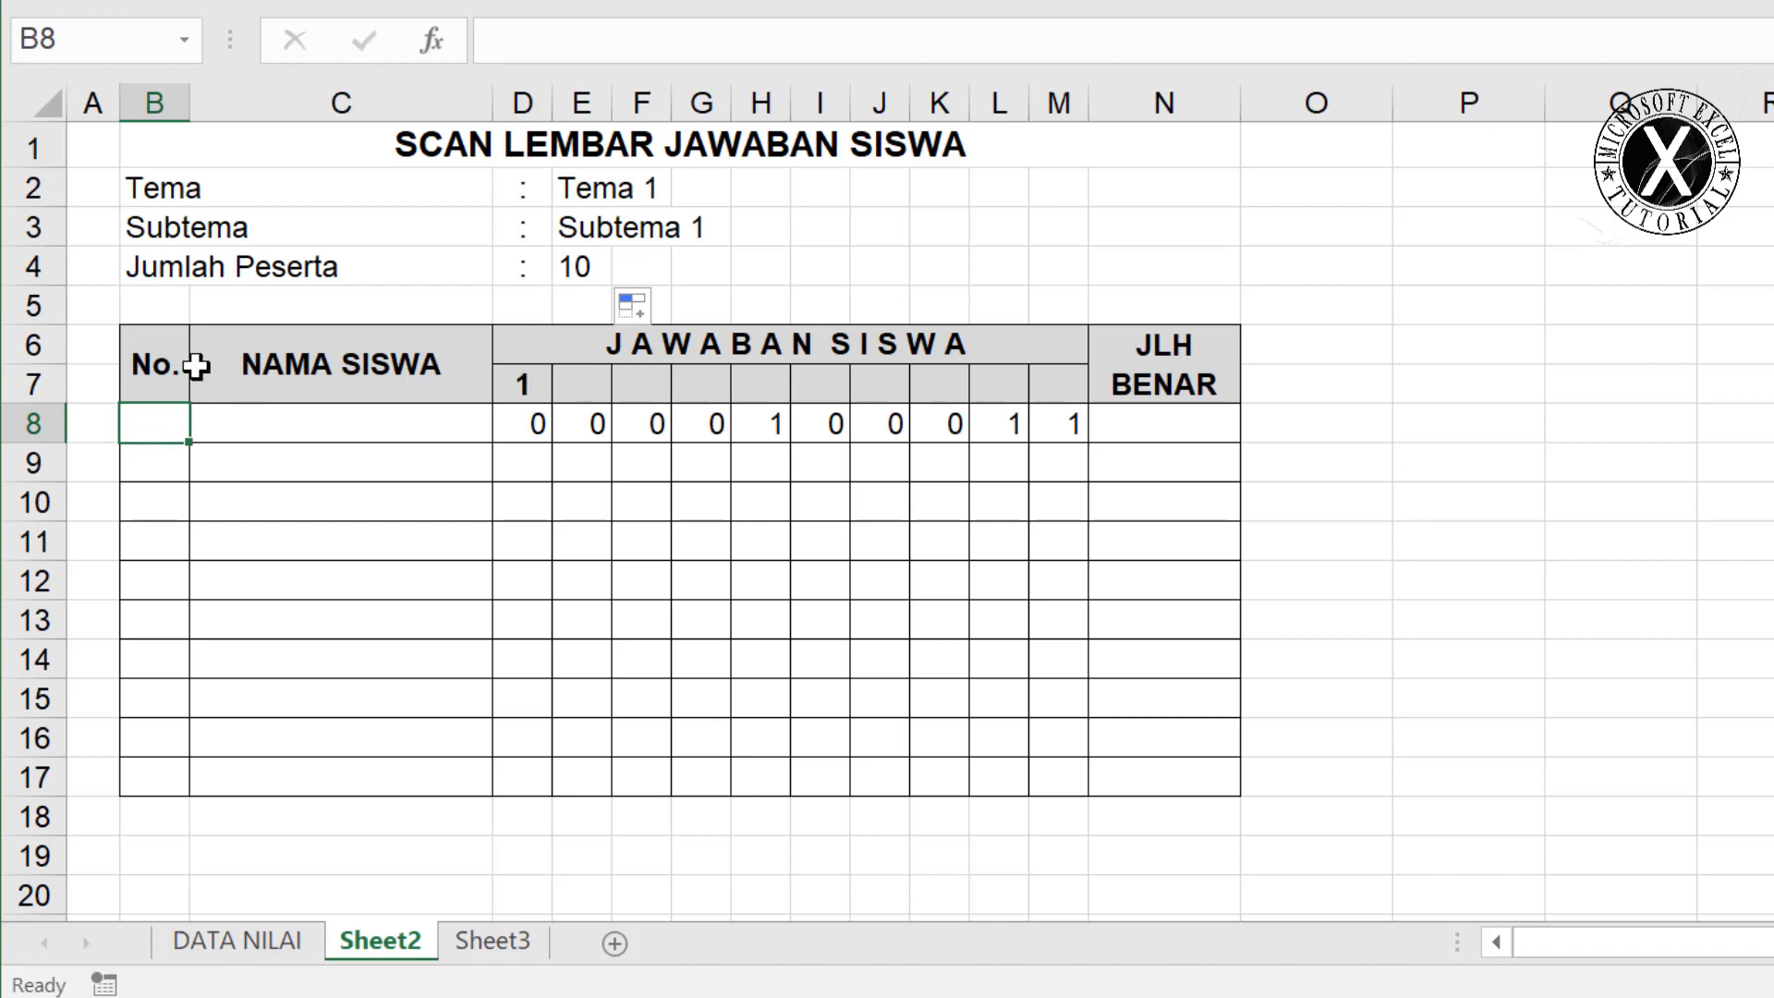
drag(196, 366, 996, 374)
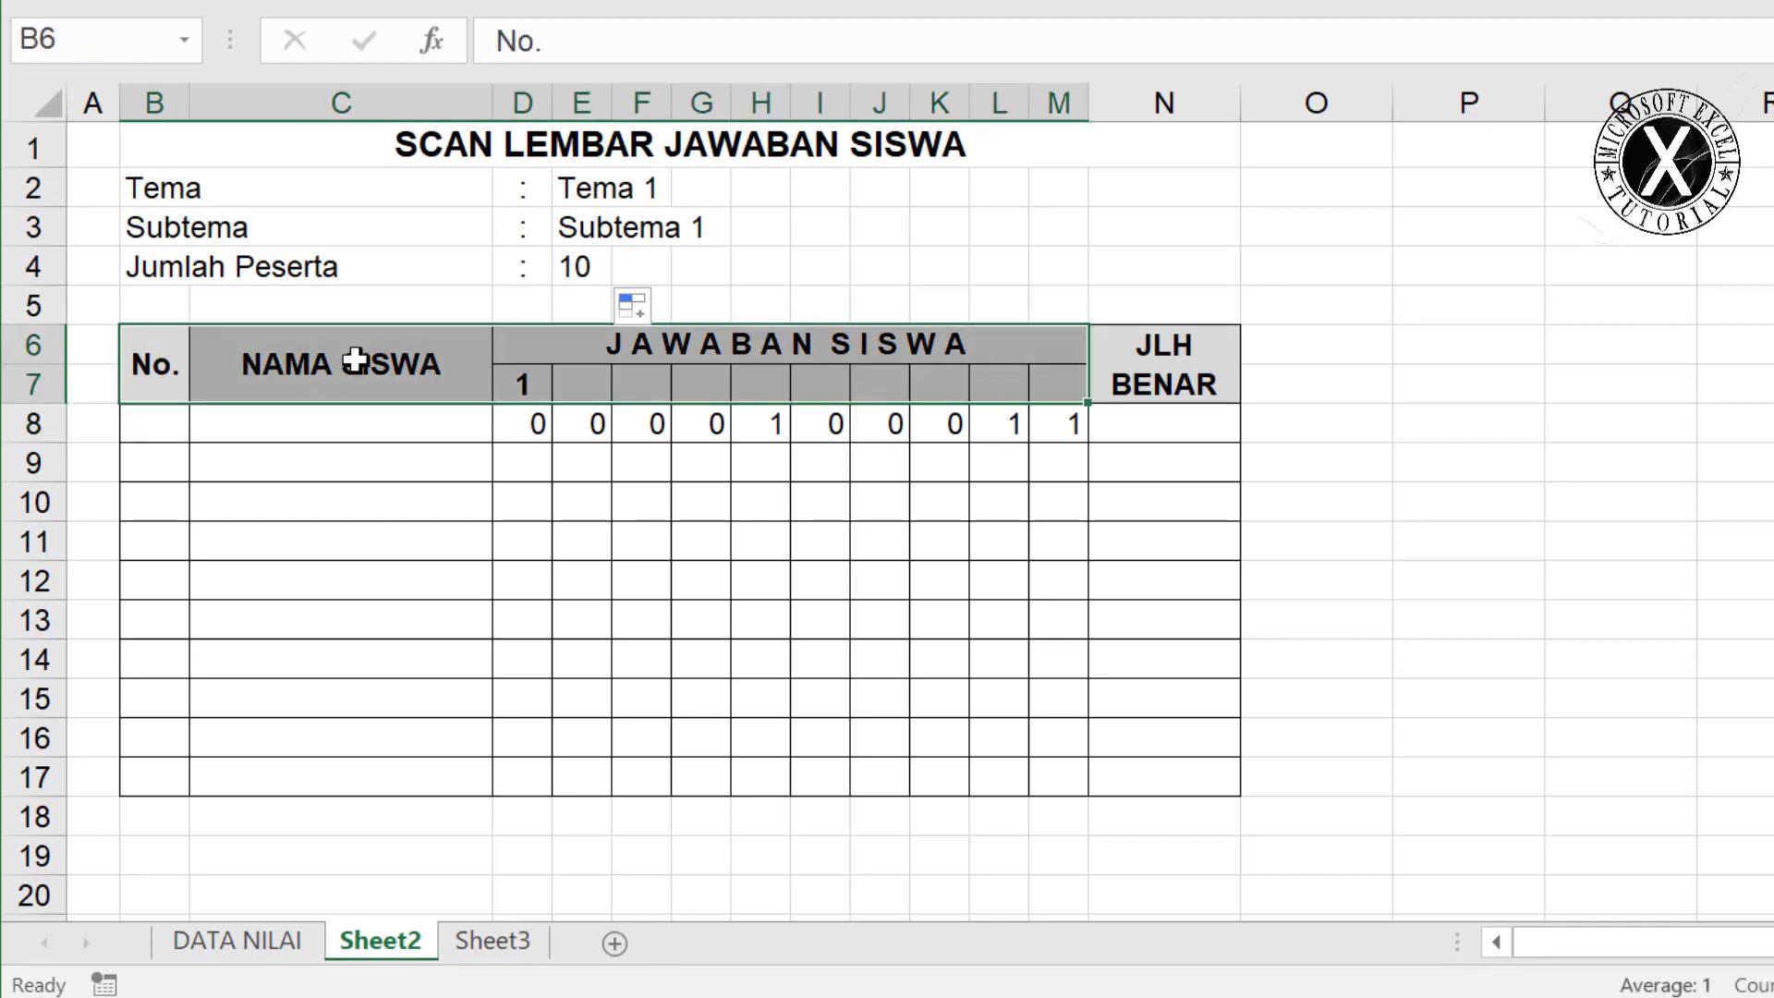
click(165, 432)
text(=)
click(268, 942)
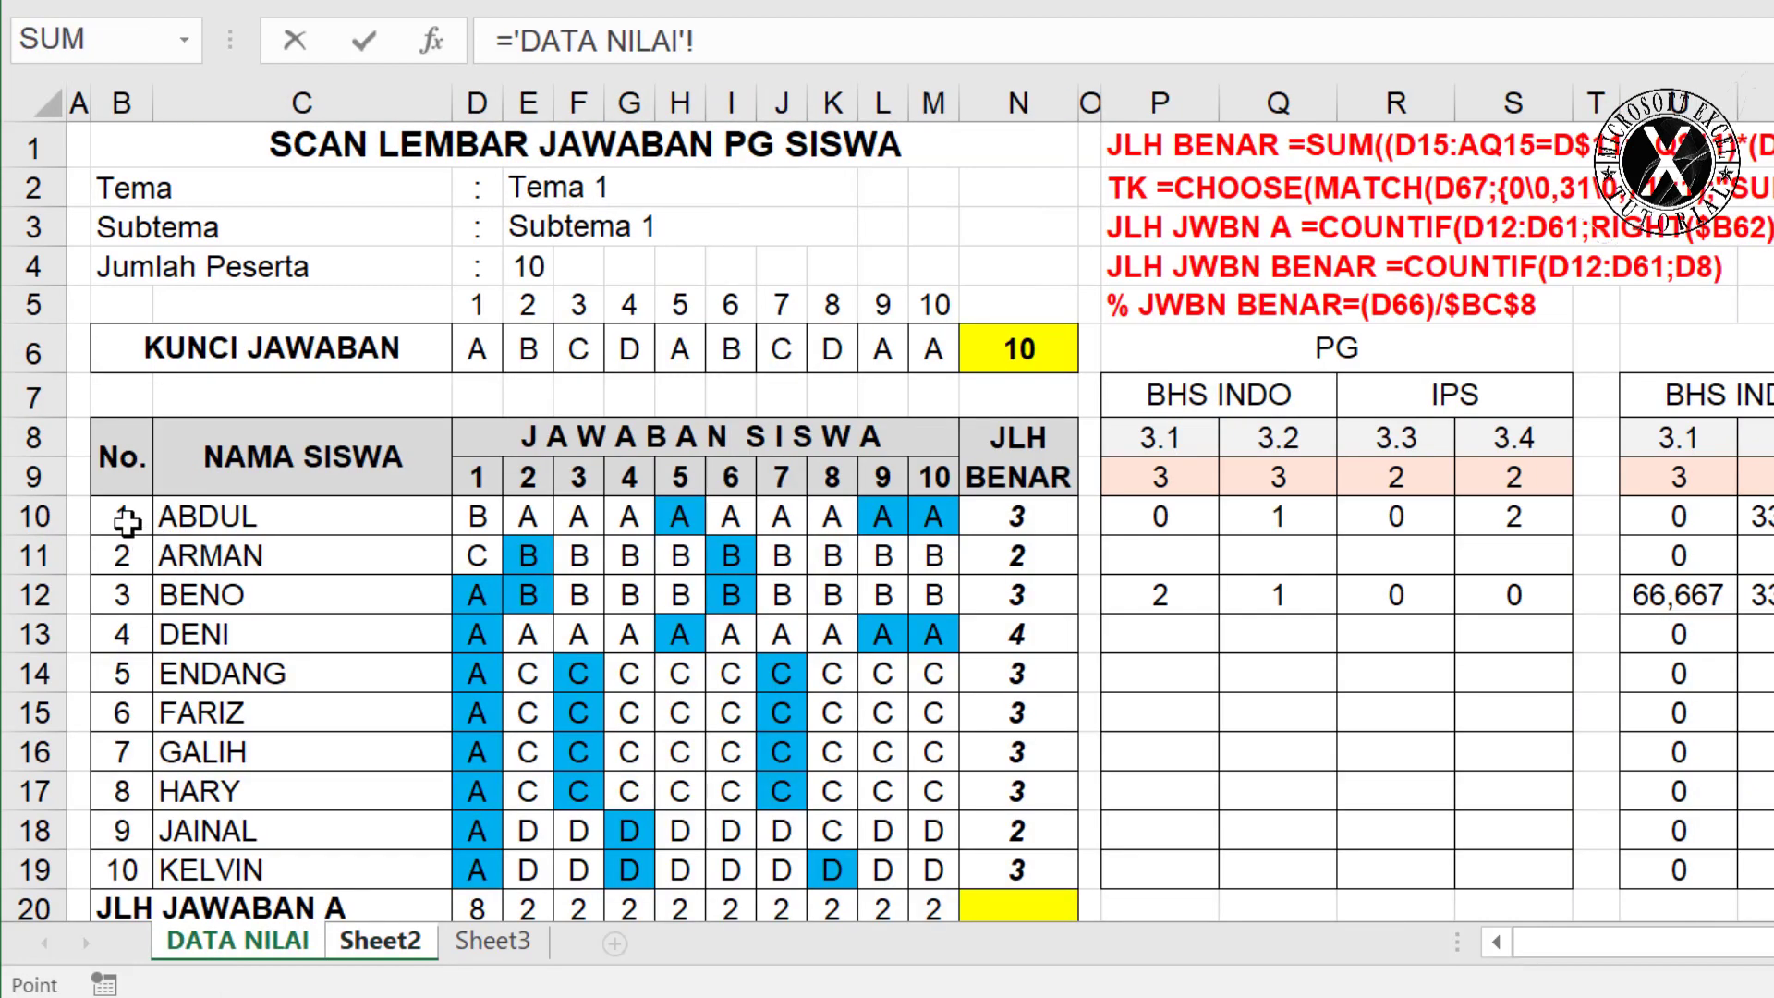
click(124, 520)
key(Return)
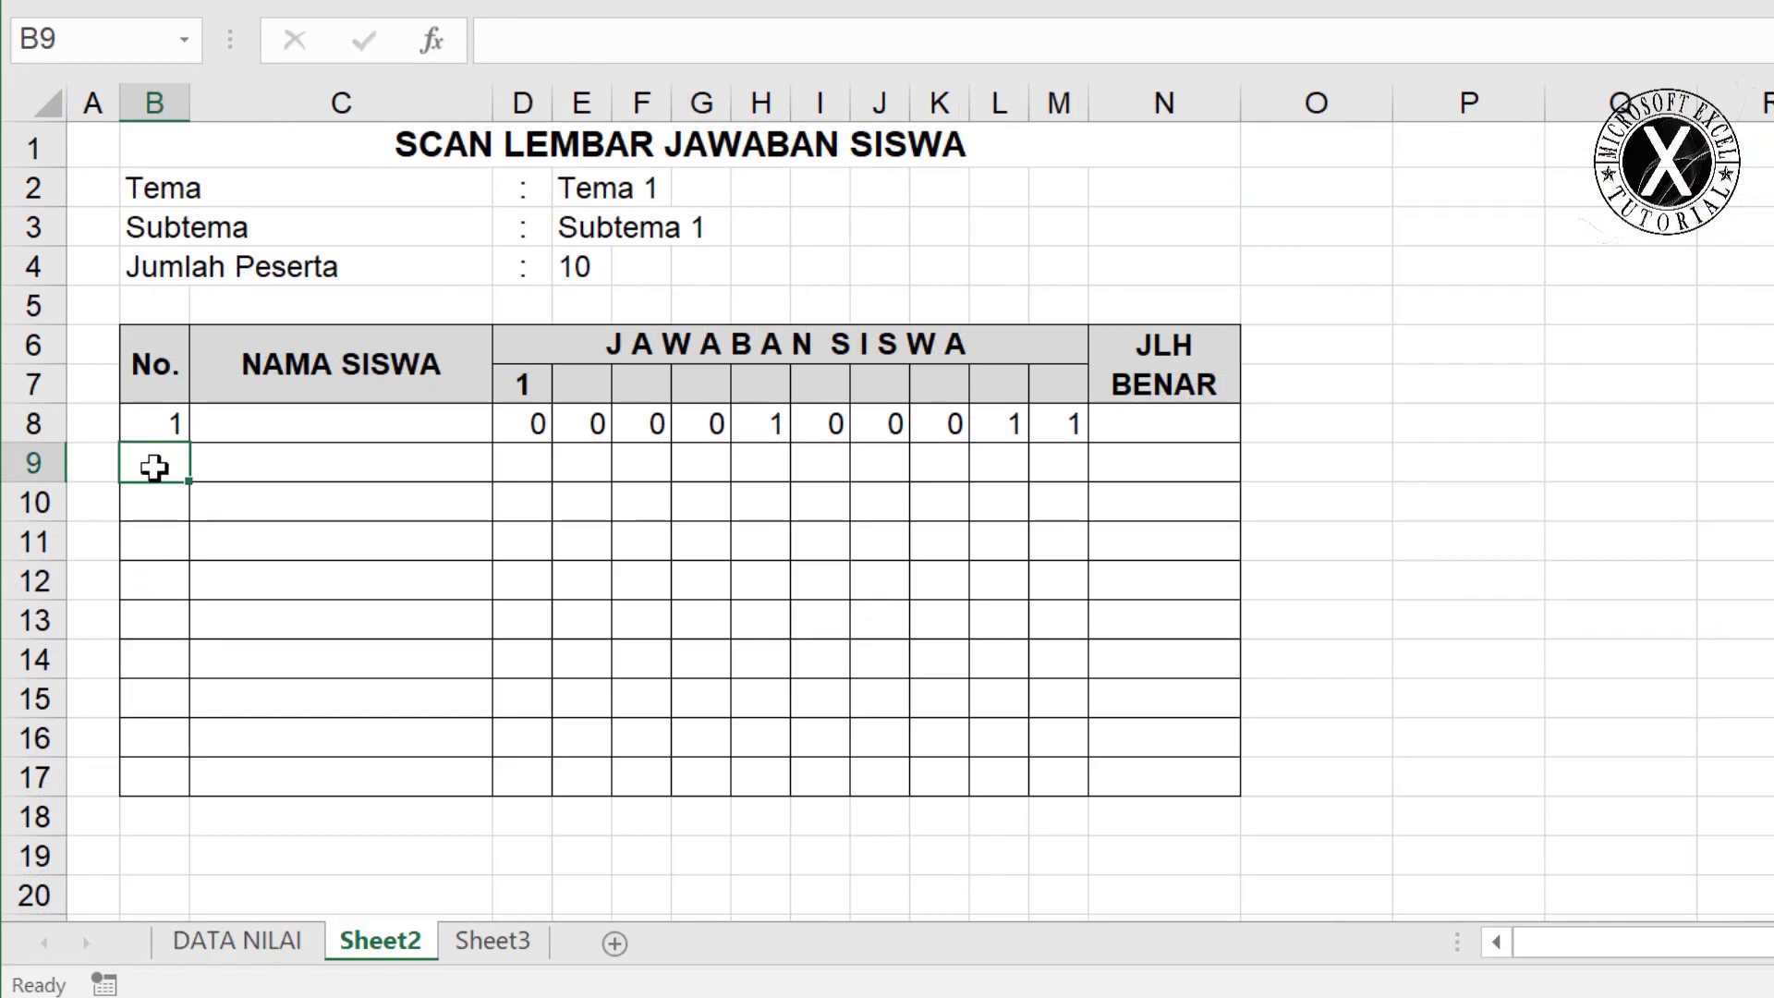
click(162, 425)
drag(449, 474, 464, 774)
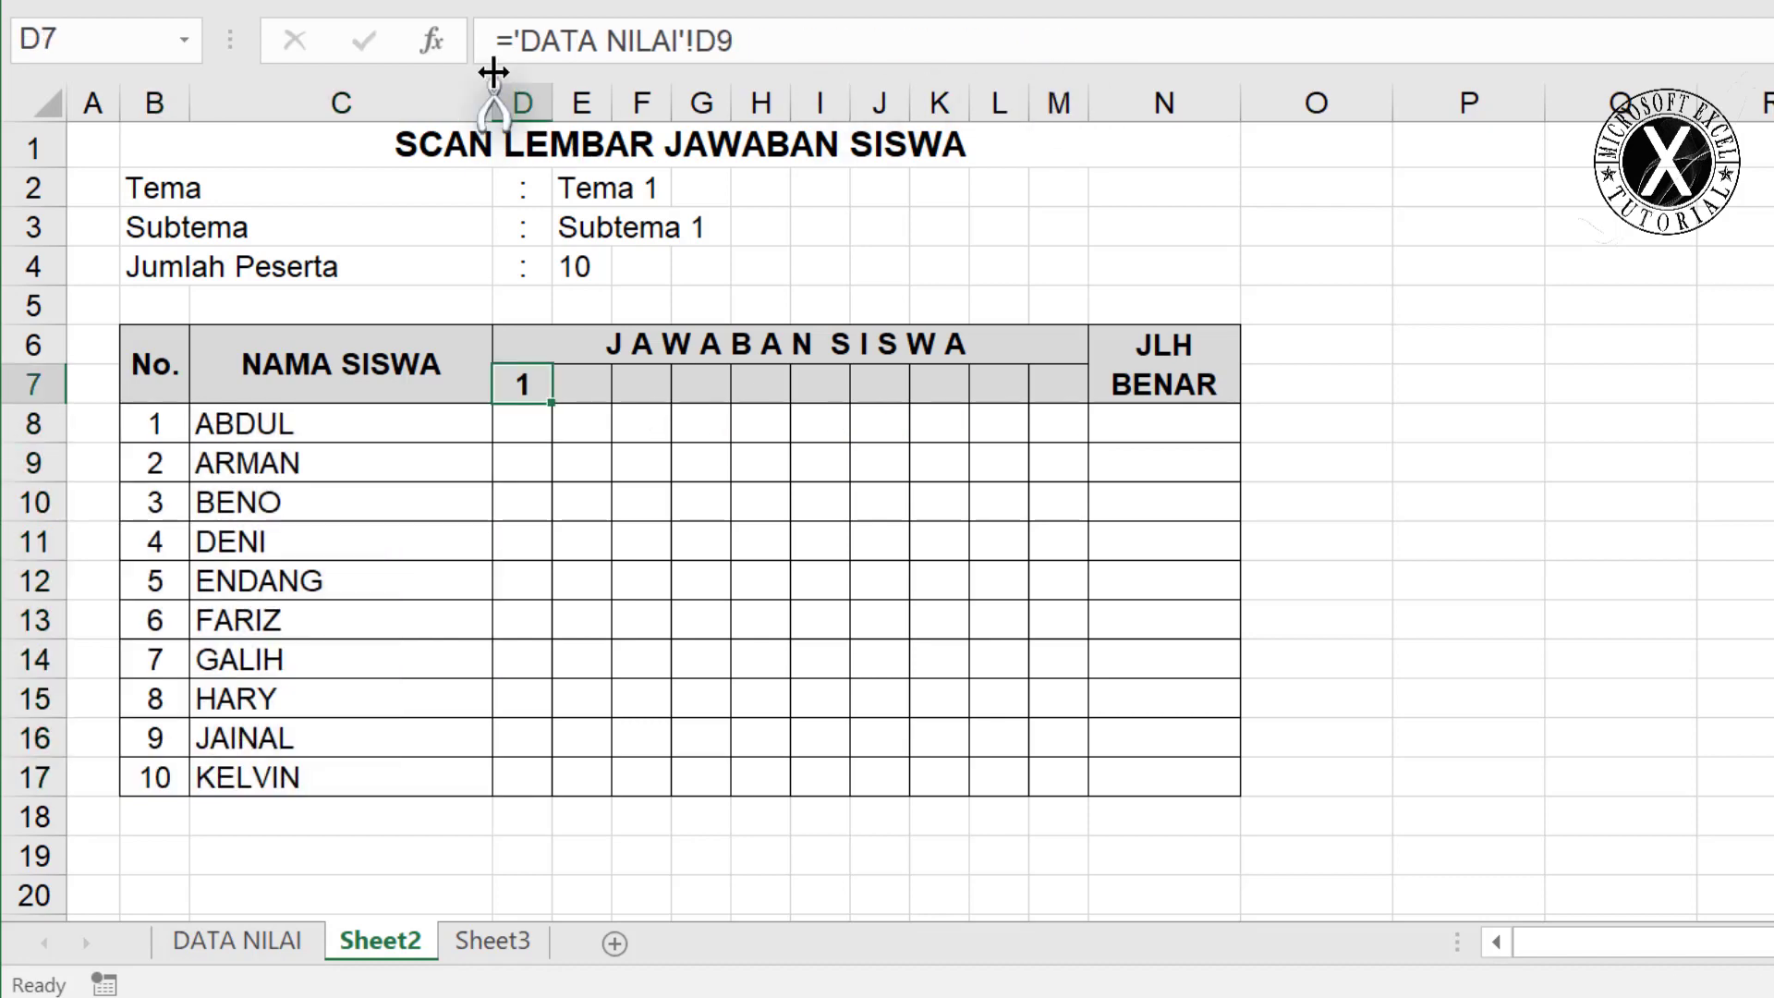
Clear the formula in D7 and re-enter it as a link to question number 1 in D9 of DATA NILAI.
drag(496, 42, 795, 39)
key(ctrl+x)
key(Return)
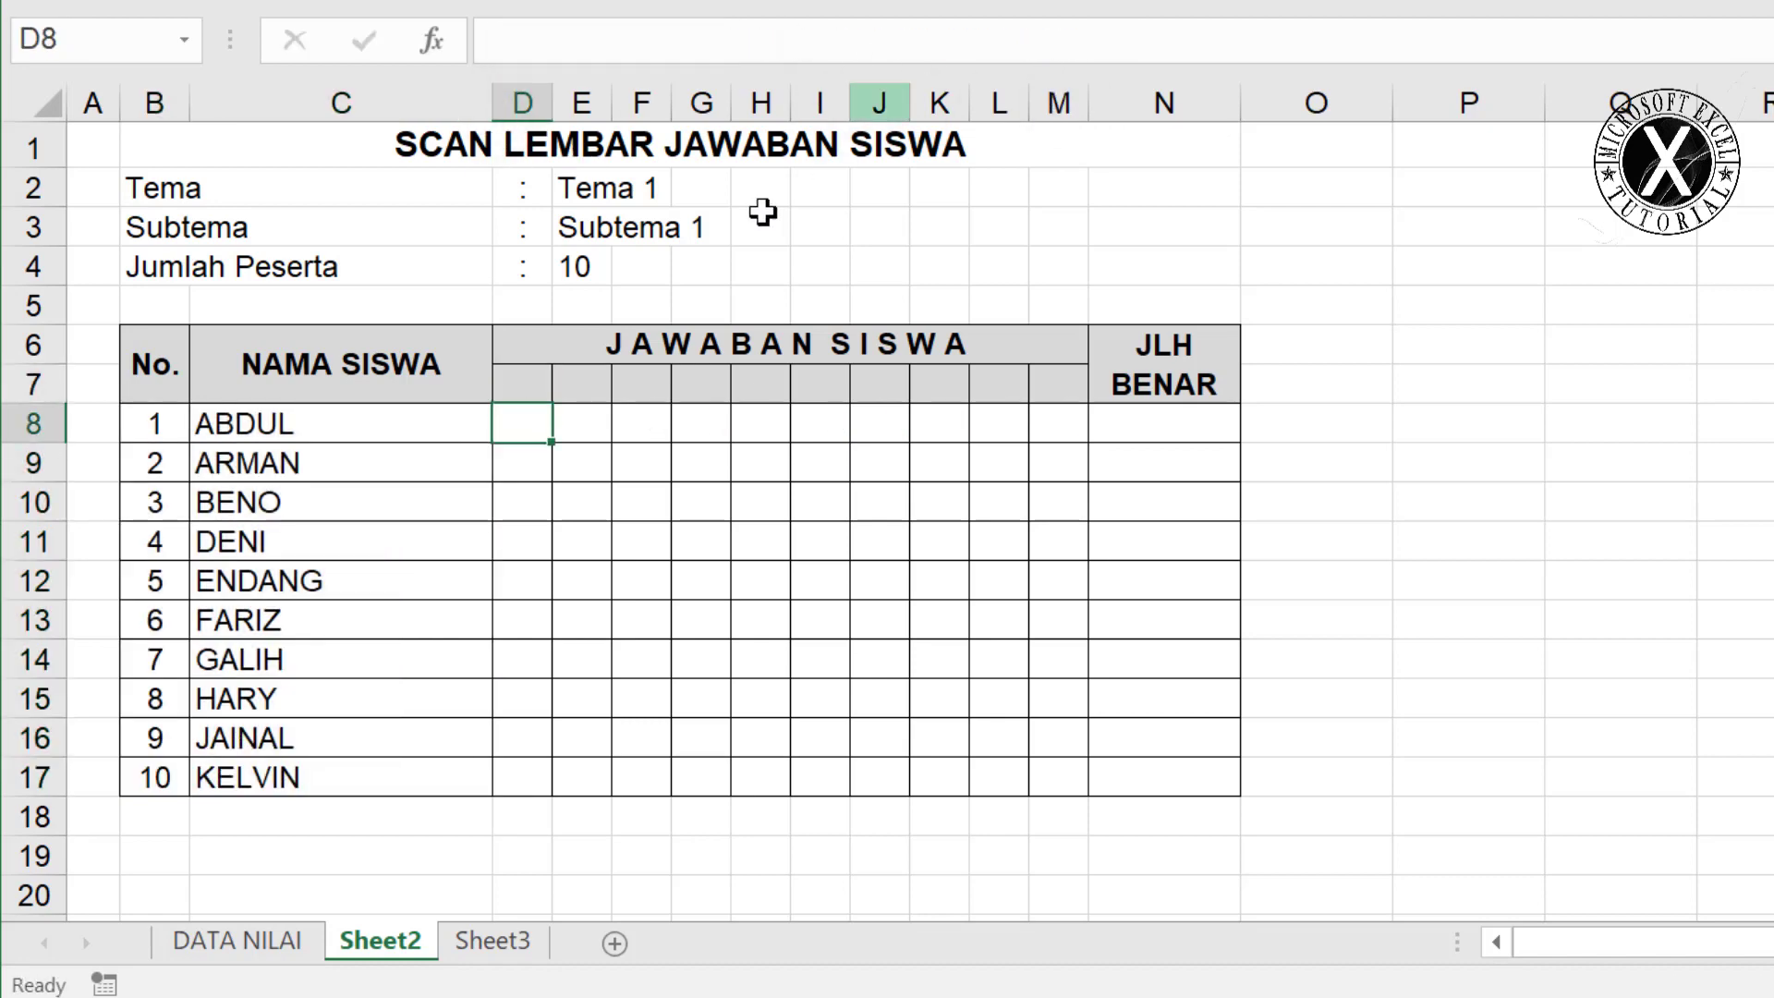
click(531, 377)
text(=)
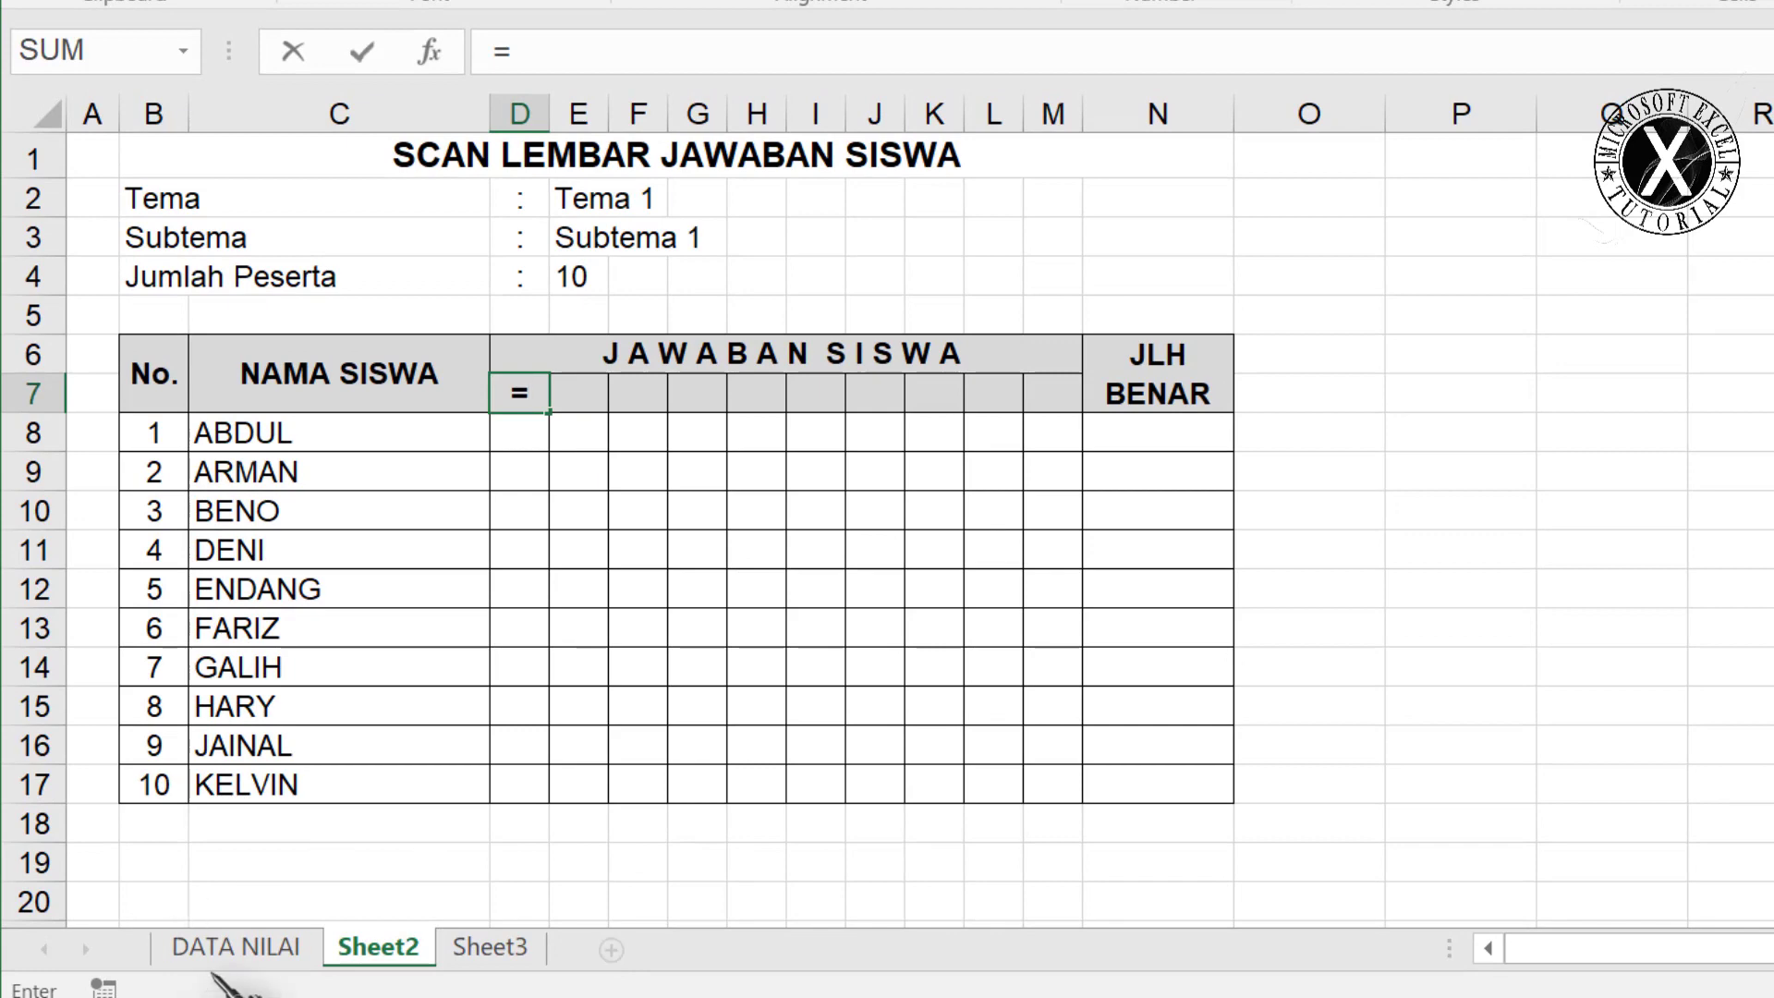
click(236, 942)
click(474, 499)
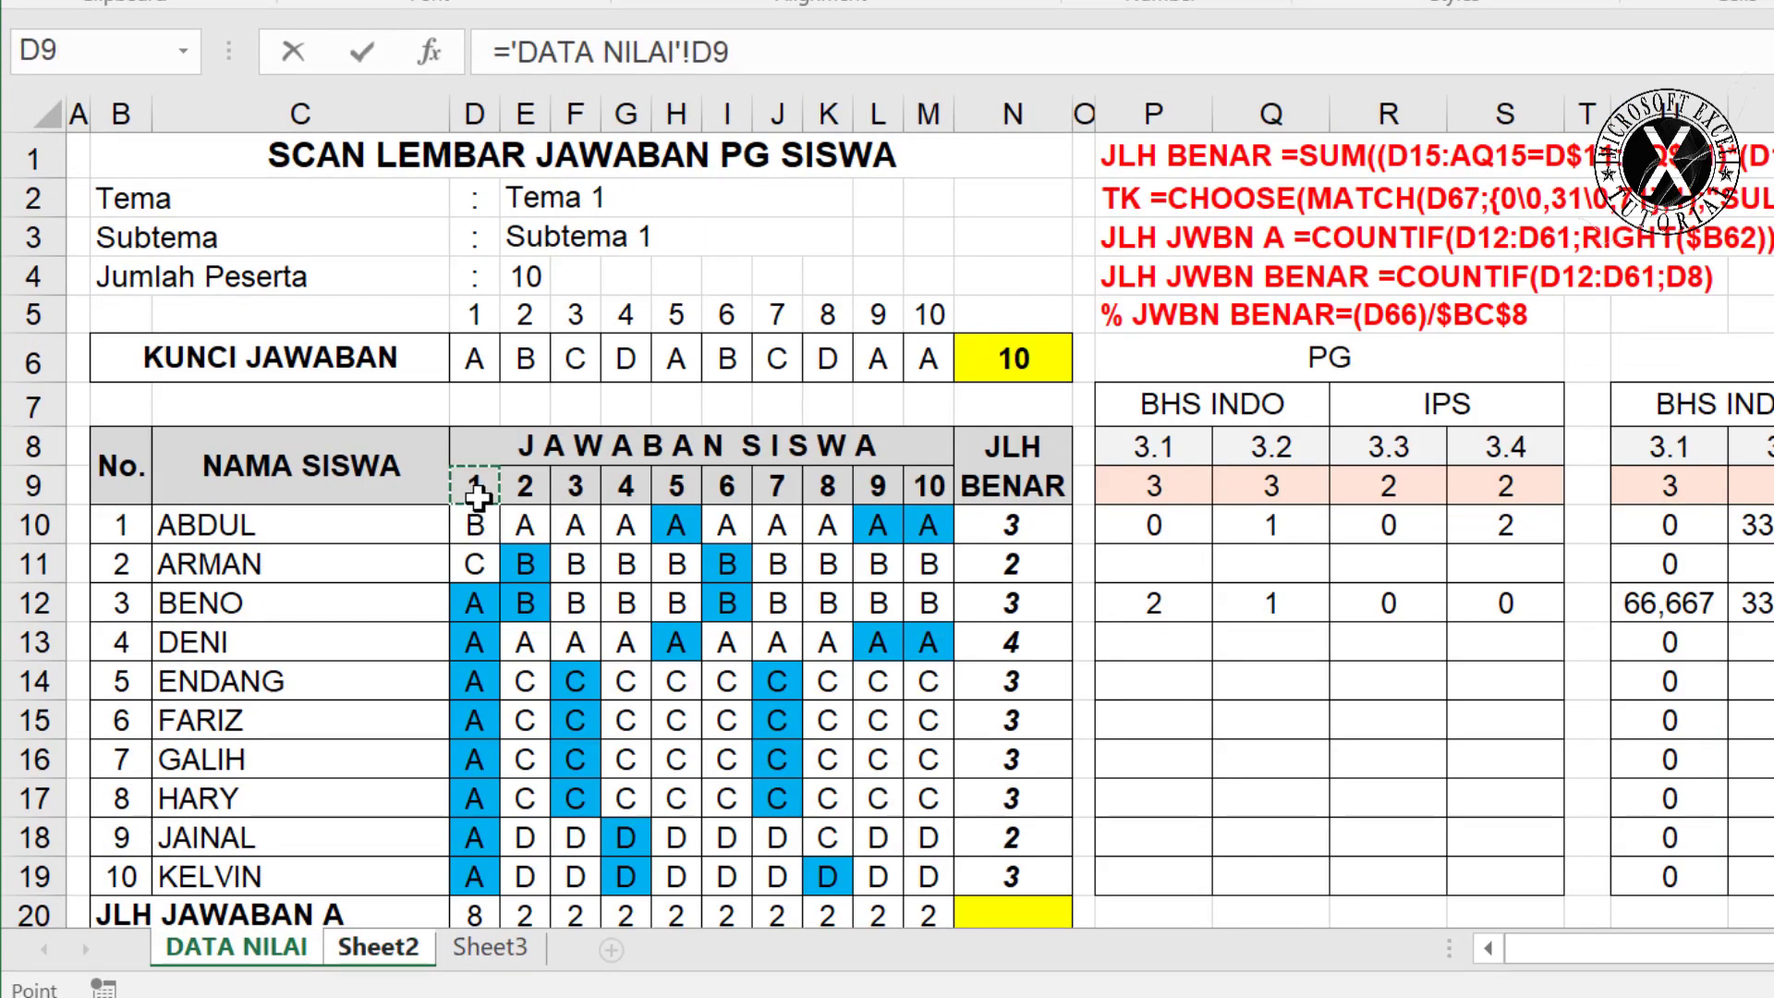
key(Return)
Fill the question number link from D7 across to M7.
click(517, 393)
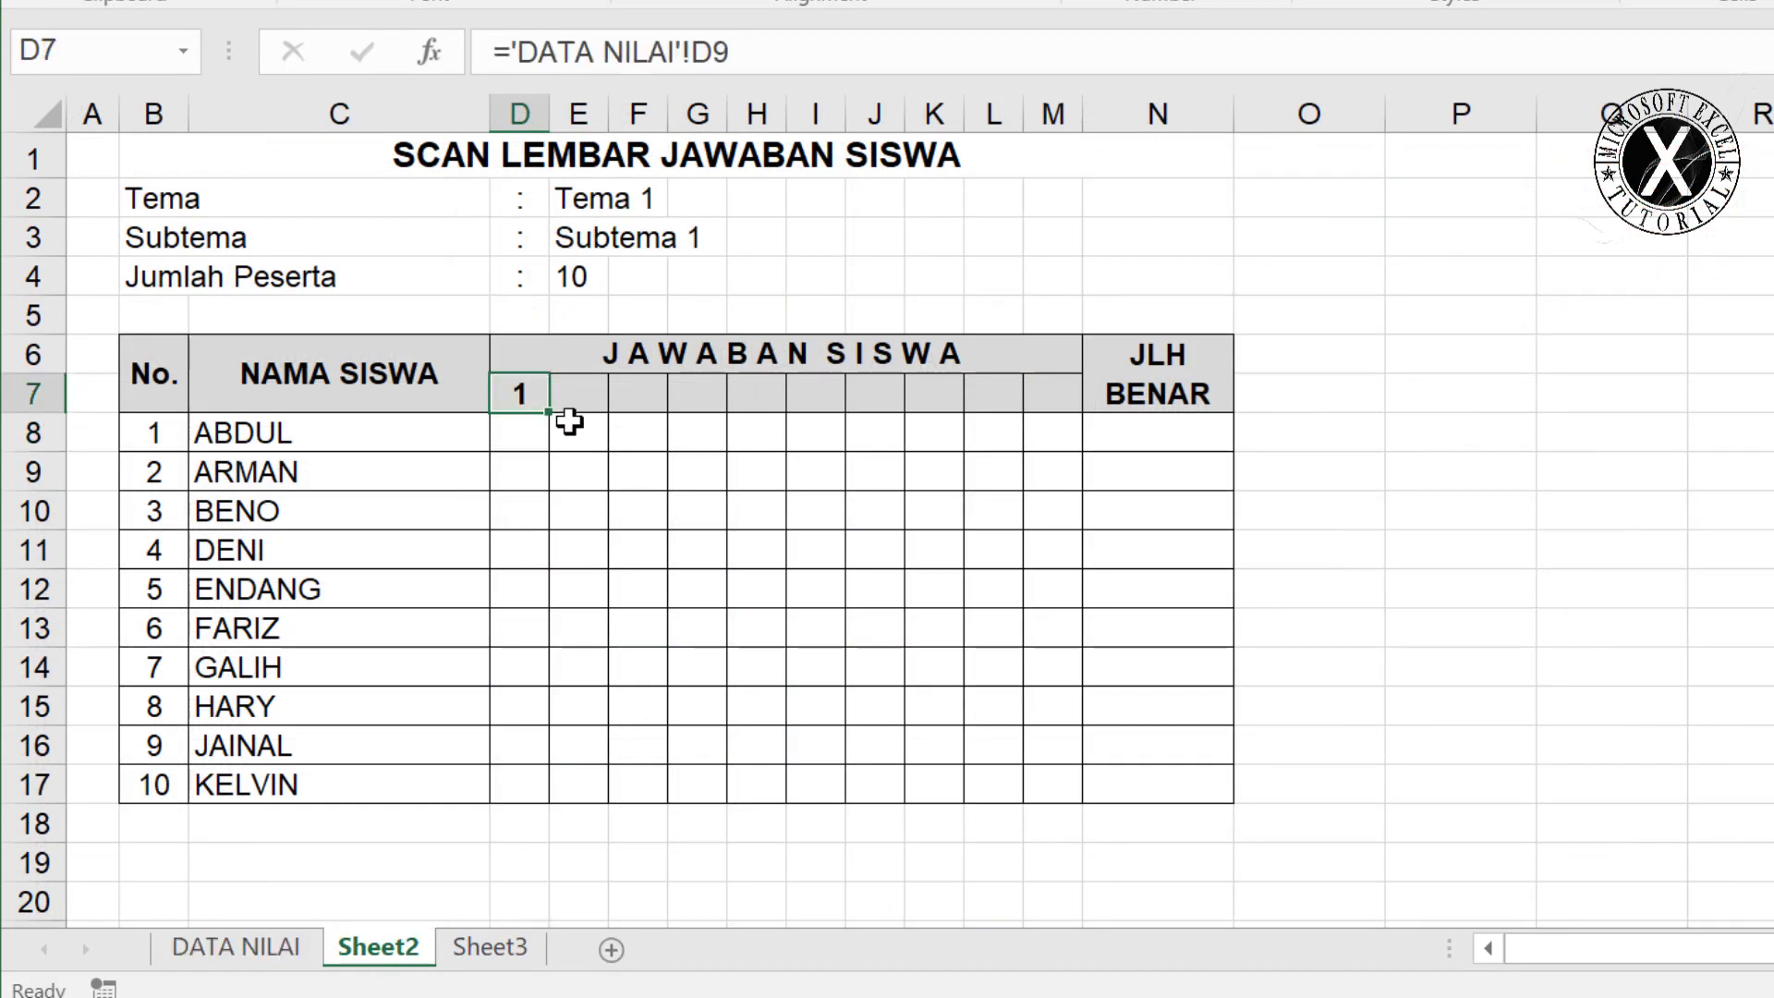
drag(549, 412, 1075, 412)
click(974, 547)
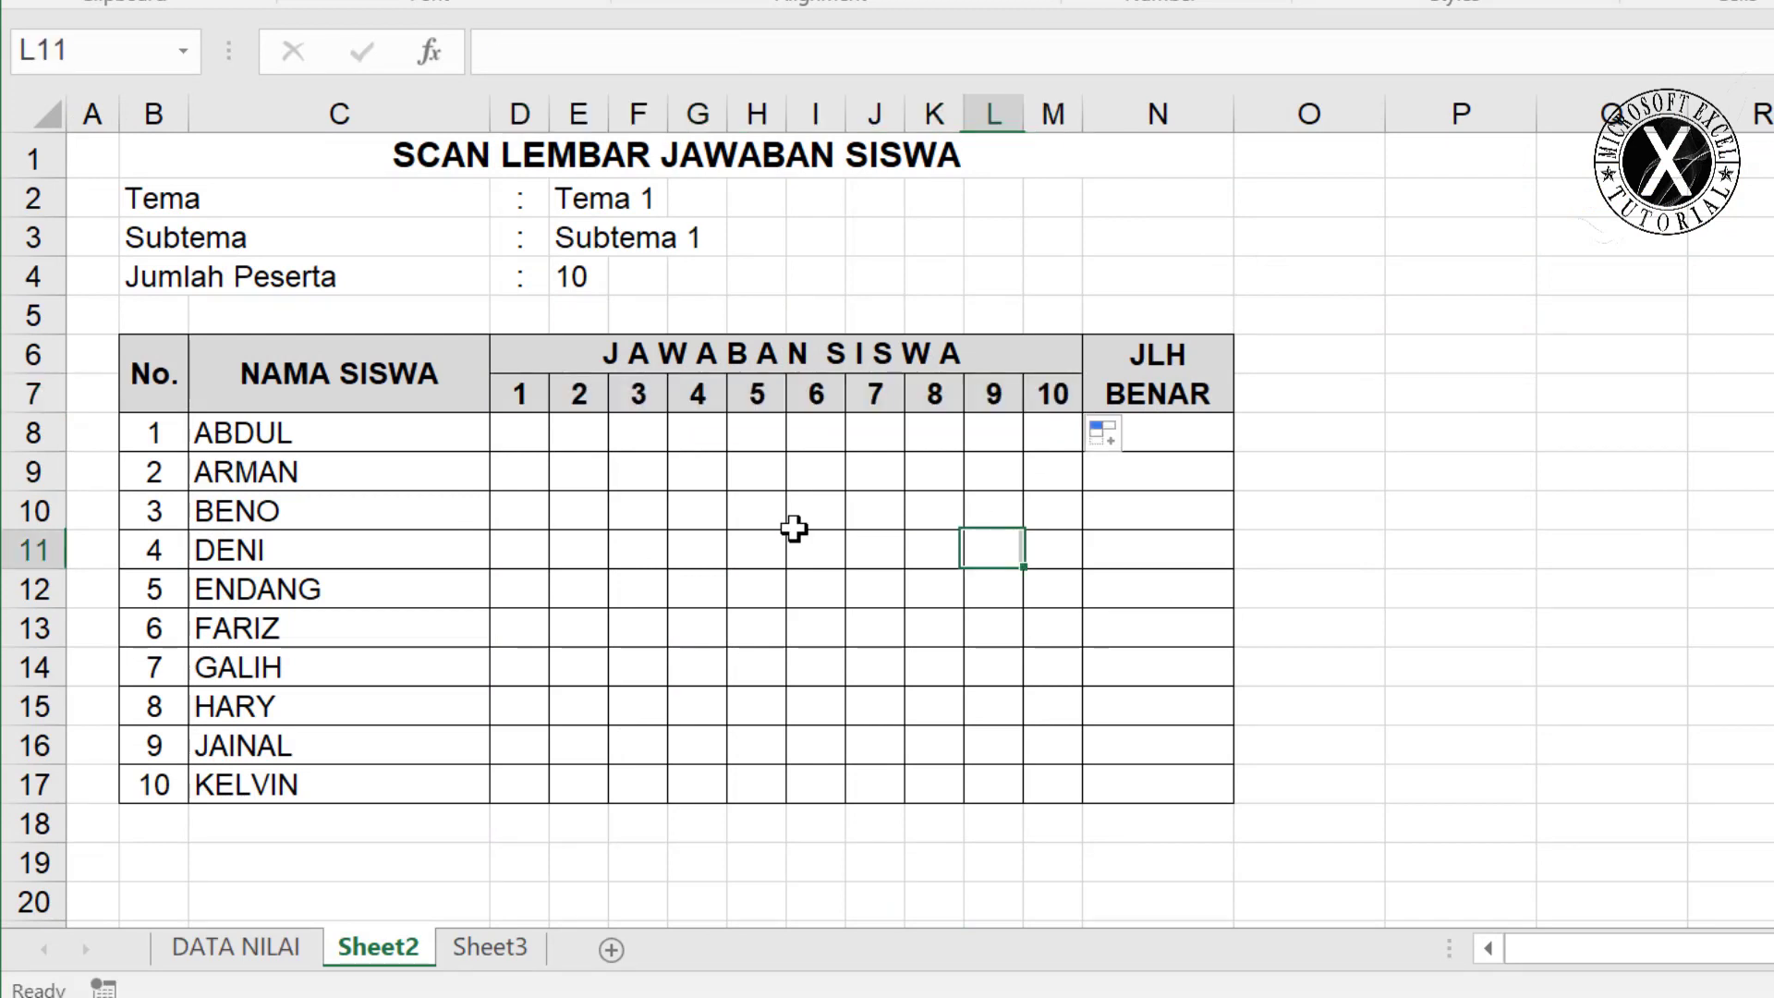
Enter =IF('DATA NILAI'!D10='DATA NILAI'!D$6;1;0) in D8 of Sheet2 to mark the first student's answer against the key.
click(524, 430)
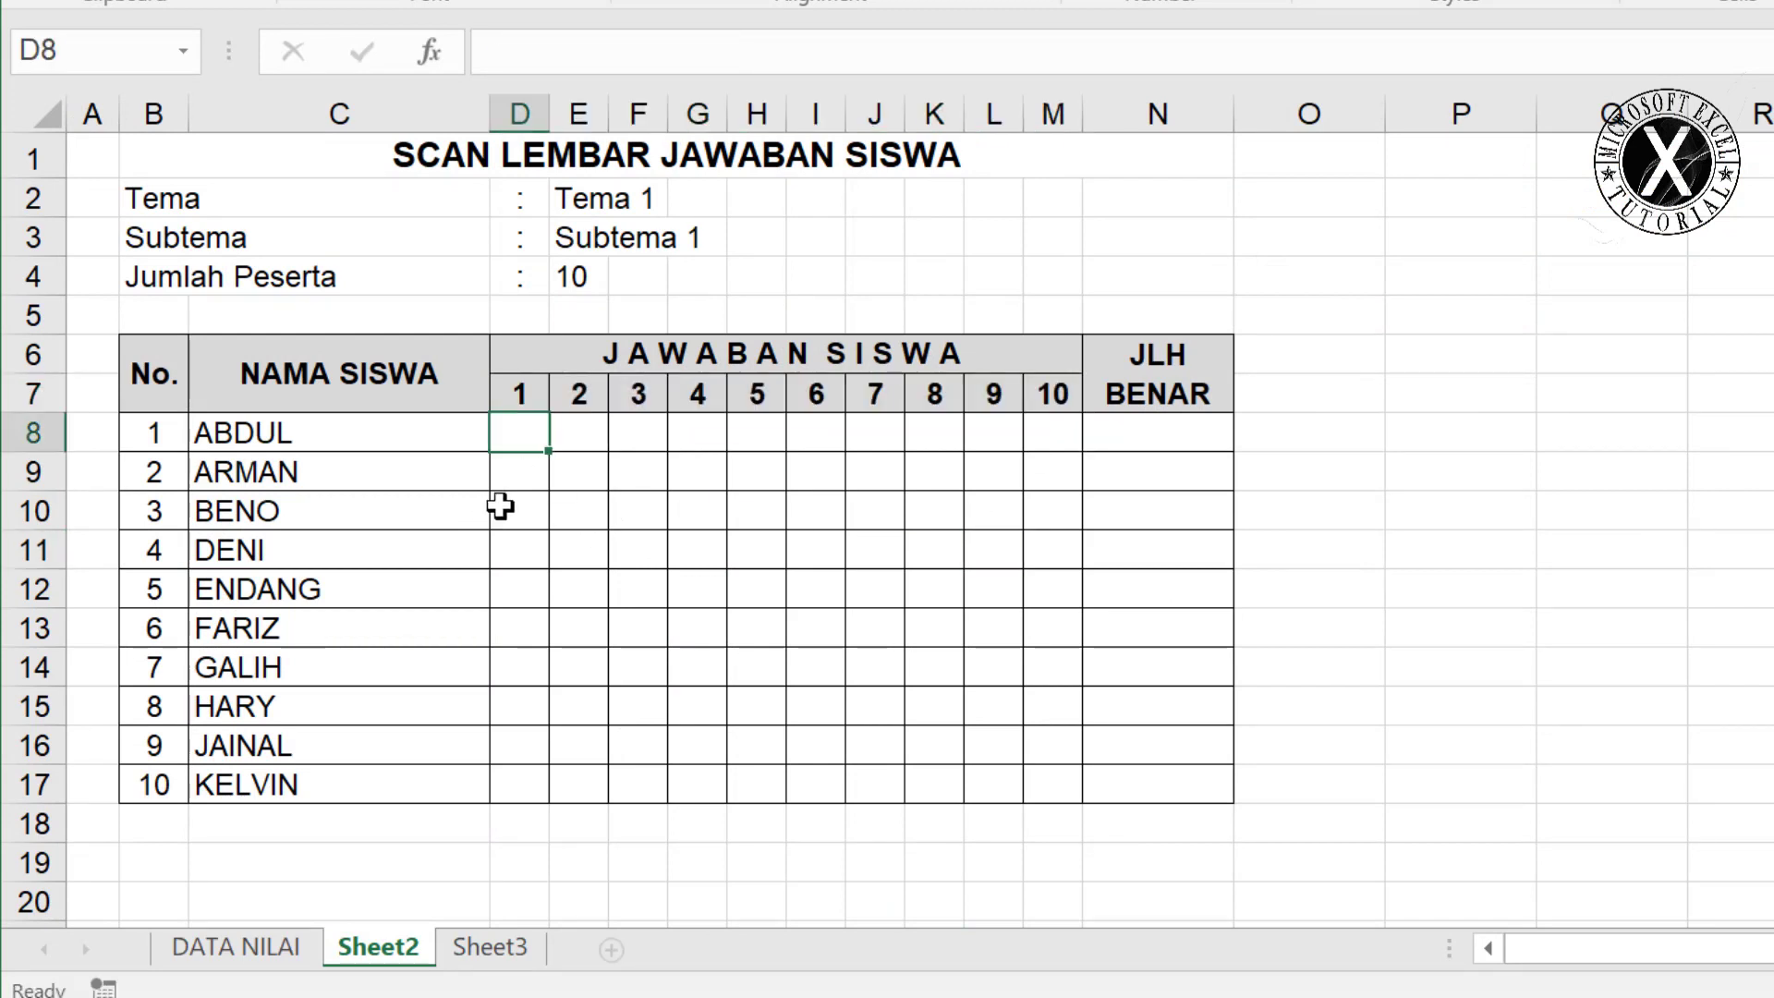
text(=)
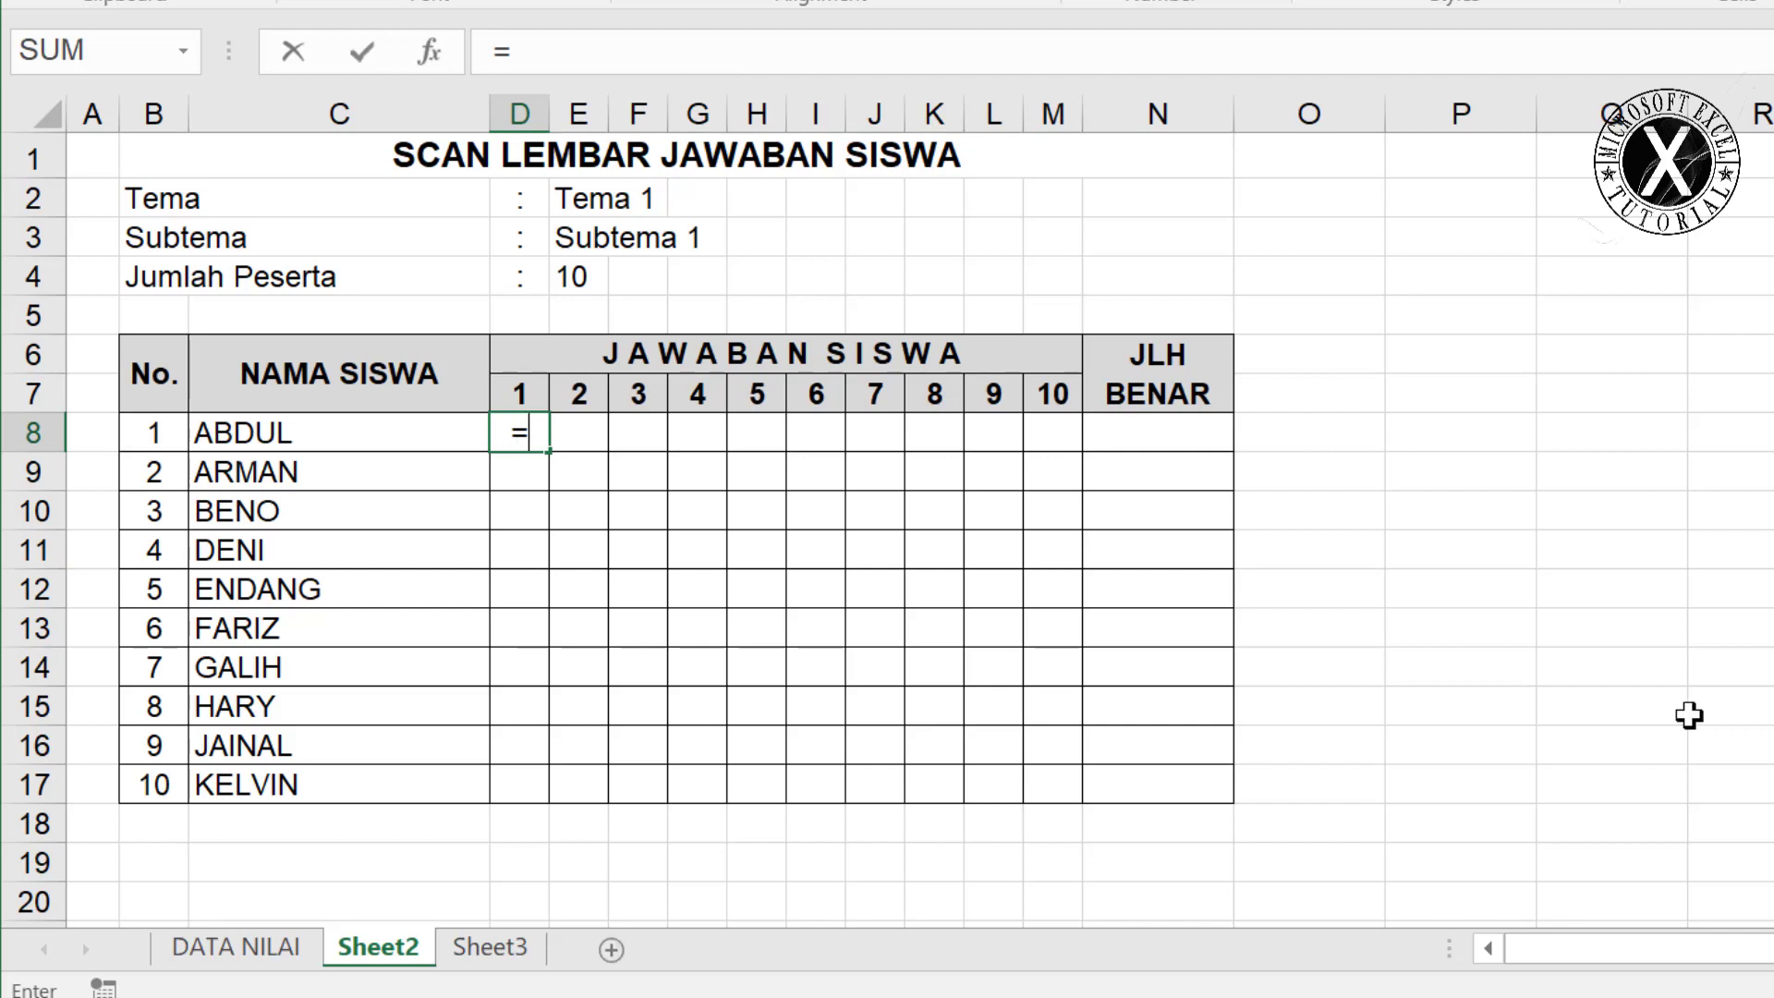
text(IF()
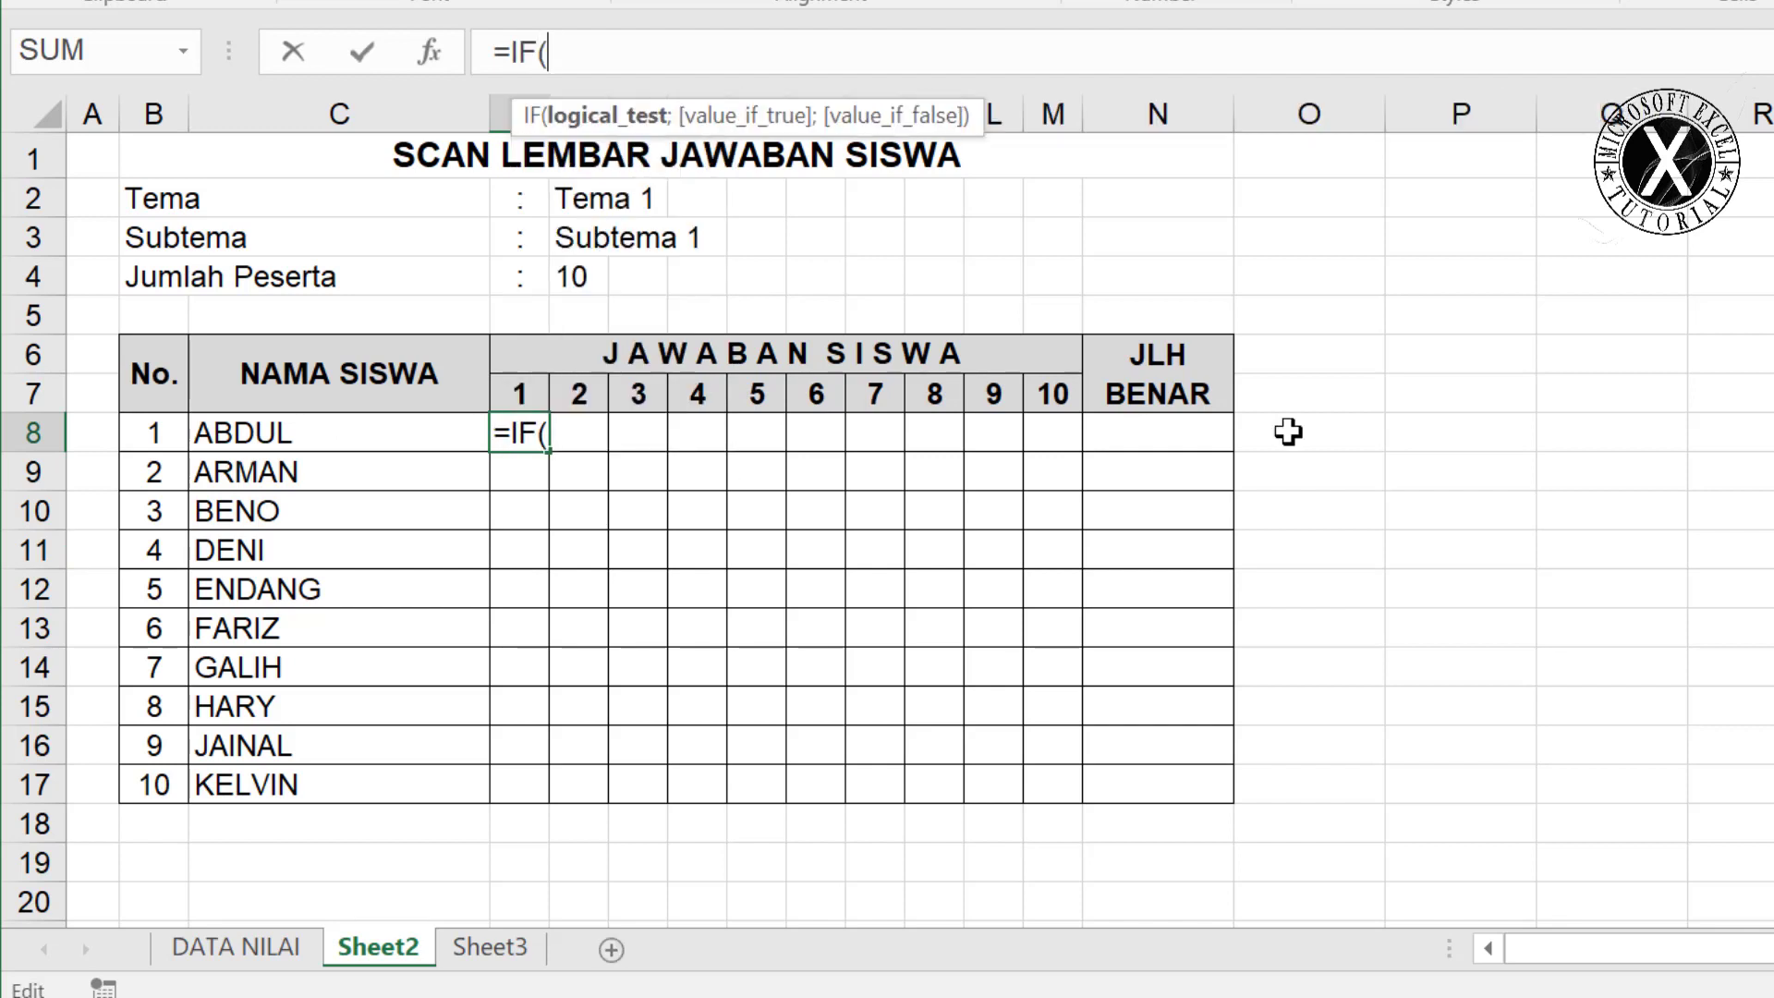
click(235, 946)
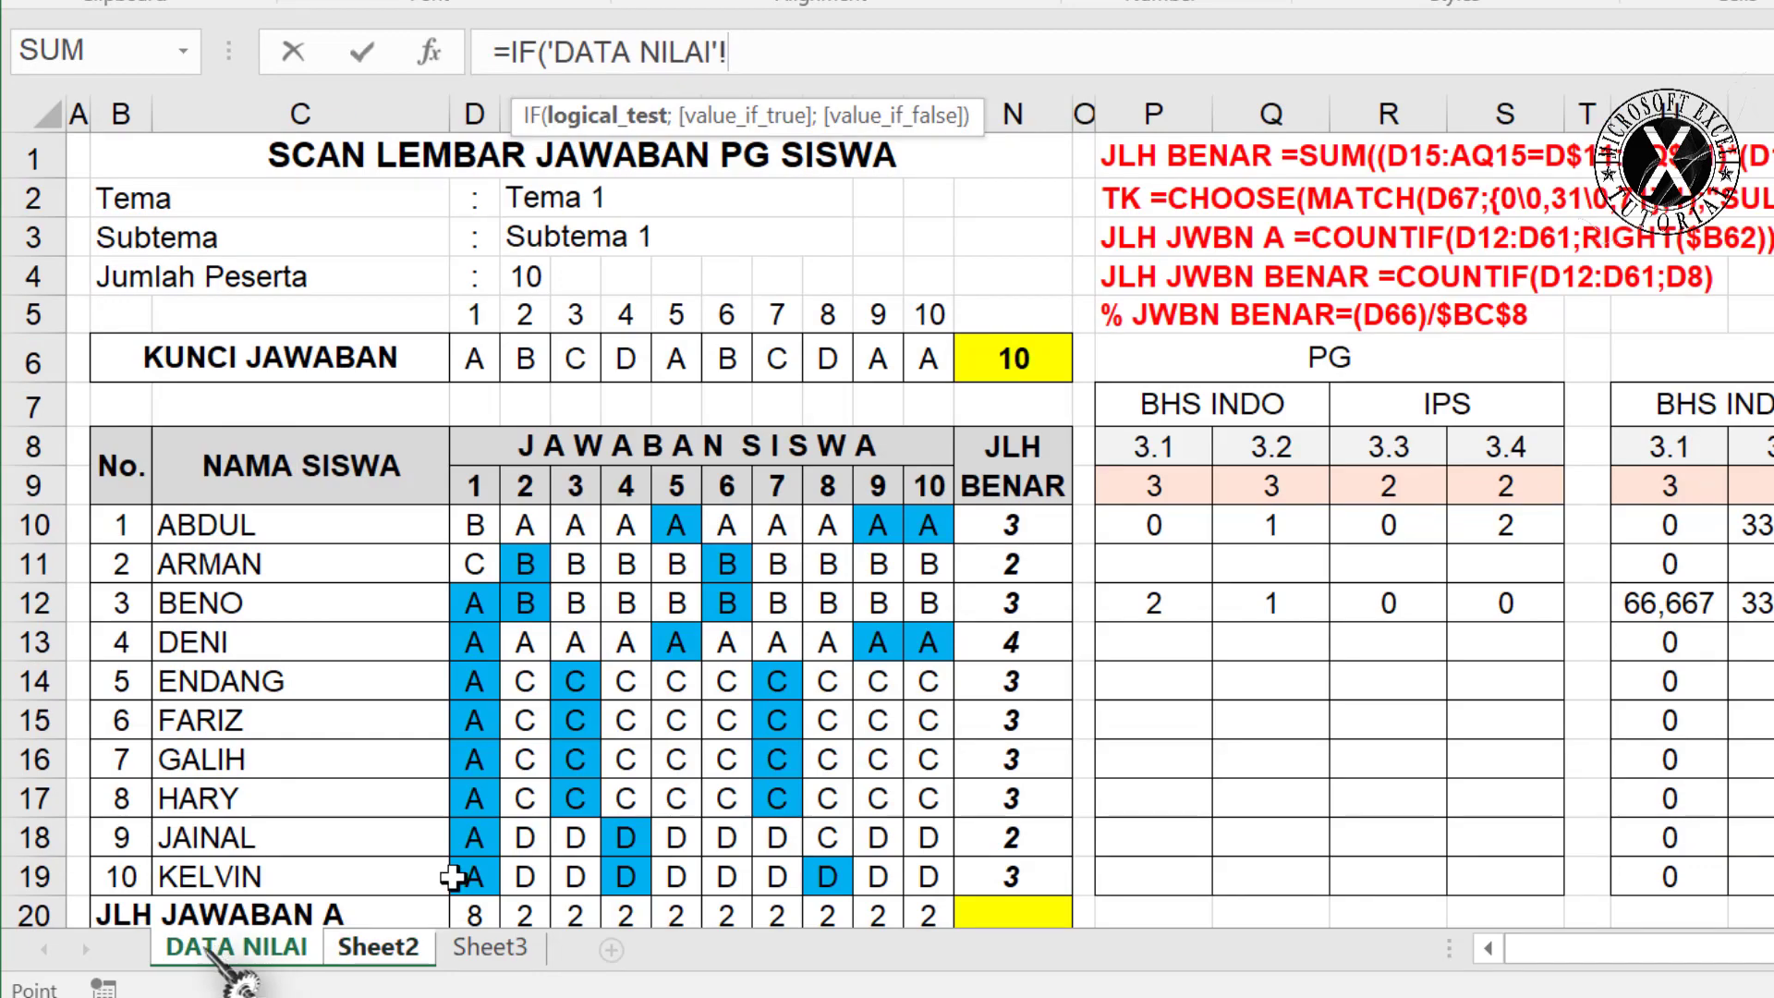
click(470, 526)
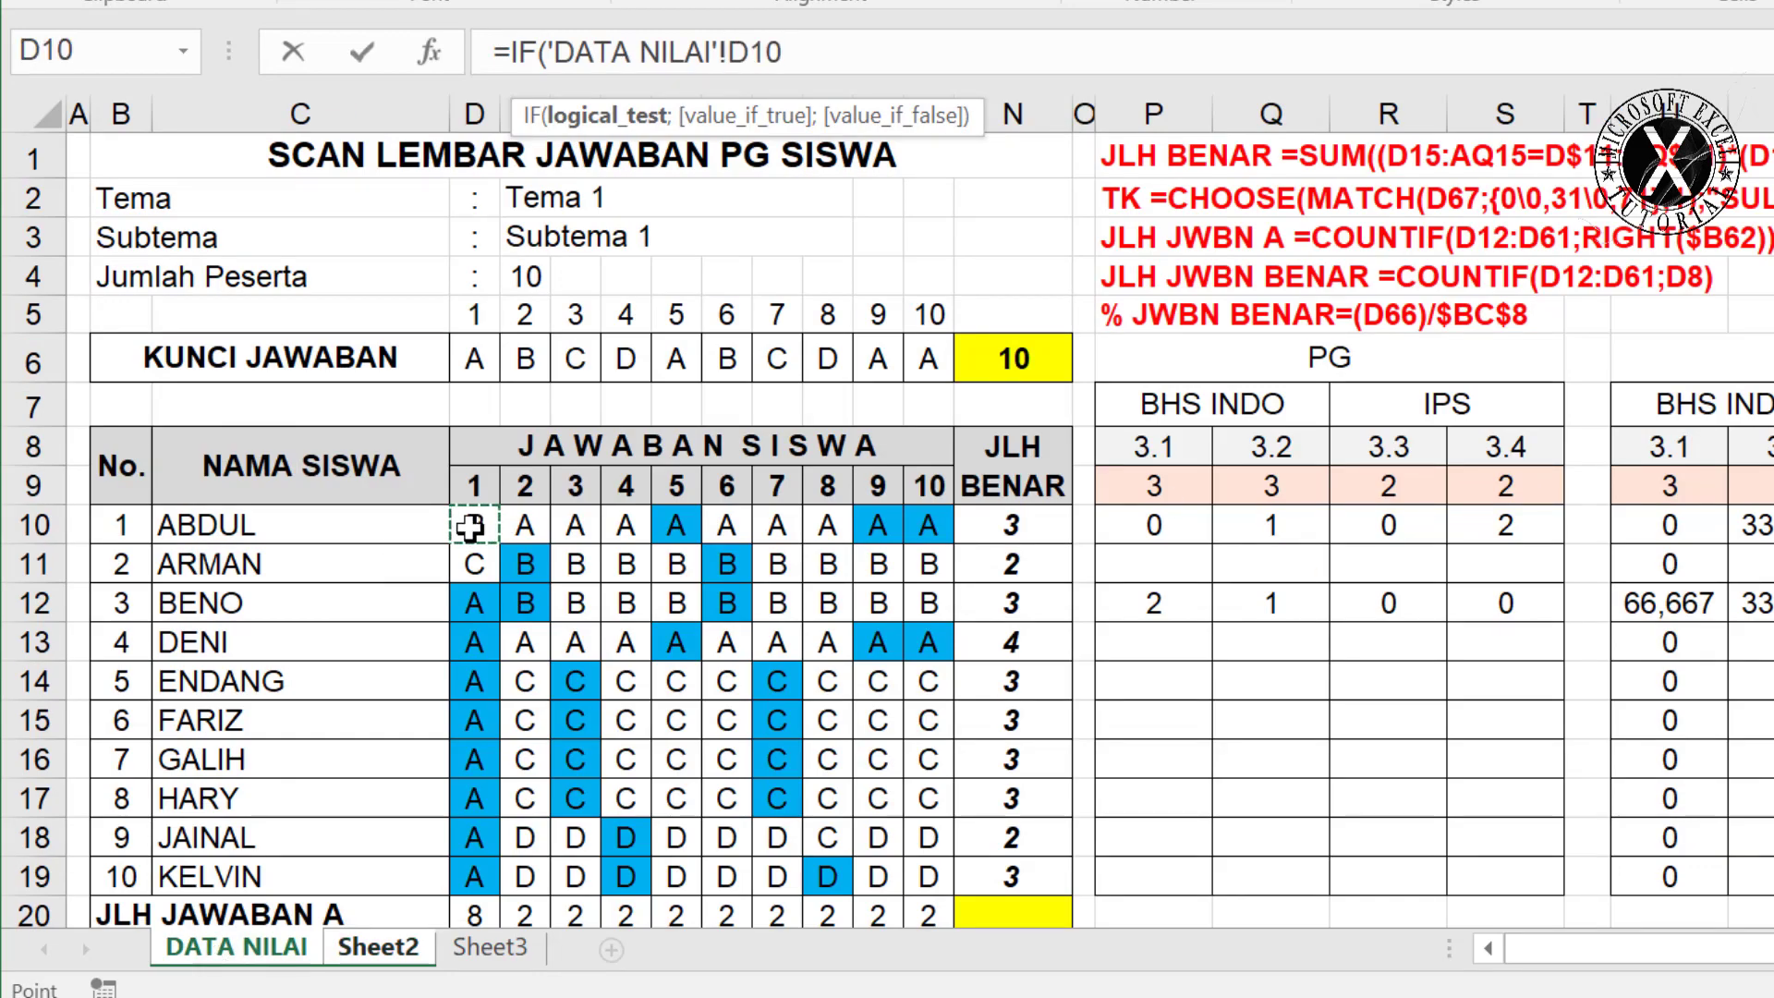
text(=)
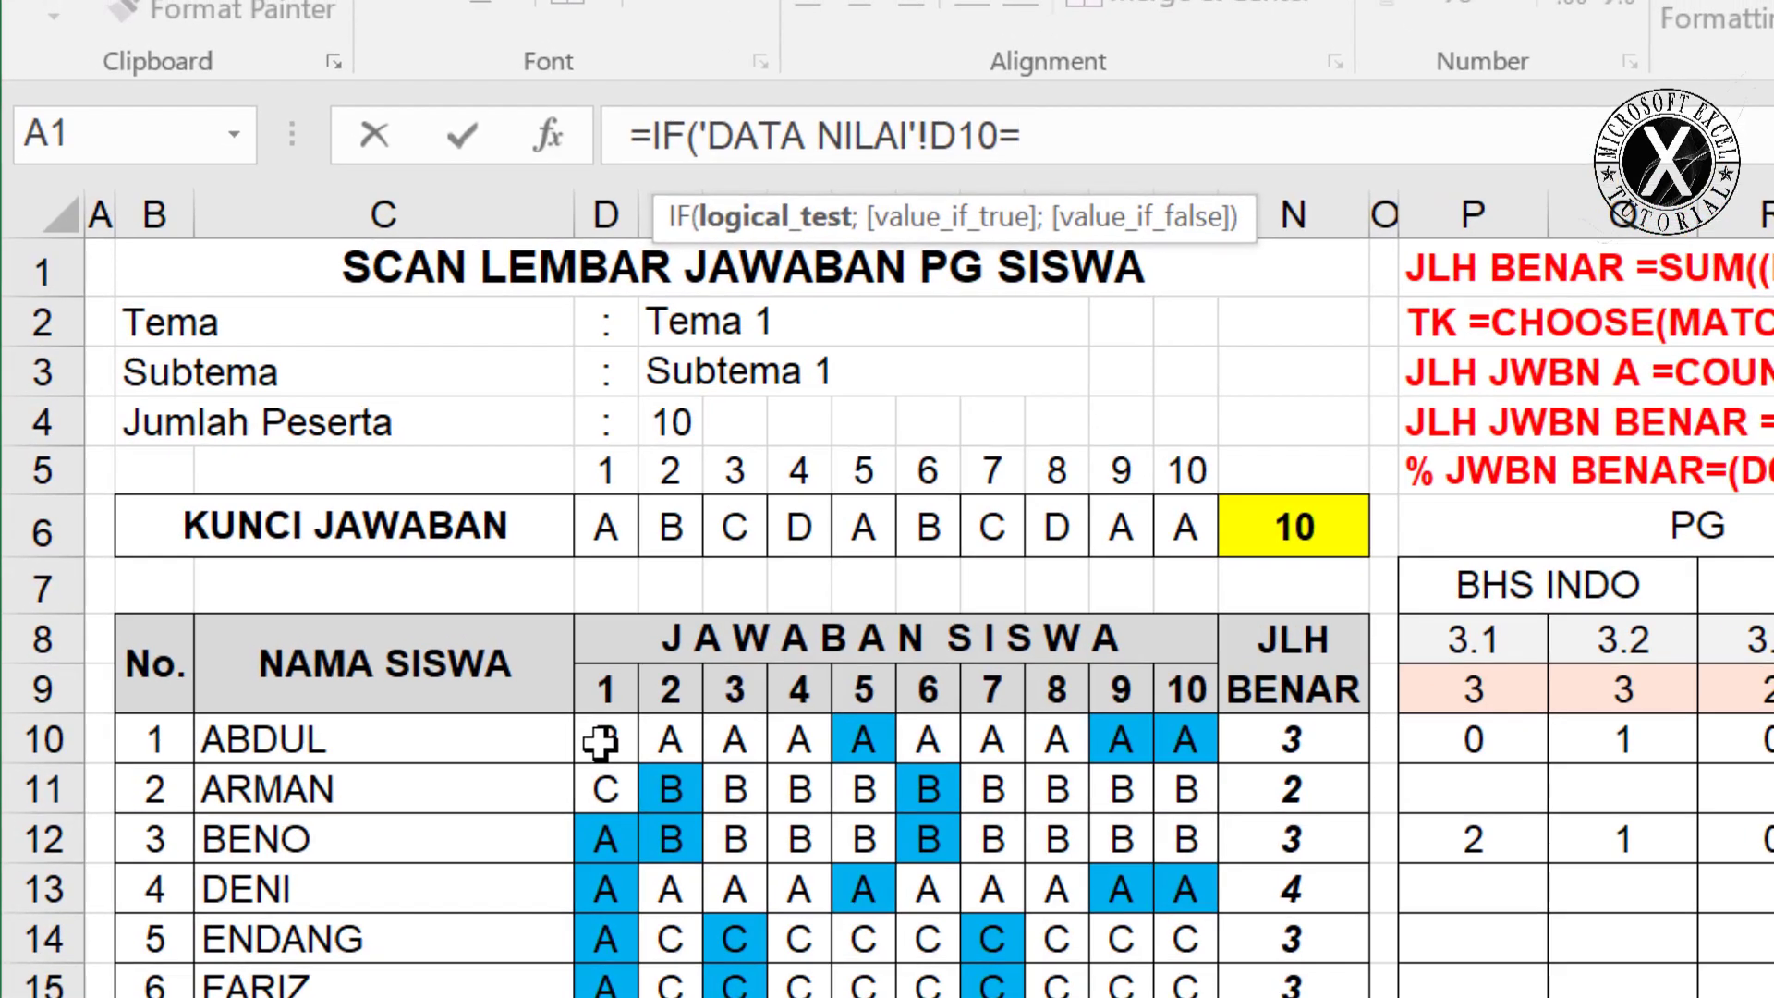
click(606, 524)
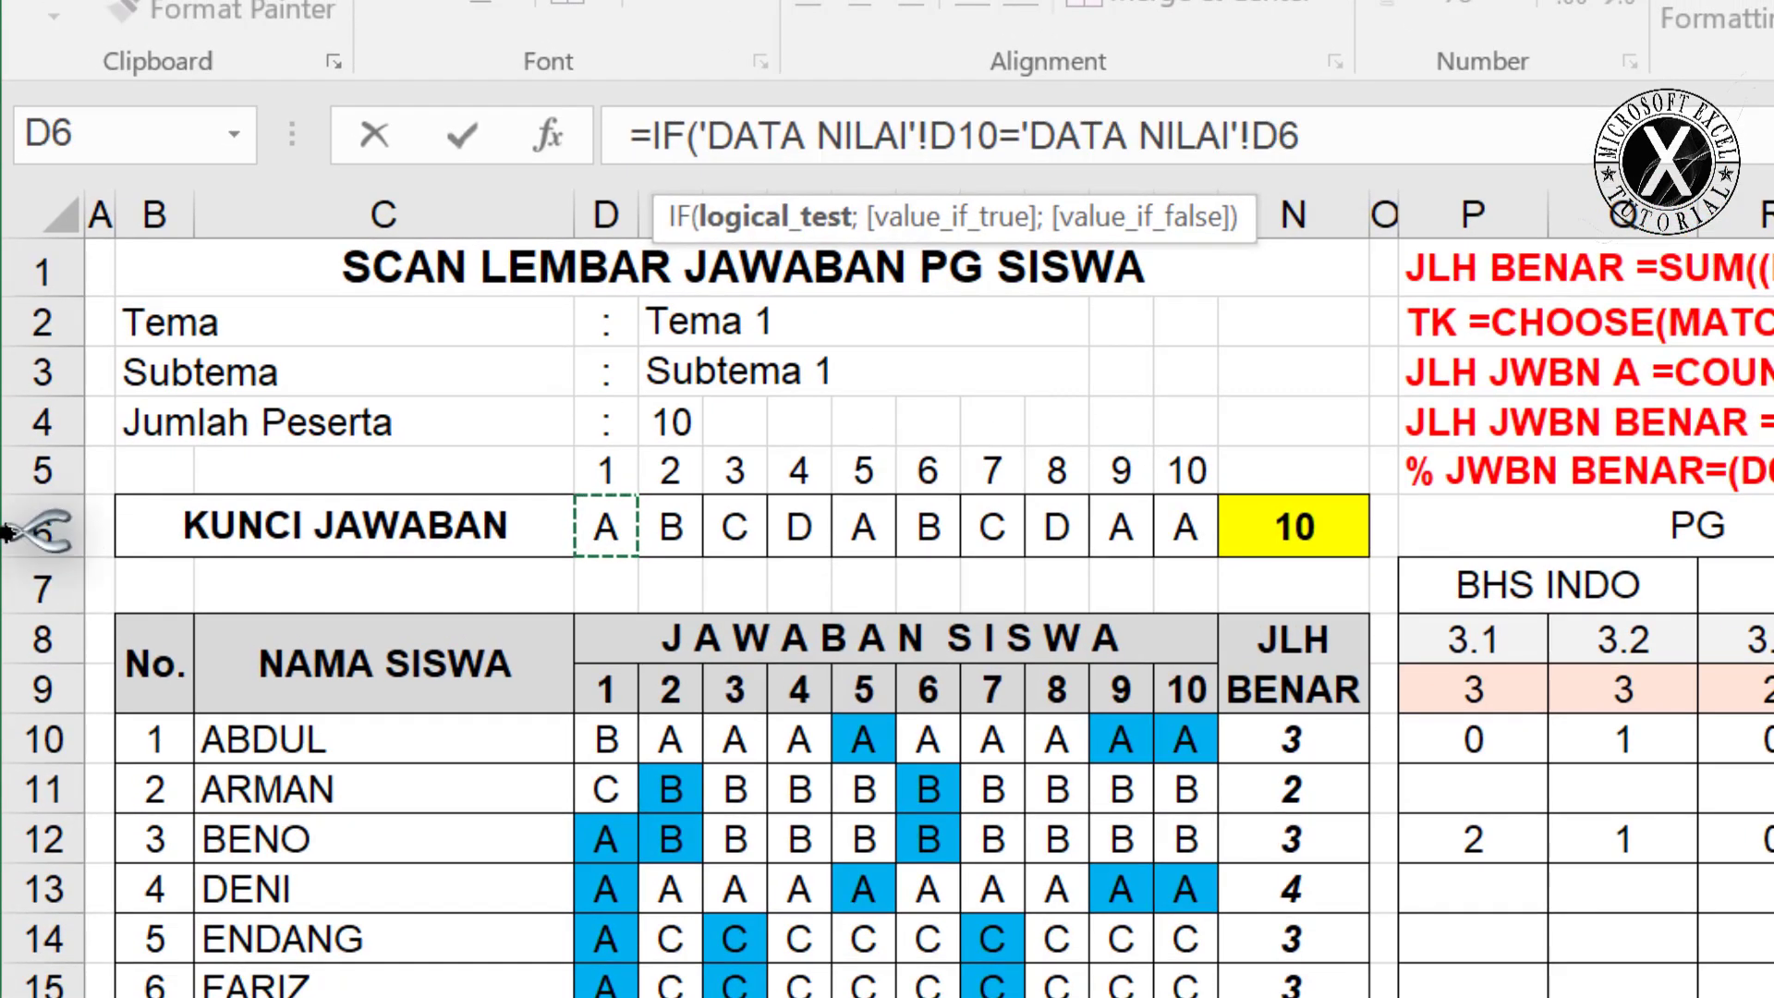
key(F4)
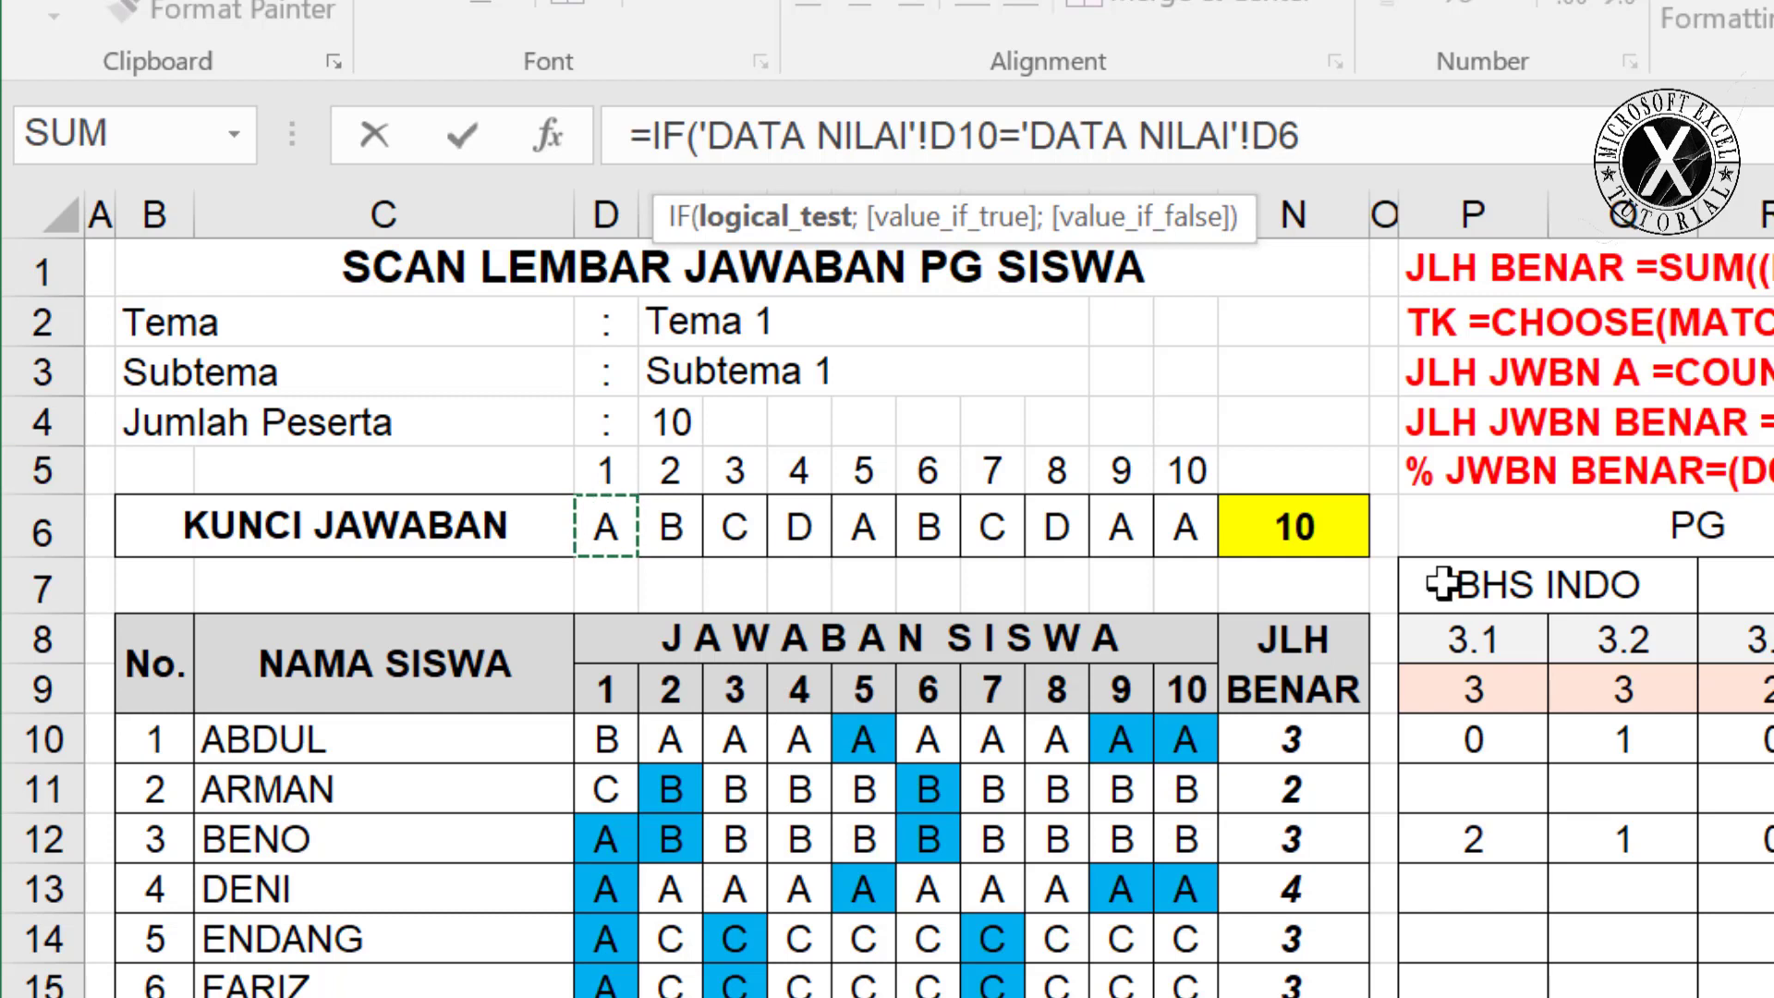
key(F4)
key(F4)
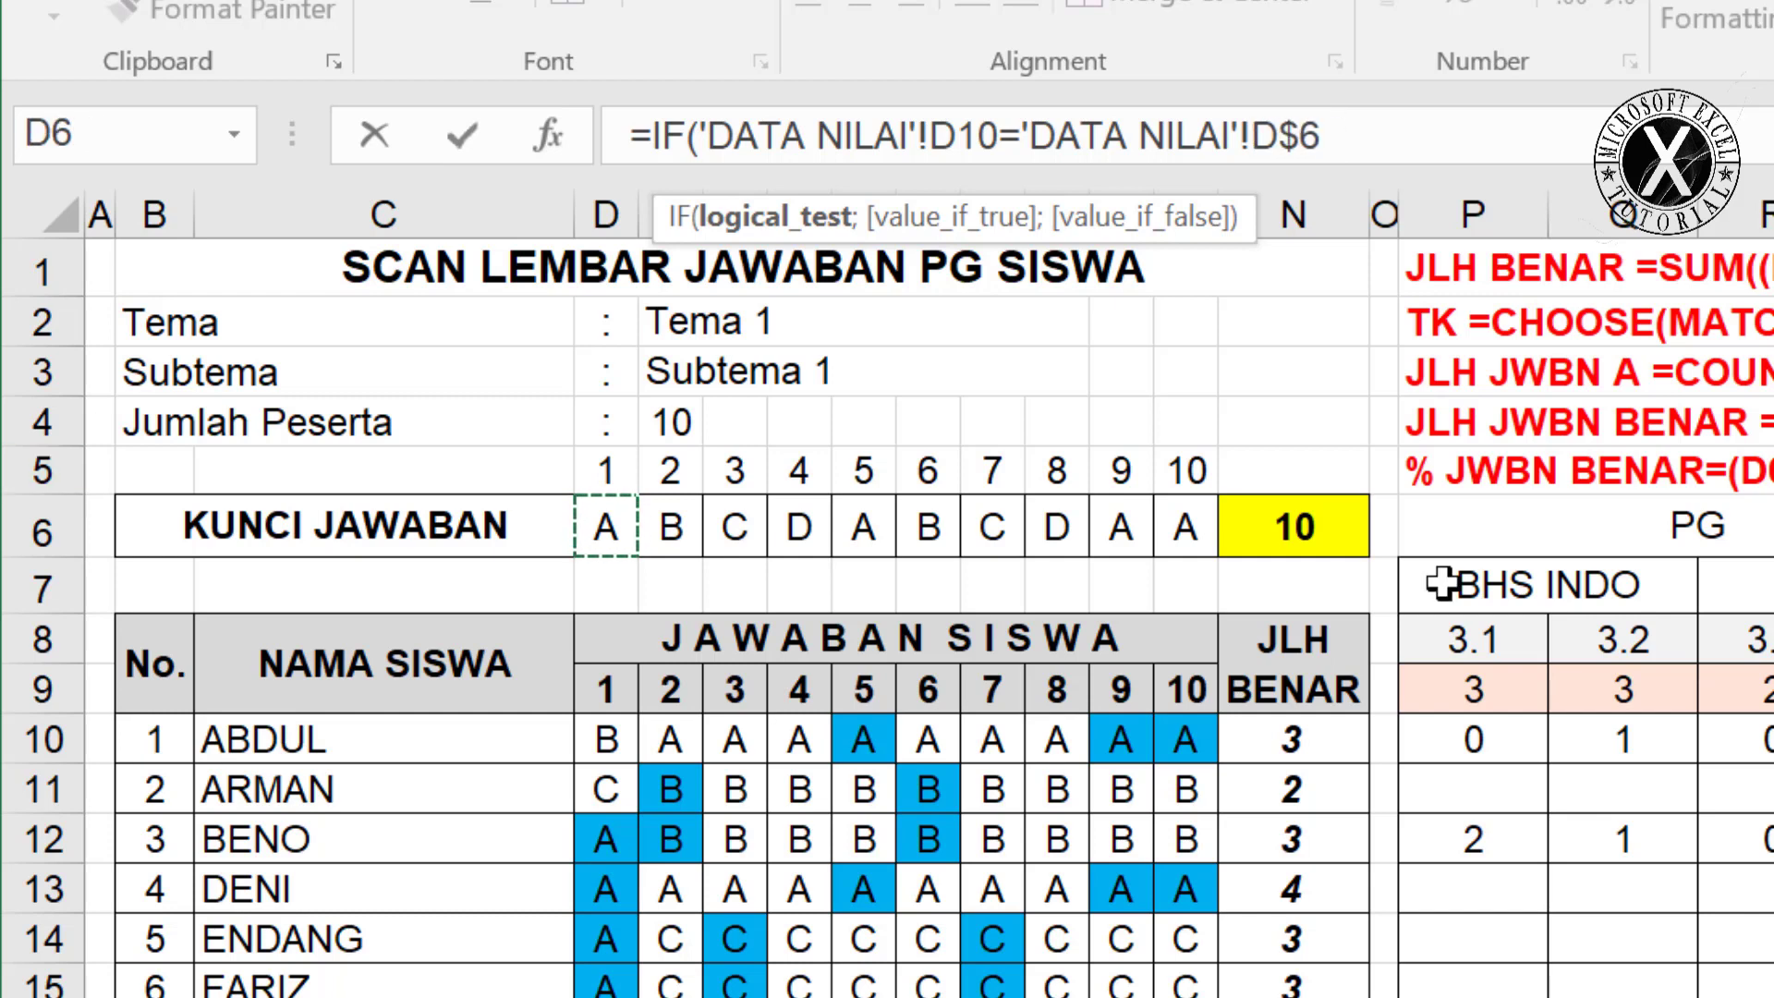
text(;)
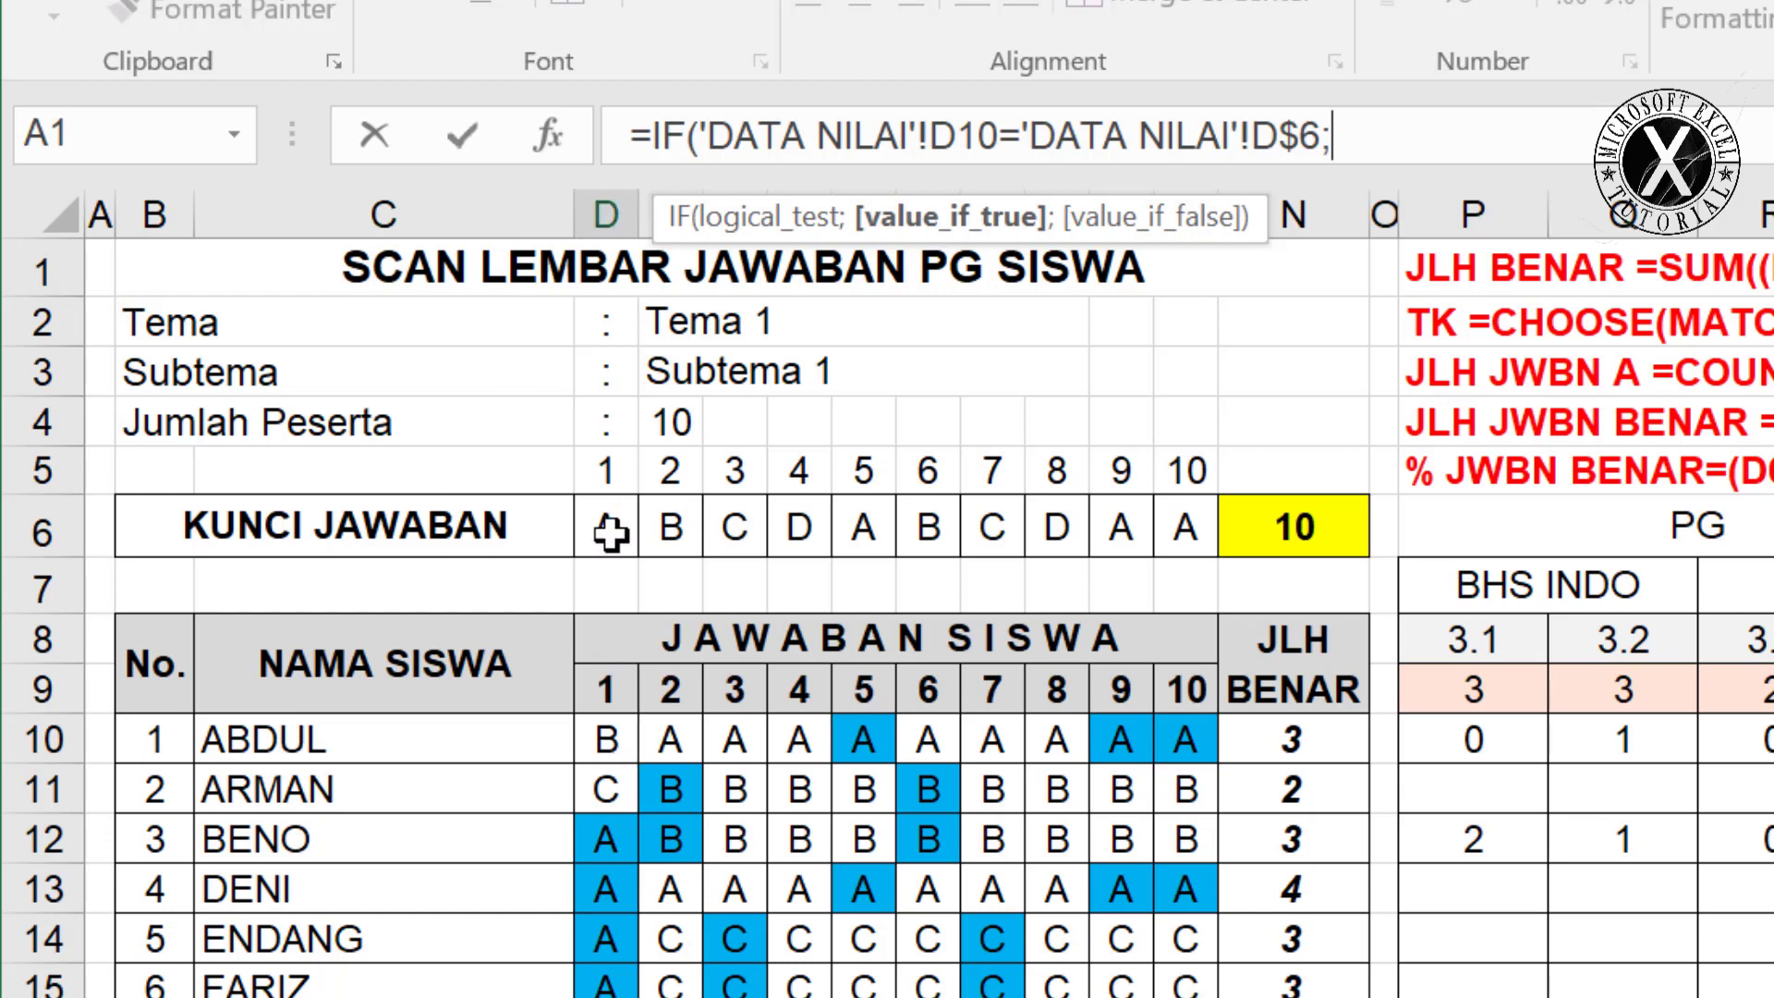
text(;0)
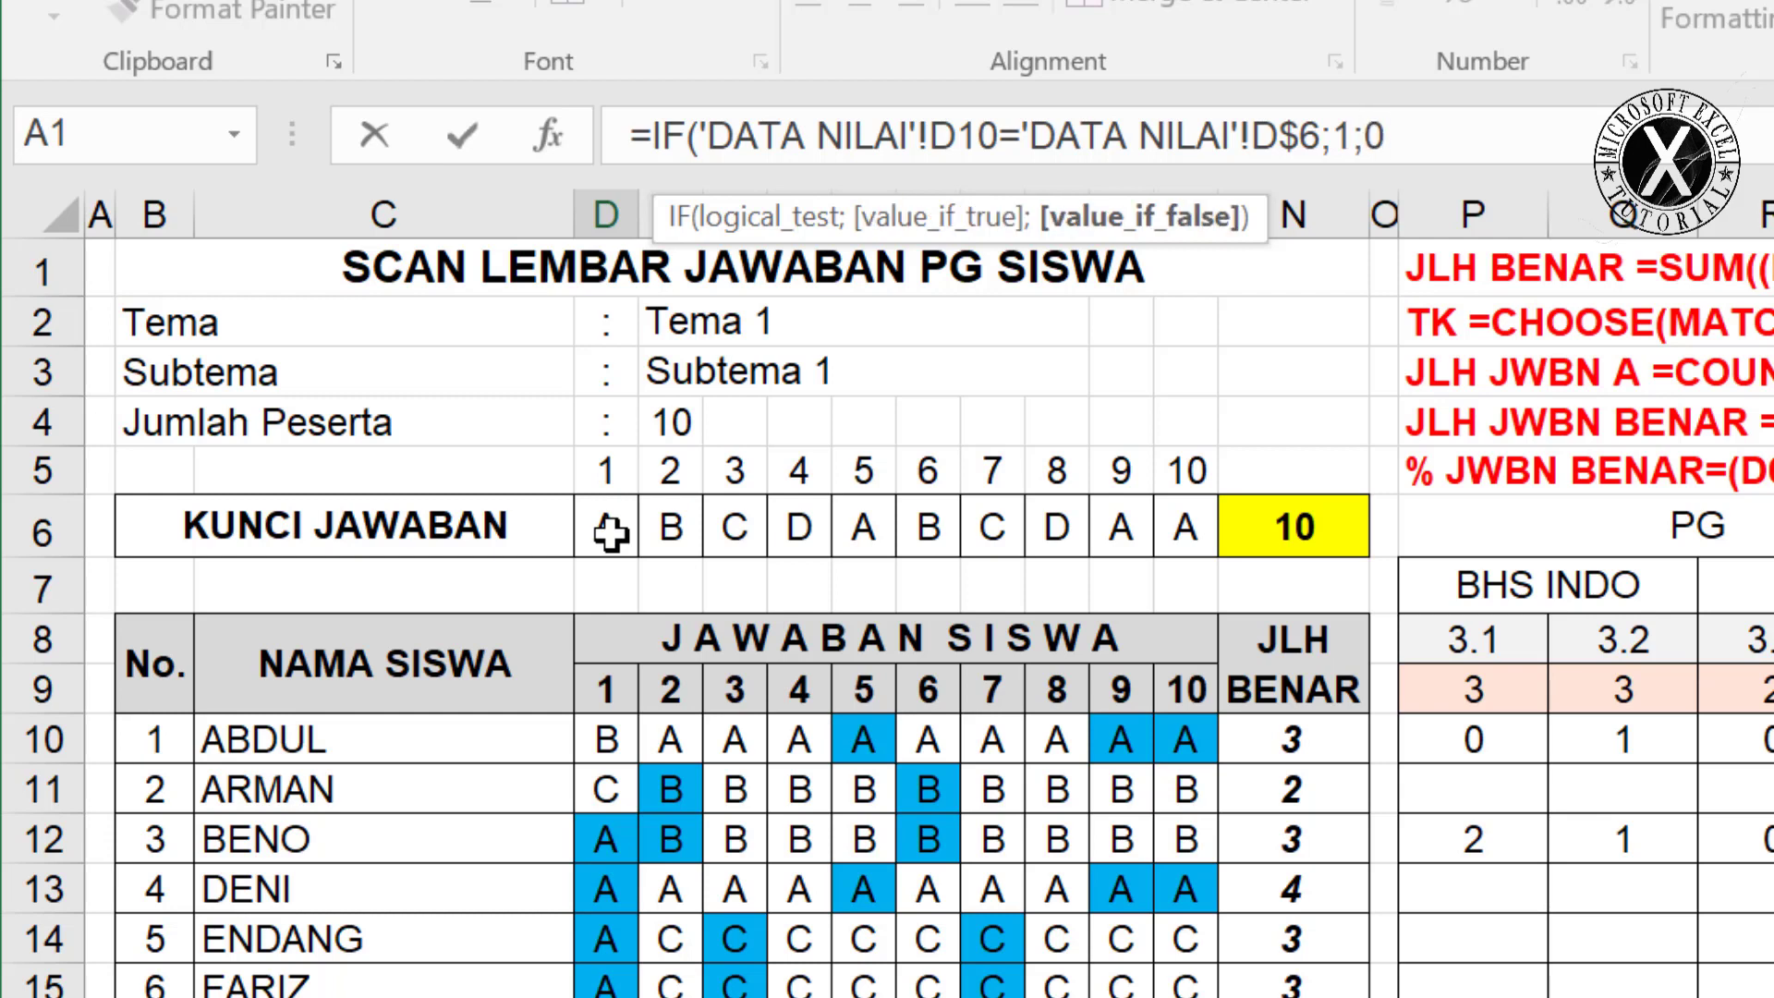
key(Return)
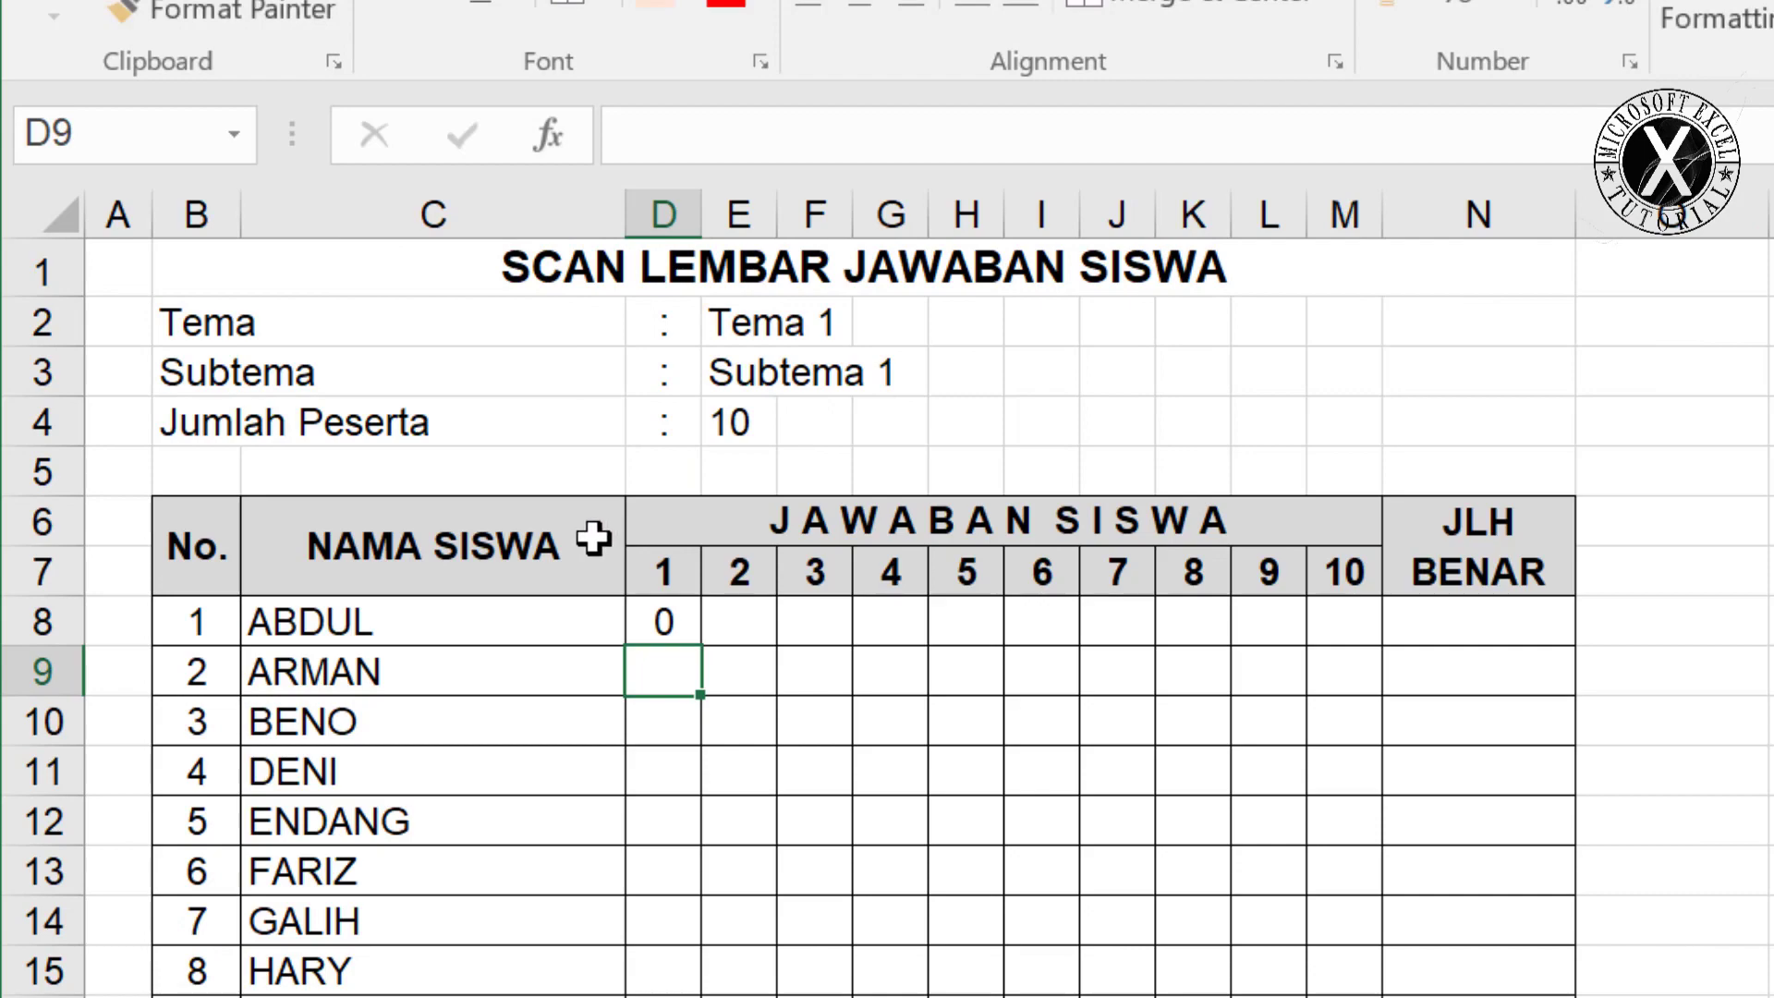
Fill the answer-marking formula from D8 across to column M and down to row 17.
click(663, 623)
drag(700, 645, 1313, 997)
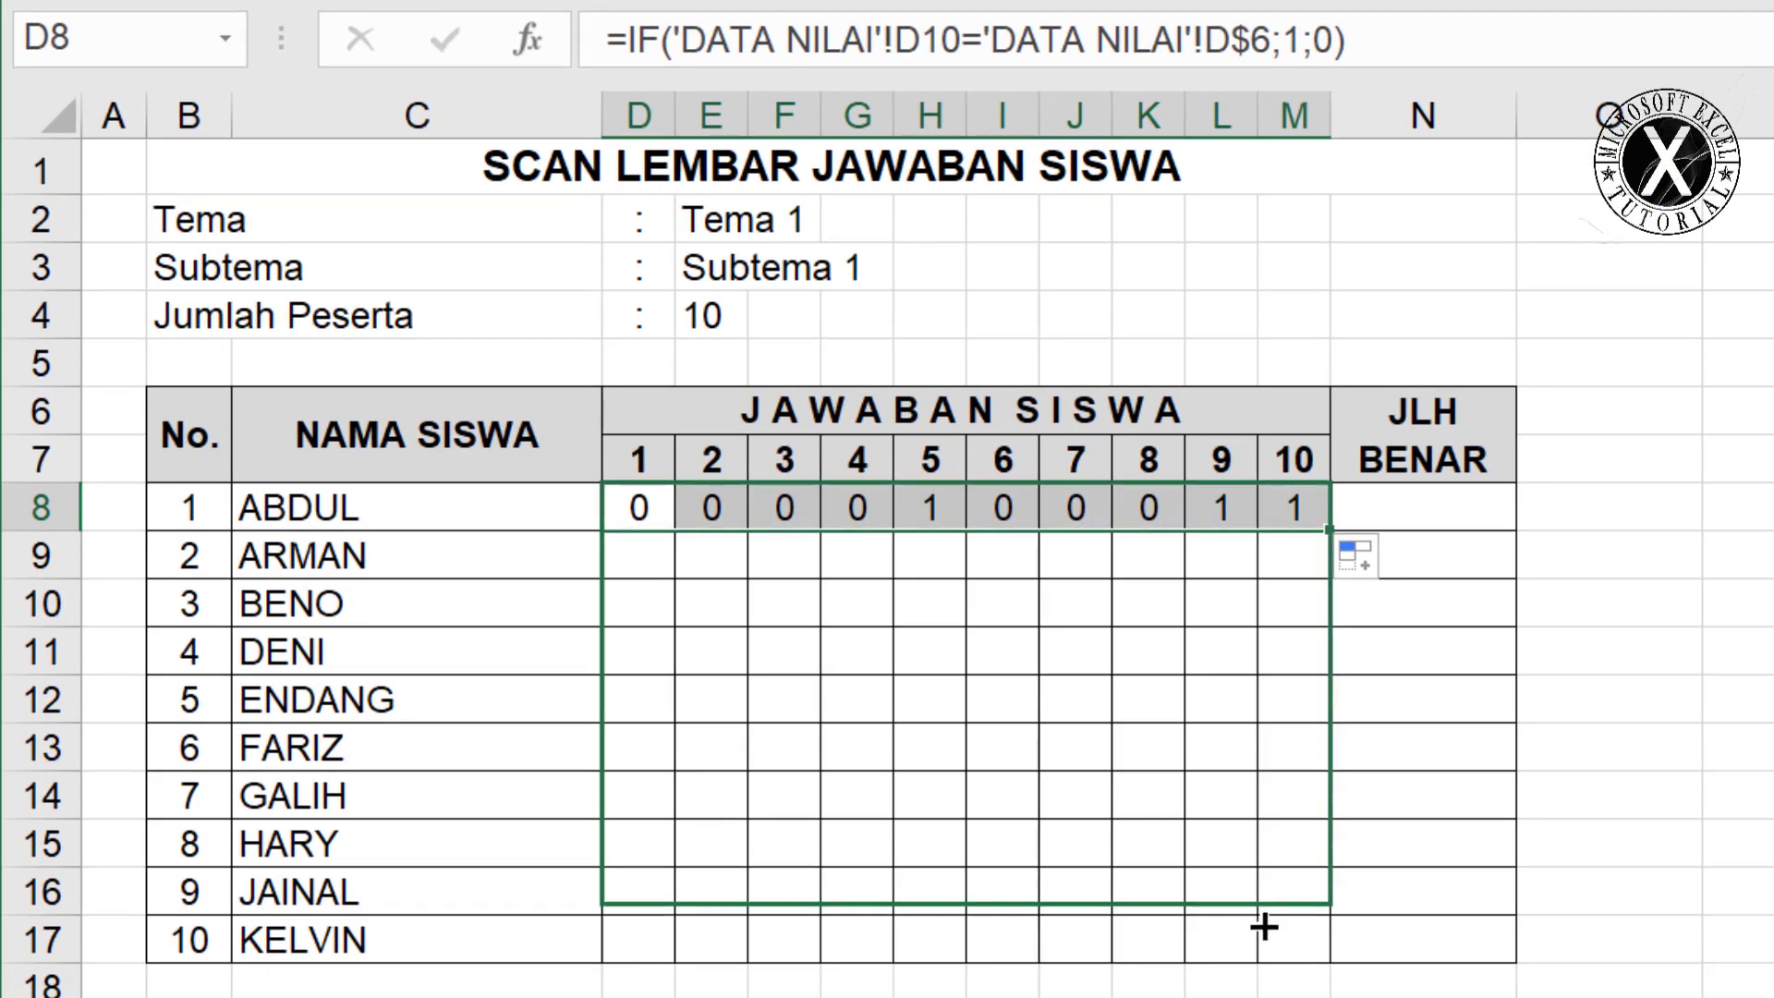
drag(1264, 926, 1267, 950)
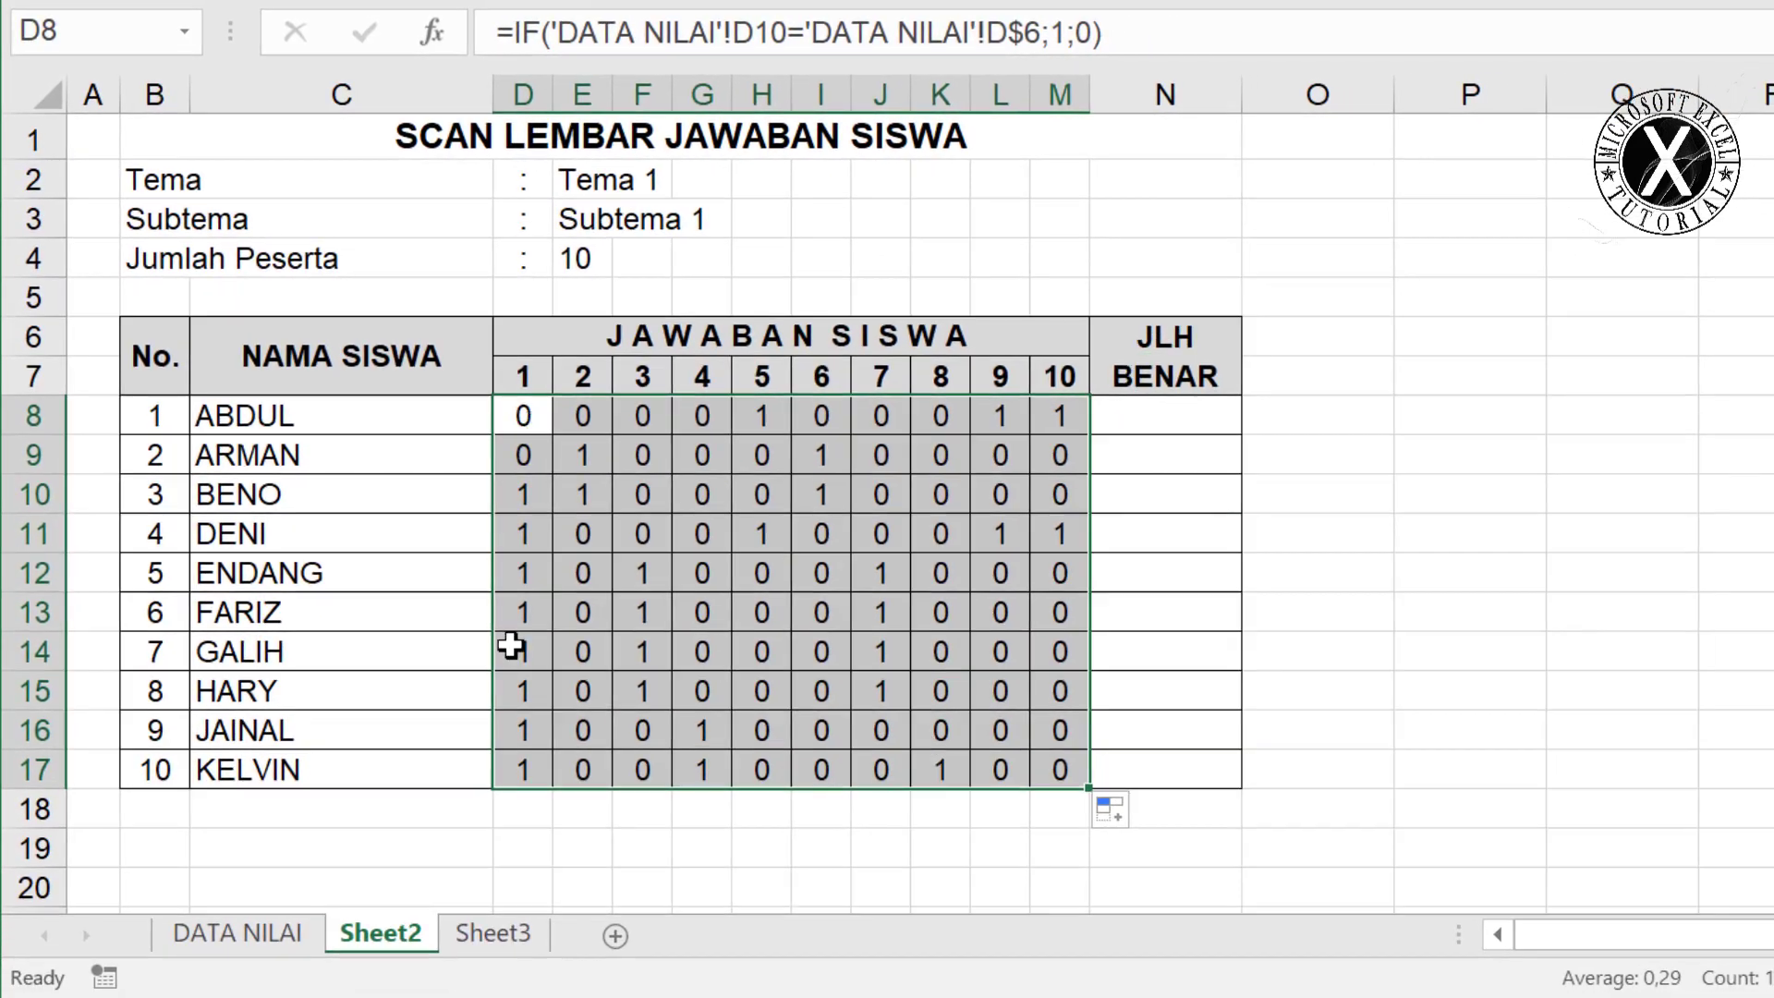
Compare the 1 and 0 marks on Sheet2 with the students' highlighted answers on DATA NILAI.
drag(523, 416, 518, 452)
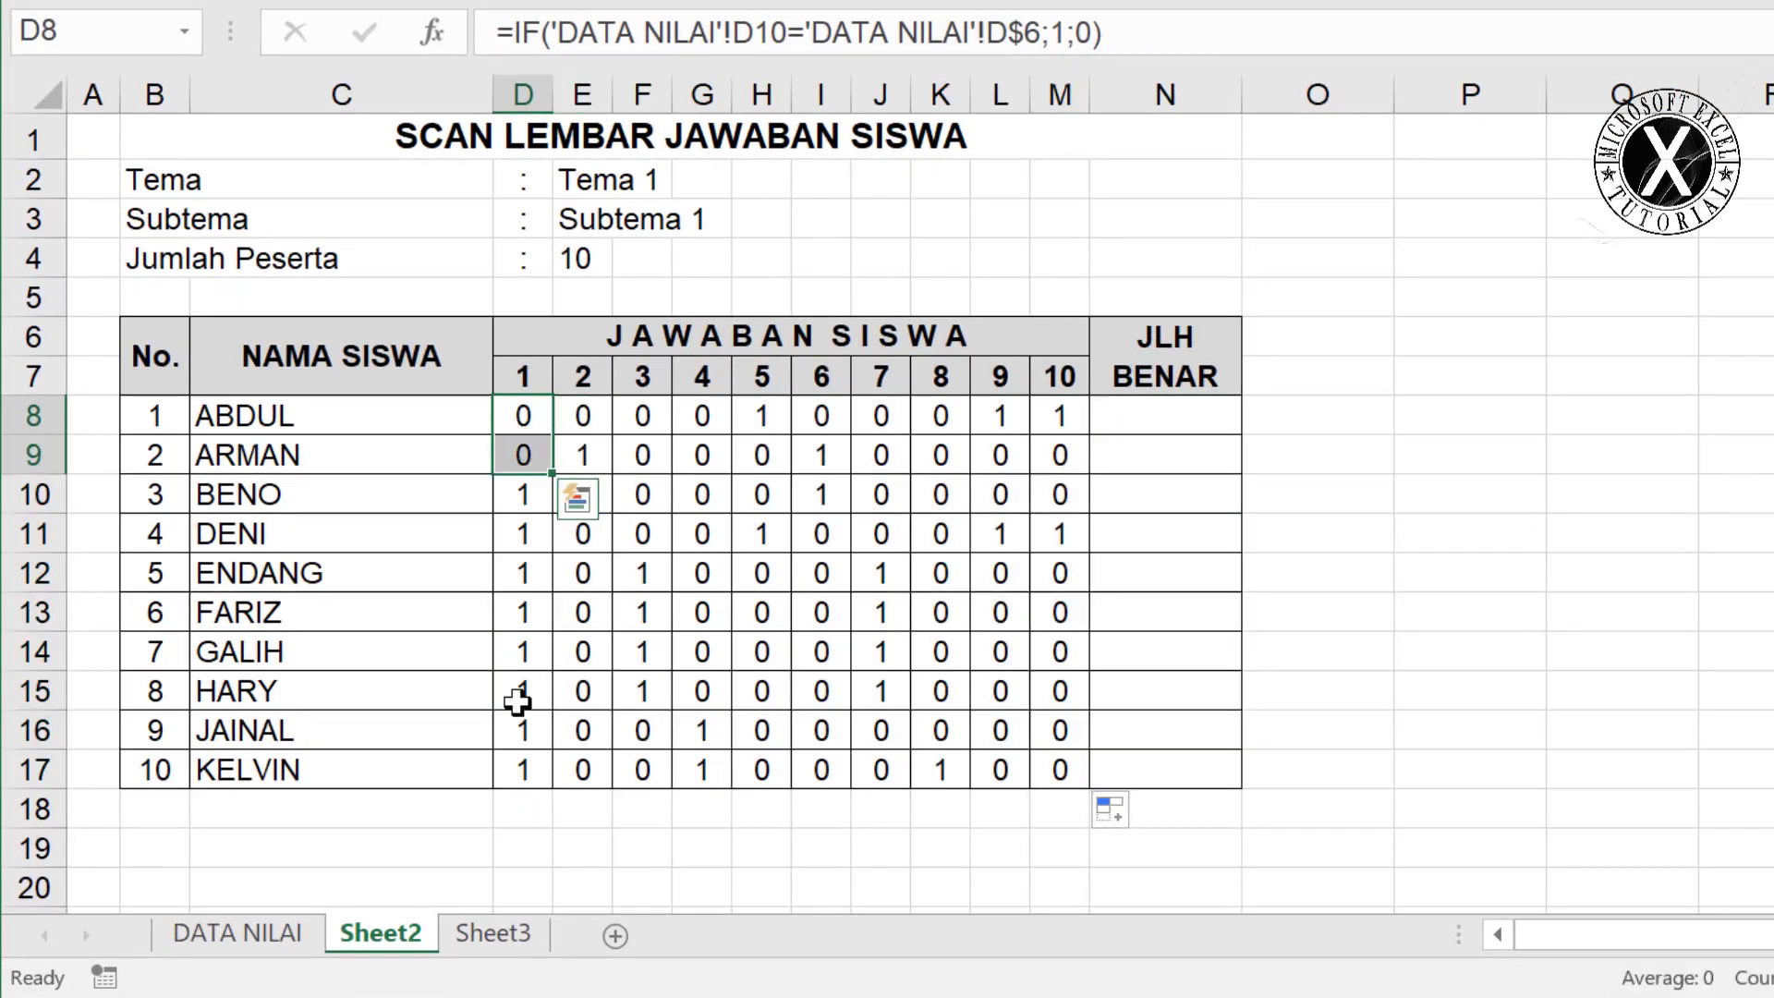
click(265, 935)
drag(474, 520, 477, 550)
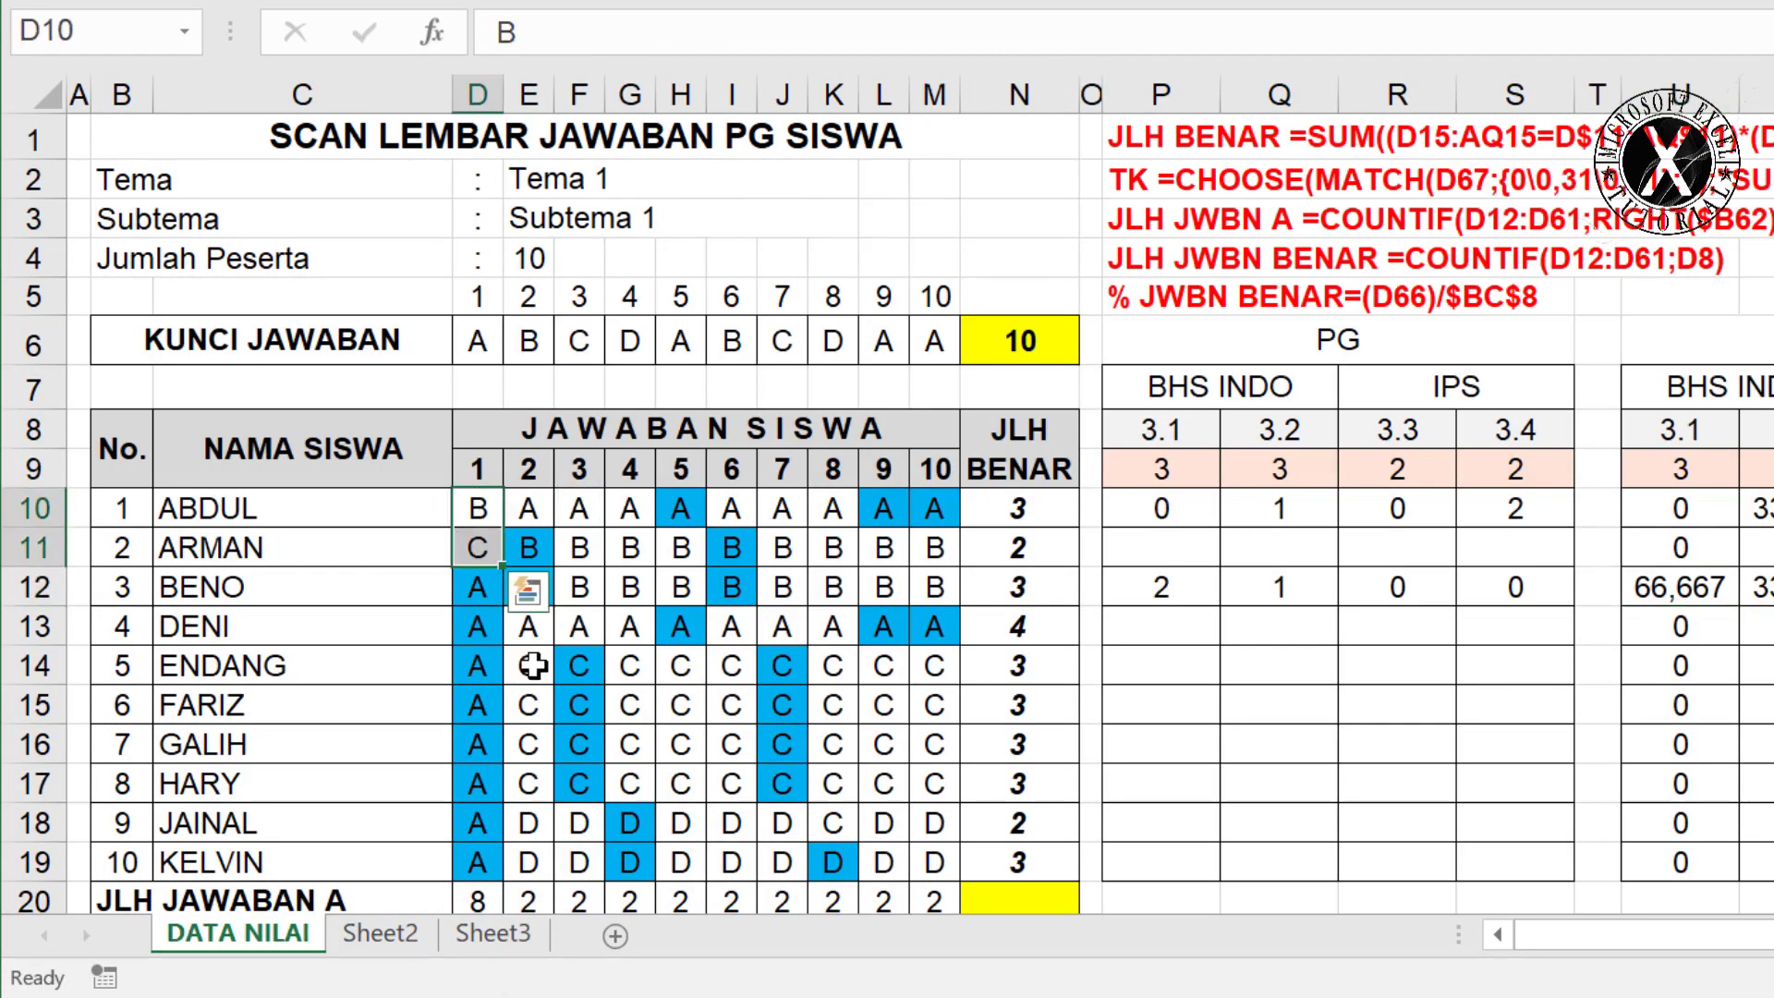
scroll(490, 584, down, 1)
drag(484, 459, 480, 737)
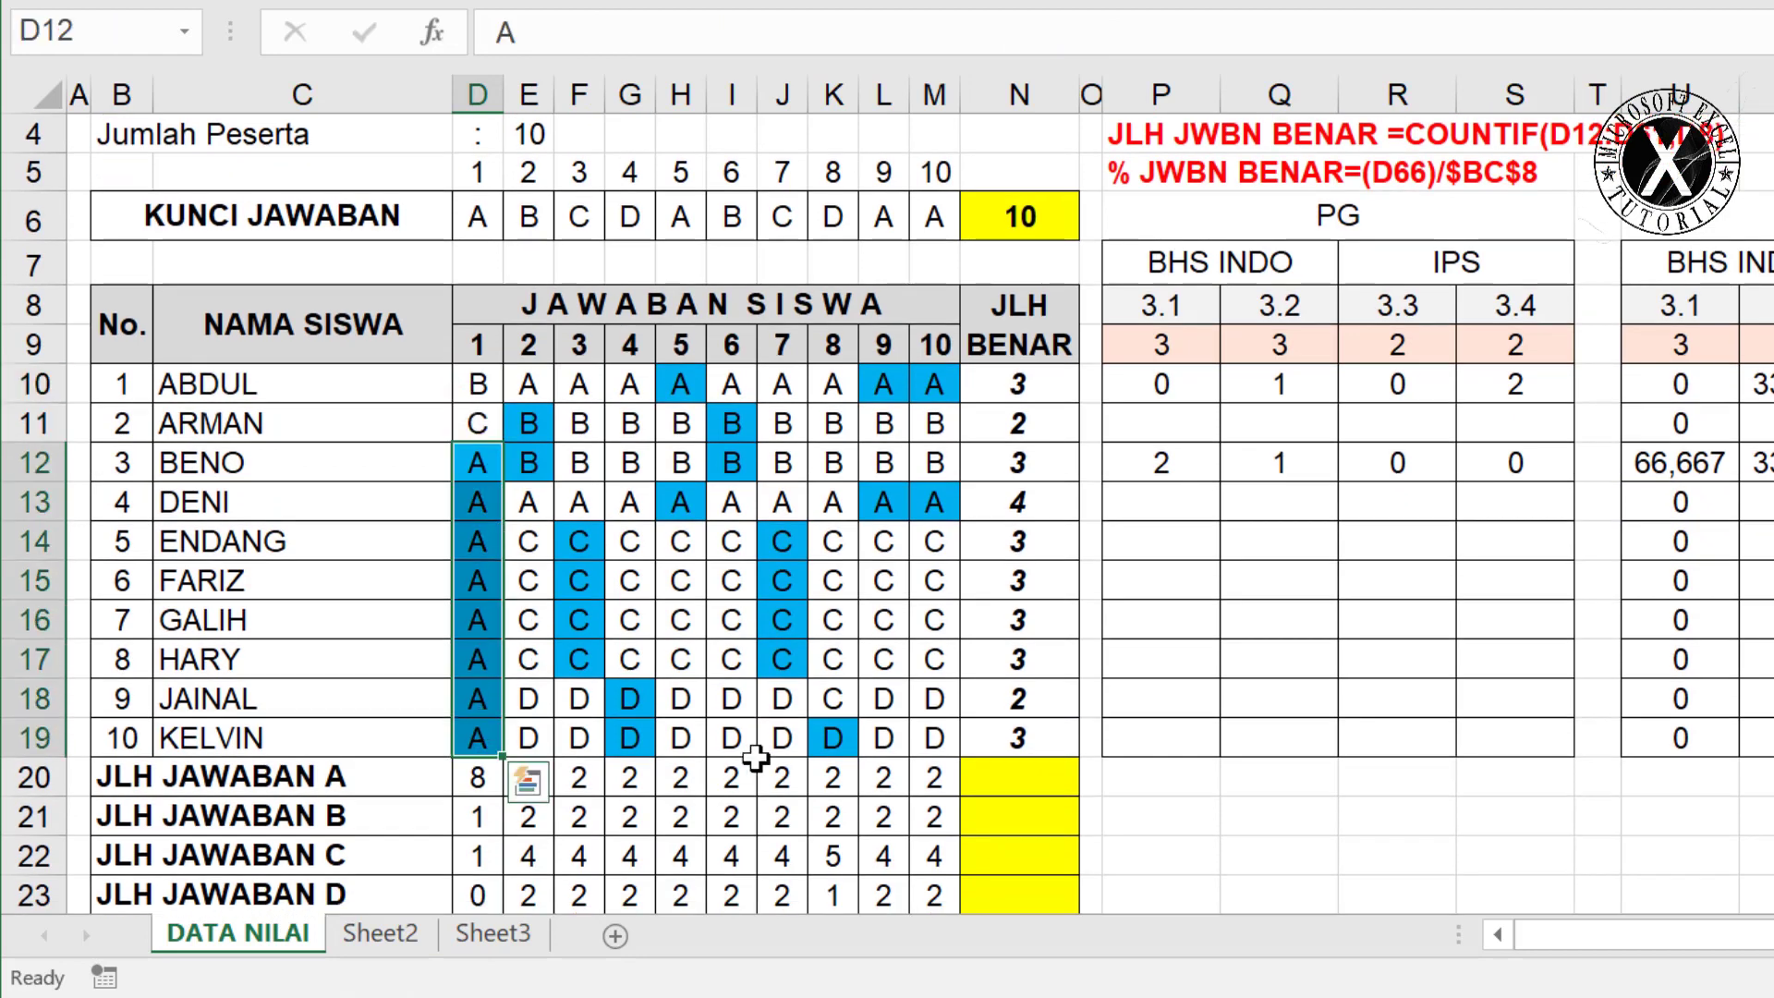
drag(883, 383, 944, 386)
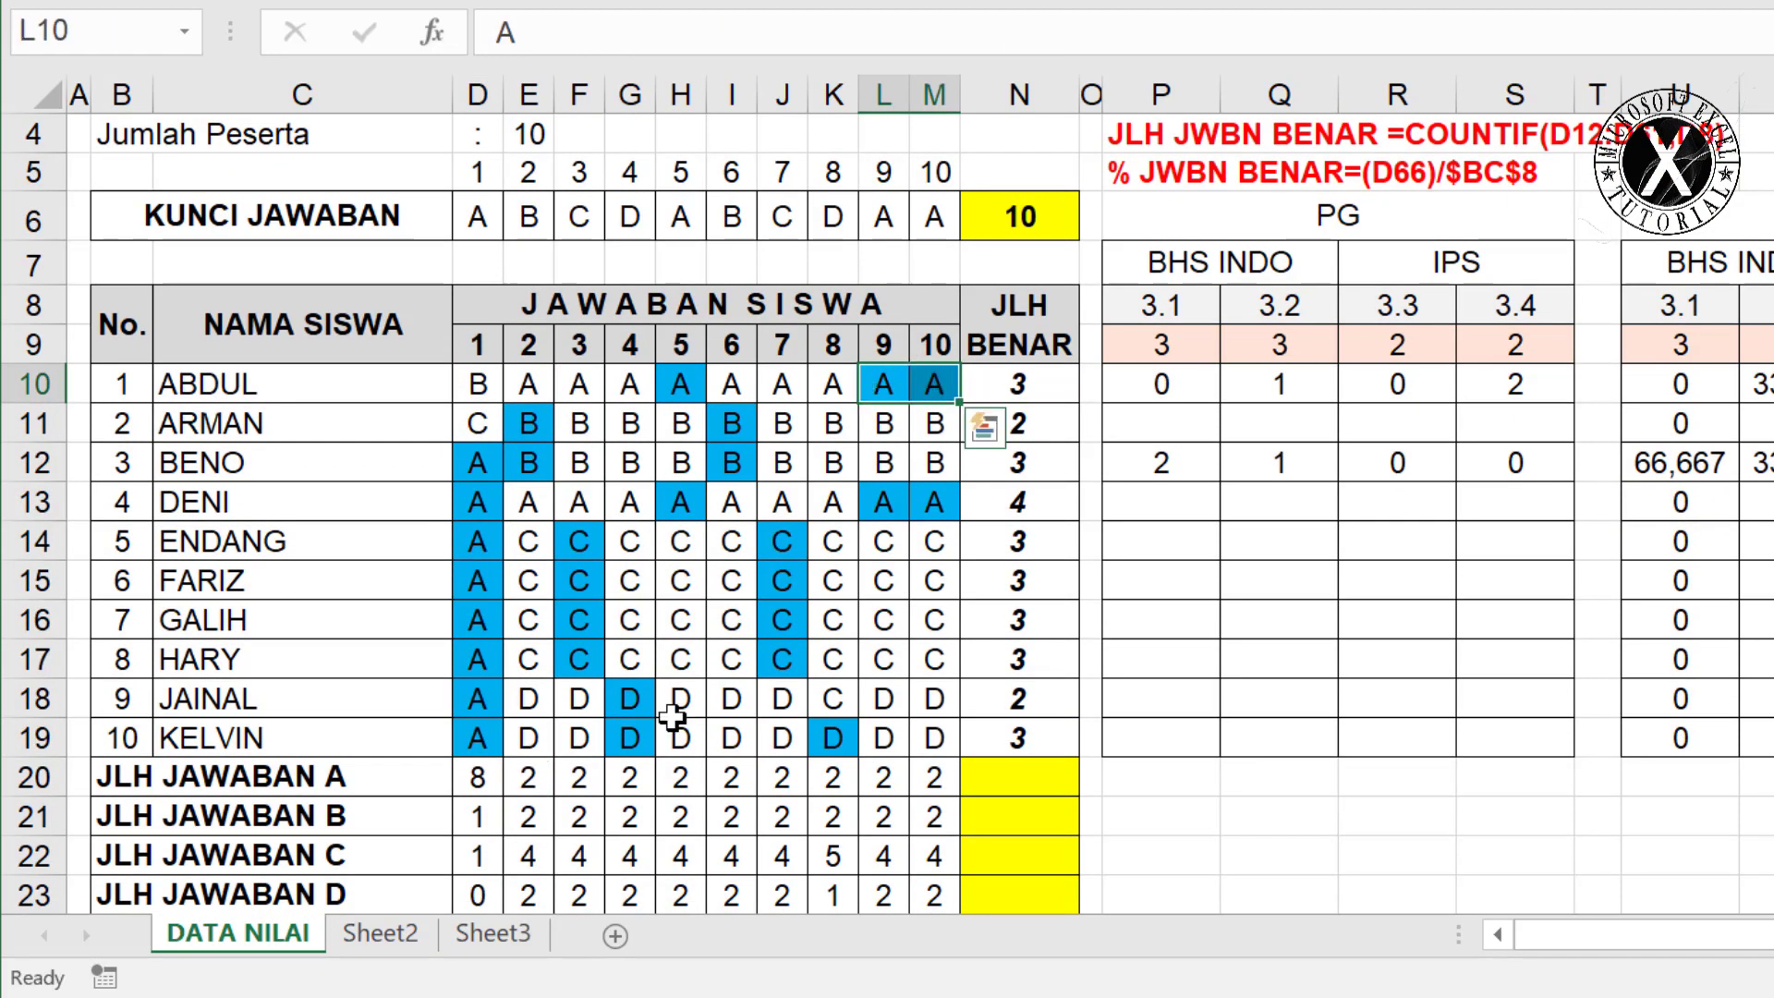
Return to Sheet2 and rename the sheet as ANALIS.
click(380, 933)
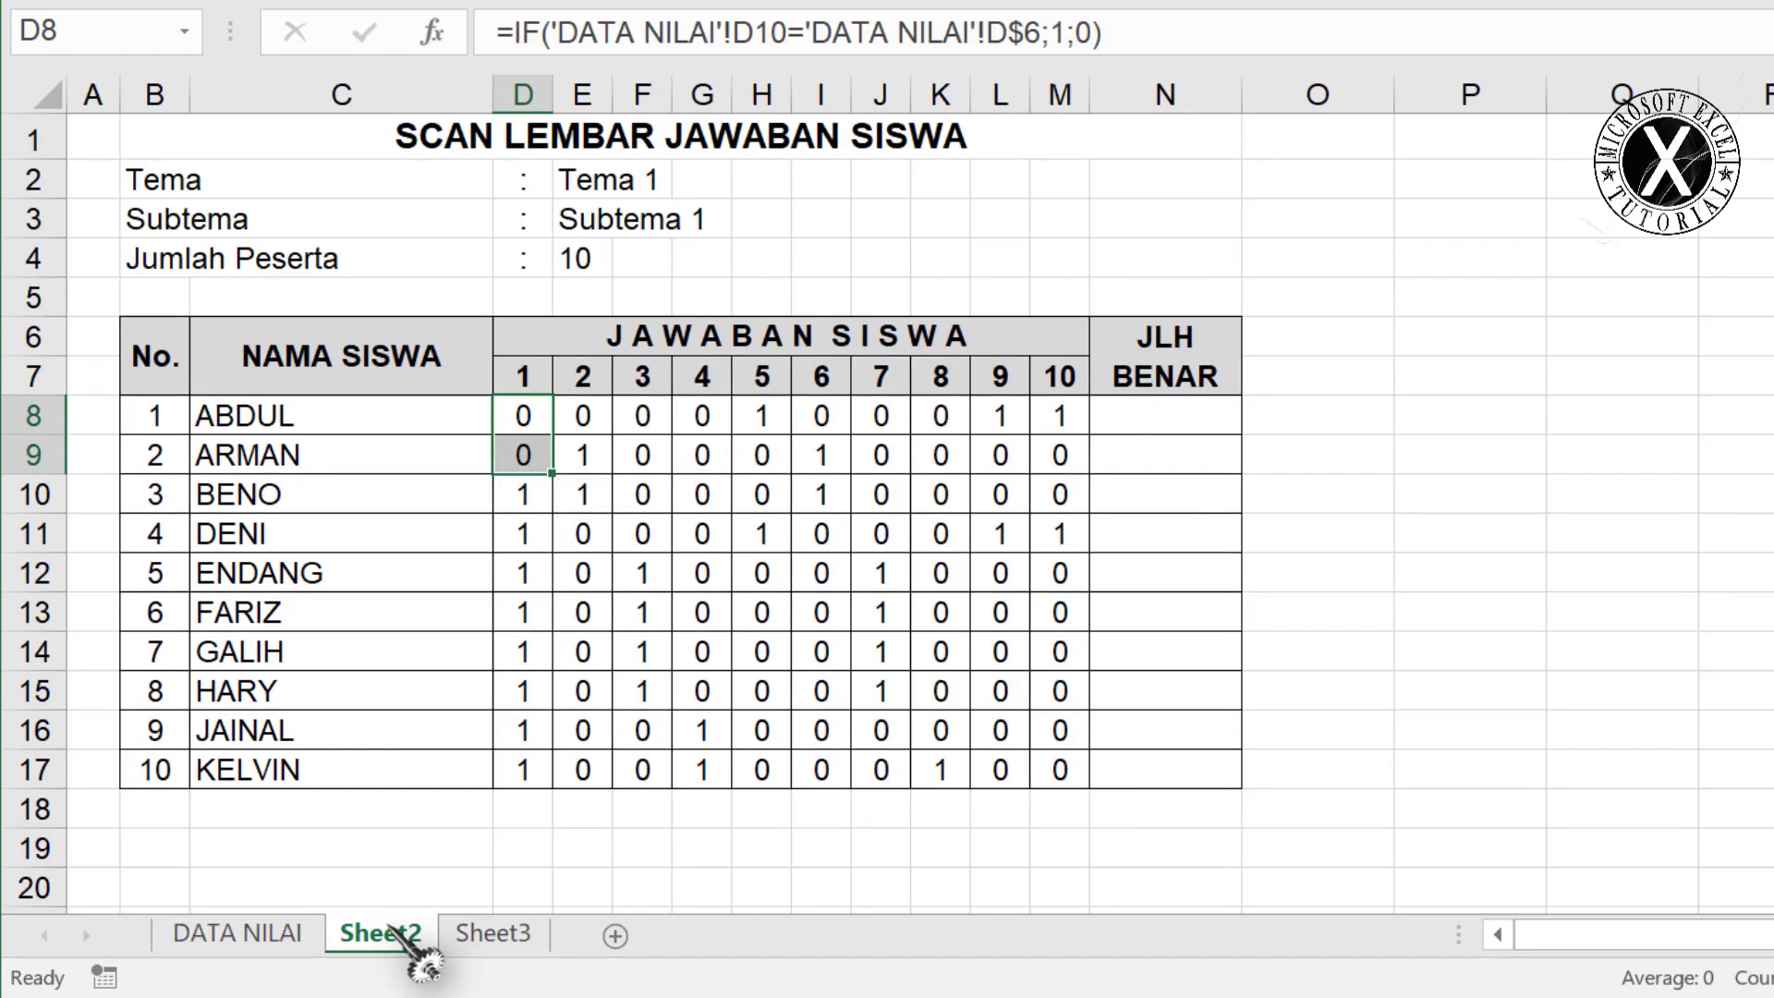
double_click(393, 935)
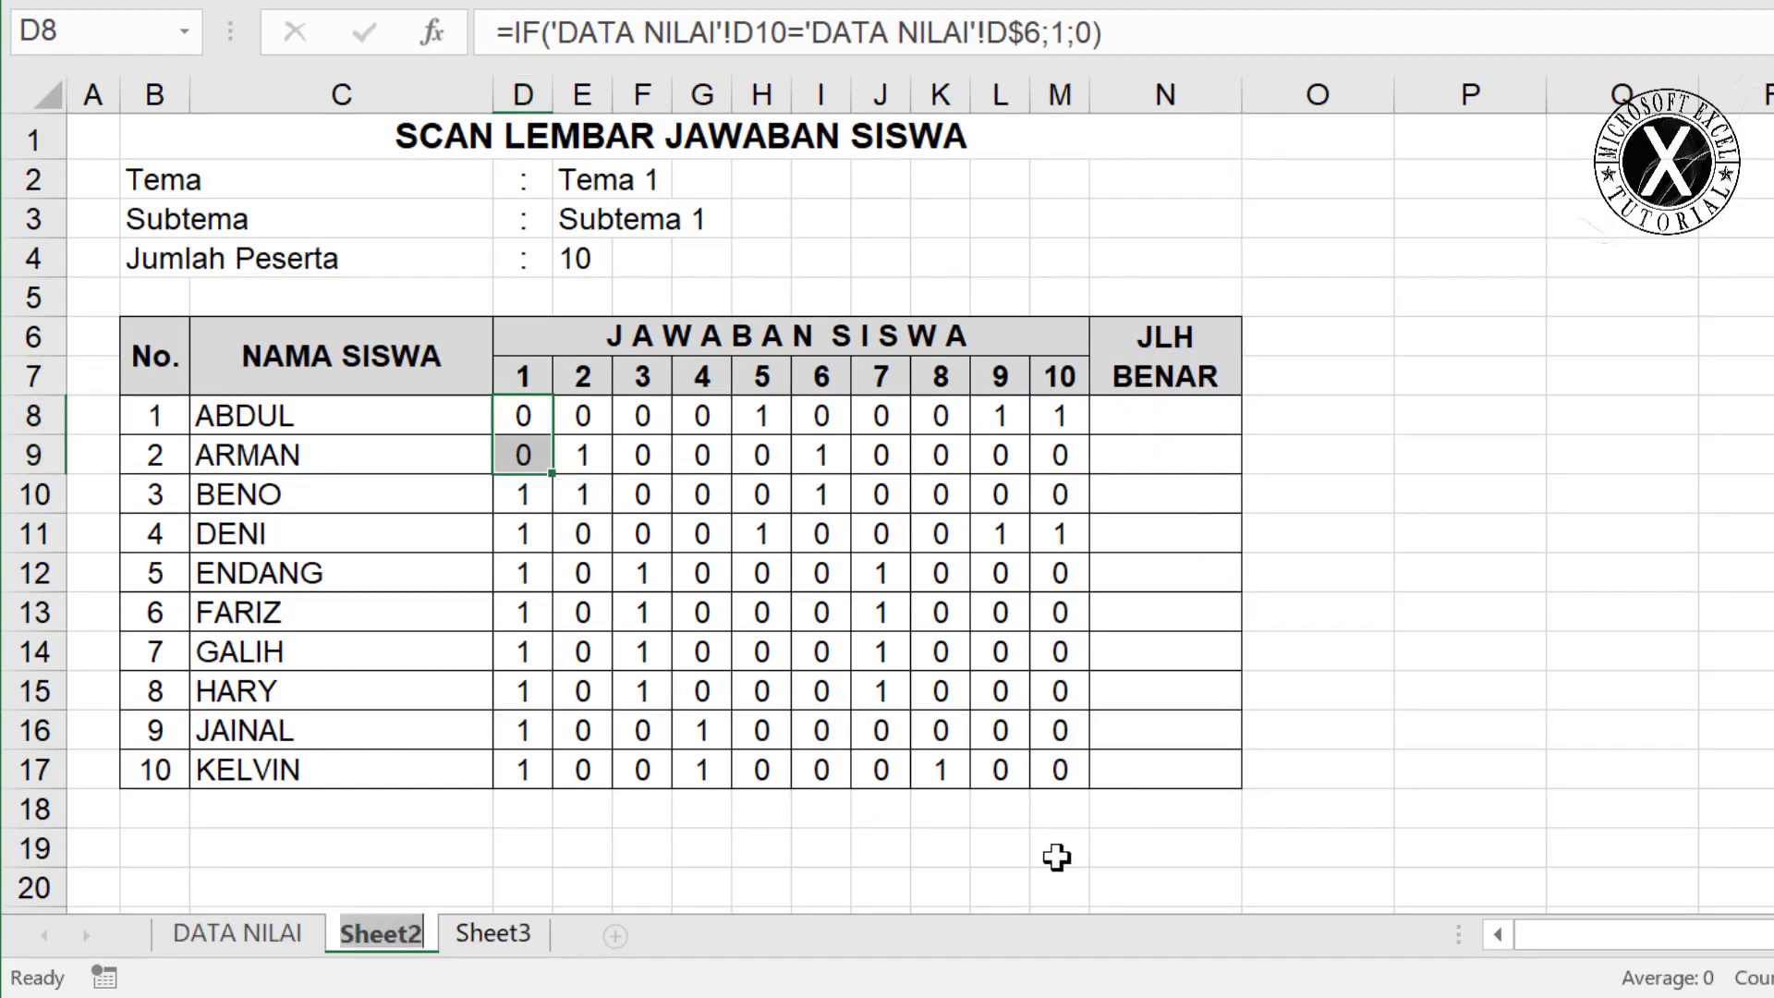
text(ANALIS)
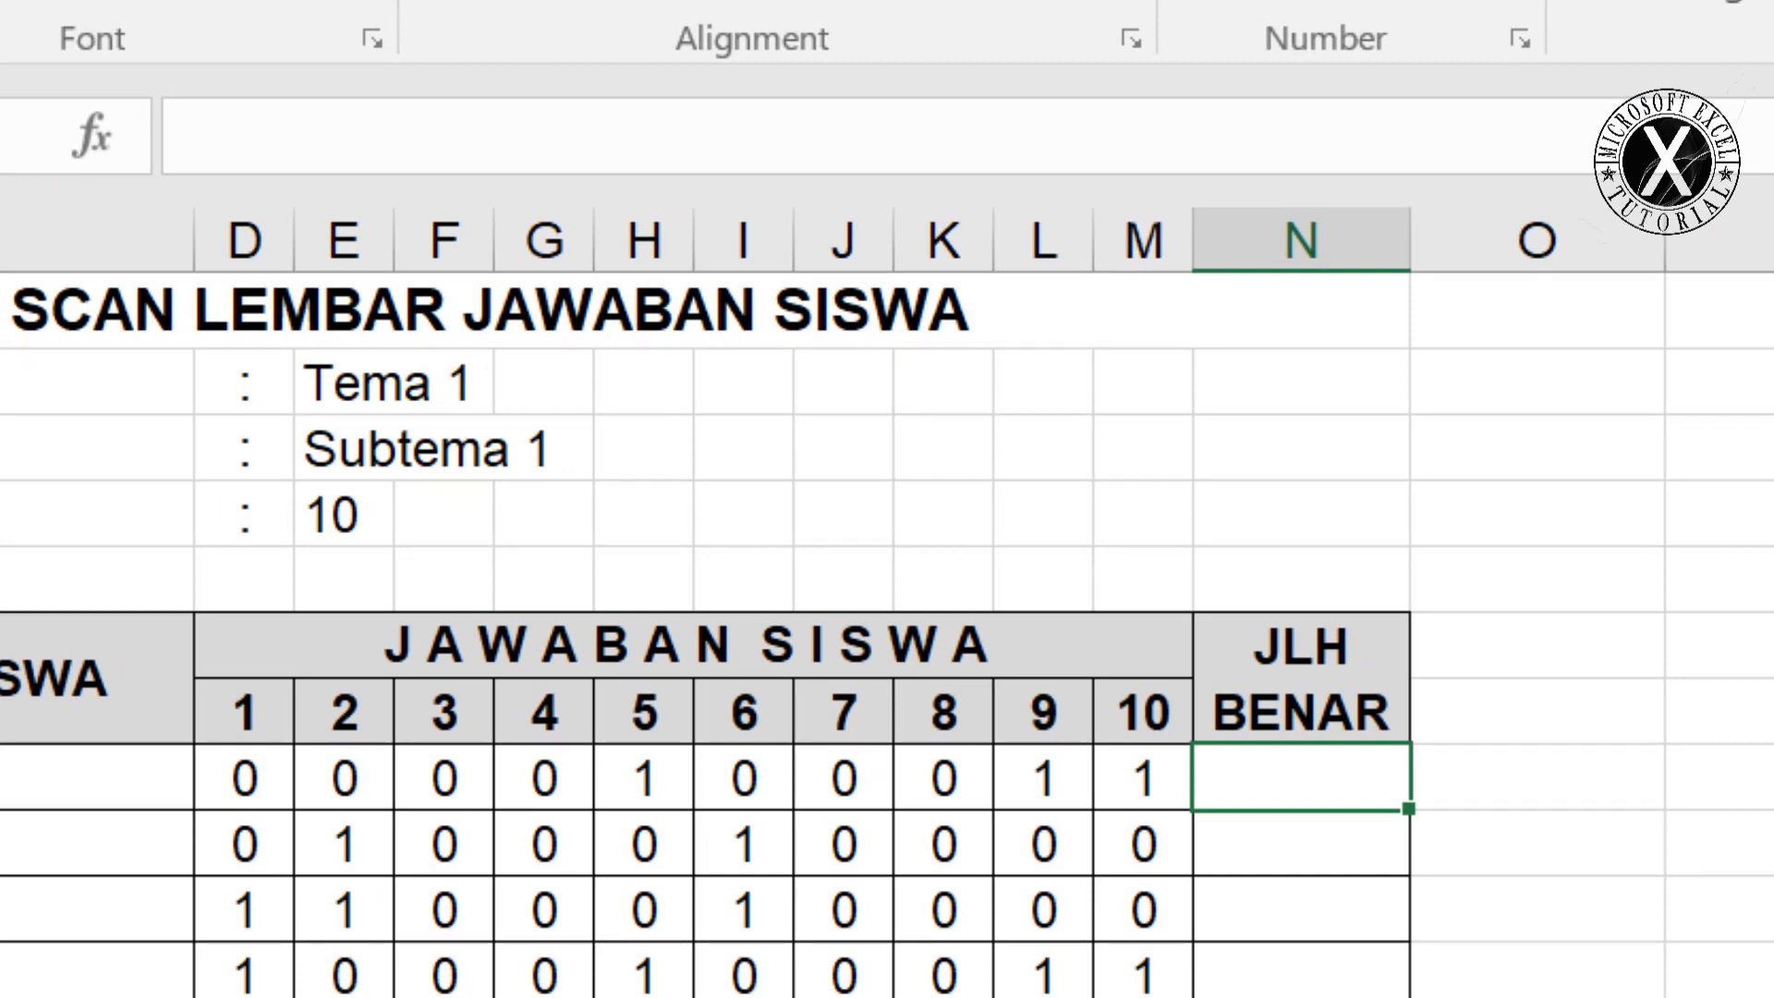
Enter =COUNTIF(D8:M8;1) in N8 under JLH BENAR and fill it down to N17.
text(=)
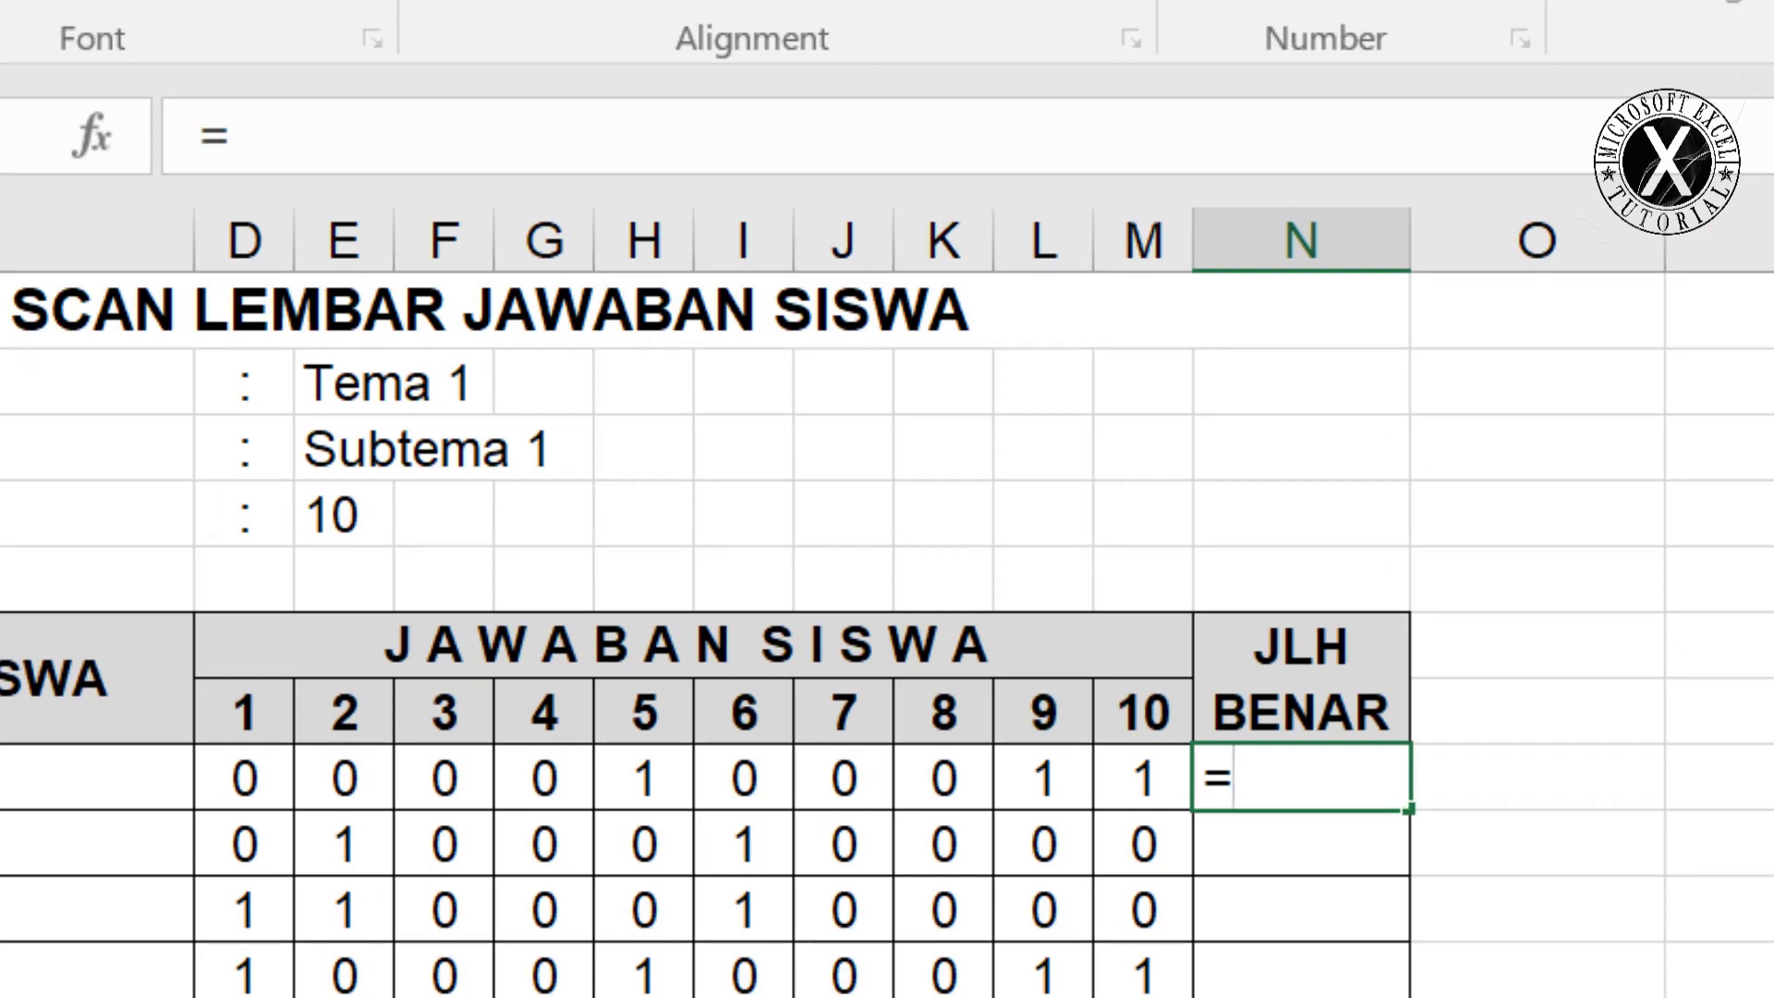
text(COUN)
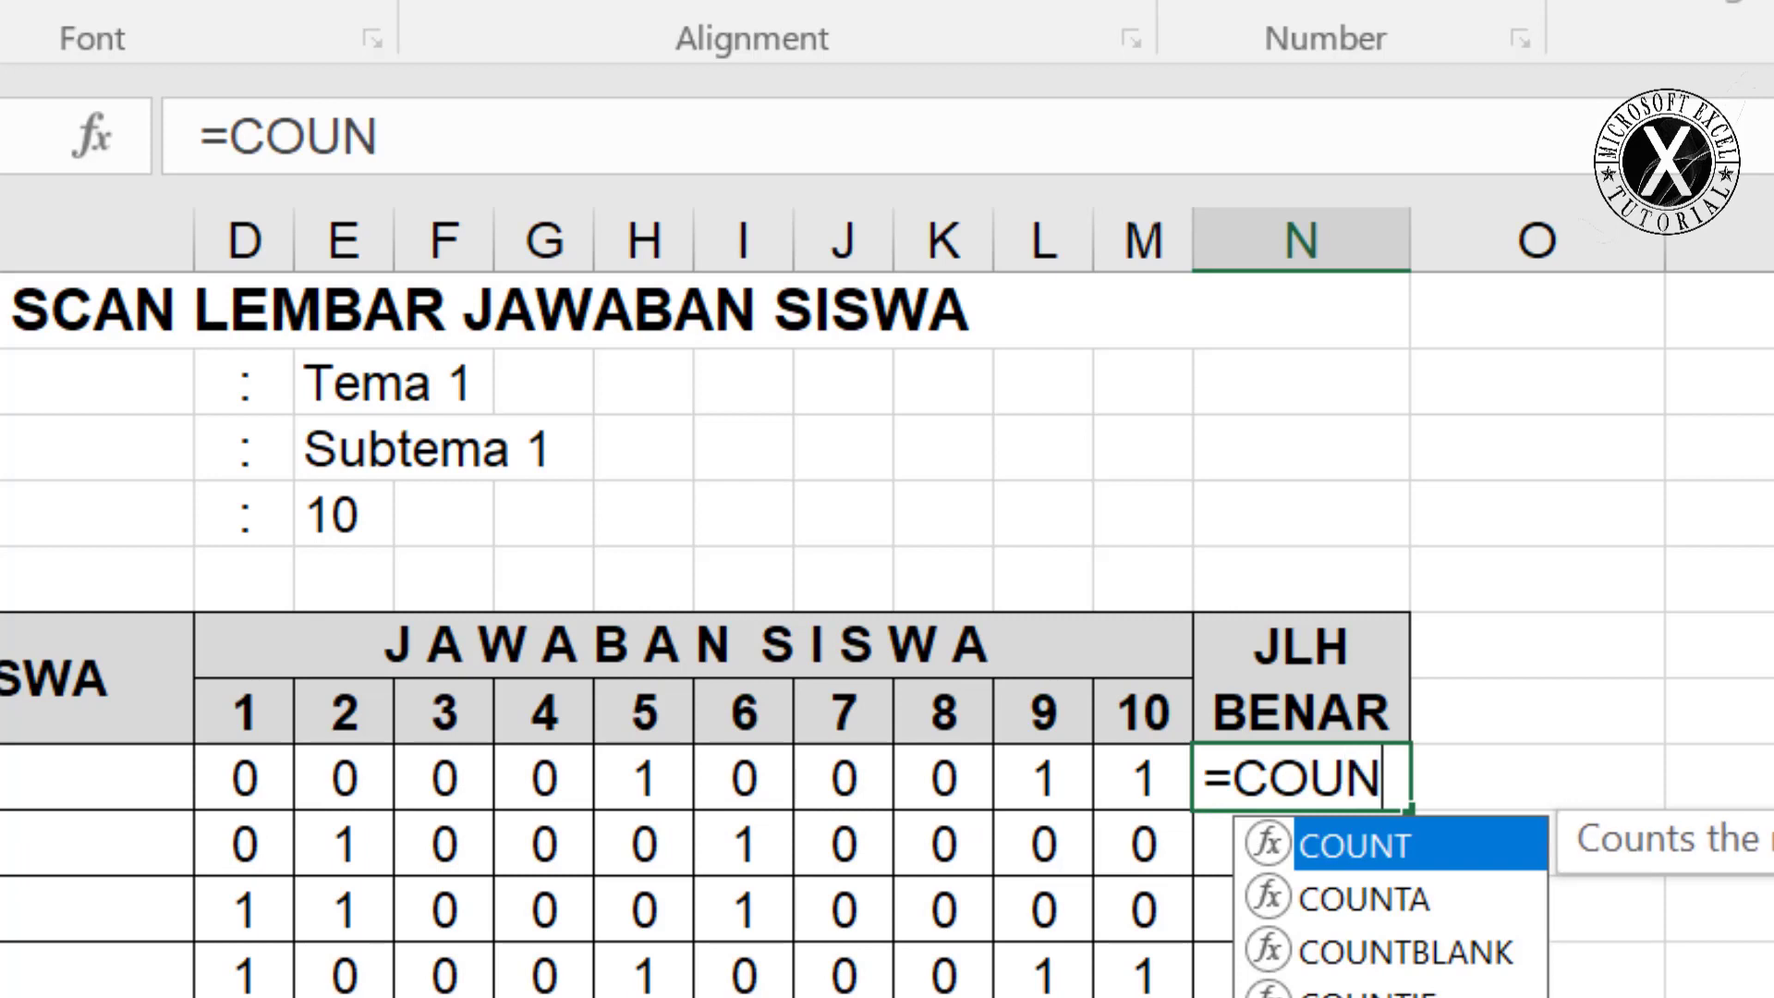
text(TIF)
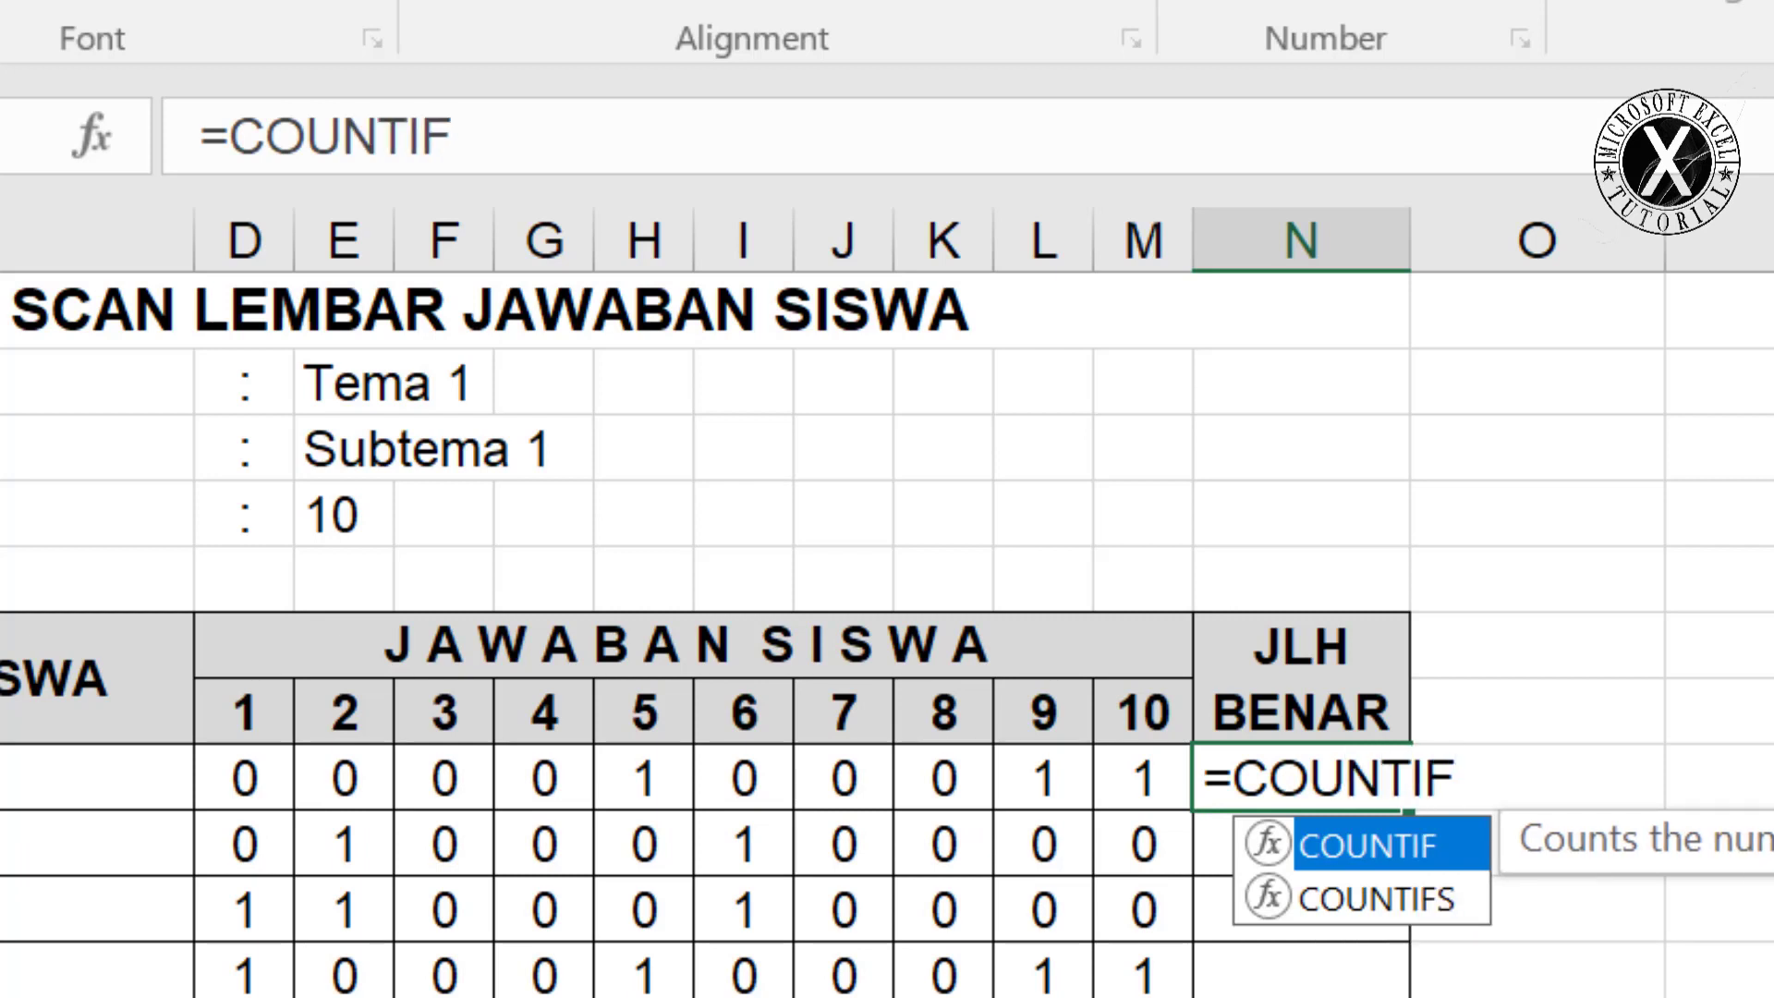
text(()
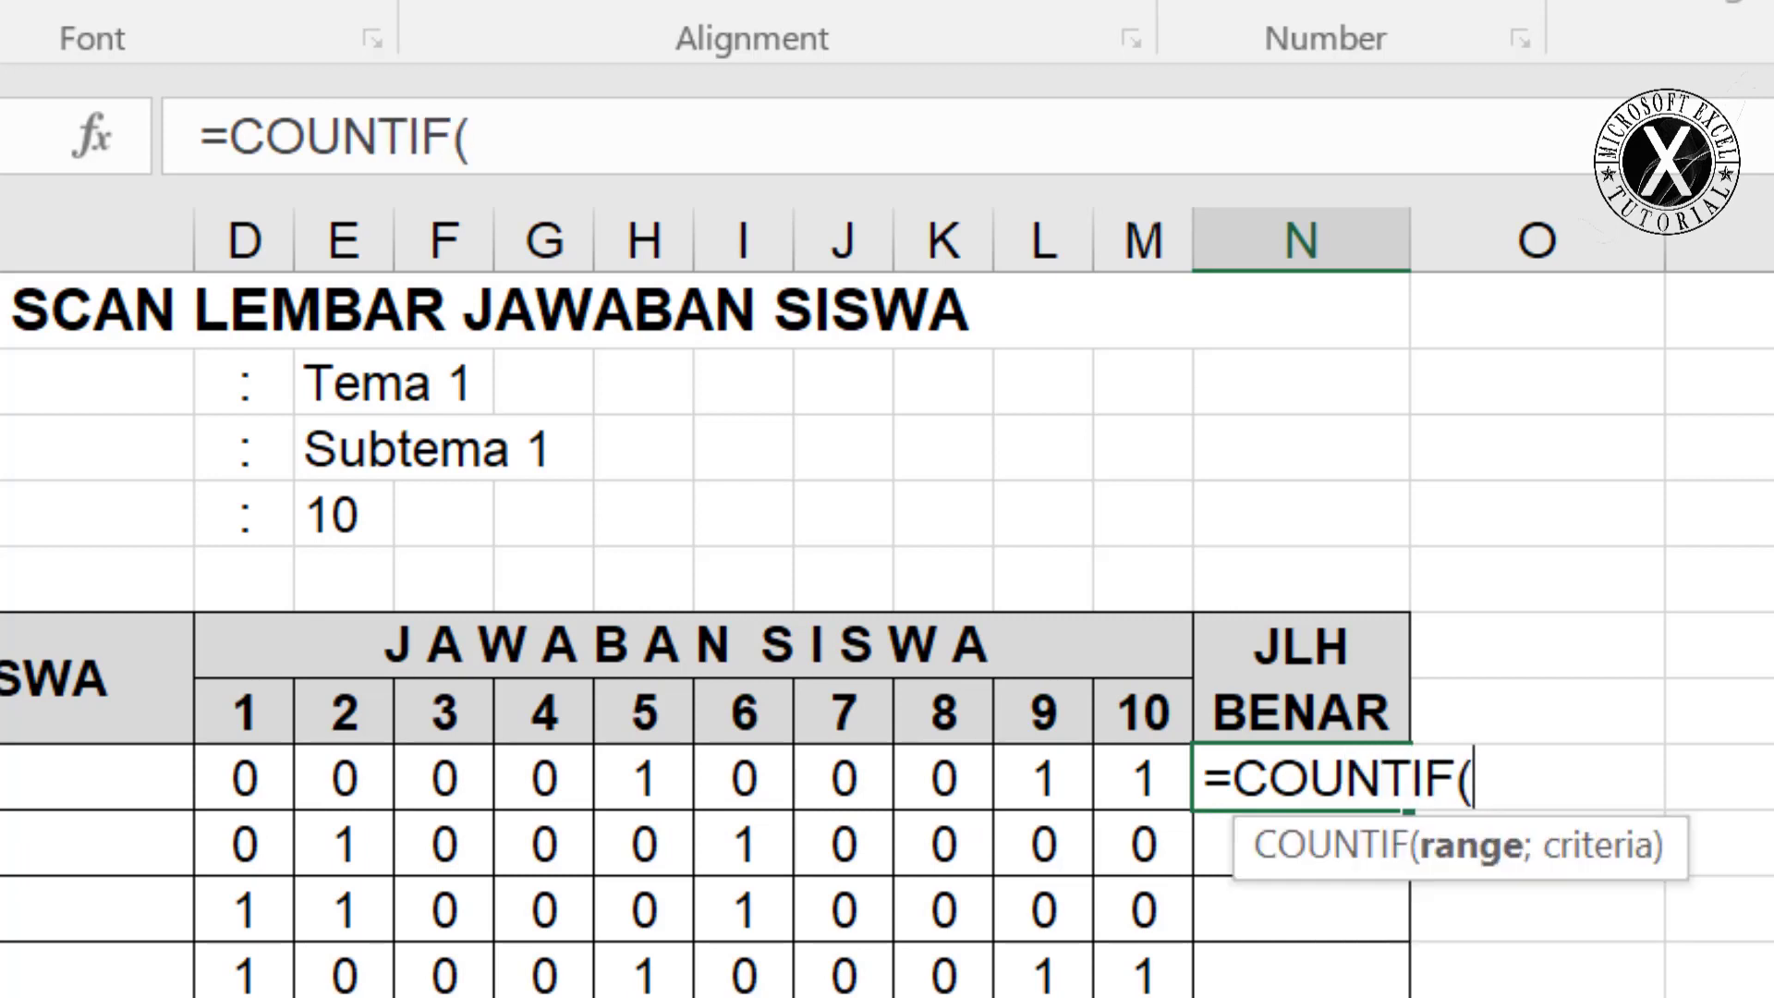
drag(246, 776, 1133, 780)
text(;)
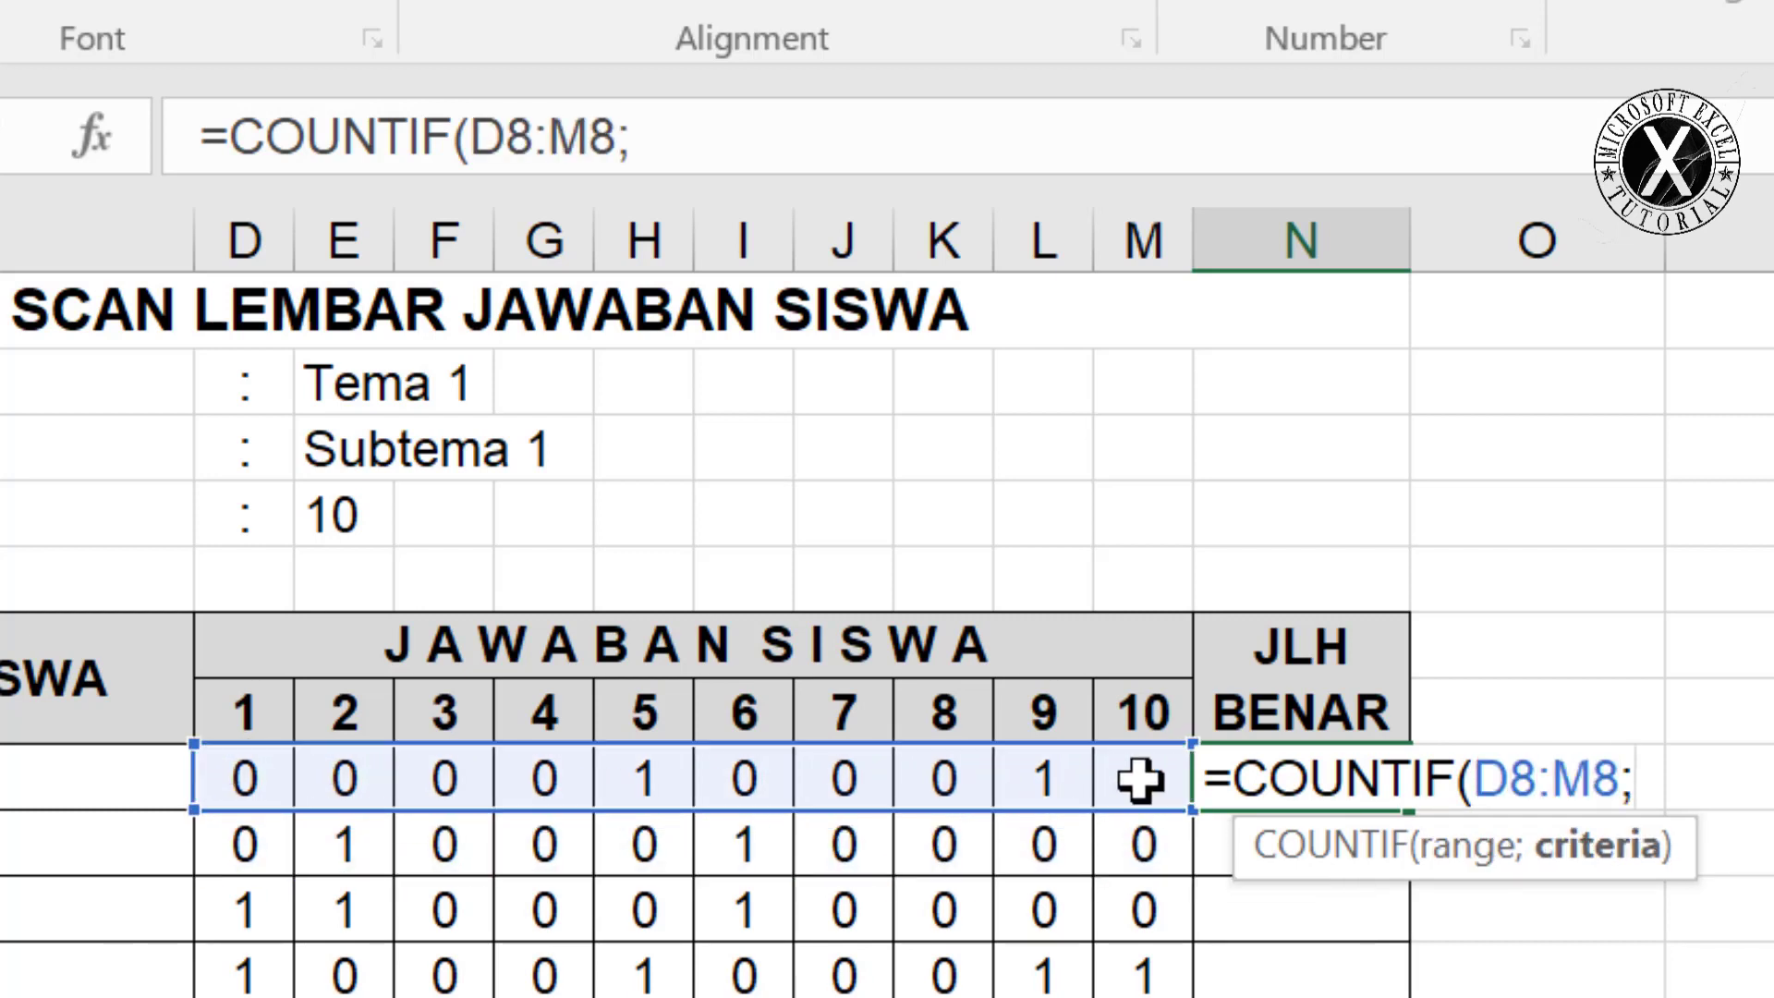
text(1))
key(Return)
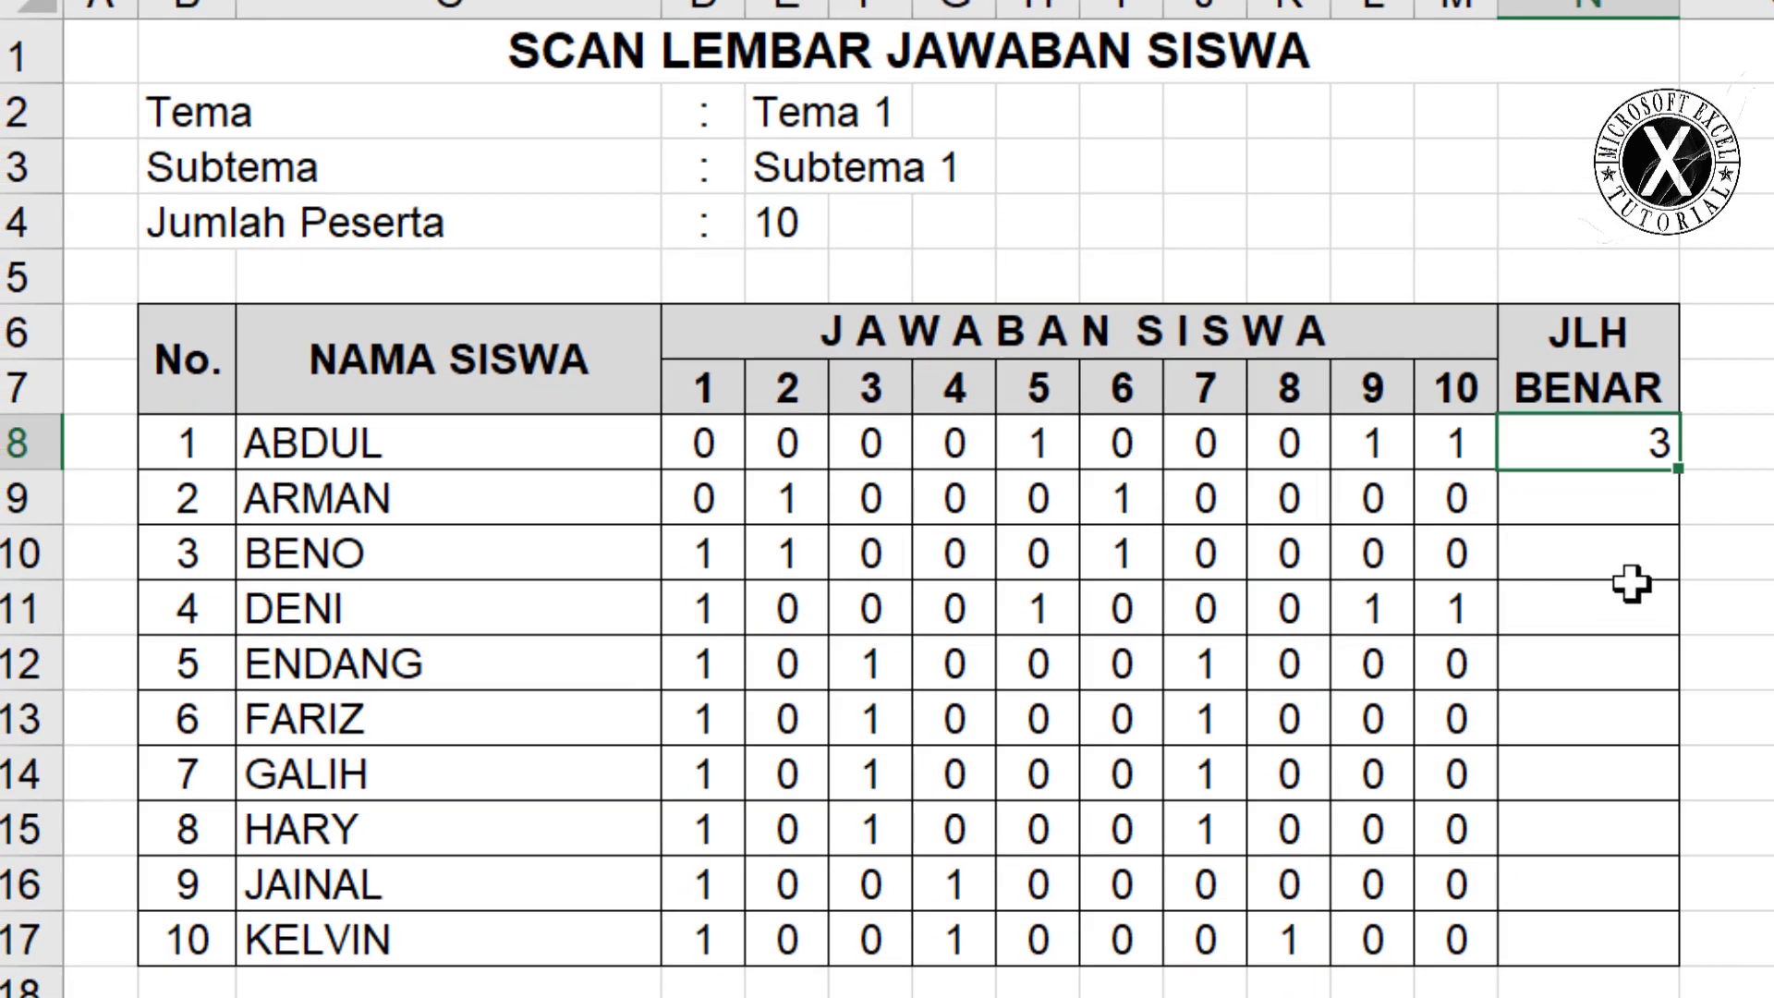
click(1515, 533)
drag(1681, 528, 1691, 942)
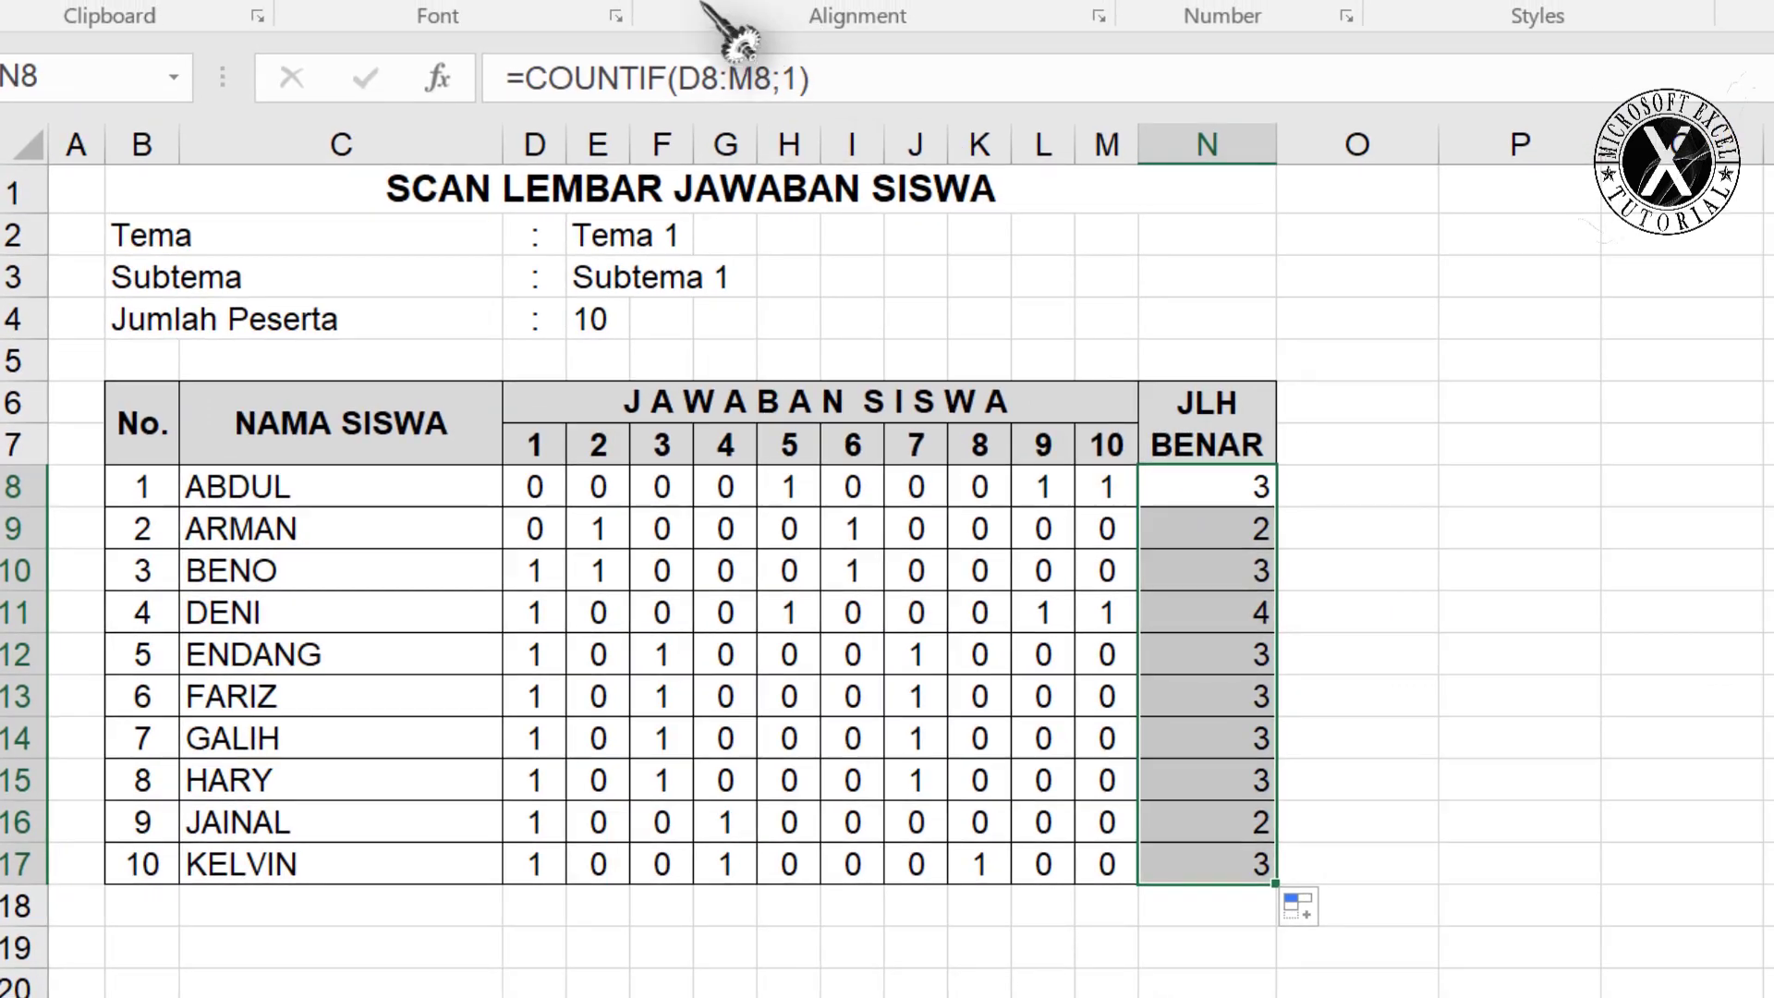
Set up a new conditional formatting rule for D8:M17 that formats only cells with specific text containing 1.
drag(552, 481, 1112, 918)
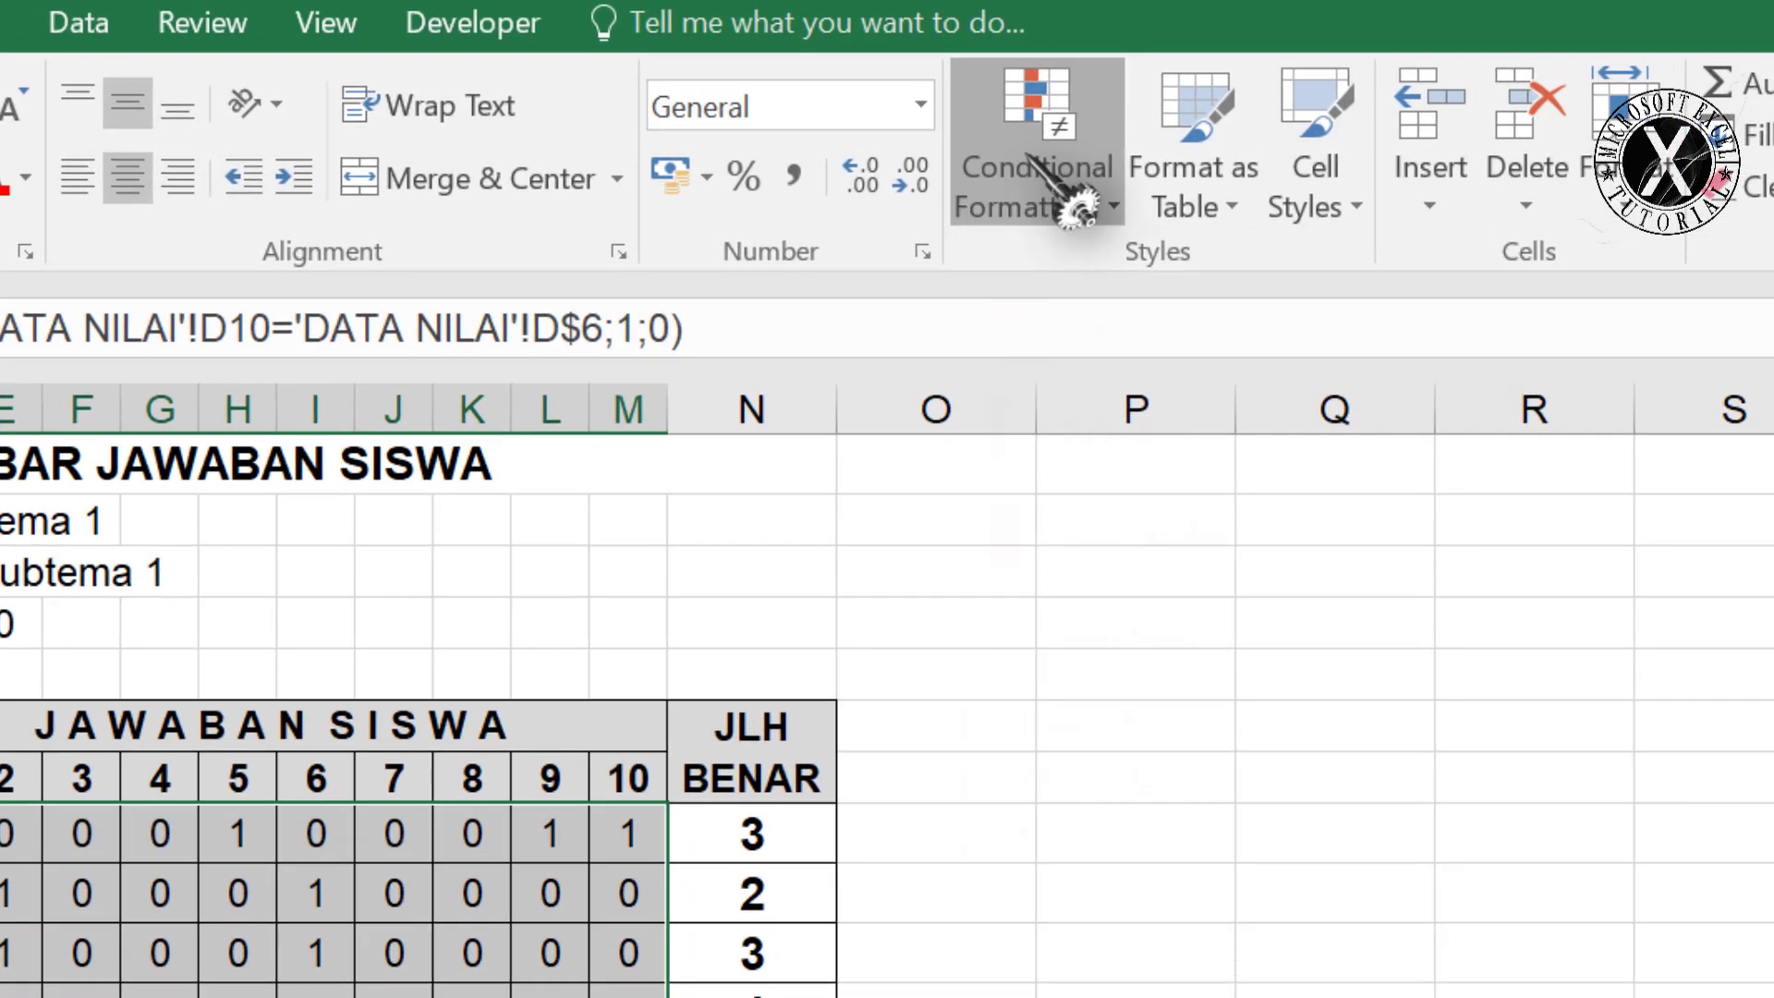
click(1196, 161)
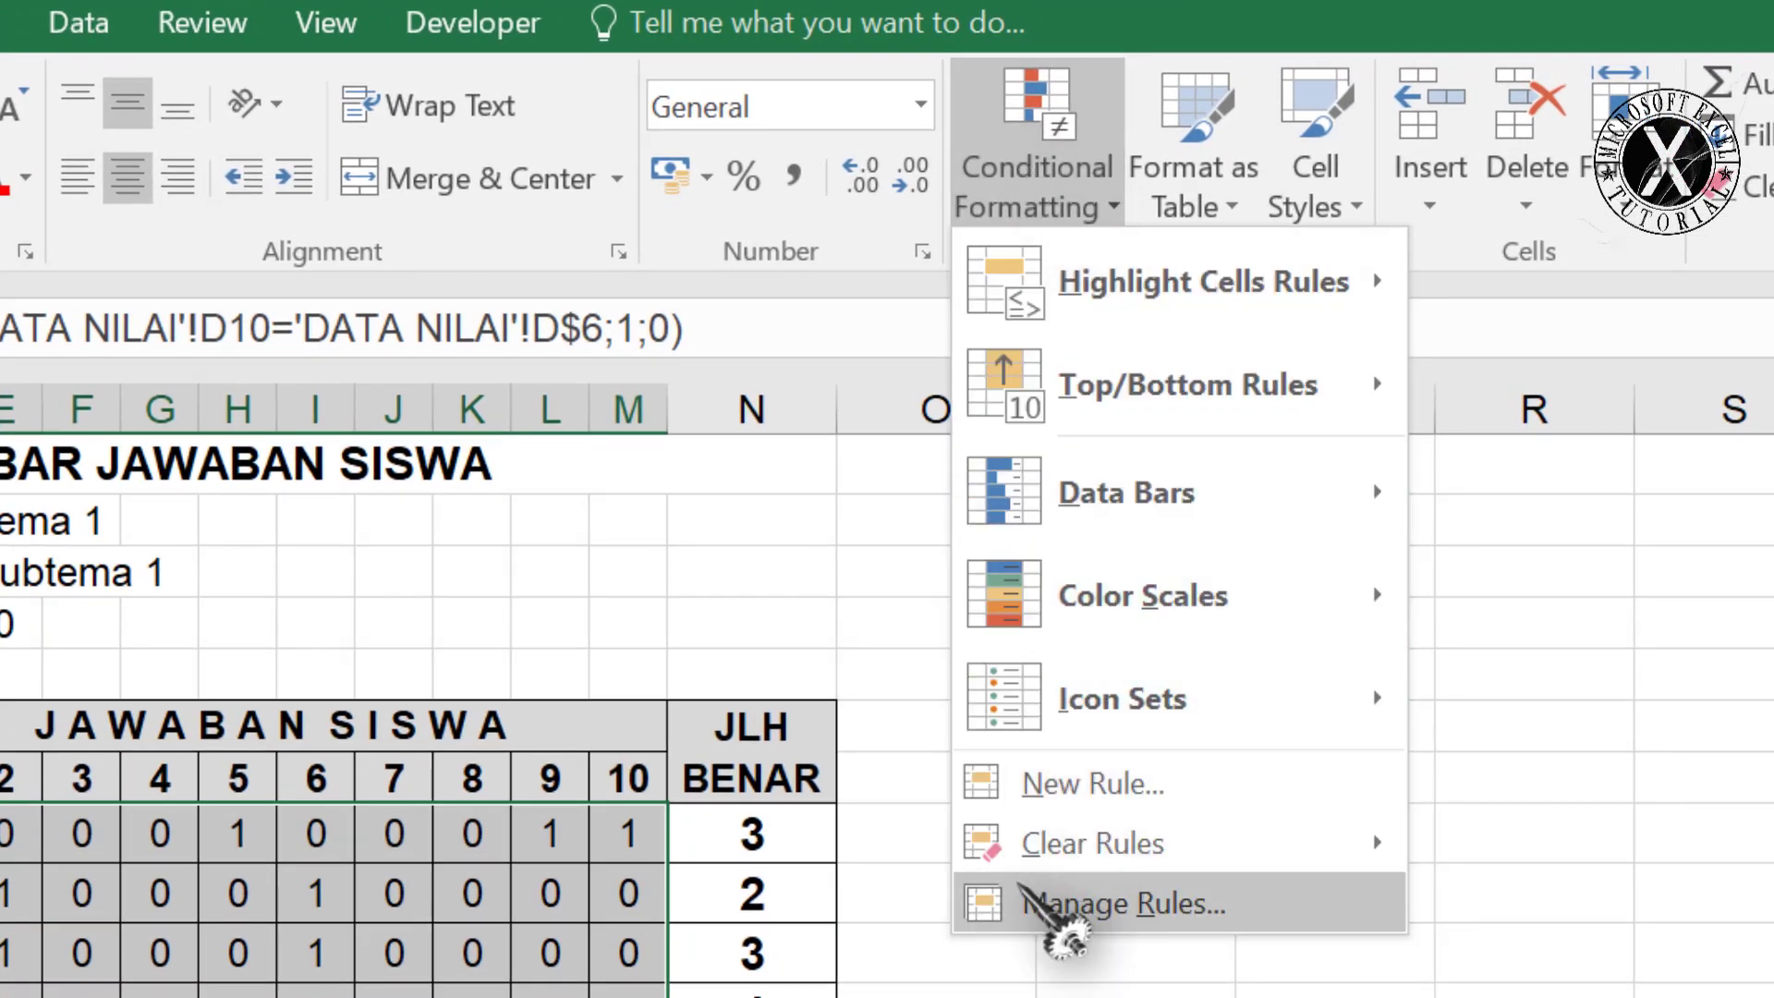
click(1131, 784)
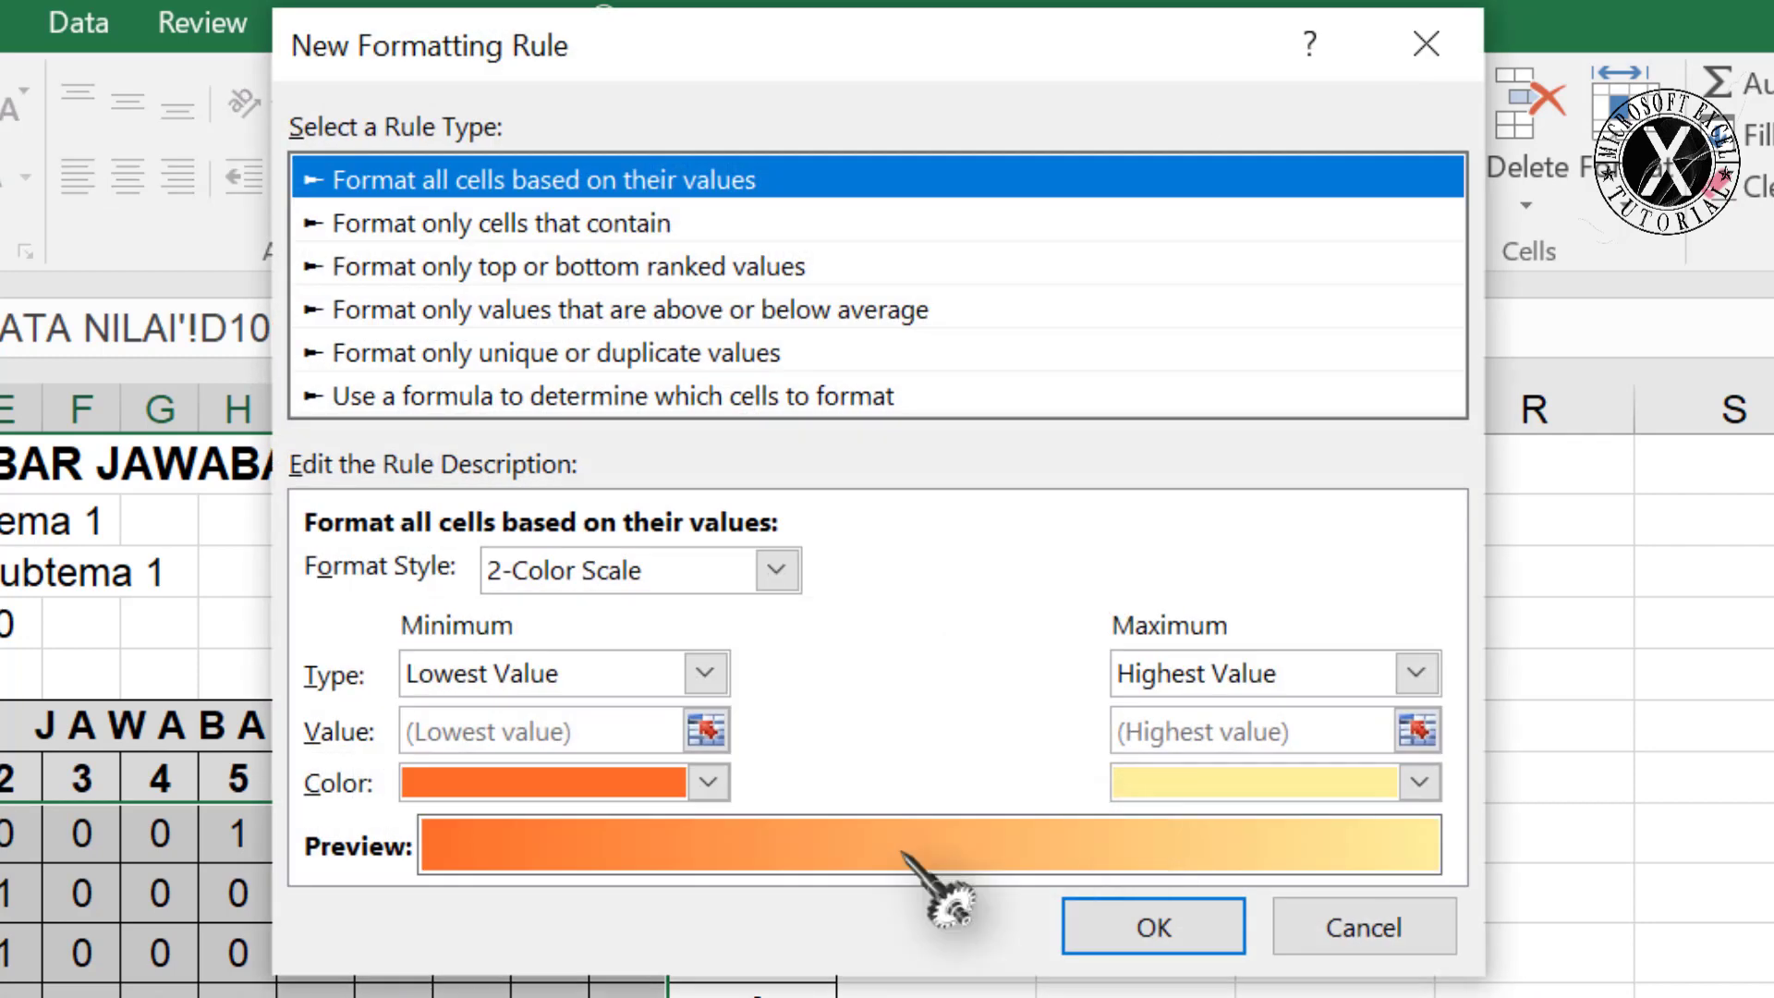
click(413, 222)
click(543, 572)
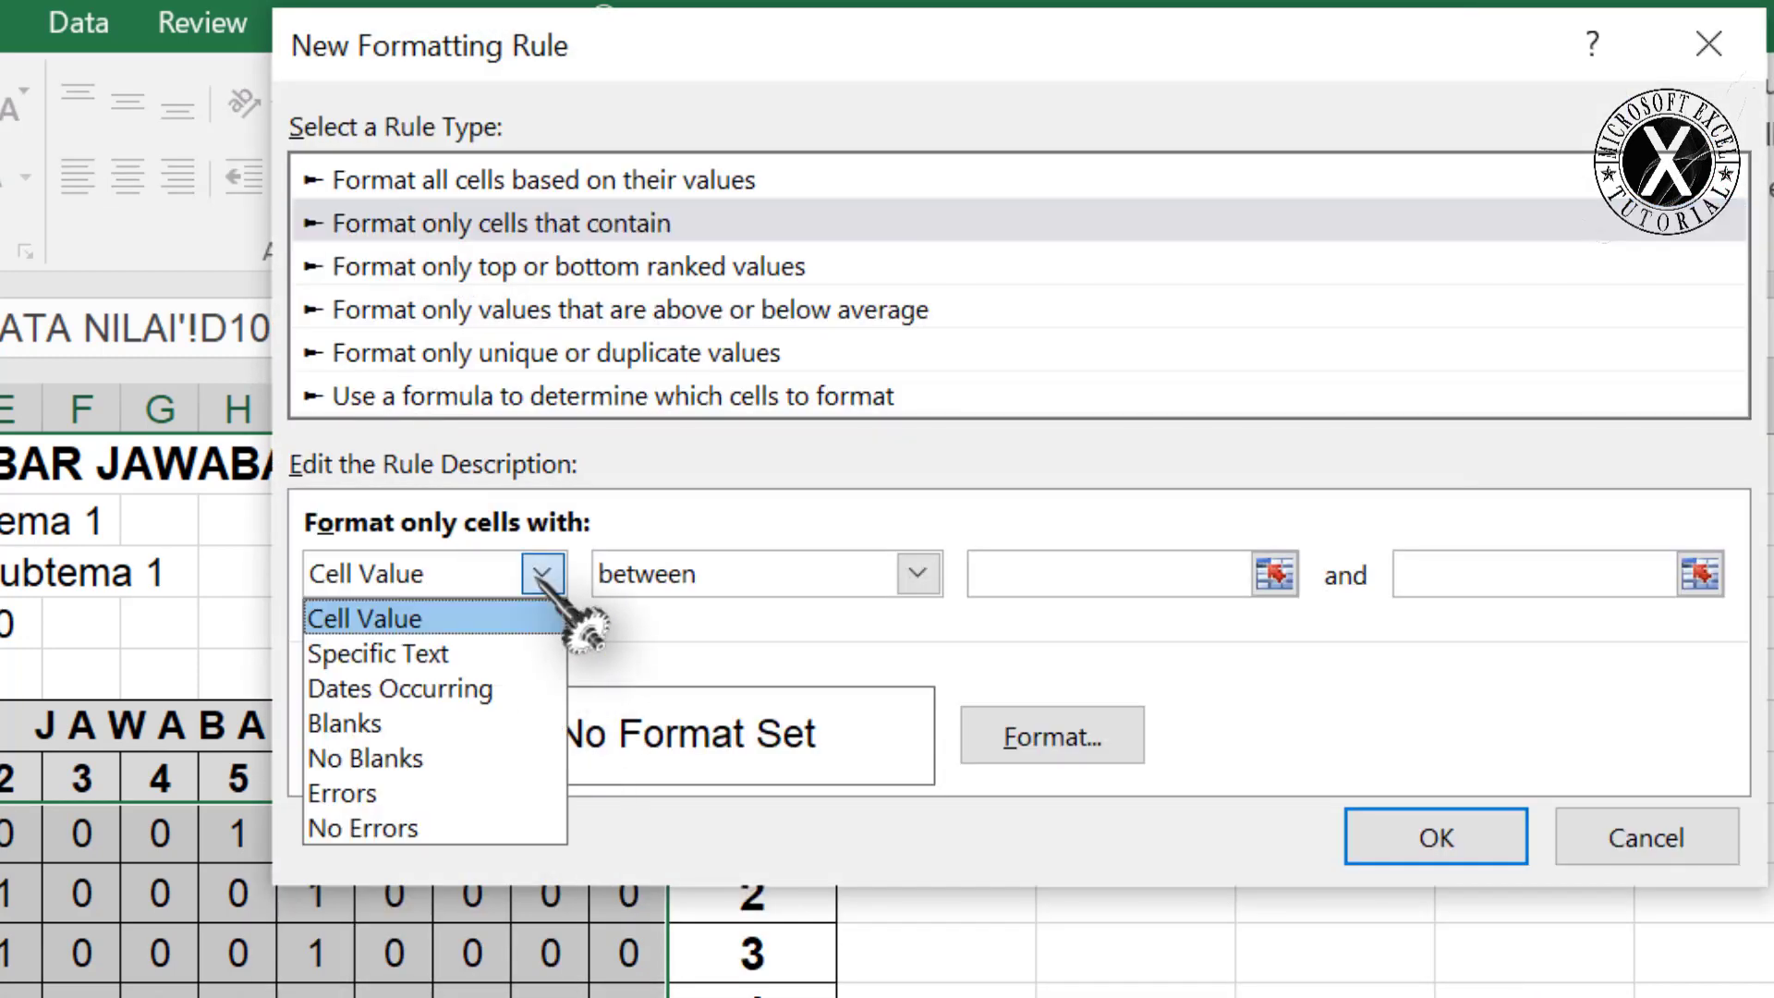
click(476, 651)
click(954, 582)
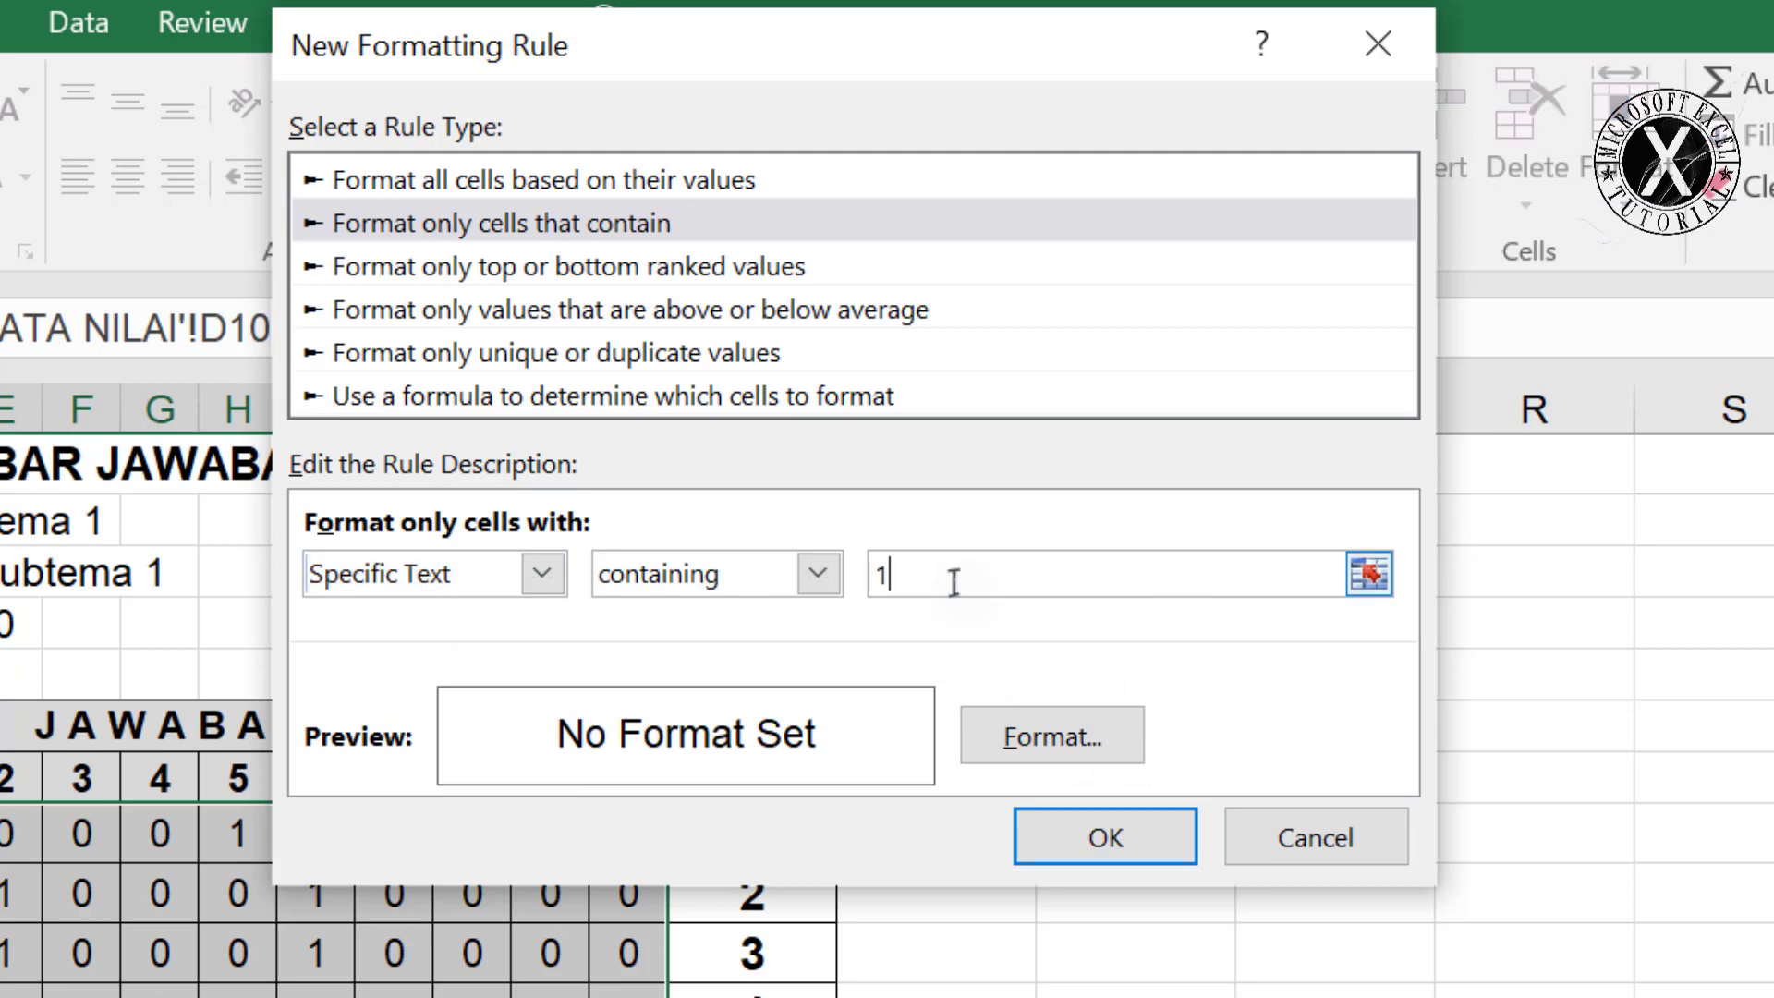
text(1)
Give the conditional formatting rule a light green fill chosen from the additional standard colours and apply it to D8:M17.
click(1099, 736)
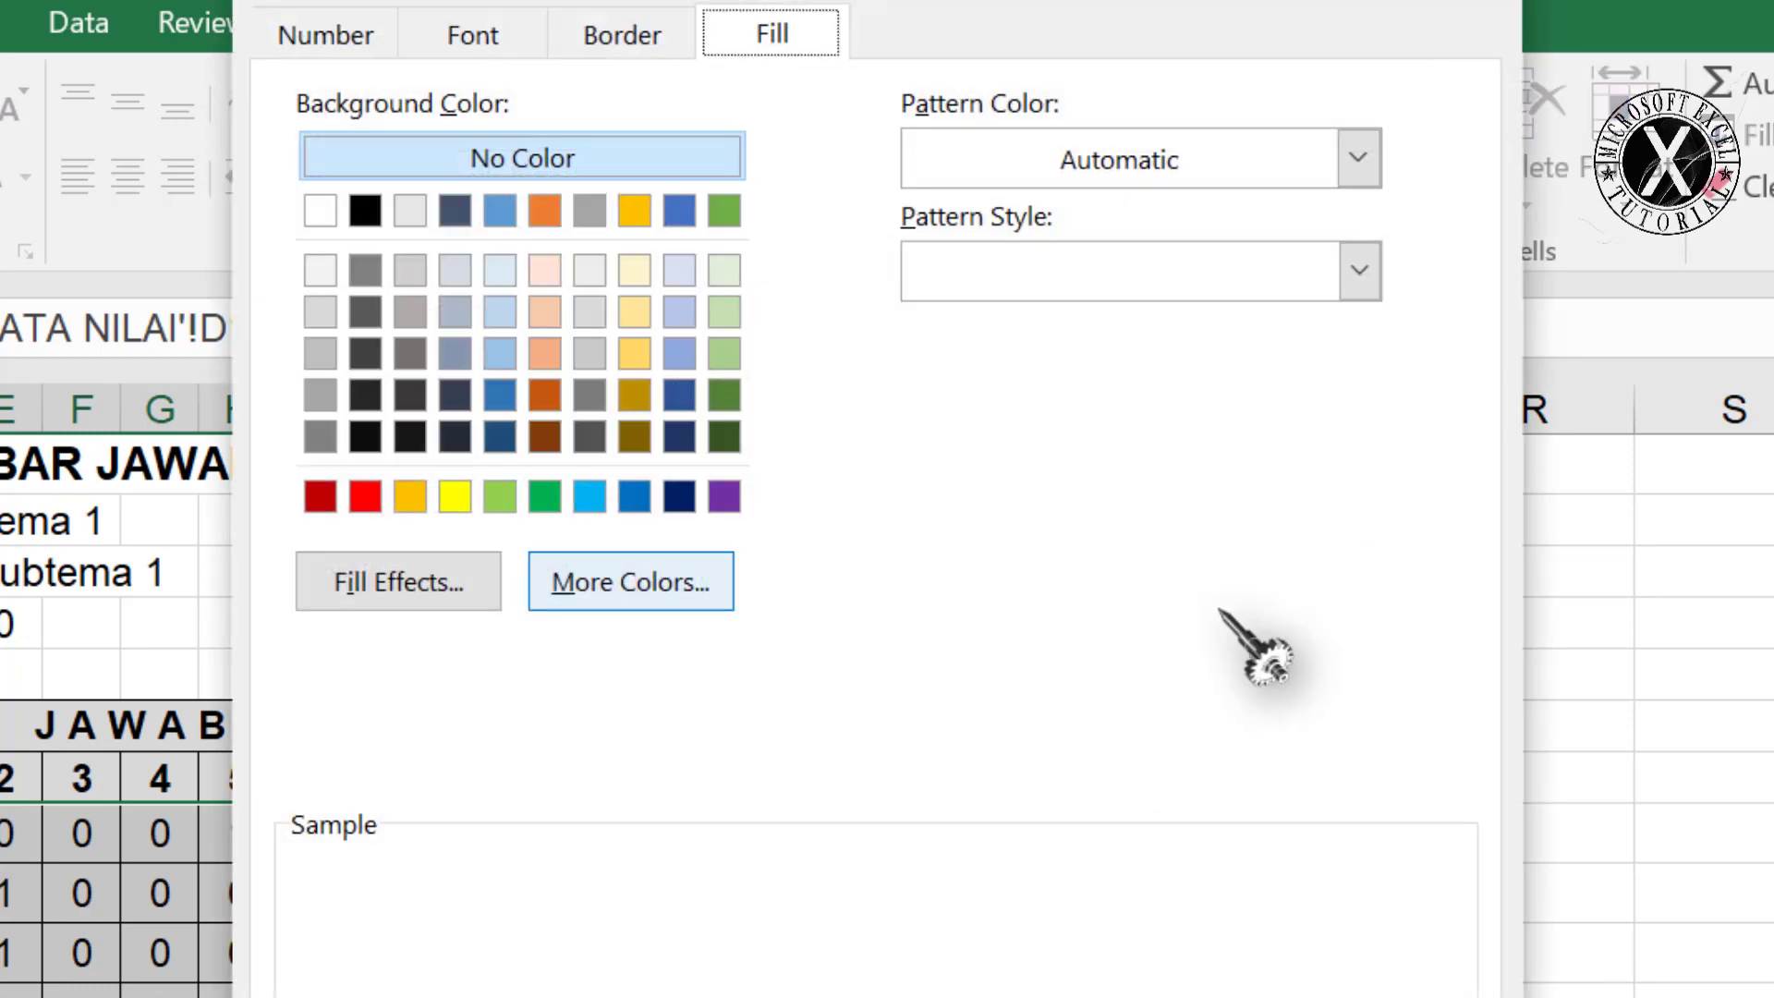
click(611, 578)
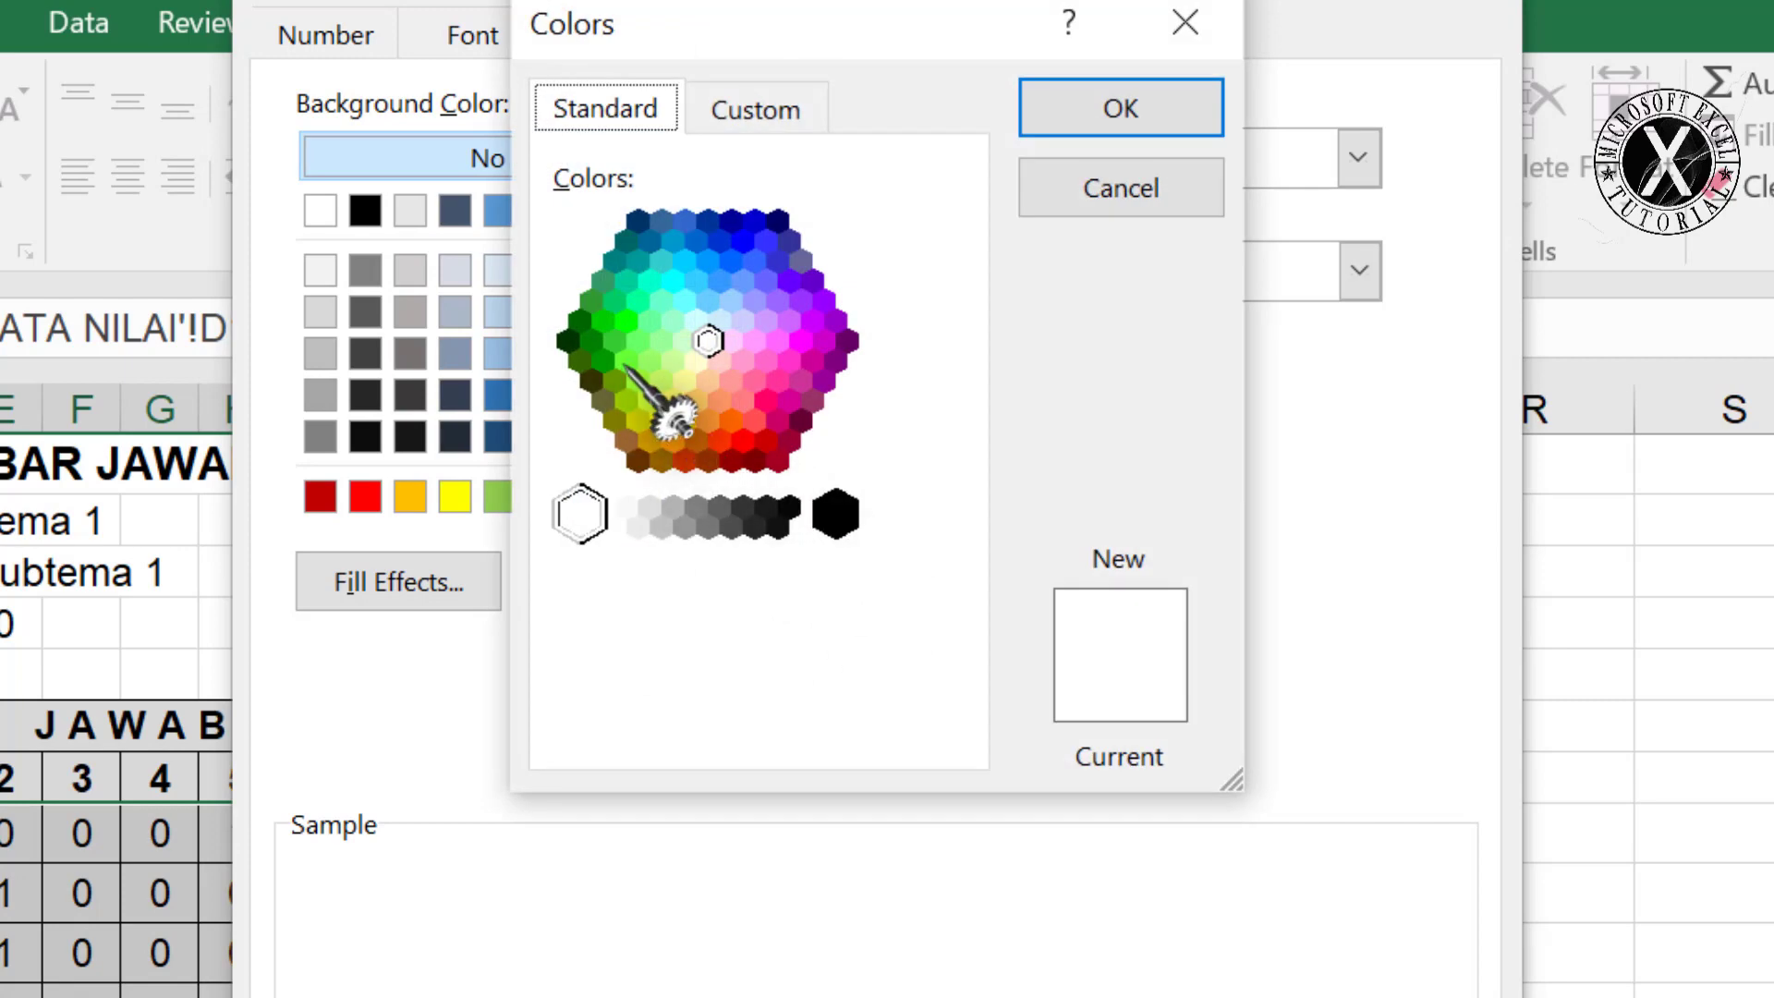
click(636, 382)
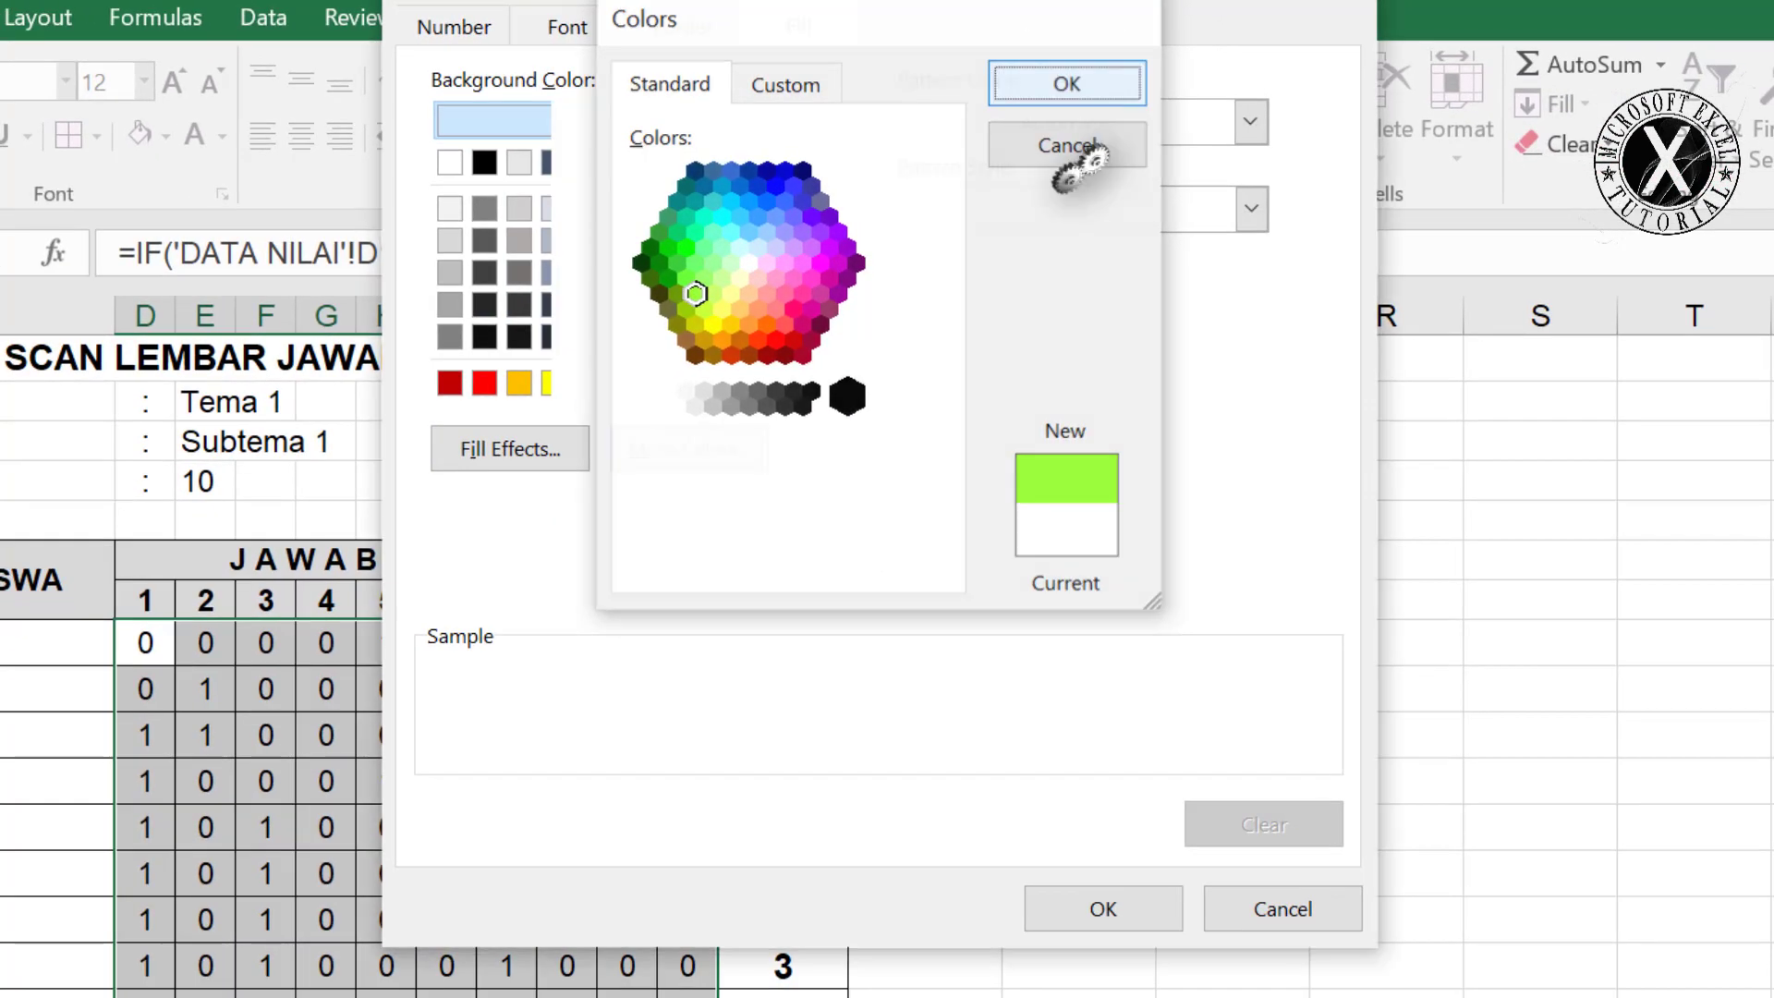
click(1067, 83)
click(1146, 908)
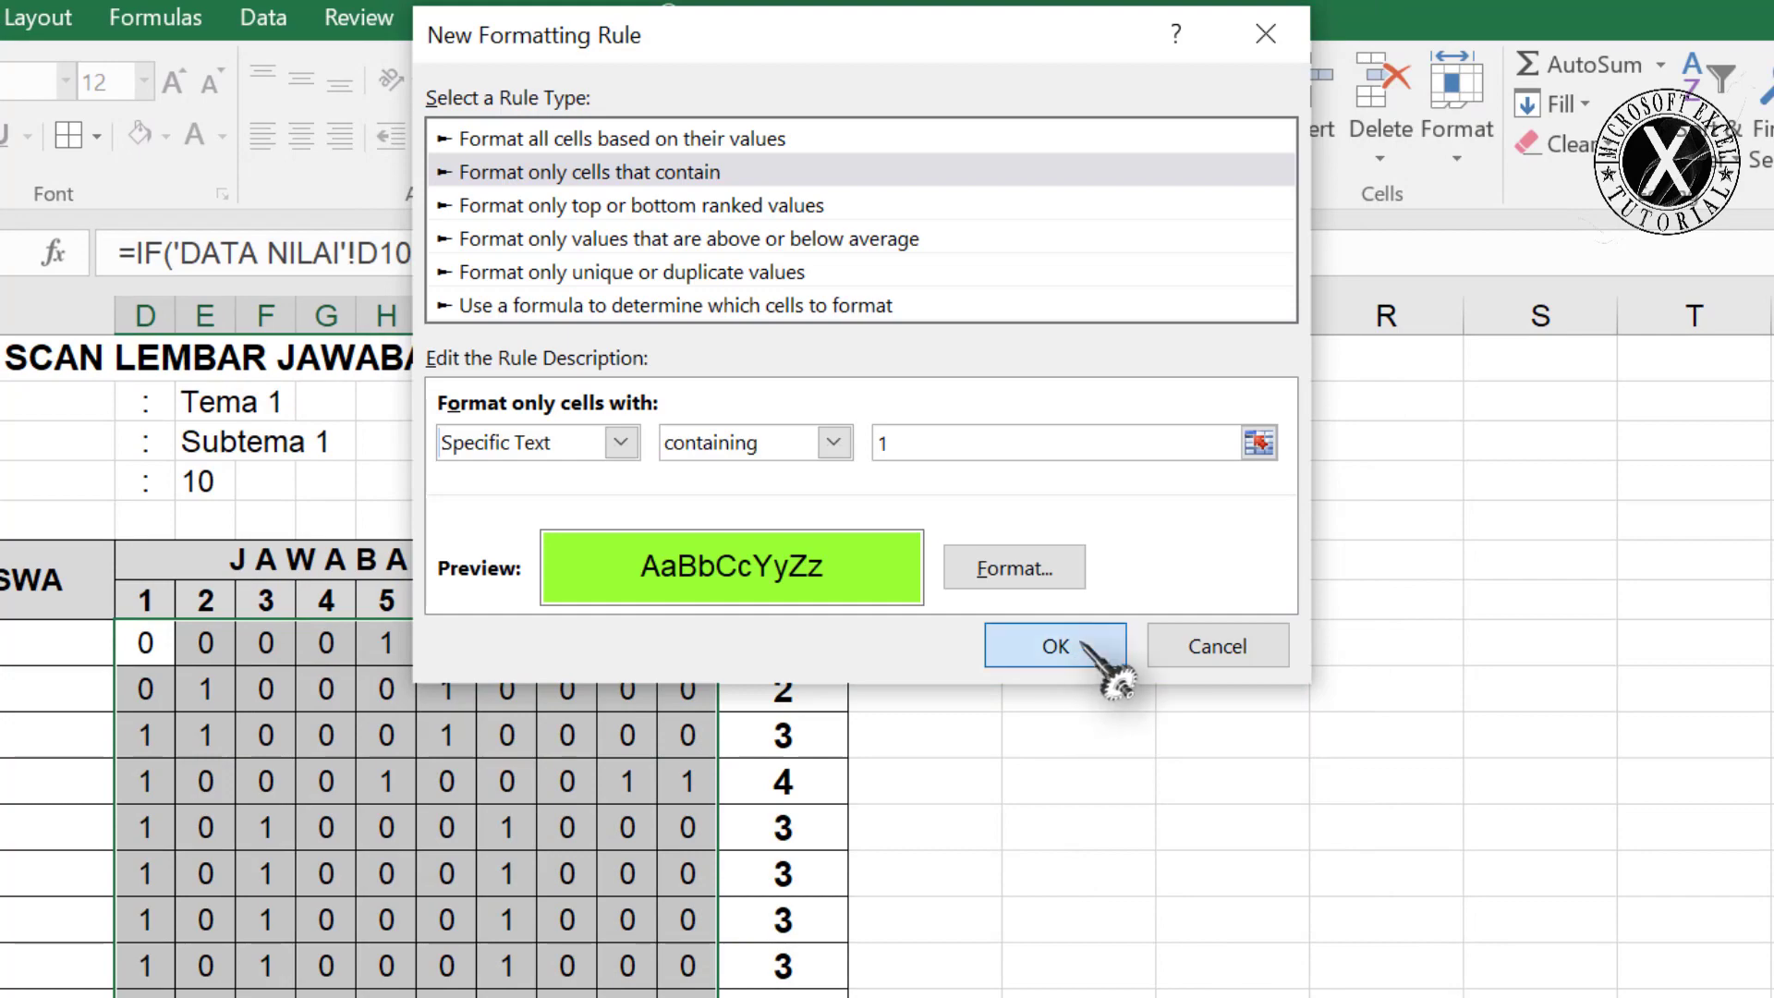
click(1082, 647)
click(1045, 796)
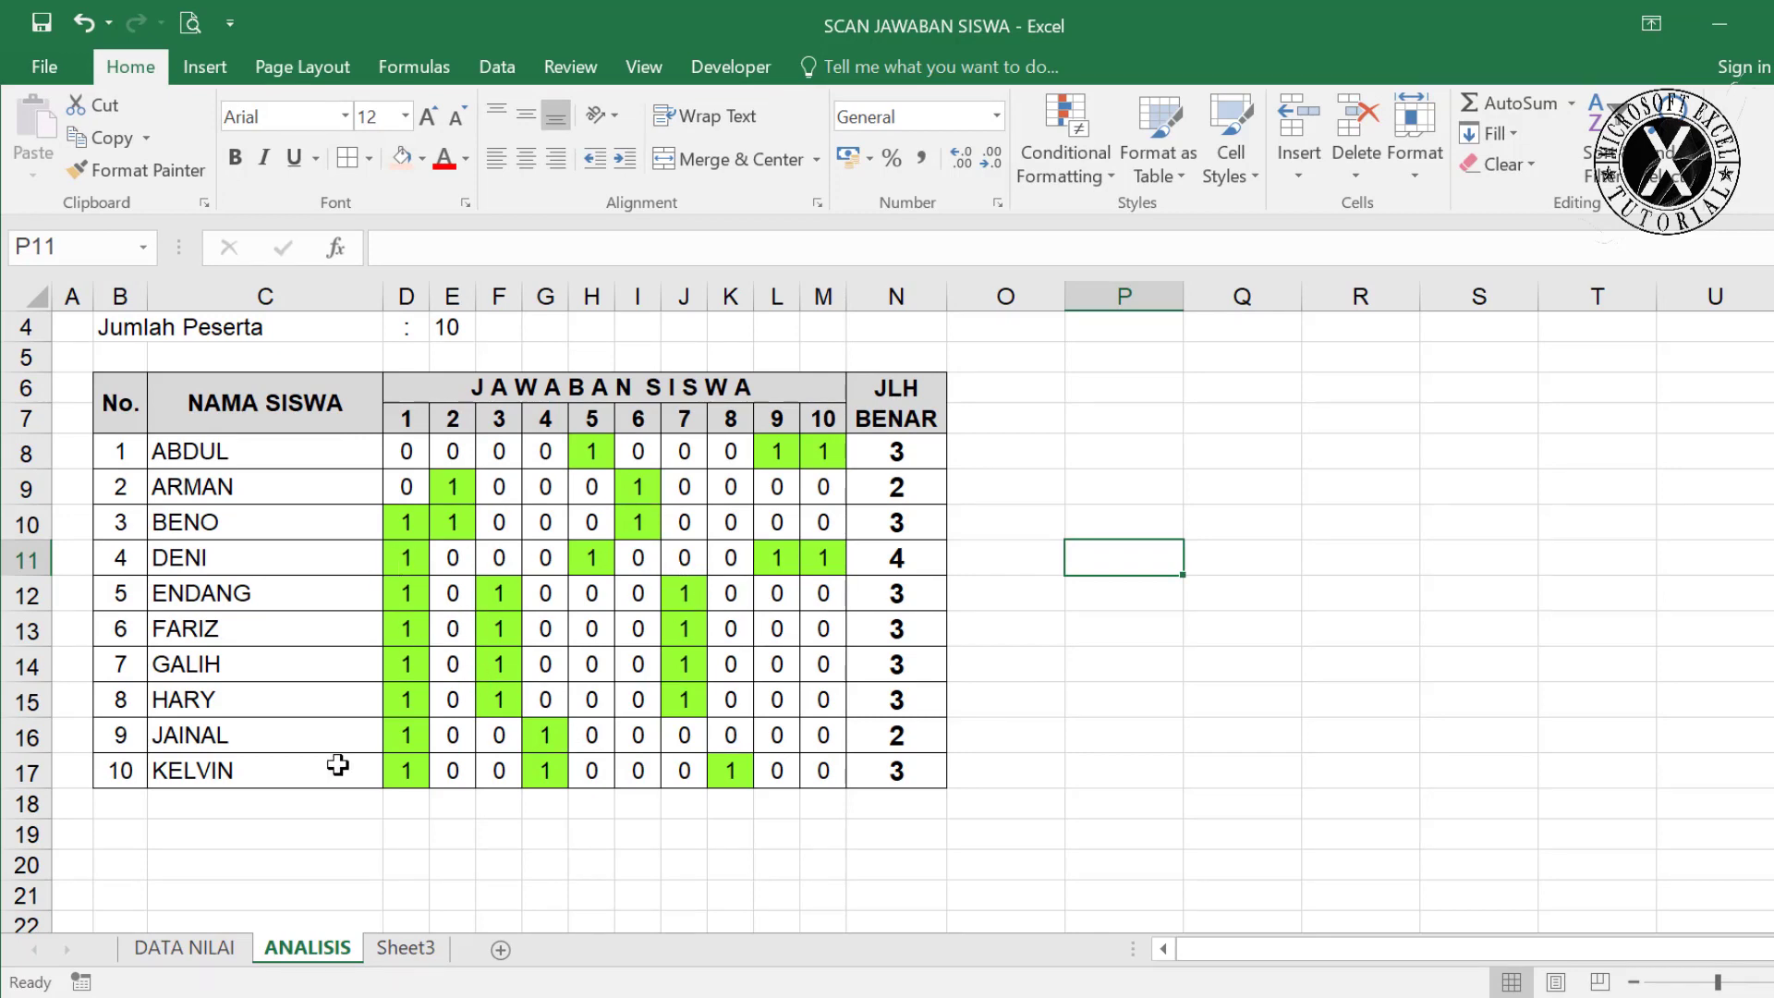
scroll(1042, 729, up, 1)
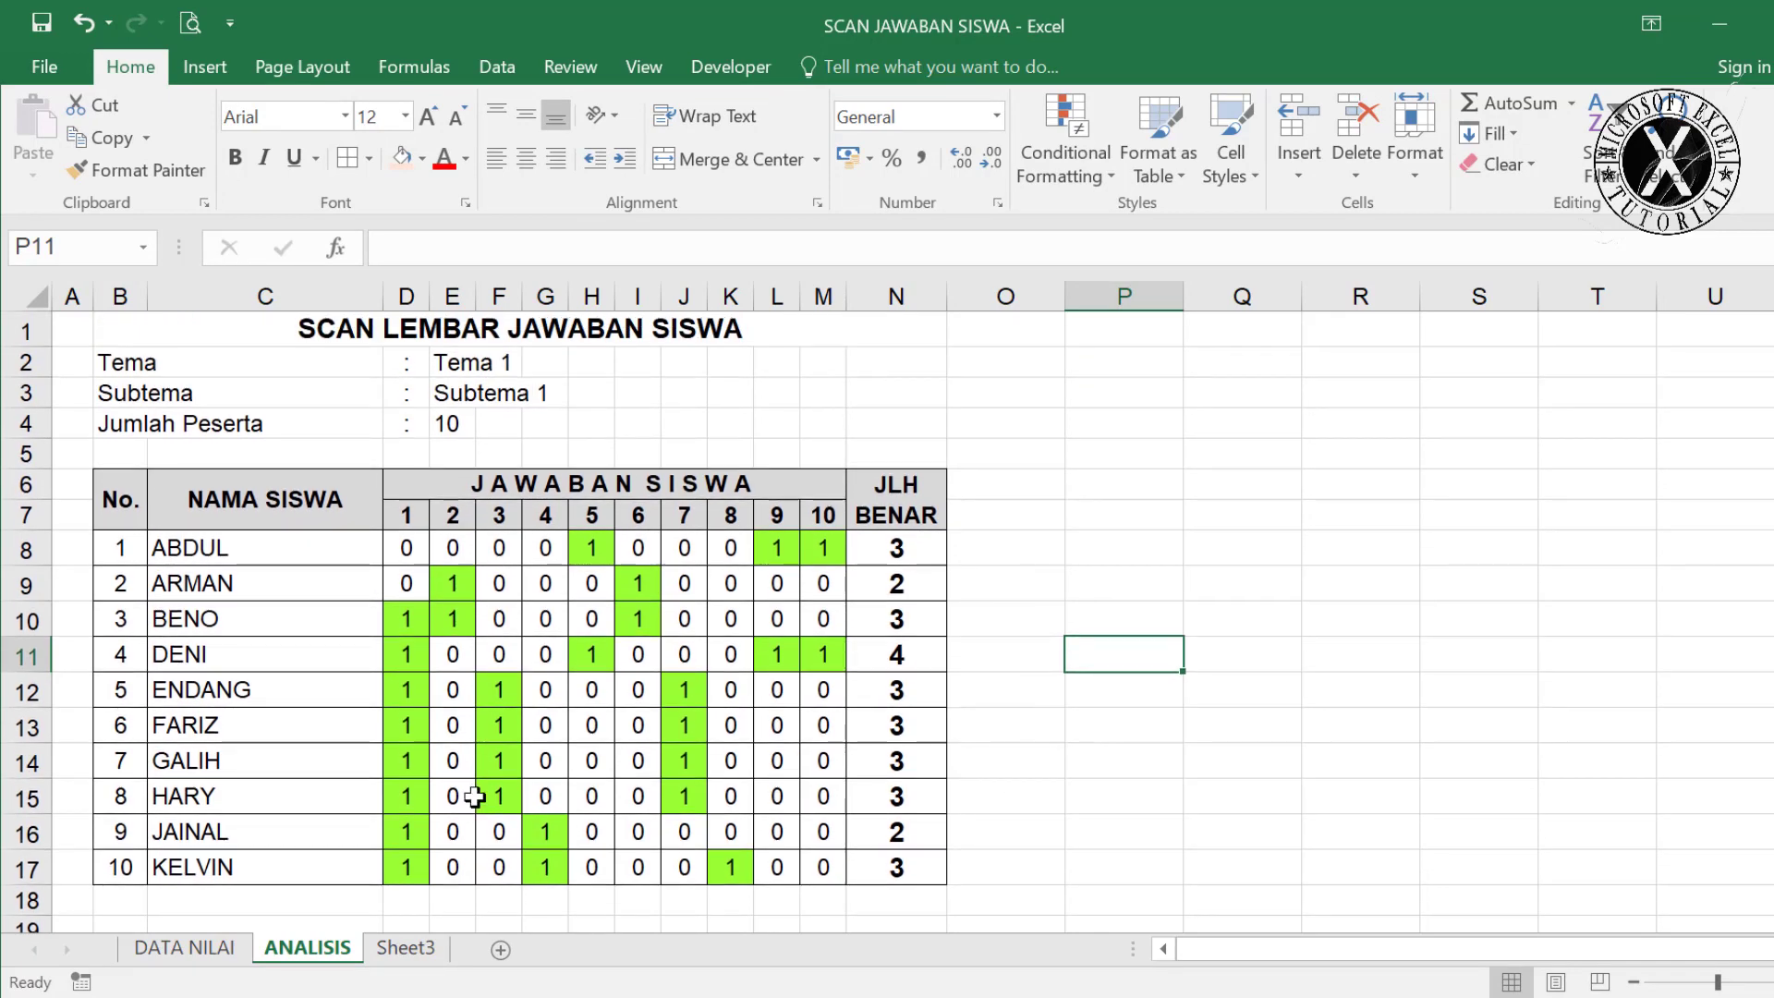
Rename Sheet3 as NILAI.
click(400, 947)
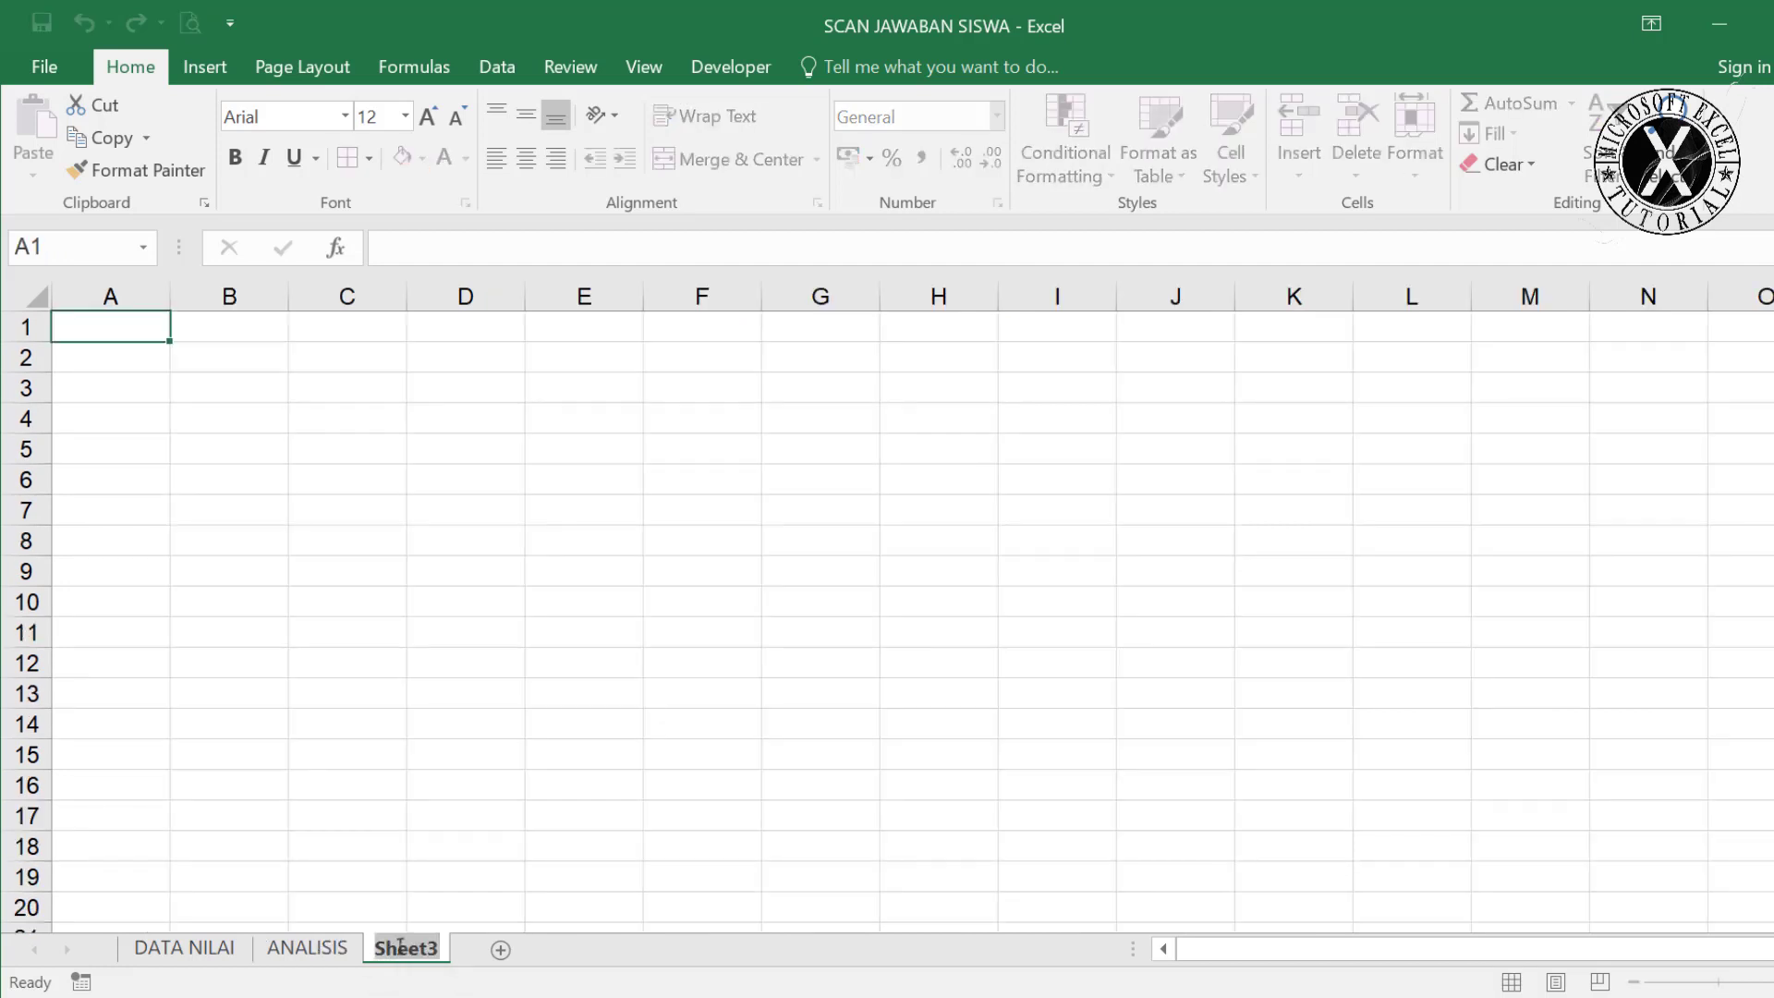
text(NILAI)
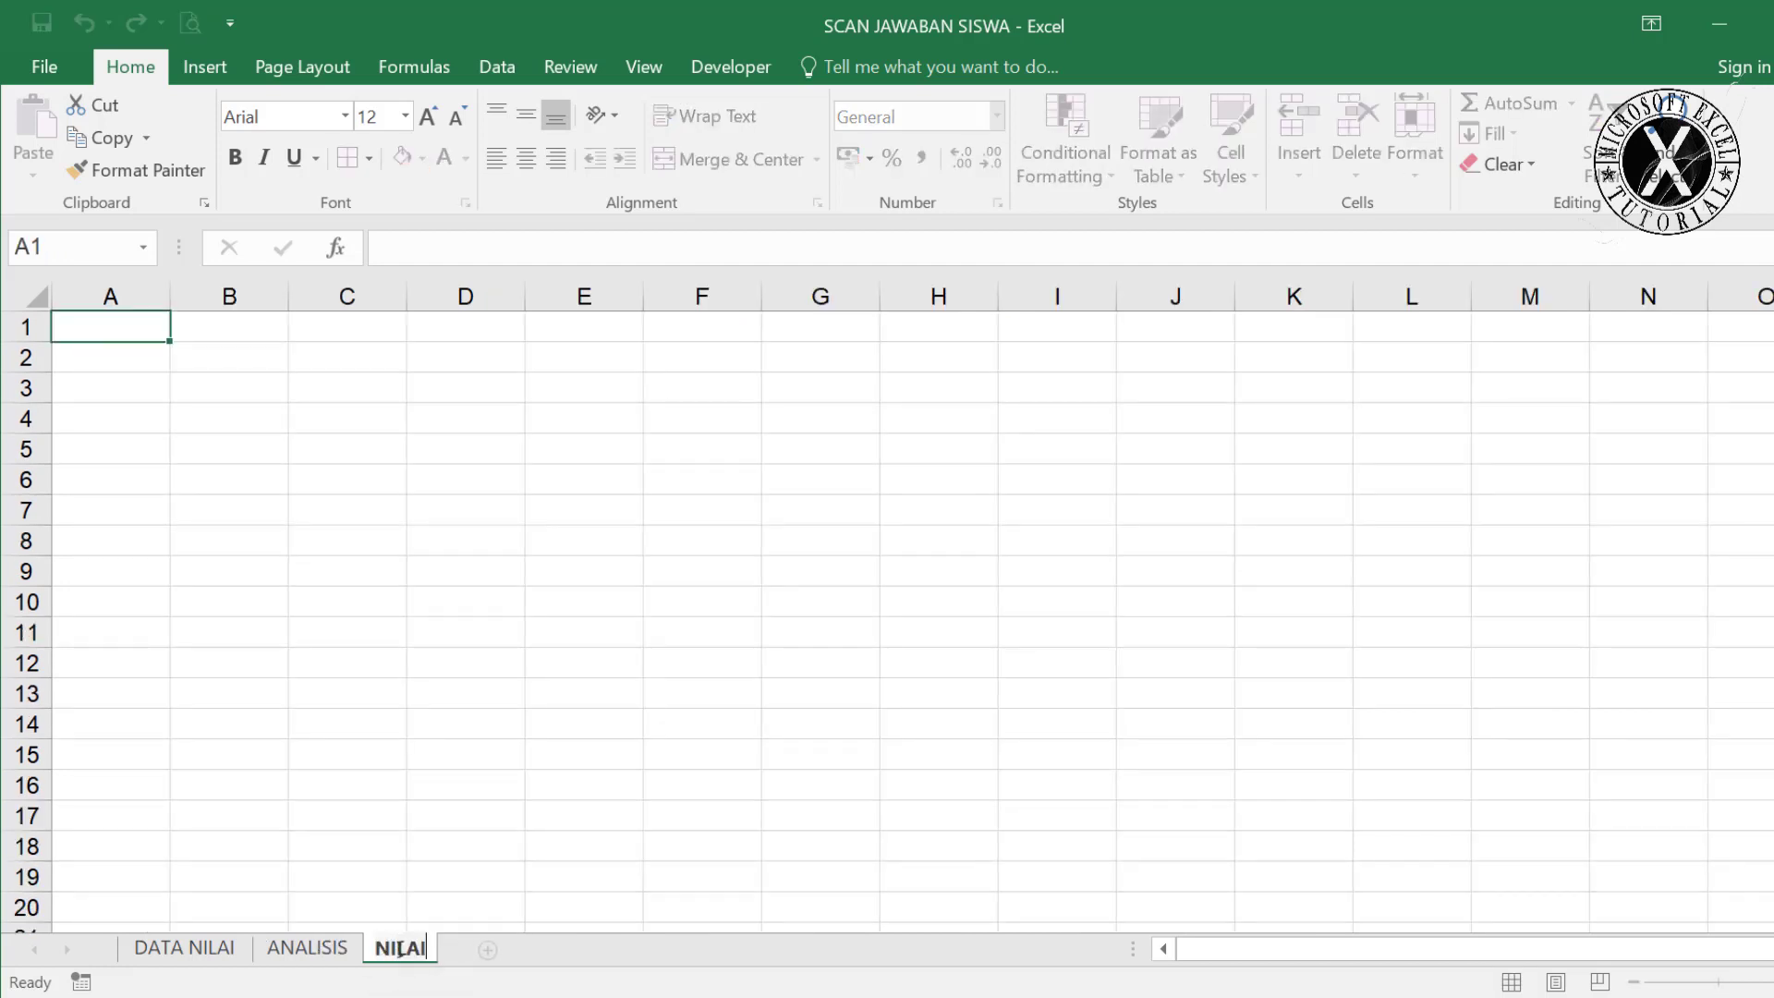
key(Return)
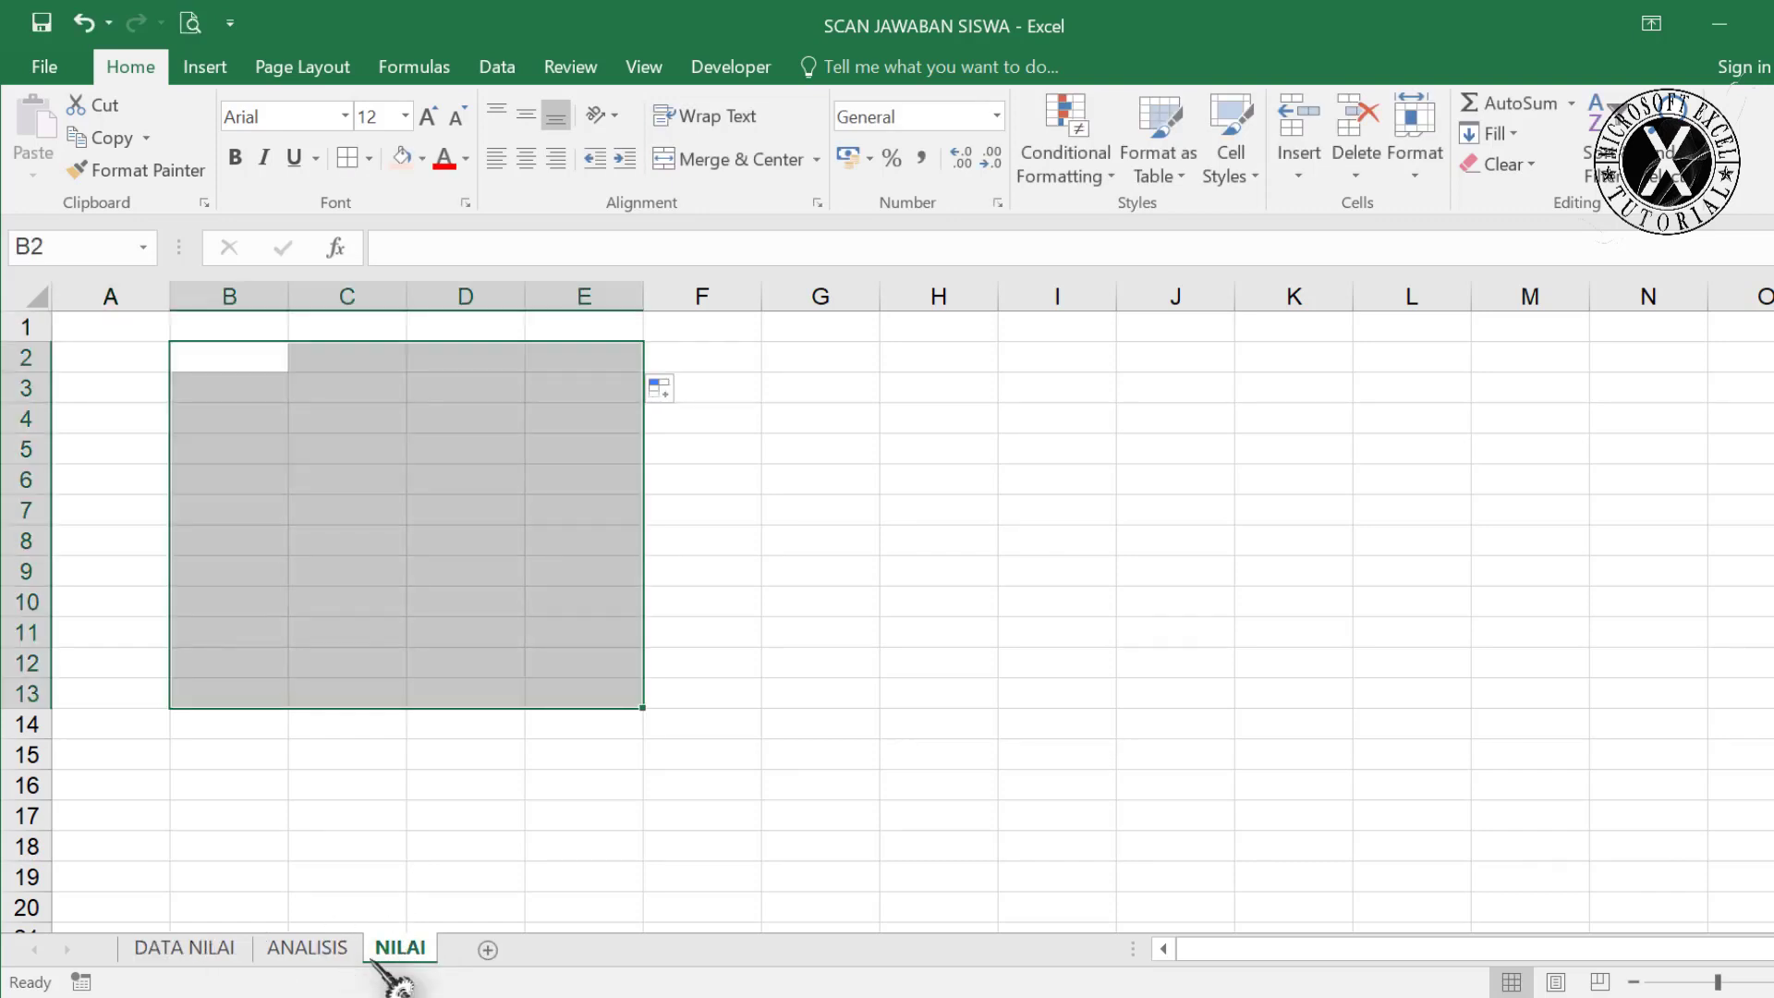
Copy the No. and NAMA SISWA columns (B6:C17) from ANALISIS to B3 on NILAI and adjust both column widths to their contents.
click(308, 947)
drag(120, 499, 241, 864)
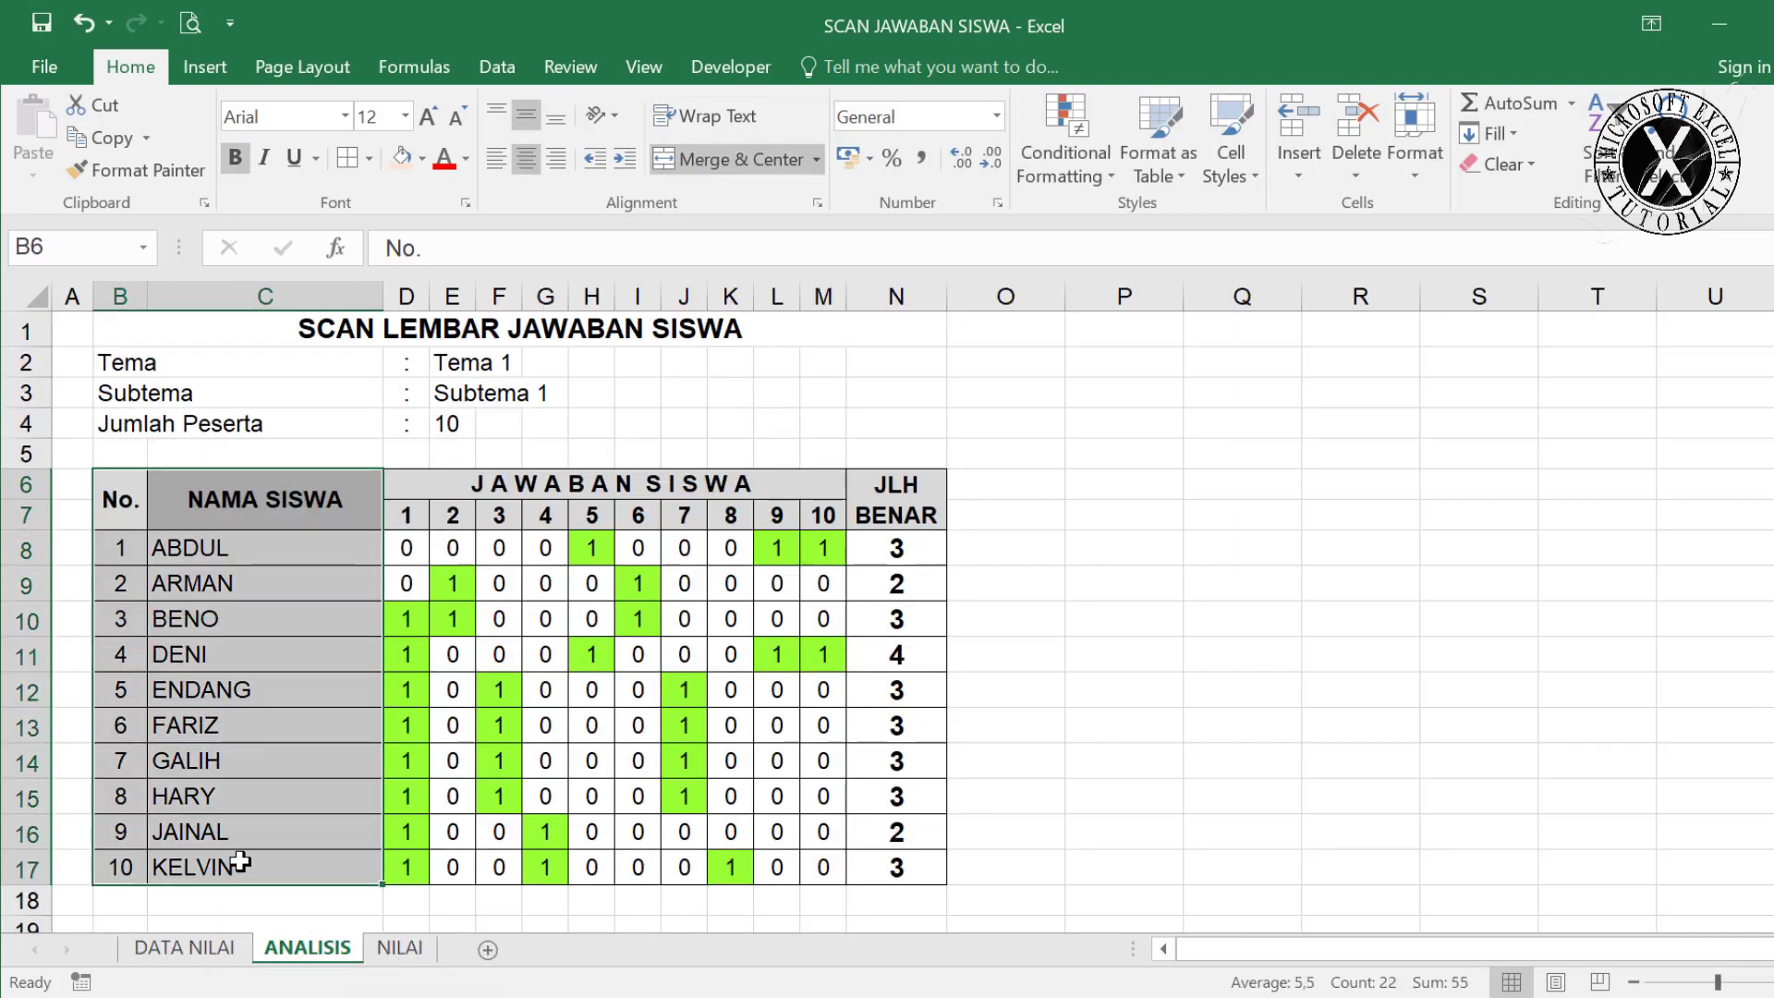
key(ctrl+c)
click(400, 947)
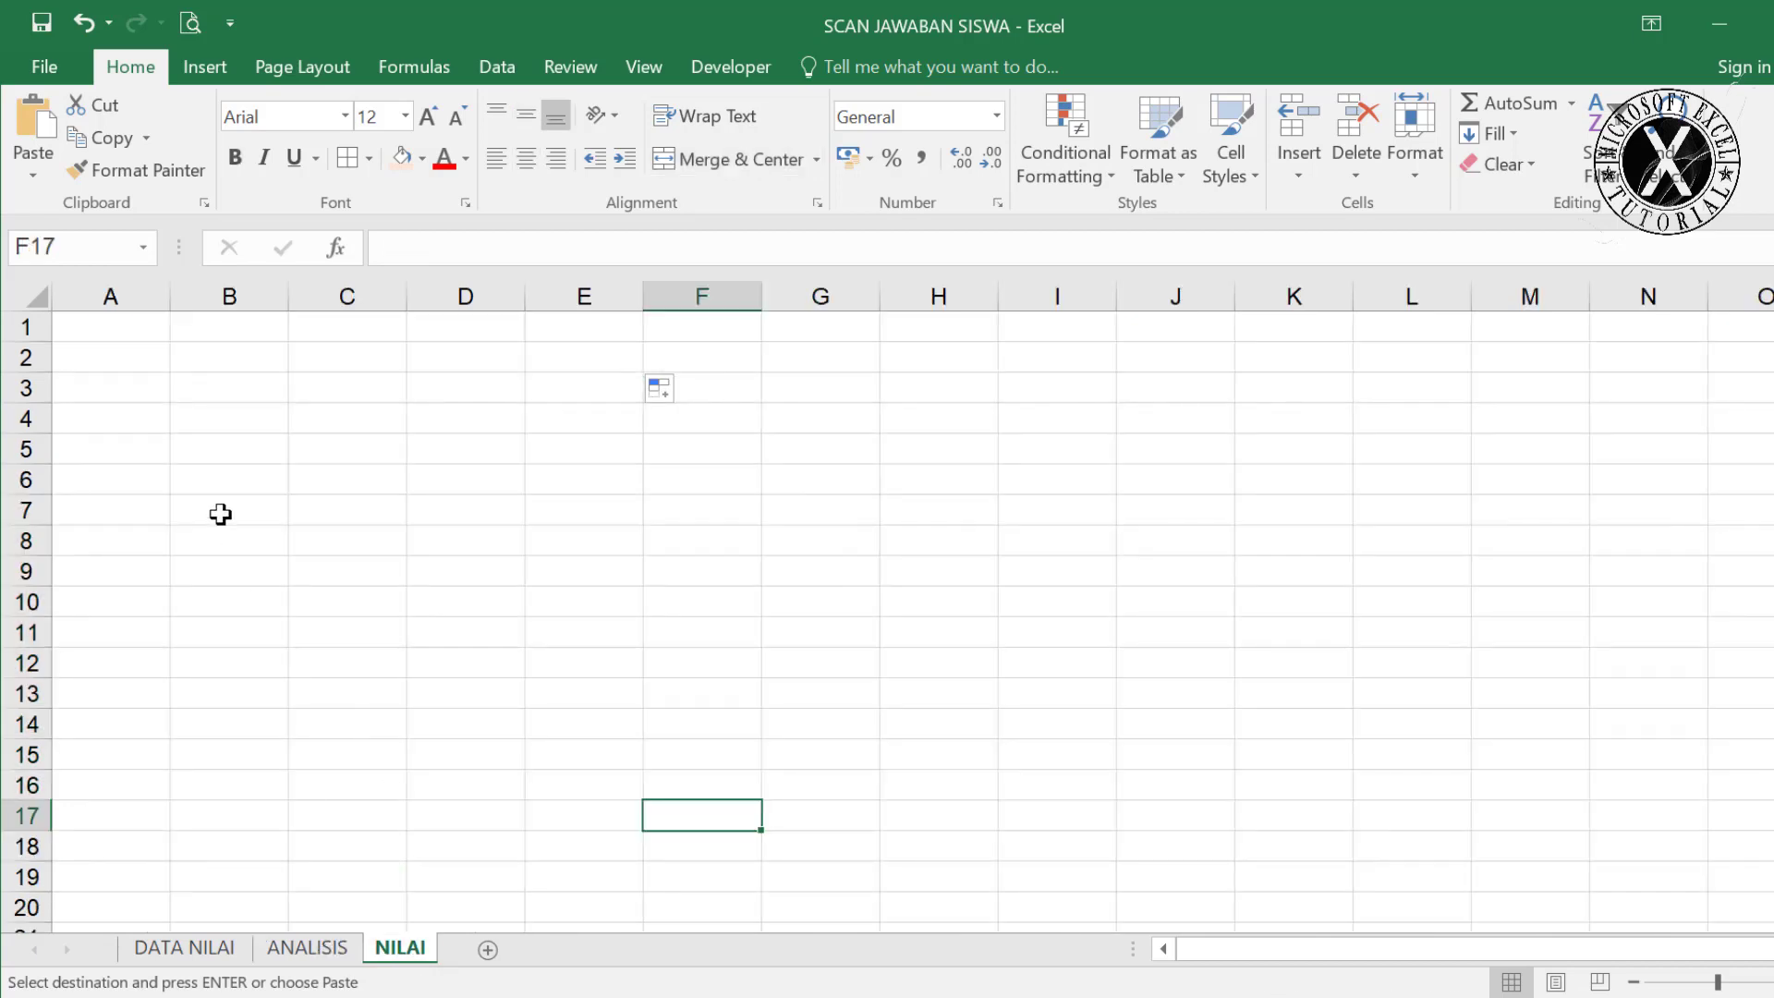
click(200, 388)
key(ctrl+v)
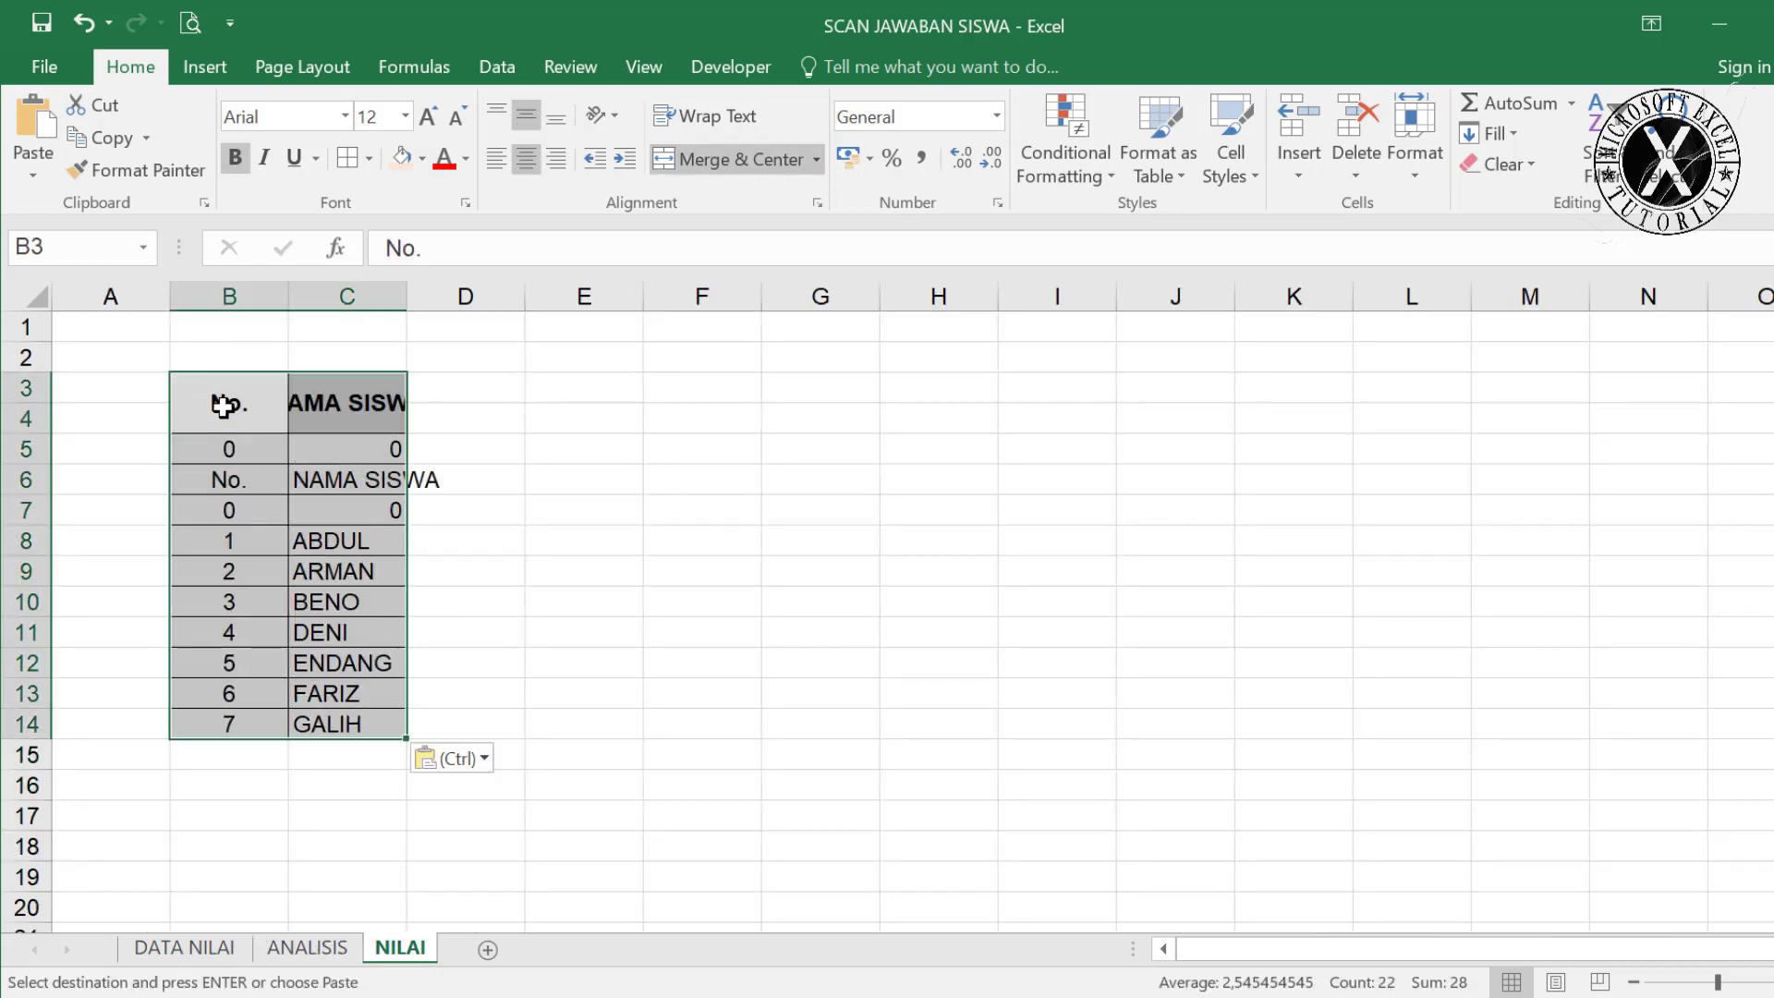
double_click(288, 296)
drag(358, 296, 647, 268)
Link B5 to 'DATA NILAI'!B10, fill the formula through C14, and left-align the student names in C5:C14.
click(207, 448)
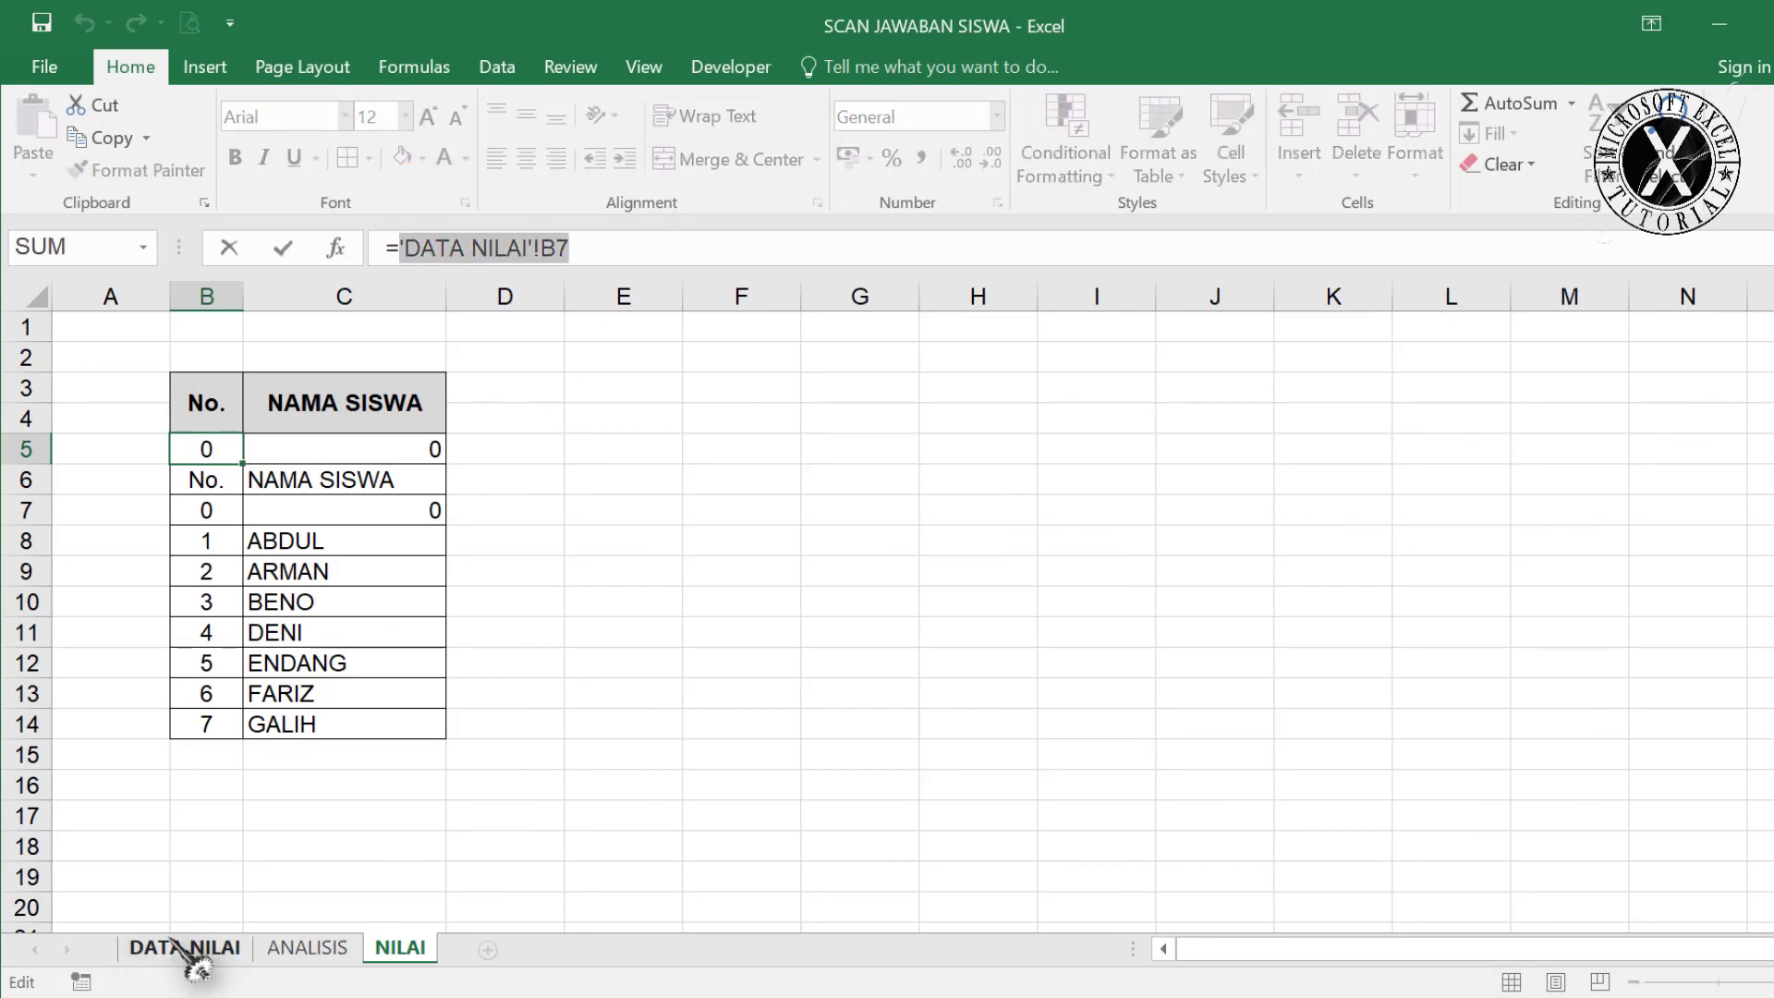
click(185, 947)
click(93, 621)
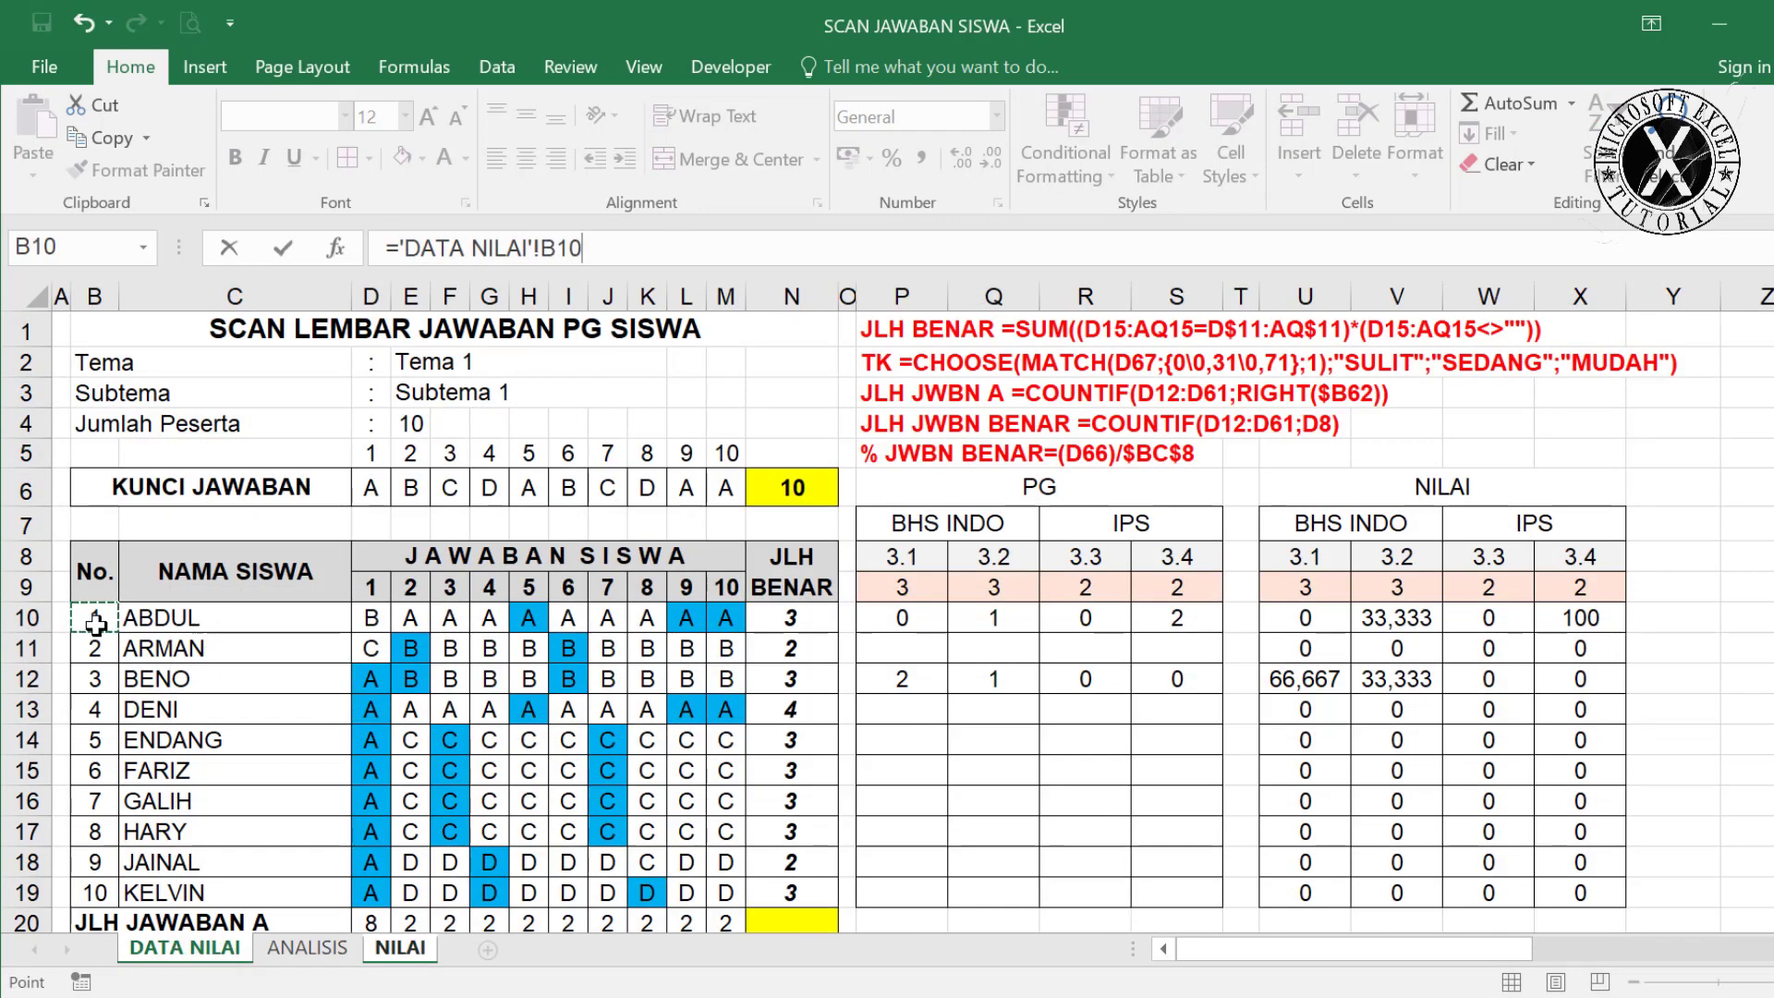
key(Return)
click(209, 455)
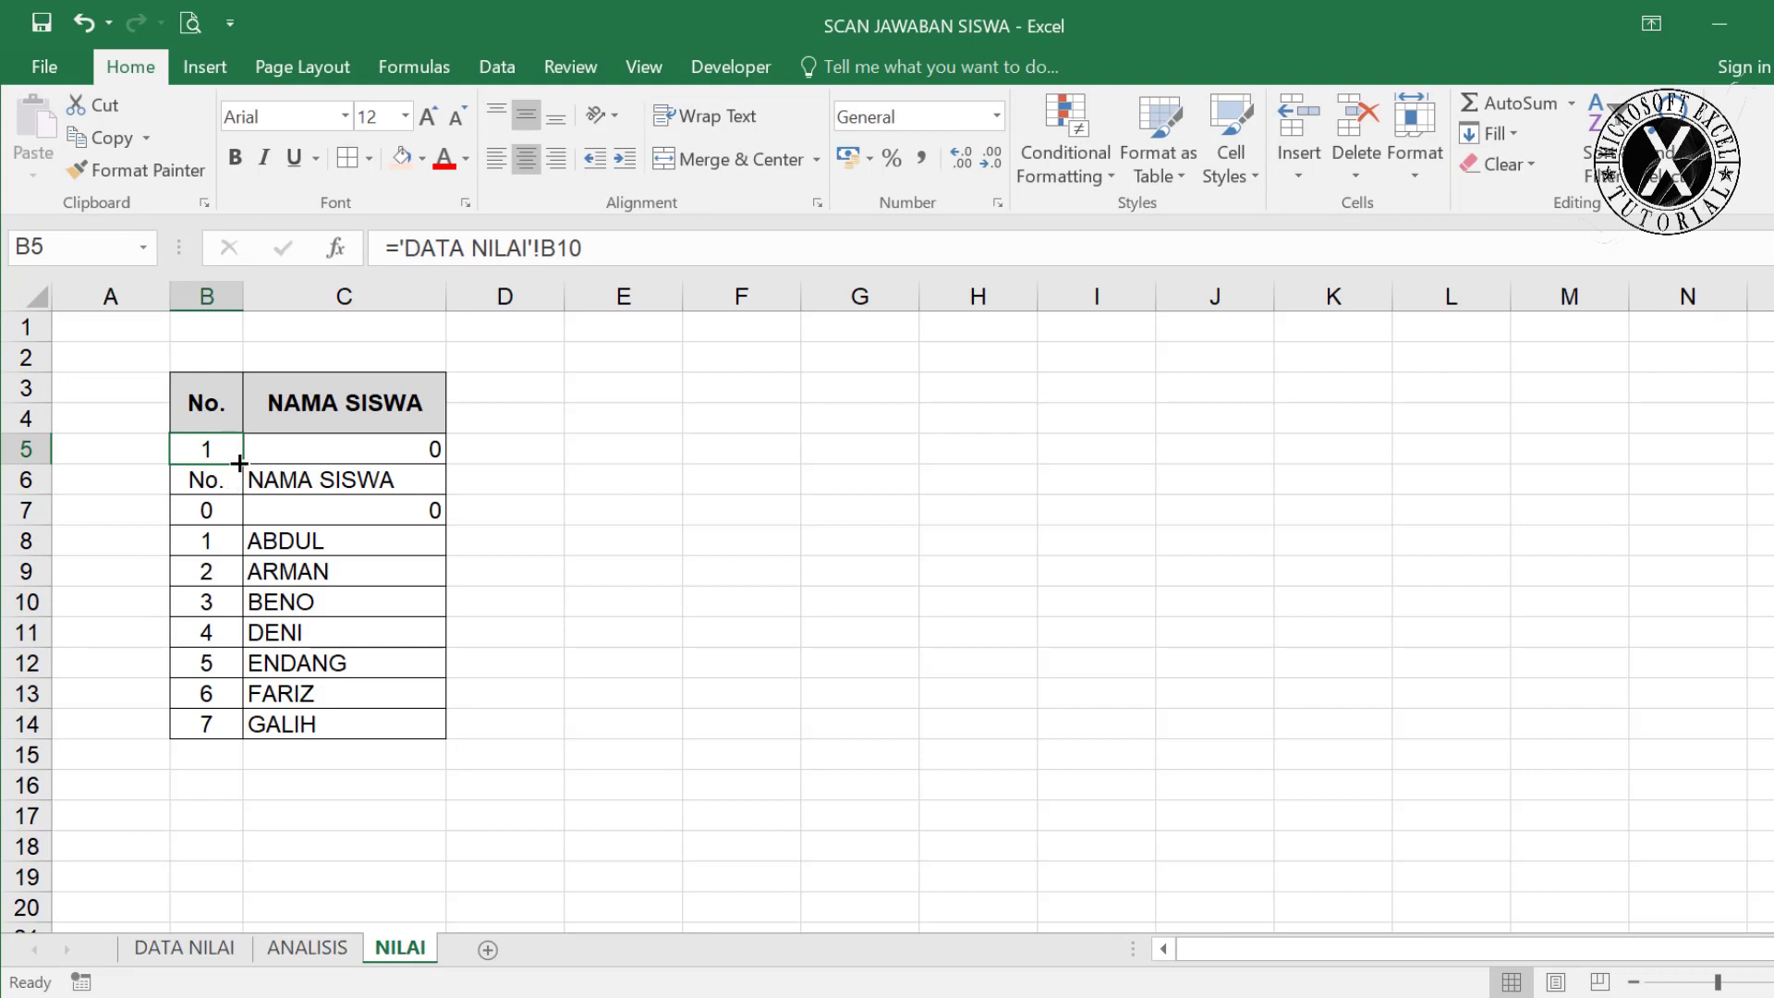
drag(241, 463, 424, 732)
drag(303, 449, 342, 724)
click(496, 159)
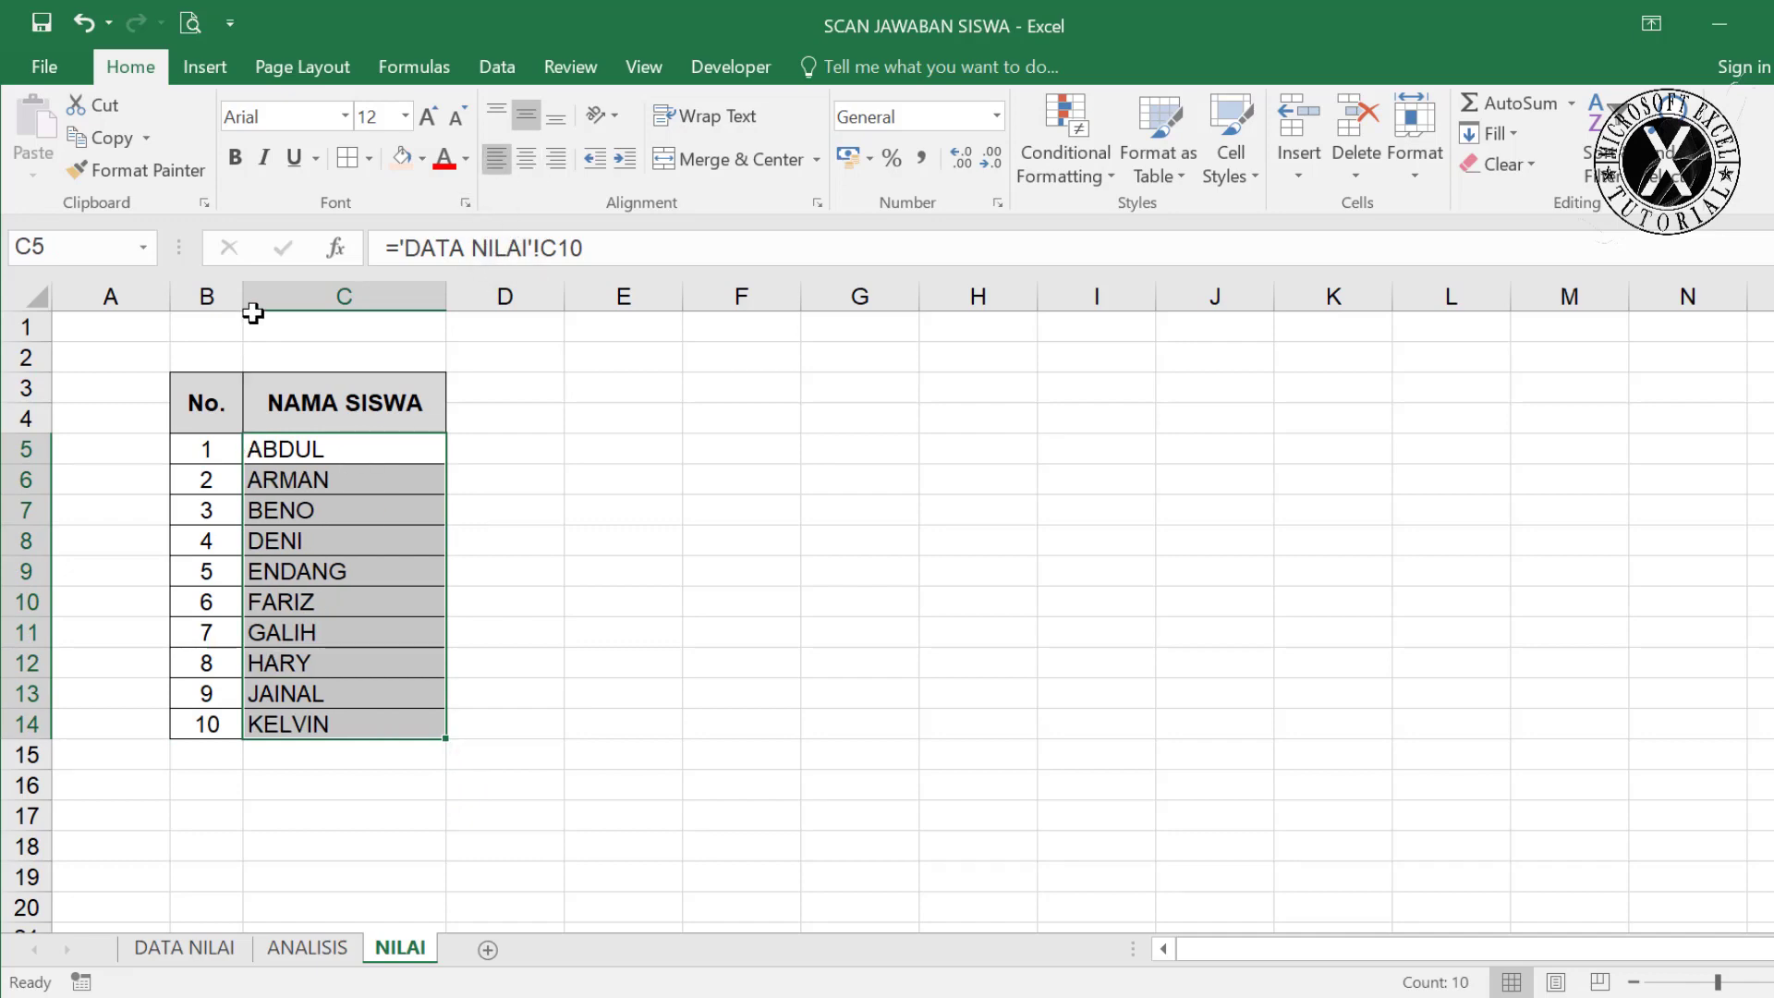
Link D3 to 'DATA NILAI'!P7, merge and center the BHS INDO and IPS headings over D3:E3 and F3:G3, and border the grid to row 14.
click(467, 386)
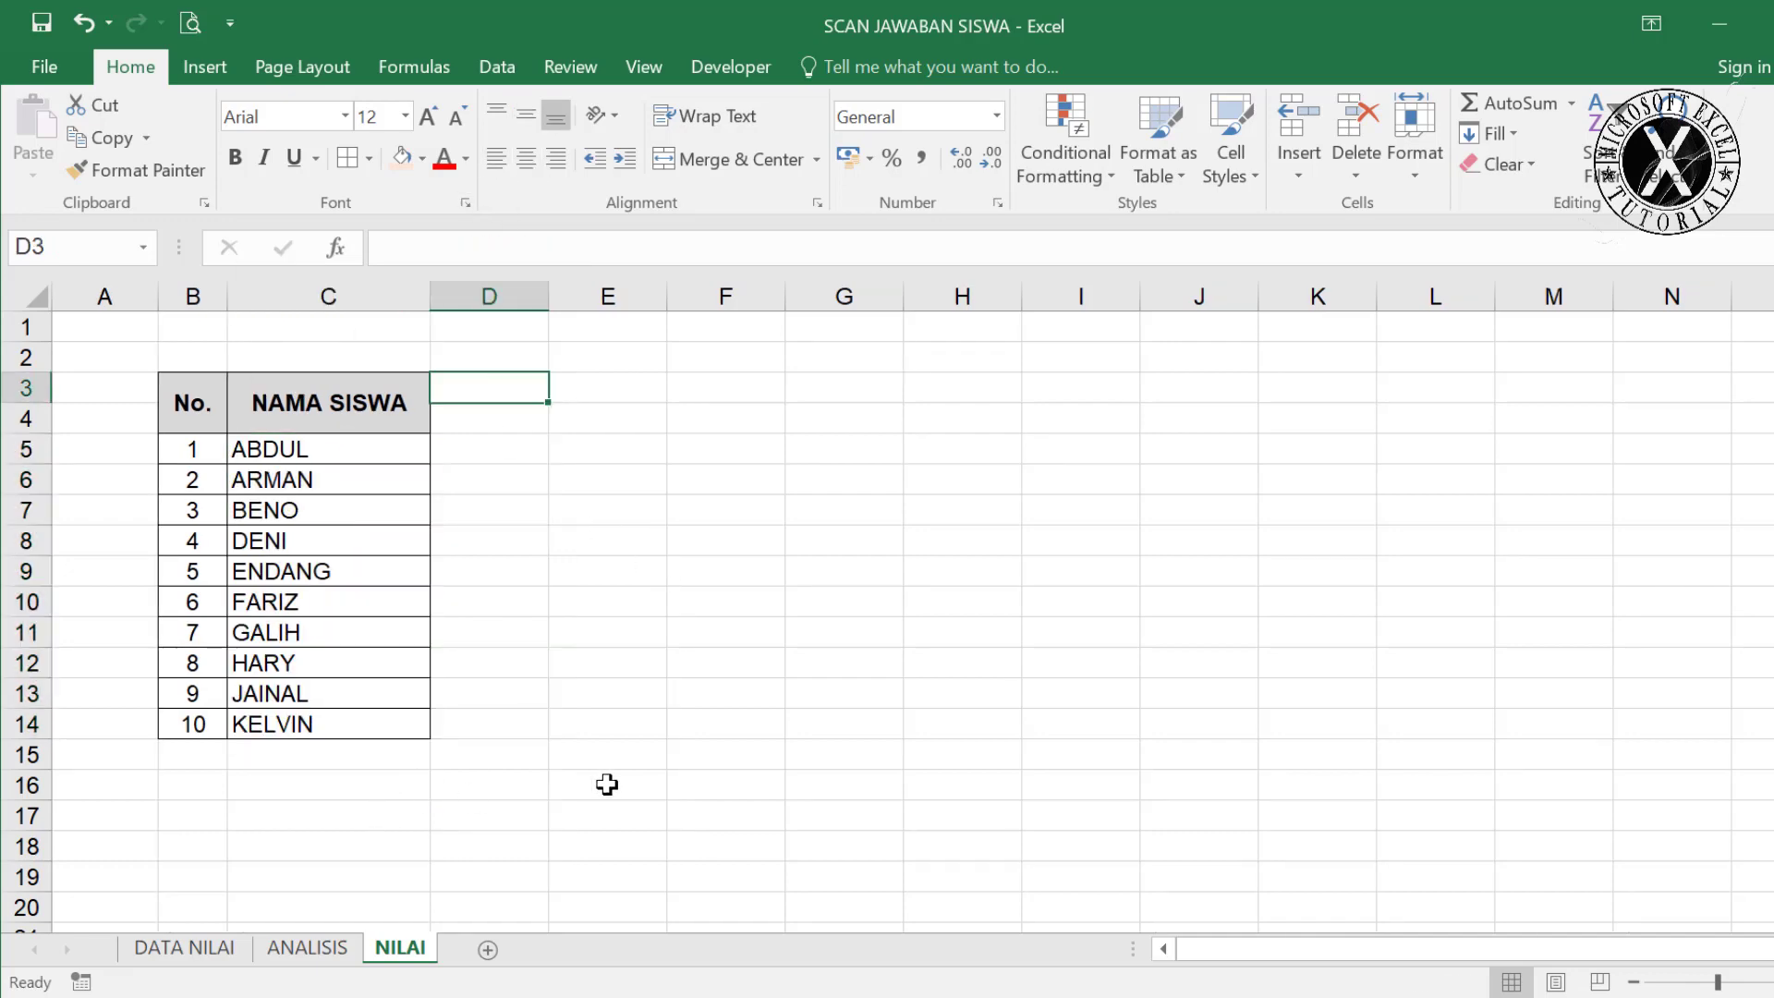
text(=)
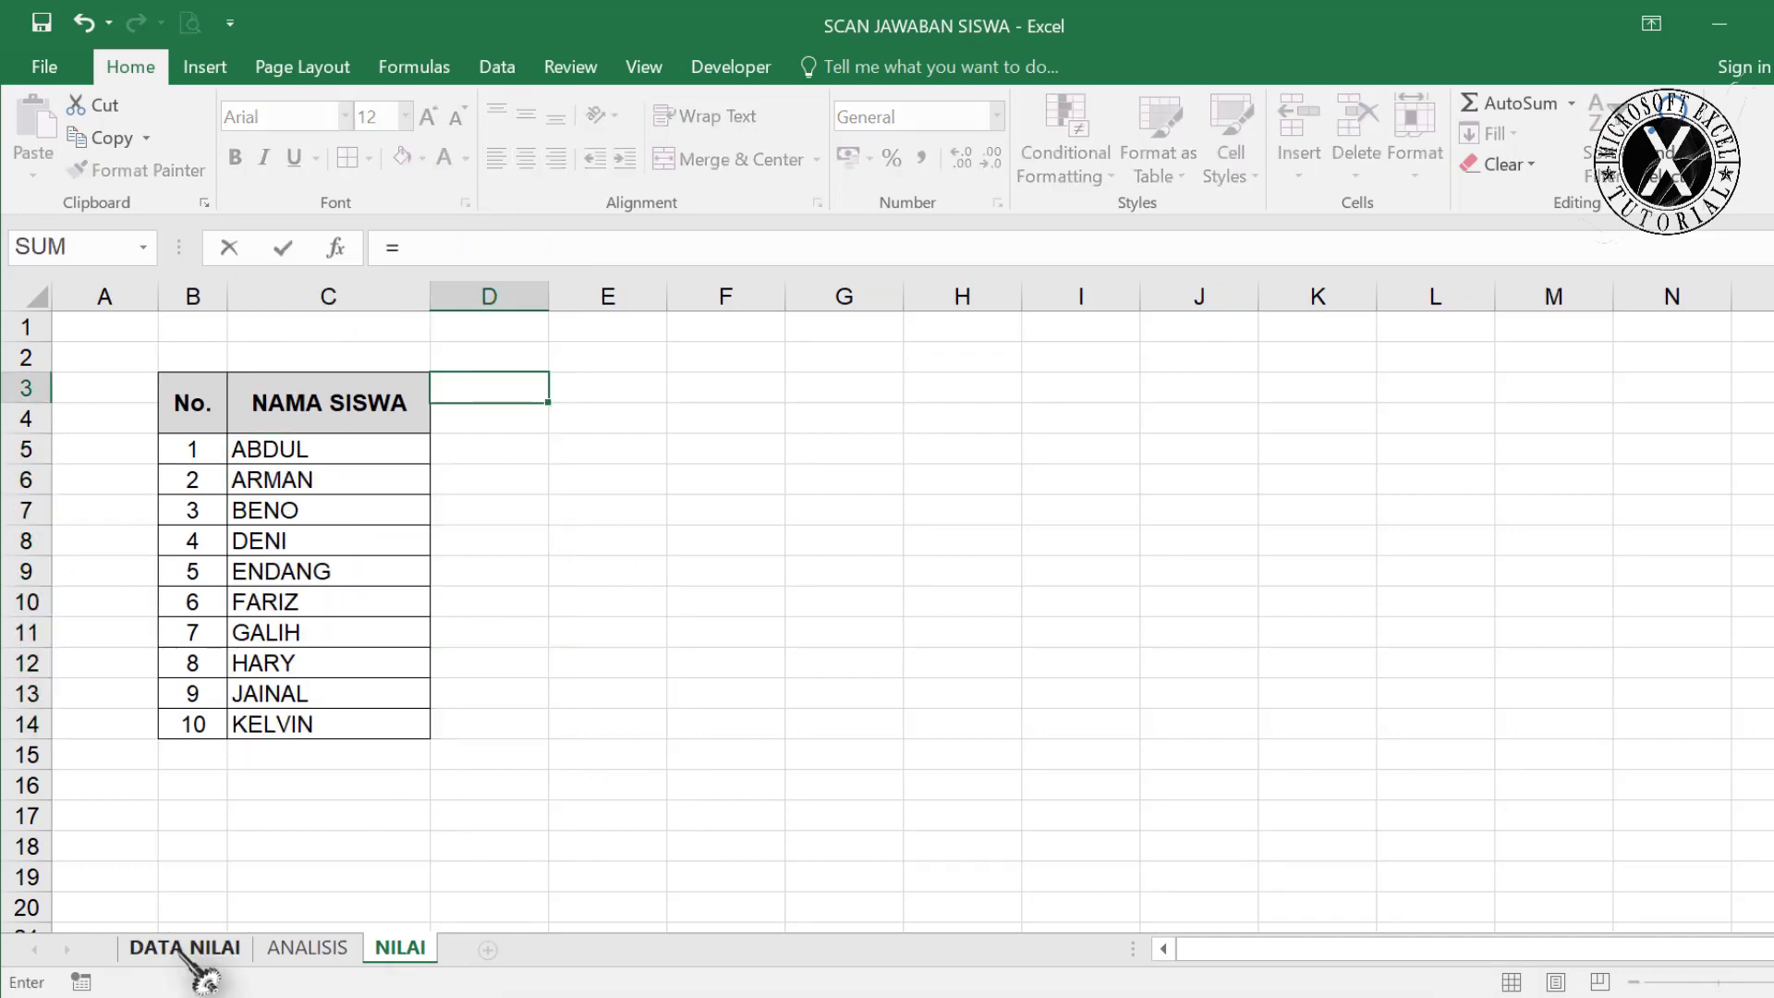
click(185, 950)
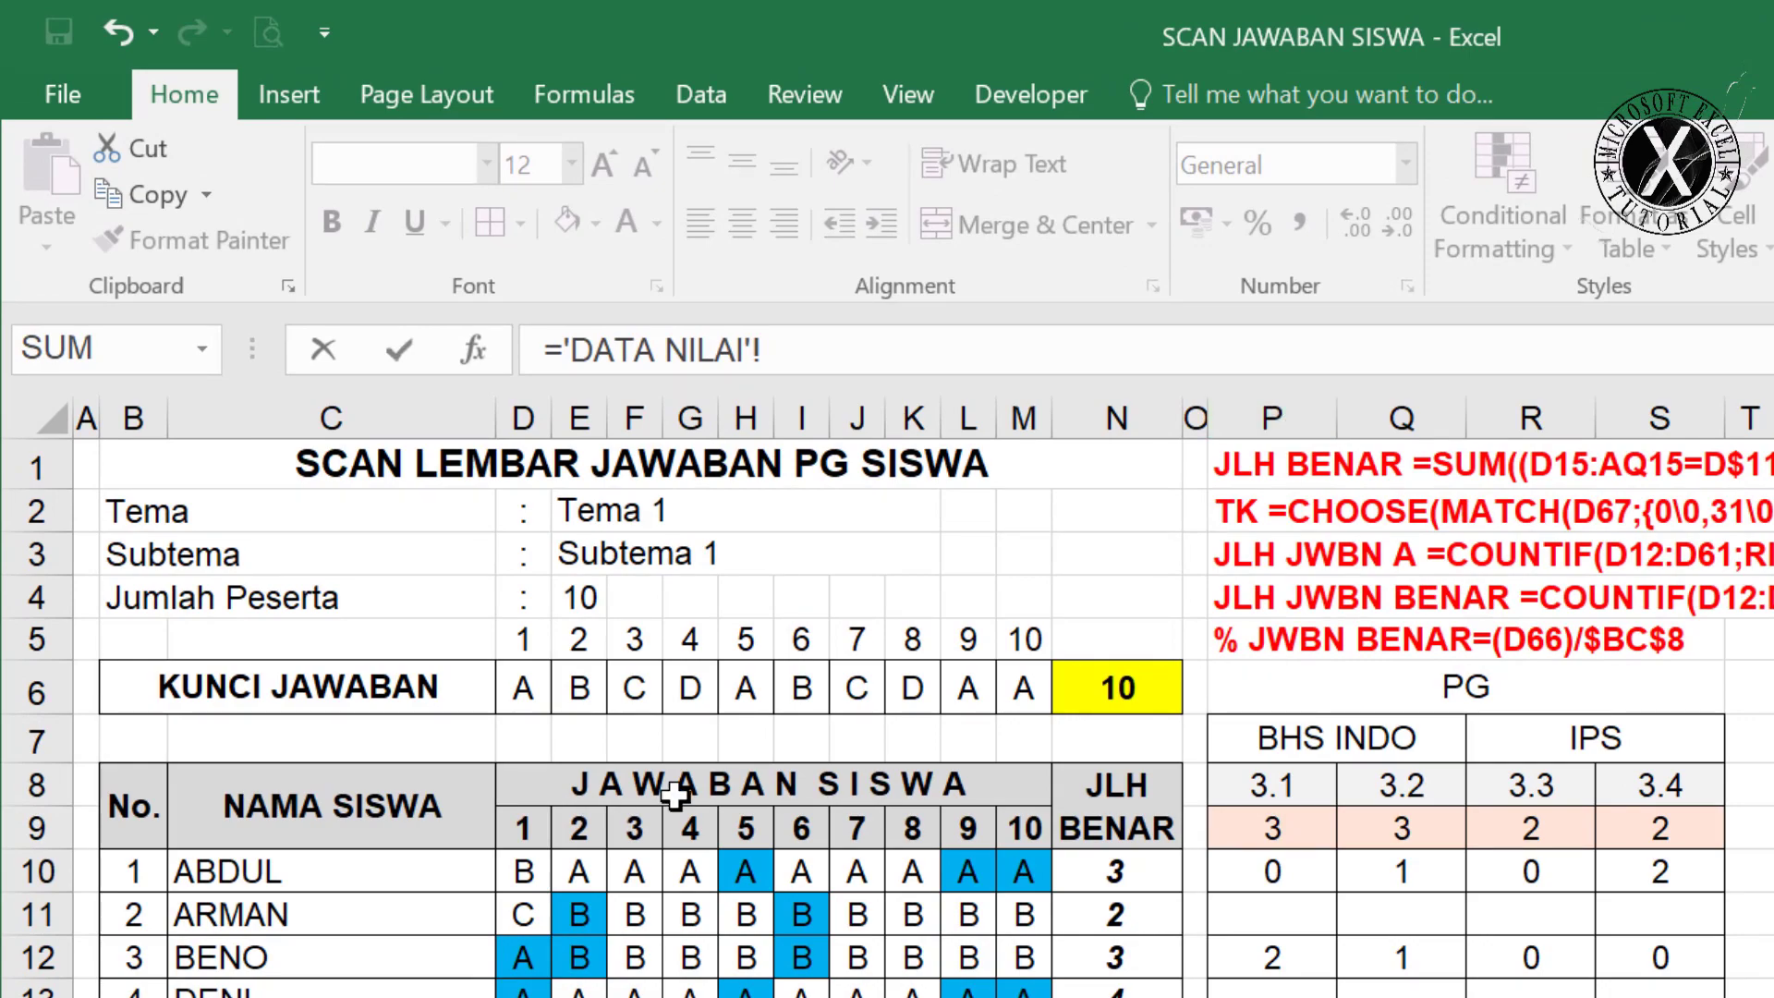
text(P7)
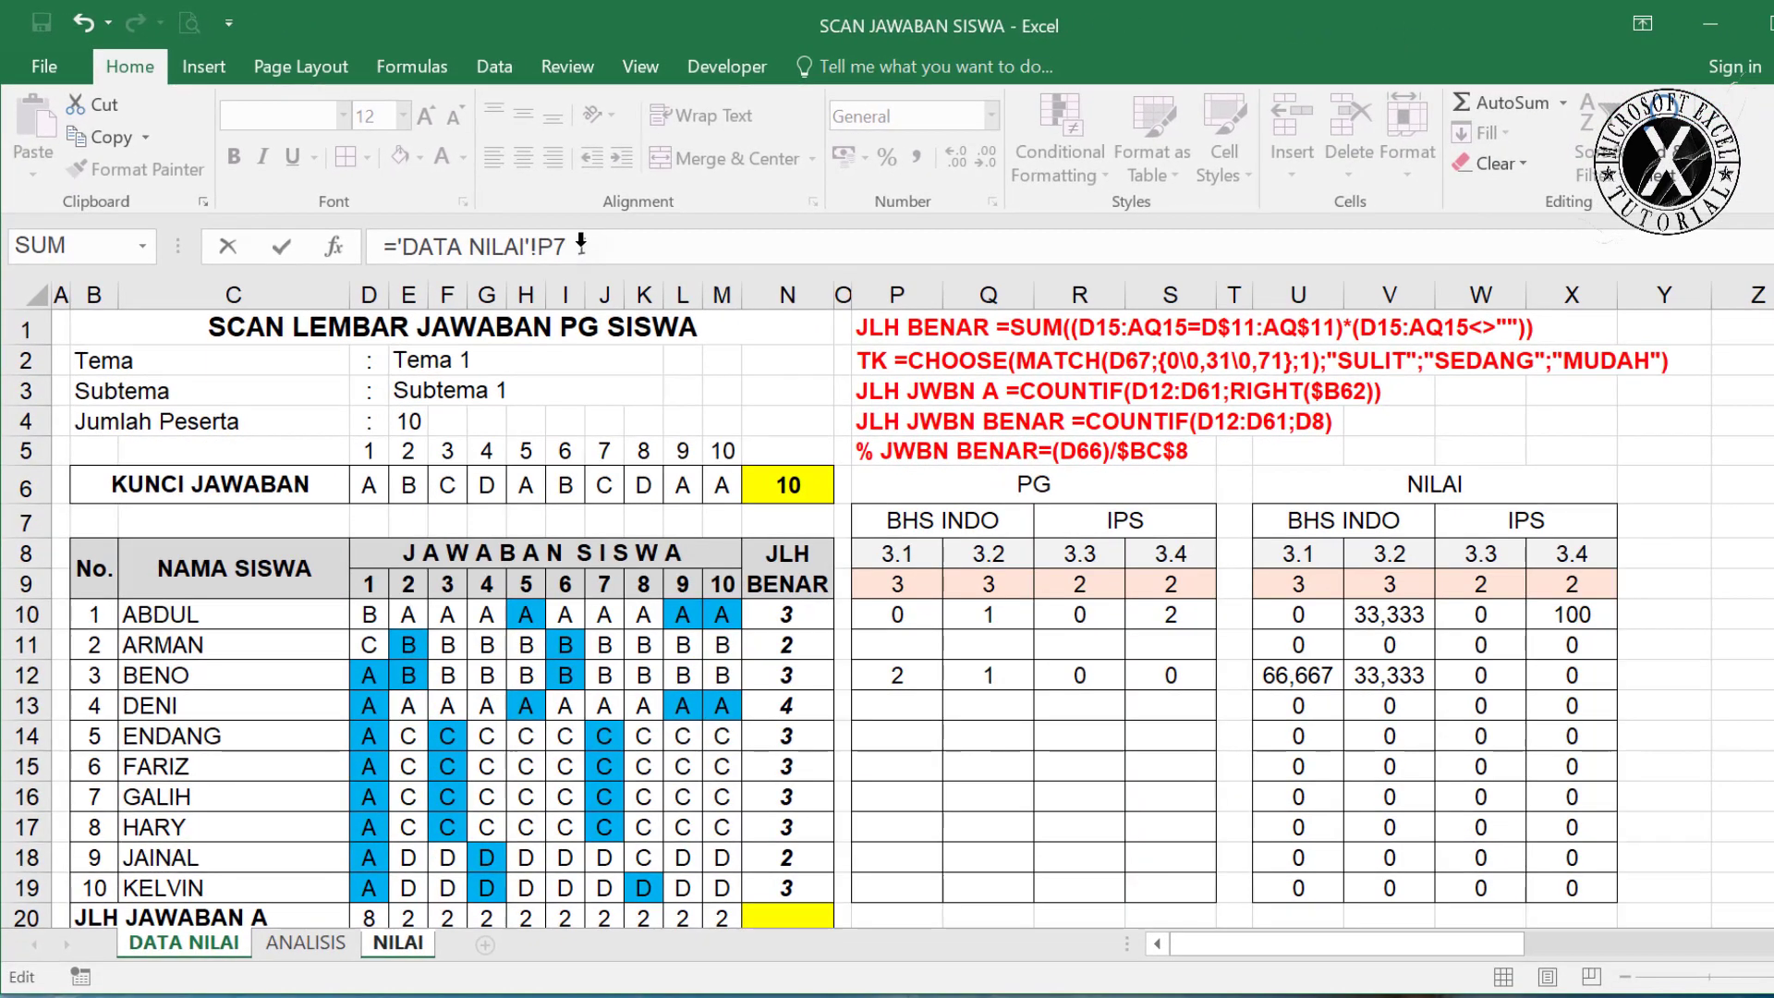
key(Return)
click(543, 395)
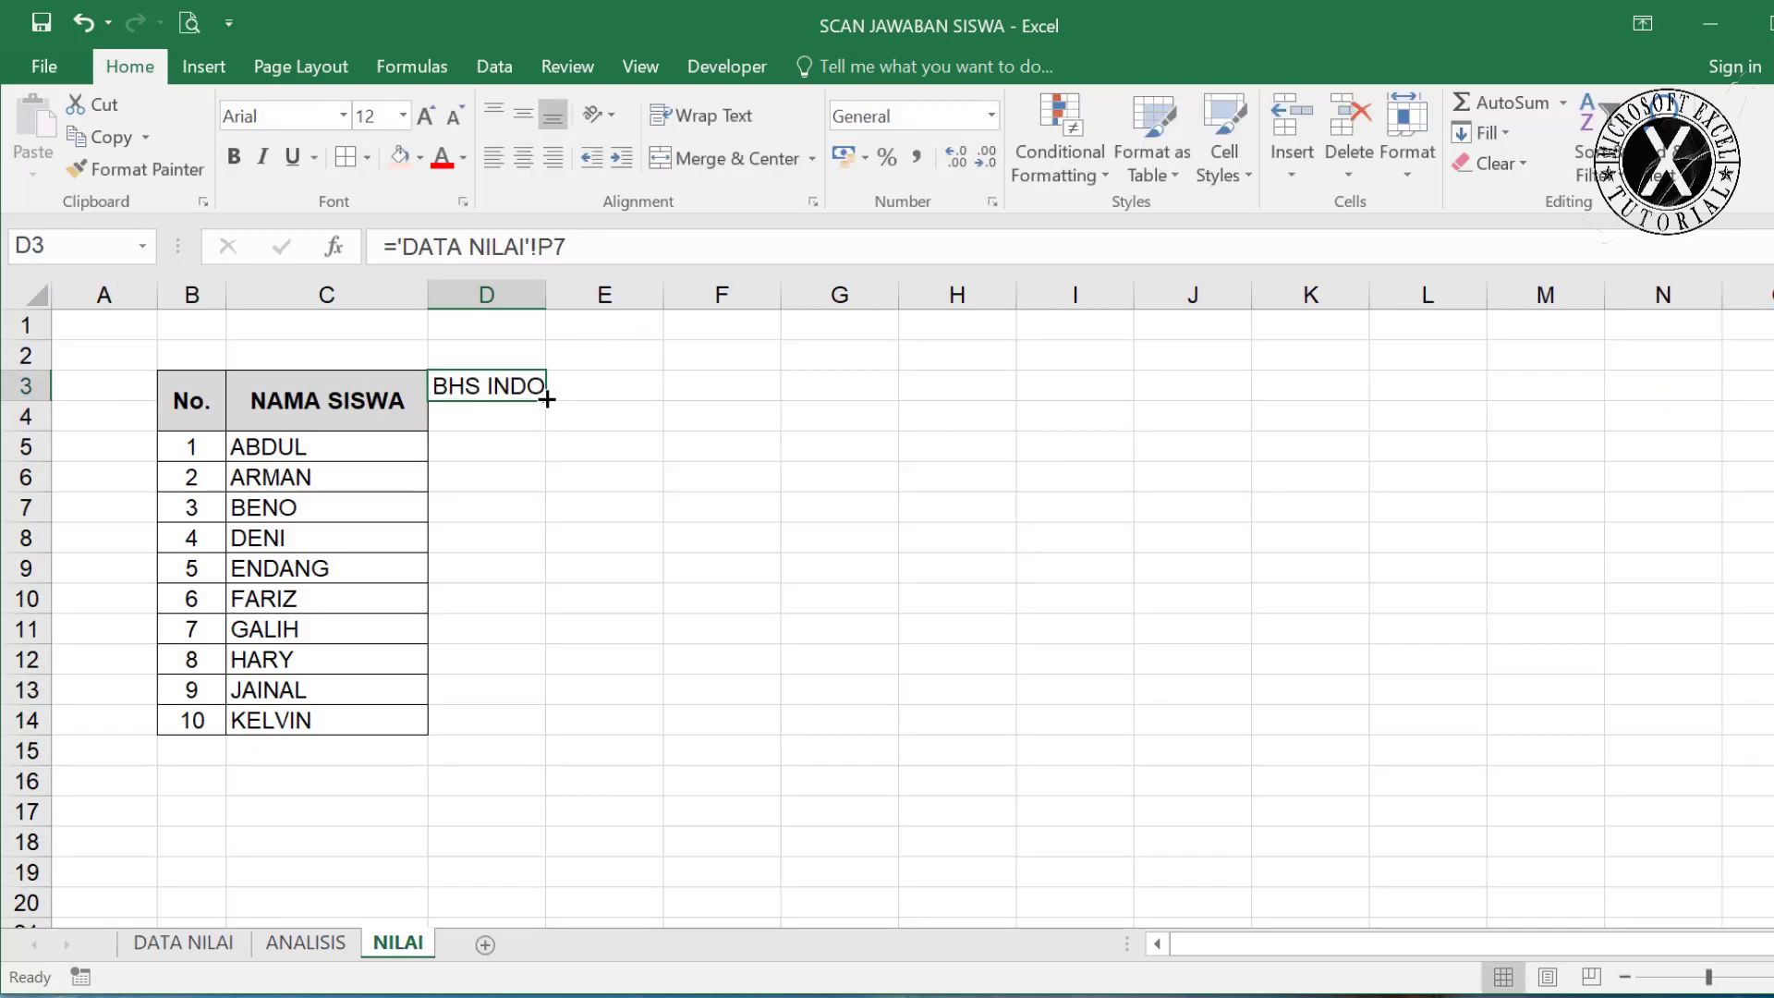
drag(541, 392, 610, 388)
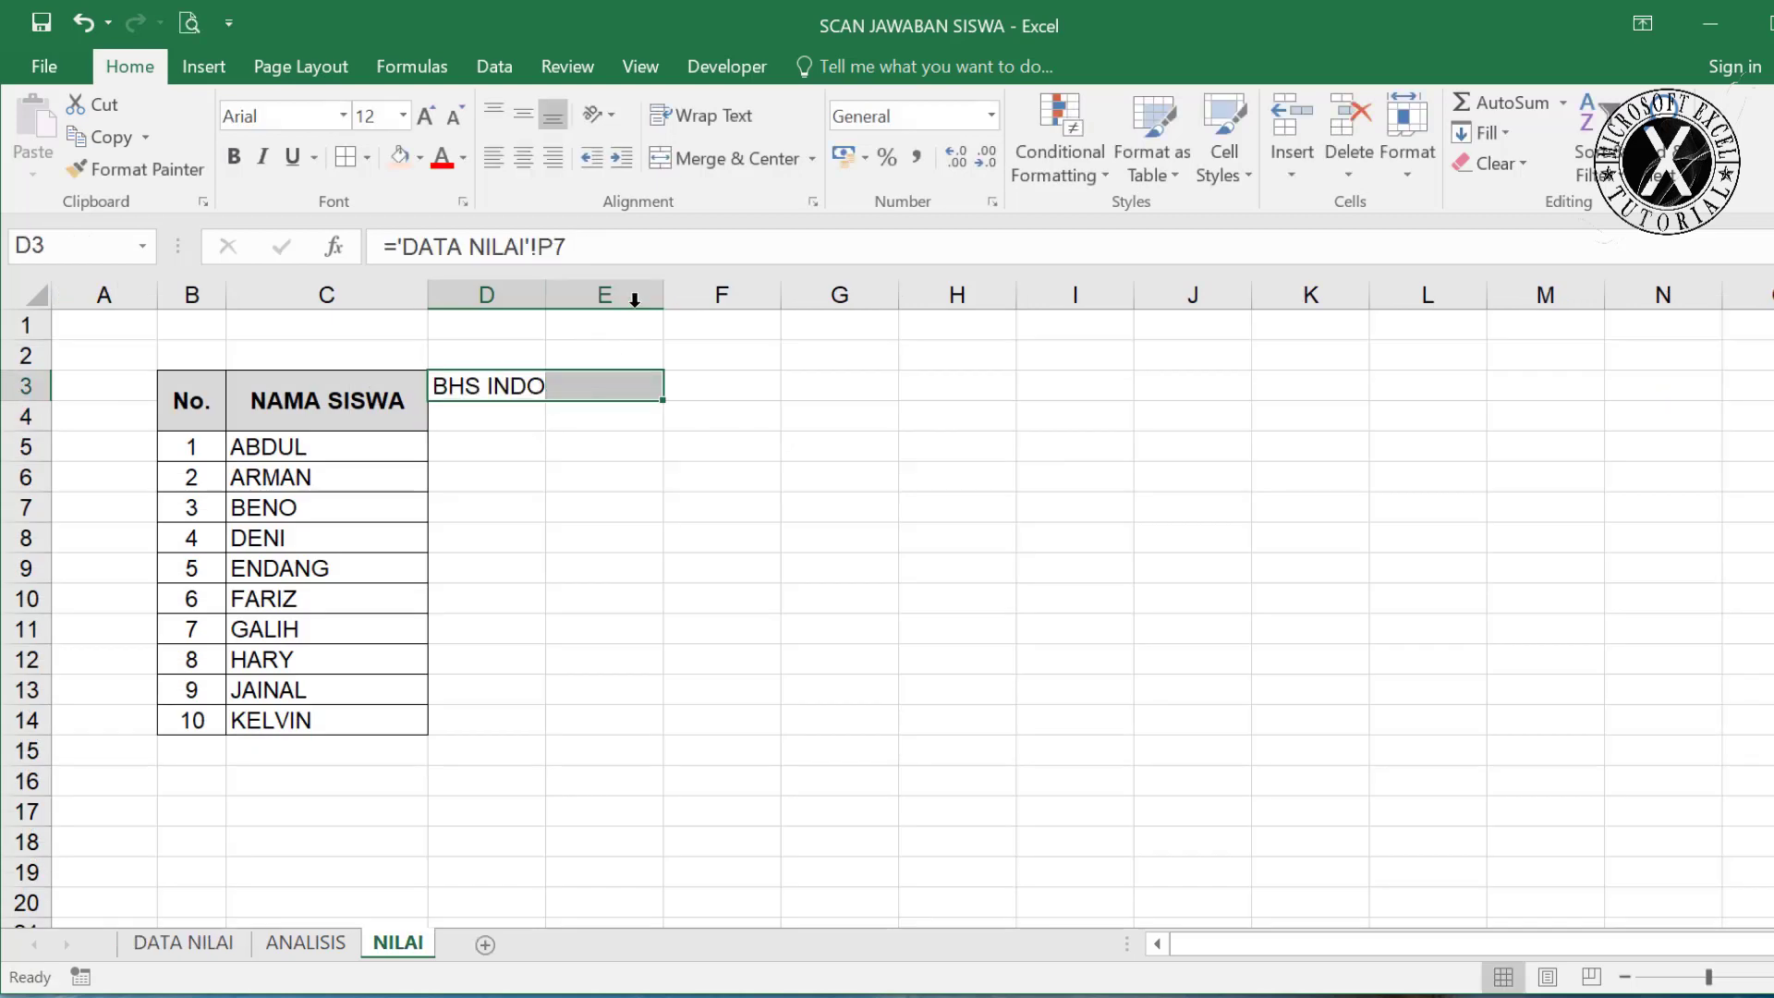
click(729, 159)
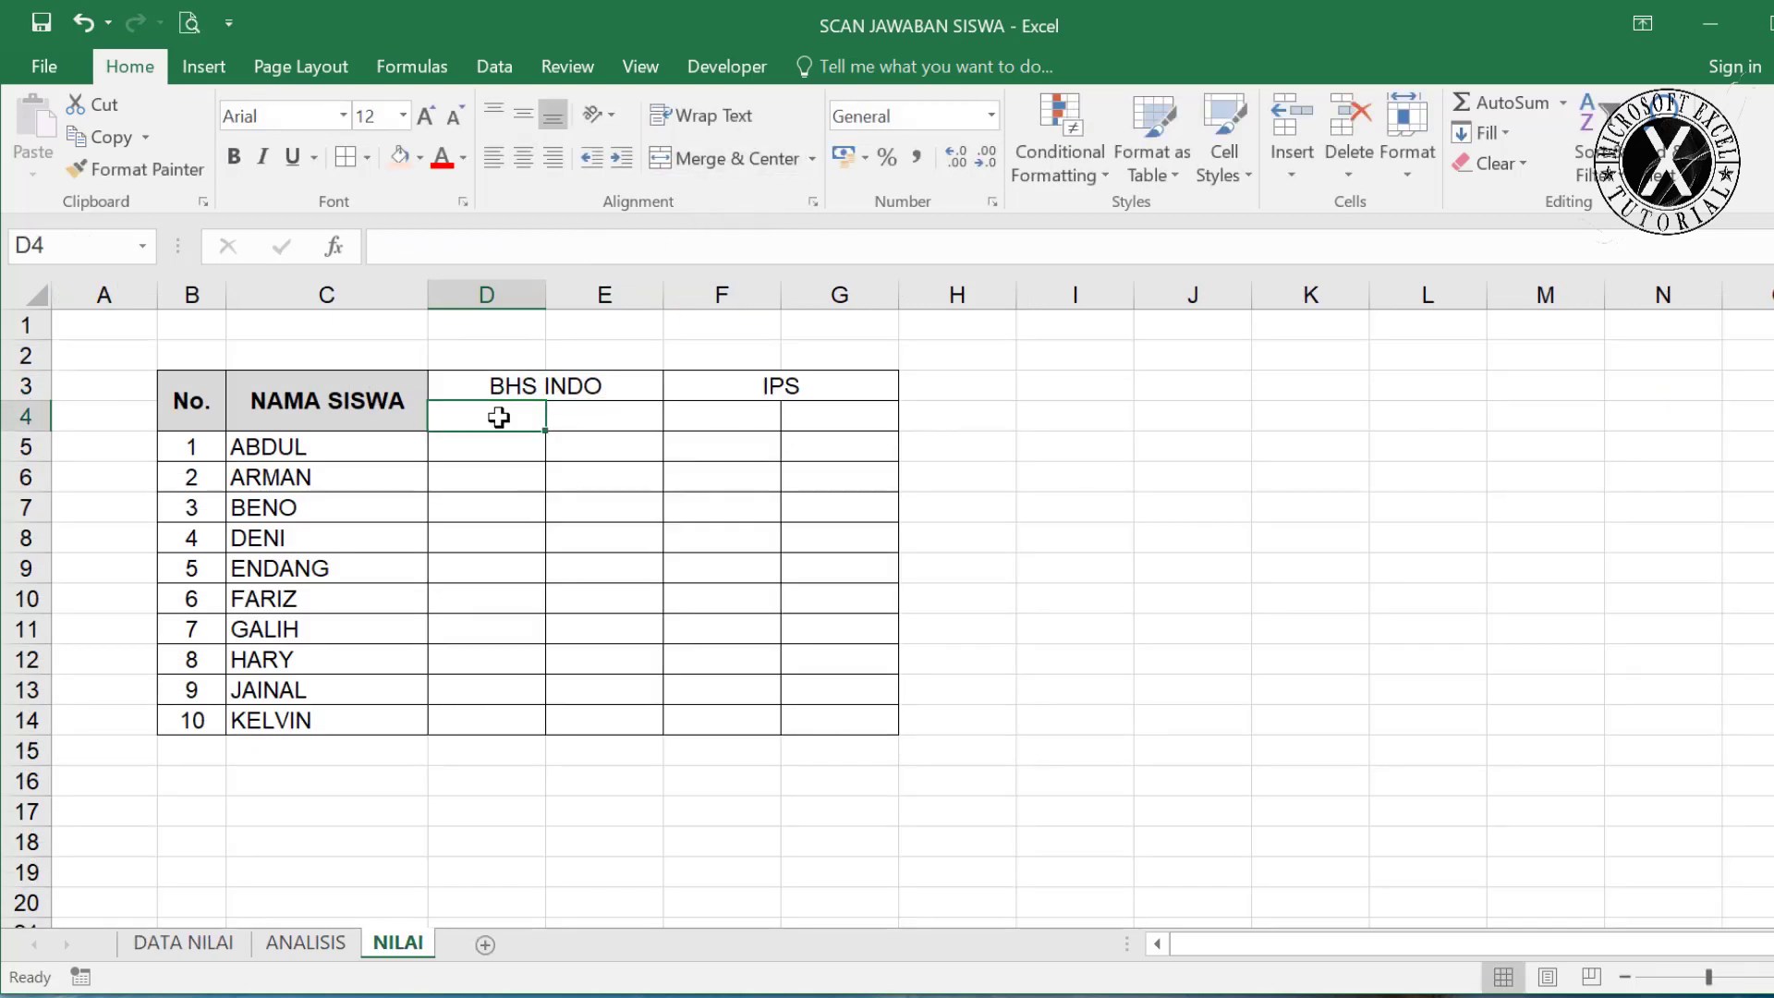
Link D4 under BHS INDO to 'DATA NILAI'!P8 and fill the formula across to E4.
text(=)
click(211, 945)
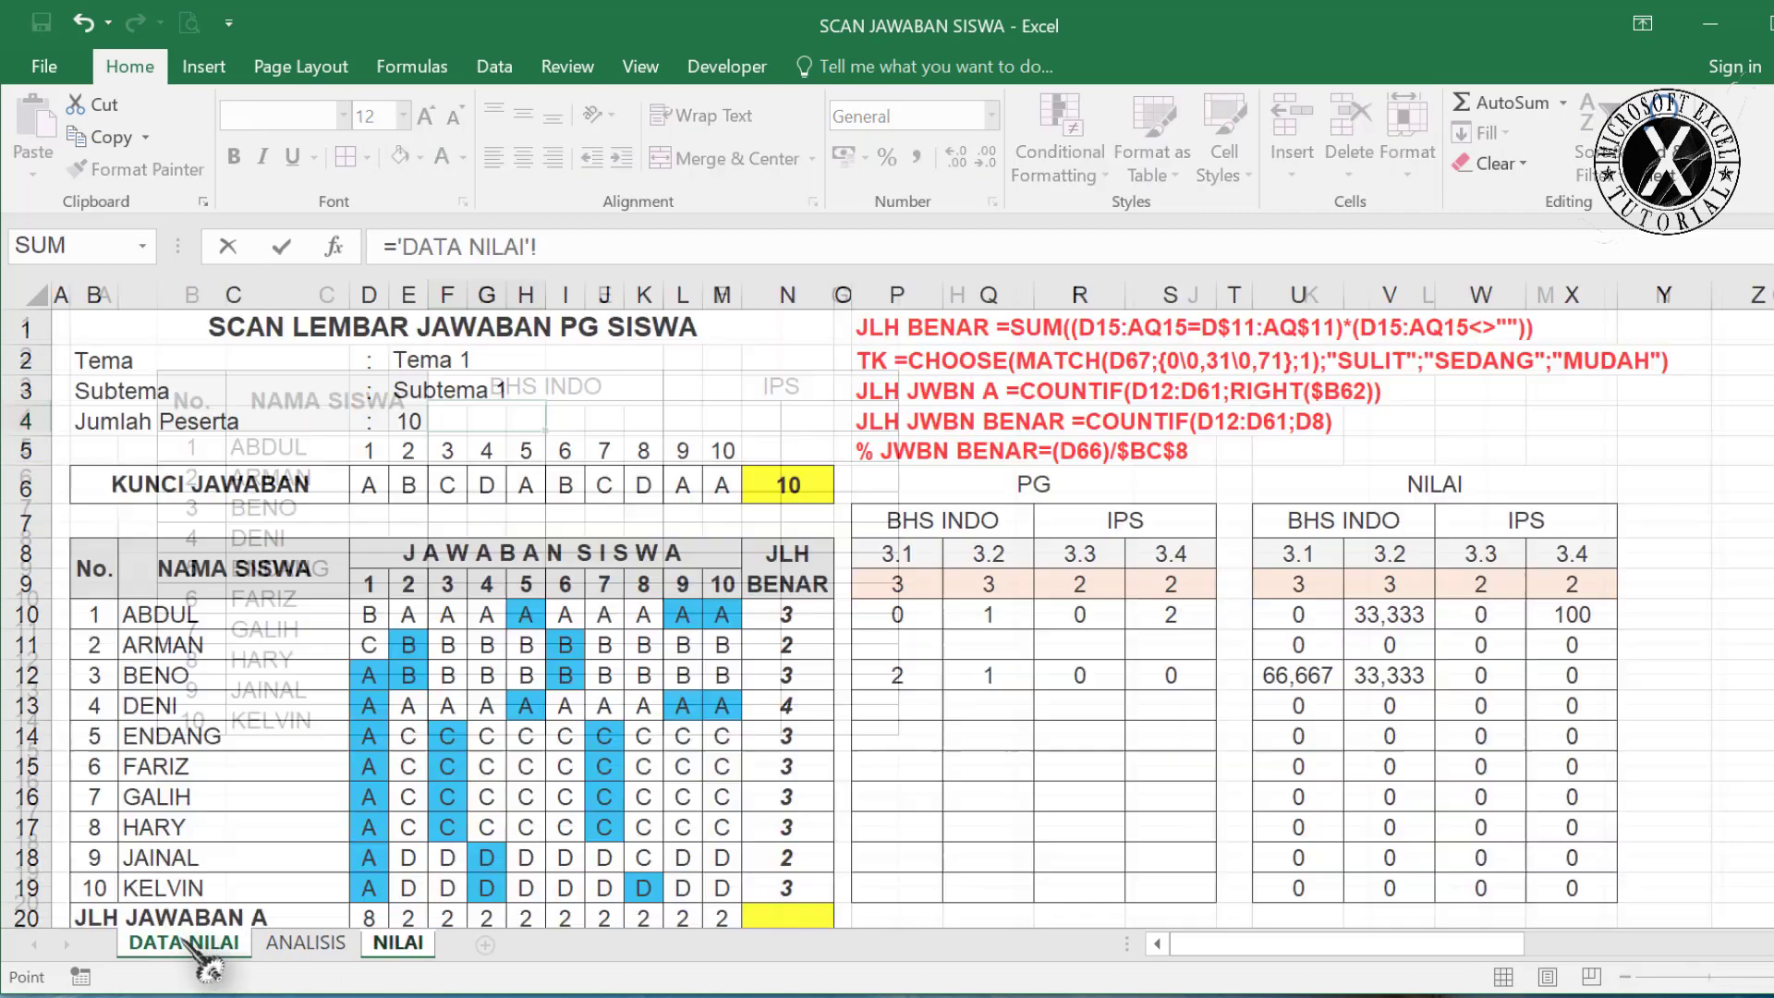
click(895, 553)
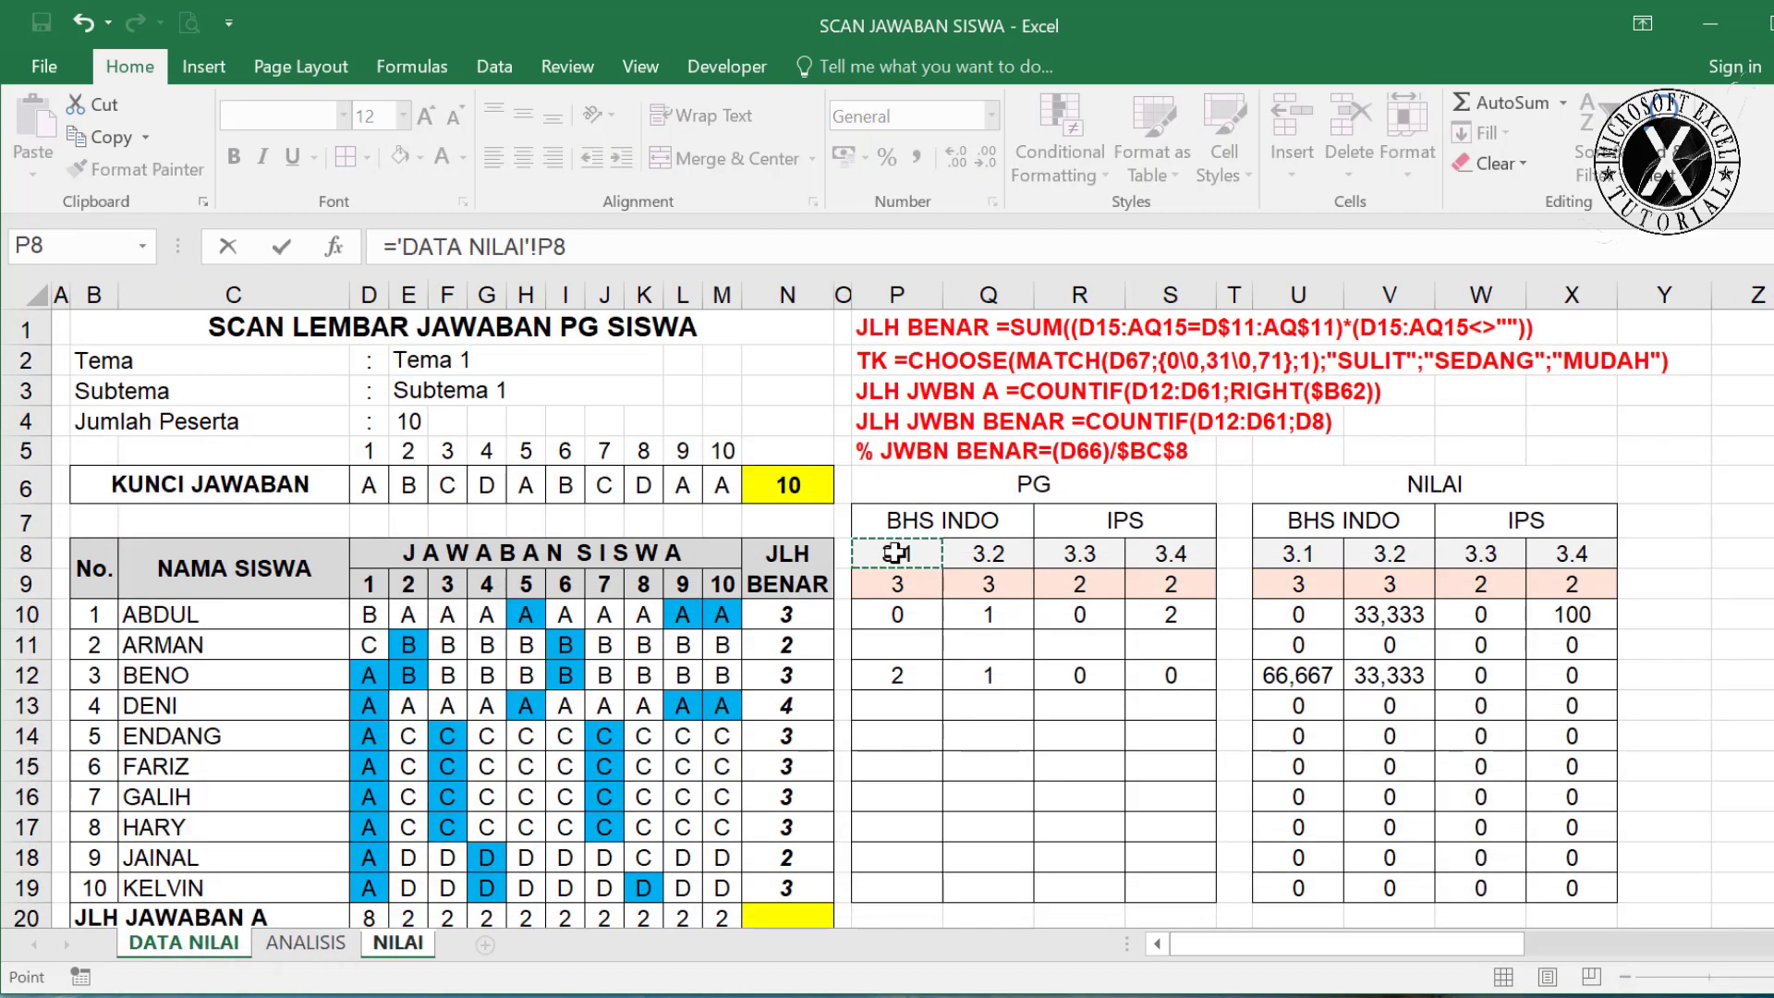
key(Return)
click(503, 420)
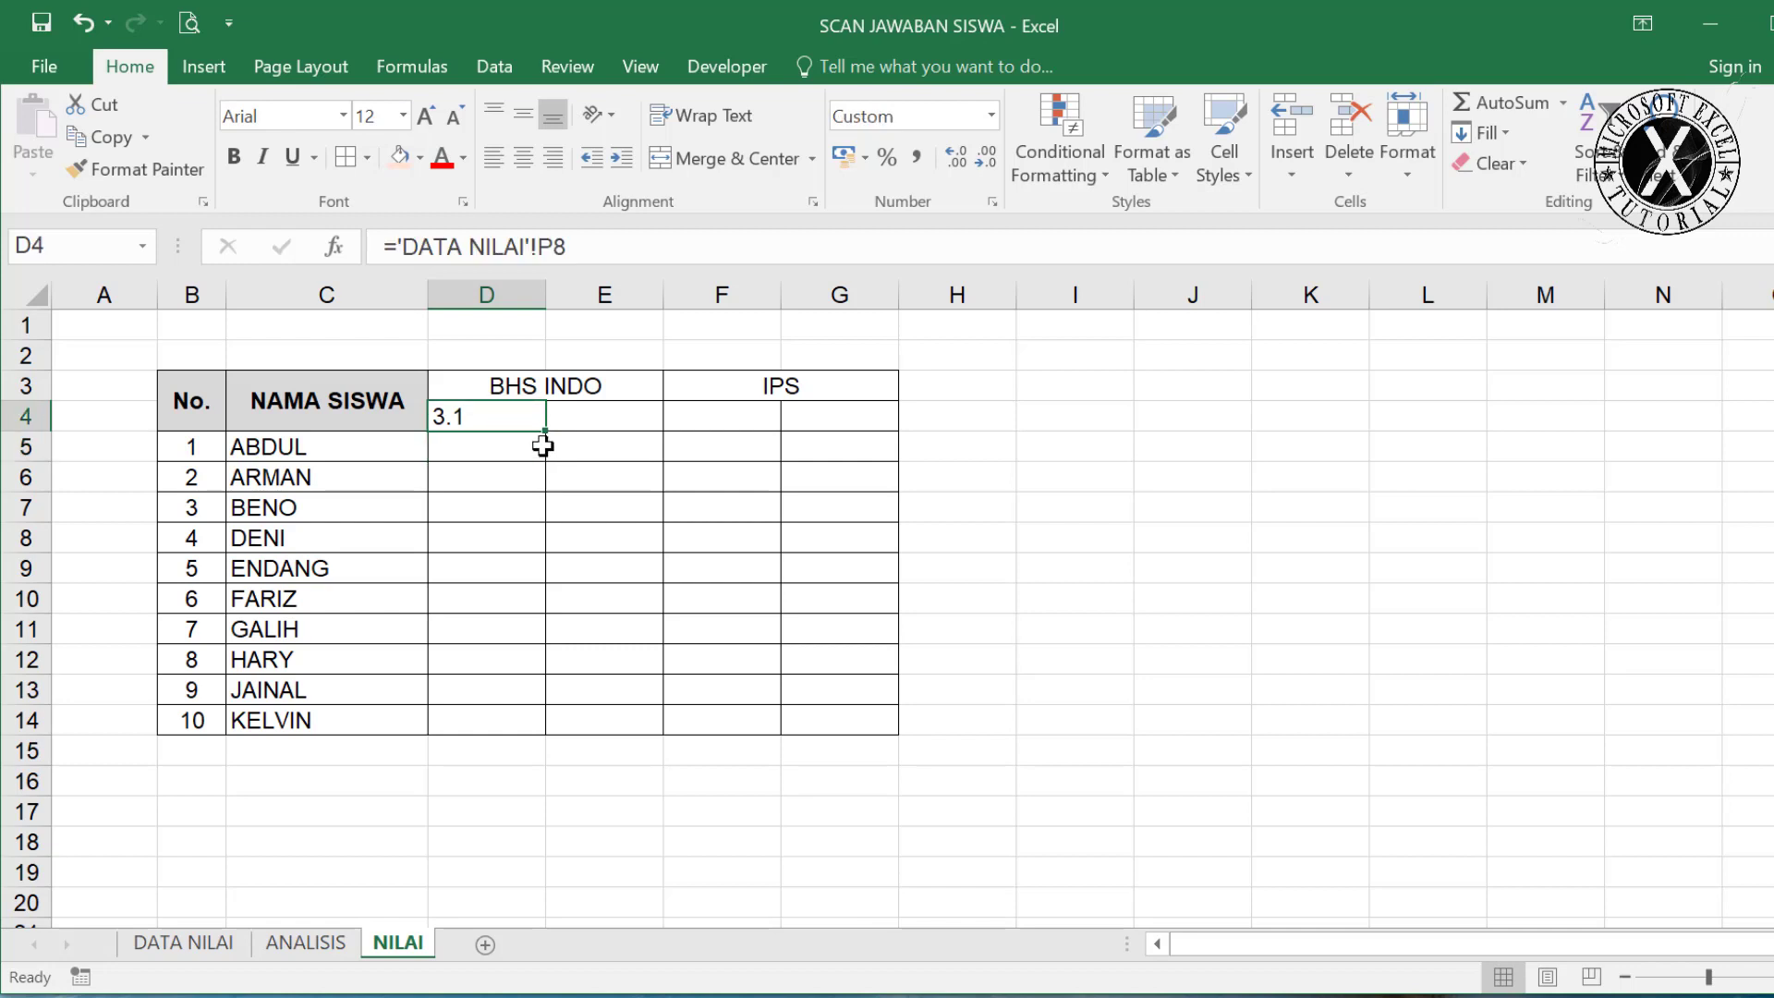
drag(545, 430, 611, 426)
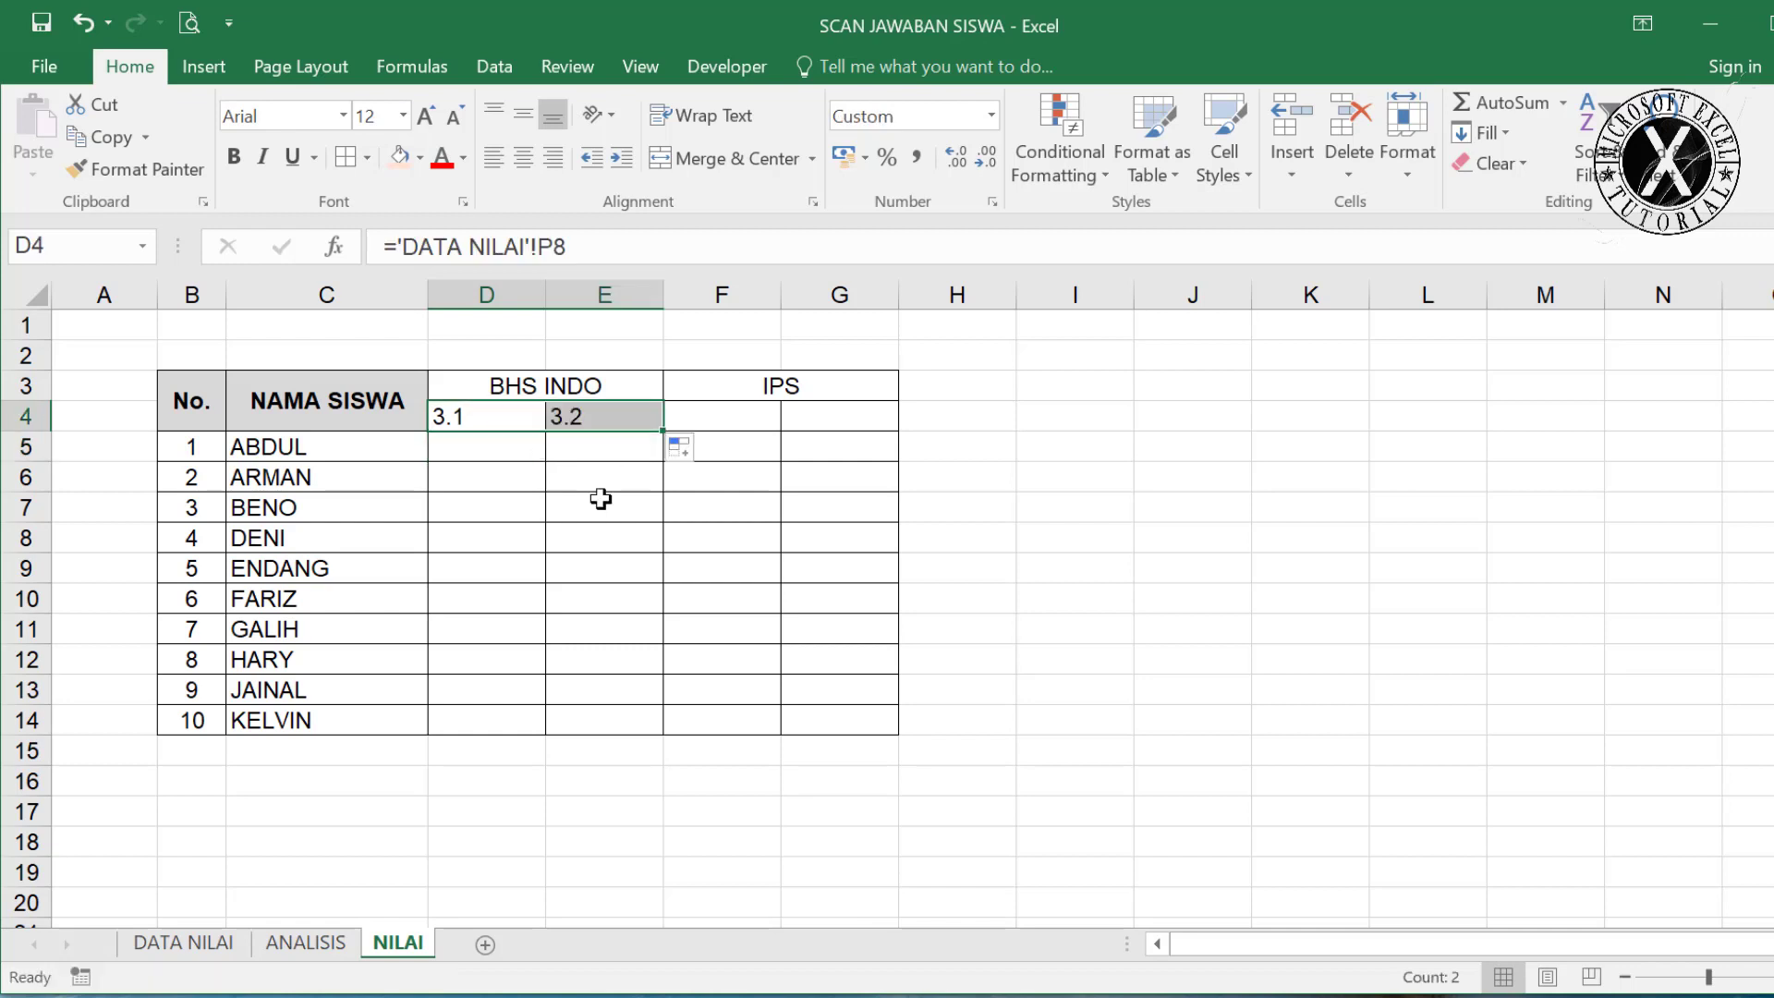
Link F4 under IPS to 'DATA NILAI'!R8 and fill the formula across to G4.
click(728, 419)
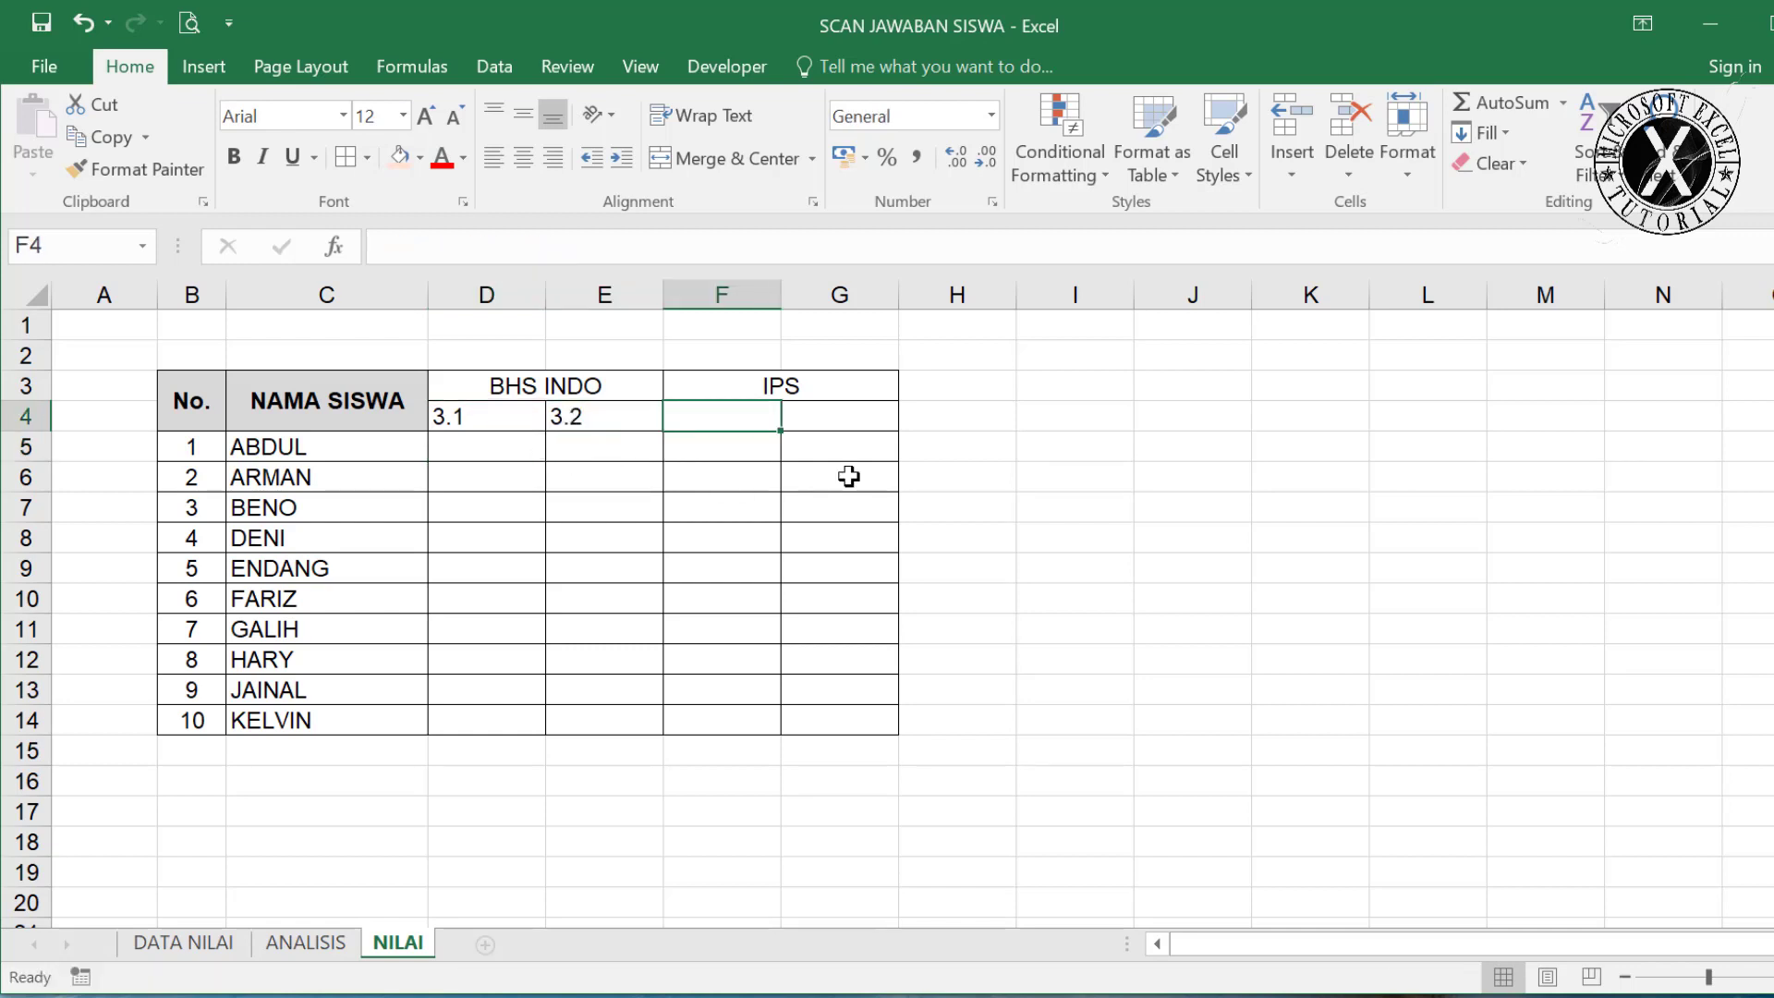
text(=)
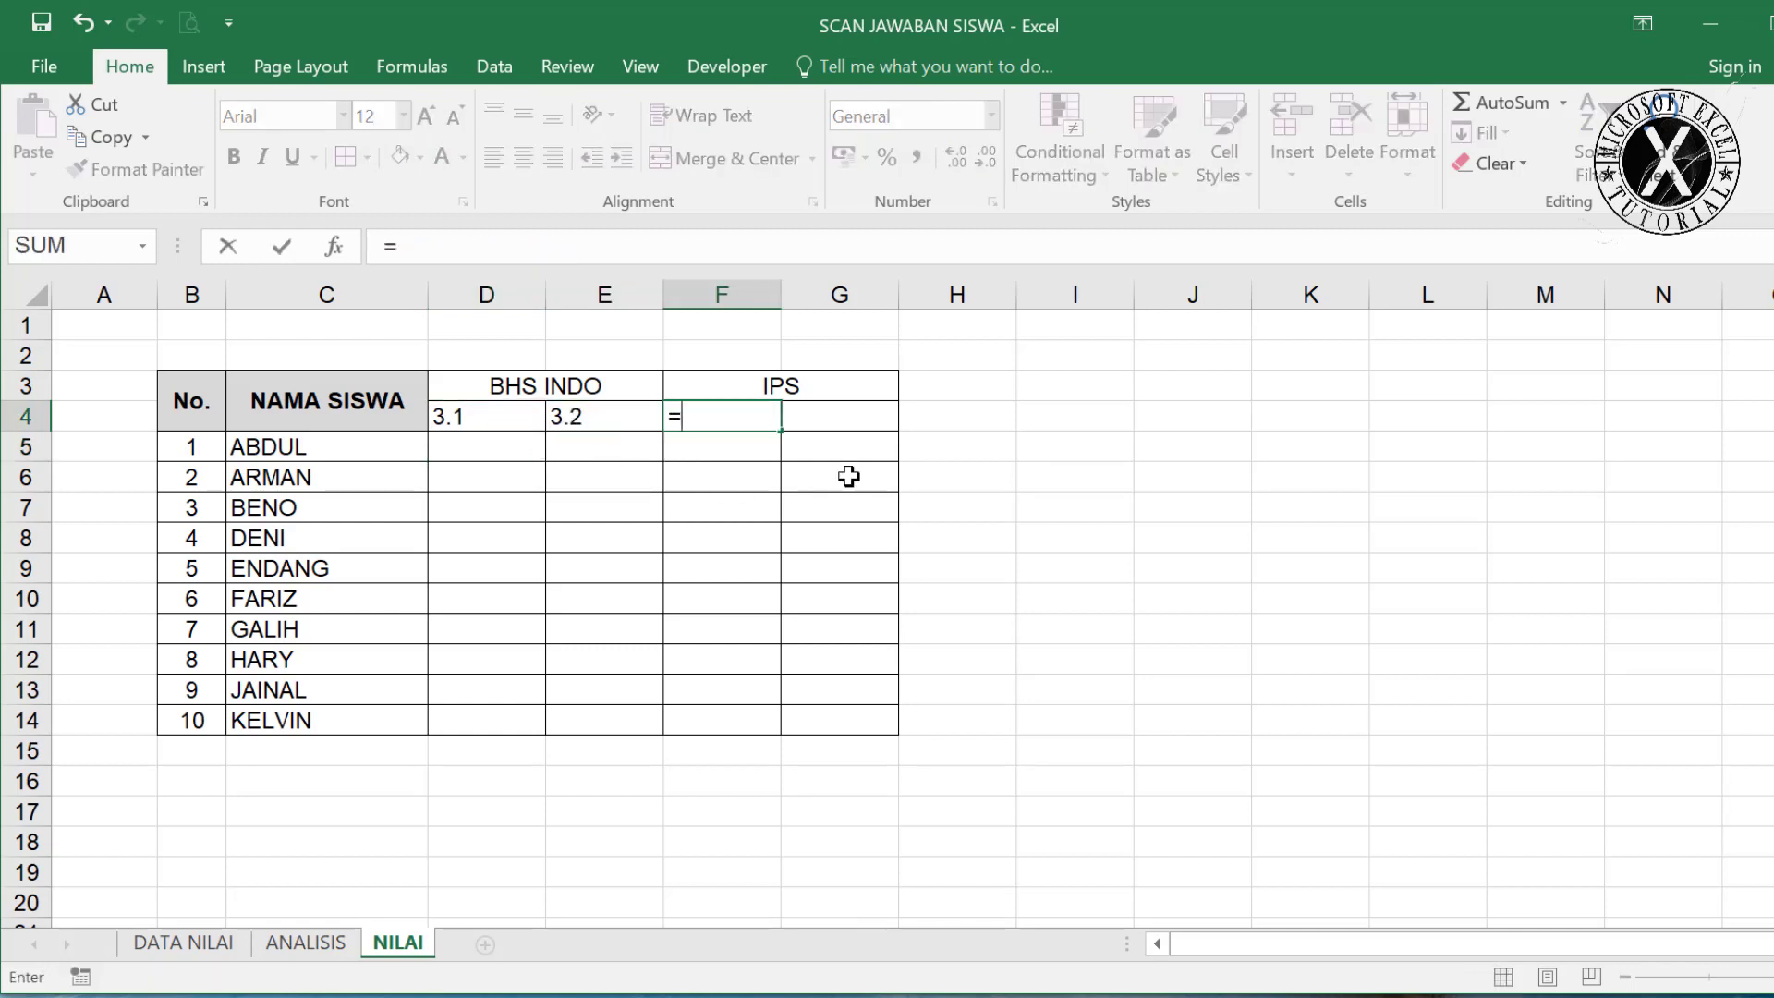
click(174, 942)
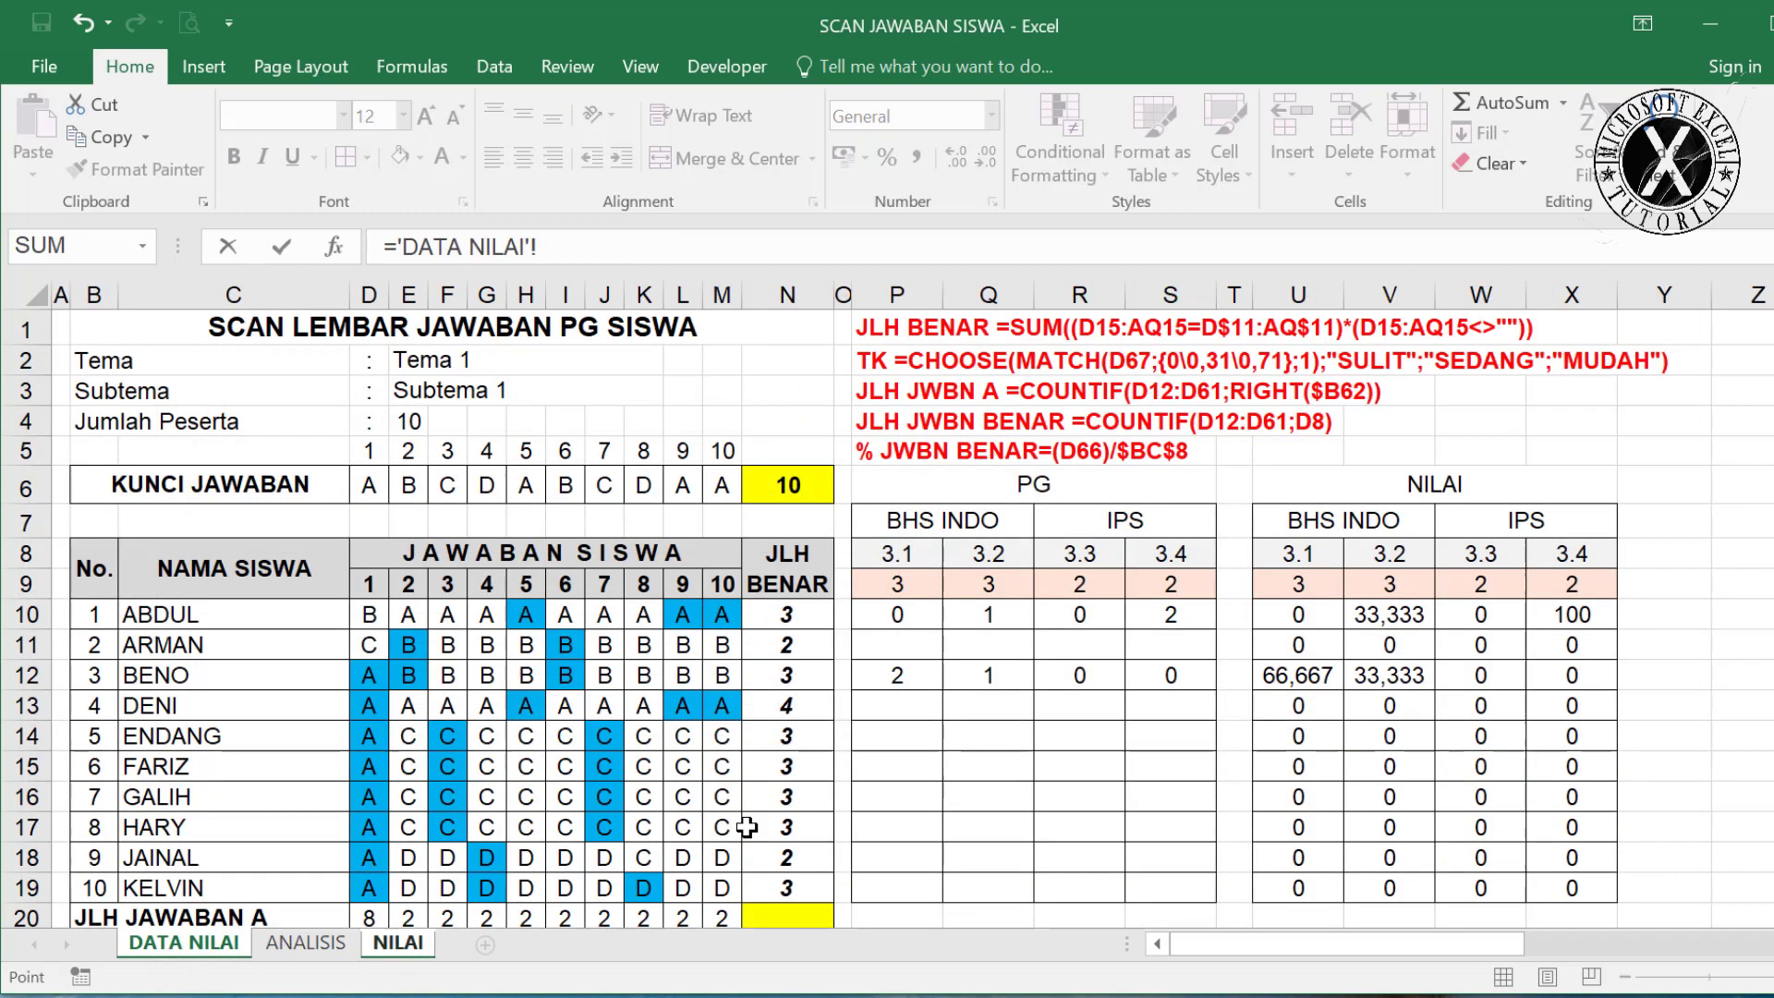
click(1081, 552)
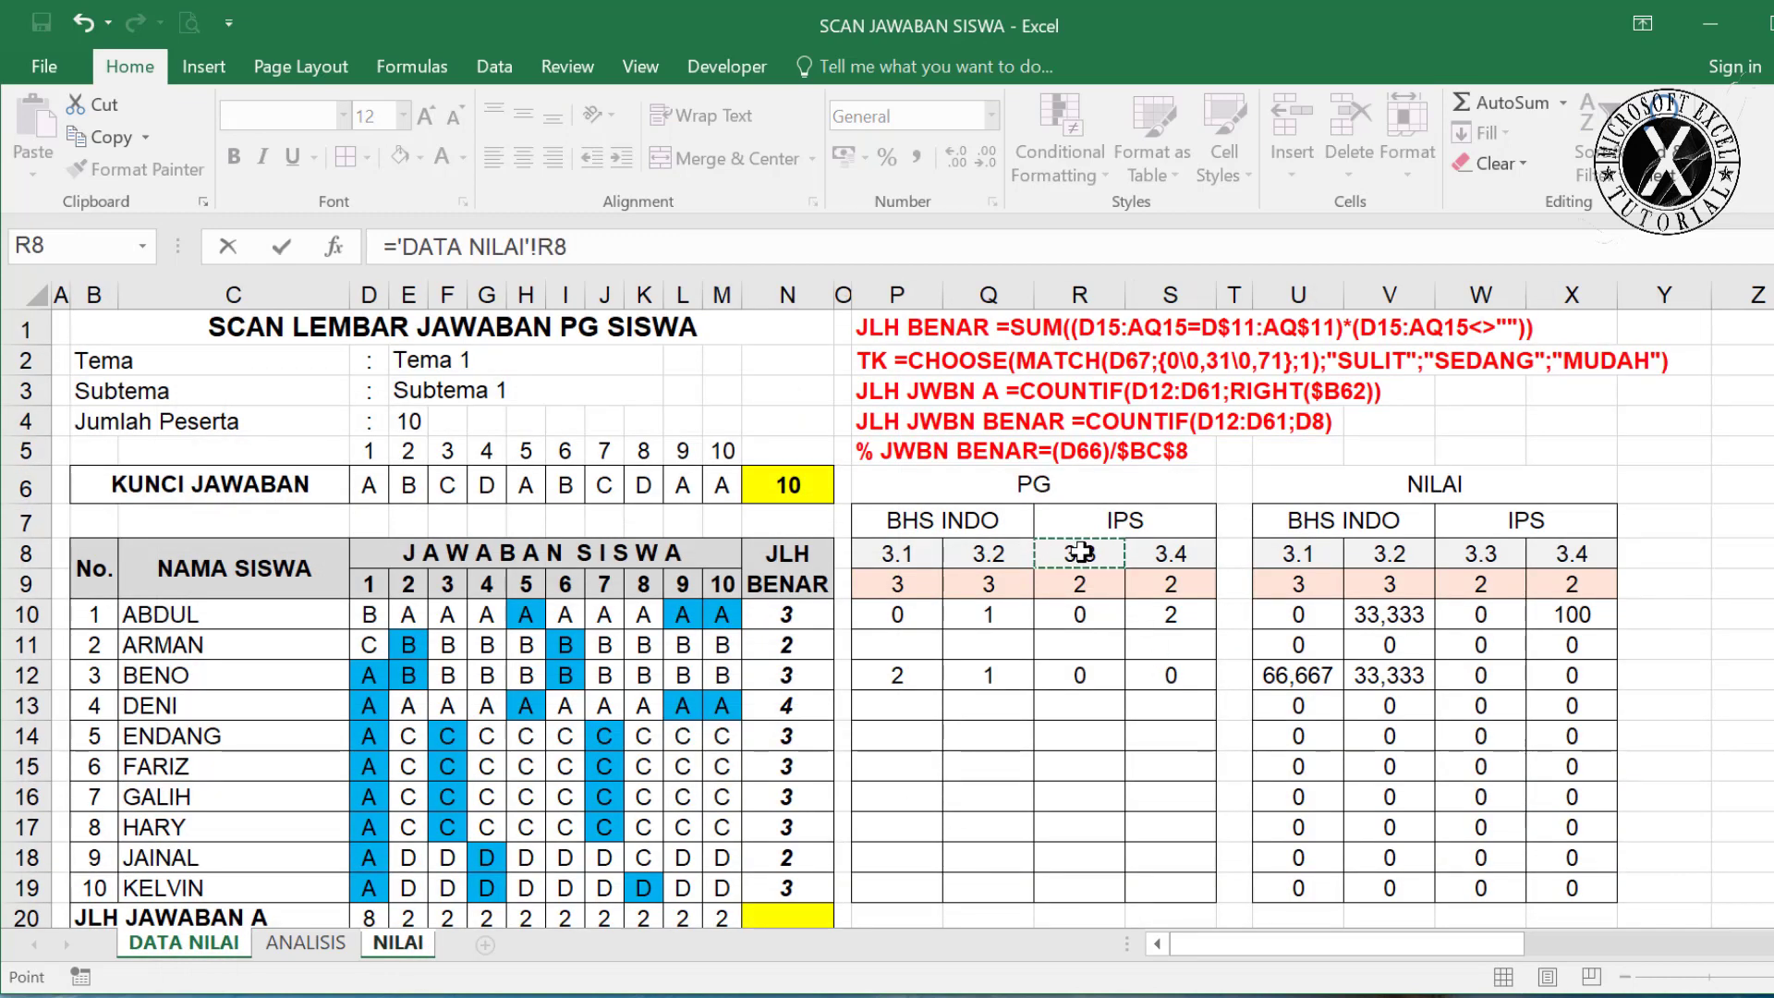
key(Return)
click(730, 415)
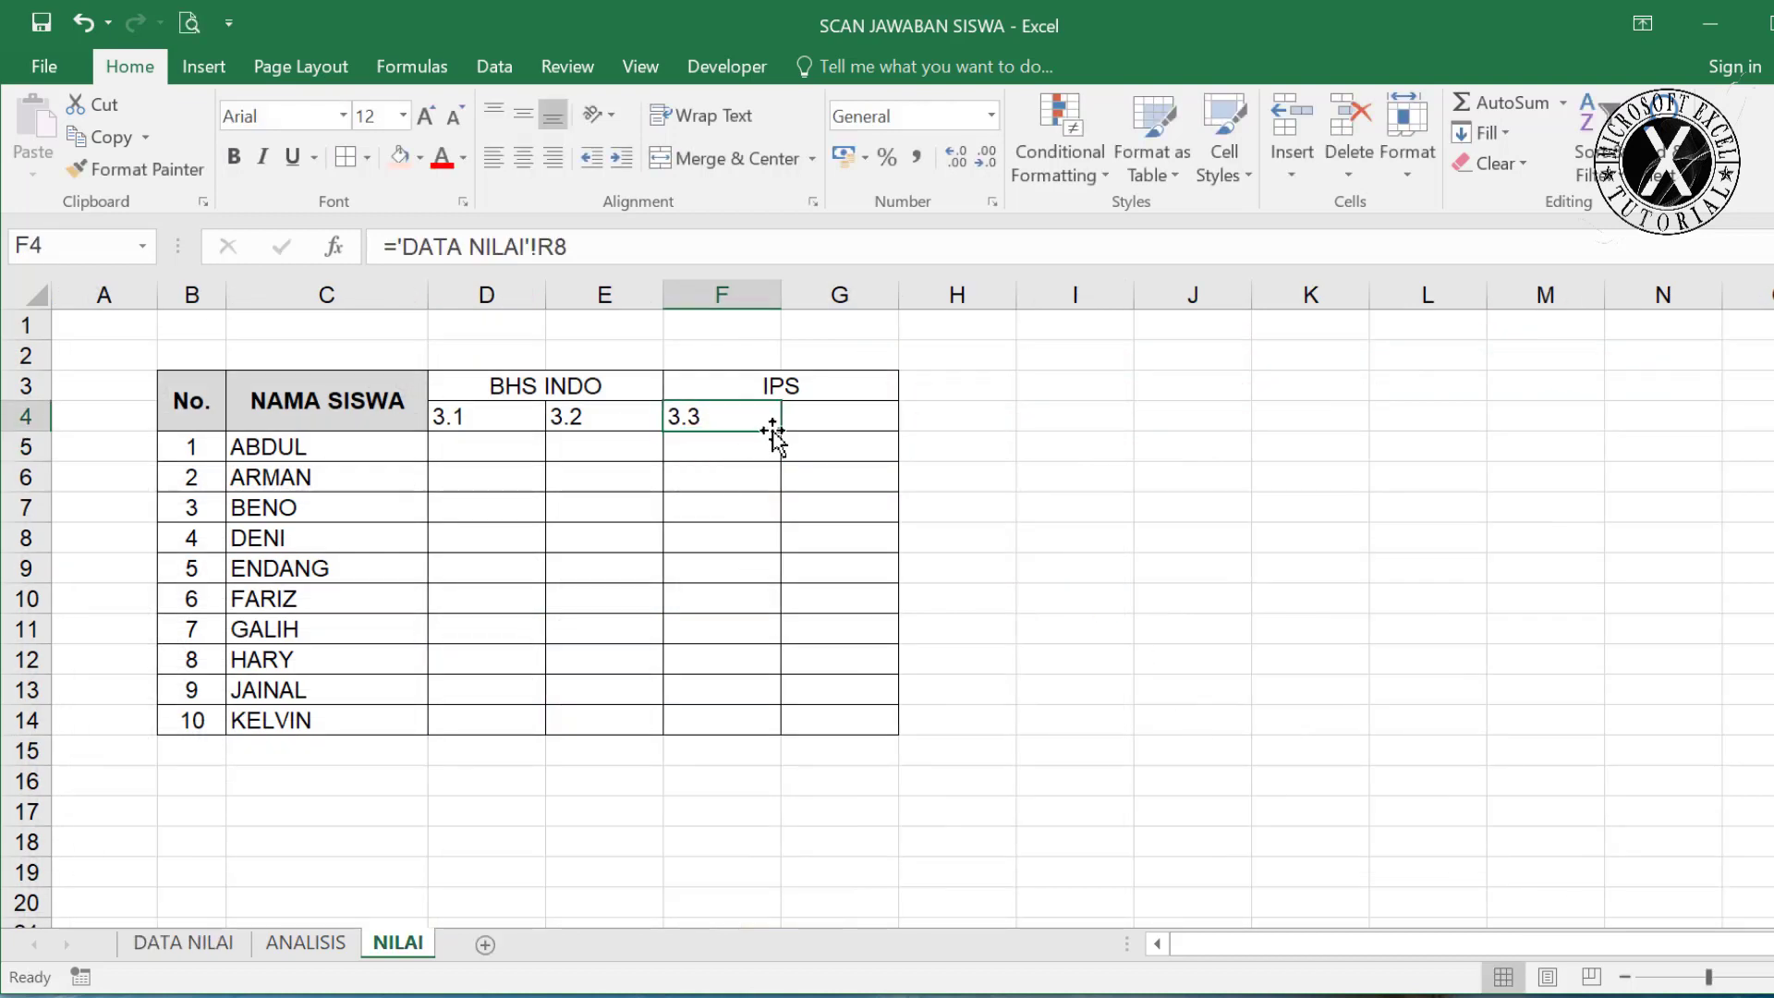
drag(777, 430, 859, 428)
Center the contents of D4:G14 horizontally and vertically.
drag(480, 417, 855, 713)
click(523, 115)
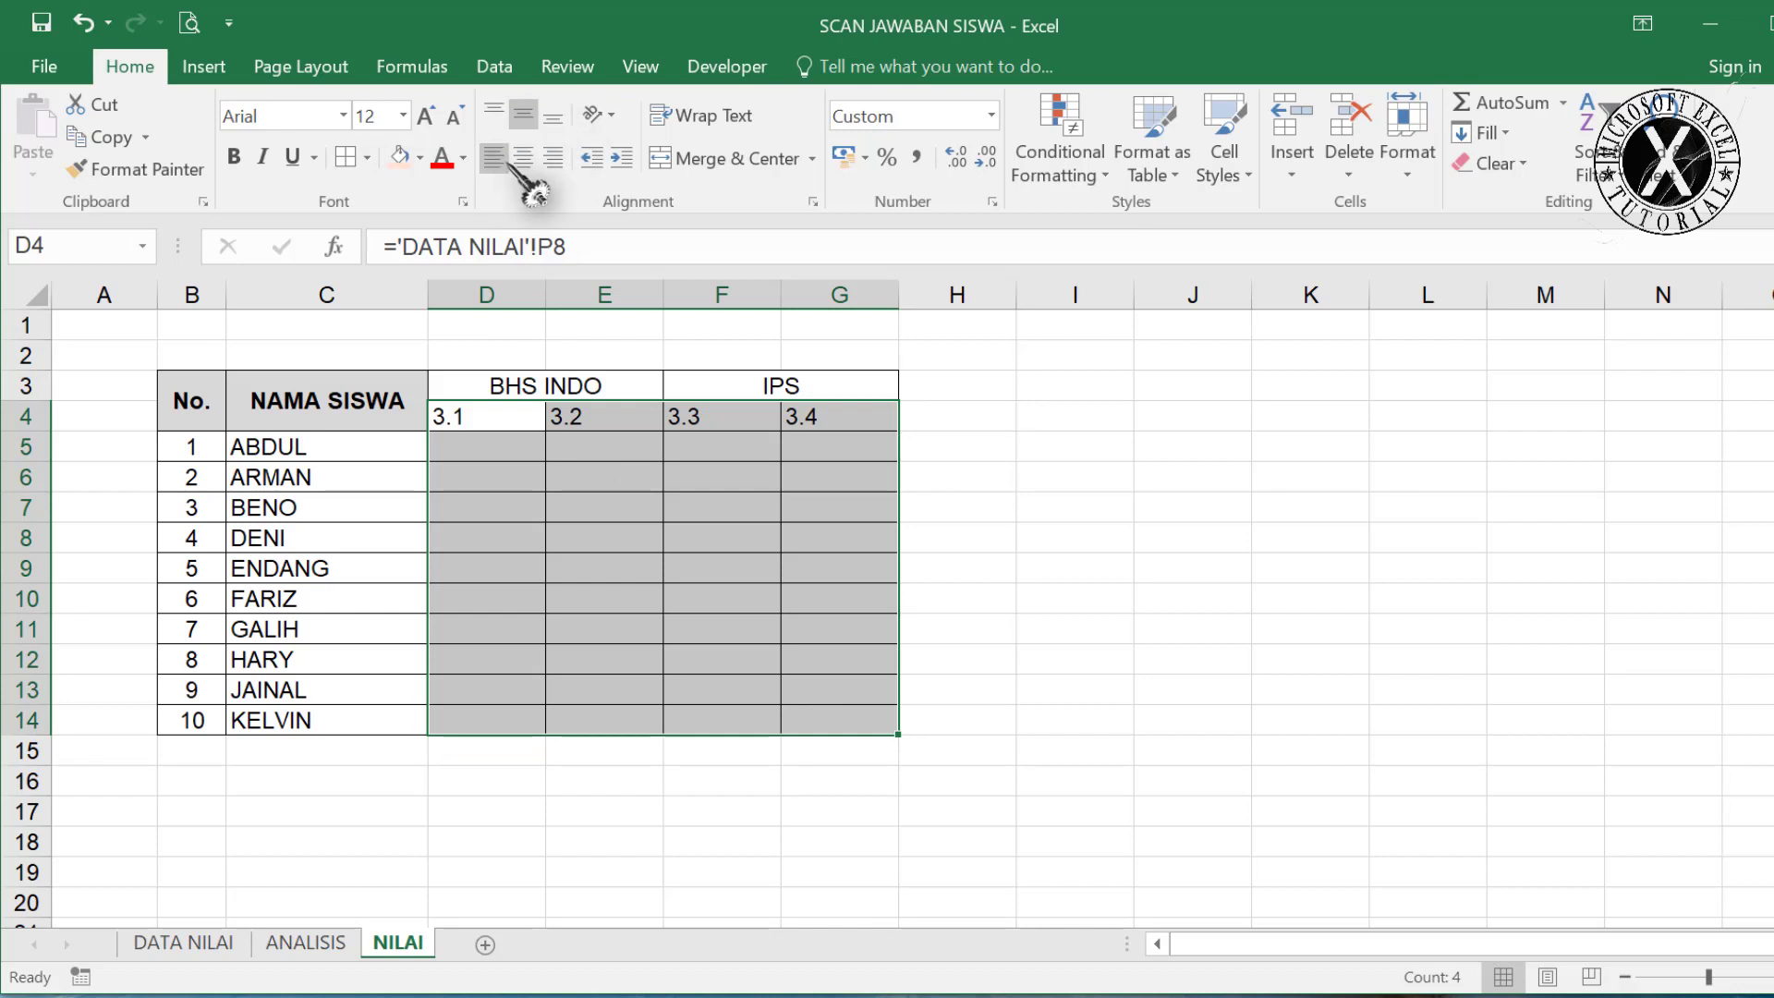
click(523, 158)
Link D5 on the NILAI sheet to the first student's 3.1 score in 'DATA NILAI'!U10.
click(502, 440)
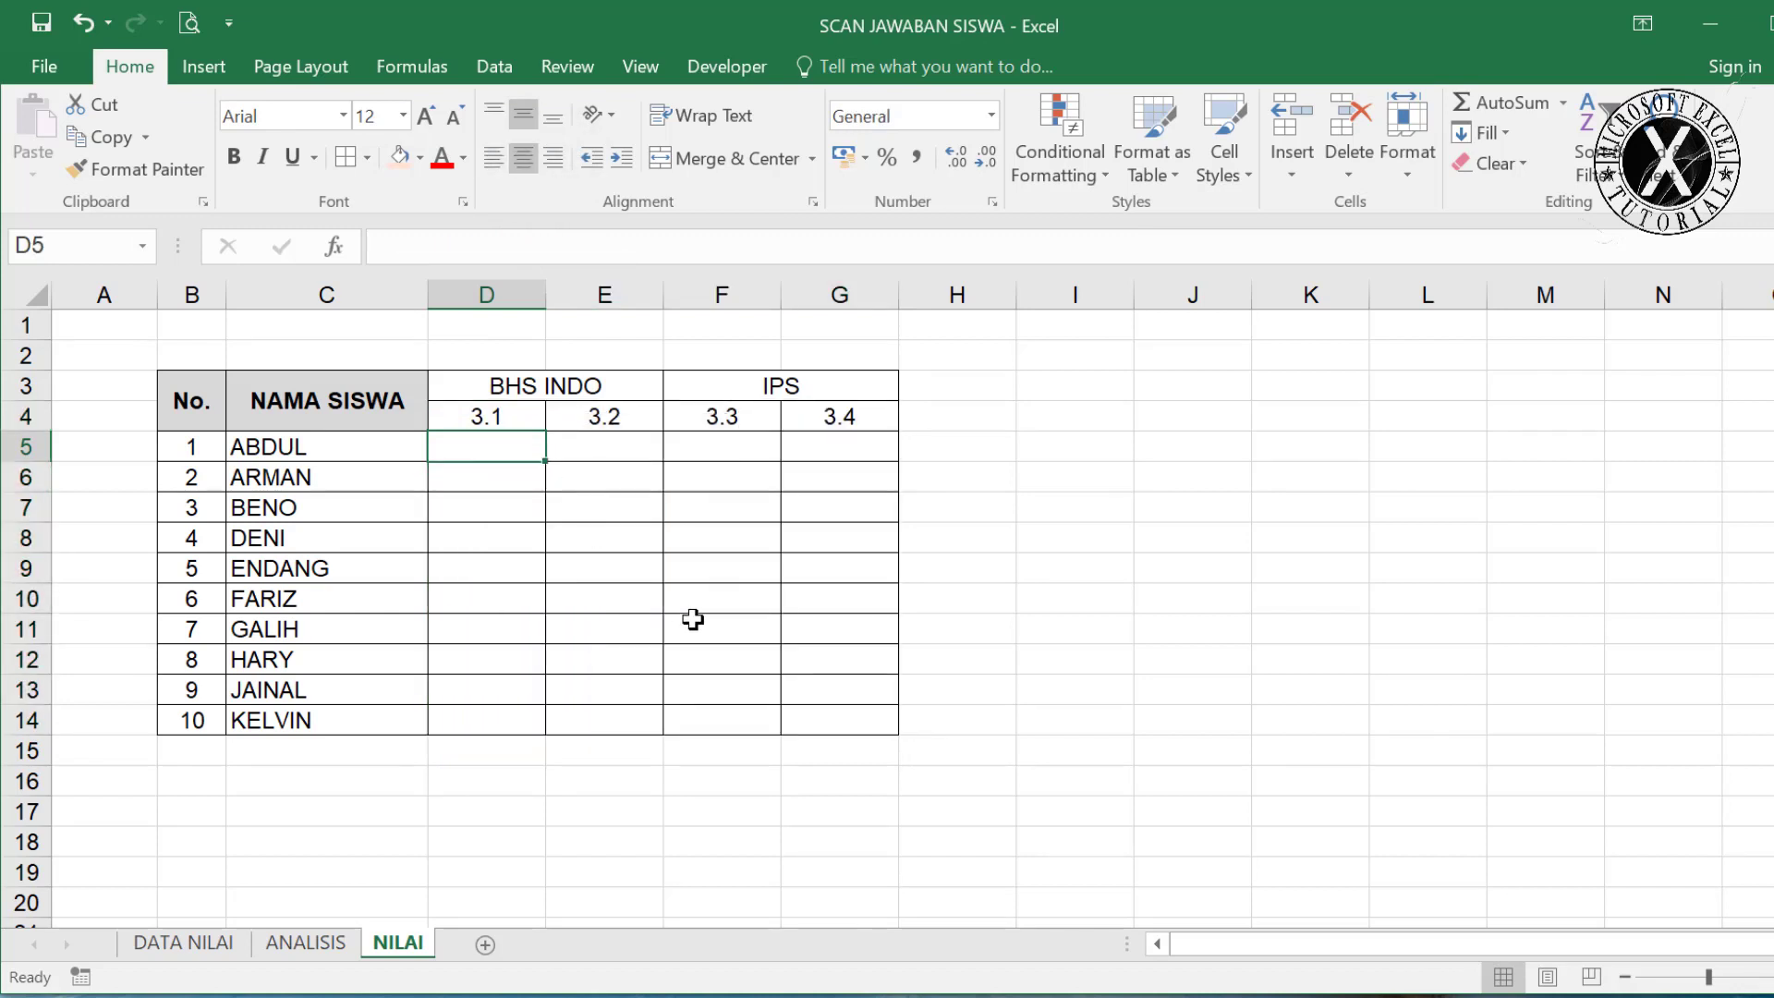
text(=)
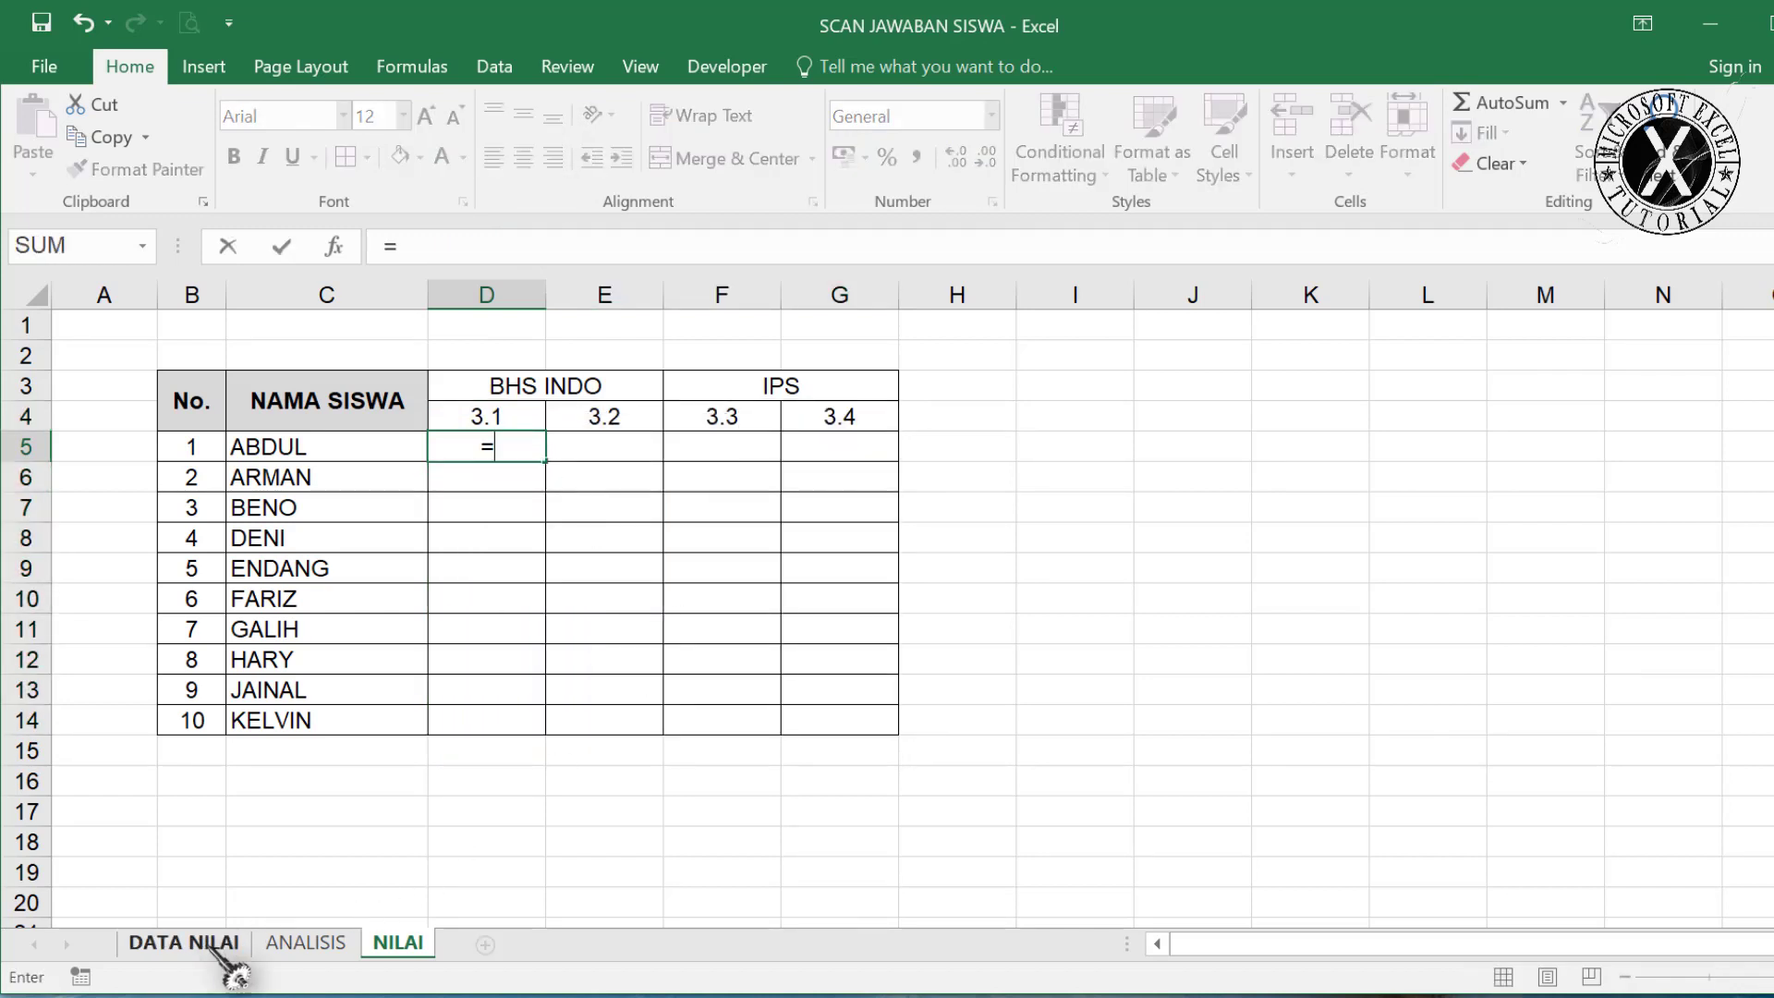
click(182, 940)
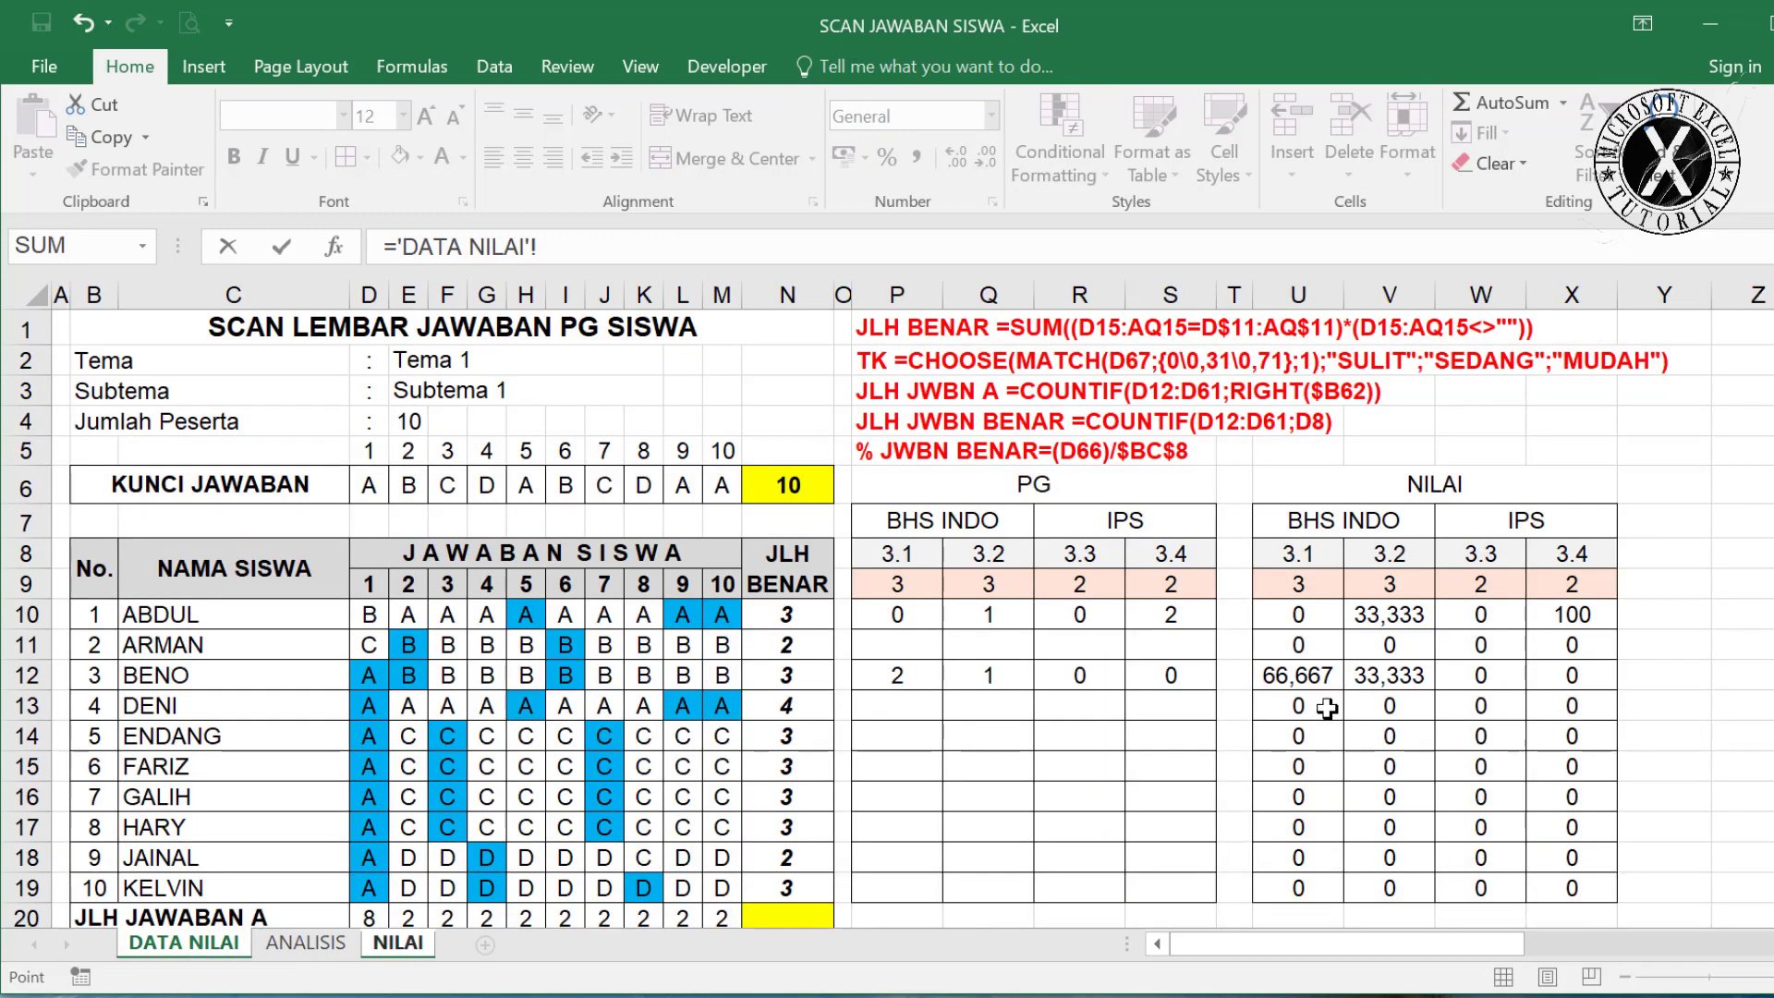
click(1288, 614)
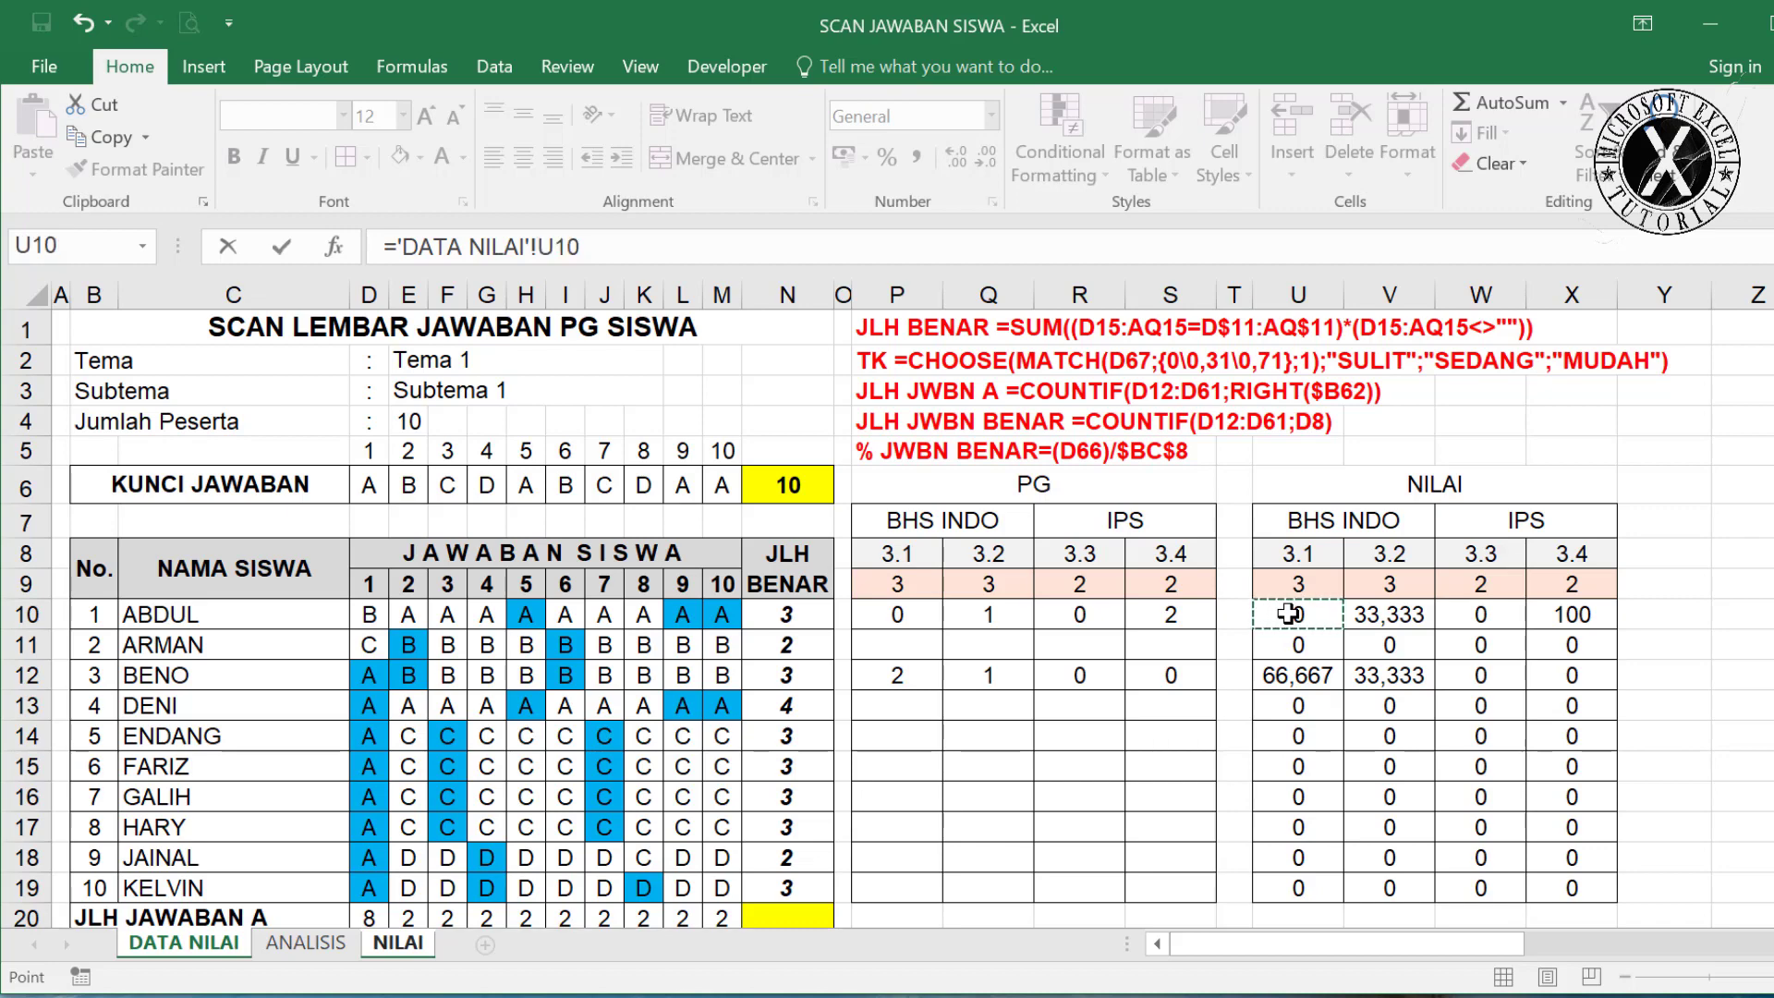
key(Return)
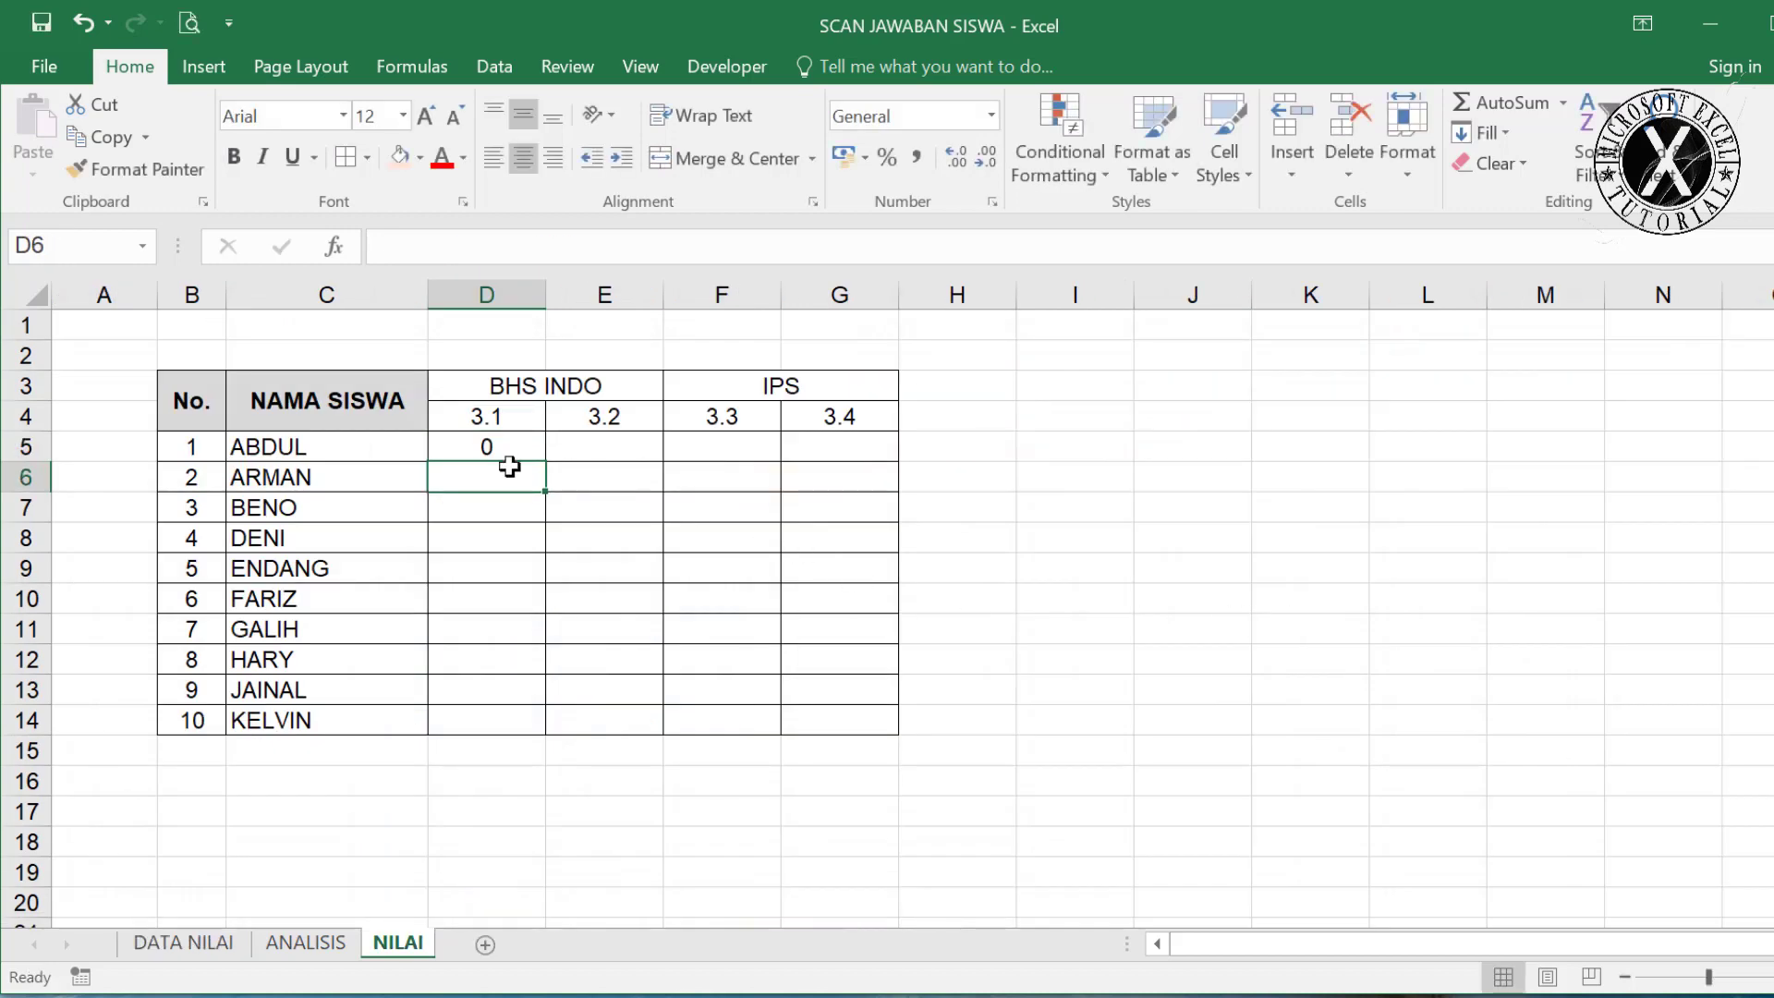
Fill the D5 score formula across to G5 and down to row 14 for all ten students.
click(476, 445)
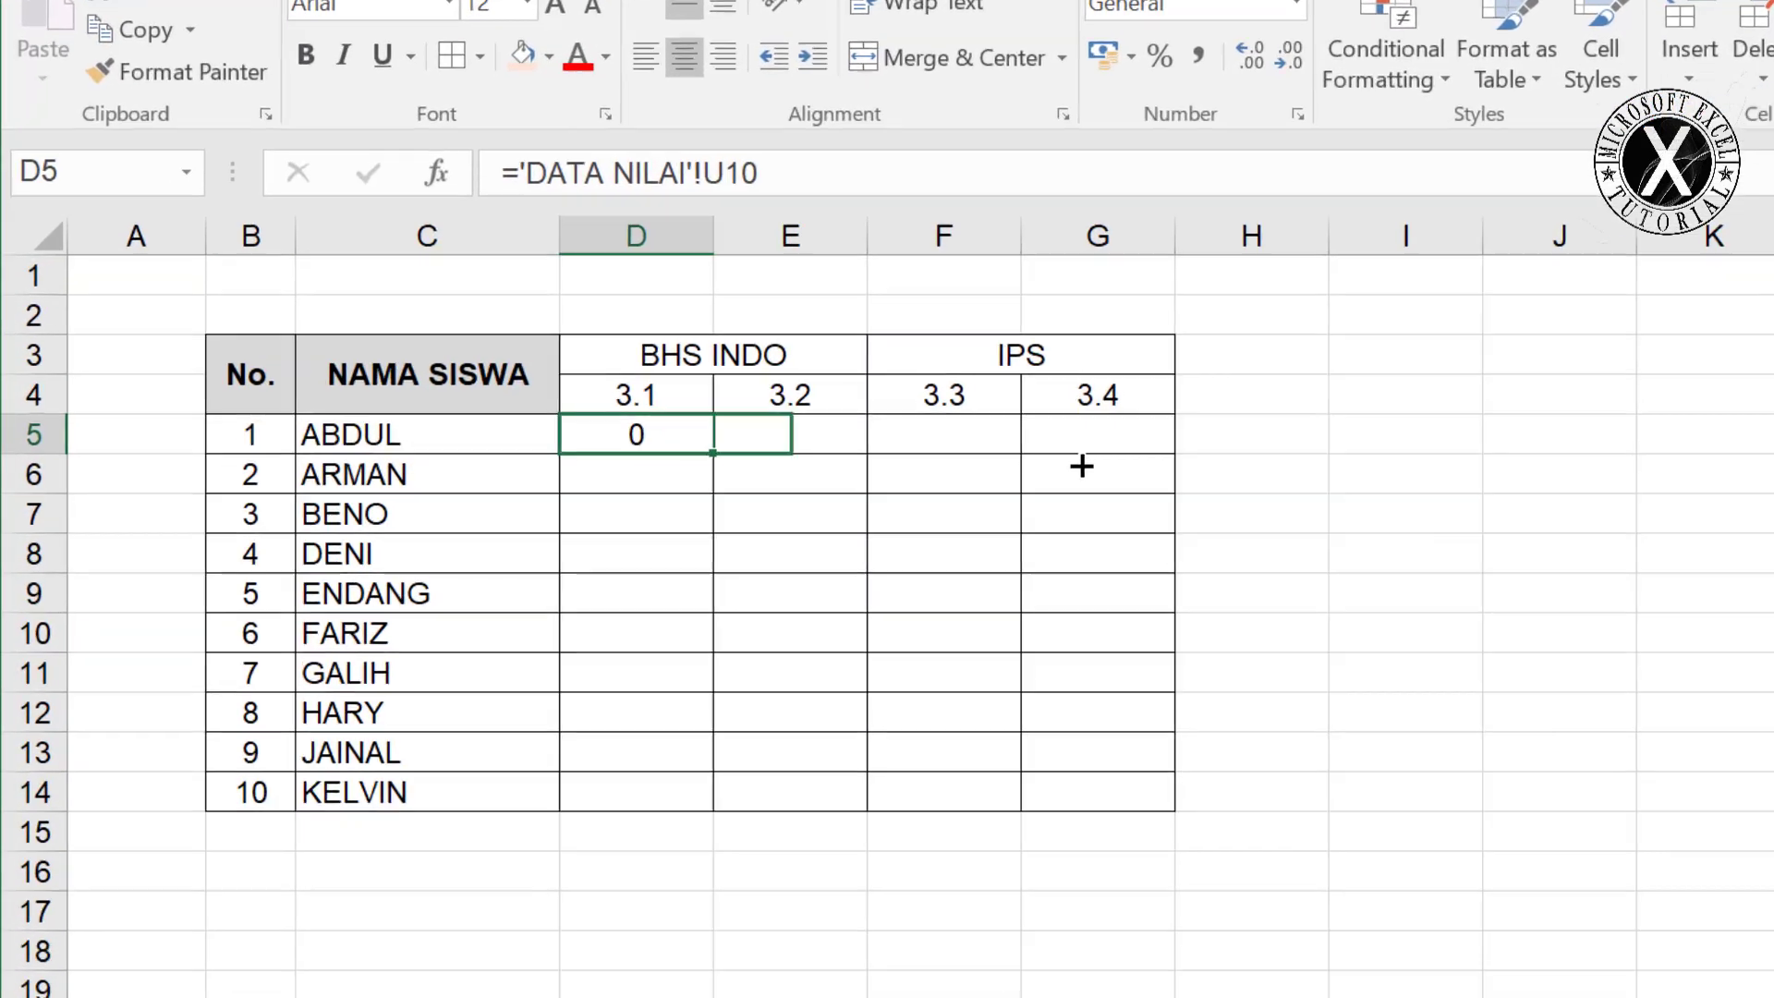
drag(1082, 464, 1150, 466)
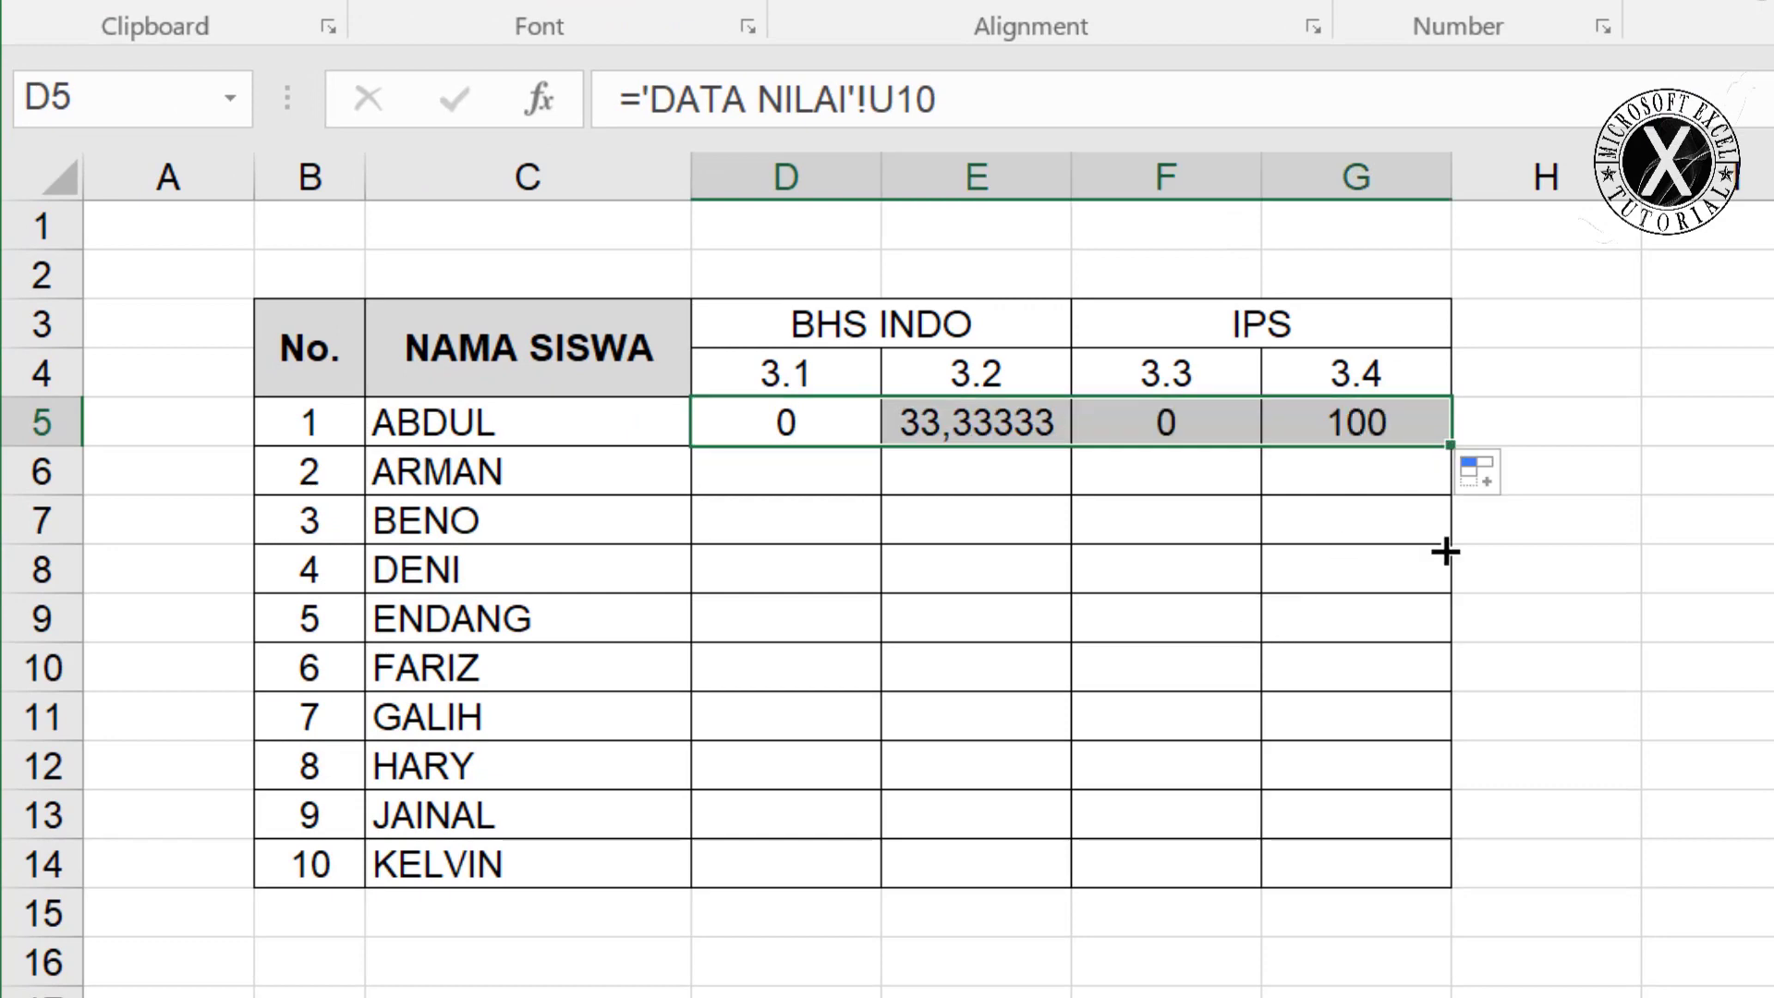
drag(1444, 552, 1454, 883)
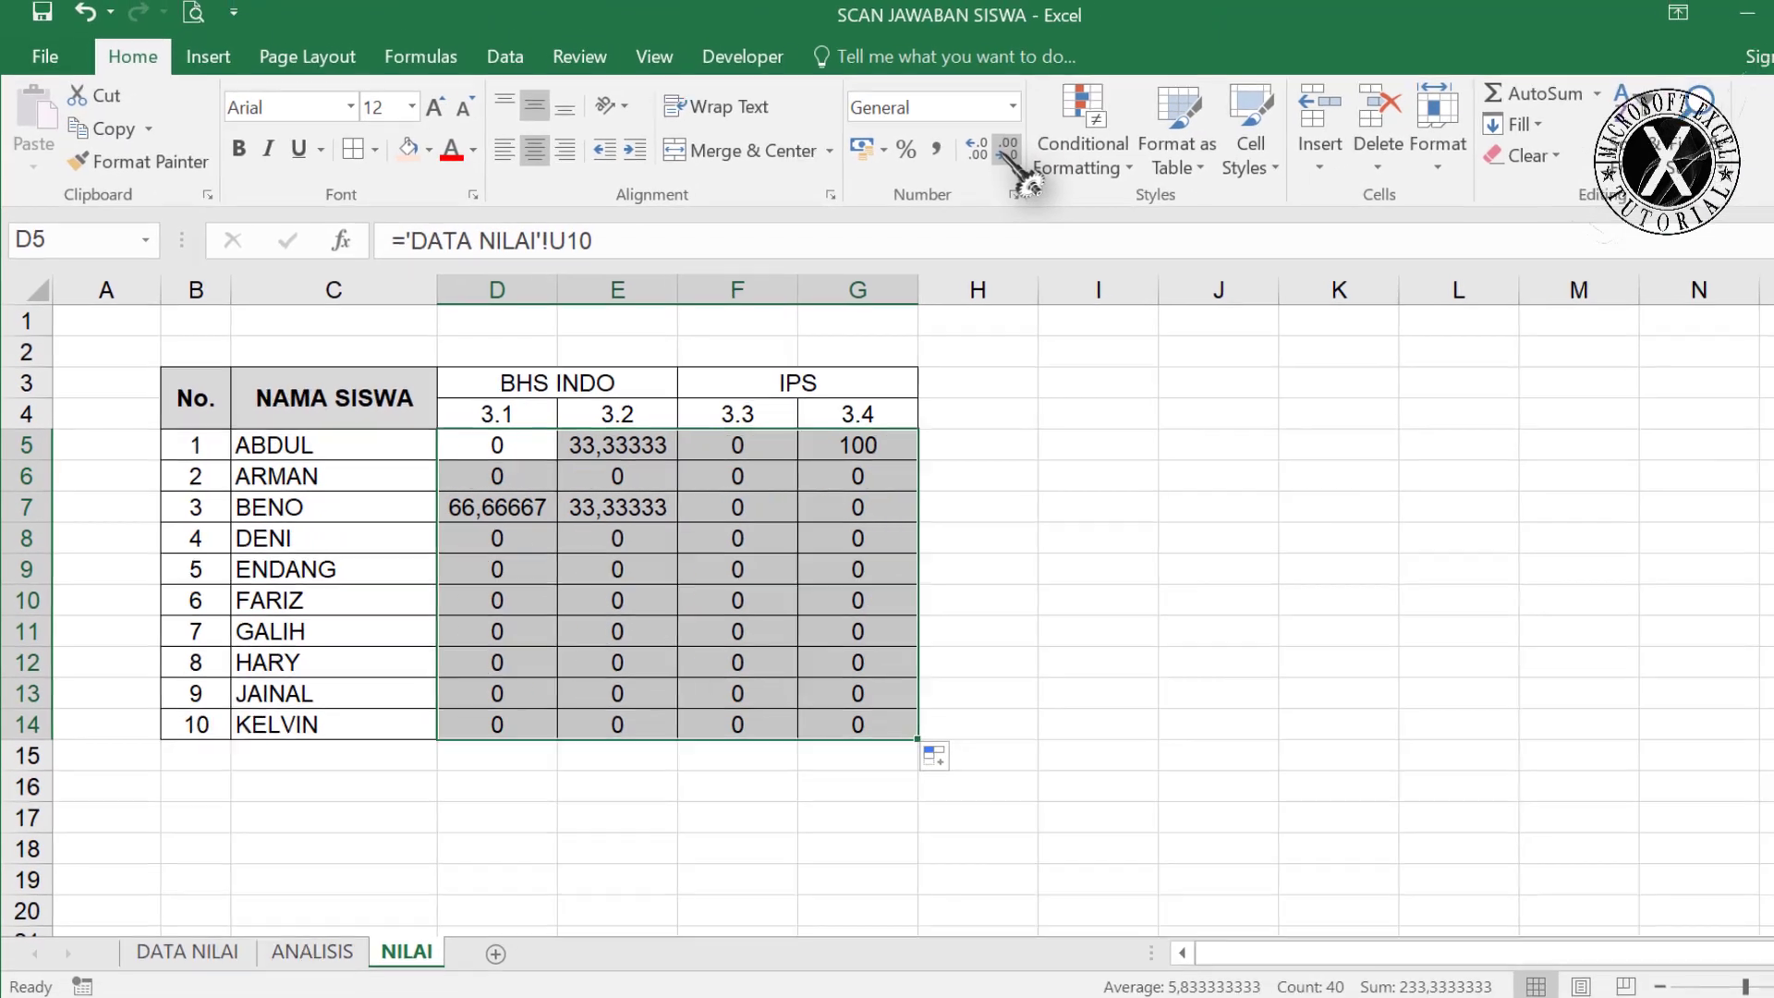
Format the scores in D5:G14 to show two decimal places.
click(1007, 151)
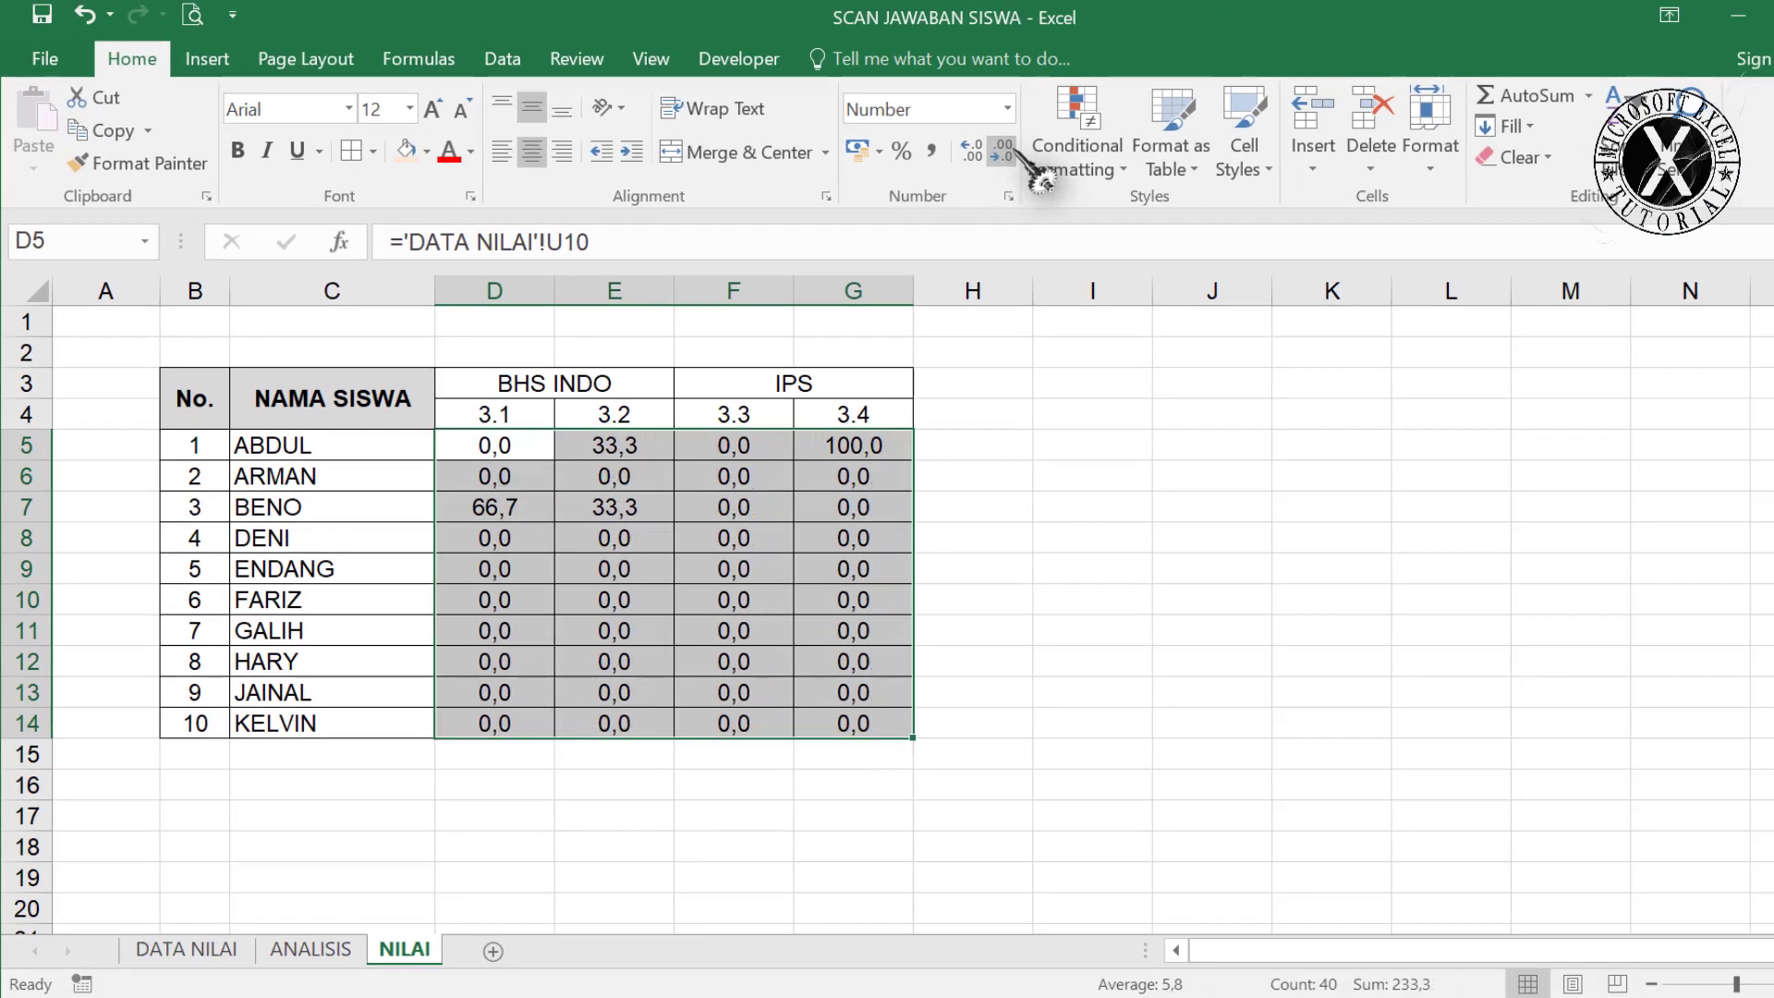
click(979, 151)
click(891, 542)
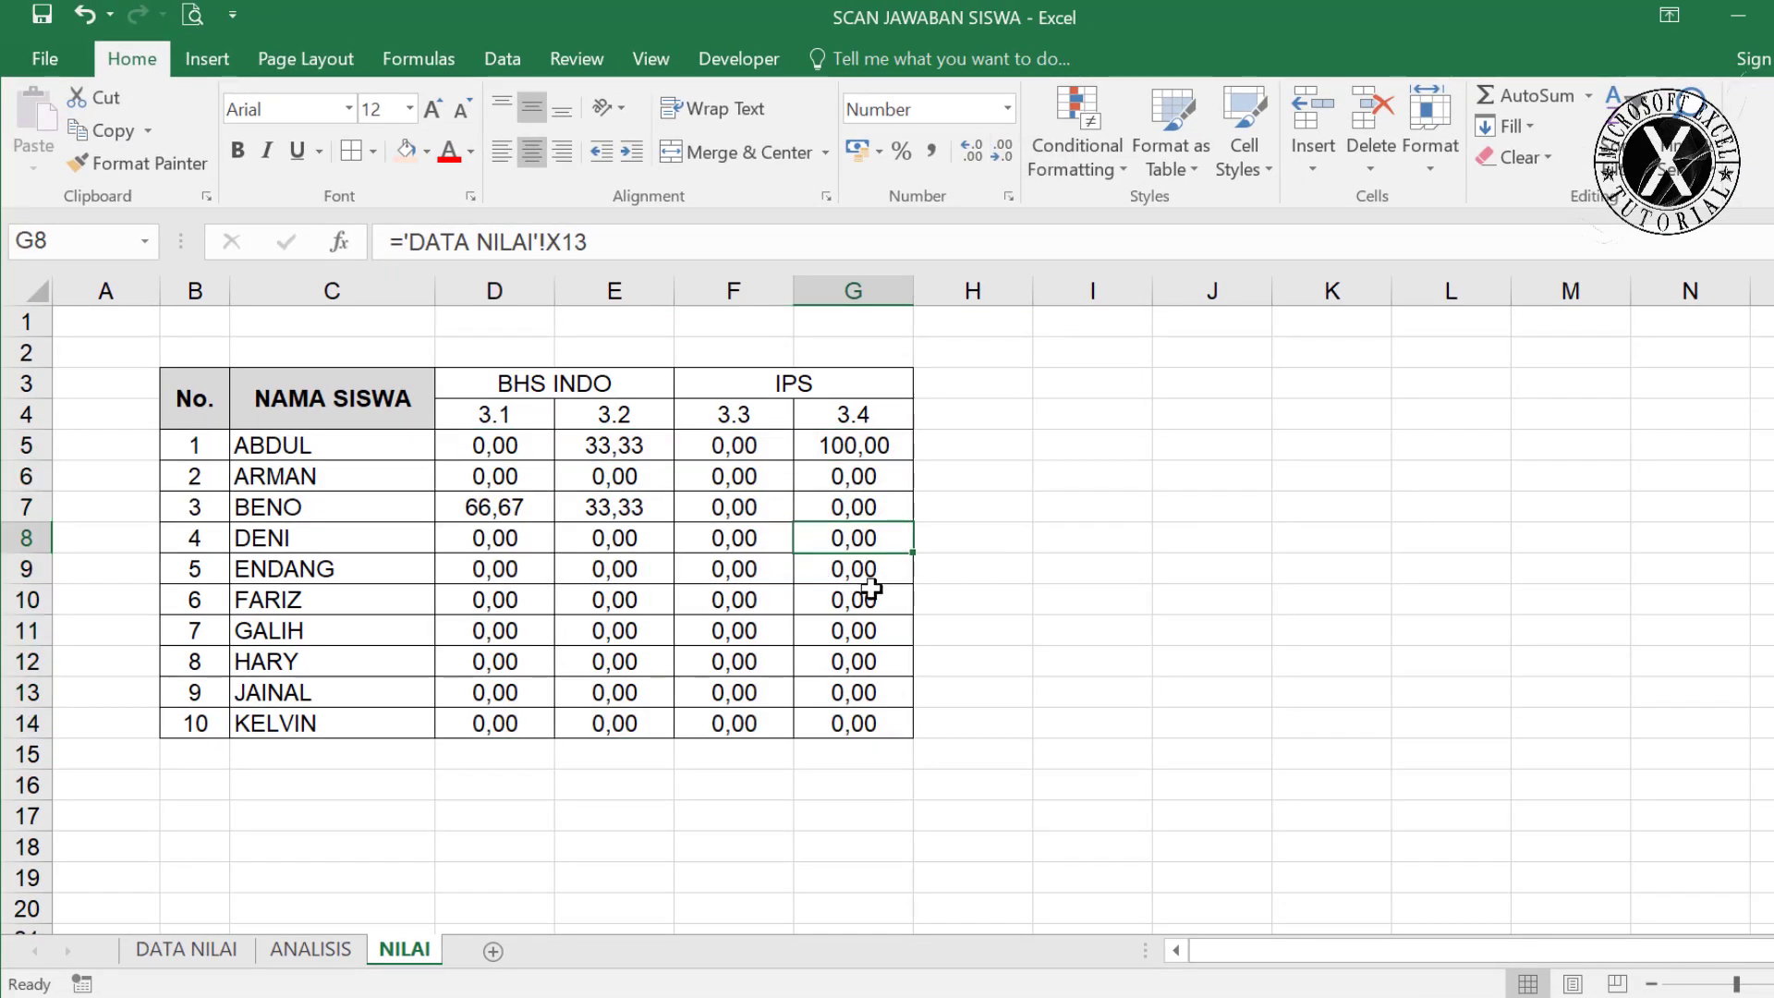
click(699, 807)
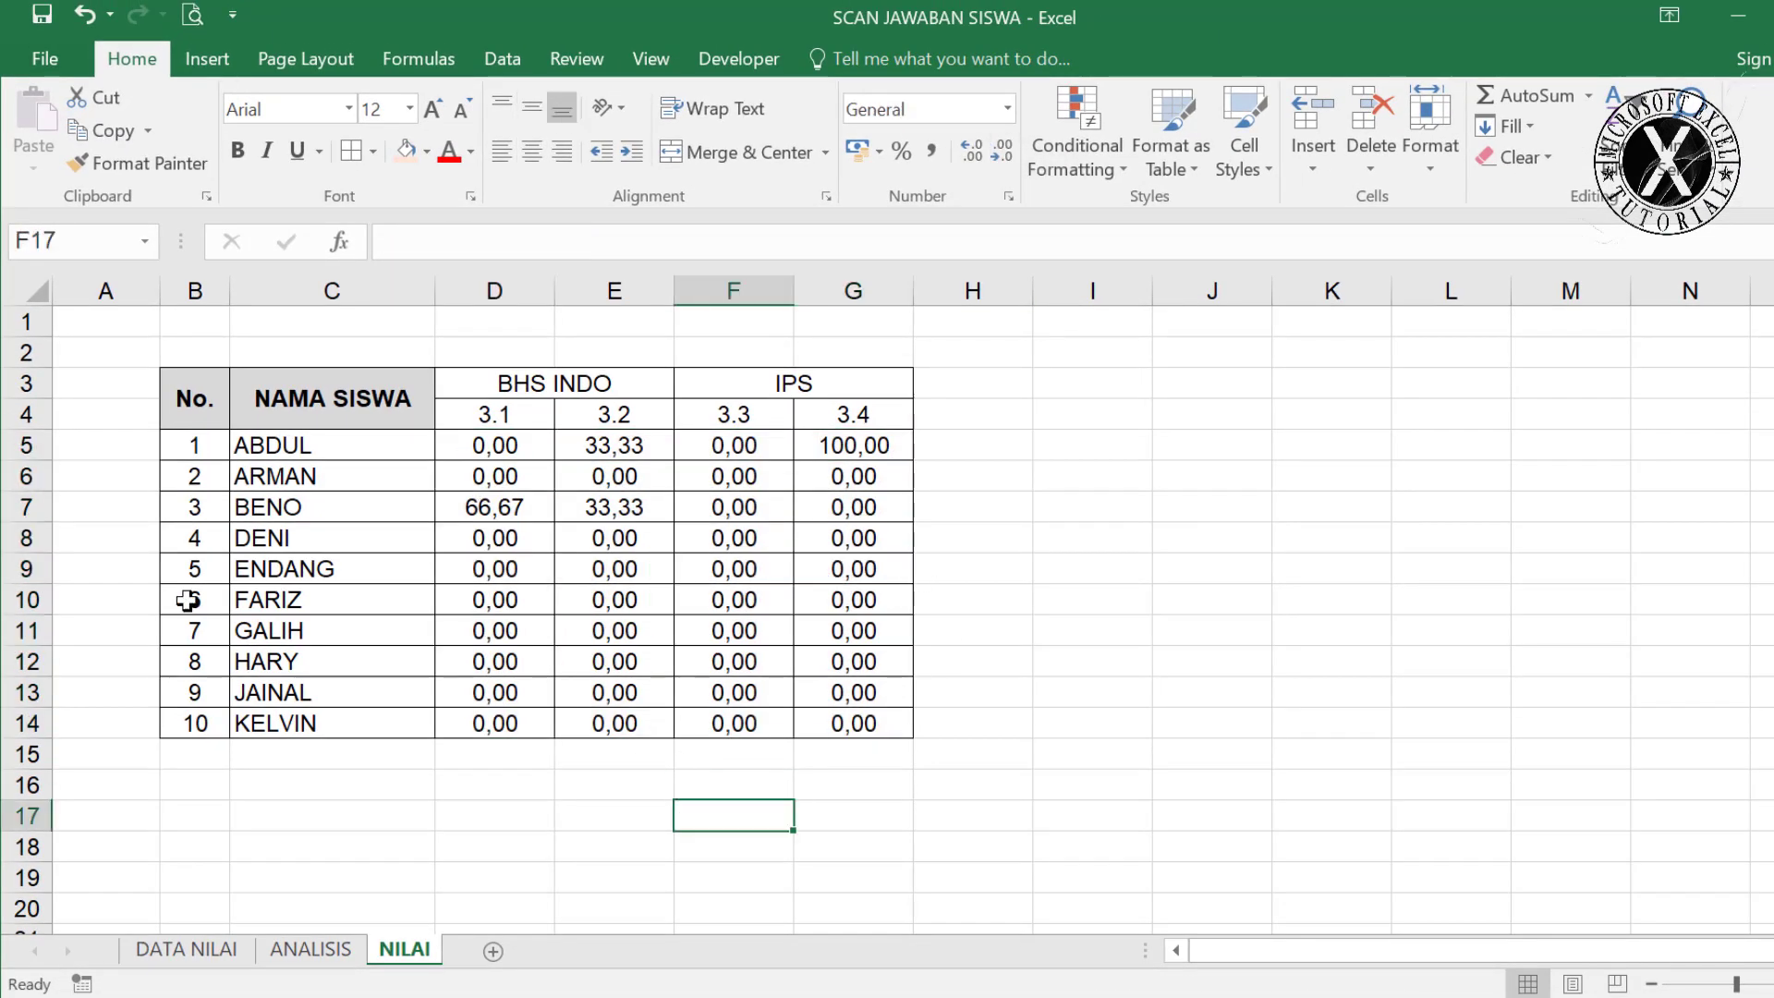
Review the DATA NILAI, ANALISIS and NILAI sheets, examining the answer summary, PG and NILAI tables on DATA NILAI.
click(168, 957)
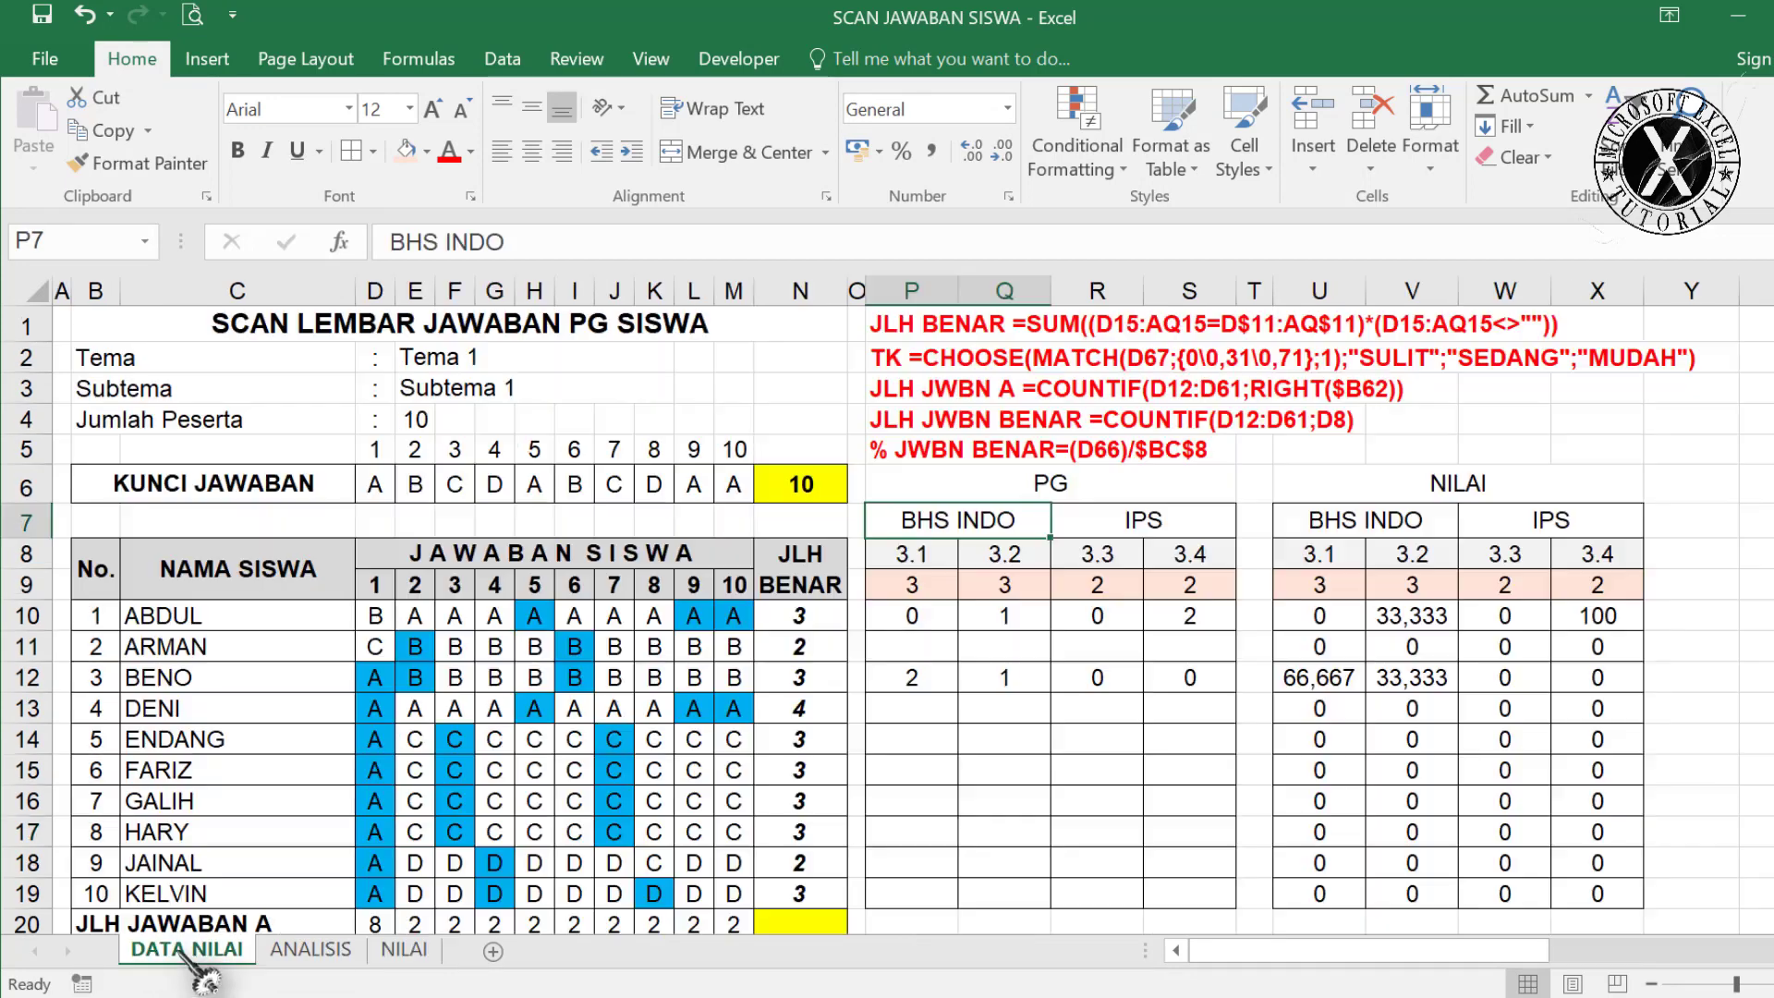
click(403, 951)
click(211, 955)
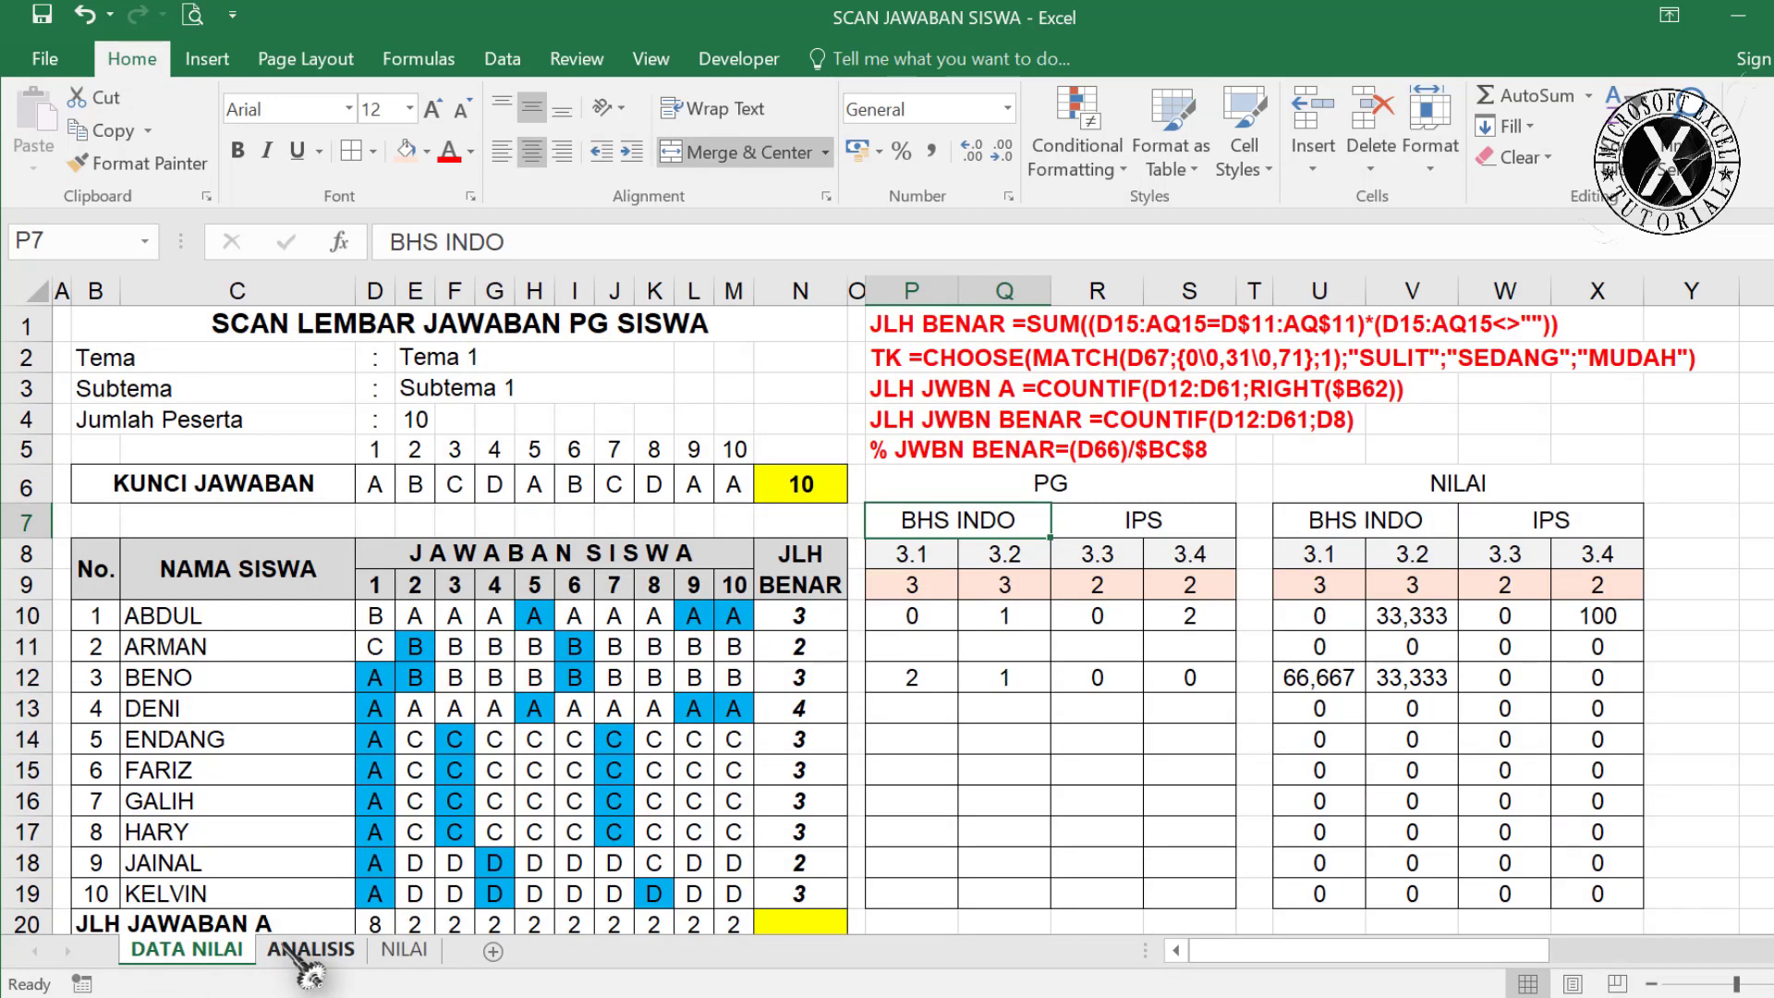
click(300, 955)
click(403, 956)
click(184, 950)
scroll(1386, 555, down, 2)
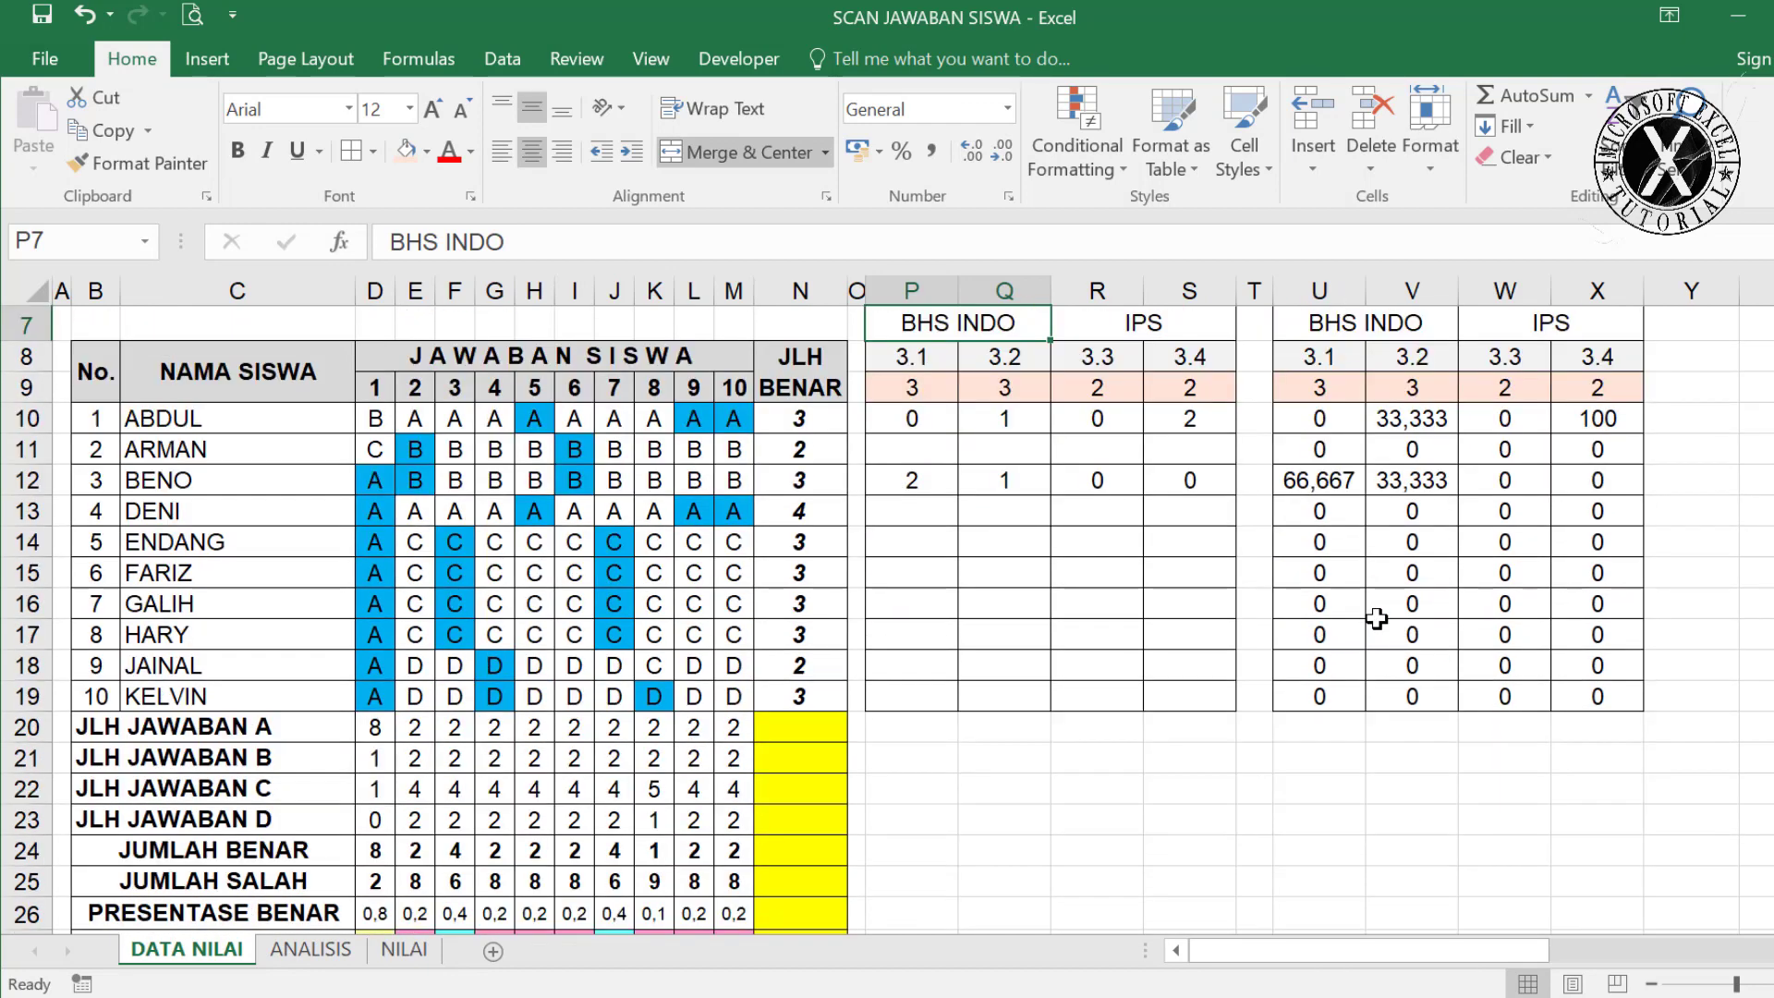
scroll(1432, 572, up, 2)
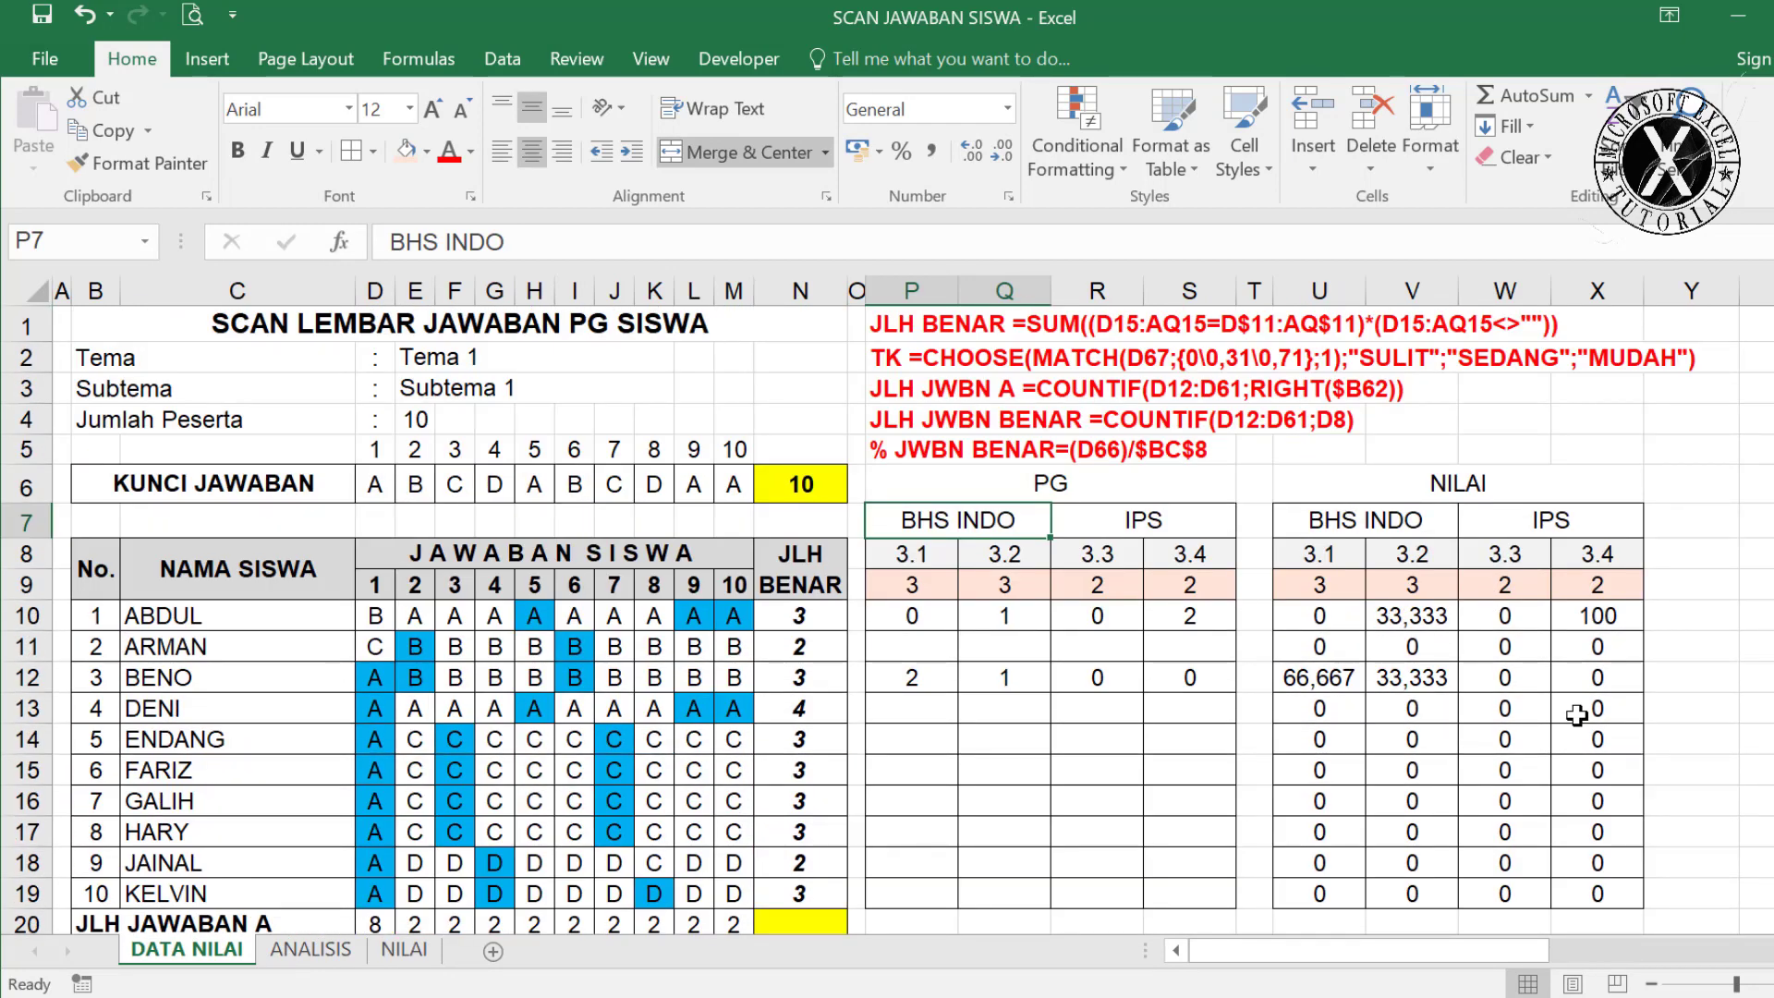
scroll(1238, 761, down, 3)
scroll(1132, 760, up, 3)
scroll(653, 725, down, 2)
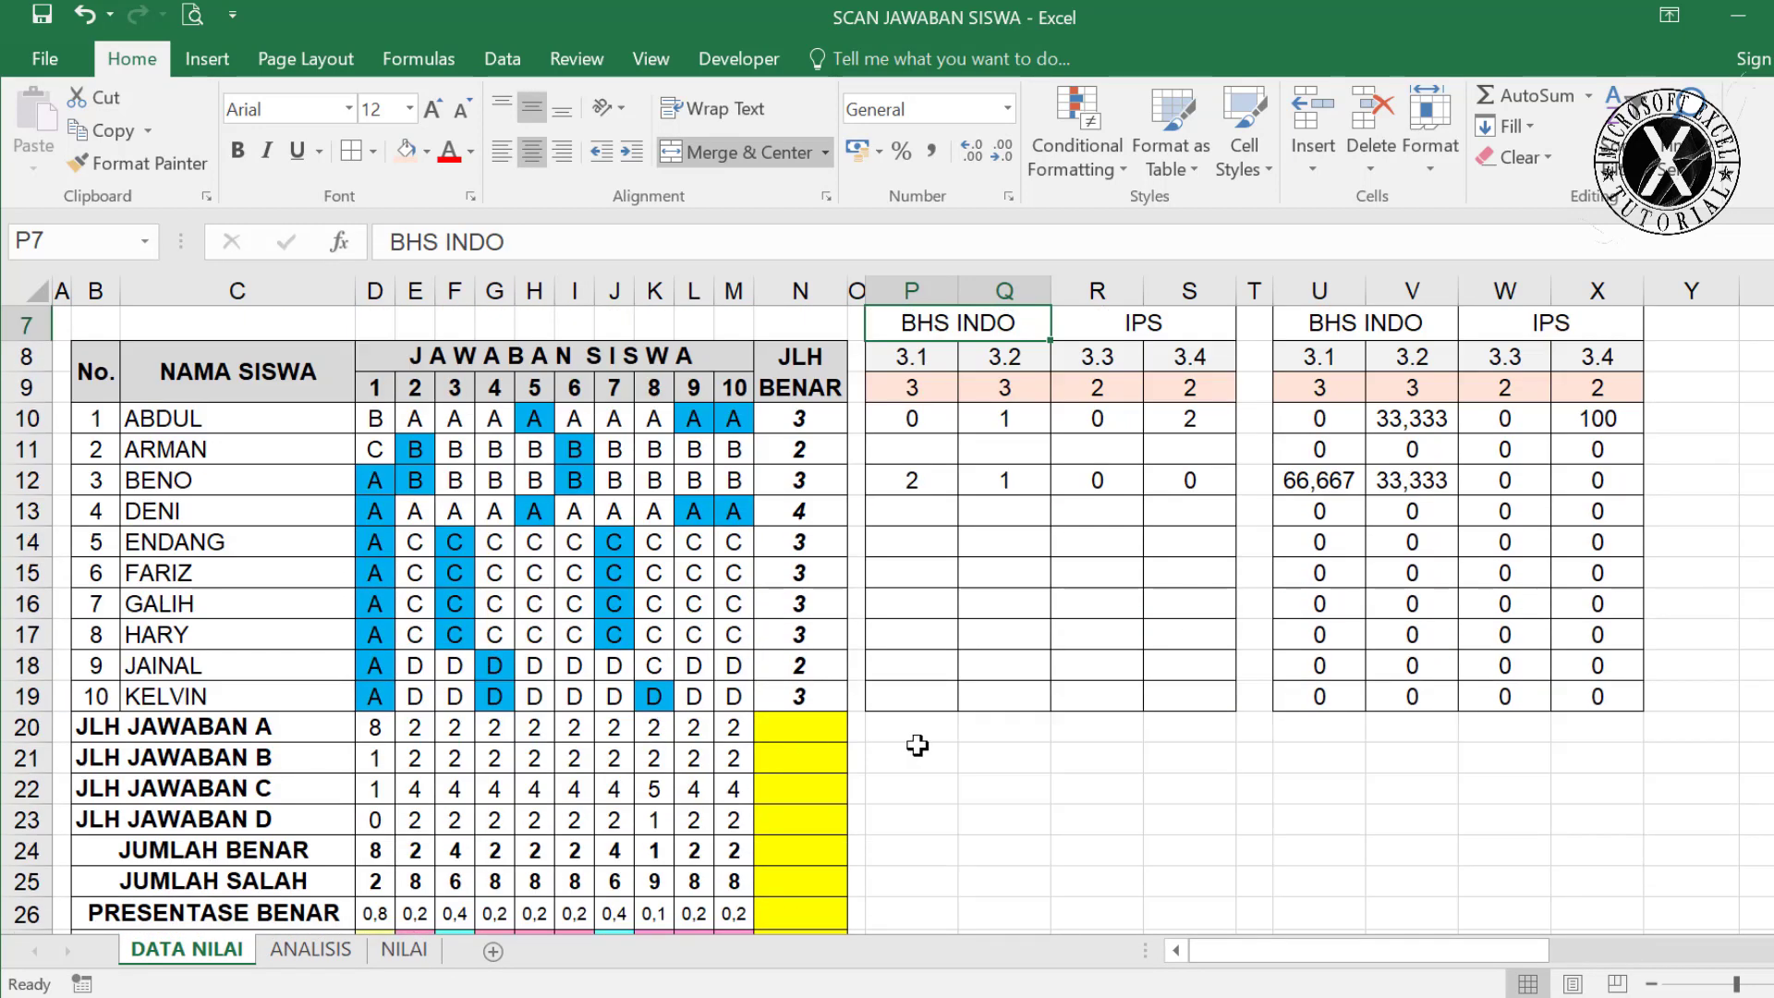
scroll(917, 745, up, 2)
click(1705, 522)
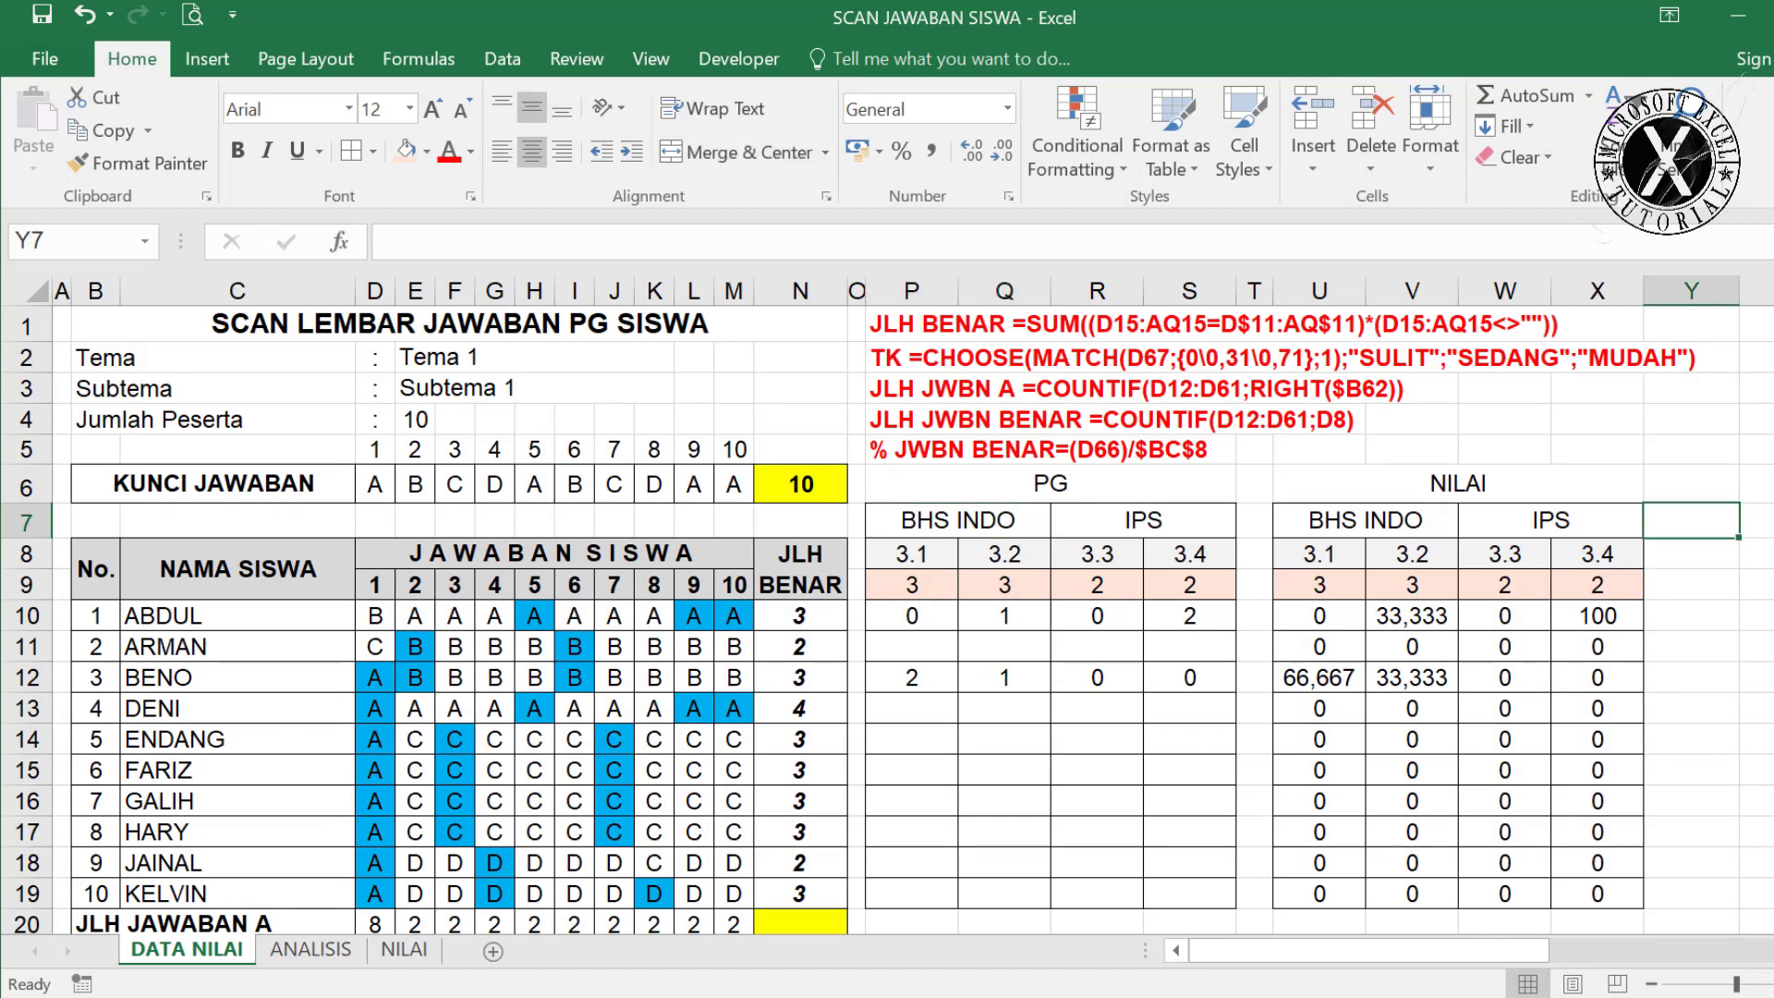
key(Right)
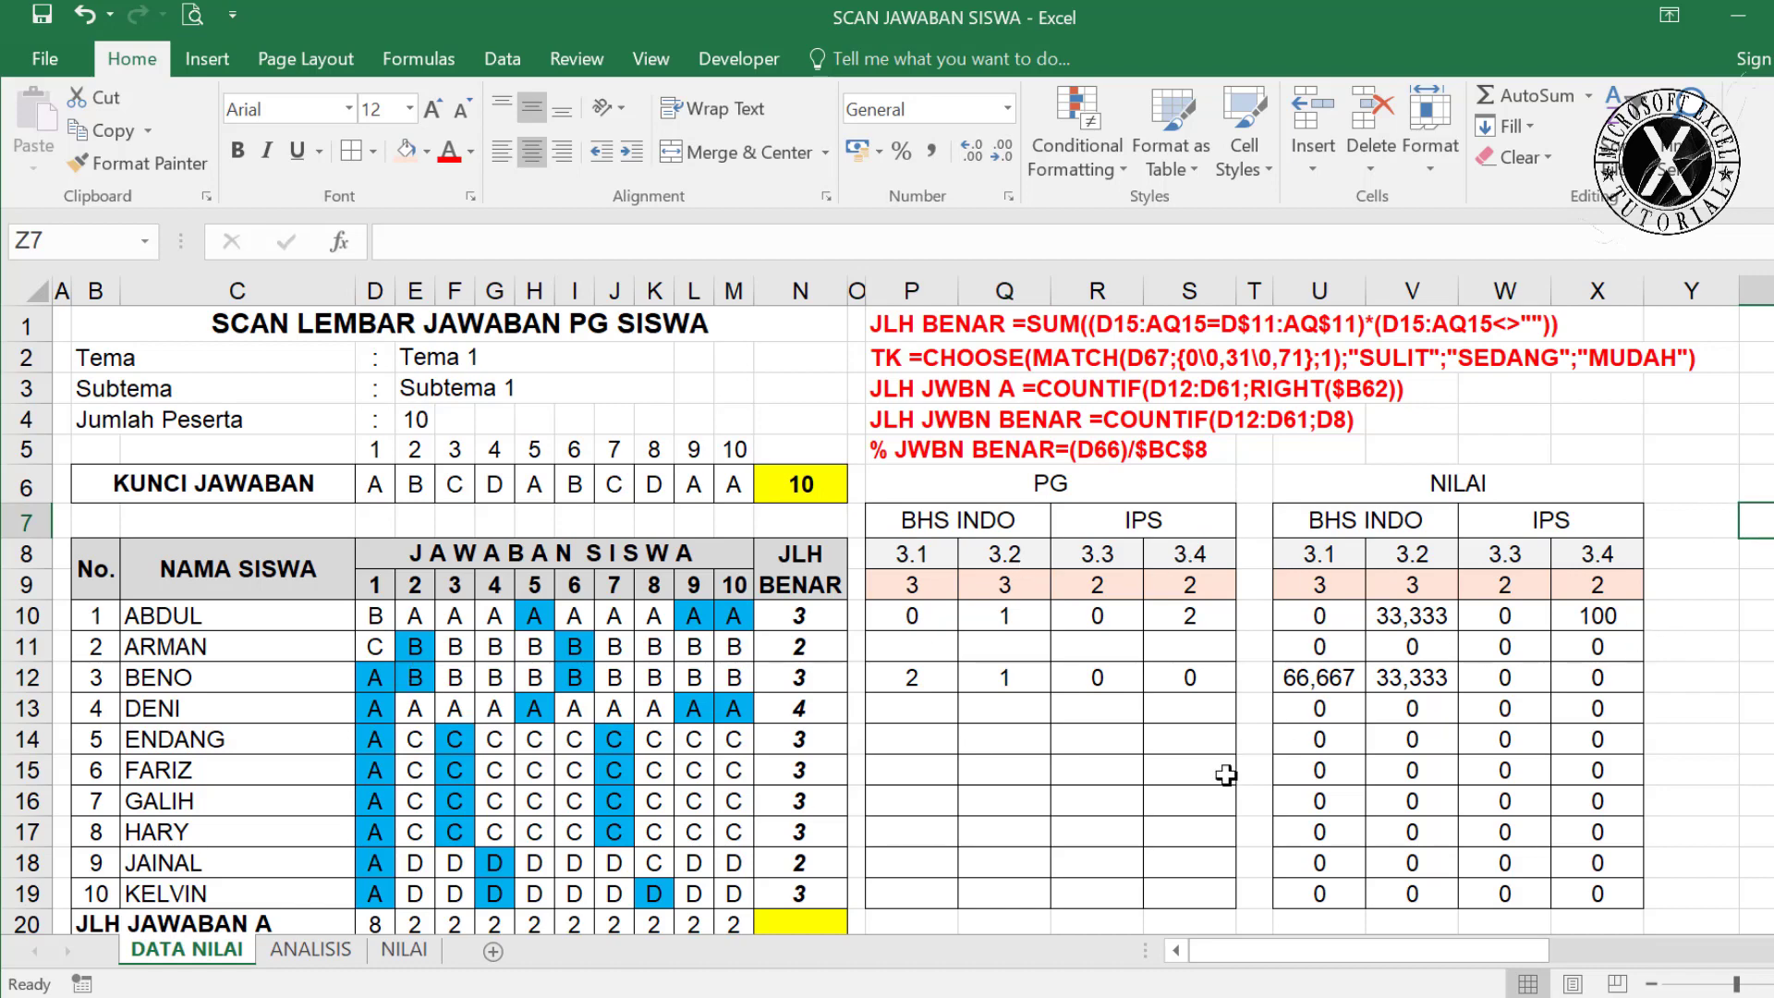
scroll(933, 842, down, 3)
scroll(832, 649, up, 3)
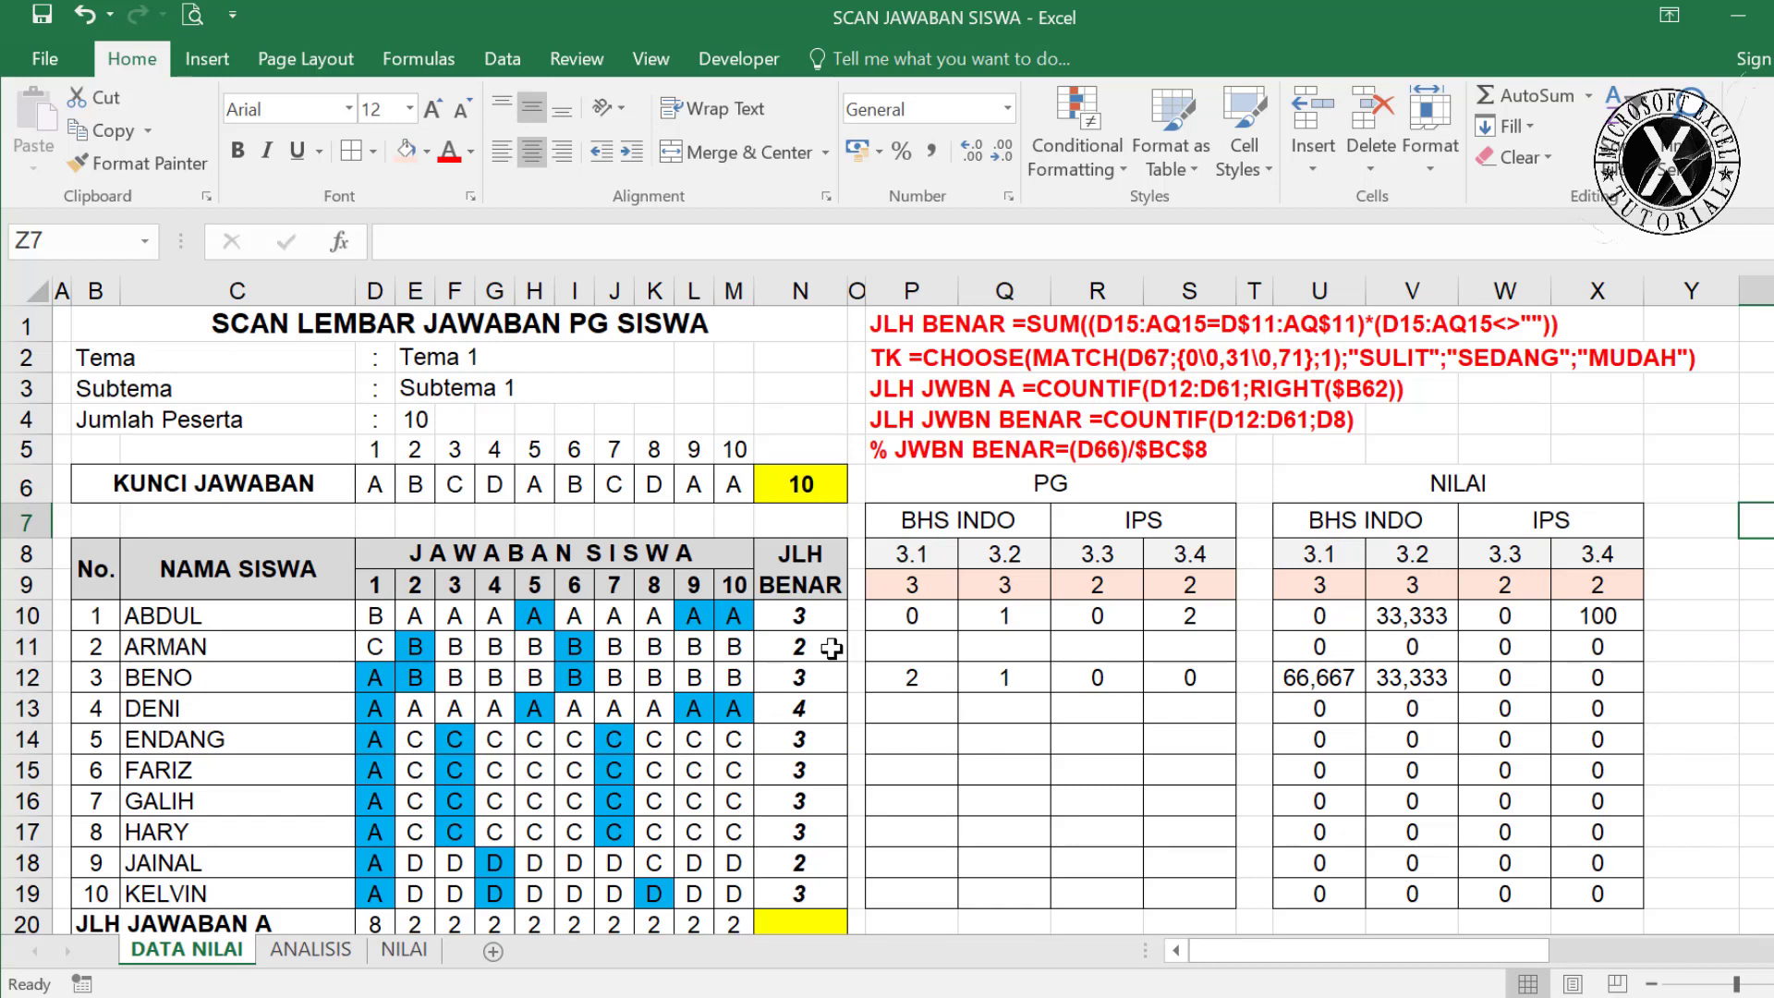